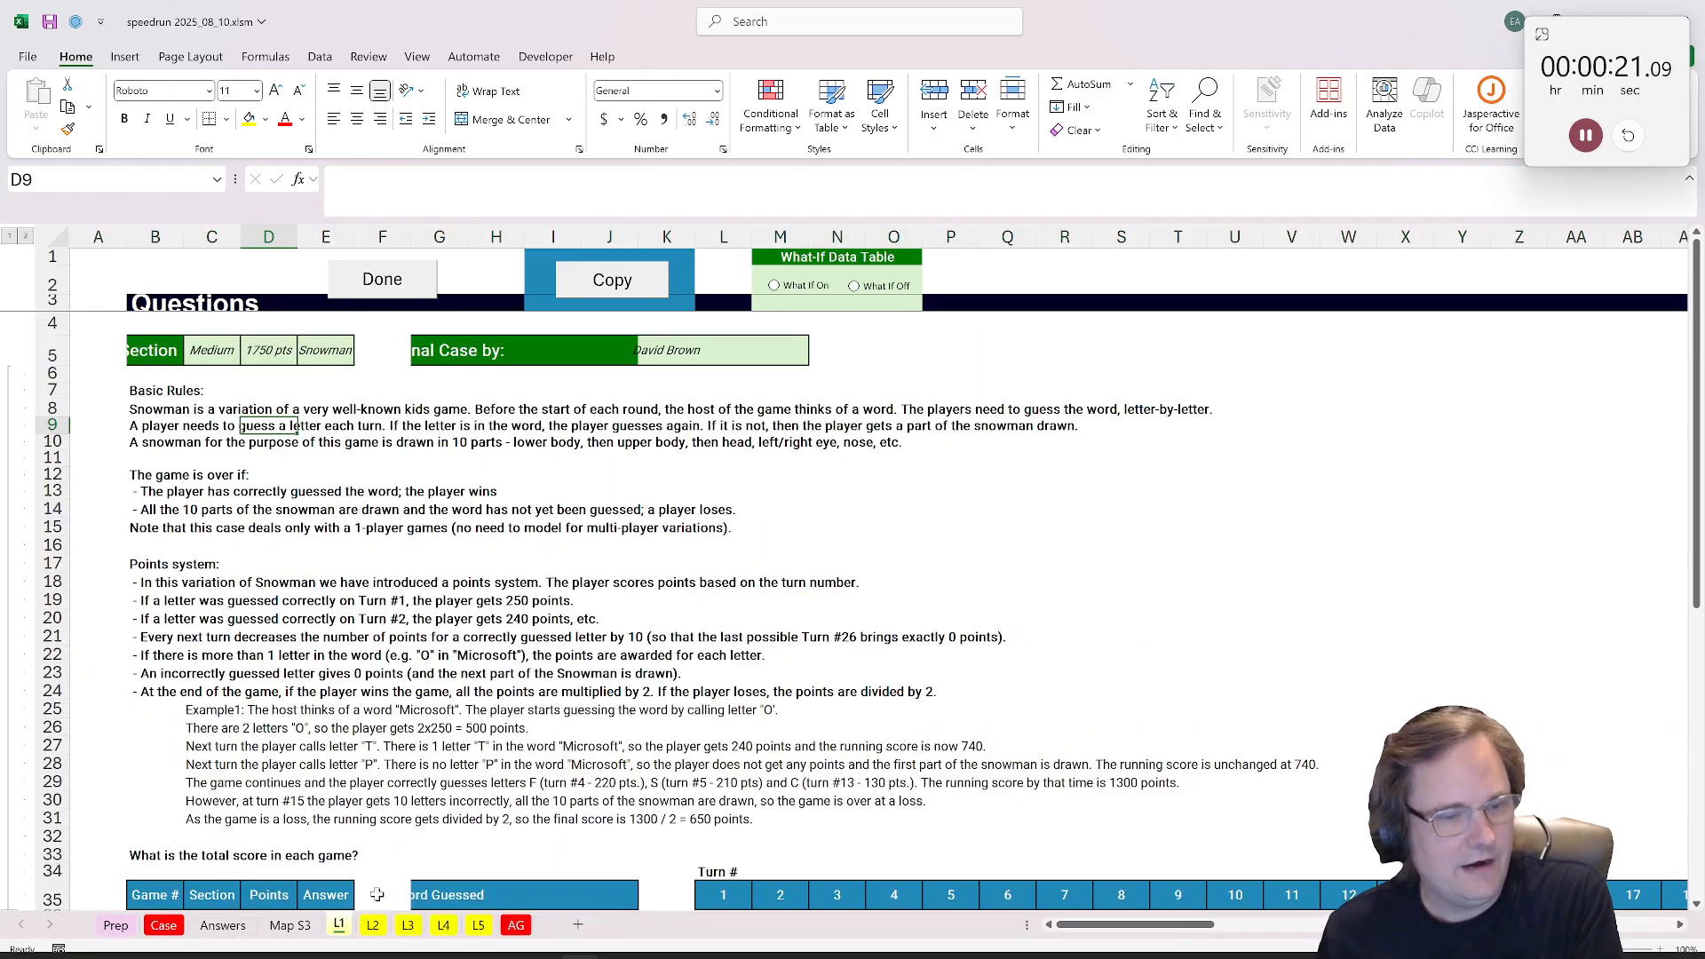
Step: Go to the L4 sheet with the speeding-cars case and select cell D41
left_click(373, 924)
left_click(408, 925)
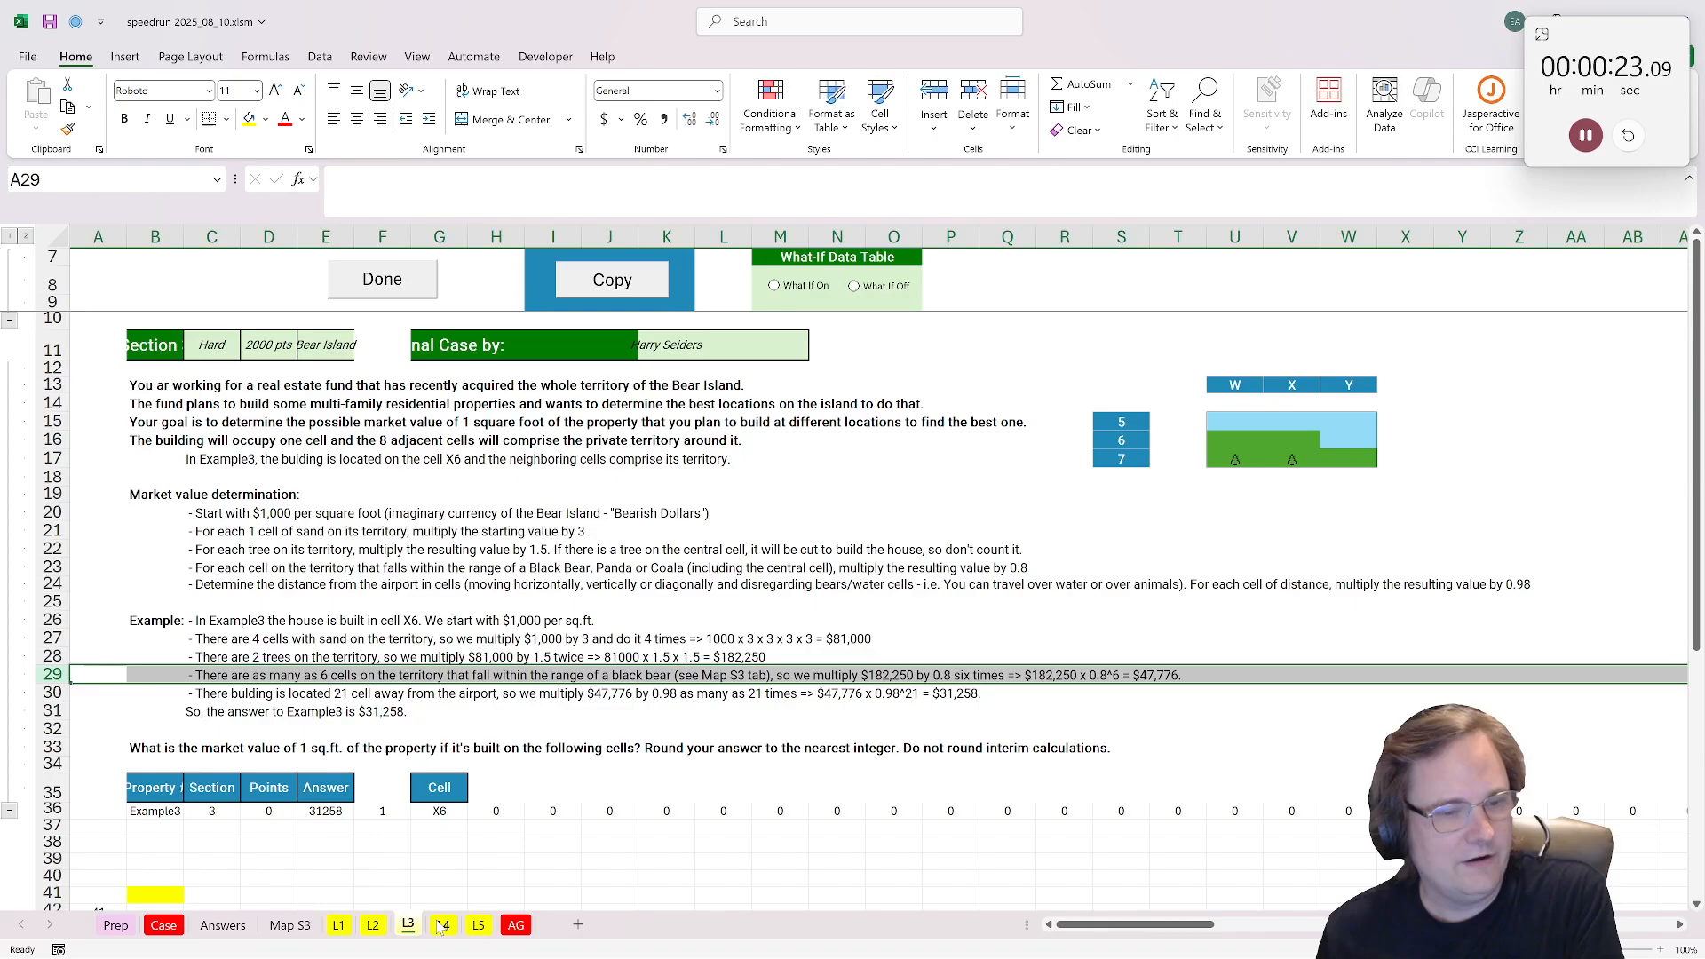
left_click(442, 925)
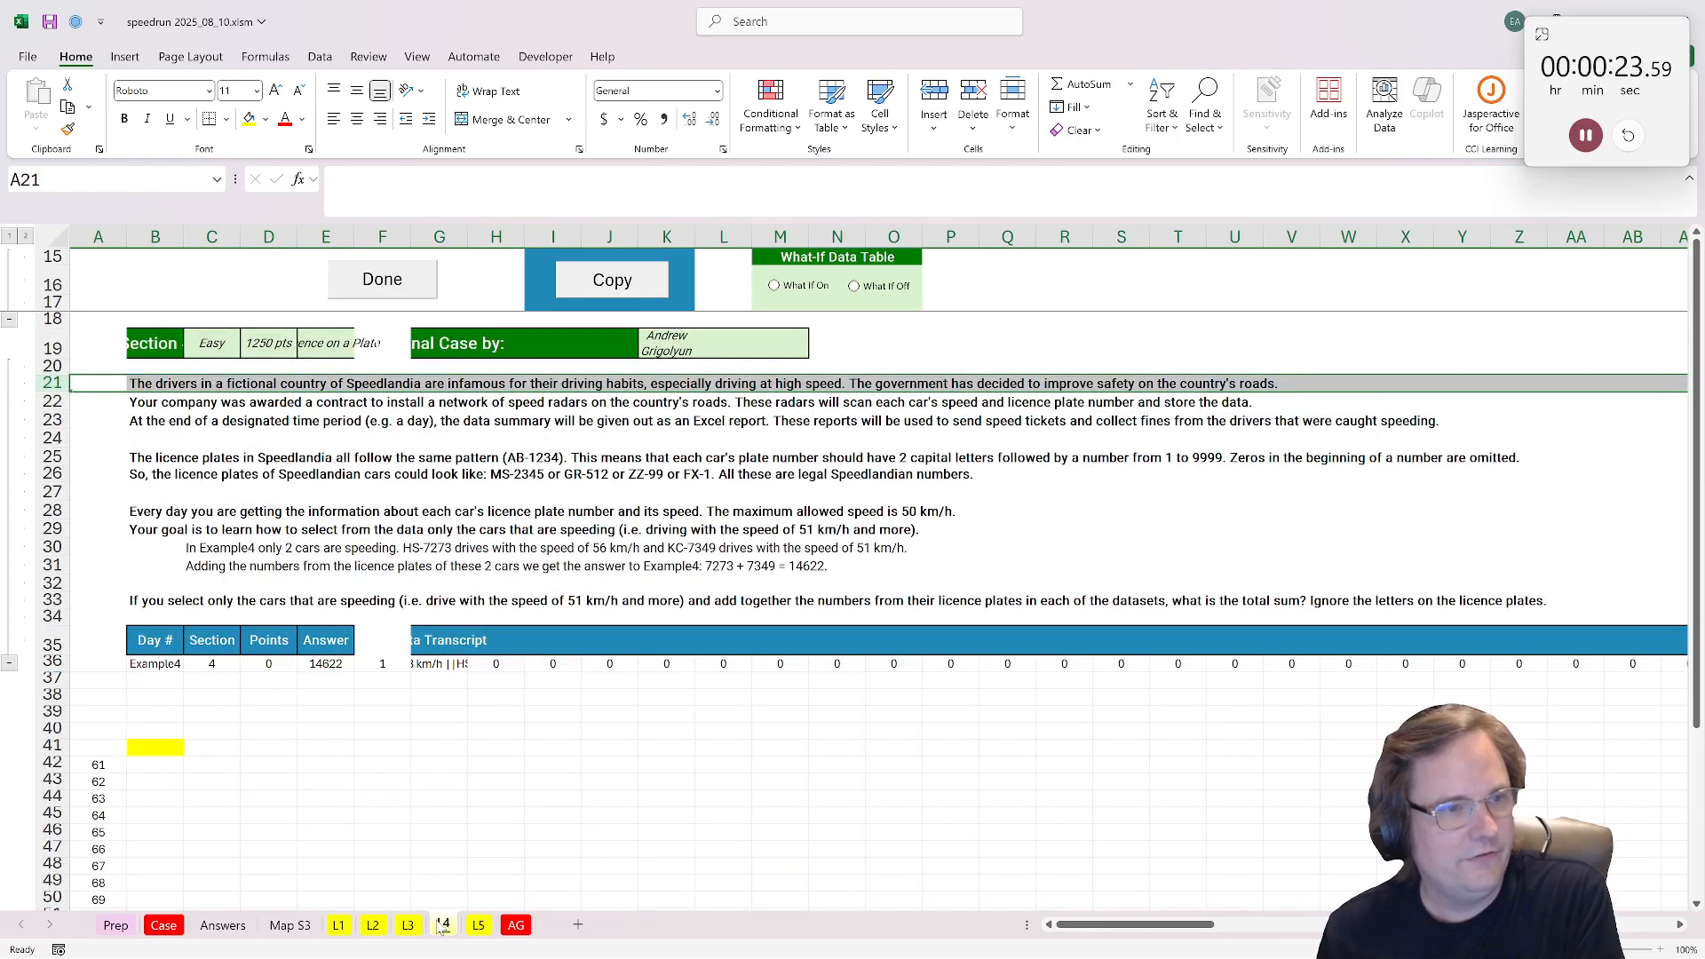
left_click(276, 746)
type("=te")
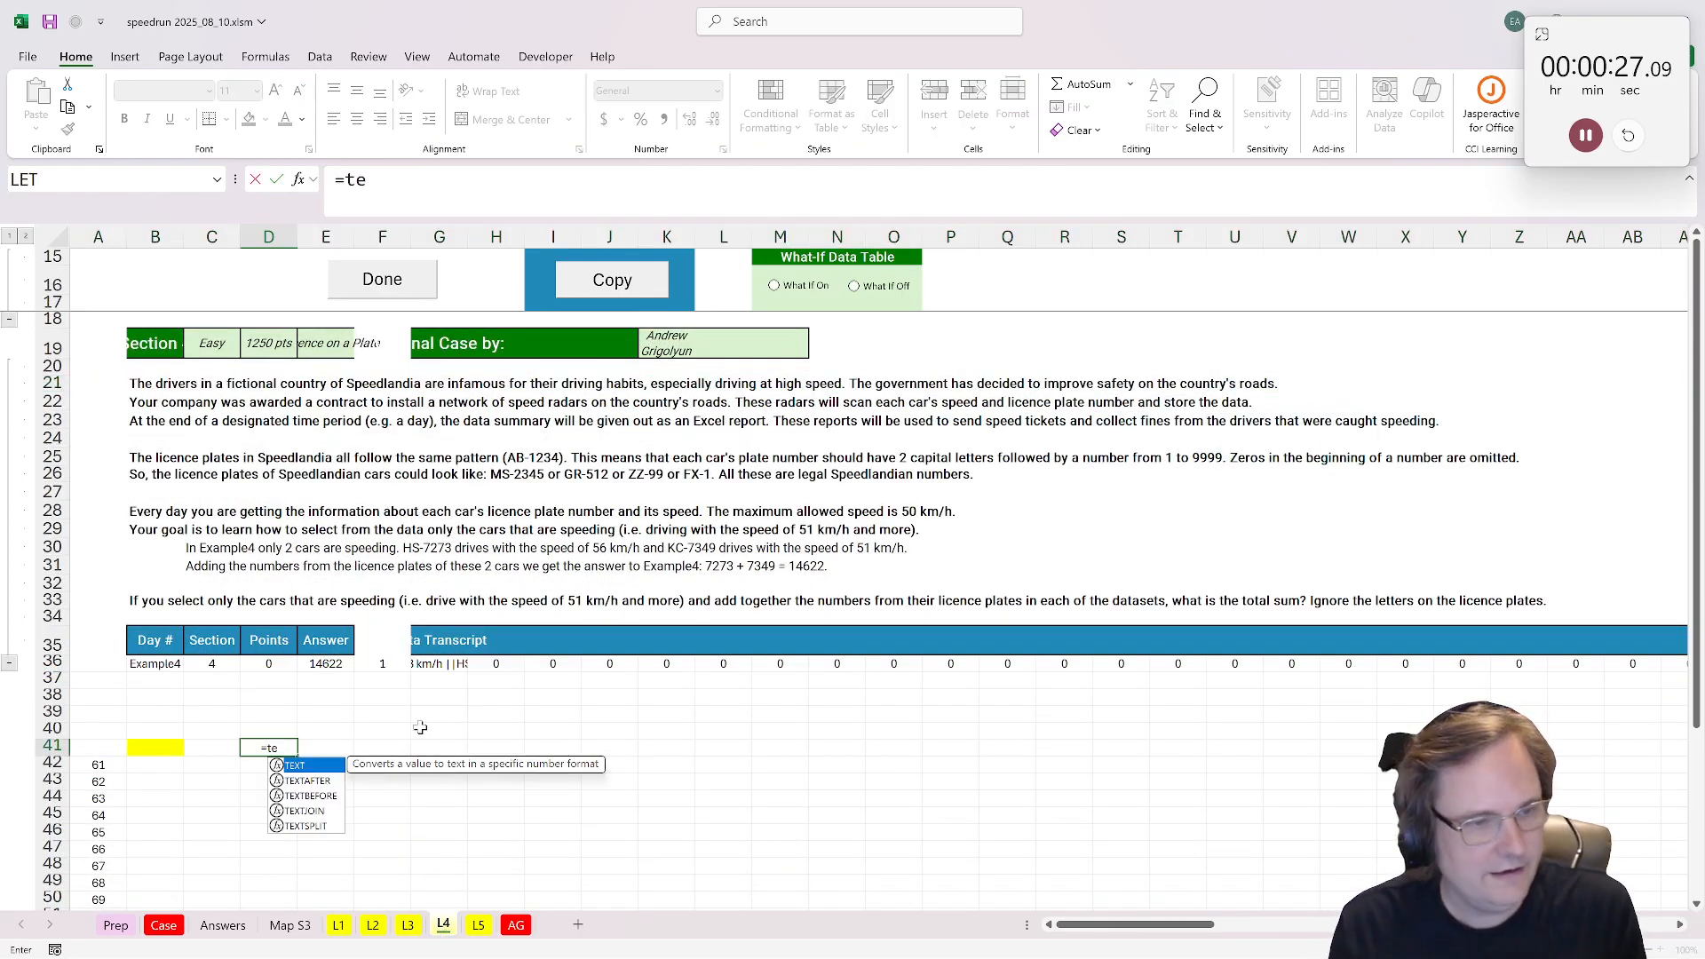
type("x")
key("Down")
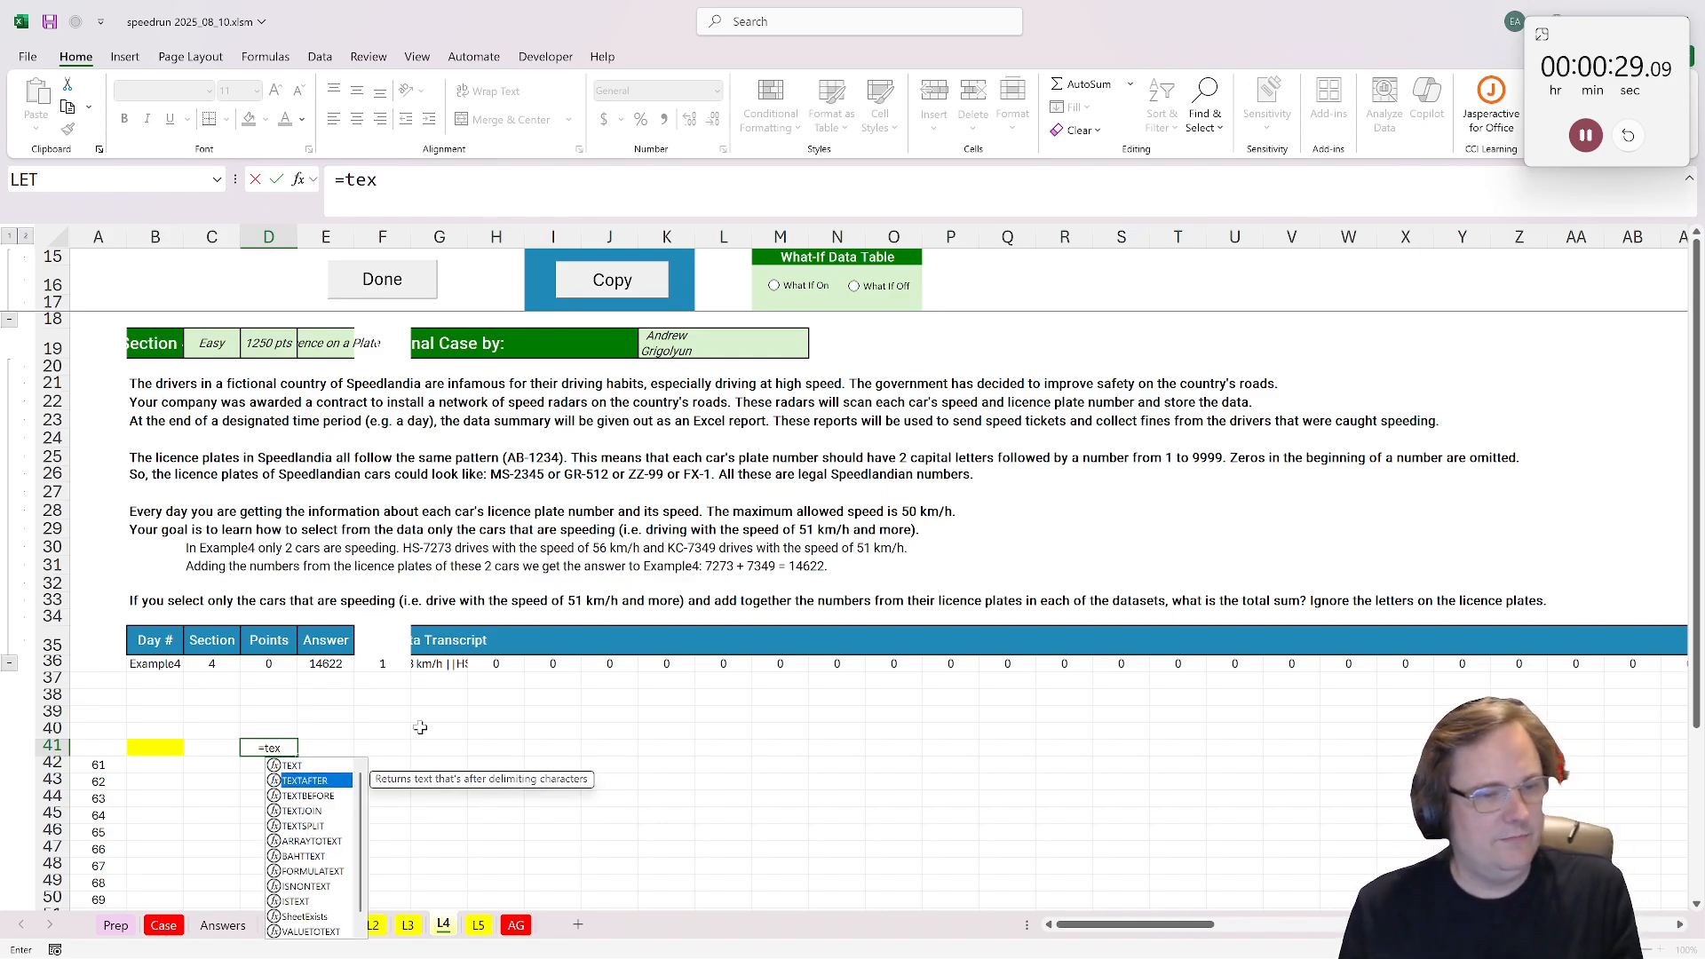
key("Down")
key("Down")
key("Down")
key("Up")
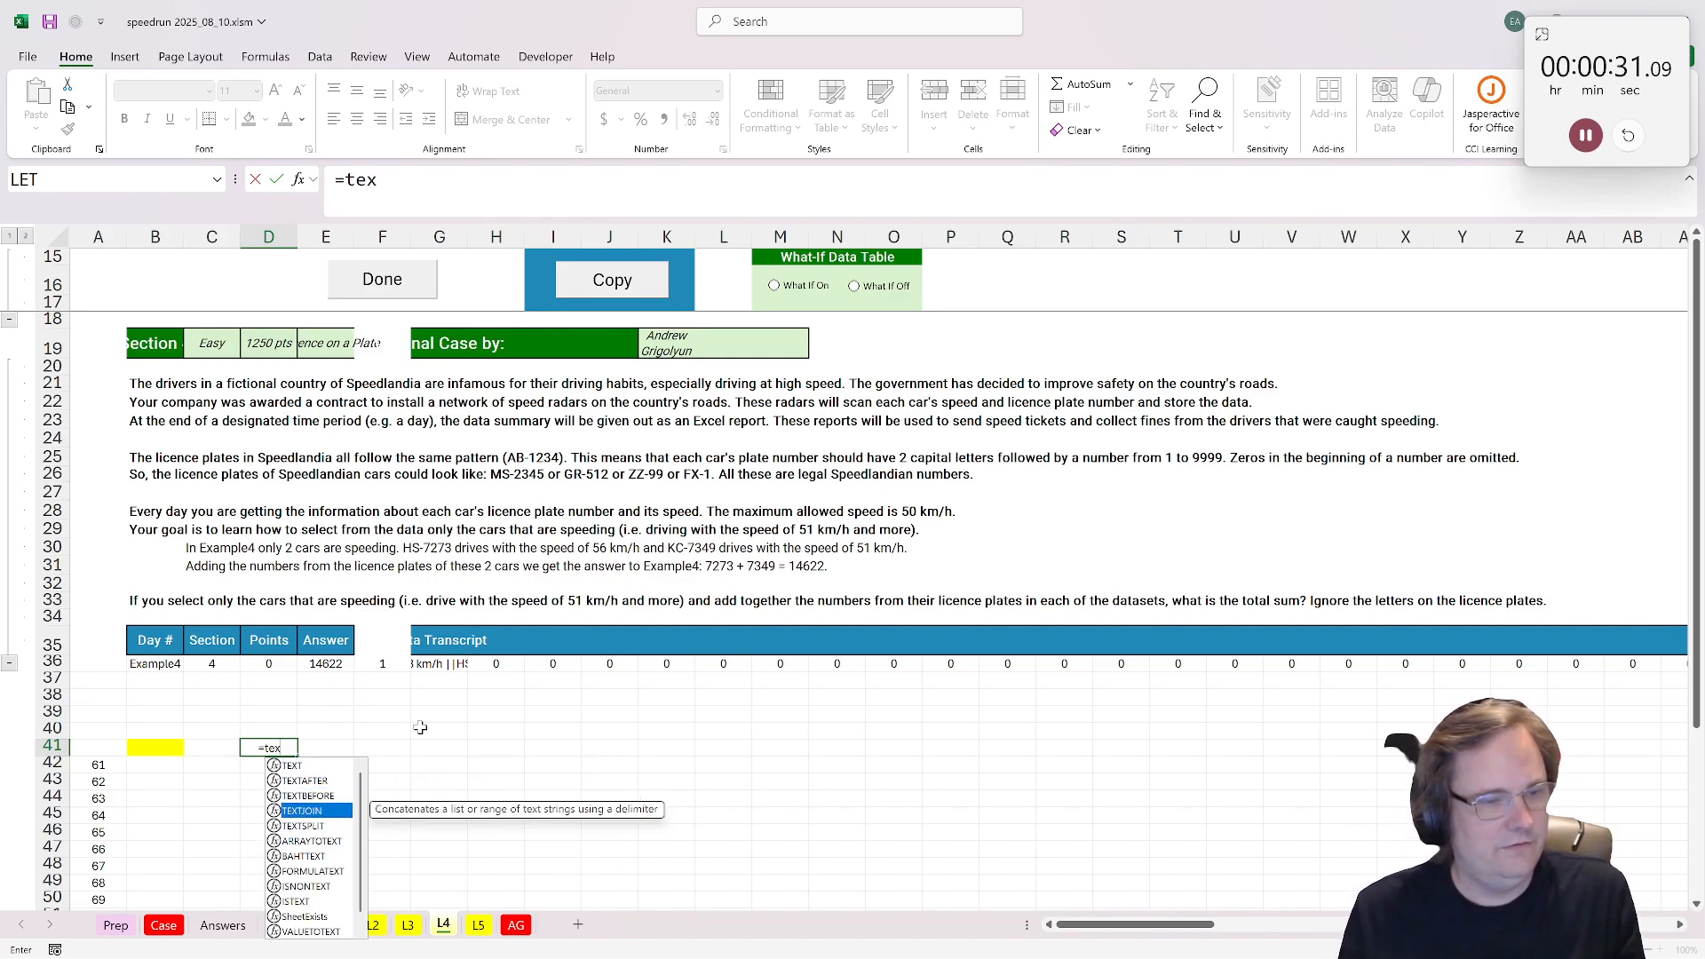
key("BackSpace")
key("BackSpace")
key("BackSpace")
Step: Split the data transcript in G36 into rows from D41 with =xtextsplit(G36,"||")
type("xt")
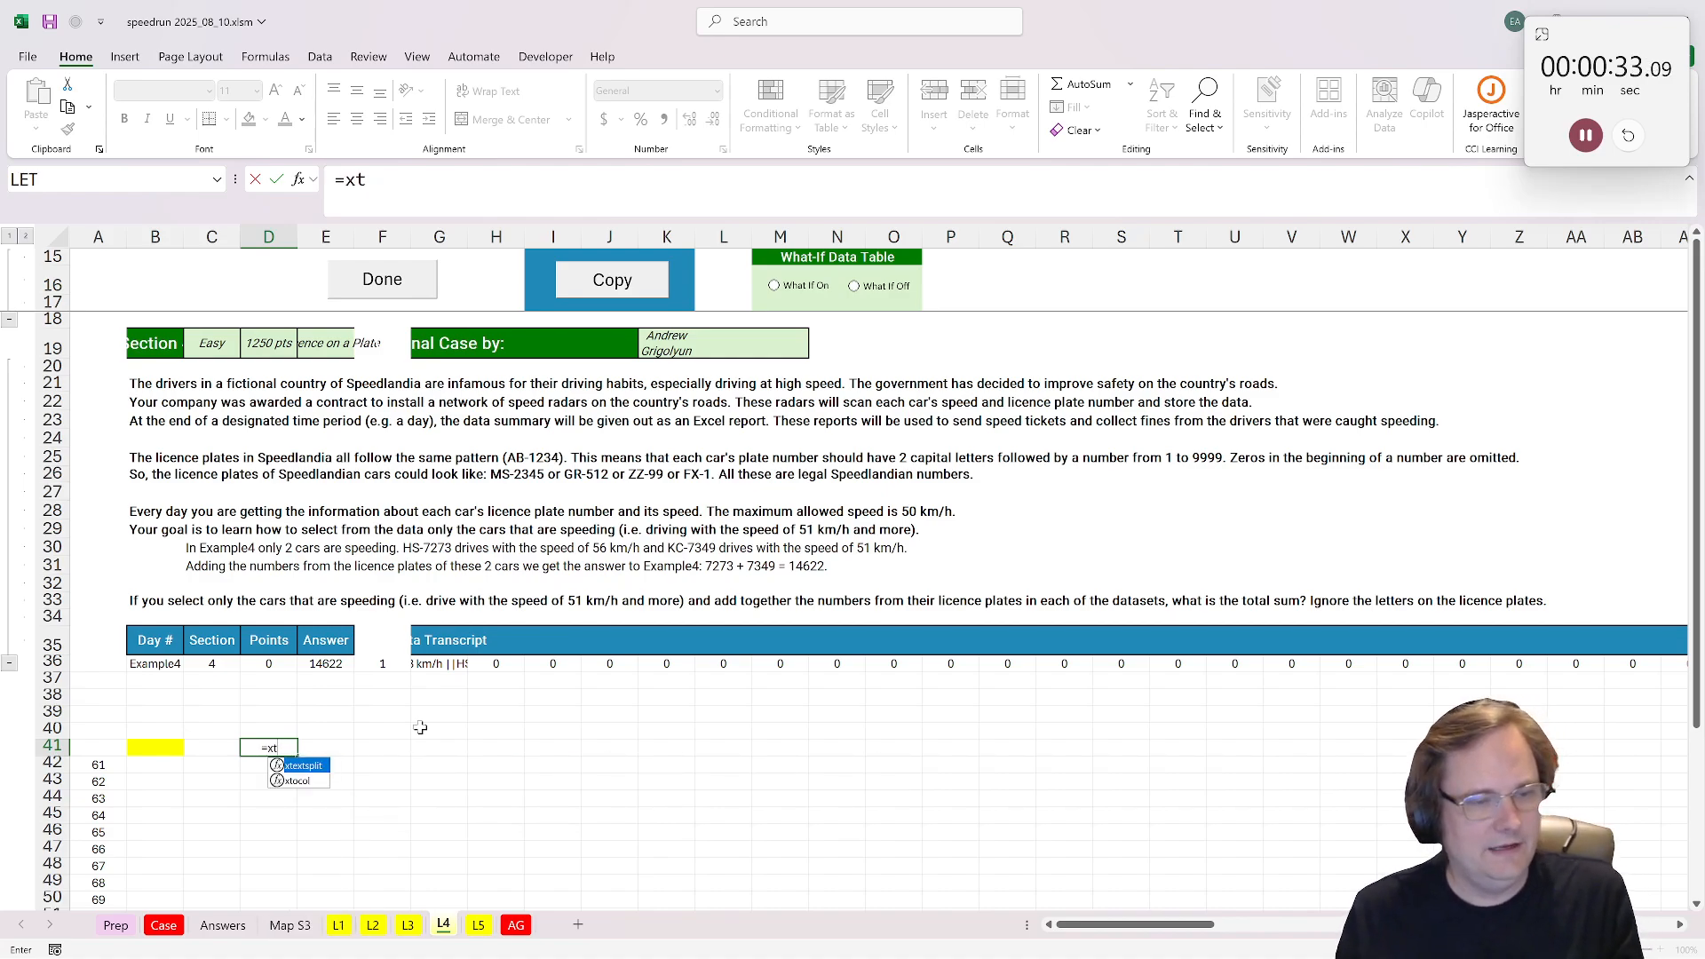
key("Tab")
left_click(435, 665)
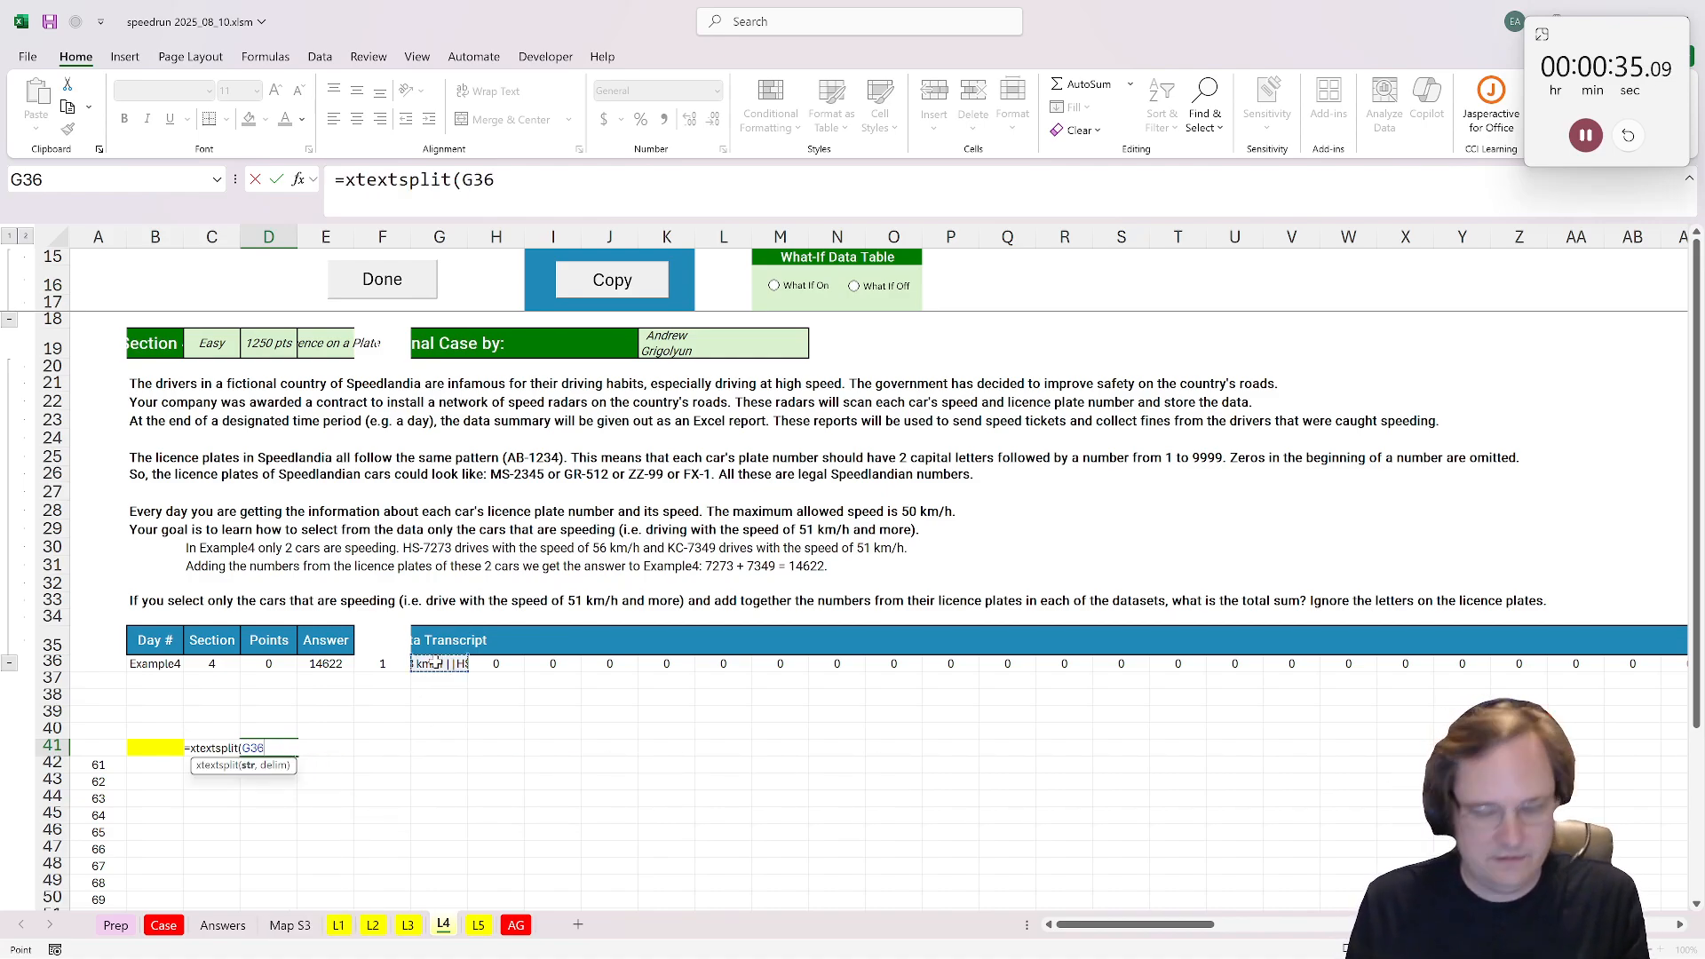
type(",")
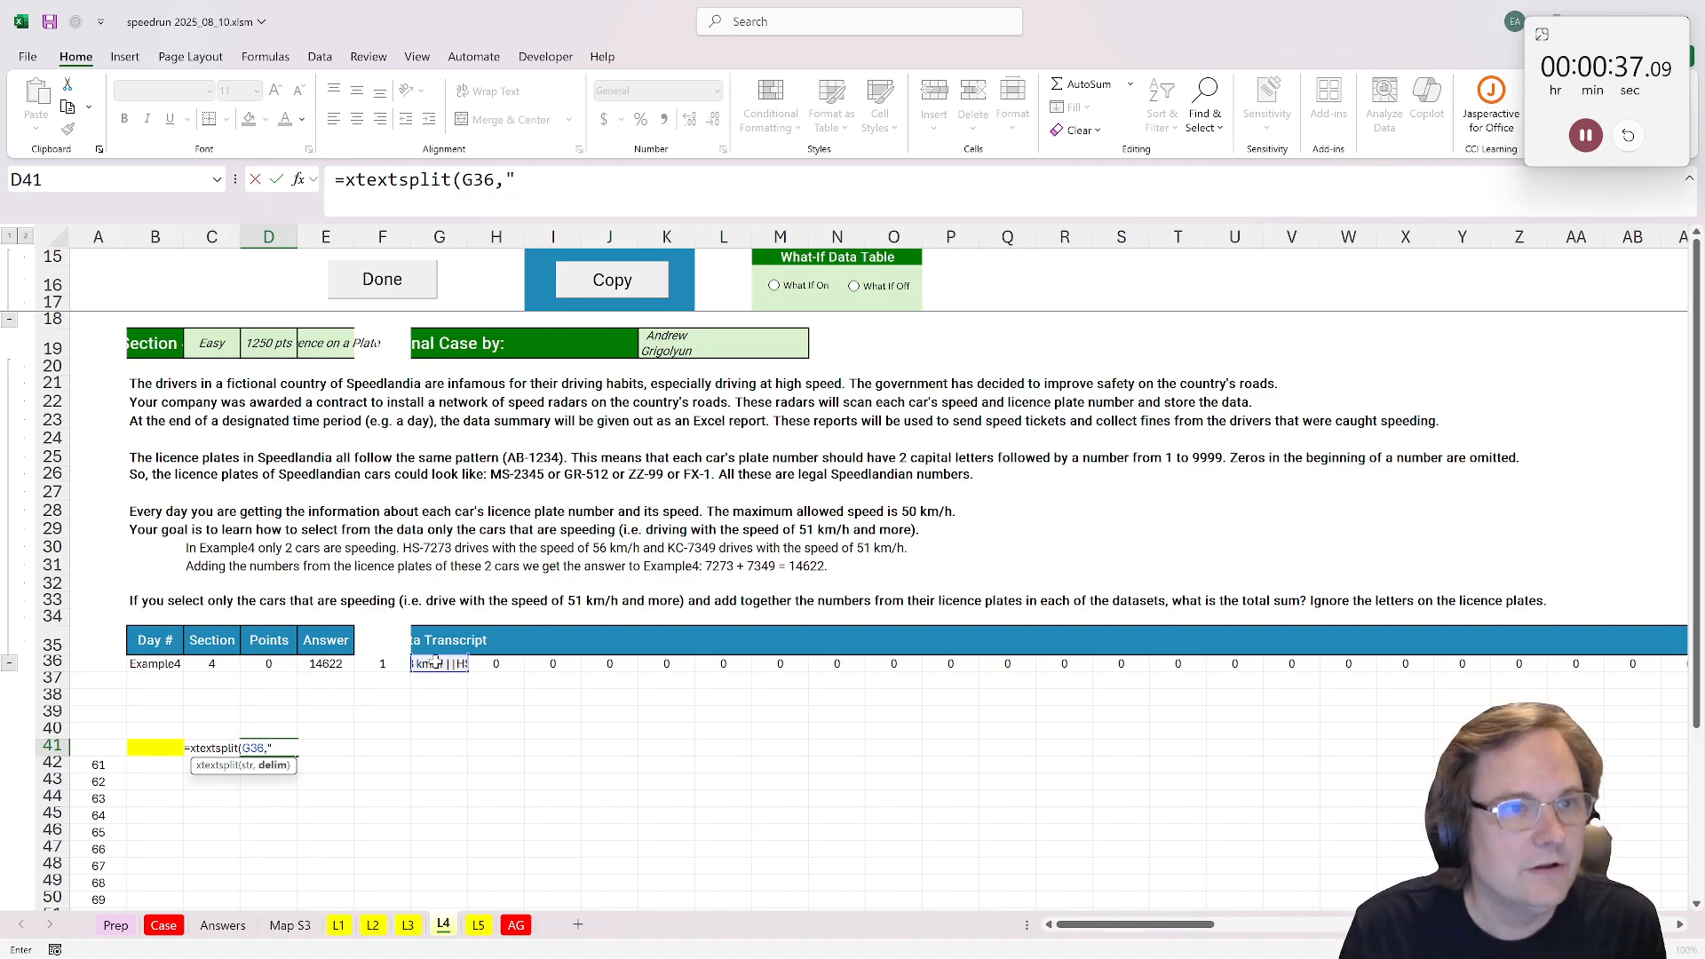
type("\"||\"")
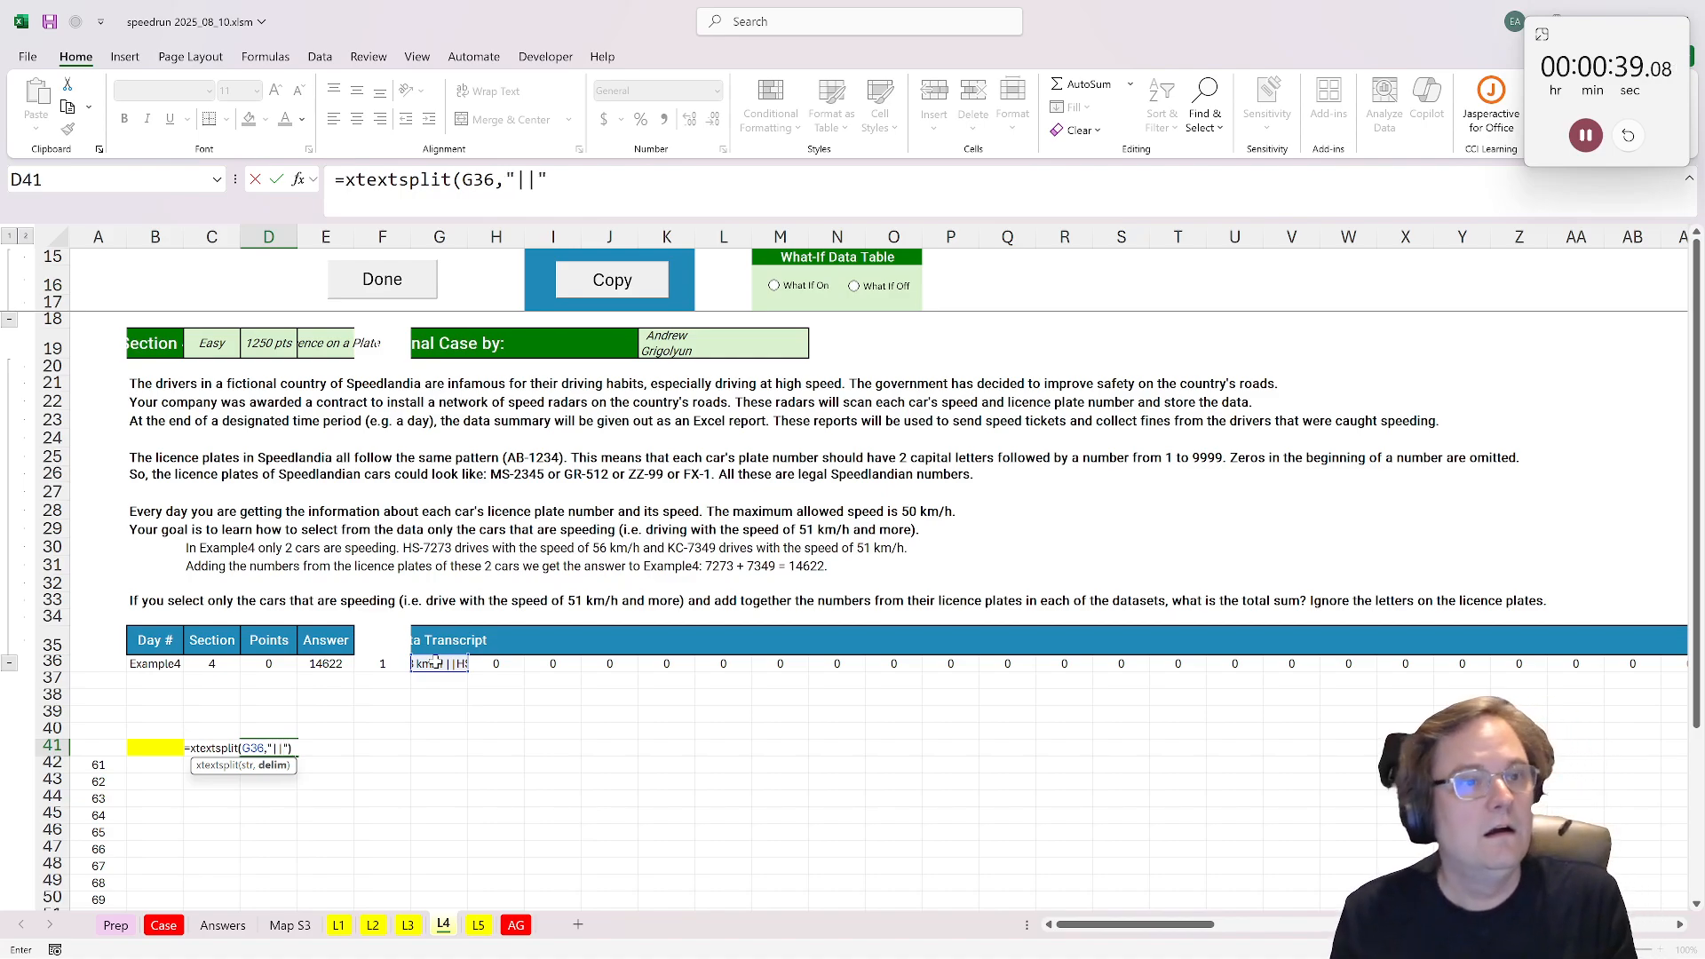
type(")")
key("Return")
Step: Autofit the widths of columns D and G to their contents
scroll(289, 447, "down", 2)
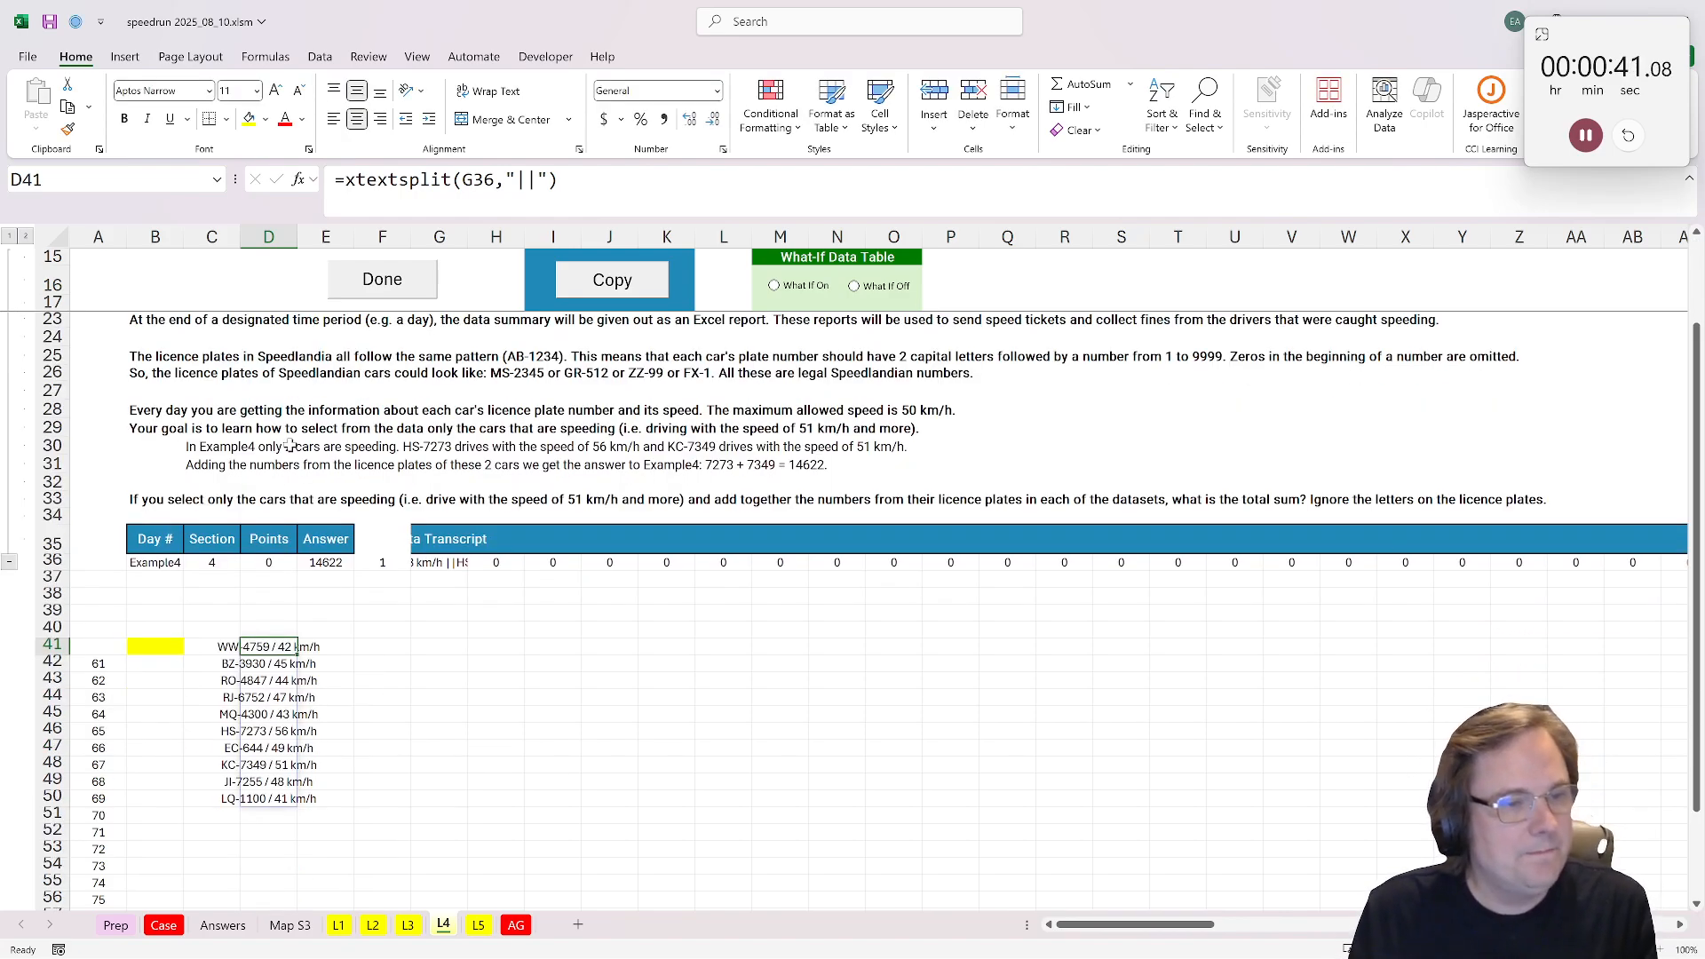
left_click(326, 236)
double_click(298, 236)
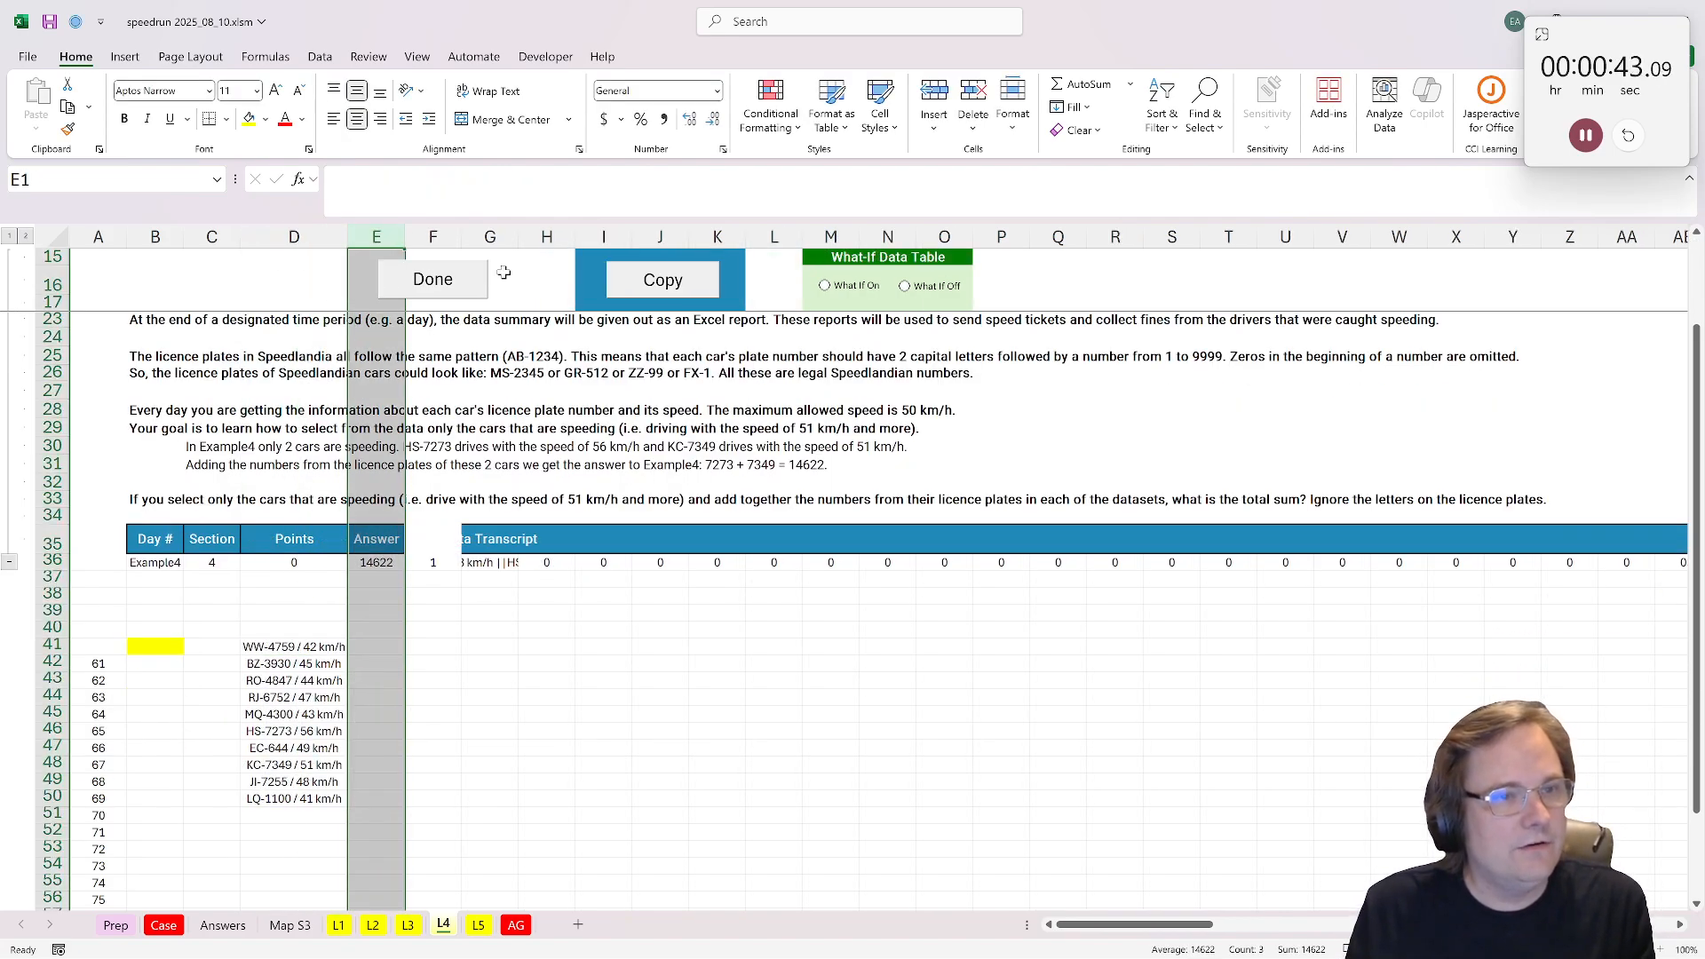
double_click(519, 237)
left_click(475, 730)
left_click(376, 630)
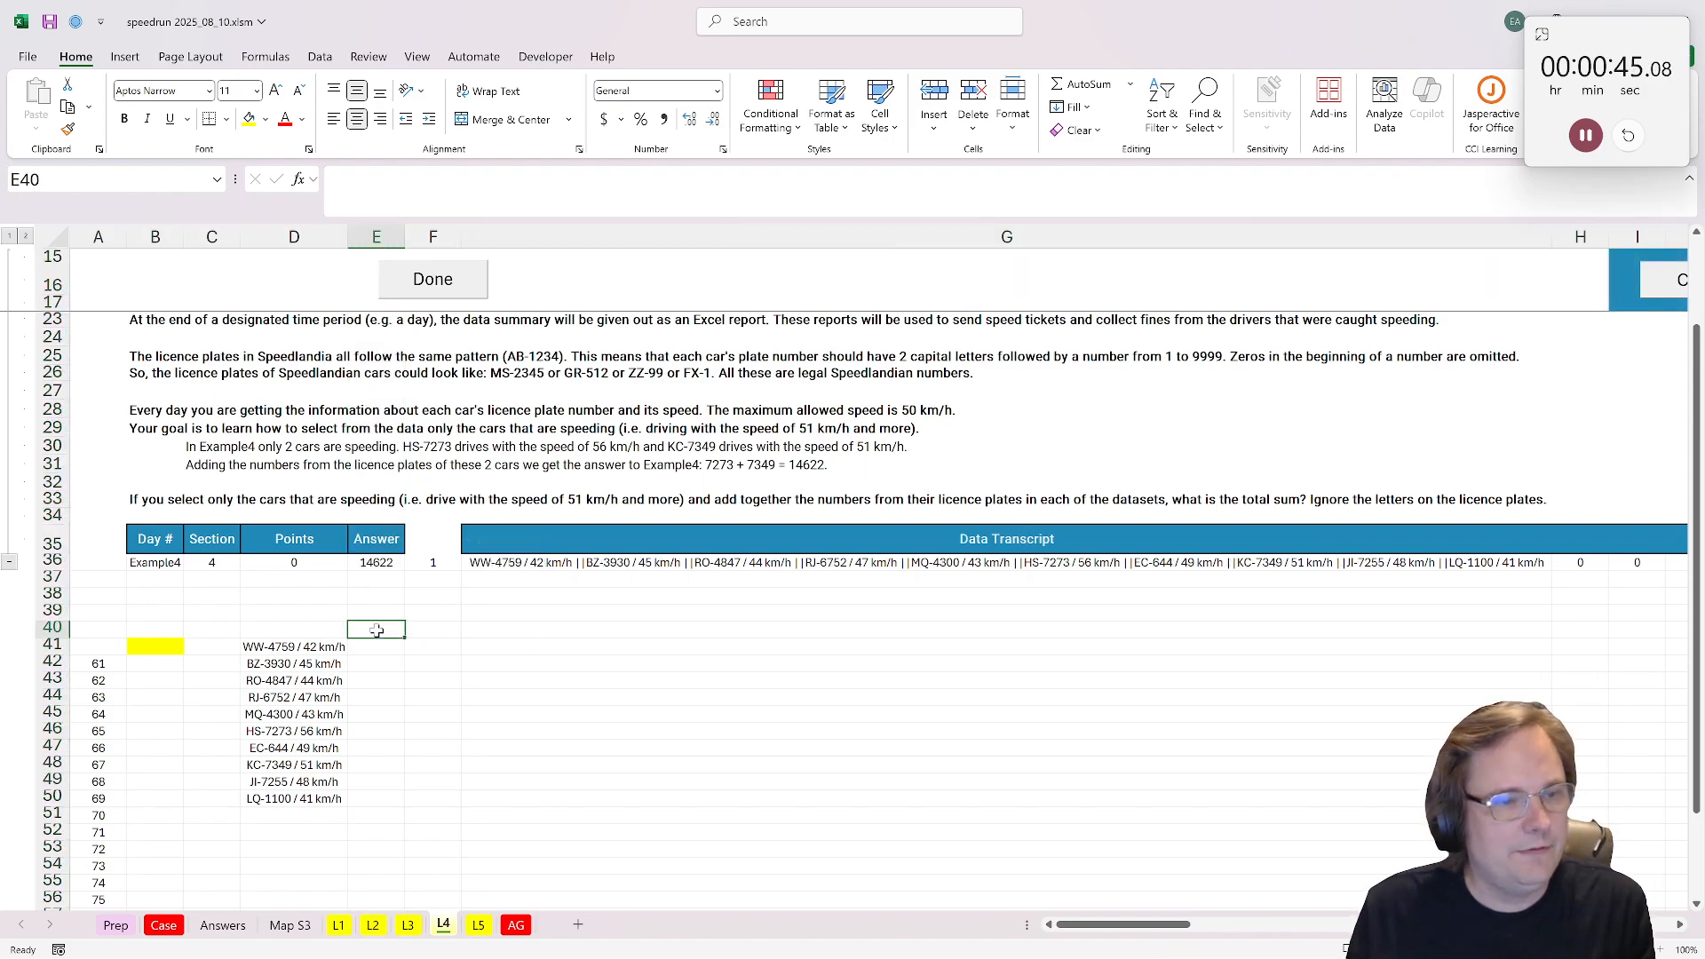
Step: Split the first plate-and-speed record into columns from E41 with =TEXTSPLIT(D41,"/")
left_click(397, 648)
type("=")
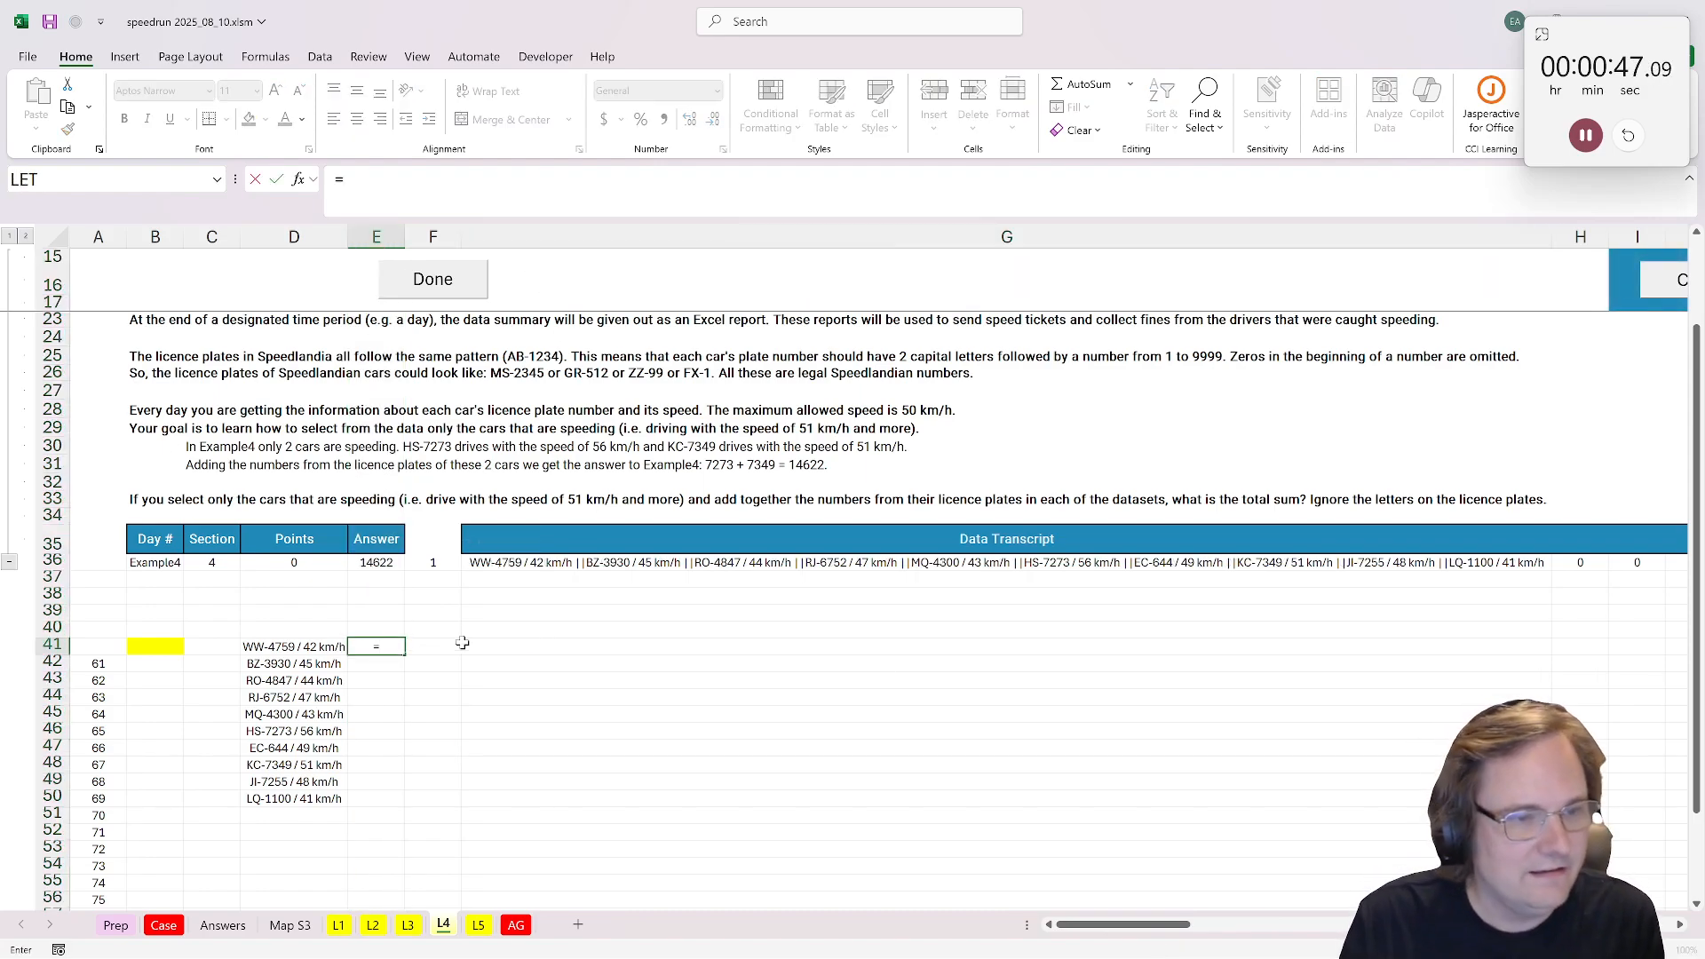
type("te")
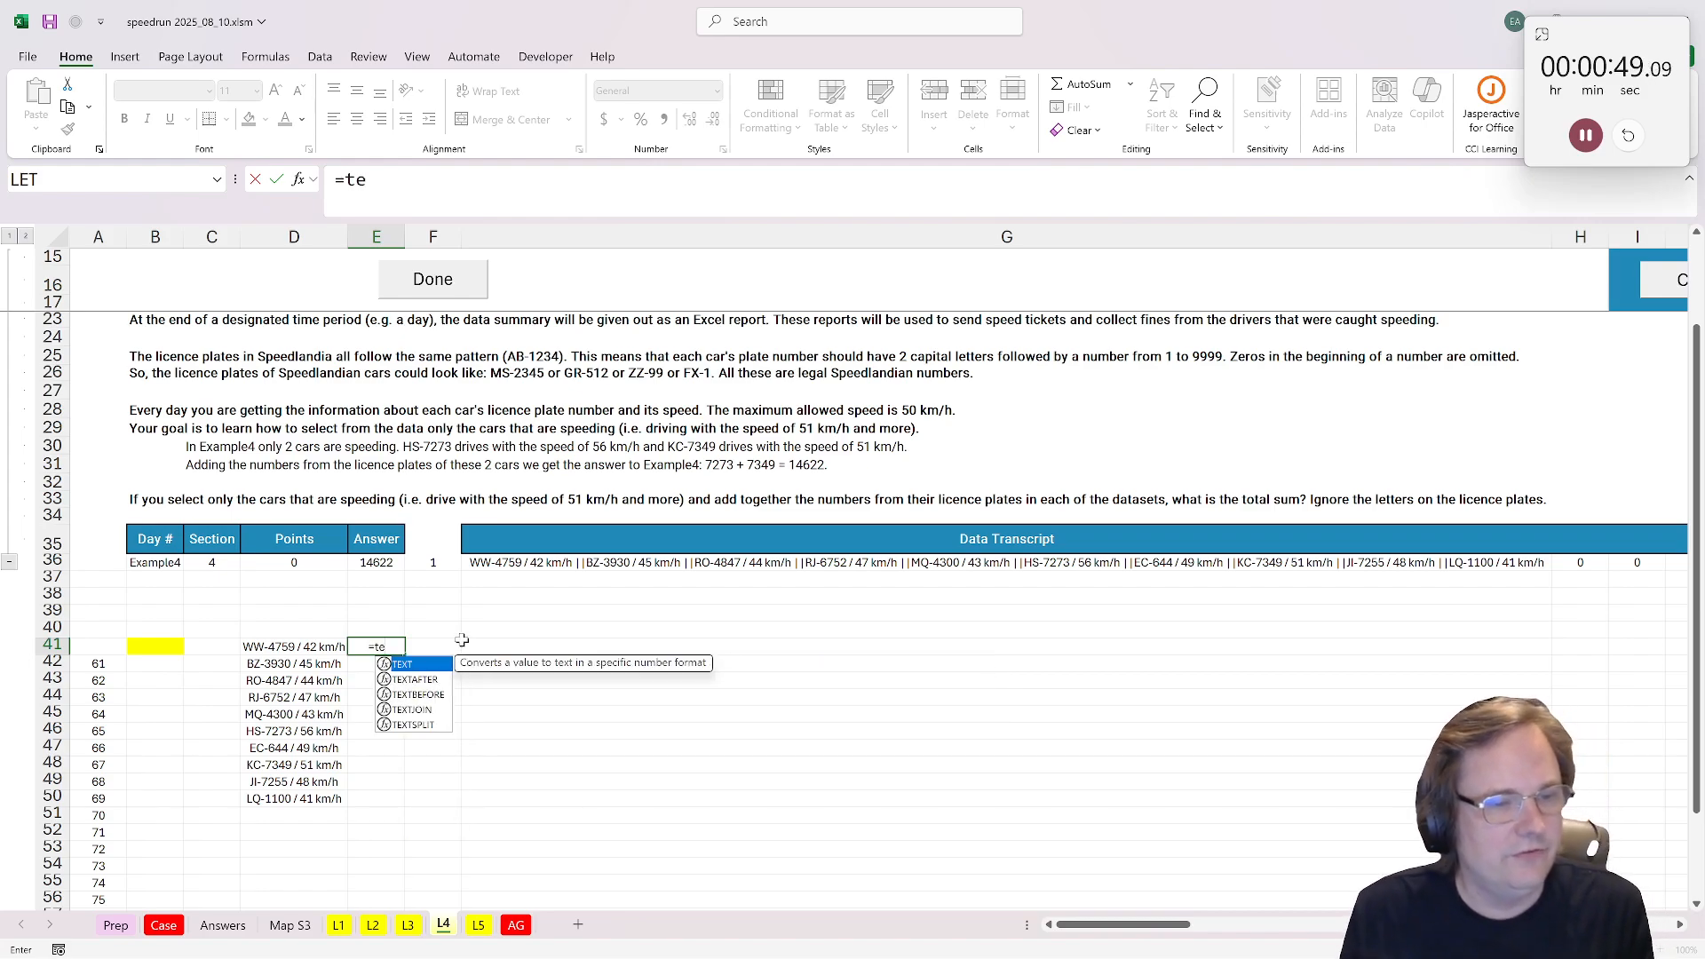
double_click(414, 725)
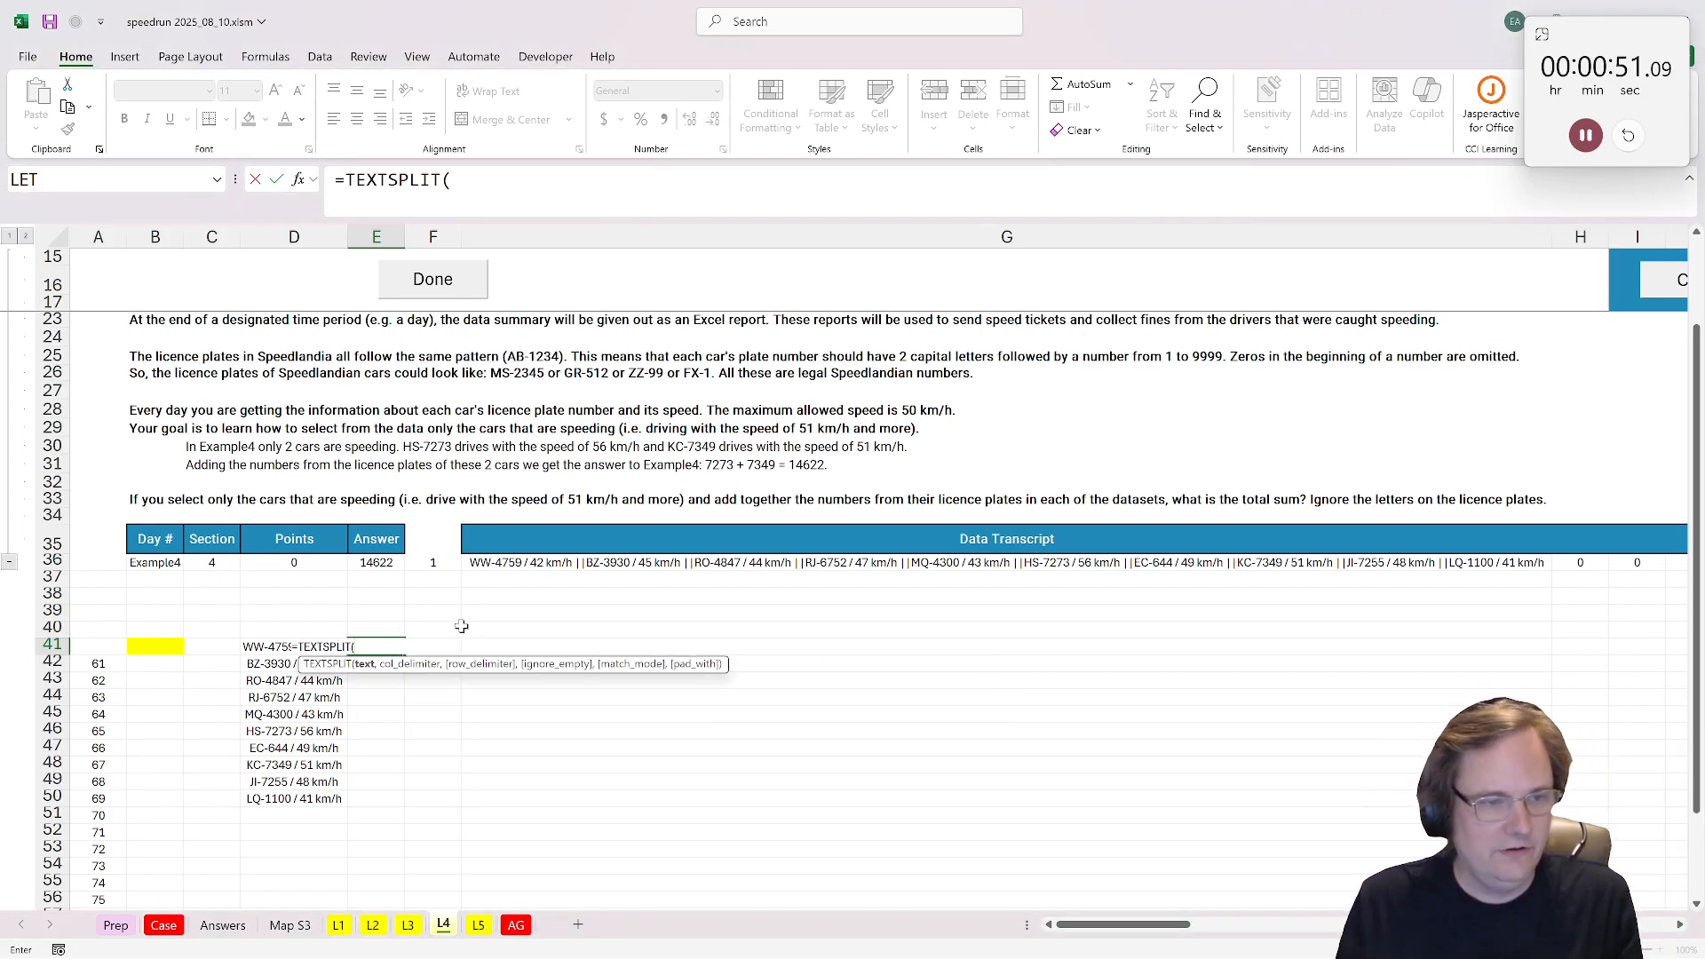
left_click(286, 645)
type(",\"")
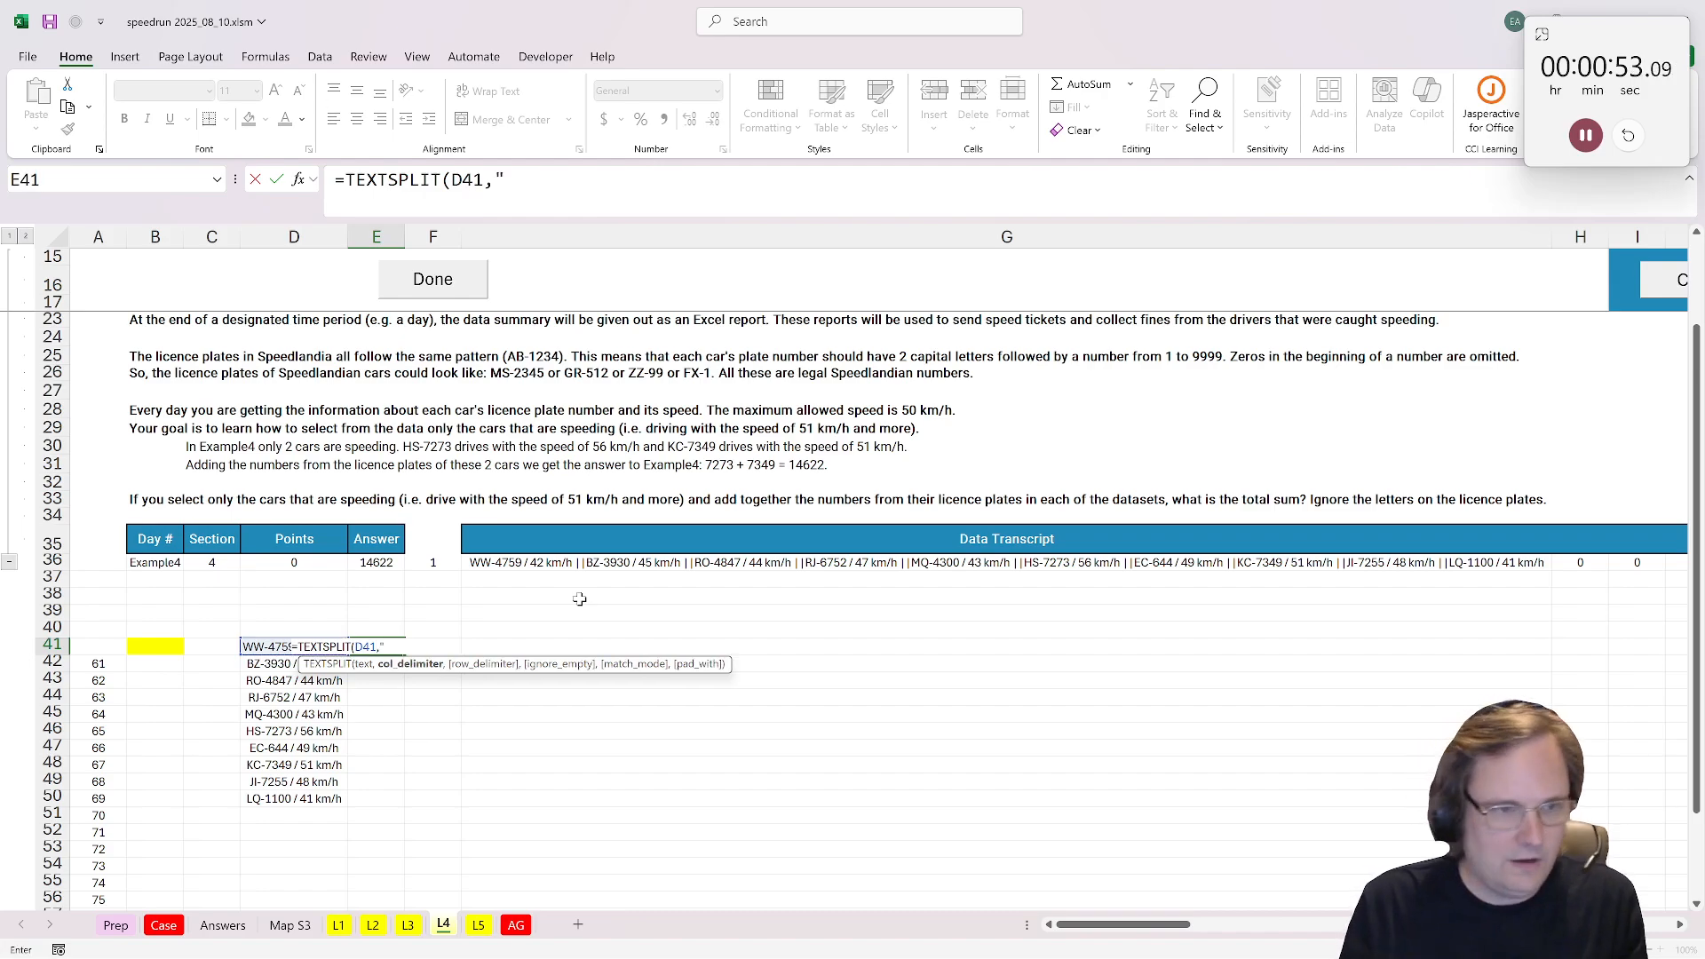
type("/\")")
key("Return")
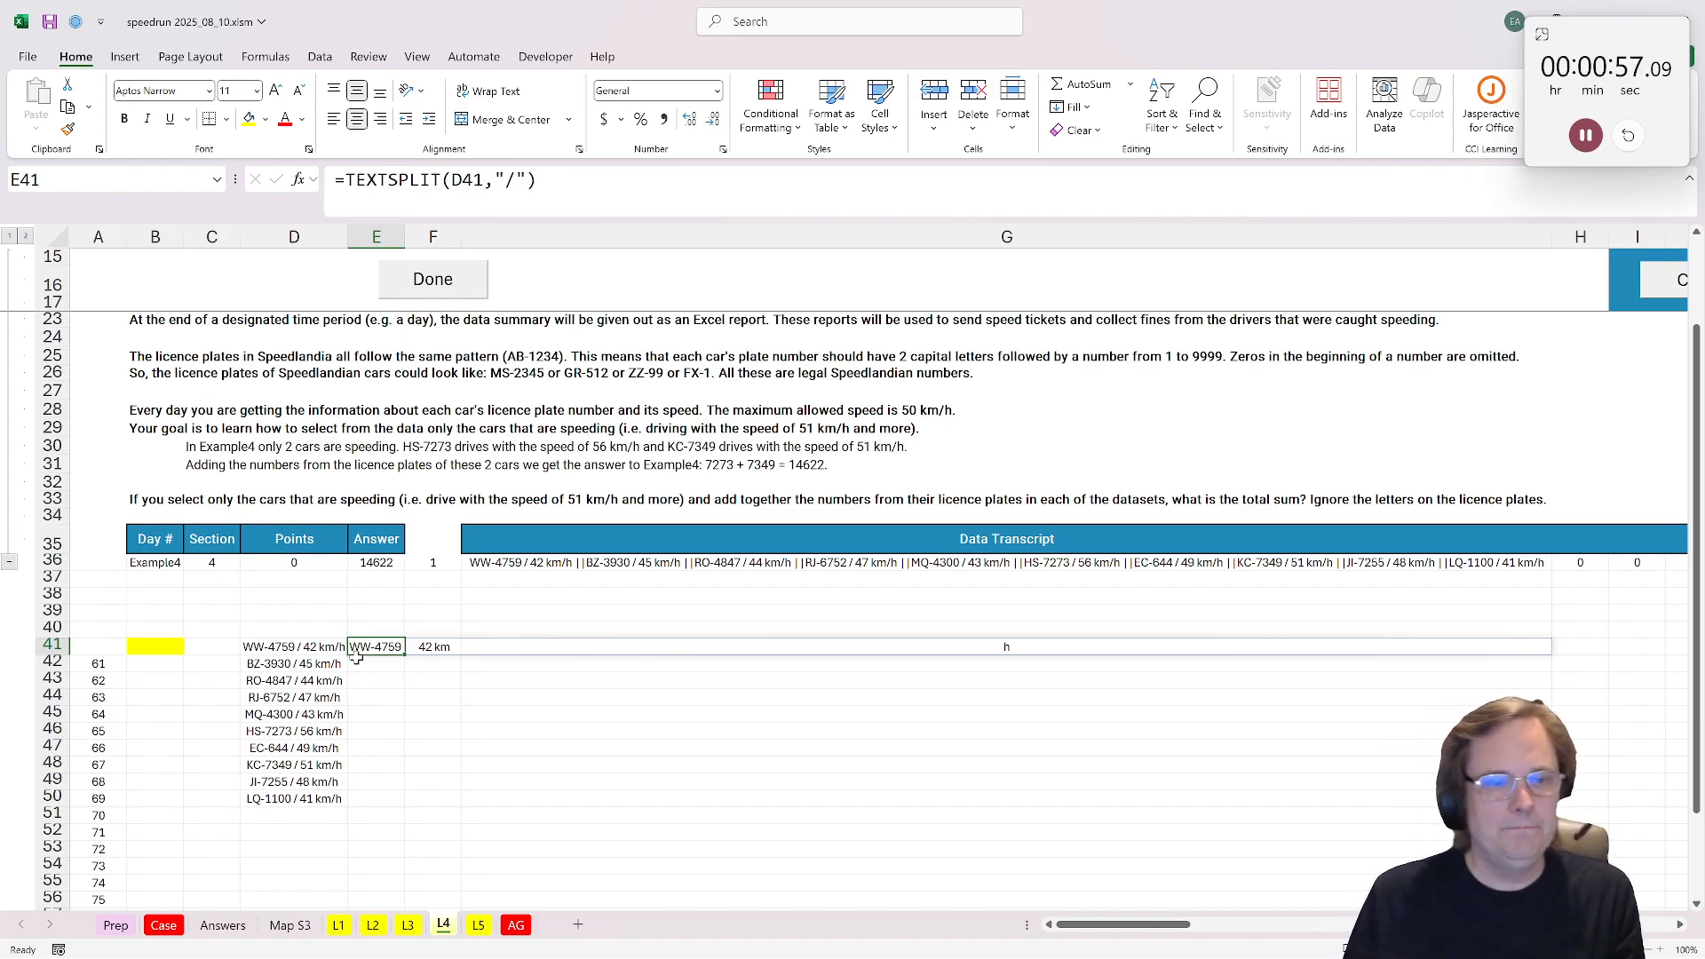
Step: Narrow column G to roughly the same width as column D
left_click_drag(597, 658, 569, 652)
left_click_drag(343, 649, 361, 648)
left_click(366, 648)
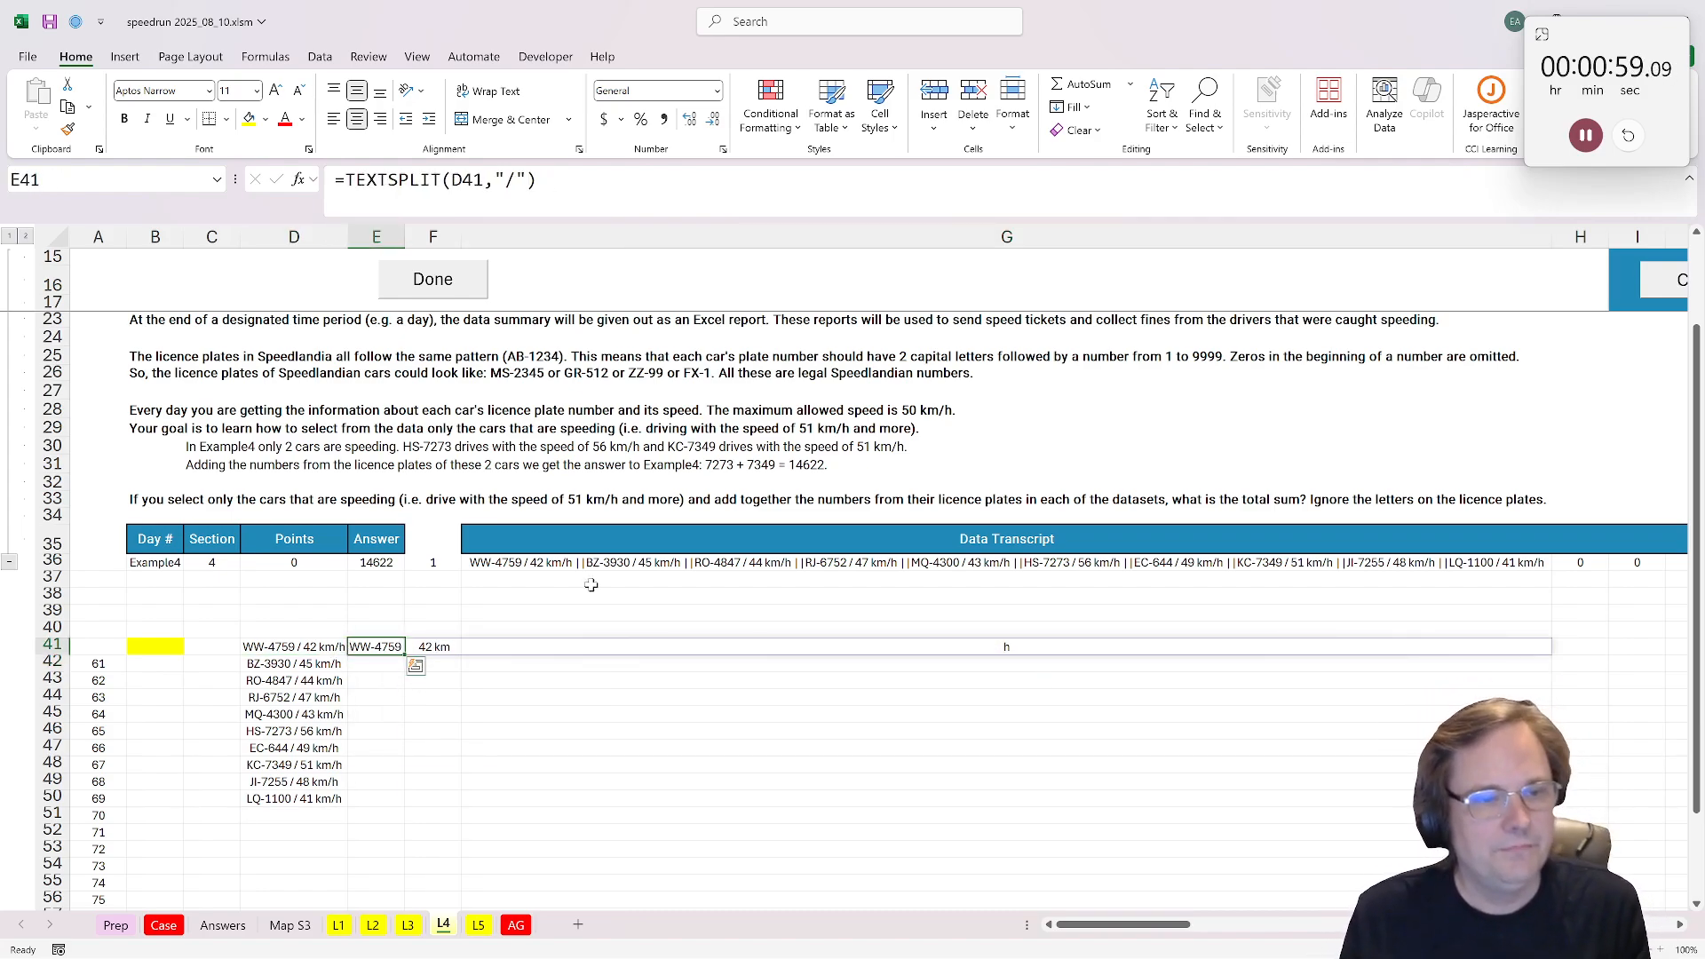
left_click_drag(1553, 237, 563, 292)
left_click(554, 235)
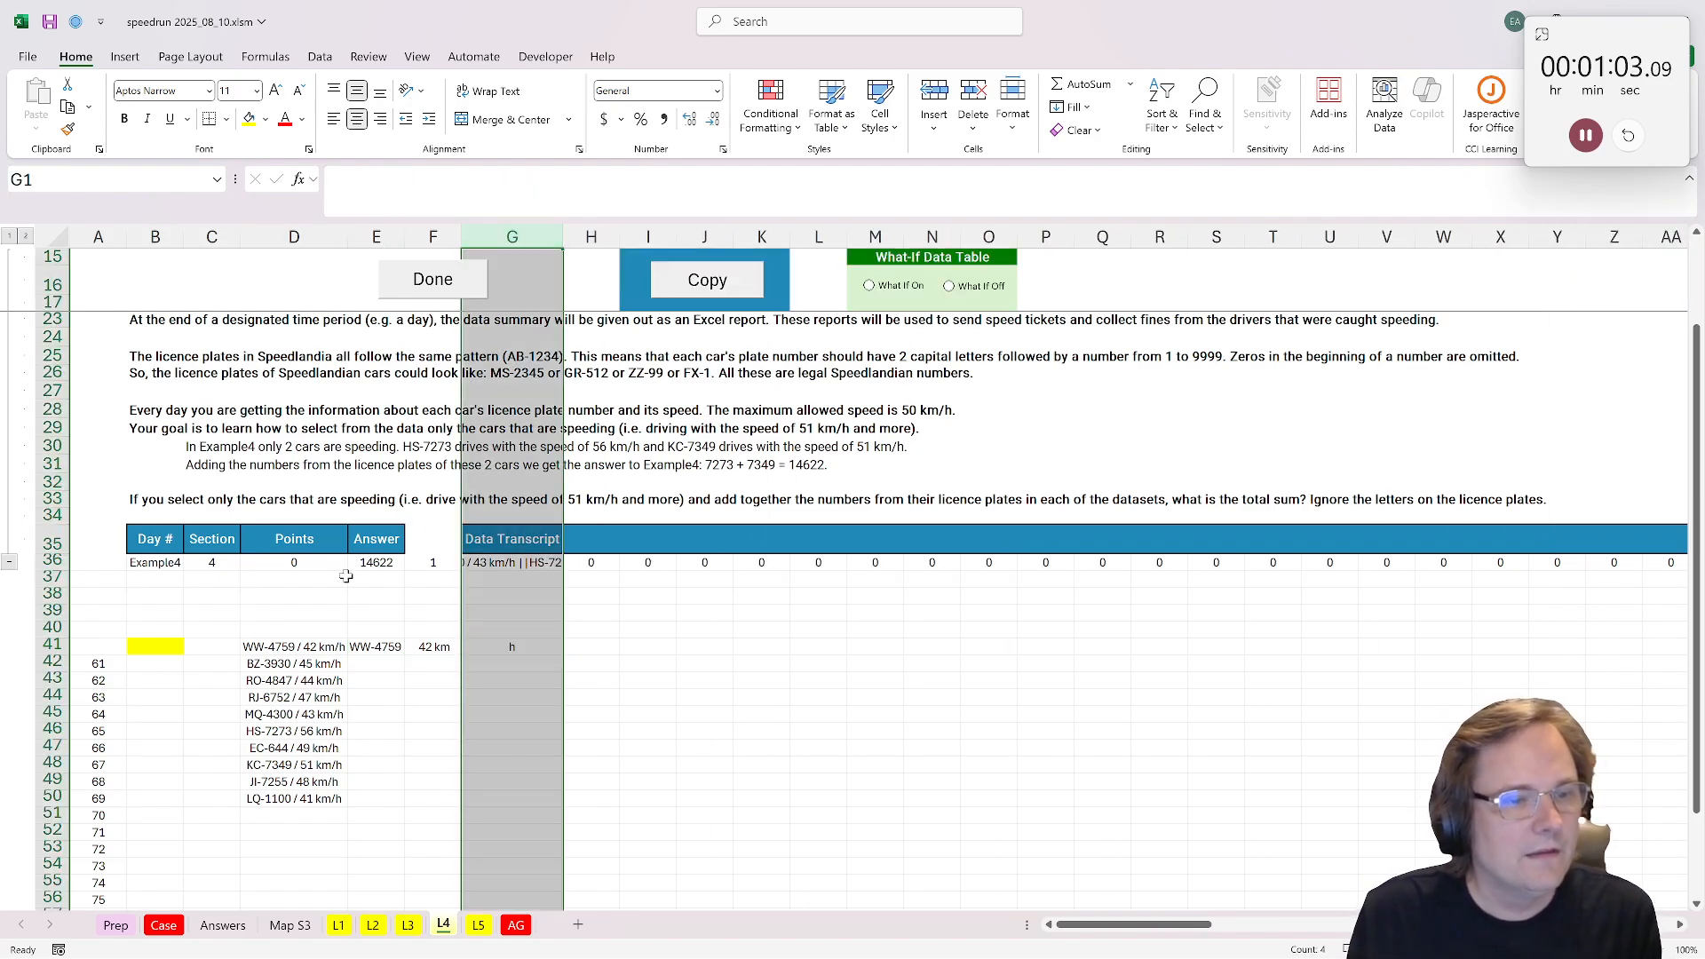
Step: Copy the TEXTSPLIT formula in E41 down through E50
left_click(371, 648)
key("ctrl+c")
left_click(372, 797, "shift")
key("ctrl+v")
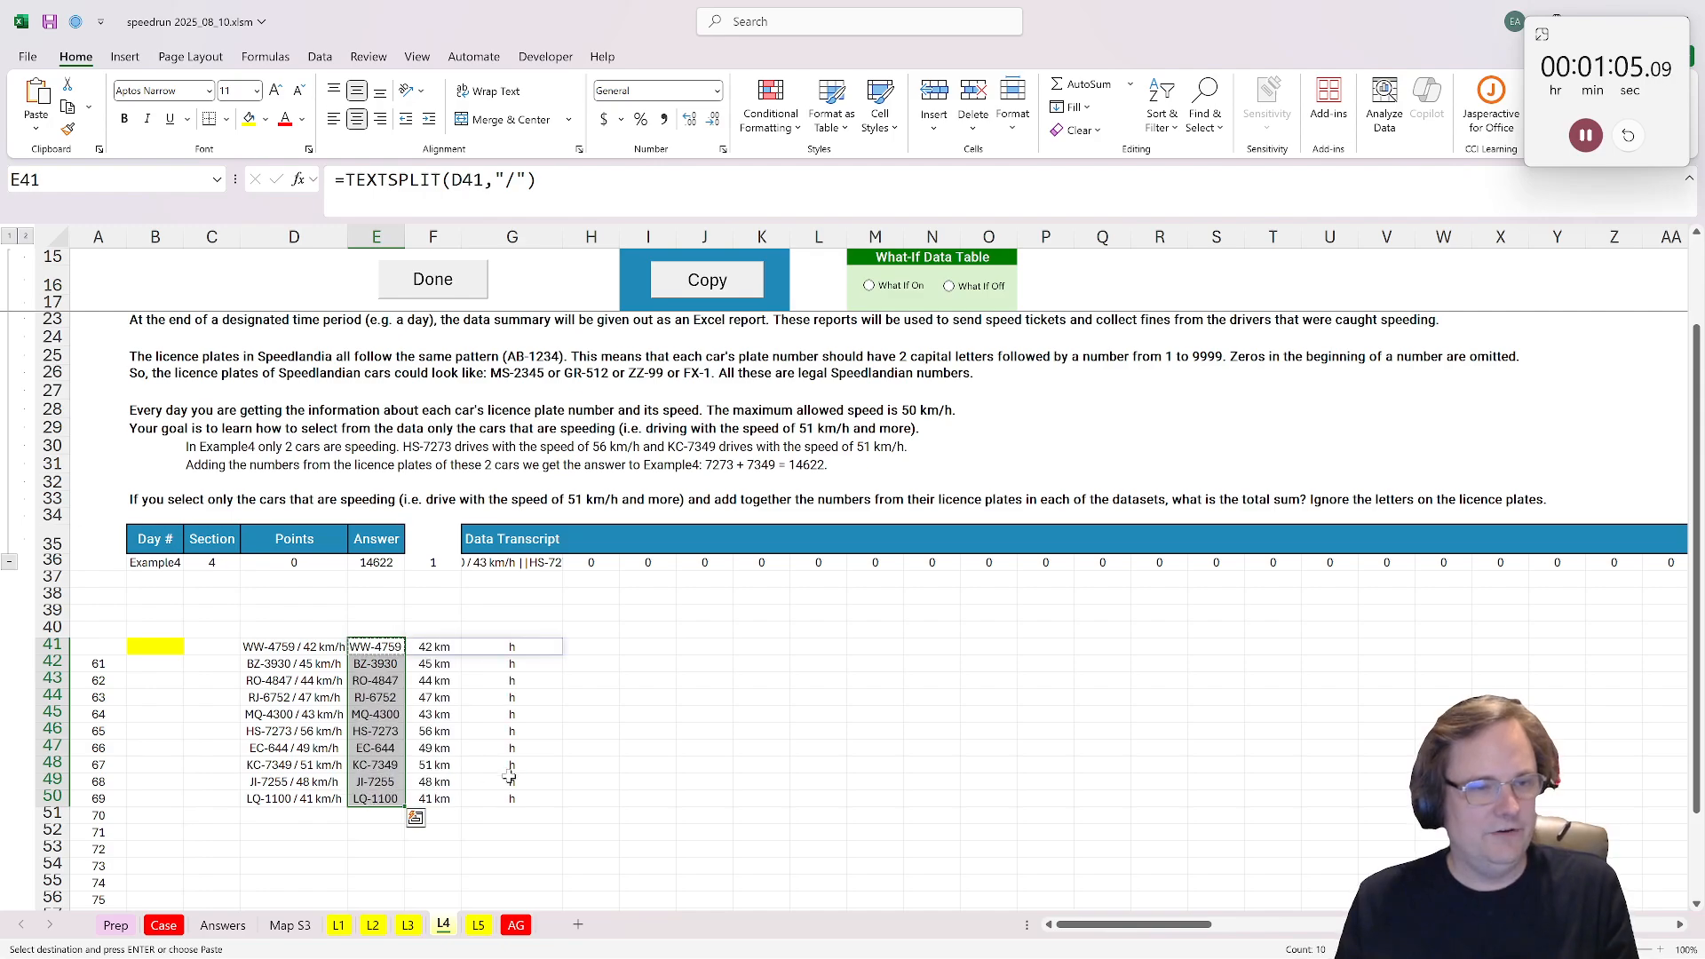
Step: Extract the digits of the first licence plate in H41 with =only_numbers(E41)
left_click(609, 647)
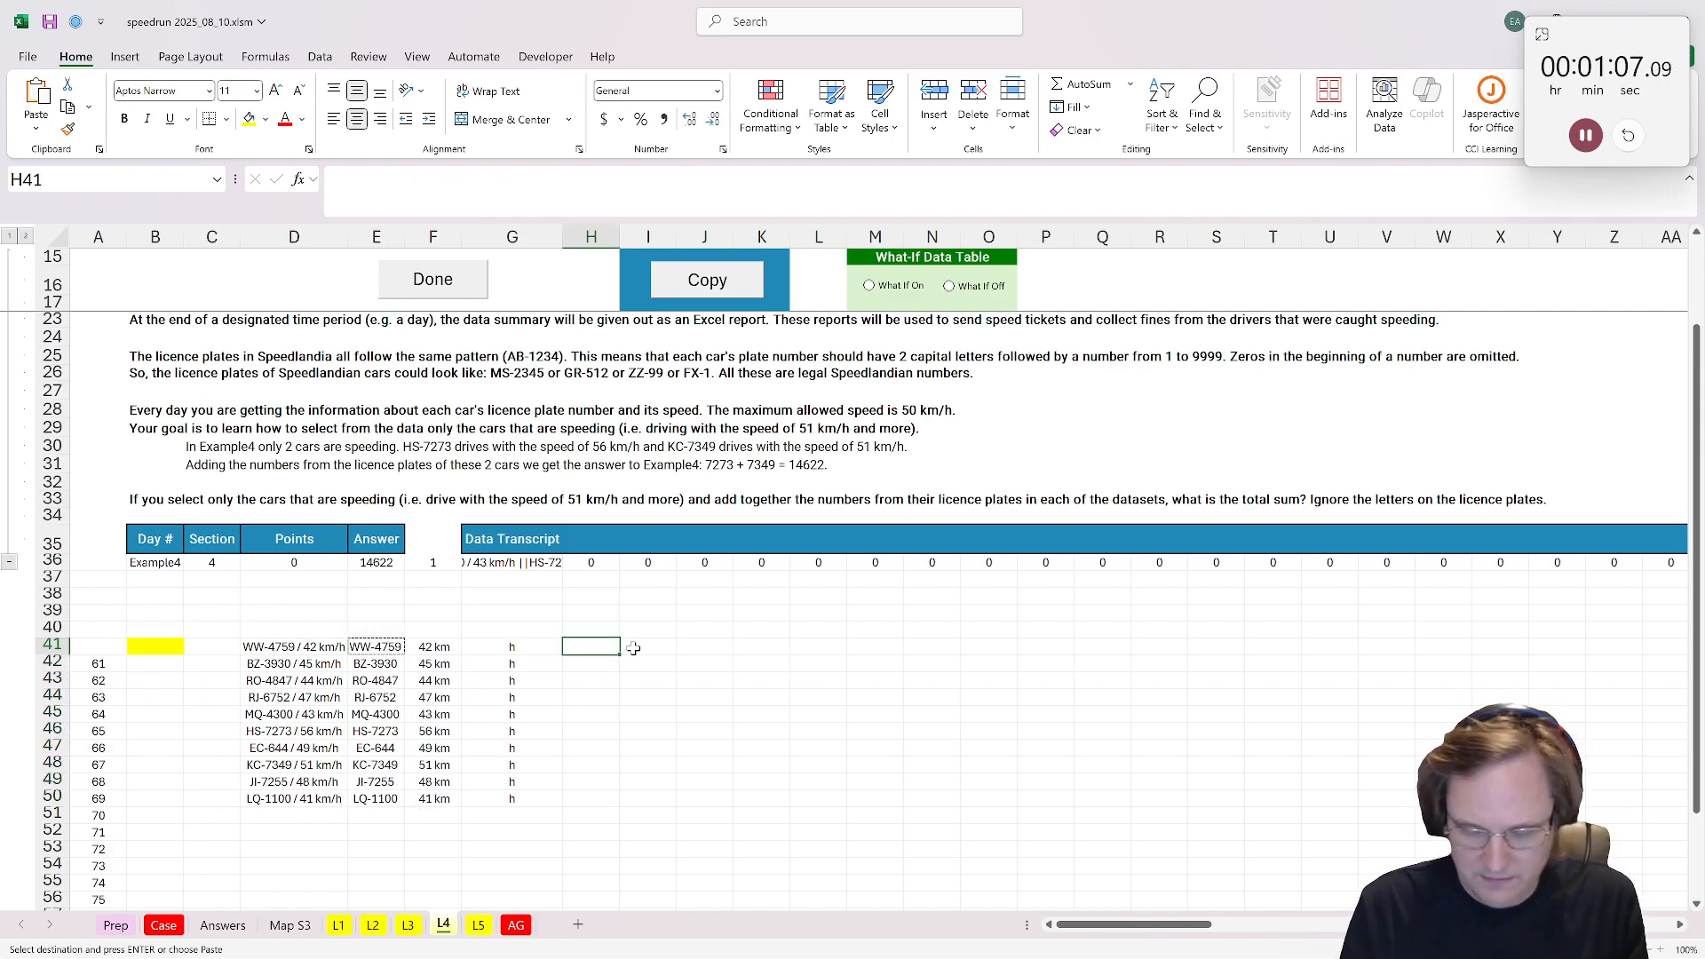
type("=only")
key("Down")
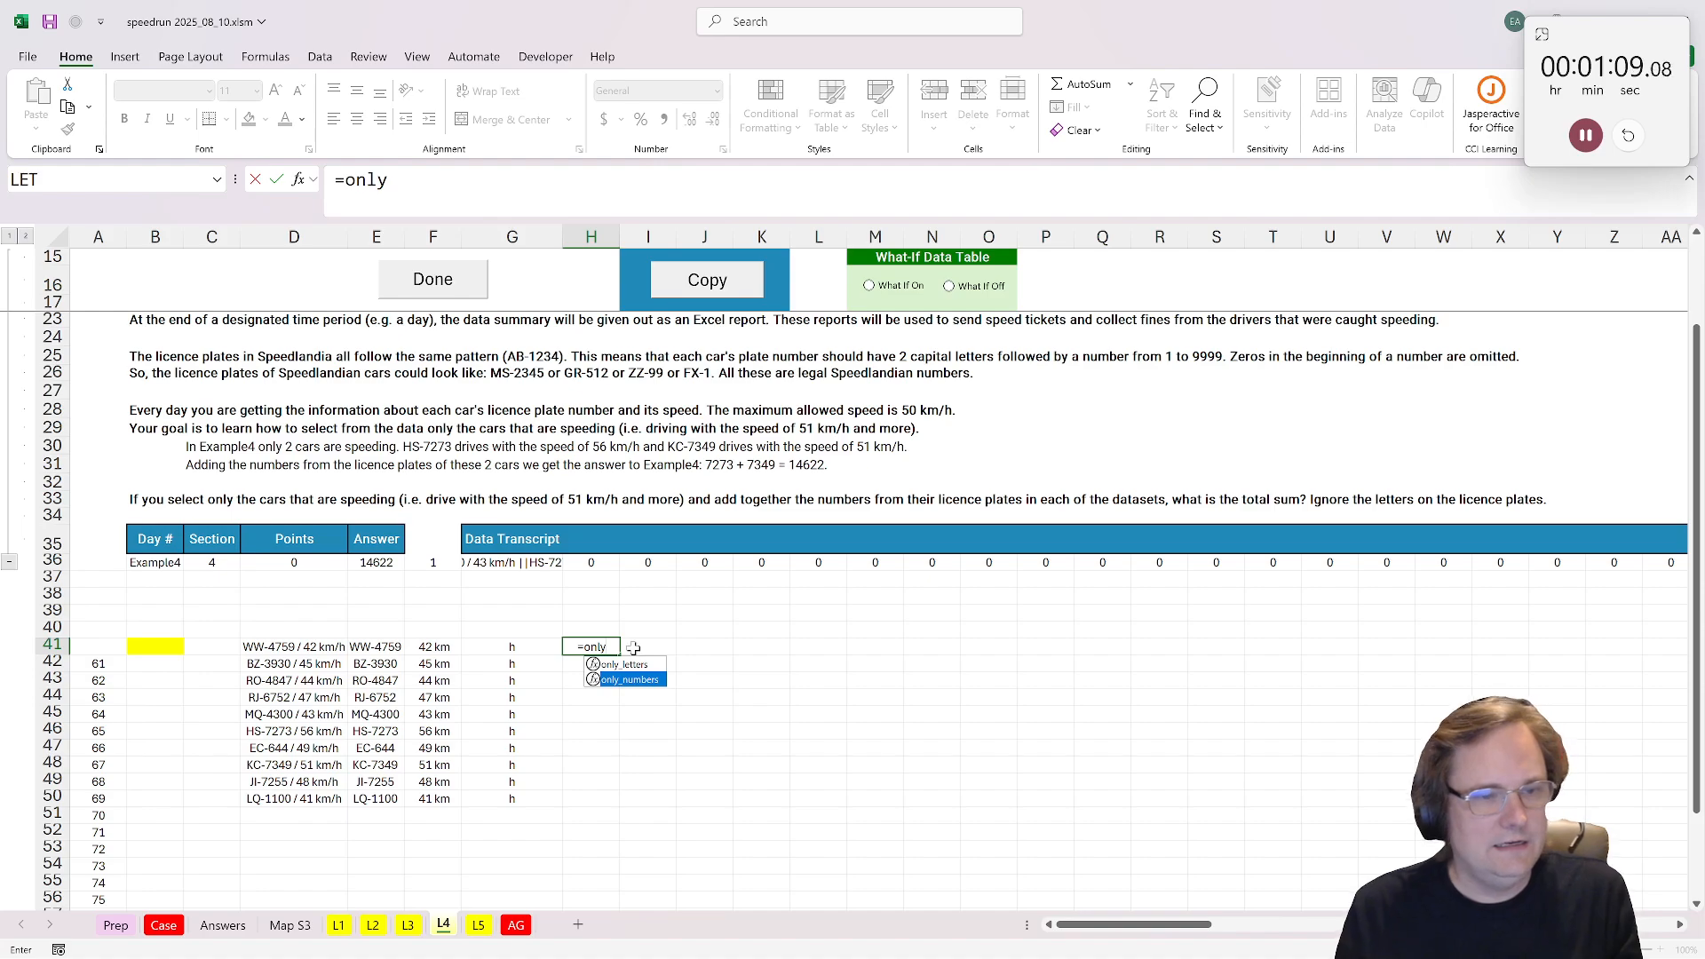
key("Tab")
left_click(372, 648)
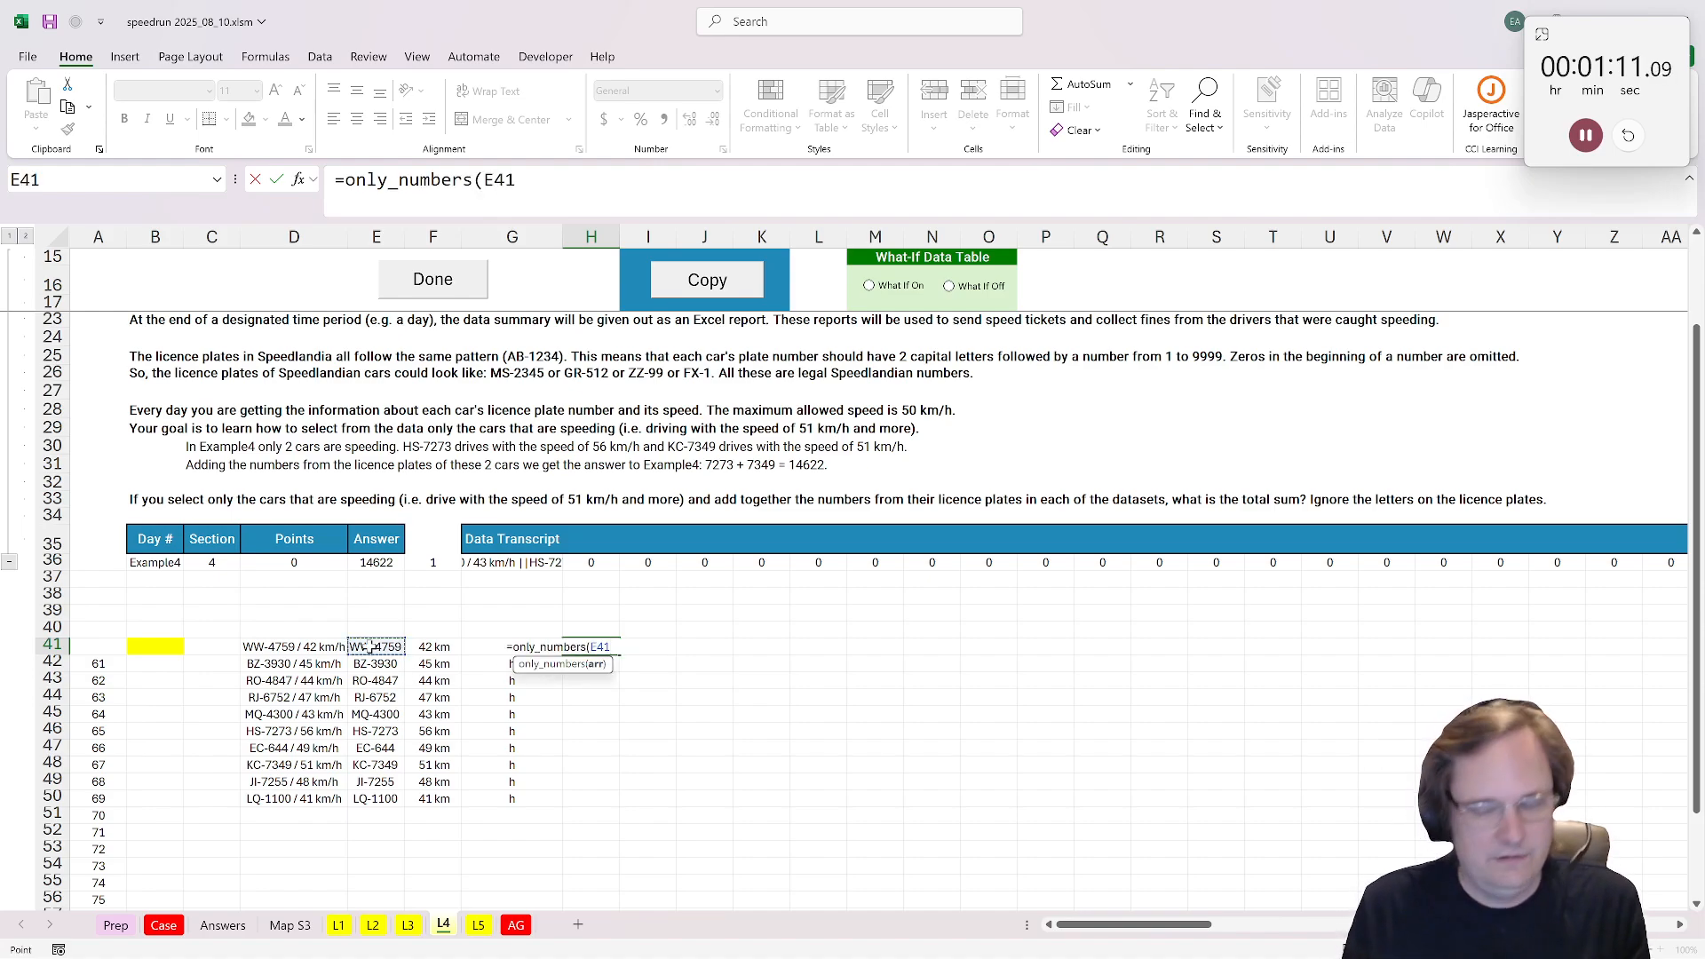
key("ctrl+Return")
Step: Copy the only_numbers formula from H41 across H41:I50 to cover both plates and speeds
key("ctrl+c")
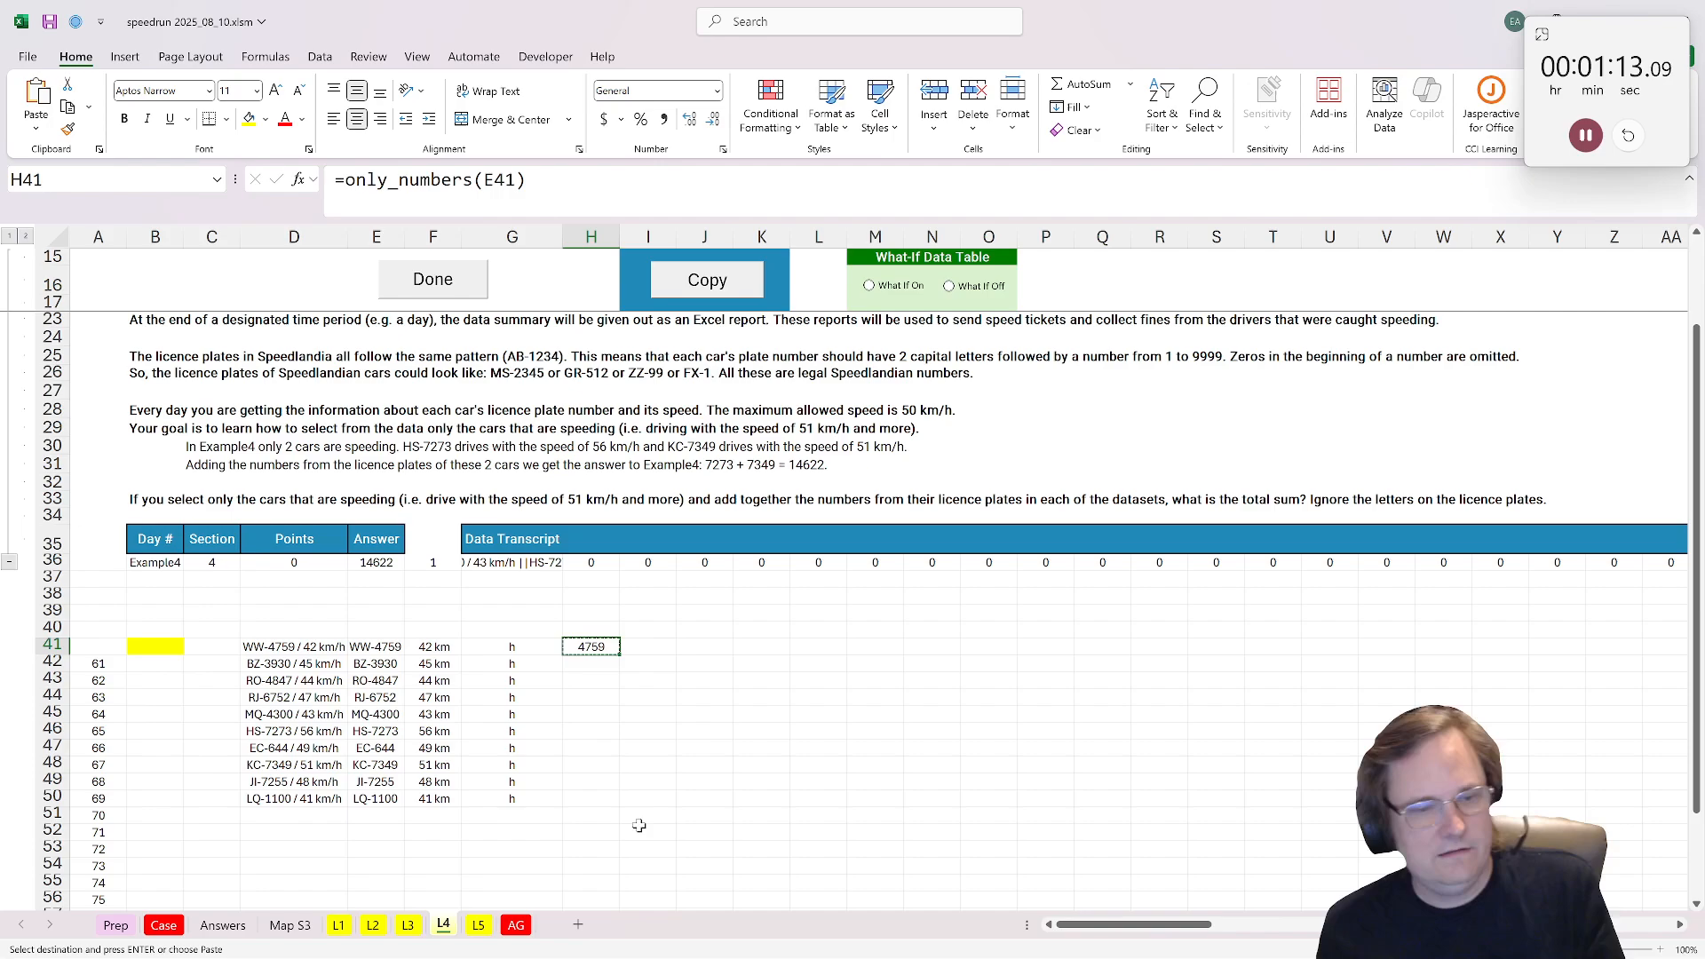
left_click(647, 784, "shift")
left_click(648, 798, "shift")
key("ctrl+v")
Step: Enter =IF(I41>=51,H41,0) in J41 to keep only speeding cars' plate numbers, and fill it down to J50
left_click(704, 648)
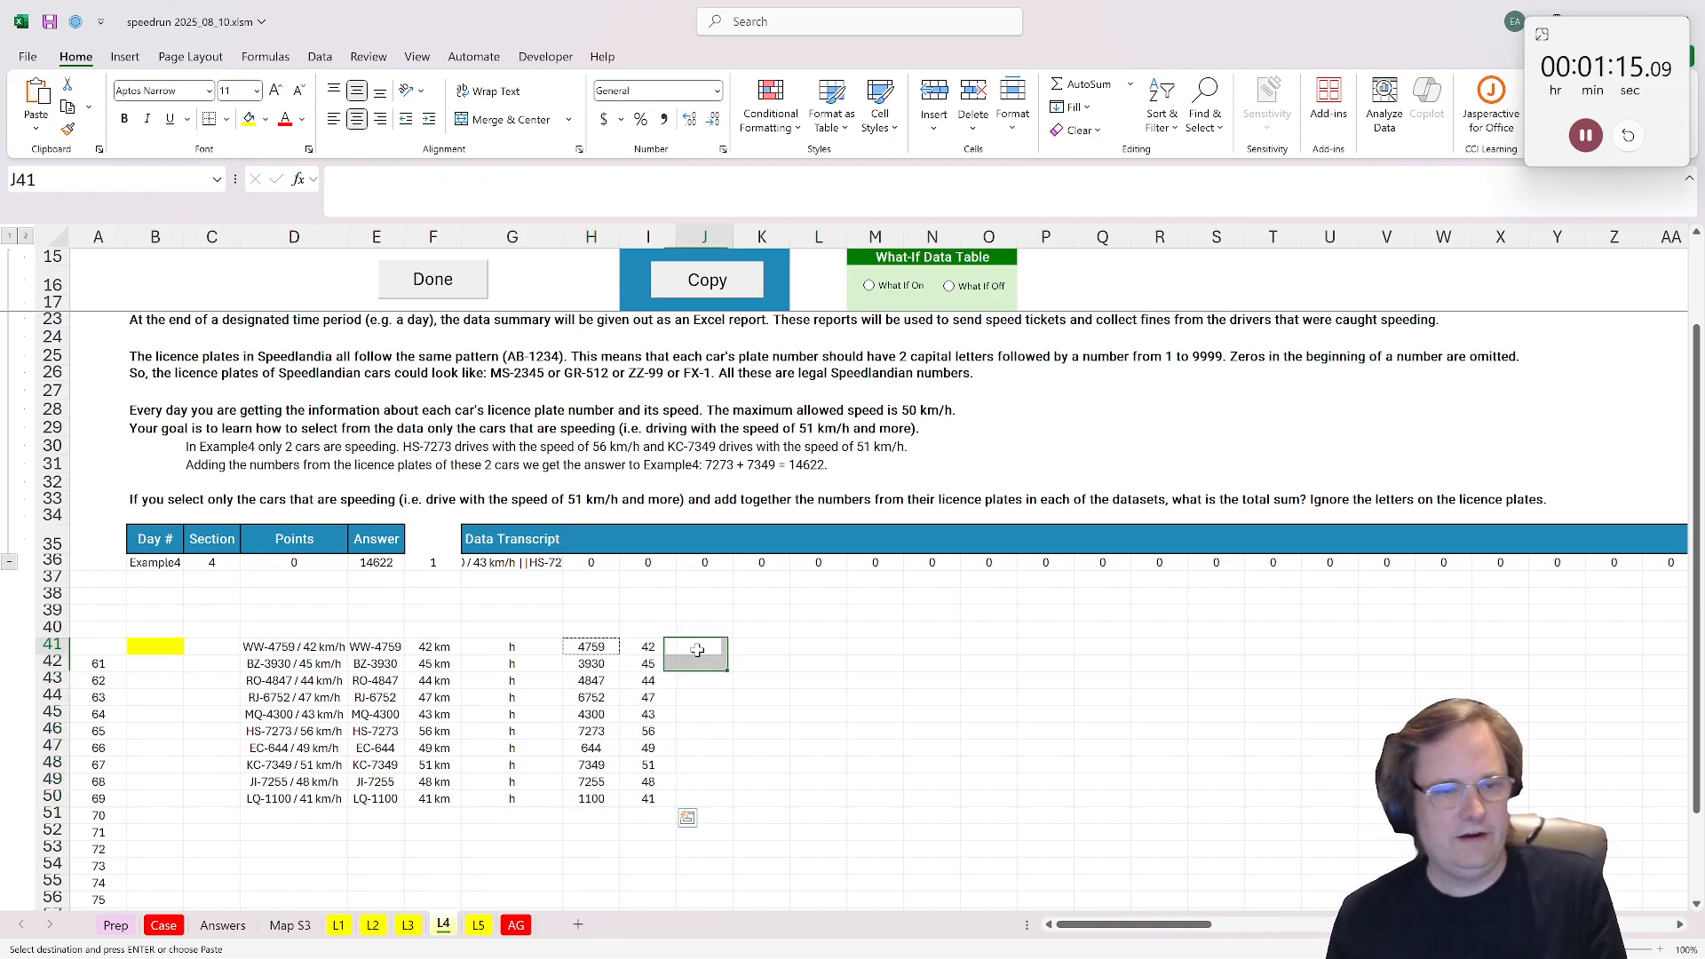
type("=if(")
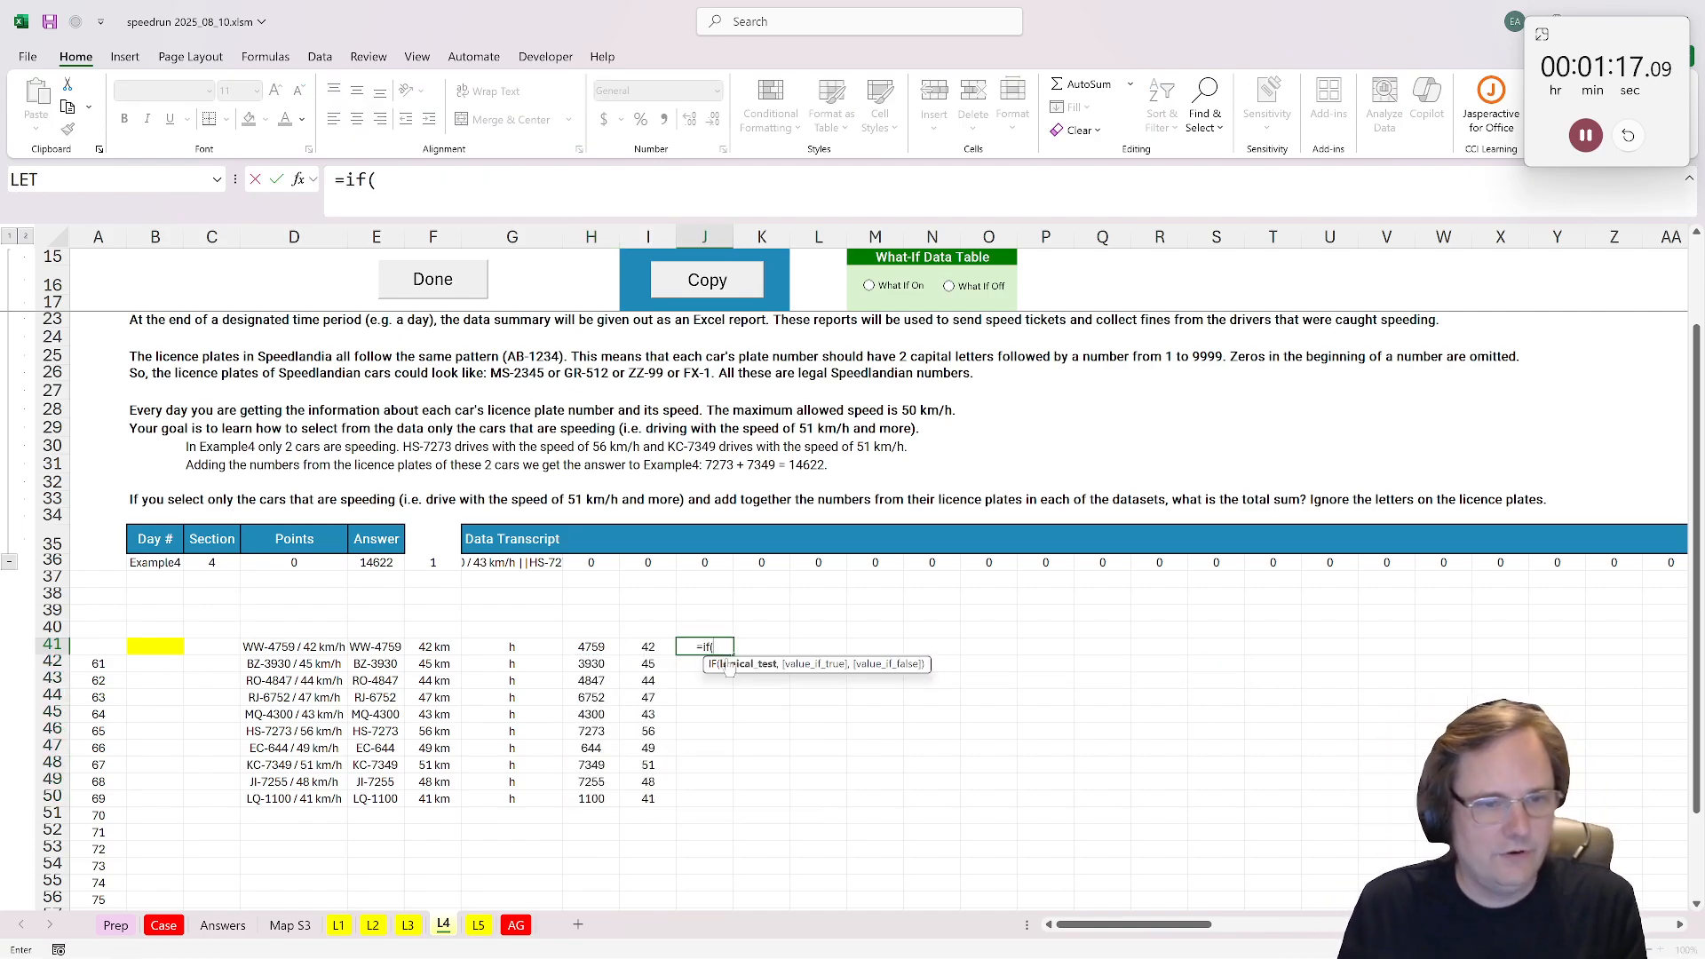
left_click(643, 646)
type(">")
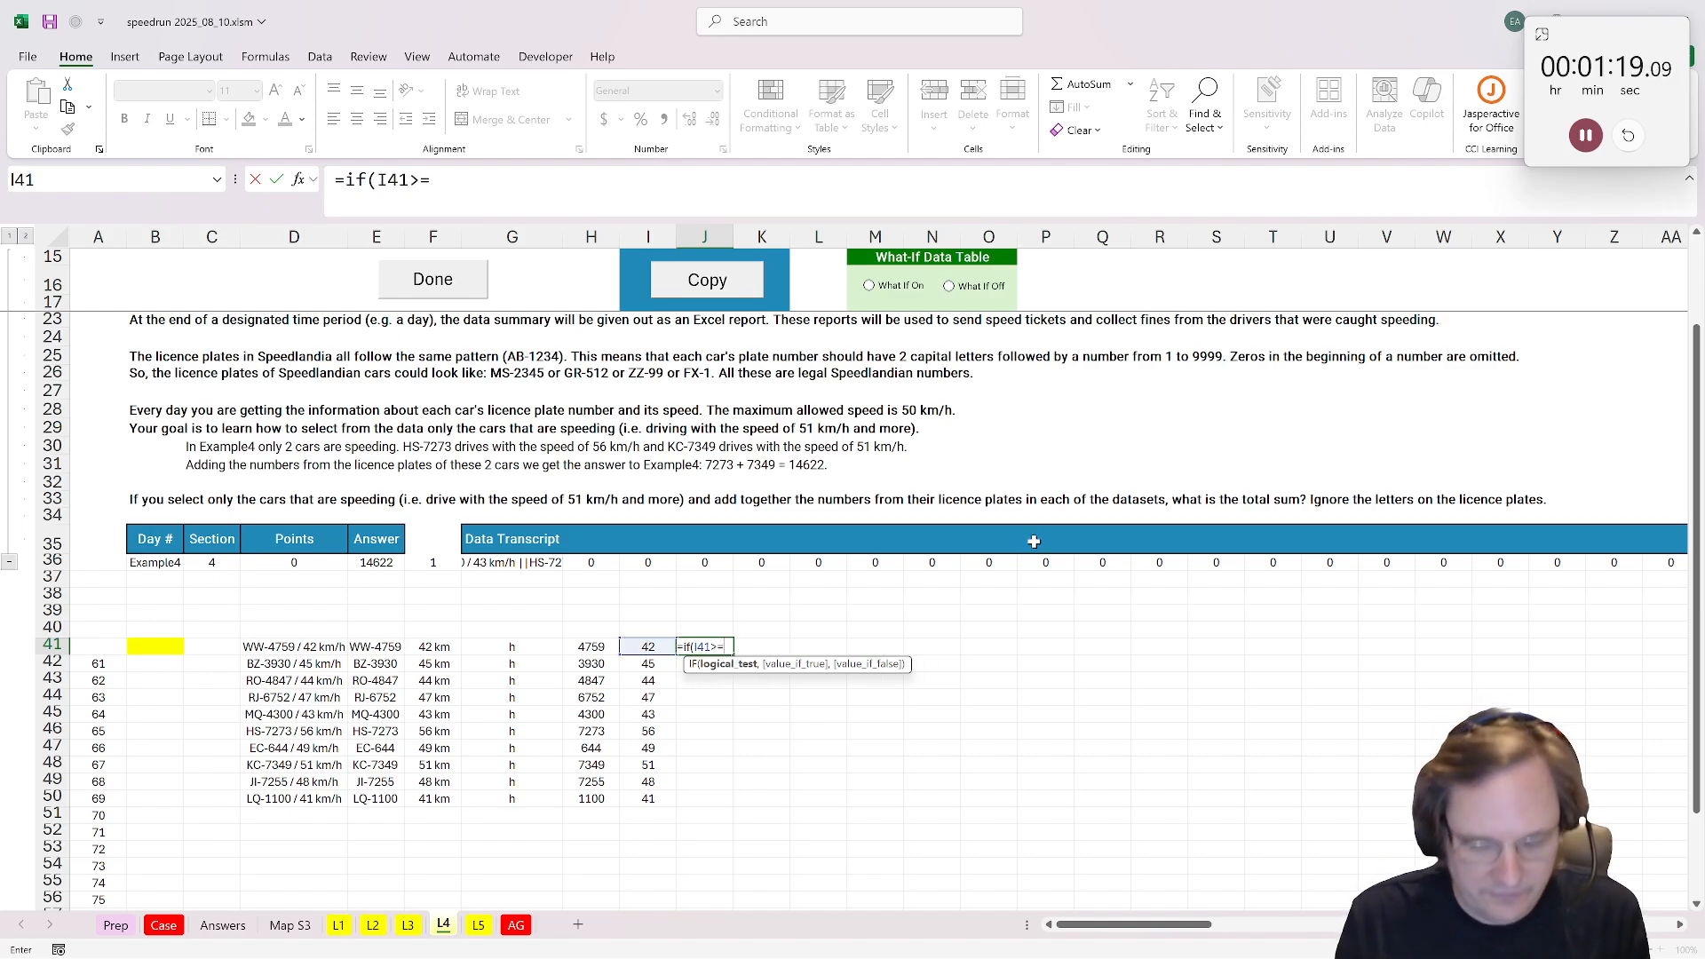
type("=51,")
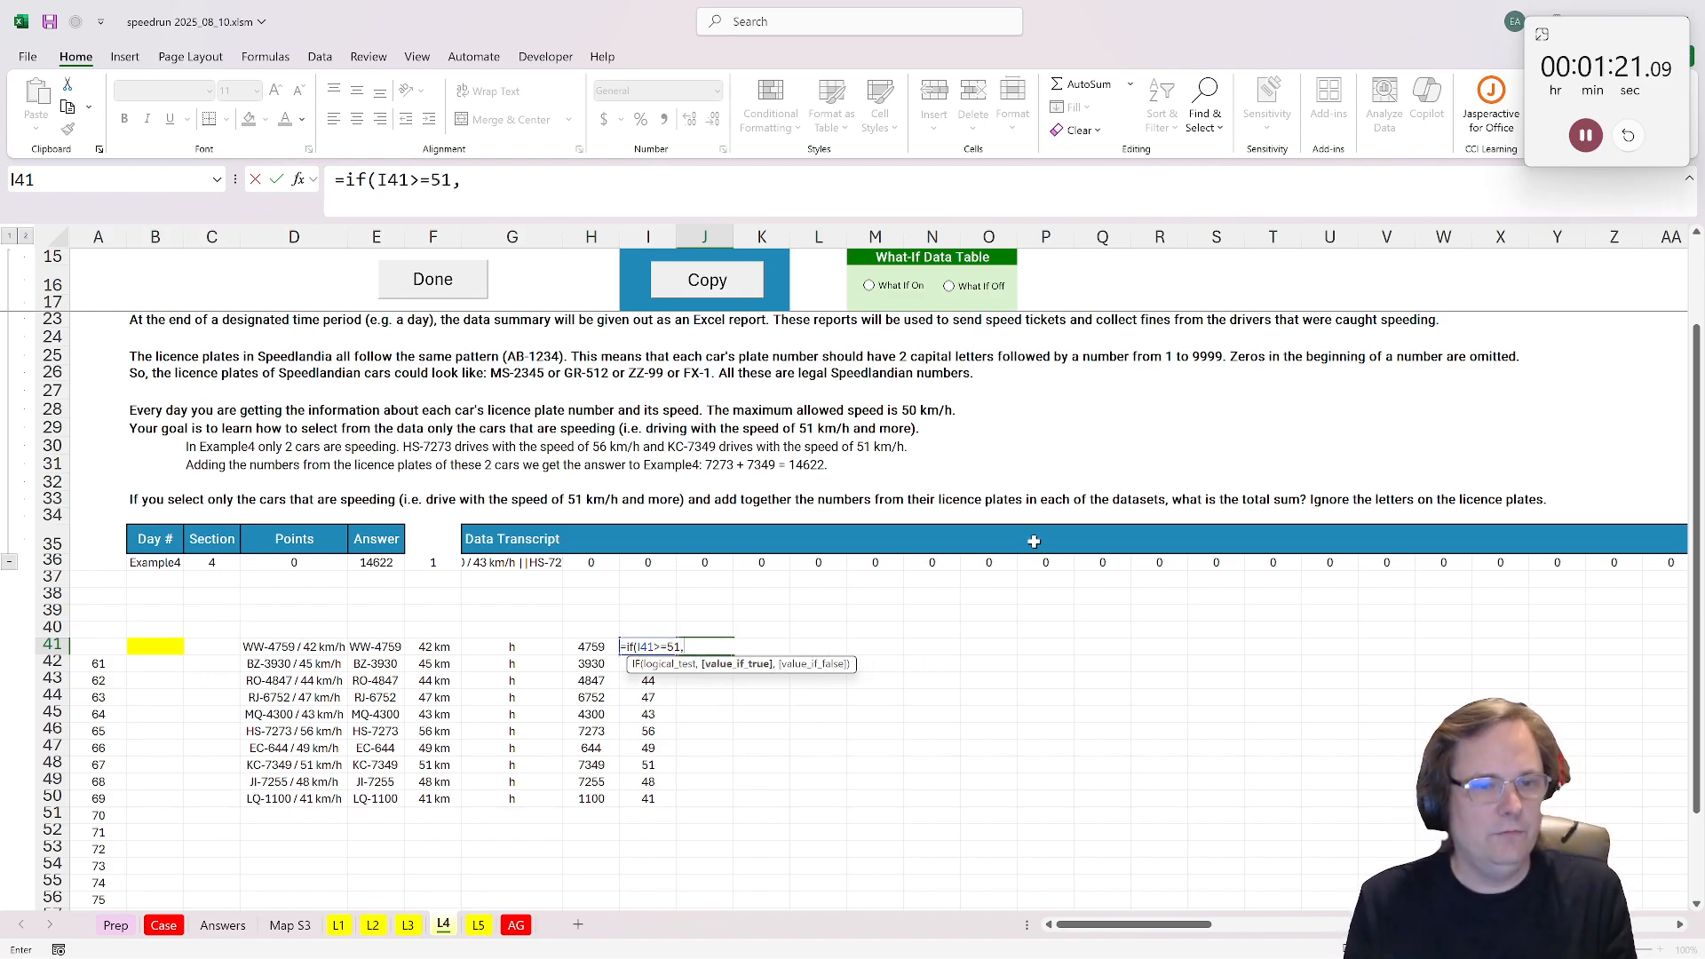
left_click(589, 646)
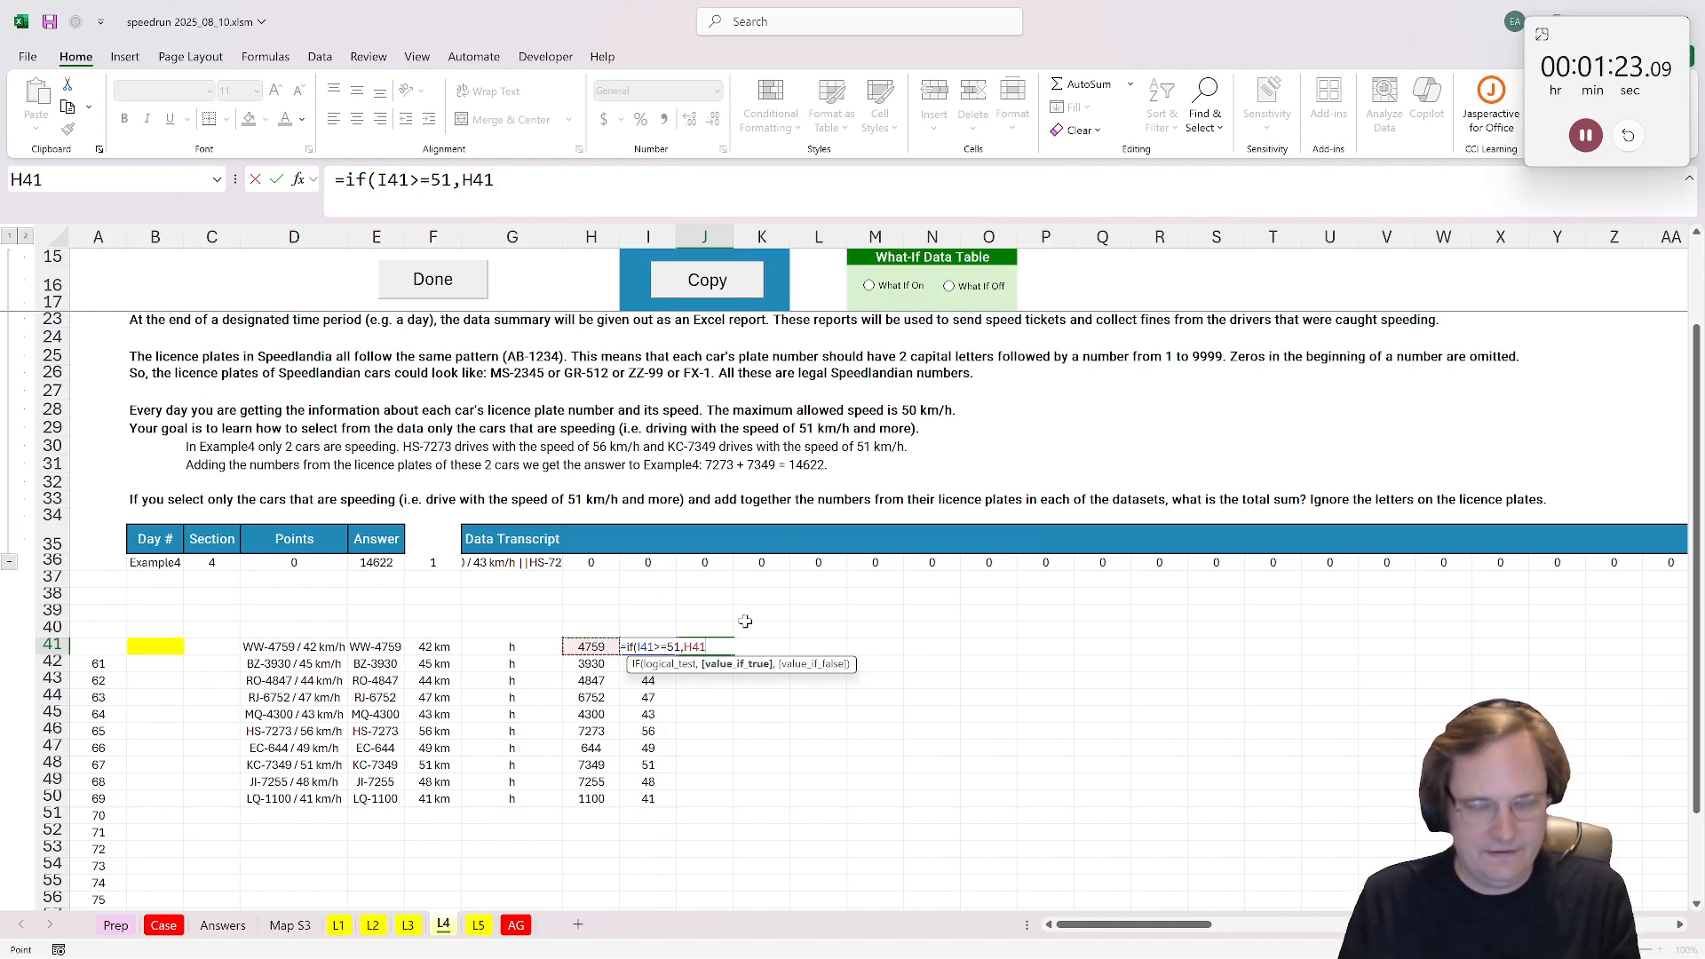
type(",0")
key("ctrl+Return")
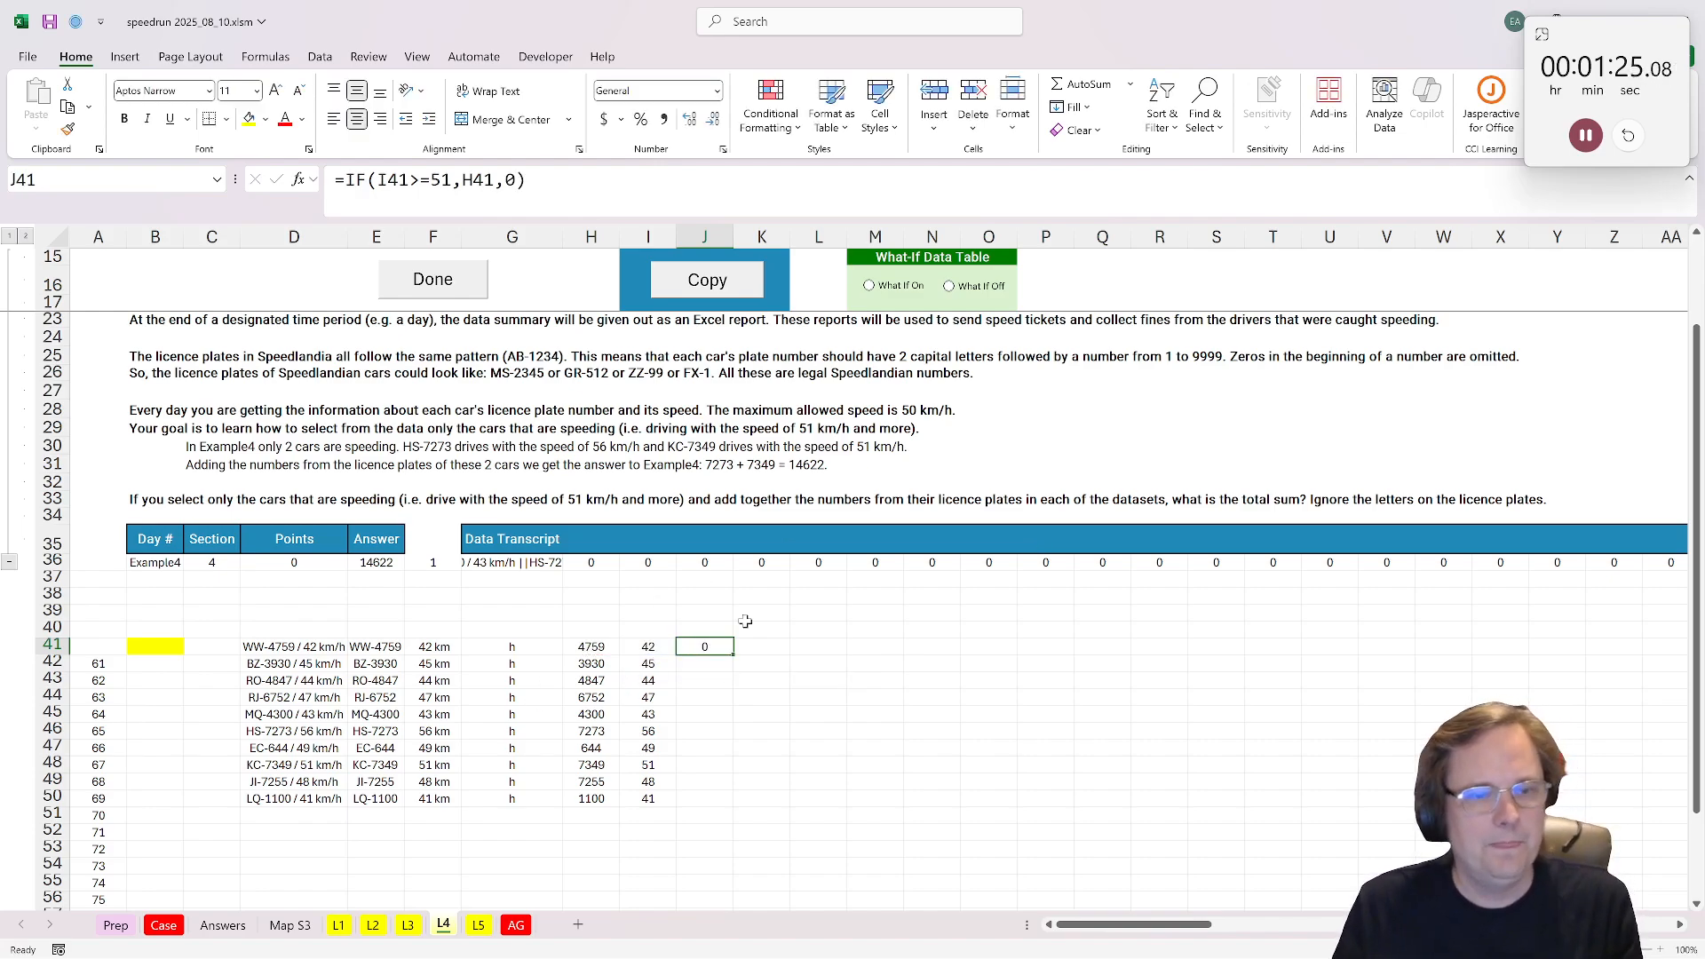
double_click(729, 656)
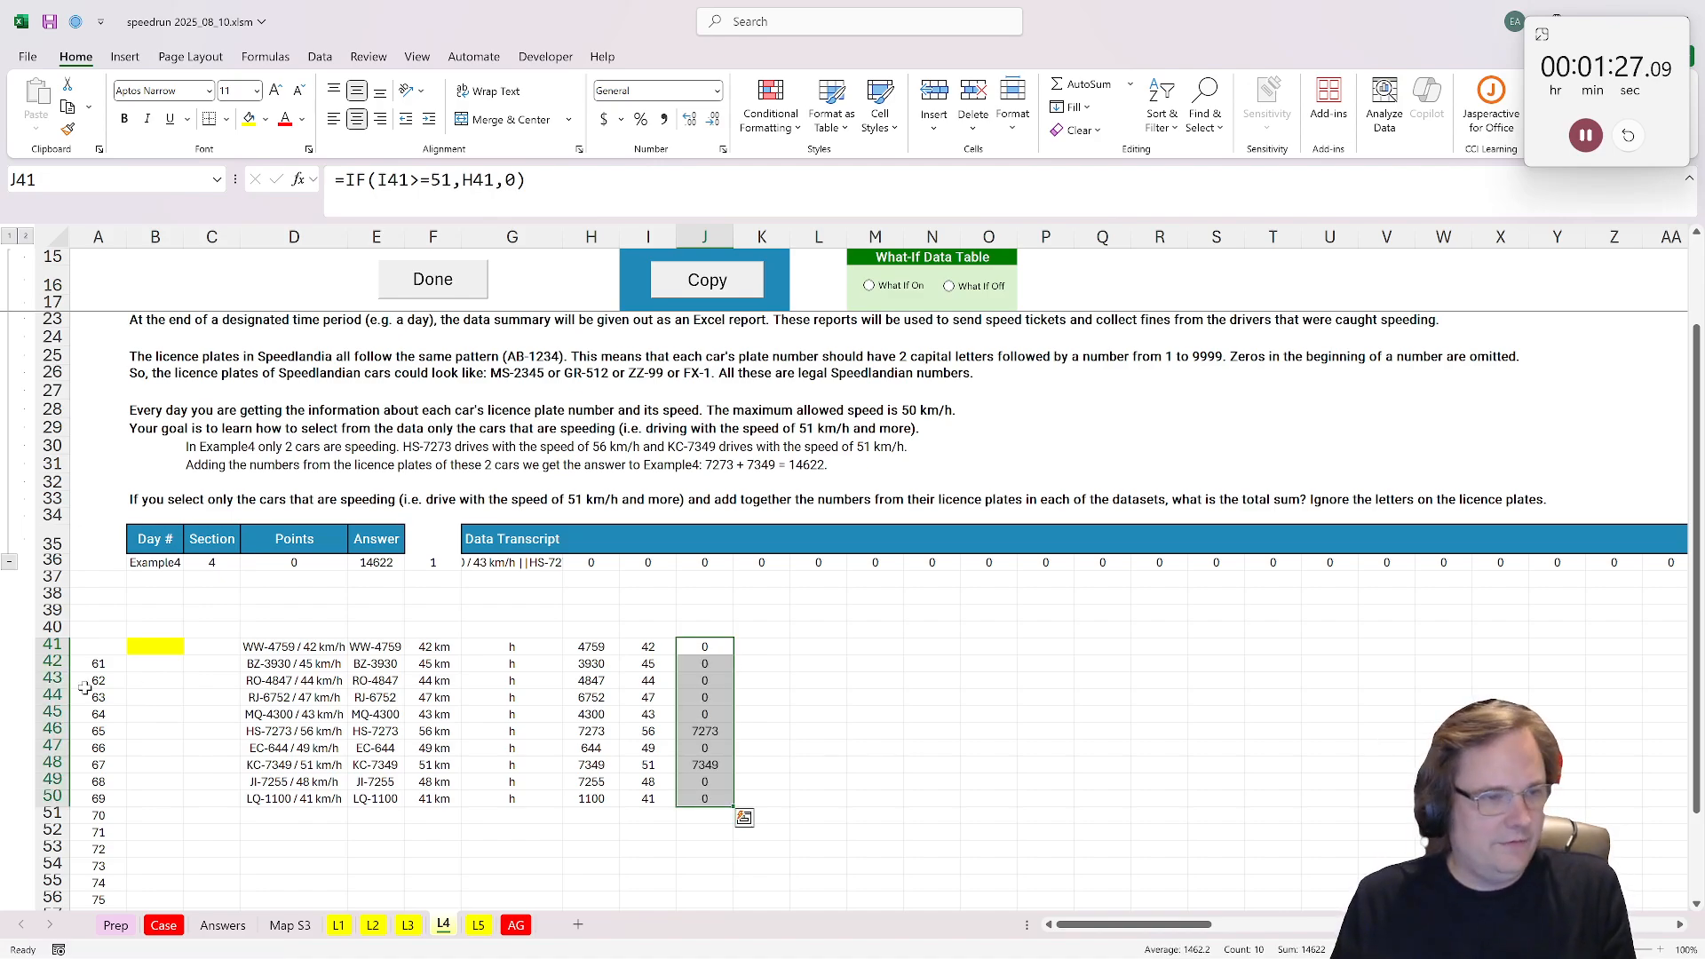
Step: Total the speeding plate numbers in the yellow cell B41 with =SUM(J41:J50) and mark the L4 case as done
left_click(156, 646)
type("=sum(")
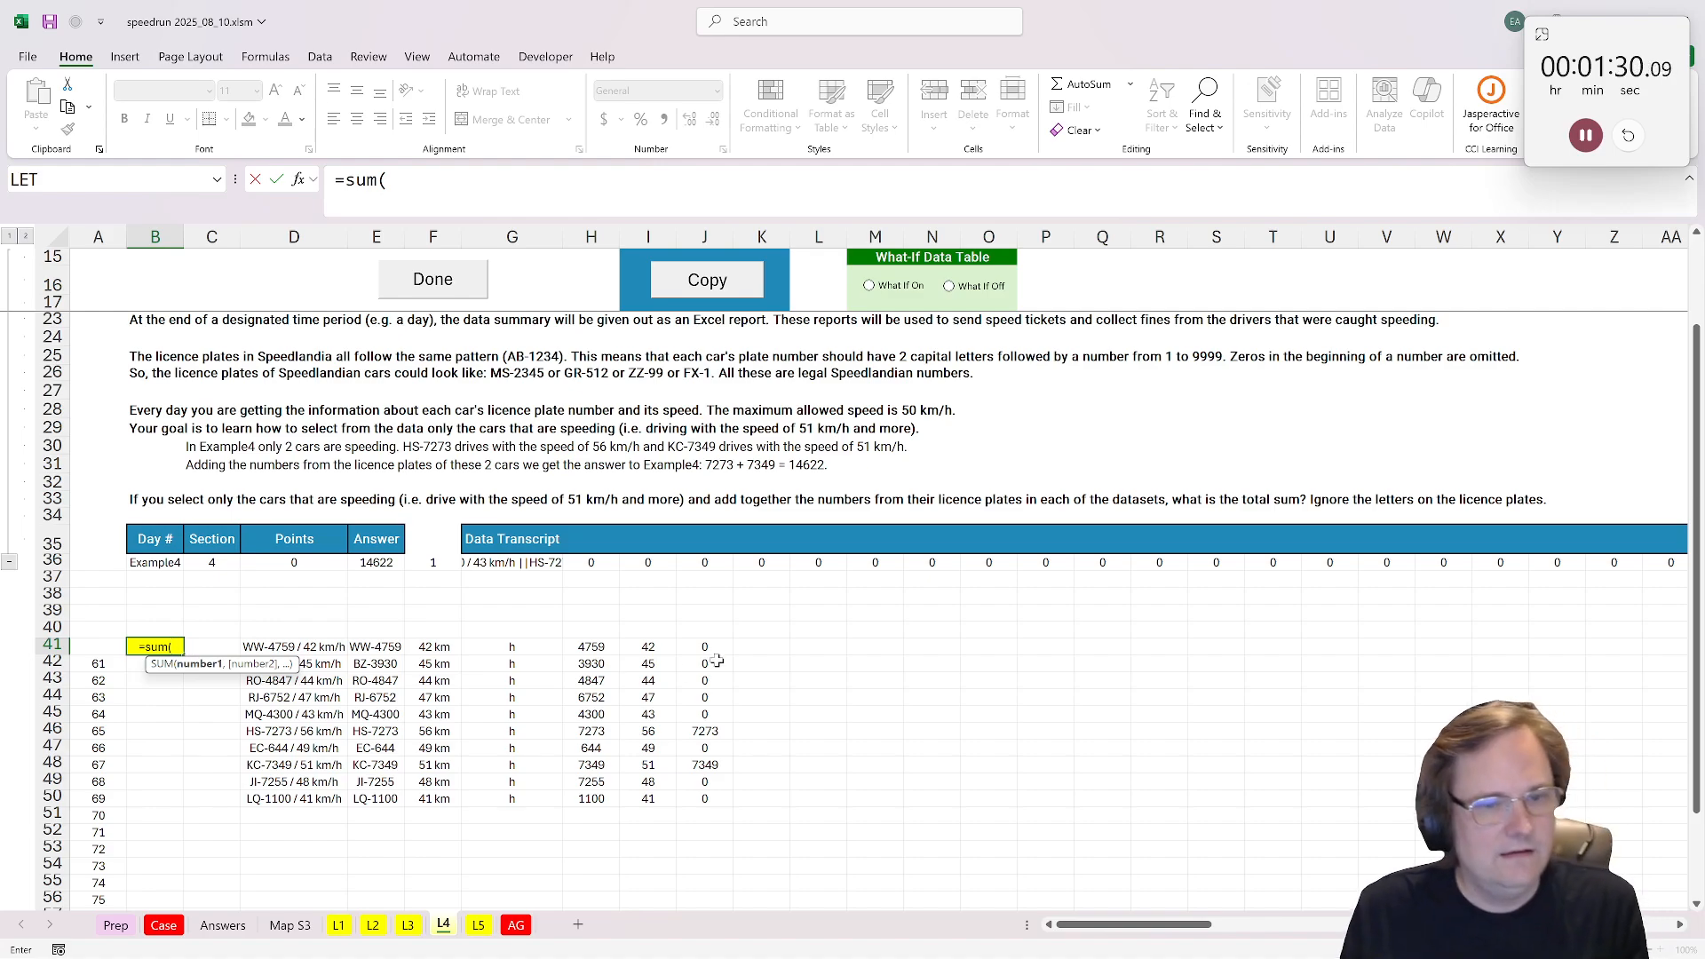
left_click_drag(711, 648, 711, 799)
key("ctrl+Return")
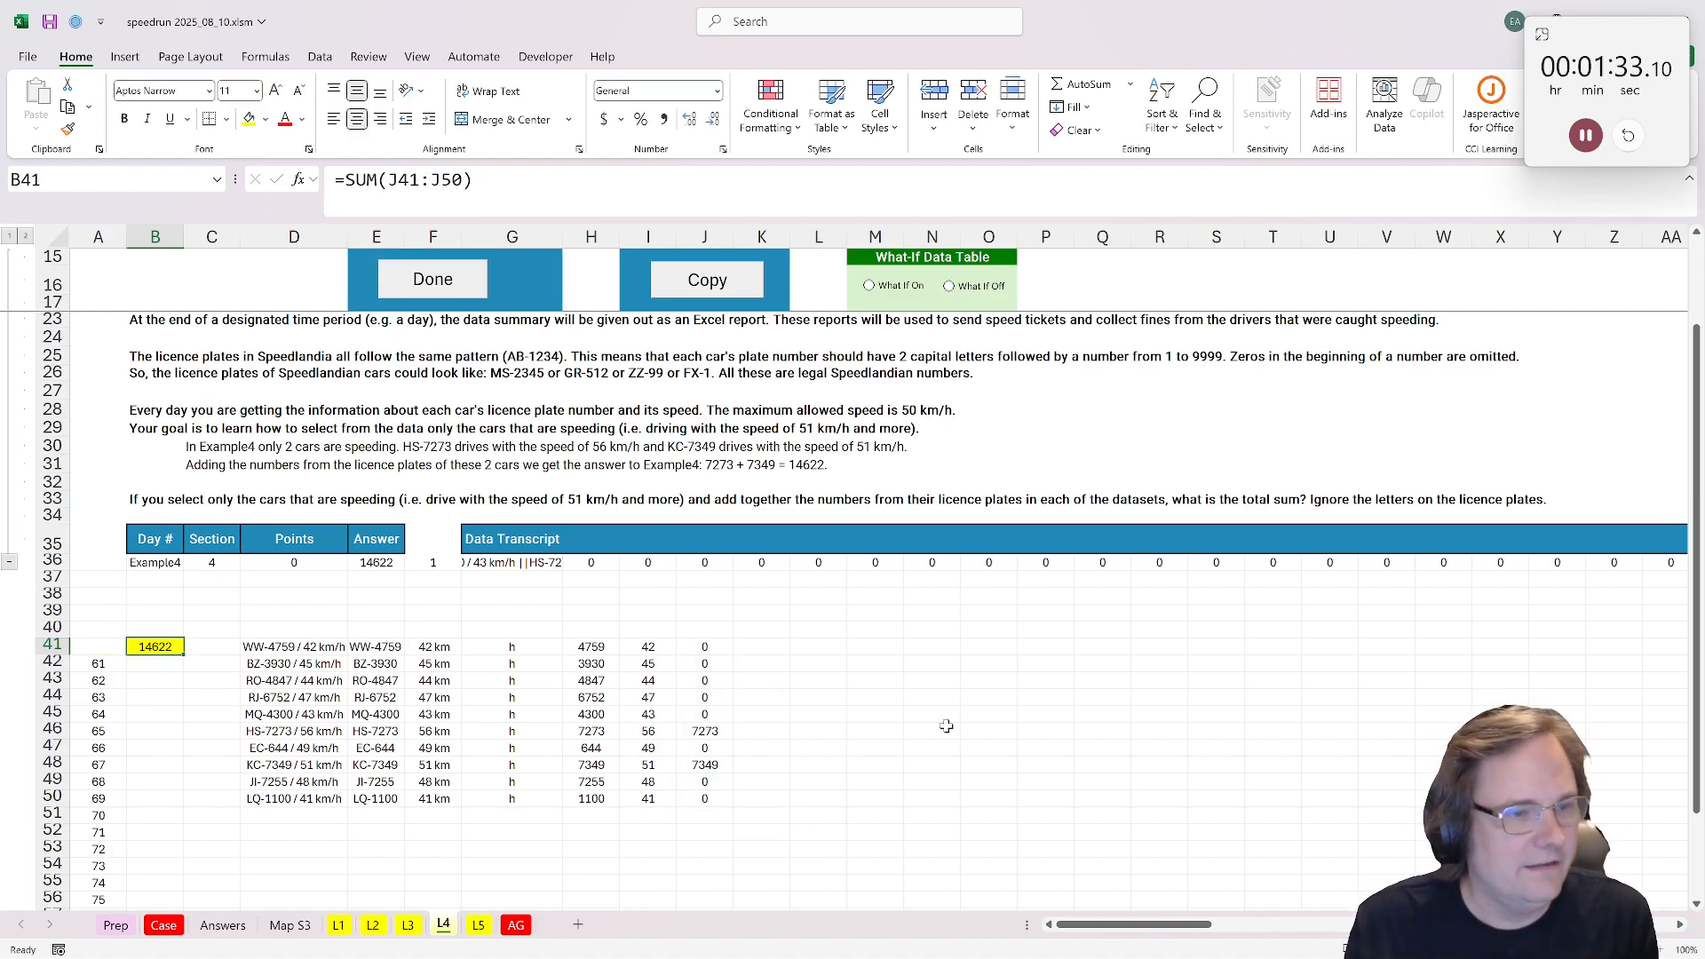
left_click(452, 291)
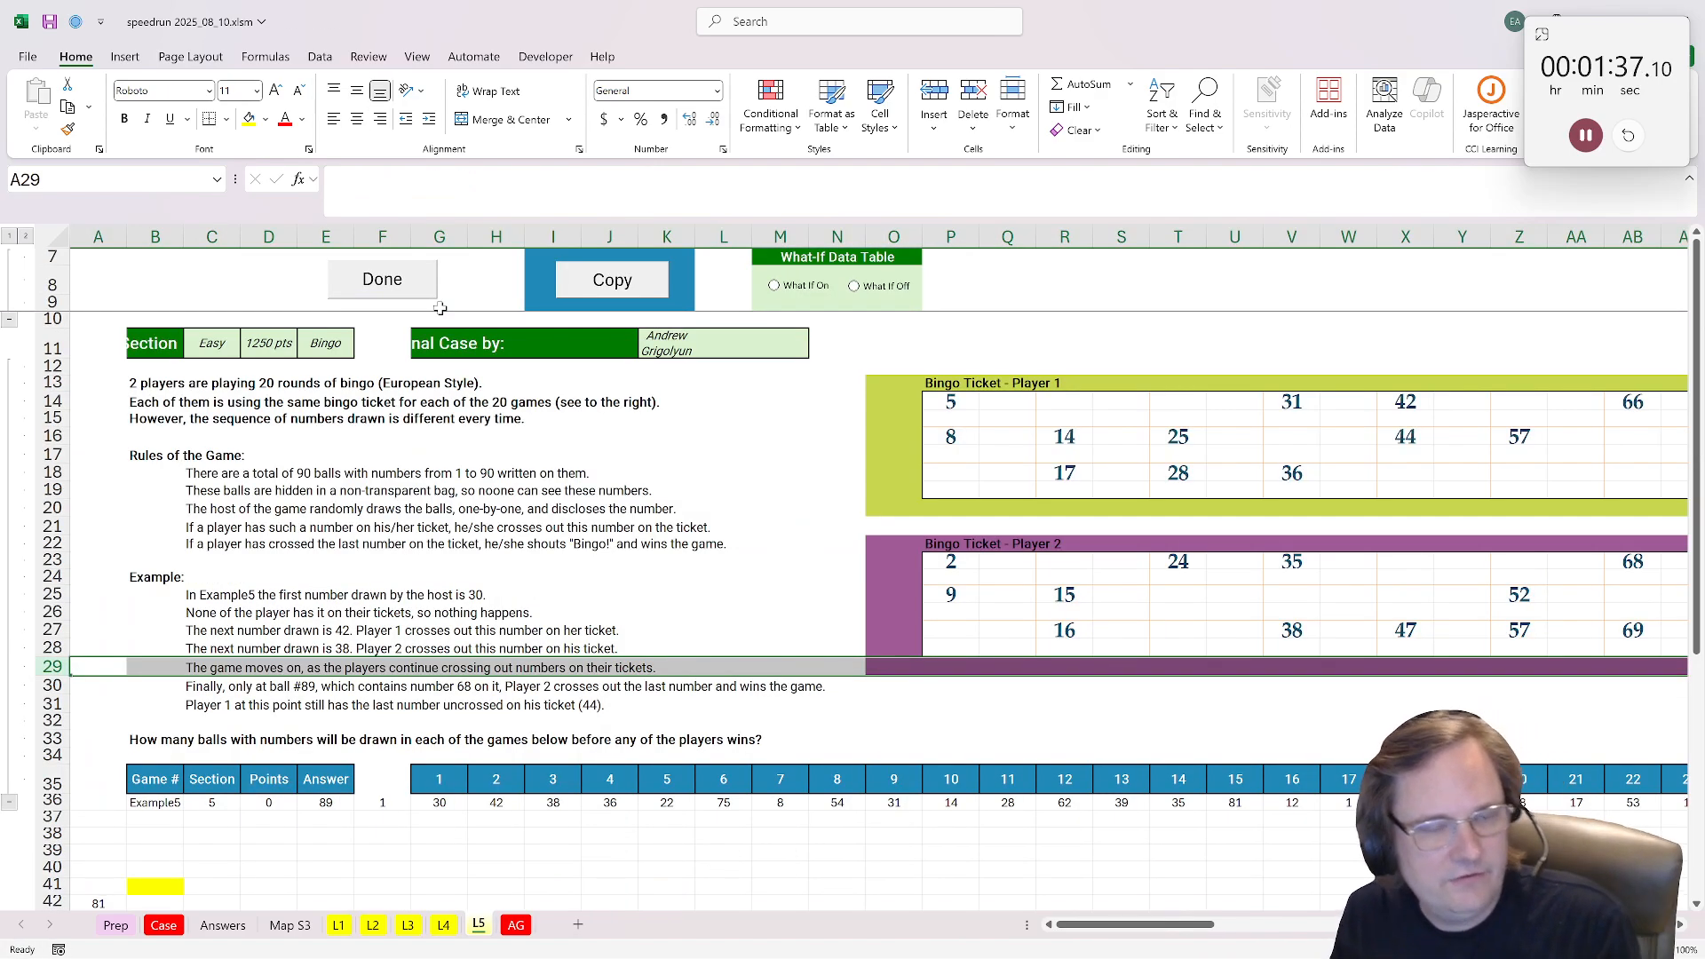
scroll(400, 722, "down", 2)
scroll(857, 495, "up", 2)
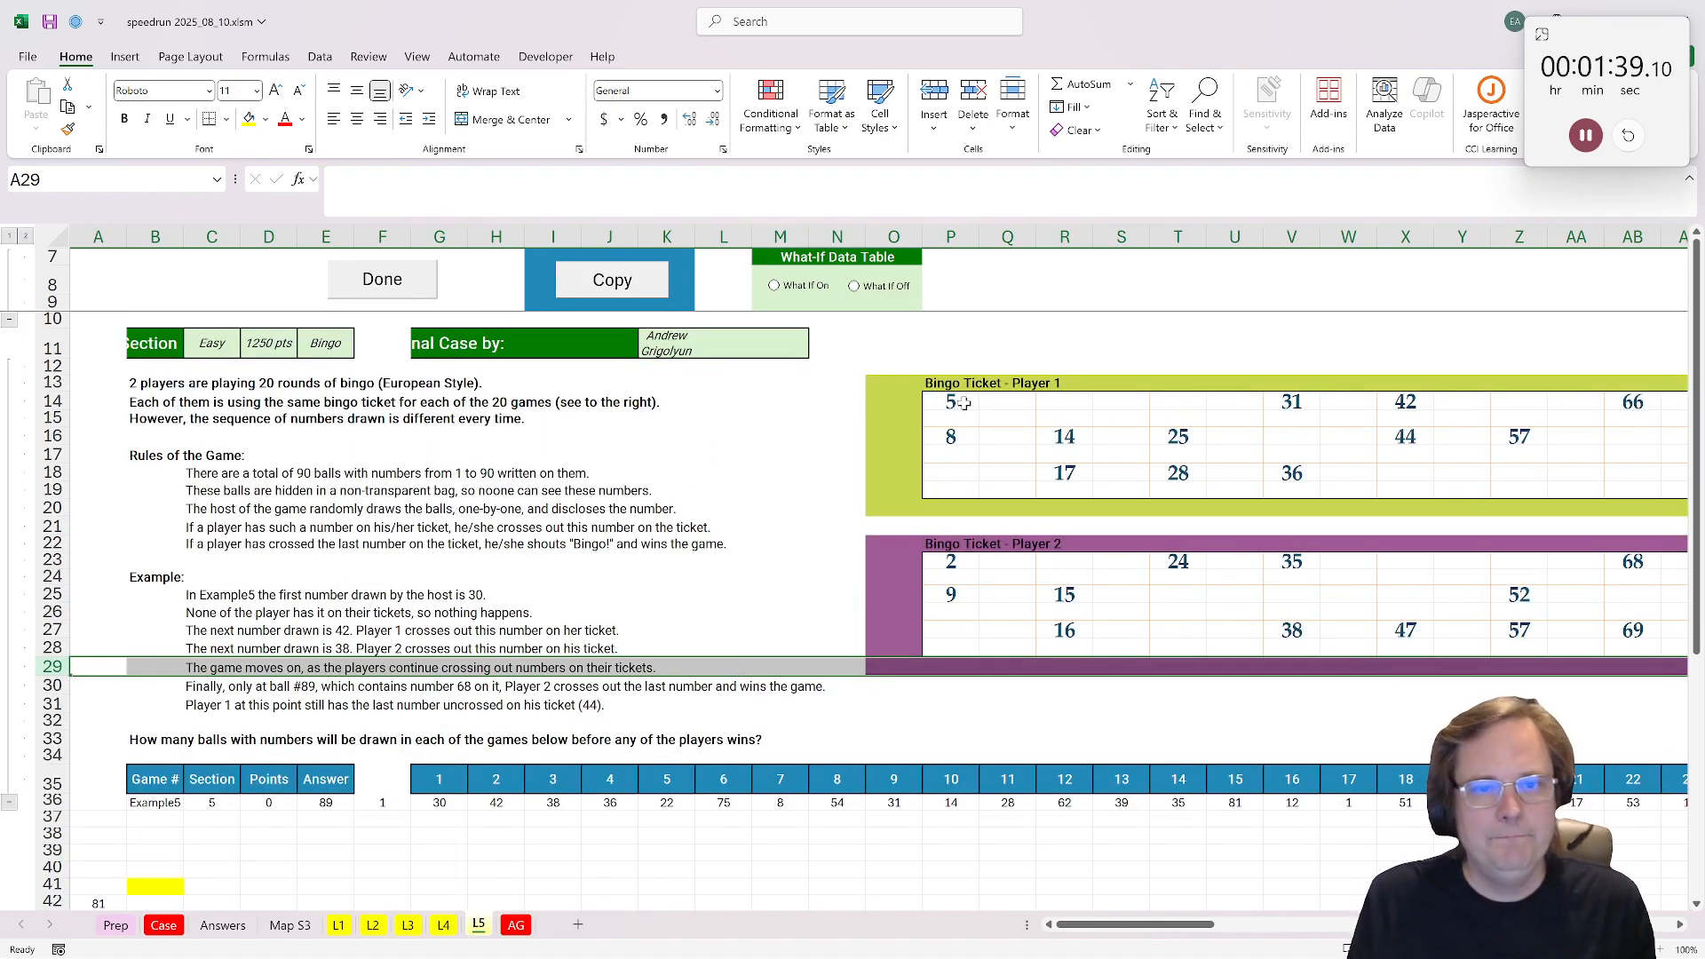
Step: Enter =TOROW(P14:AG19,3) in F40 to list Player 1's ticket numbers in one row without blanks or errors
left_click(888, 384)
key("ctrl+c")
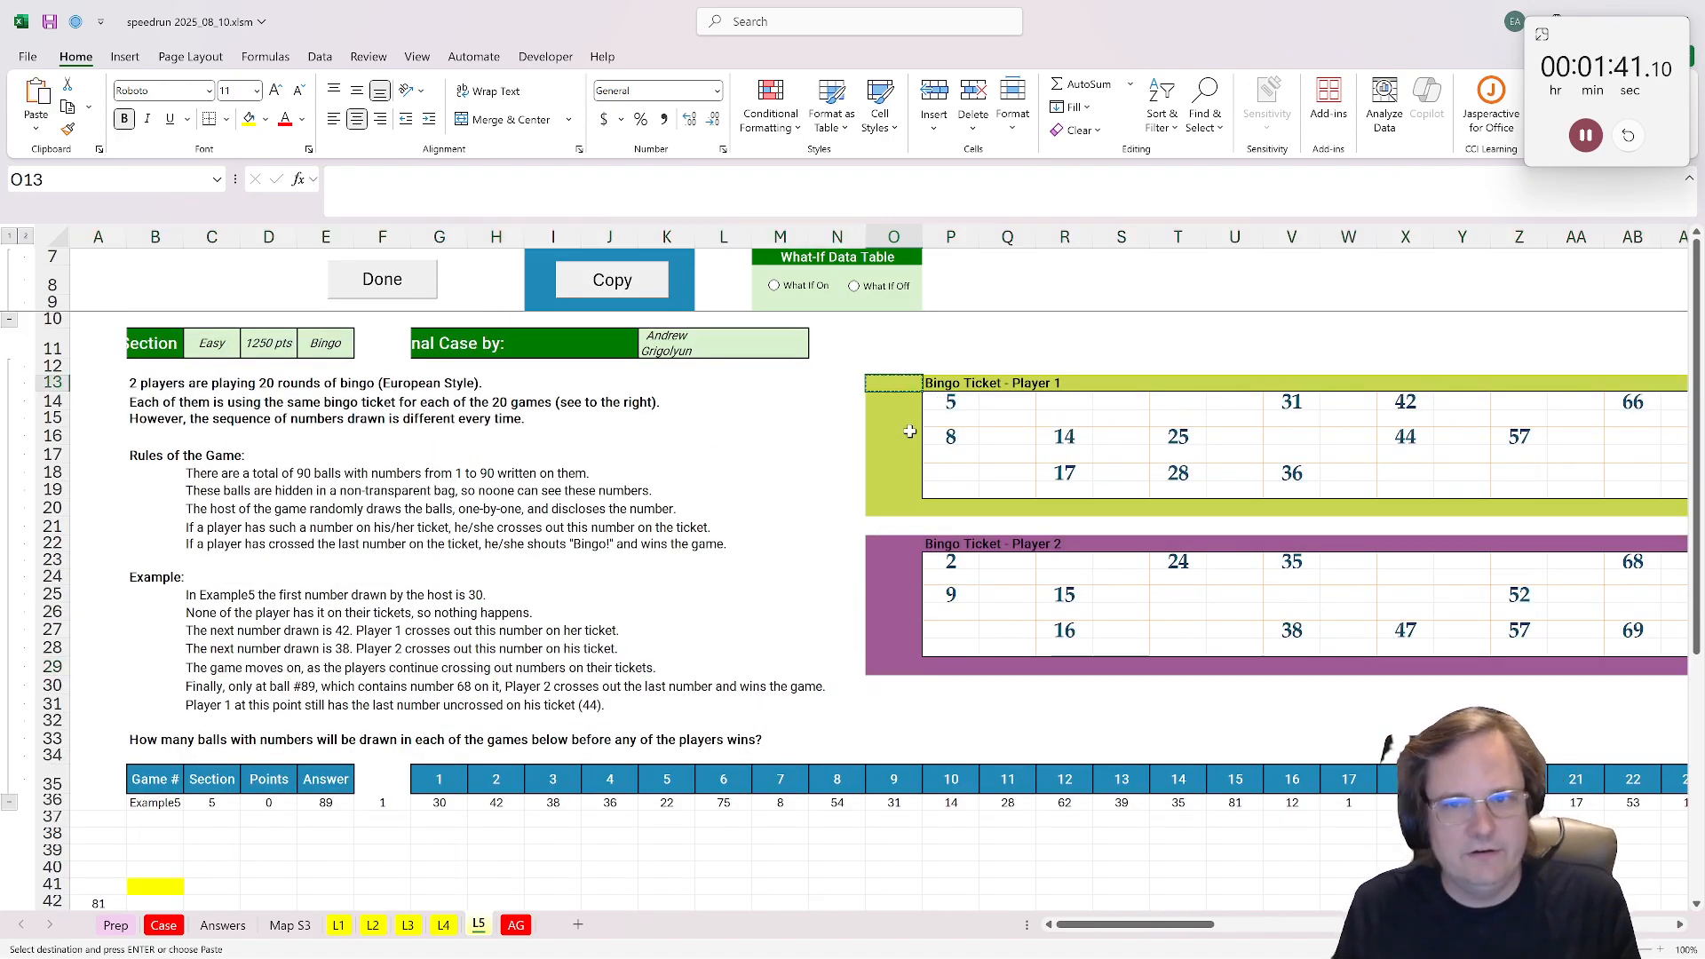
scroll(577, 623, "down", 2)
left_click(389, 768)
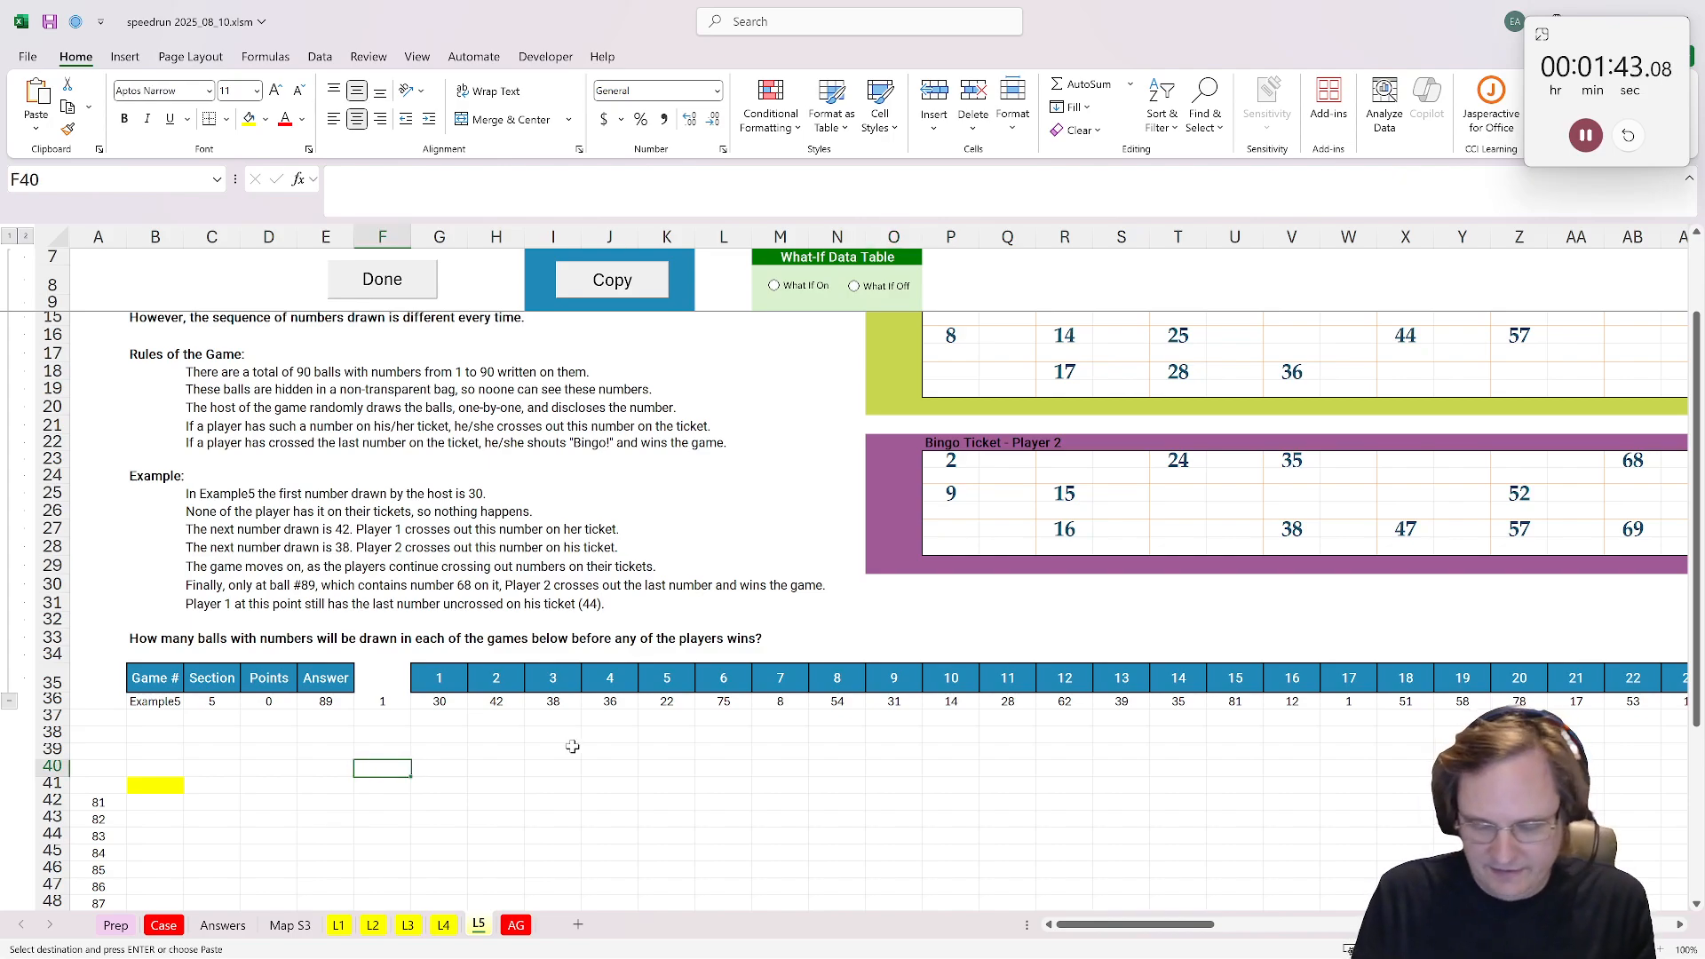
type("=xt")
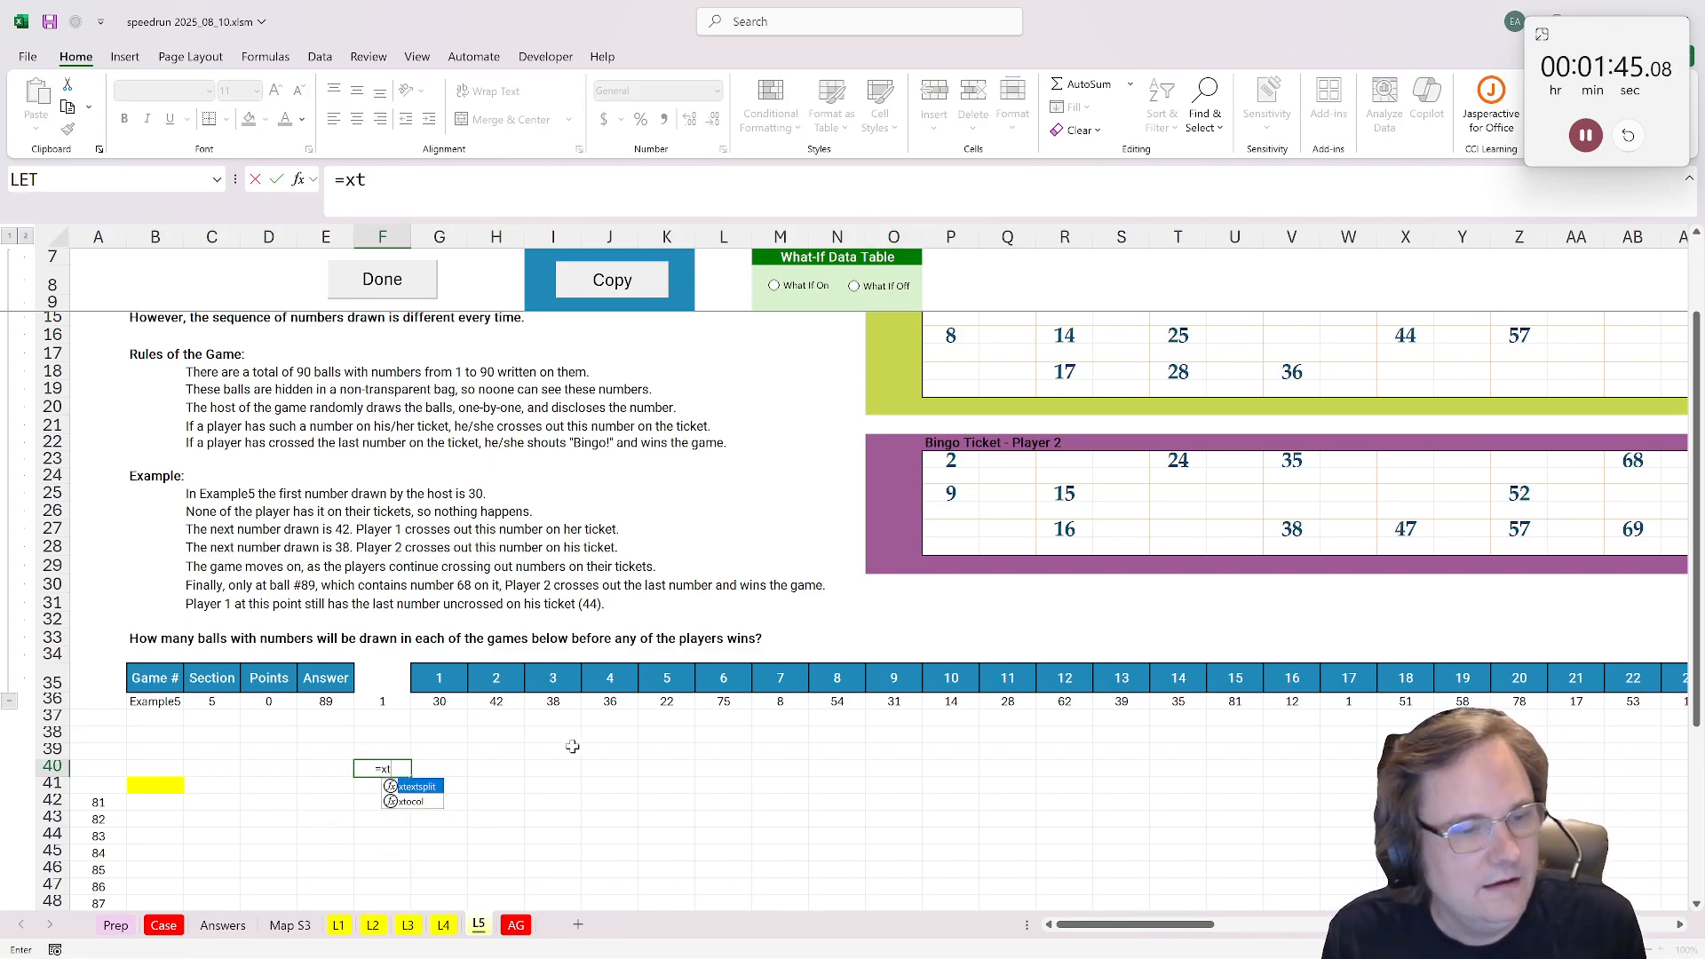
key("BackSpace")
key("BackSpace")
type("torow(")
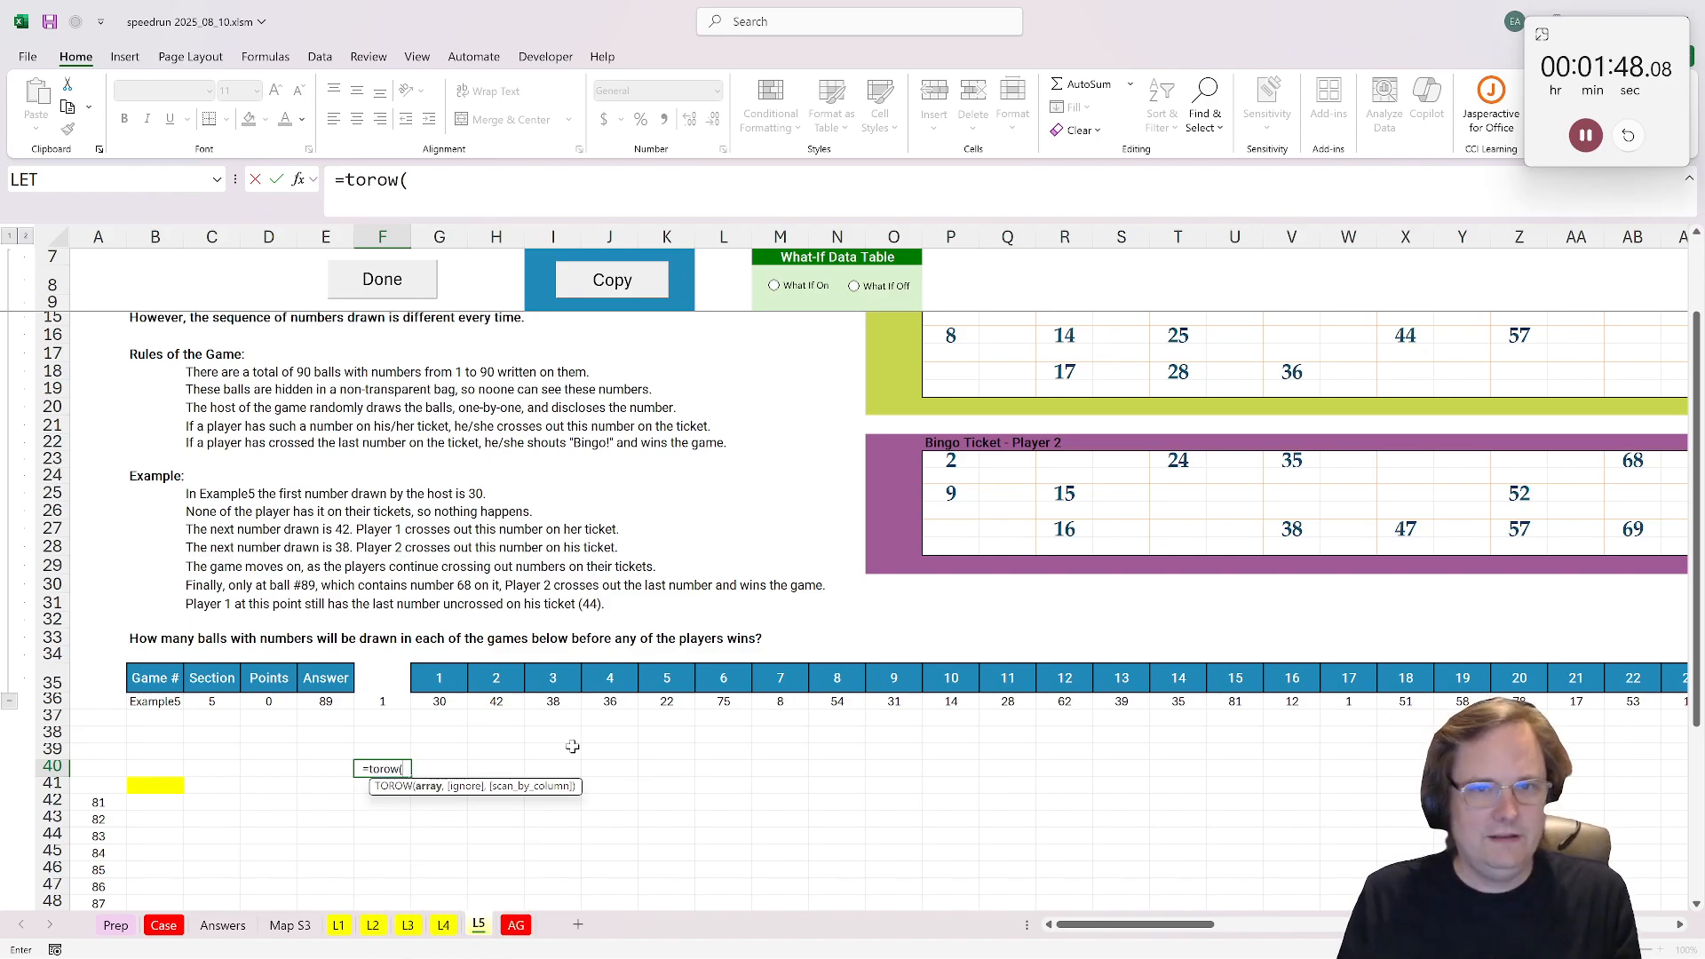
scroll(1041, 423, "up", 2)
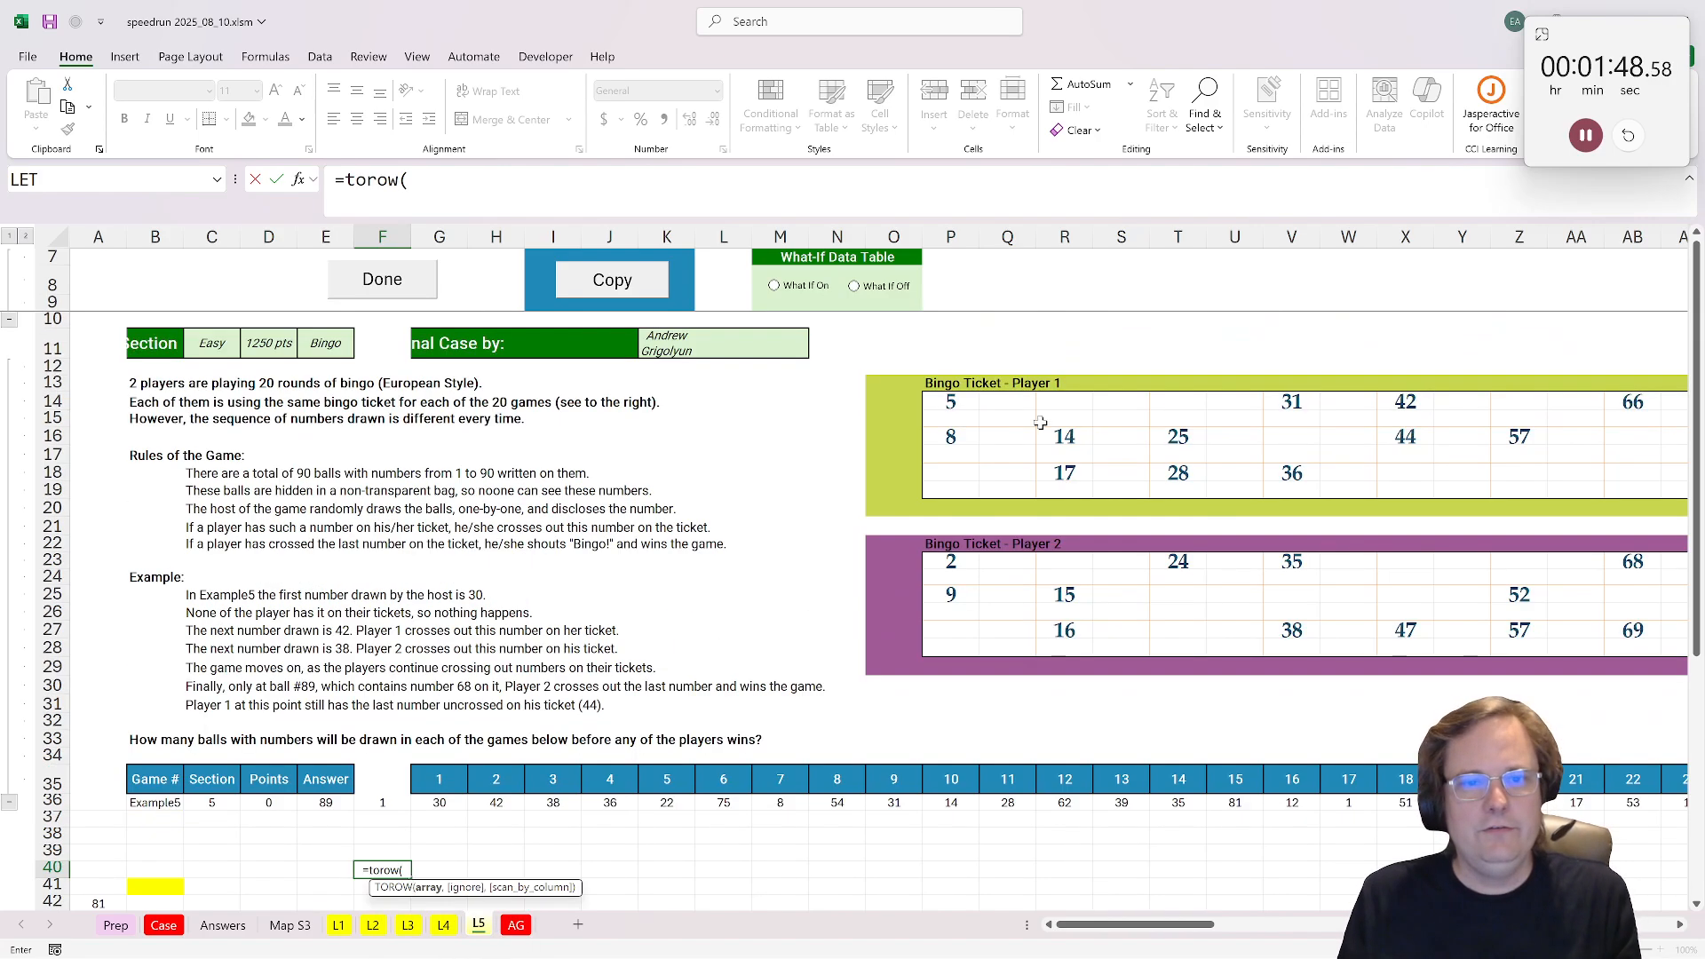
left_click(950, 401)
scroll(1206, 582, "right", 10)
scroll(1206, 582, "left", 8)
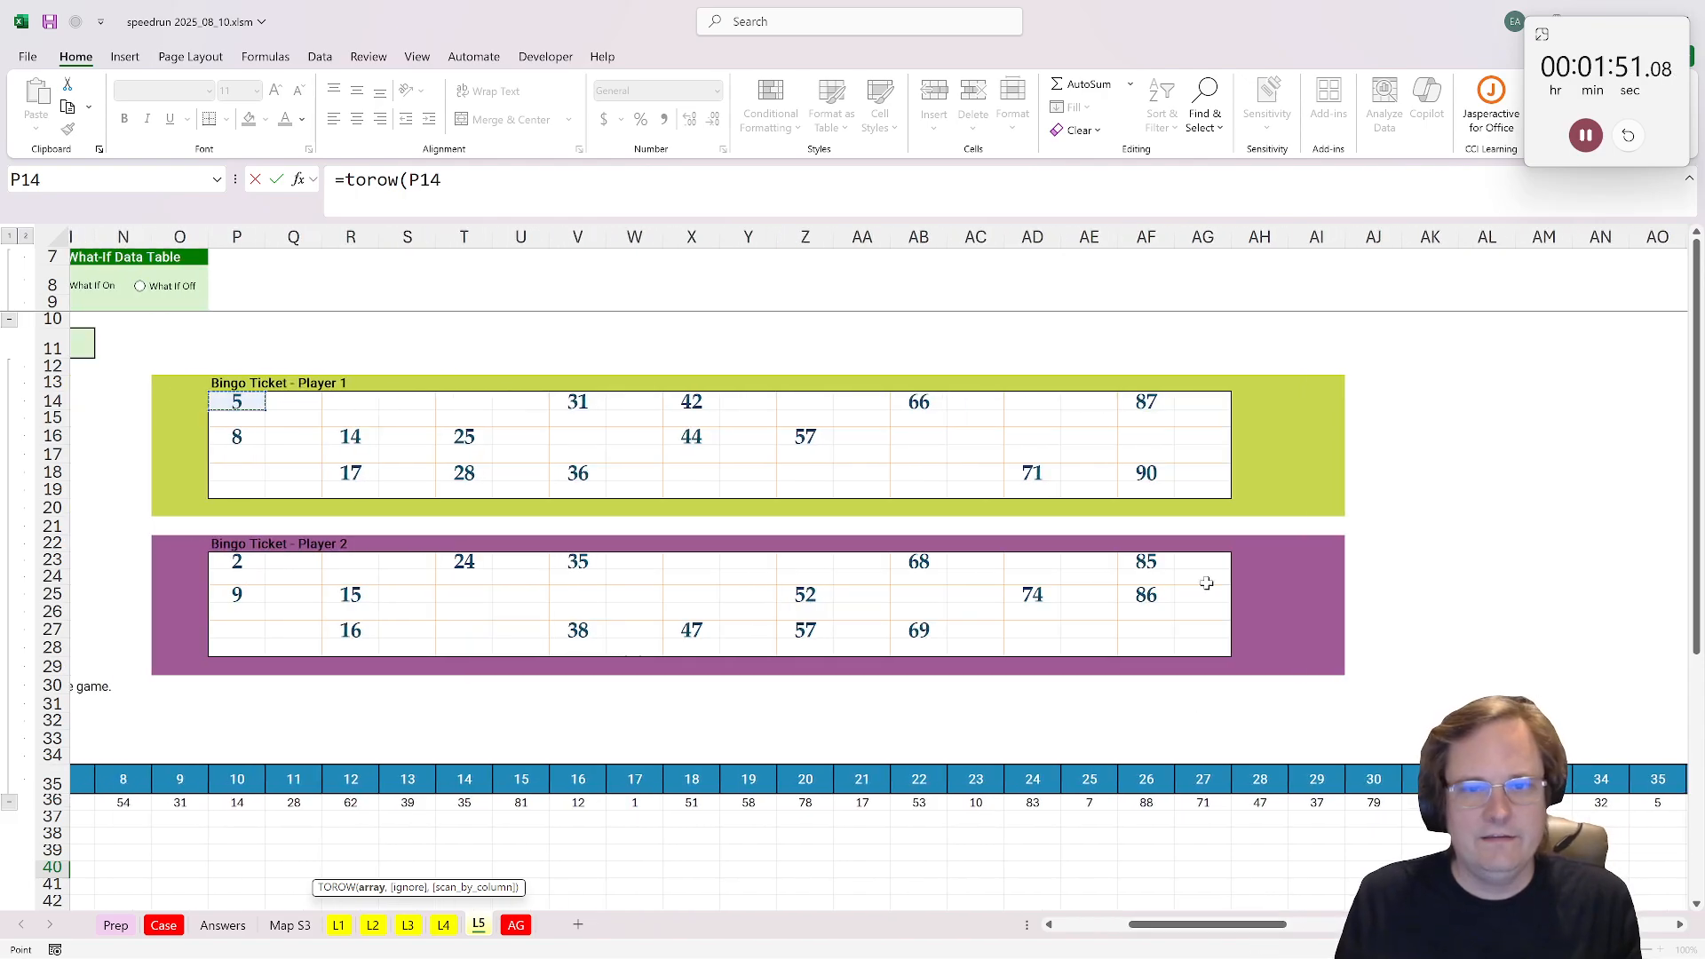
left_click(1210, 489, "shift")
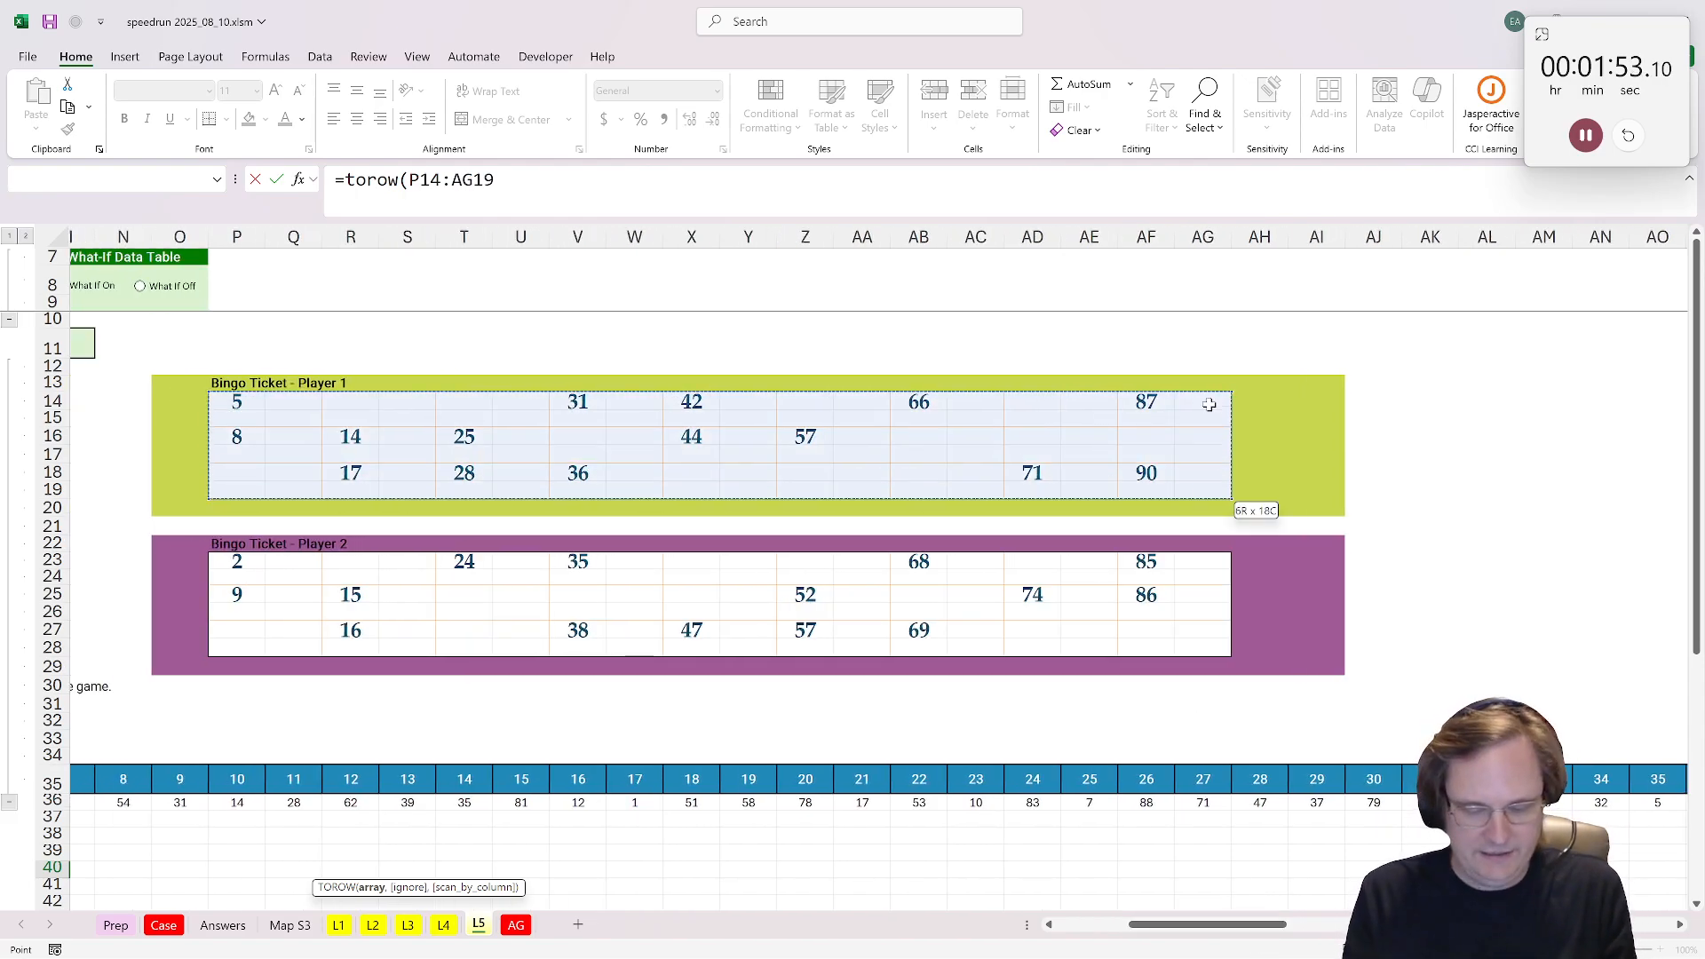
type(",3")
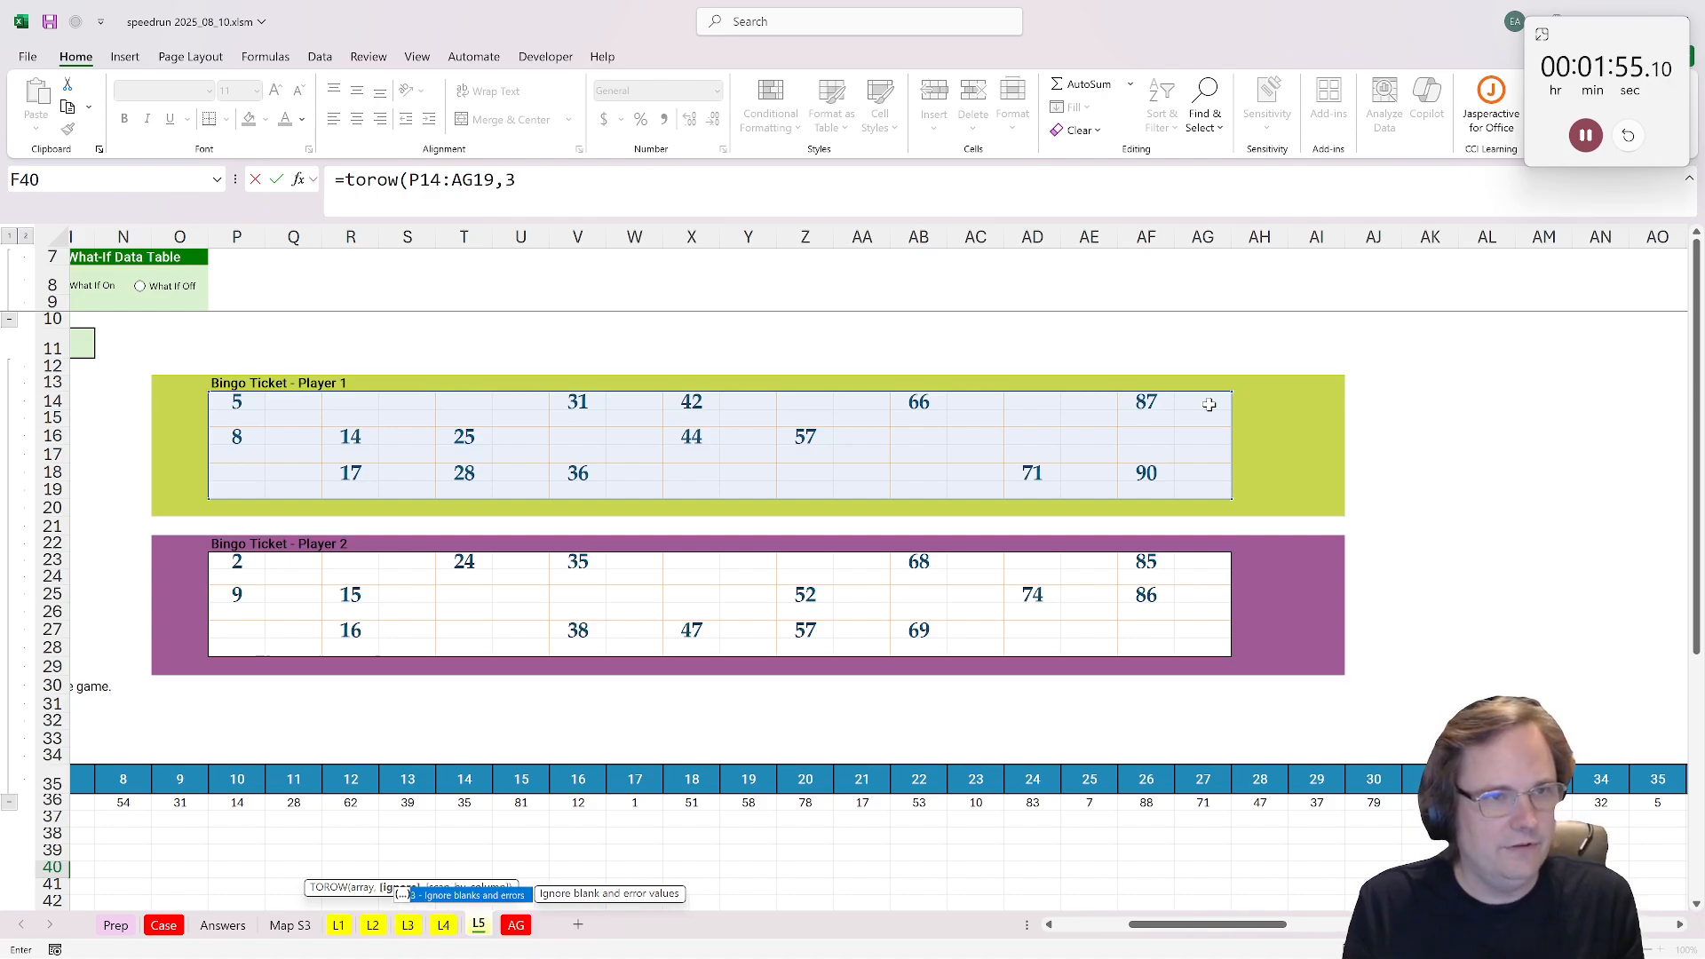
type(")")
key("ctrl+Return")
Step: Copy the green format of Player 1's ticket border onto F40:T40
key("Left")
key("Left")
key("Left")
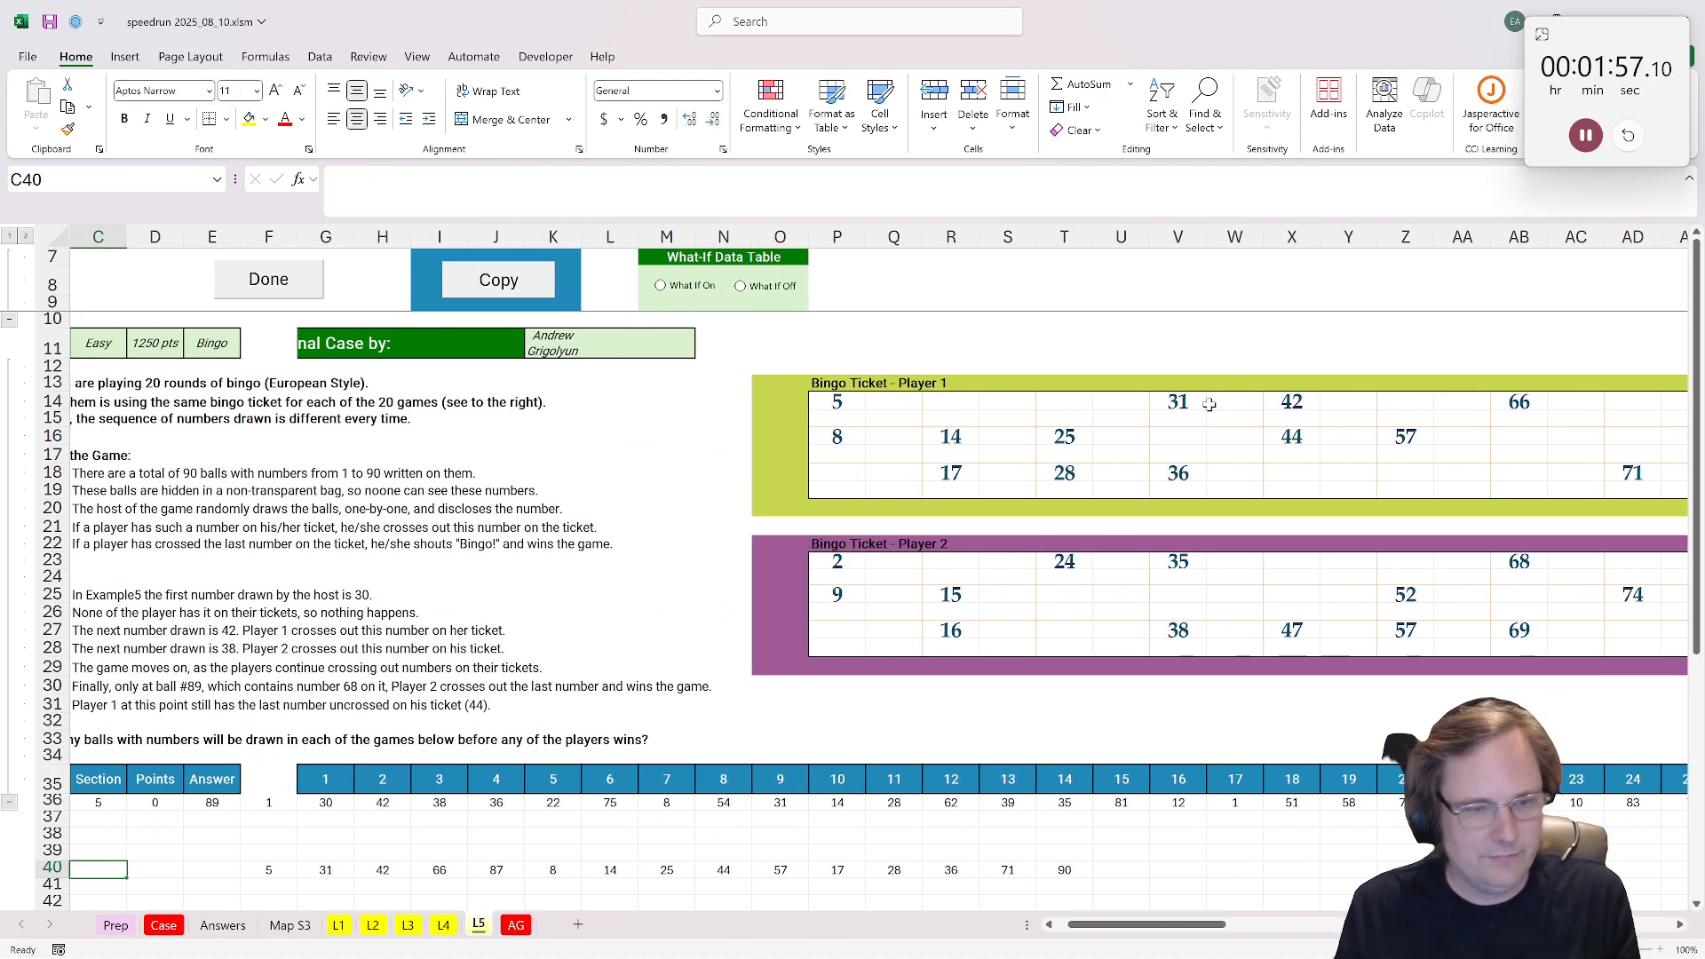
left_click(778, 436)
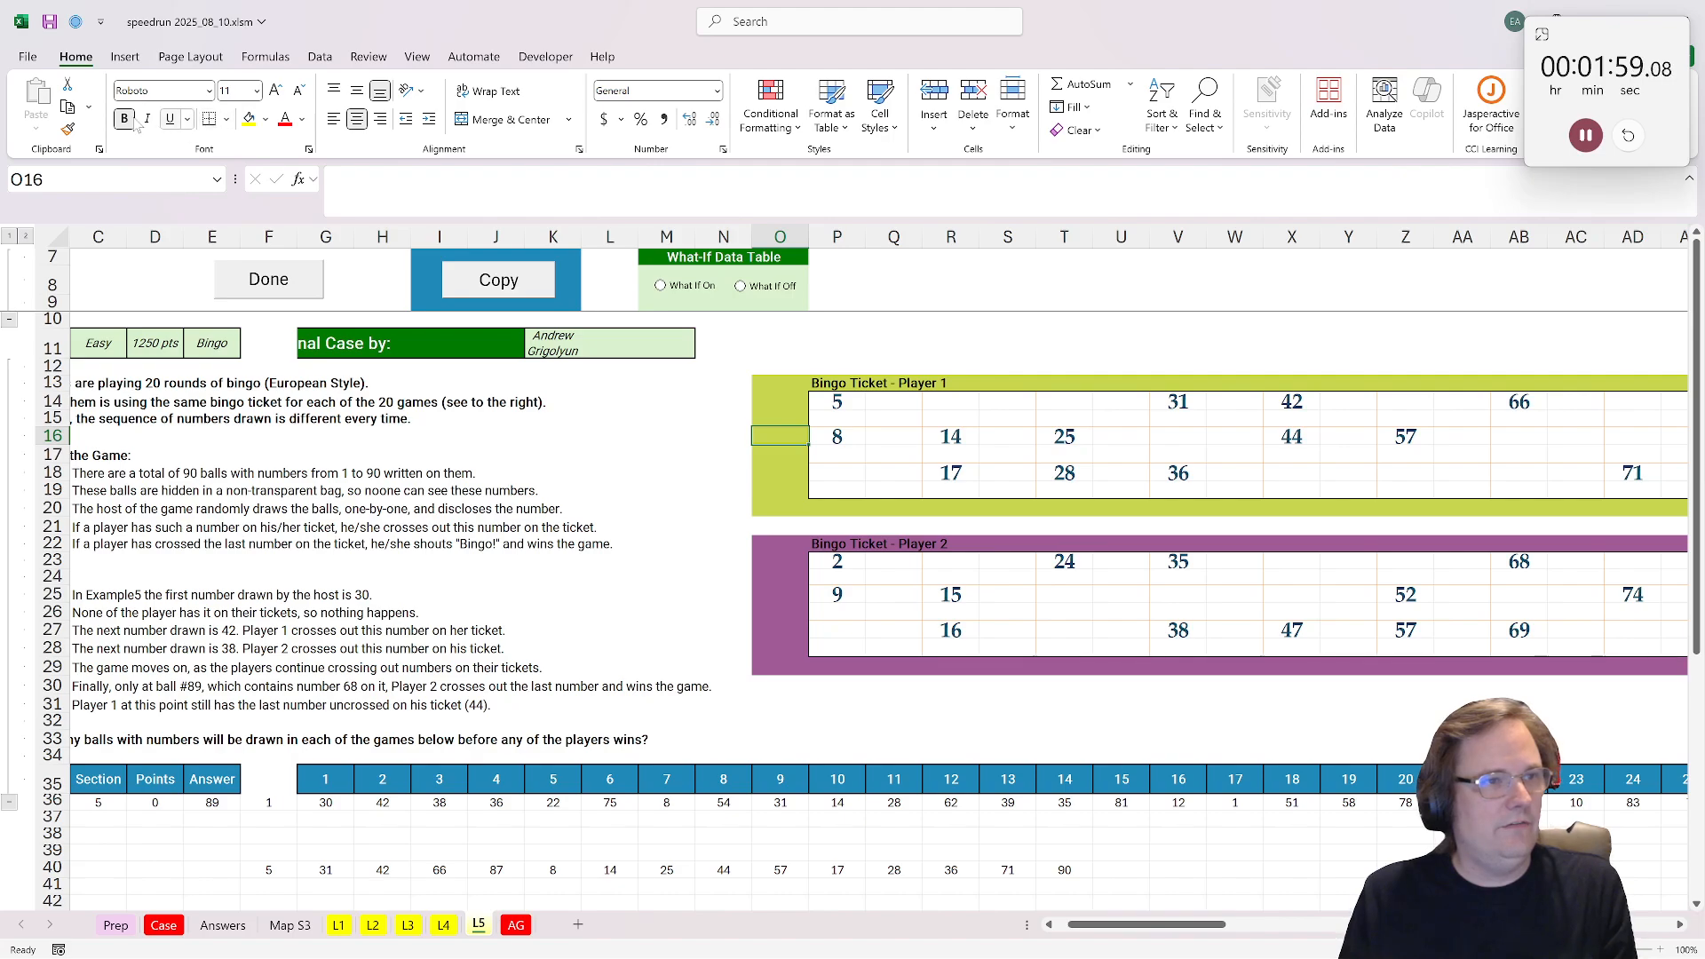
left_click(67, 130)
scroll(267, 533, "down", 1)
left_click_drag(268, 819, 1066, 821)
left_click(1128, 820)
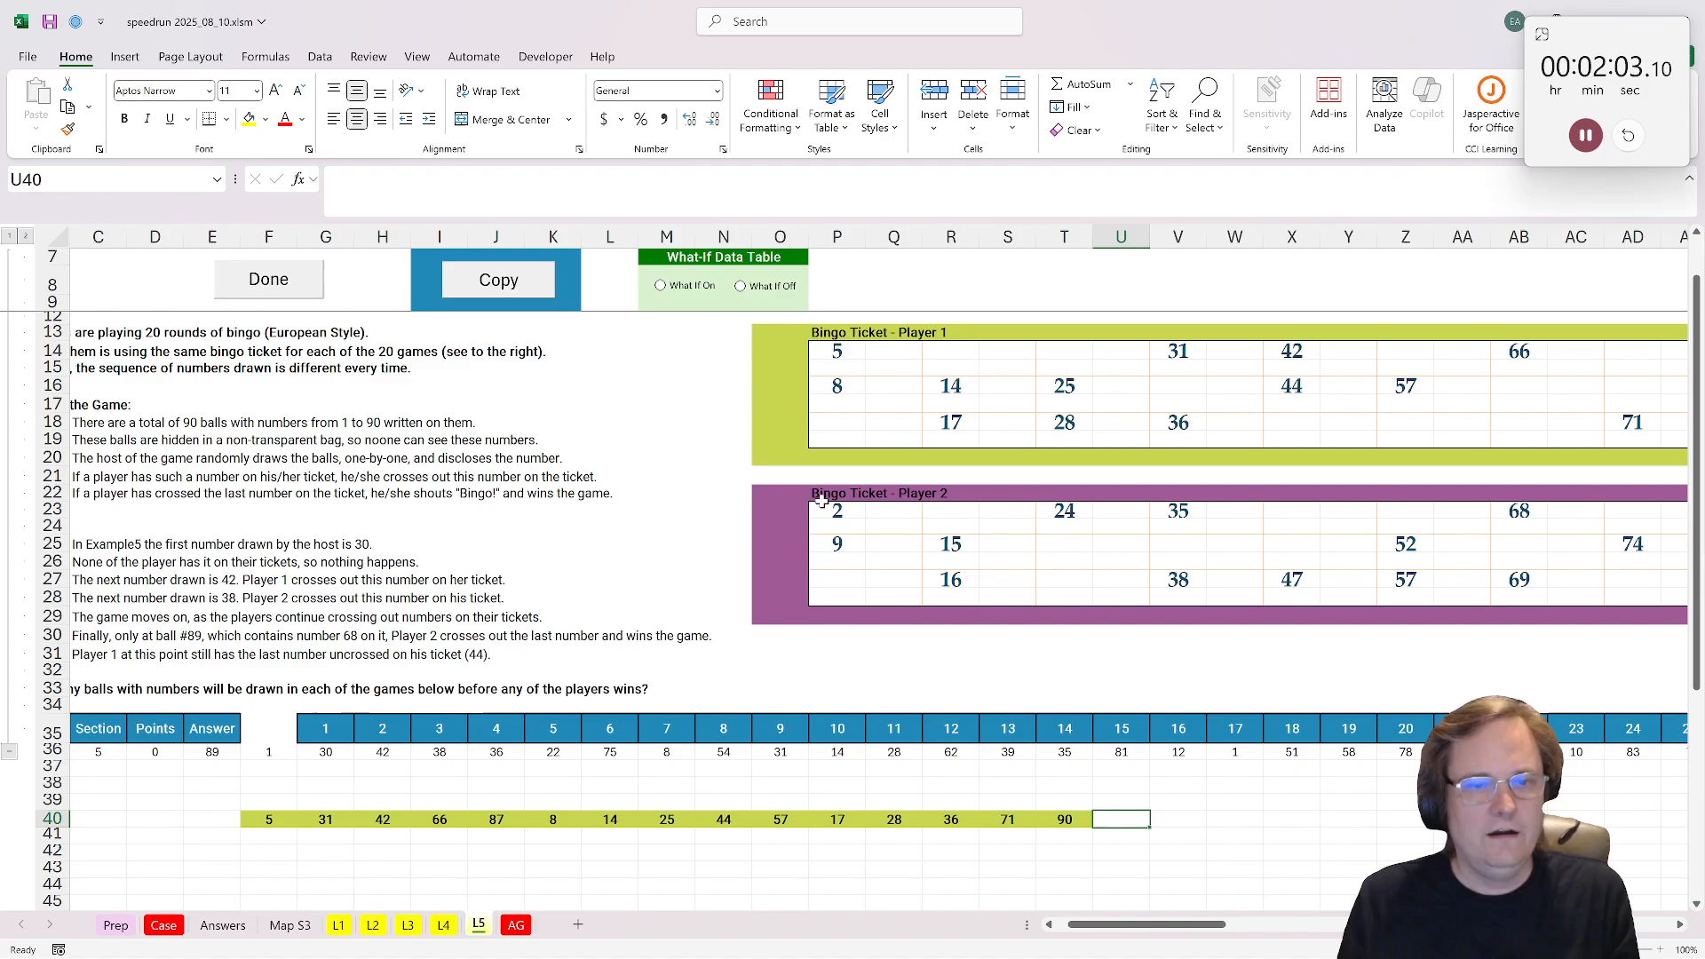
Step: Copy the TOROW formula from F40 to U40 and change its range to Player 2's ticket, P23:AG28
left_click(259, 811)
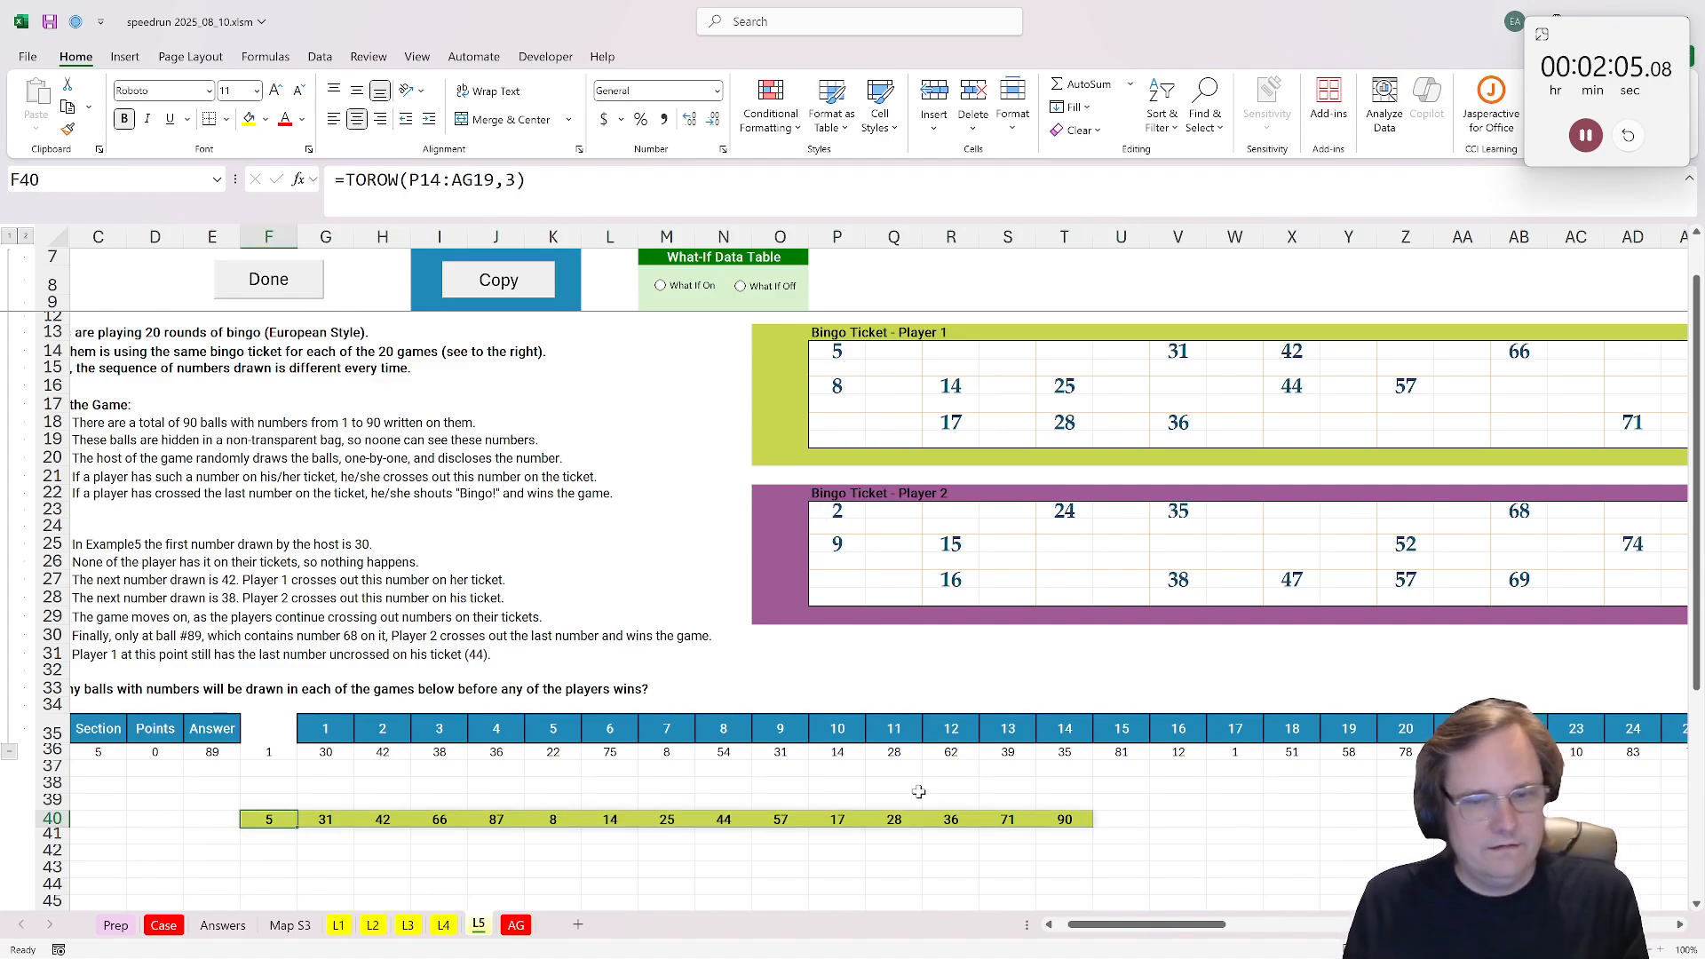
key("ctrl+c")
left_click(1123, 819)
key("ctrl+v")
key("F2")
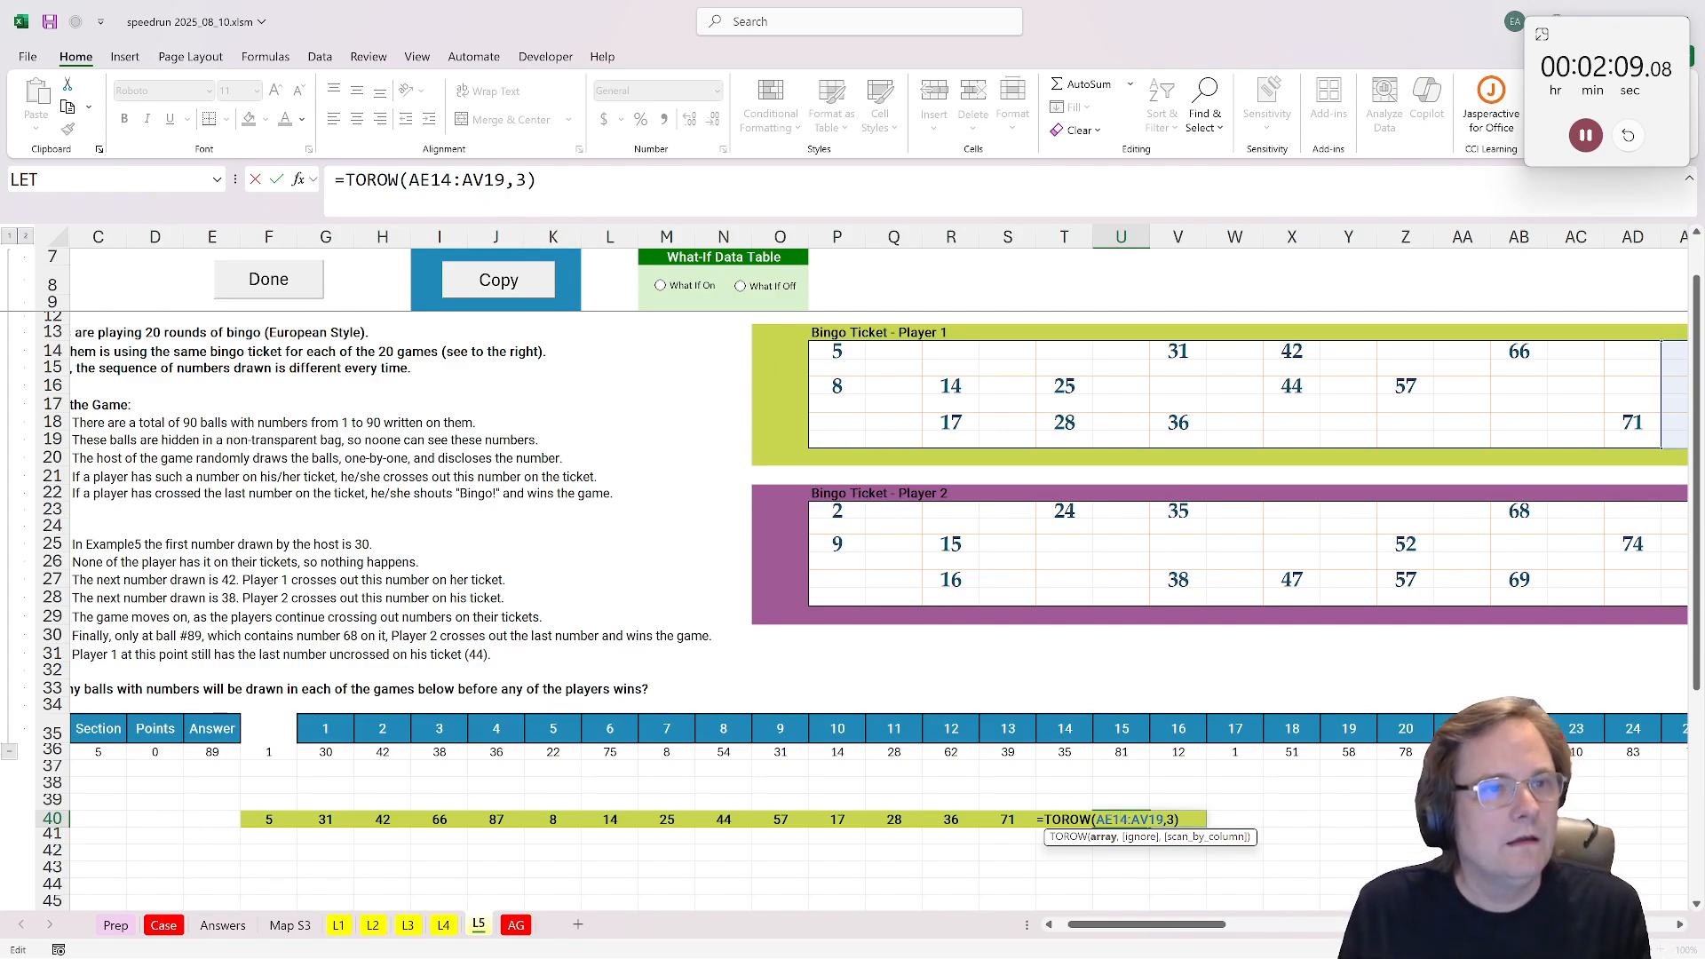
mouse_move(501, 181)
left_mouse_down()
mouse_move(366, 180)
mouse_move(496, 180)
left_mouse_up()
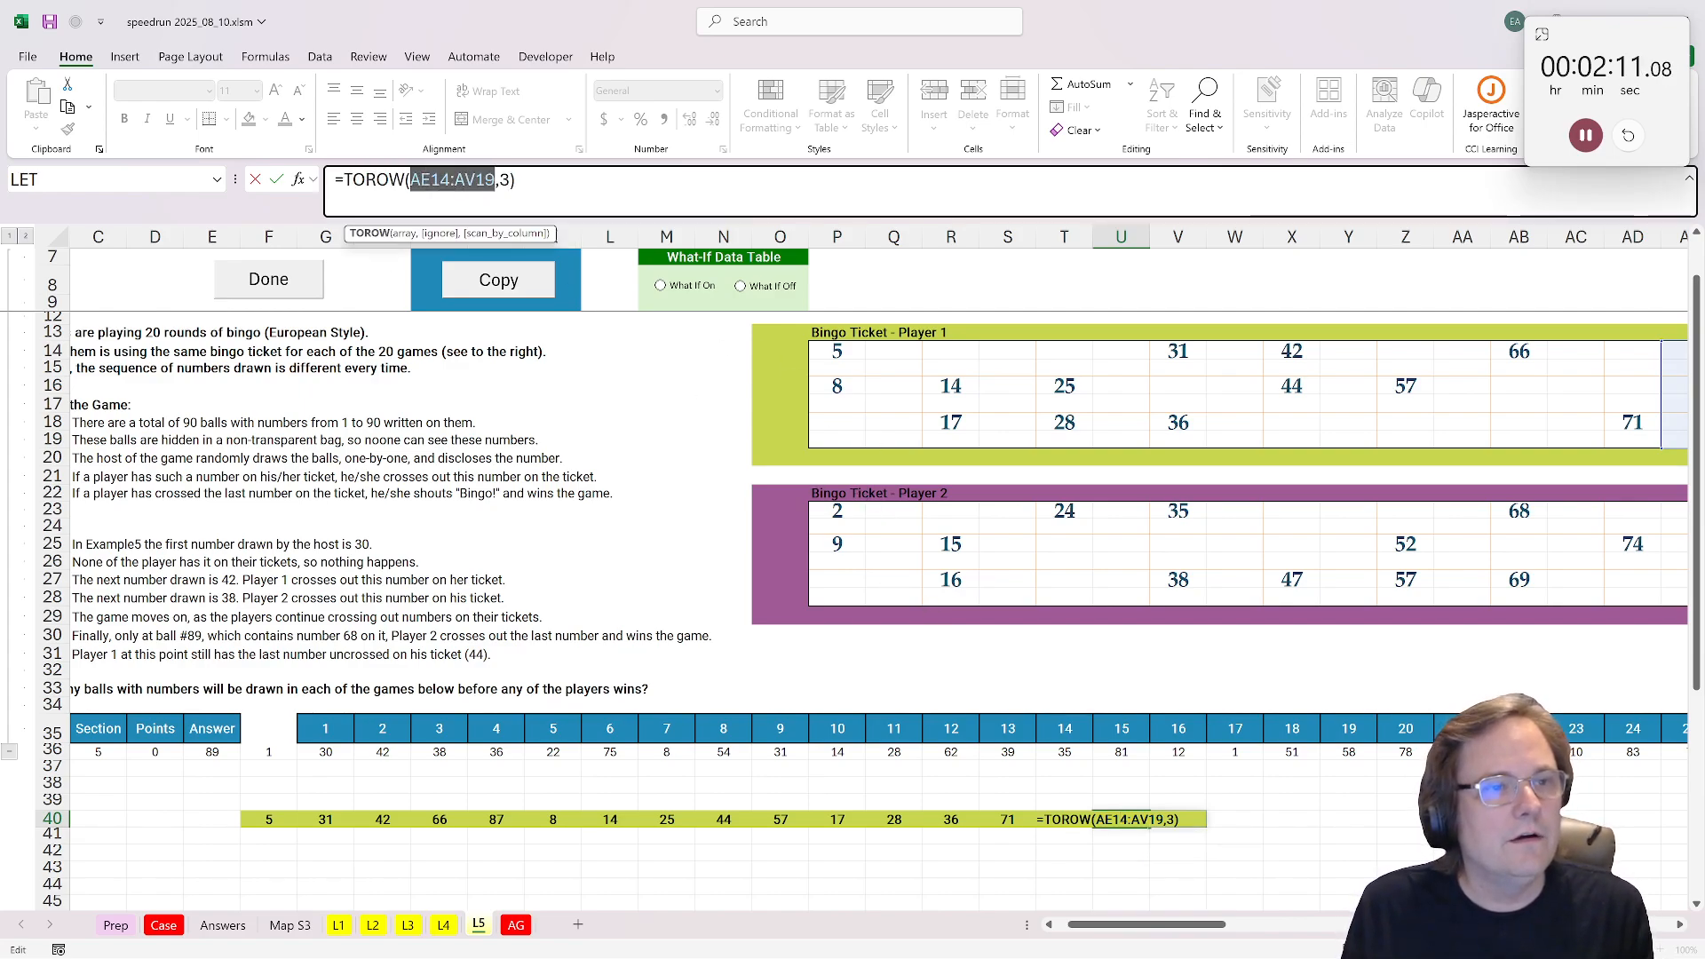
left_click(839, 511)
left_click_drag(1154, 933, 1253, 933)
left_click(1051, 603, "shift")
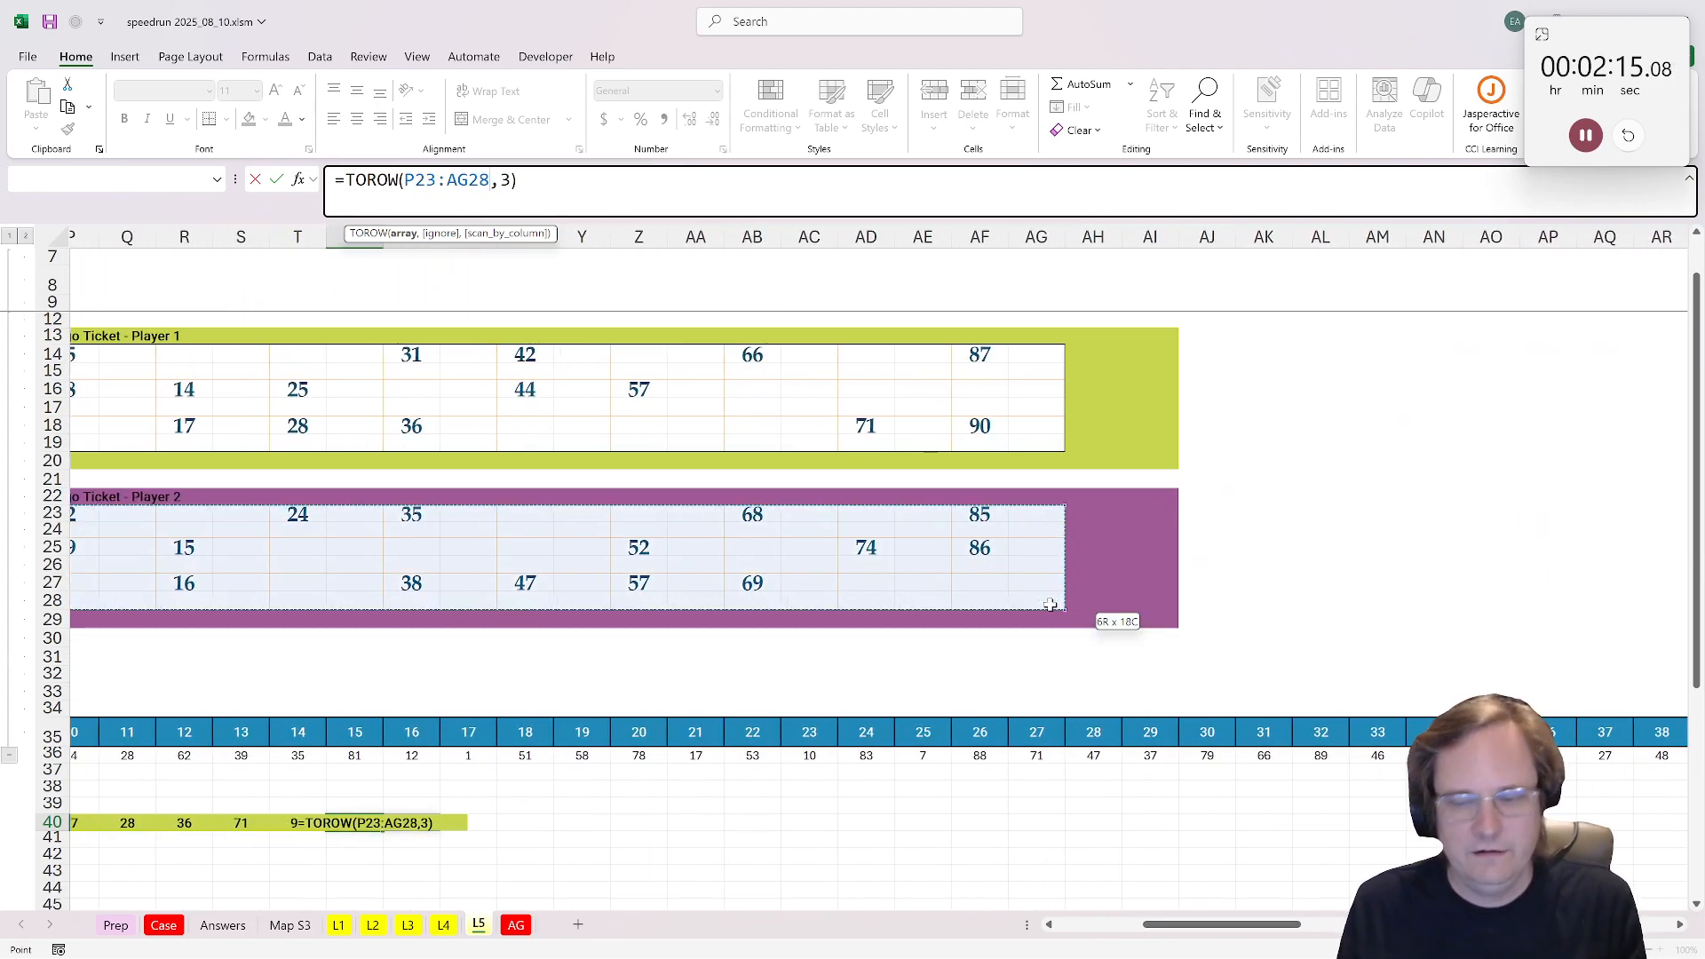
key("Return")
Step: Apply the purple format of Player 2's ticket border to U40:AI40 and narrow columns F through AI
left_click(1159, 601)
key("ctrl+c")
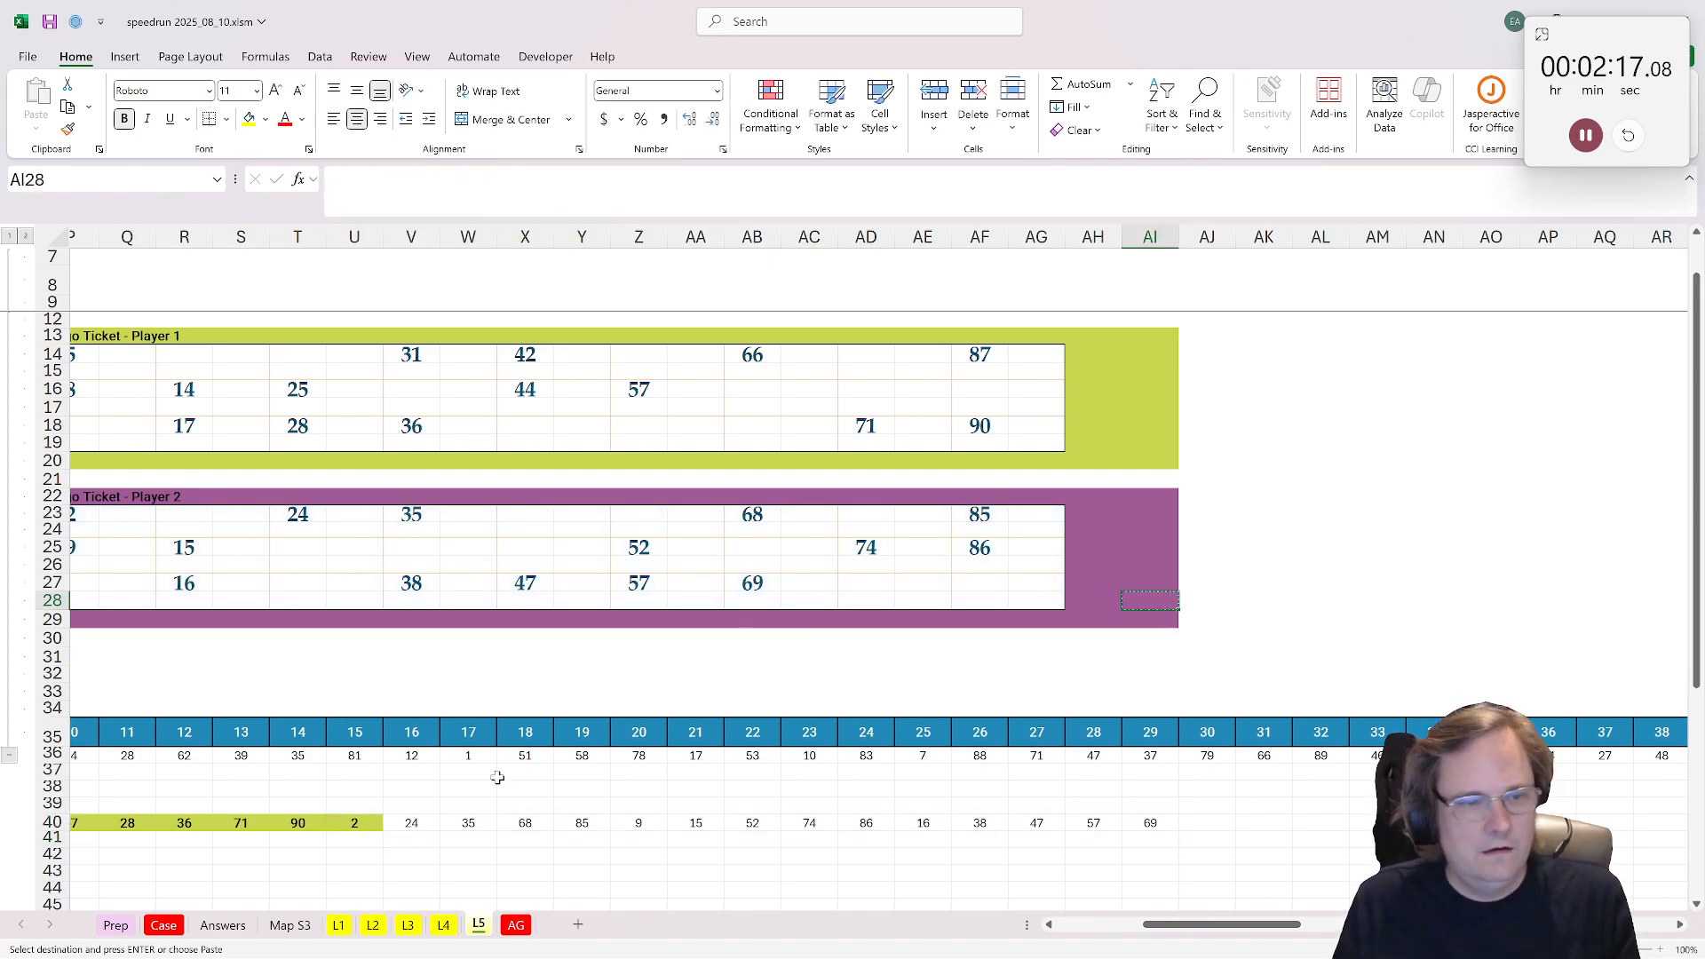
left_click(355, 825)
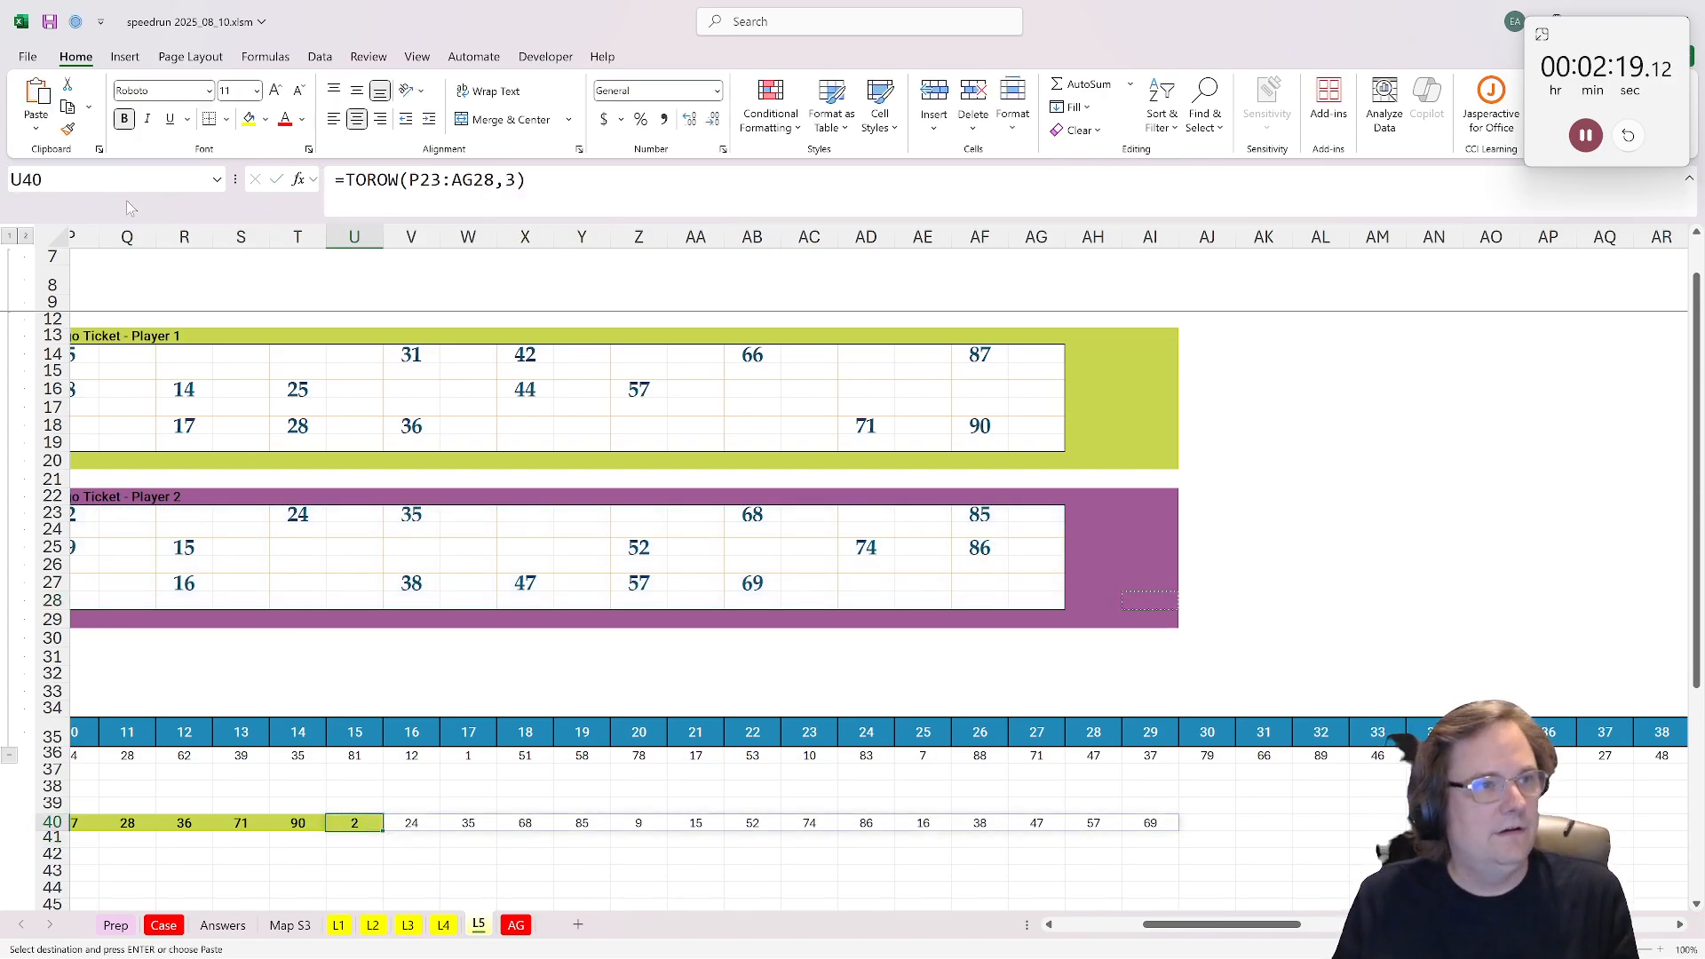
left_click(67, 129)
left_click(1147, 602)
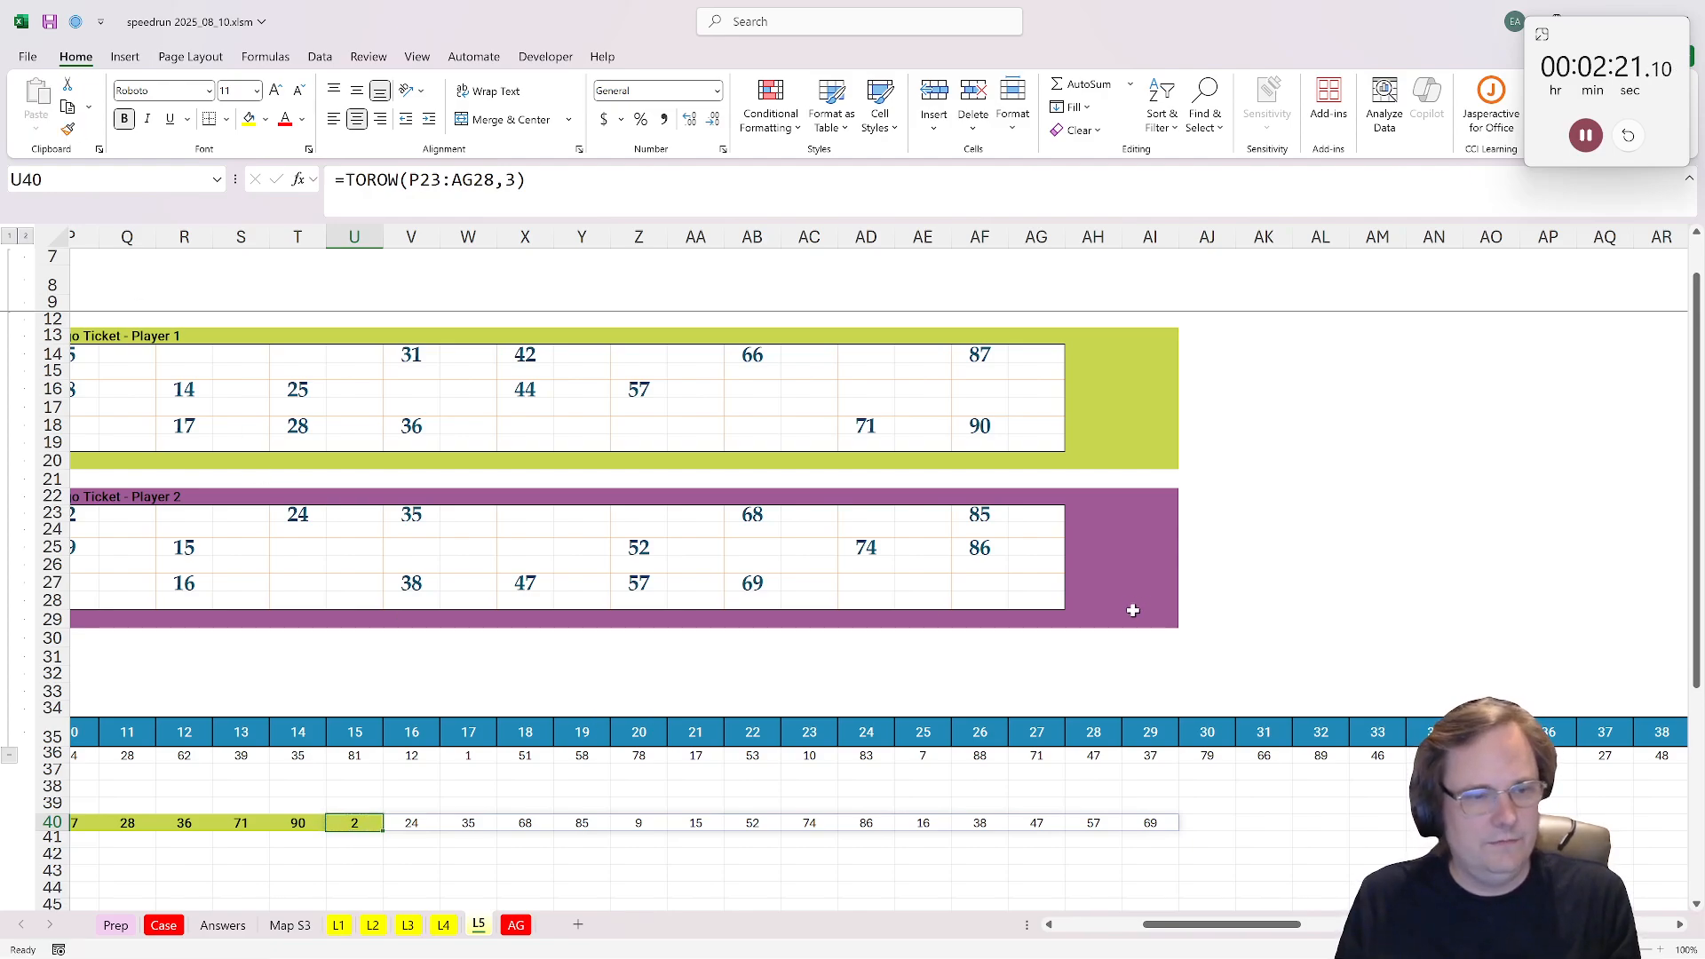
left_click(69, 129)
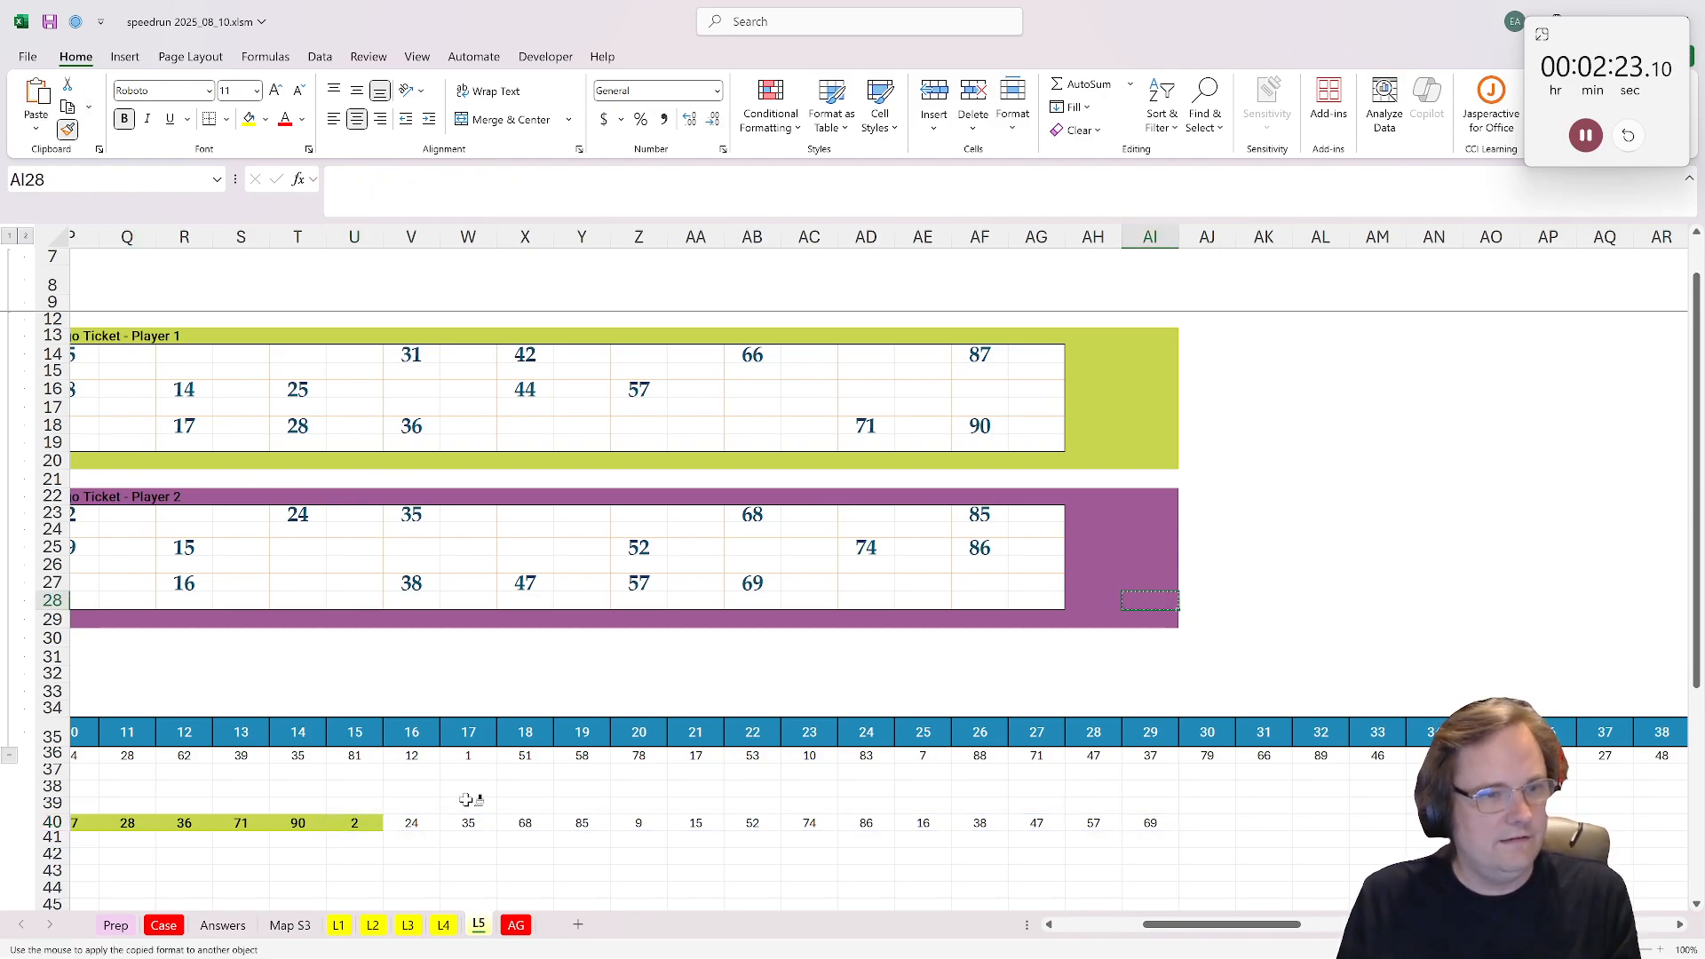
left_click(364, 824)
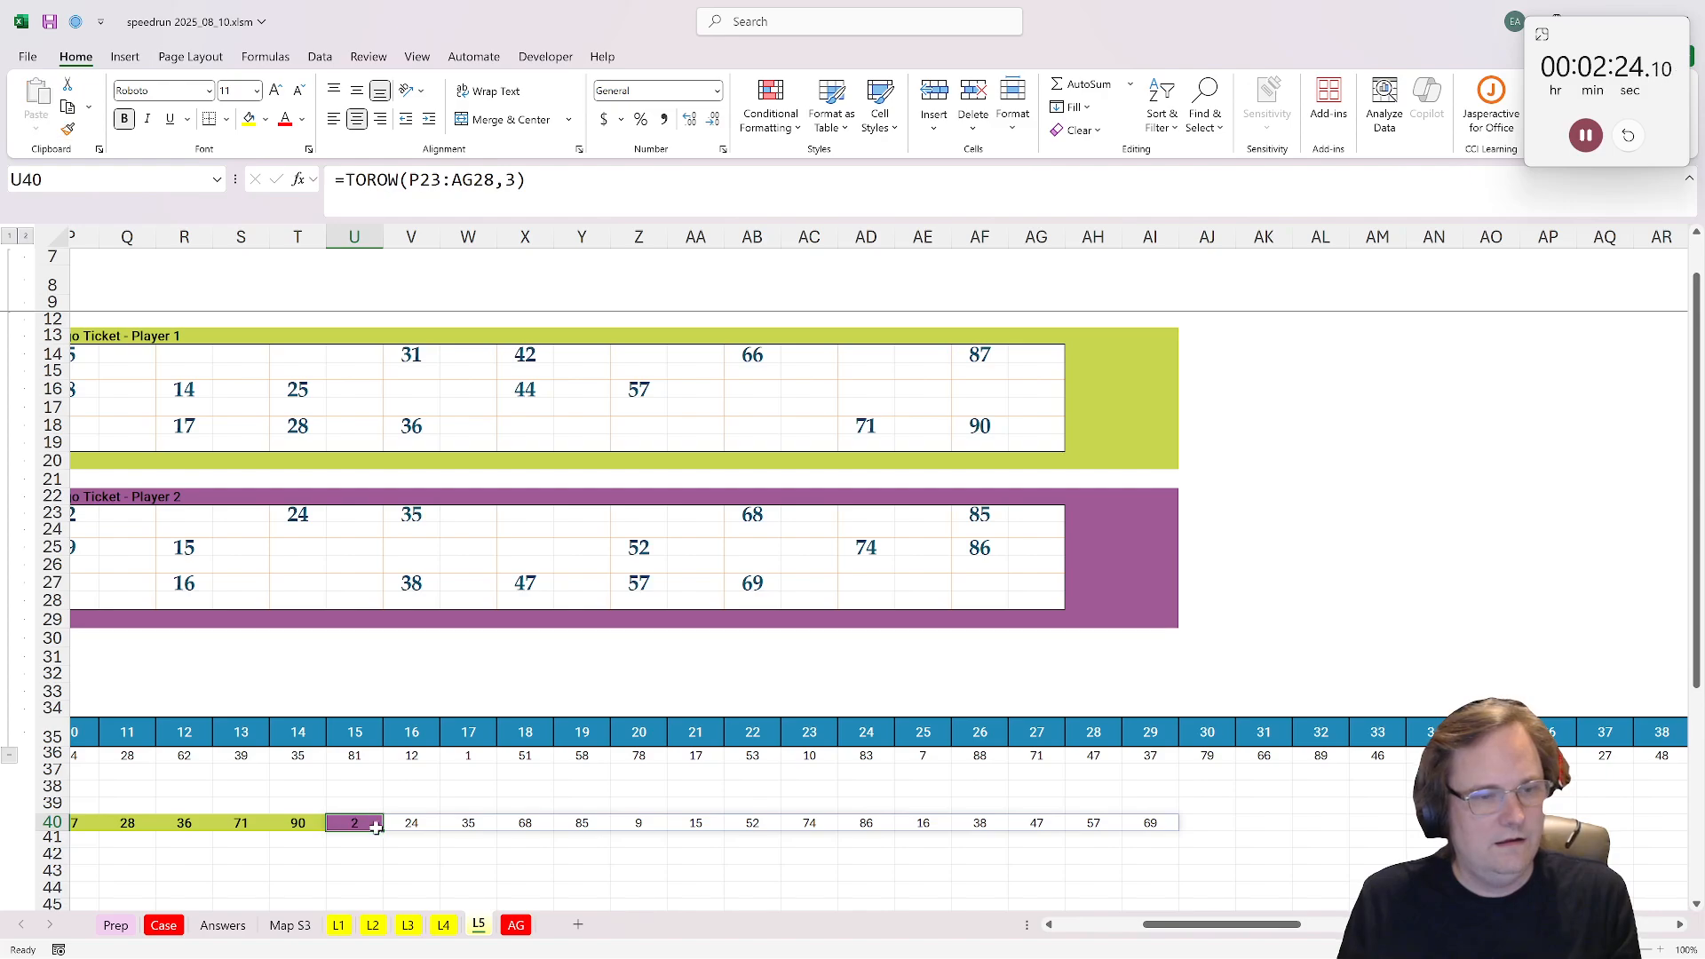
left_click(70, 129)
left_click_drag(378, 824, 1159, 825)
mouse_move(1150, 236)
left_mouse_down()
mouse_move(9, 266)
mouse_move(5, 311)
mouse_move(435, 266)
mouse_move(381, 267)
mouse_move(411, 236)
mouse_move(385, 236)
left_mouse_up()
left_click(1221, 812)
Step: Label AJ40, AK40 and AL40 as "P1 win", "P2 win" and "Done"
scroll(1216, 817, "down", 1)
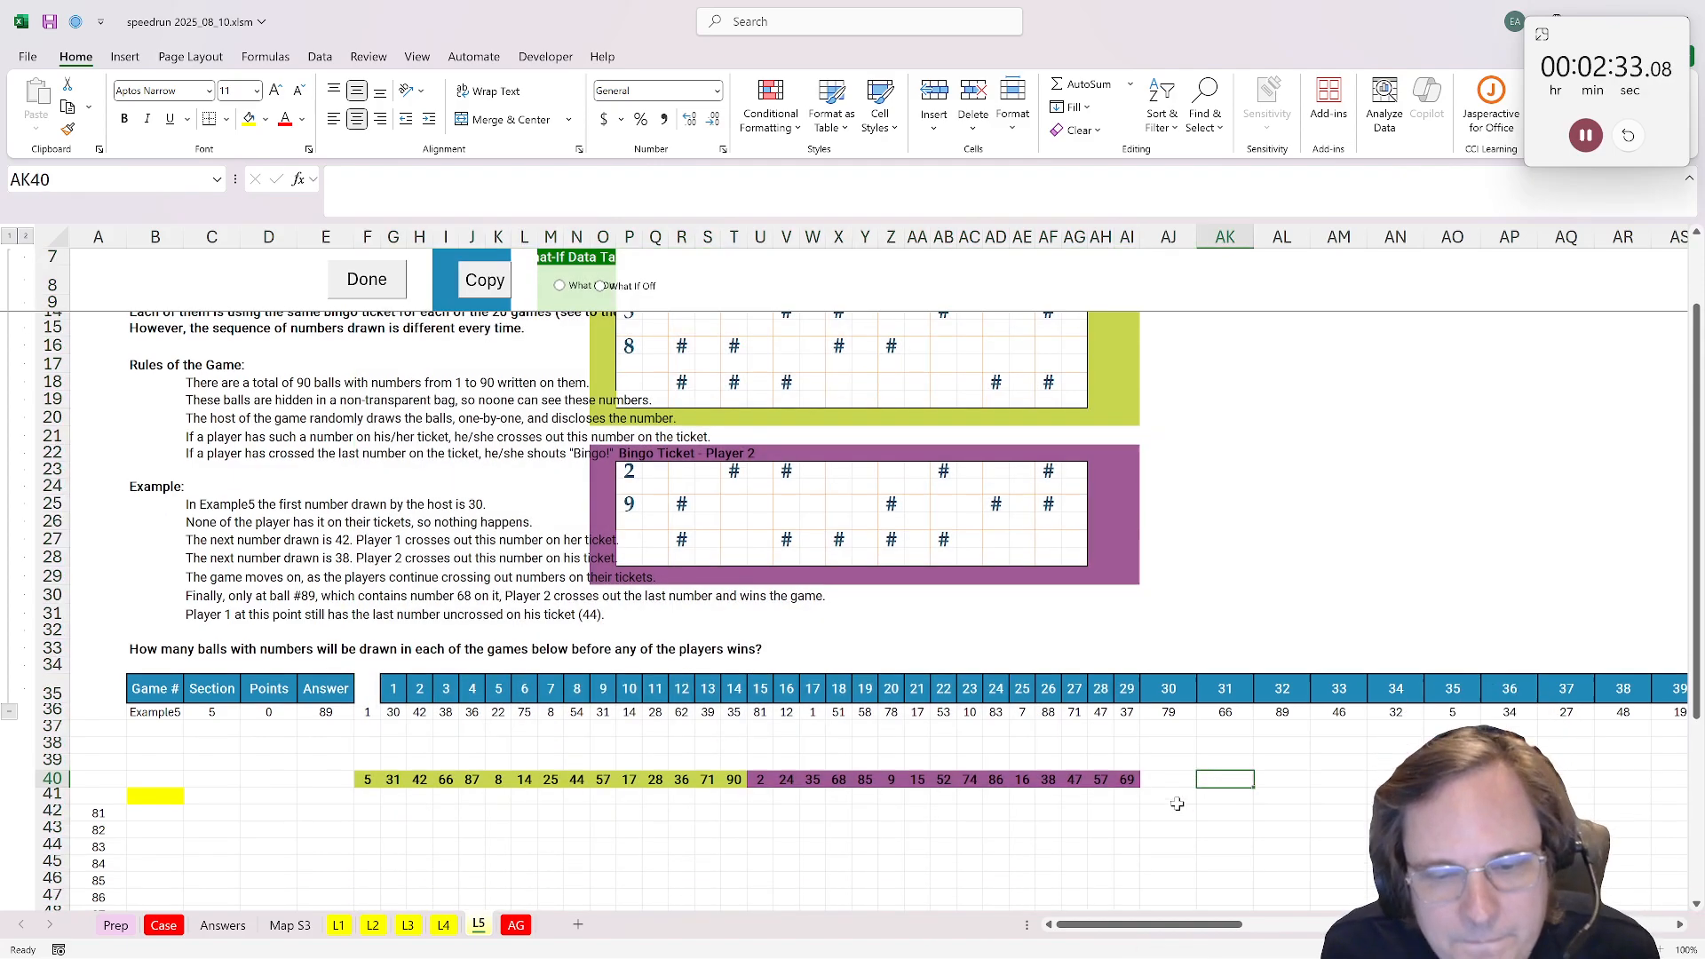
left_click(1162, 772)
type("P1")
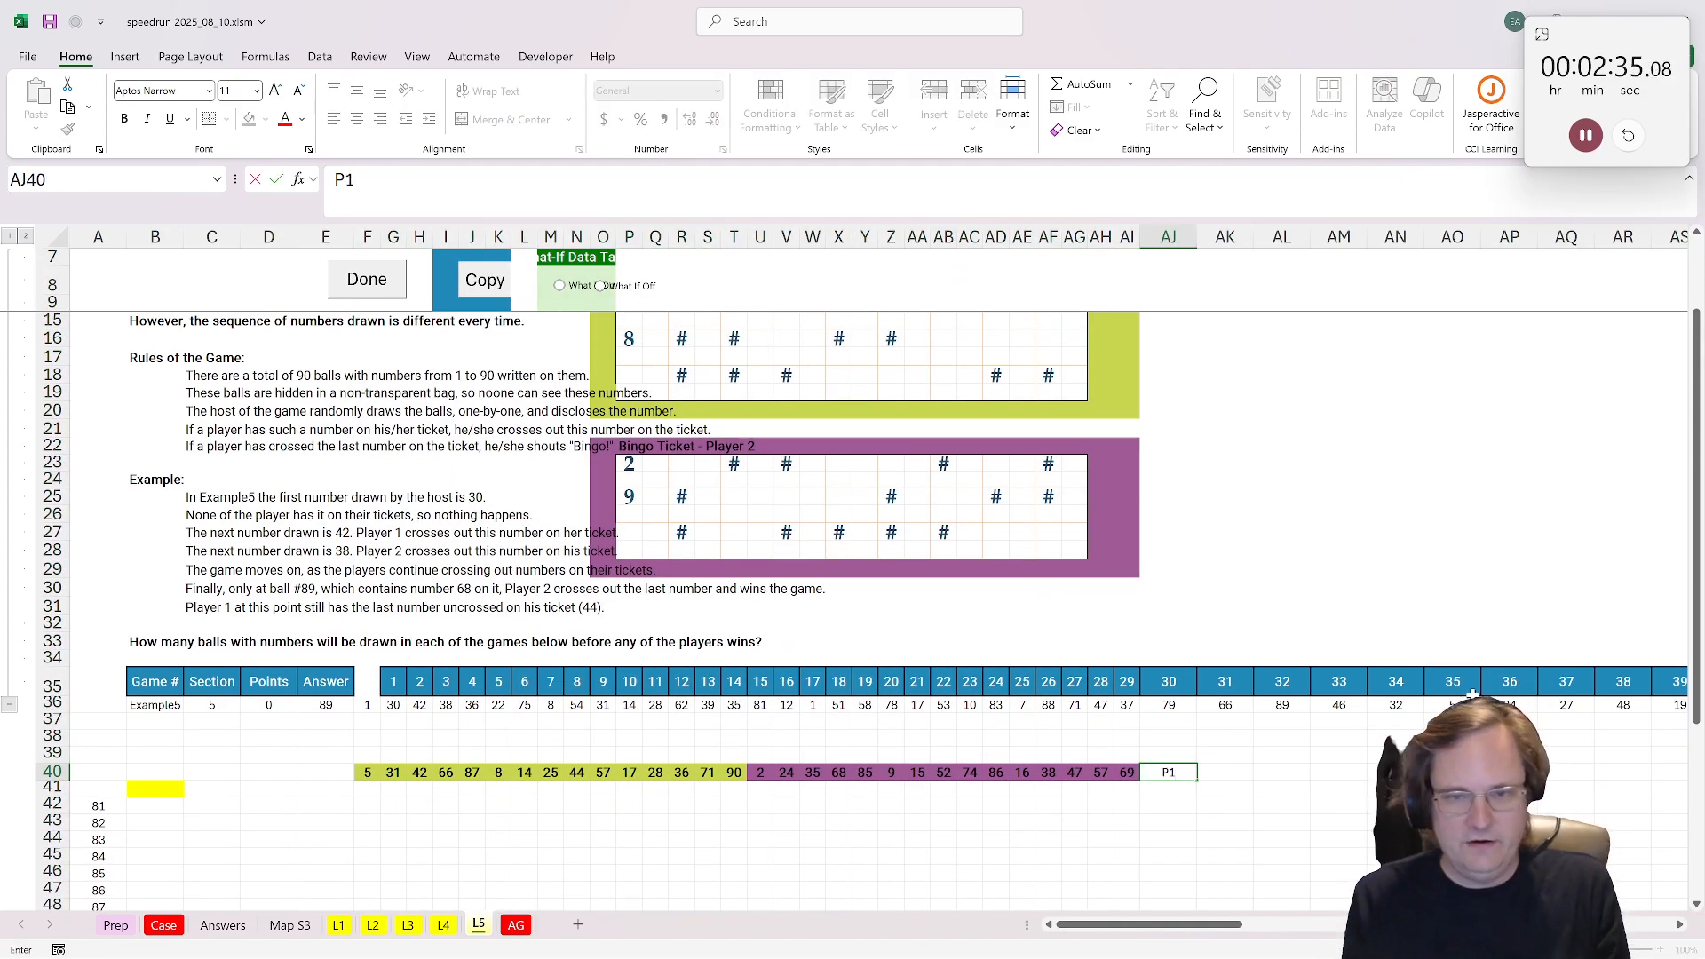
type(" win")
key("Tab")
type("P2")
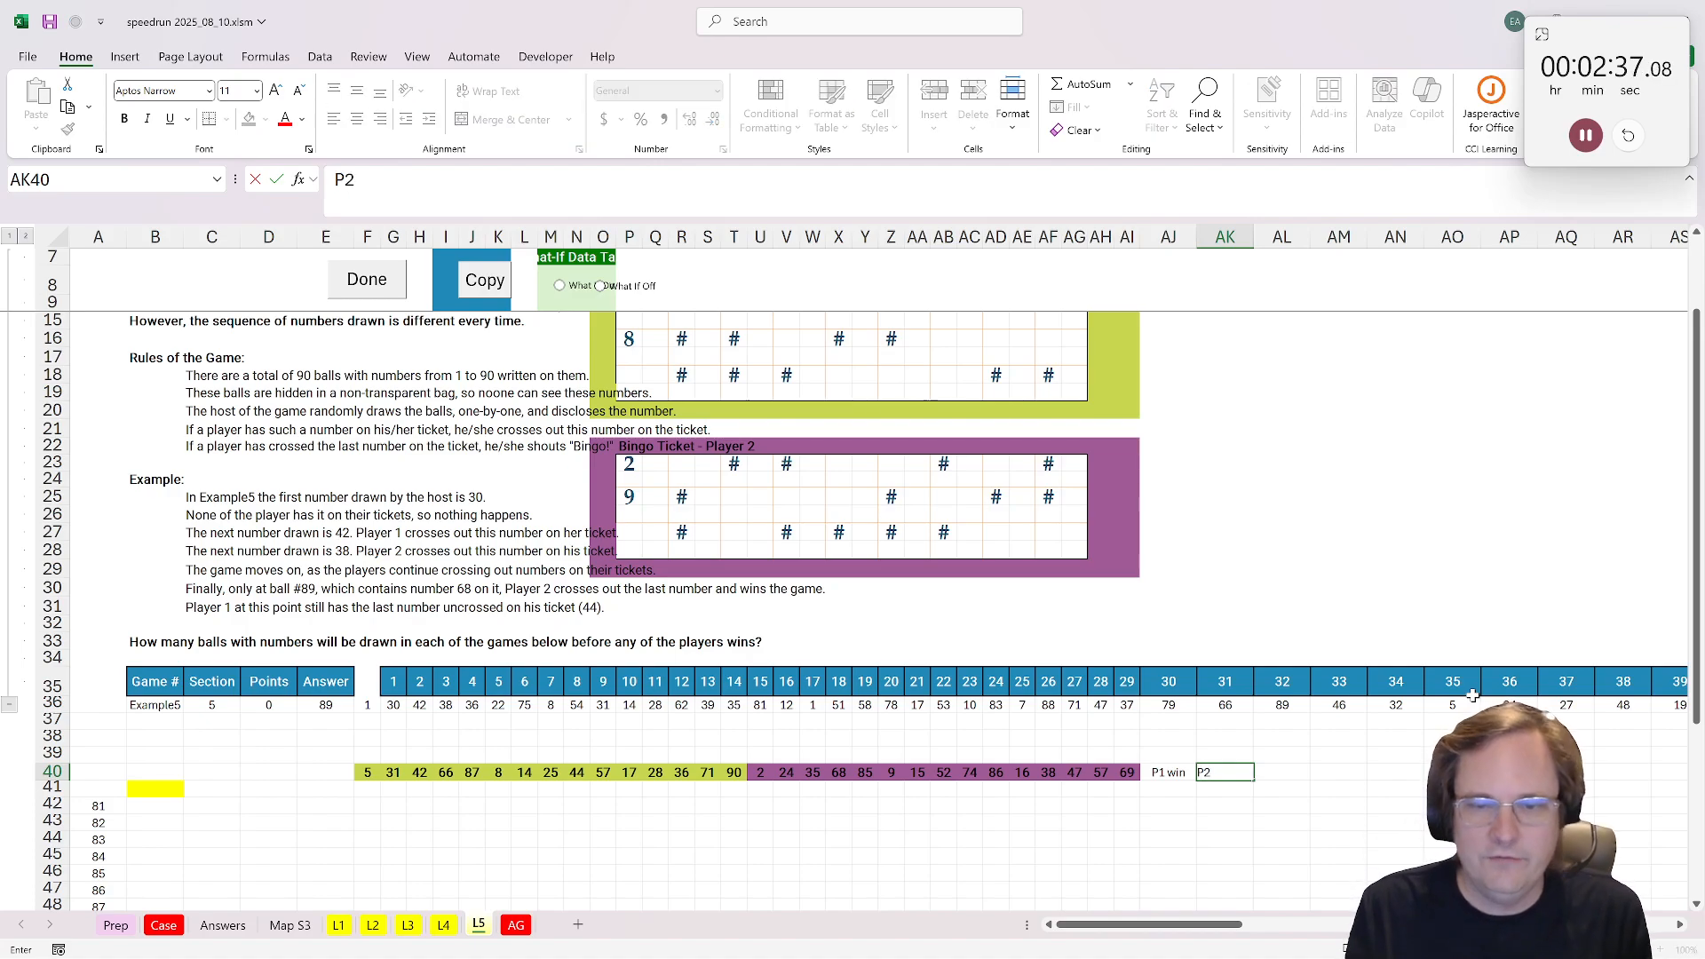
key("Tab")
type("D")
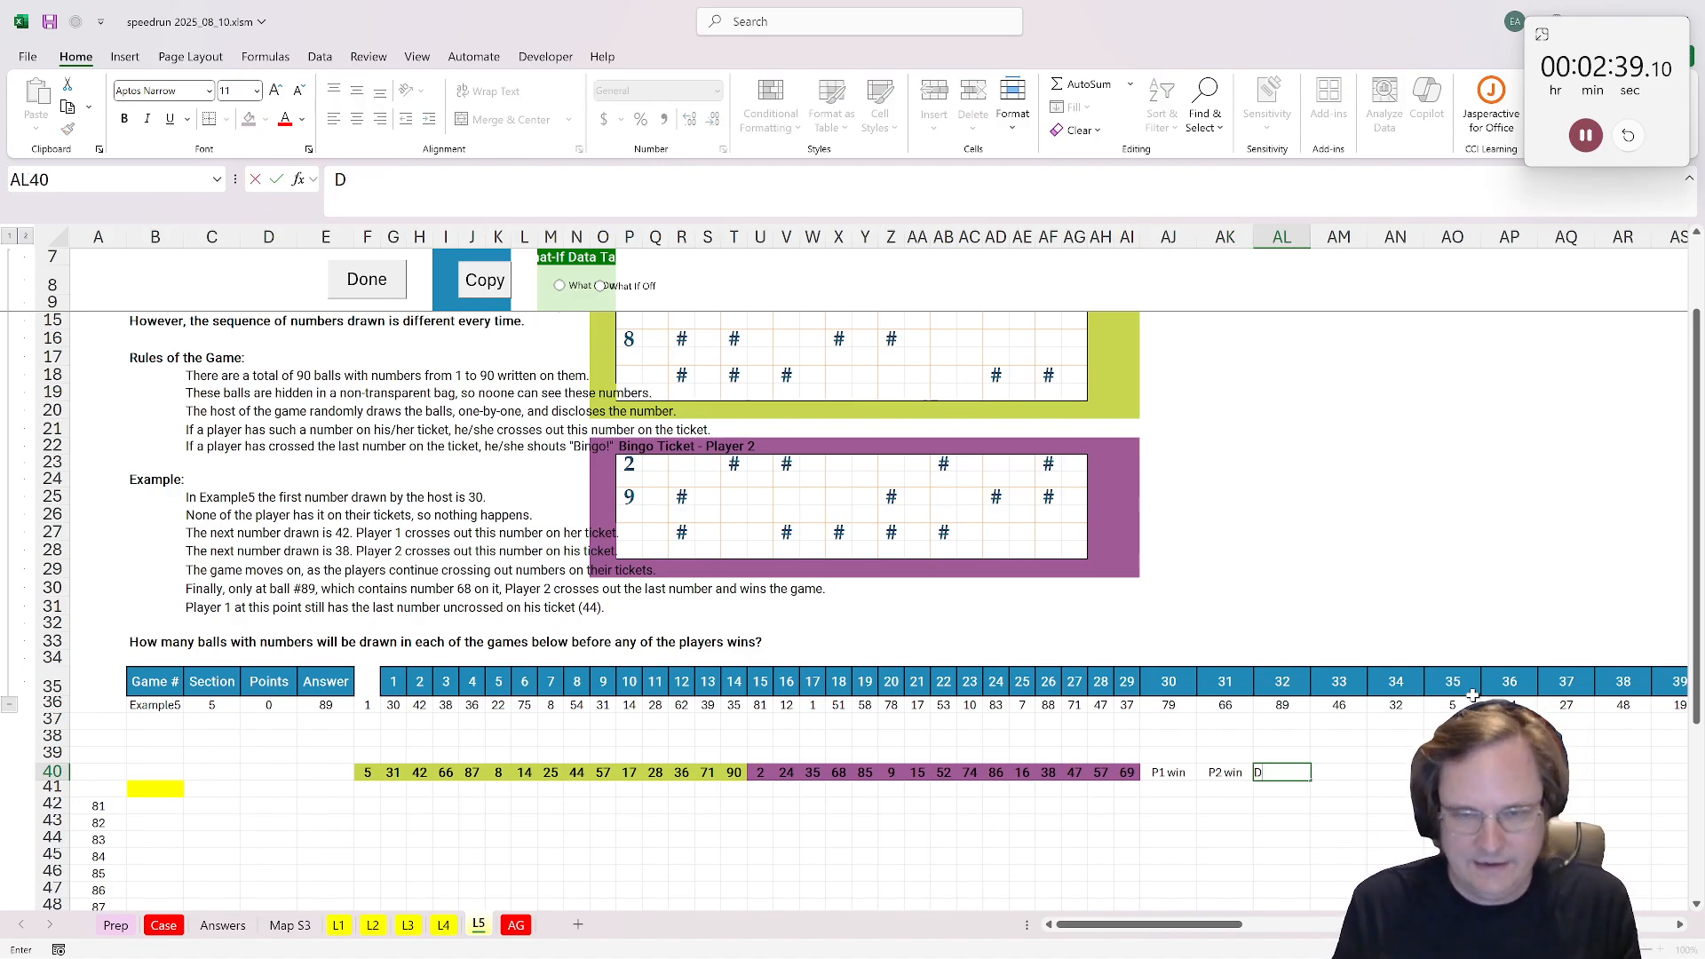
type("one")
key("Return")
Step: Enter =TRANSPOSE(G35:CR36) in D41 to list the example's draw positions and drawn numbers vertically
key("Left")
key("Left")
key("Left")
key("Left")
key("Left")
key("Left")
key("Left")
key("Left")
key("Left")
key("Left")
key("Left")
key("Left")
key("Left")
key("Left")
key("Left")
key("Left")
key("Left")
key("Left")
key("Left")
key("Left")
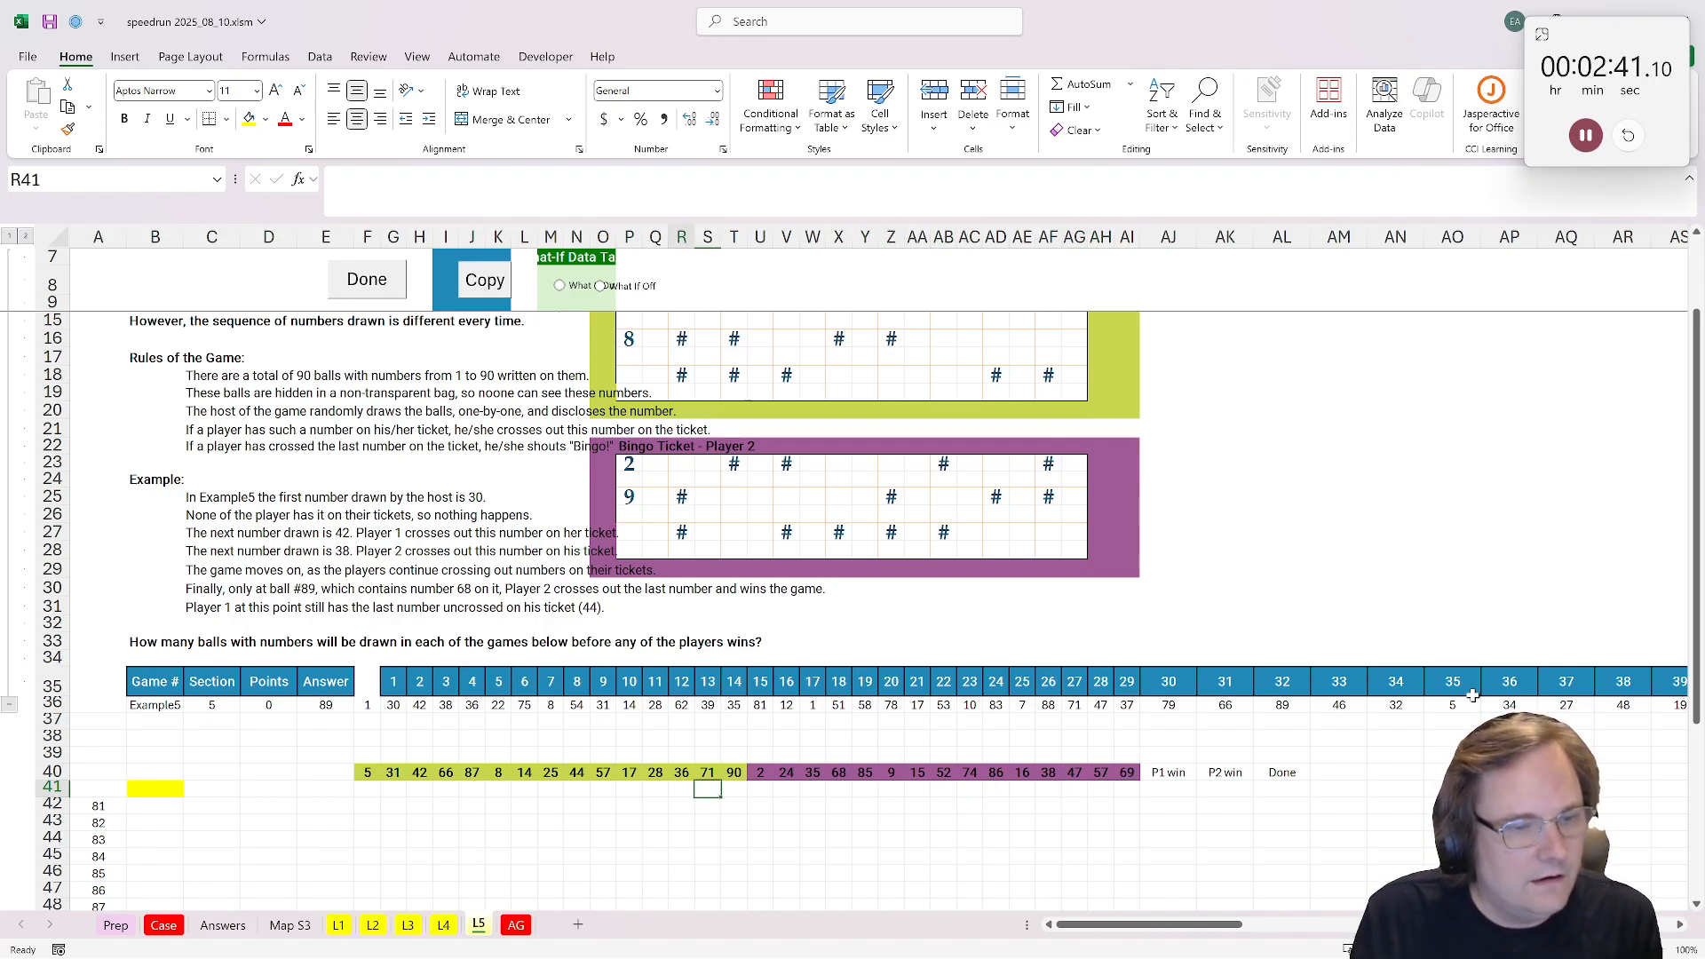
key("Left")
key("Left")
key("Left")
key("Left")
key("Left")
key("Left")
key("Left")
key("Left")
key("Left")
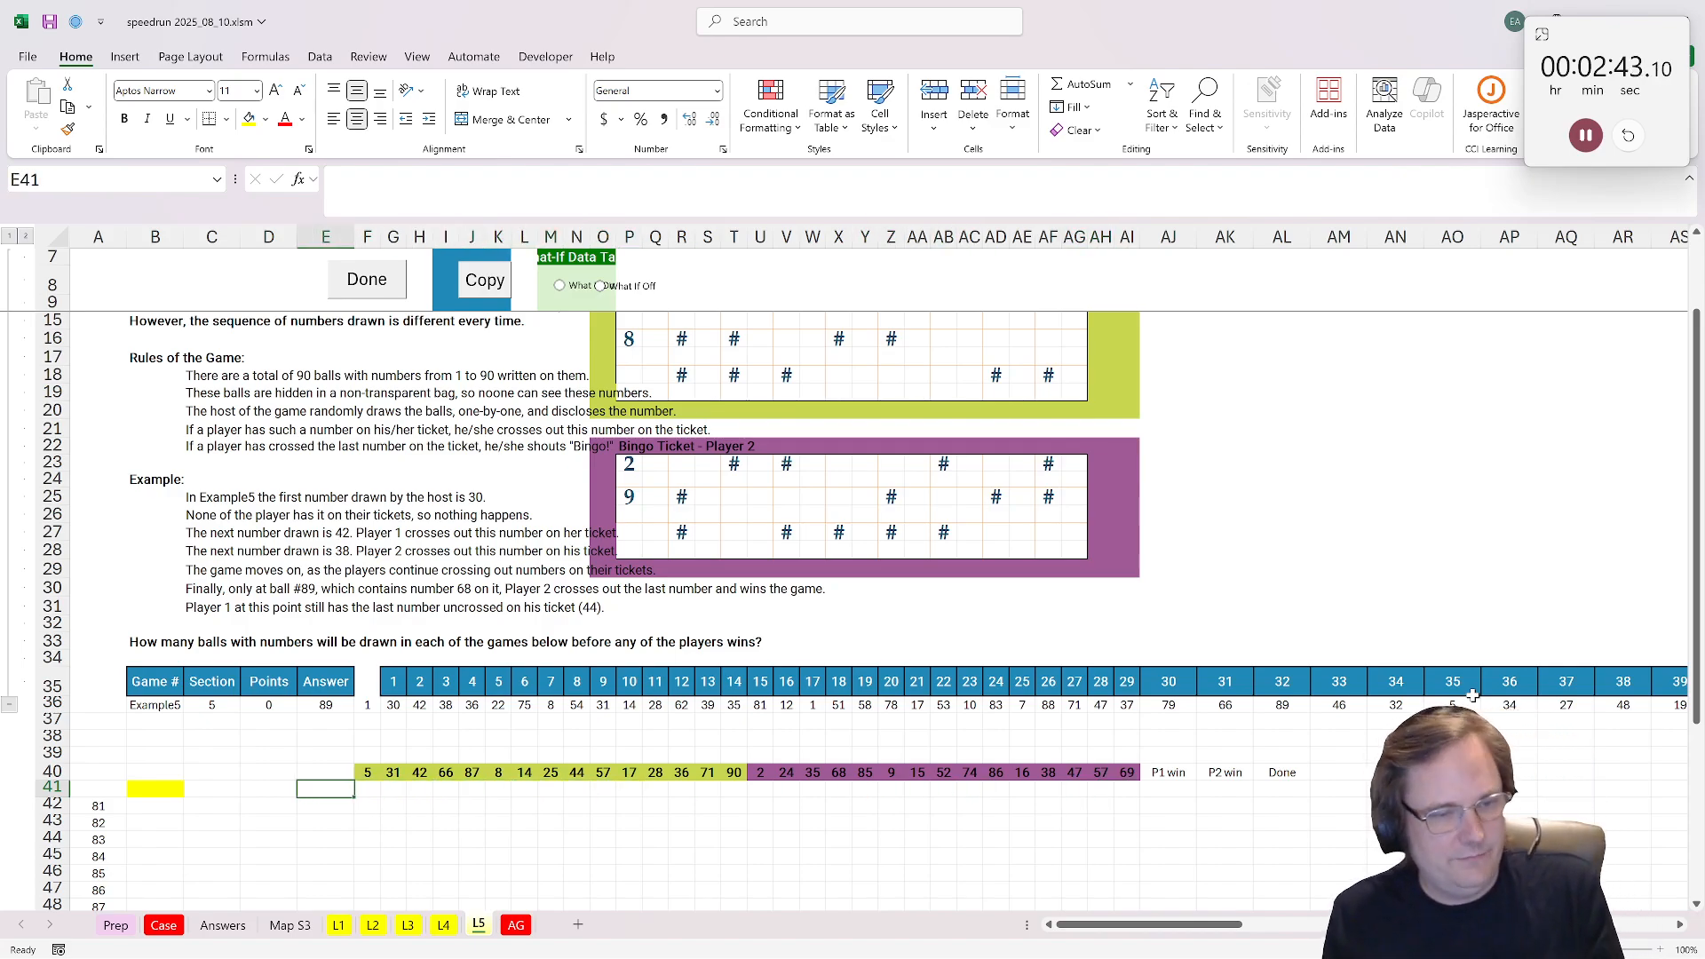
type("=t")
key("Escape")
key("Escape")
key("Down")
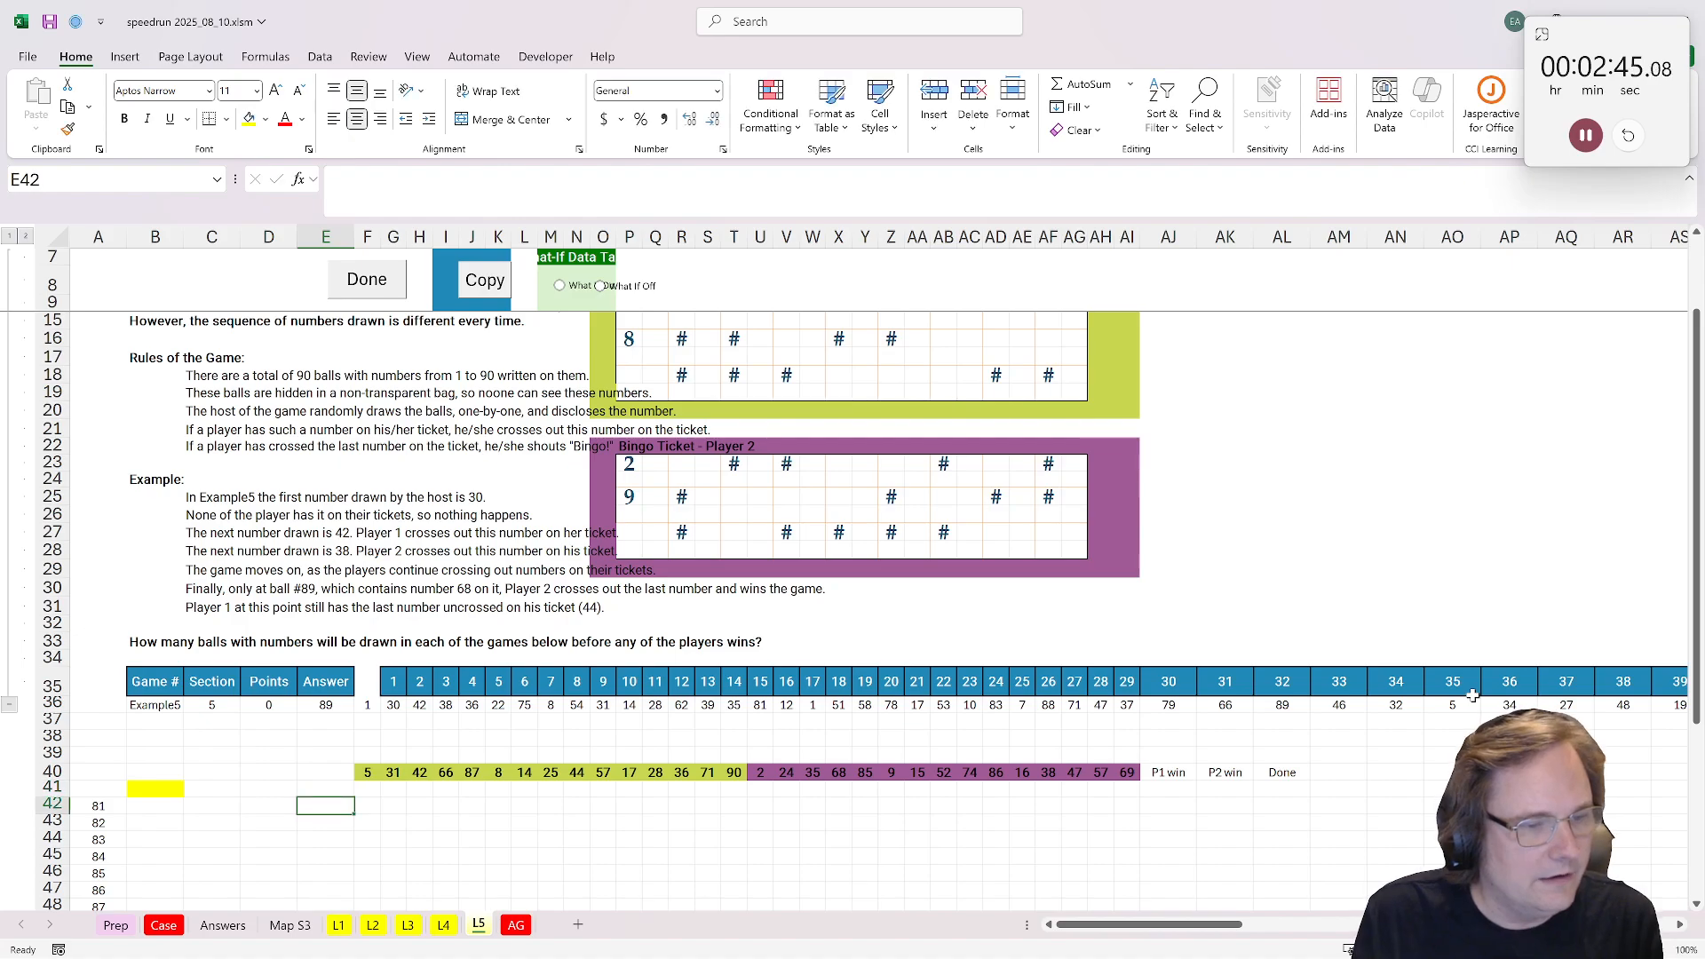
key("Up")
key("Left")
type("tra")
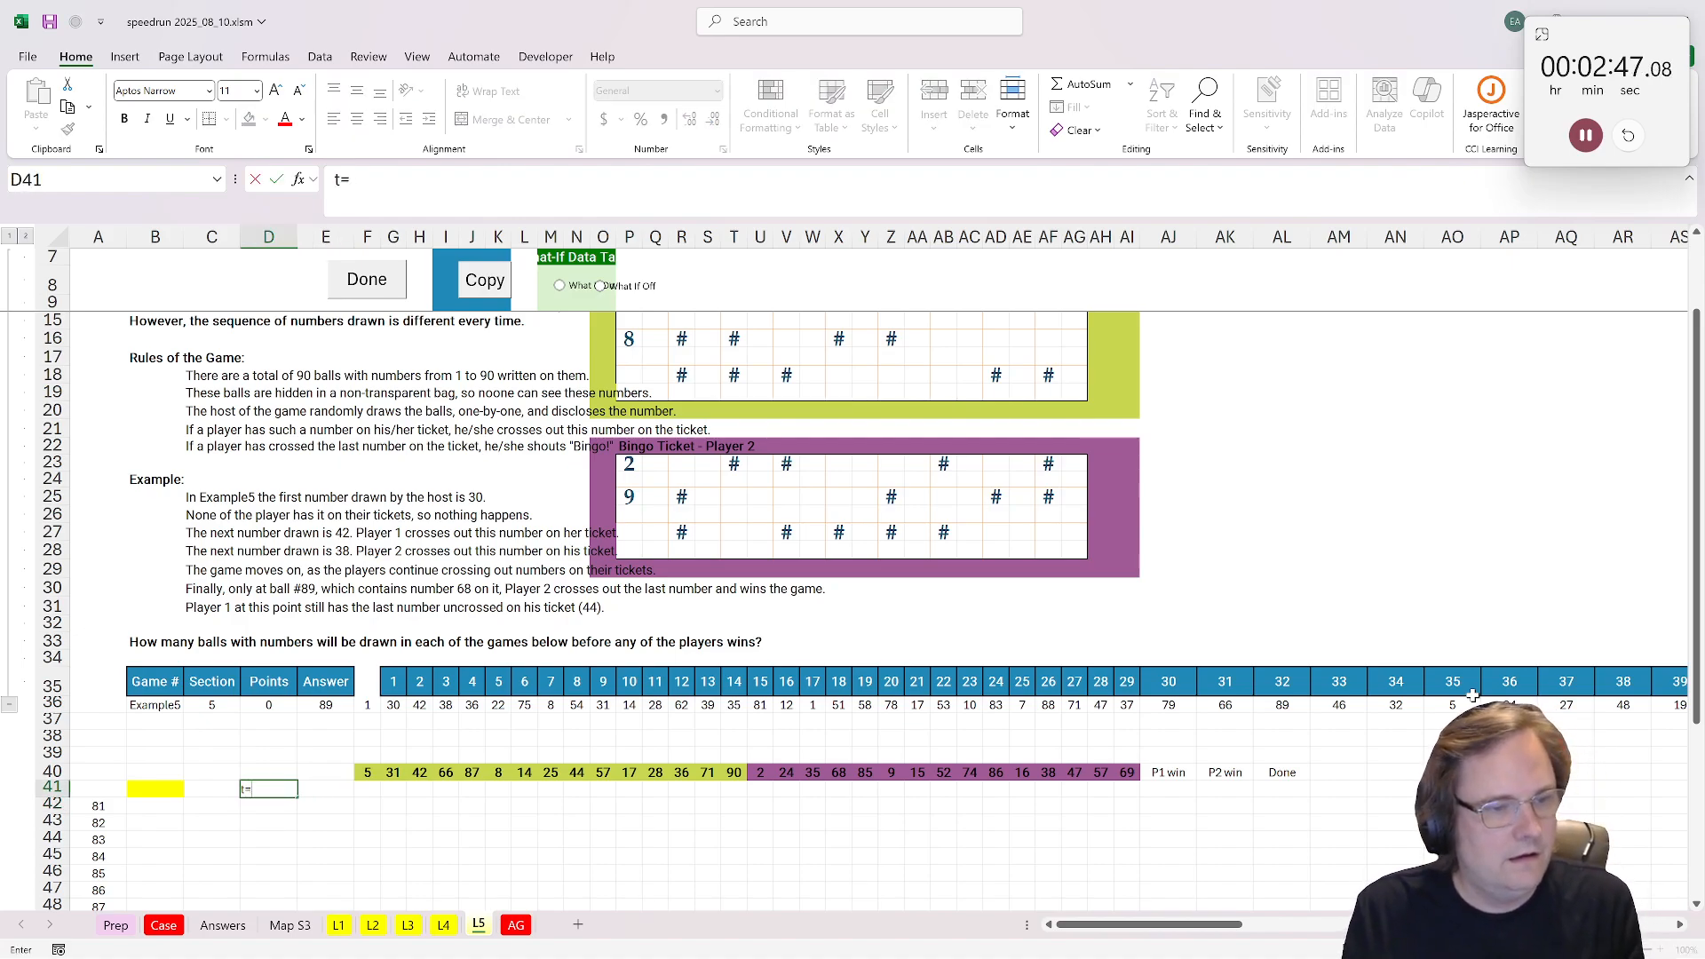
key("BackSpace")
key("BackSpace")
type("=tran")
key("Tab")
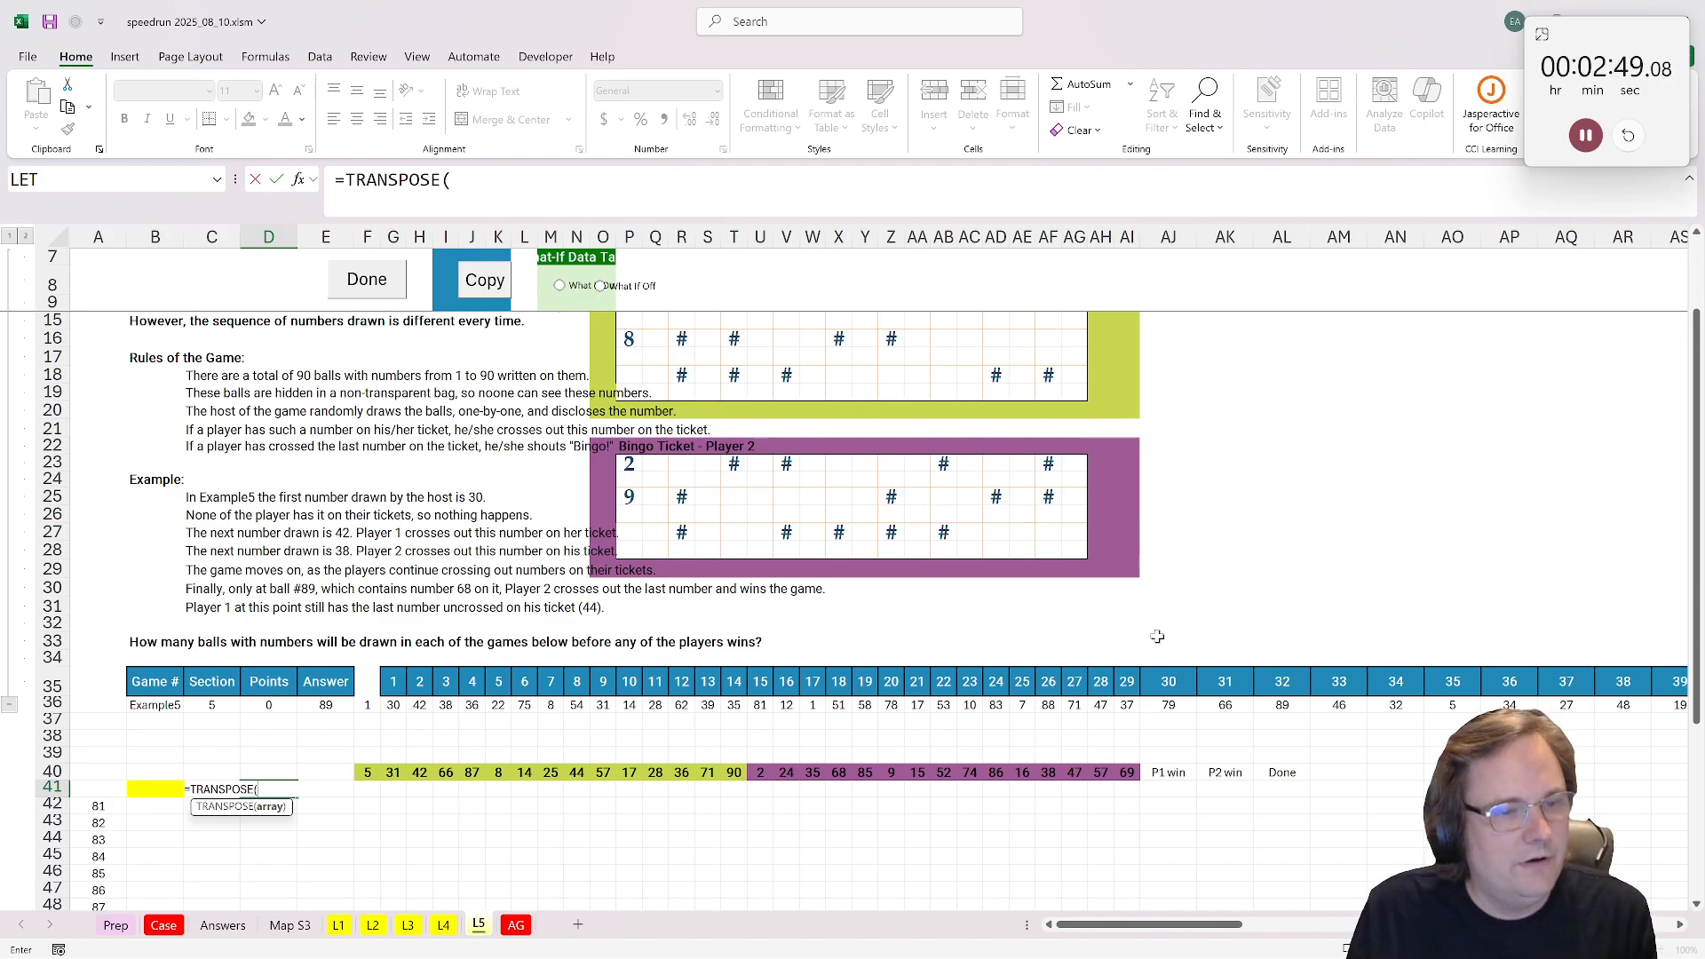
left_click_drag(390, 684, 391, 702)
key("ctrl+shift+Right")
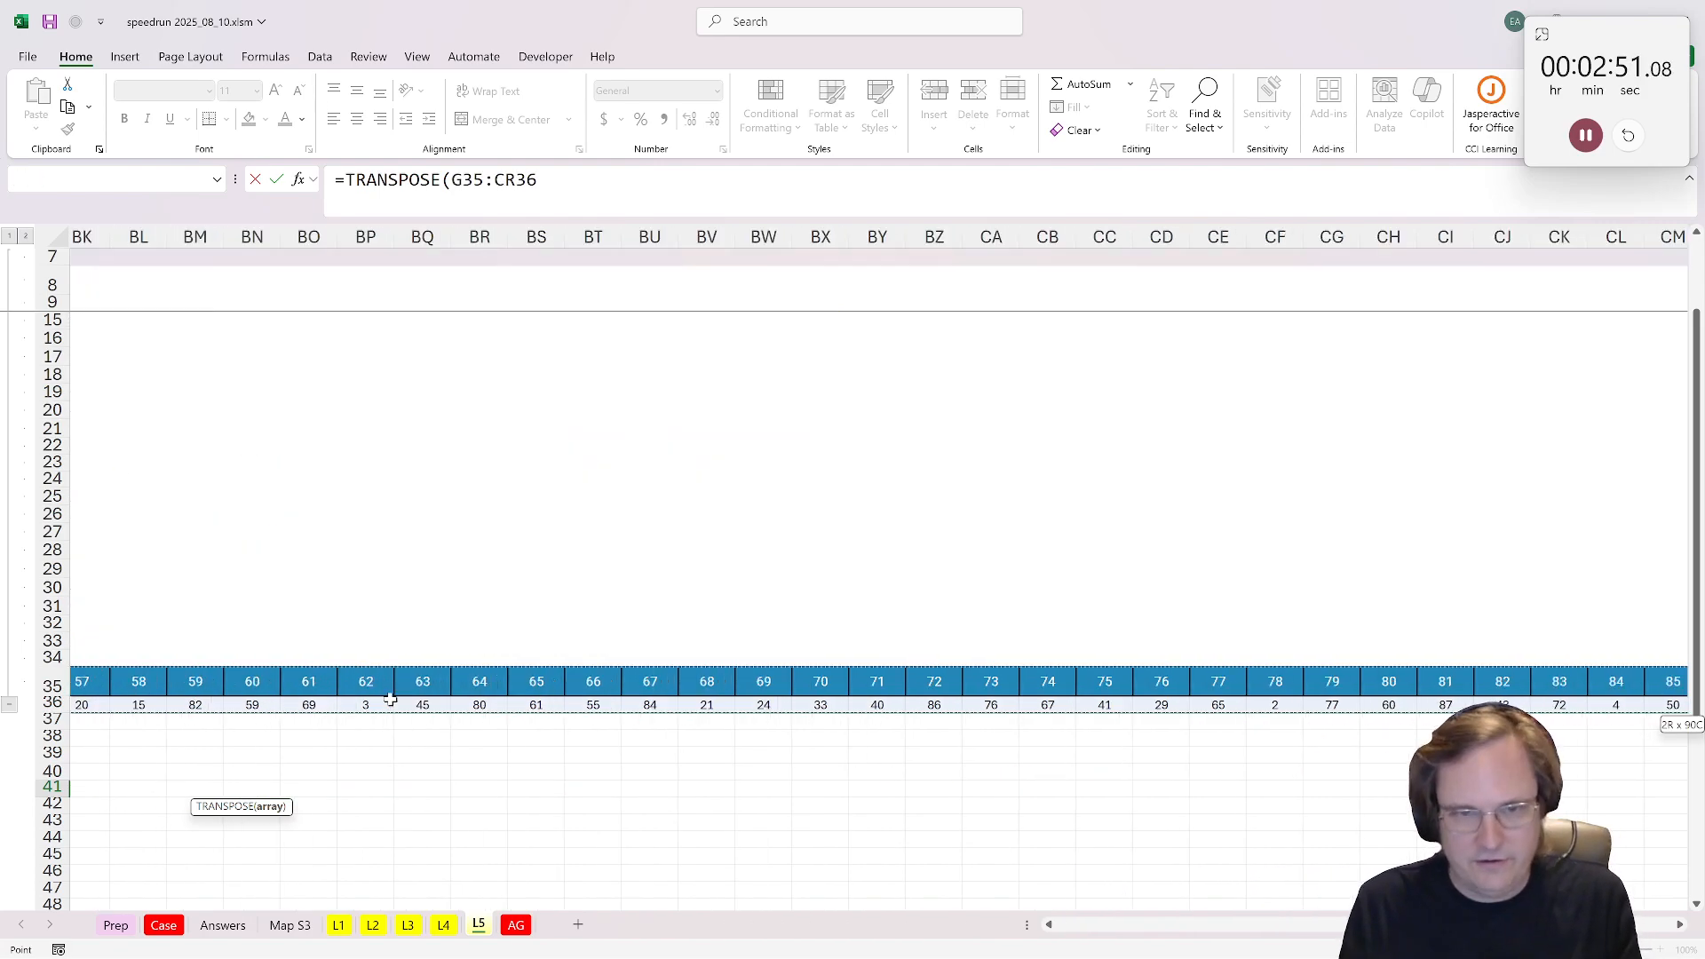
key("Return")
key("Home")
Step: Try to copy the ticket numbers in F40:AI40 to row 39, and undo the paste
scroll(363, 690, "down", 2)
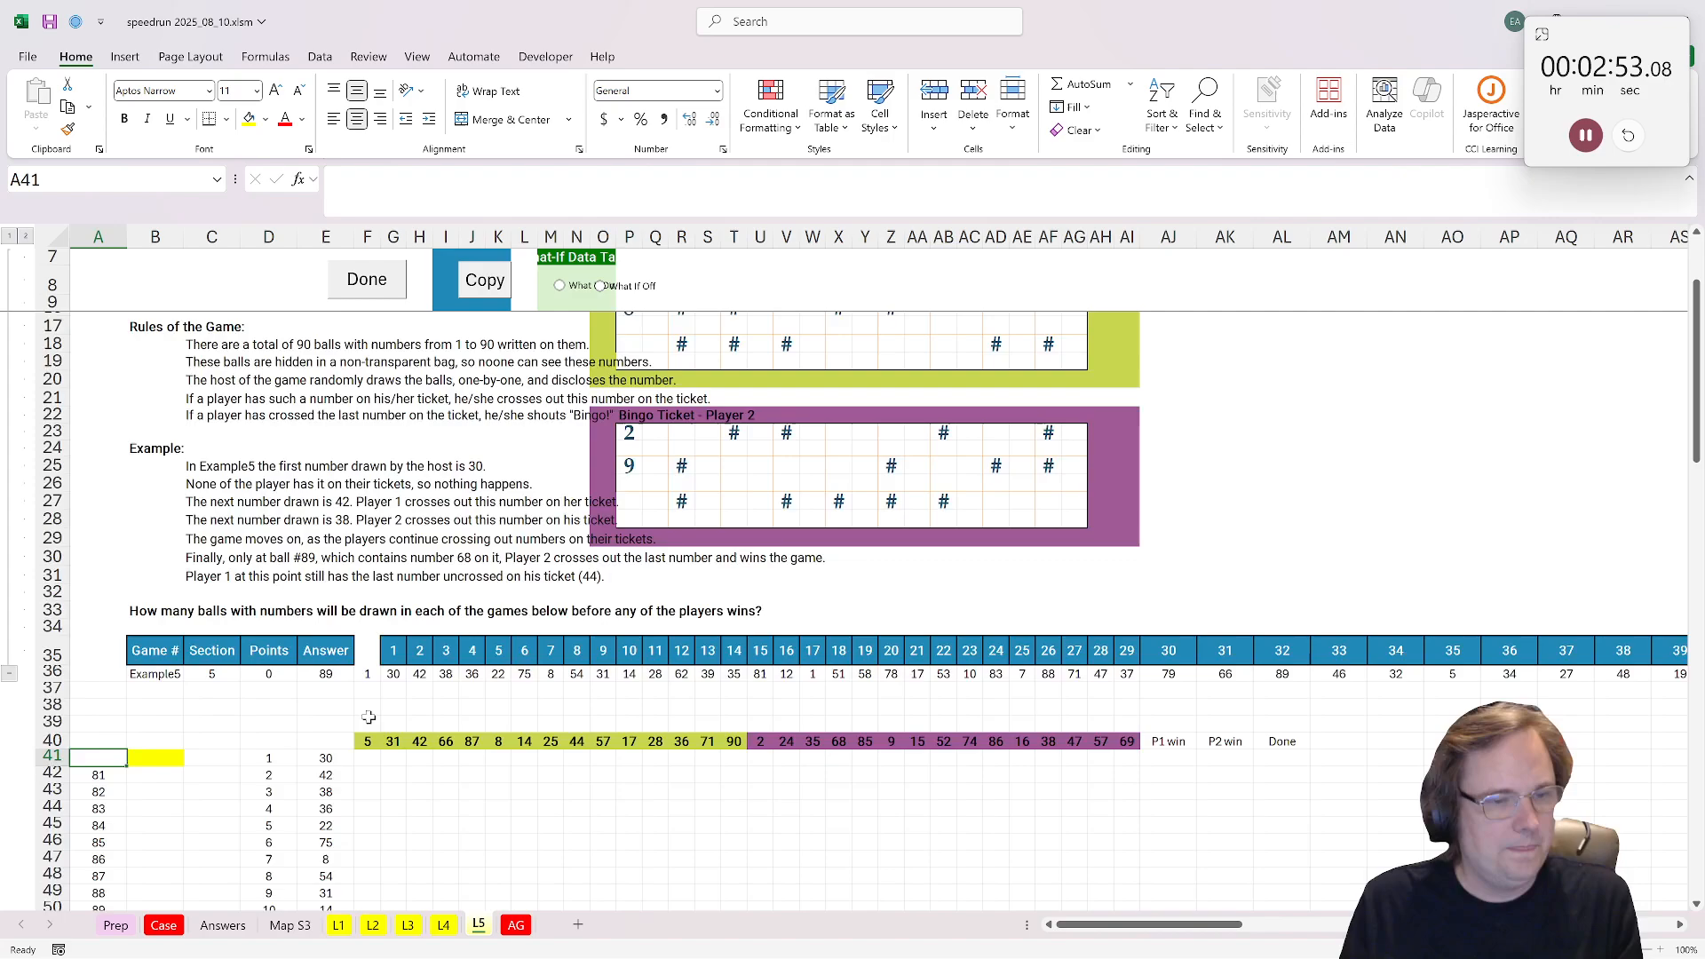
left_click(363, 690)
key("Down")
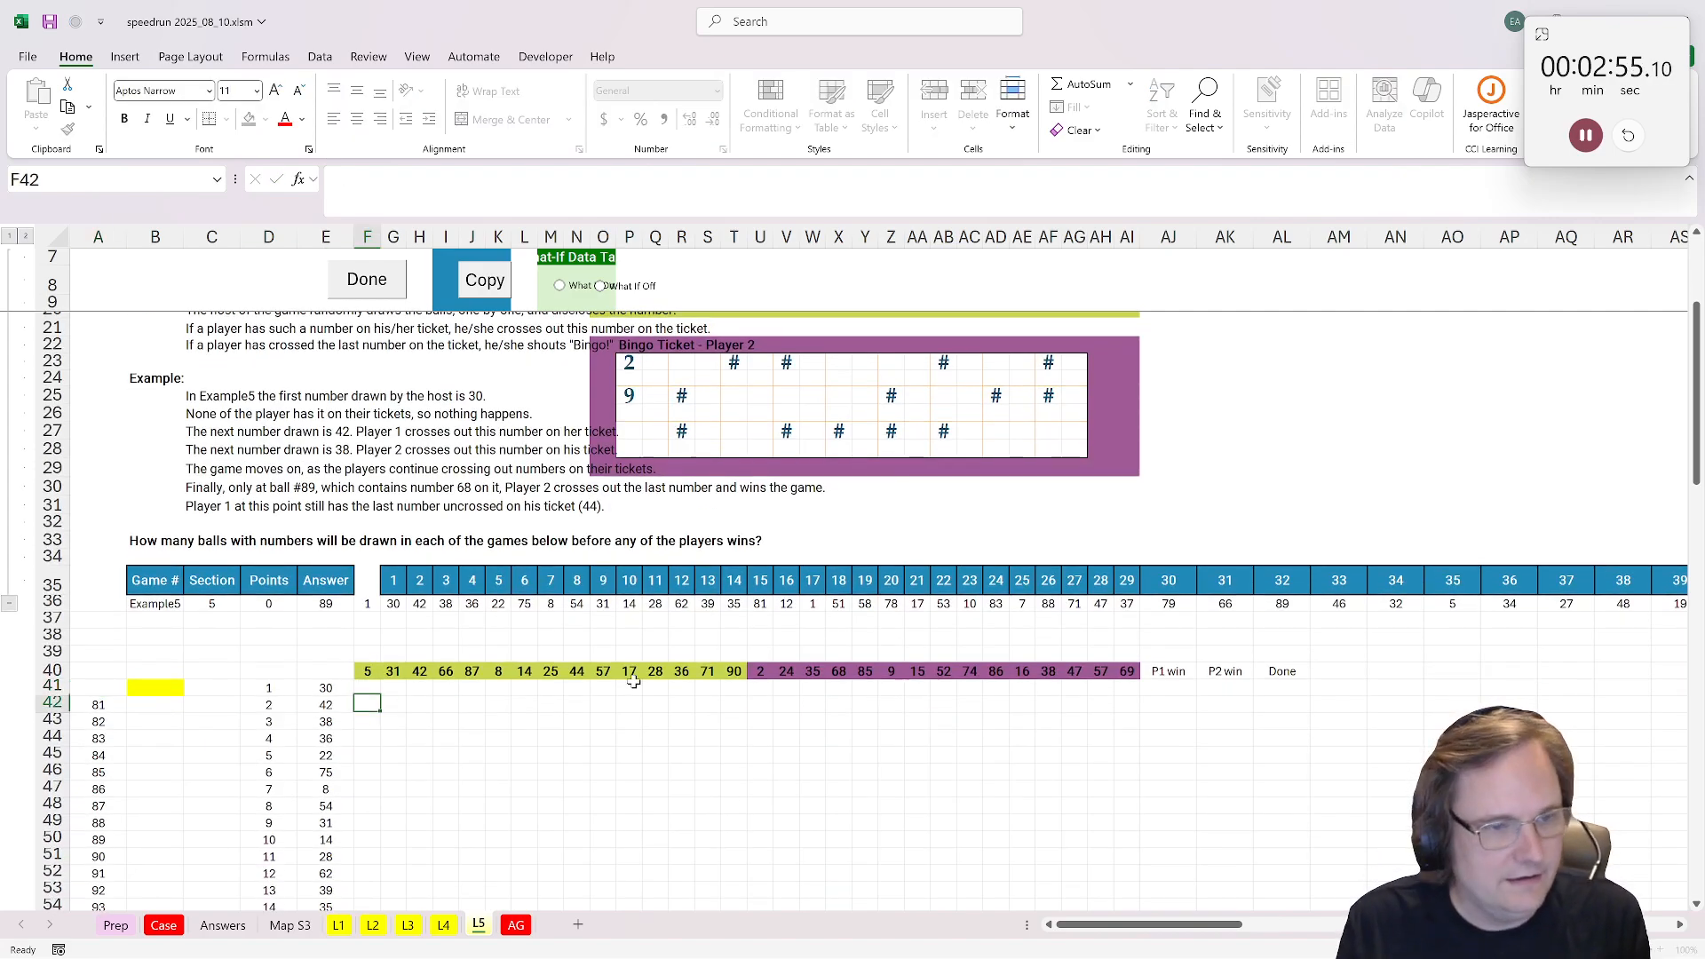
left_click(371, 671)
key("ctrl+shift+Right")
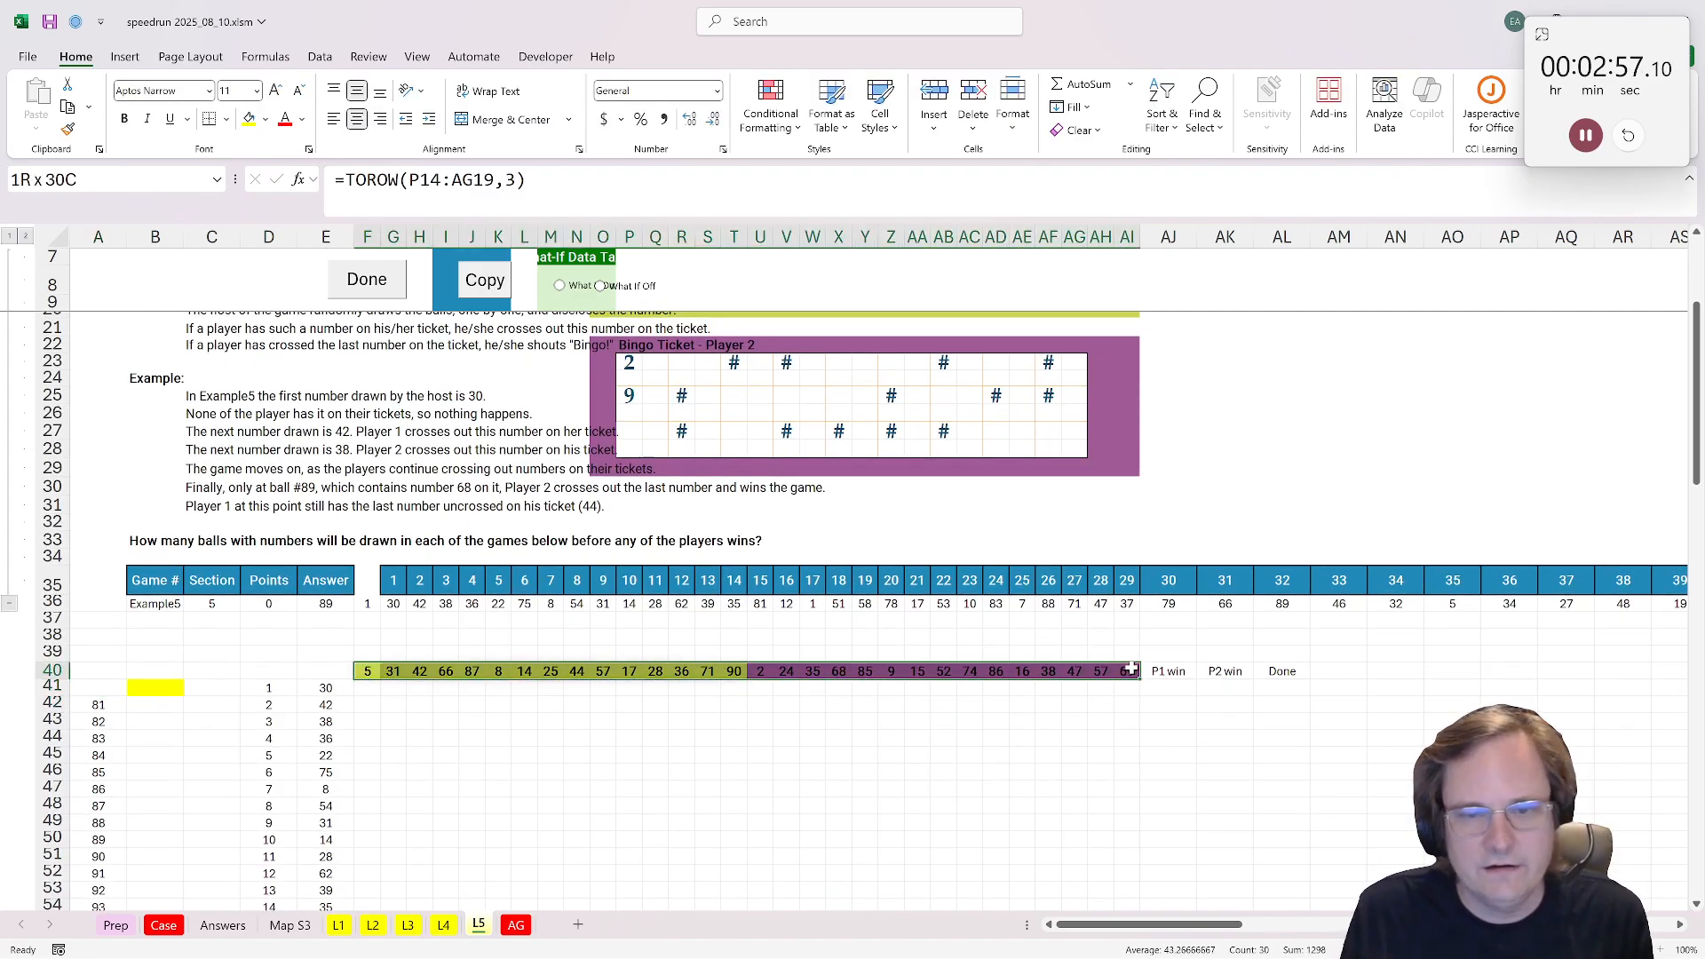
key("ctrl+c")
left_click(372, 652)
key("ctrl+v")
left_click(367, 672)
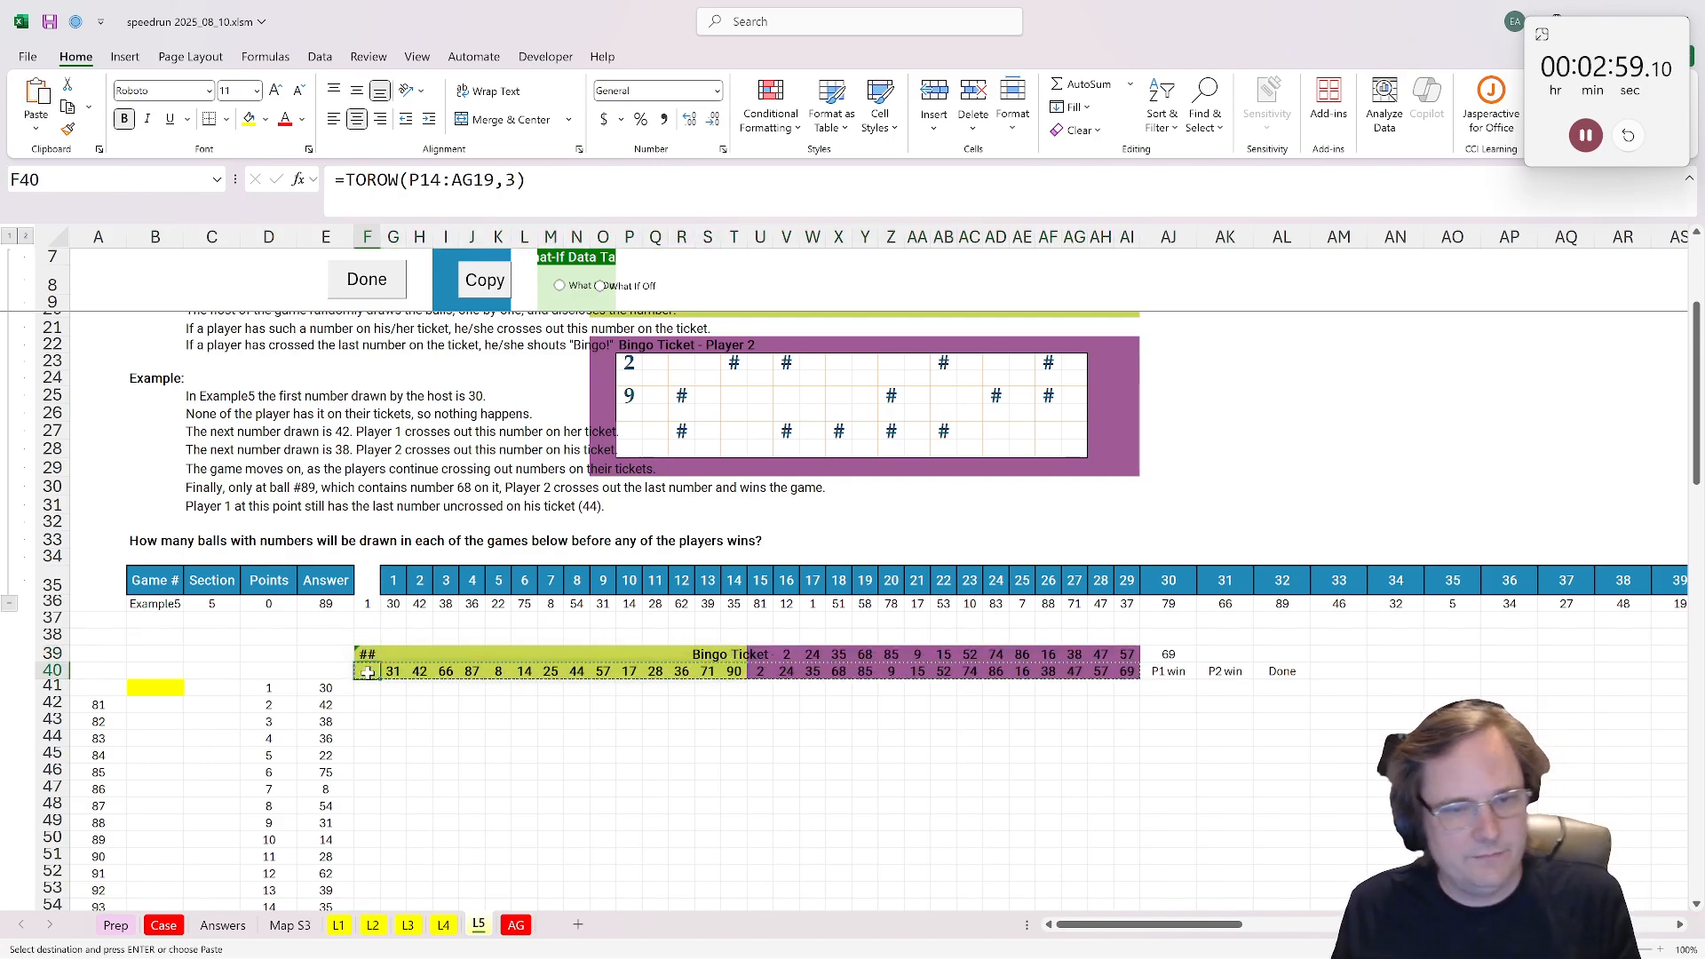
key("ctrl+z")
Step: Move both players' ticket numbers from F40:AI40 up one row to F39:AI39
left_click_drag(367, 673, 1123, 672)
left_click(370, 656)
key("ctrl+v")
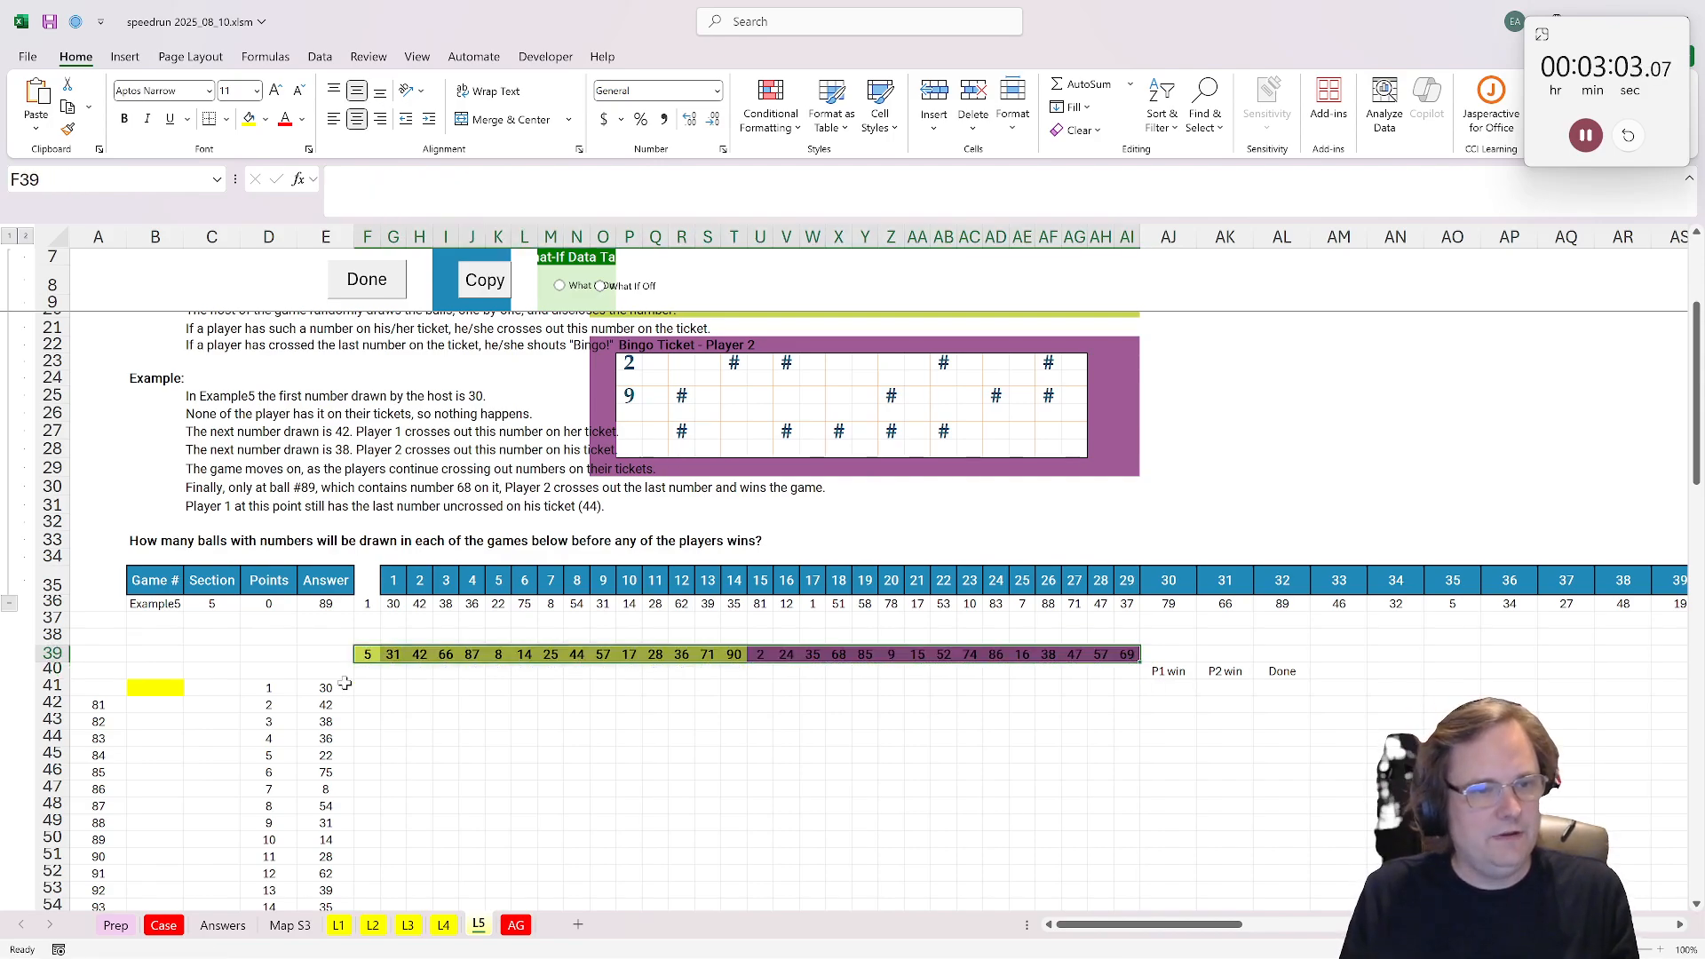
Step: Enter 0 in F40 and copy it across F40:AI40 as the starting row beneath both players' ticket numbers
left_click(370, 672)
type("0")
key("ctrl+Return")
key("ctrl+c")
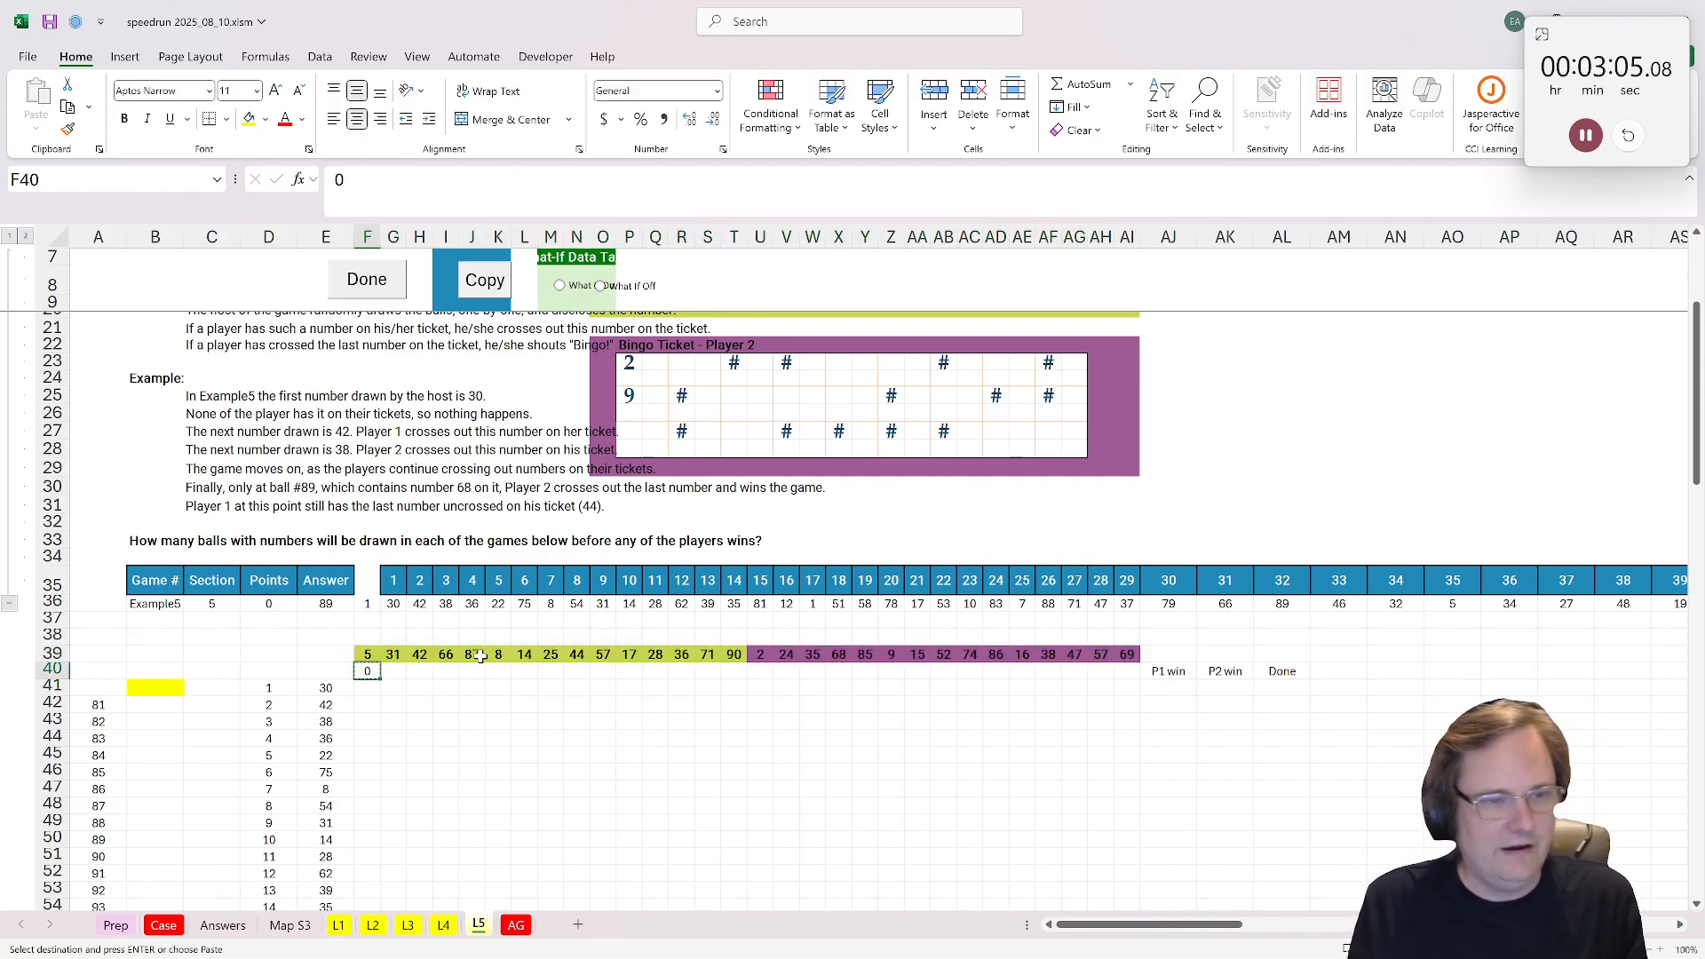
left_click(1128, 671, "shift")
key("ctrl+v")
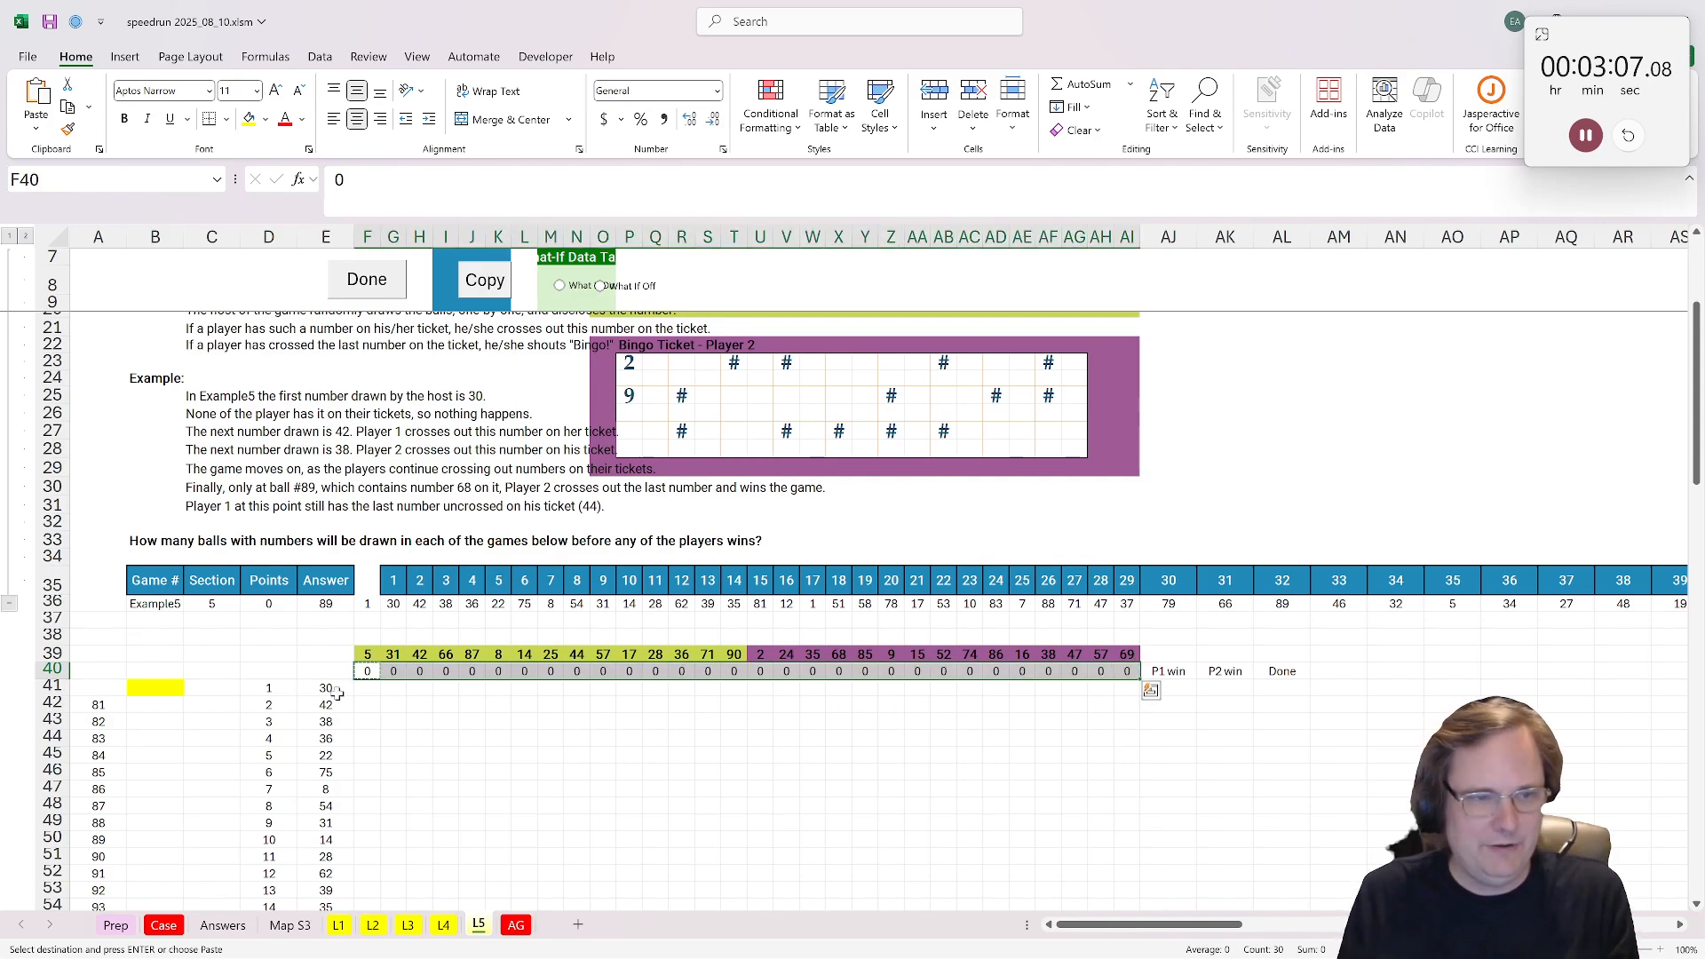
Step: Write a formula in F41 that returns 1 if E41 equals F39, and otherwise the value of F40
left_click(367, 693)
type("=if9")
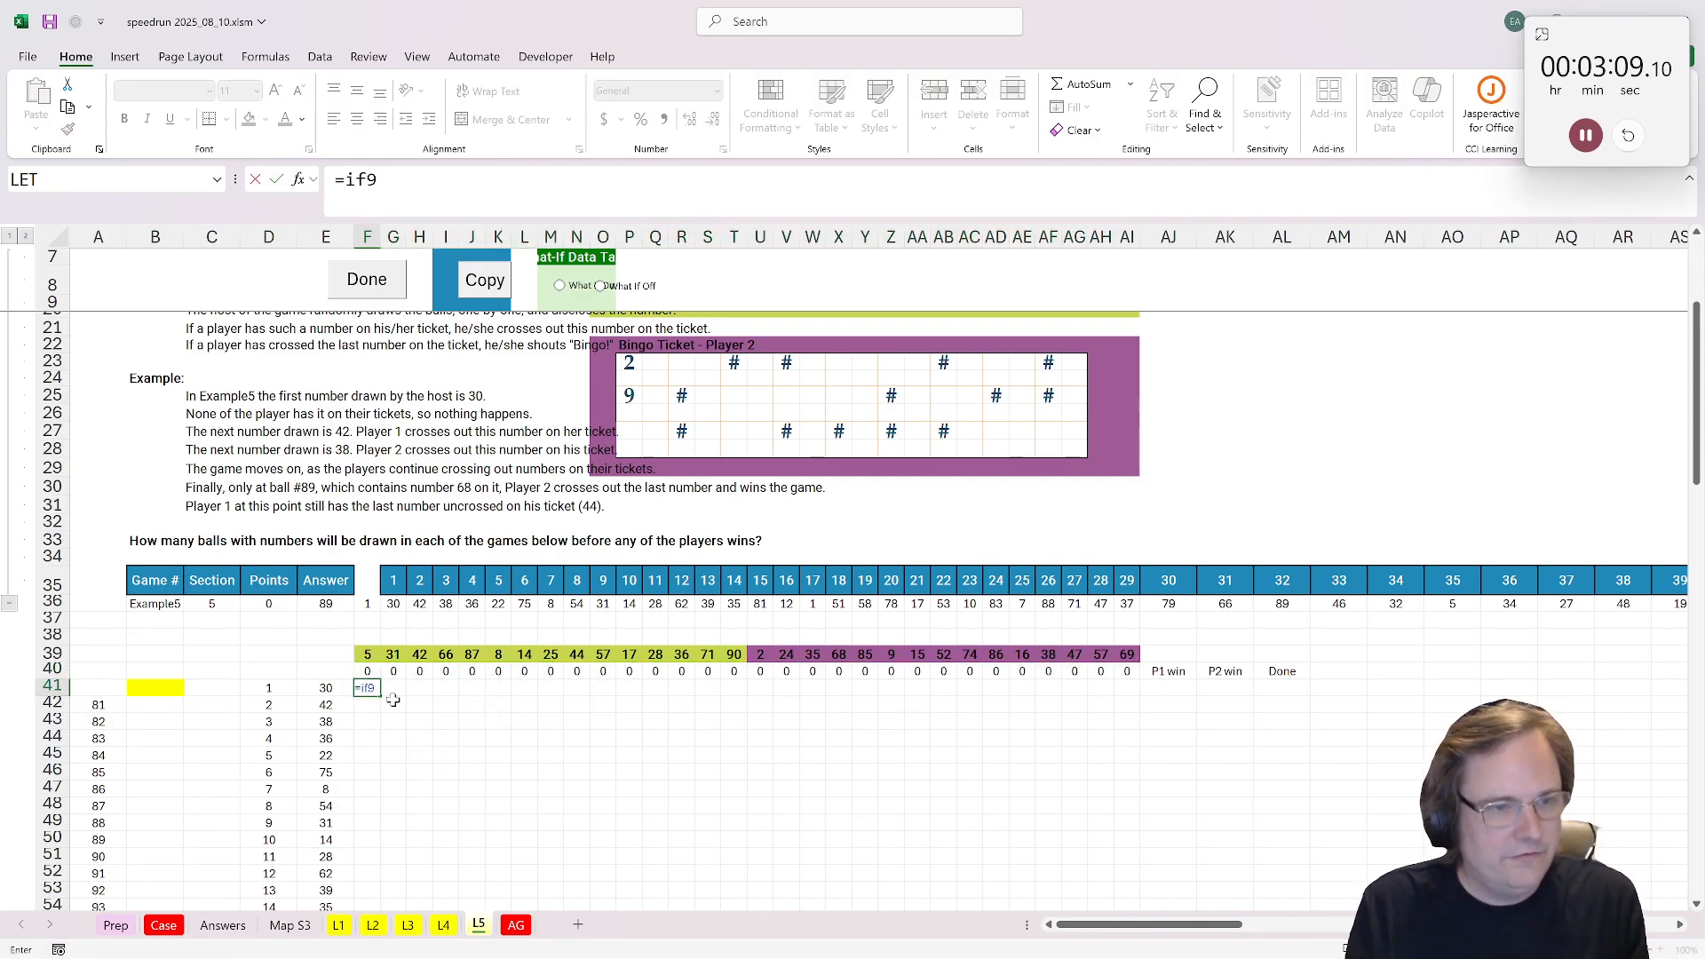
key("BackSpace")
type("(")
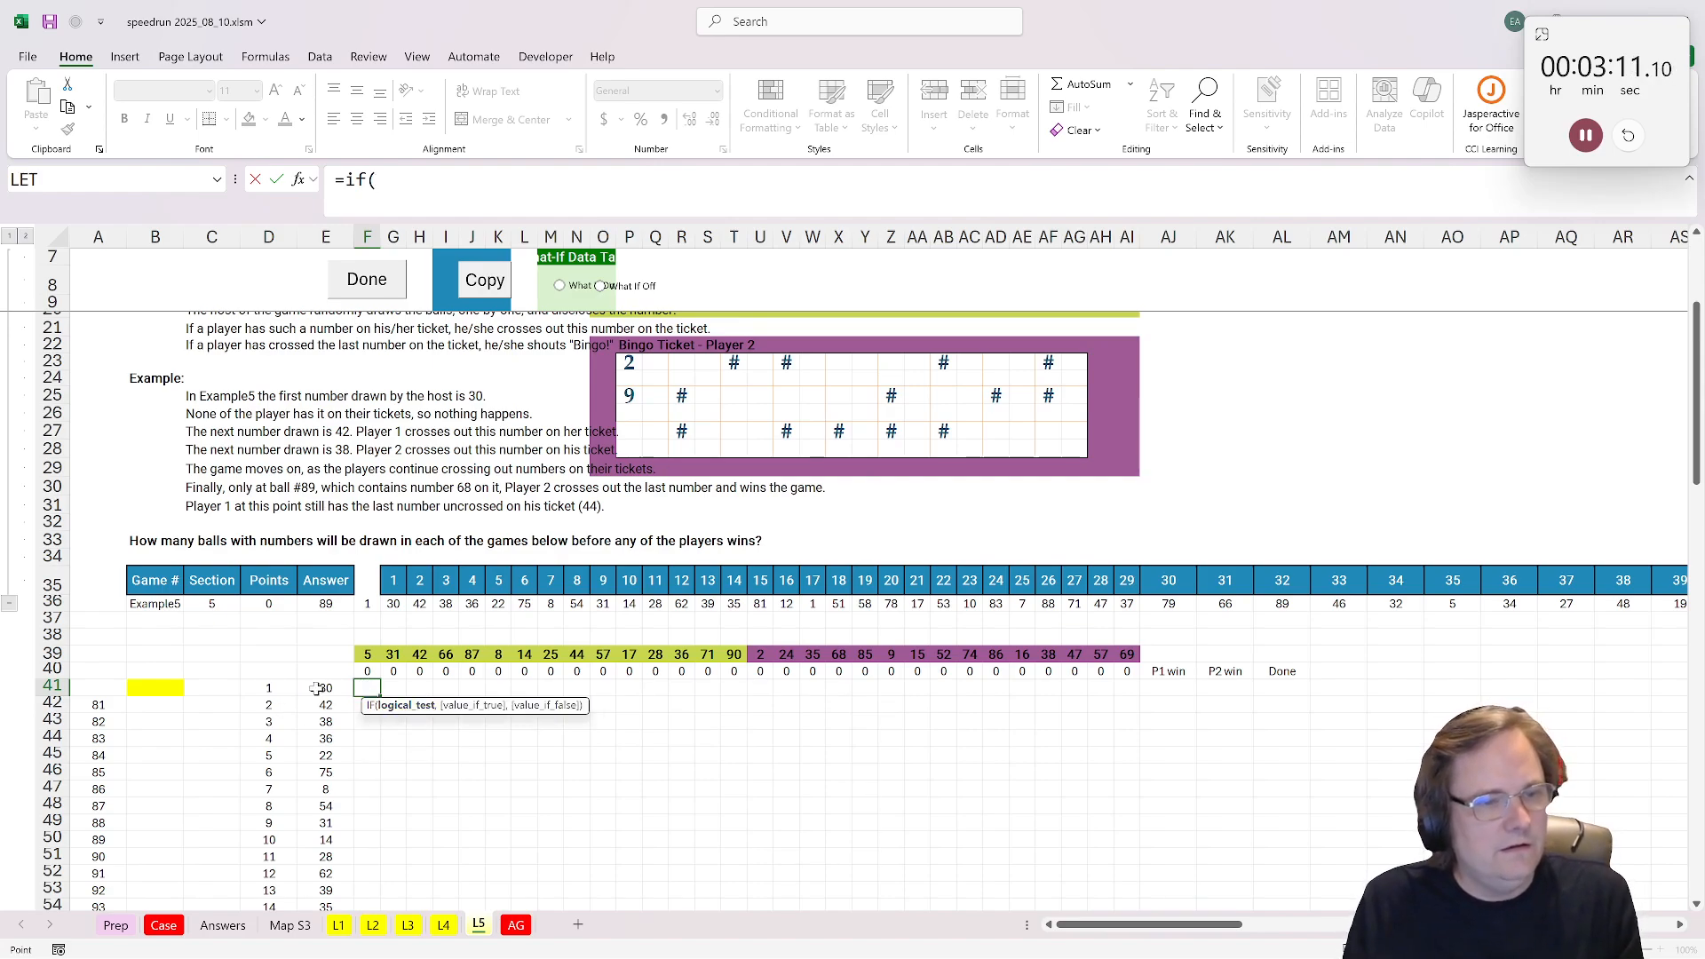
left_click(317, 689)
type("=F39")
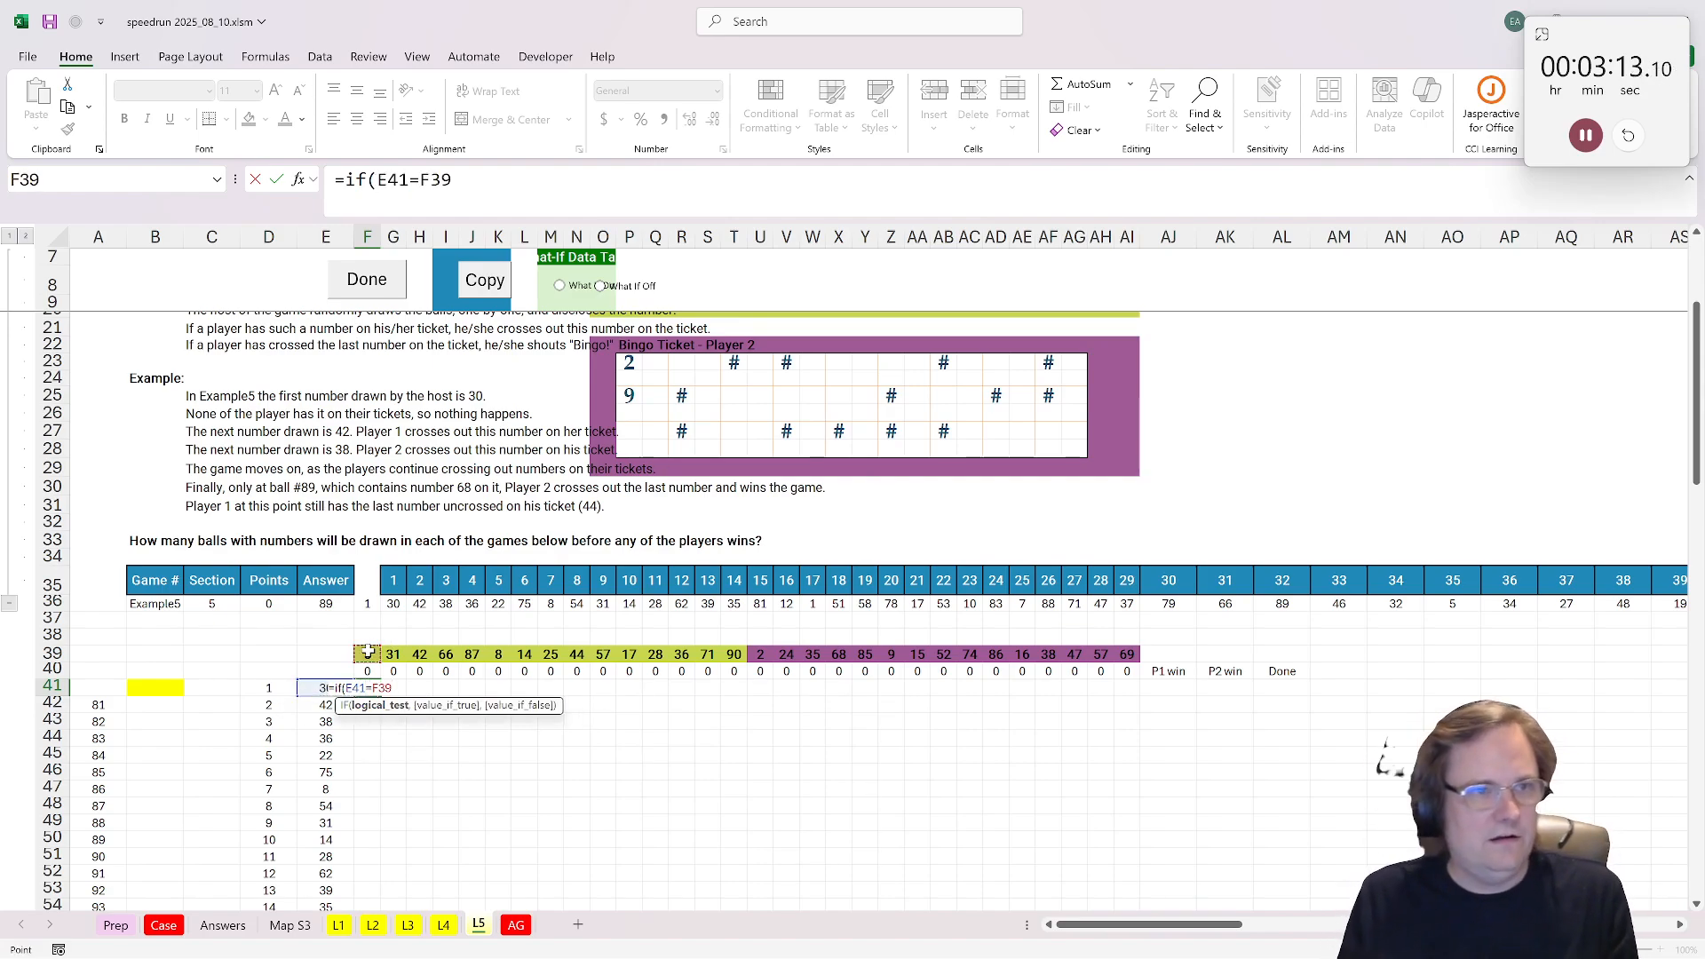
type(",1,")
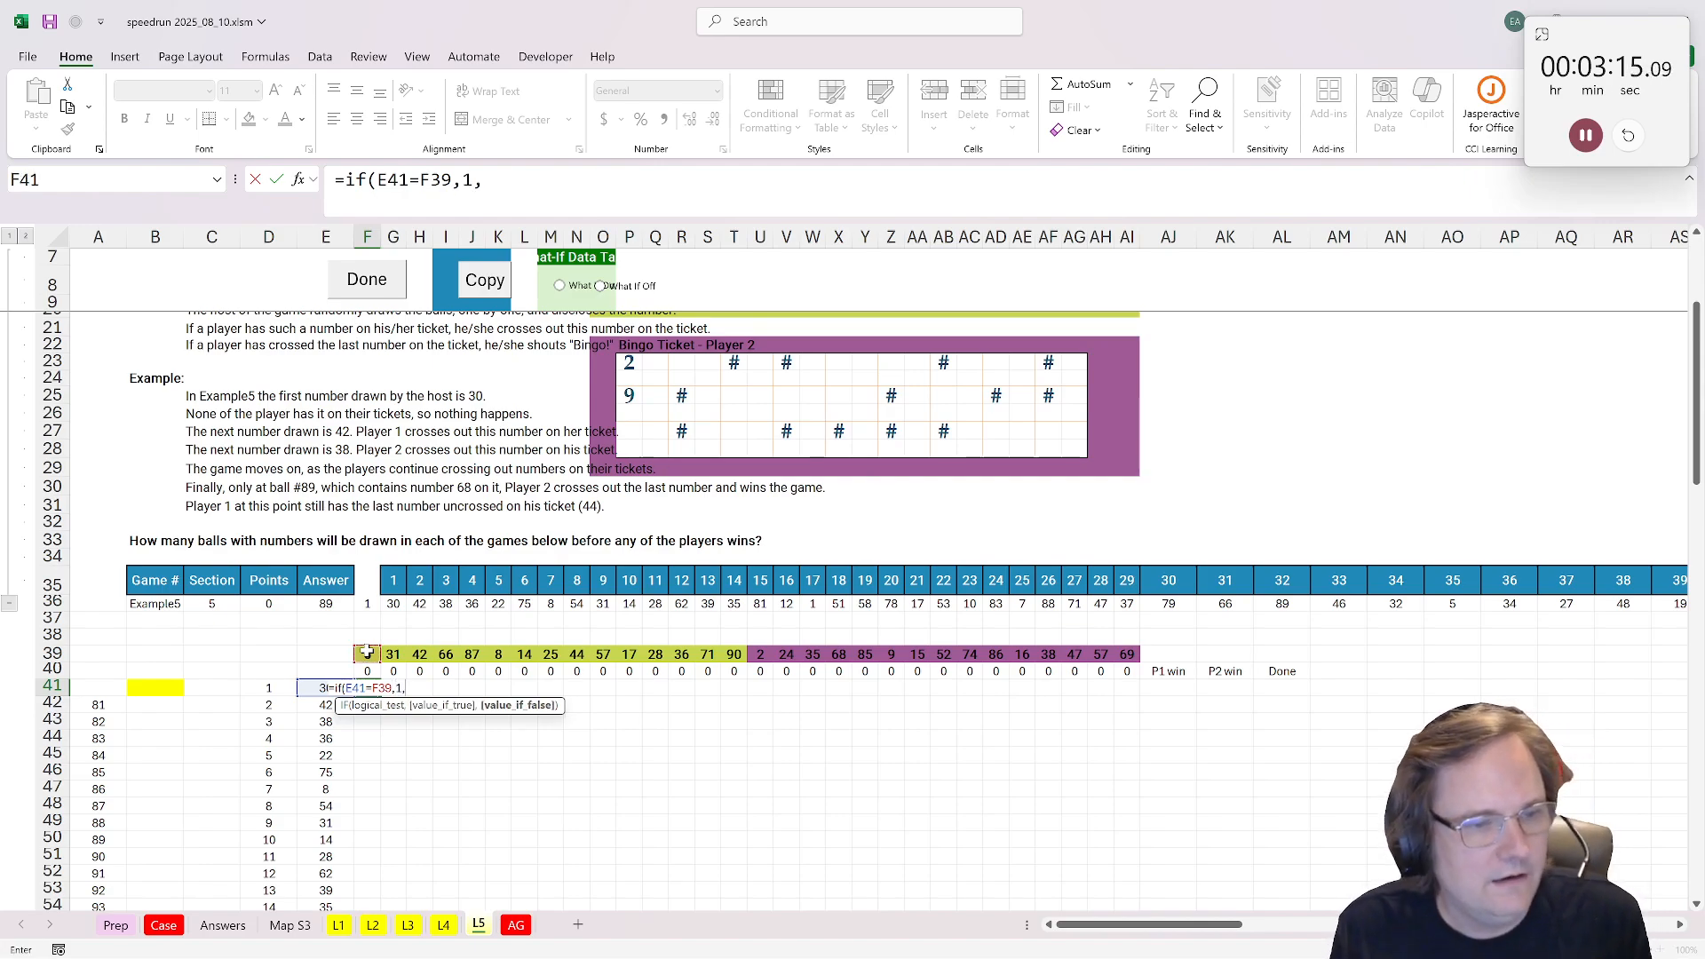
left_click(368, 672)
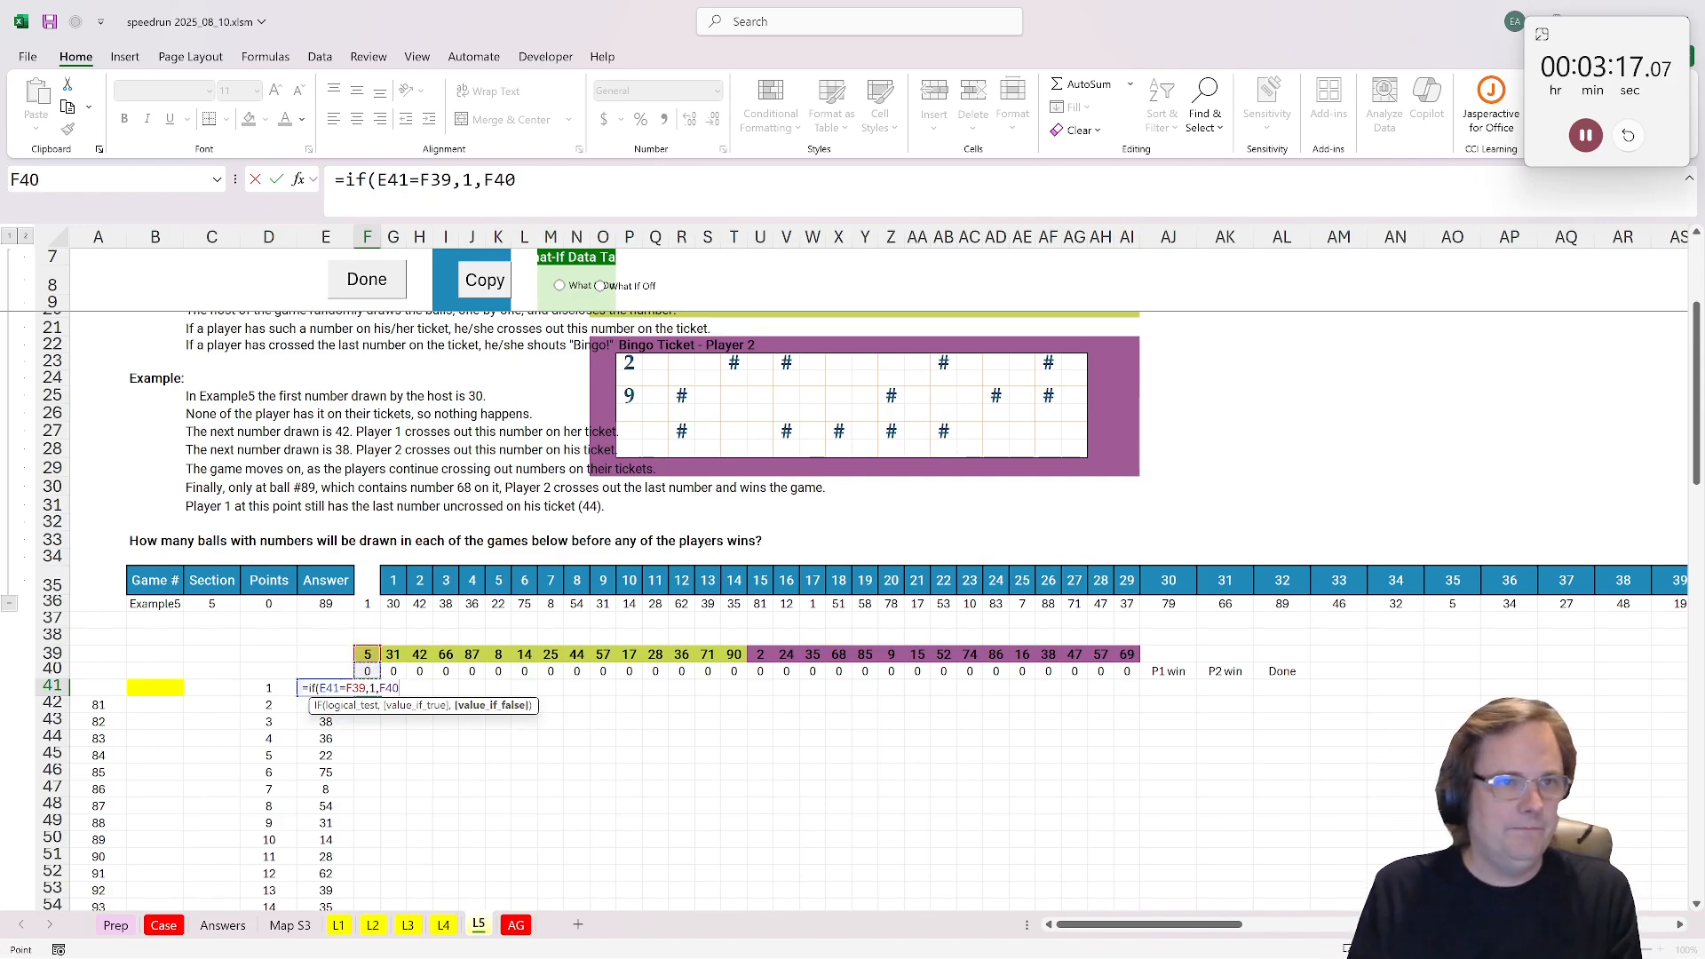
key("F2")
type(")")
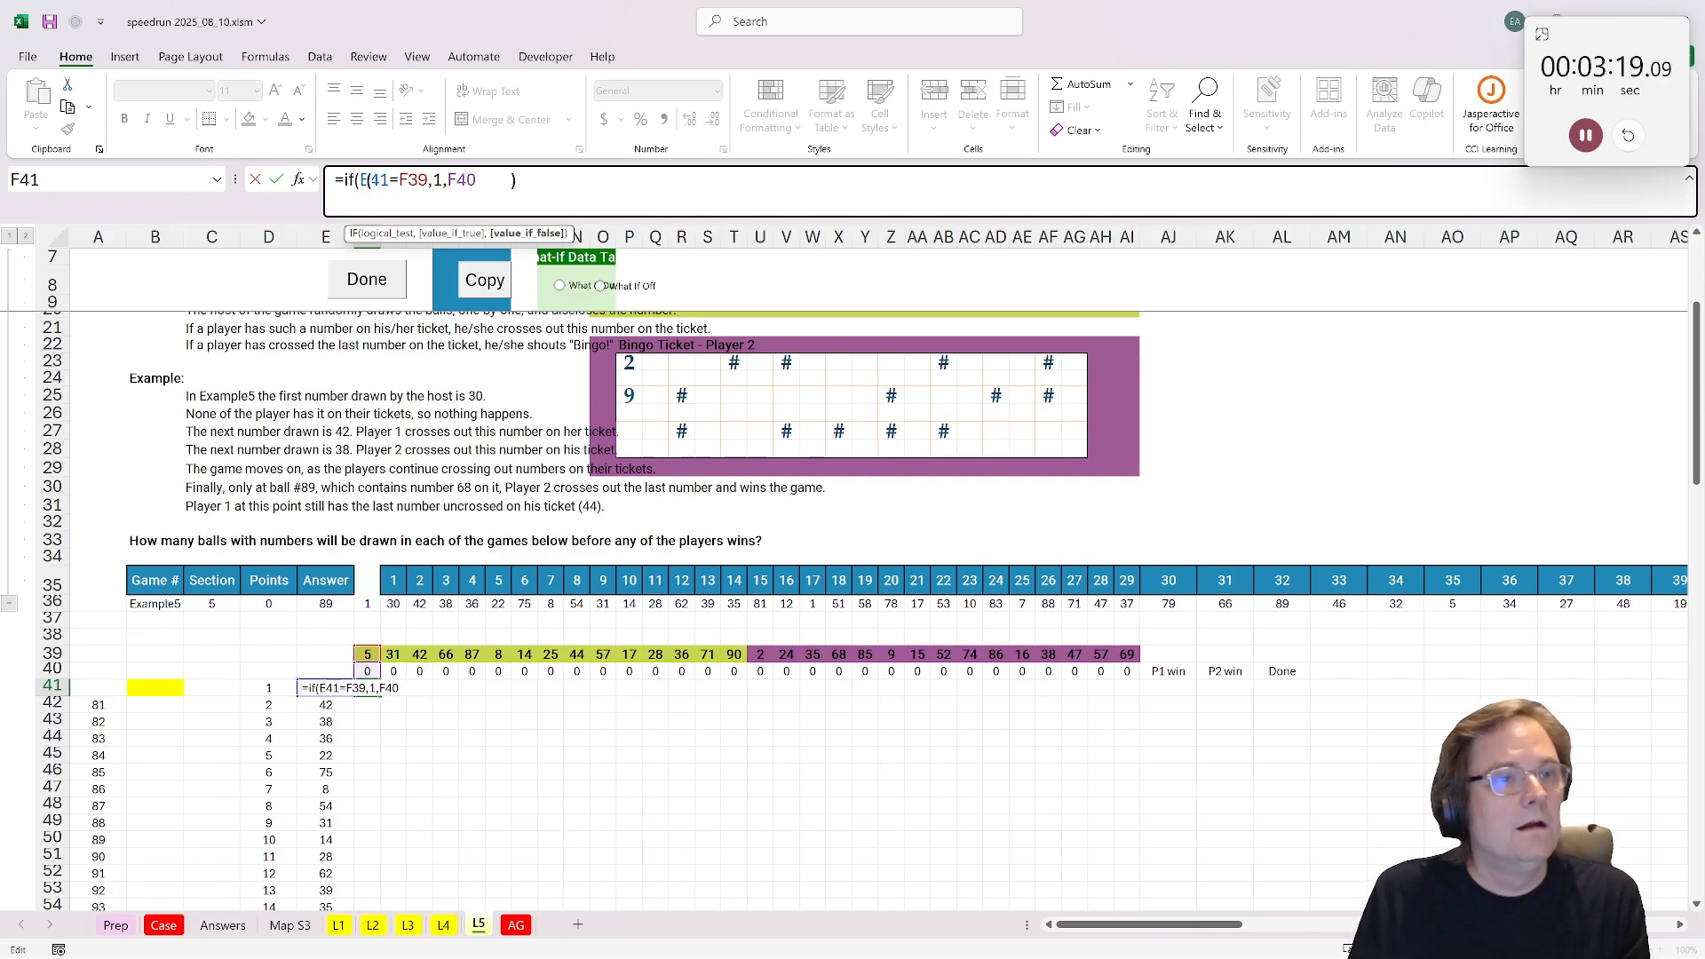
Step: Lock the references in F41's formula so it reads =IF($E41=F$39,1,F40)
left_click(415, 181)
type("$")
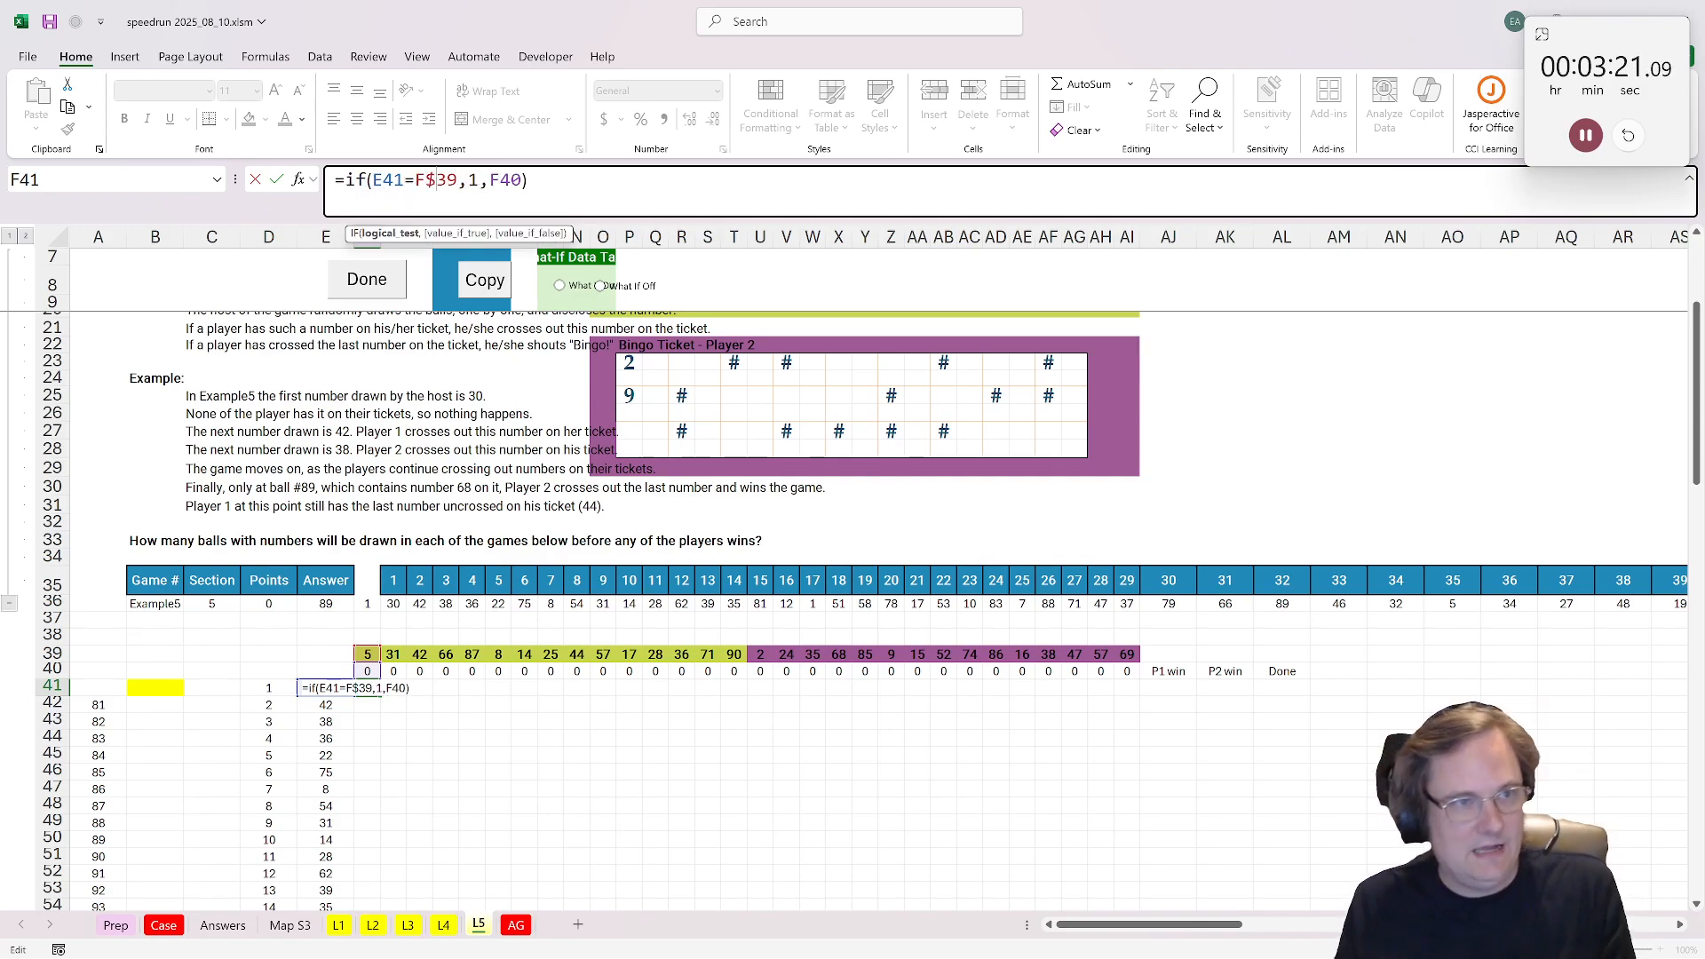
left_click(373, 180)
type("$")
key("ctrl+Return")
Step: Copy the F41 formula across the whole grid F41:AI130, covering all 90 draws for both tickets
key("ctrl+c")
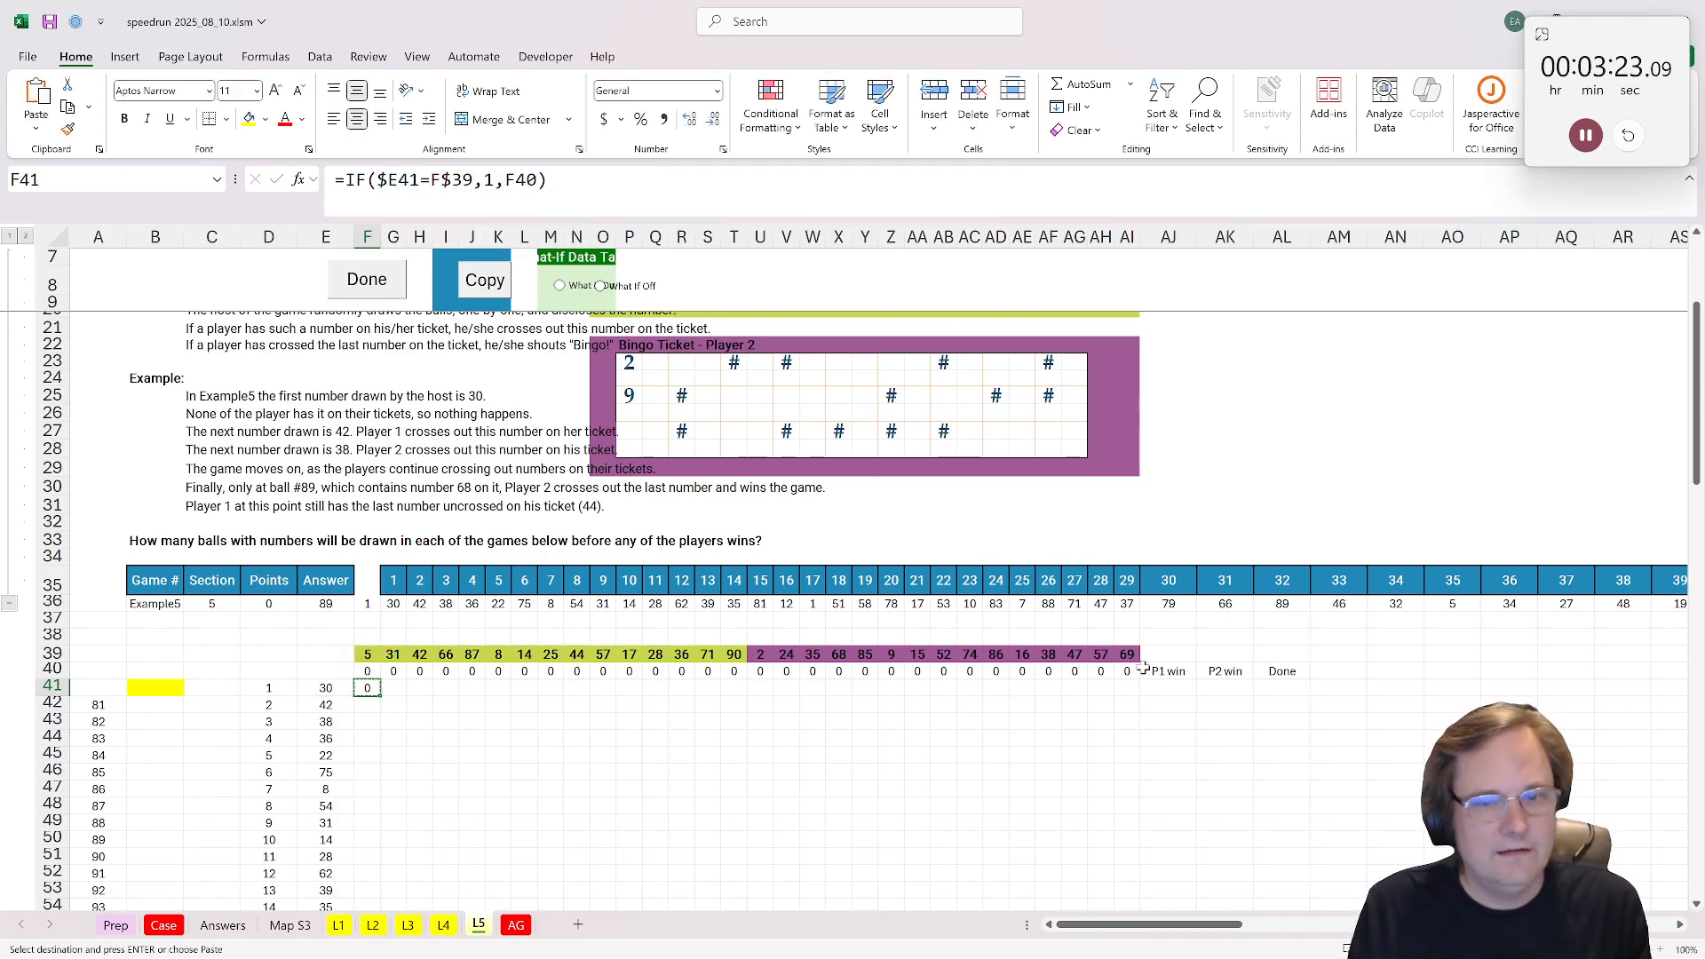
scroll(1128, 696, "down", 20)
scroll(1128, 695, "down", 2)
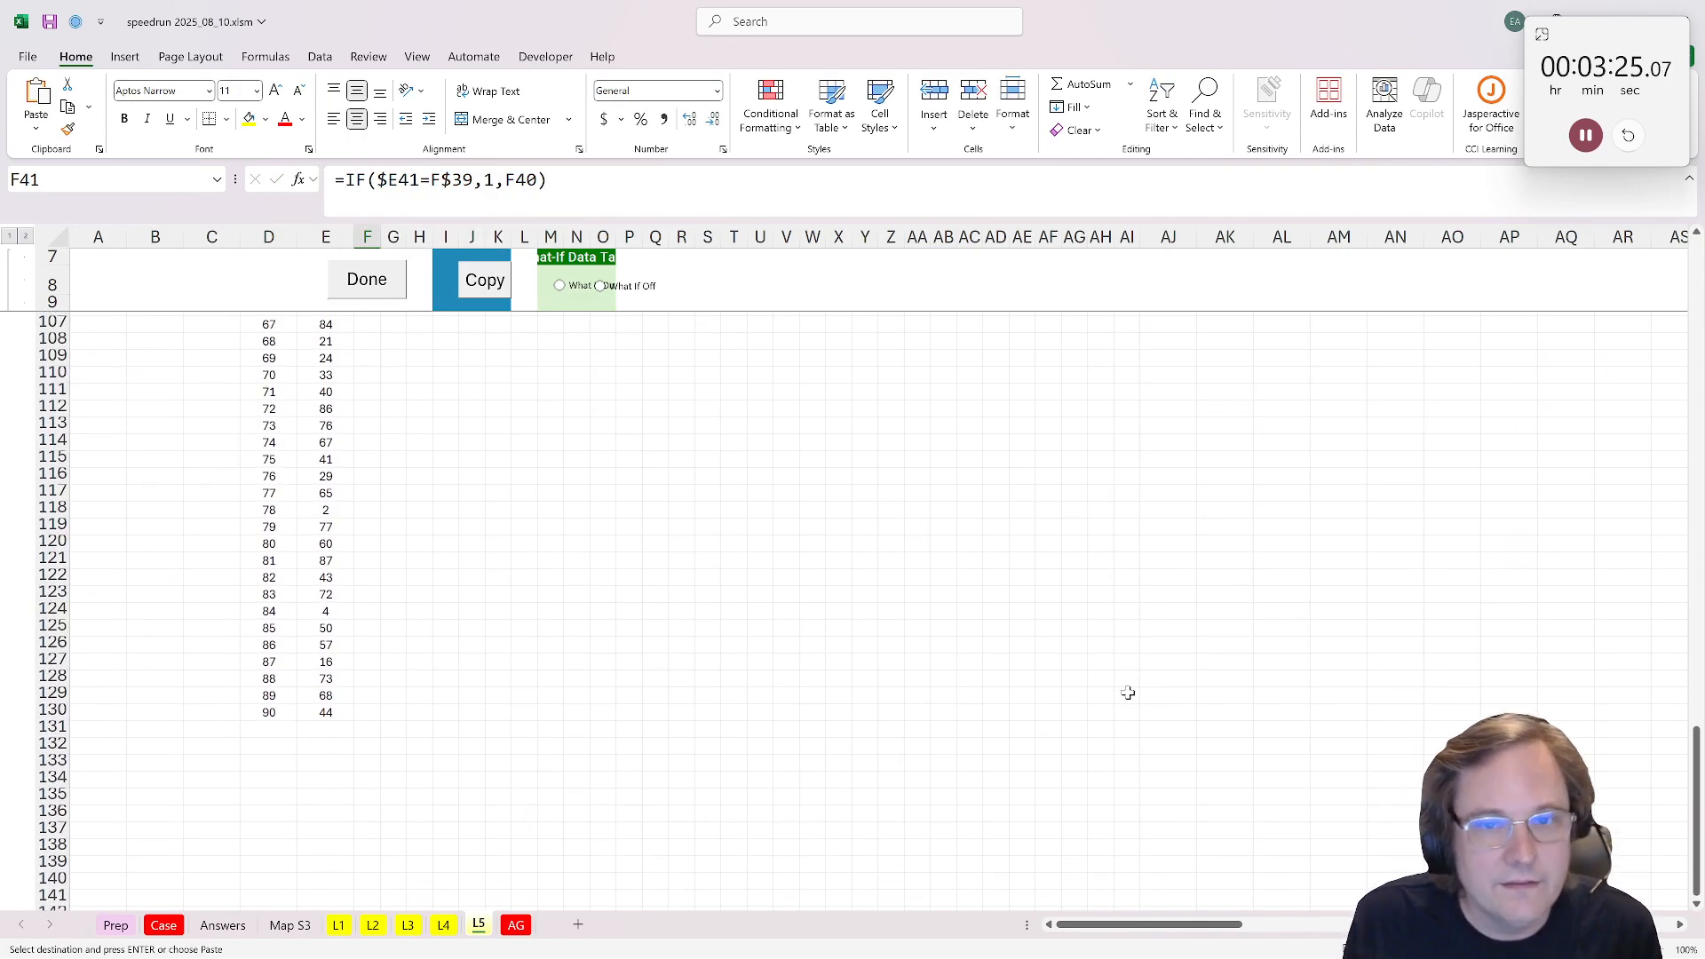
left_click_drag(1135, 690, 1139, 723)
key("ctrl+v")
scroll(1168, 675, "up", 4)
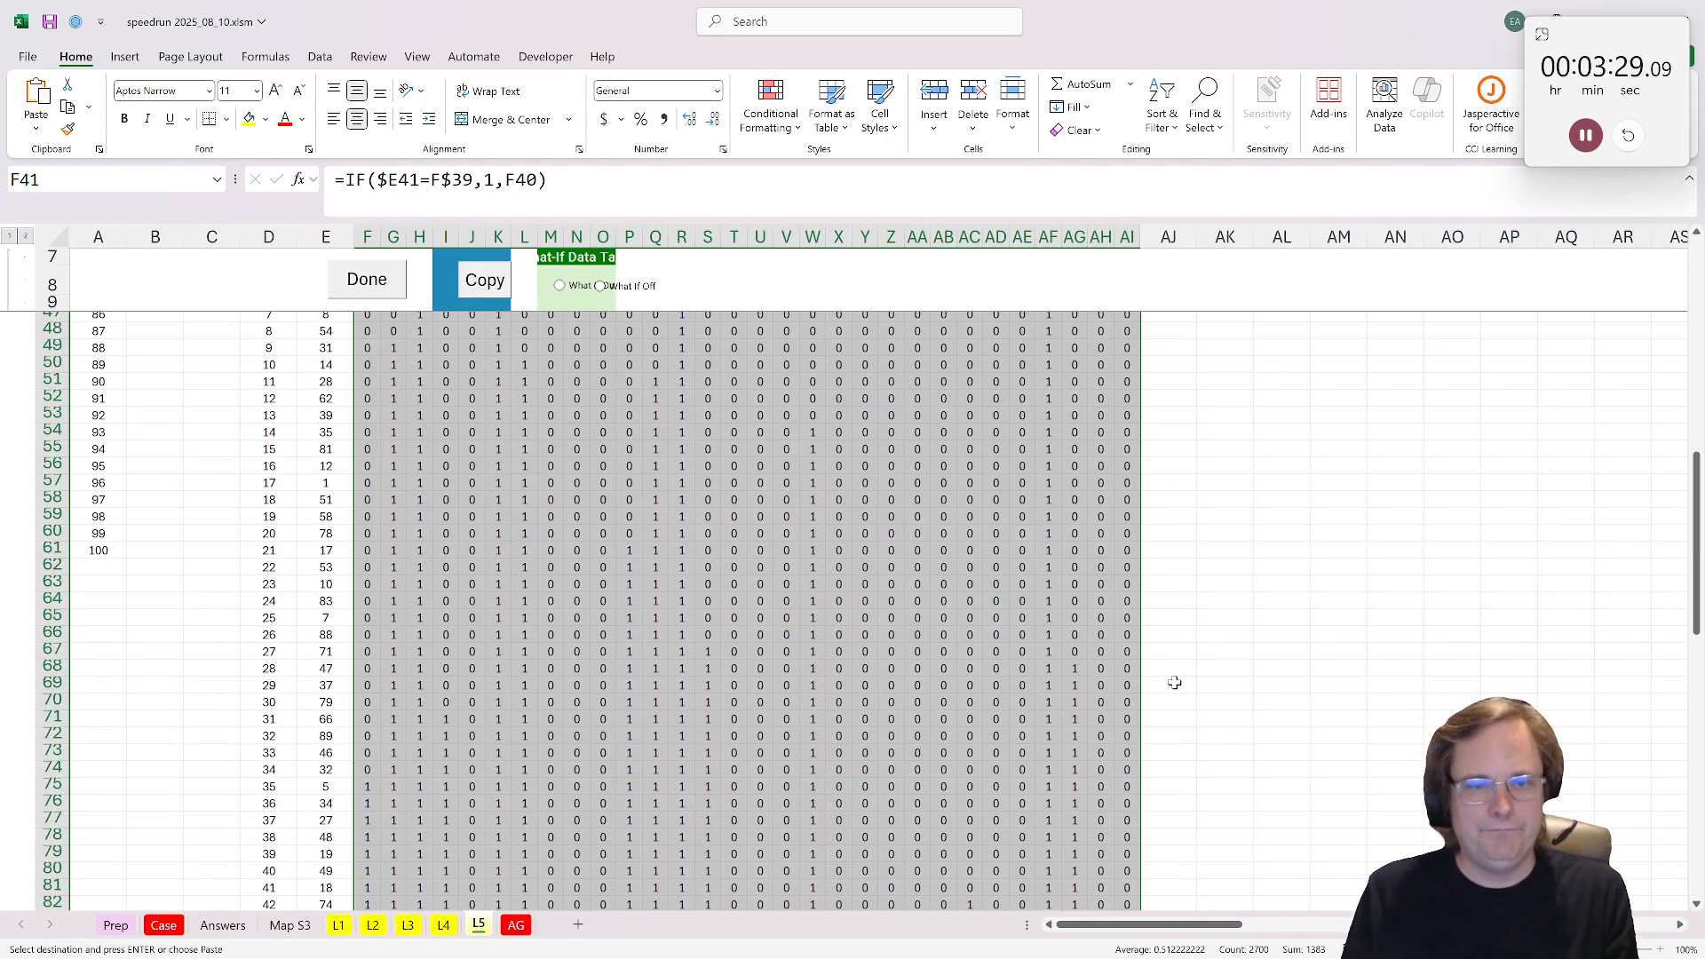
Step: Enter =MIN(F41:T41) in AJ41 to flag when player 1's ticket is fully crossed out
scroll(1172, 685, "up", 20)
left_click(1167, 587)
type("=")
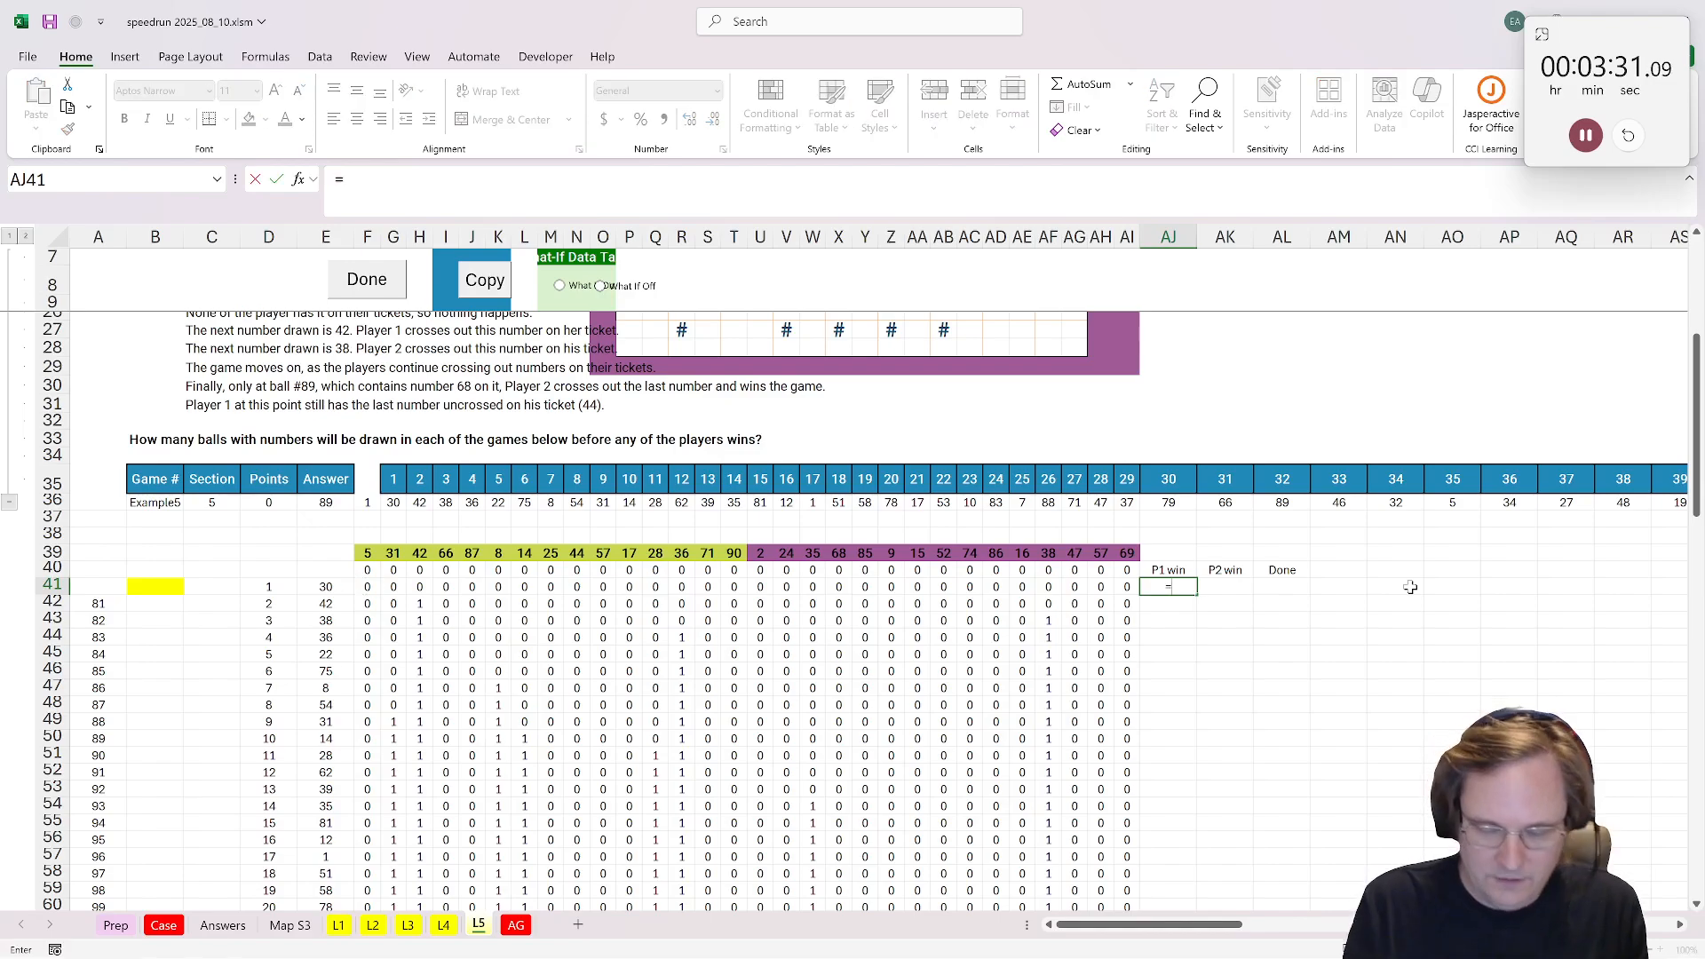
type("min(")
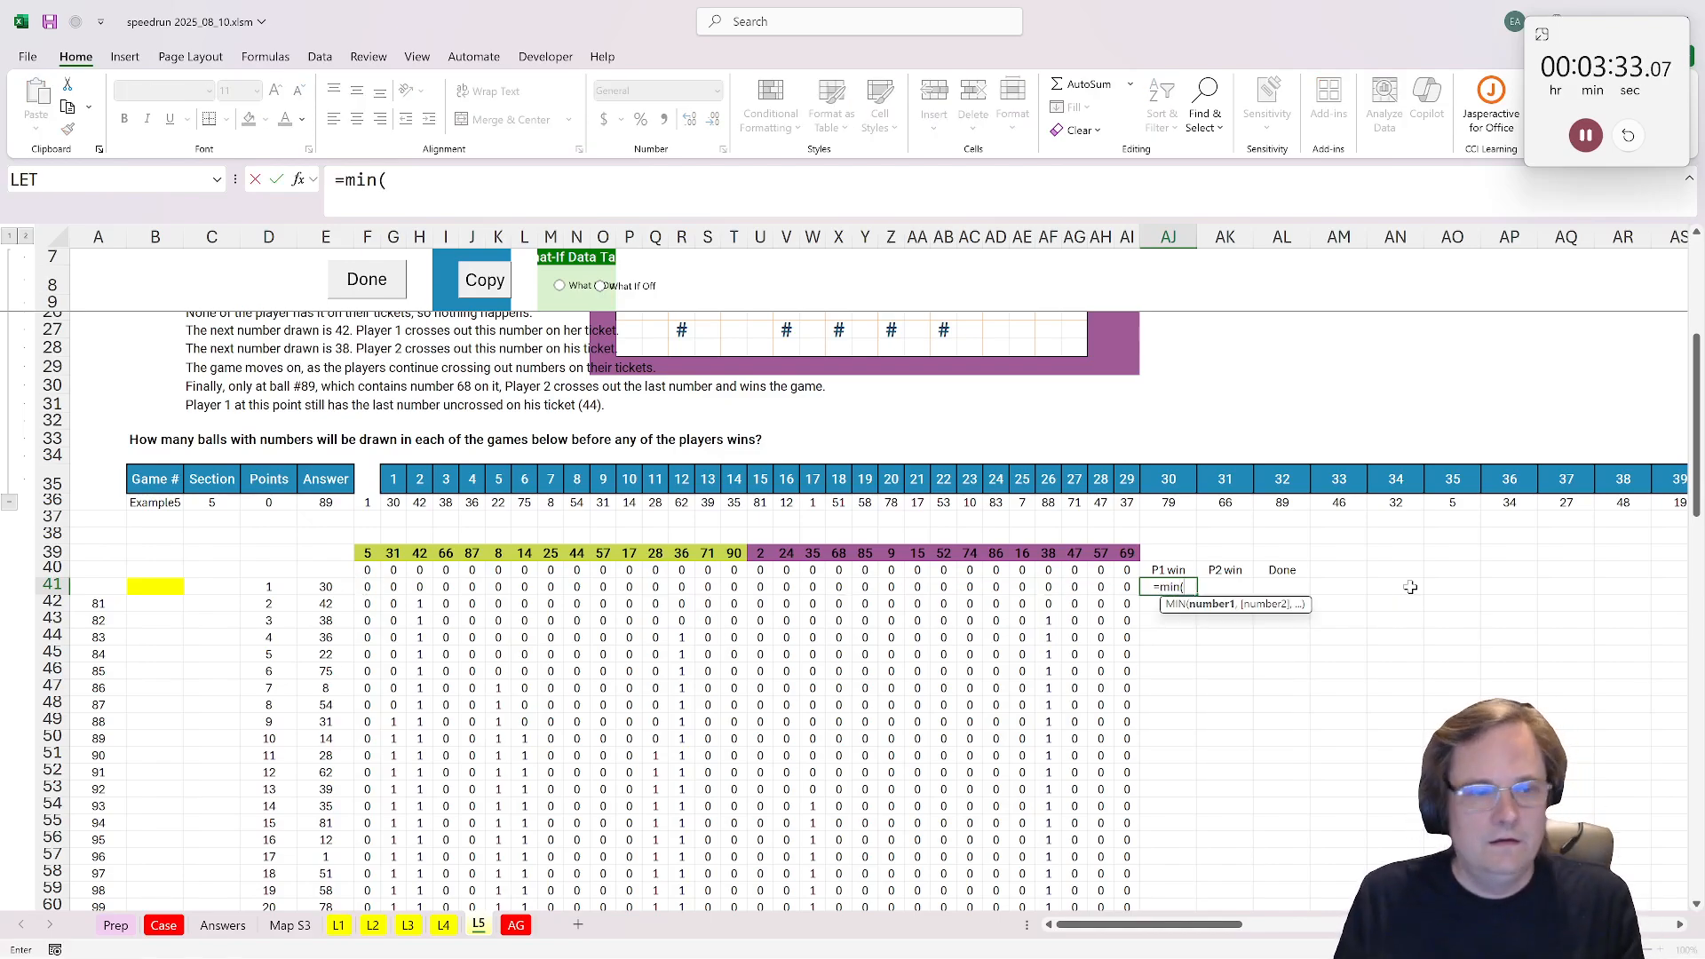
left_click_drag(373, 587, 730, 595)
key("Return")
key("Up")
Step: Copy the AJ41 formula to AK41 and change its range to player 2's ticket columns in row 41
key("ctrl+c")
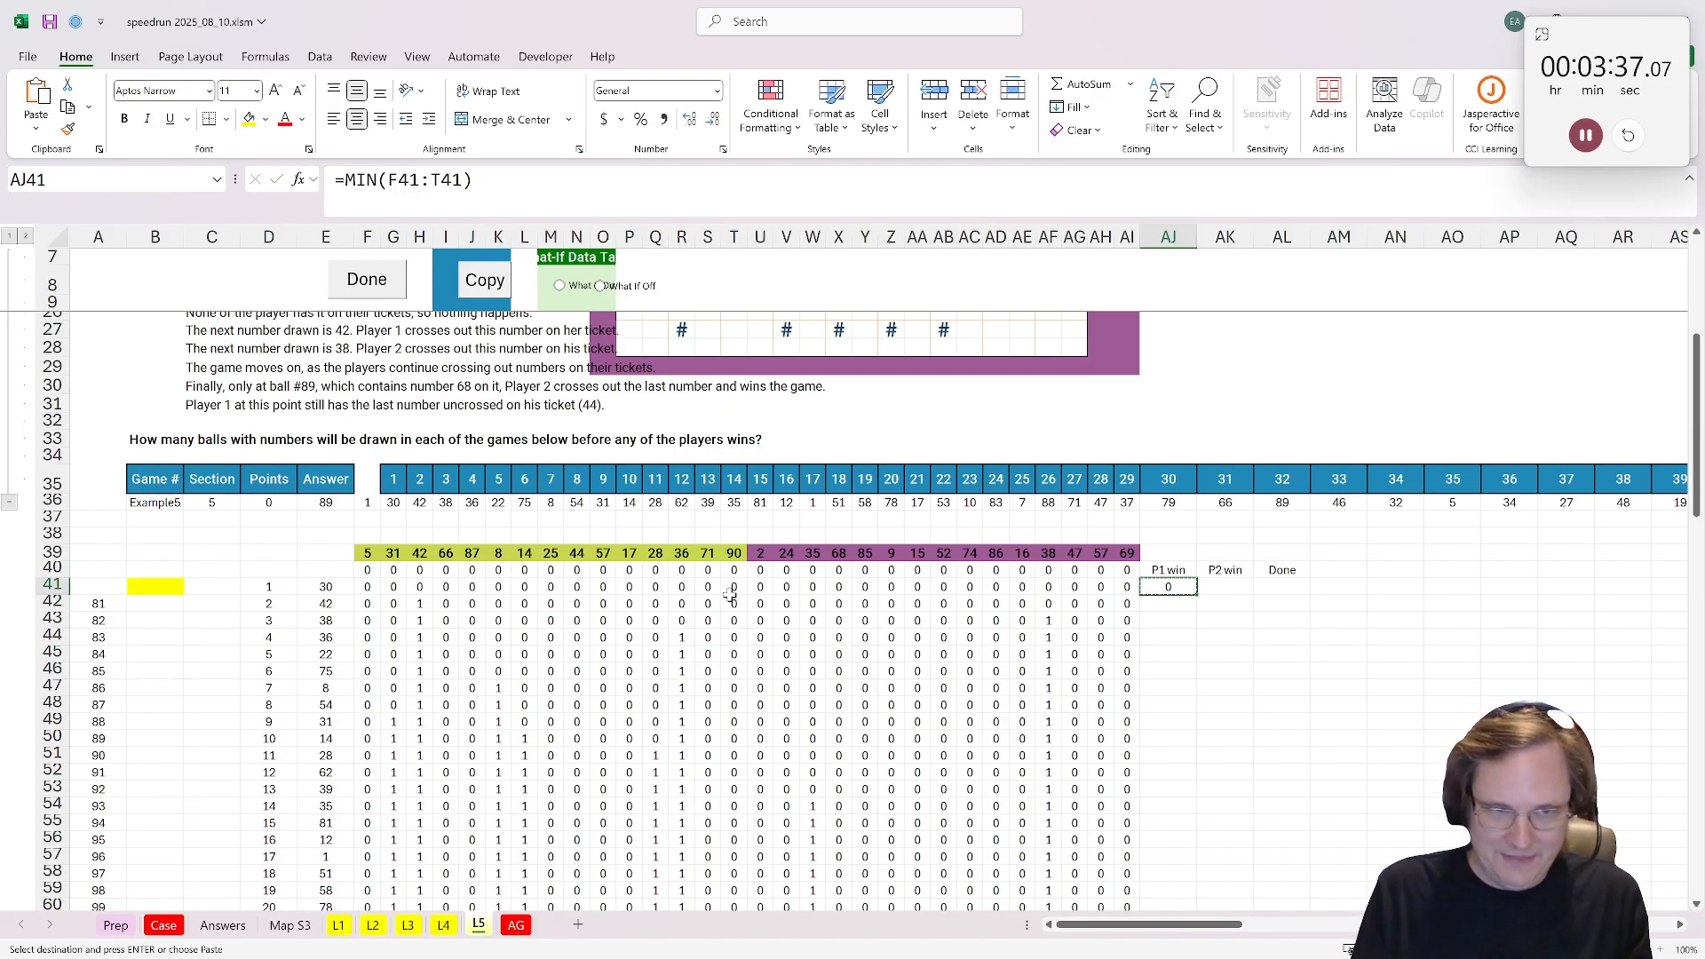
key("Right")
key("ctrl+v")
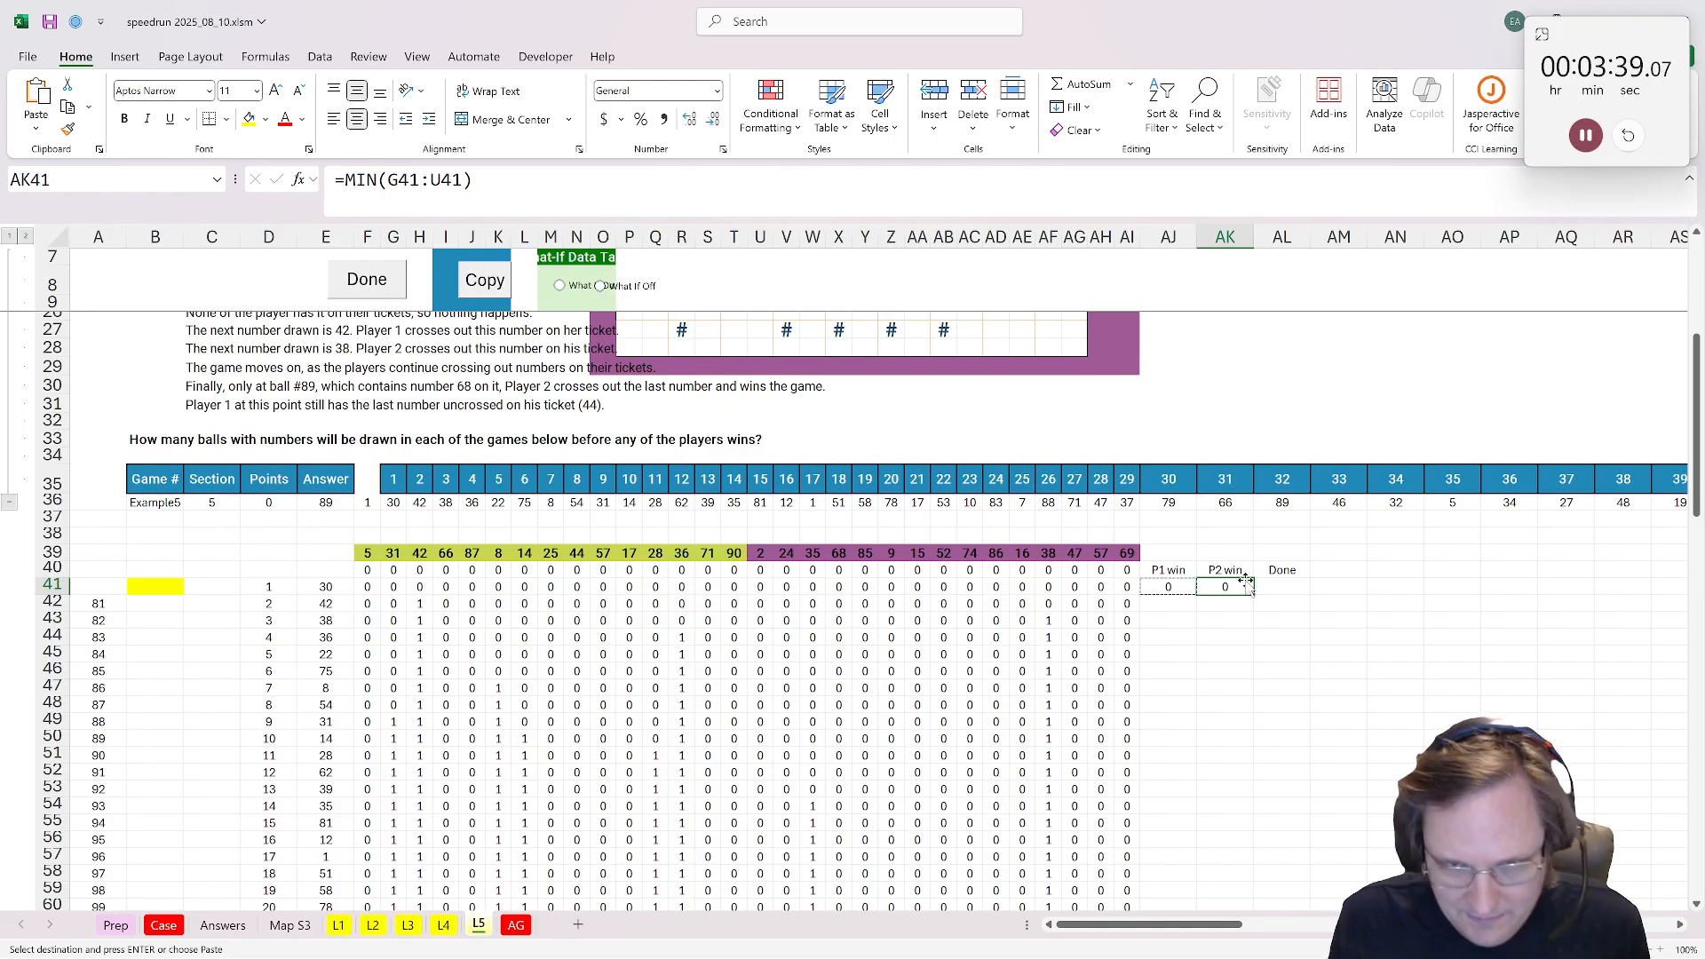
double_click(1242, 586)
left_click_drag(577, 595, 945, 597)
key("Return")
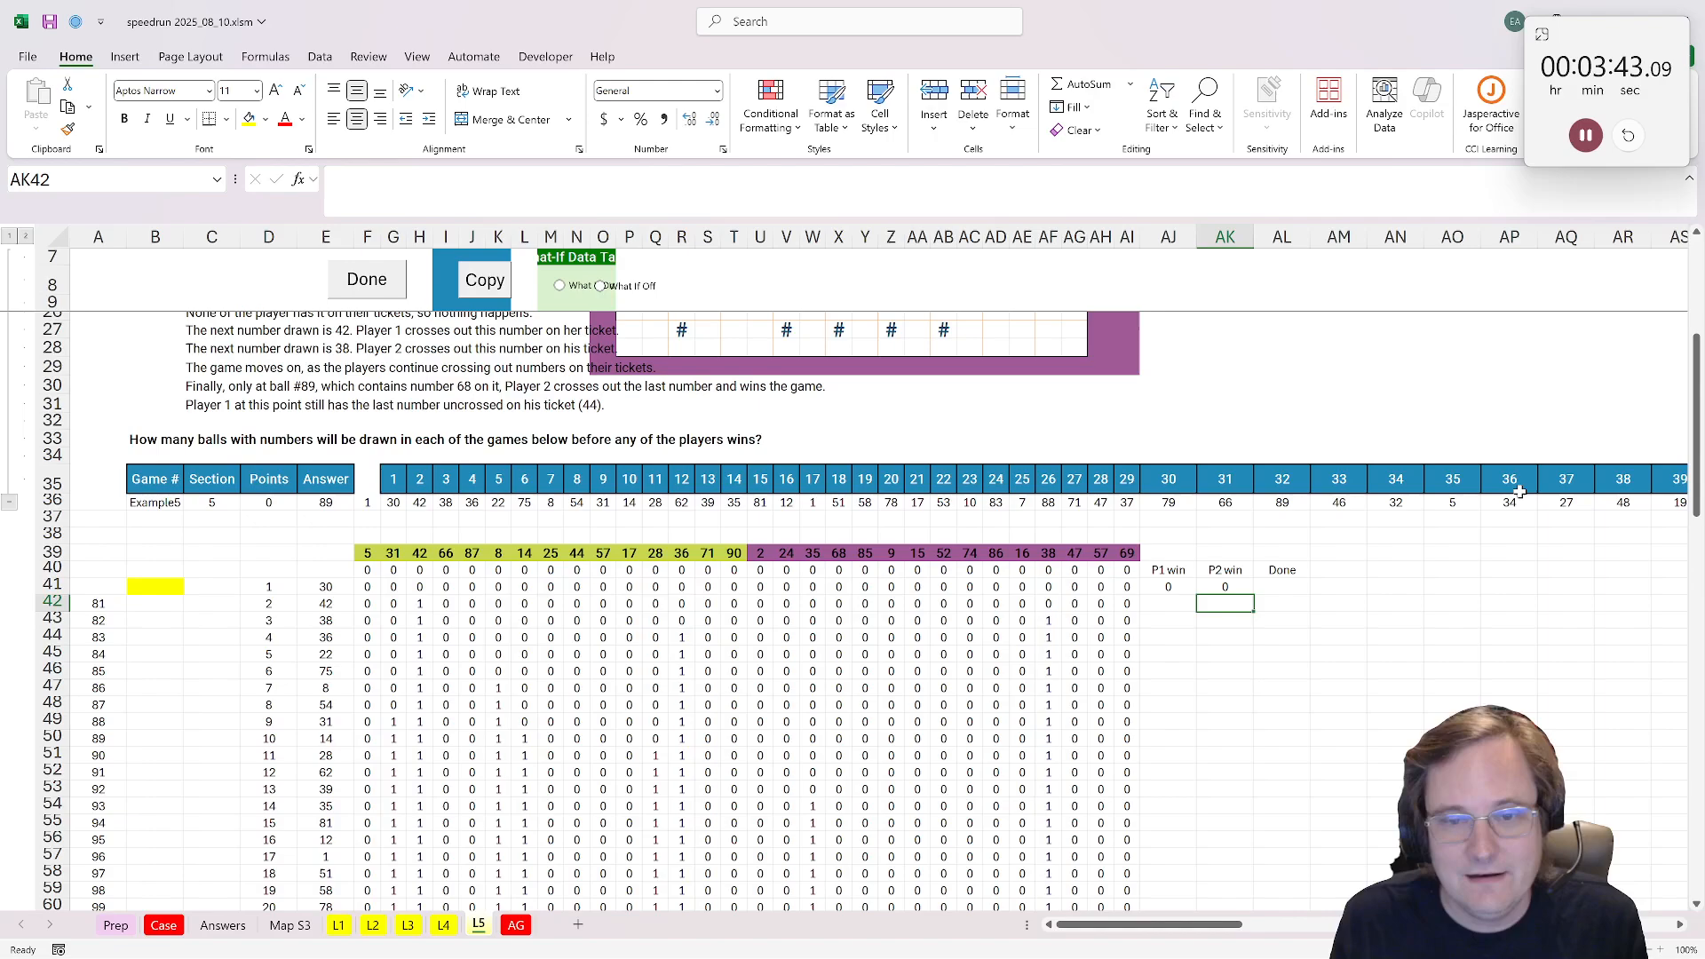
Step: Enter a MAX of the two players' win flags in AL41, and fill AJ41:AL41 down to row 130
left_click(1282, 571)
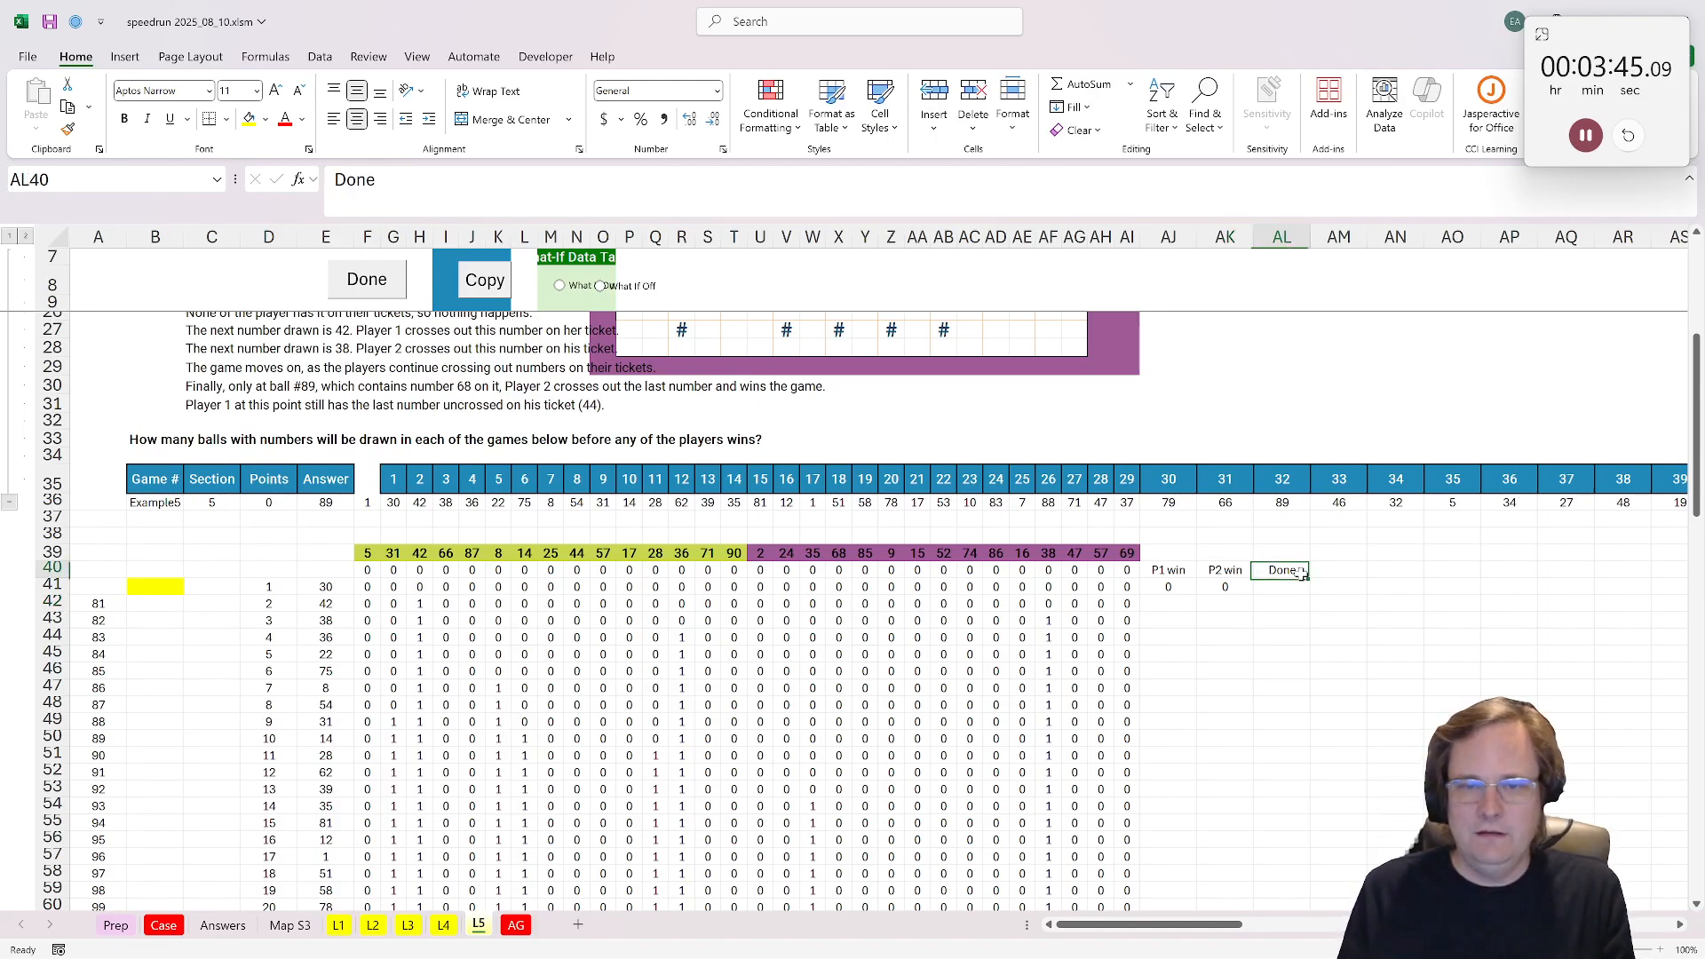
left_click(1282, 588)
type("=max(")
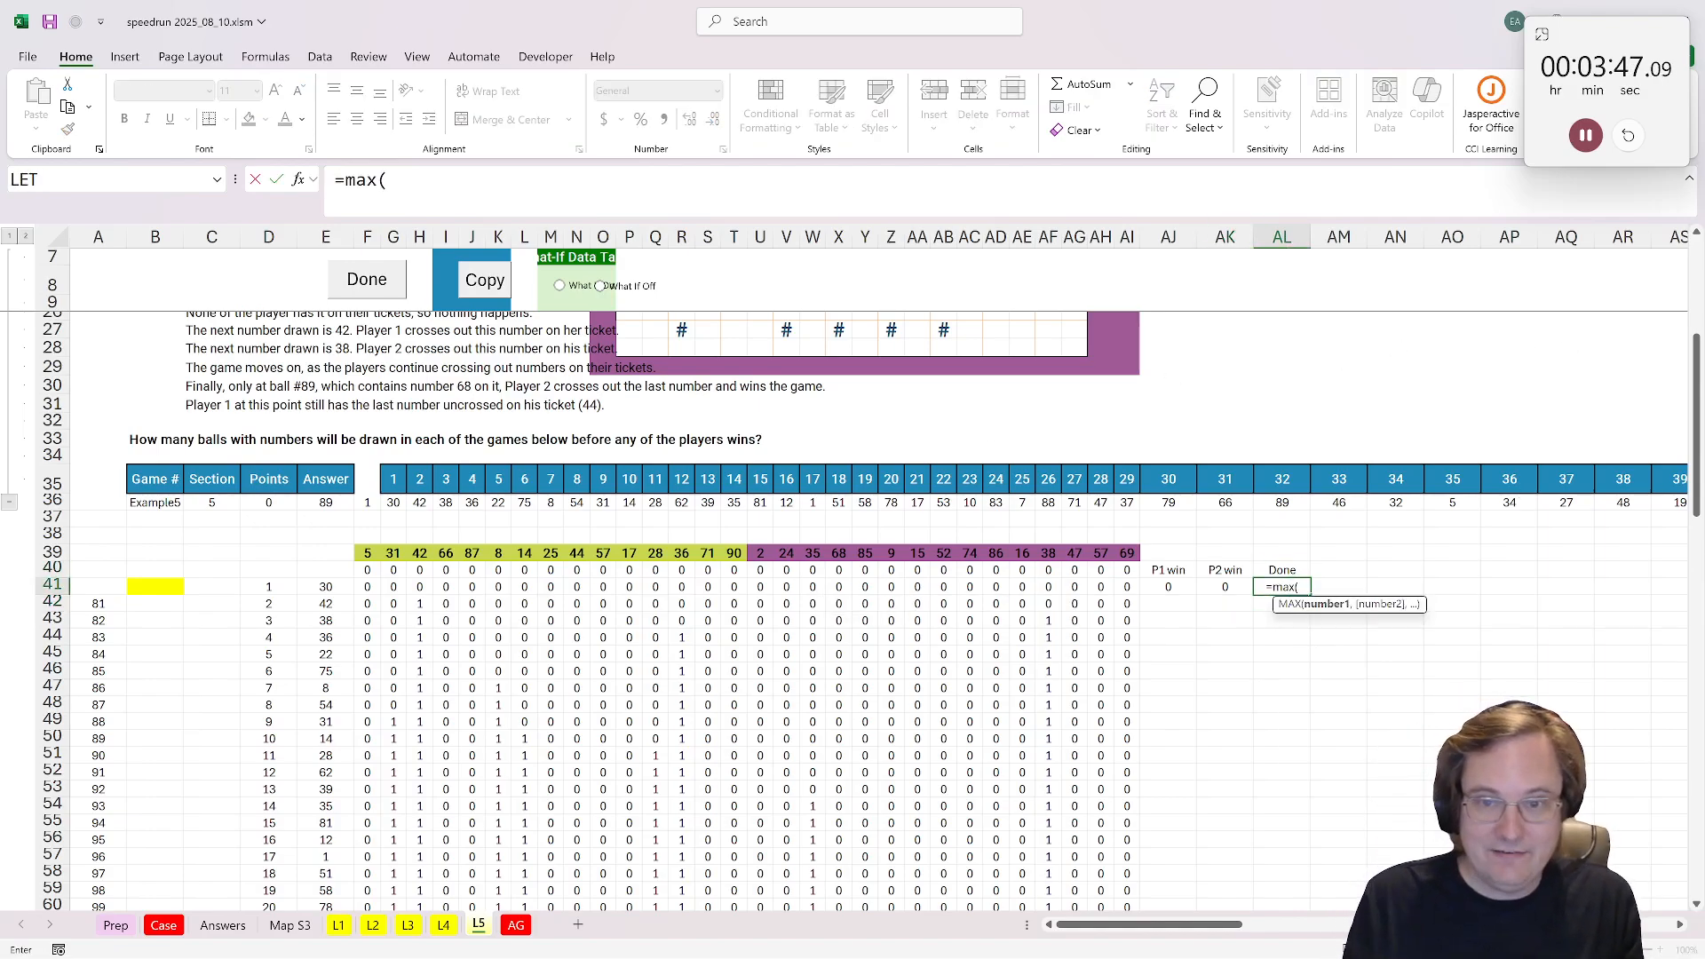
left_click_drag(1163, 587, 1282, 586)
key("Return")
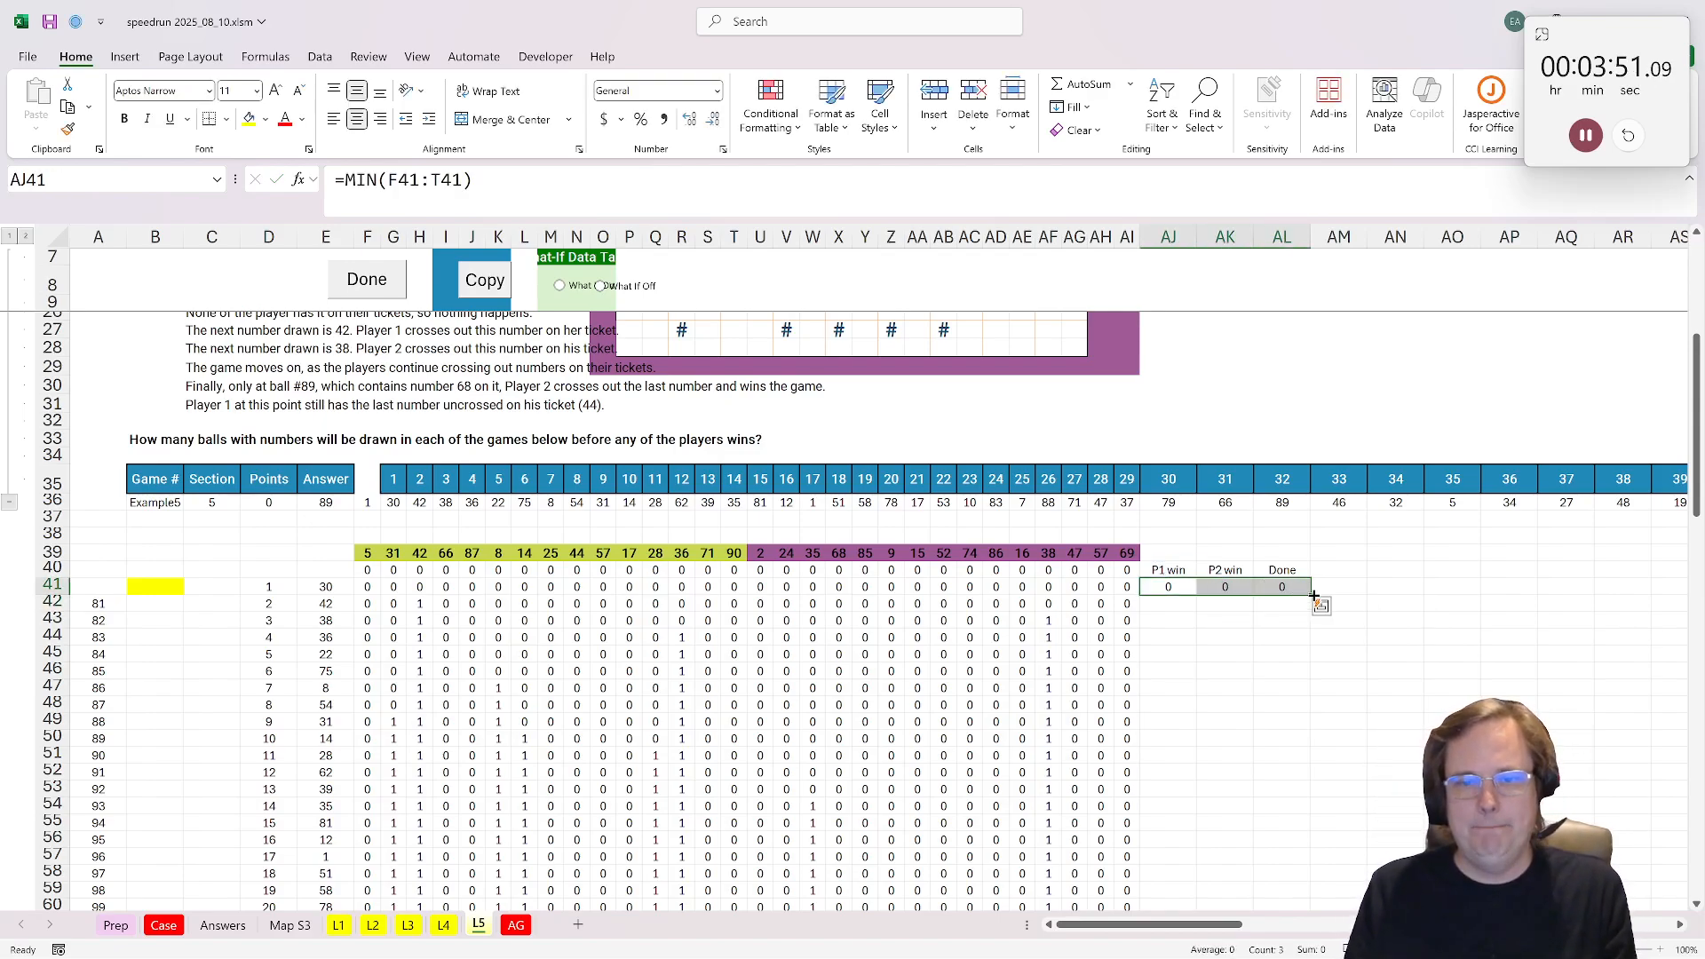
double_click(1312, 595)
Step: Enter =XLOOKUP(1,AL41:AL130,SEQUENCE(90)) in B41 to return the number of balls drawn before the first win
left_click(149, 587)
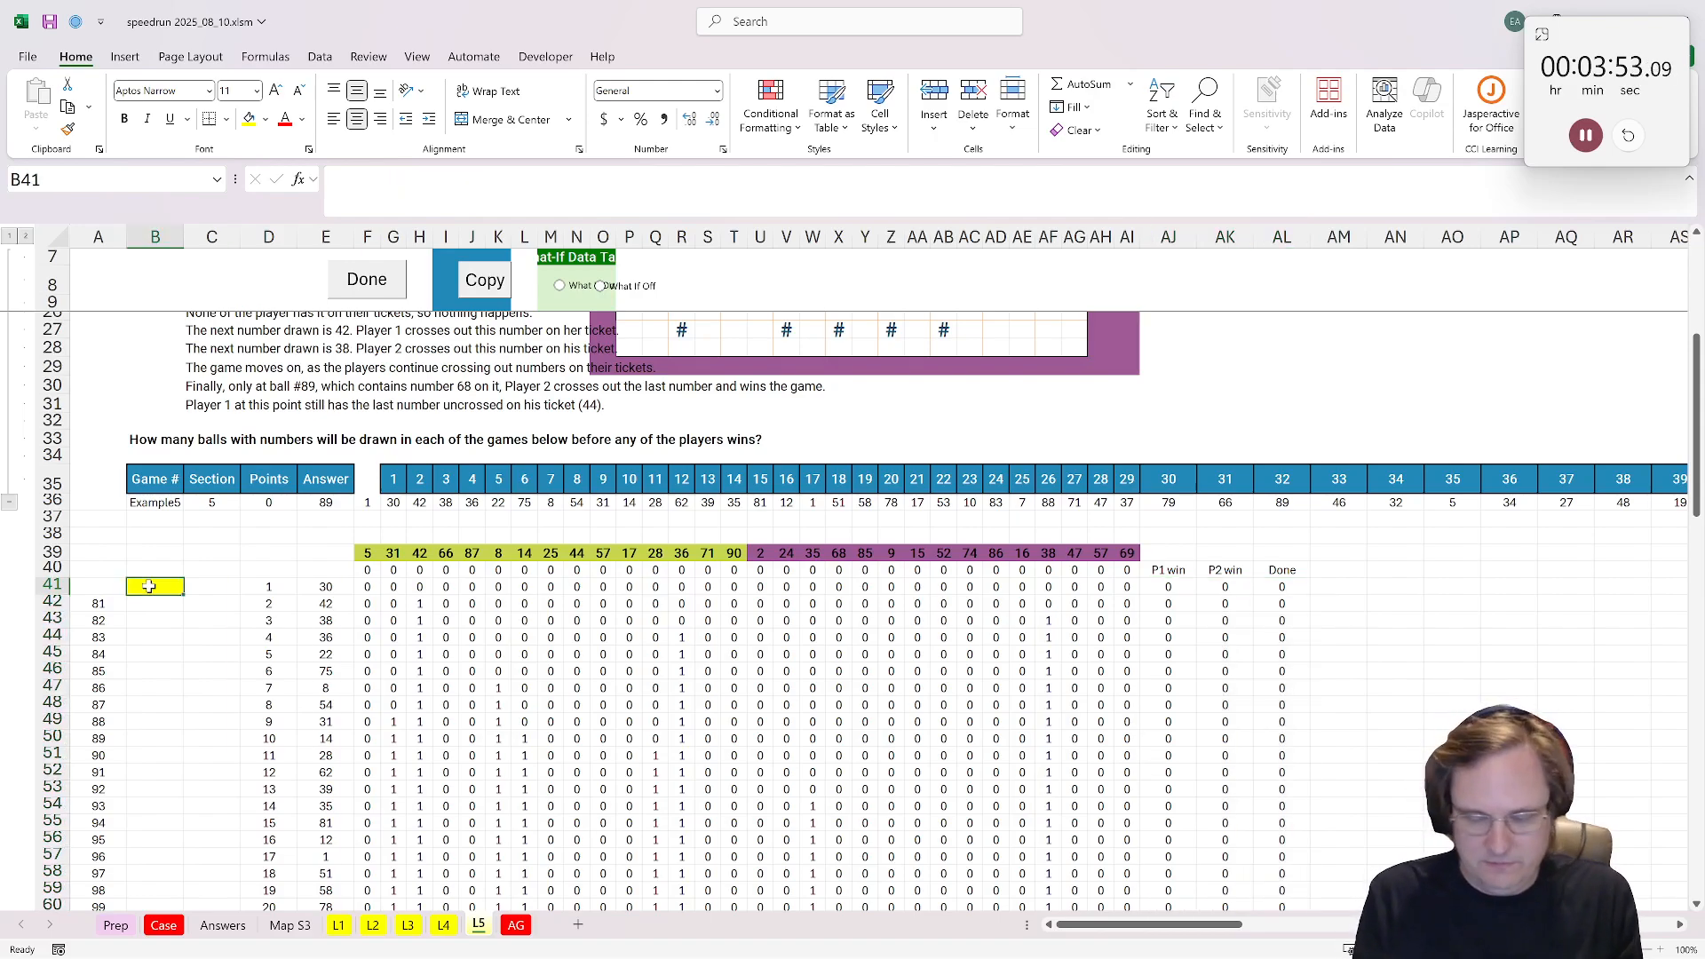
type("=xlookup(")
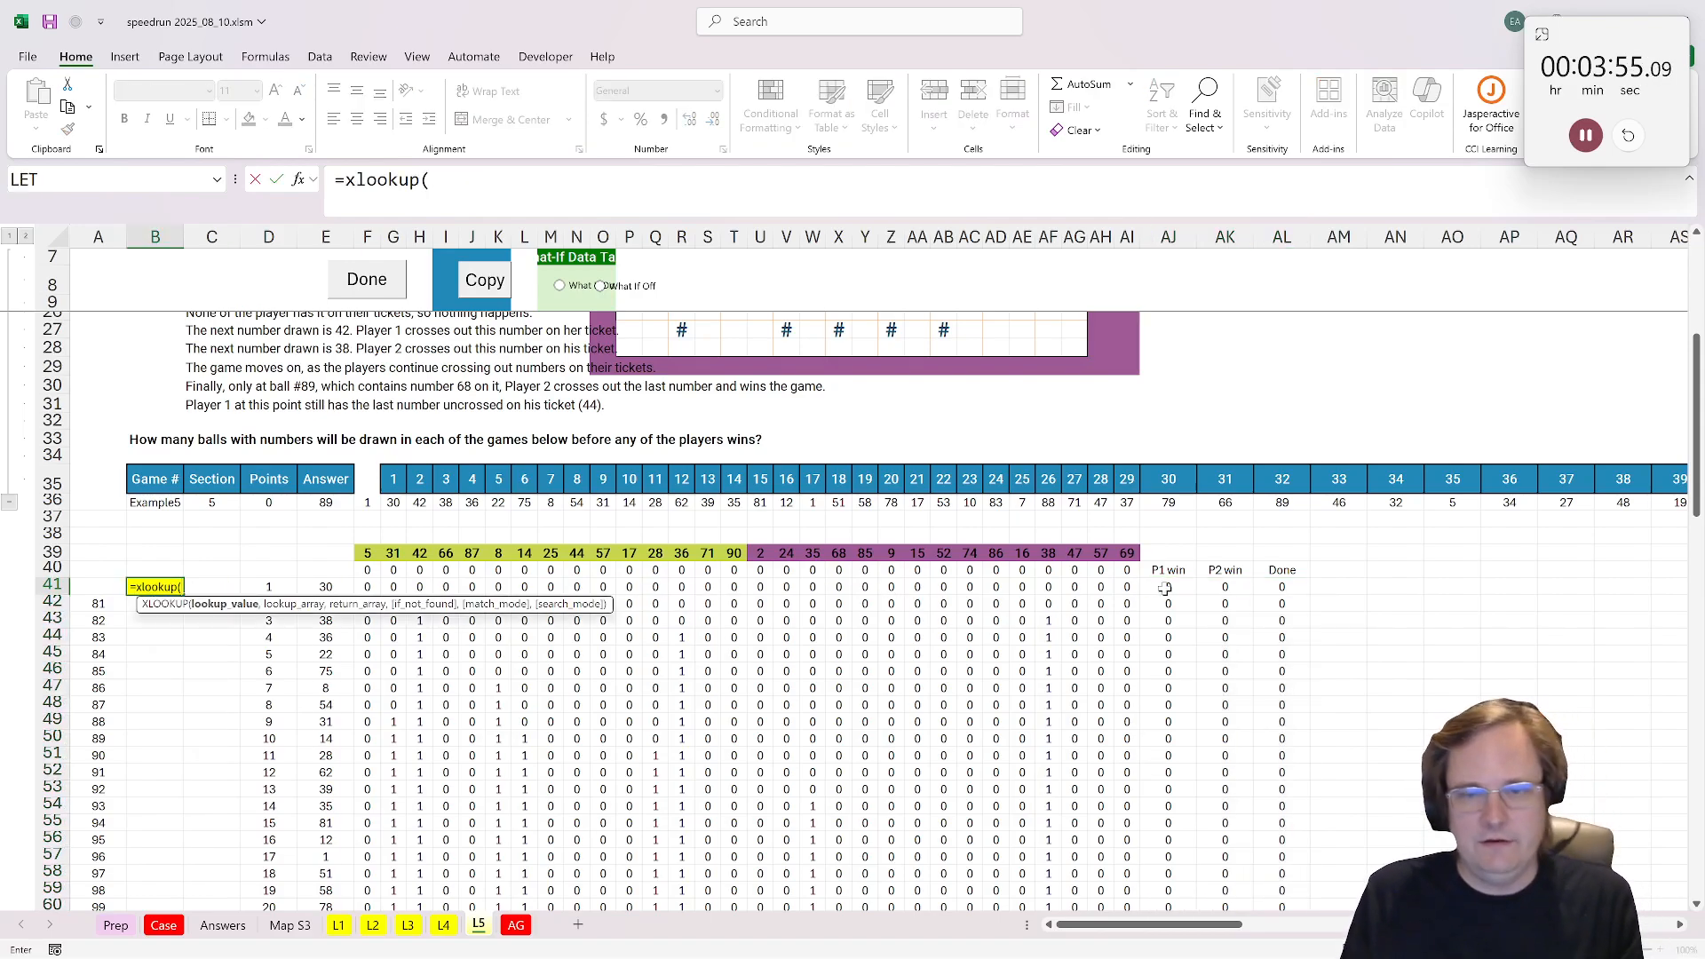
type("1,")
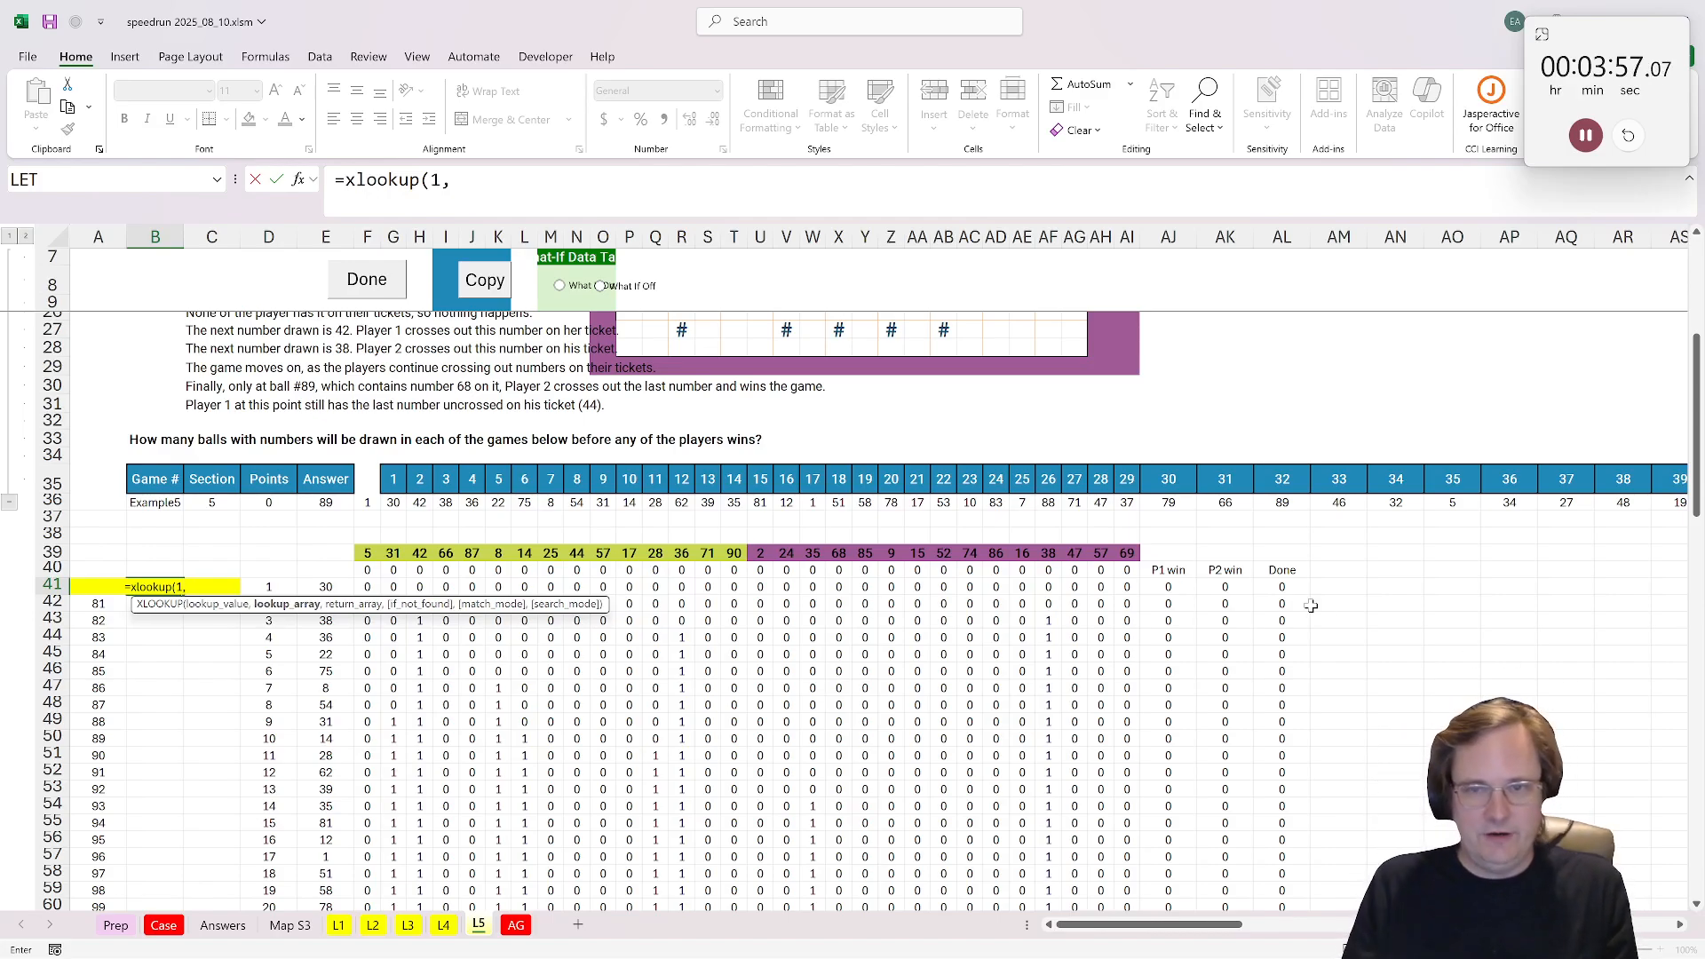
left_click(1284, 587)
key("ctrl+shift+Down")
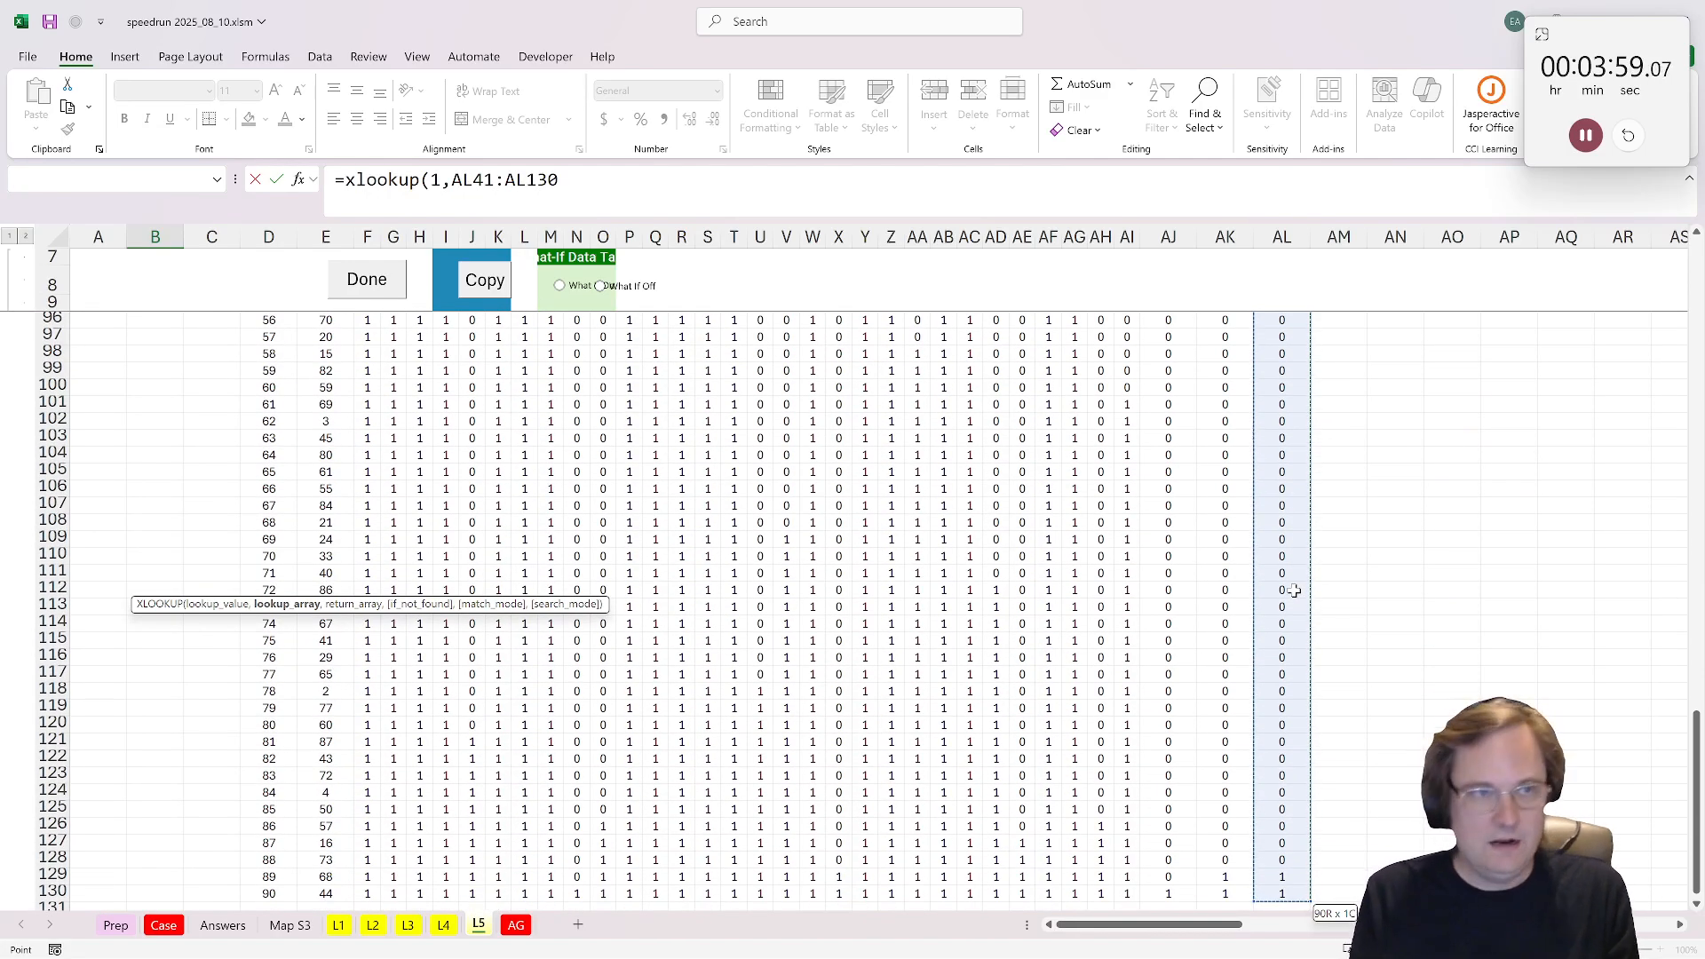
type(",seq")
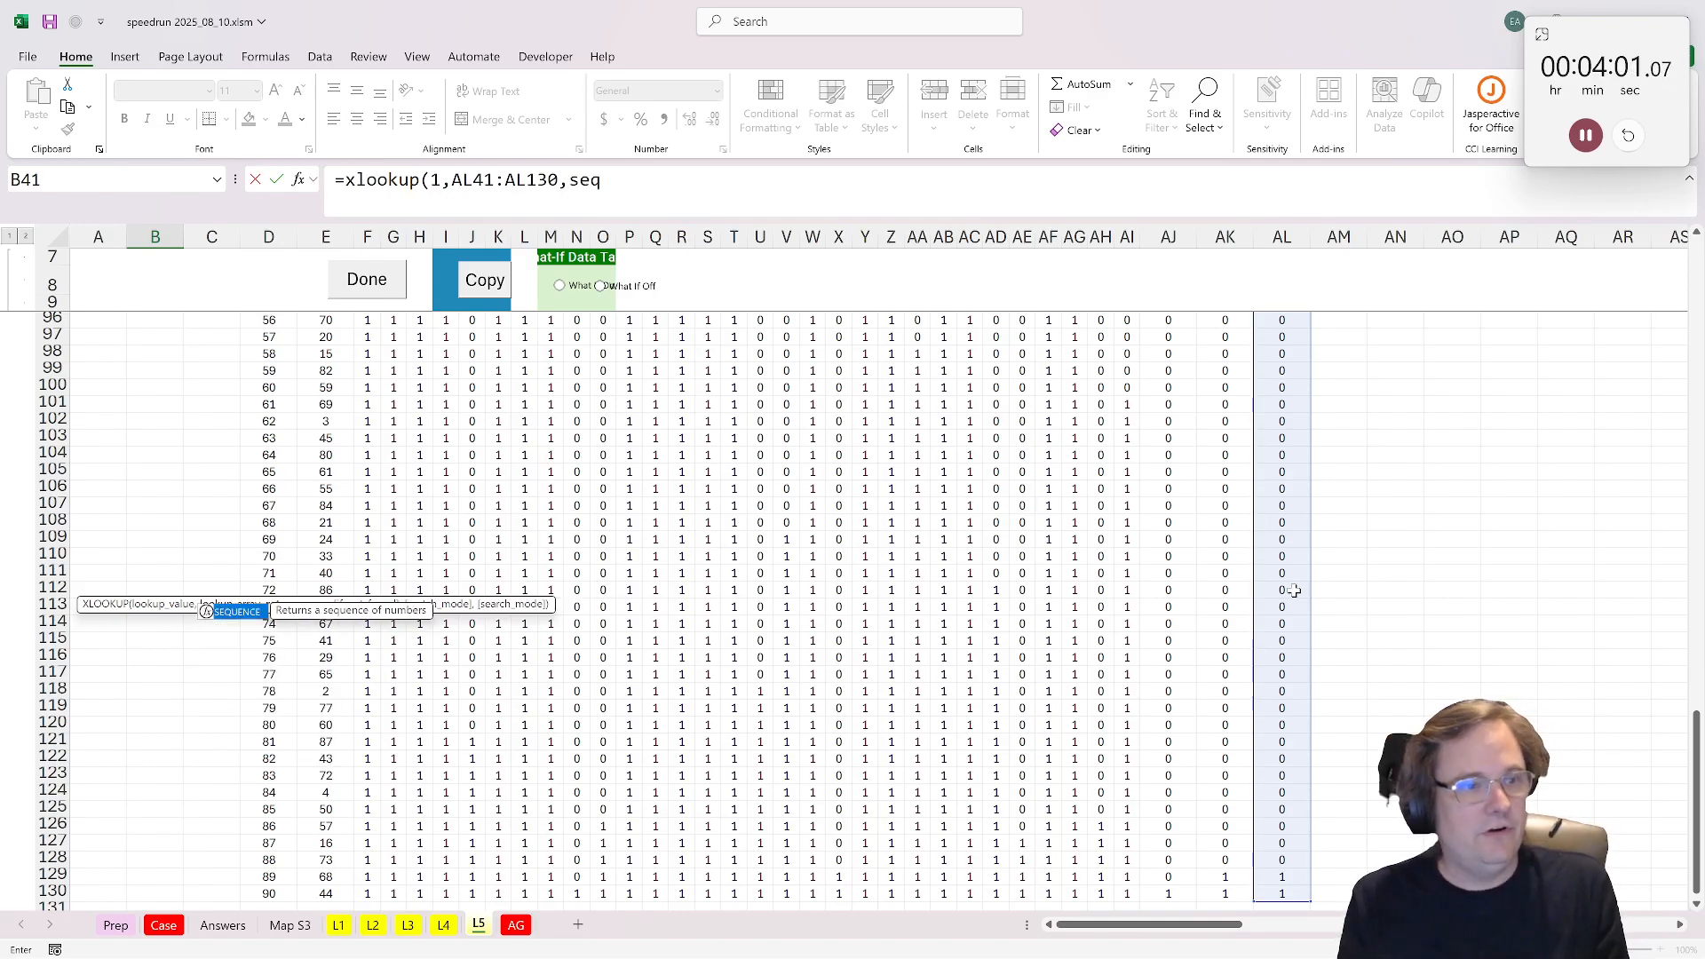
key("Tab")
type("90))")
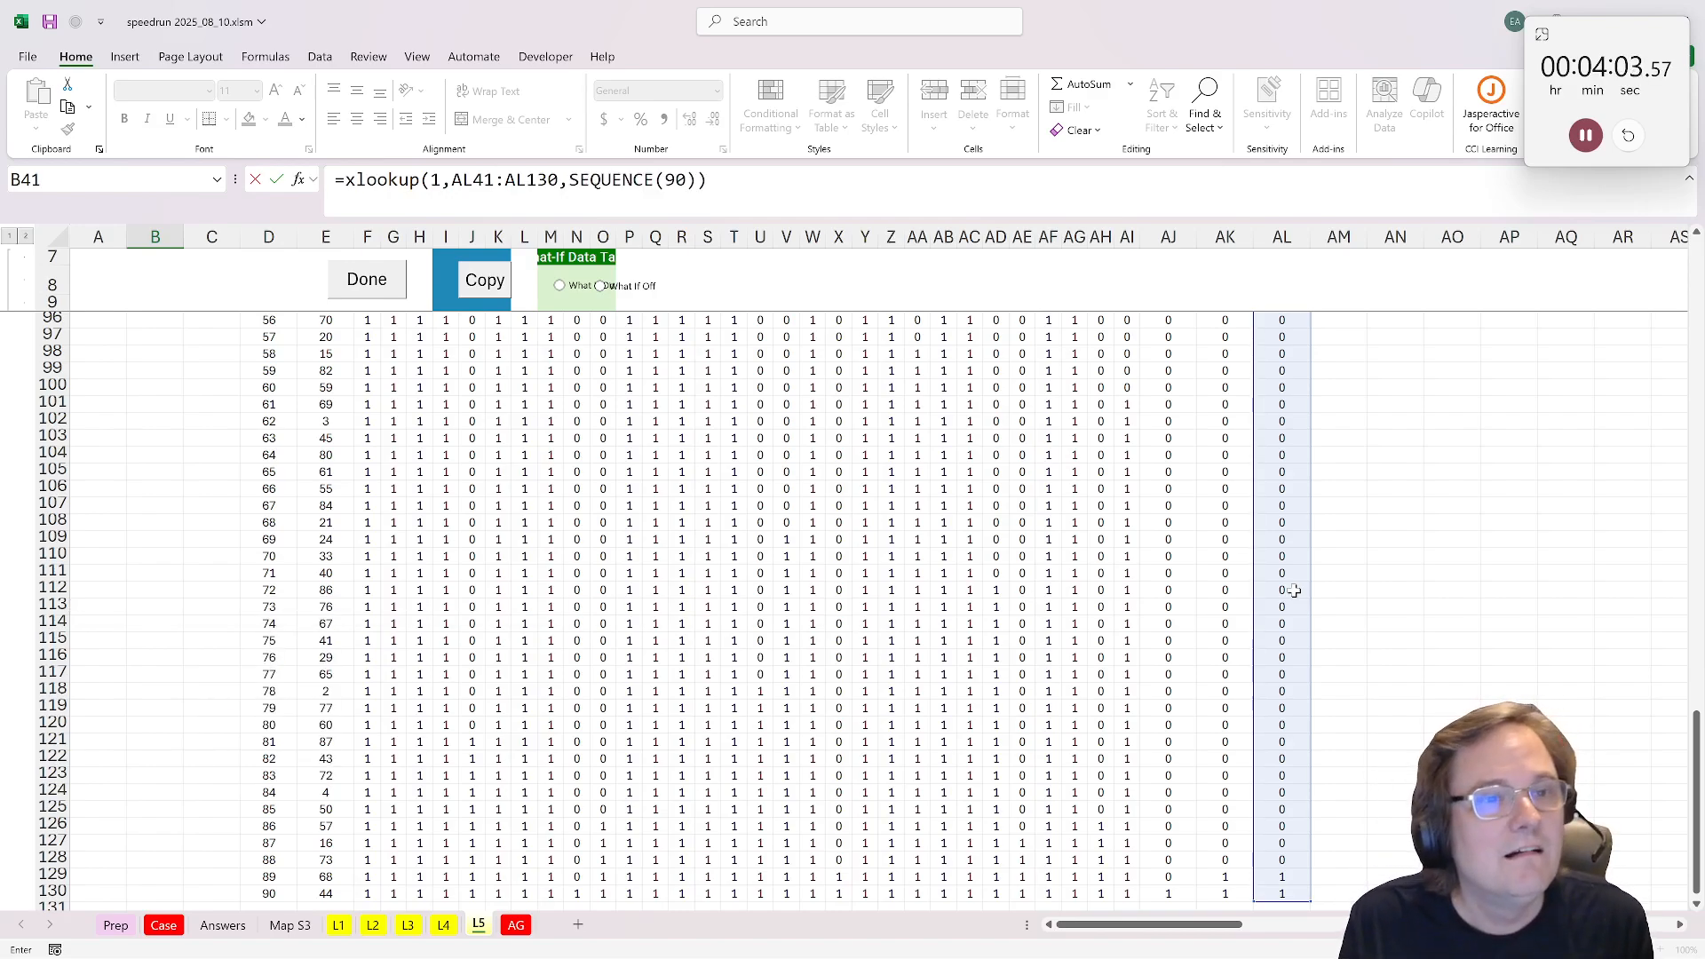
key("ctrl+Return")
Step: Mark the L5 level as done
scroll(94, 604, "up", 11)
scroll(94, 604, "up", 12)
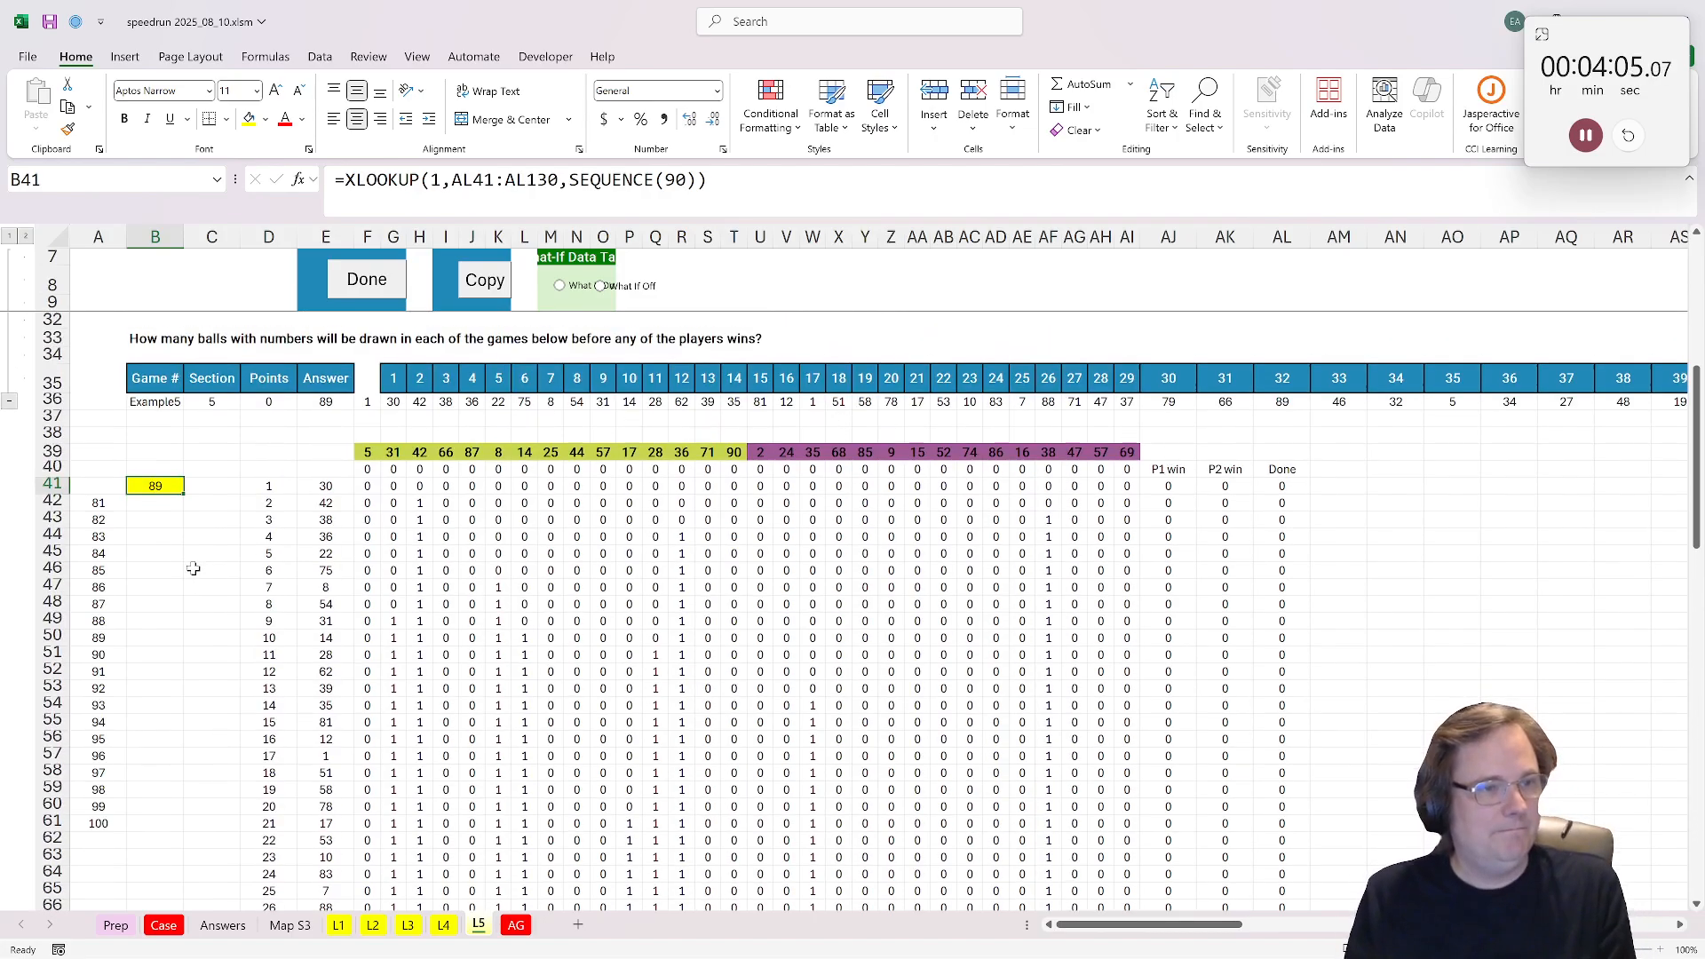
left_click(367, 279)
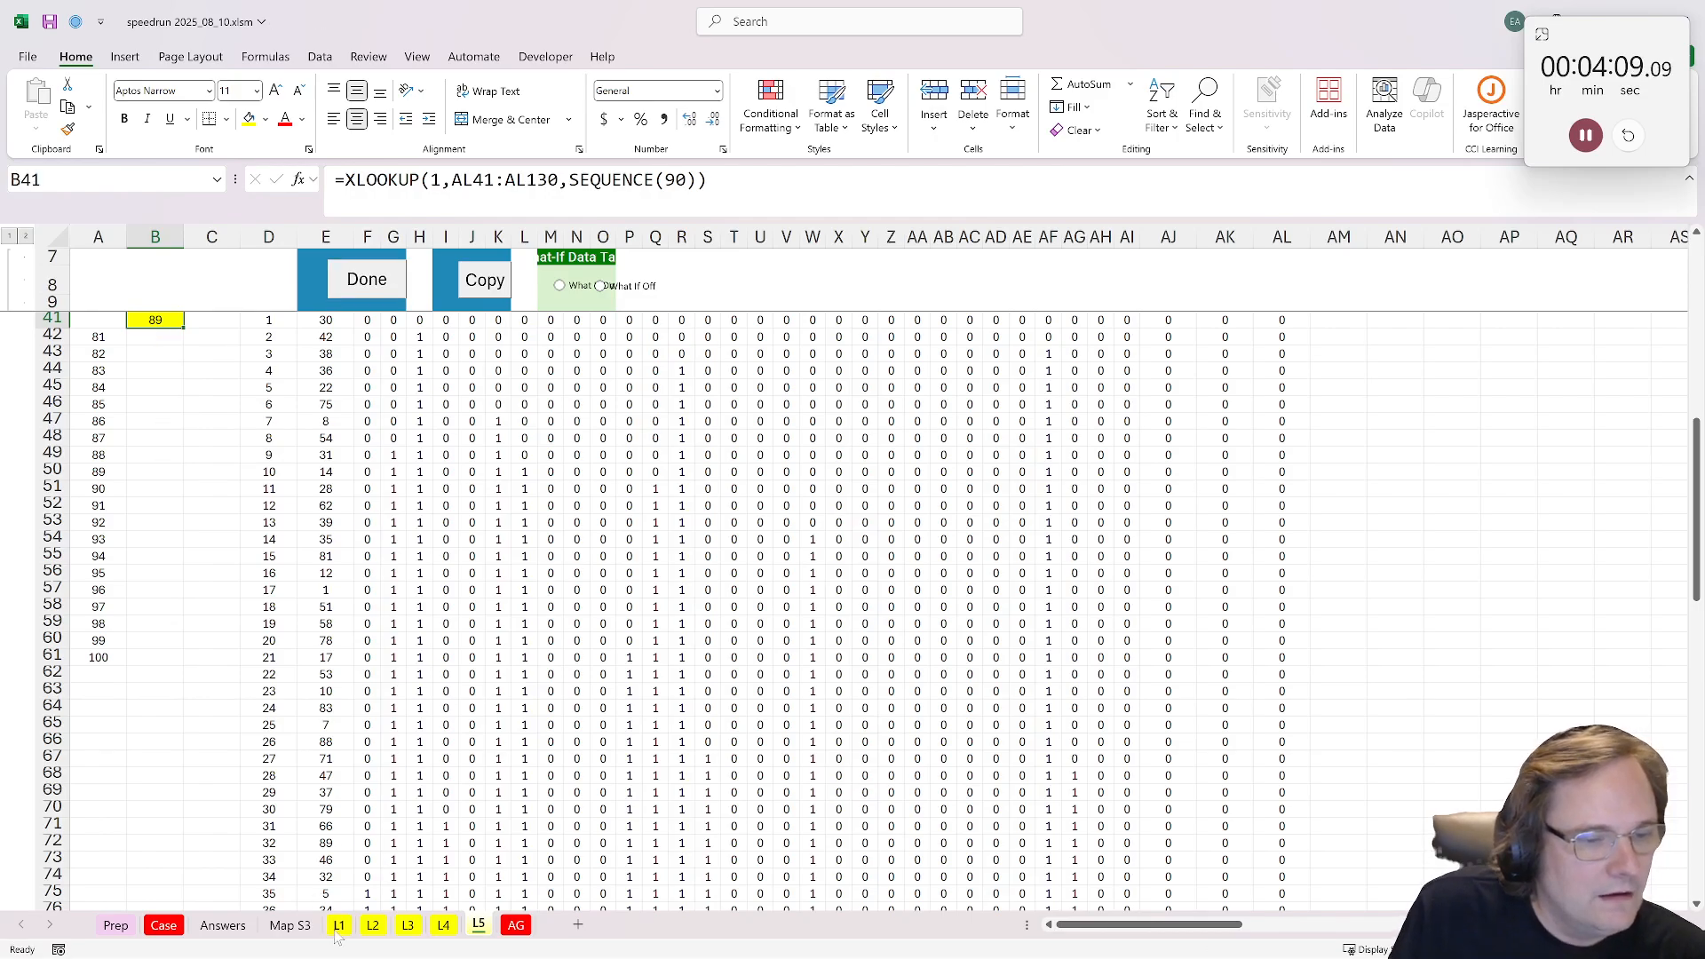
Step: Open the L1 sheet and read the Snowman rules, points system and example game
scroll(253, 624, "down", 2)
scroll(254, 624, "down", 2)
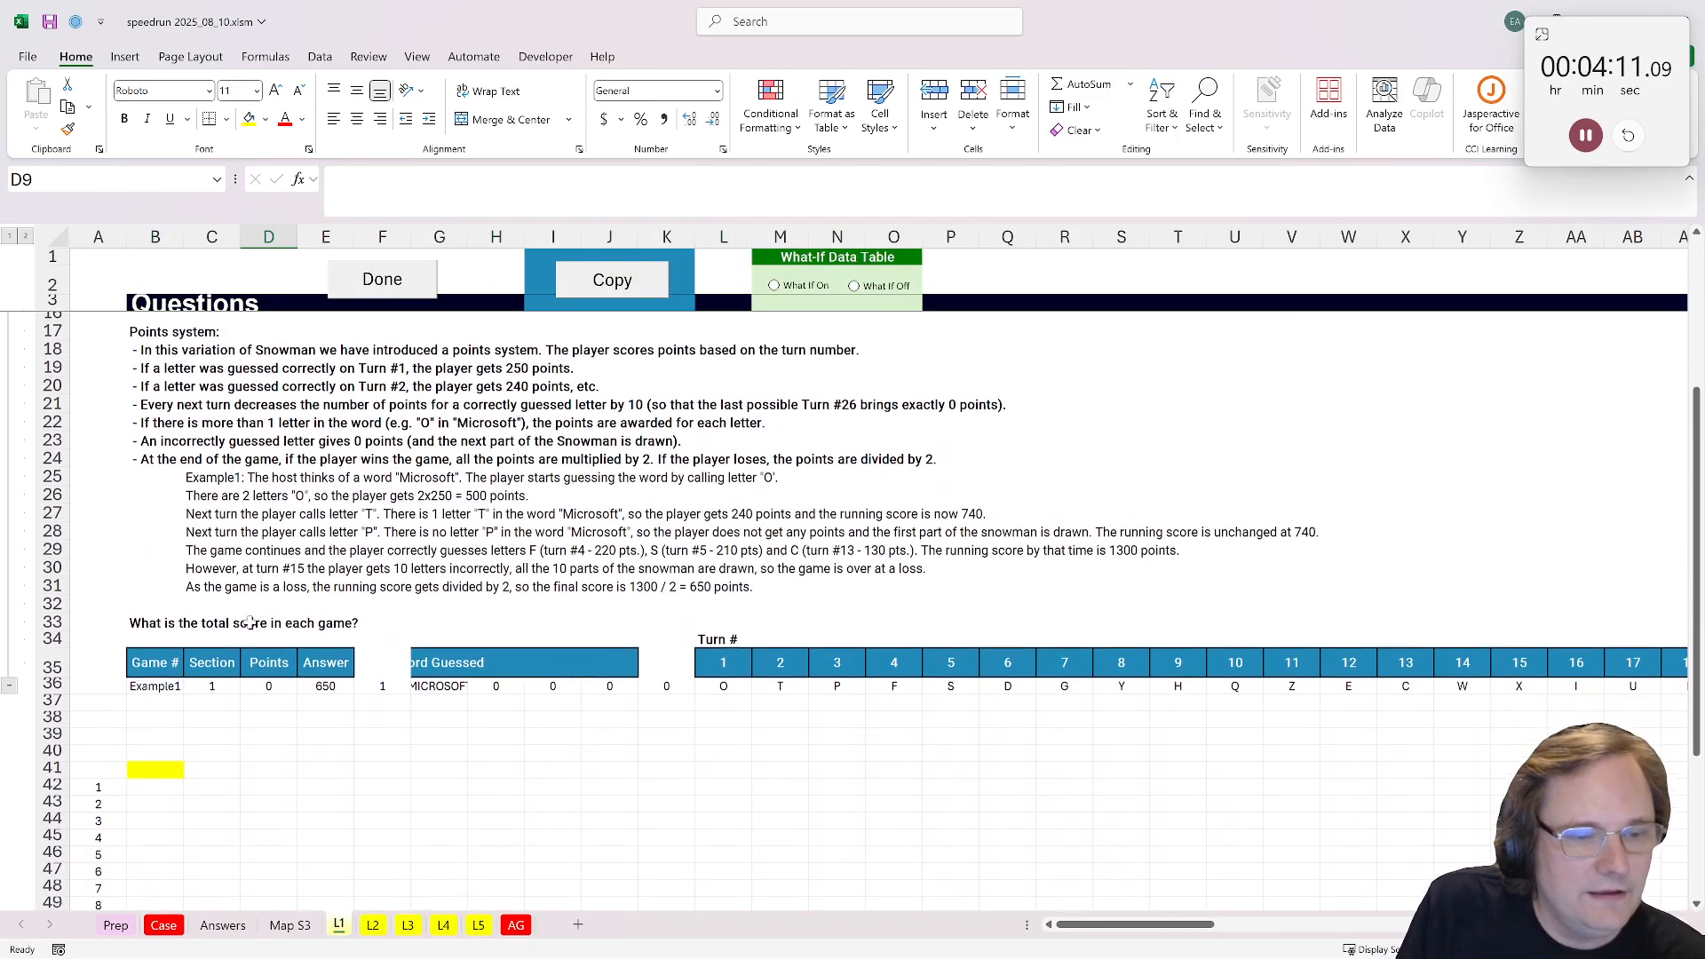
scroll(249, 639, "up", 4)
scroll(238, 664, "down", 1)
scroll(238, 664, "up", 2)
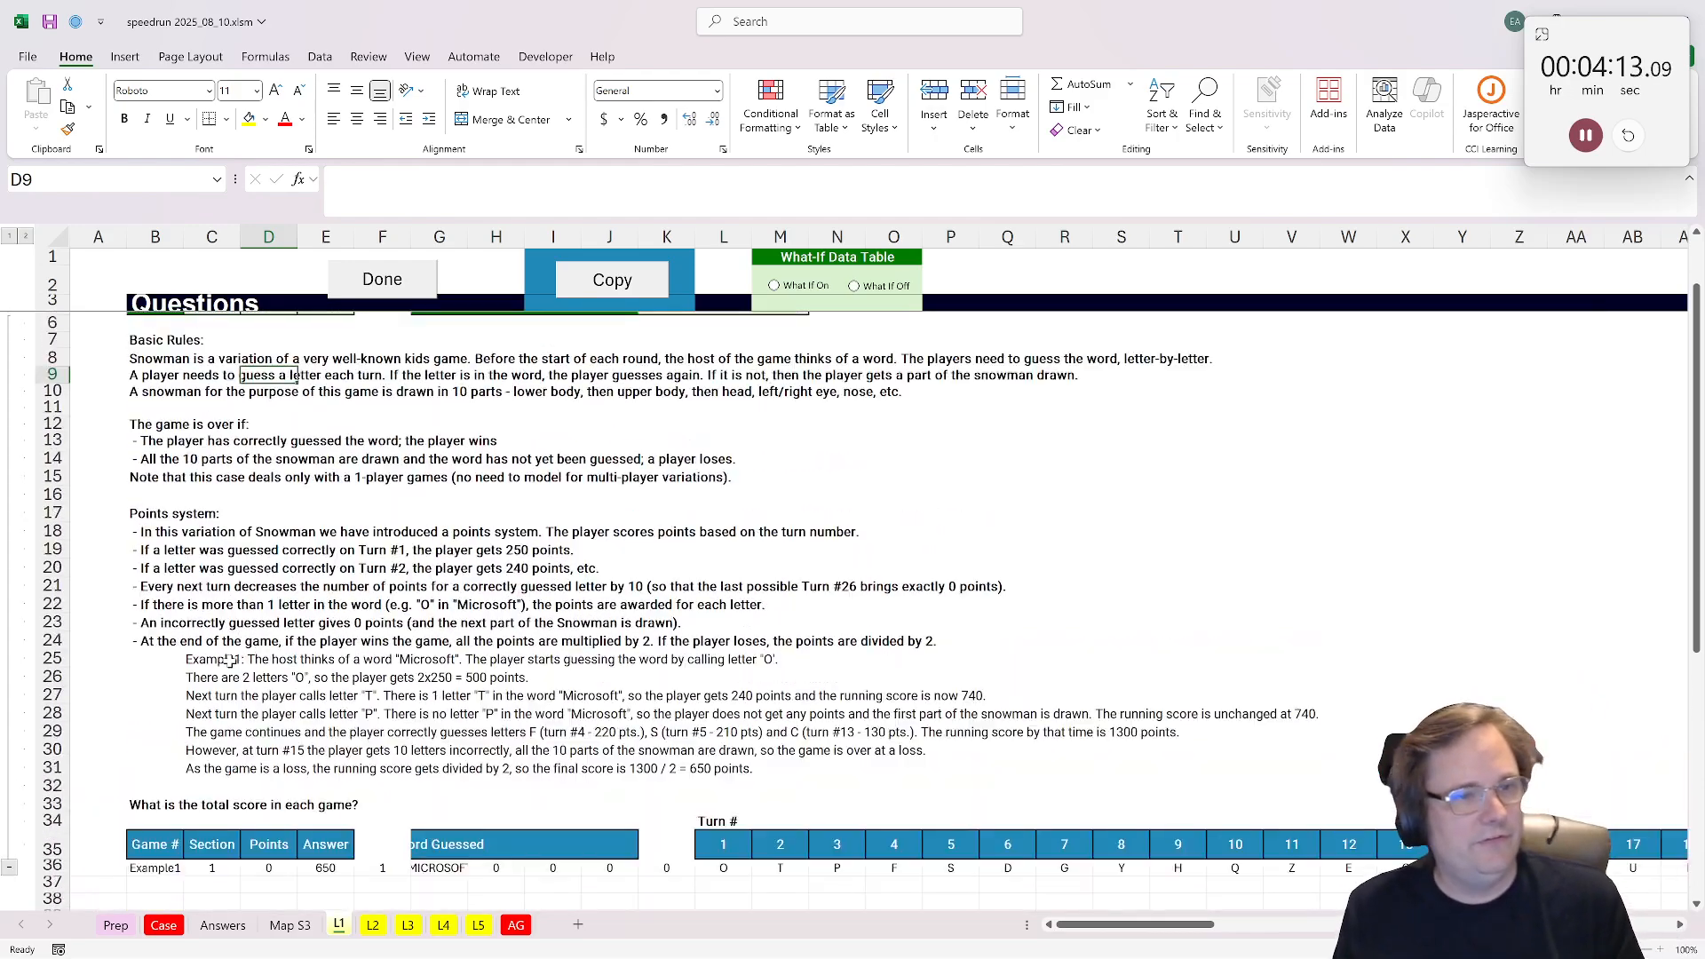
scroll(238, 664, "down", 4)
Step: Enter a TRANSPOSE formula in E41 that lists the turn numbers and guessed letters from rows 35:36, starting at column L, vertically
left_click(289, 800)
left_click(322, 798)
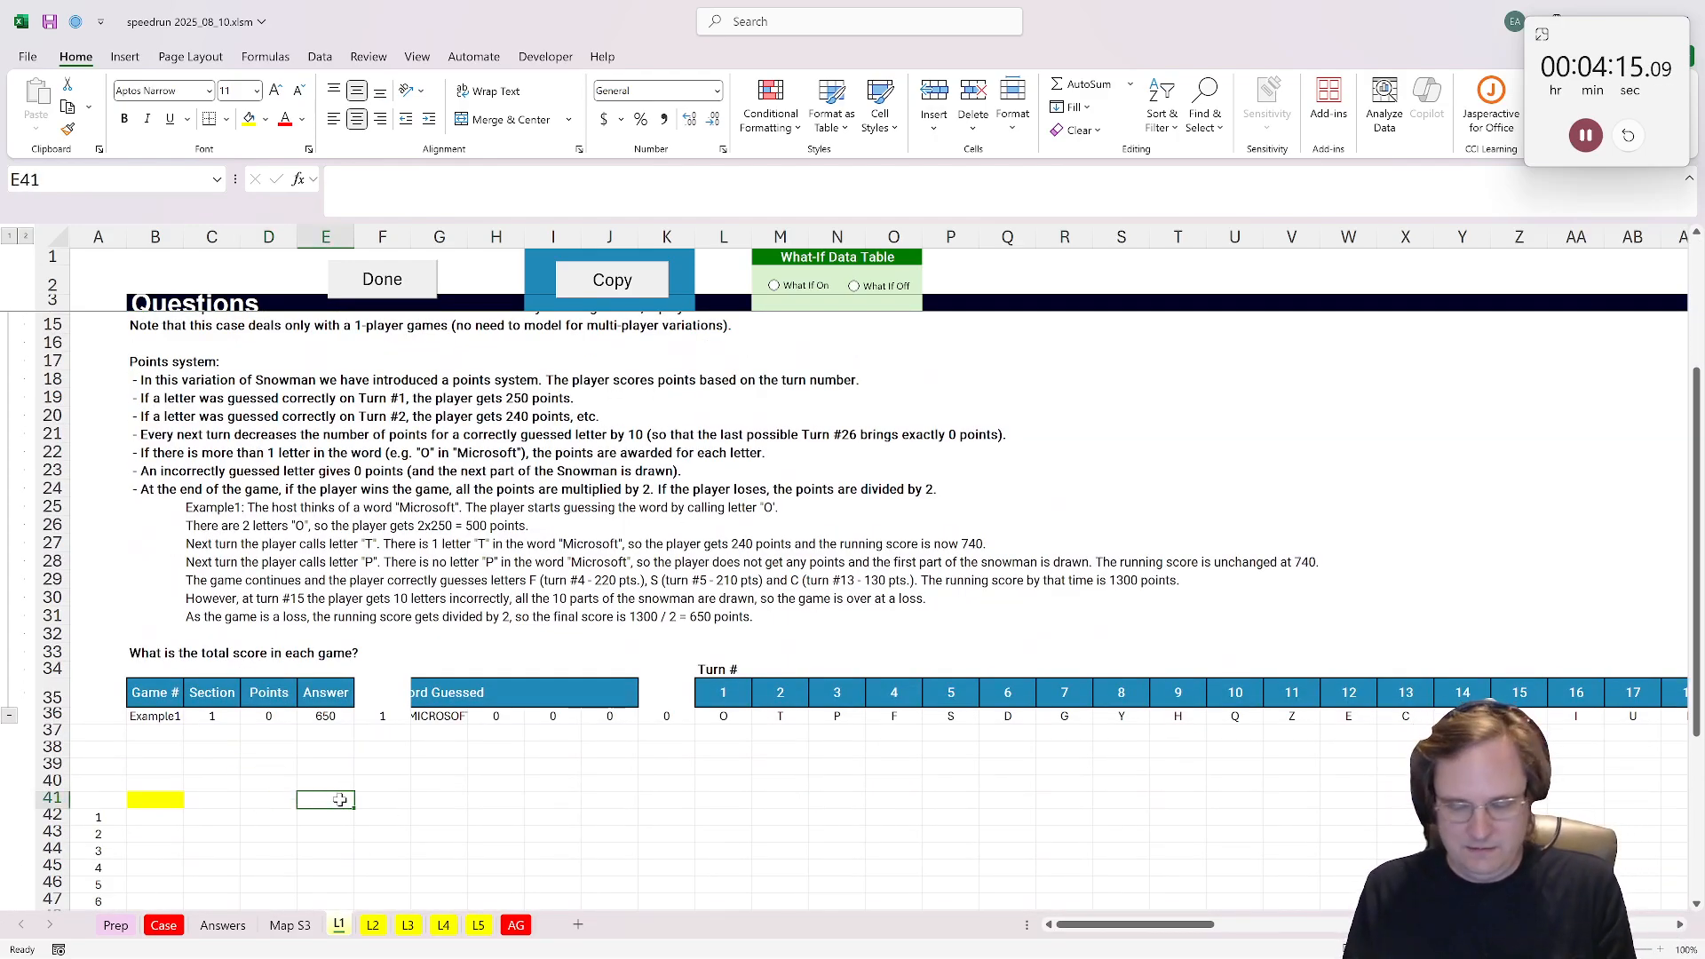
type("=tran")
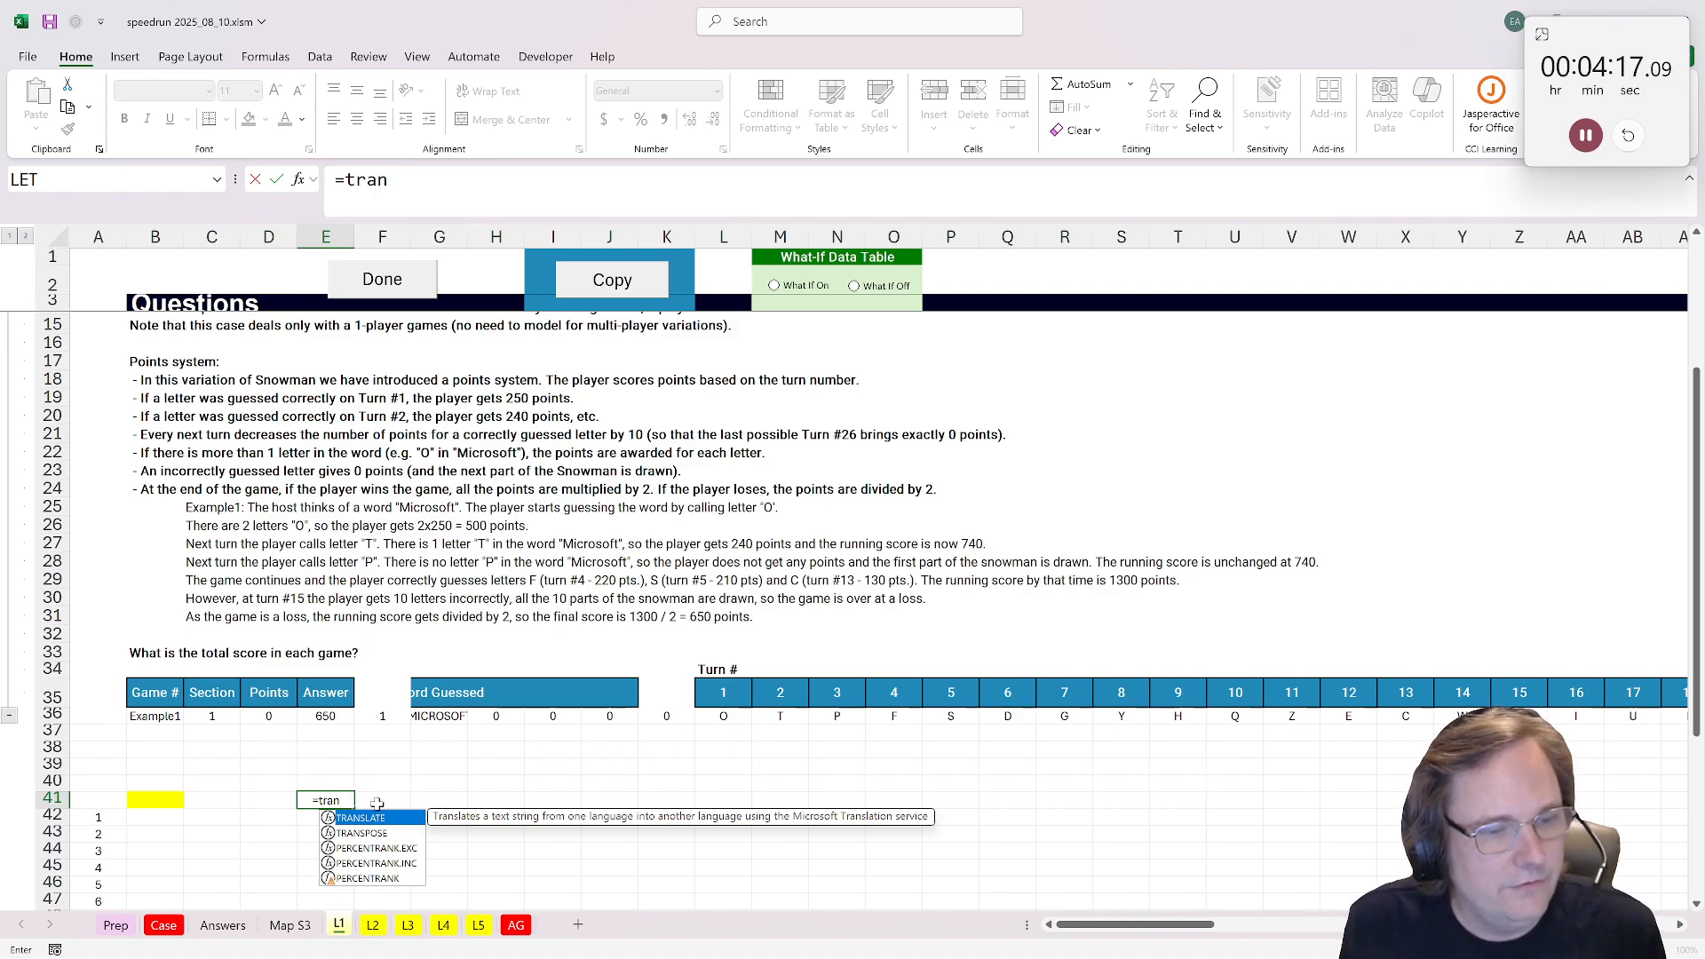
double_click(360, 833)
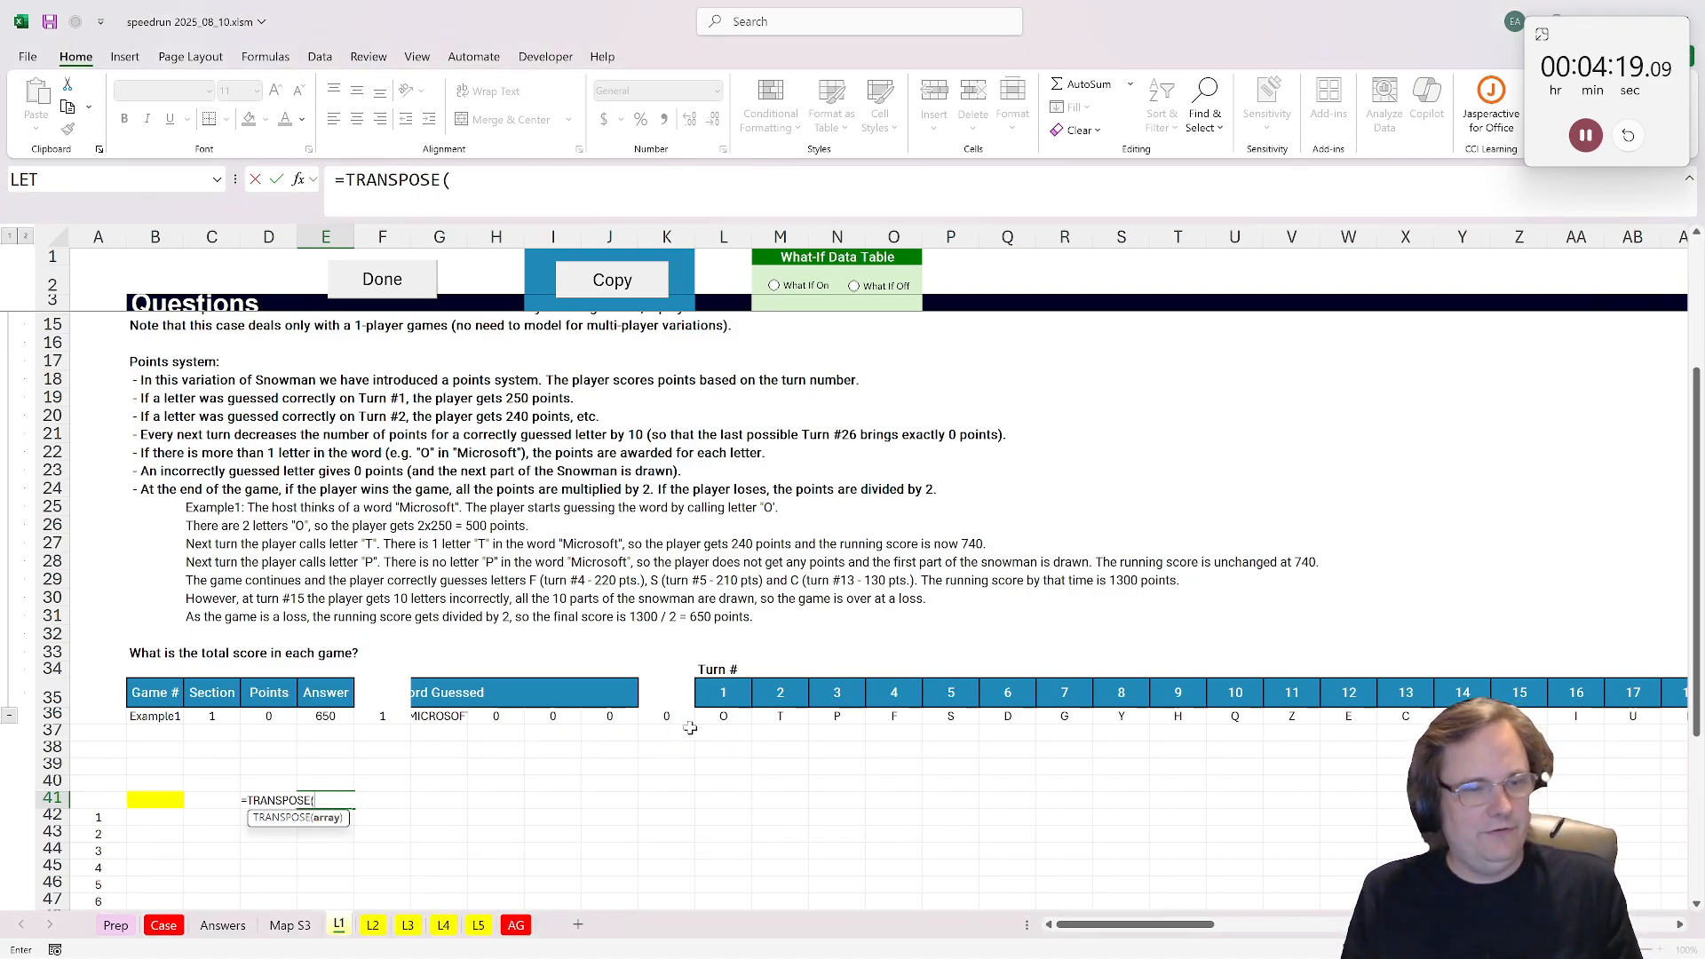
left_click(719, 692)
key("shift+Down")
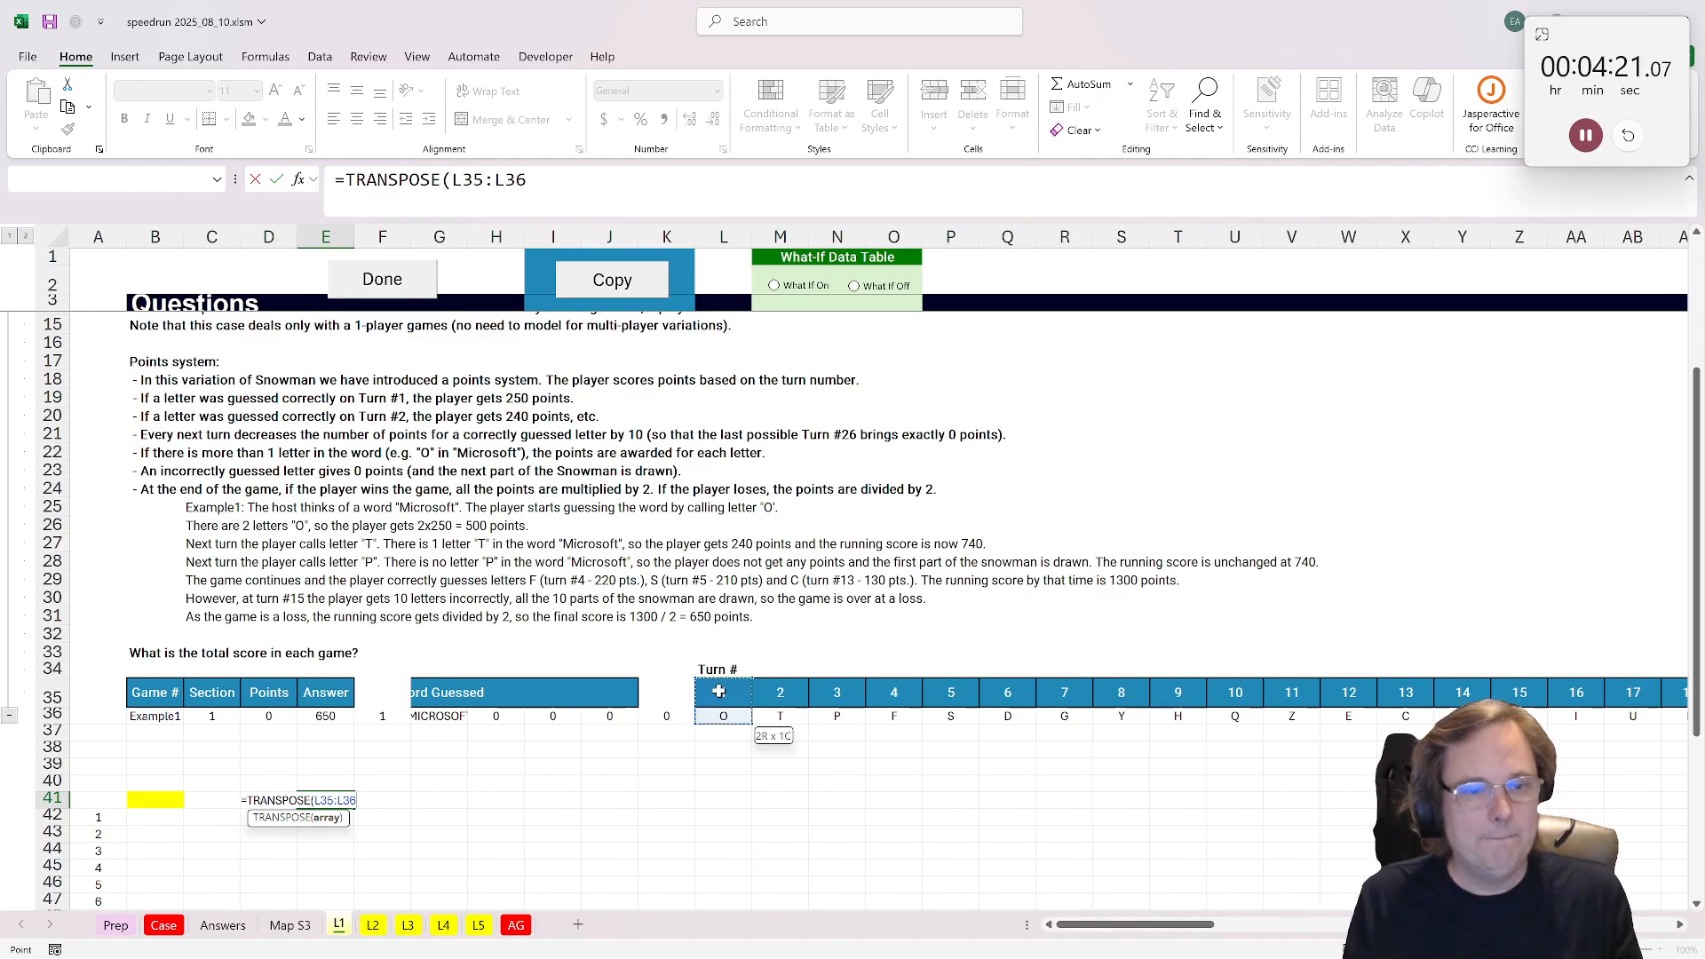
key("ctrl+shift+Right")
key("Return")
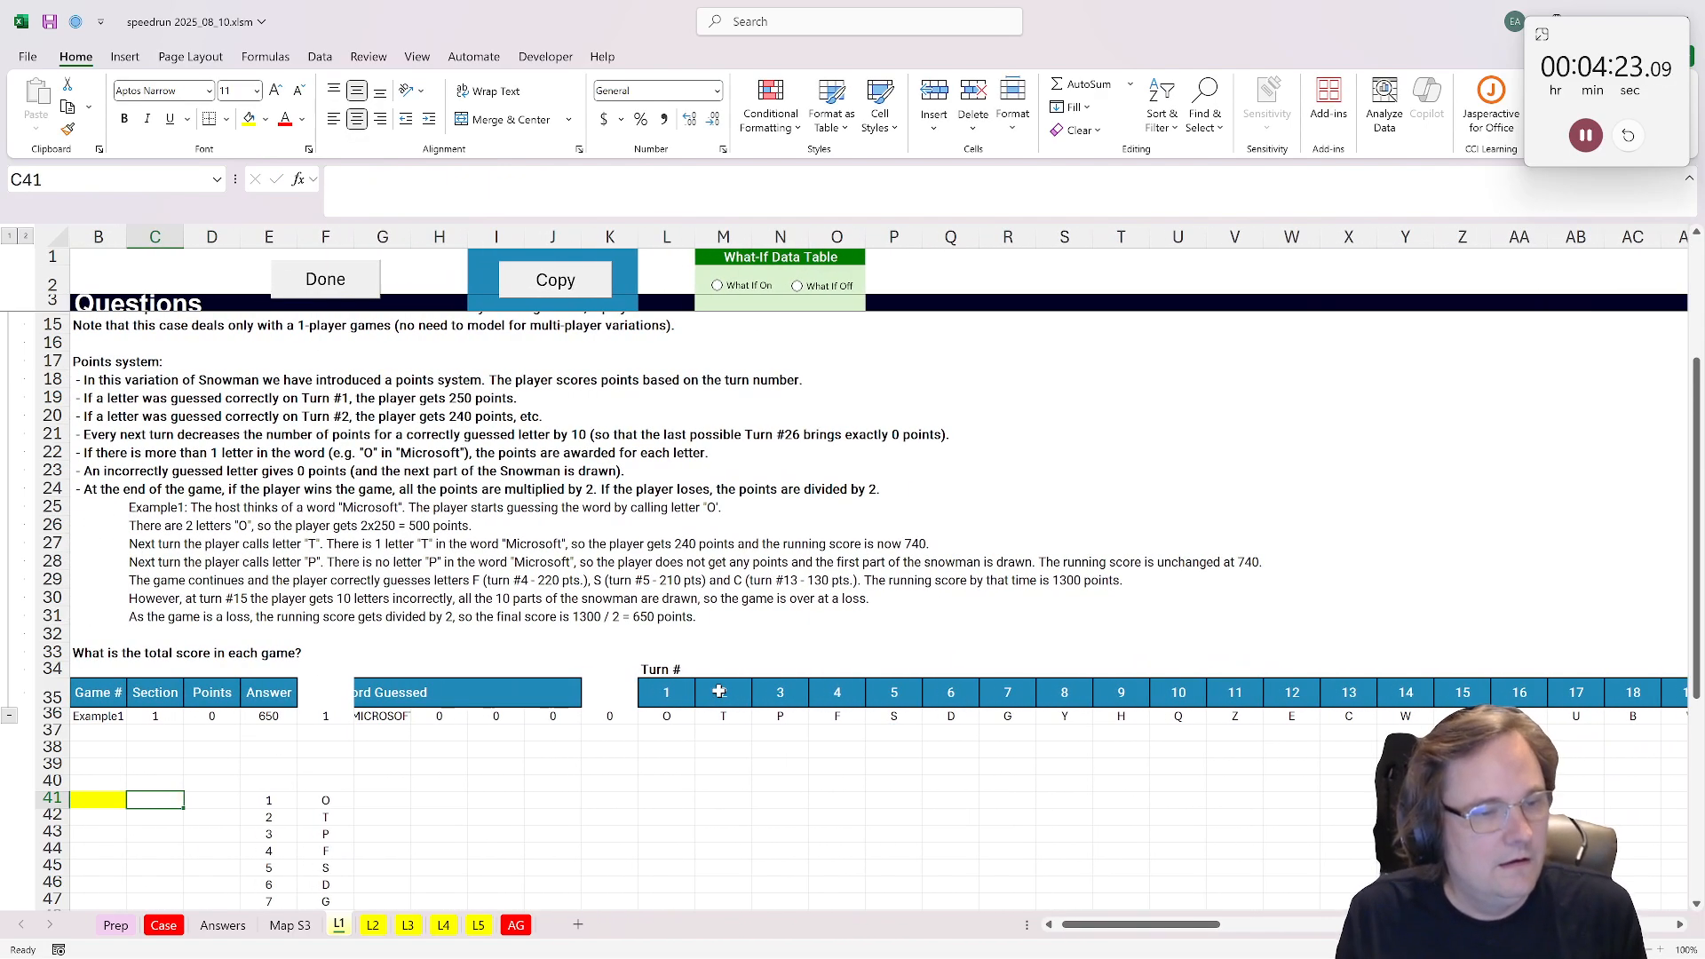
Step: Label the column beside the listed letters "Hits" in G40
left_click(391, 787)
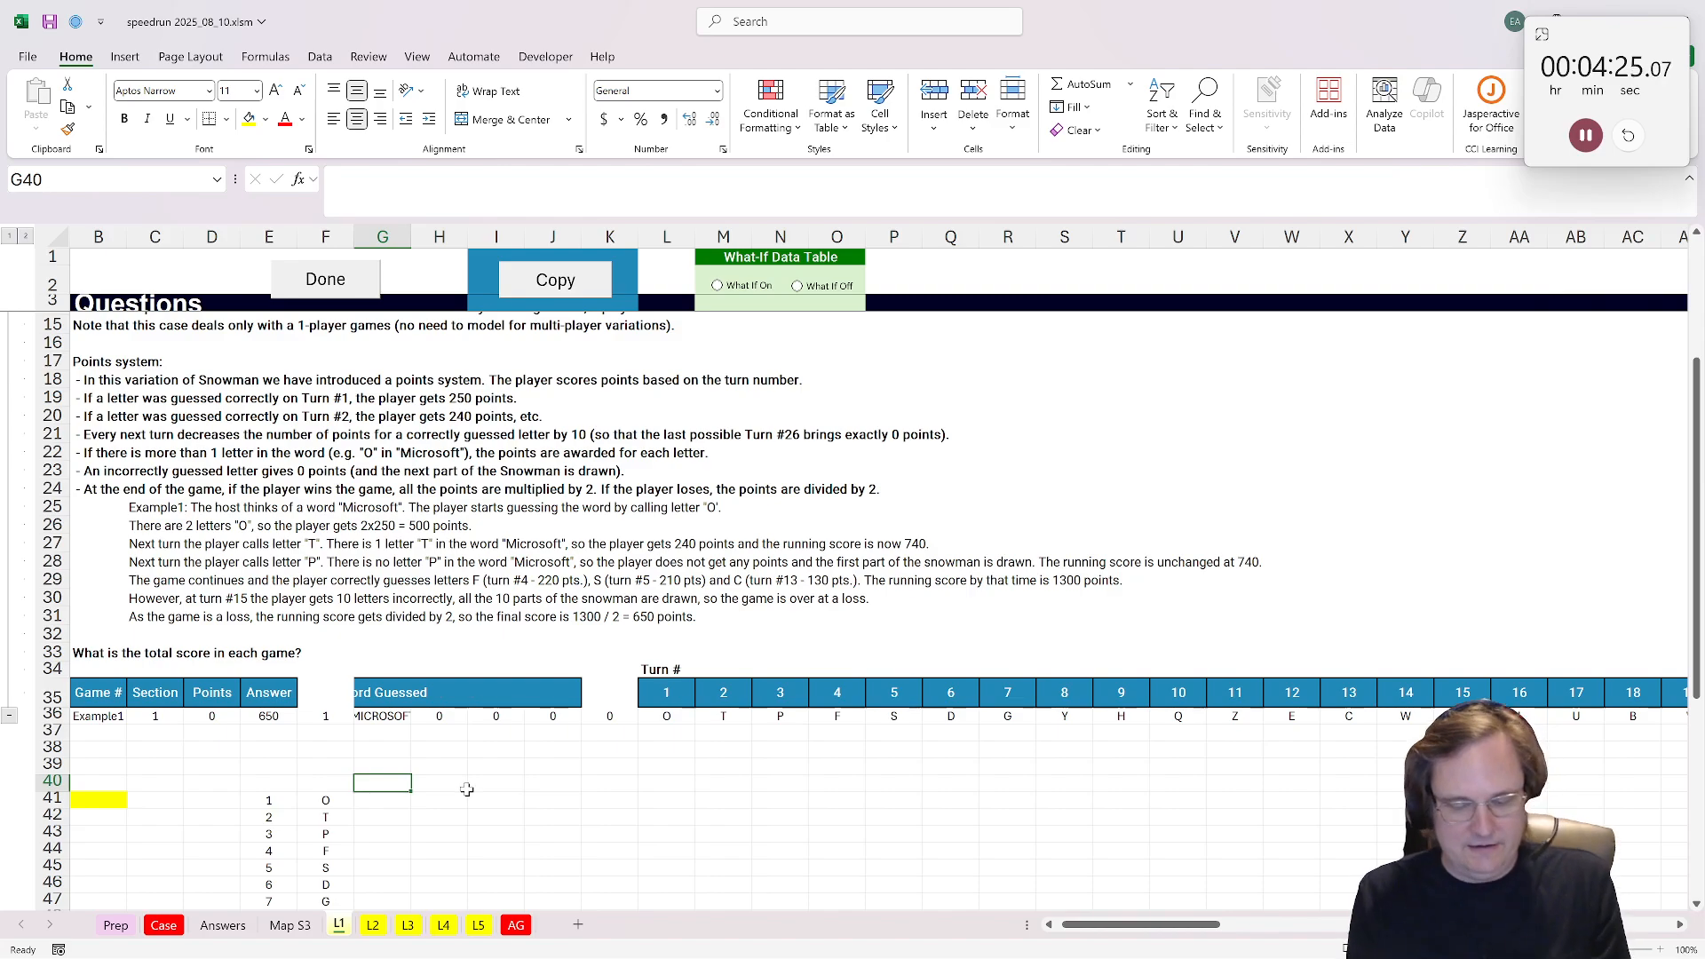
type("Hits")
key("Return")
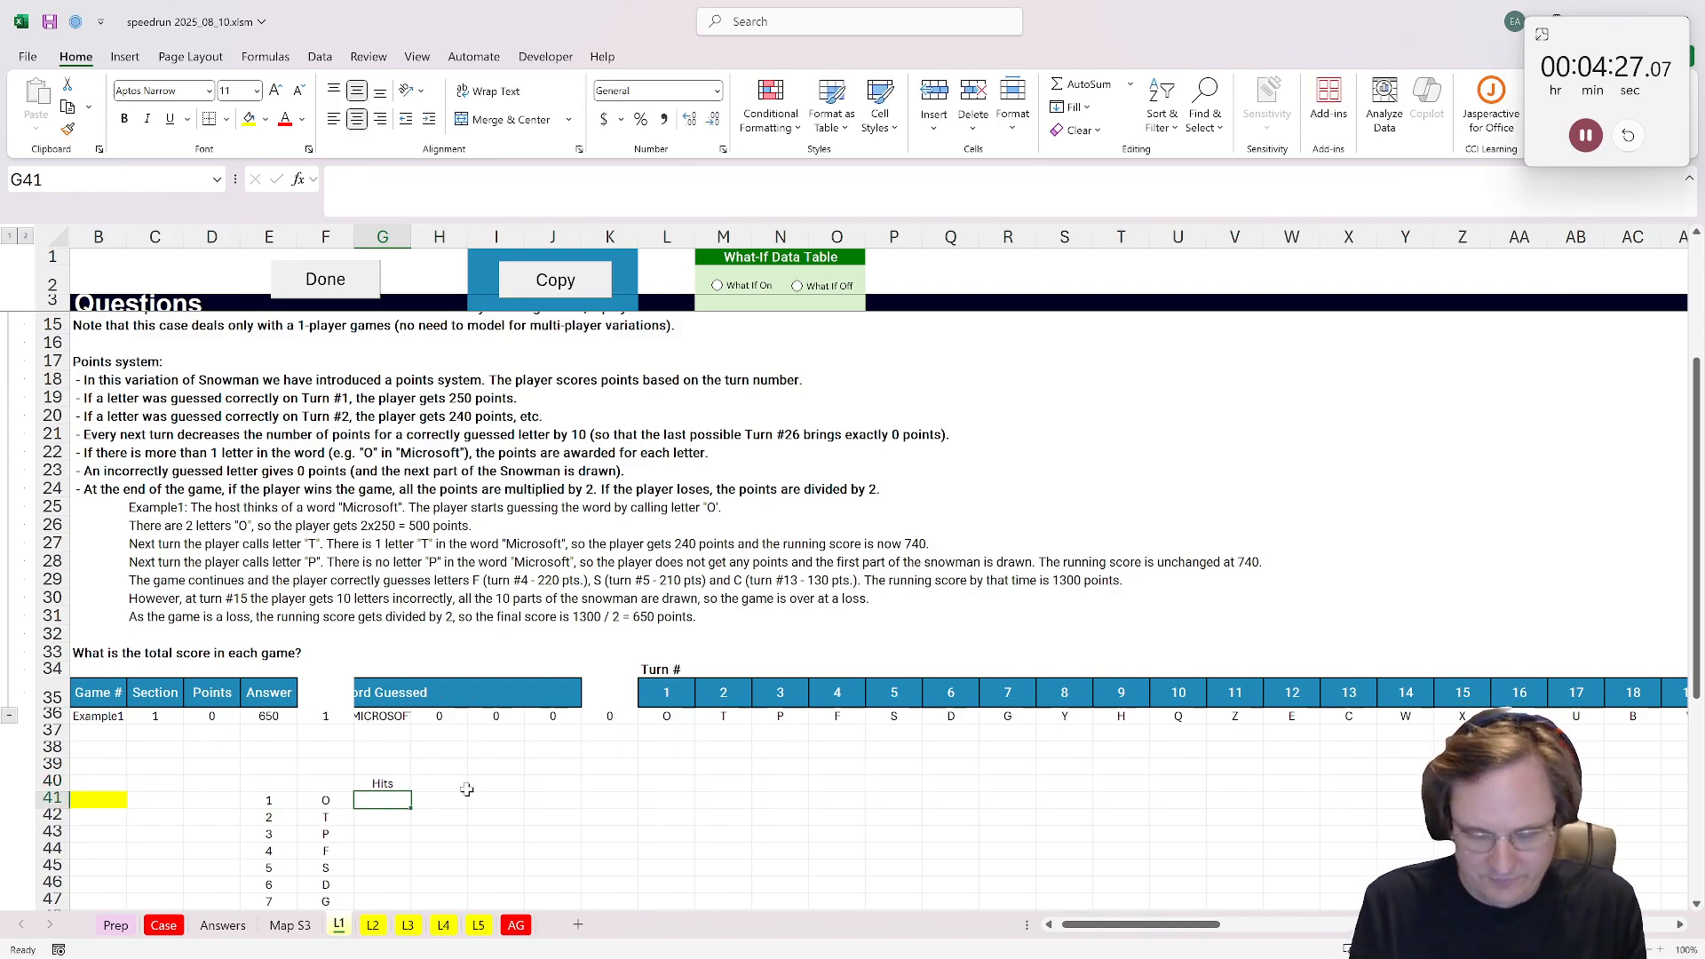
Step: Enter =count_substring($G$36,F41) in G41 and fill it down beside all guessed letters
type("=count_substring(")
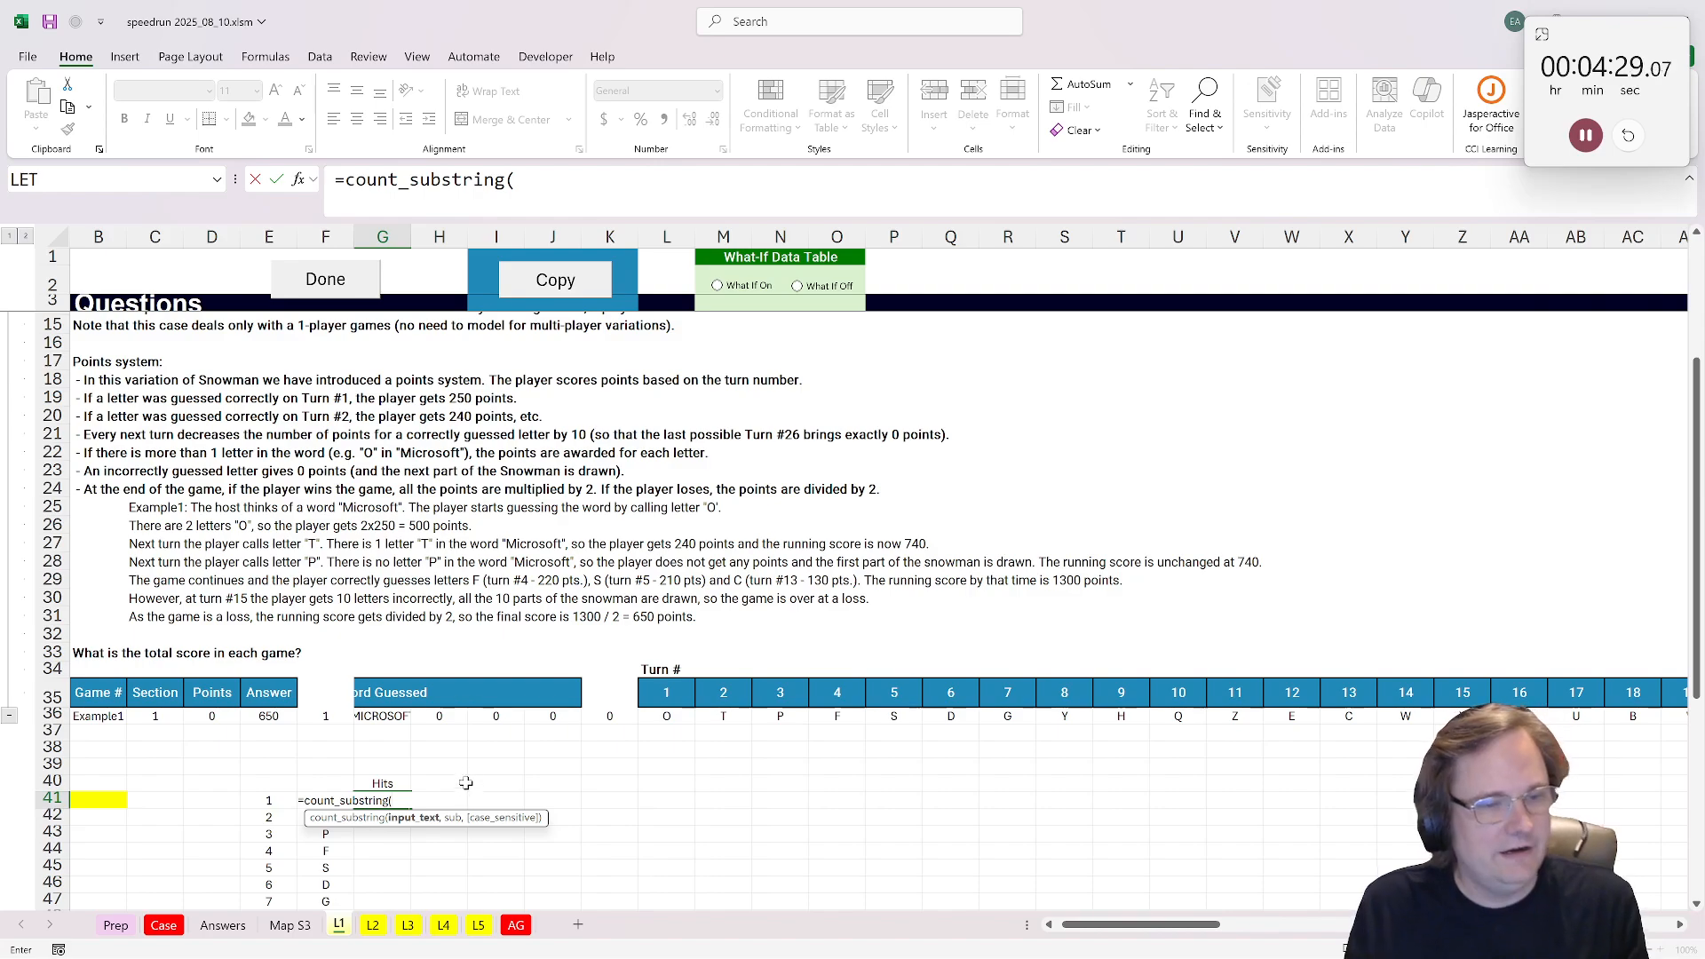
left_click(397, 717)
key("F4")
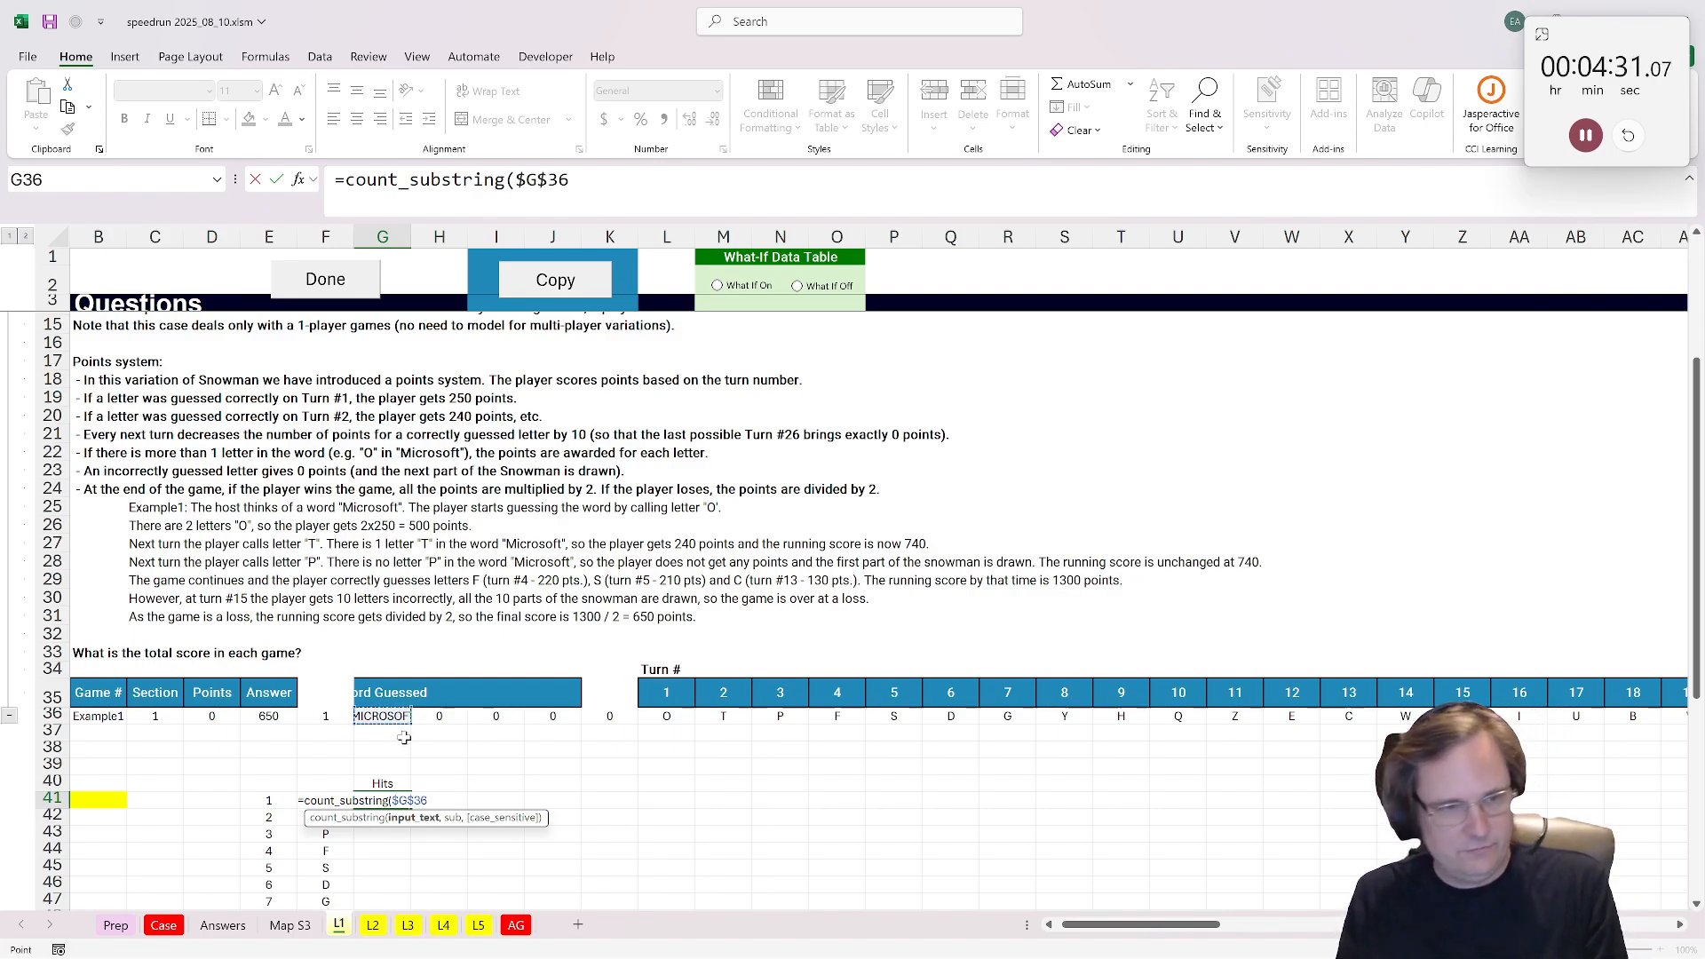
type(",")
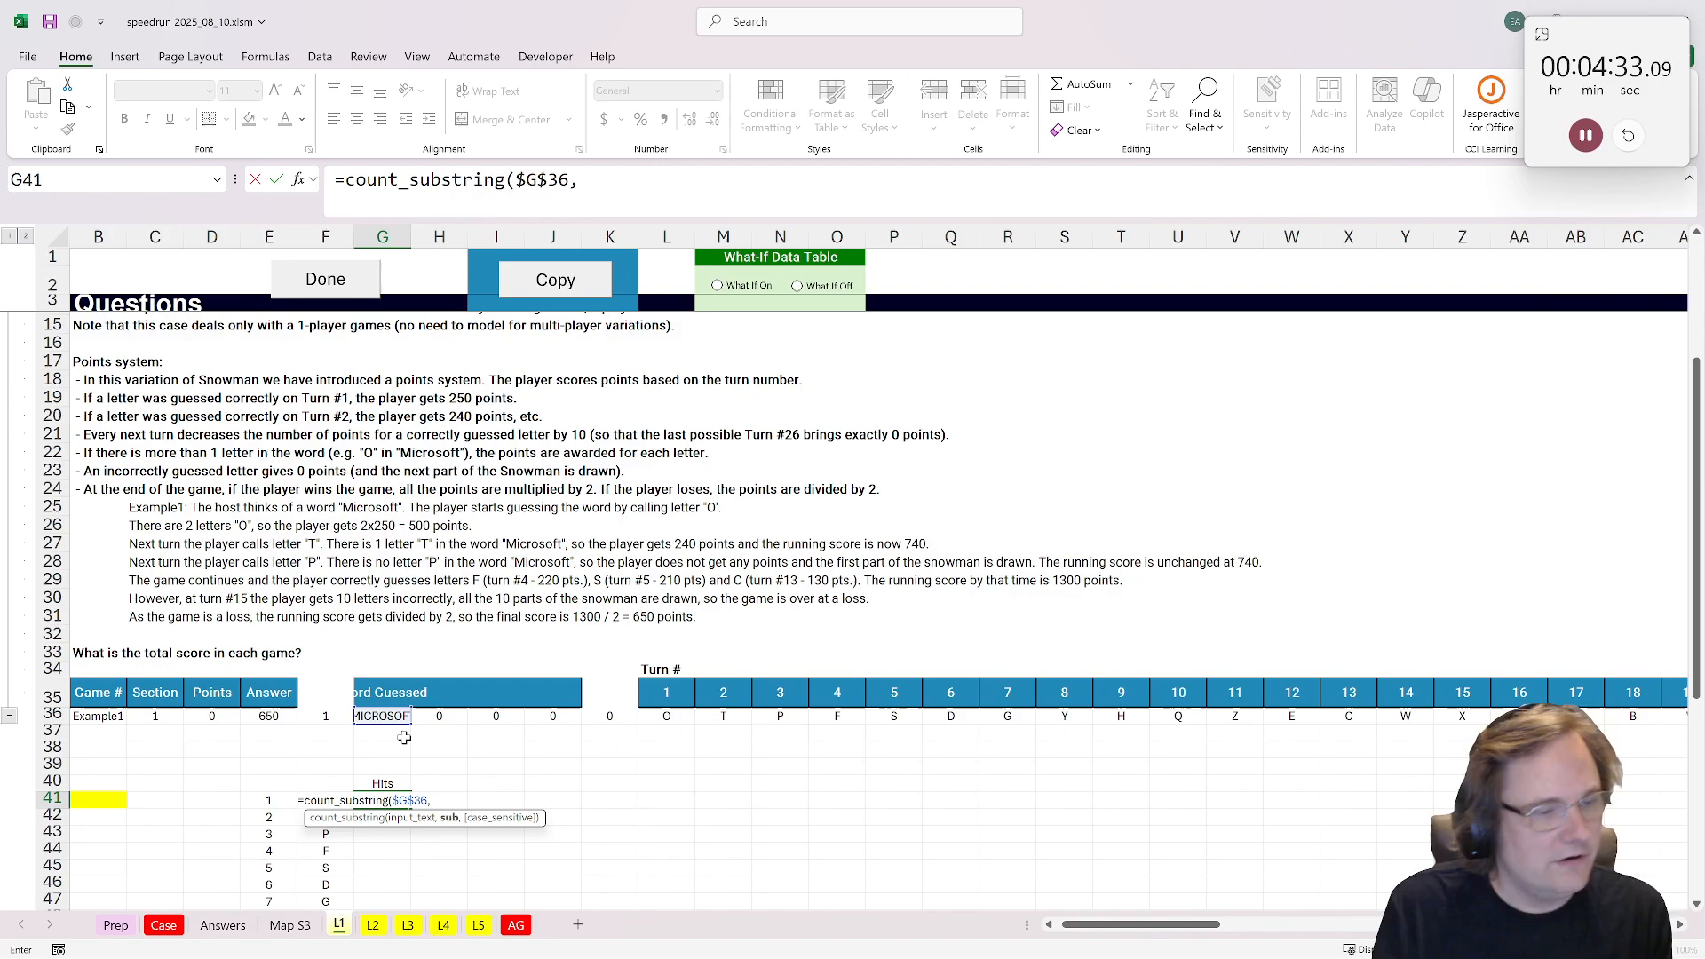
type("F4`")
key("BackSpace")
type("1")
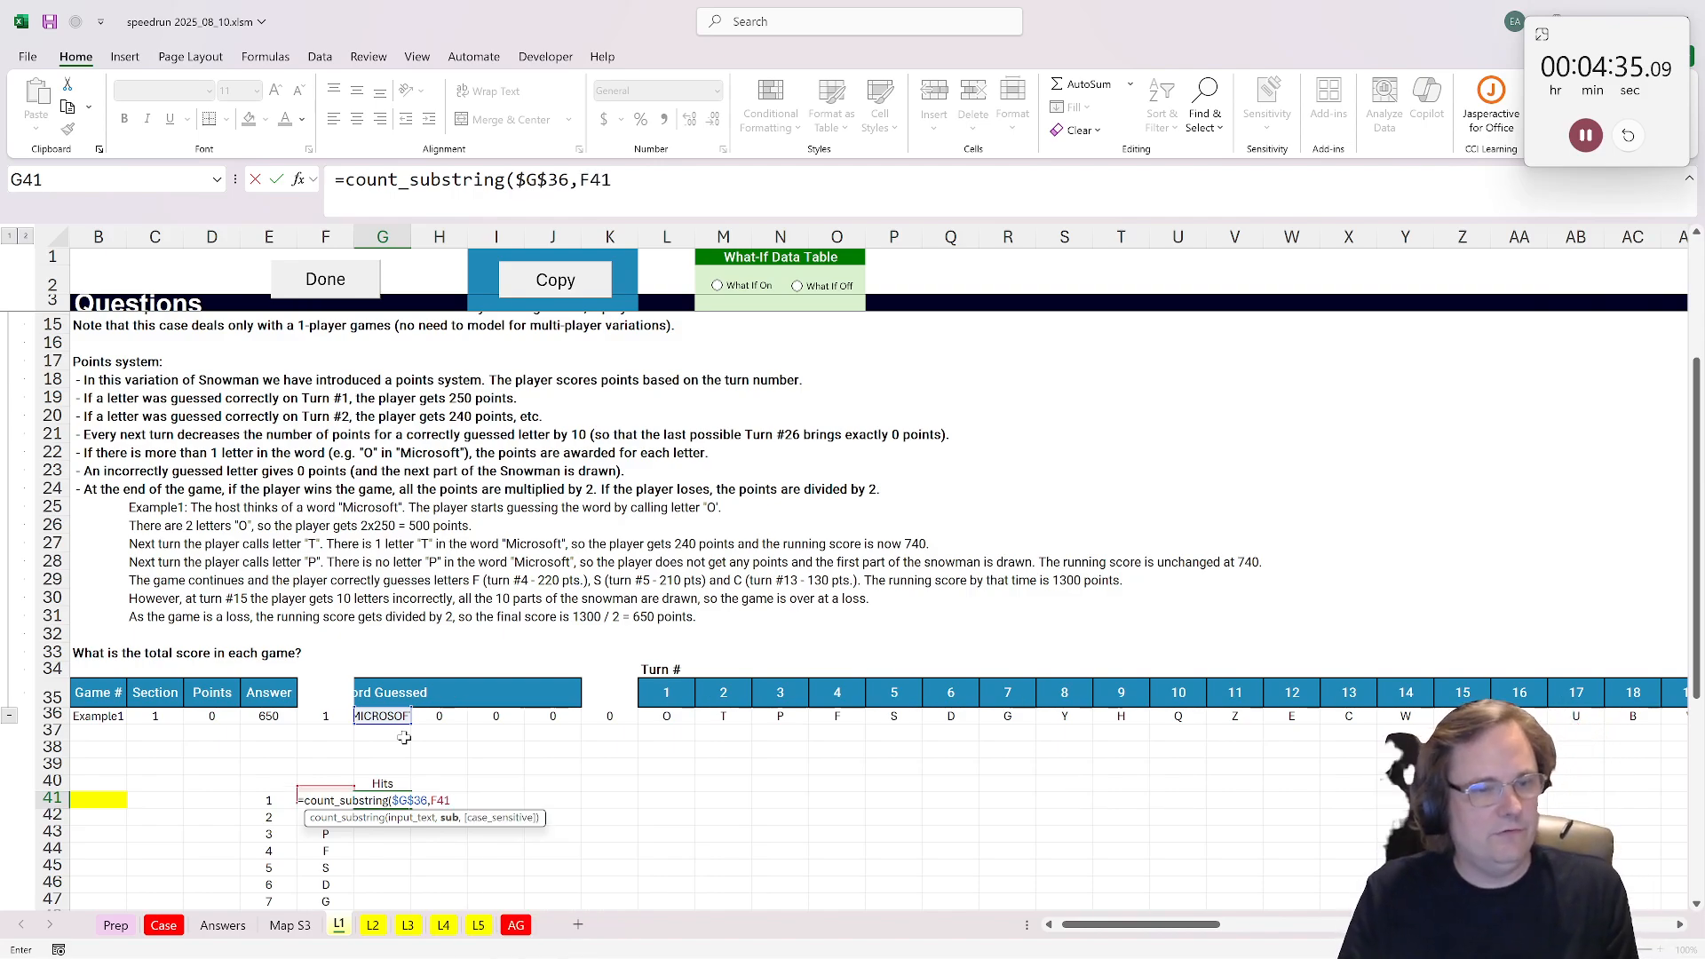
key("ctrl+Return")
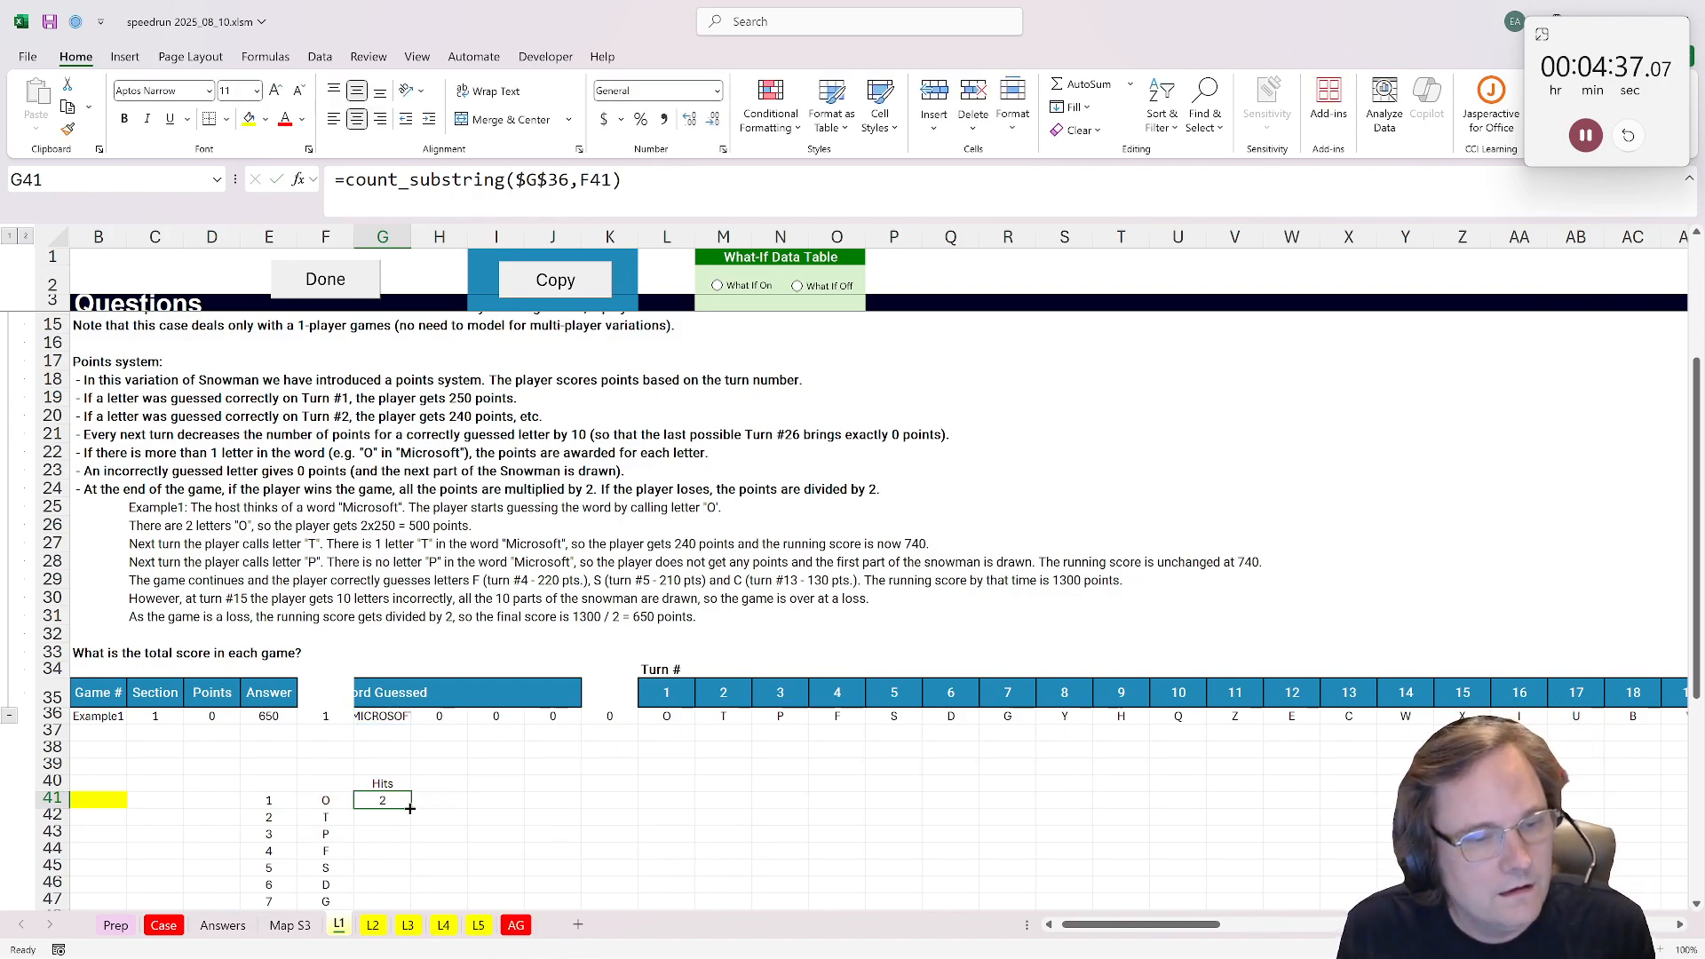
double_click(409, 808)
Step: Label H40 "Points" and check the example's scoring for the first two turns
scroll(417, 781, "down", 3)
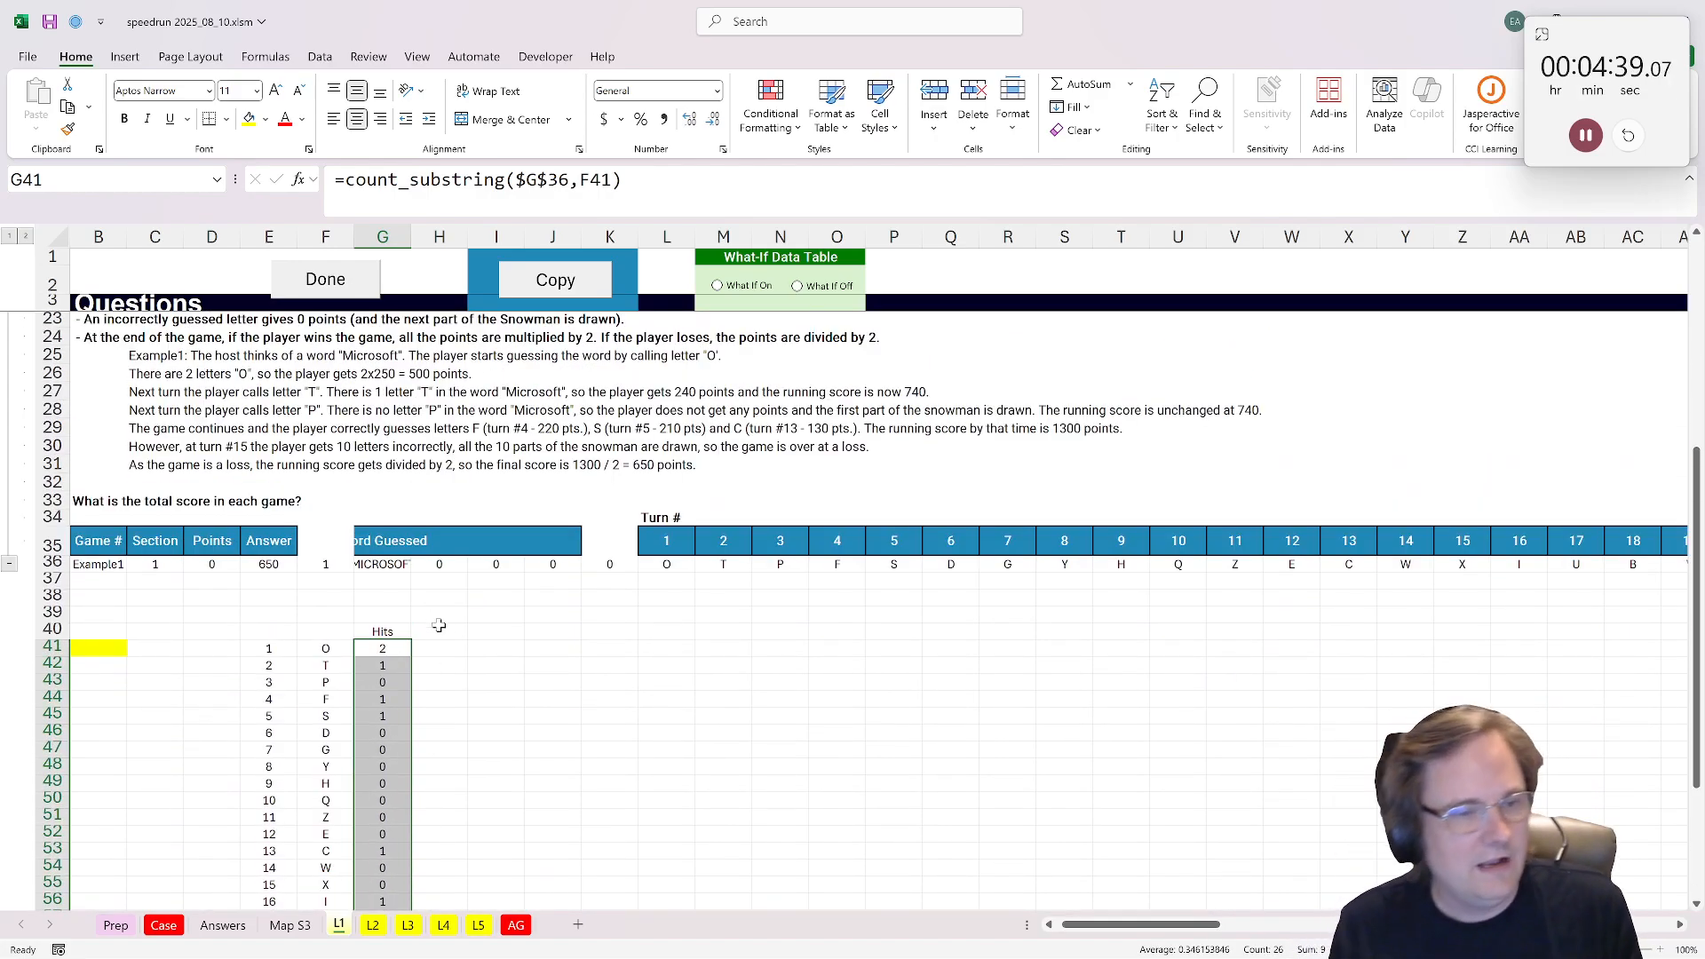
left_click(439, 626)
type("Points")
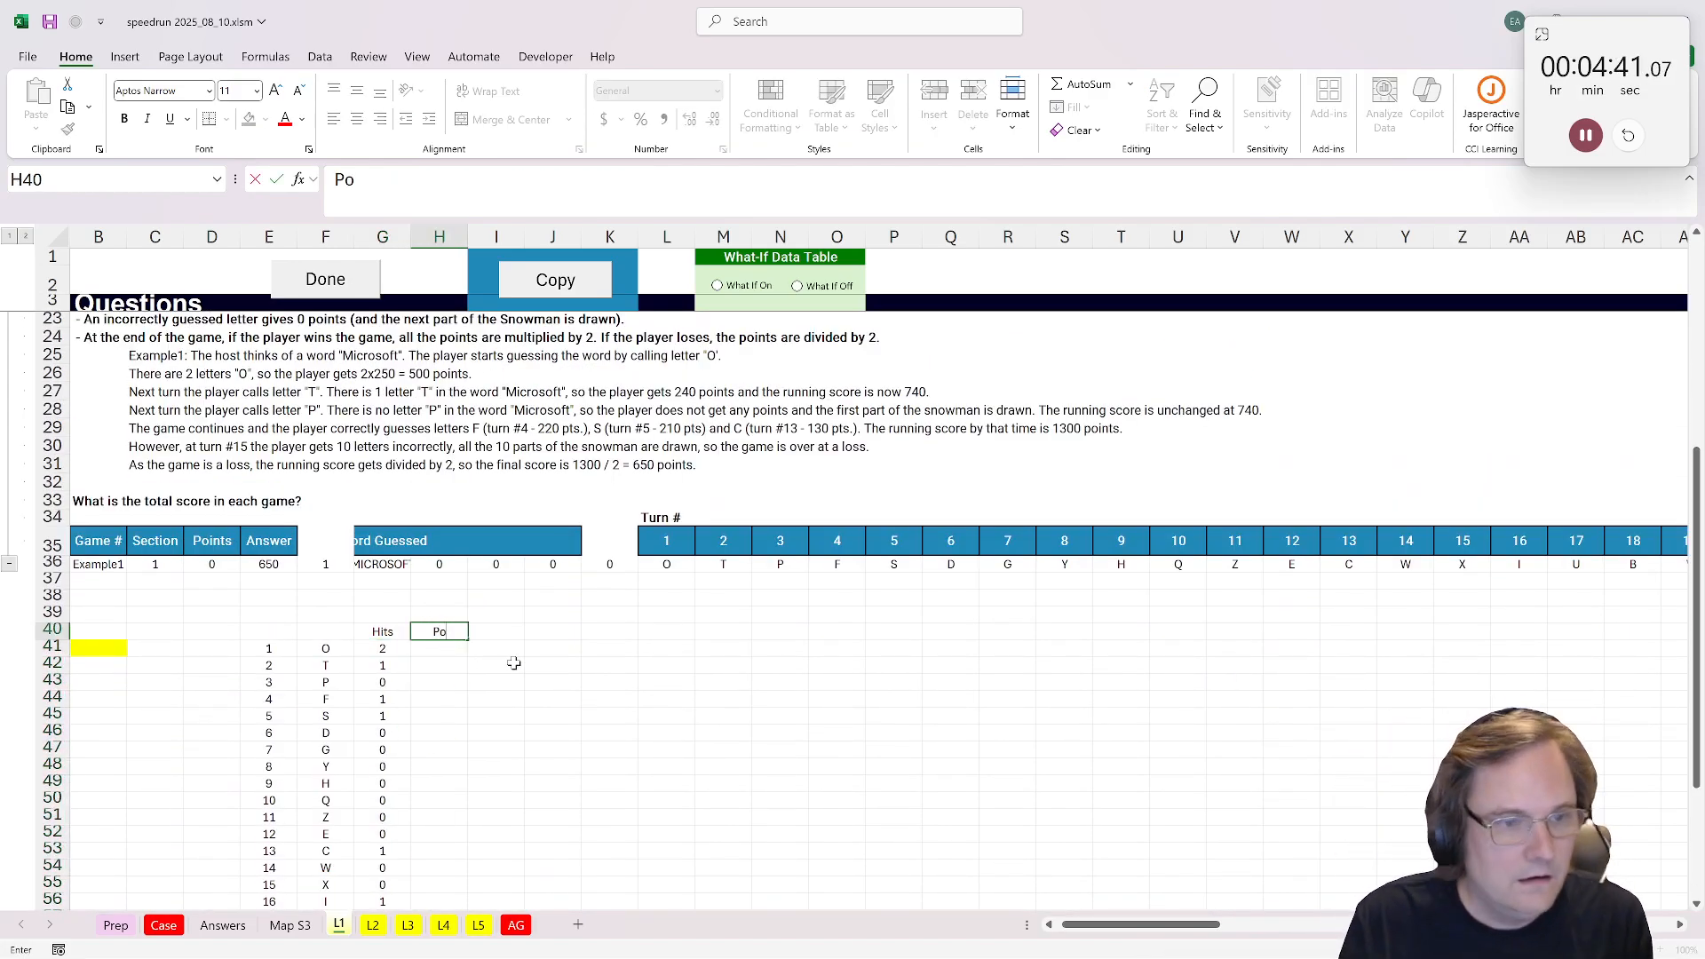
key("Return")
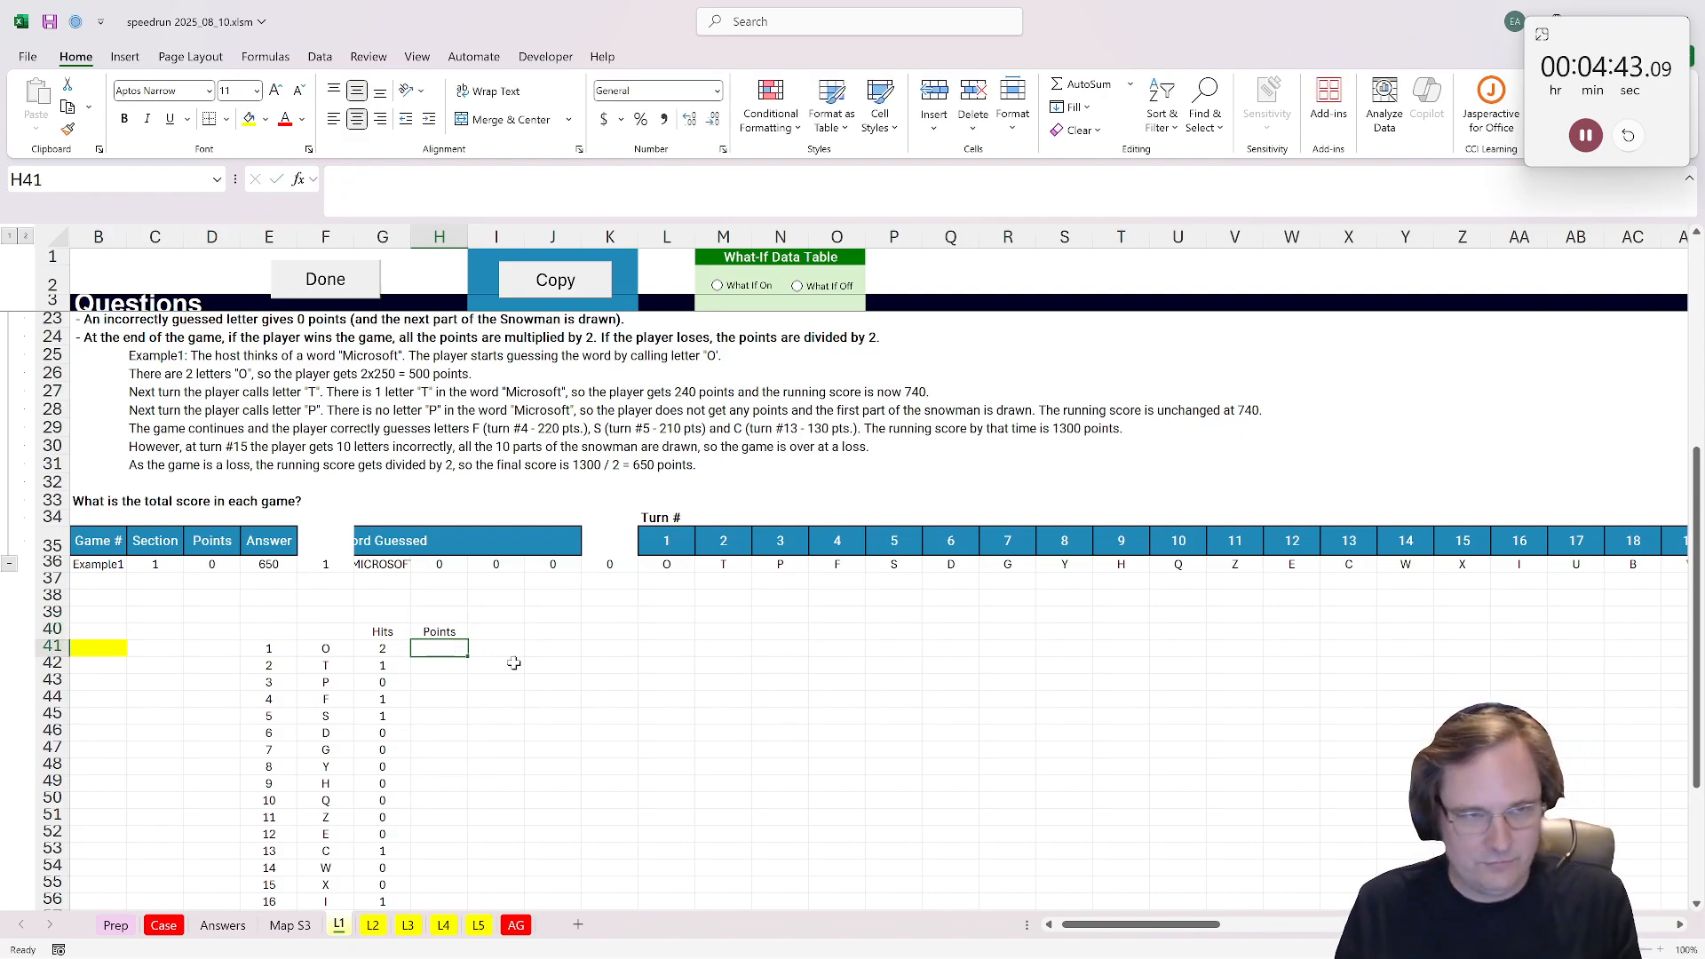
left_click(176, 376)
left_click(161, 391)
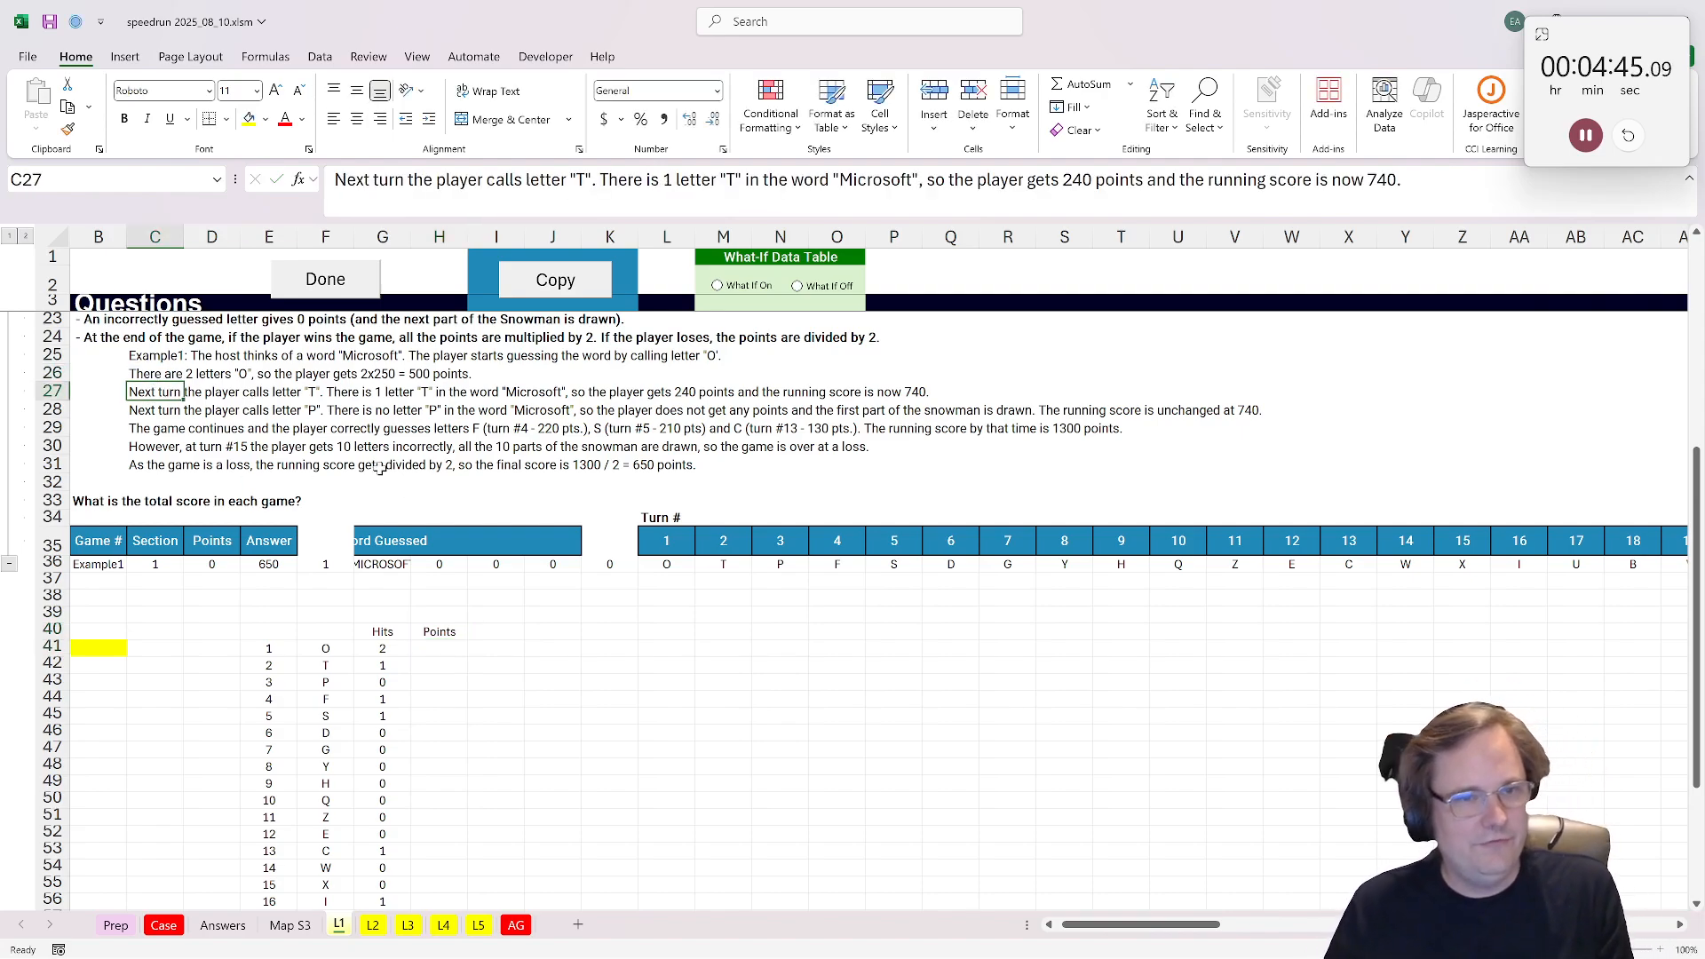
Step: Enter =(260-E41*10)*G41 in H41 and fill it down for every turn
left_click(441, 649)
type("=260")
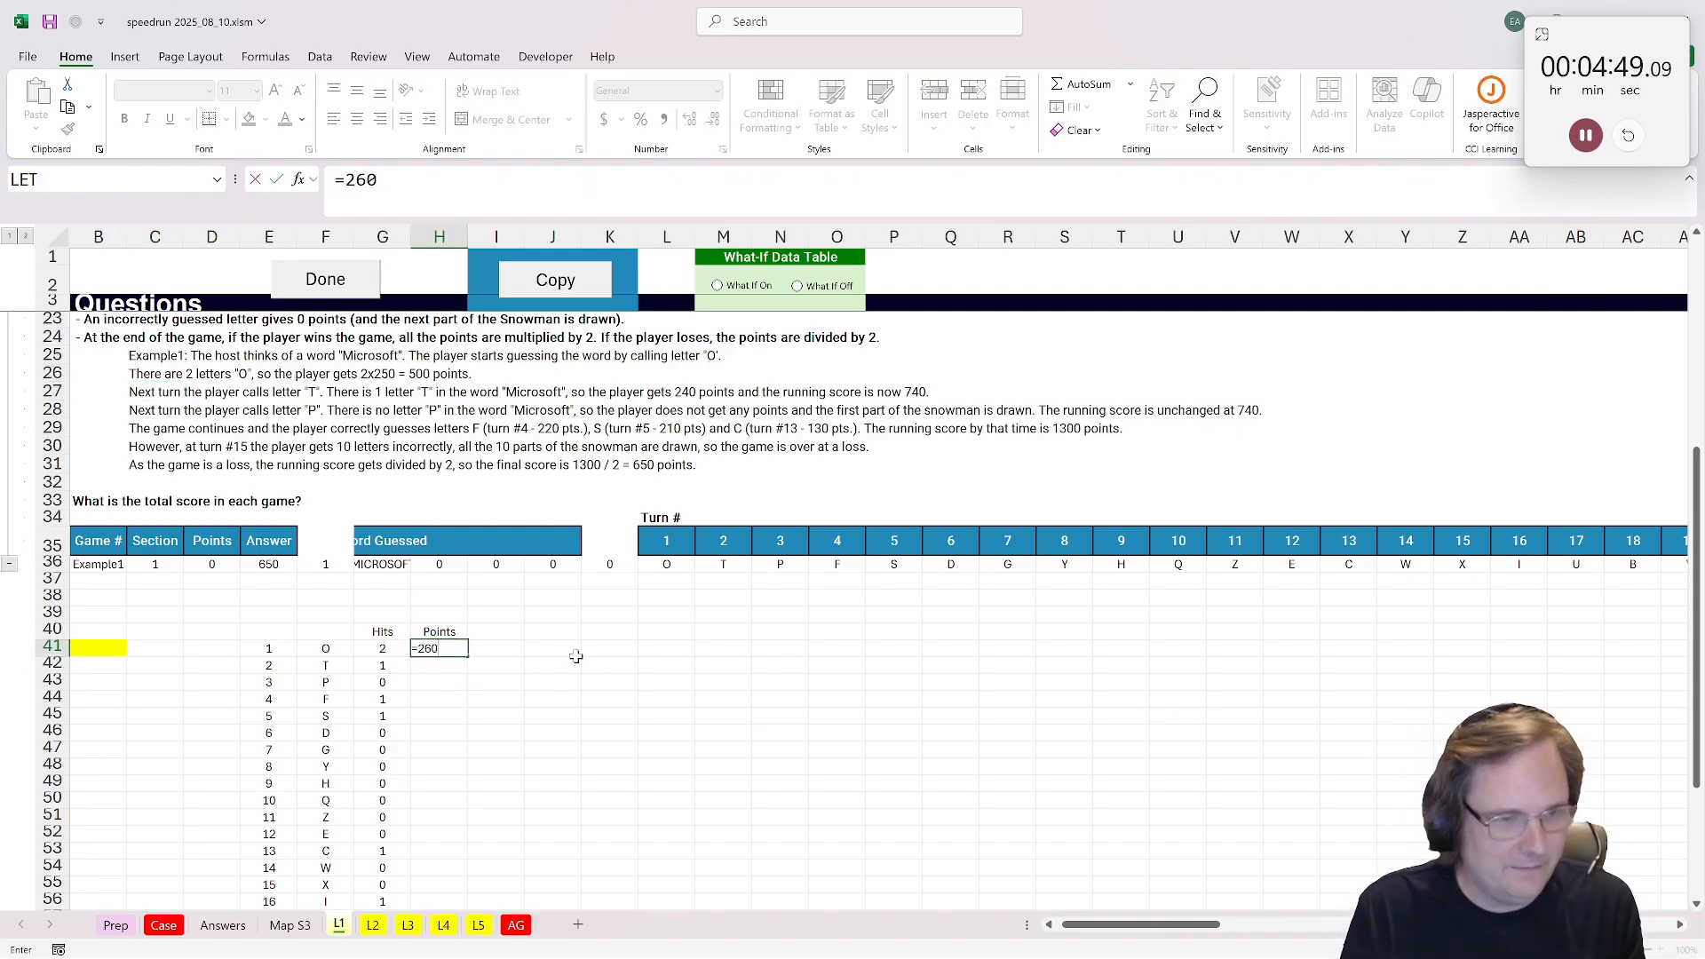
type("-")
left_click(267, 649)
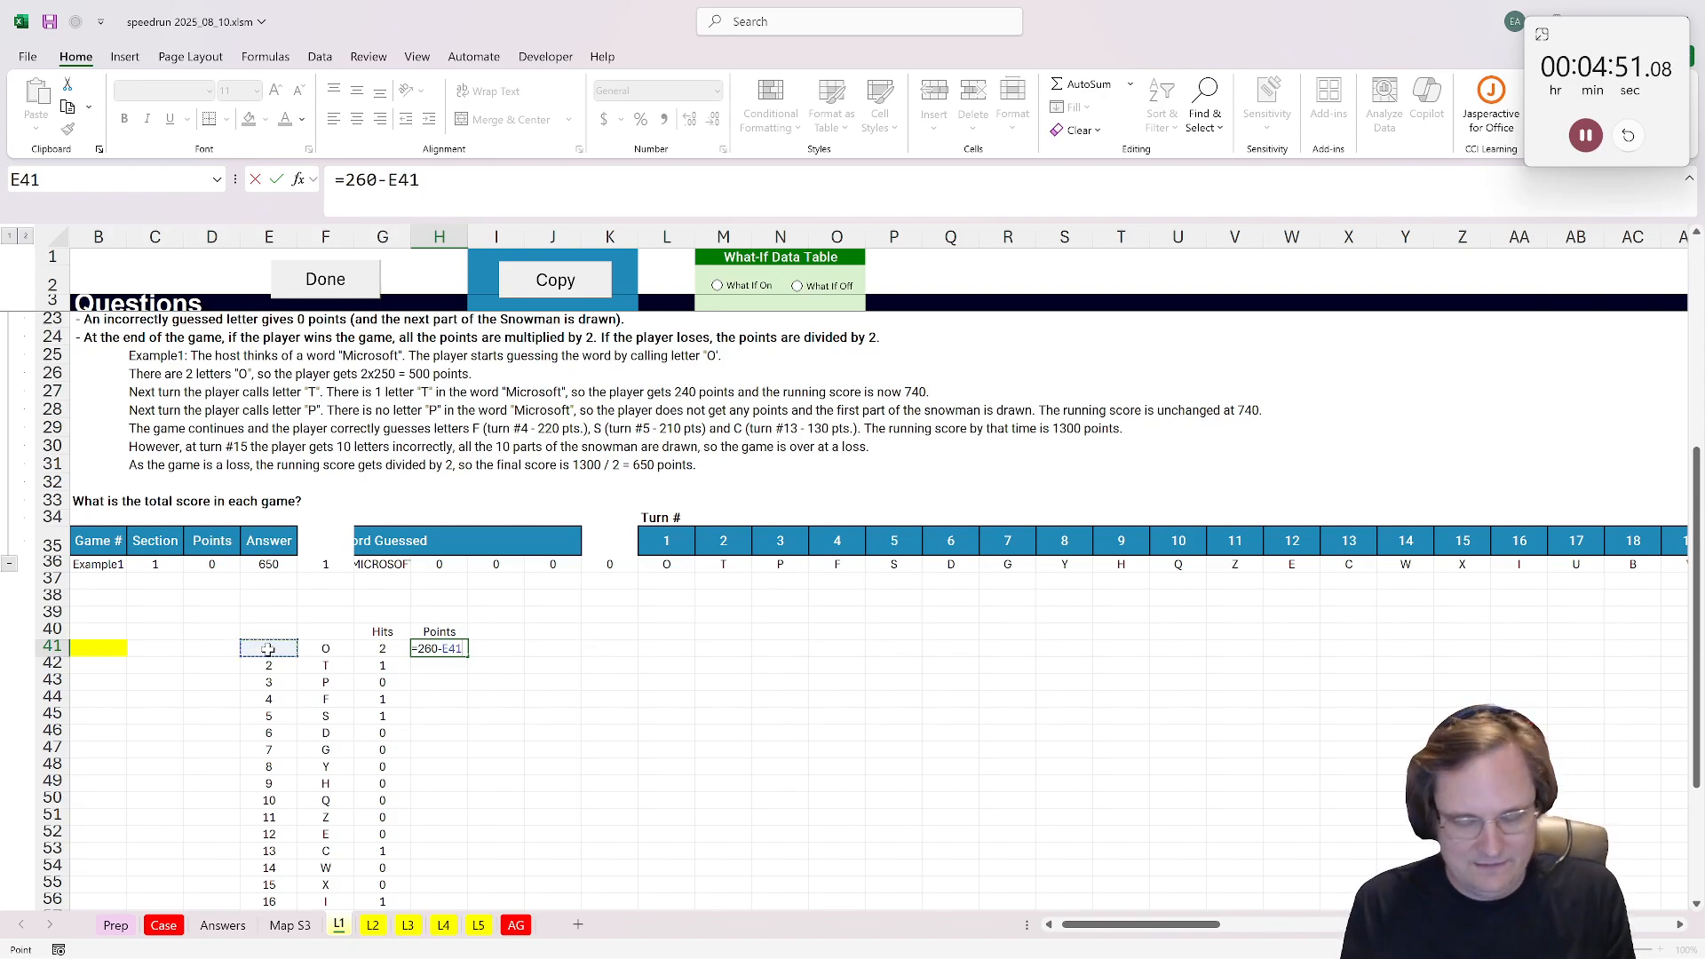
type("*10)")
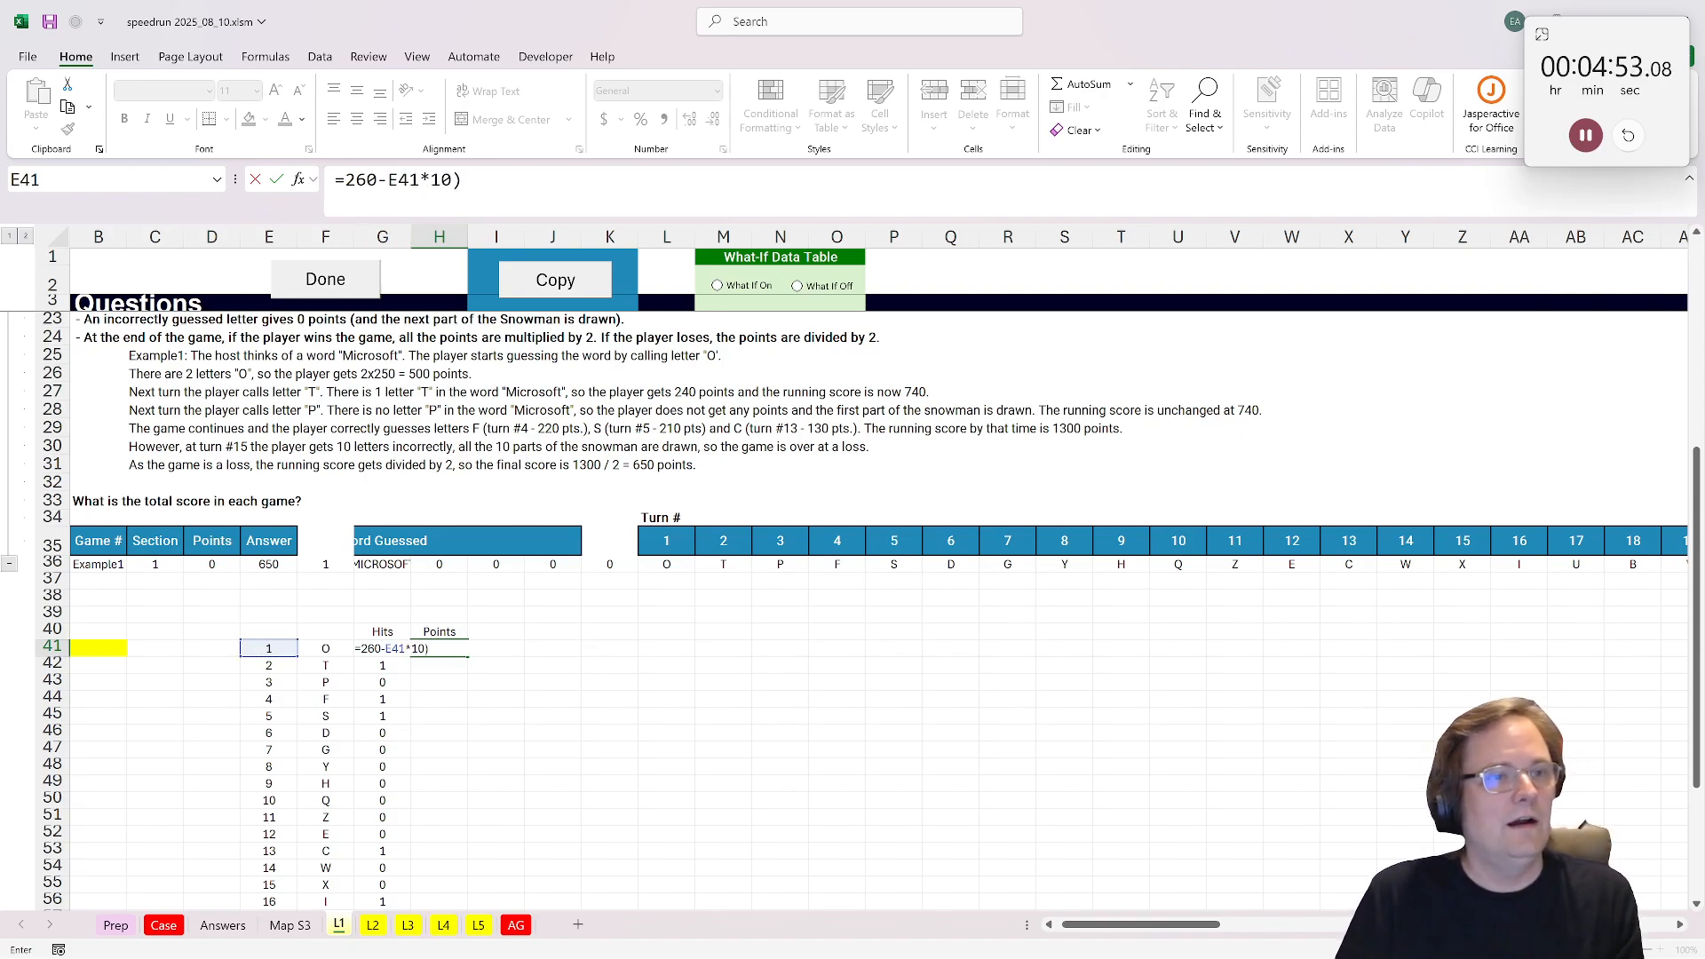
left_click(448, 180)
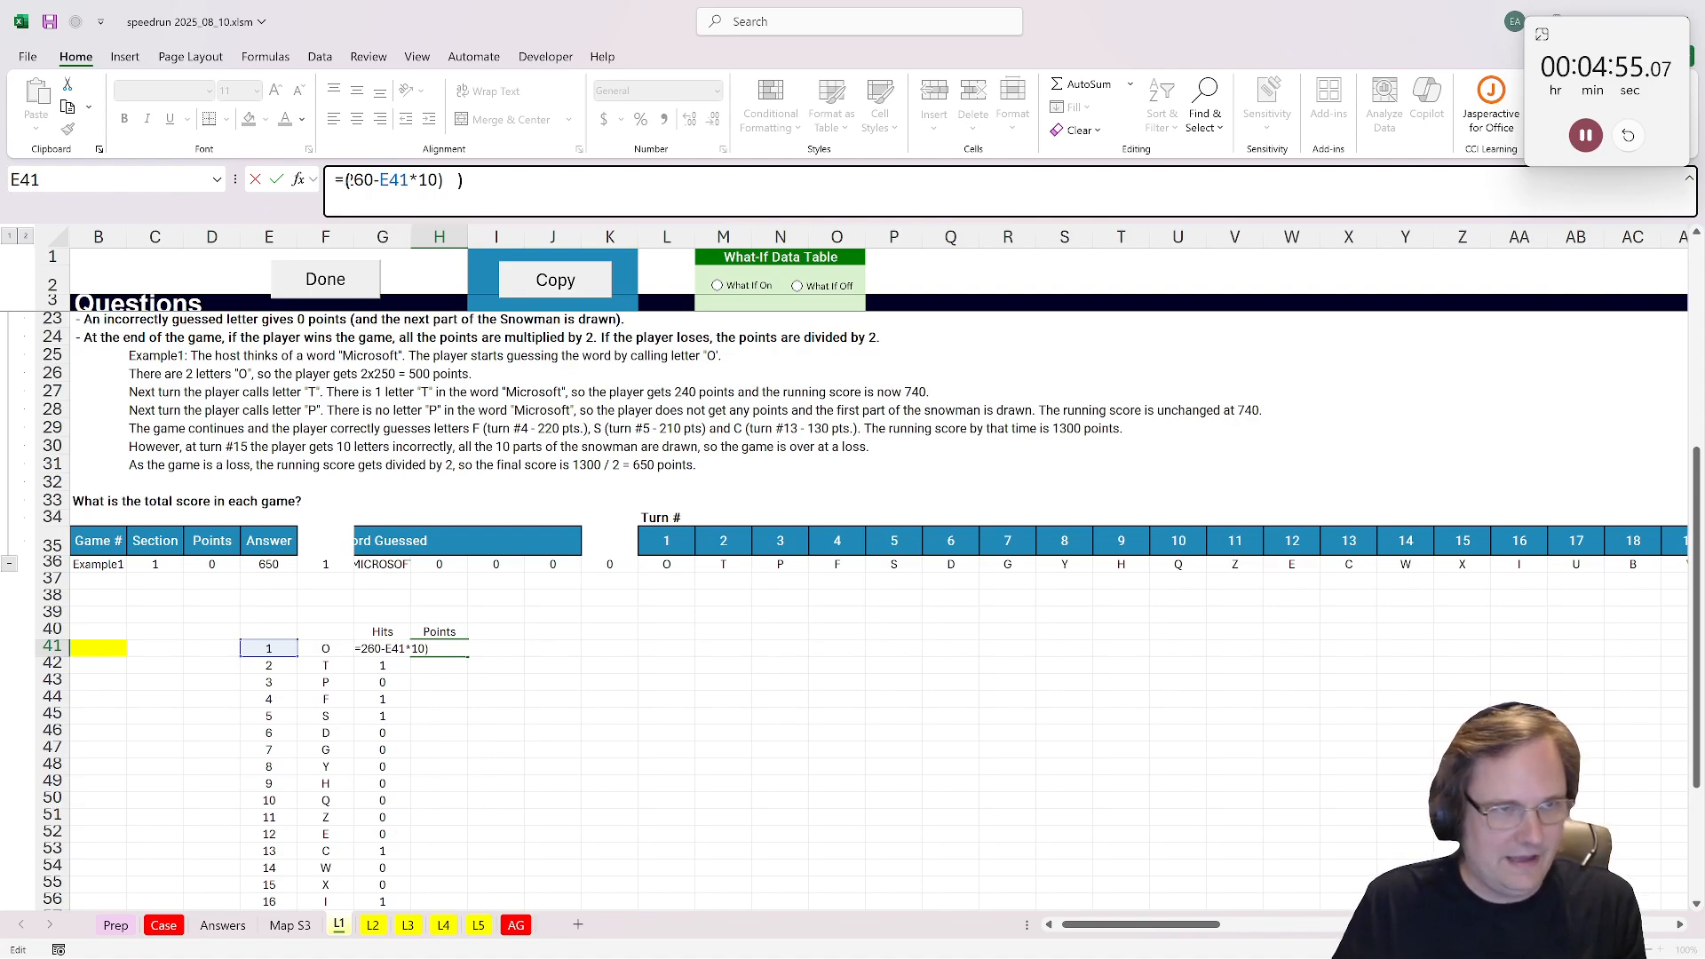
type("(")
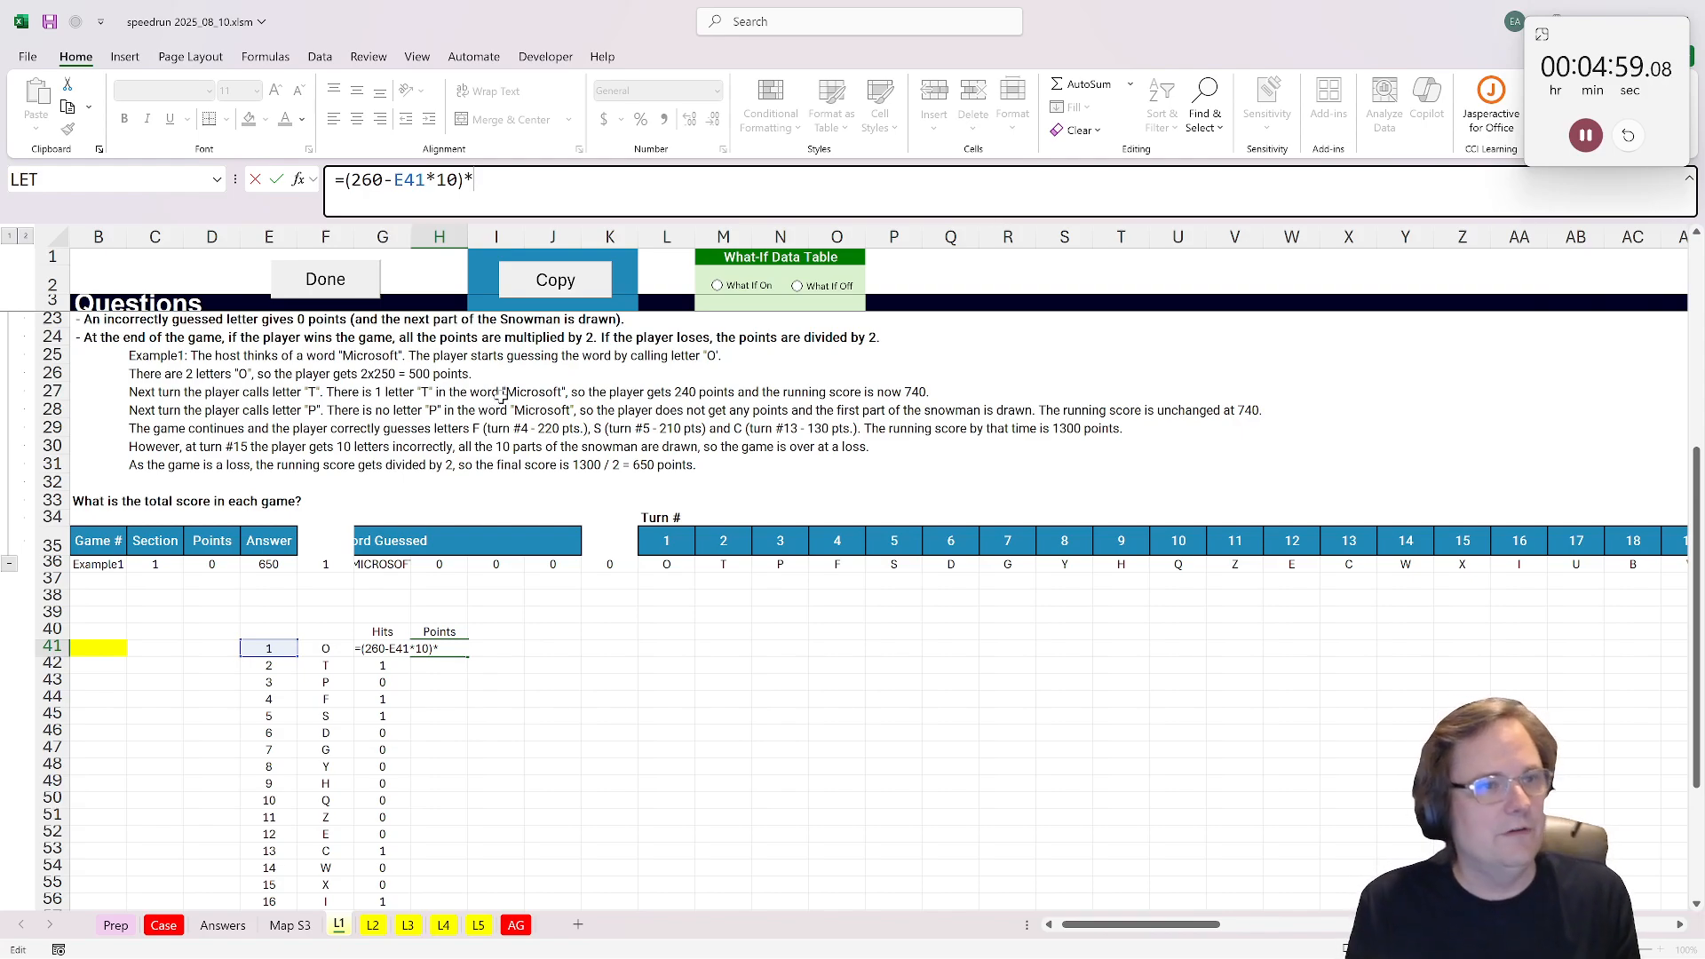
type("G41")
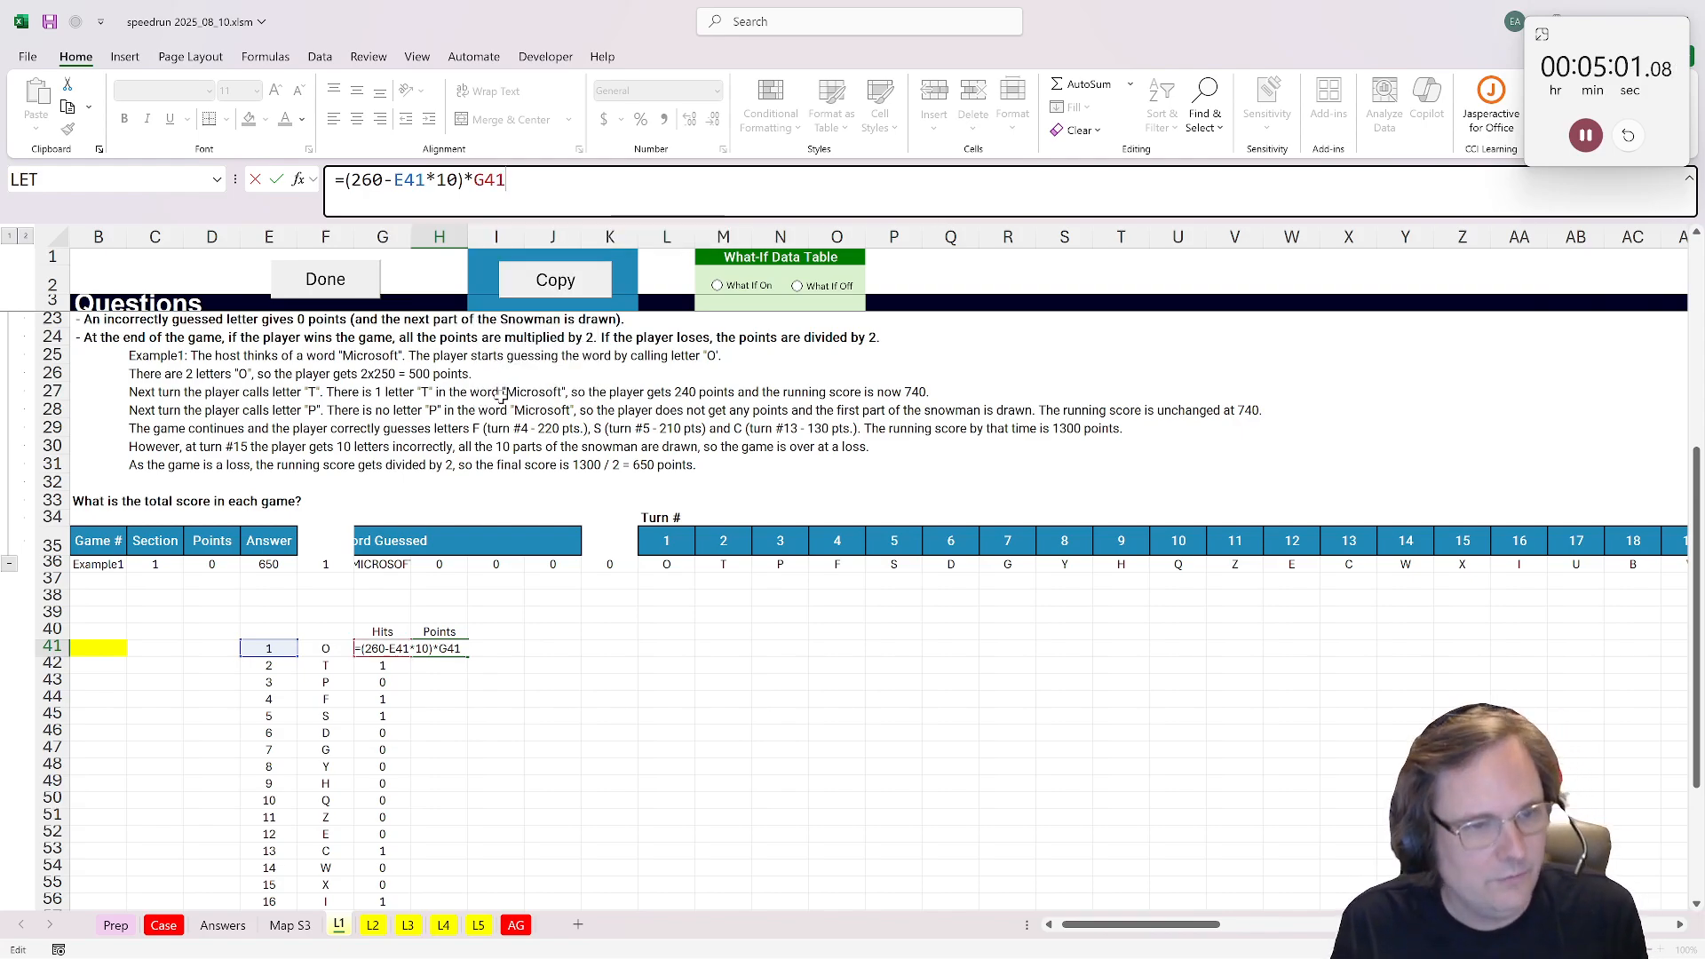
key("ctrl+Return")
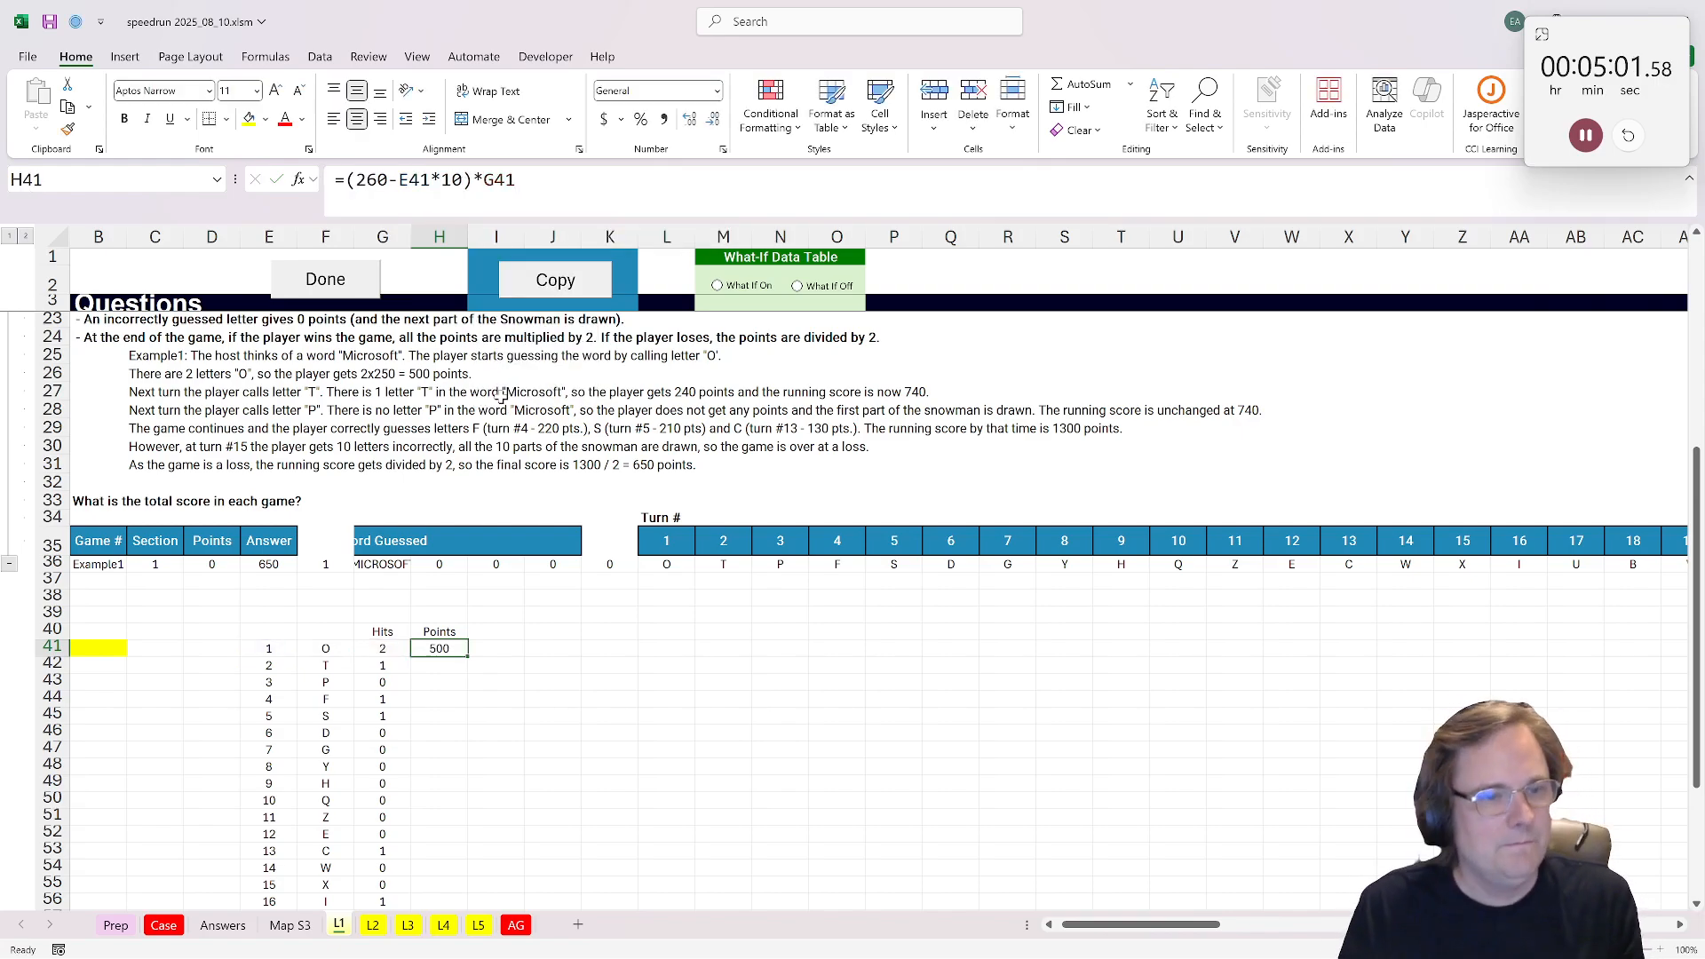
double_click(469, 657)
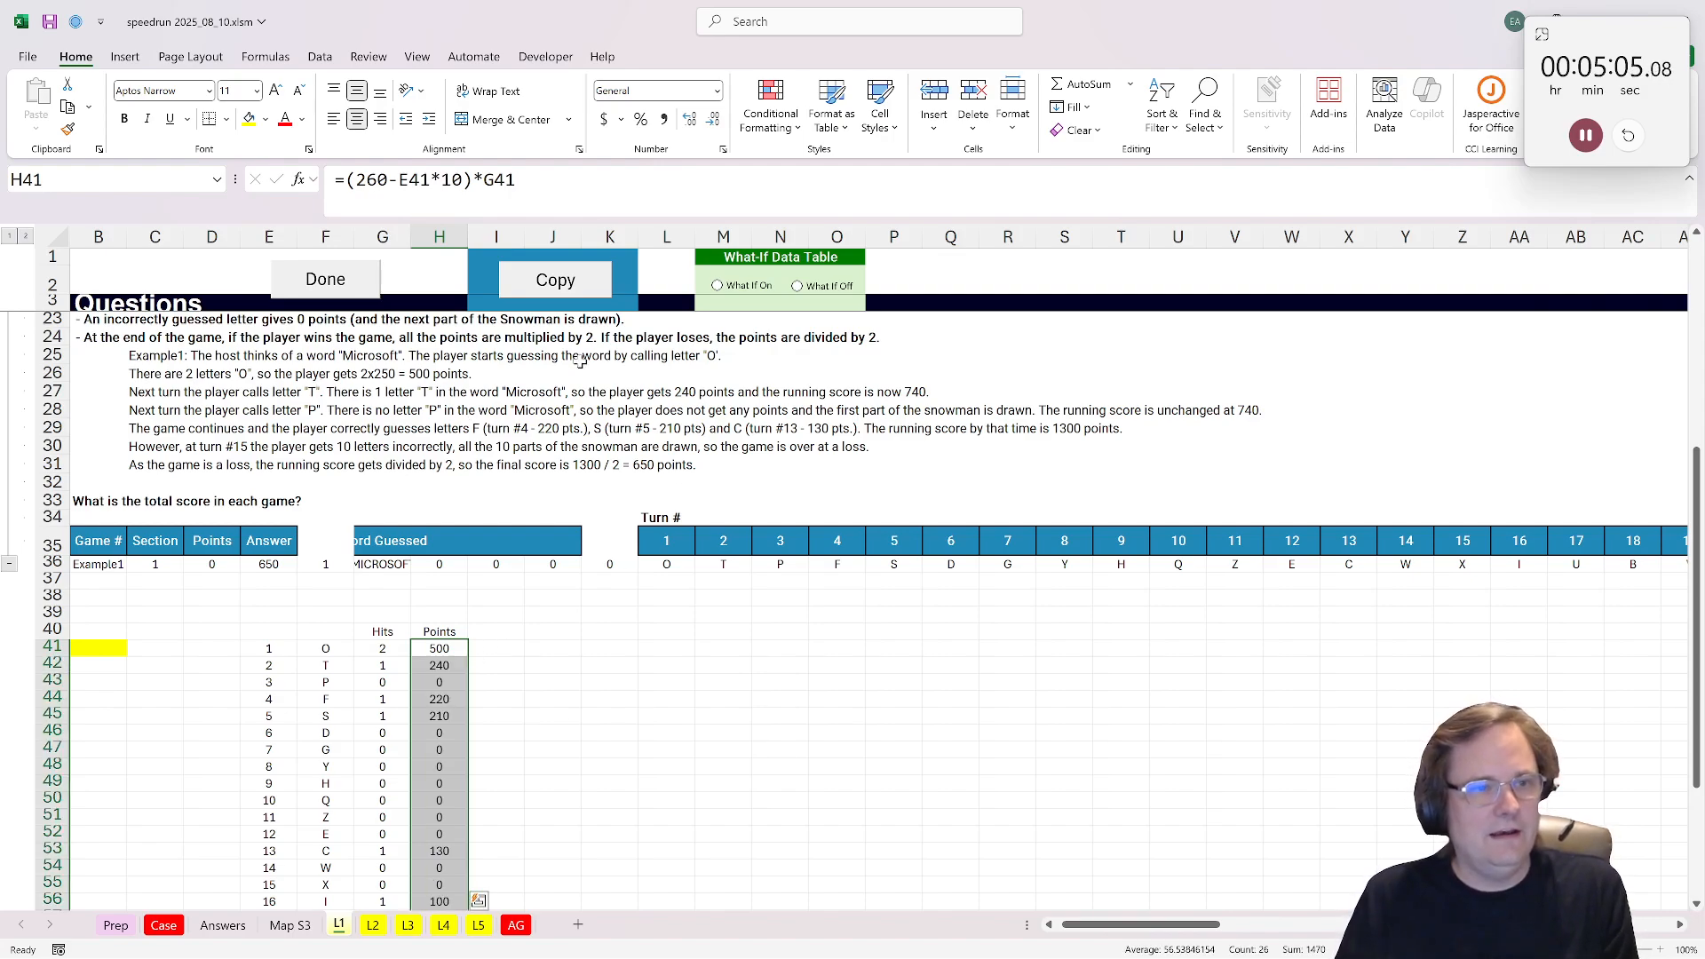
Step: Check the sum of the points in H41:H53 against the running score in the example text
left_click(182, 377)
left_click(894, 392)
scroll(746, 578, "down", 1)
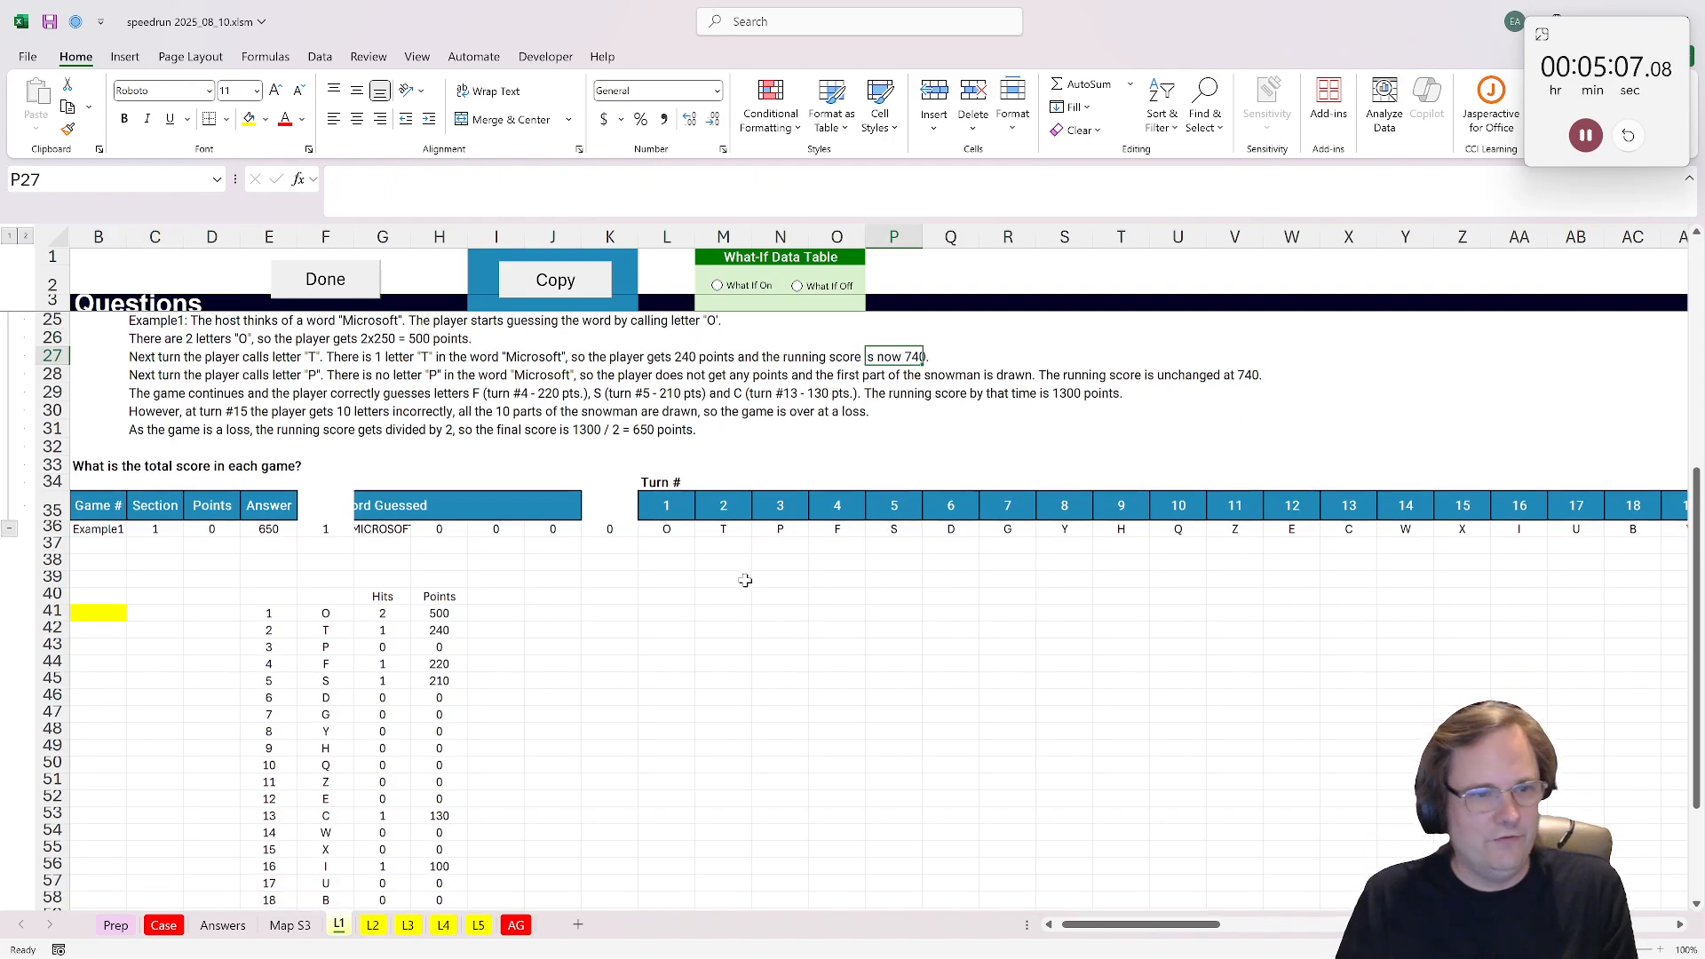
left_click_drag(436, 600, 461, 800)
scroll(444, 666, "up", 2)
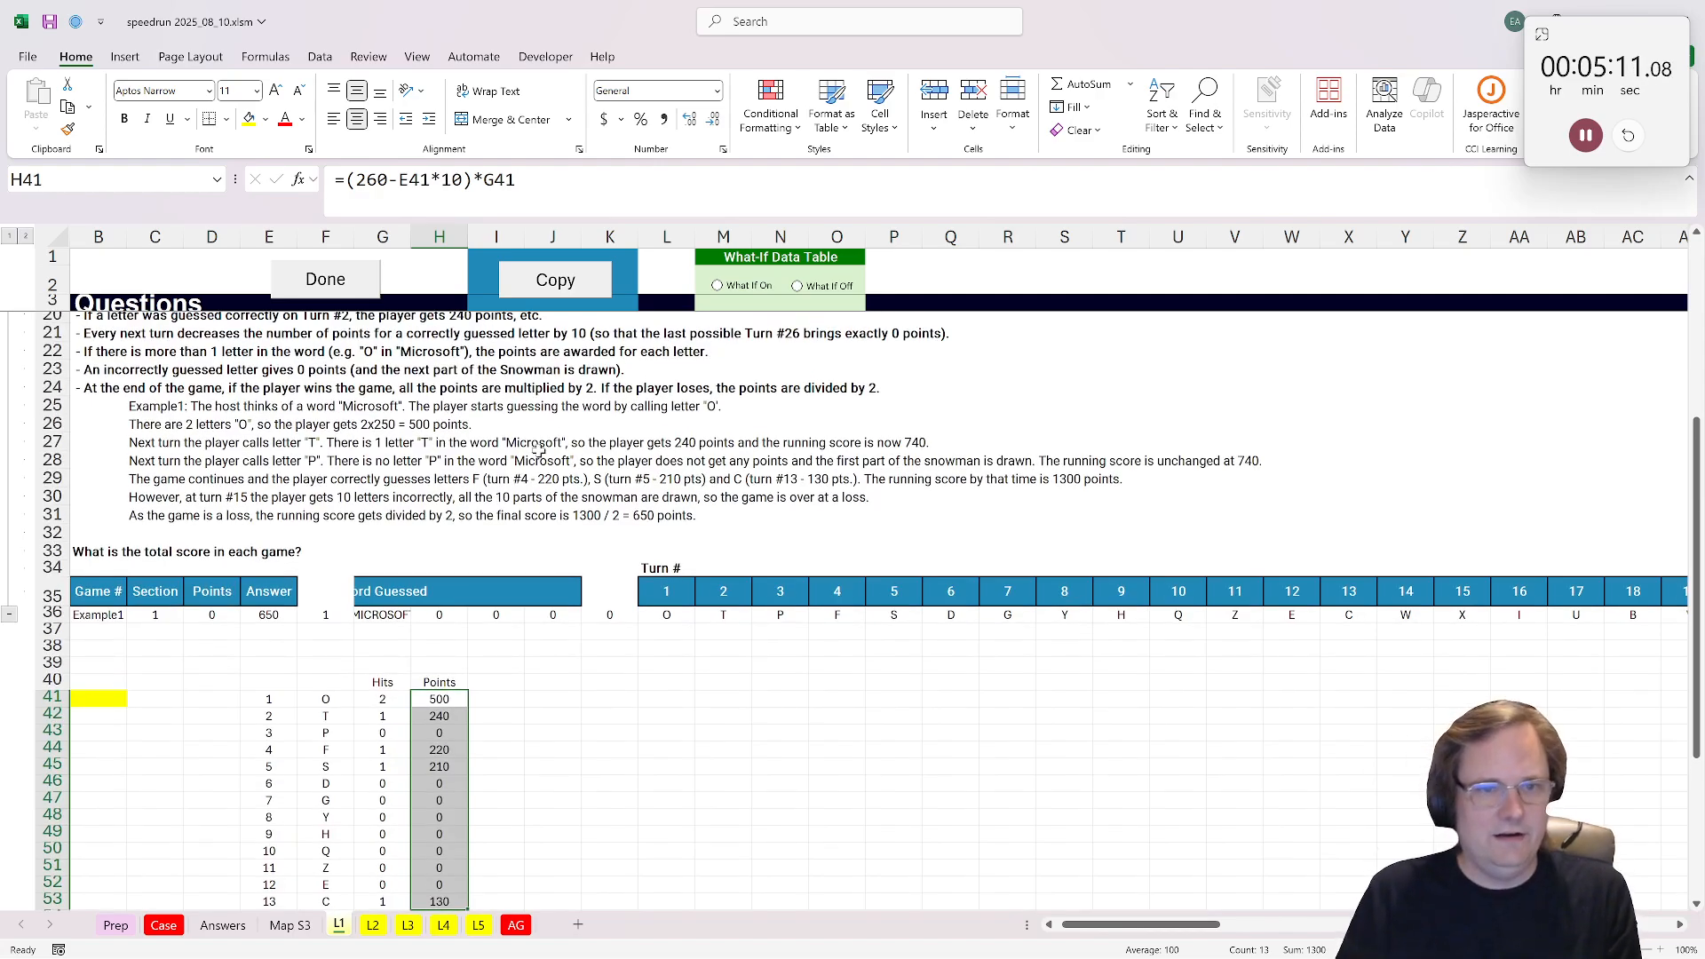
scroll(442, 628, "down", 2)
Step: Reread the win and loss rules and label I40 "Snowman"
left_click(488, 585)
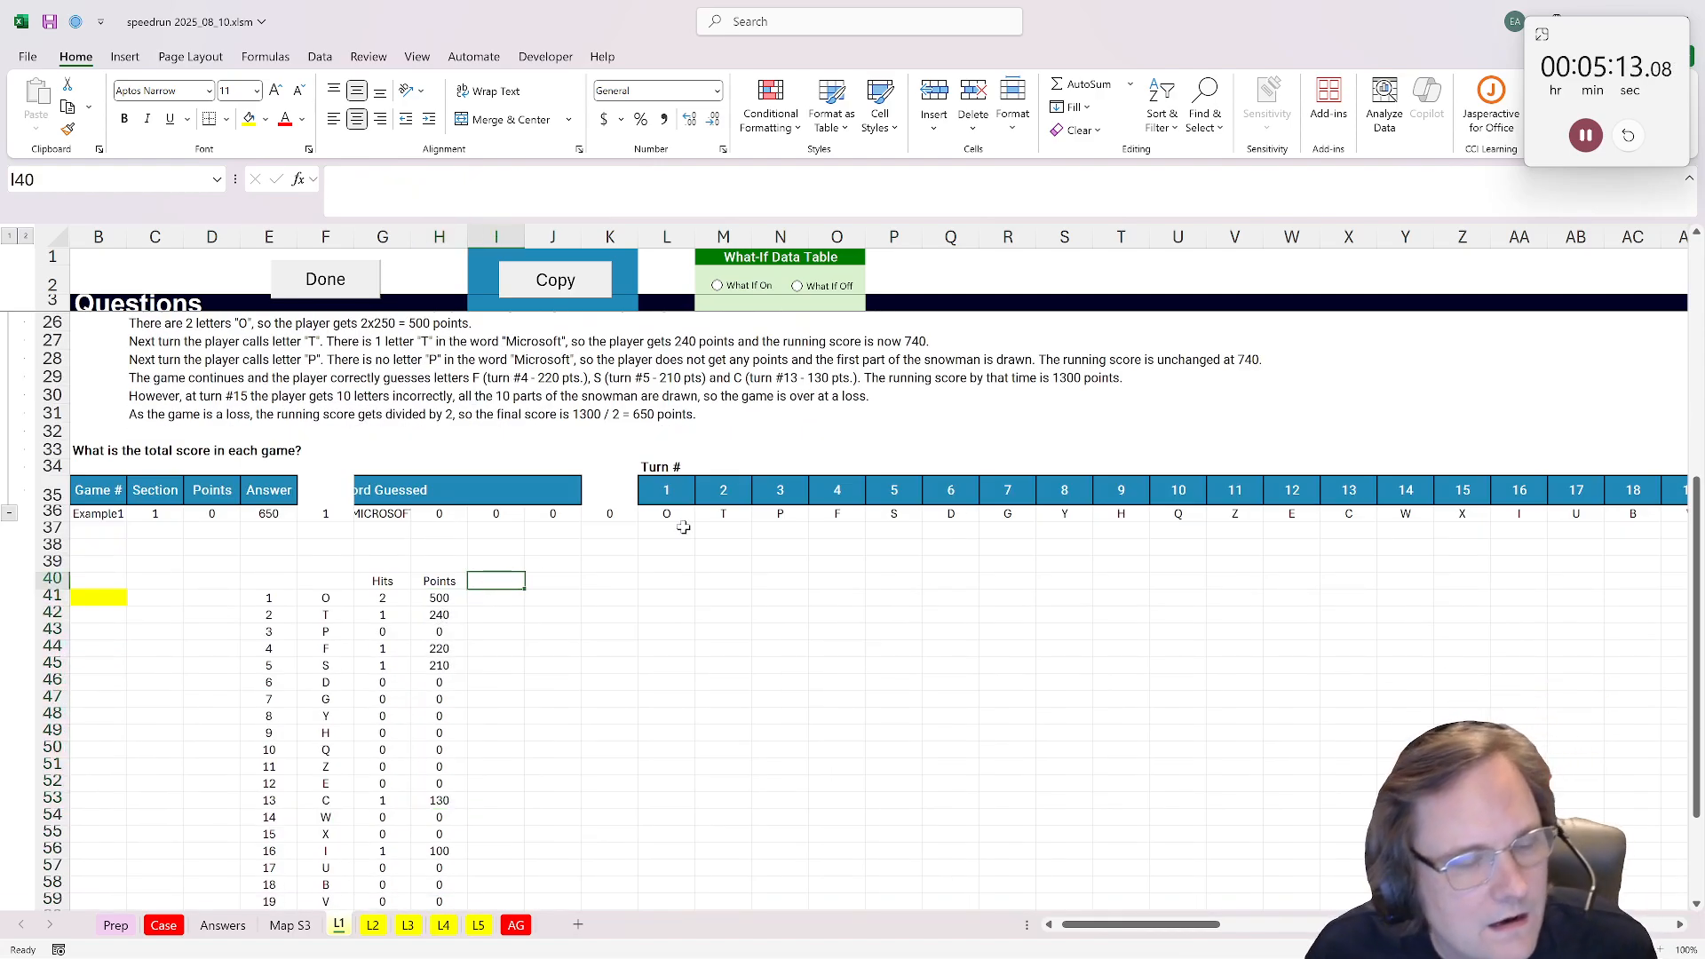
scroll(683, 527, "up", 2)
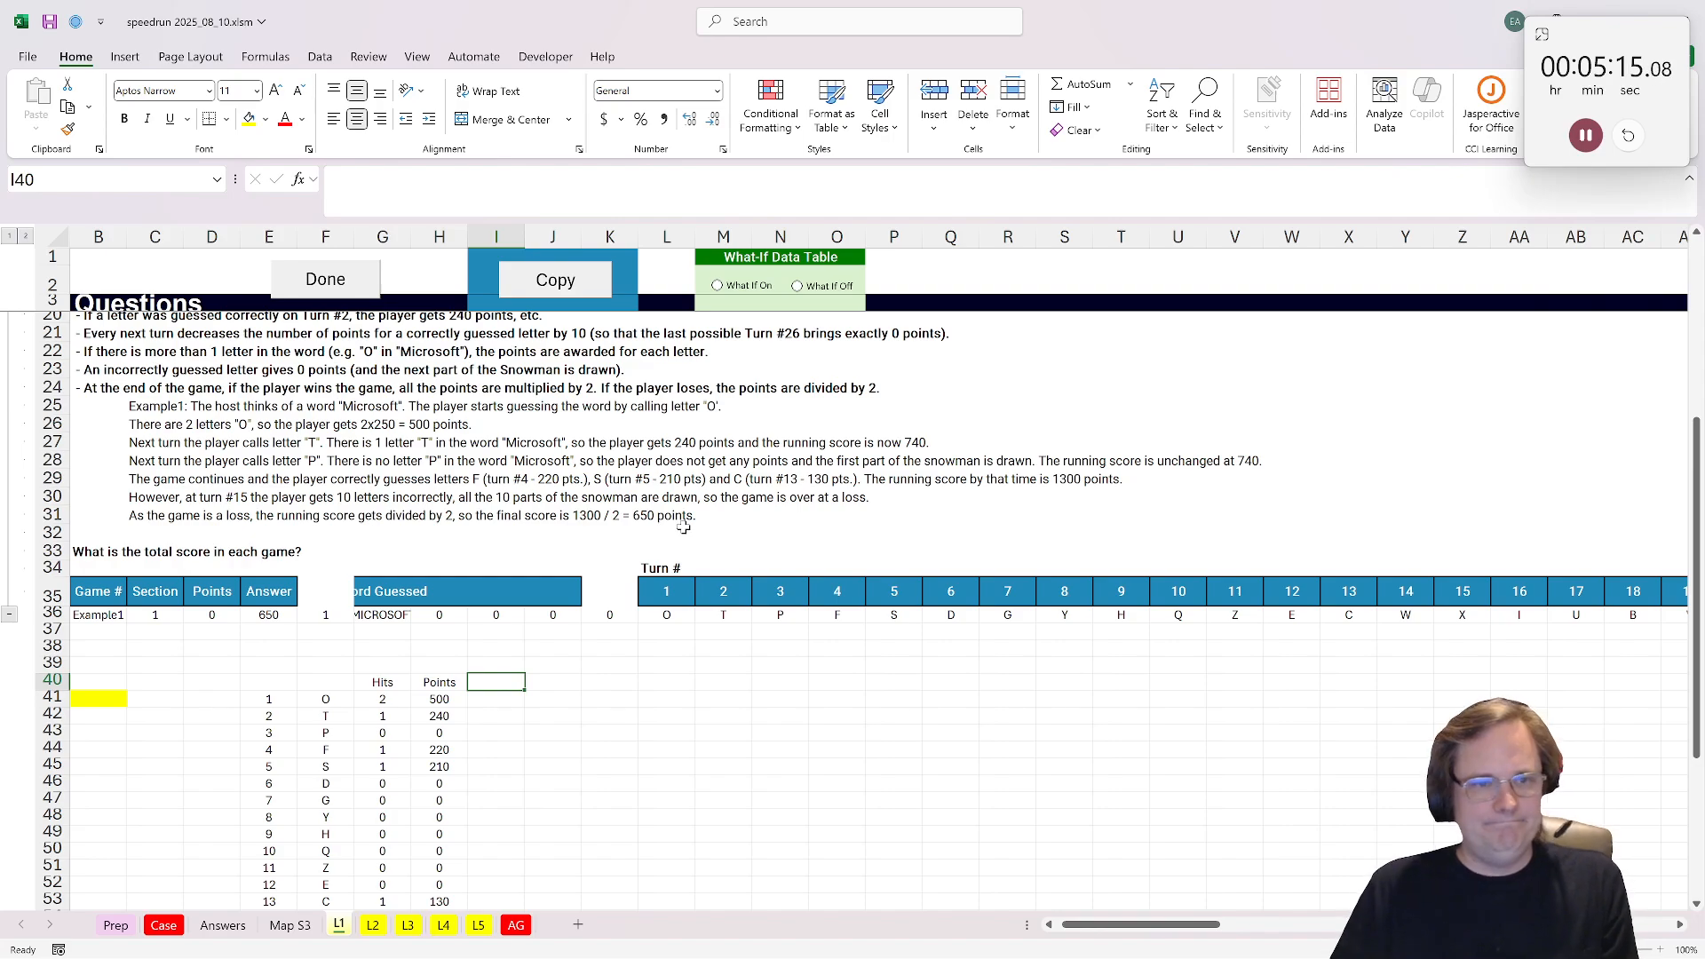
scroll(683, 527, "down", 1)
scroll(683, 528, "up", 1)
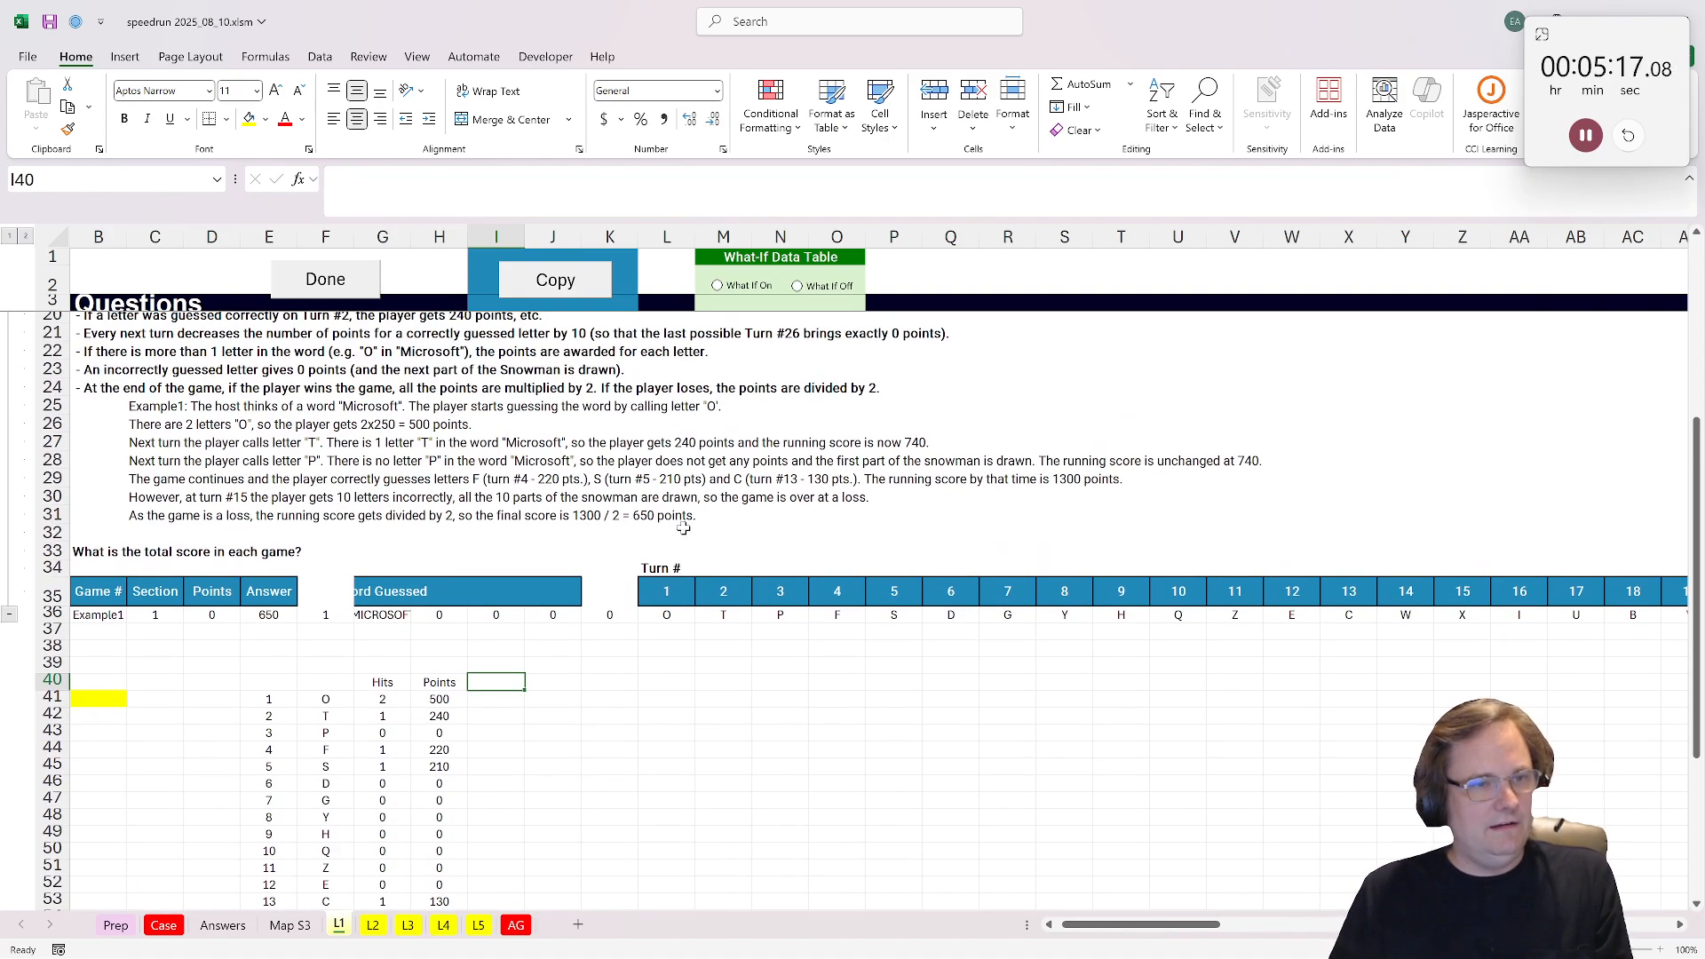
type("Snow")
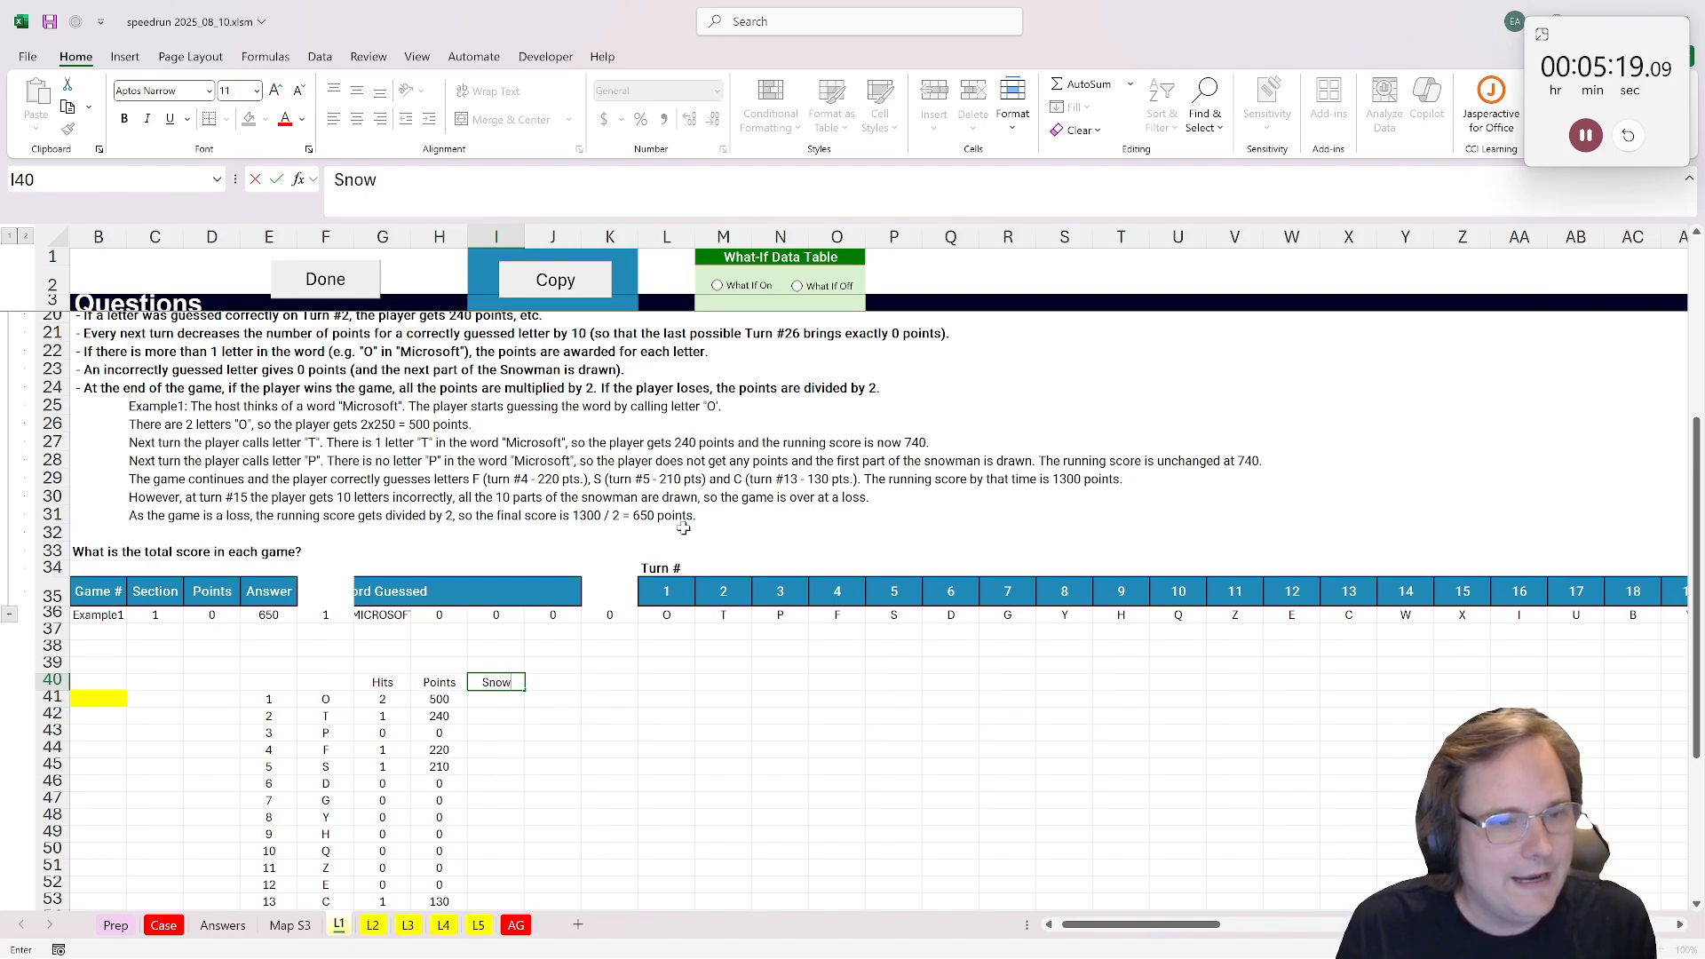
key("BackSpace")
type("wman")
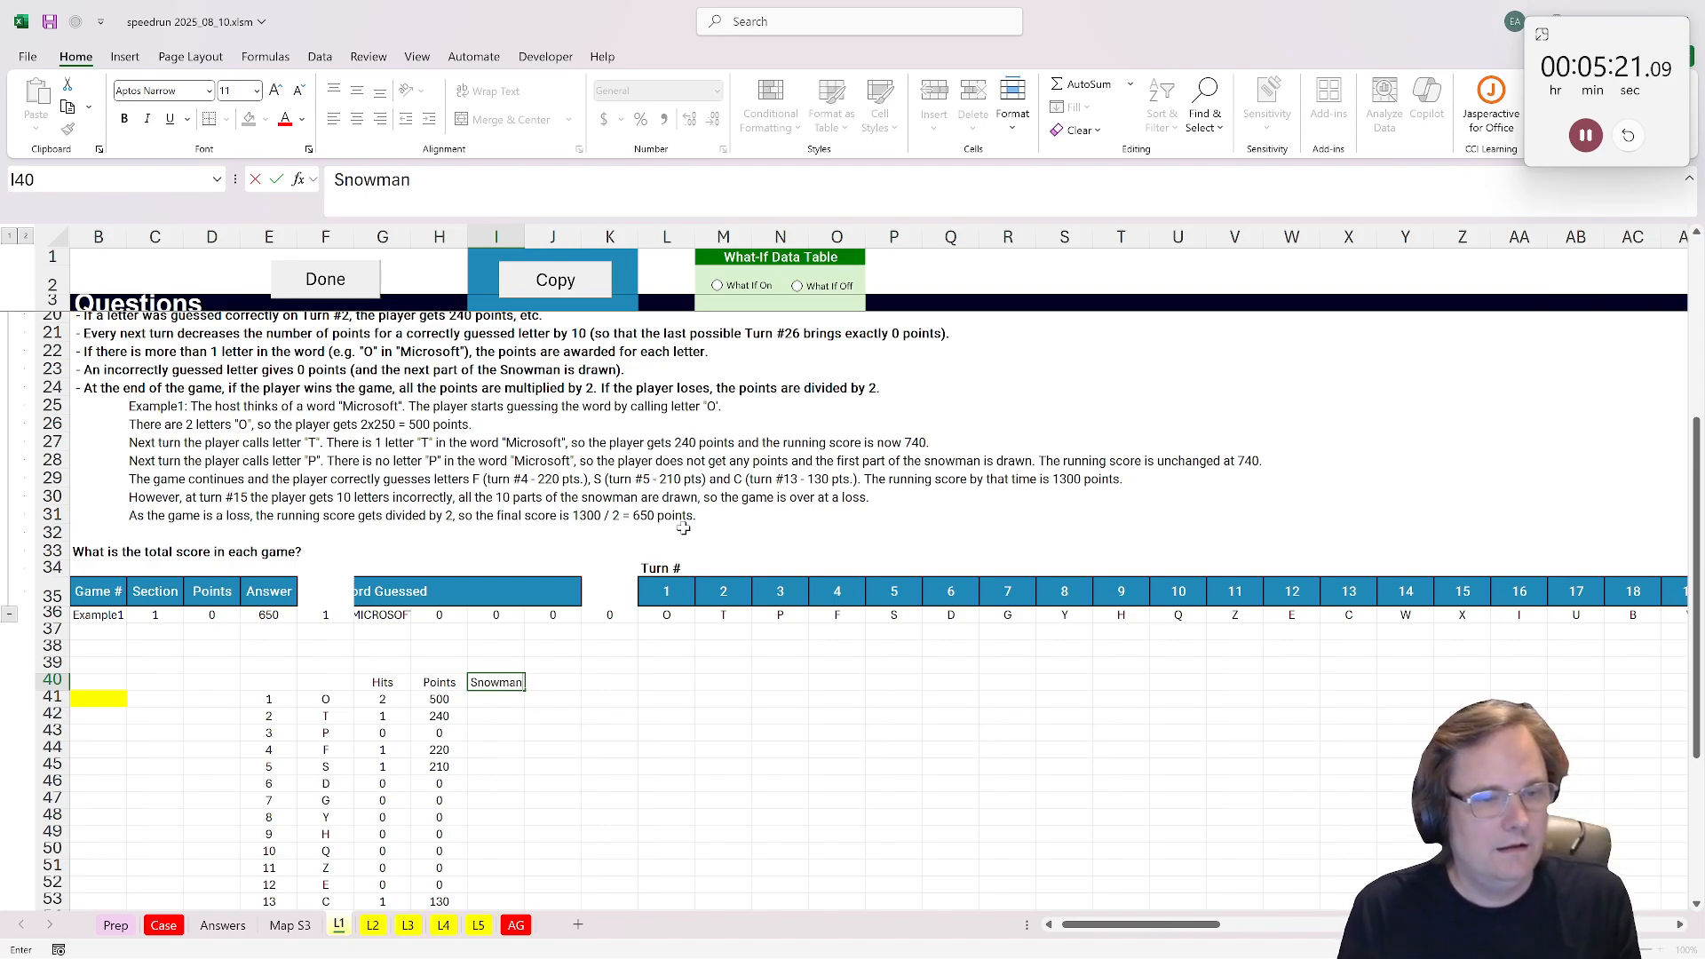
key("Return")
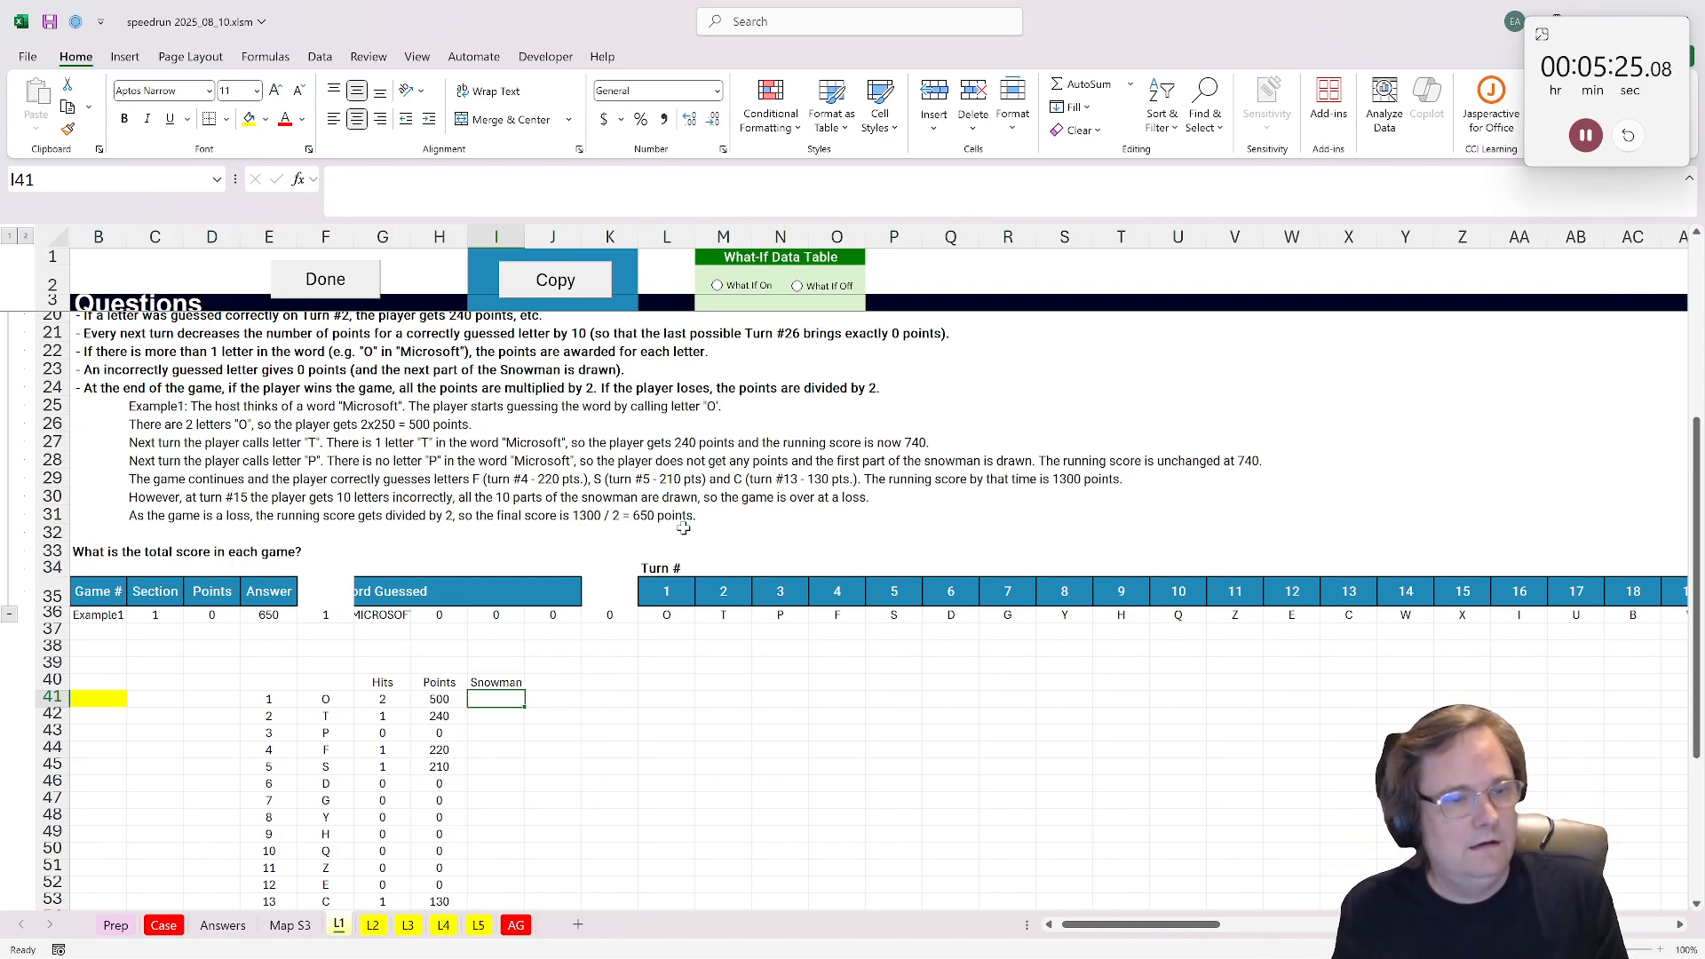
Step: Move the Snowman label up to I39 and enter a starting value of 0 in I40
key("Up")
key("ctrl+x")
key("Up")
key("ctrl+v")
key("Down")
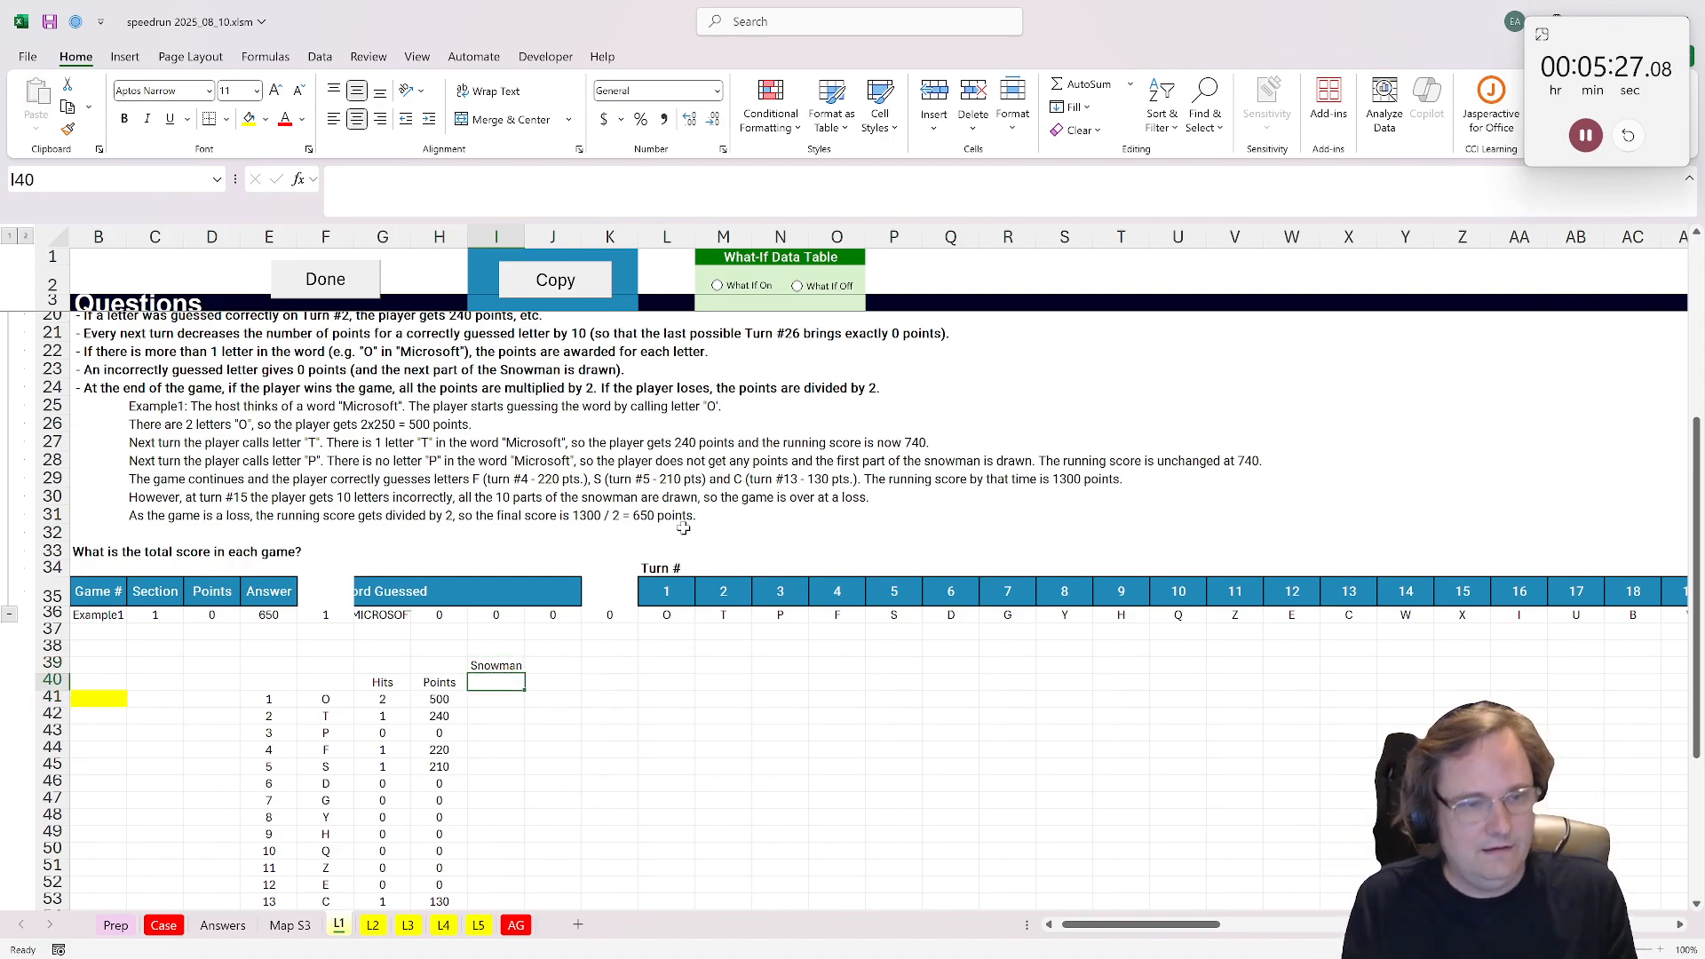
type("0")
key("Return")
Step: Enter =IF(G41=0,I40+1,I40) in I41 to count drawn snowman parts and fill it down for every turn
type("=-")
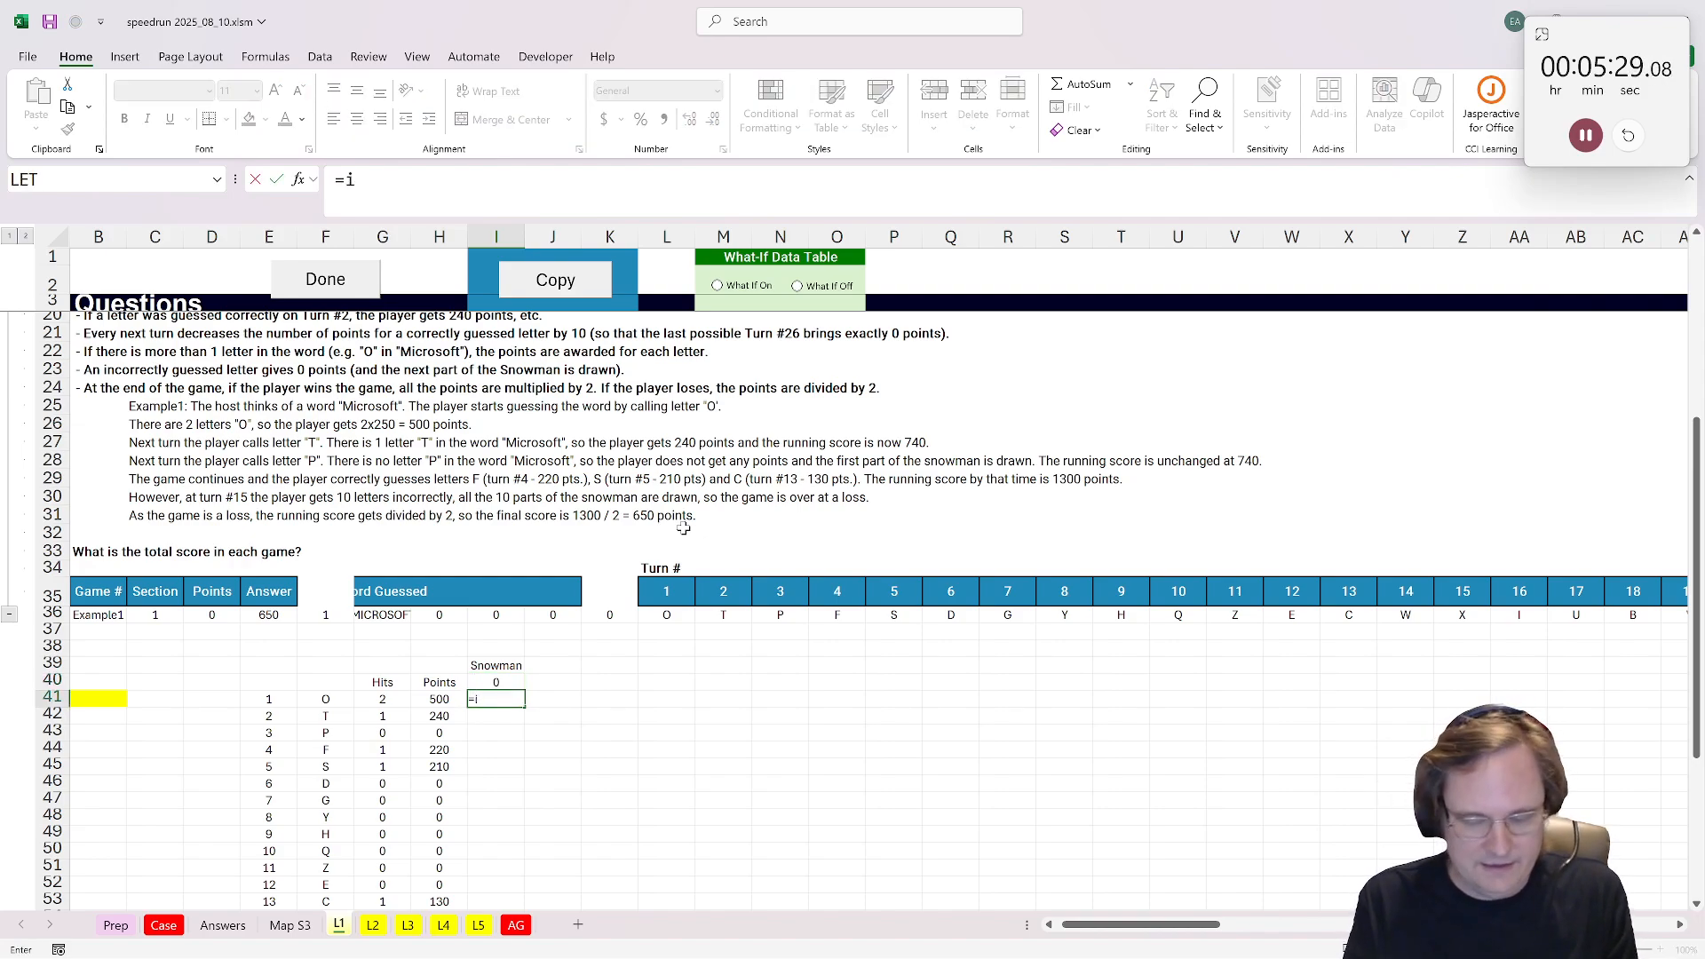
type("f(")
left_click(386, 700)
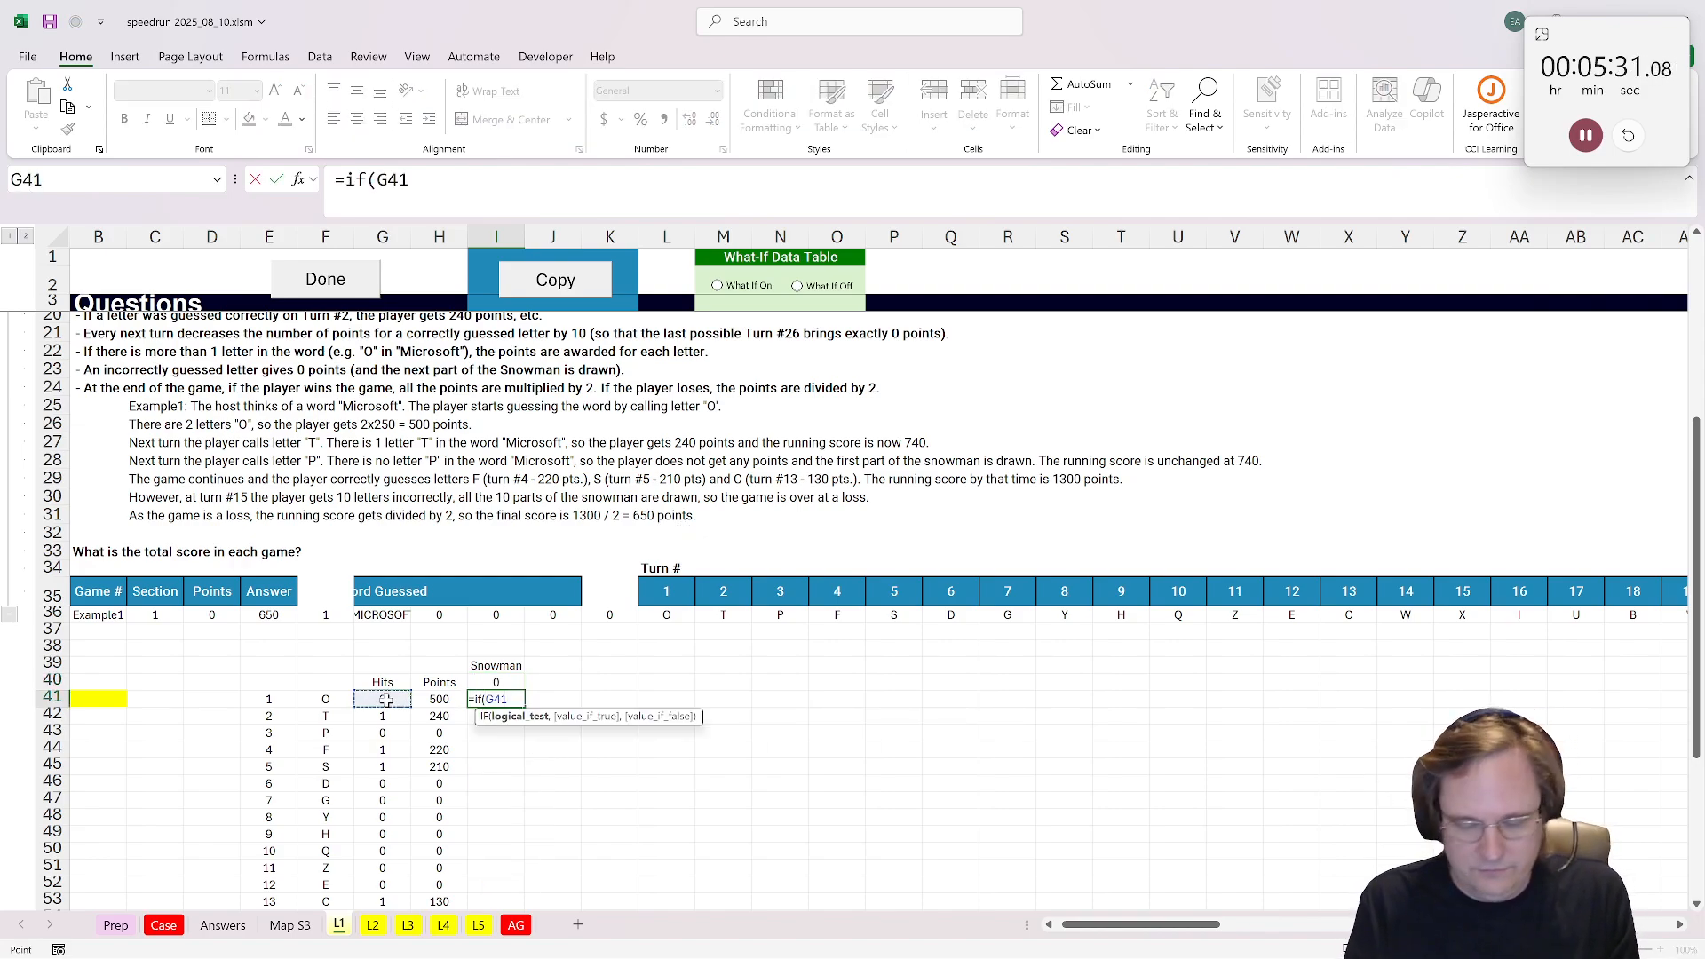
type("=0,")
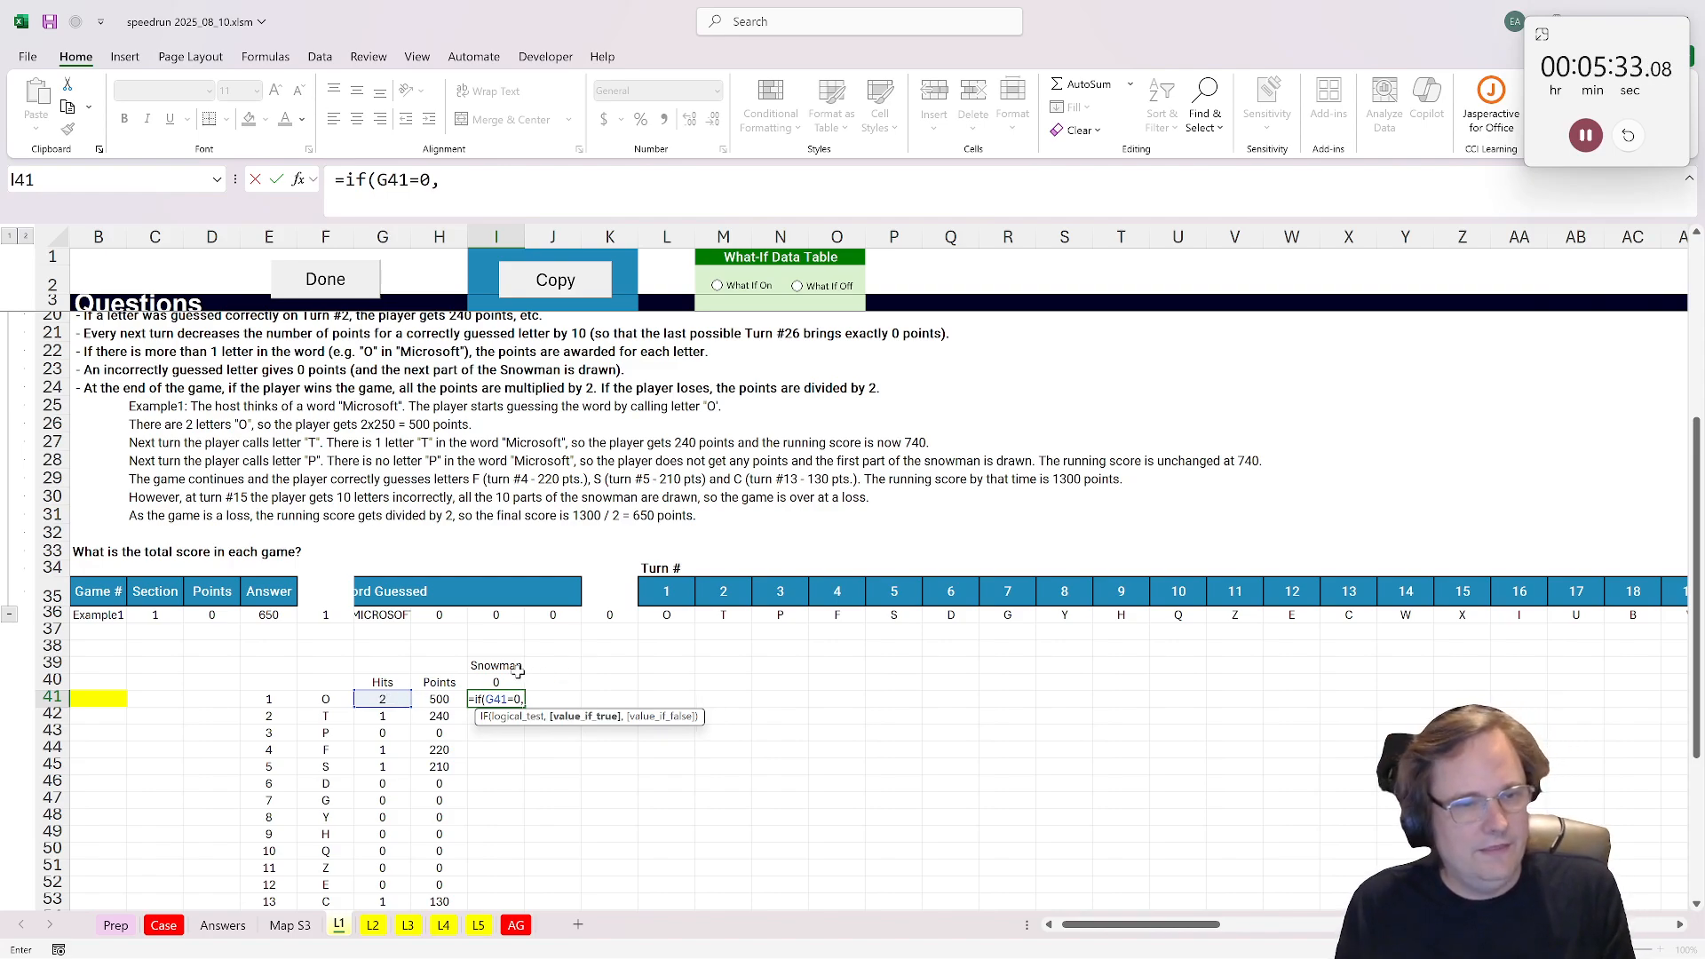
left_click(518, 677)
type("+1,")
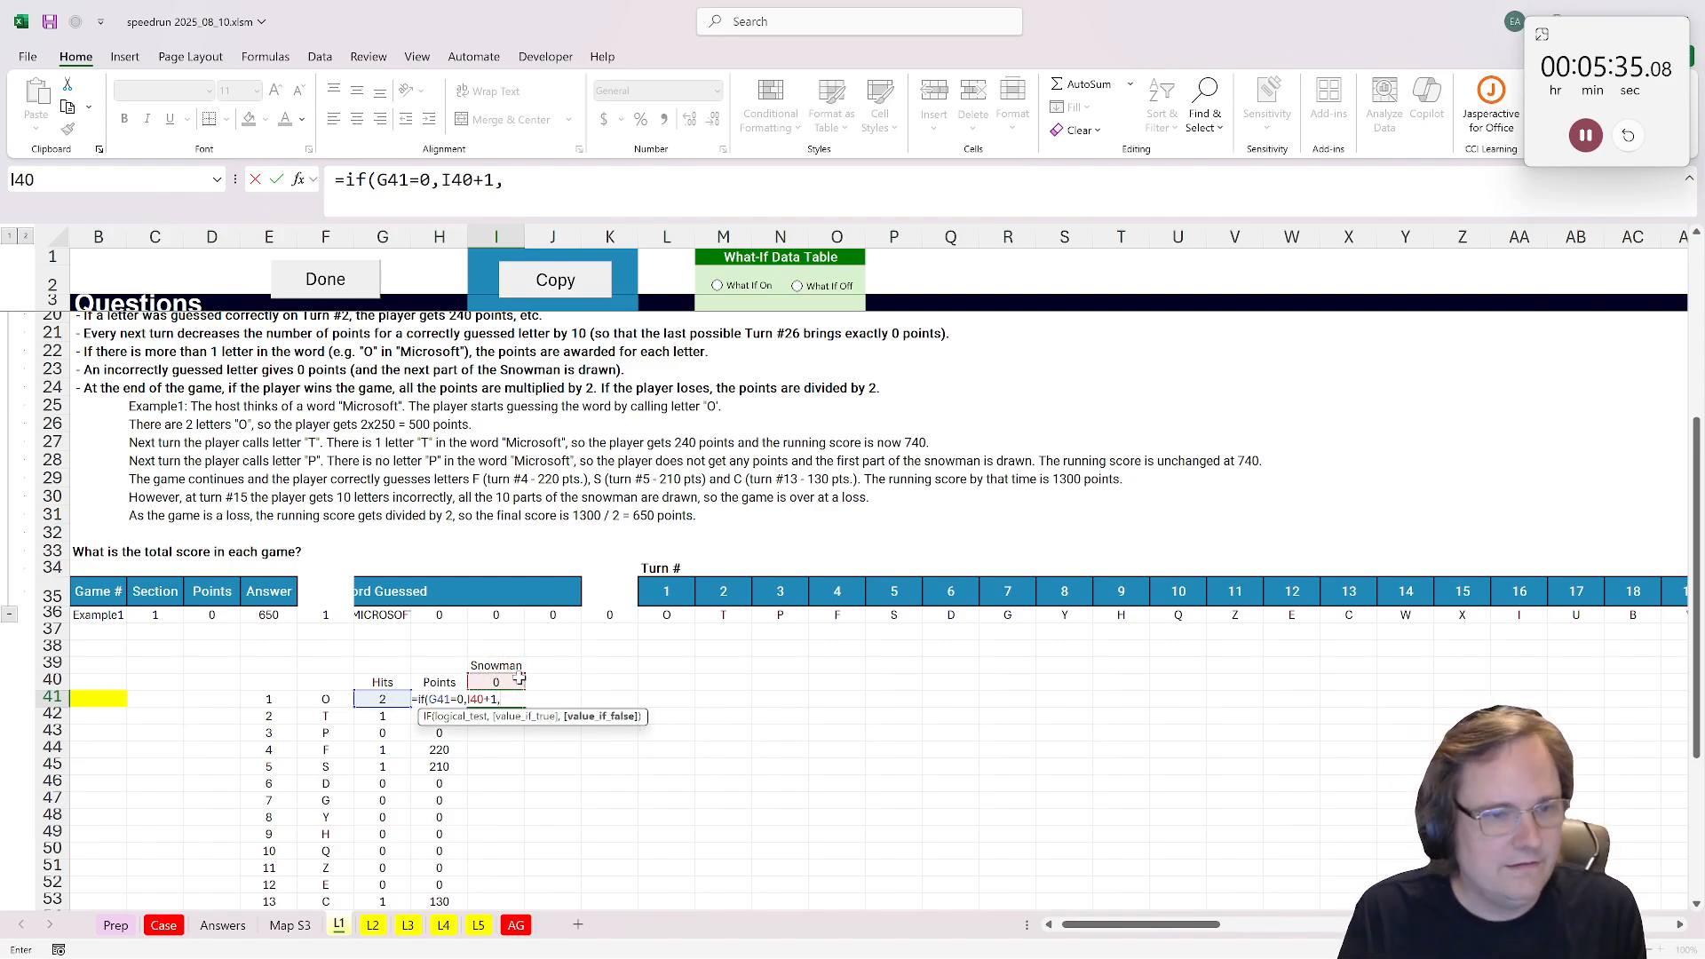
left_click(507, 680)
key("ctrl+Return")
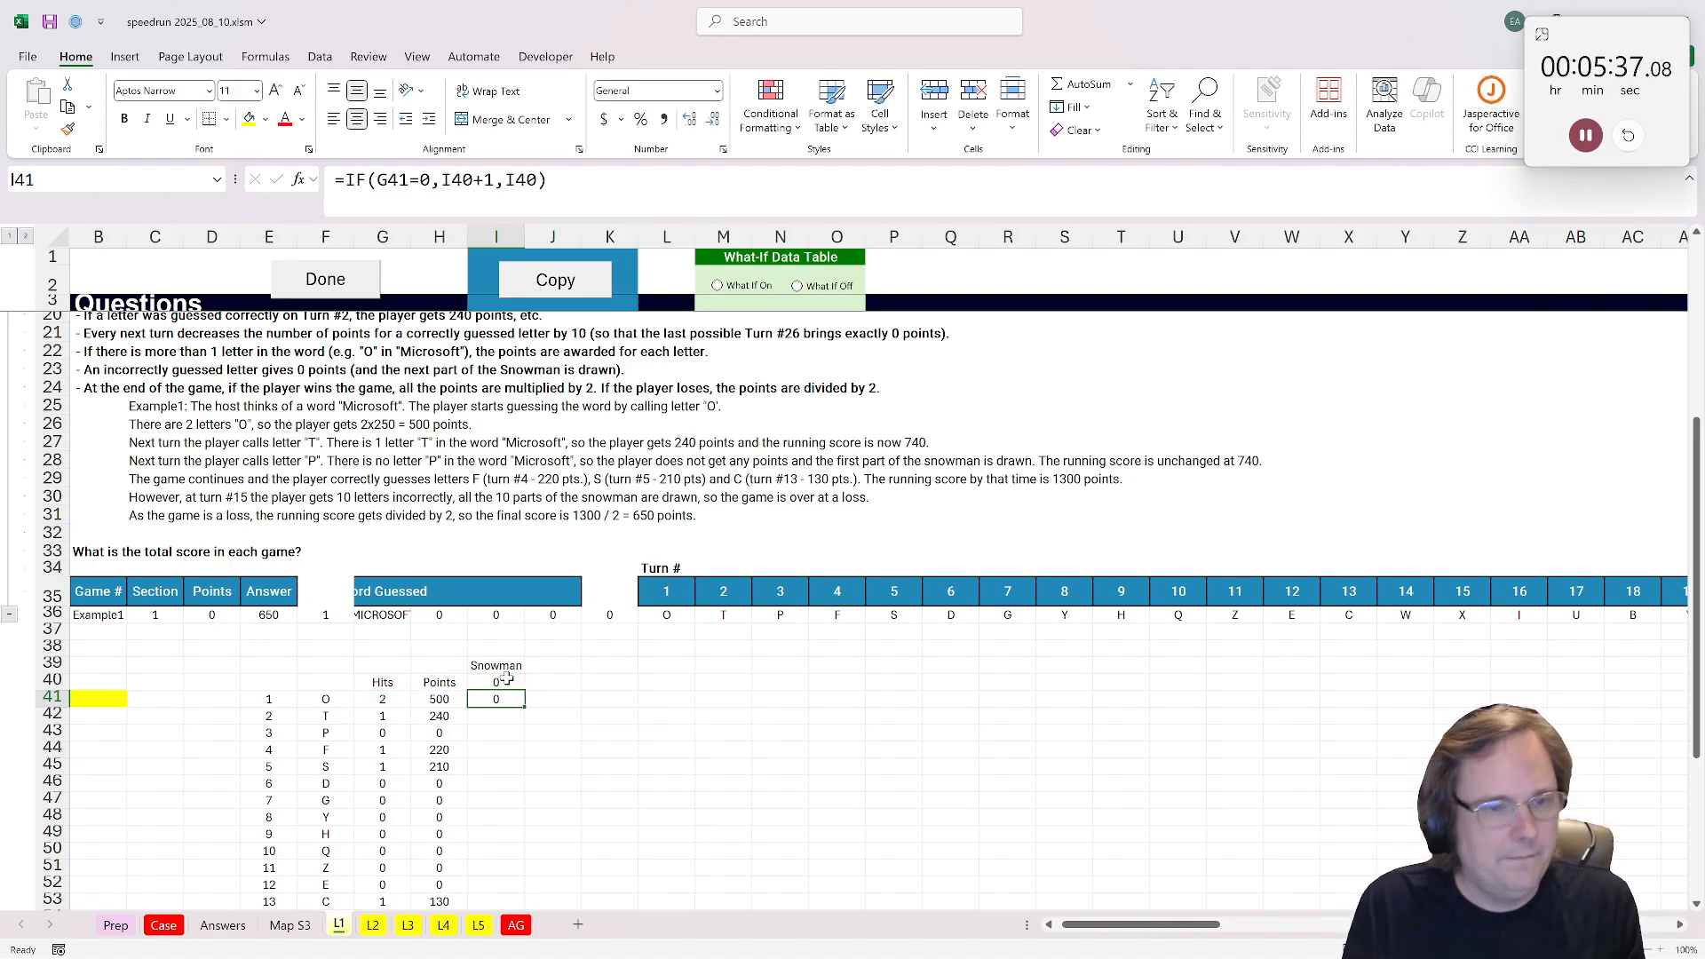
double_click(527, 708)
Step: Label J40 through M40 with the headers Win, Lost, Done and Score
scroll(513, 694, "down", 2)
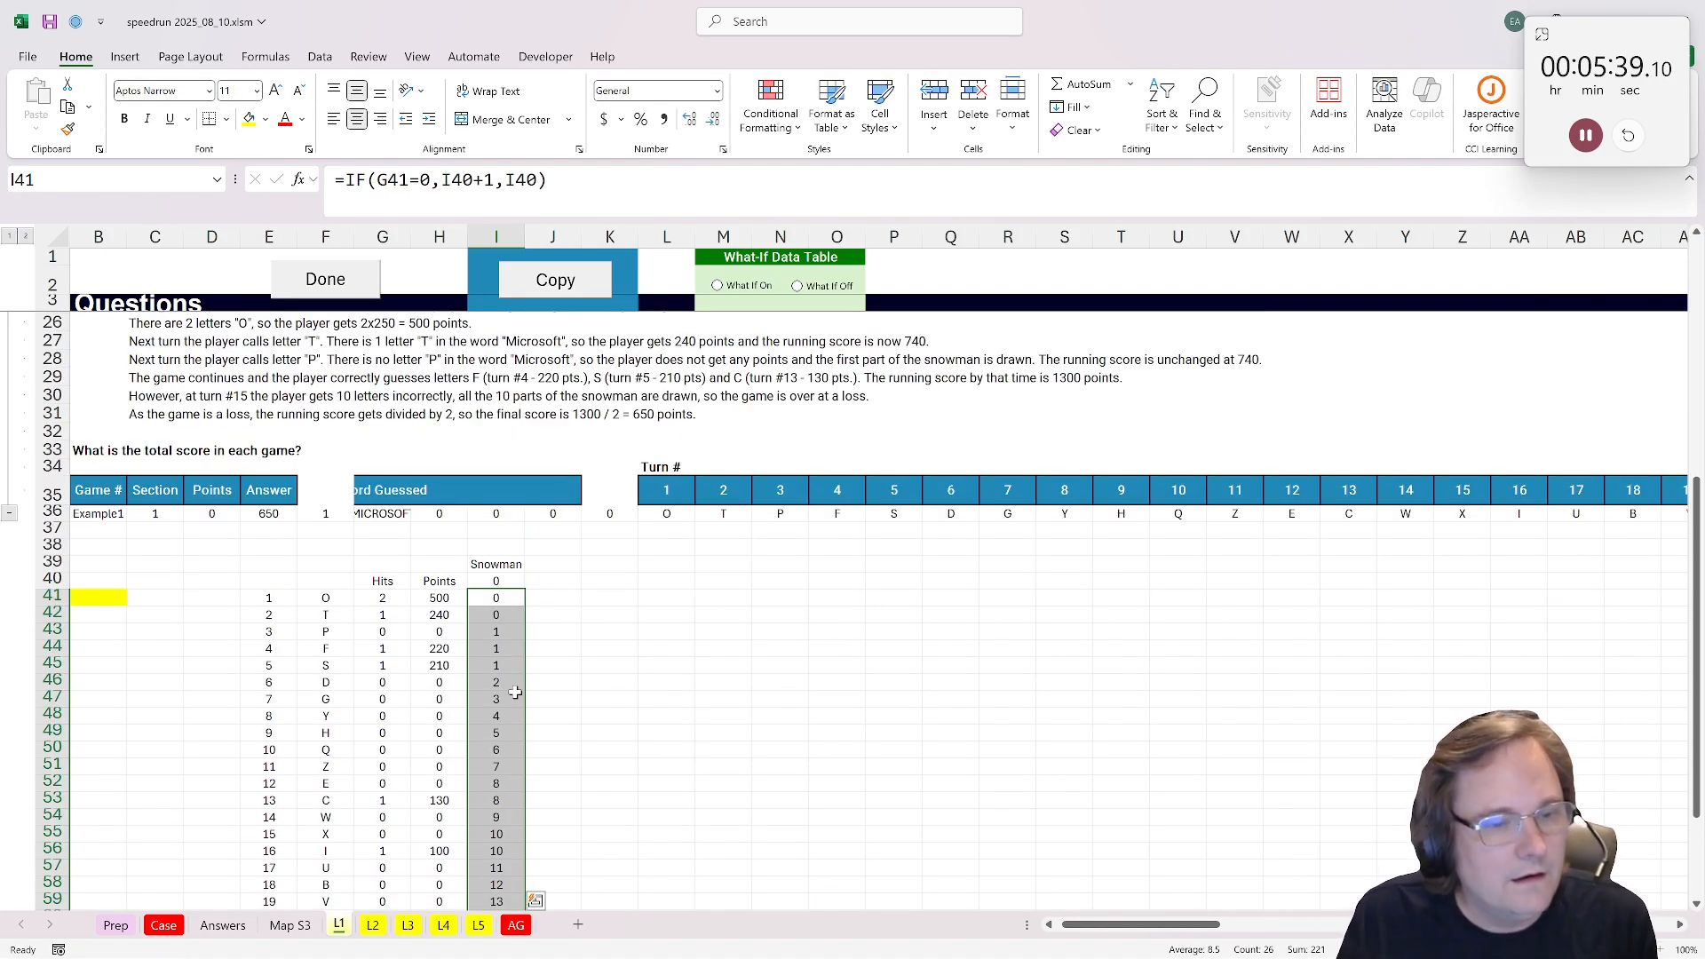
left_click(548, 581)
type("W")
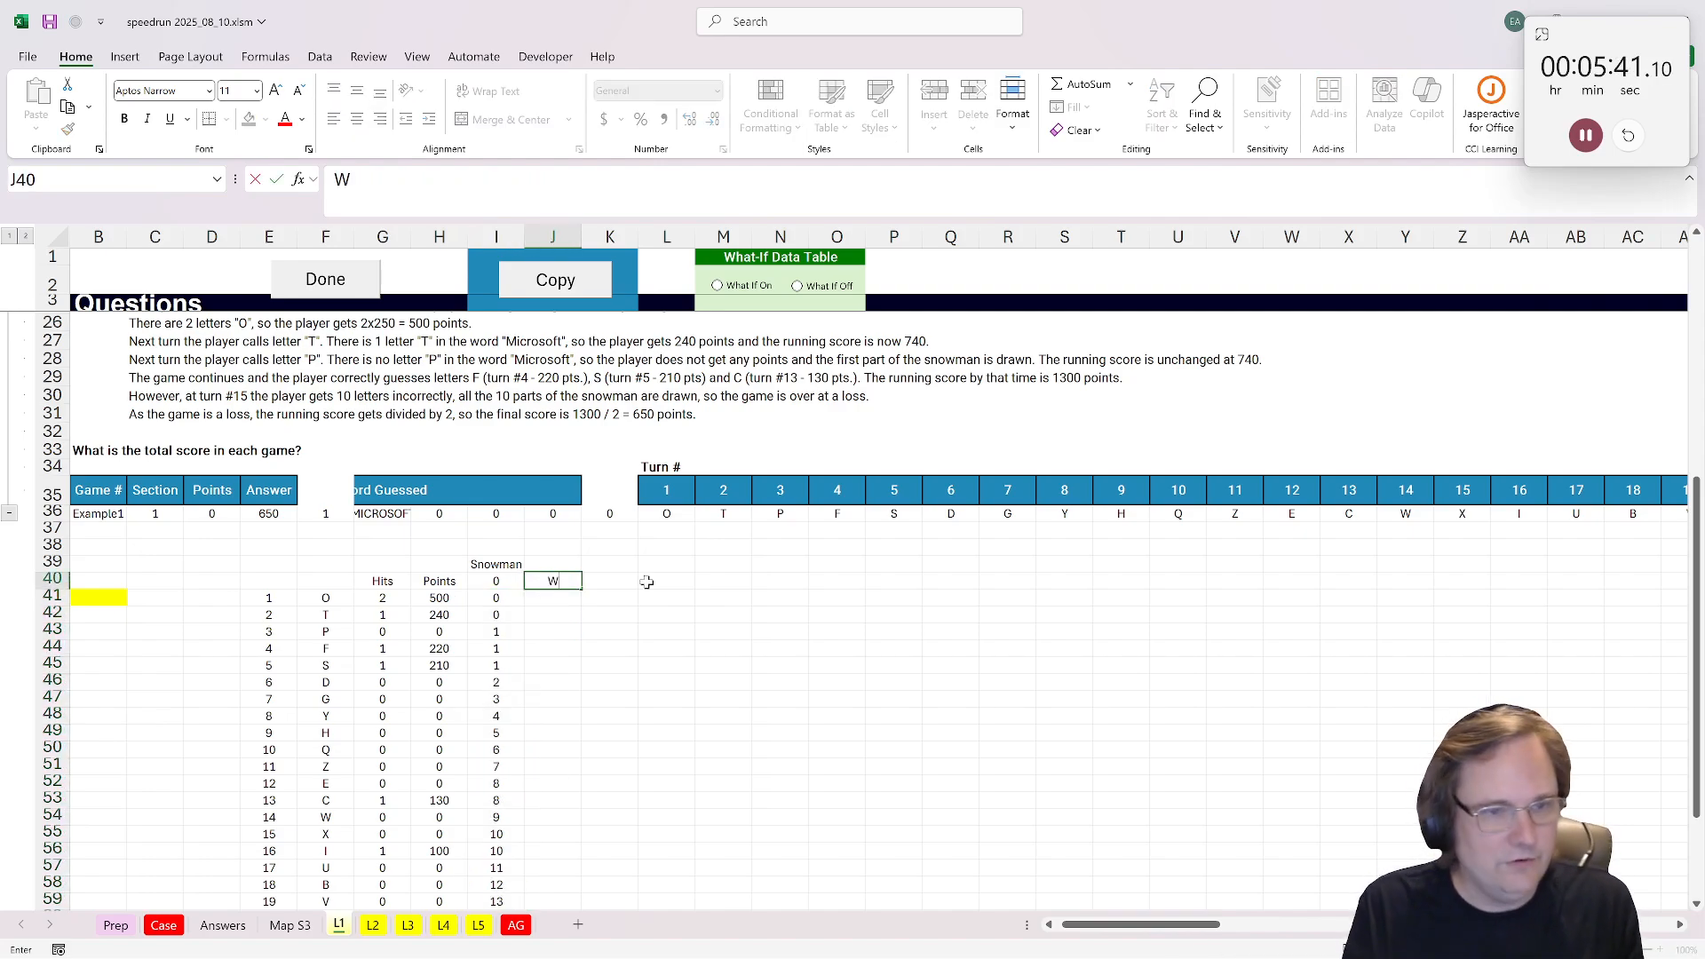
type("in")
key("Tab")
type("Lost")
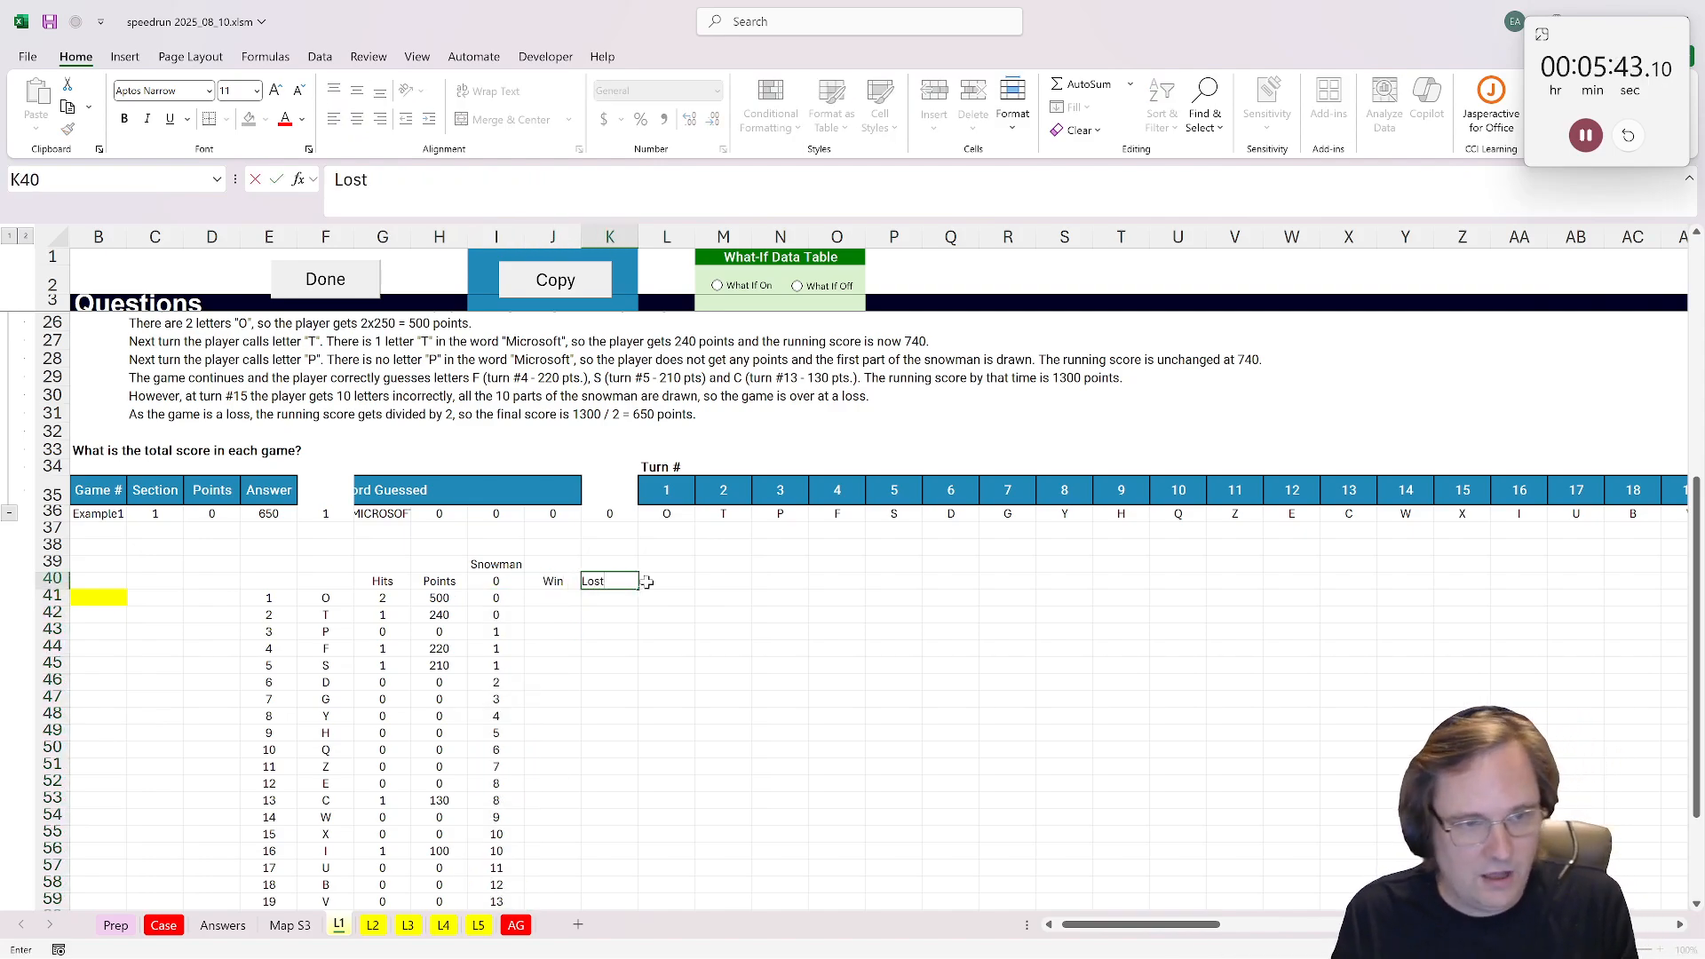
key("Tab")
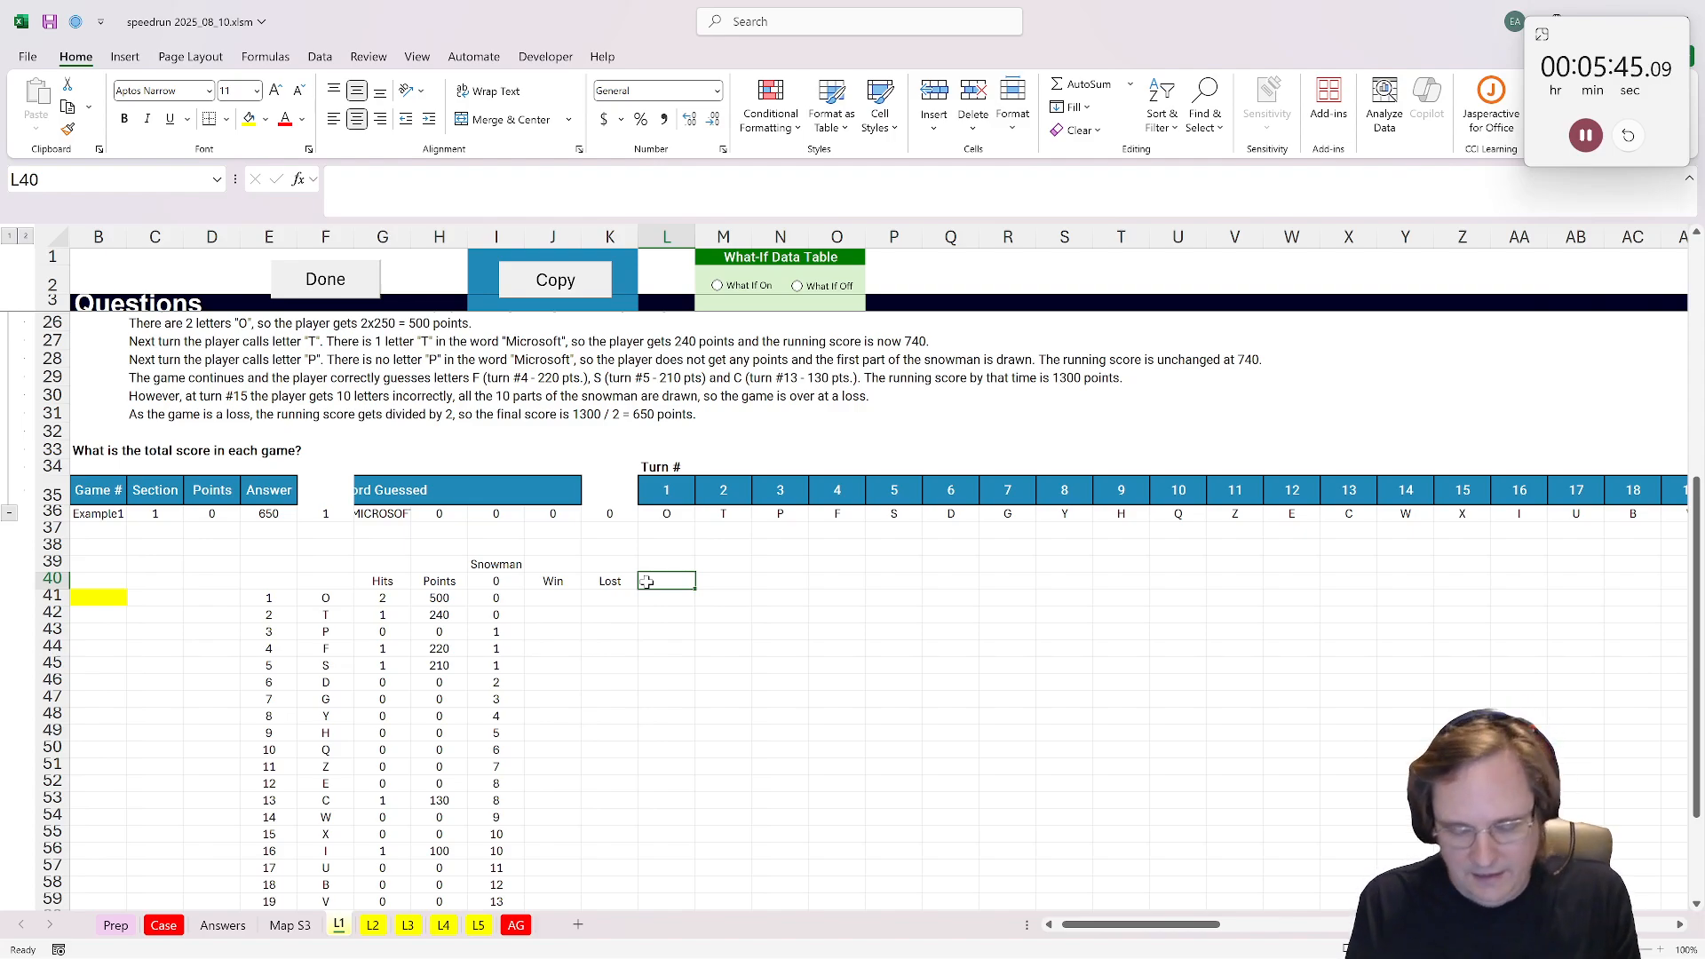
type("Done")
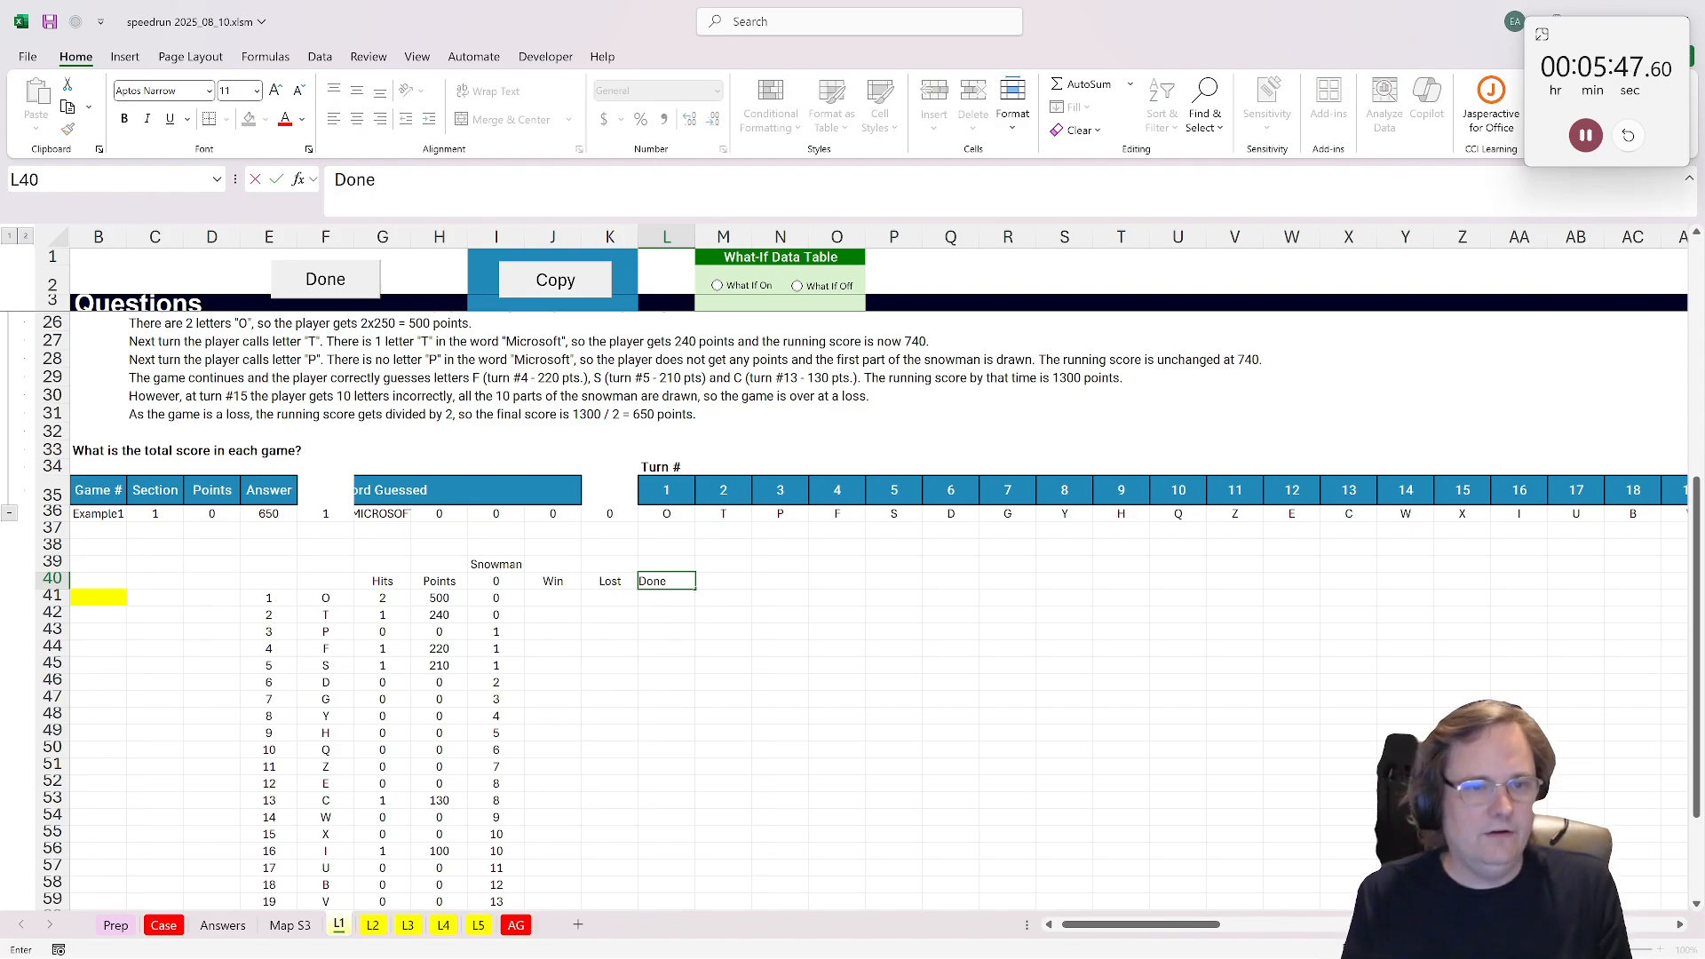
key("Tab")
type("Score")
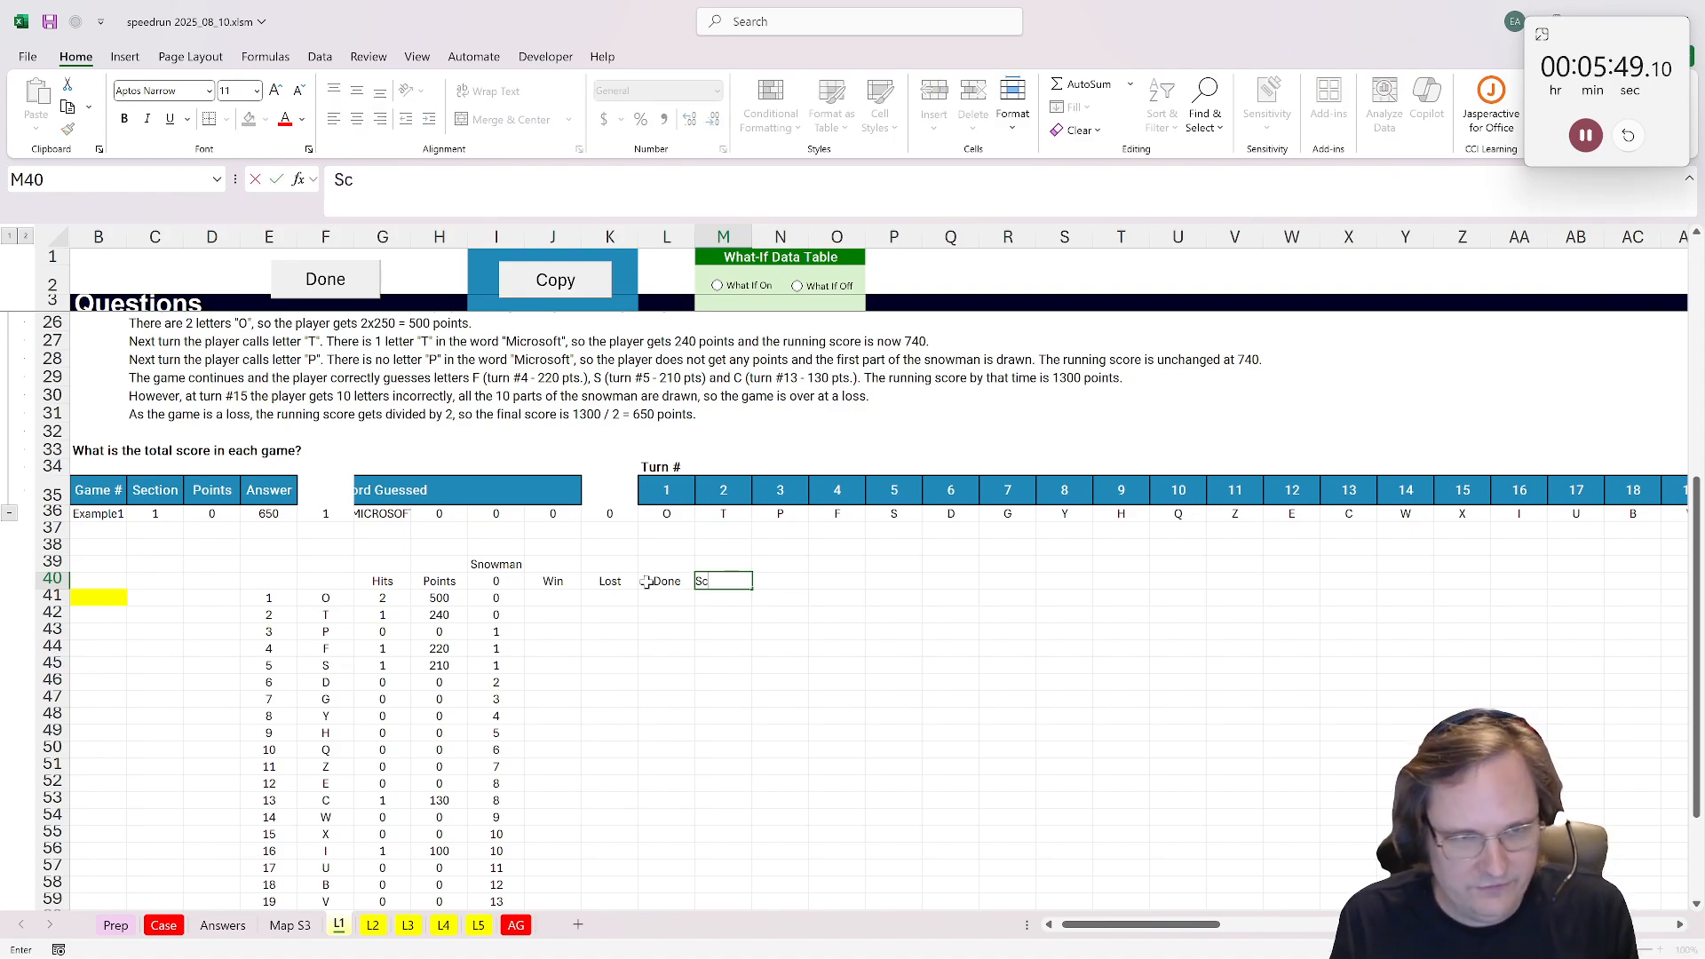
key("Return")
Step: Enter =IF(SUM(G41:G$41)=LEN($G$36),1,0) in J41 to flag a win once all letters of the word are hit
key("Left")
key("Left")
key("Left")
key("Right")
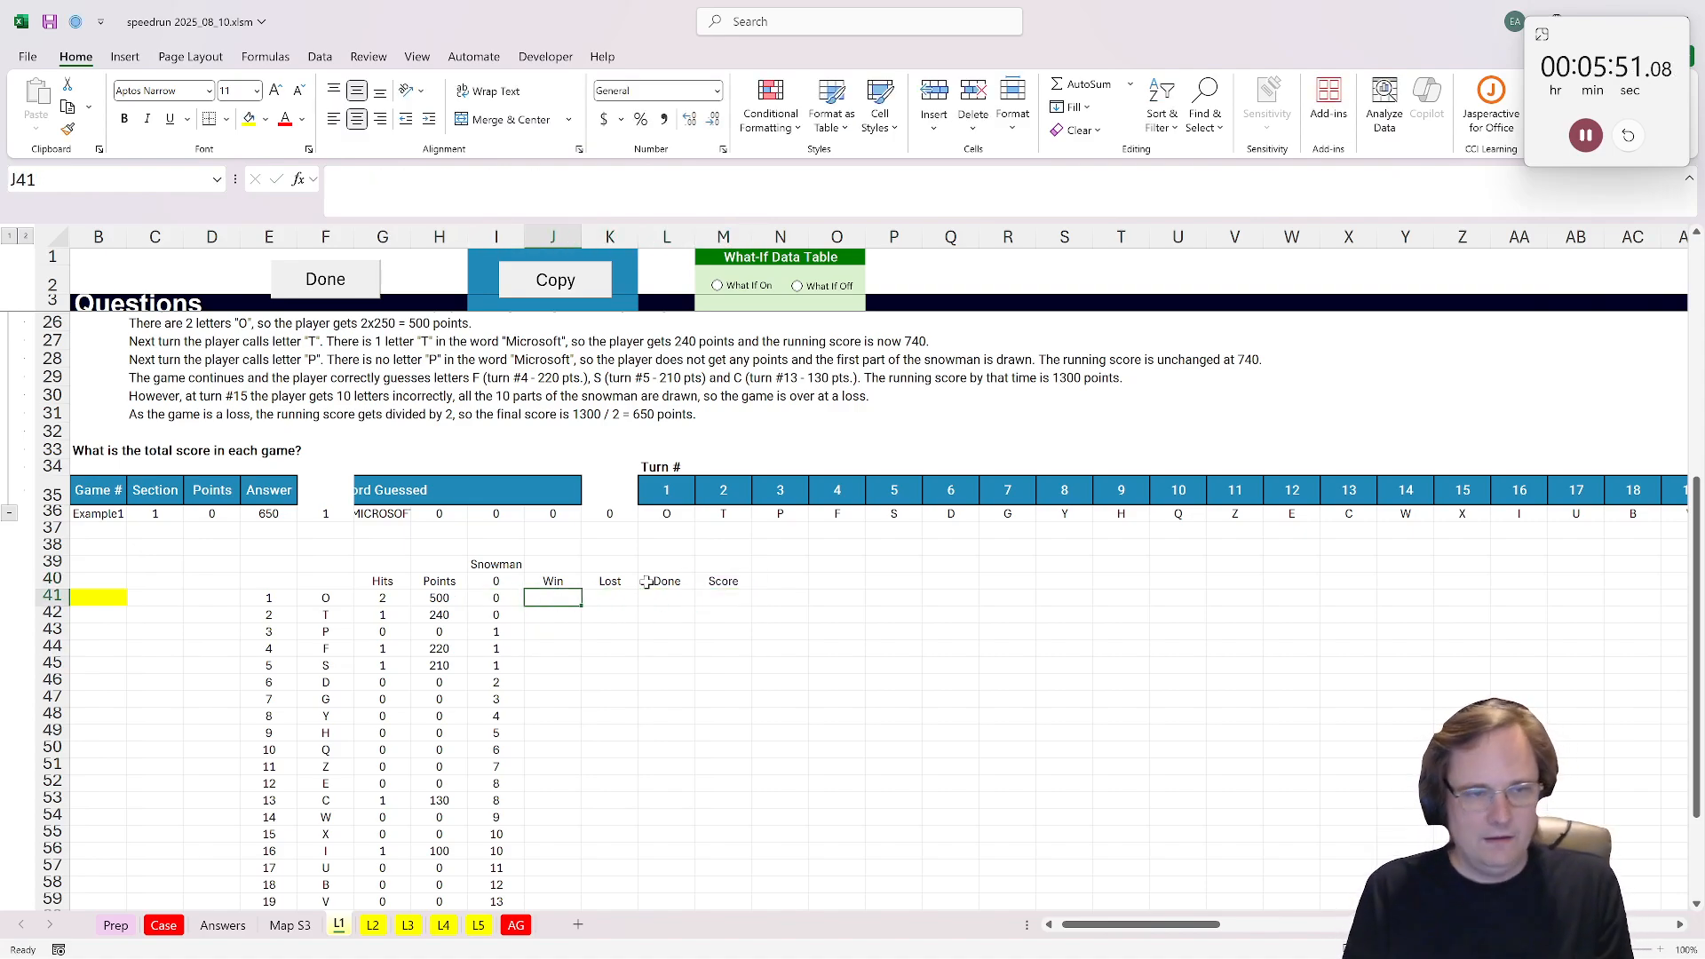
type("=if")
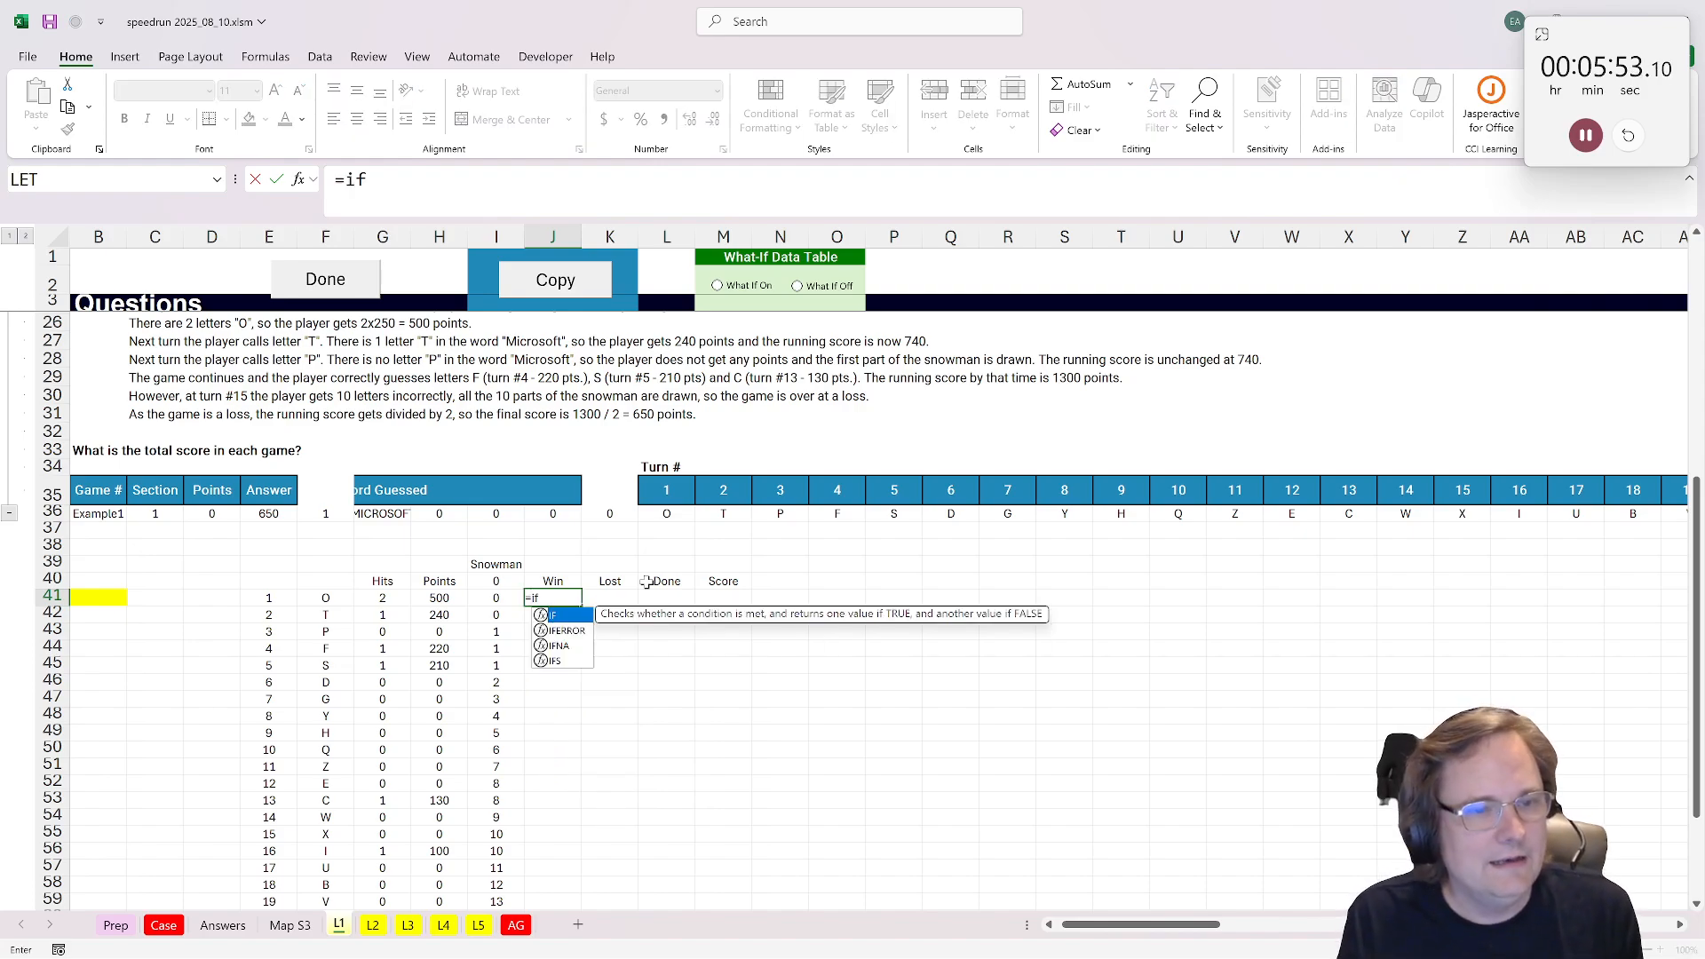
type("(")
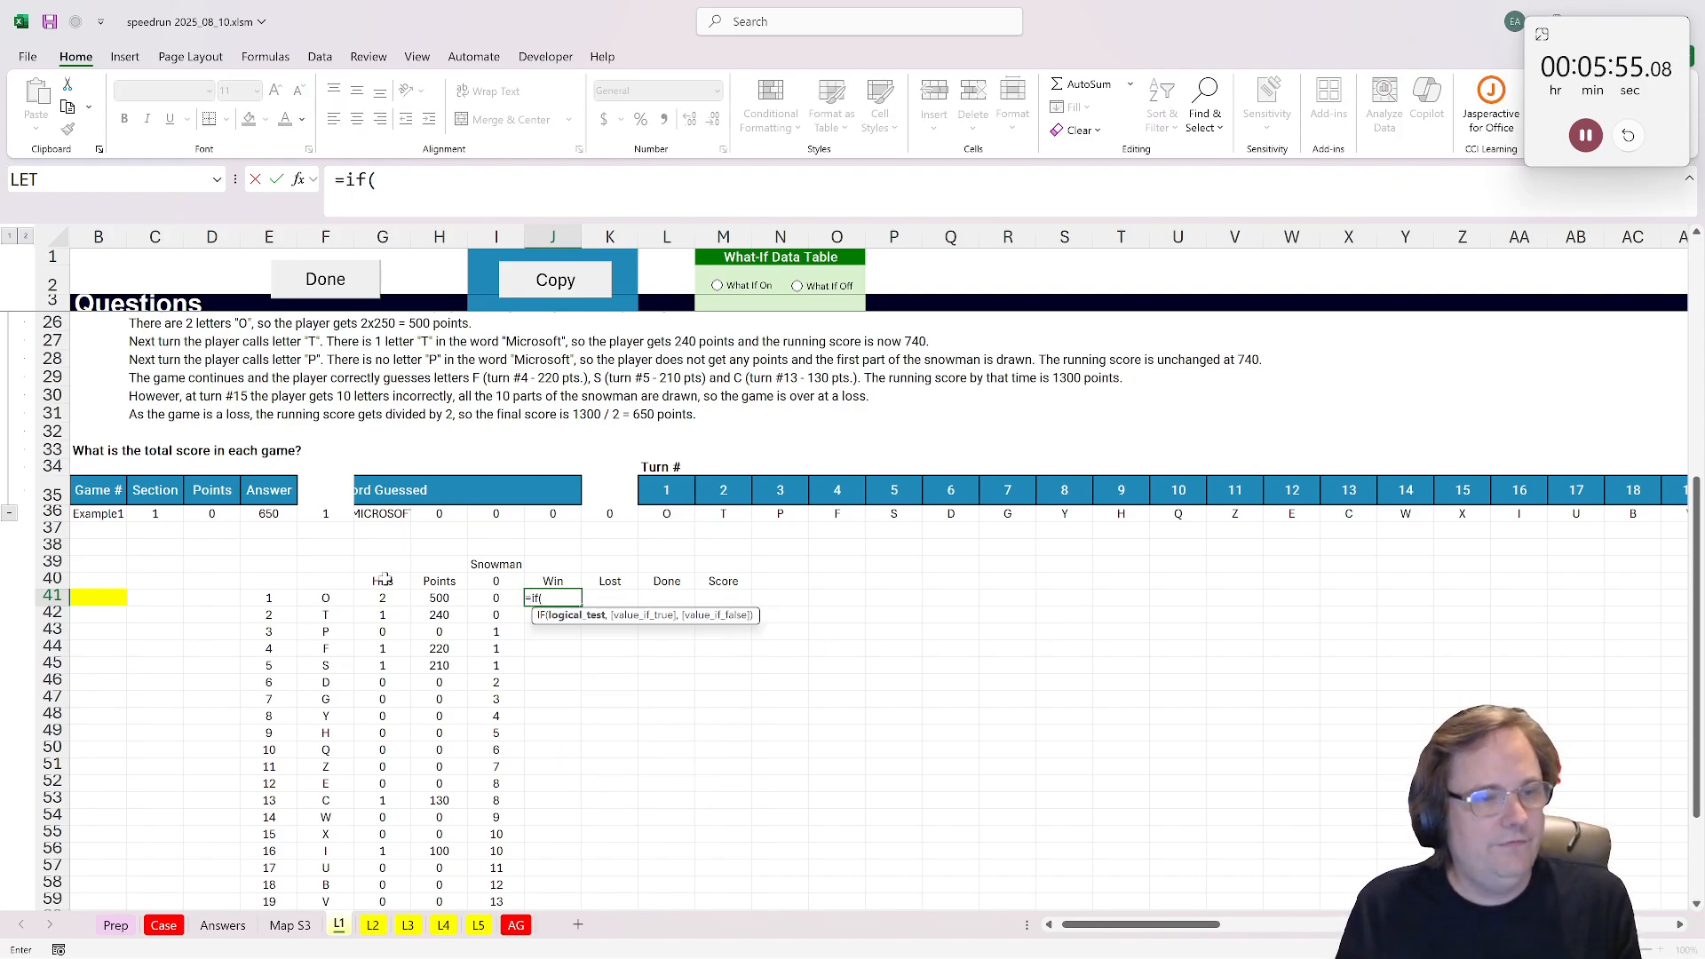
type("suM(")
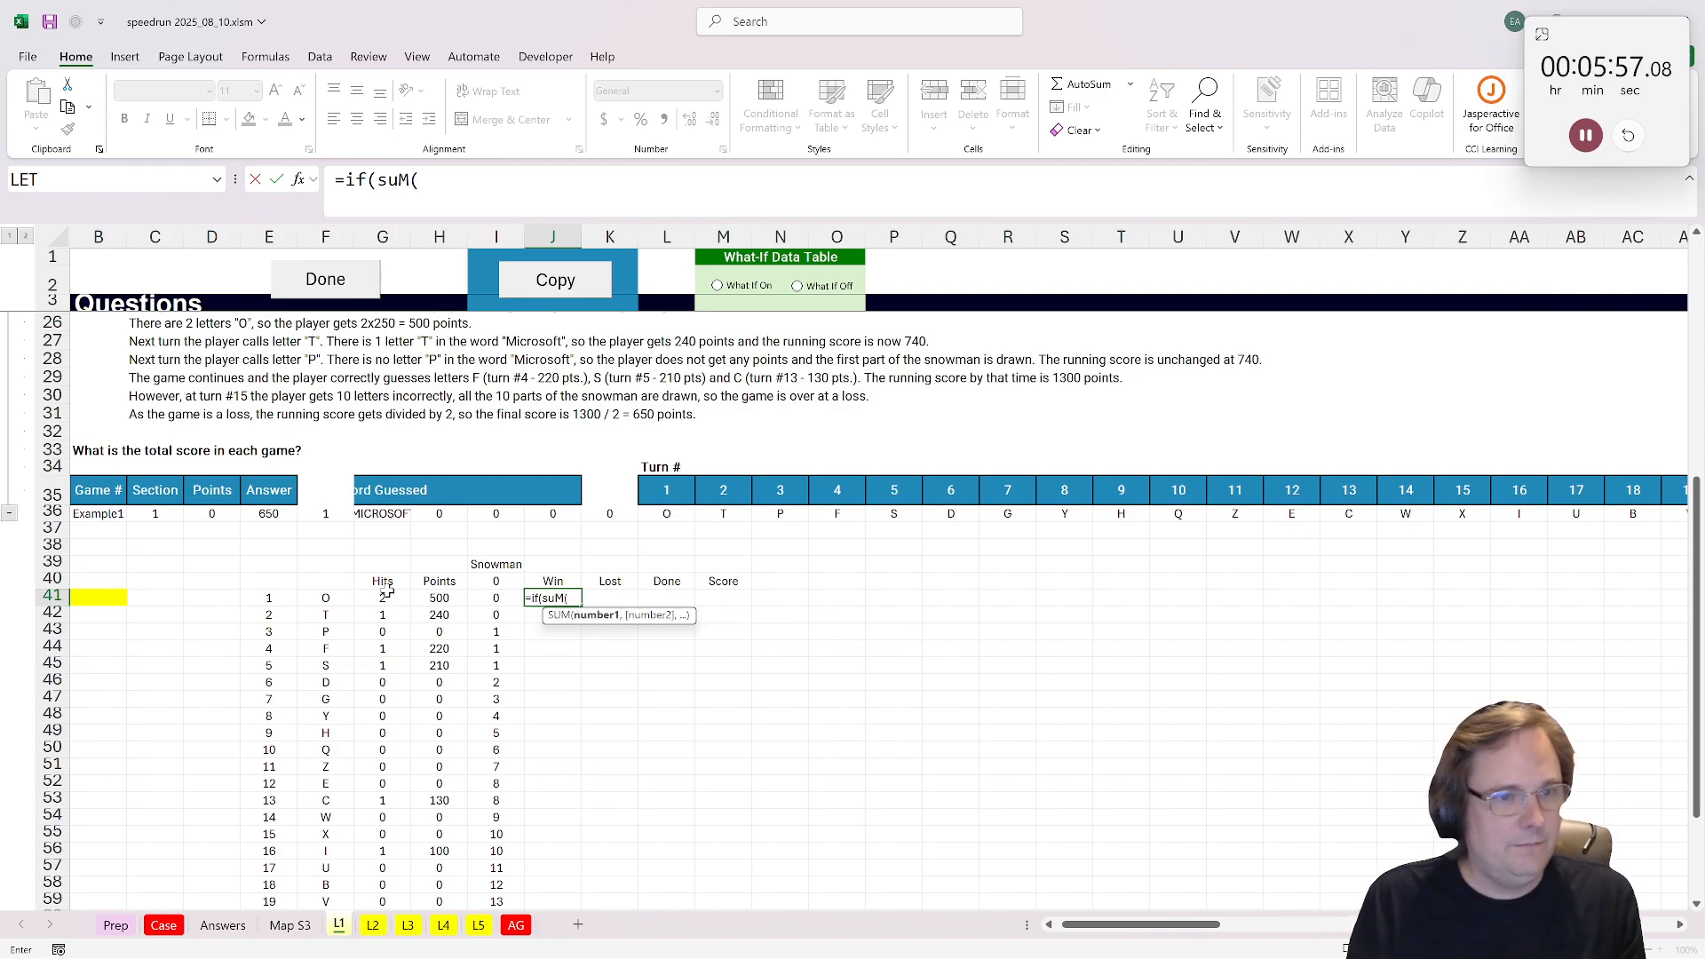
left_click(384, 598)
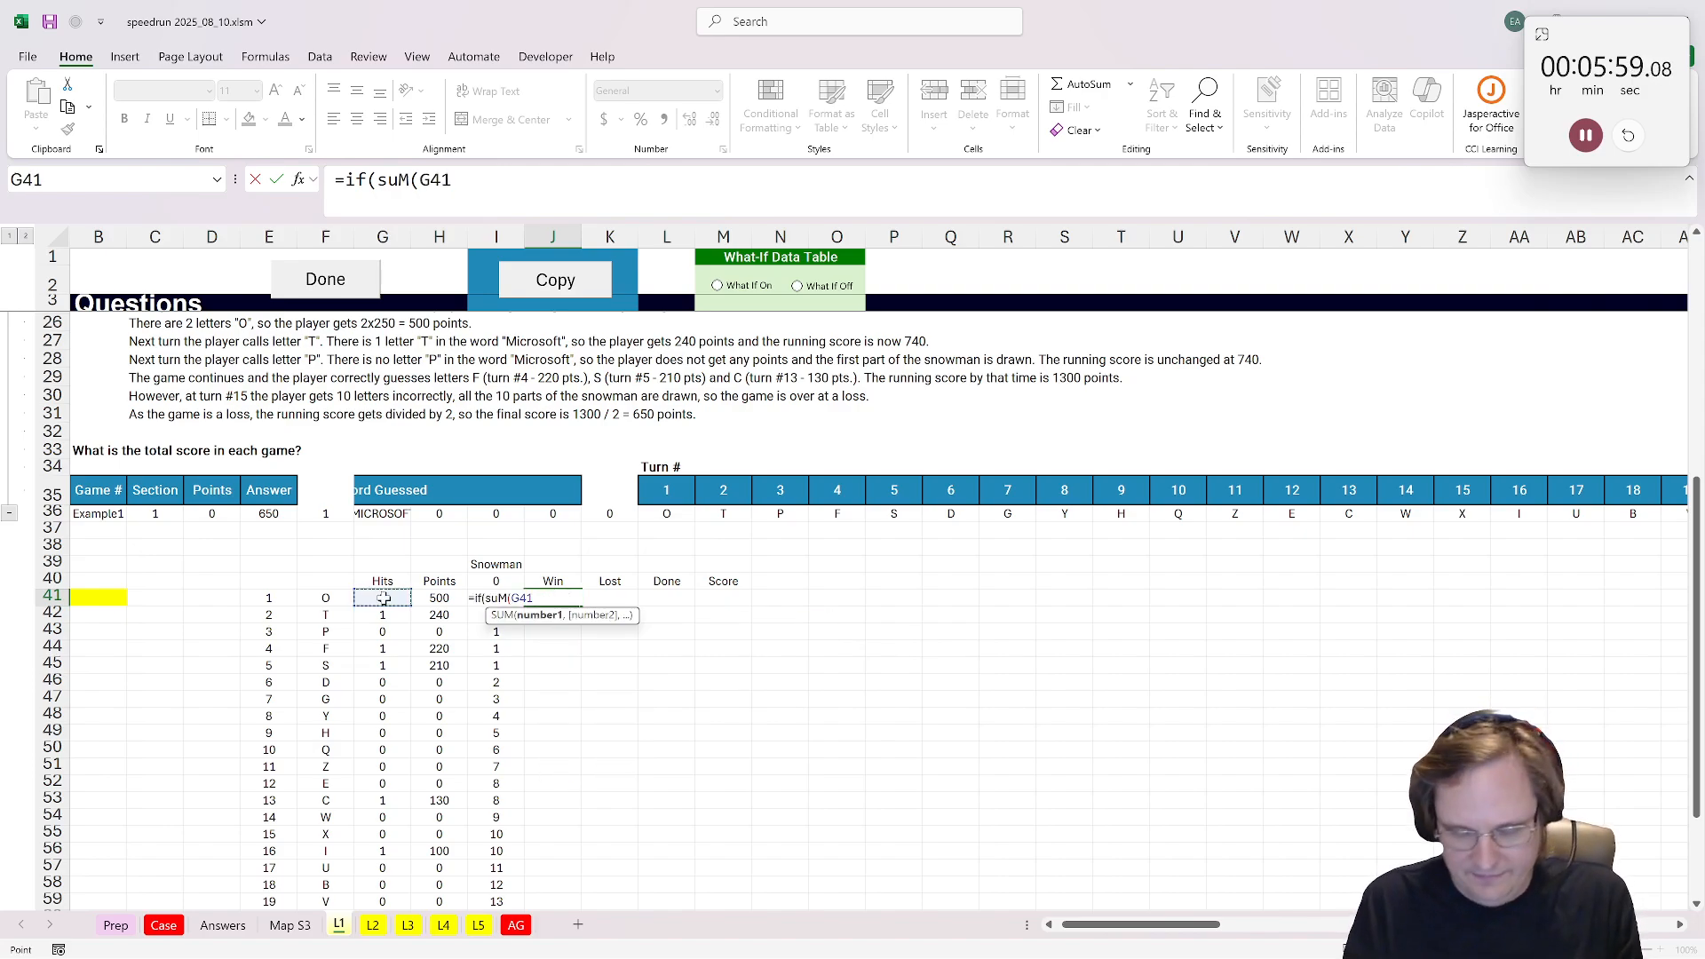
key("F8")
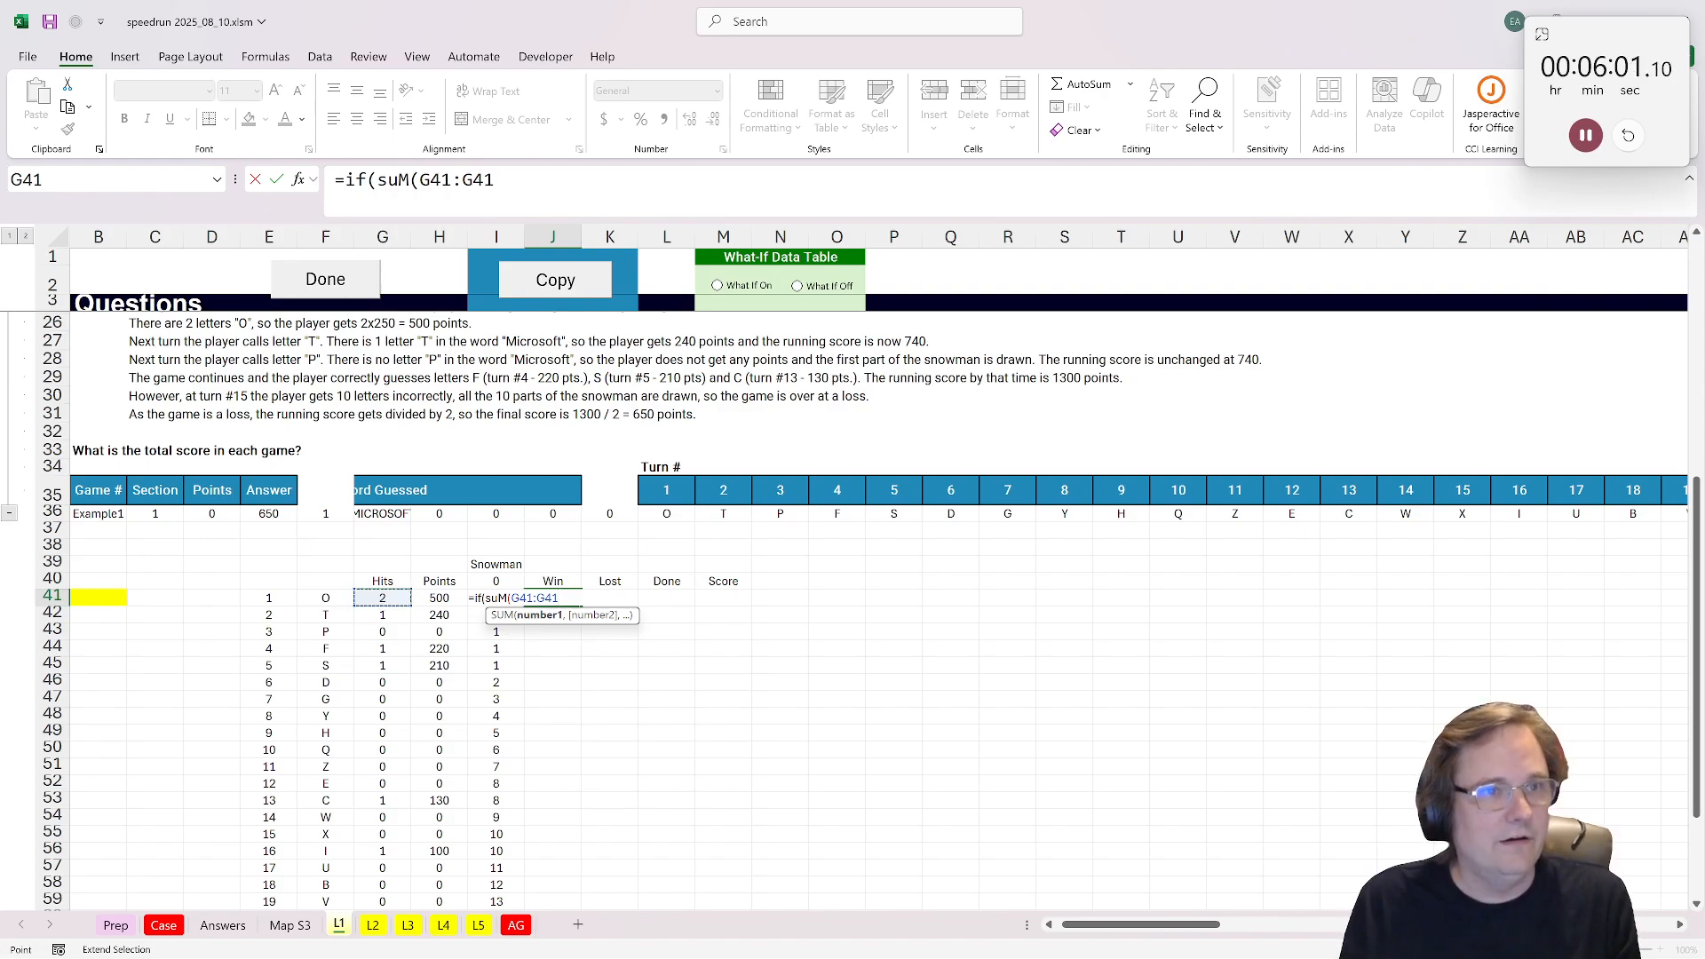
left_click(431, 180)
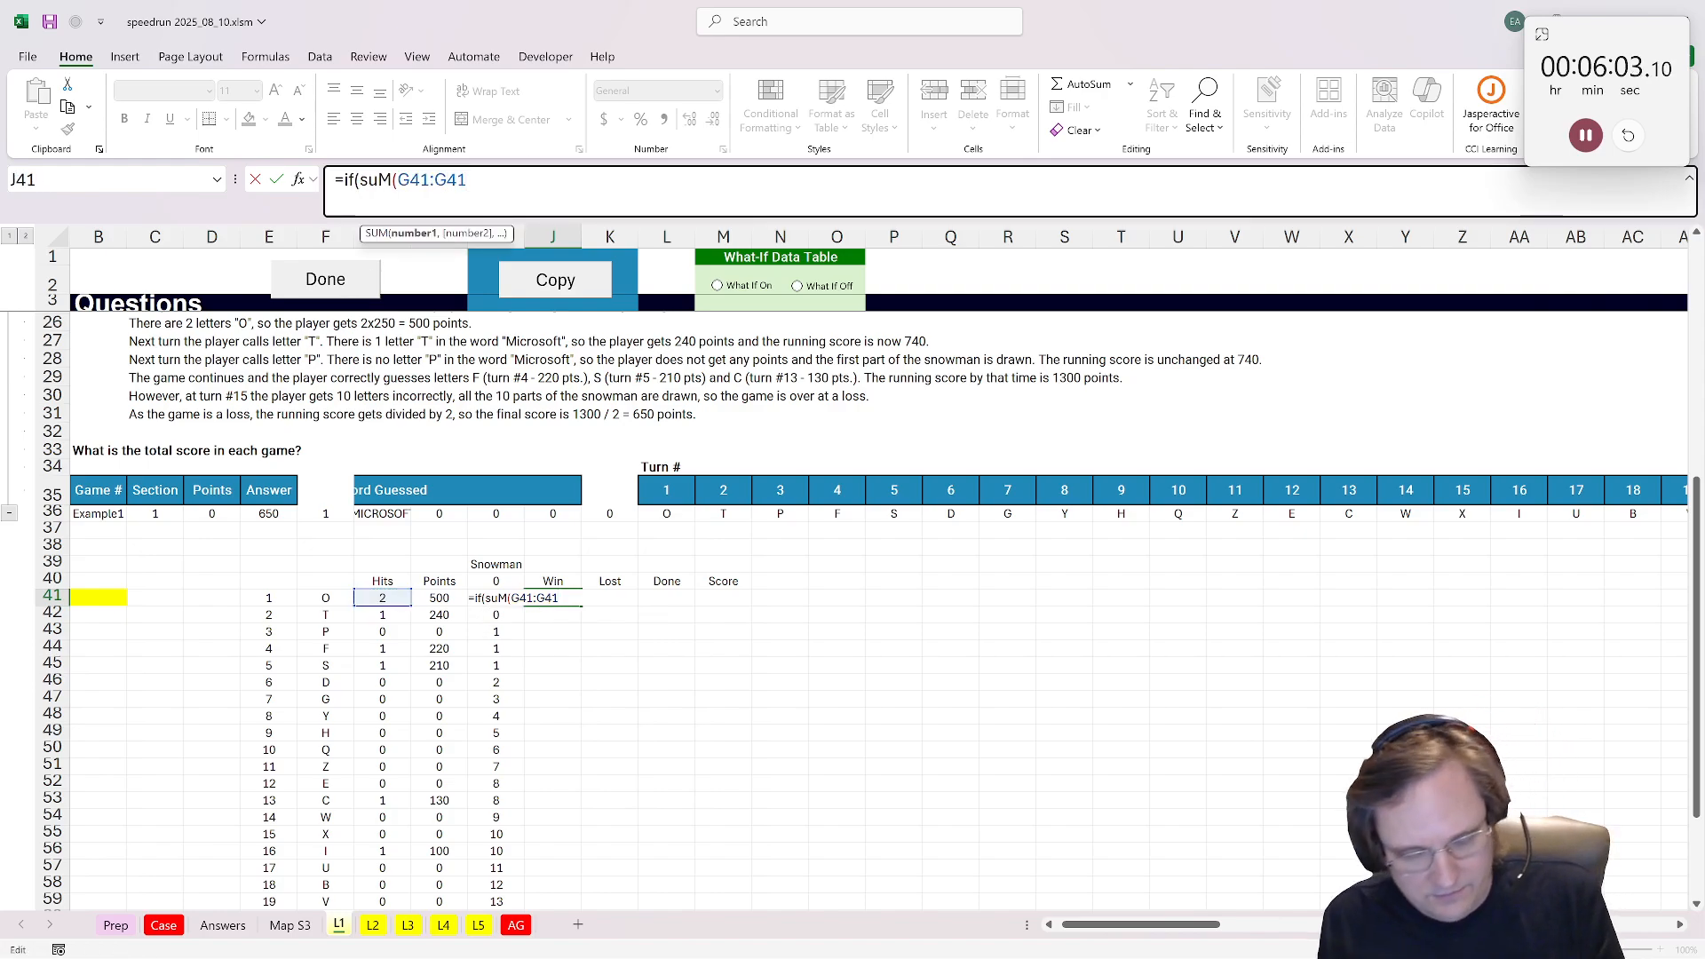
type("$41")
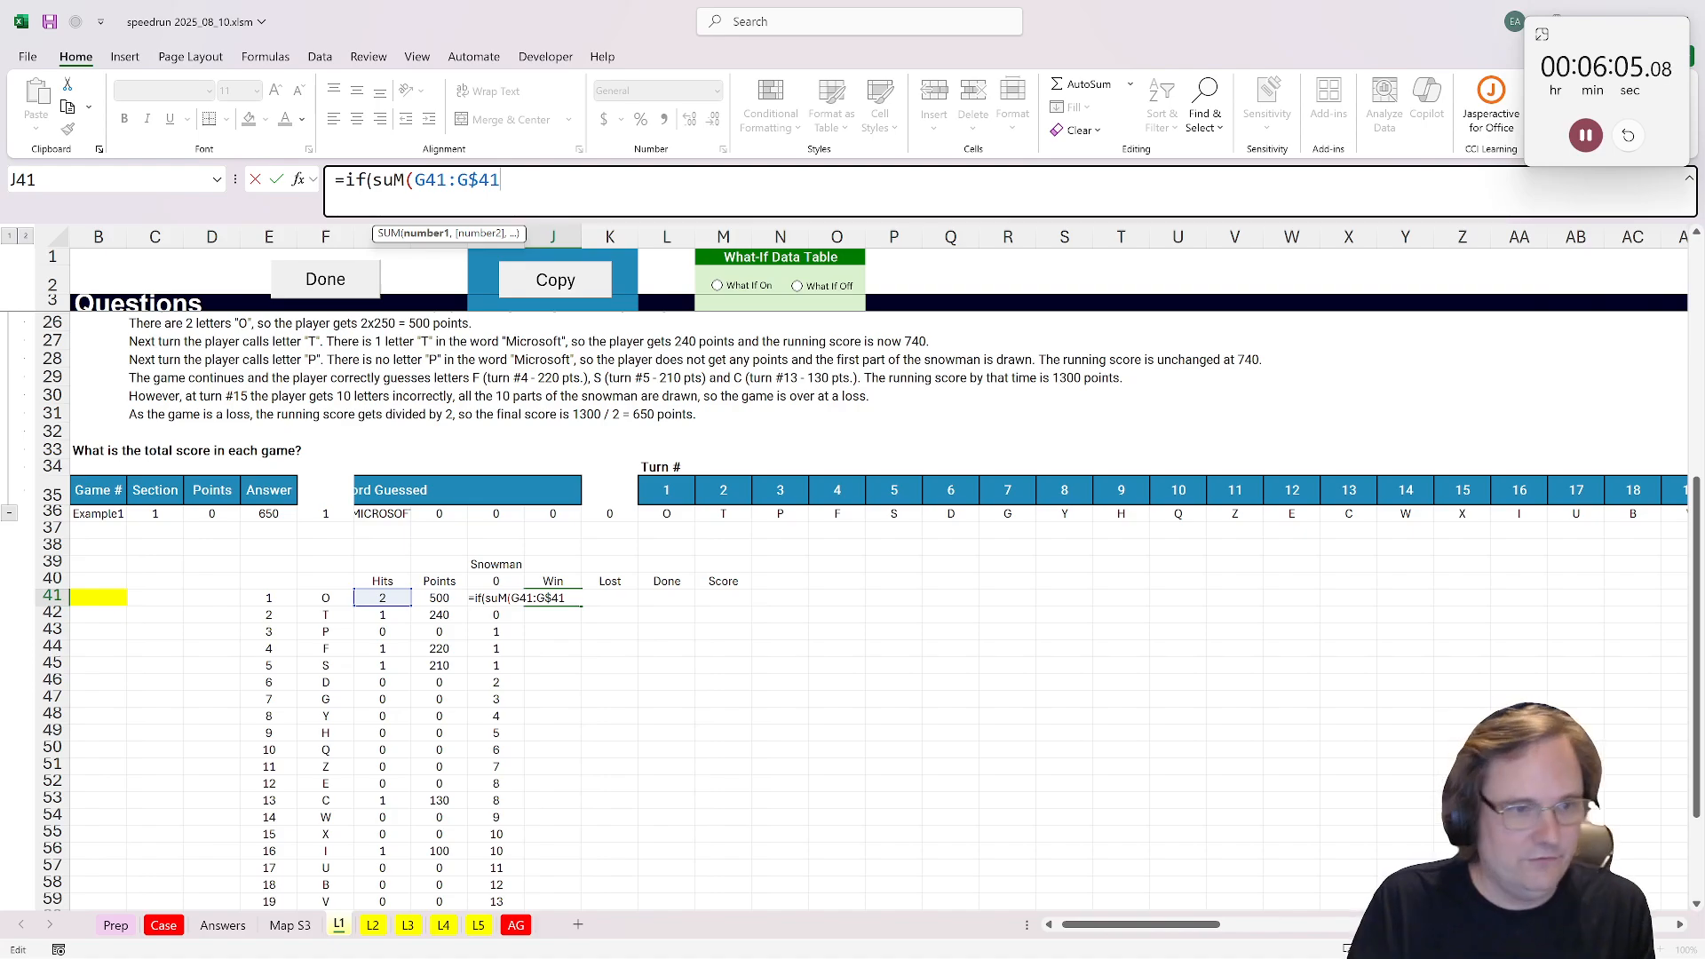
type(")")
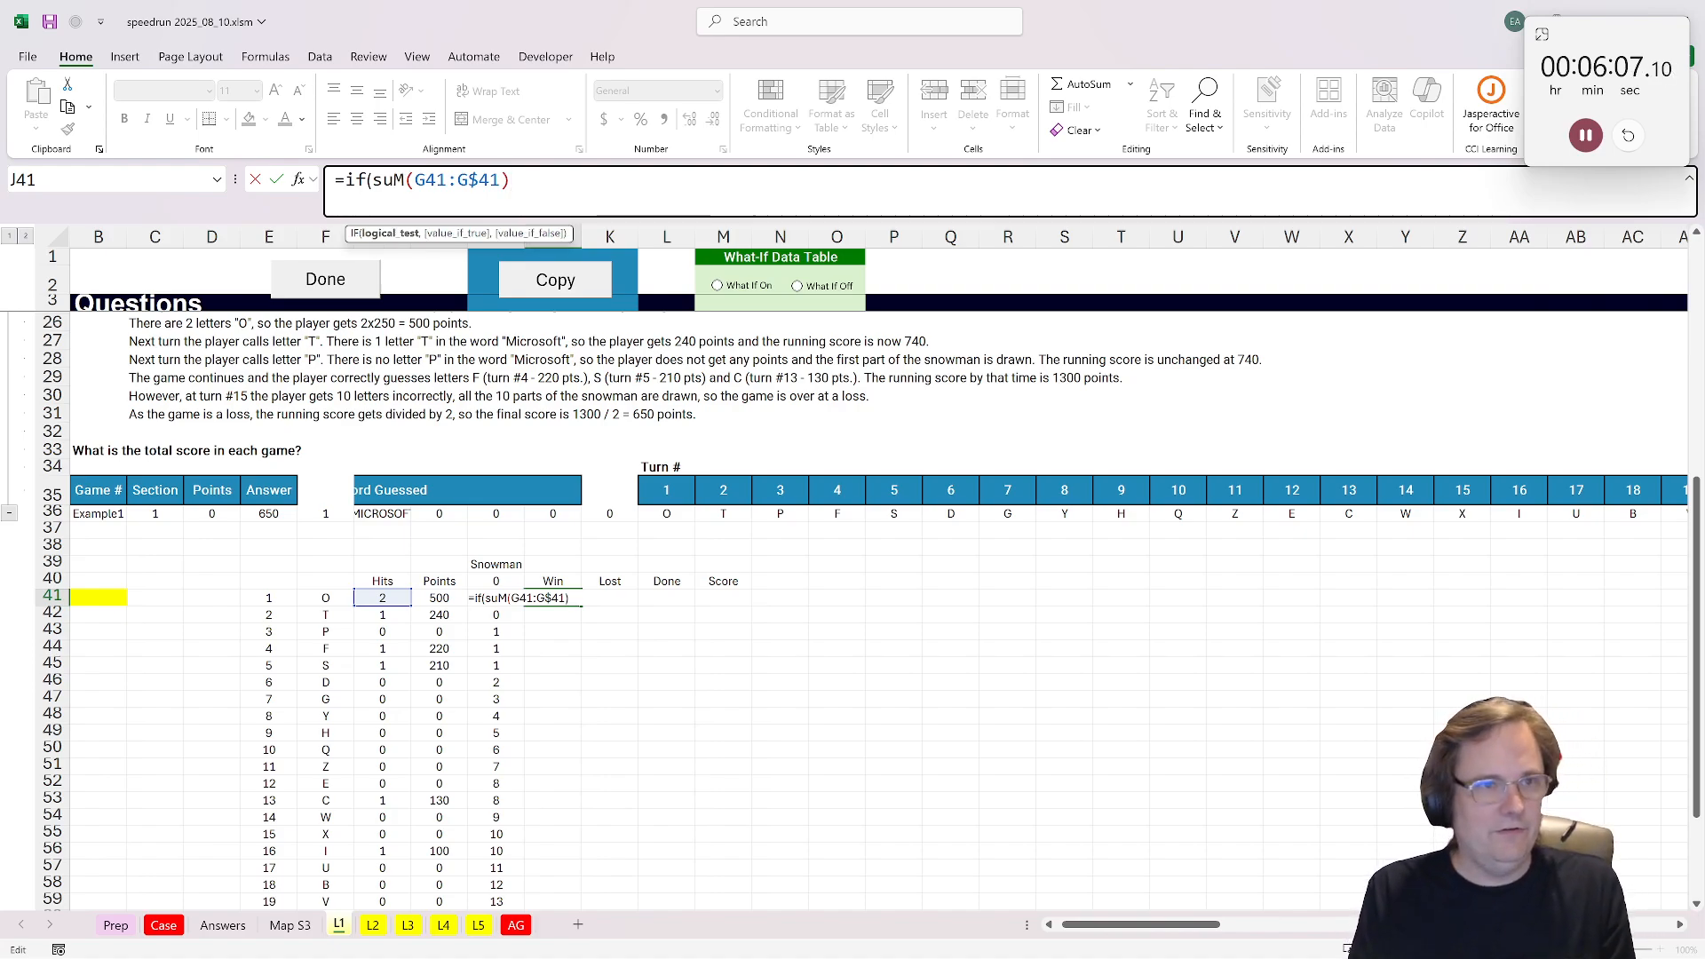
type("=len(")
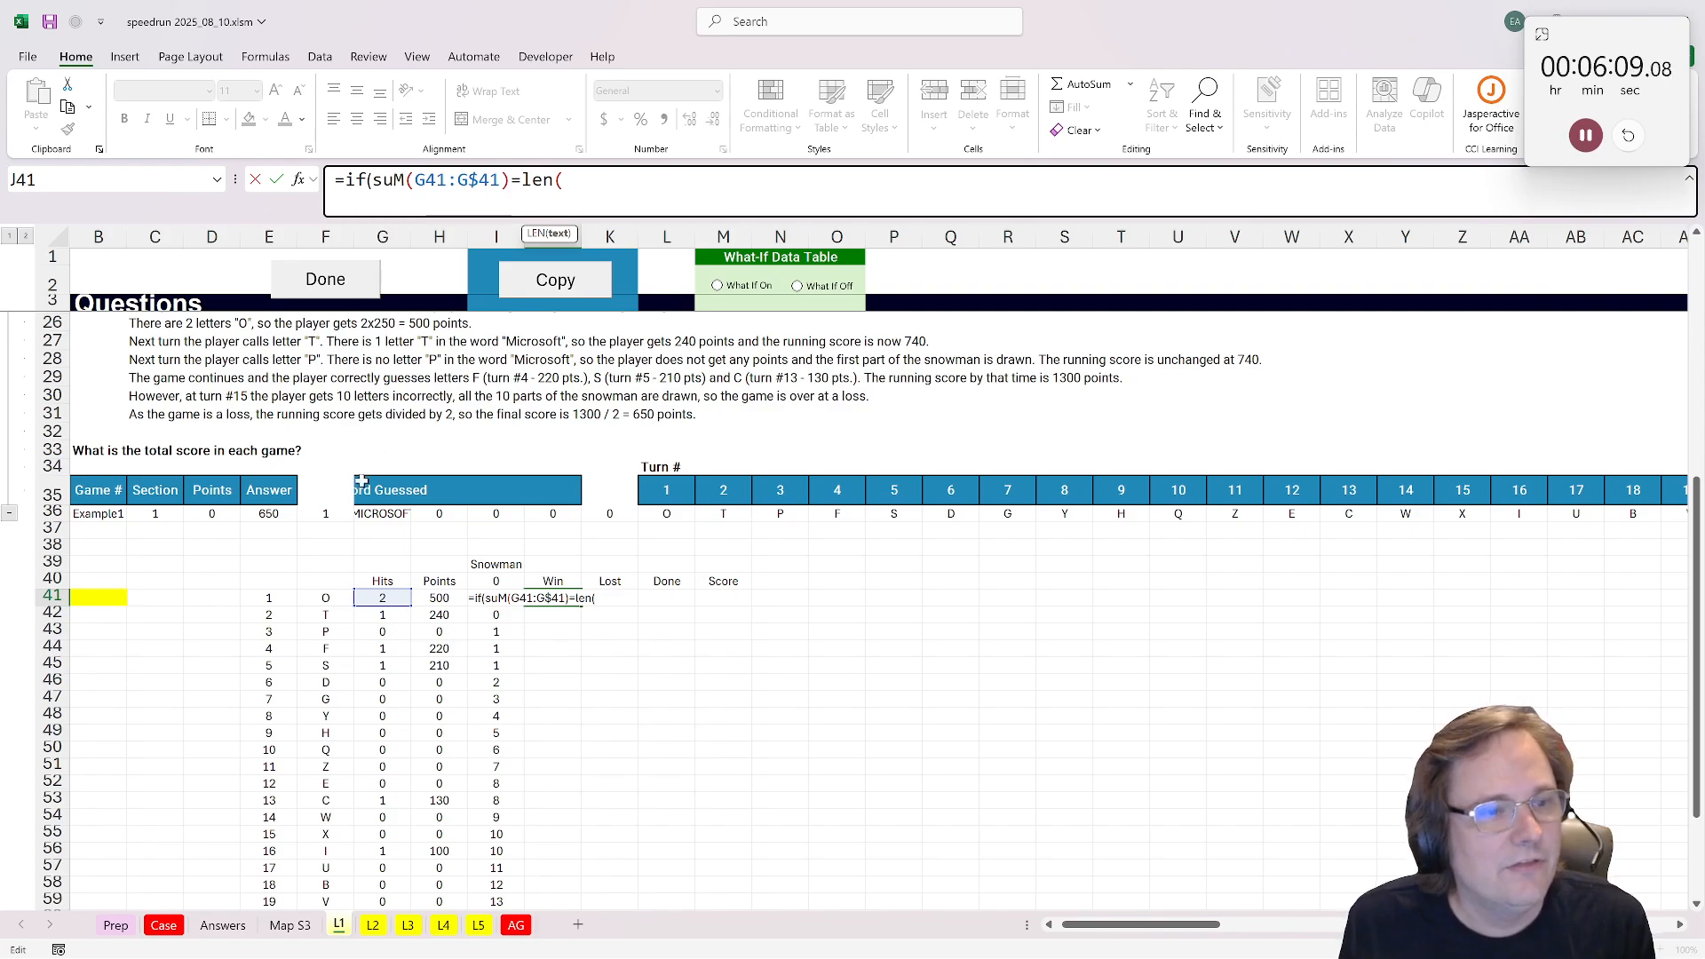
left_click(393, 513)
key("F4")
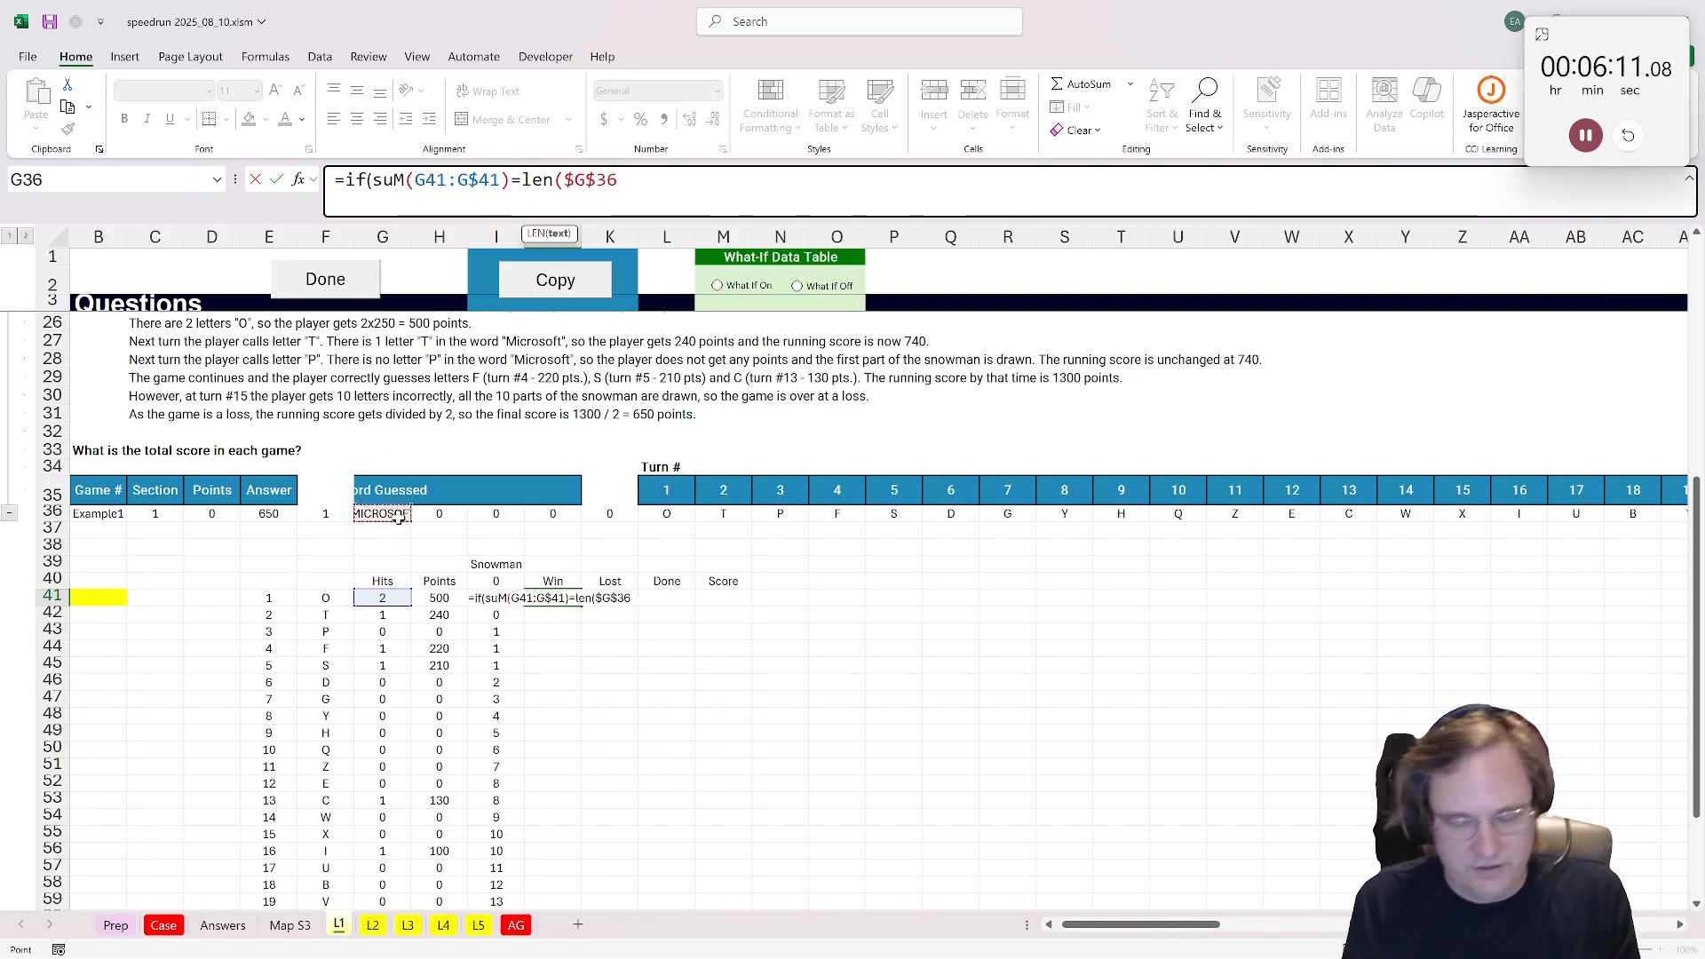
type("),1,")
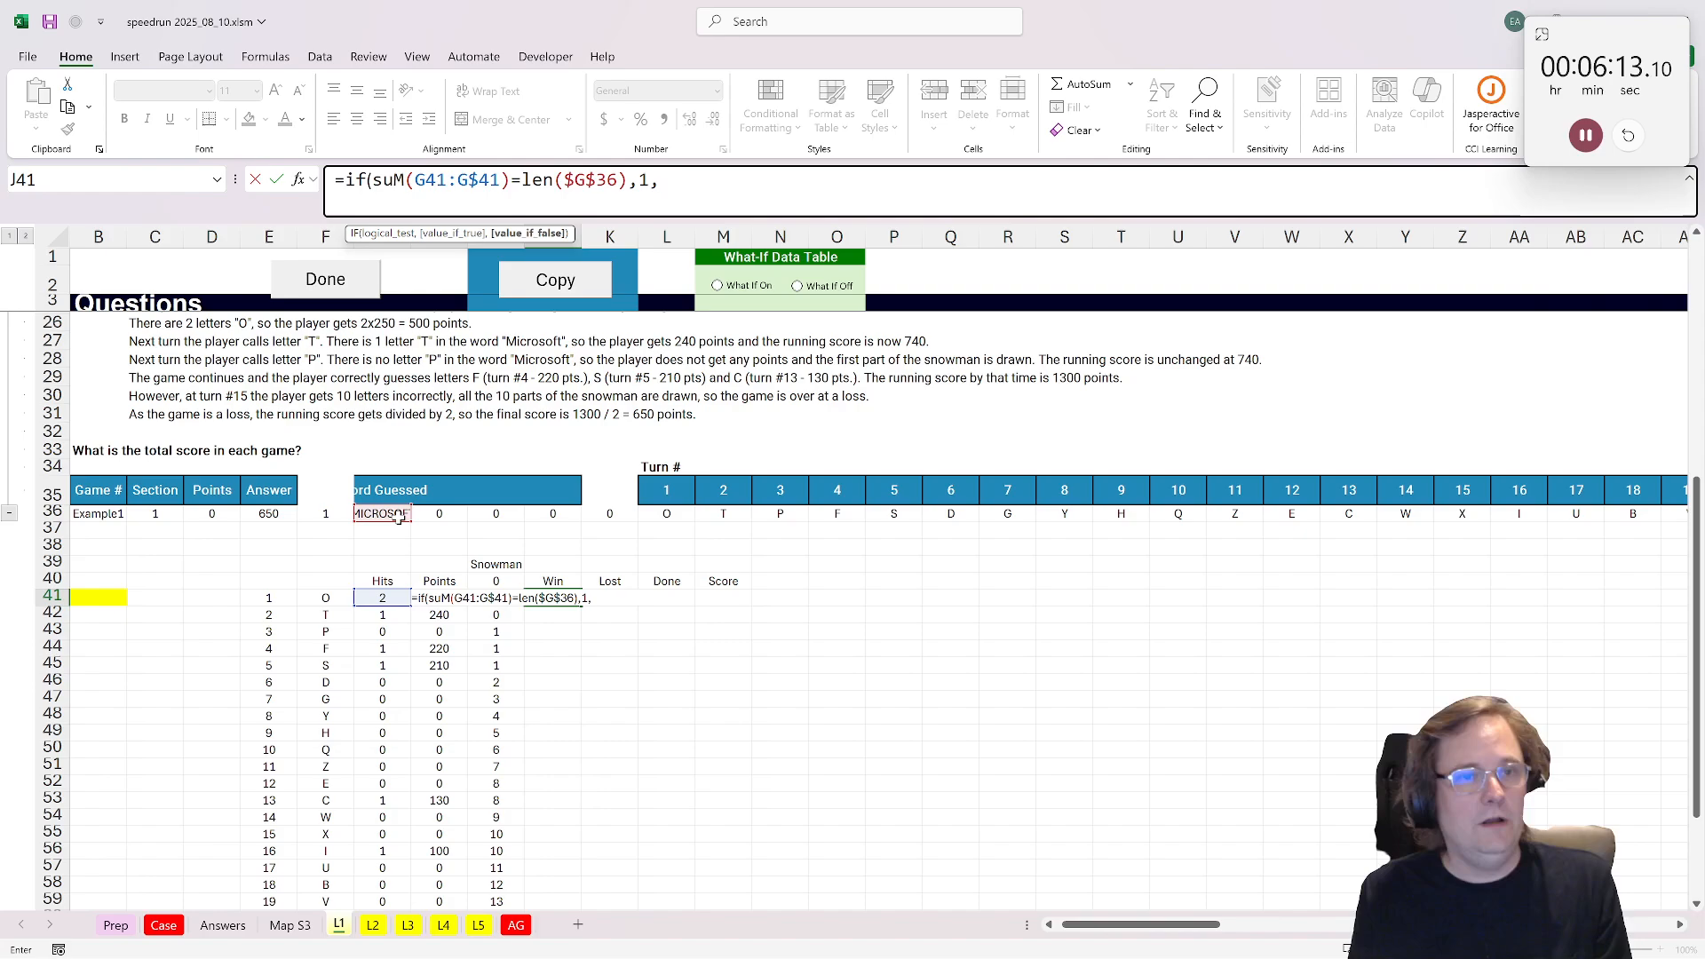
type("0)")
key("ctrl+Return")
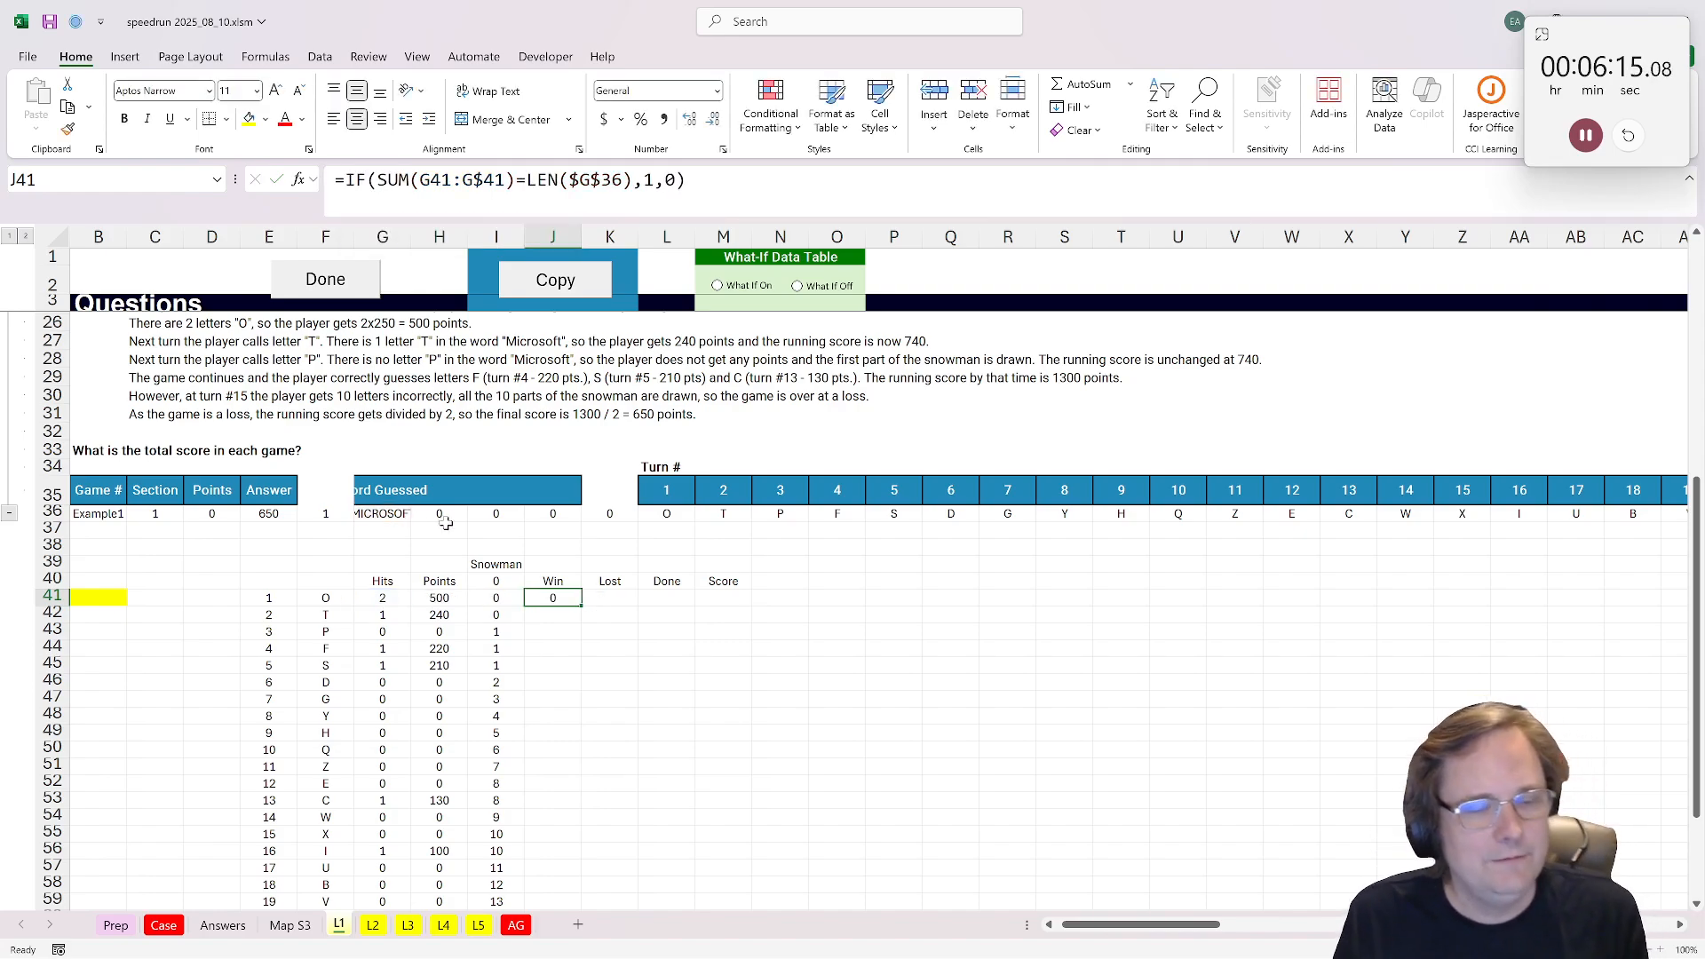
Step: Enter =IF(I41=10,1,0) in K41 to flag a loss when ten snowman parts are drawn
left_click(629, 595)
type("=uif")
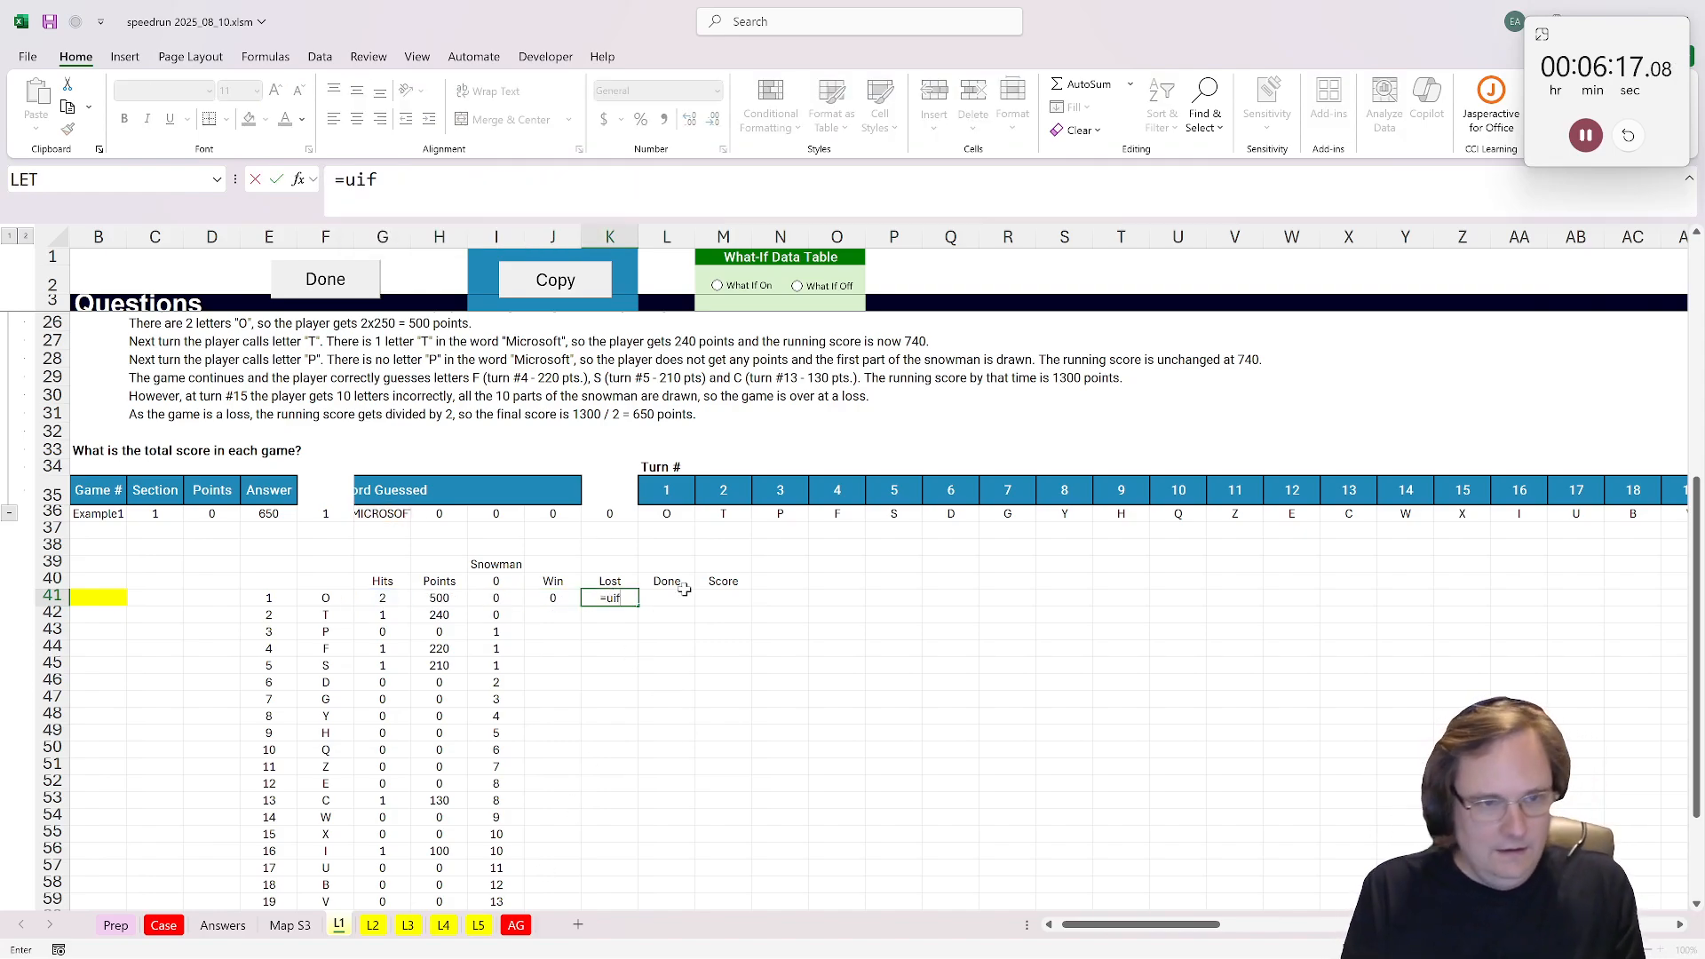
key("BackSpace")
key("BackSpace")
key("BackSpace")
type("if(")
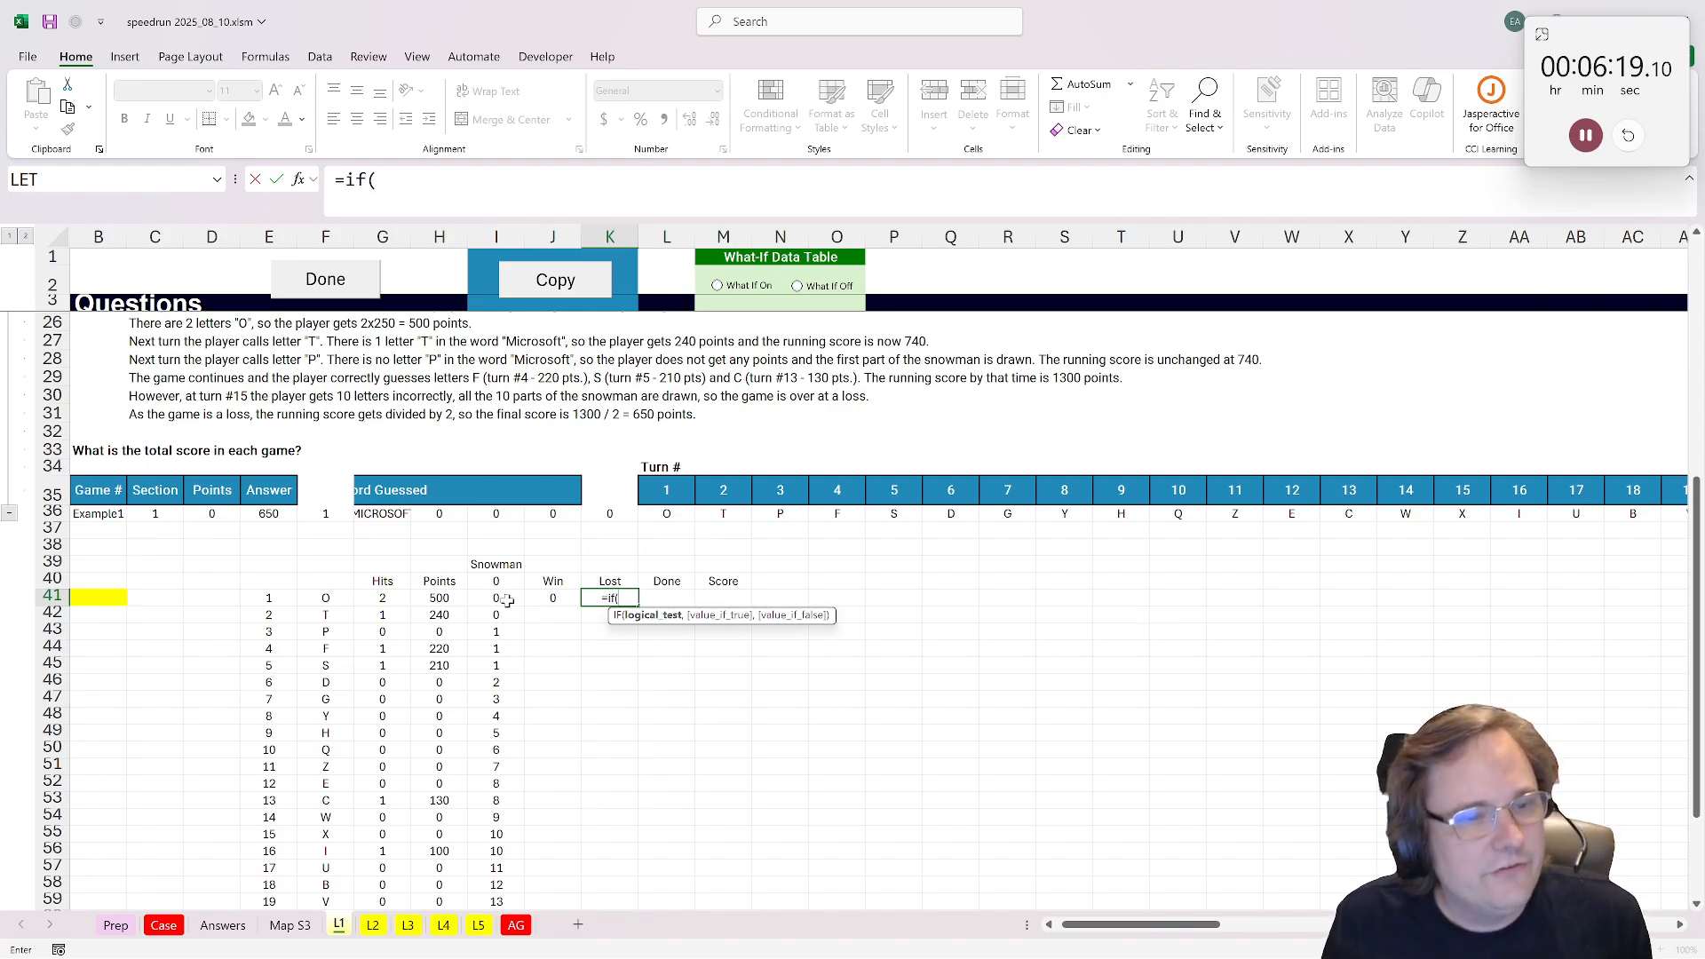
left_click(503, 600)
type("=")
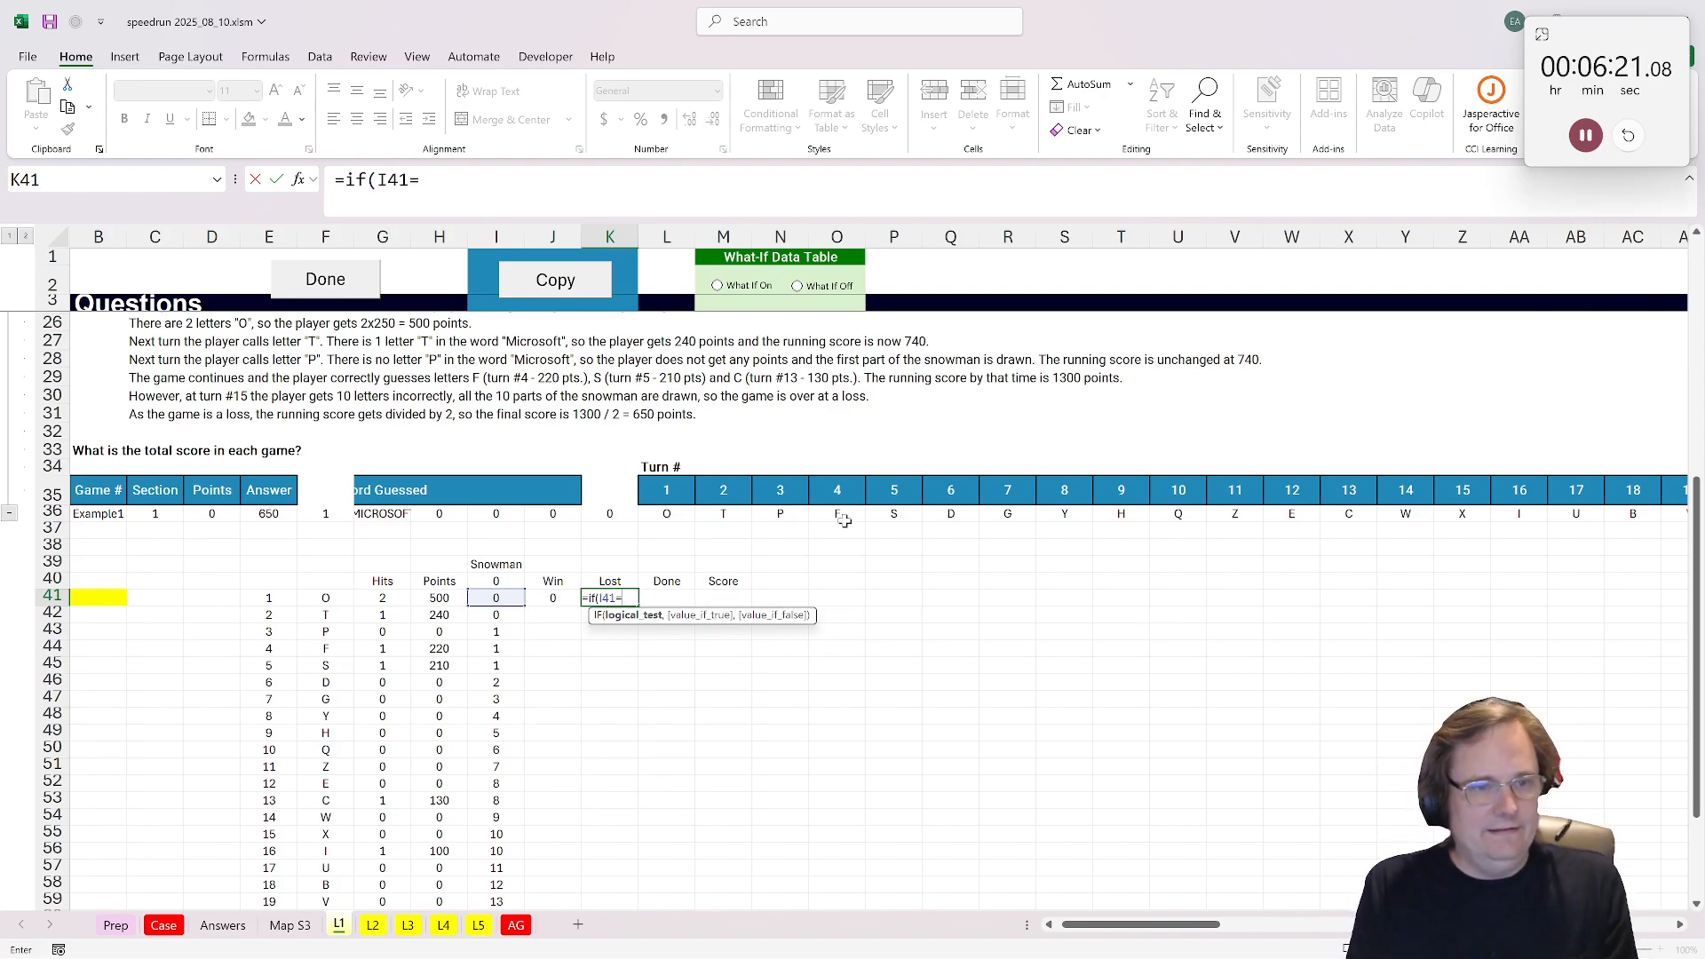
type("10,1")
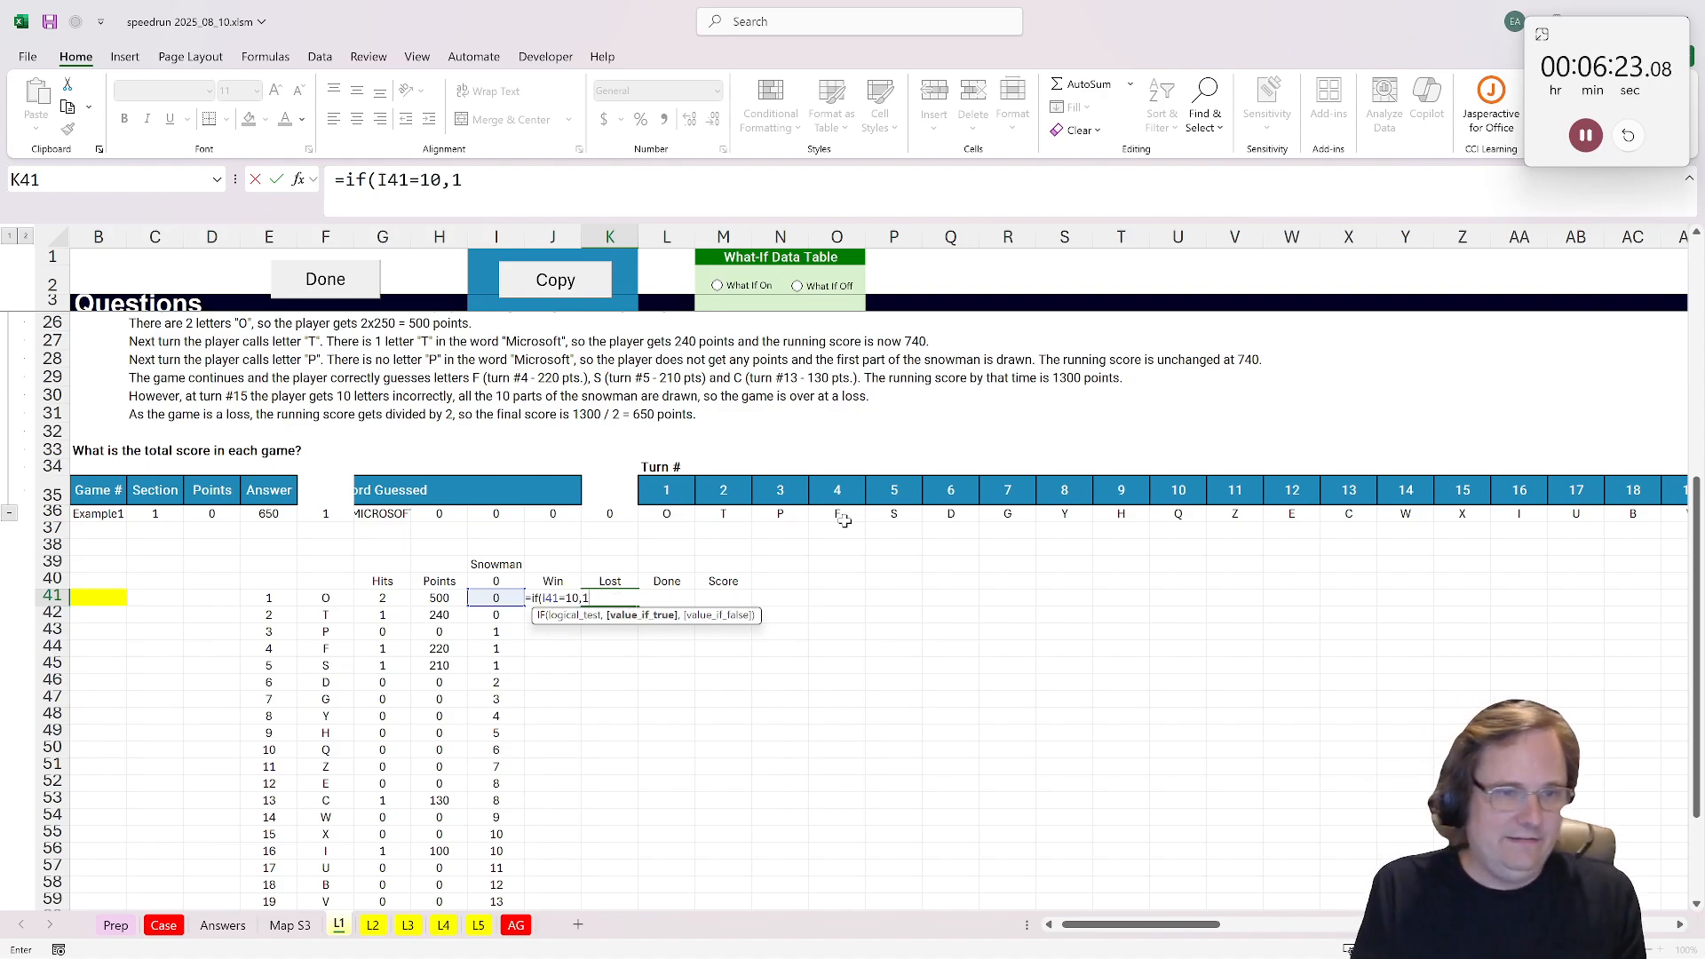
type(",0")
key("ctrl+Return")
Step: Enter =MAX(J41:K41) in L41 to mark the game as done on a win or a loss
left_click(682, 588)
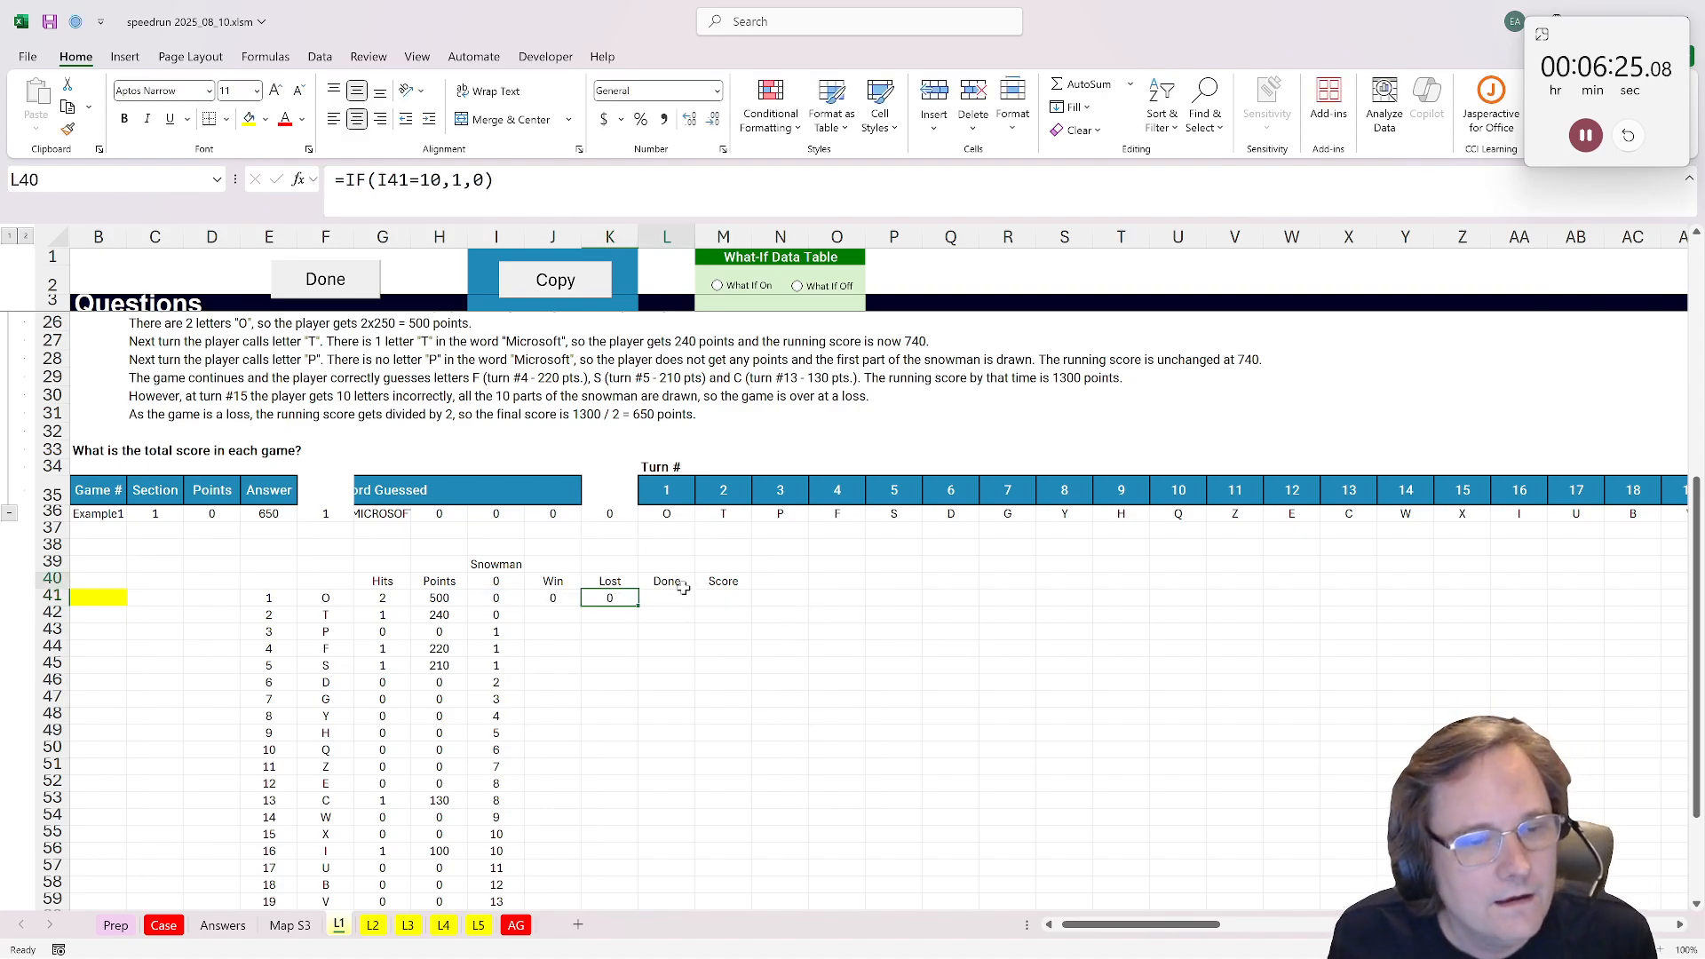
left_click(682, 597)
type("=m")
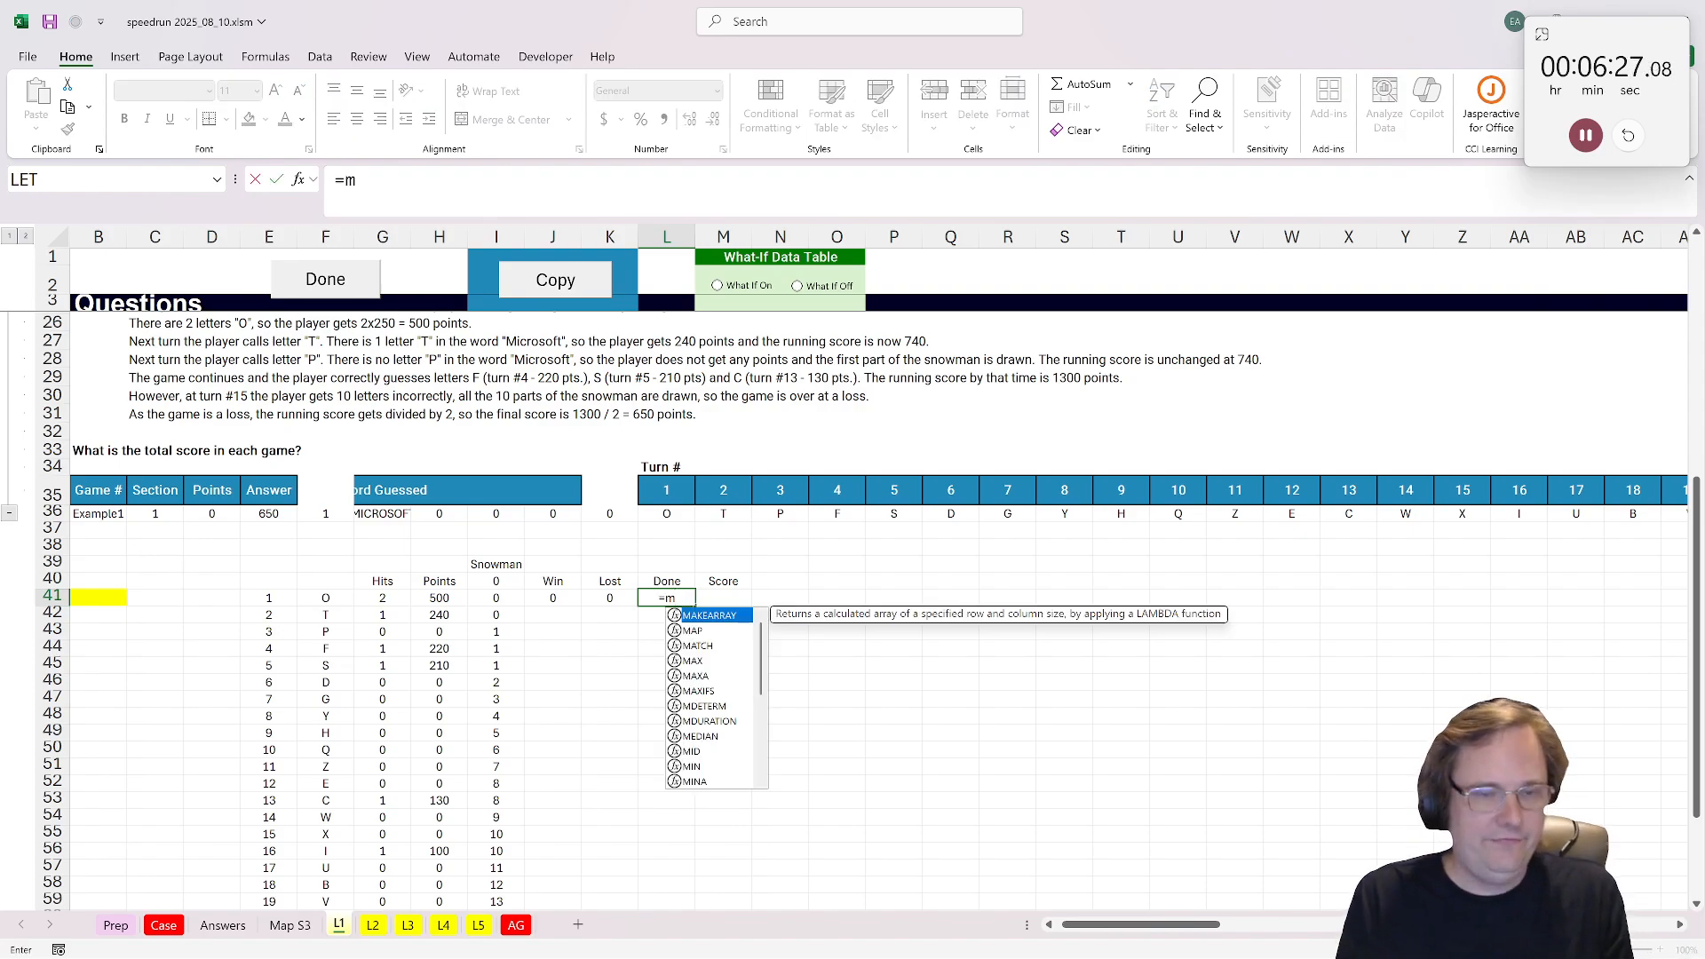
type("ax(")
left_click_drag(525, 599, 610, 603)
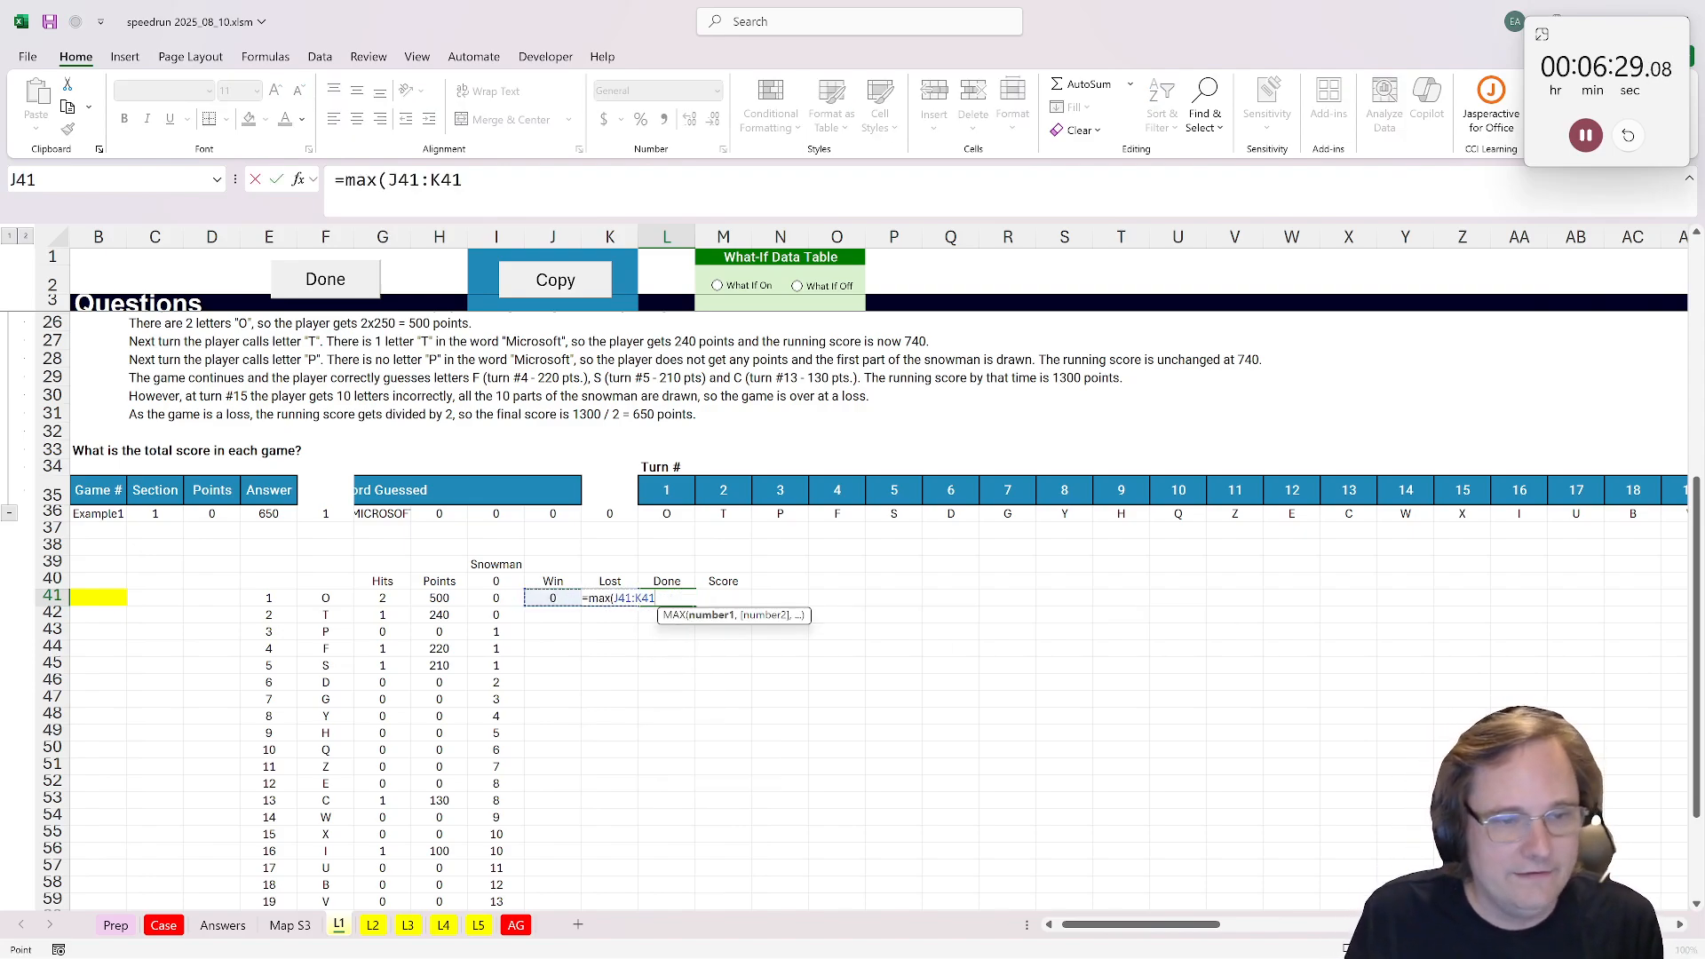
key("ctrl+Return")
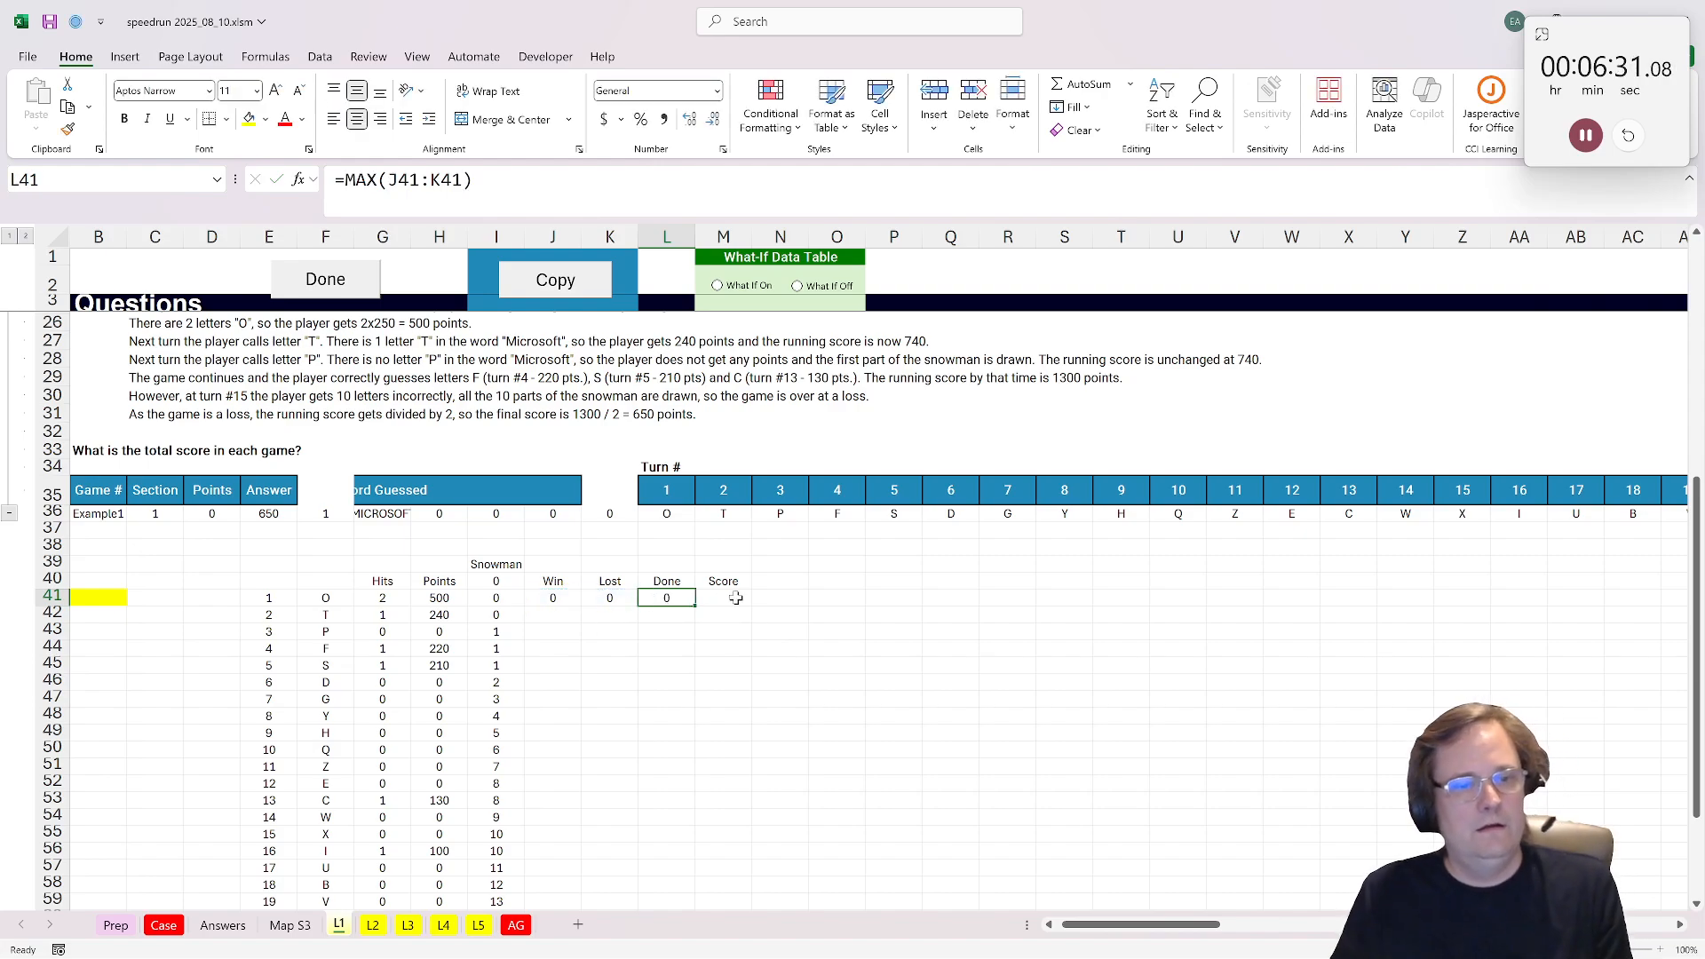
Step: Begin the Score formula in M41 with the running points total SUM(H41:H$41)
left_click(735, 598)
type("=if(")
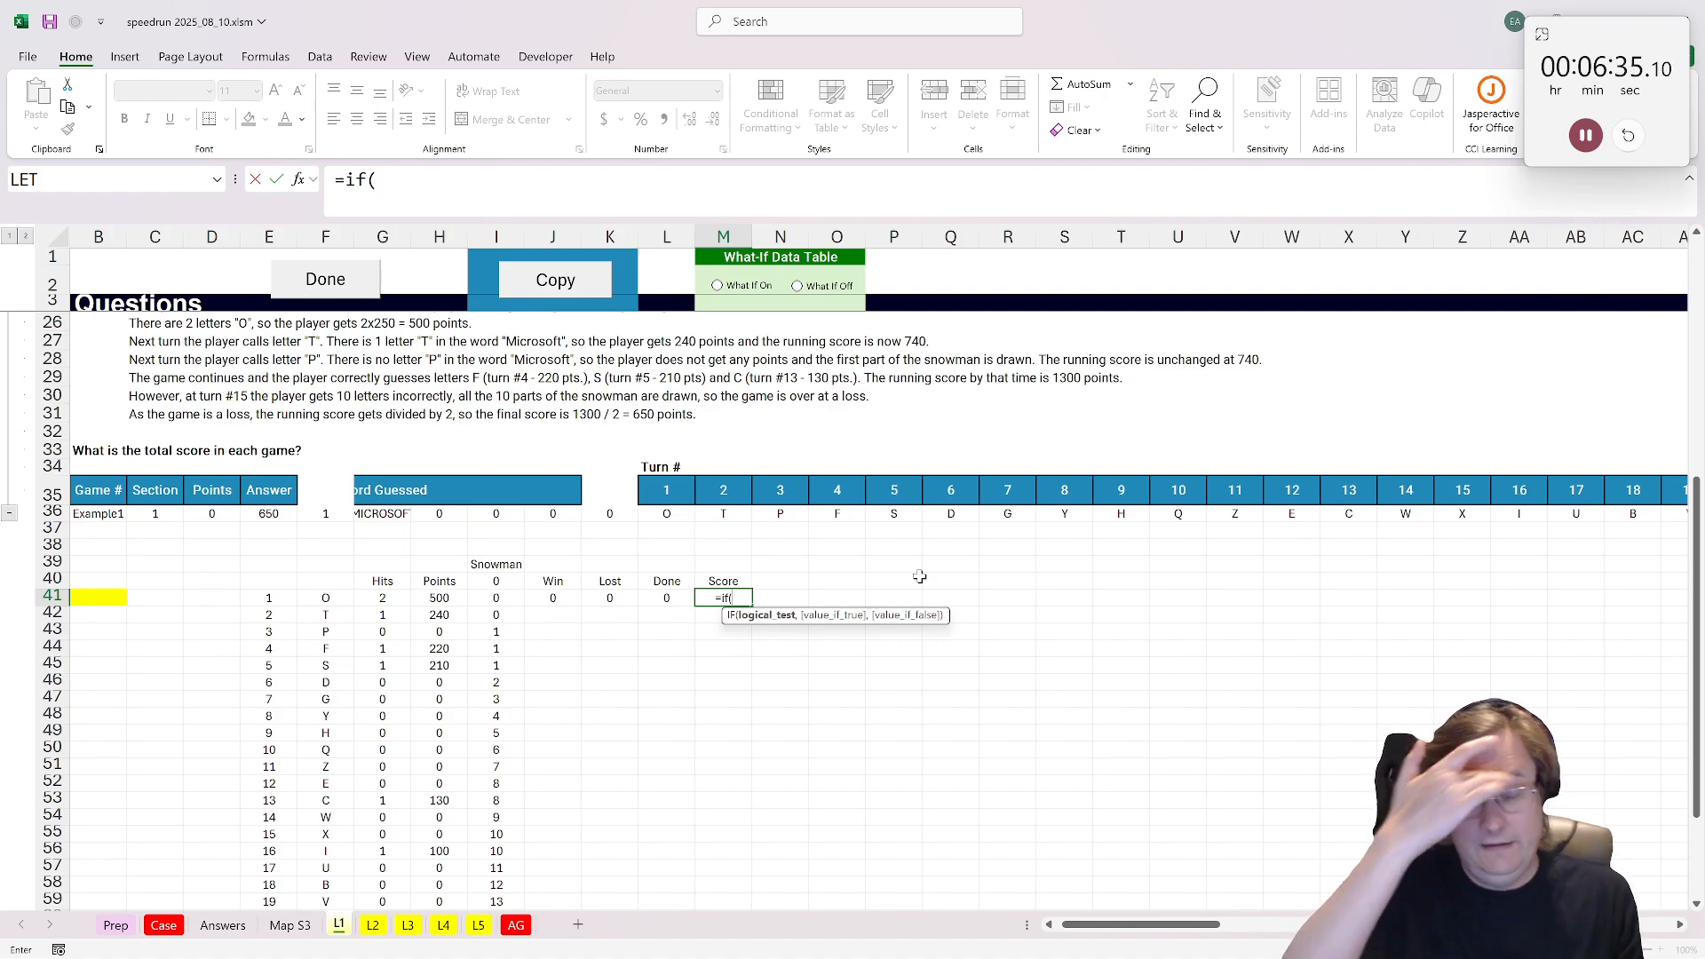
type("sum(")
left_click(438, 598)
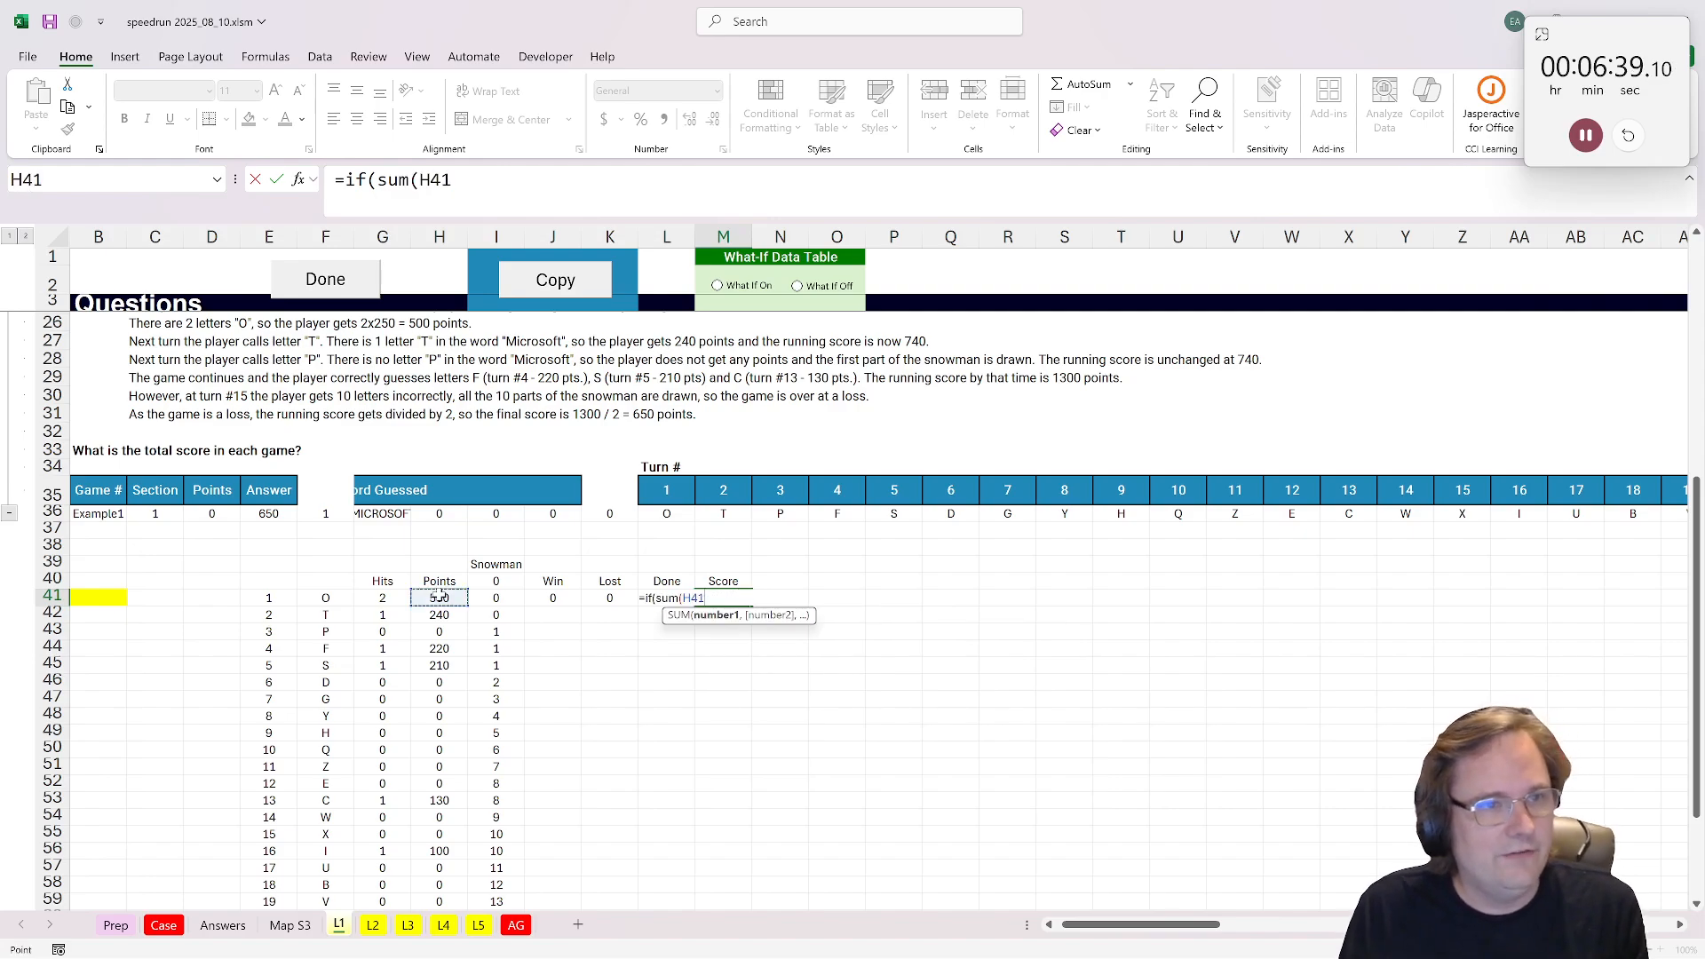
key("F8")
type("H41H")
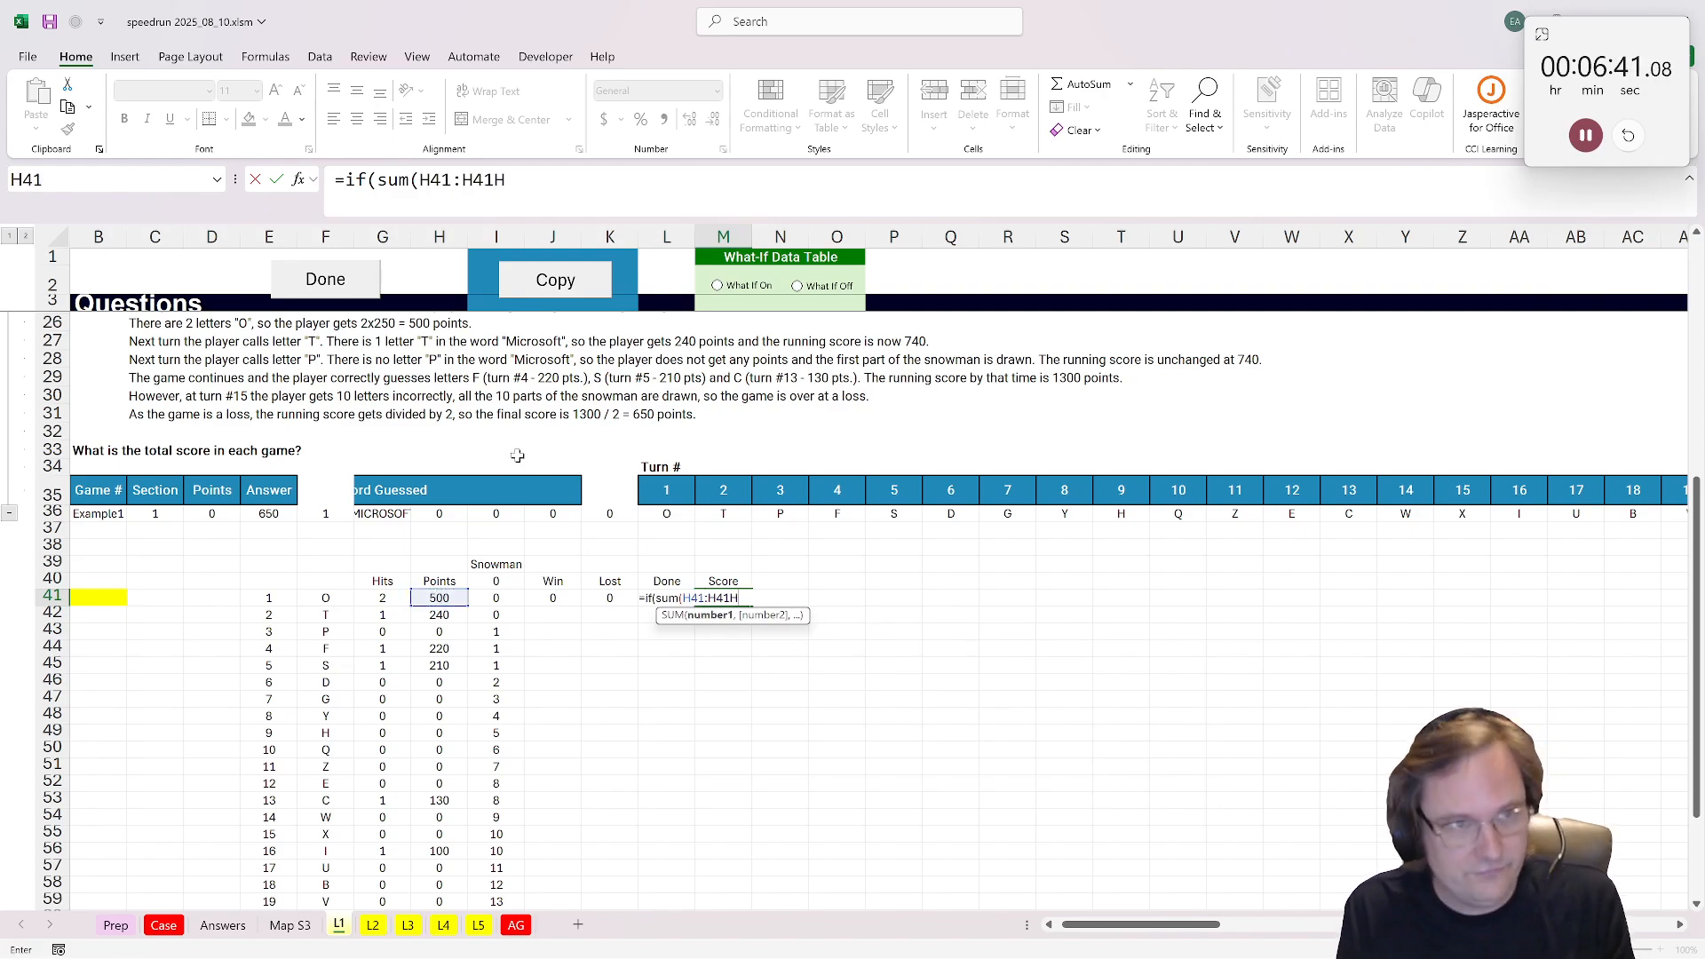
key("BackSpace")
left_click(473, 181)
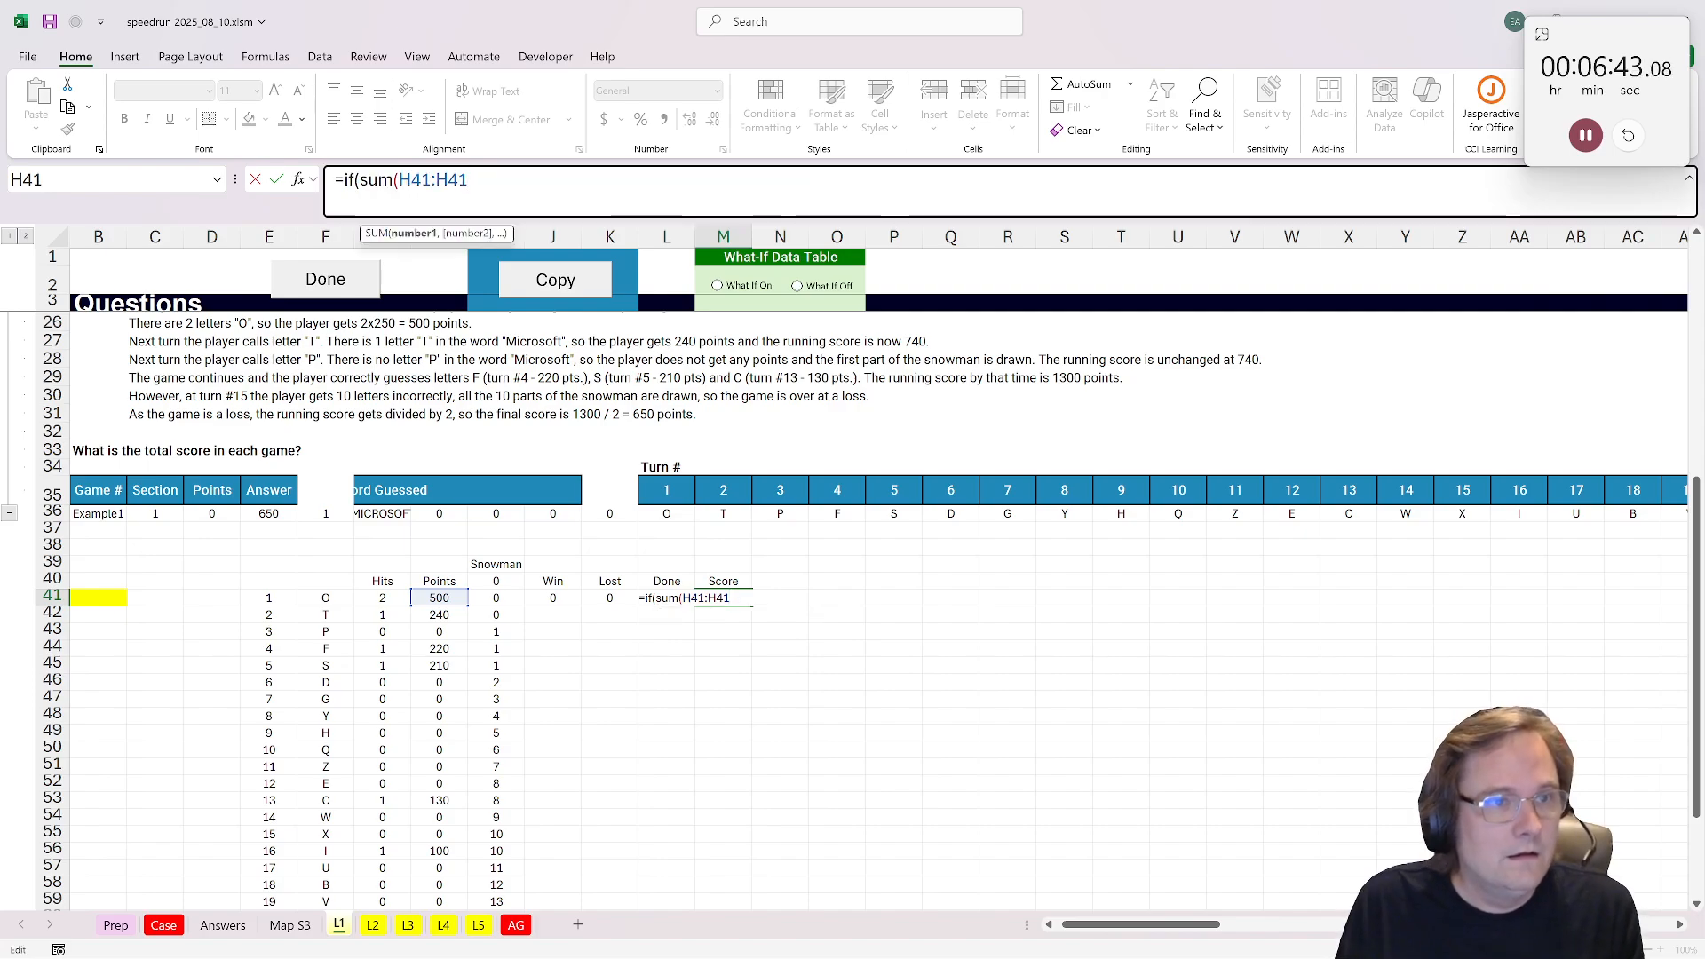
type("$")
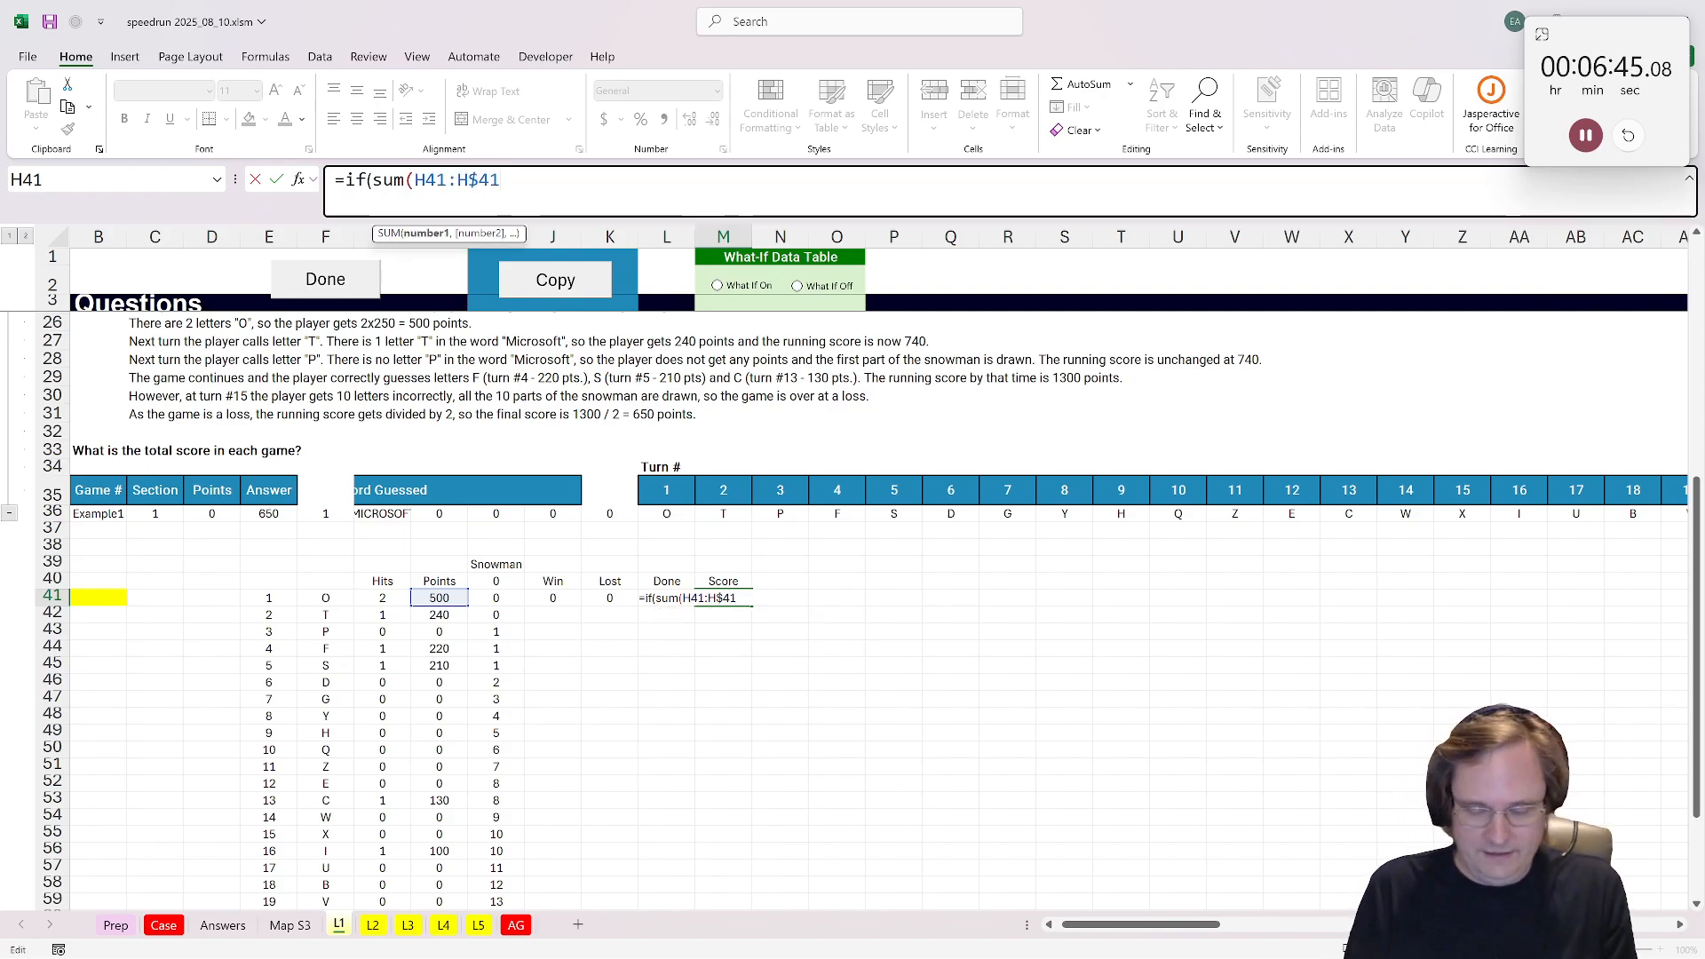
key("End")
type("),")
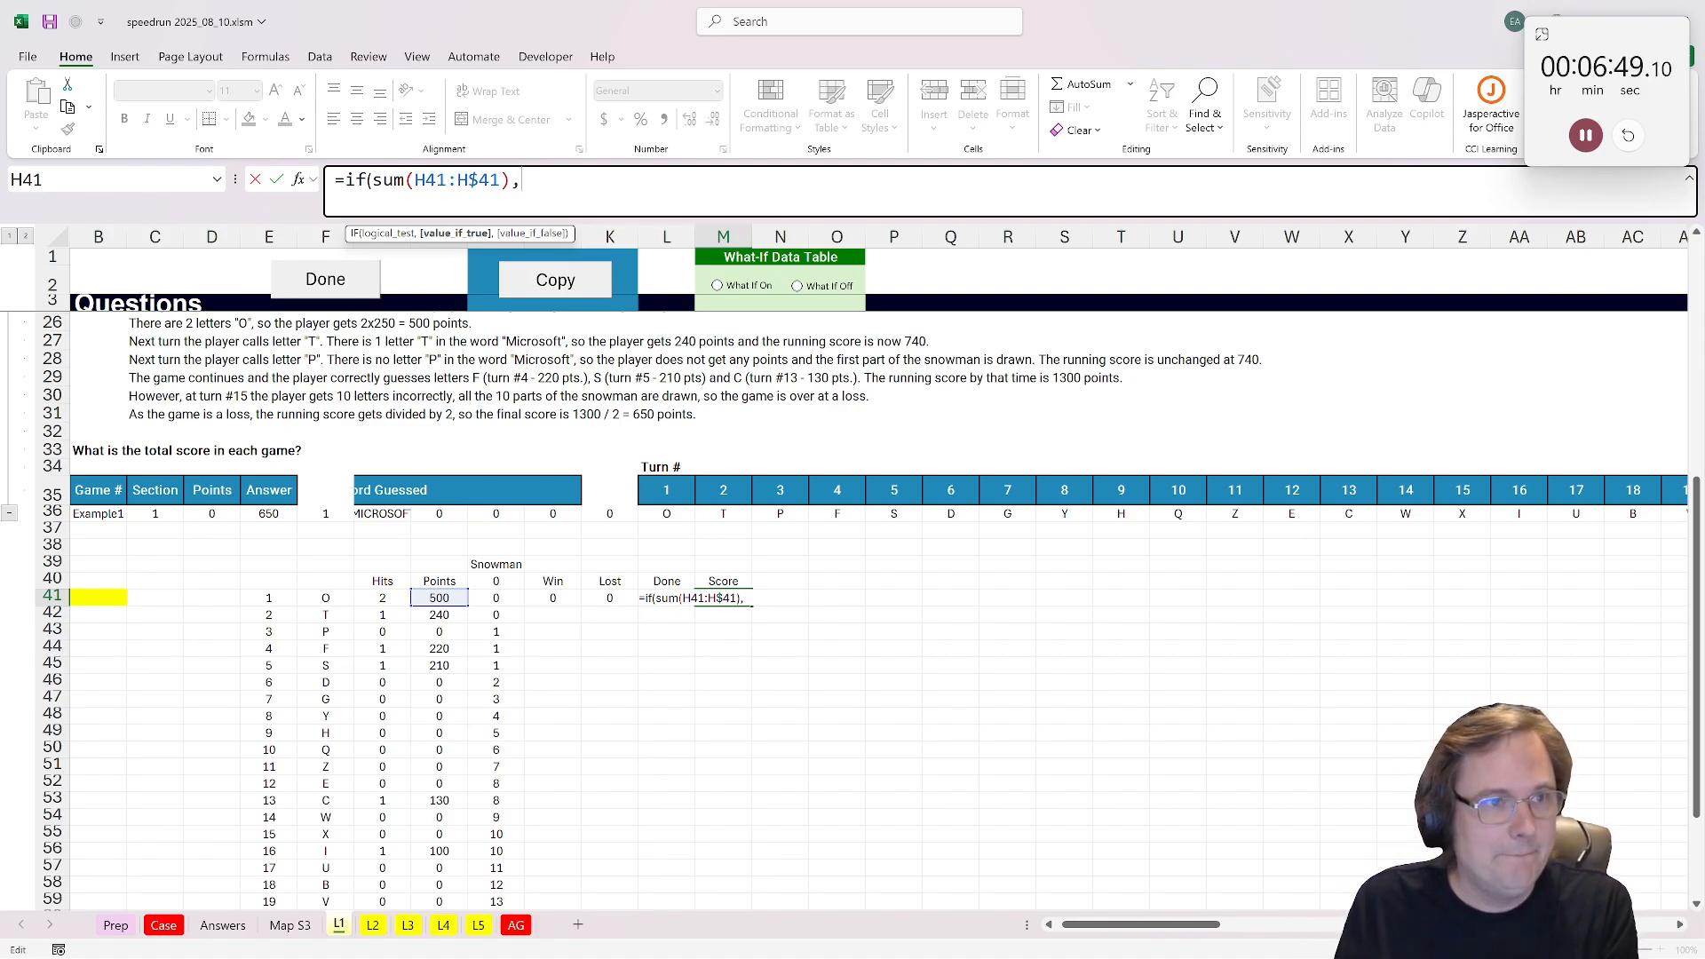
double_click(367, 180)
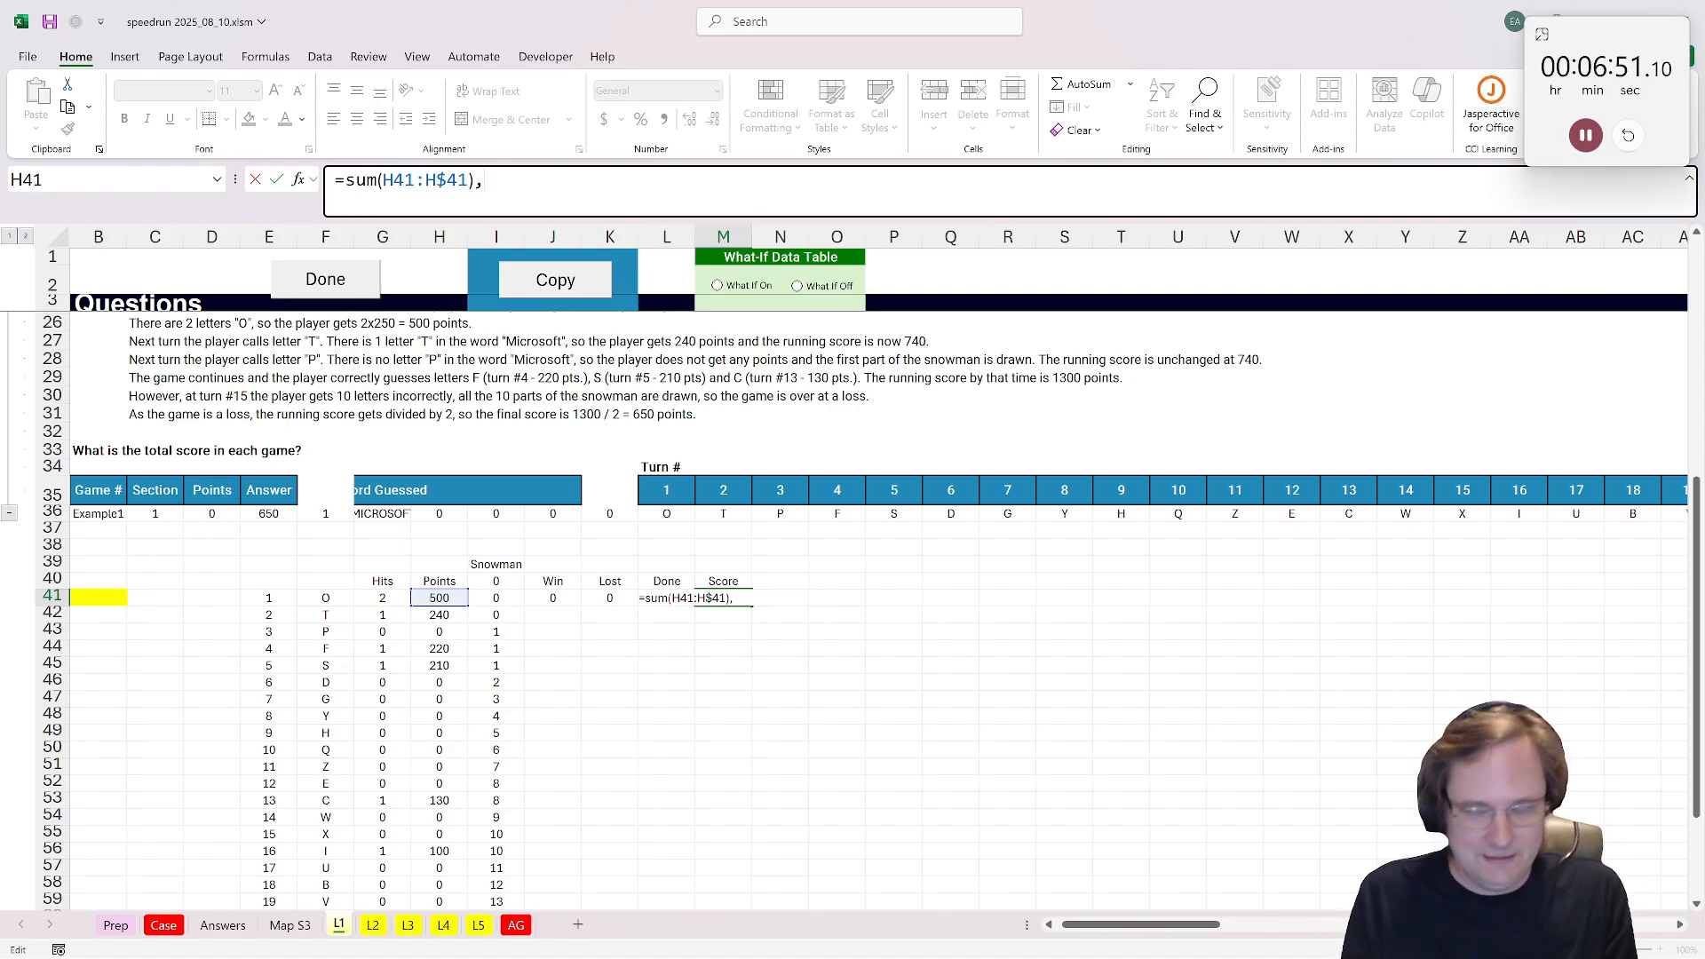
Step: Multiply the running total in M41 by IF(J41,2,1) for a win and by IF(K41,0.5,1) for a loss
type("if(")
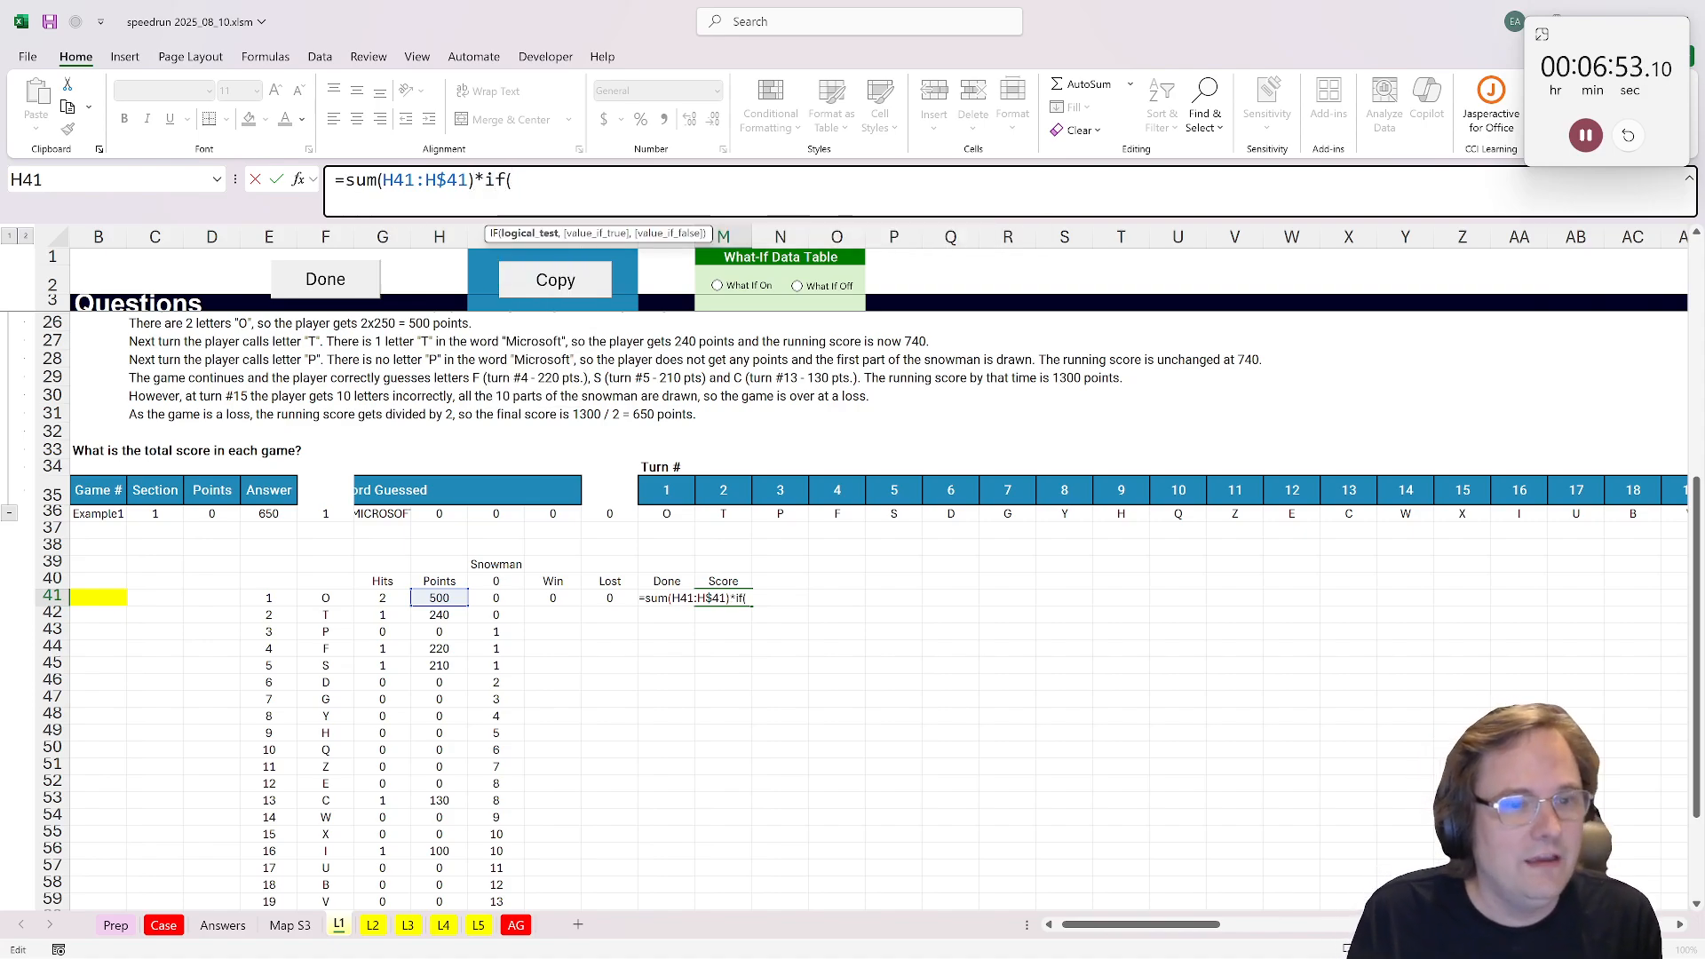
left_click(564, 602)
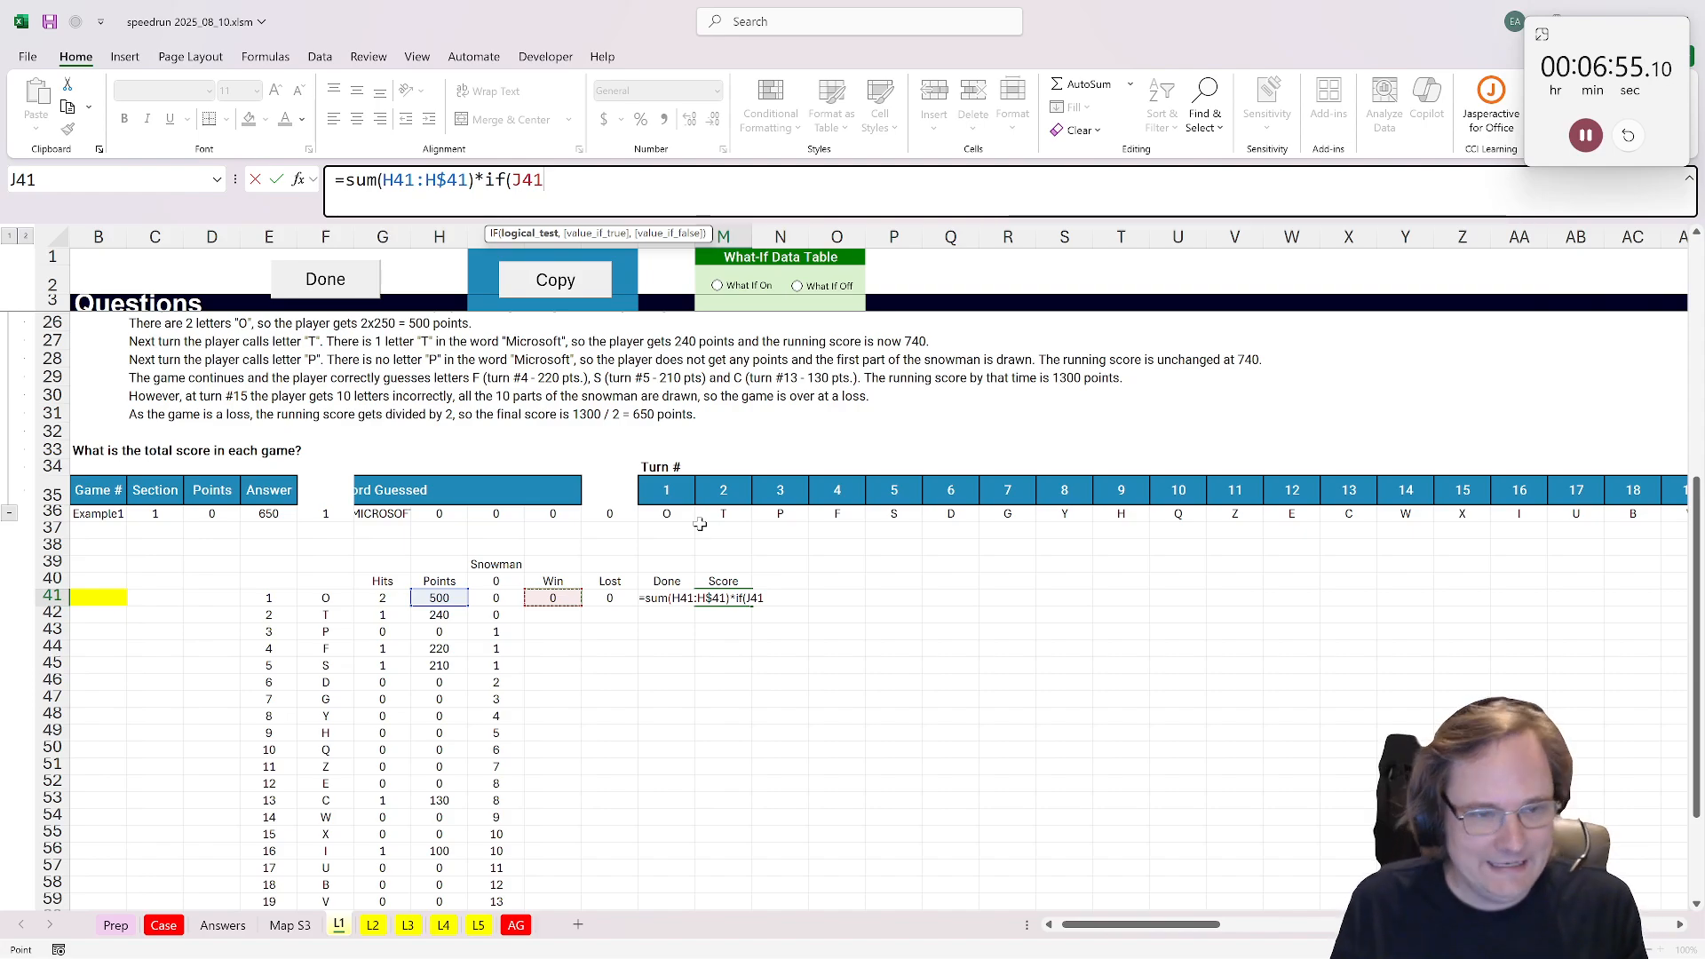
type(",")
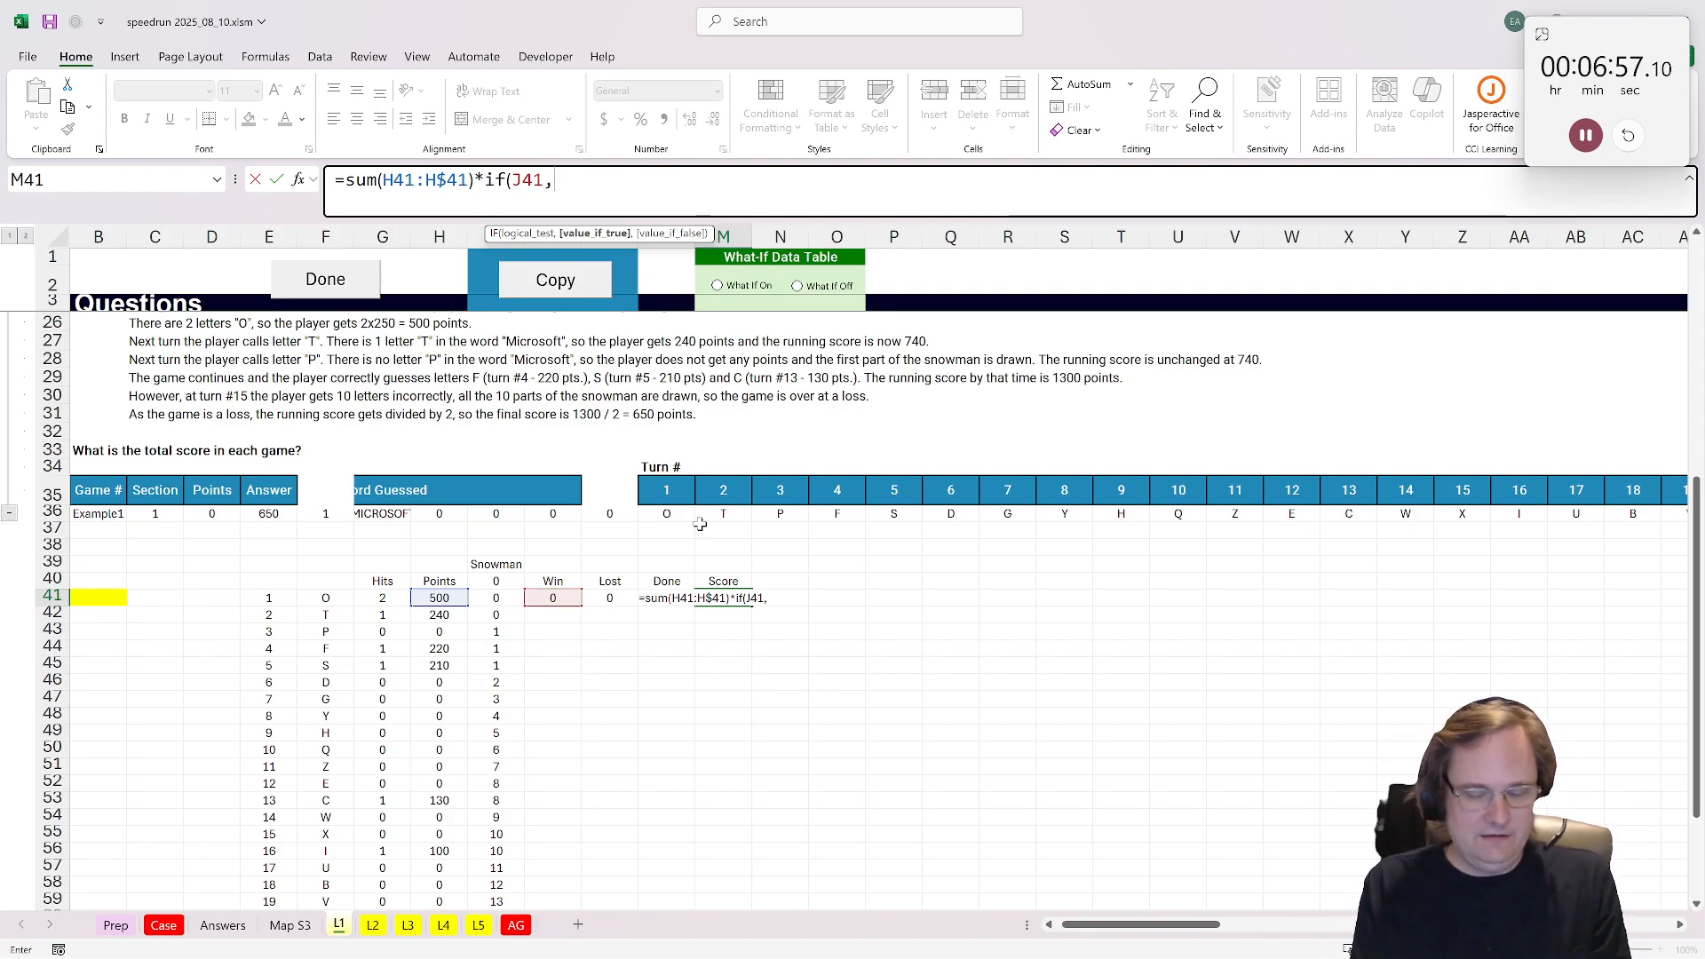
type("2,1")
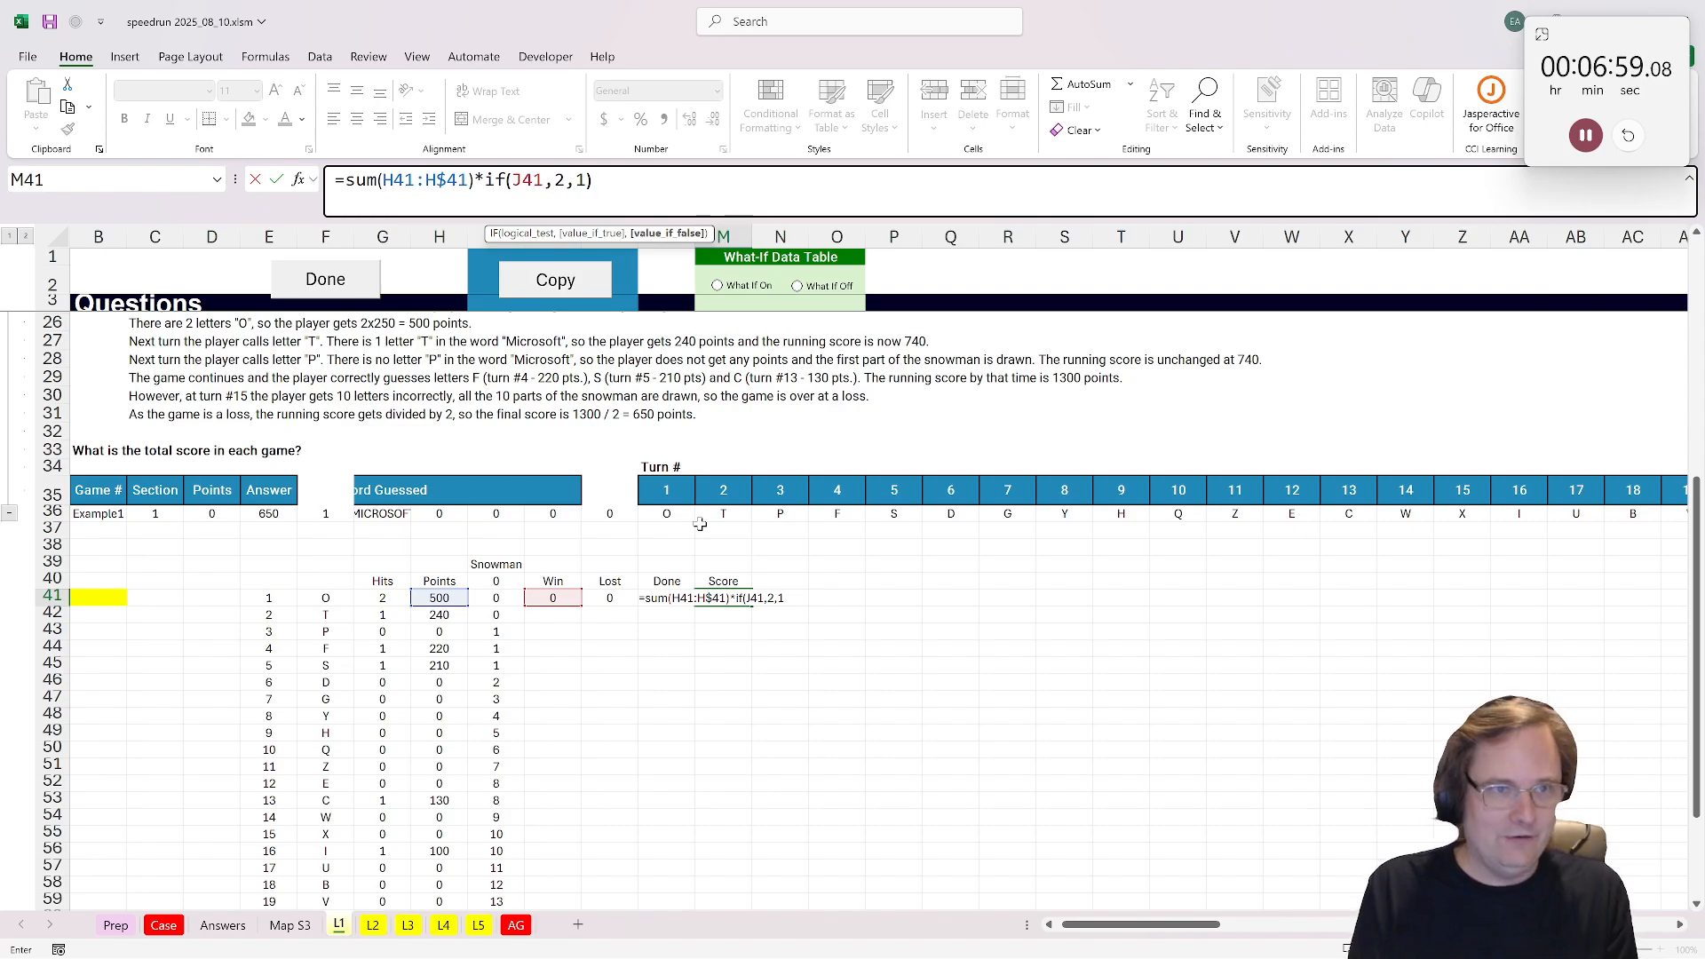
type(")")
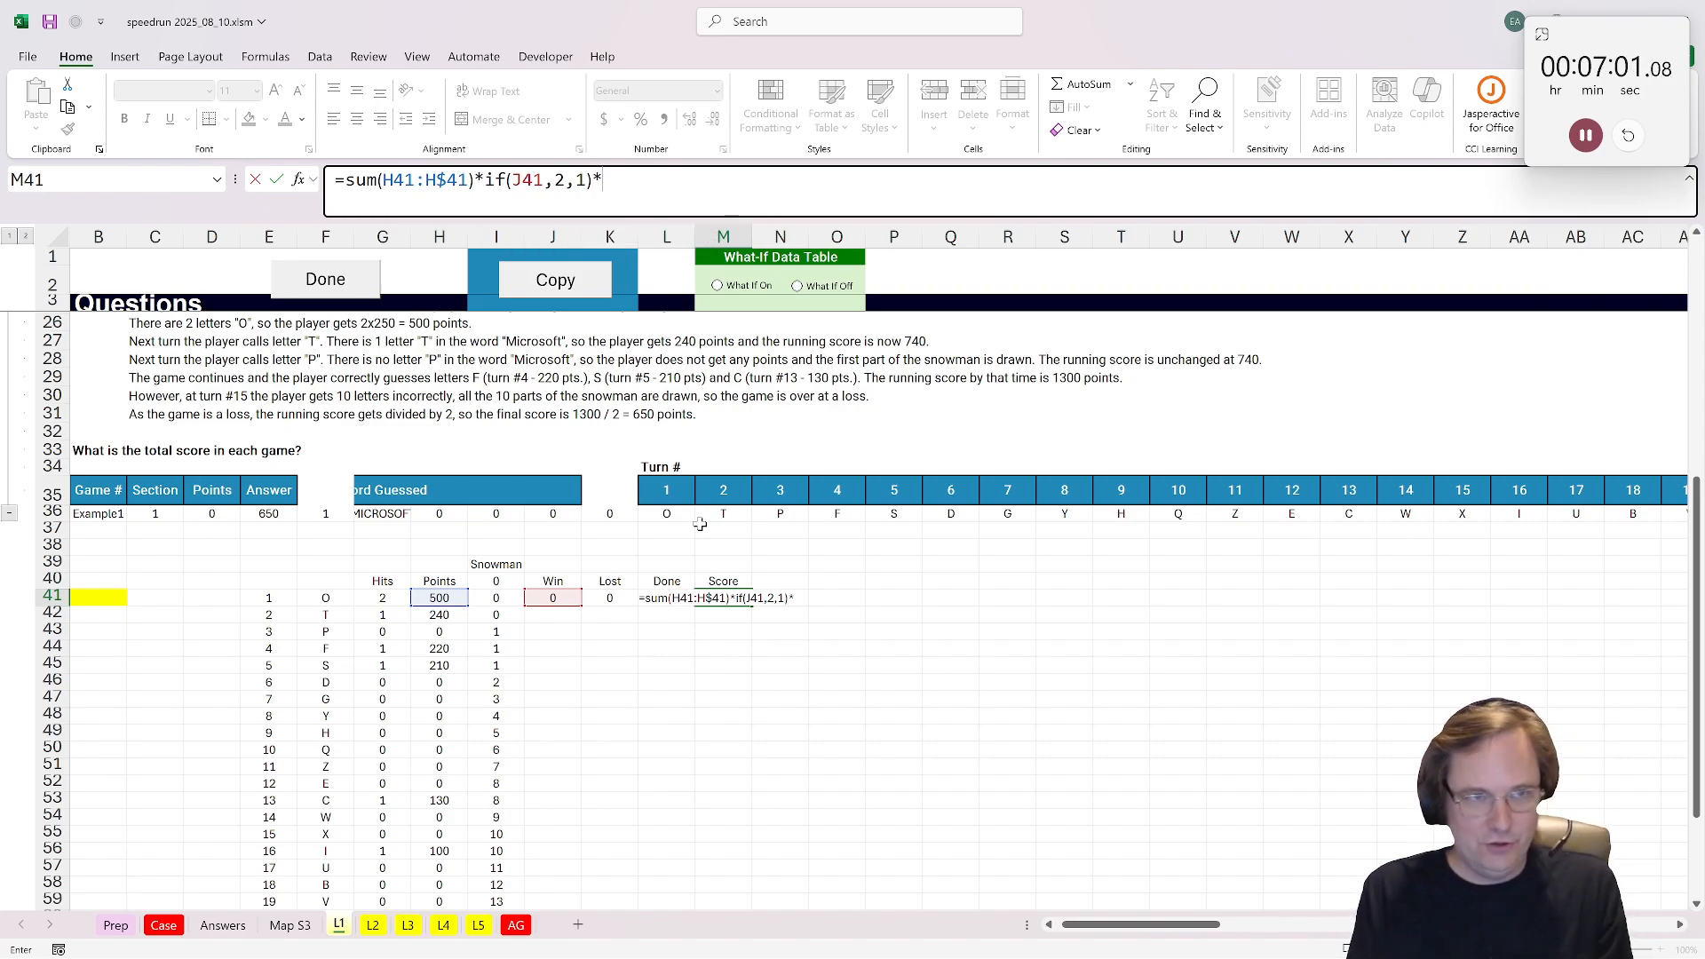
type("*if(")
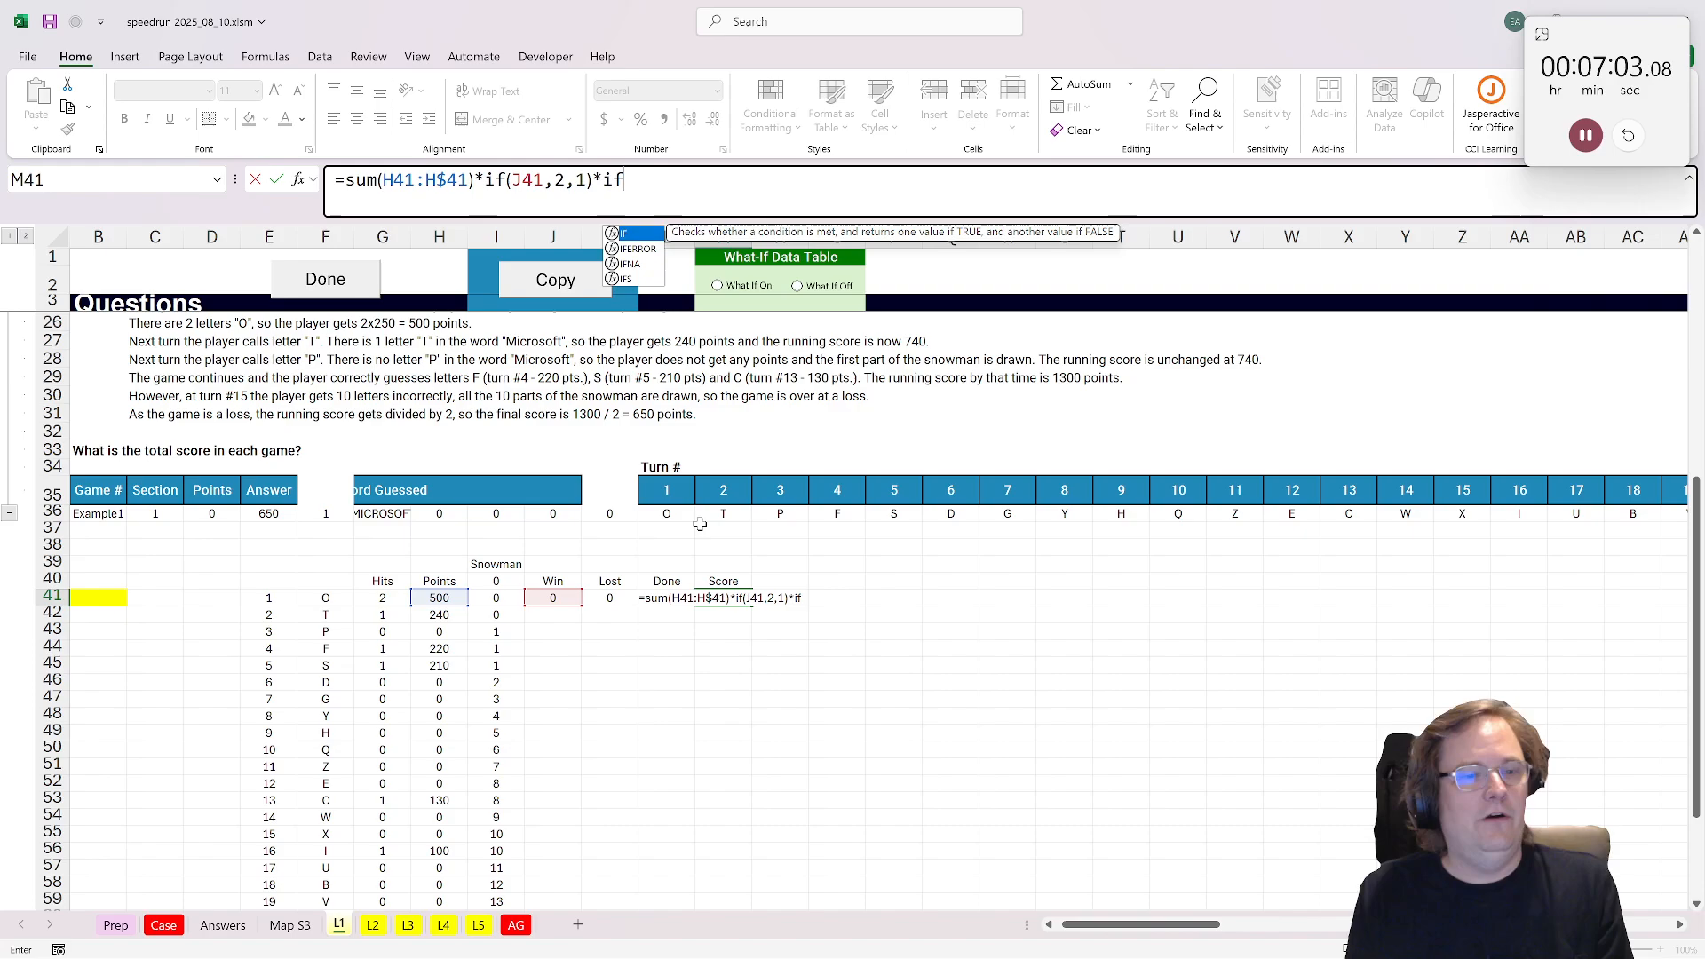
left_click(593, 599)
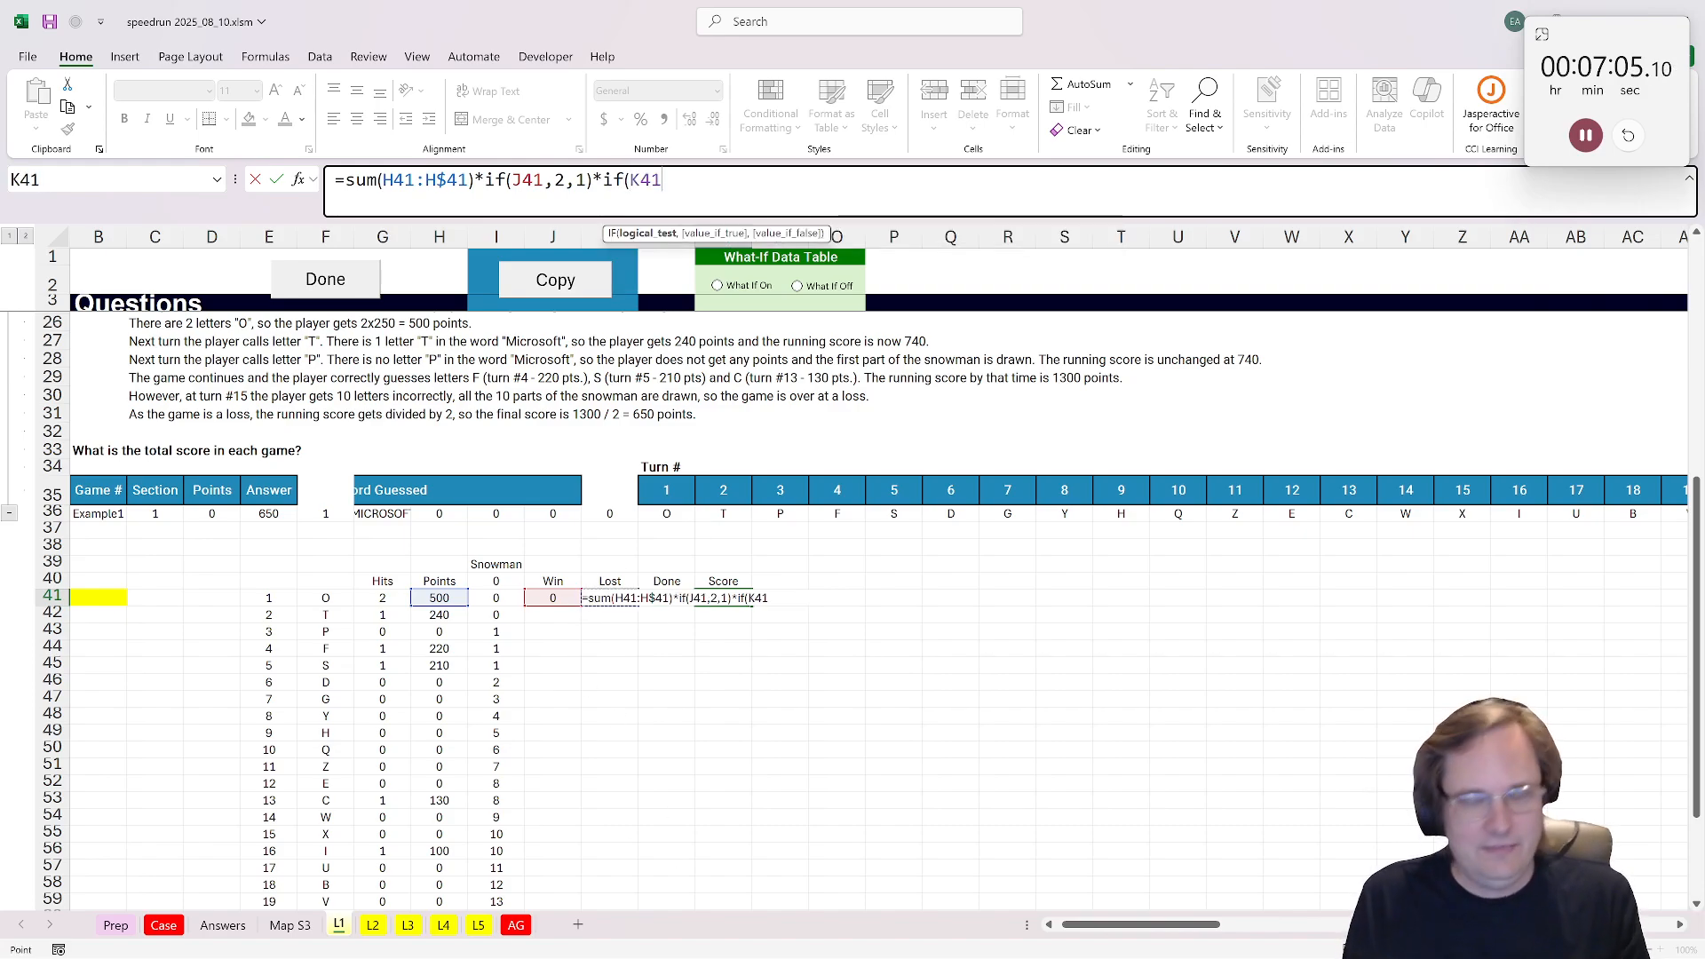
type(",")
type("0.5,")
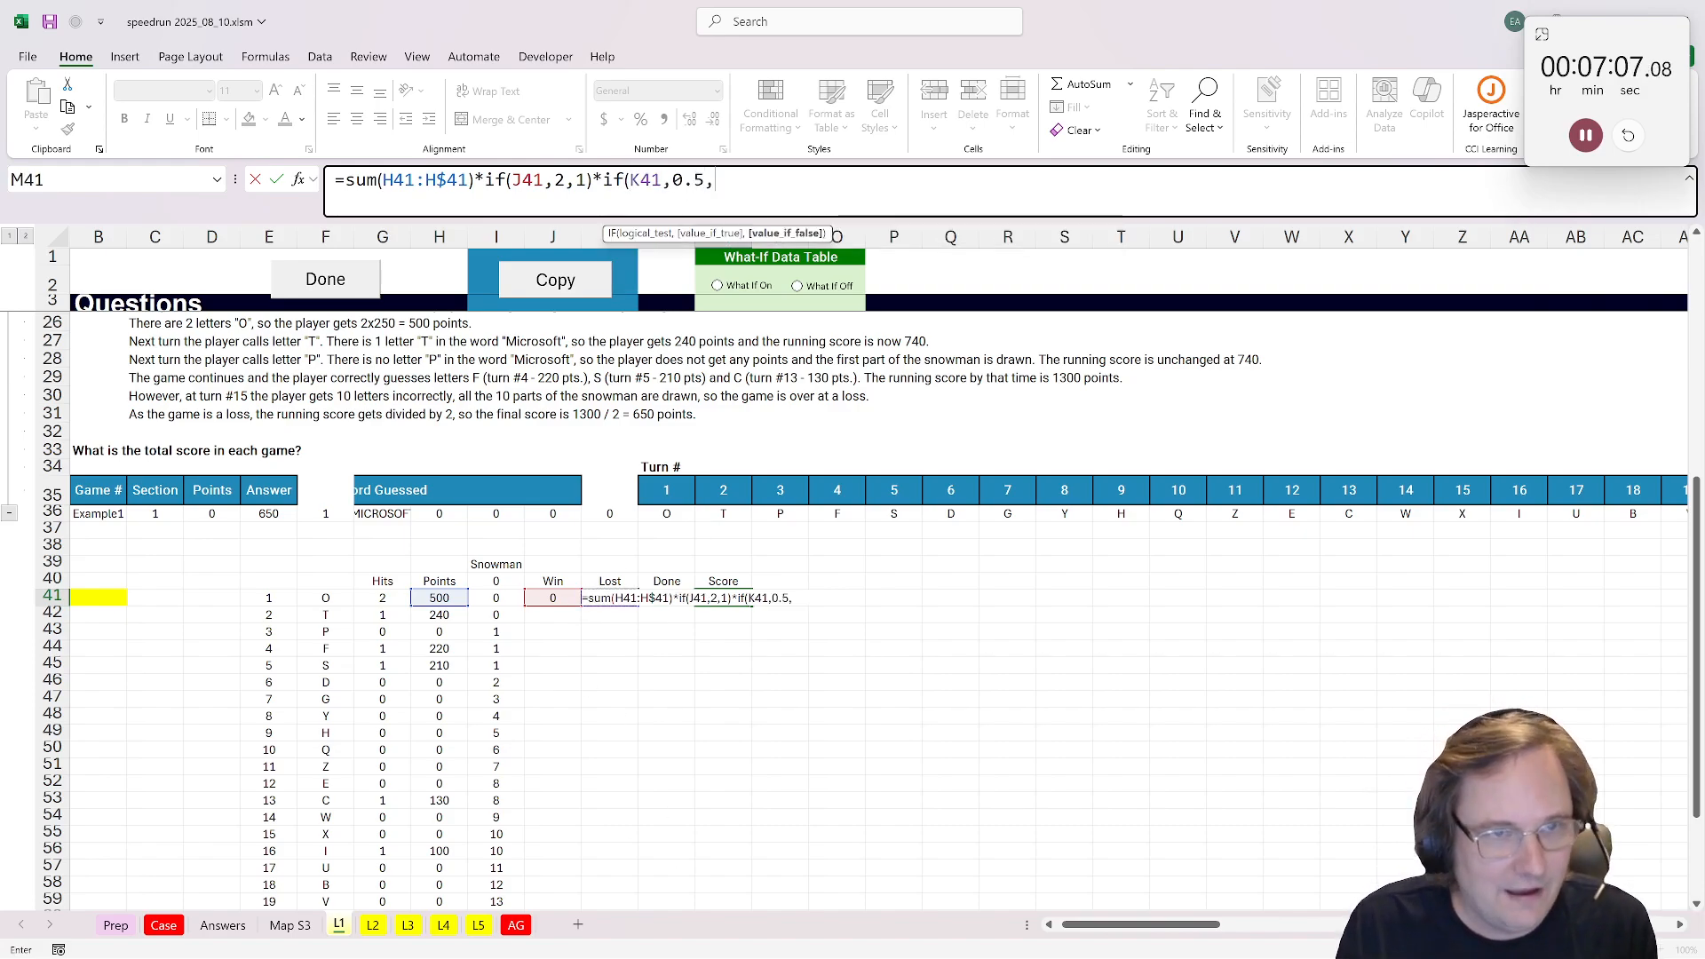
type("1)")
key("ctrl+Return")
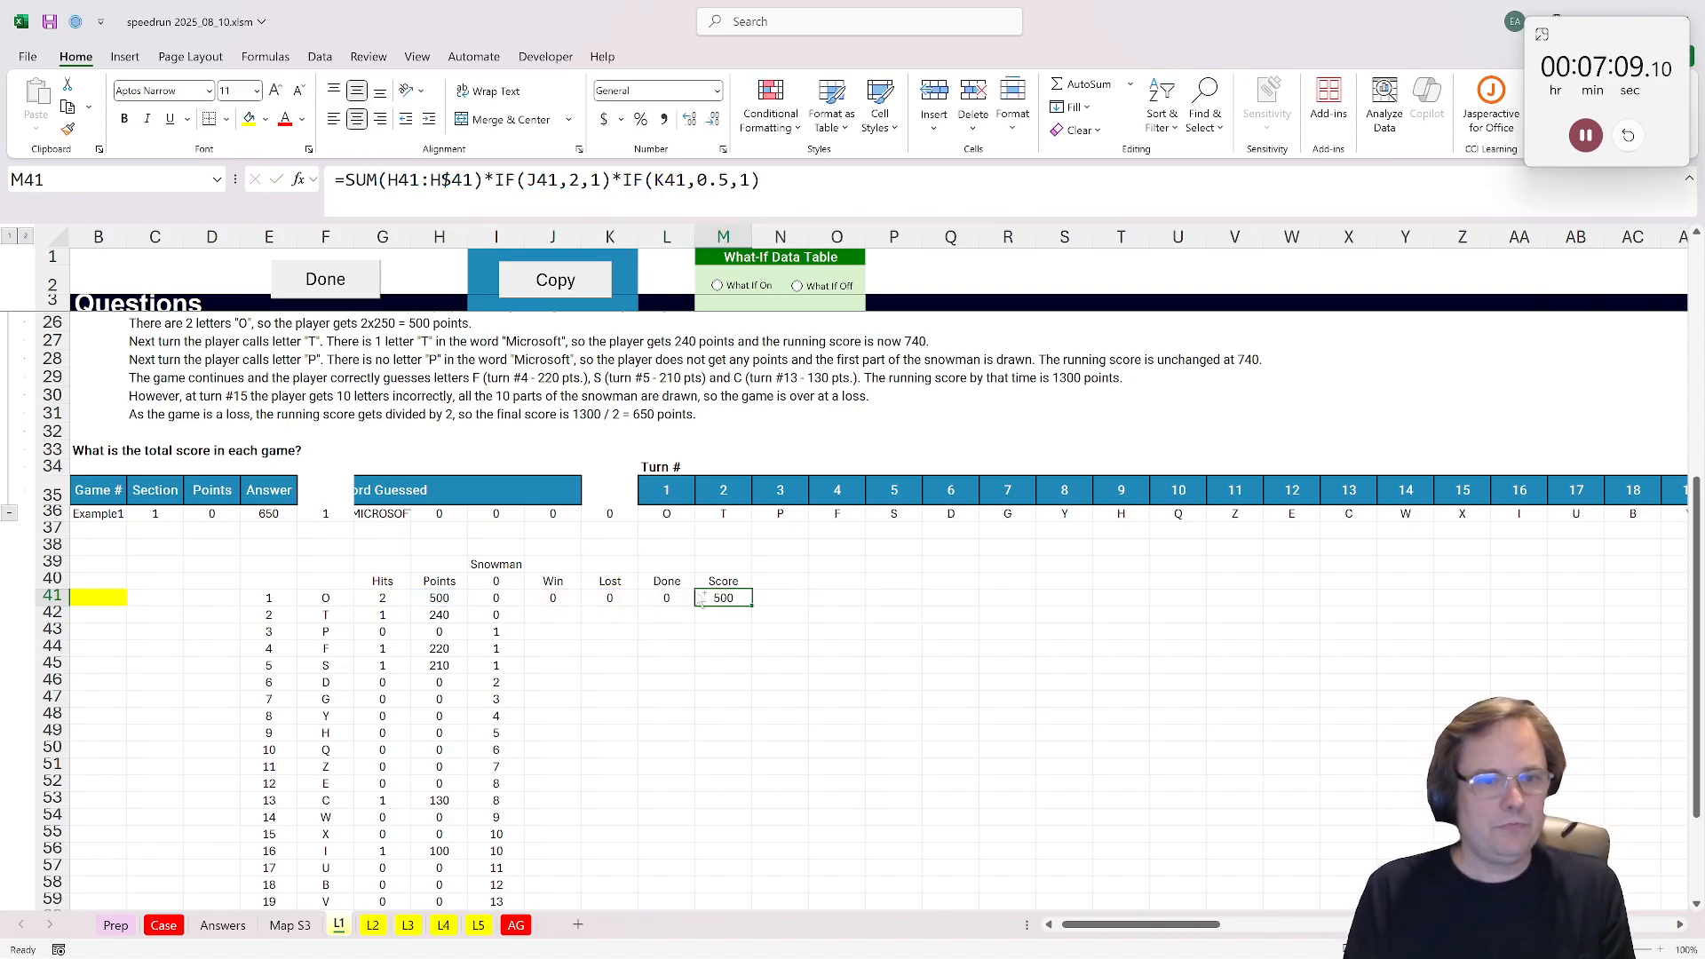
Step: Fill the Win, Lost, Done and Score formulas from J41:M41 down to row 66 and check the turn 15 cells
left_click_drag(544, 598, 738, 598)
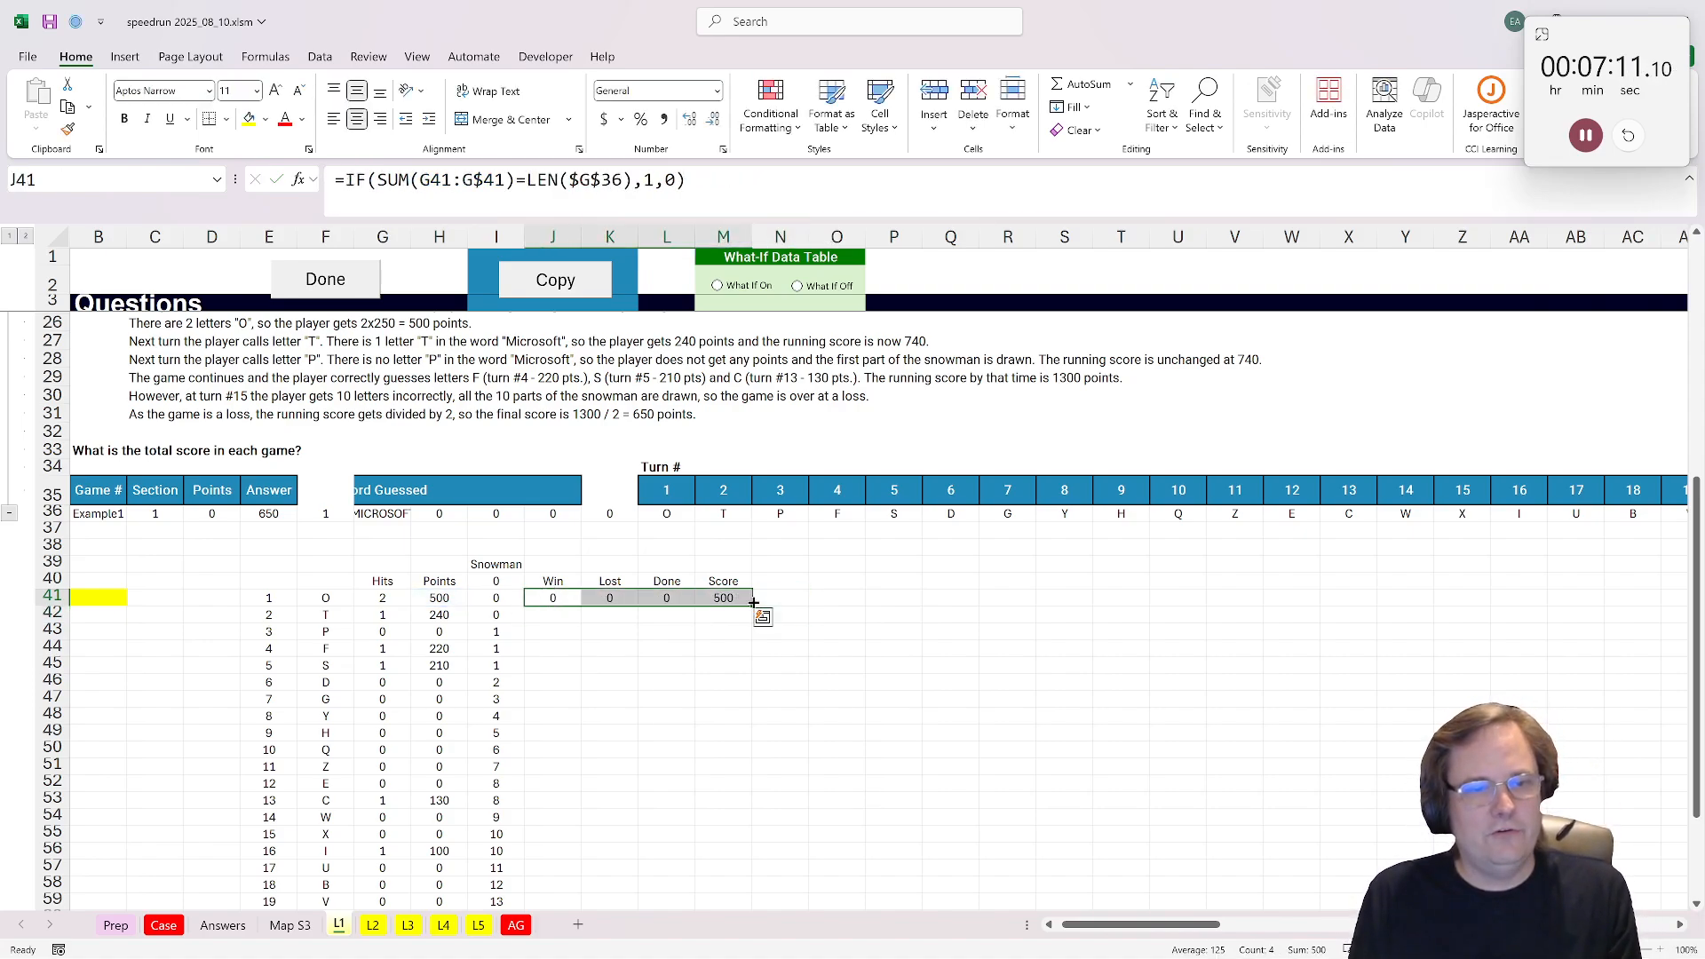
double_click(753, 603)
scroll(702, 721, "down", 2)
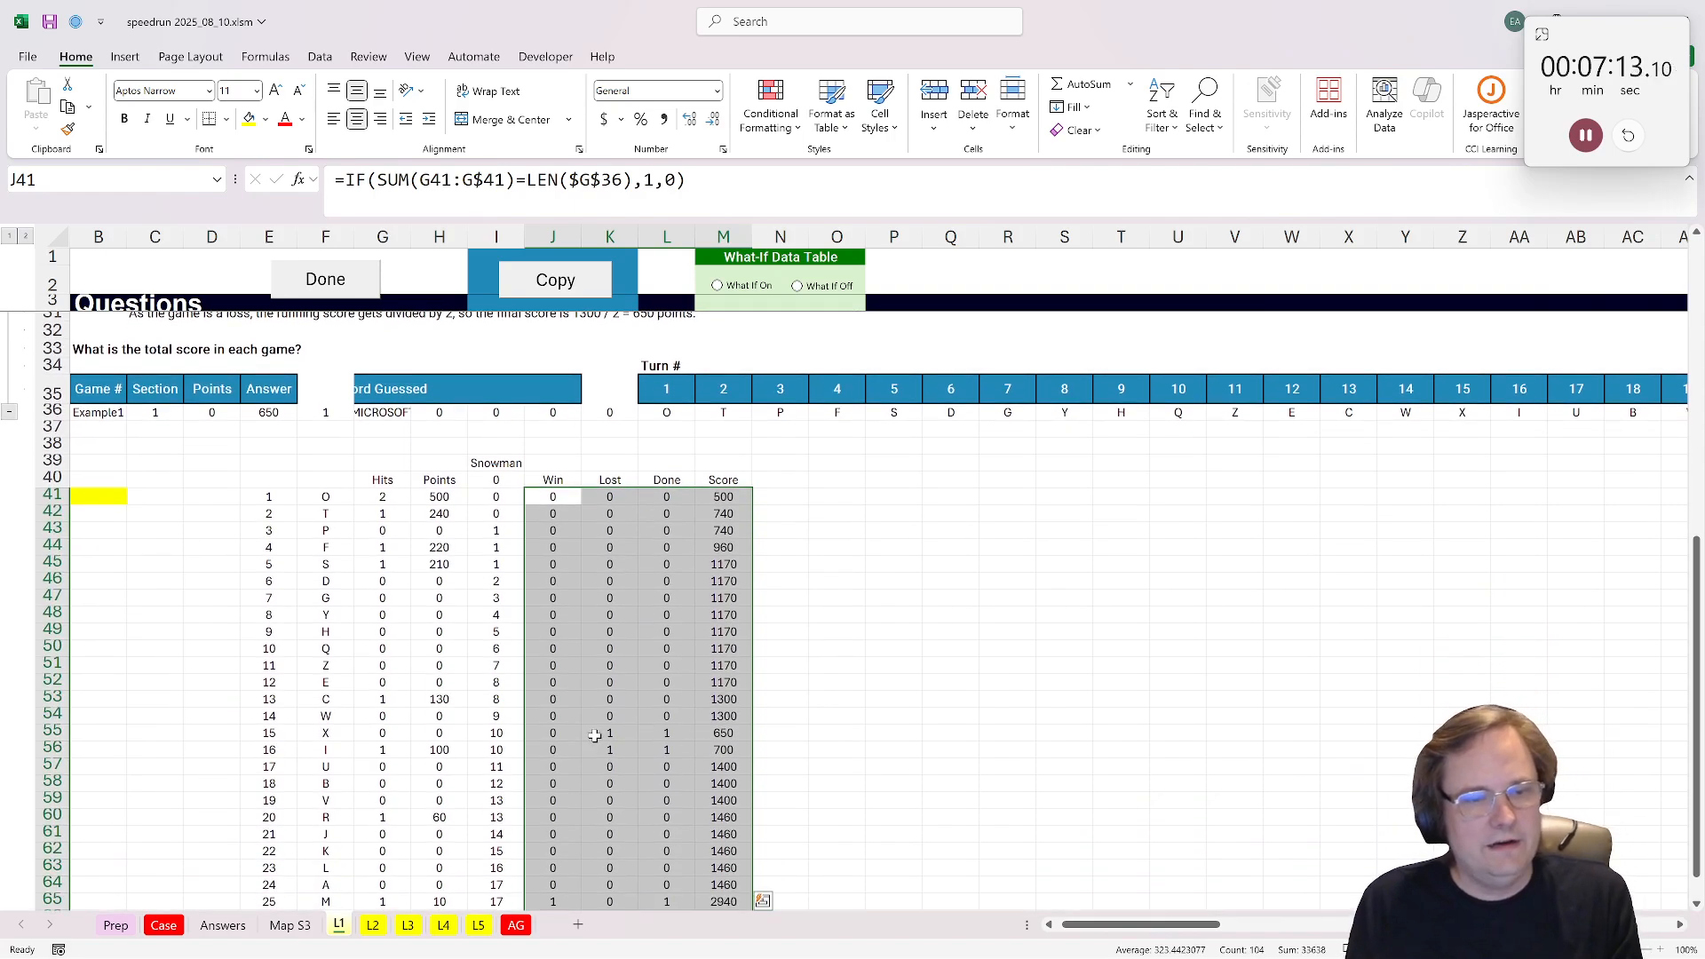
left_click(664, 732)
left_click(609, 716)
left_click(614, 732)
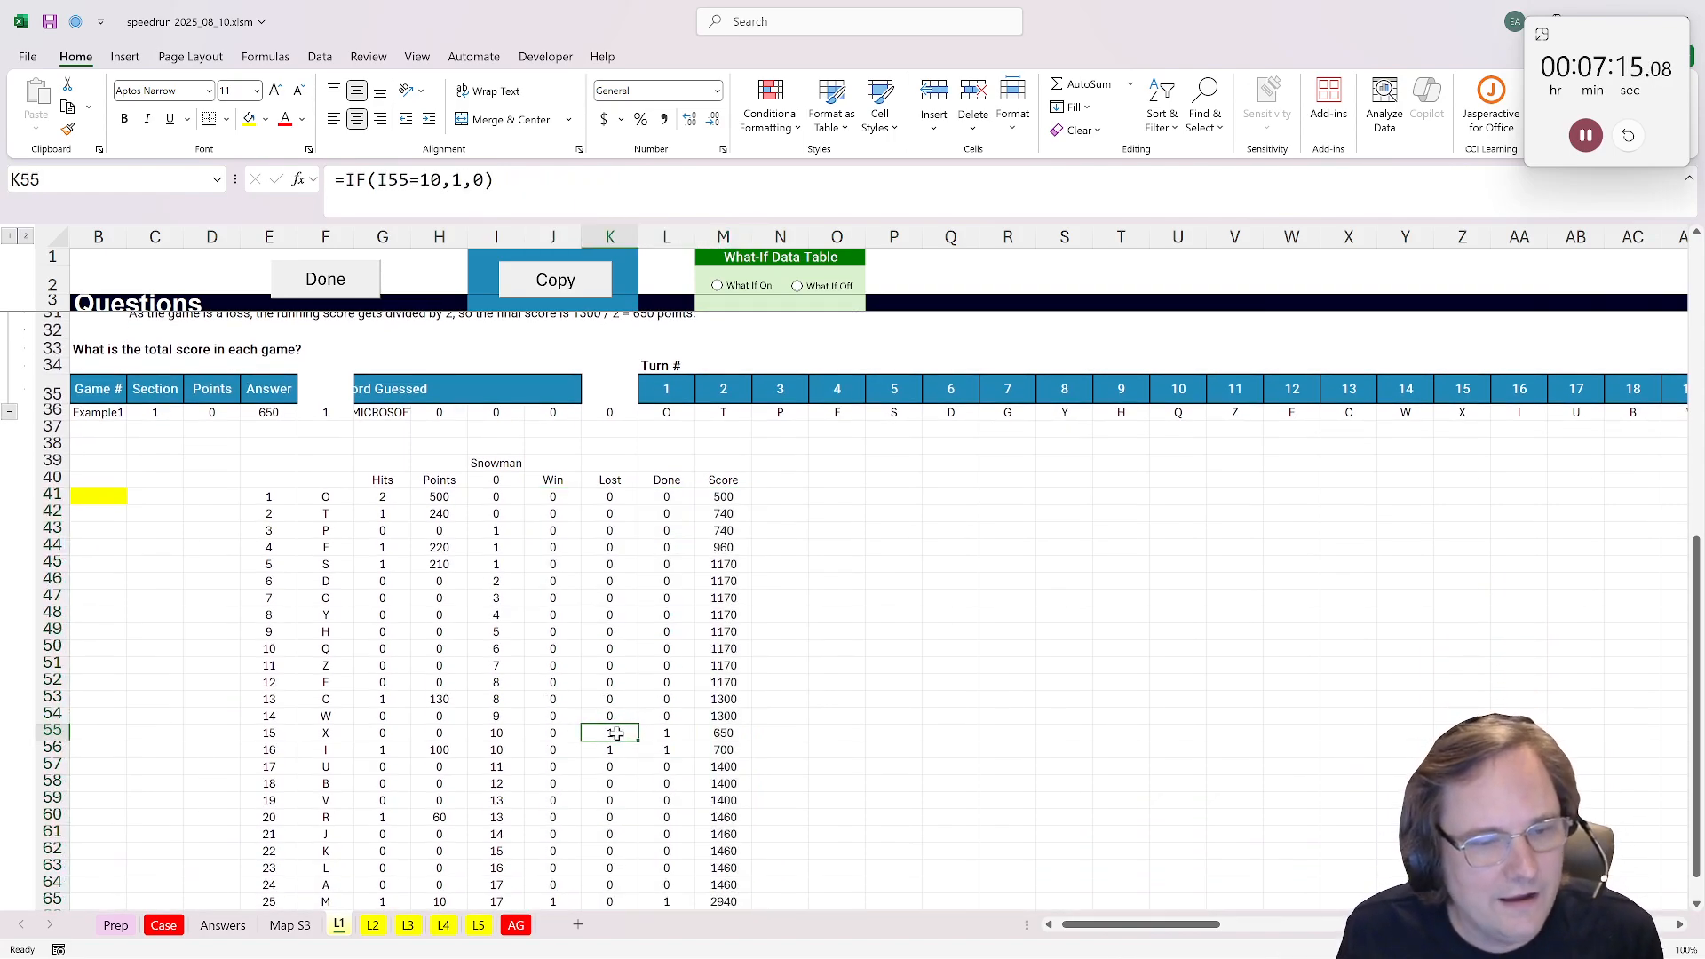
left_click(666, 732)
left_click(721, 732)
Step: Enter =XLOOKUP(1,L41:L66,M41:M66) in B41 to return the score at the first finished turn, and mark the L1 case as done
scroll(611, 566, "up", 1)
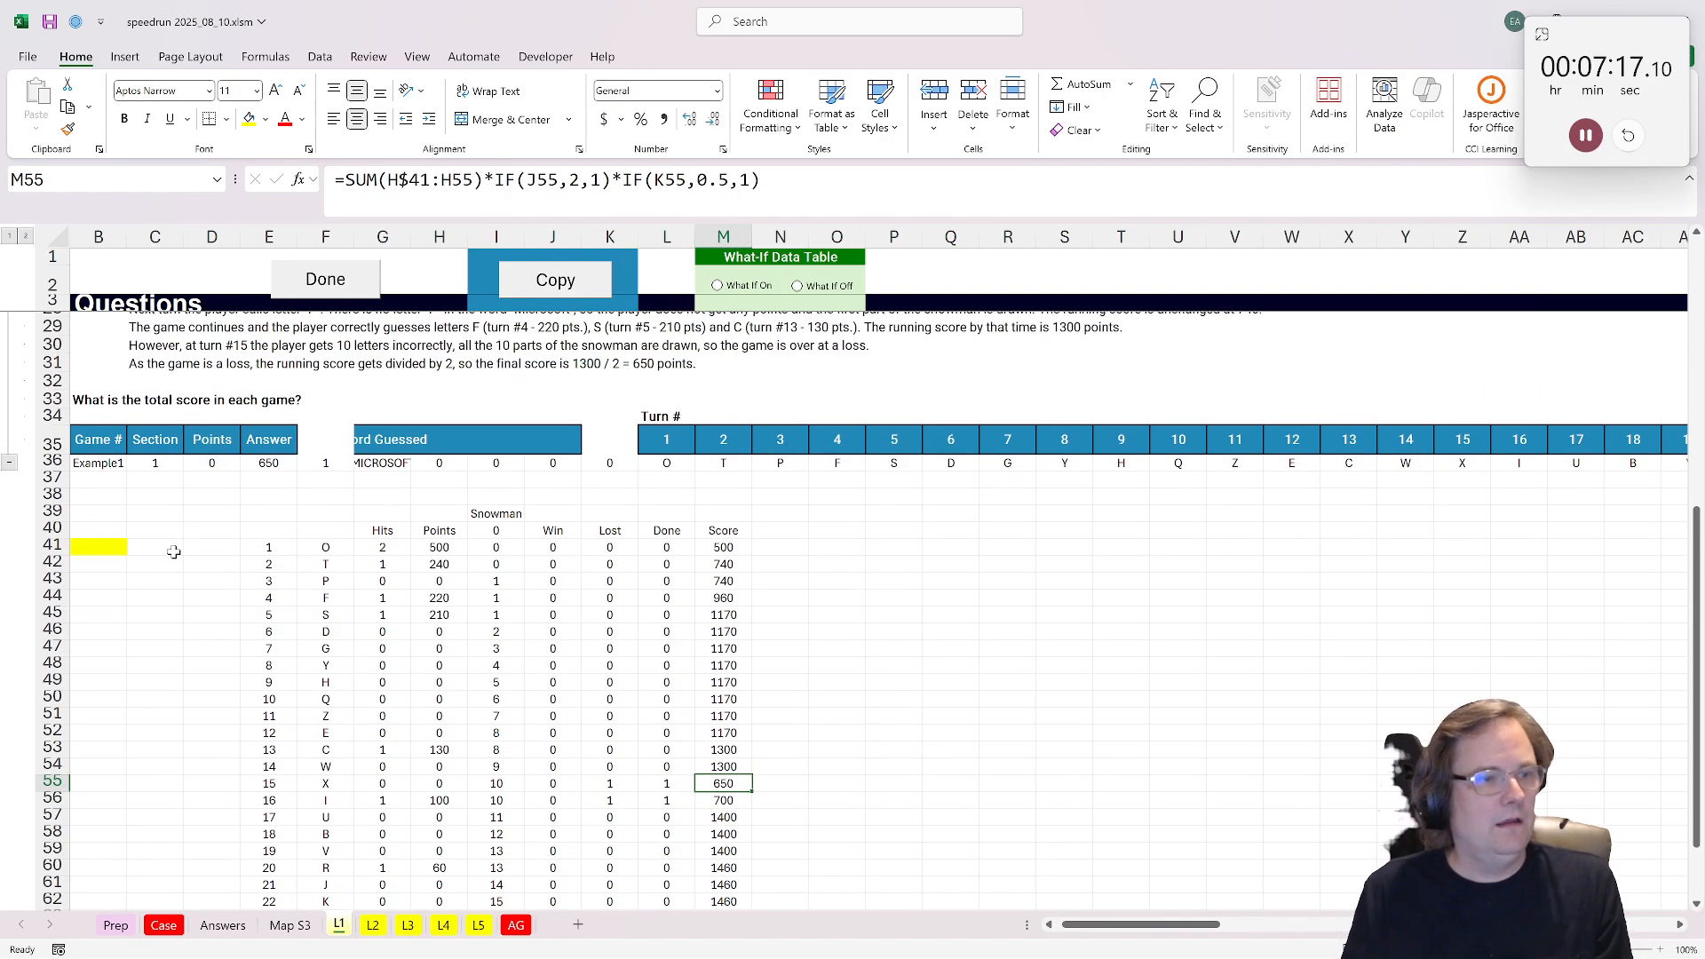
left_click_drag(213, 581, 111, 581)
left_click(149, 547)
type("=xlookuP(")
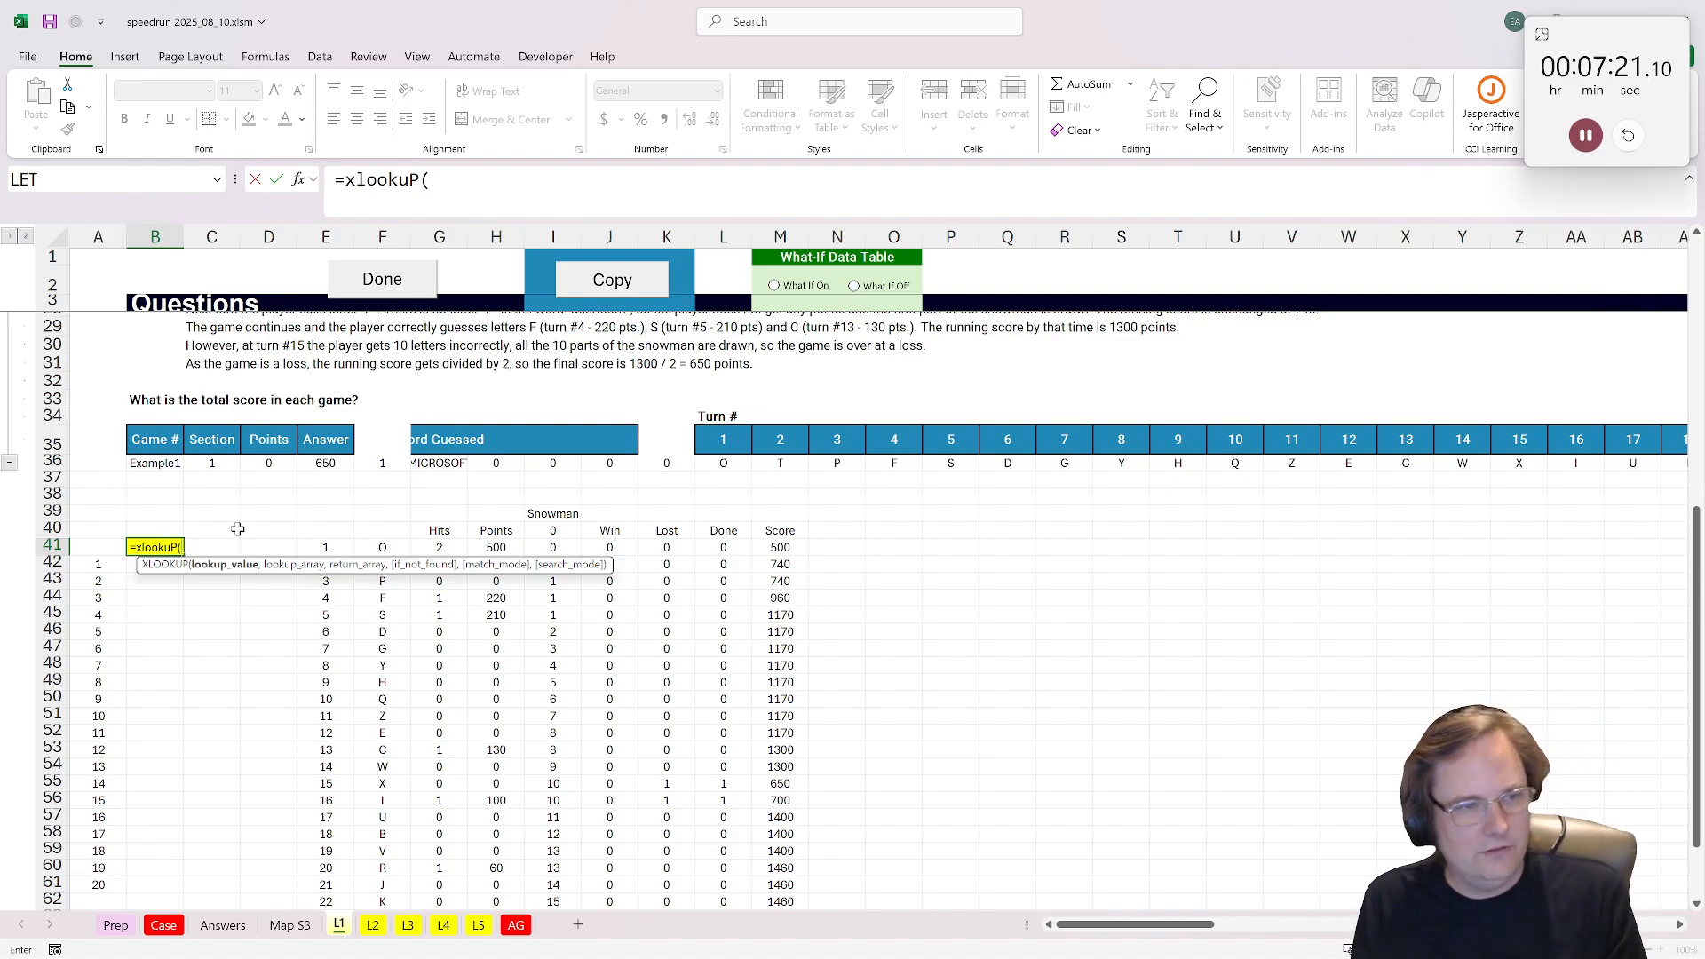
type("1,")
left_click(730, 547)
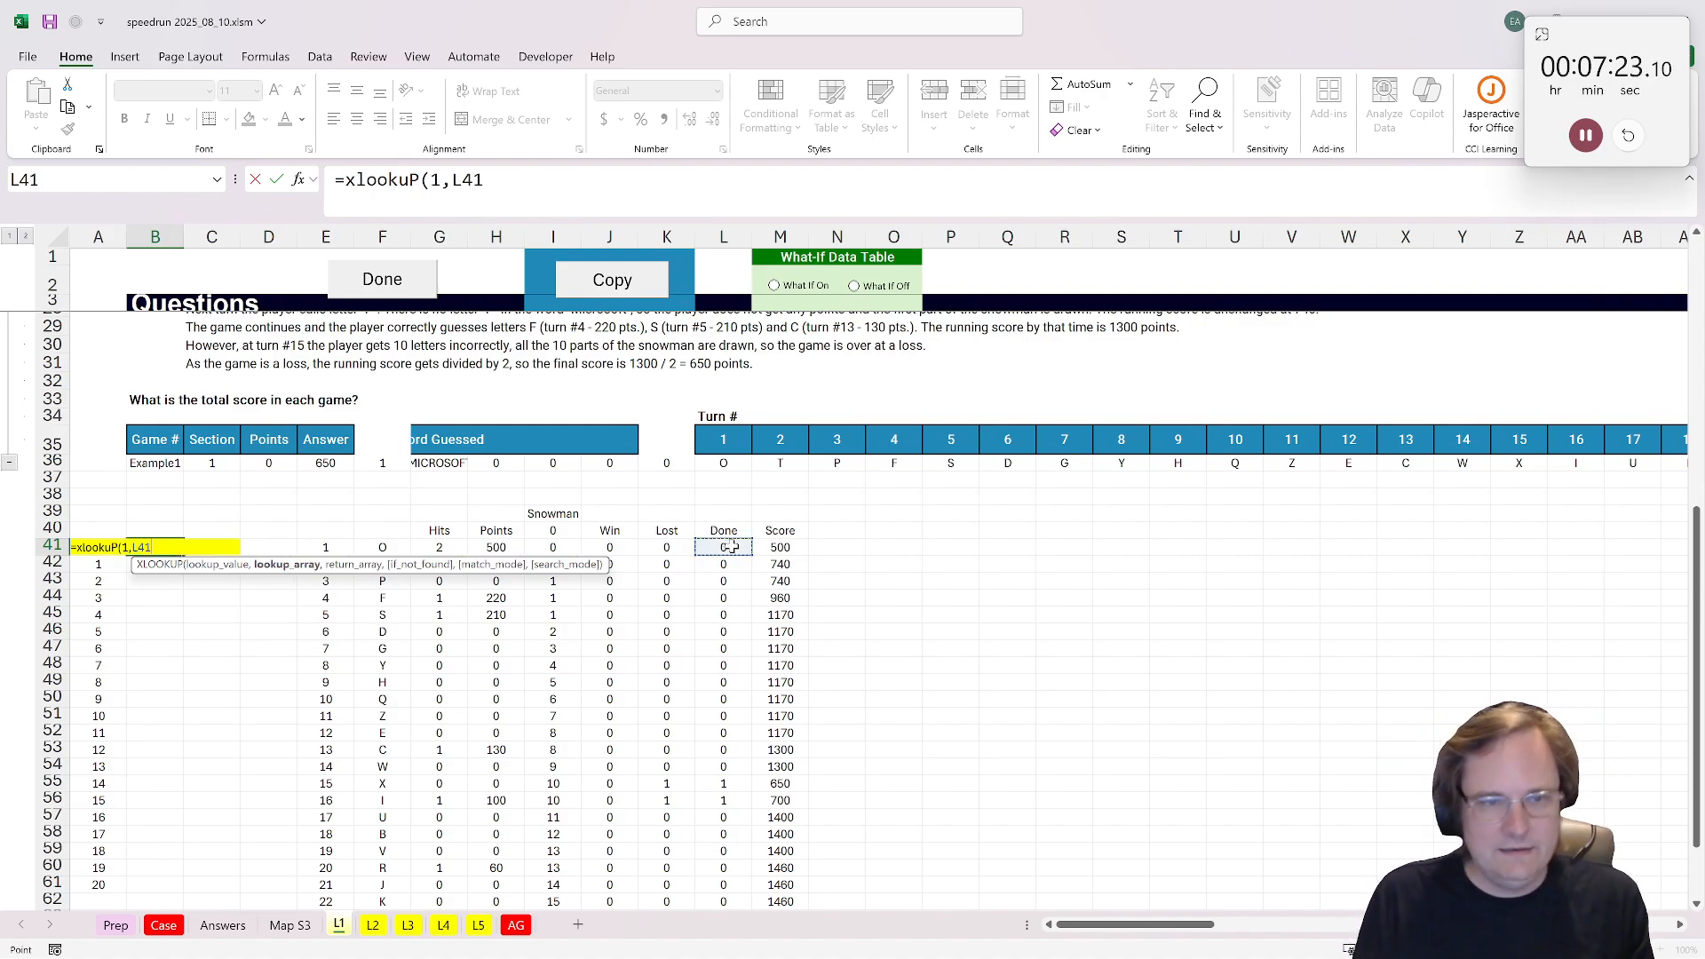
key("ctrl+shift+Down")
type(",")
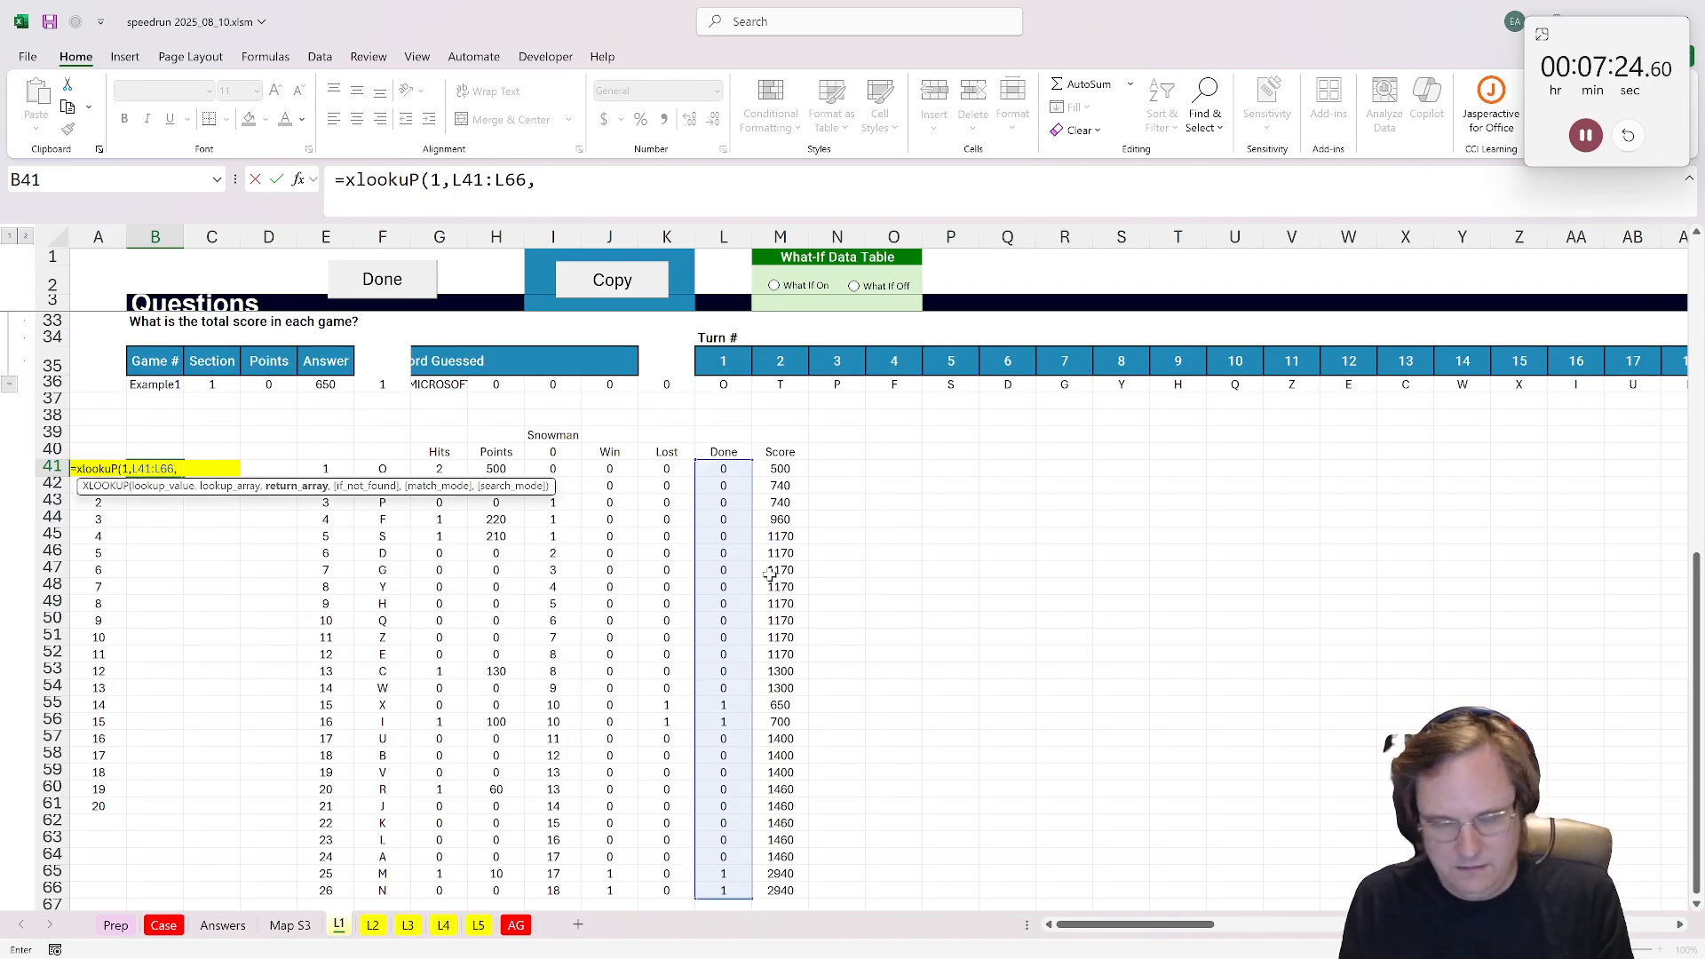
left_click(782, 891)
key("ctrl+shift+Up")
key("shift+Down")
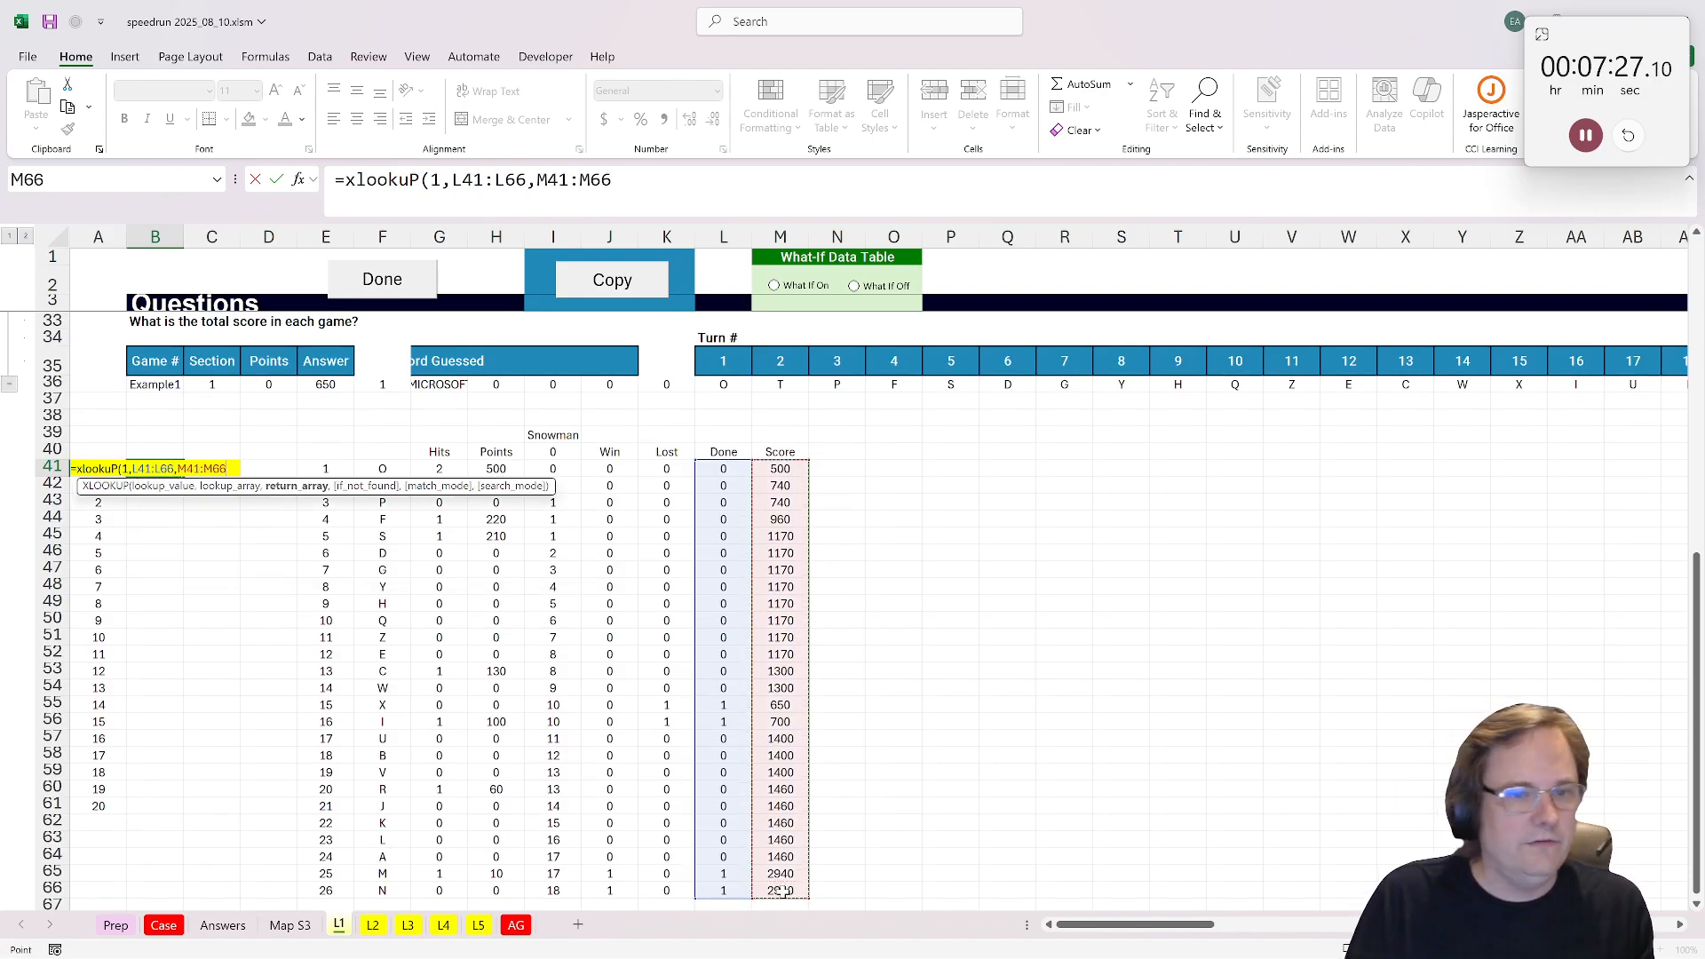
key("Return")
scroll(781, 890, "up", 2)
left_click(360, 277)
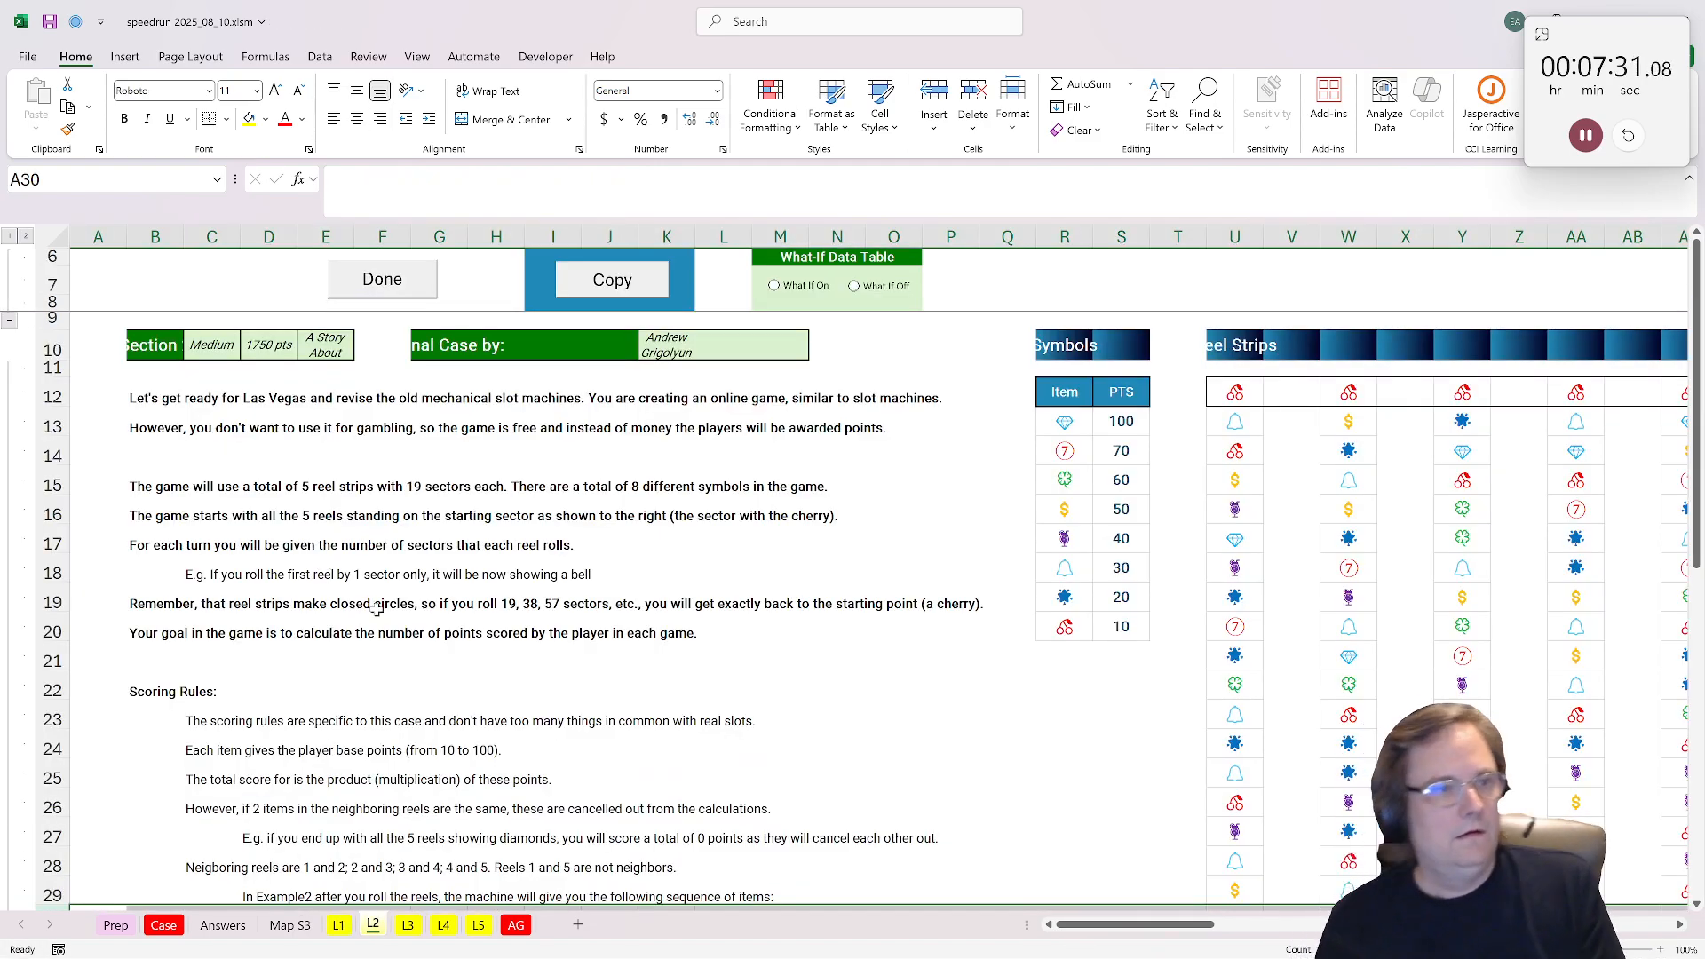
Step: Enter =SEQUENCE(19,1,0) in T12 on the L2 sheet to number the reel strip sectors from 0
scroll(376, 609, "down", 2)
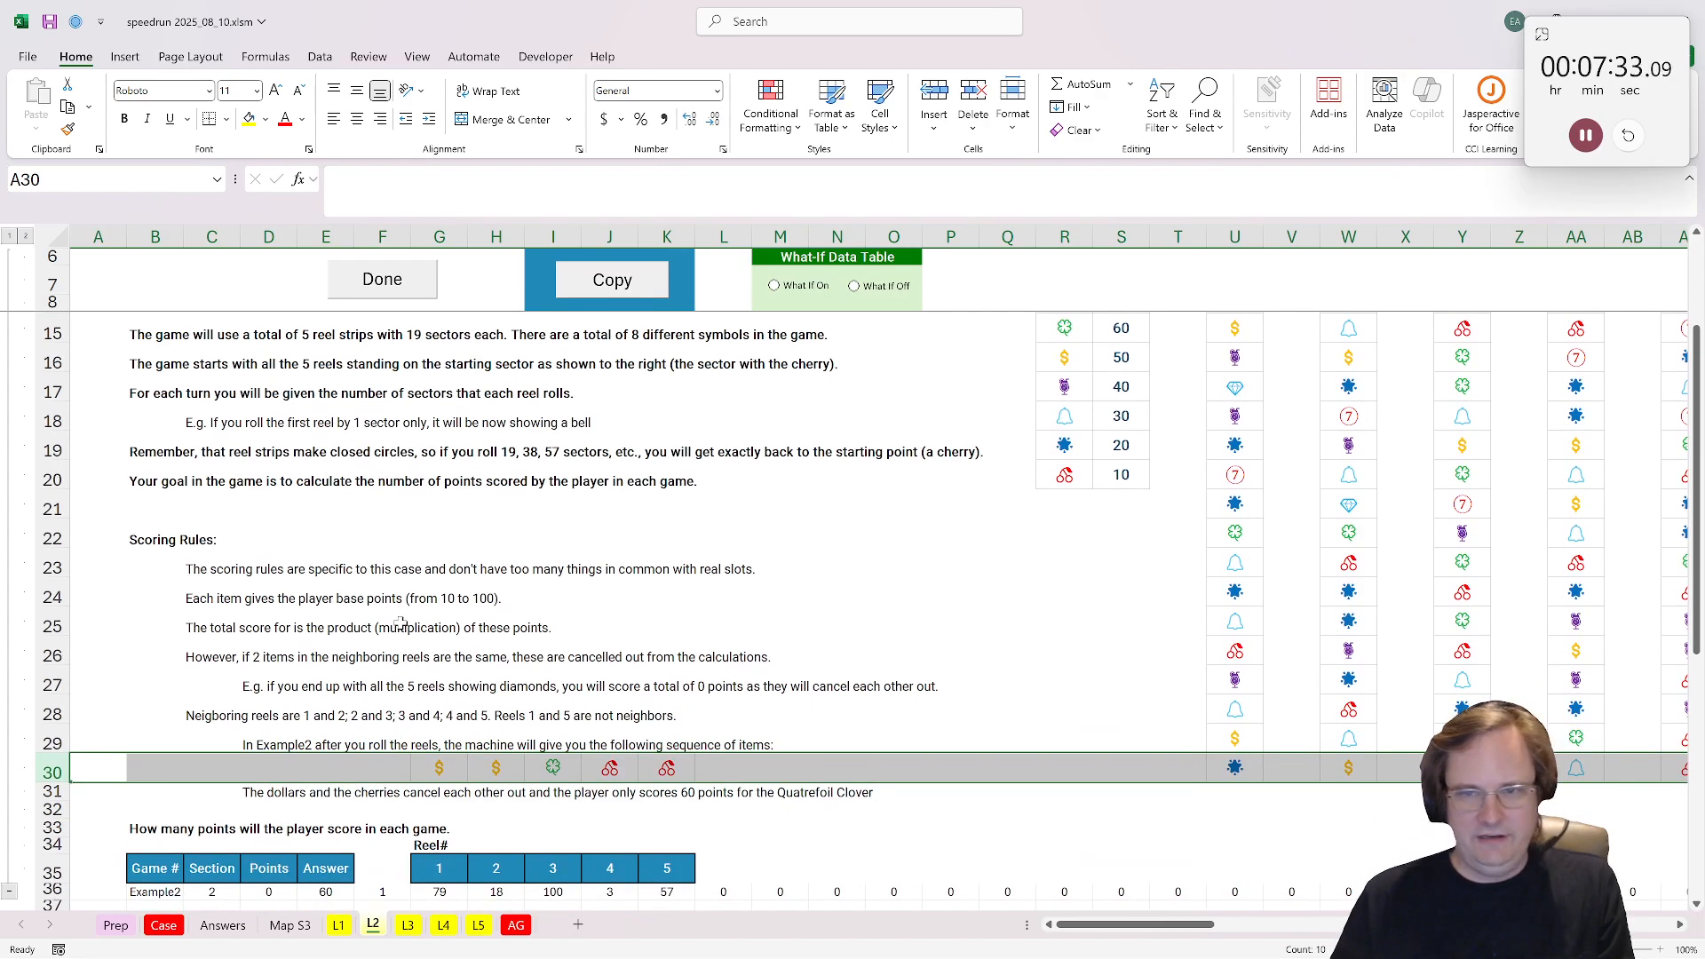
scroll(400, 624, "up", 2)
left_click(1184, 398)
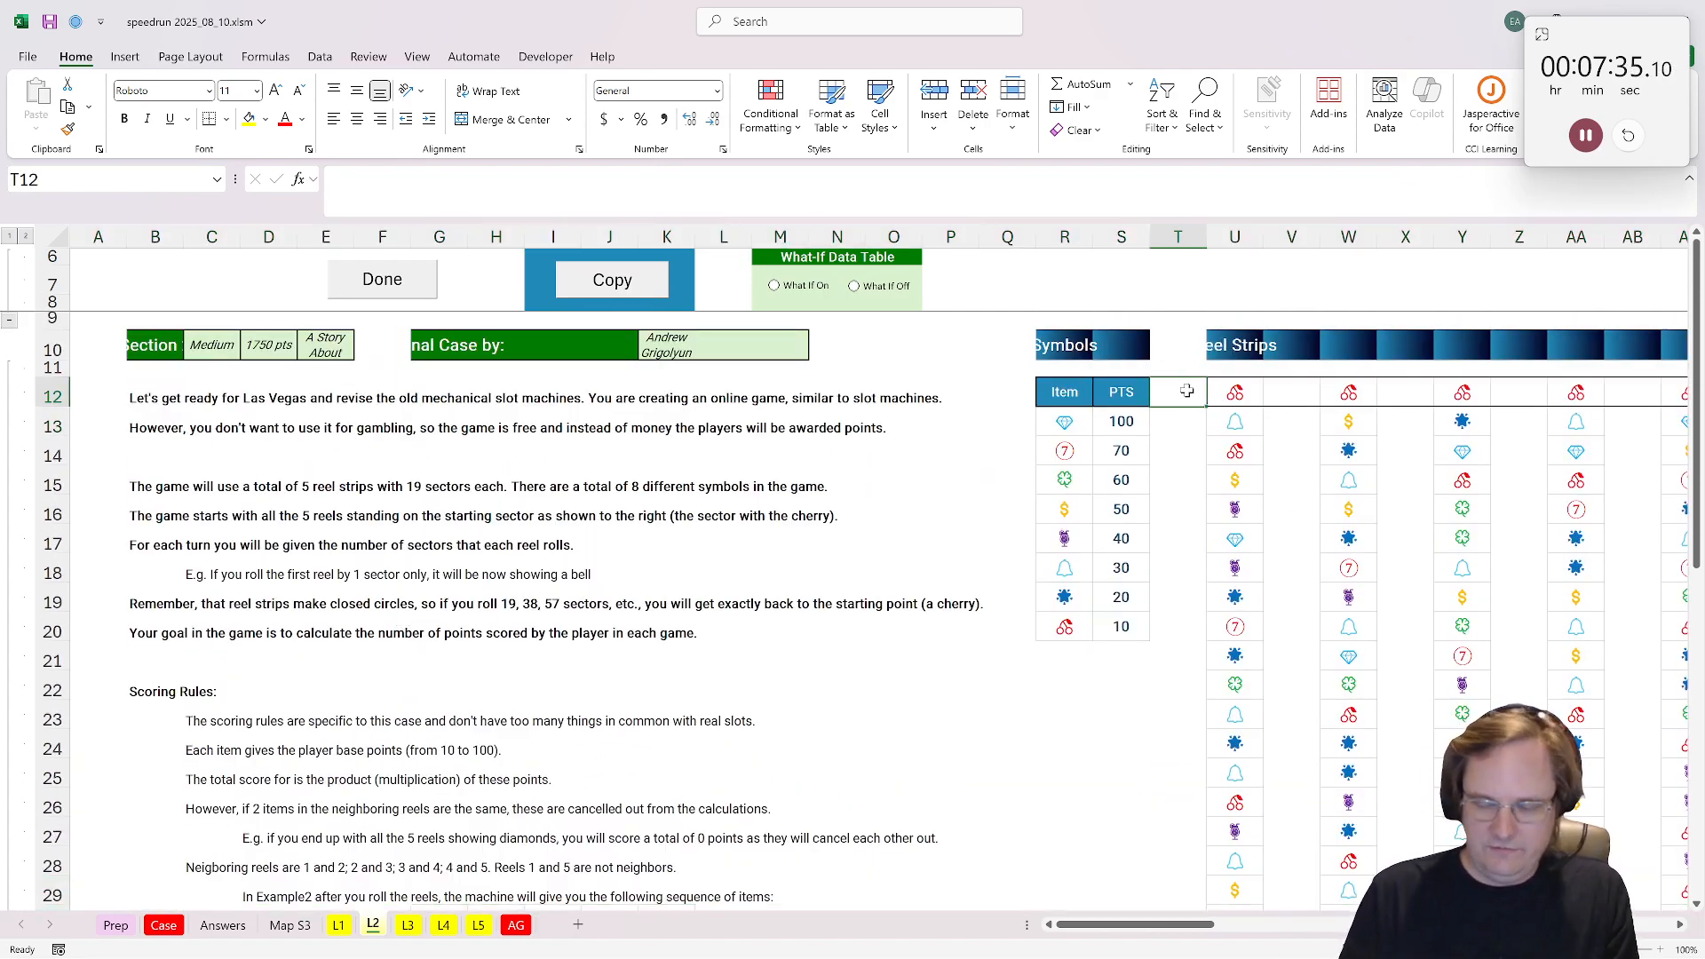
type("=s")
key("BackSpace")
key("BackSpace")
type("0")
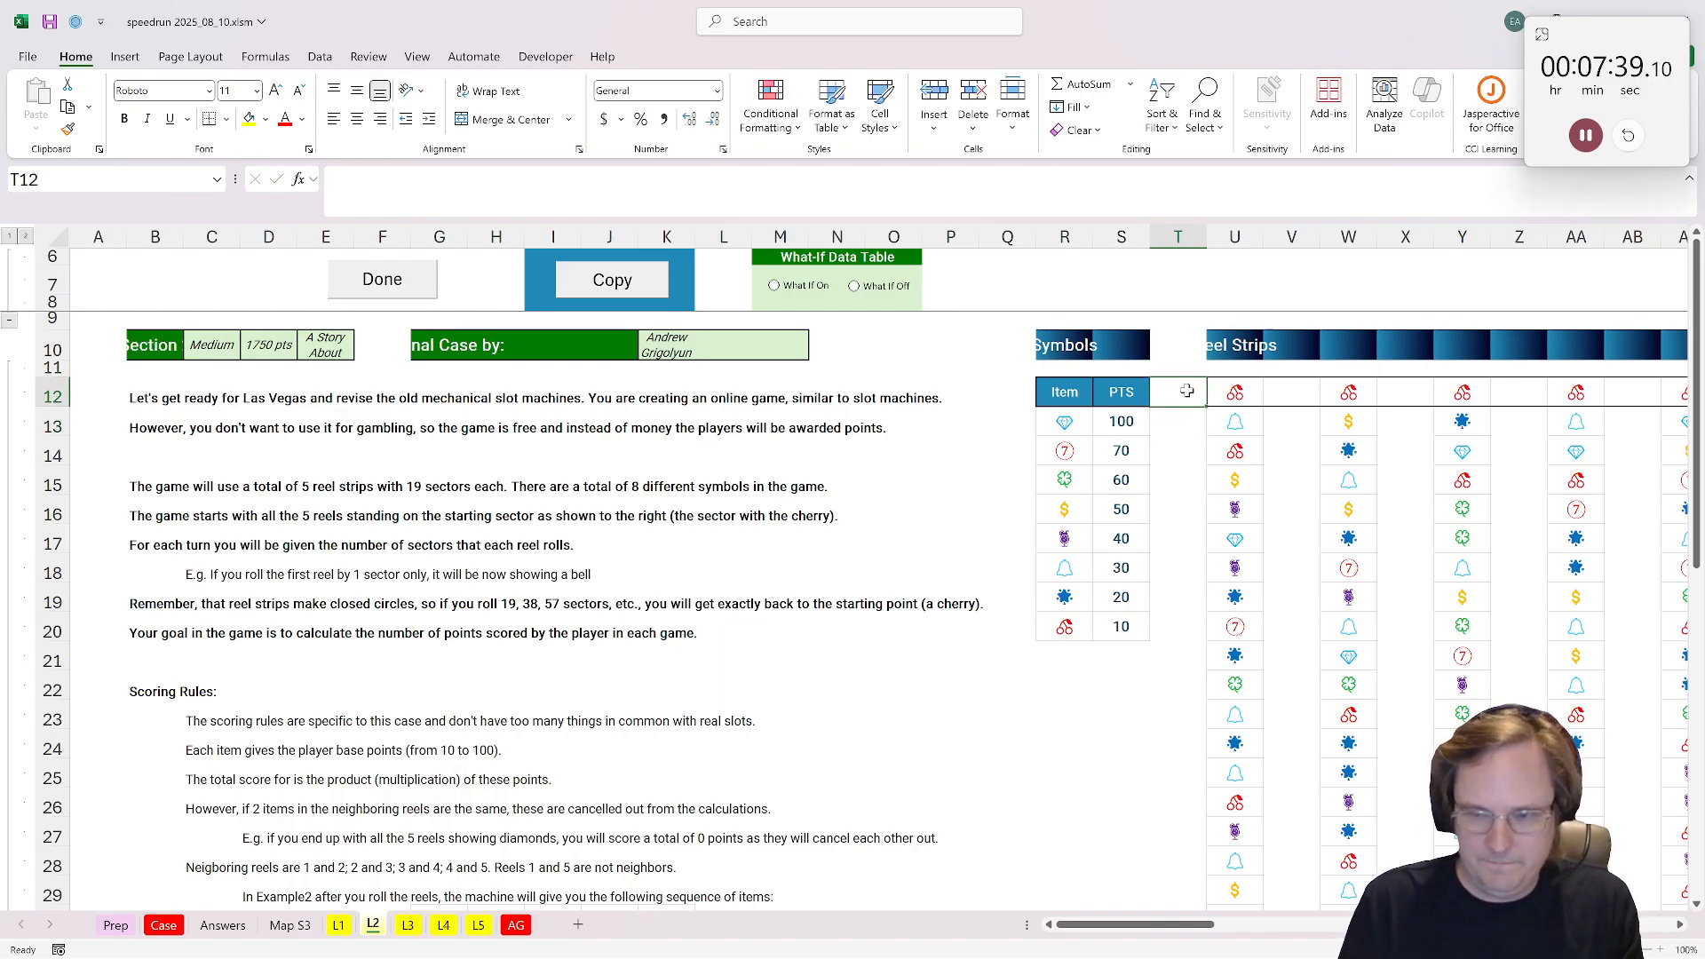
type("=sequence(")
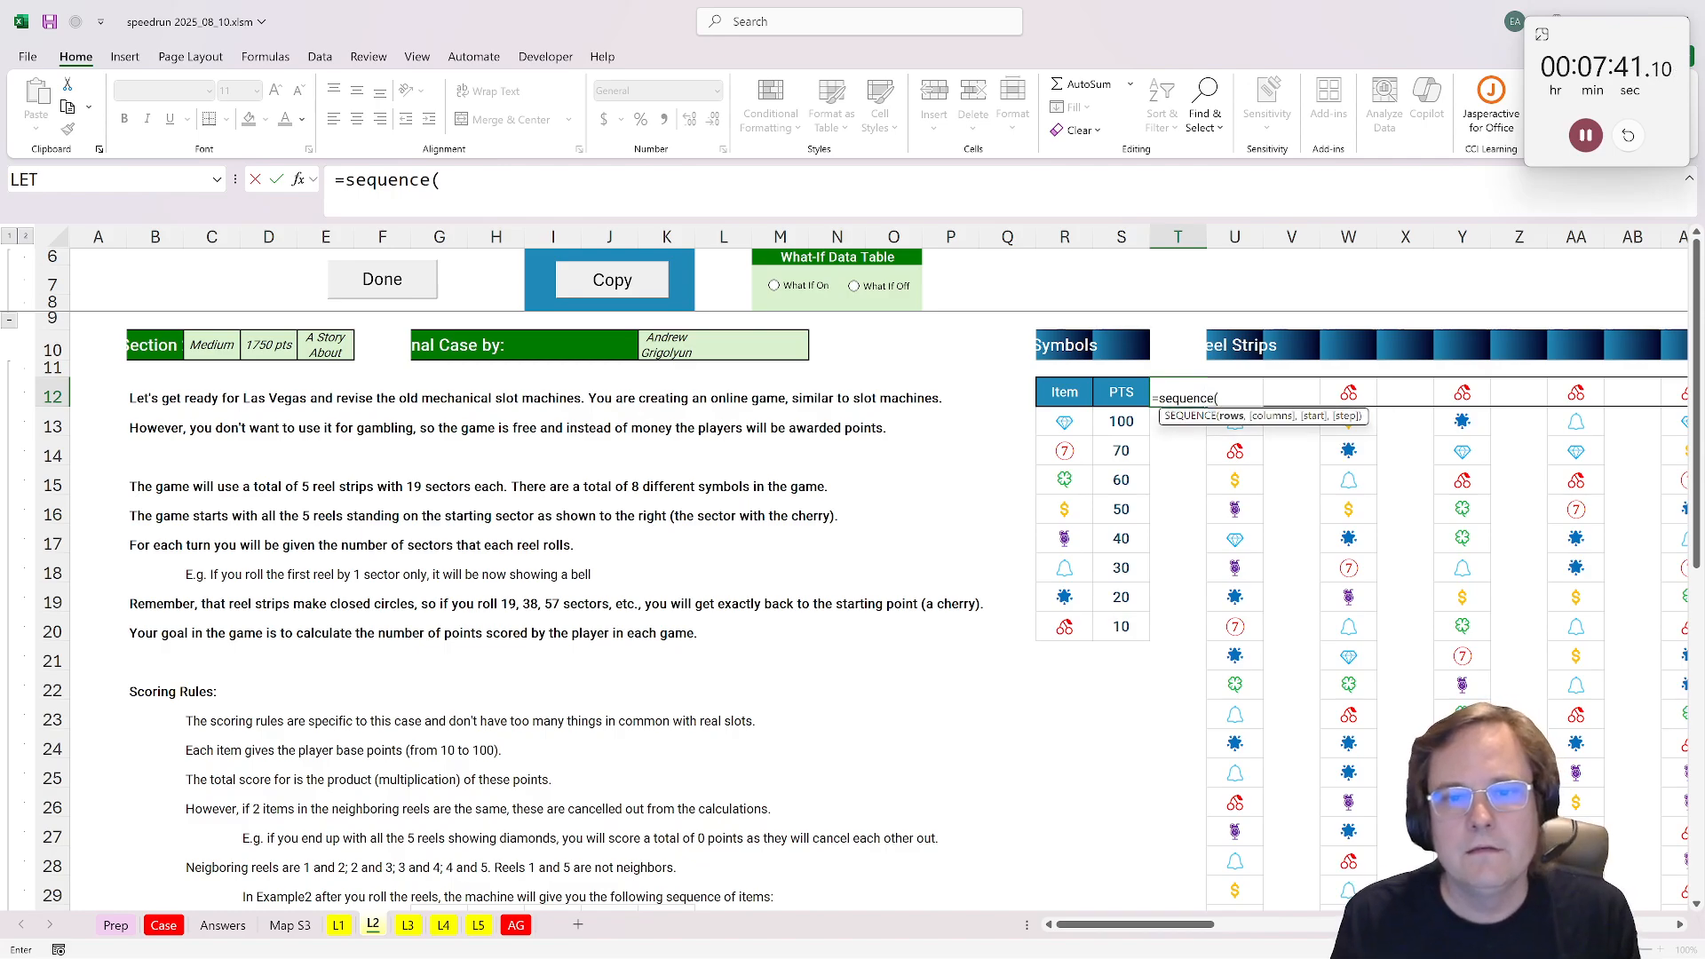
type("19,")
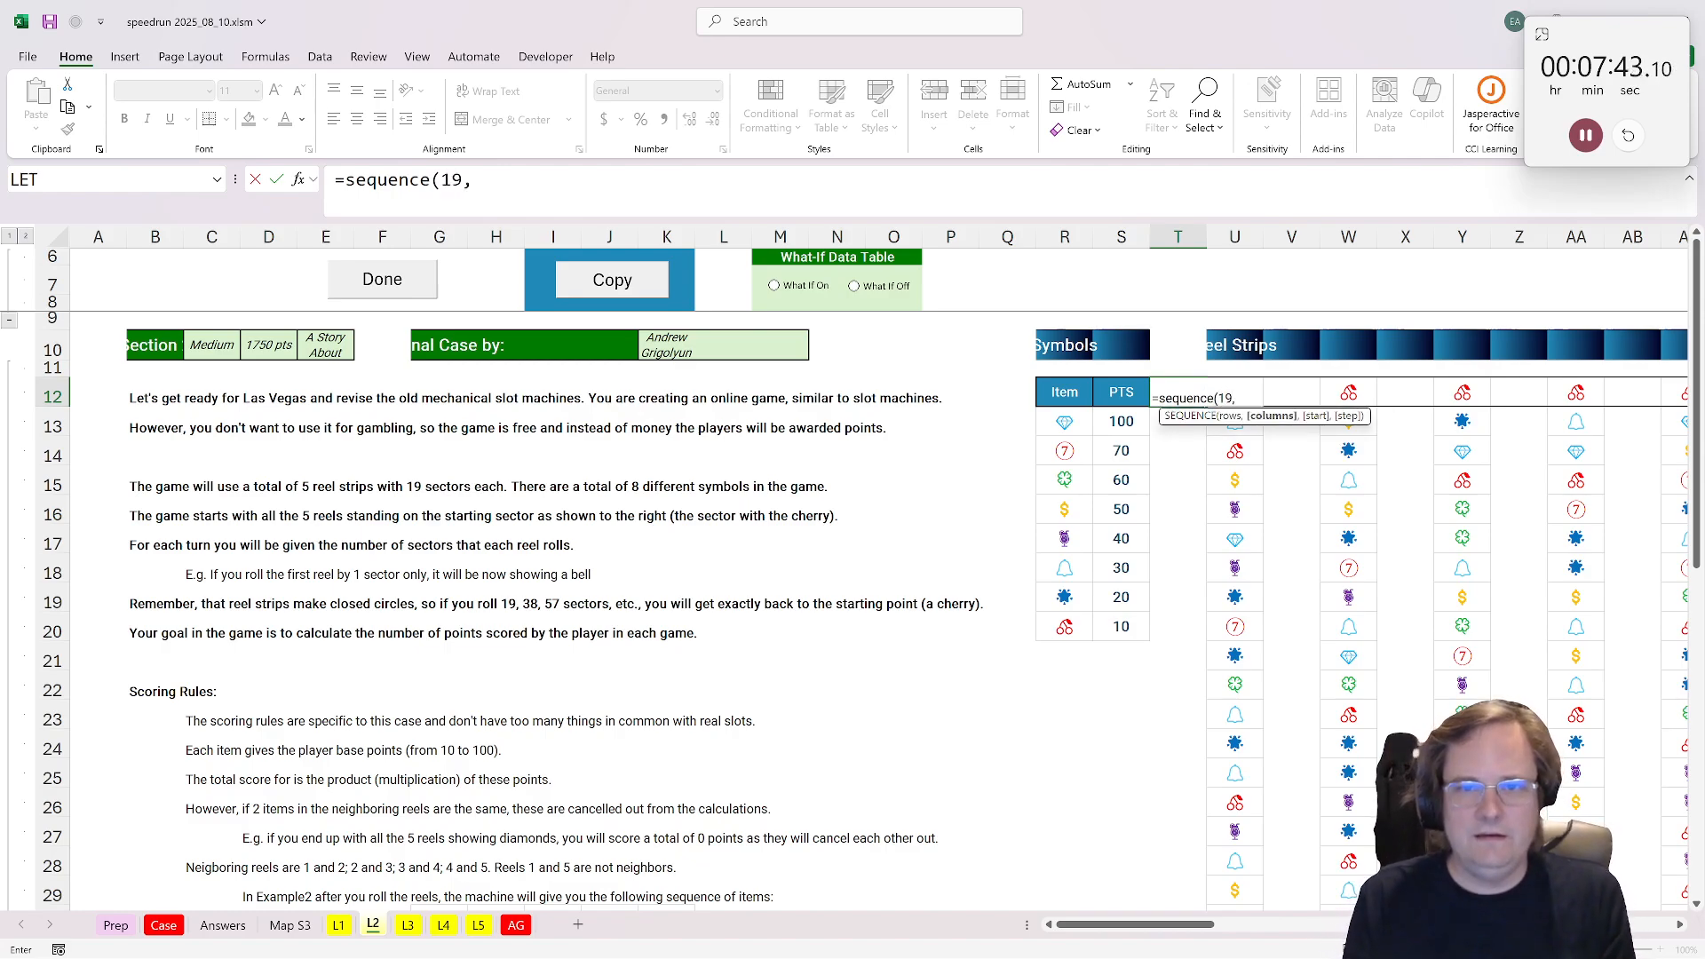
type("1,0)")
key("Return")
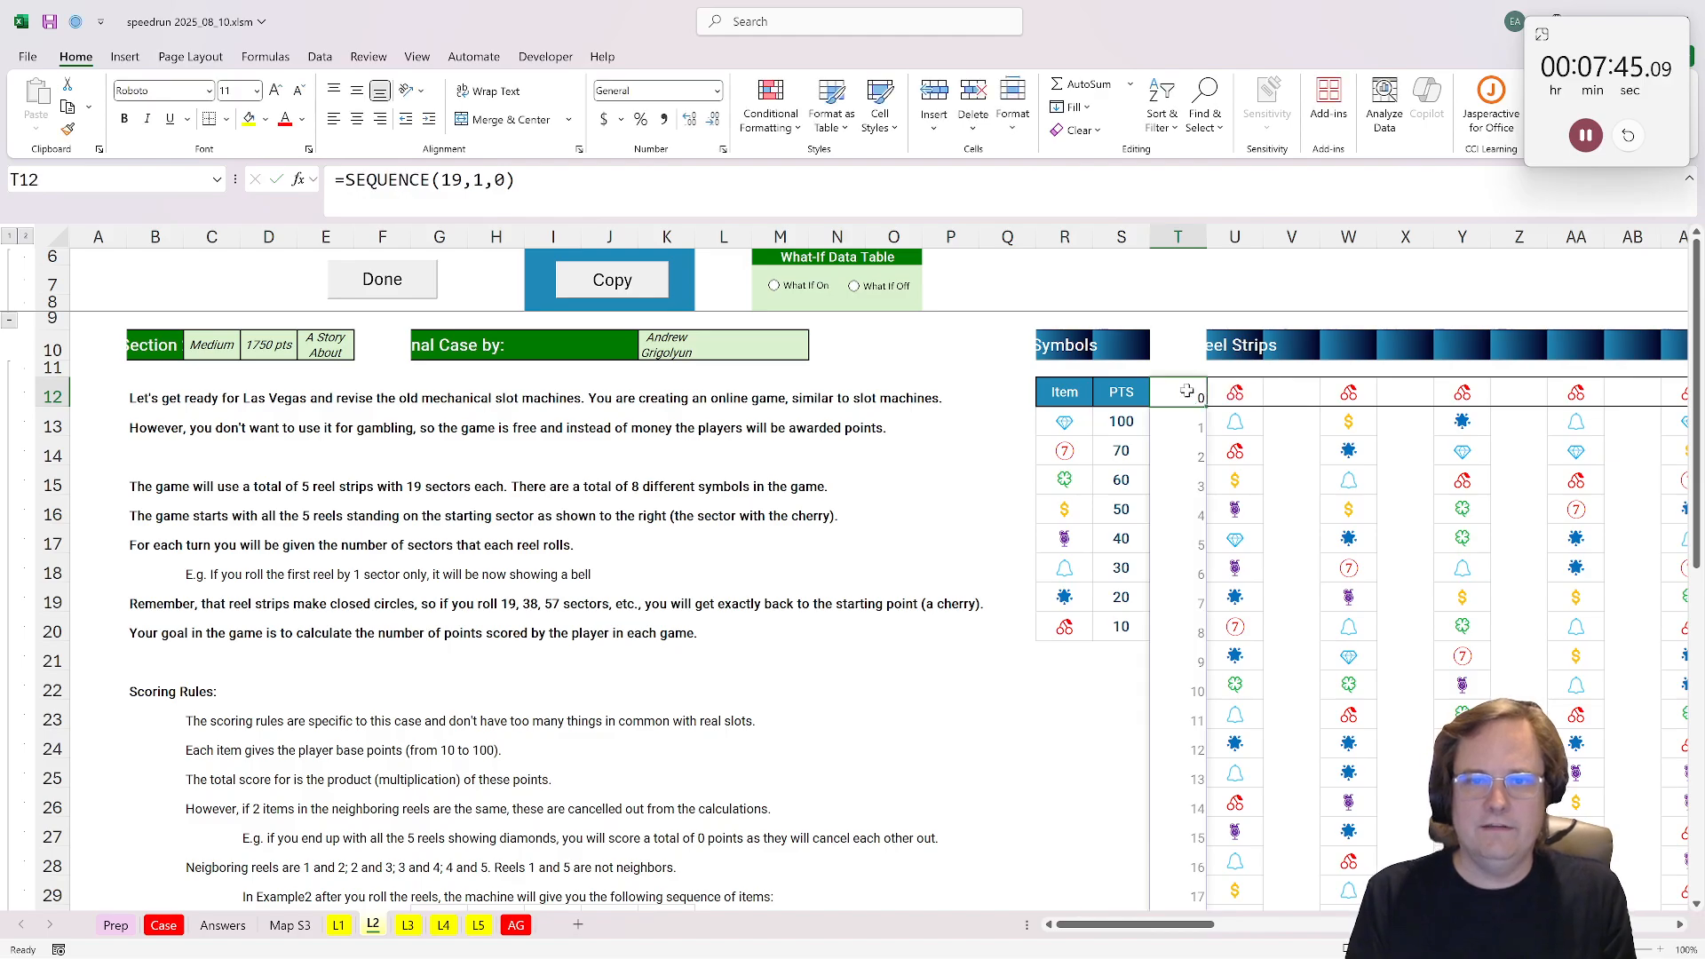
Step: Enter =MOD(G36,19) in G37 to reduce the first reel's roll to a sector number
scroll(582, 781, "down", 2)
left_click(455, 894)
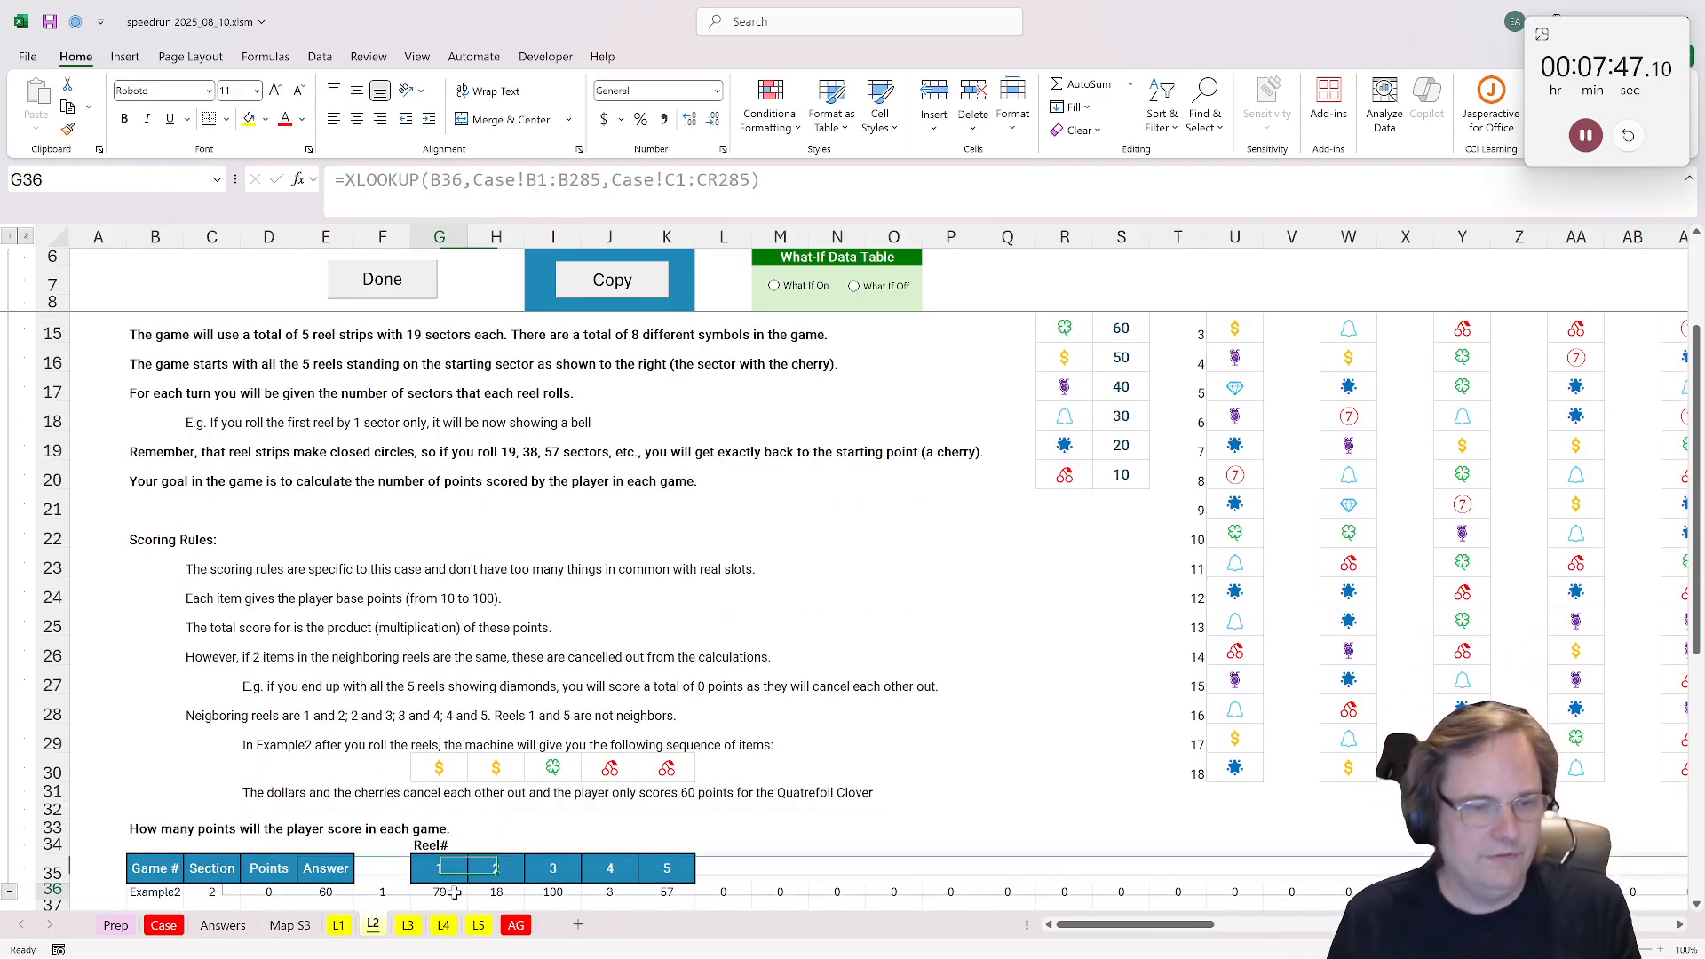
scroll(964, 607, "up", 2)
left_click(1184, 392)
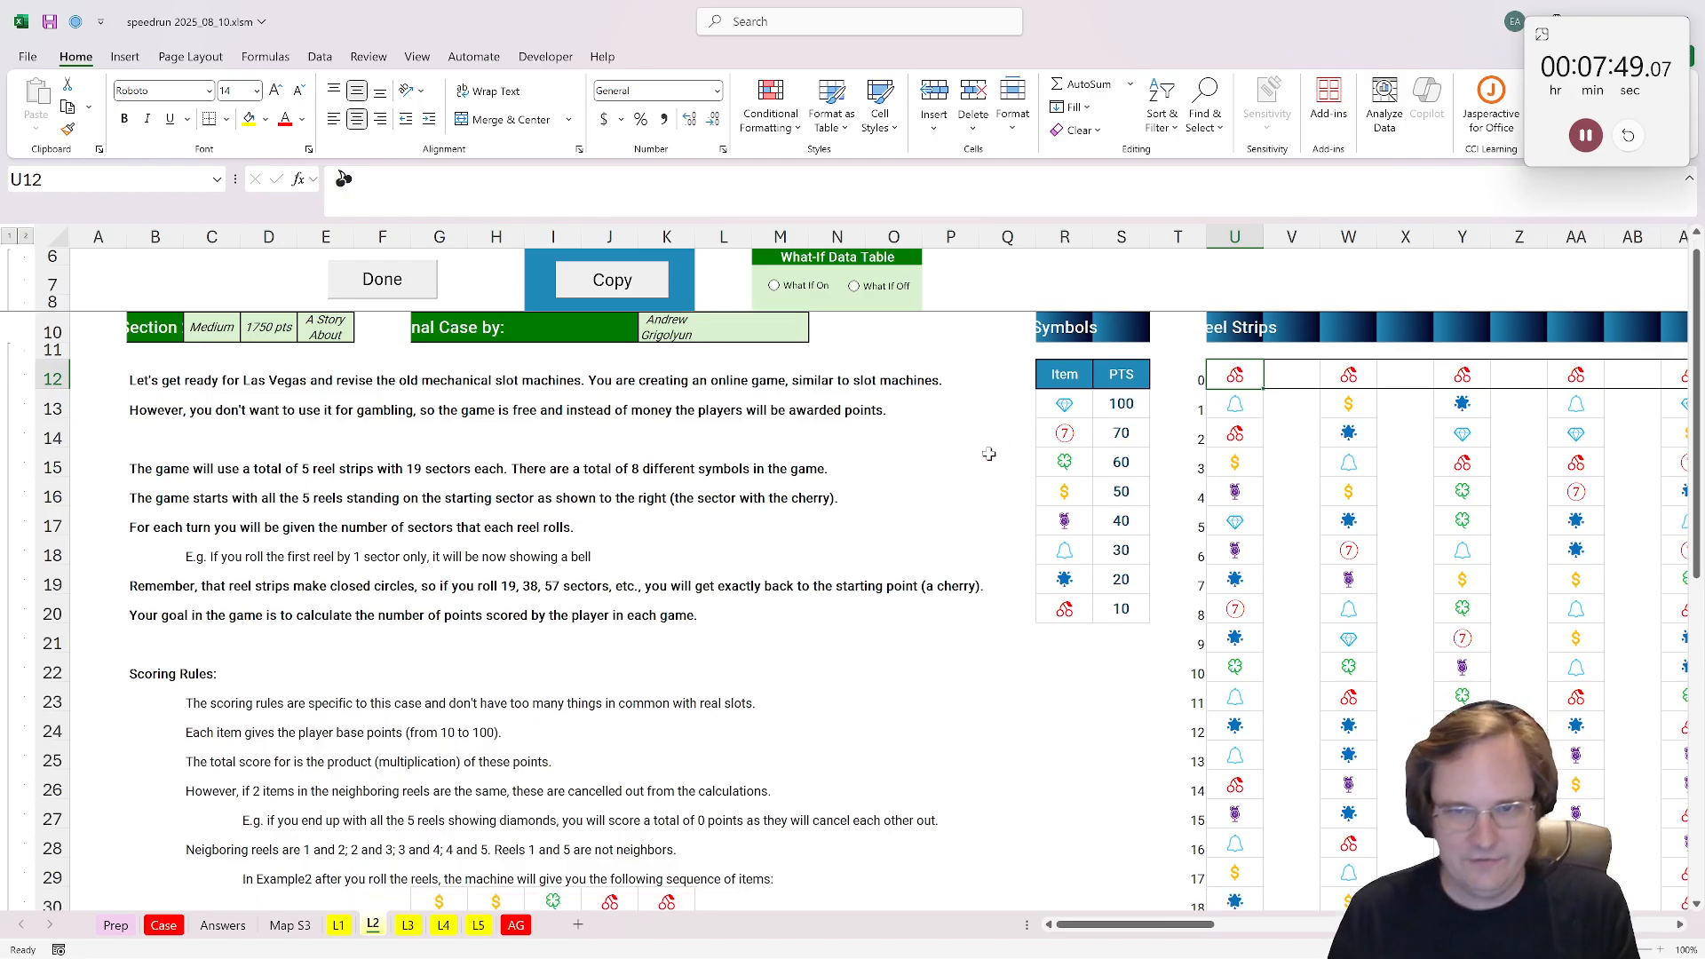
scroll(989, 449, "down", 3)
left_click(453, 813)
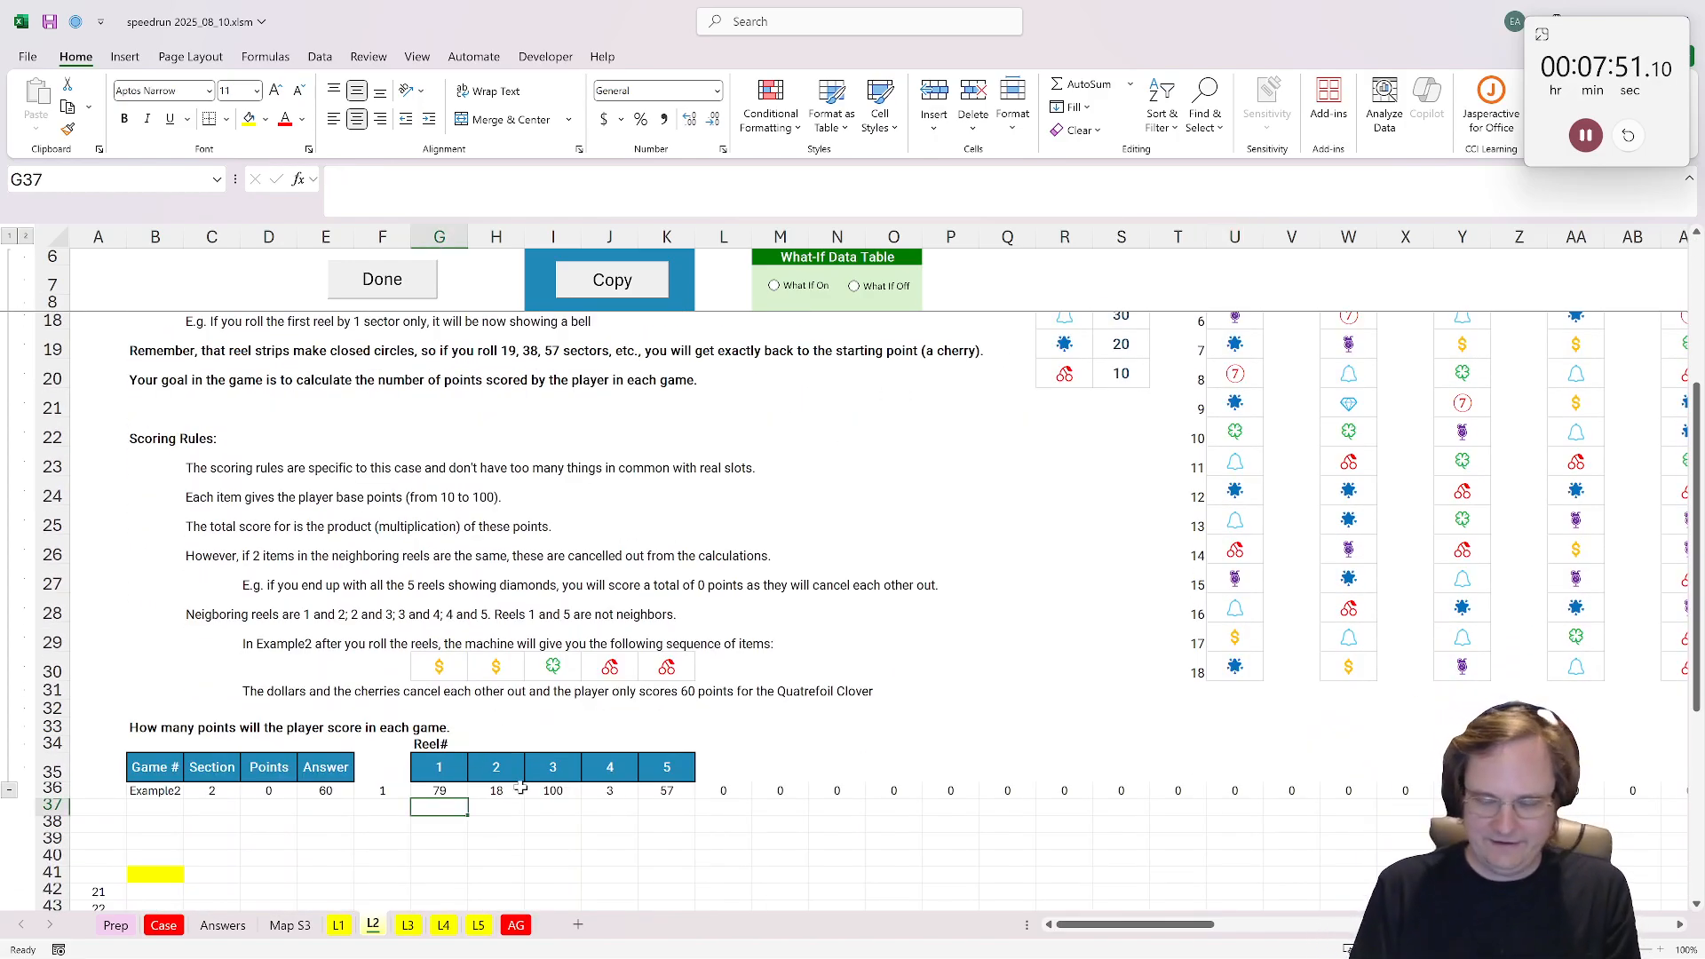
type("=mod(")
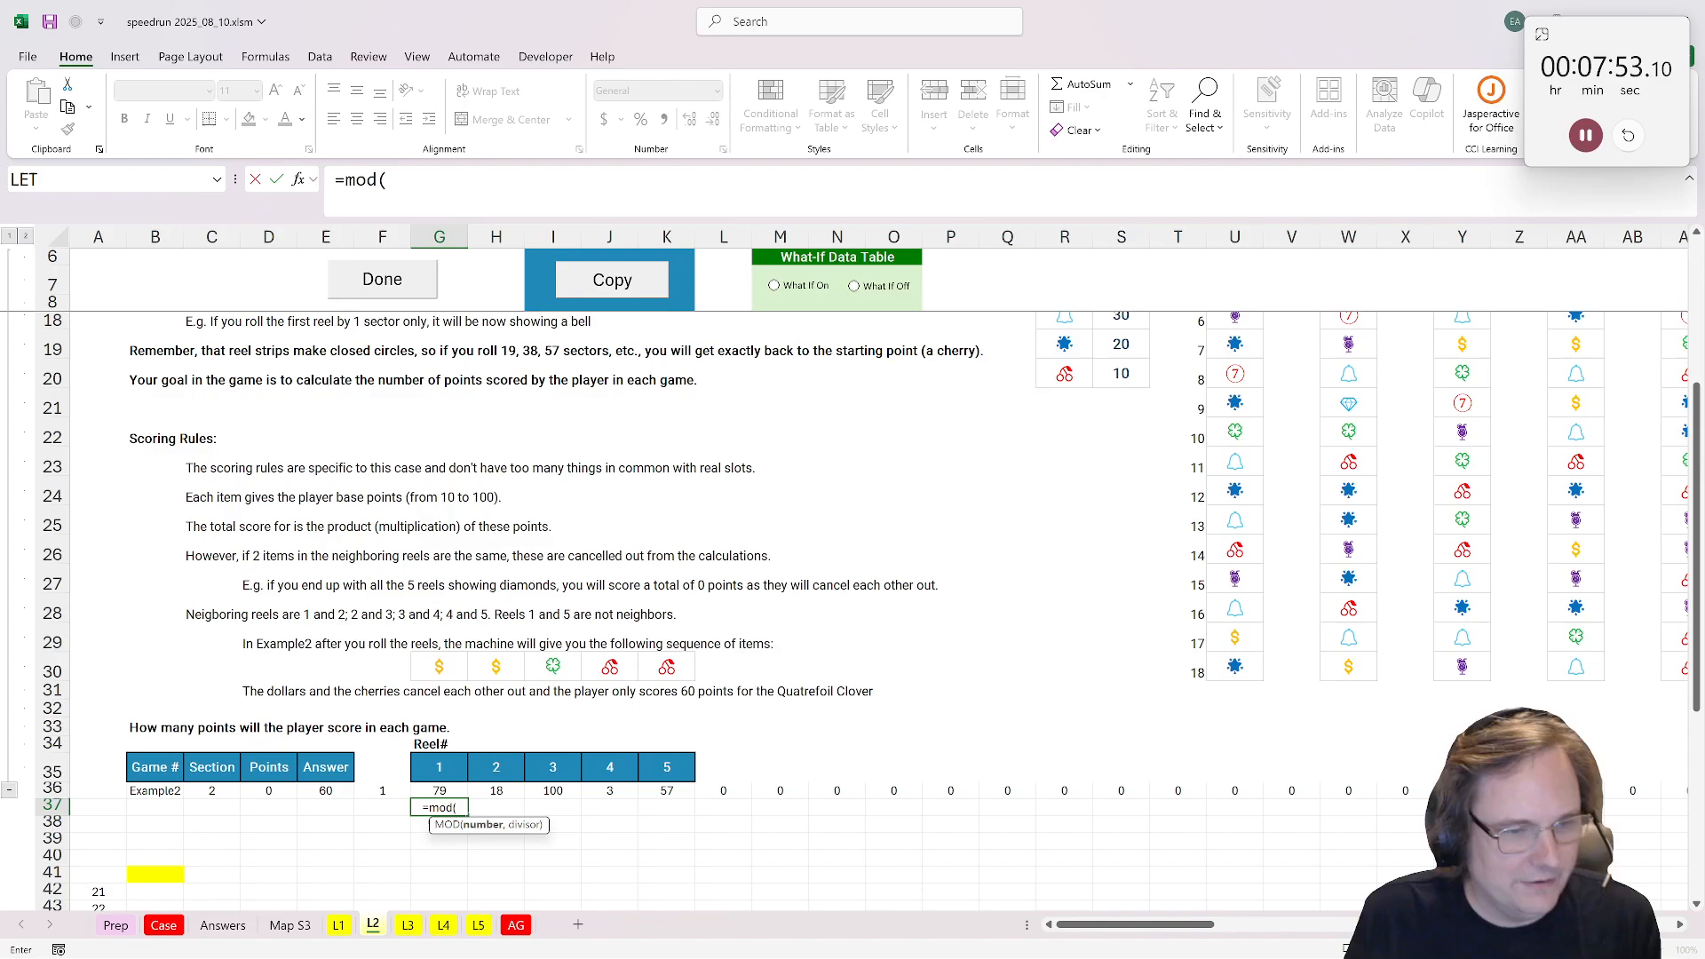
left_click(434, 792)
type(",")
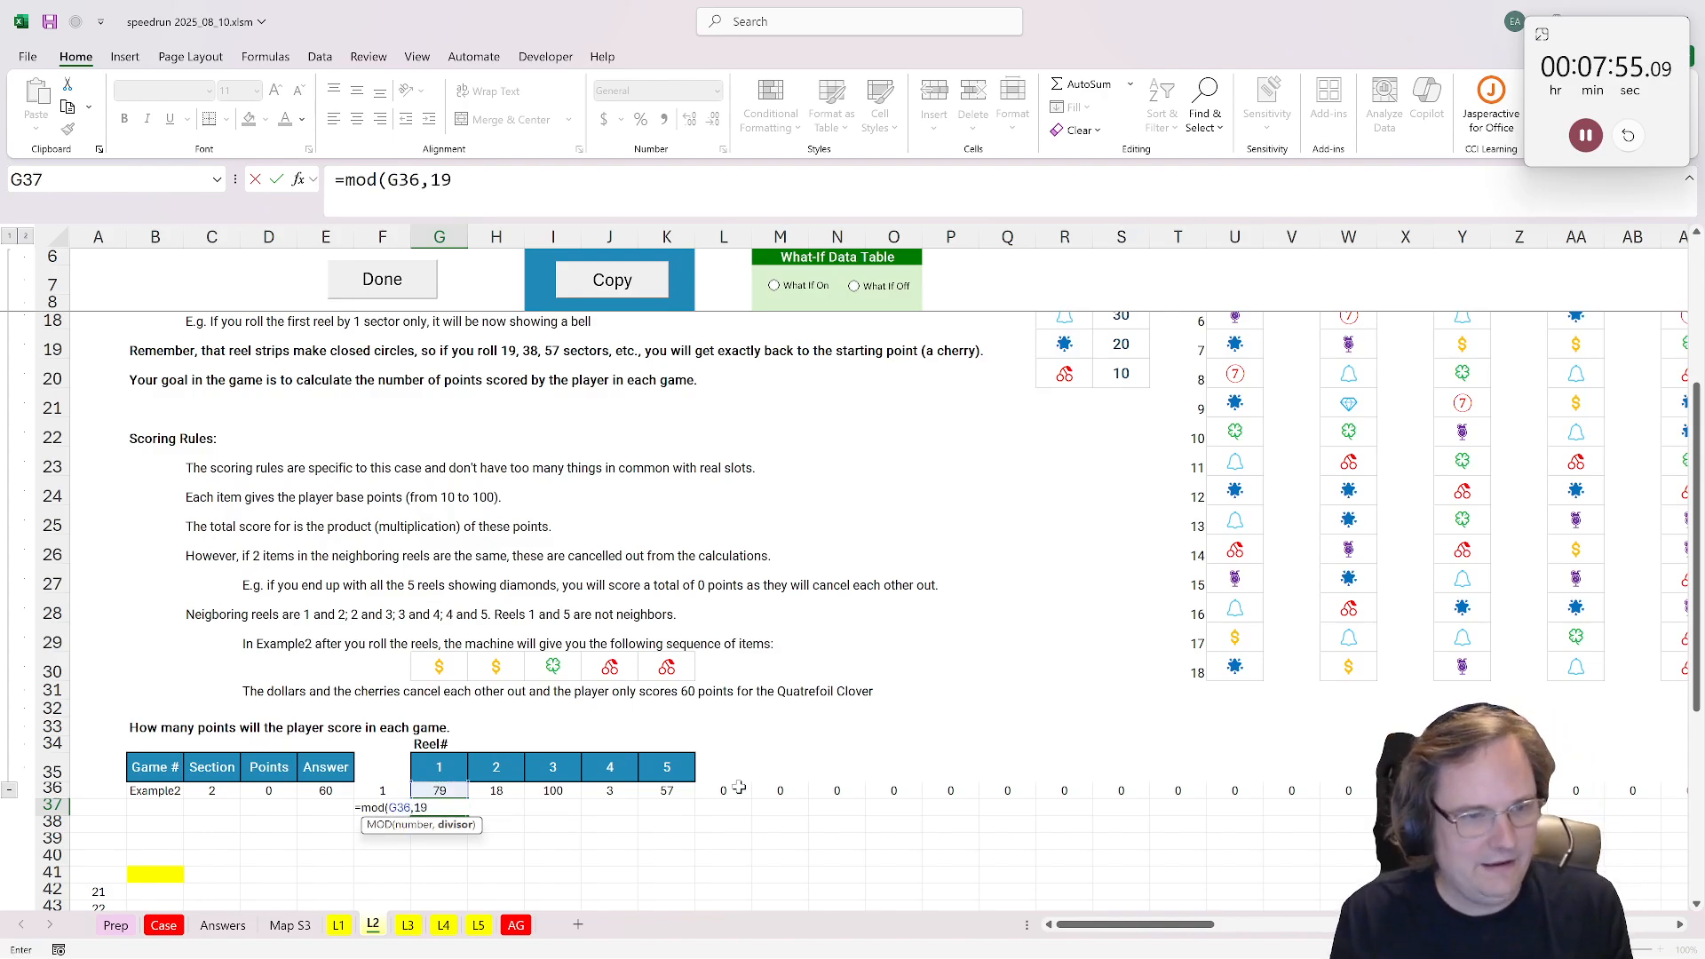
type("19")
key("ctrl+Return")
Step: Copy the MOD formula from G37 across to K37 for all five reels
key("ctrl+c")
left_click(666, 807, "shift")
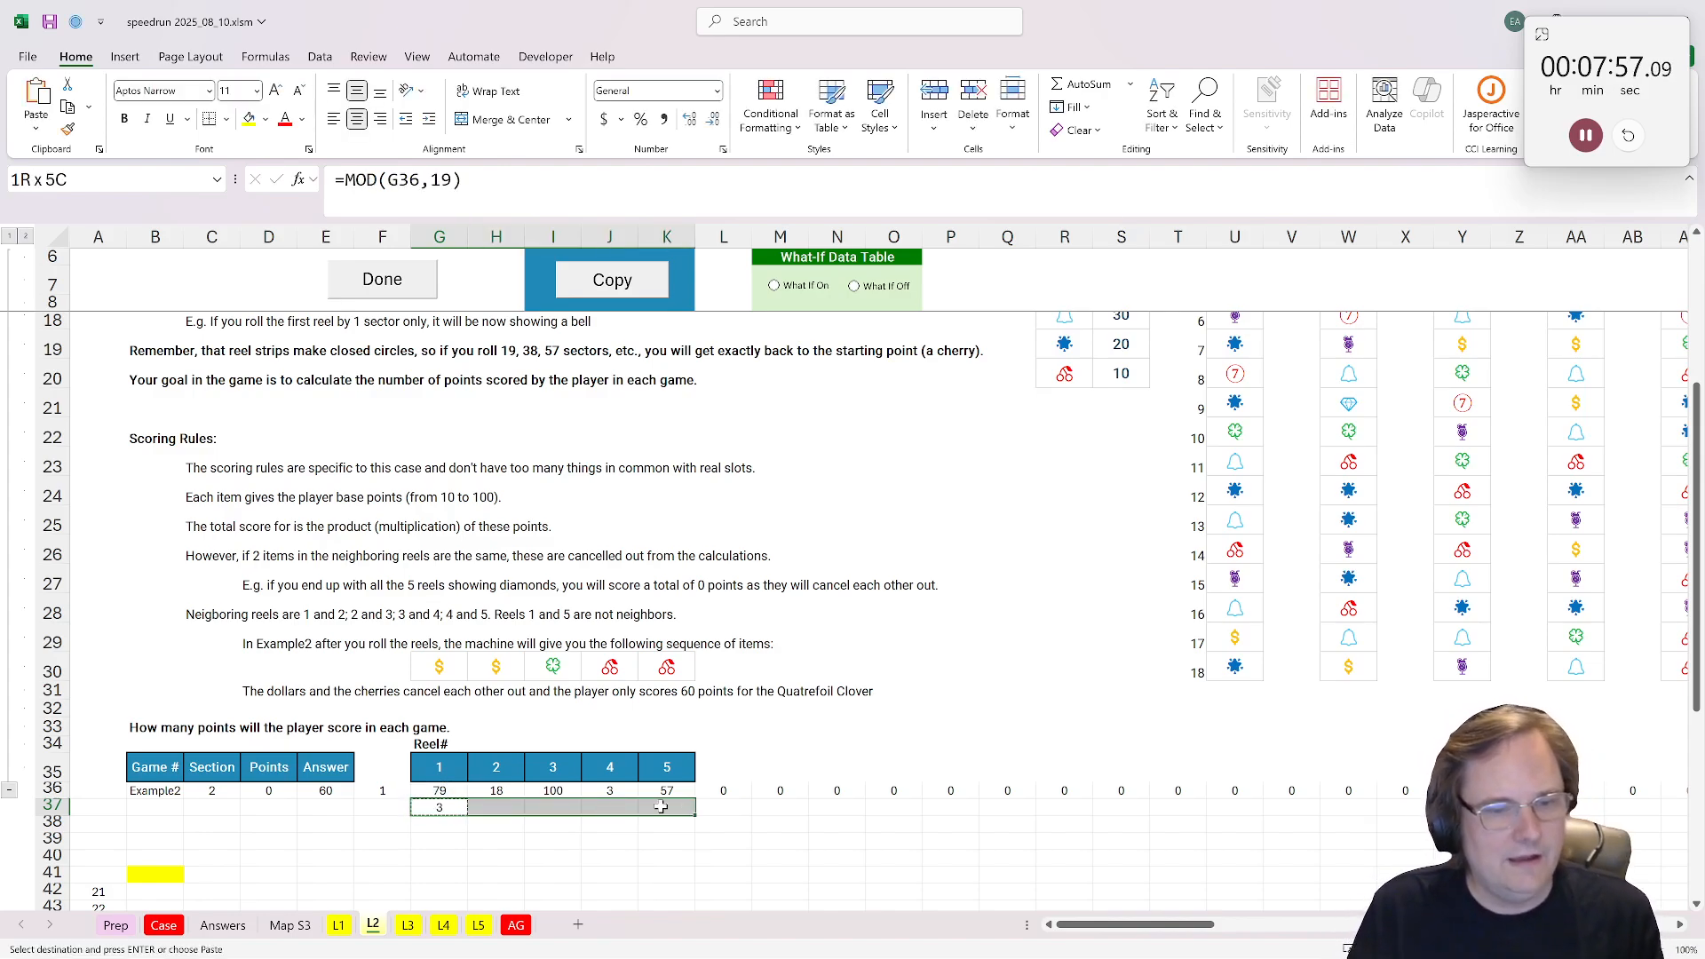
key("ctrl+v")
Step: Number the reel strips 1 to 5 in U11, W11, Y11, AA11 and AC11 above their starting symbols
scroll(776, 695, "down", 2)
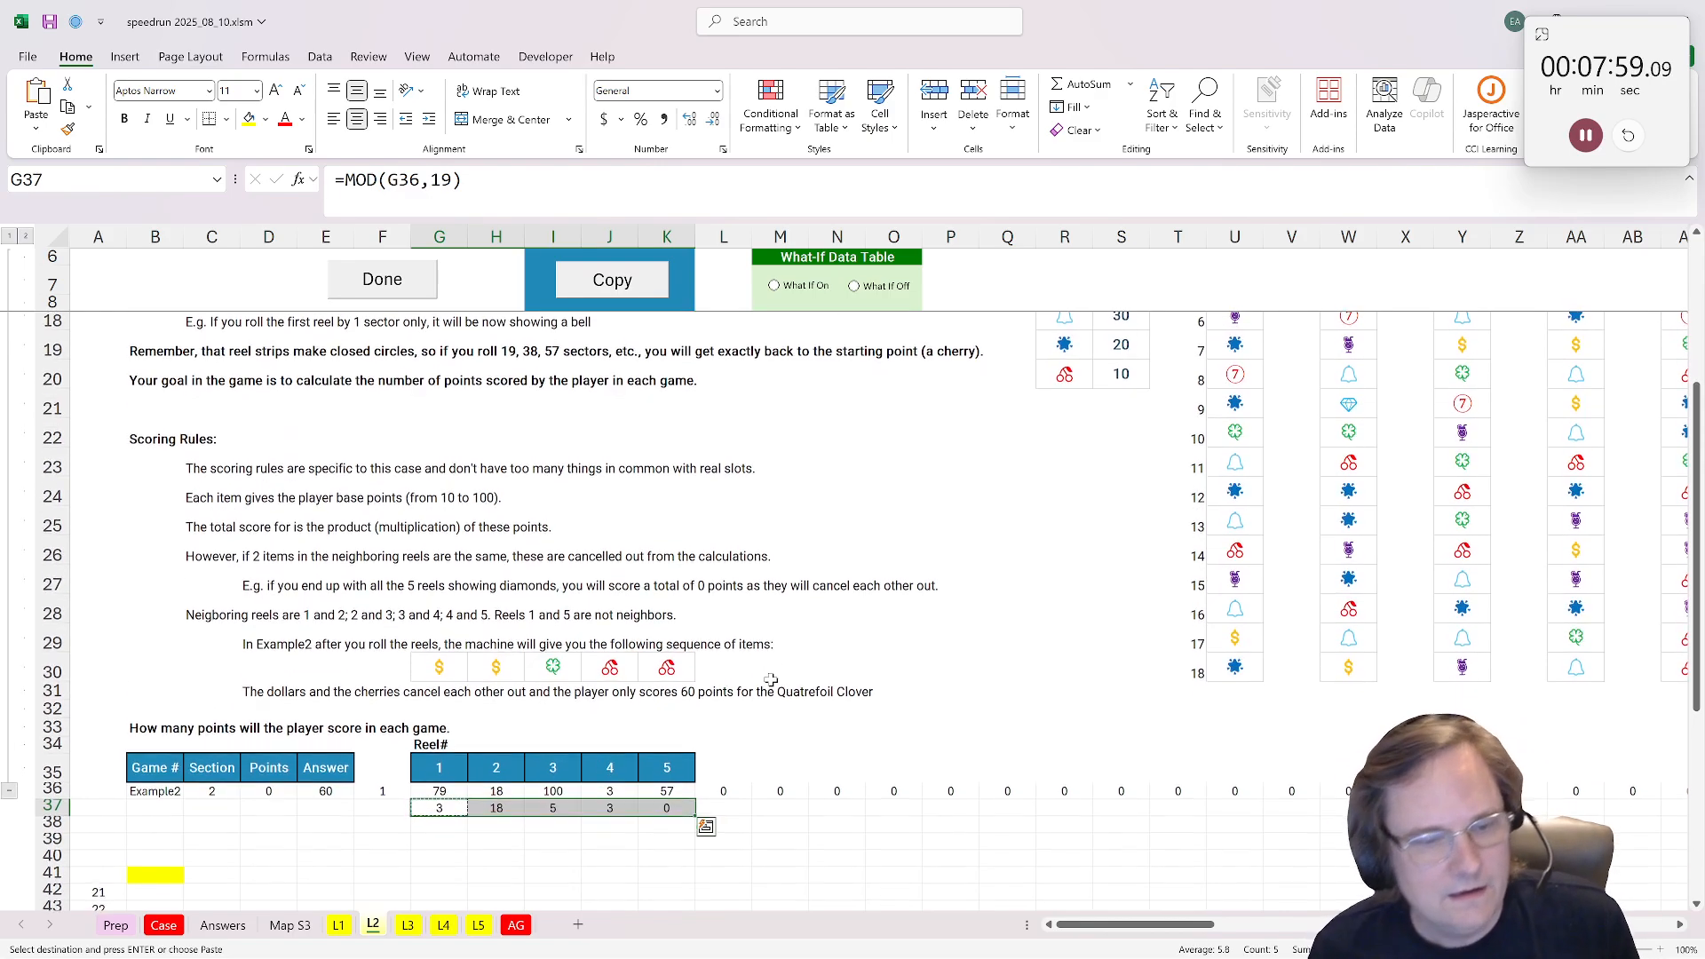
scroll(770, 679, "up", 4)
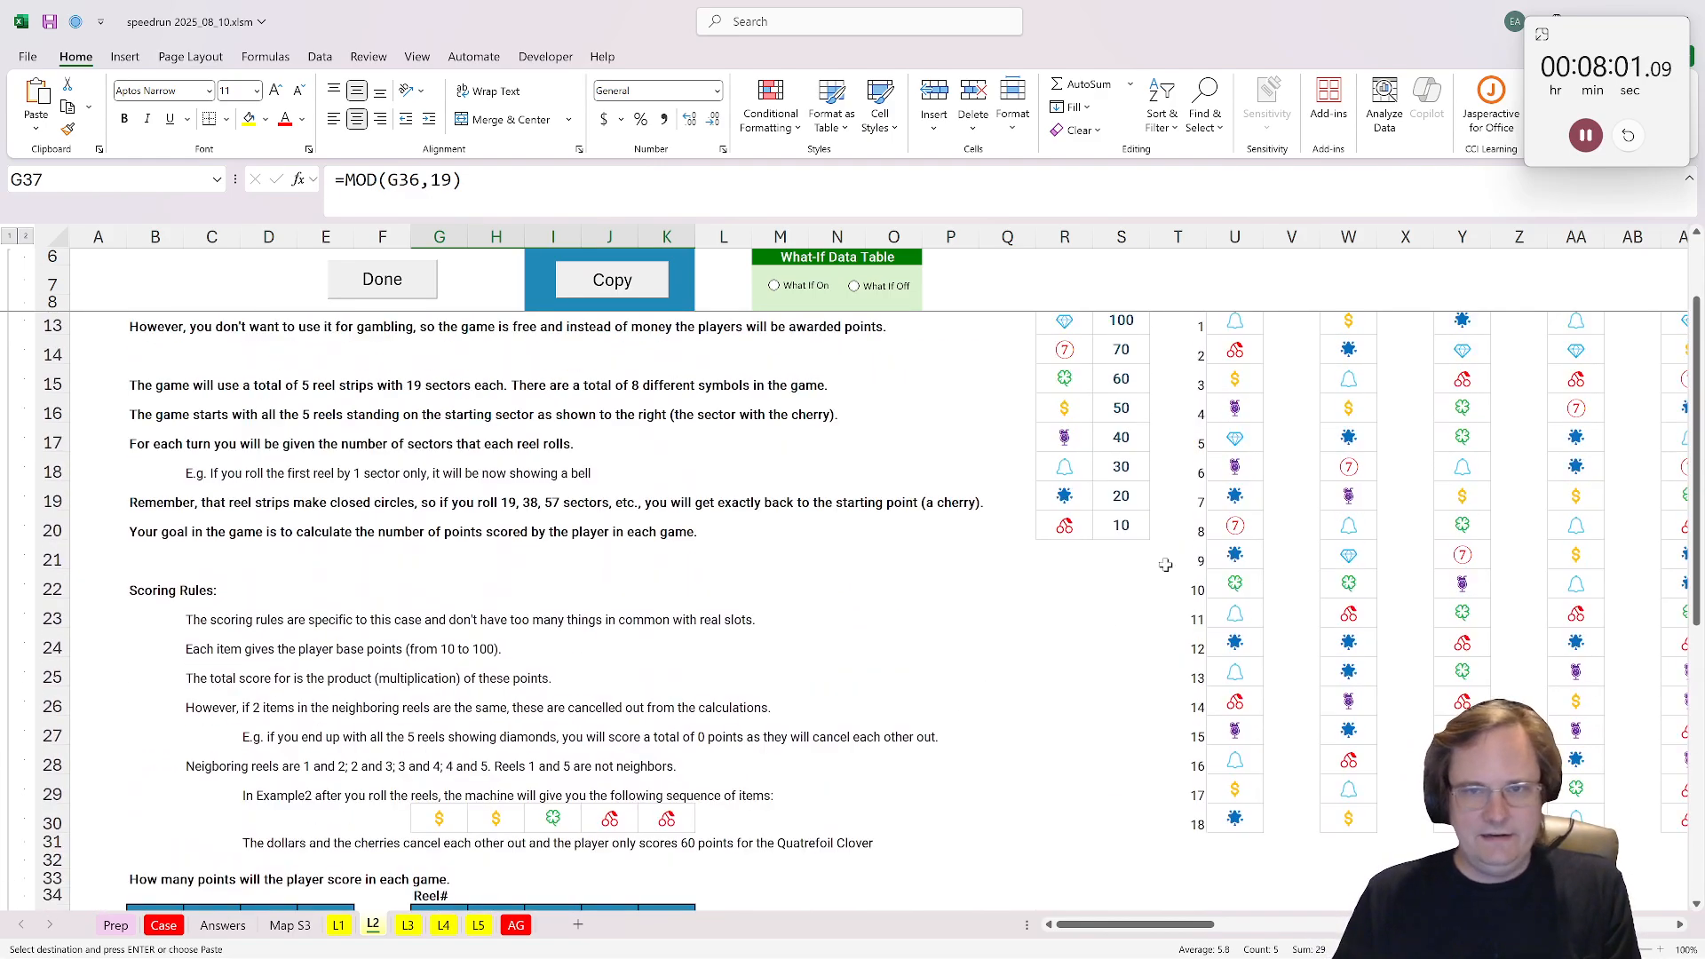
left_click(1233, 365)
type("1")
key("Tab")
key("Tab")
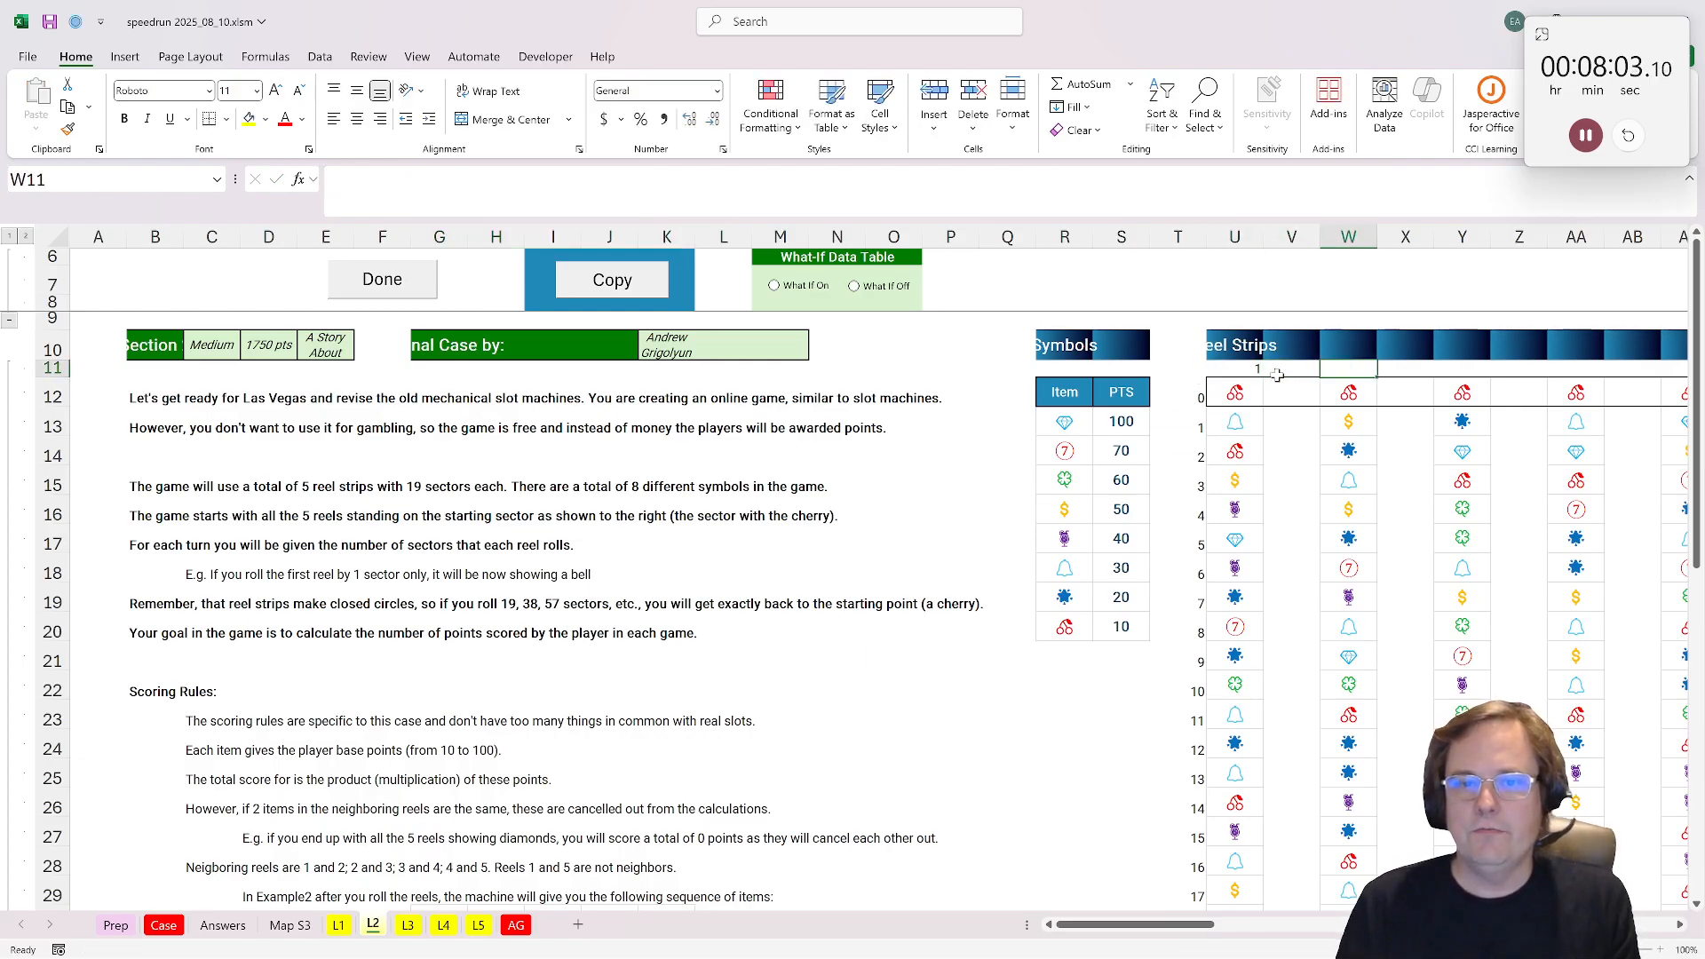
type("2")
key("Tab")
key("Tab")
type("3")
key("Tab")
key("Tab")
type("4")
key("Tab")
key("Tab")
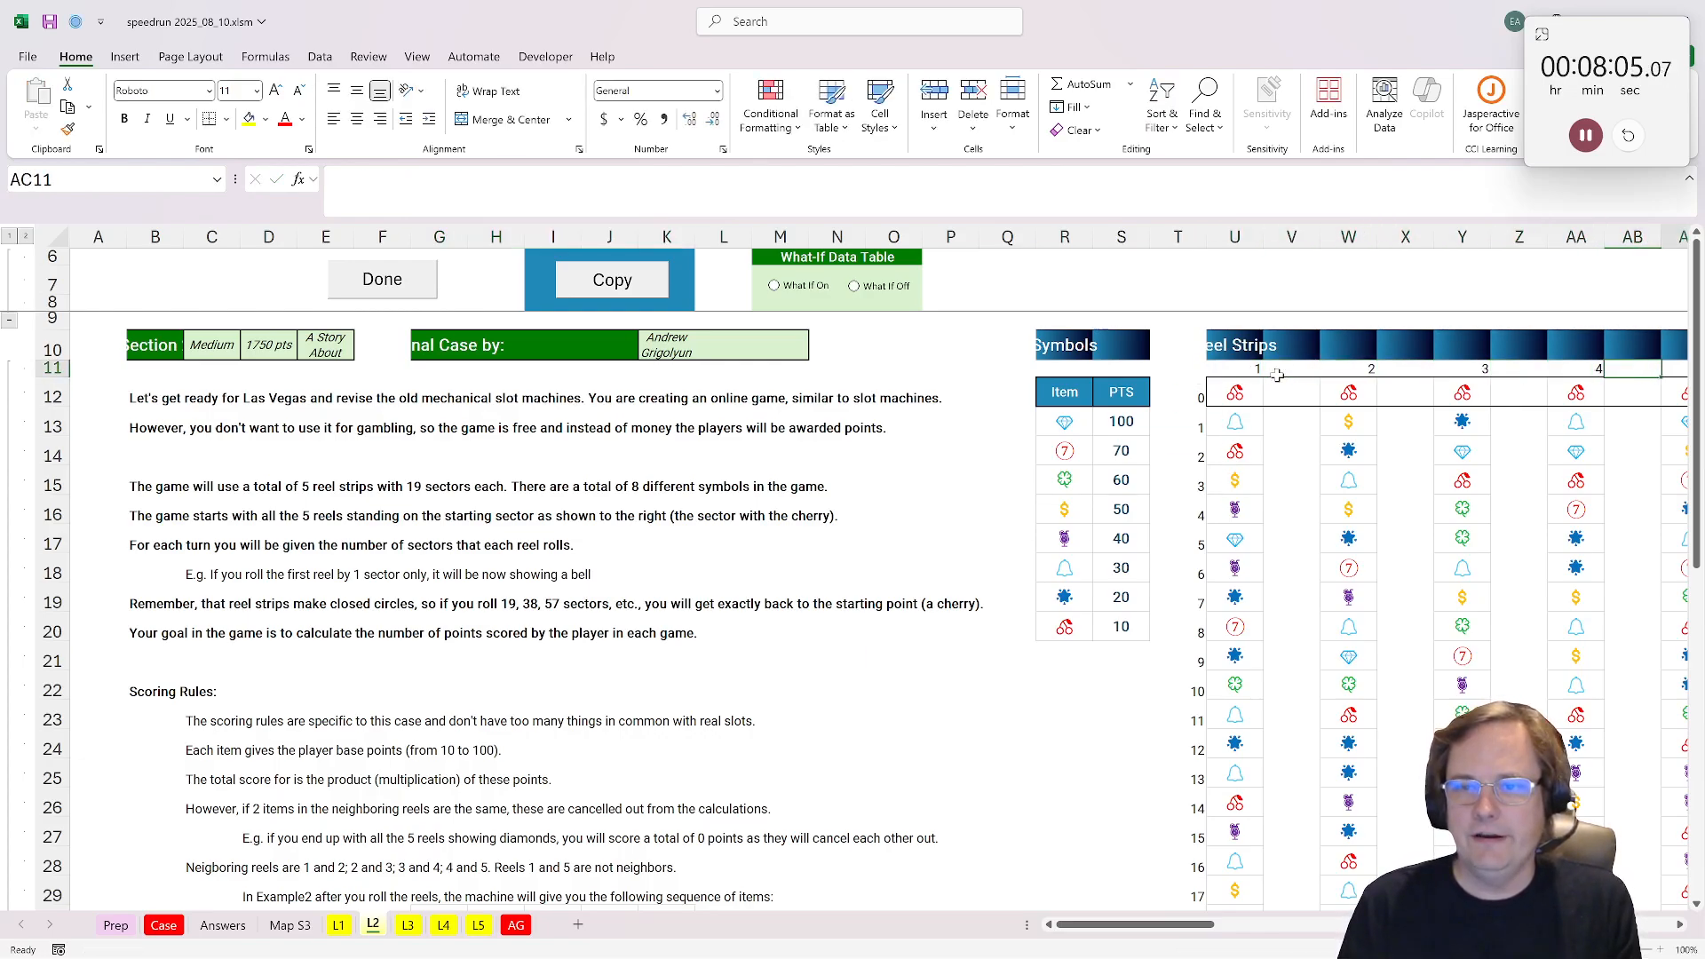
type("5")
key("Return")
Step: Start a label_lookup formula in G38 with the absolute reel strip range $T$11:$AC$30 as its array
scroll(590, 778, "down", 3)
scroll(590, 778, "left", 1)
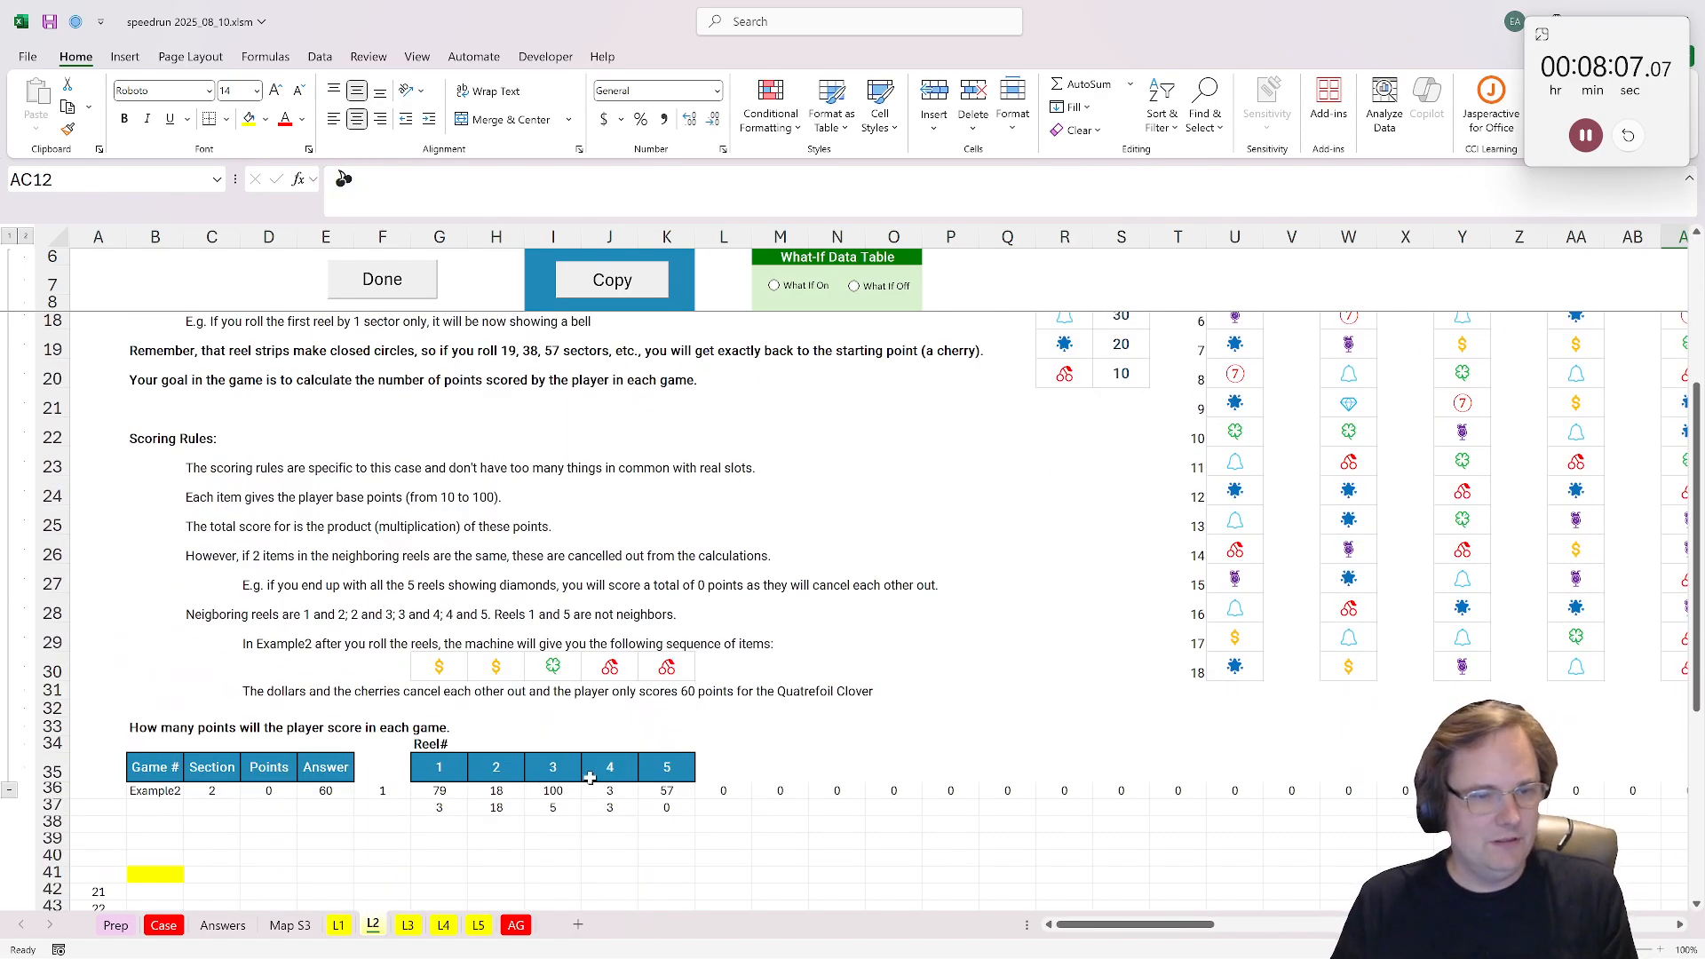
left_click(429, 818)
type("=label_lookup(")
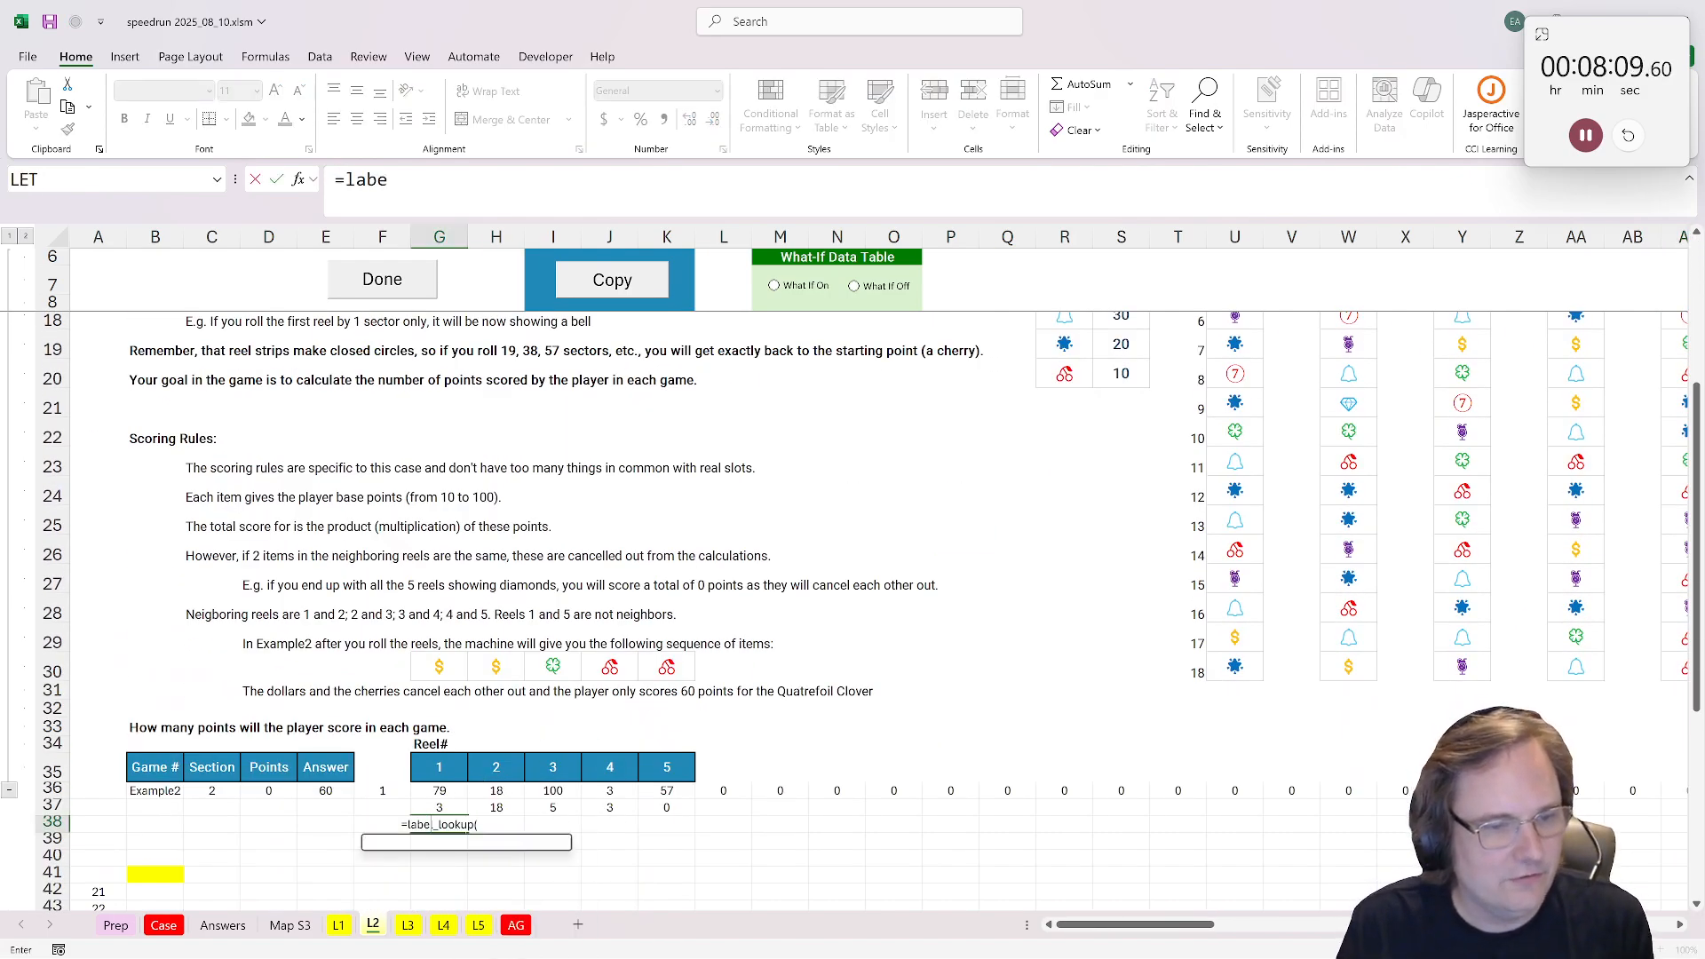
key("Tab")
scroll(888, 578, "up", 3)
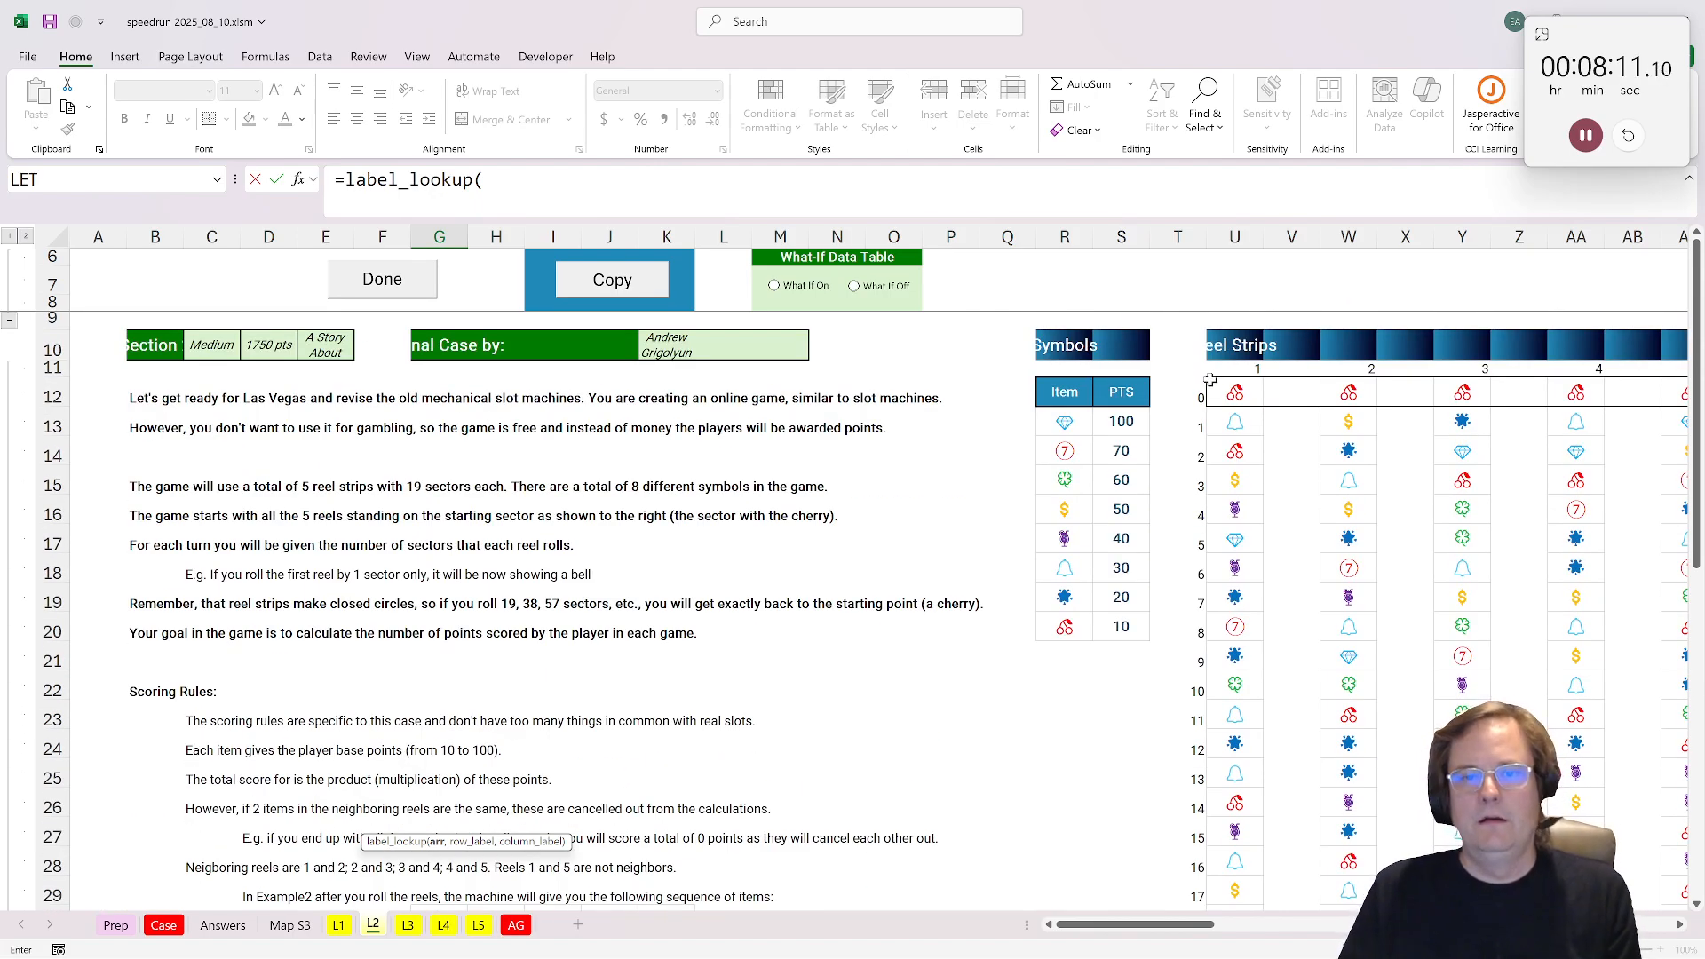
left_click(1177, 368)
scroll(1427, 641, "down", 4)
mouse_move(1121, 926)
left_mouse_down()
mouse_move(1219, 931)
mouse_move(1150, 928)
left_mouse_up()
left_click(712, 621, "shift")
key("F4")
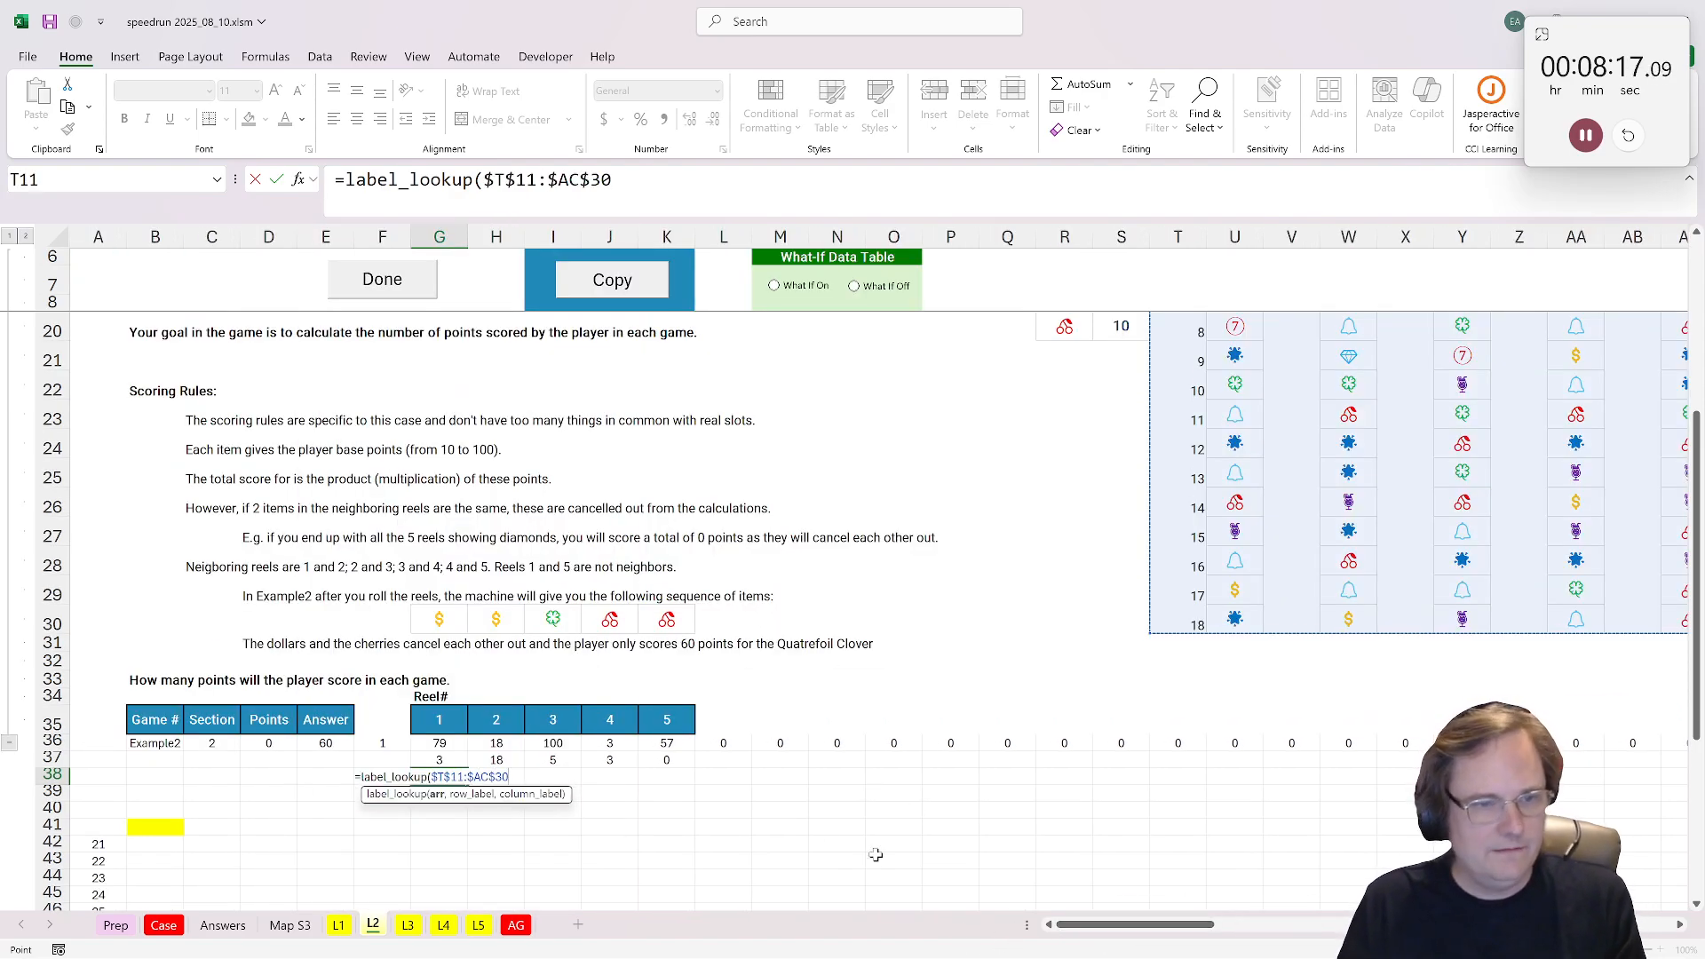
Step: Complete the G38 label_lookup formula with G37 as the row label and G35 as the column label
type(",")
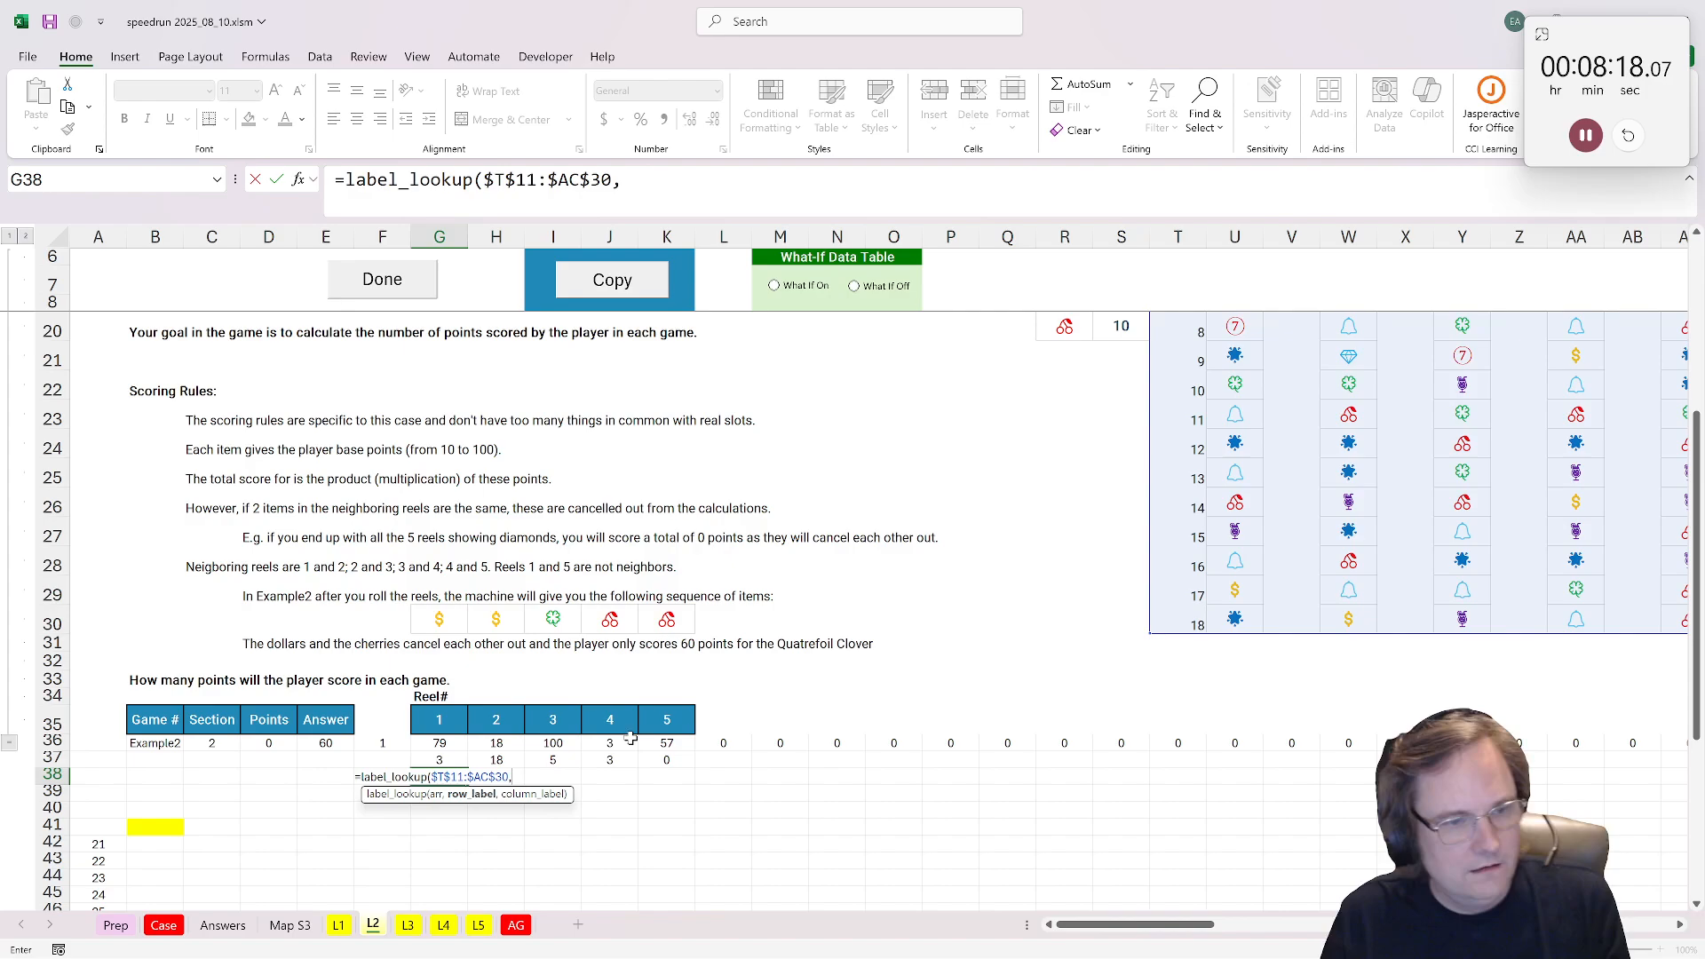
left_click(438, 759)
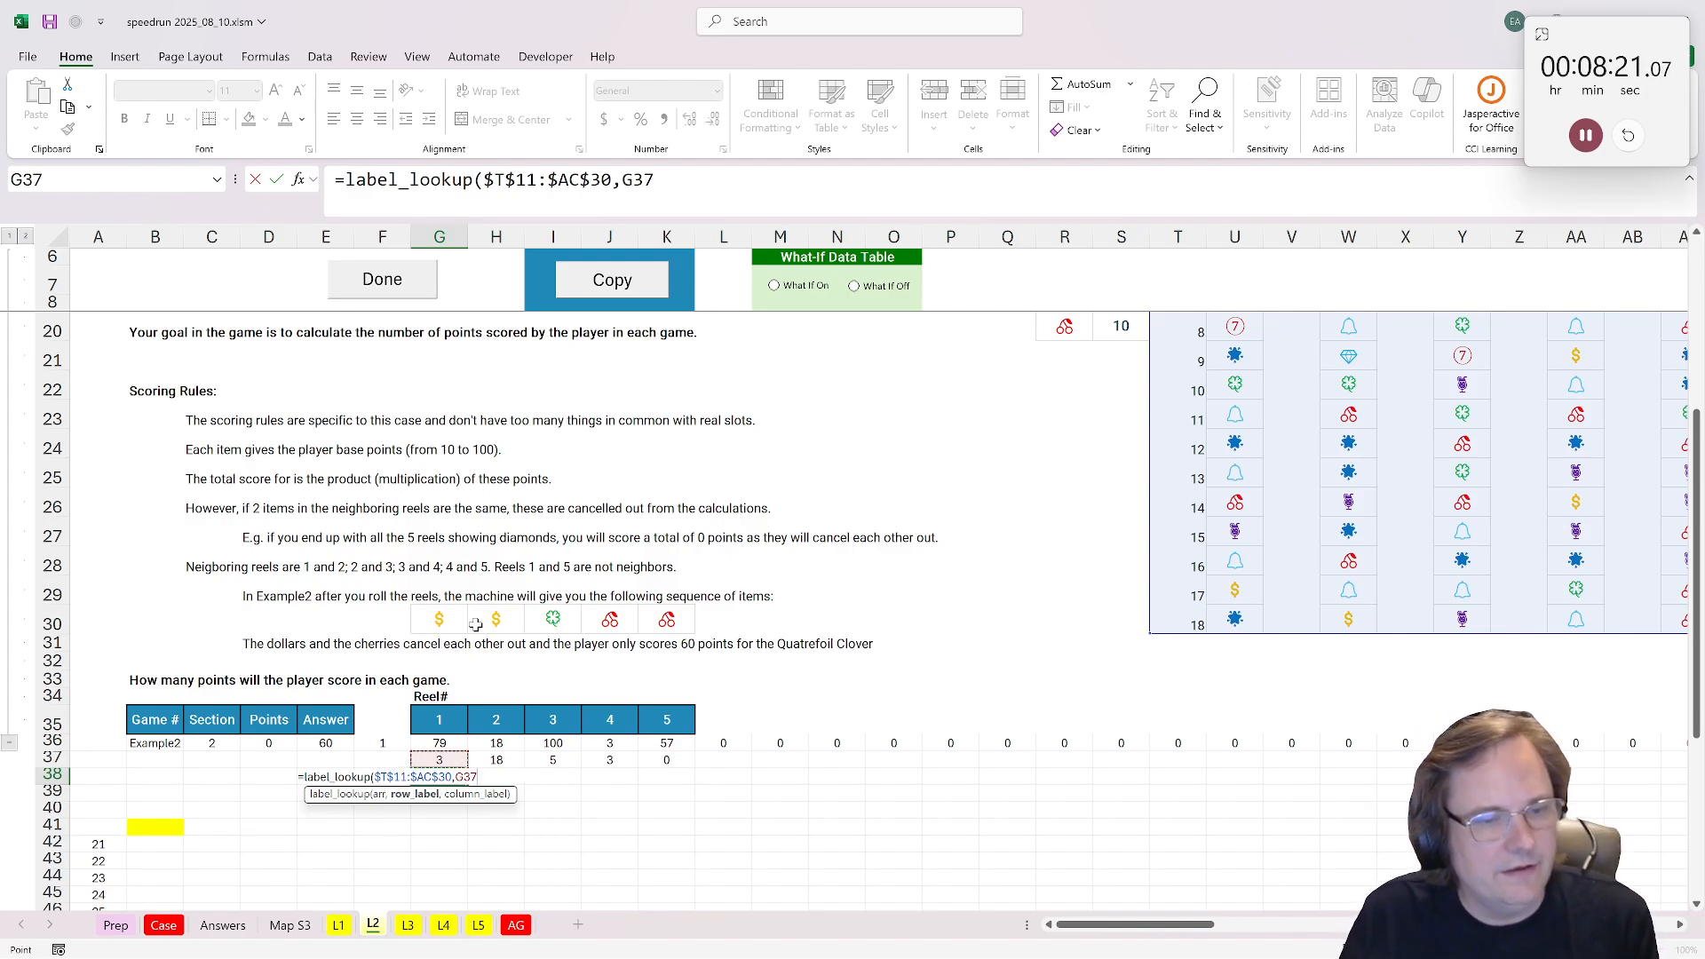
type(",")
left_click(438, 718)
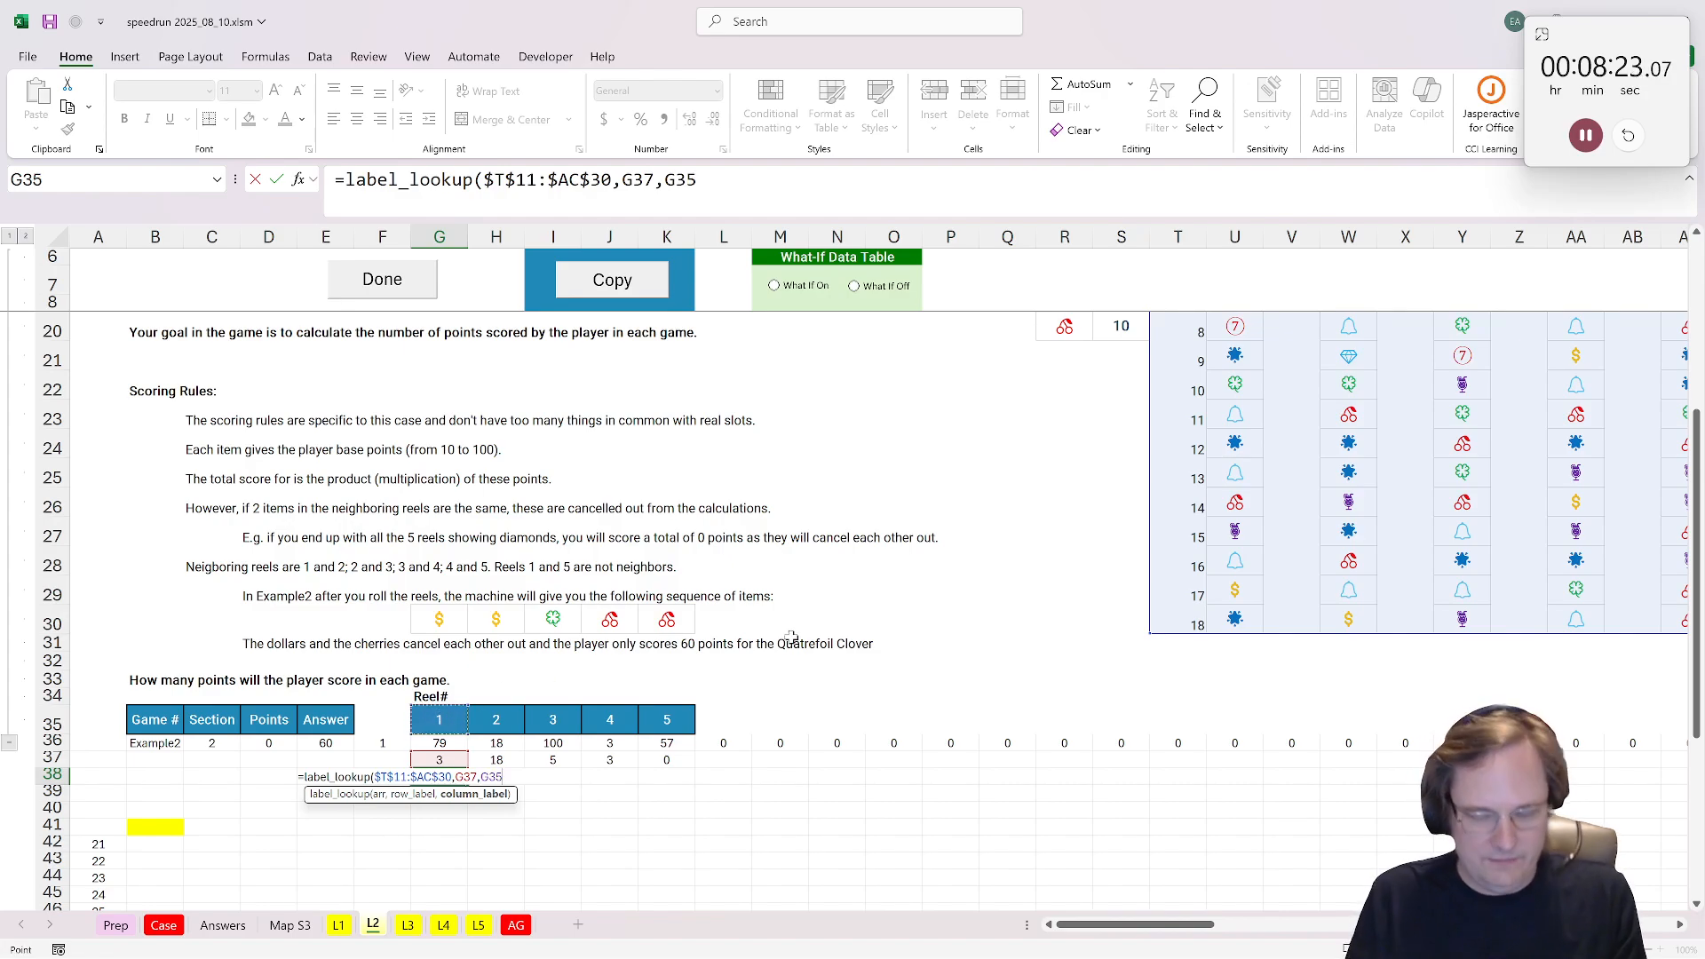
type(")")
key("ctrl+Return")
Step: Copy the label_lookup formula from G38 across to K38 to return every reel's symbol
key("ctrl+c")
key("Right")
key("ctrl+v")
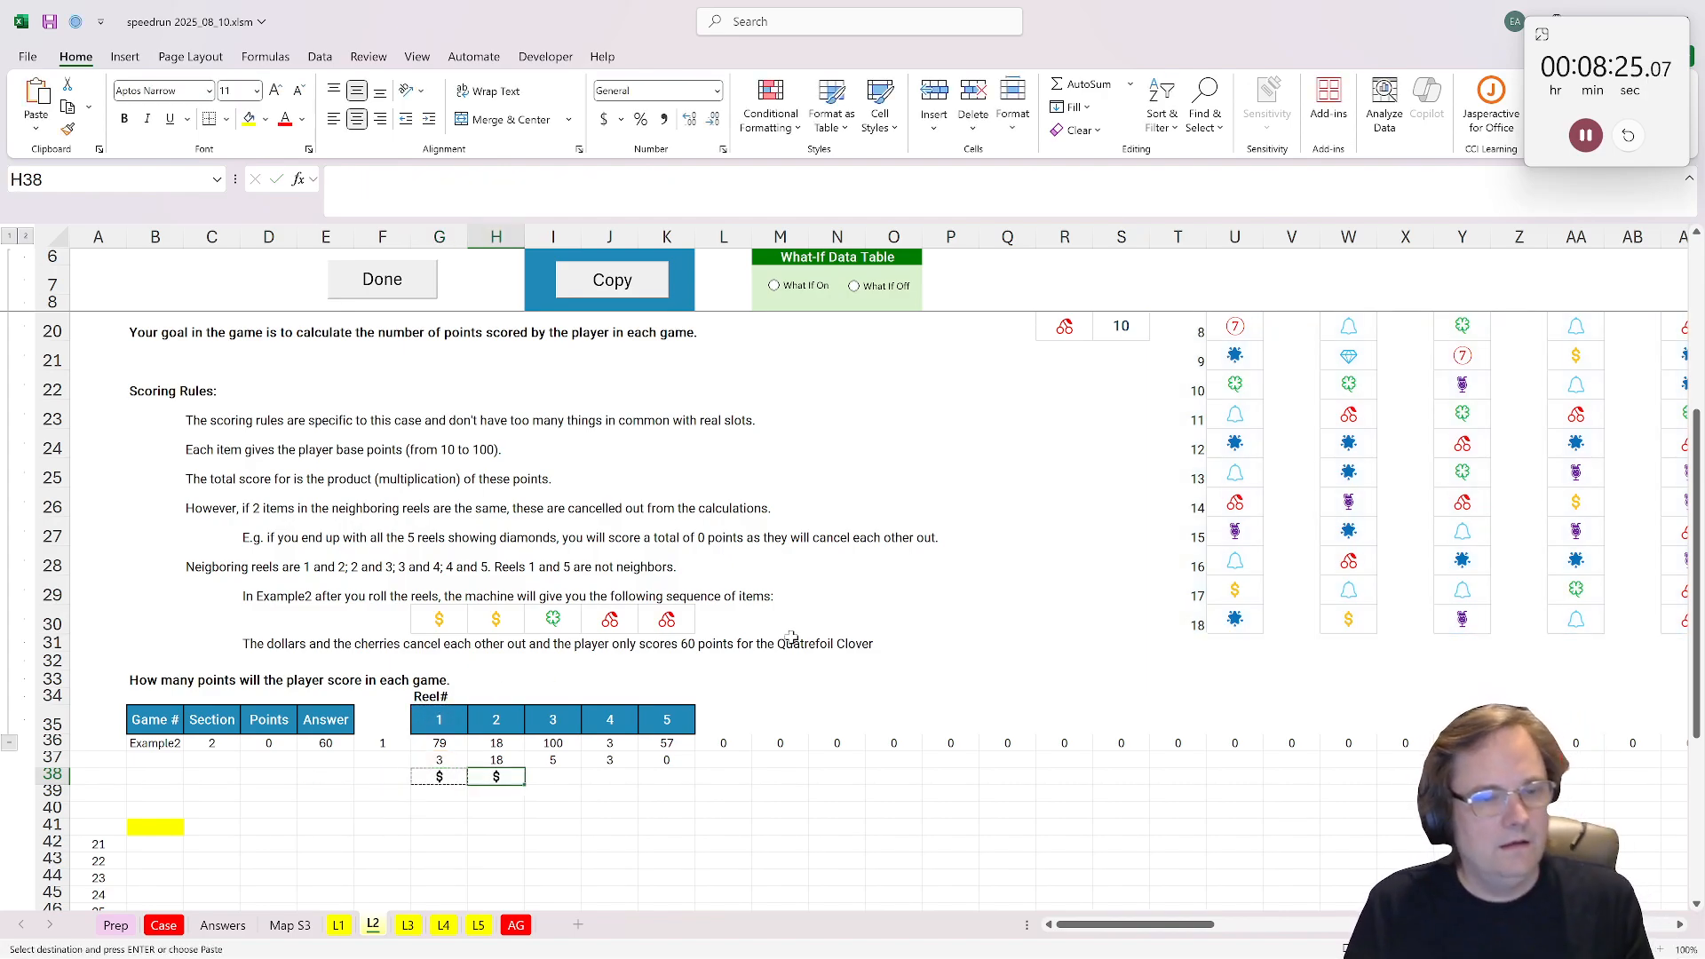
key("Right")
key("ctrl+v")
key("Right")
key("ctrl+v")
key("Right")
key("ctrl+v")
Step: Enter =XLOOKUP(G38:K38,R13:R20,S13:S20) in G39 to return the points of the five symbols
scroll(657, 668, "down", 1)
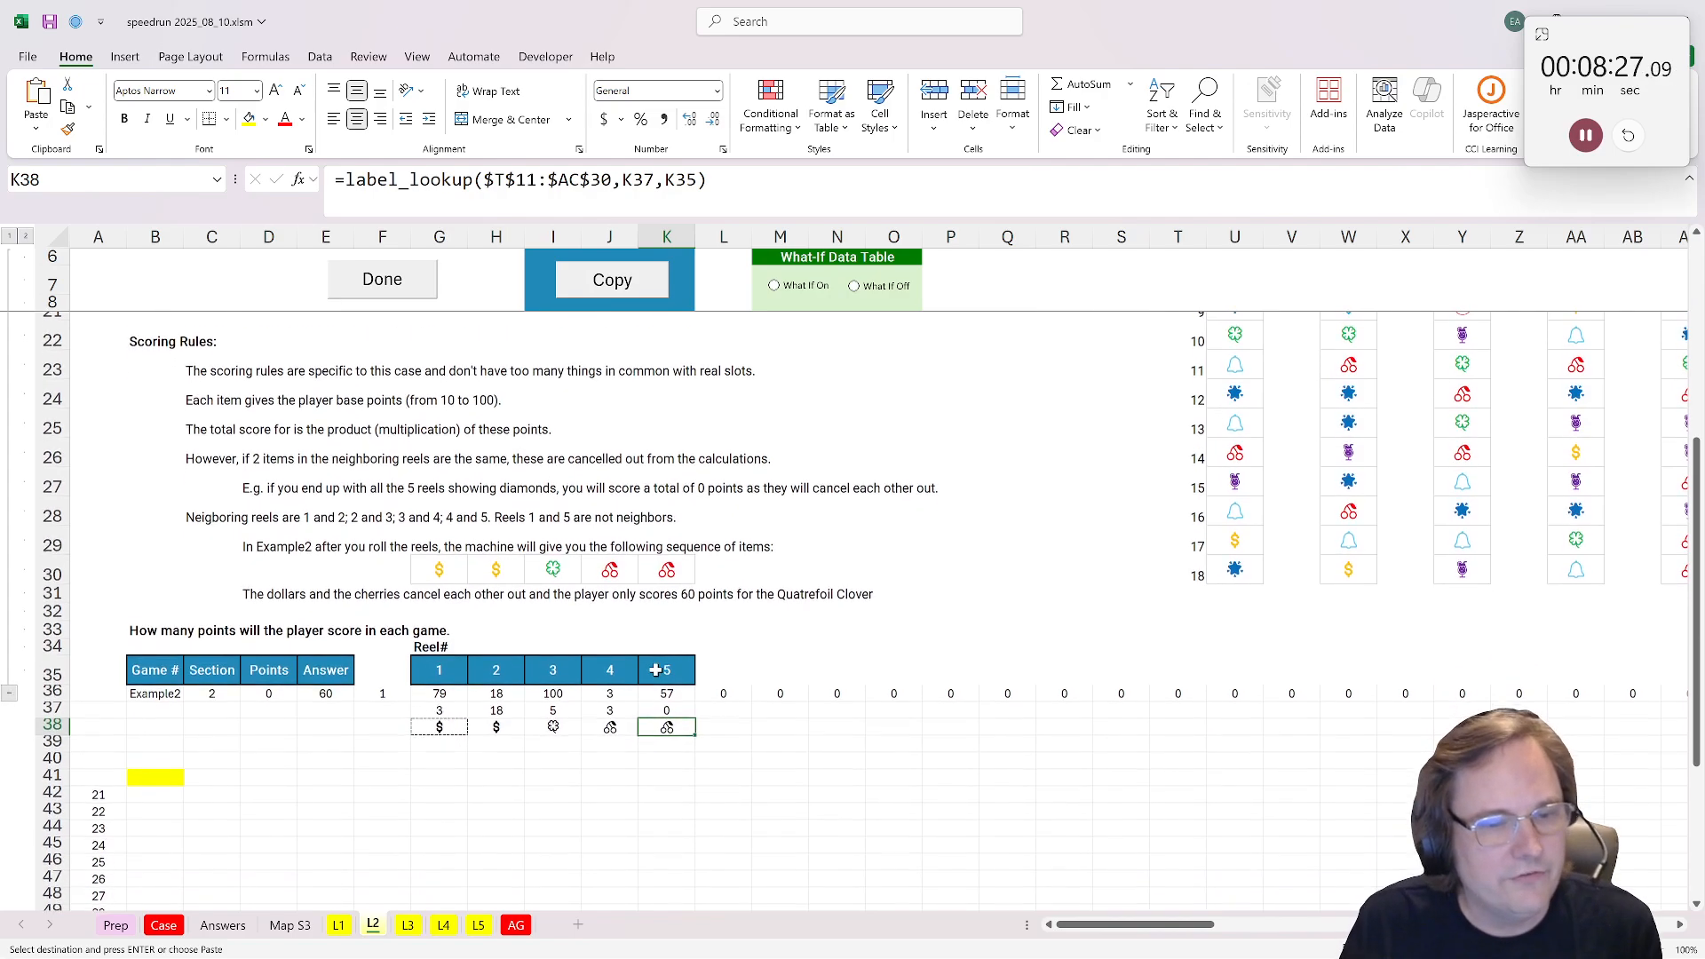
left_click_drag(613, 759, 328, 744)
left_click(435, 744)
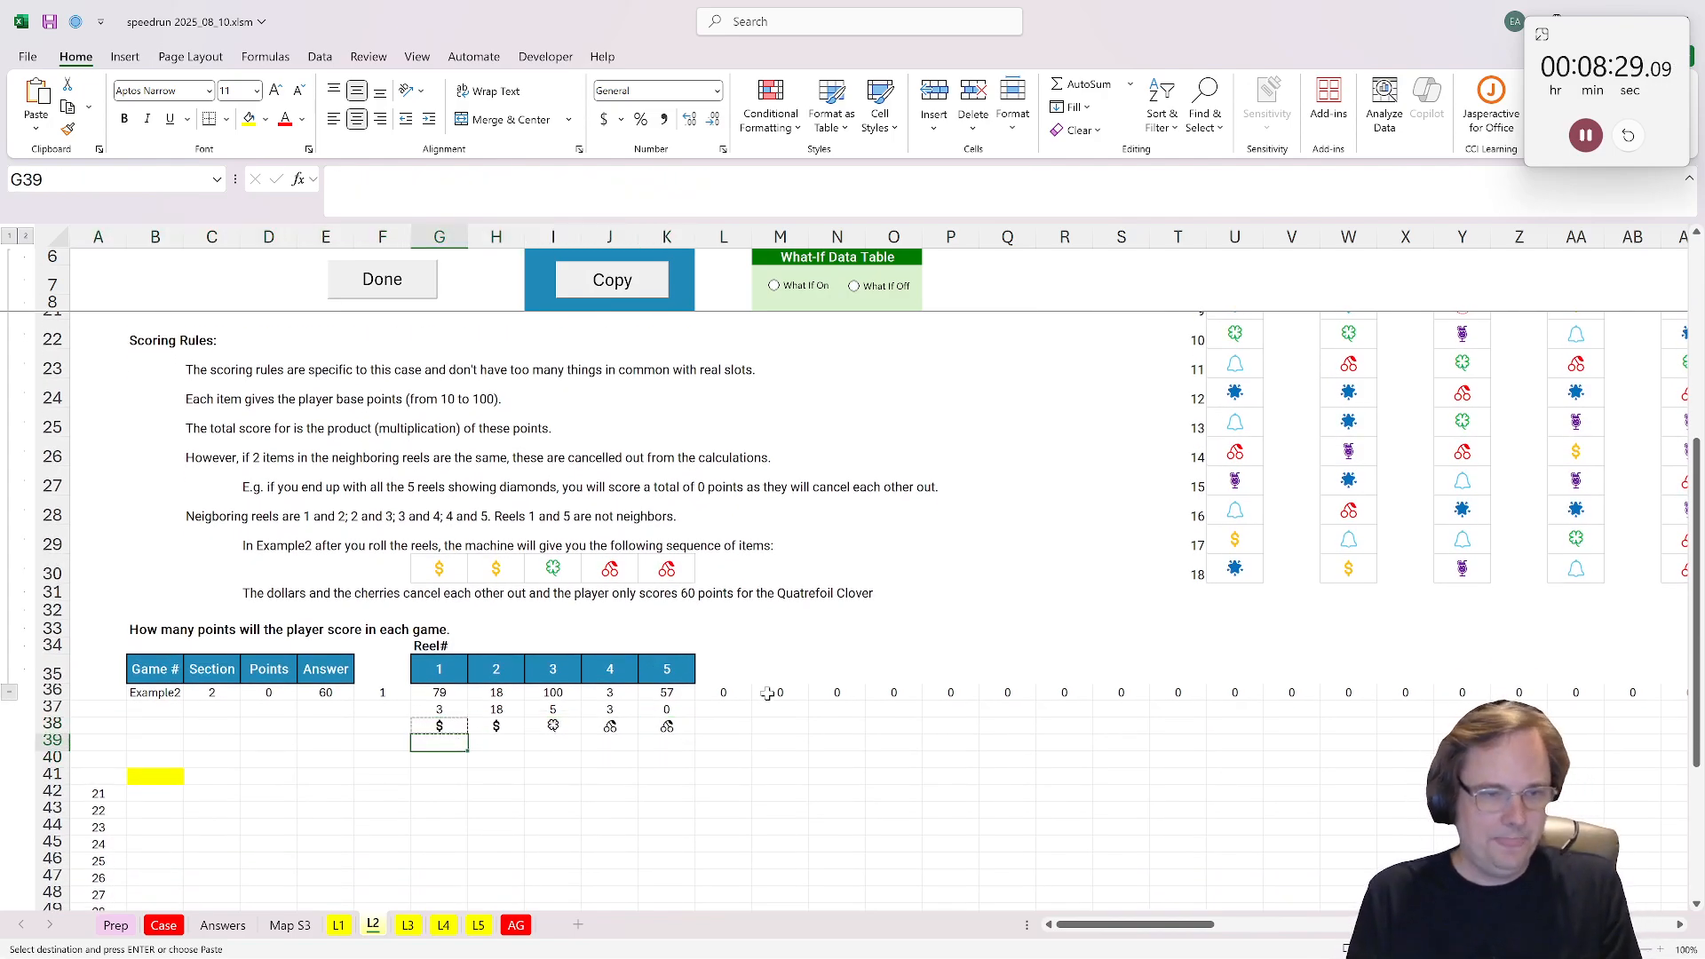
type("=xlookup(")
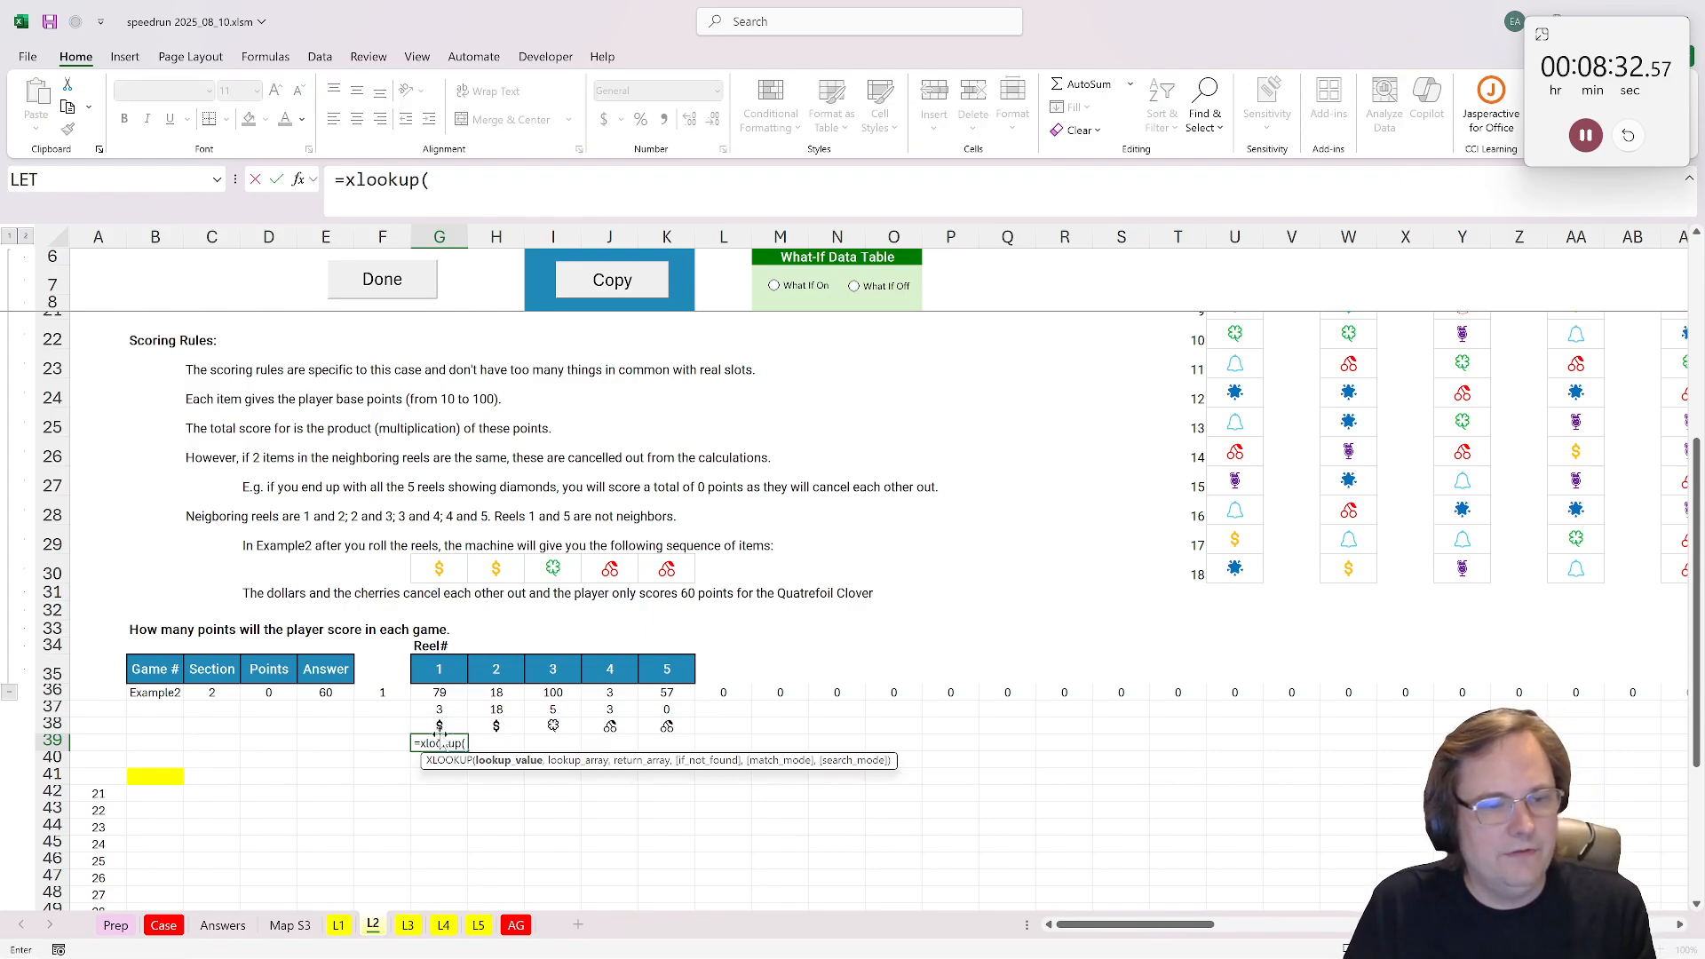
left_click_drag(439, 727, 667, 726)
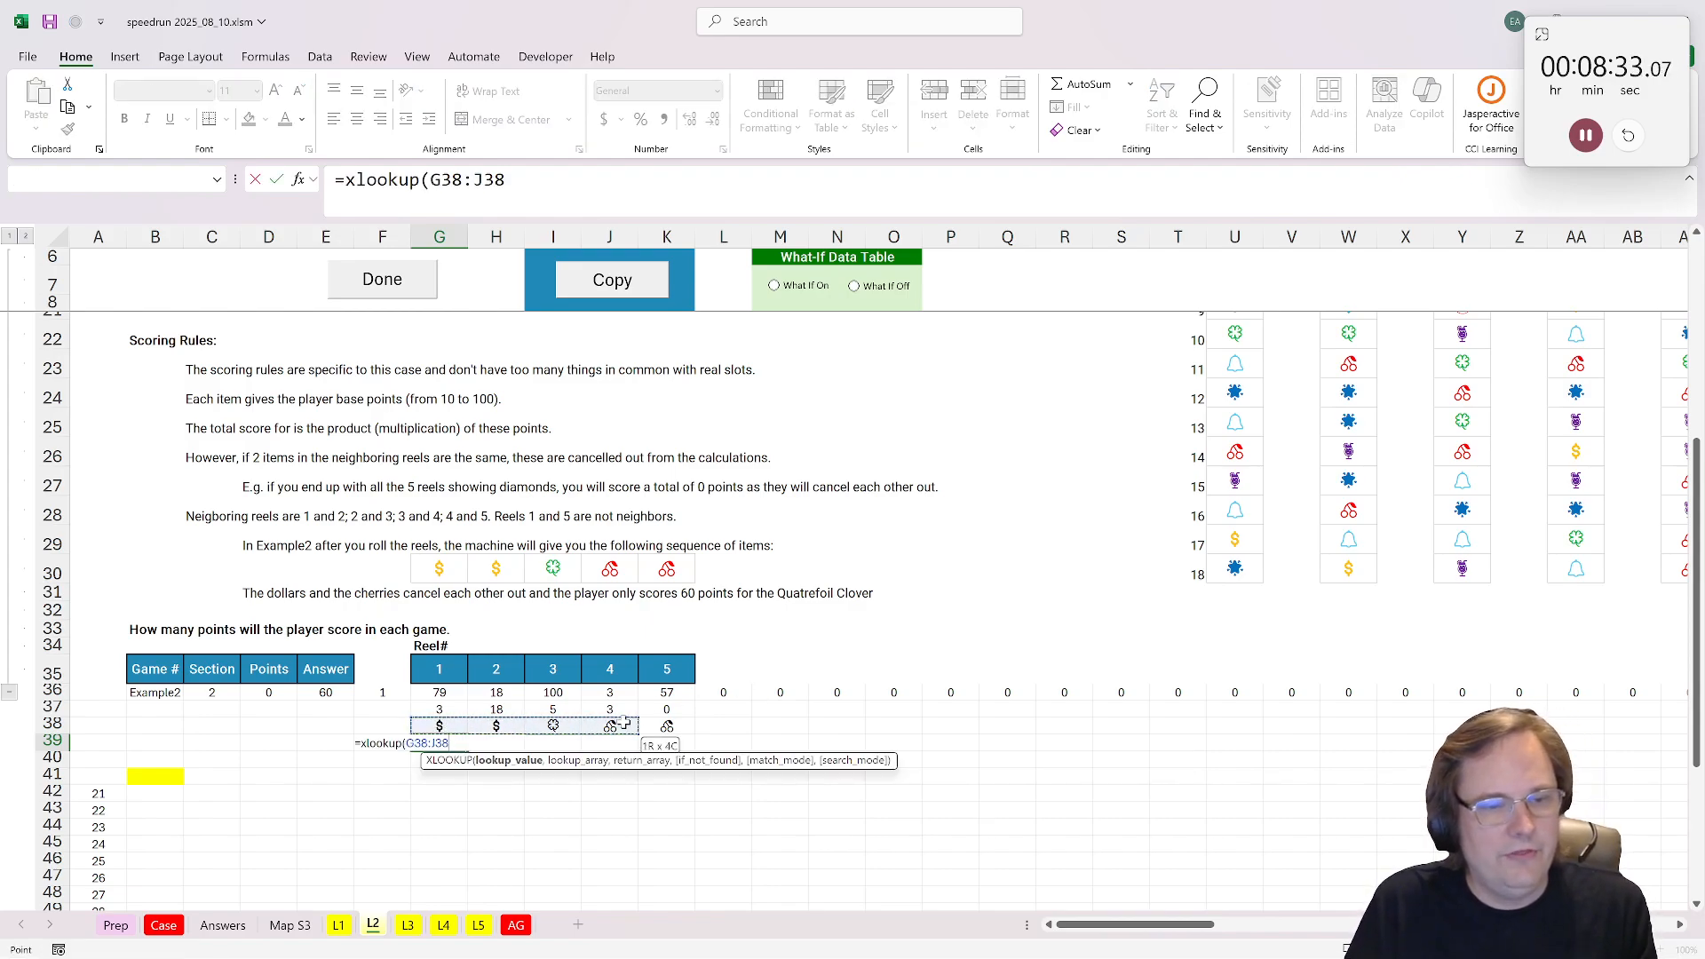
type(",")
scroll(1161, 344, "up", 4)
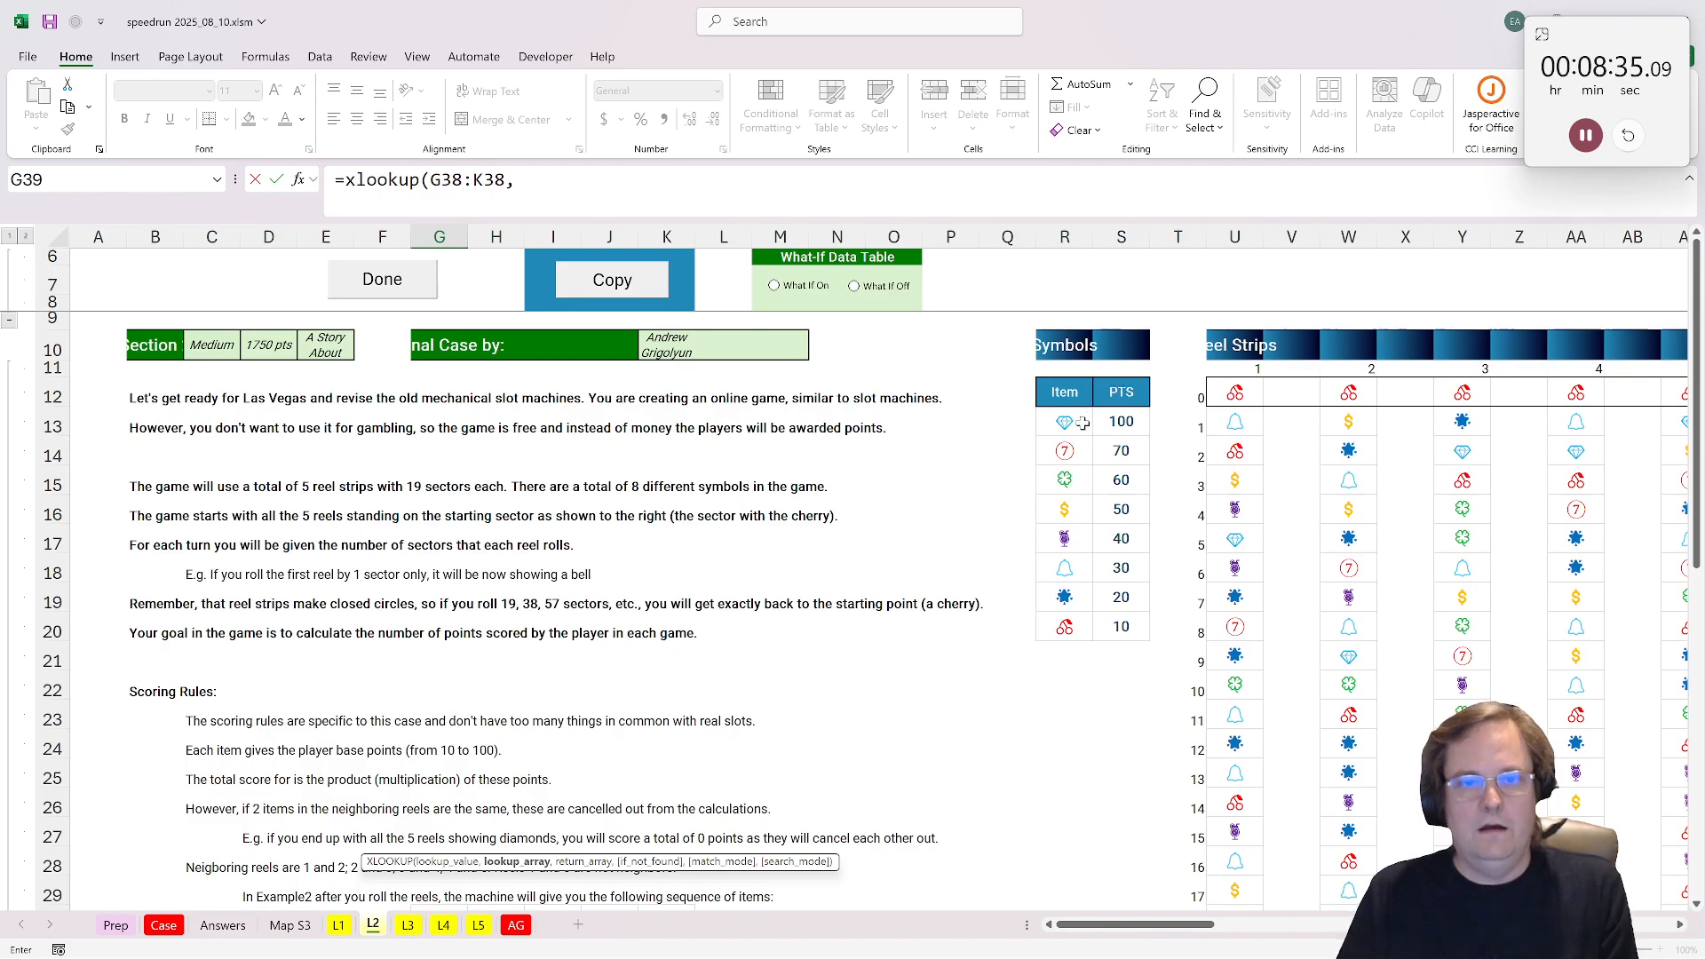
left_click_drag(1065, 421, 1065, 627)
type(",")
left_click_drag(1137, 416, 1102, 627)
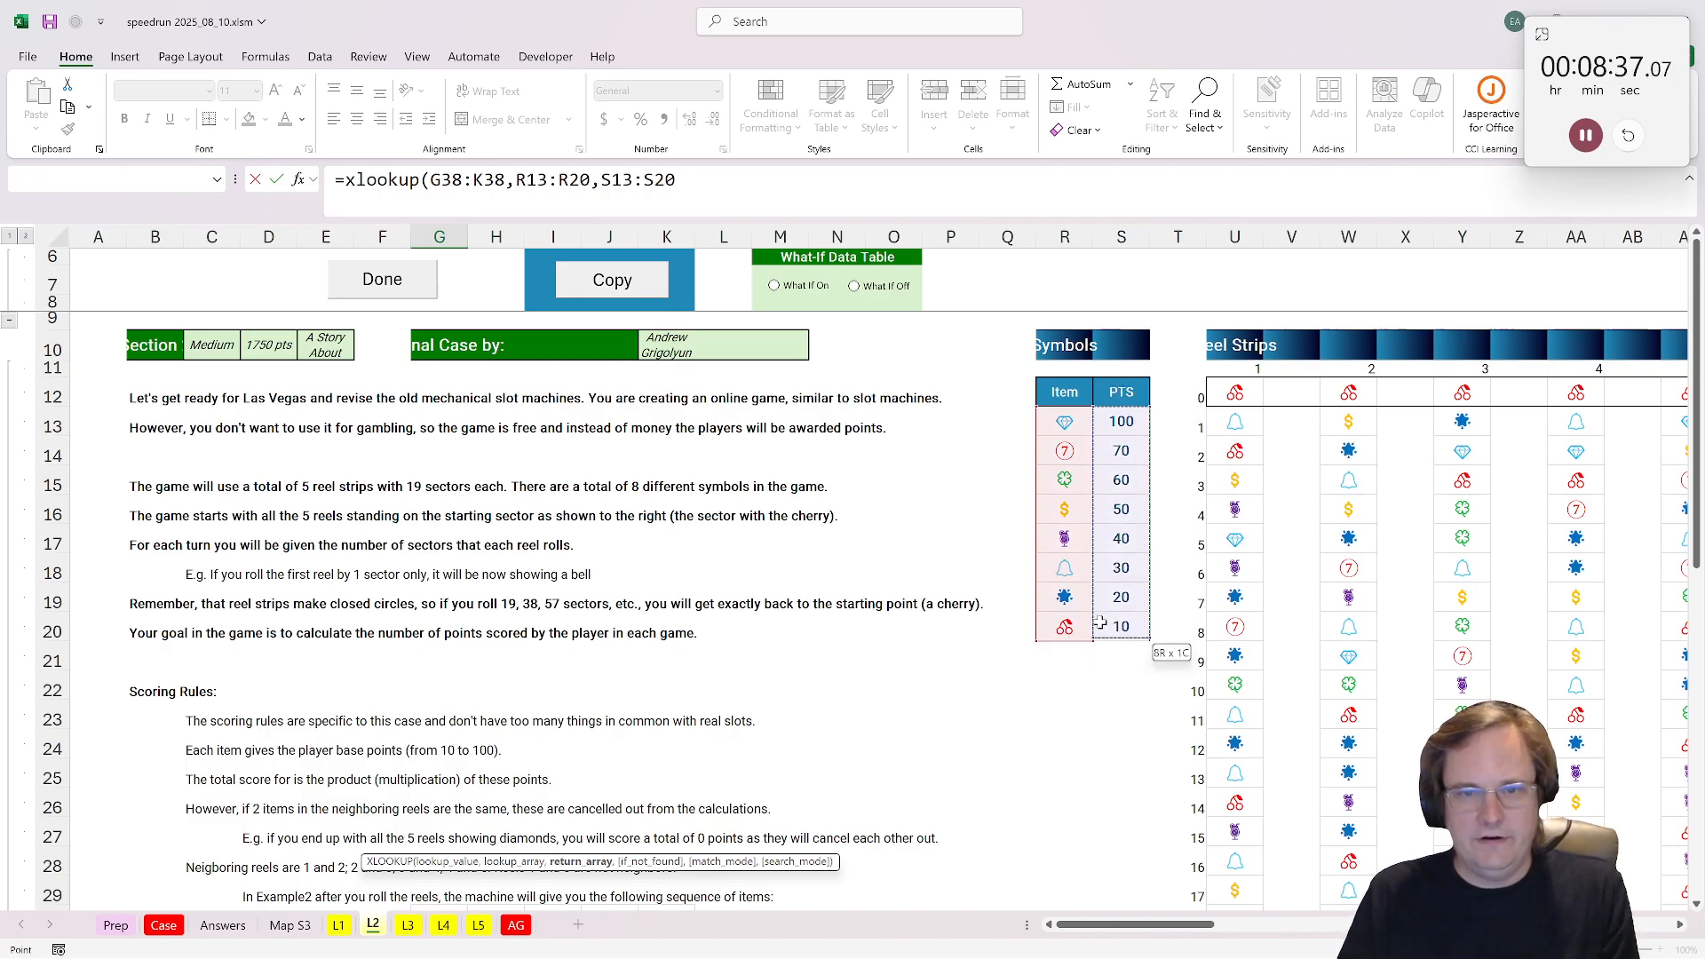
key("ctrl+Return")
Step: Start an IF formula in G40 that tests whether G39 equals the neighbouring cell F39
scroll(1102, 627, "down", 4)
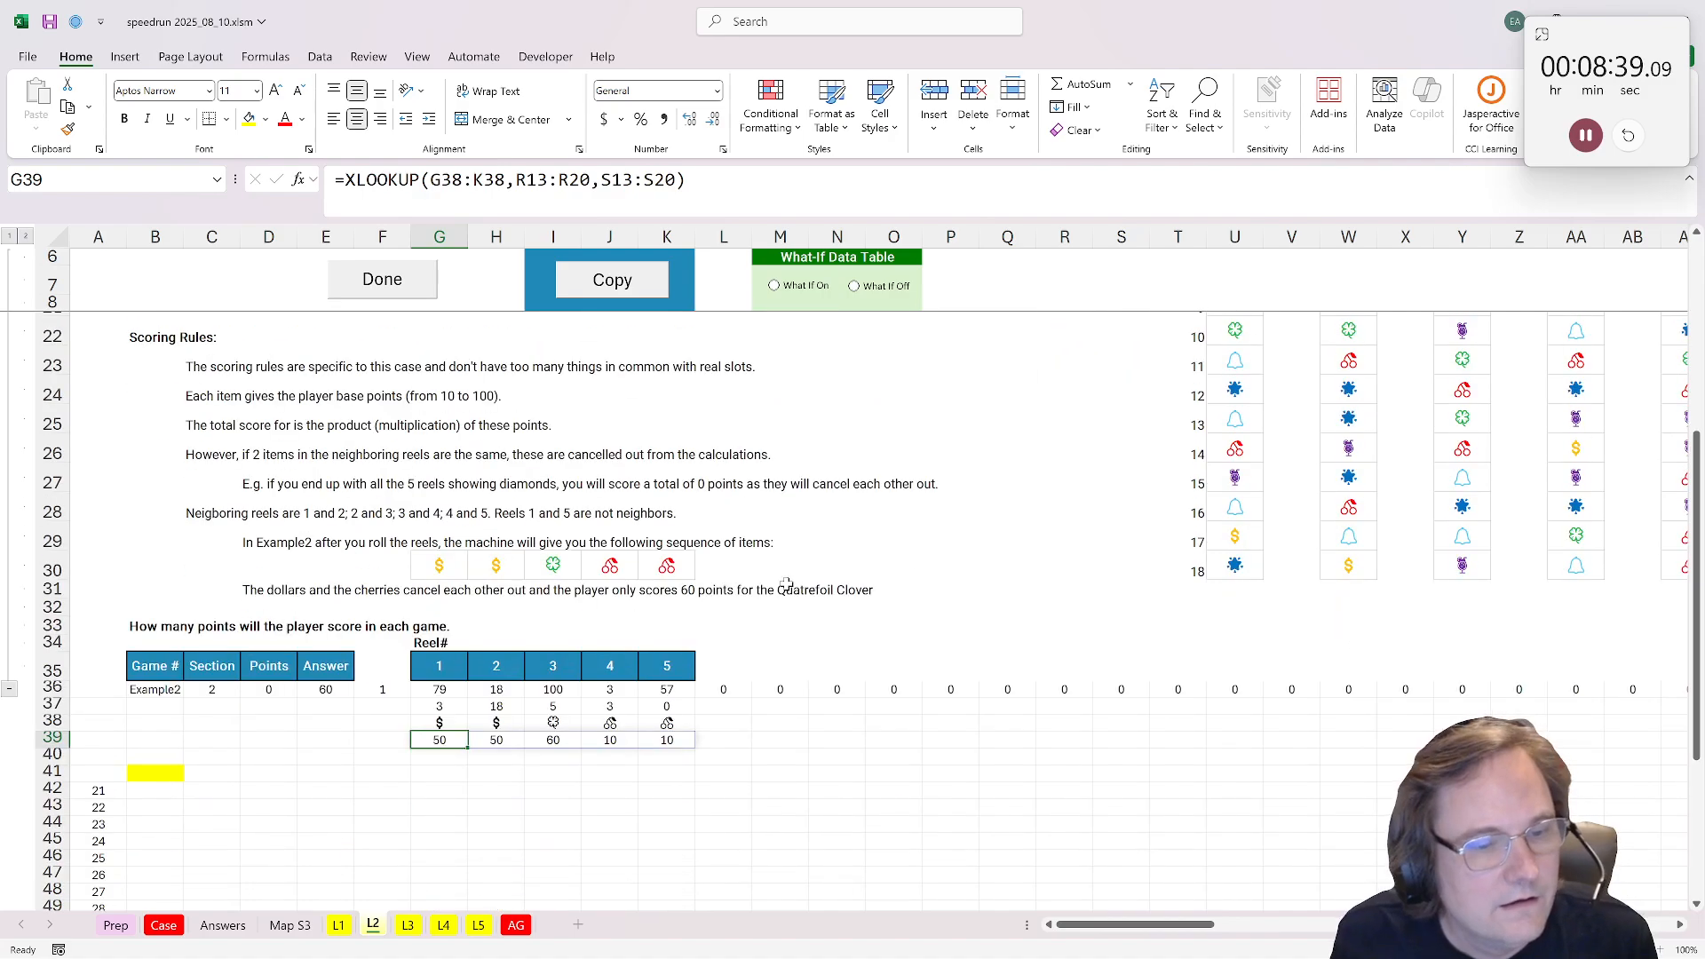
left_click(433, 759)
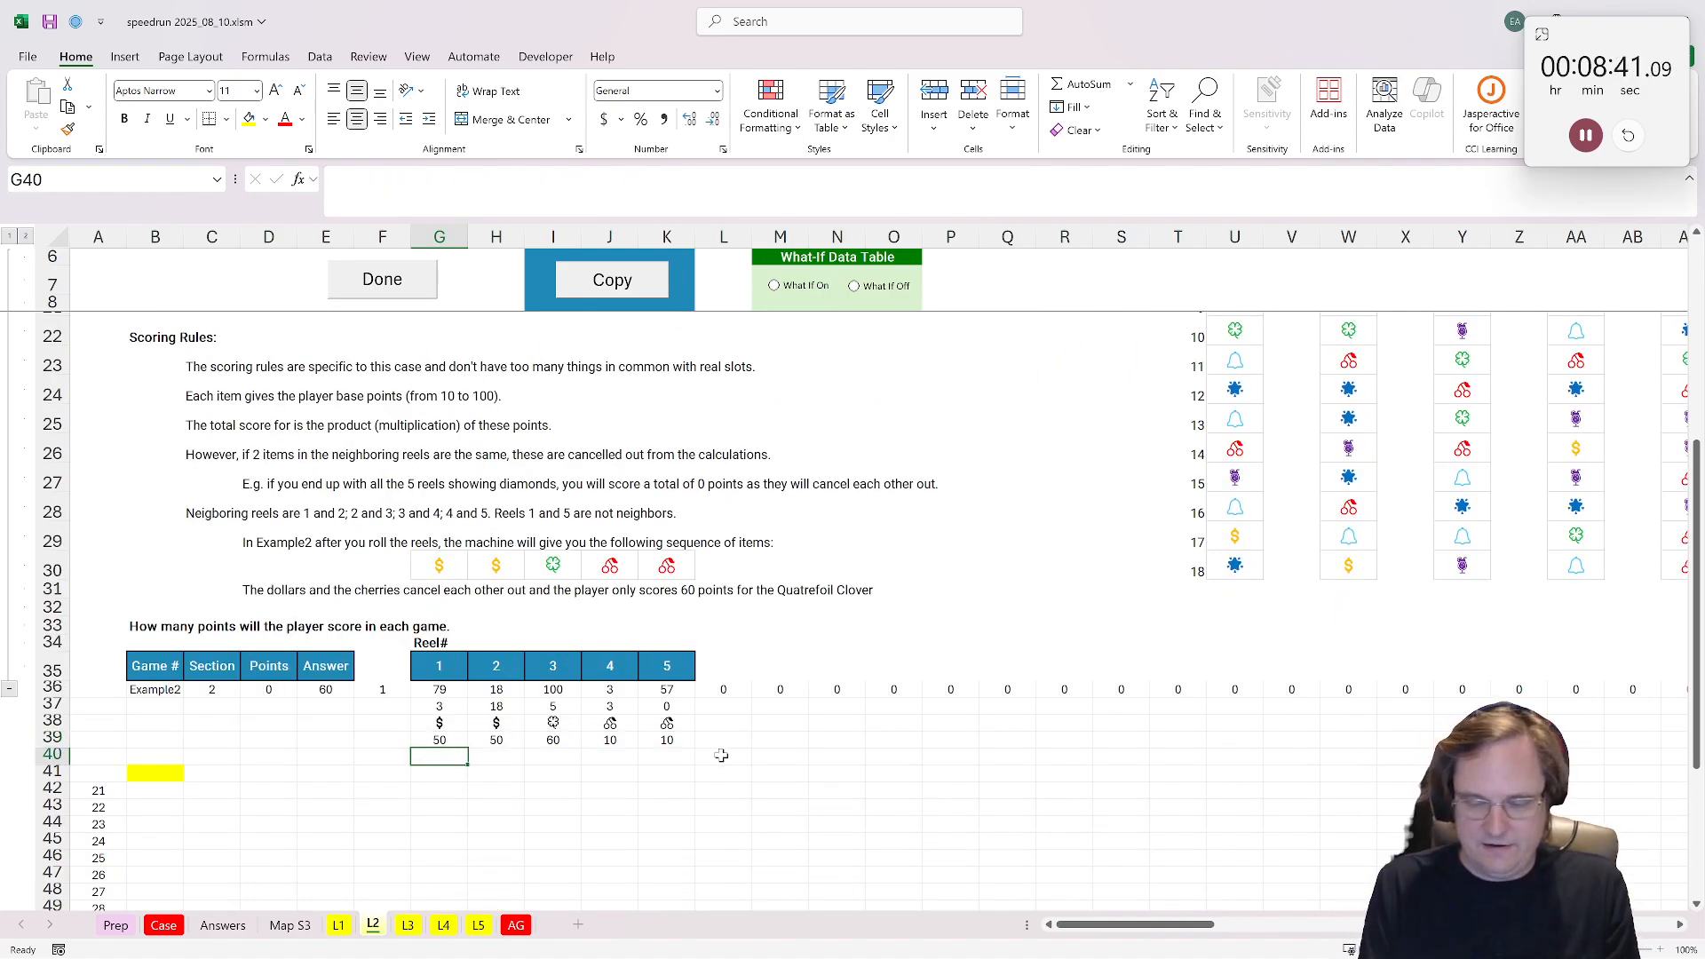
type("=")
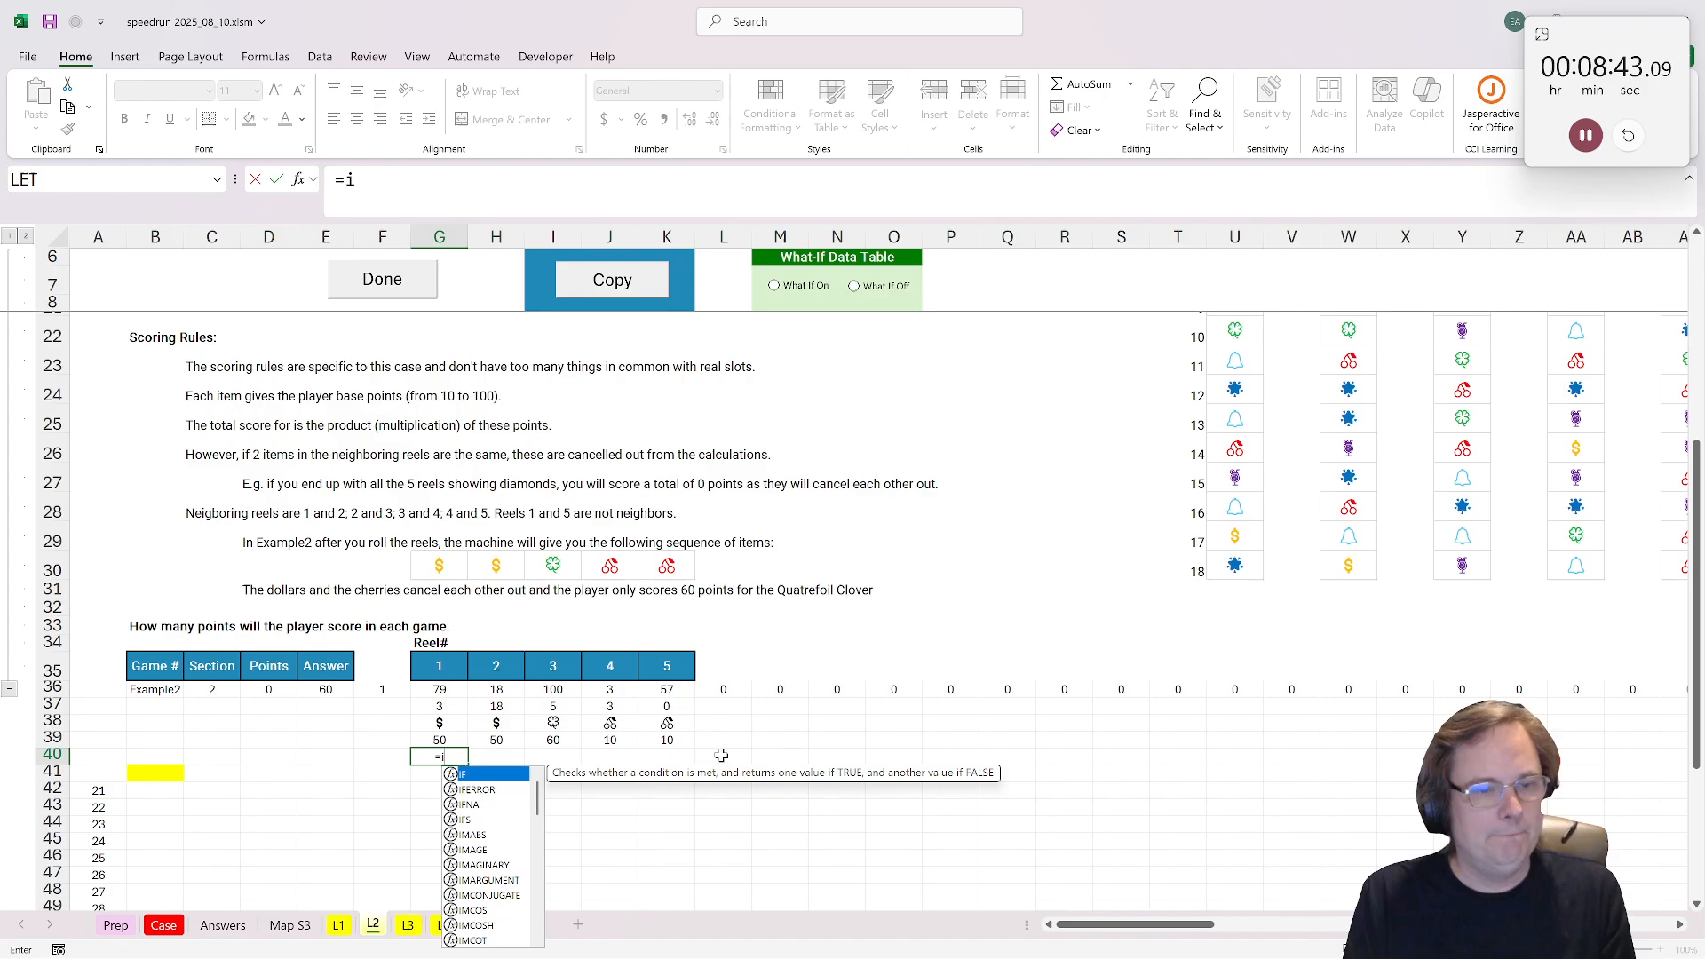
type("if(")
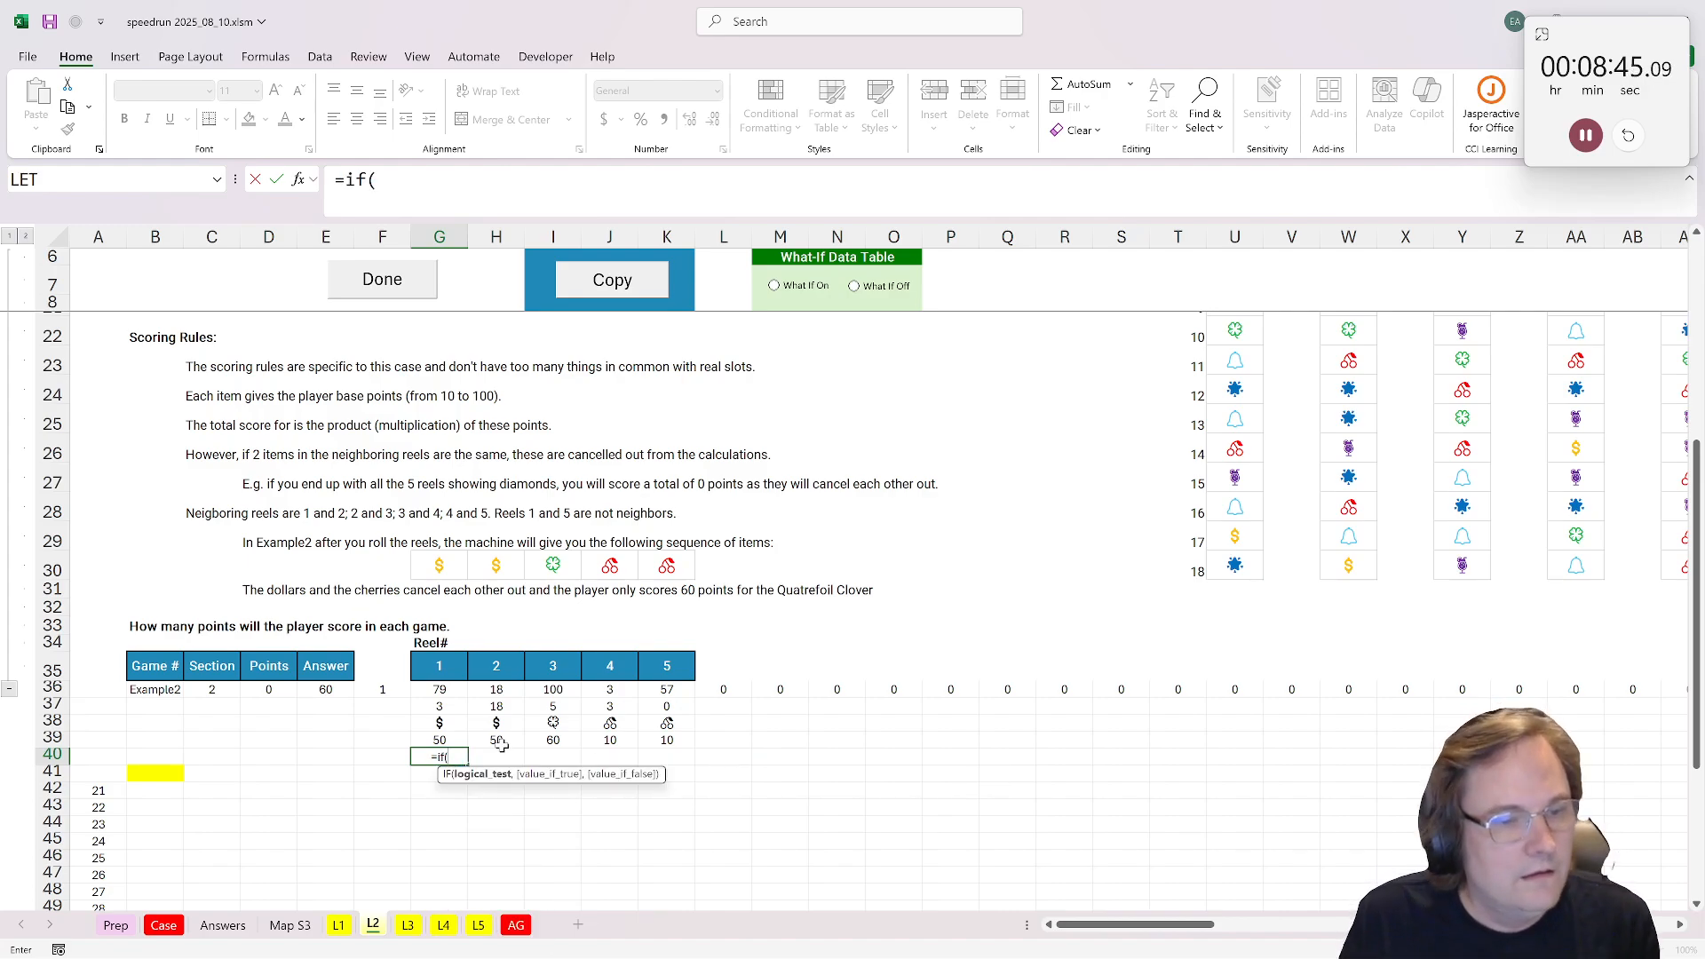
left_click(441, 739)
type("=")
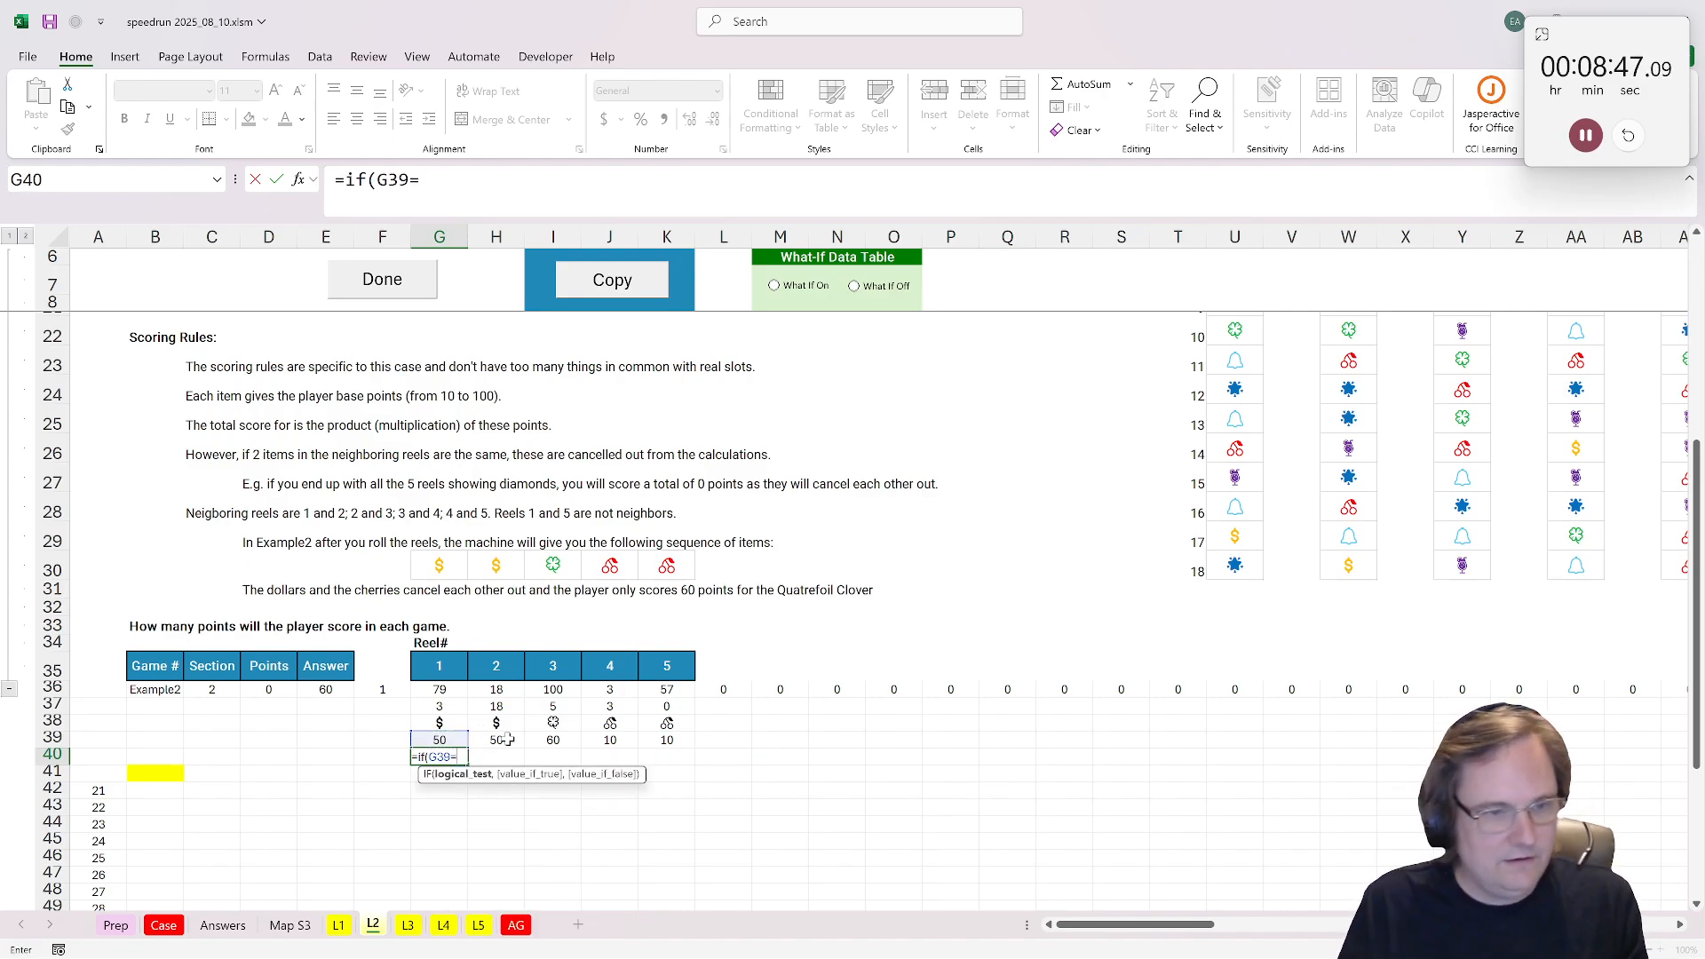
left_click(388, 737)
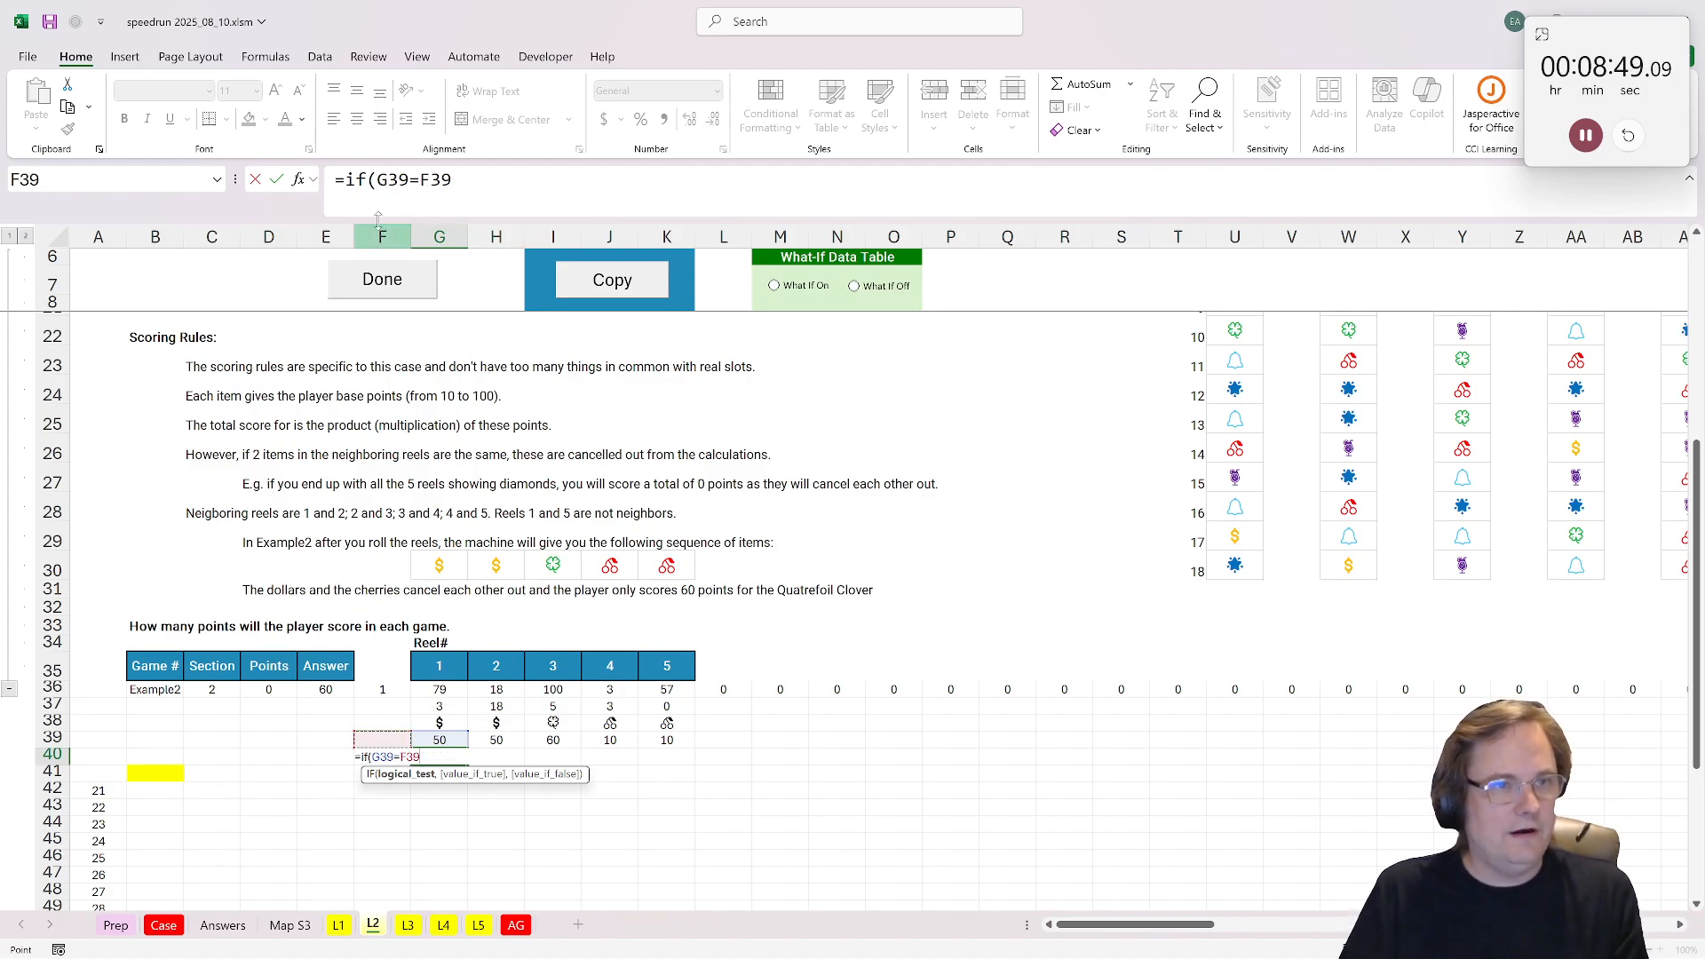
Step: Complete the G40 formula as =IF(OR(G39=F39,G39=H39),1,G39) so matching neighbouring reels count as 1
left_click(376, 181)
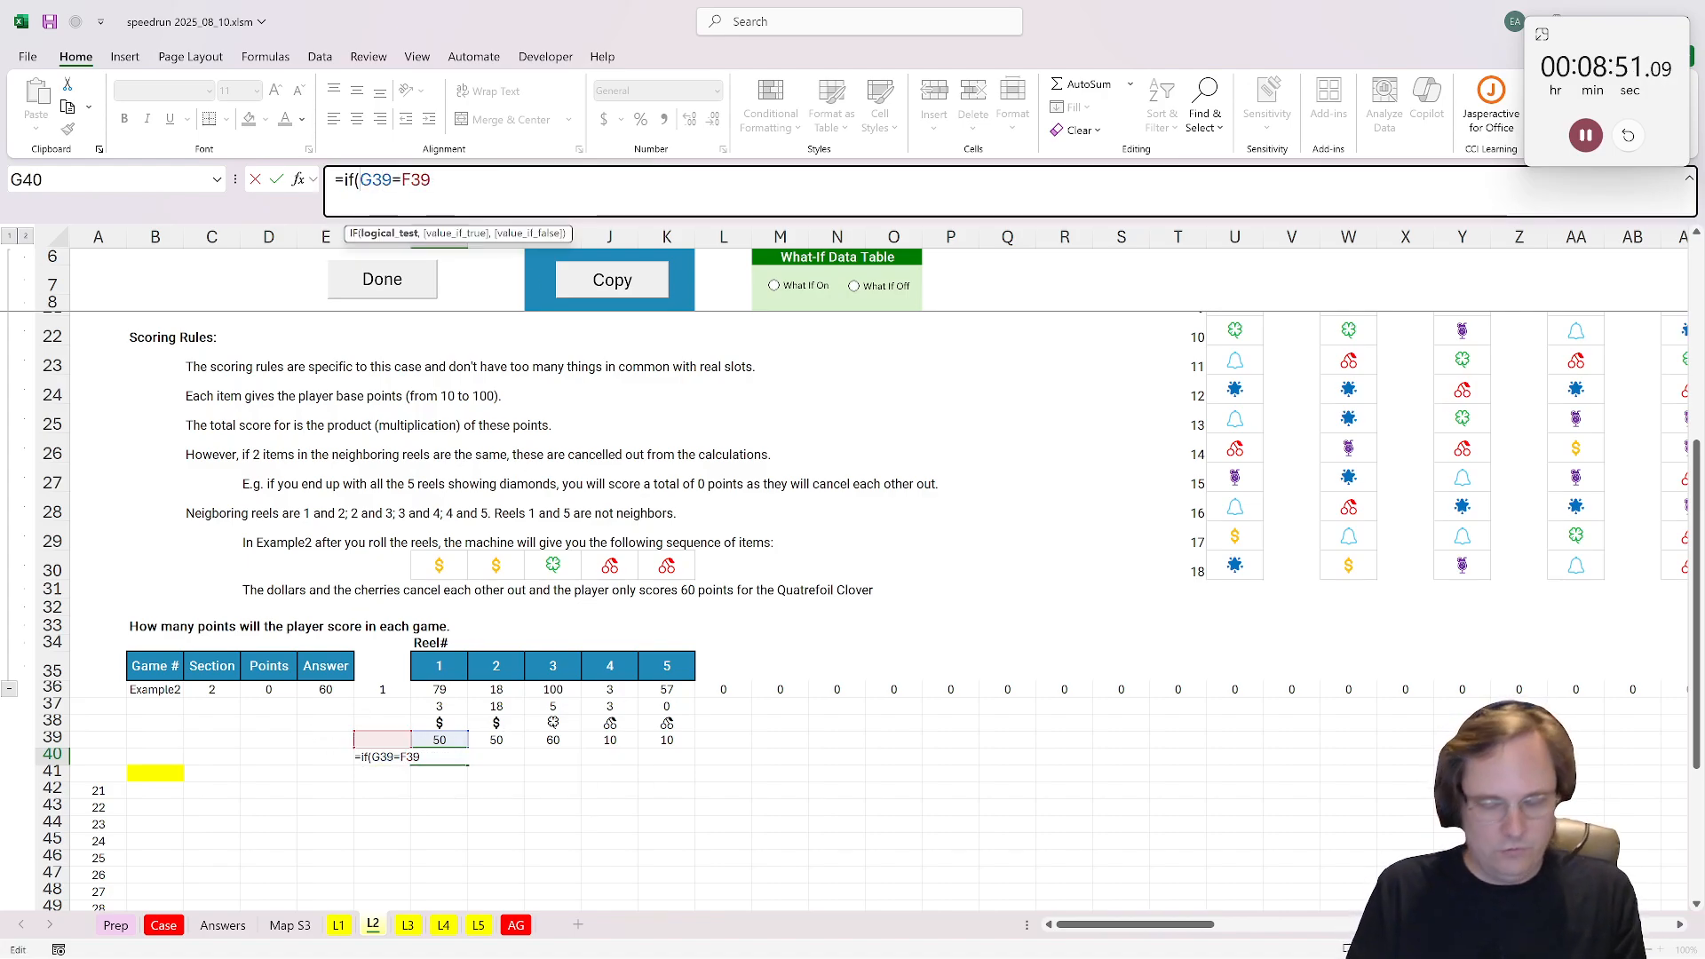
type("or(")
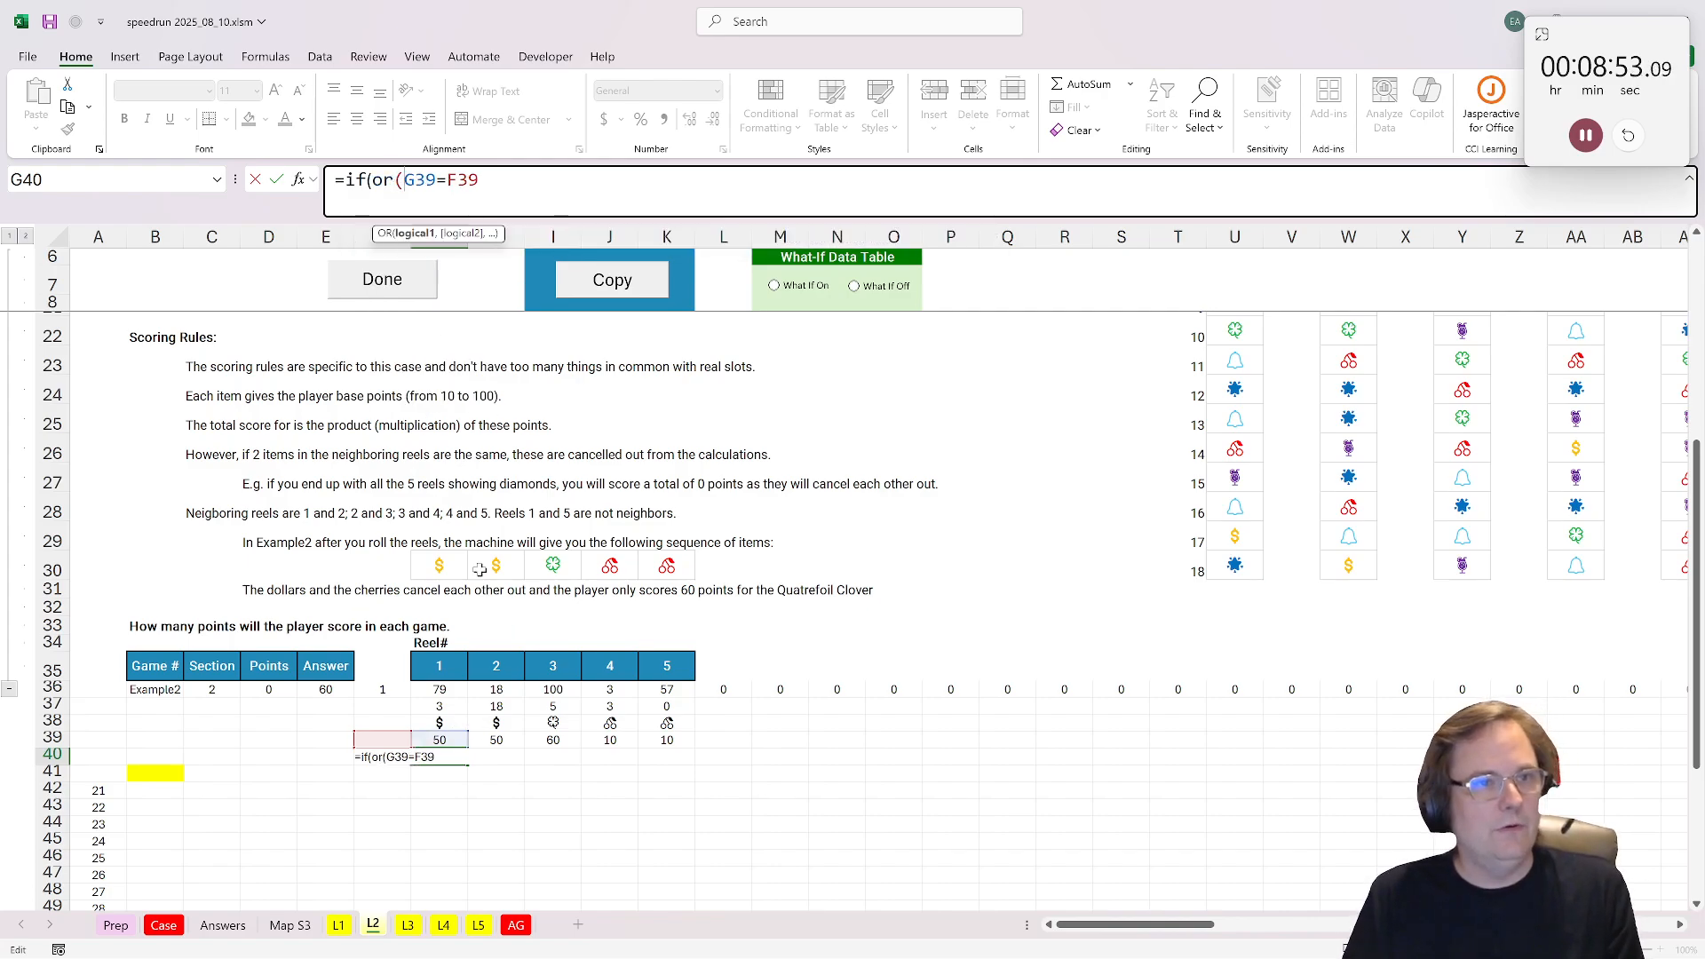
type(",")
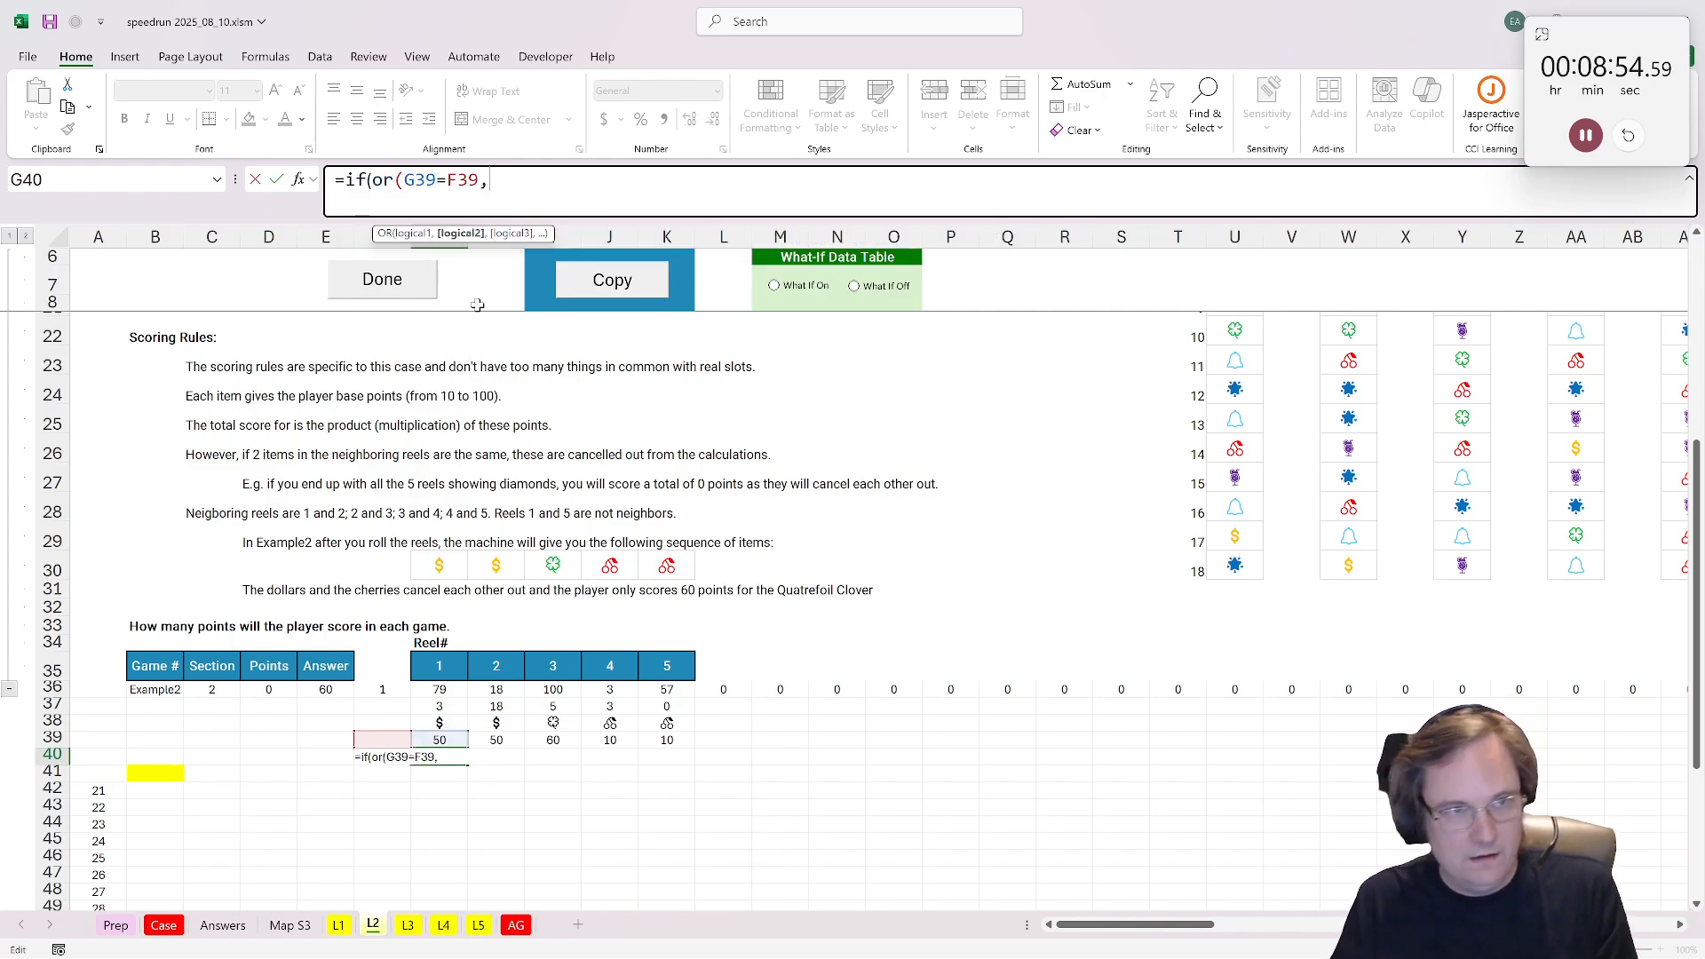
left_click(438, 739)
type("=")
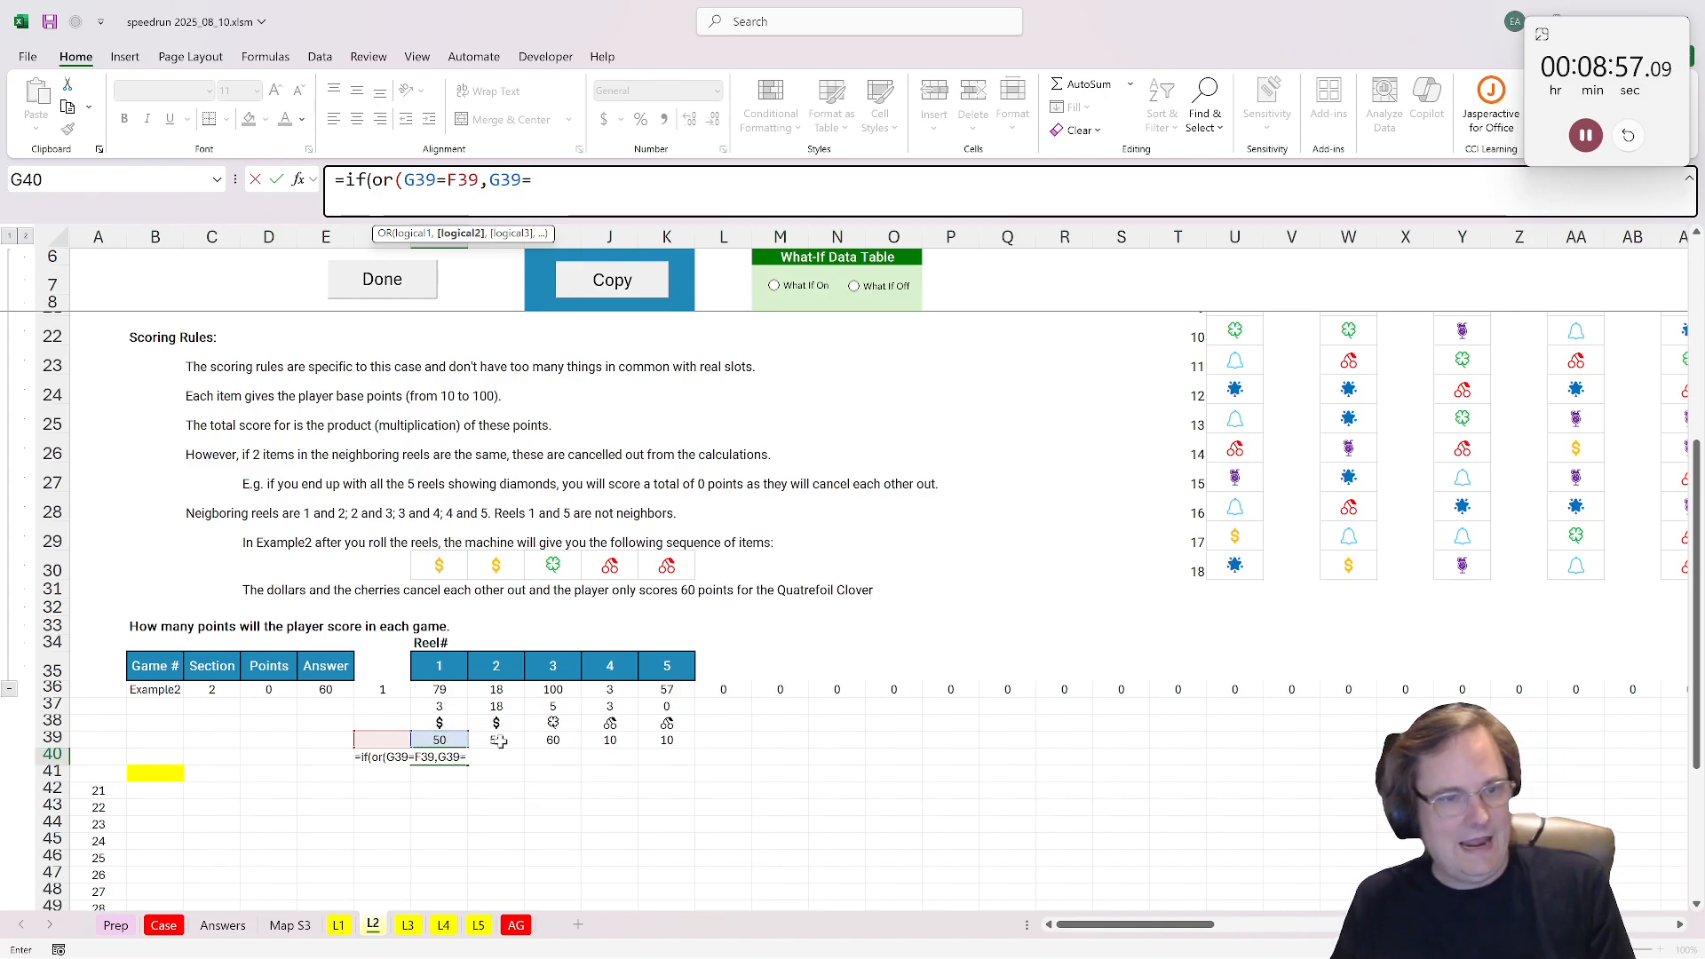
left_click(499, 741)
type("),")
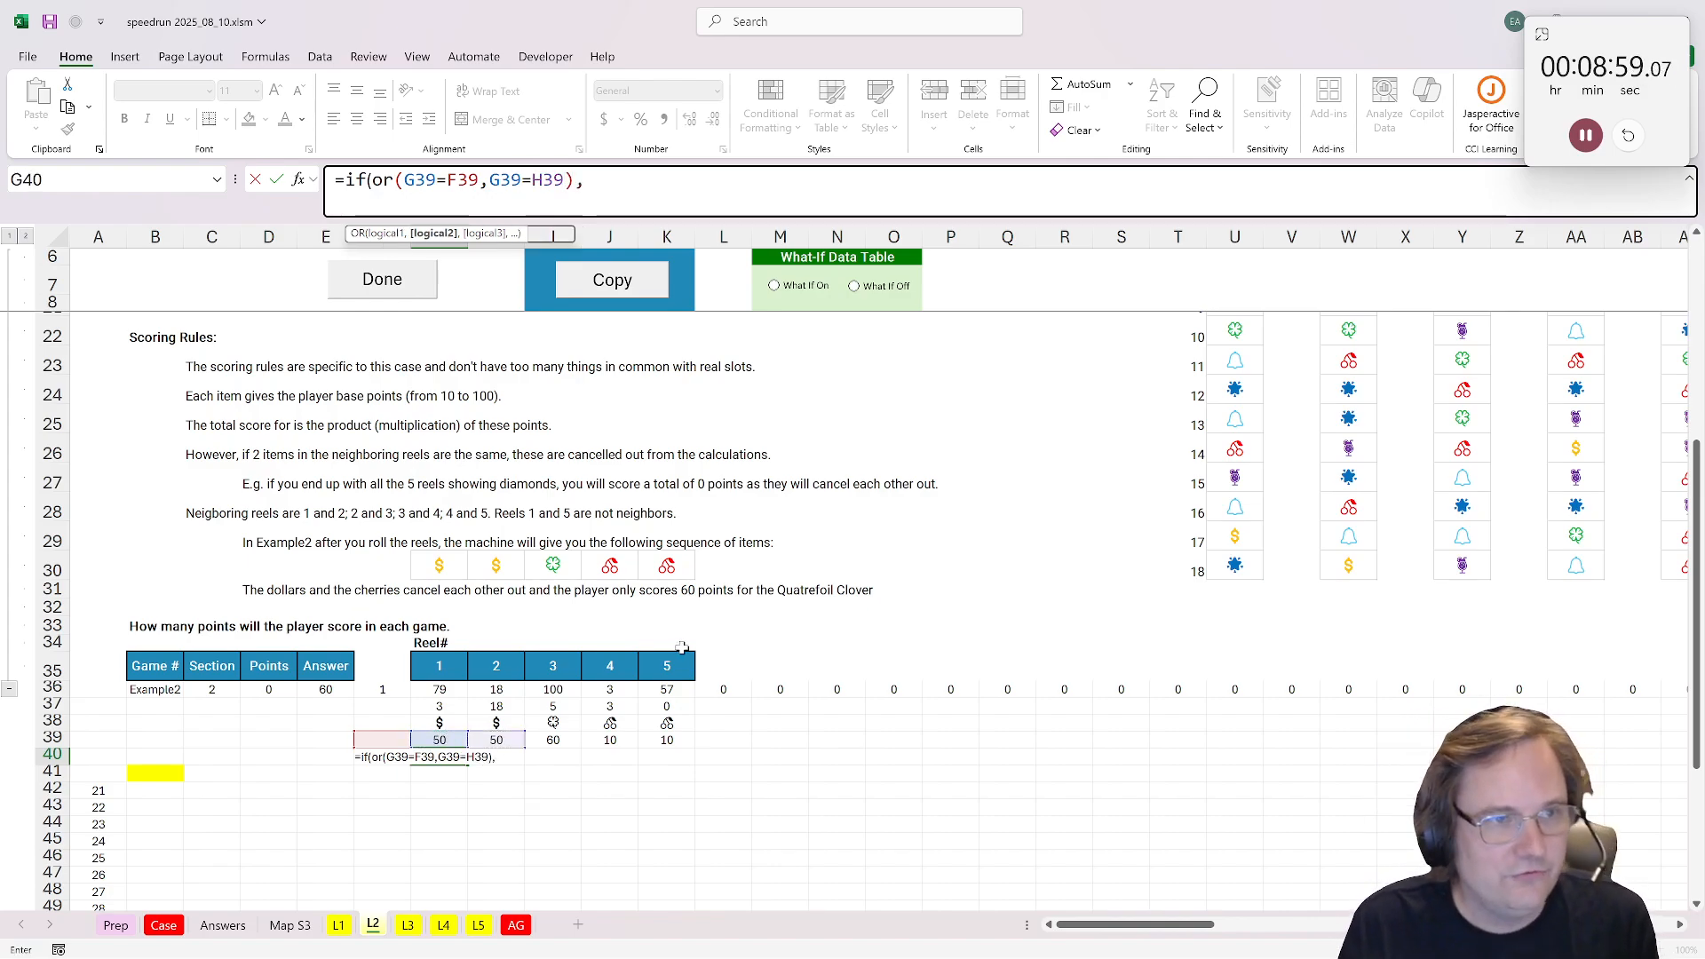
type("1")
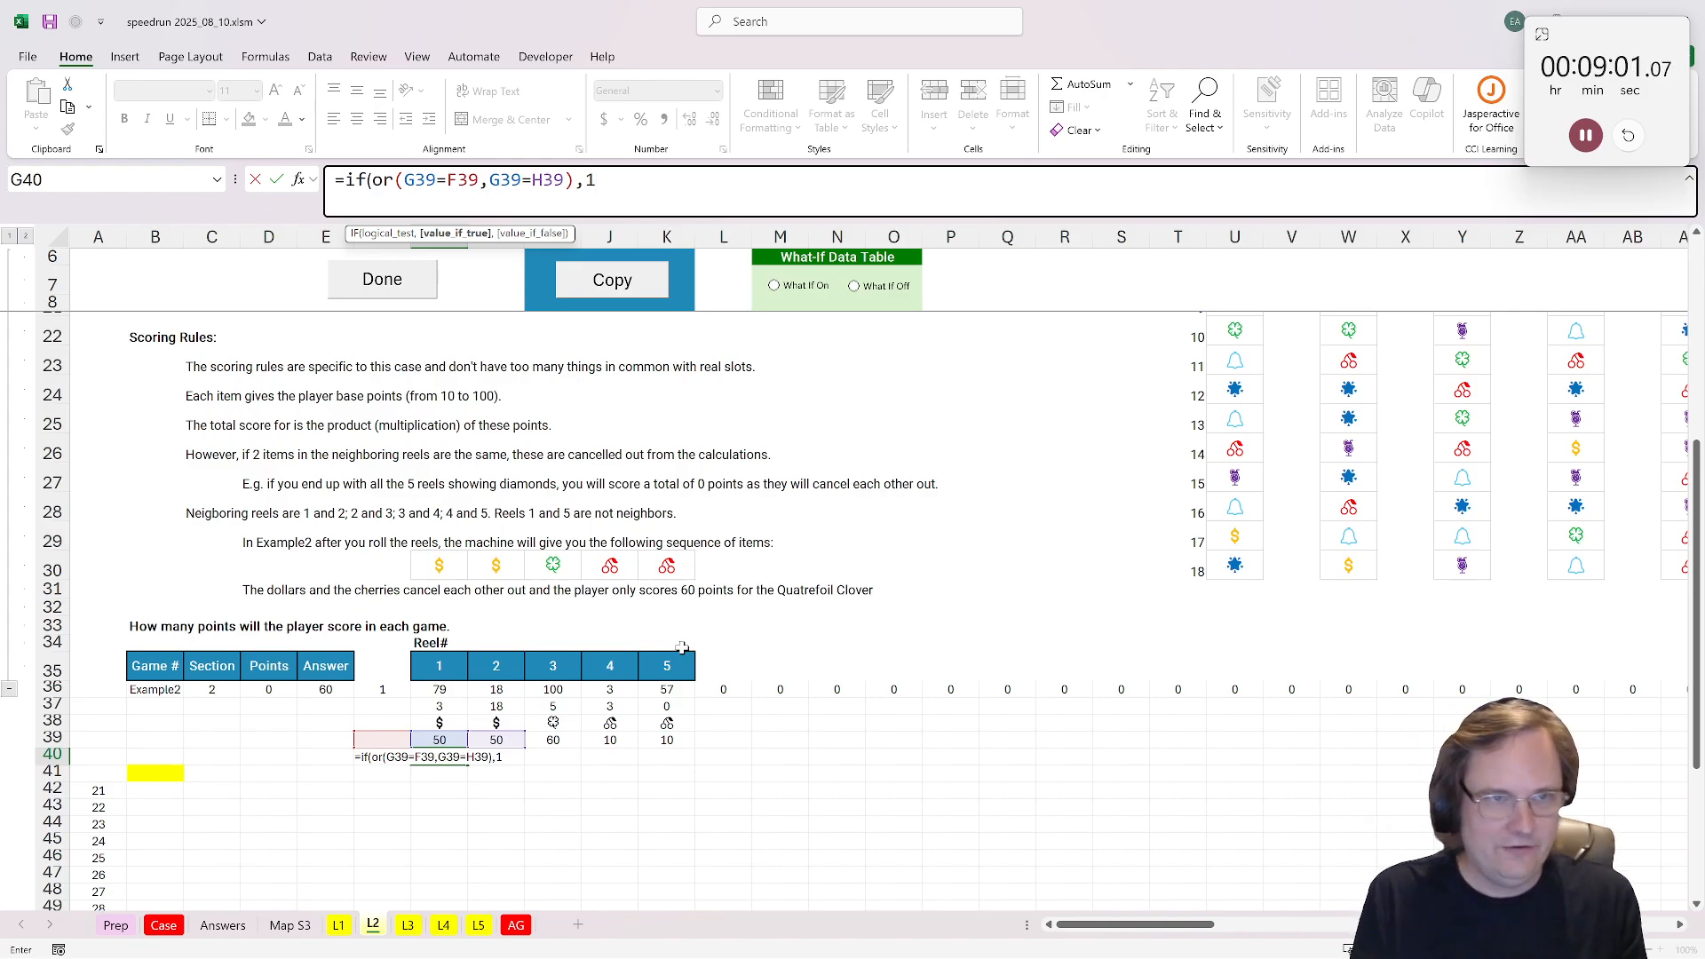
type(",")
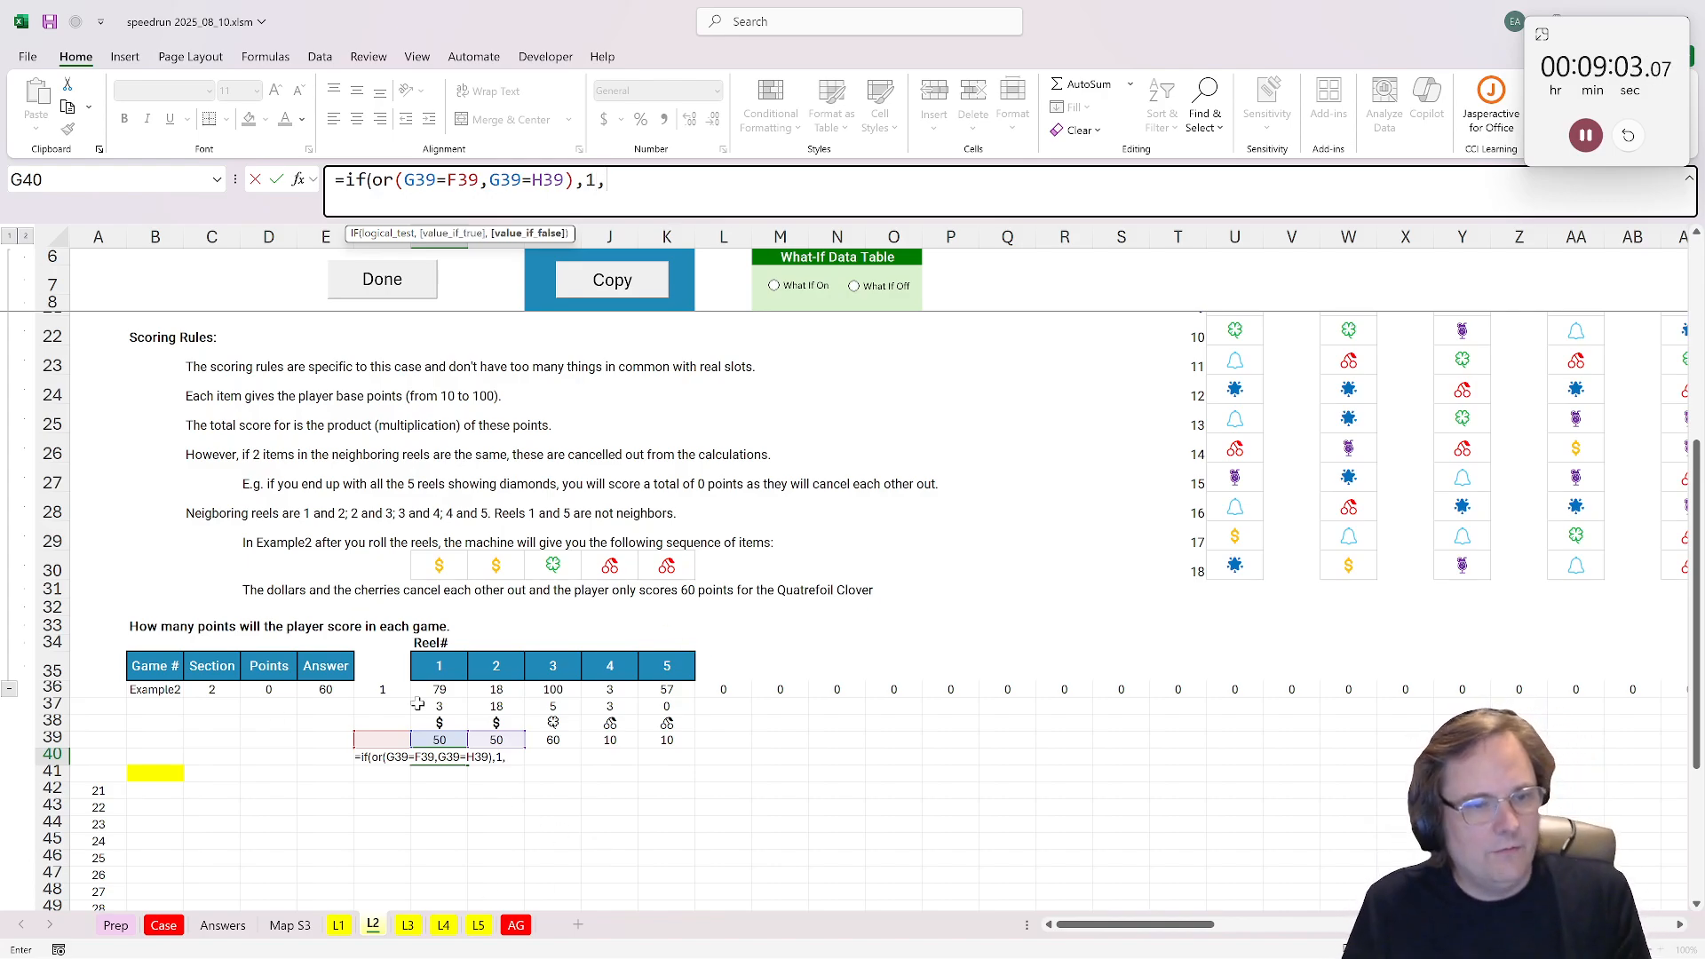
left_click(439, 738)
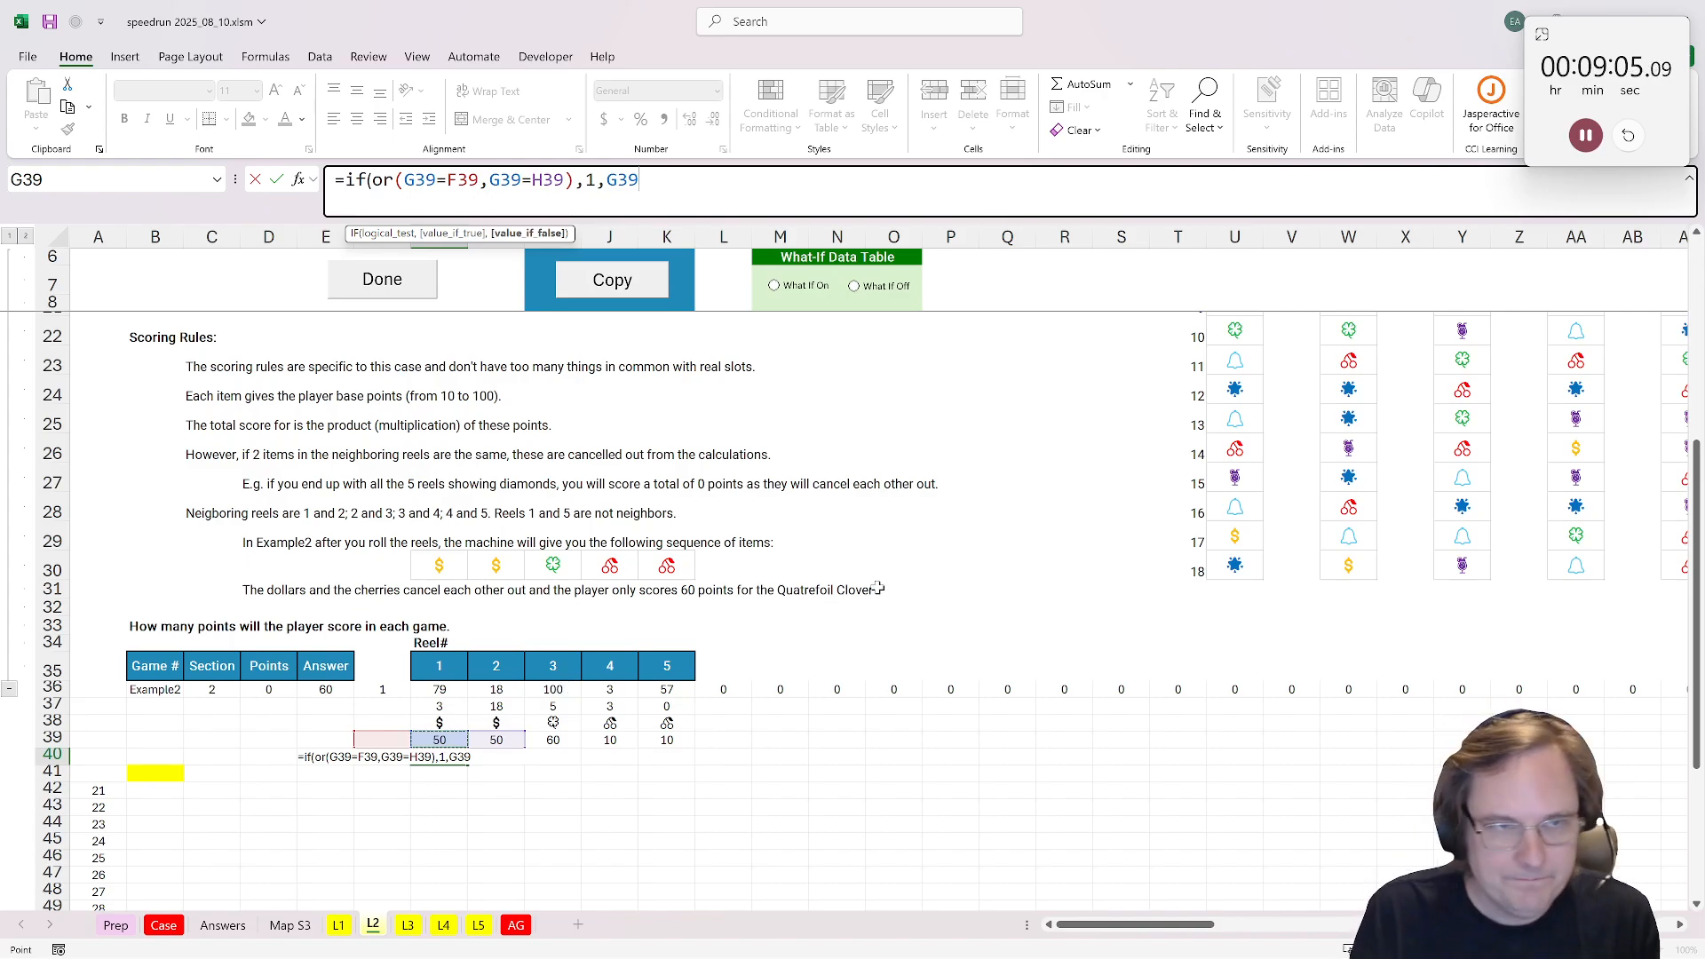
key("ctrl+Return")
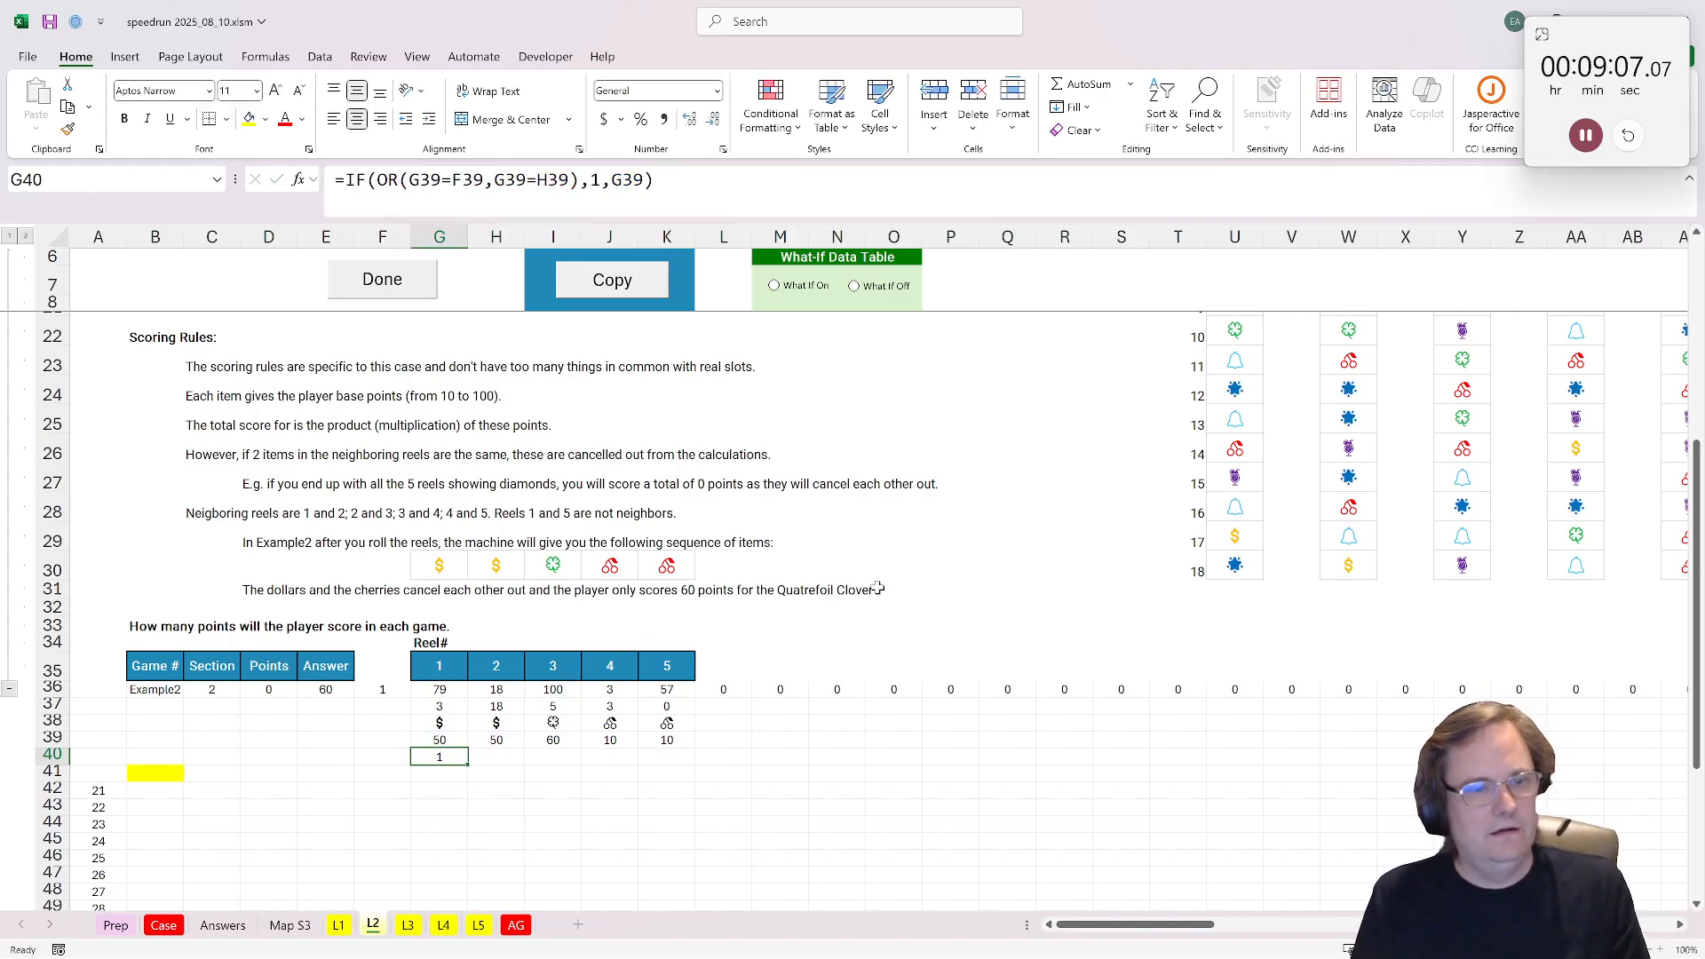
Step: Copy the cancellation formula from G40 across to K40 for all five reels
key("ctrl+c")
key("shift+Right")
key("shift+Right")
key("shift+Right")
key("shift+Right")
key("ctrl+v")
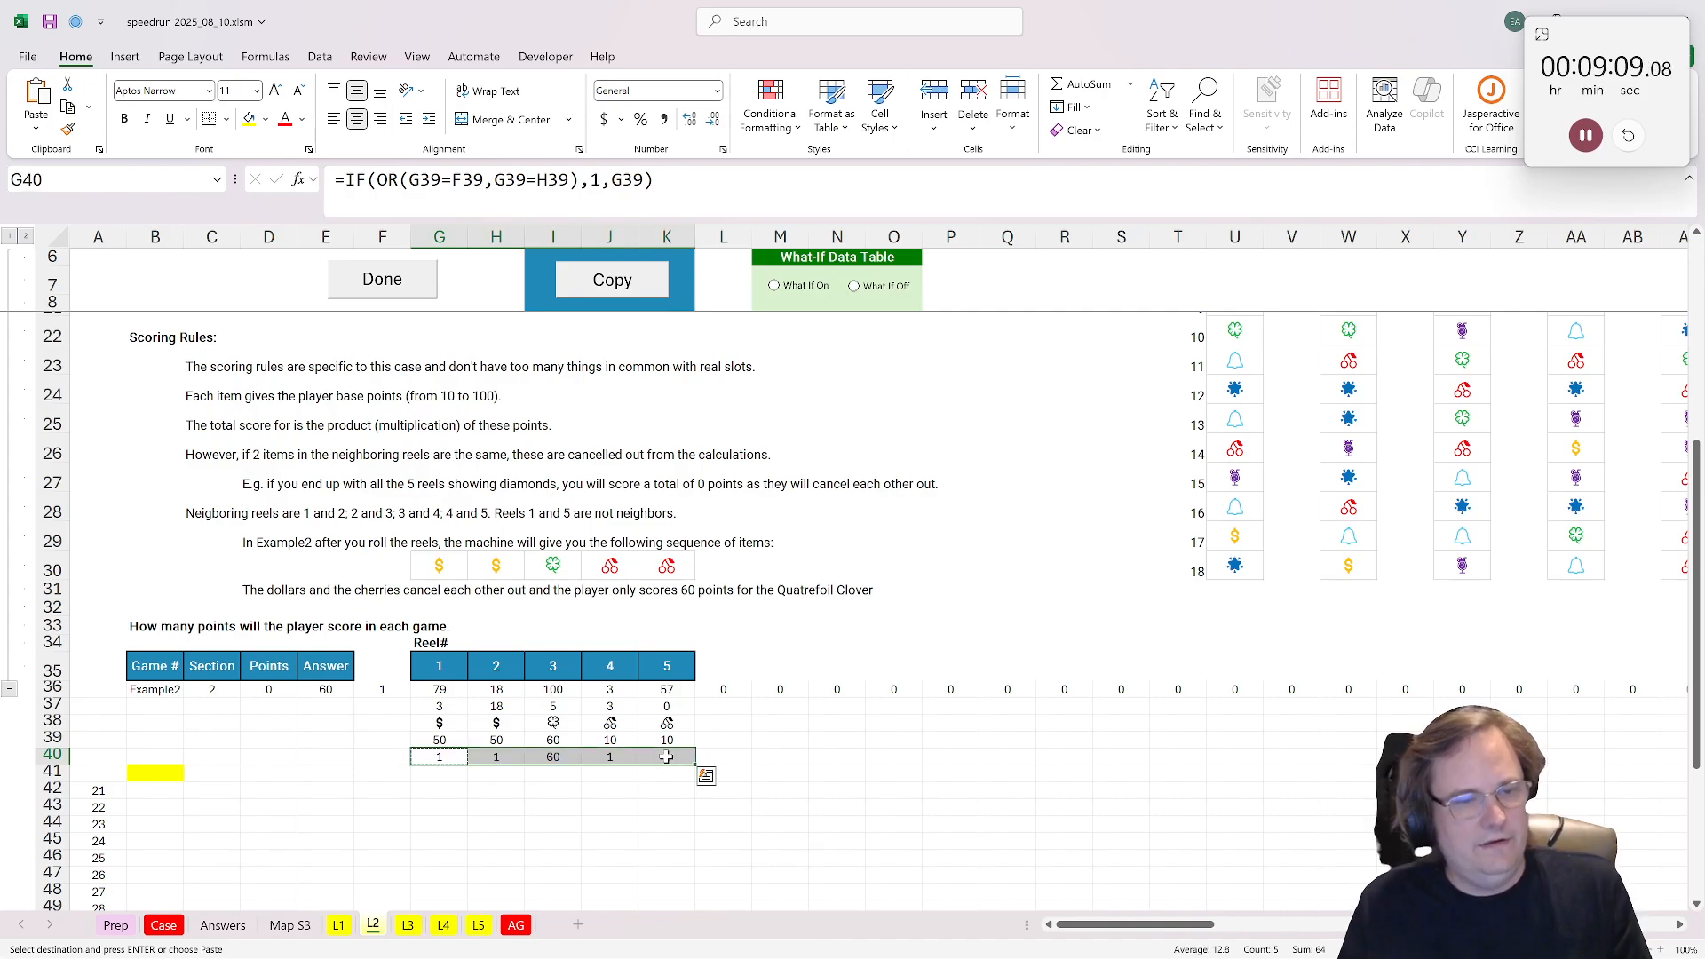
Step: Enter =PRODUCT(G40:K40) in the yellow answer cell B41
scroll(682, 639, "down", 1)
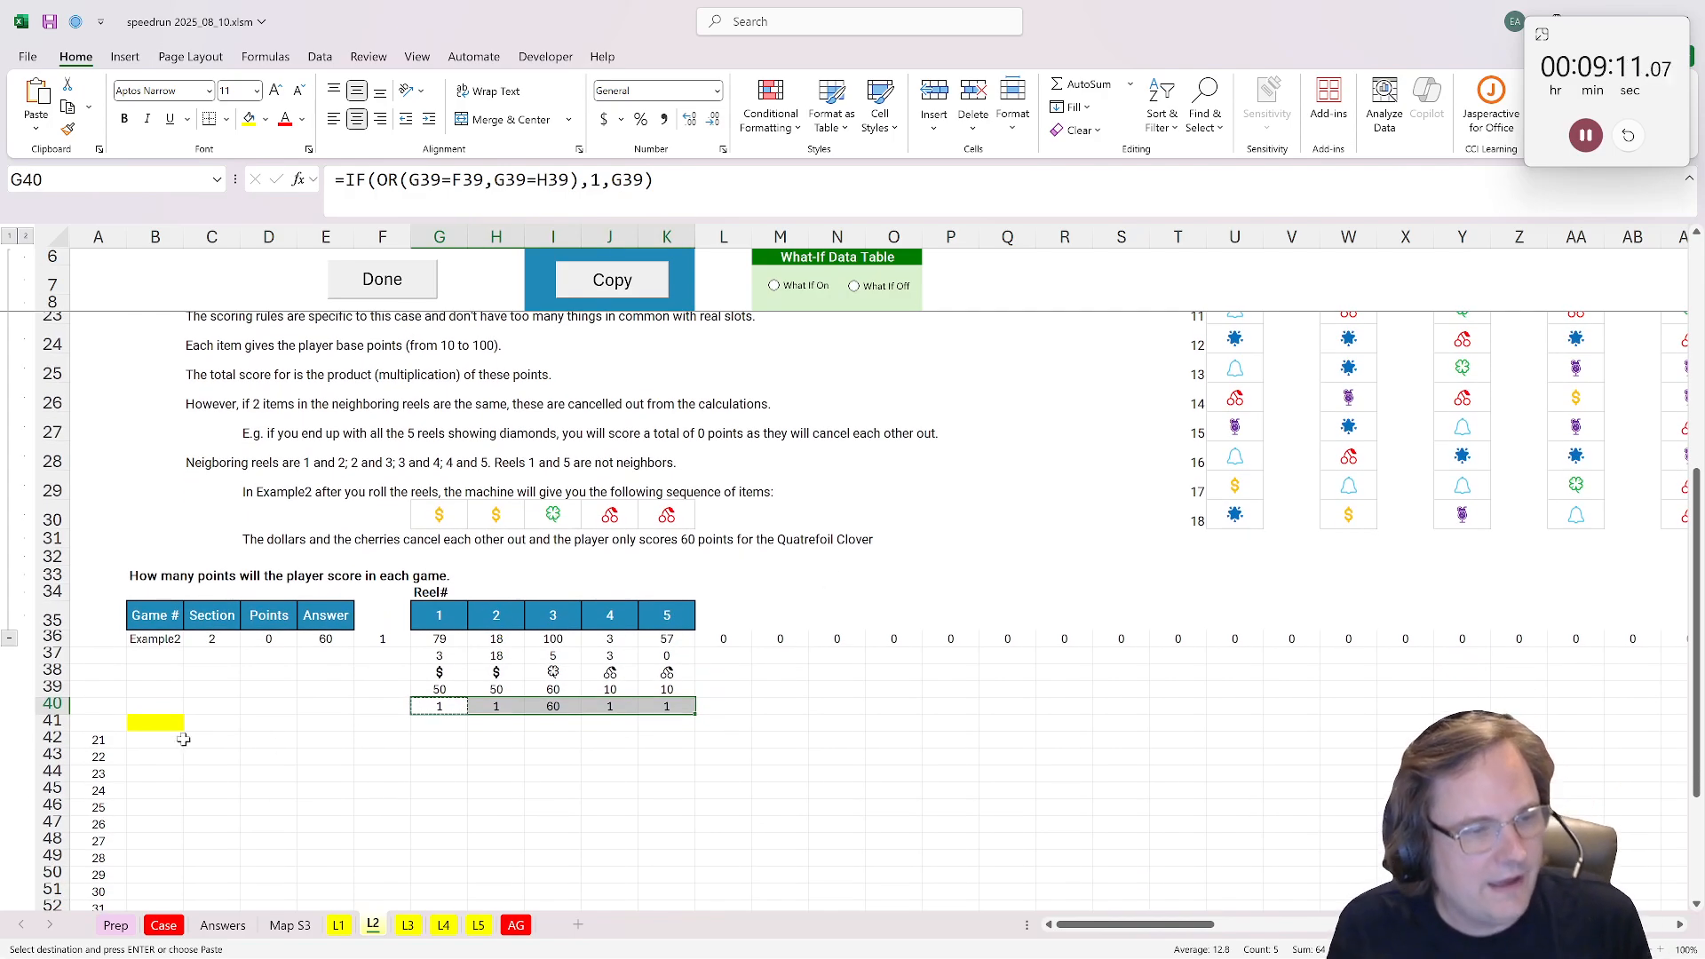
left_click(151, 723)
type("=")
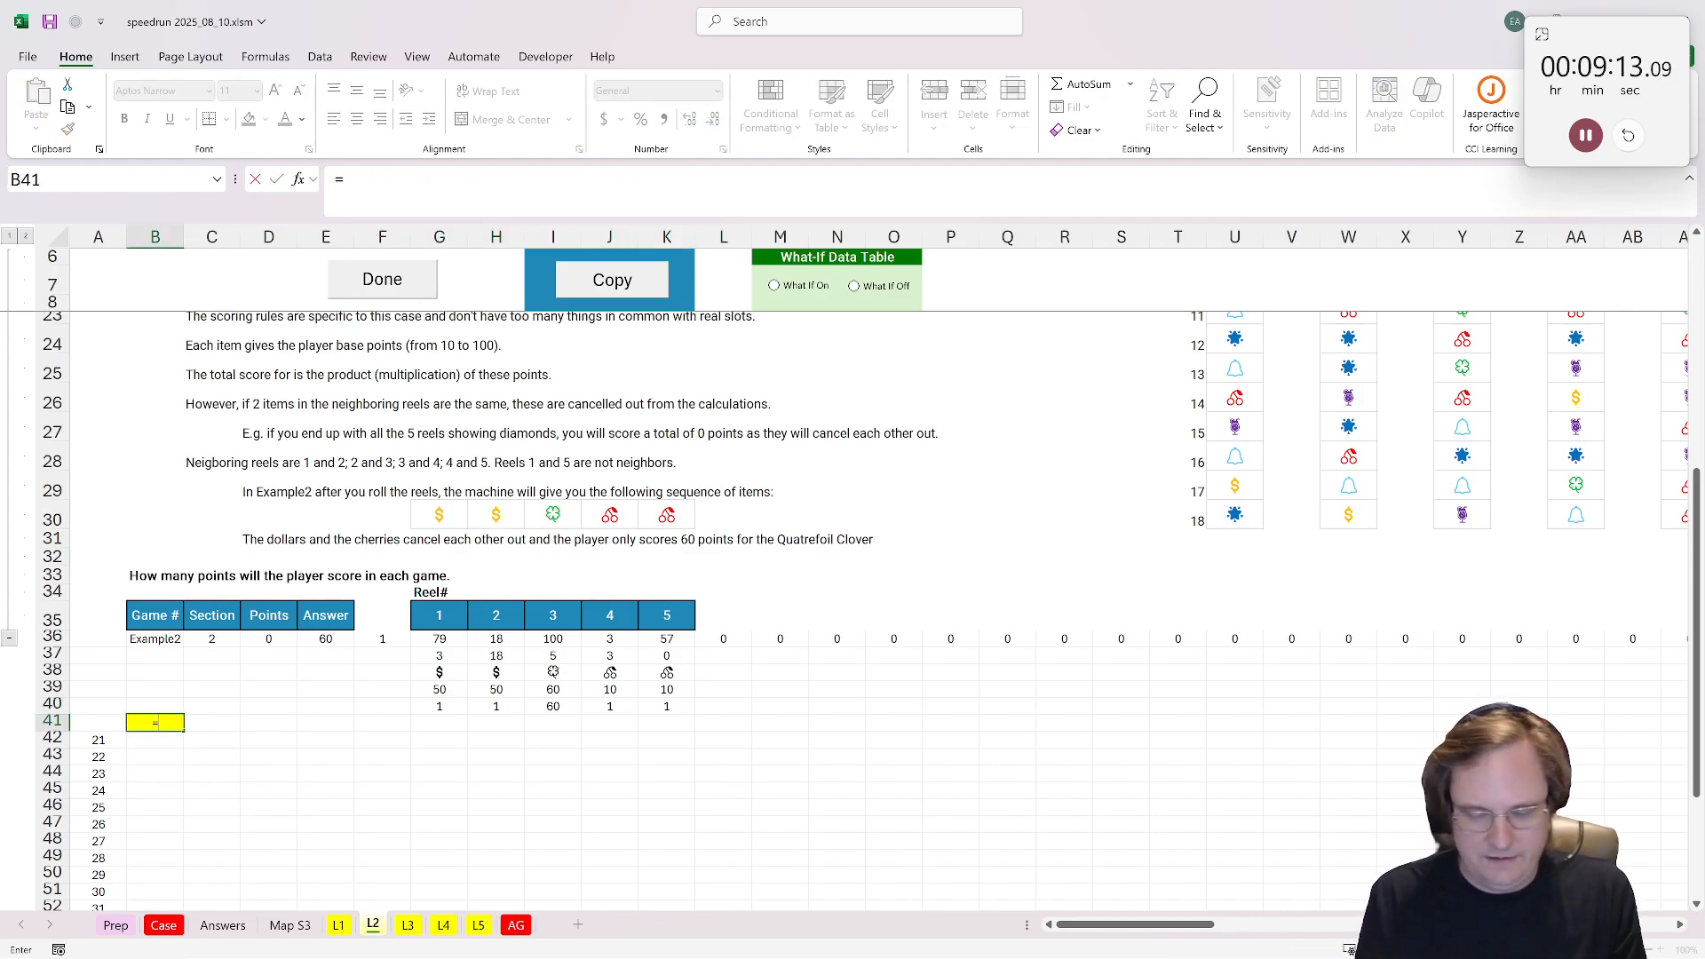
type("prod")
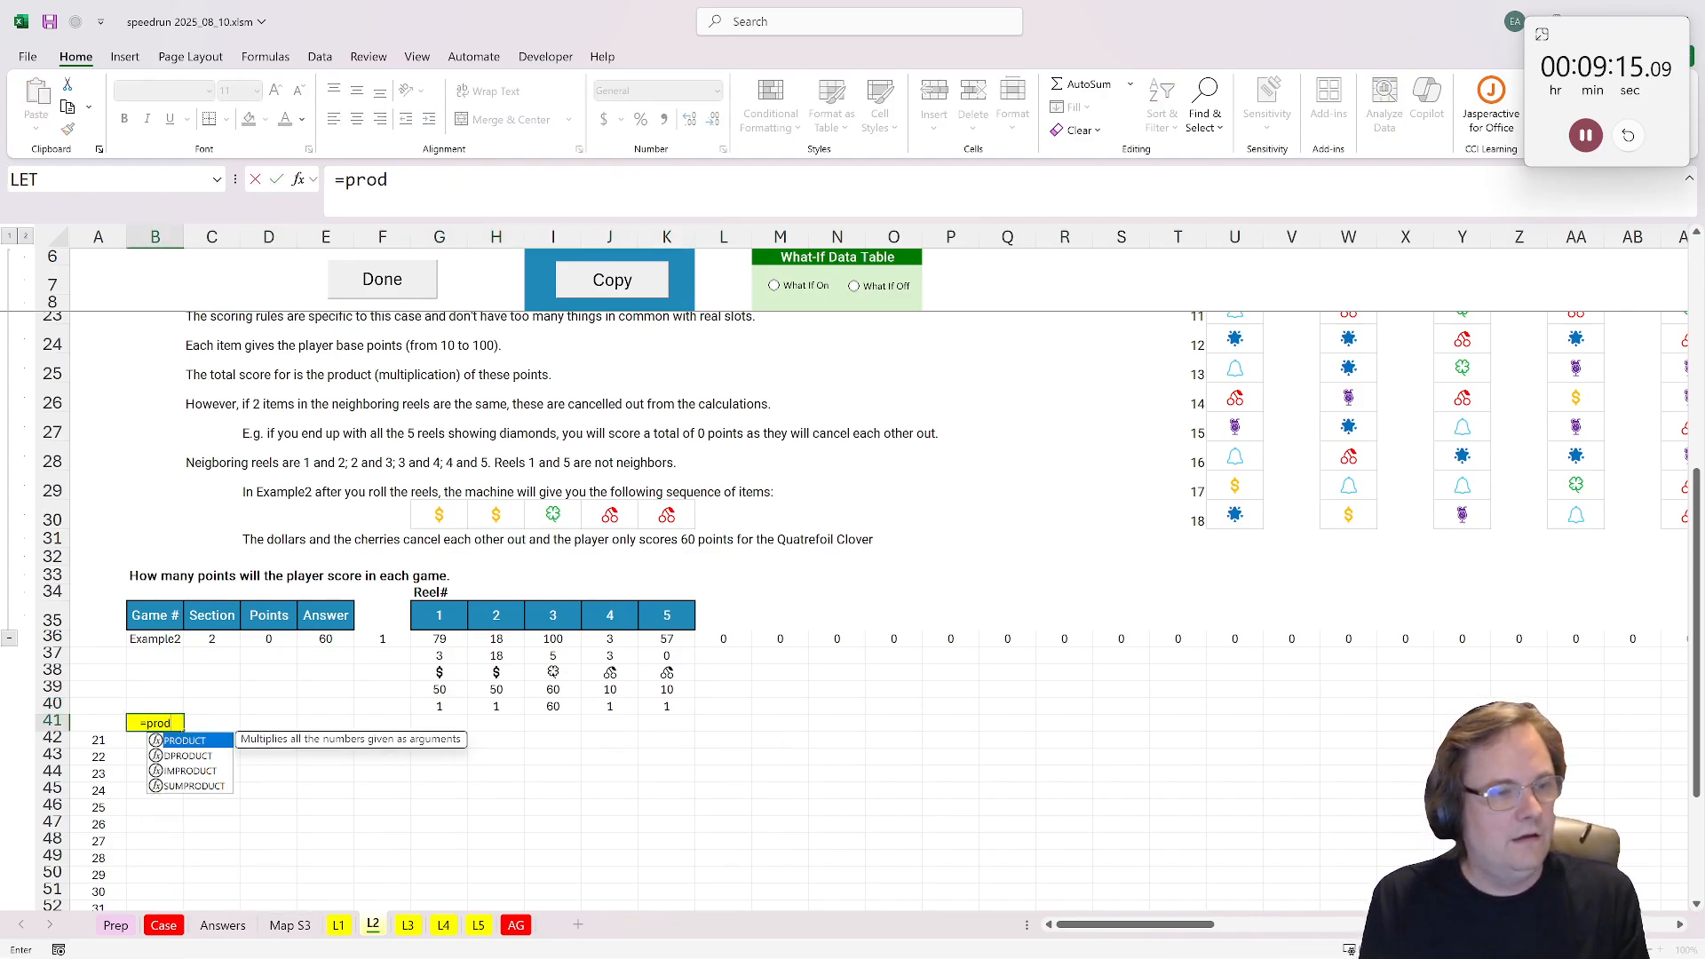
key("Tab")
left_click_drag(422, 706, 679, 712)
key("ctrl+Return")
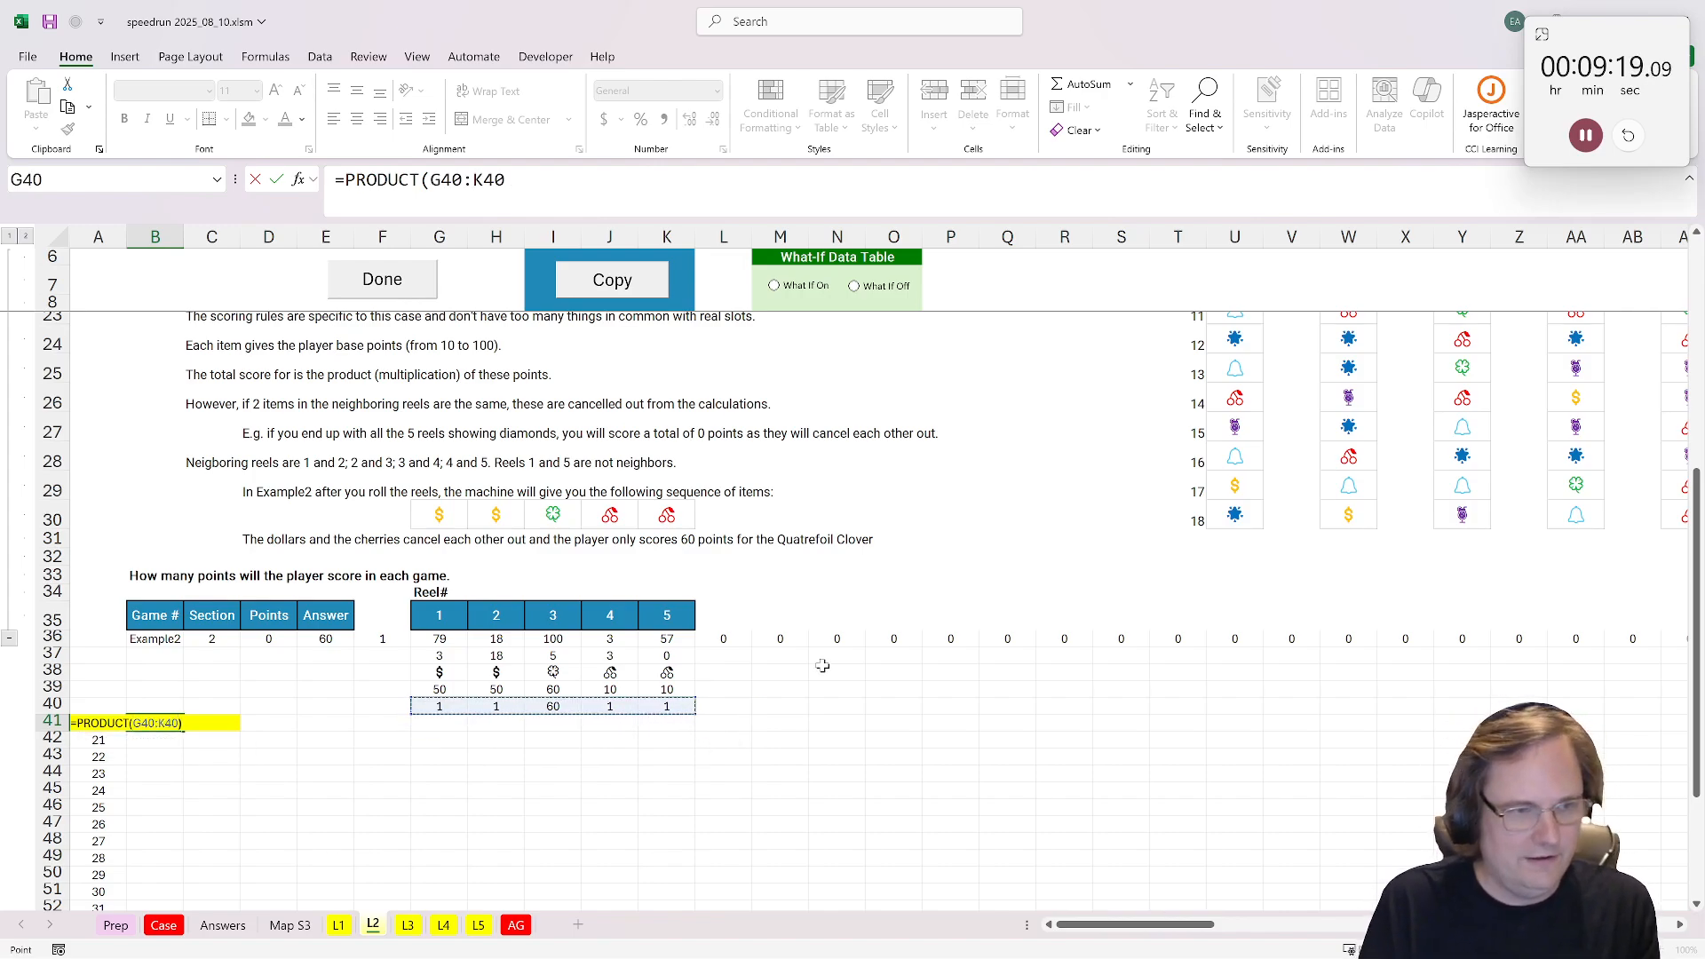
Step: Turn on the what-if data table to calculate every L2 game and mark the level as done
left_click(811, 293)
scroll(707, 540, "down", 3)
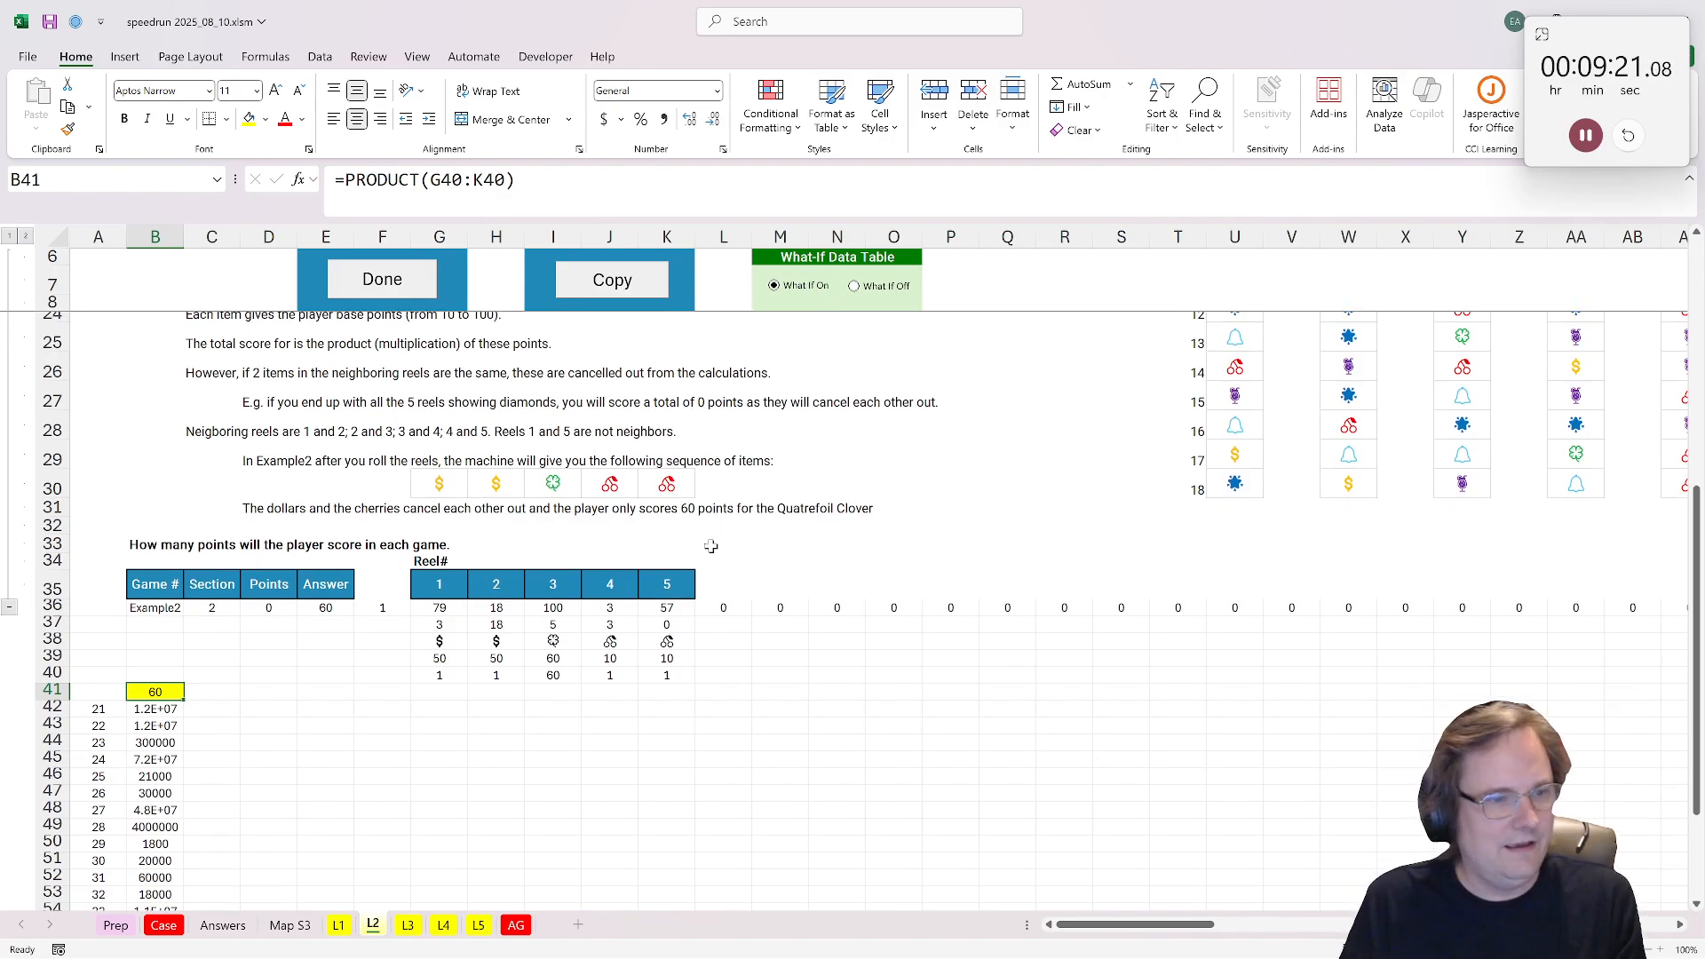
scroll(708, 540, "up", 2)
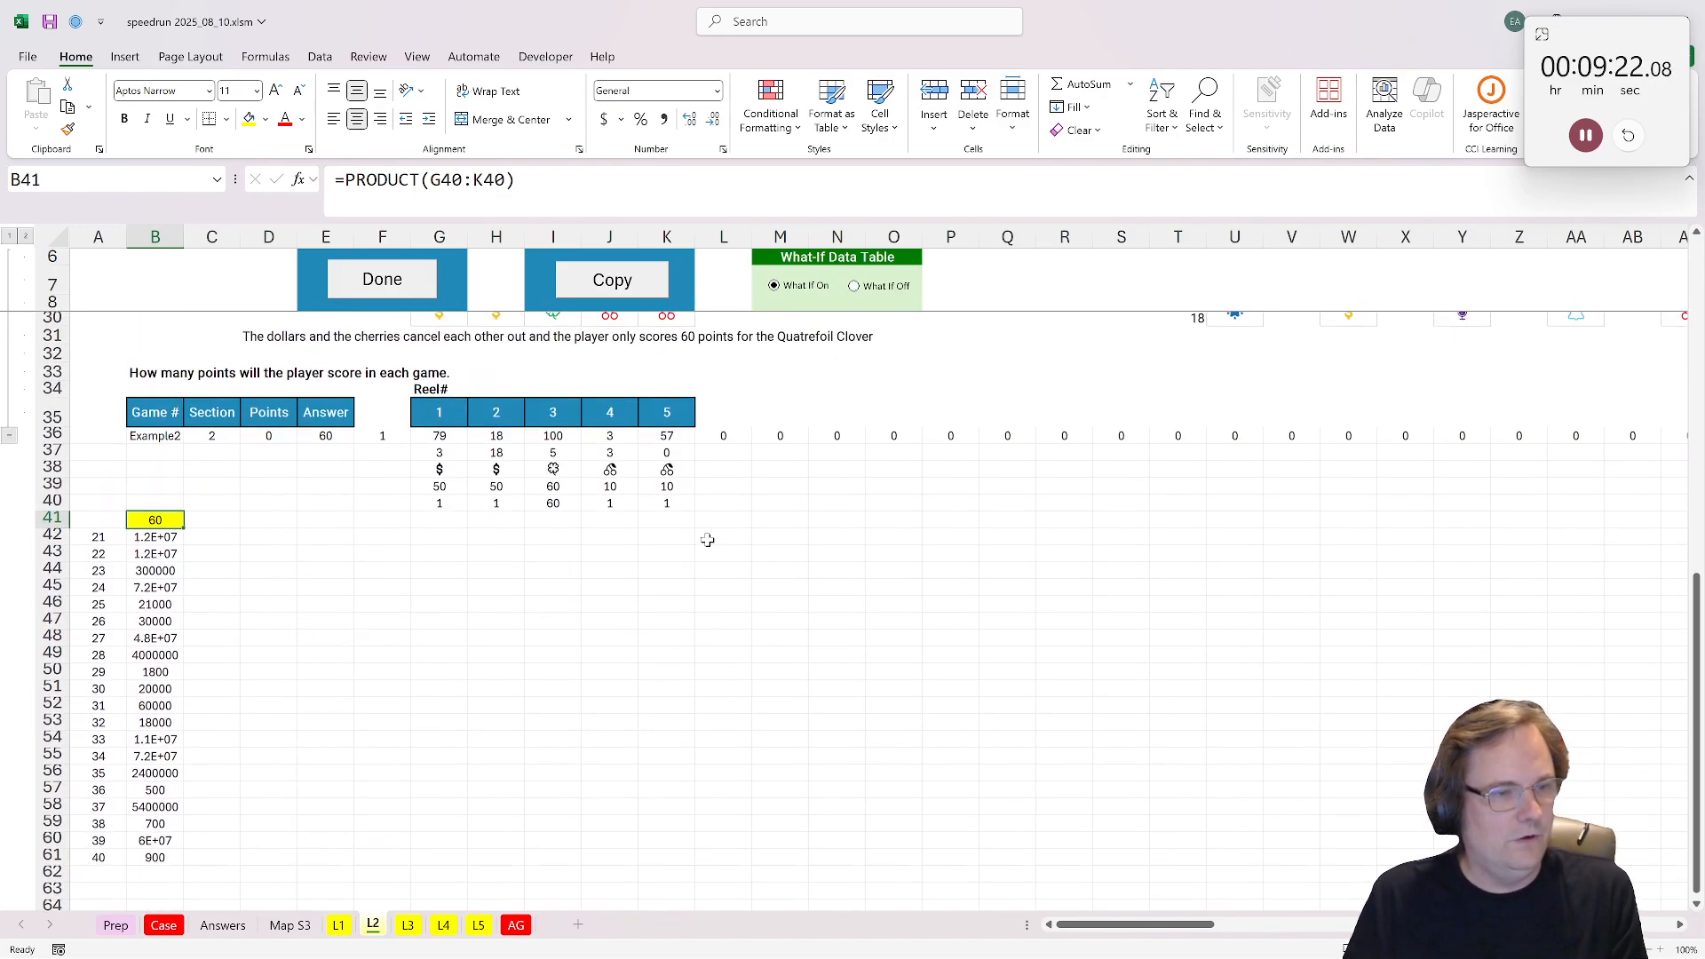
left_click(377, 300)
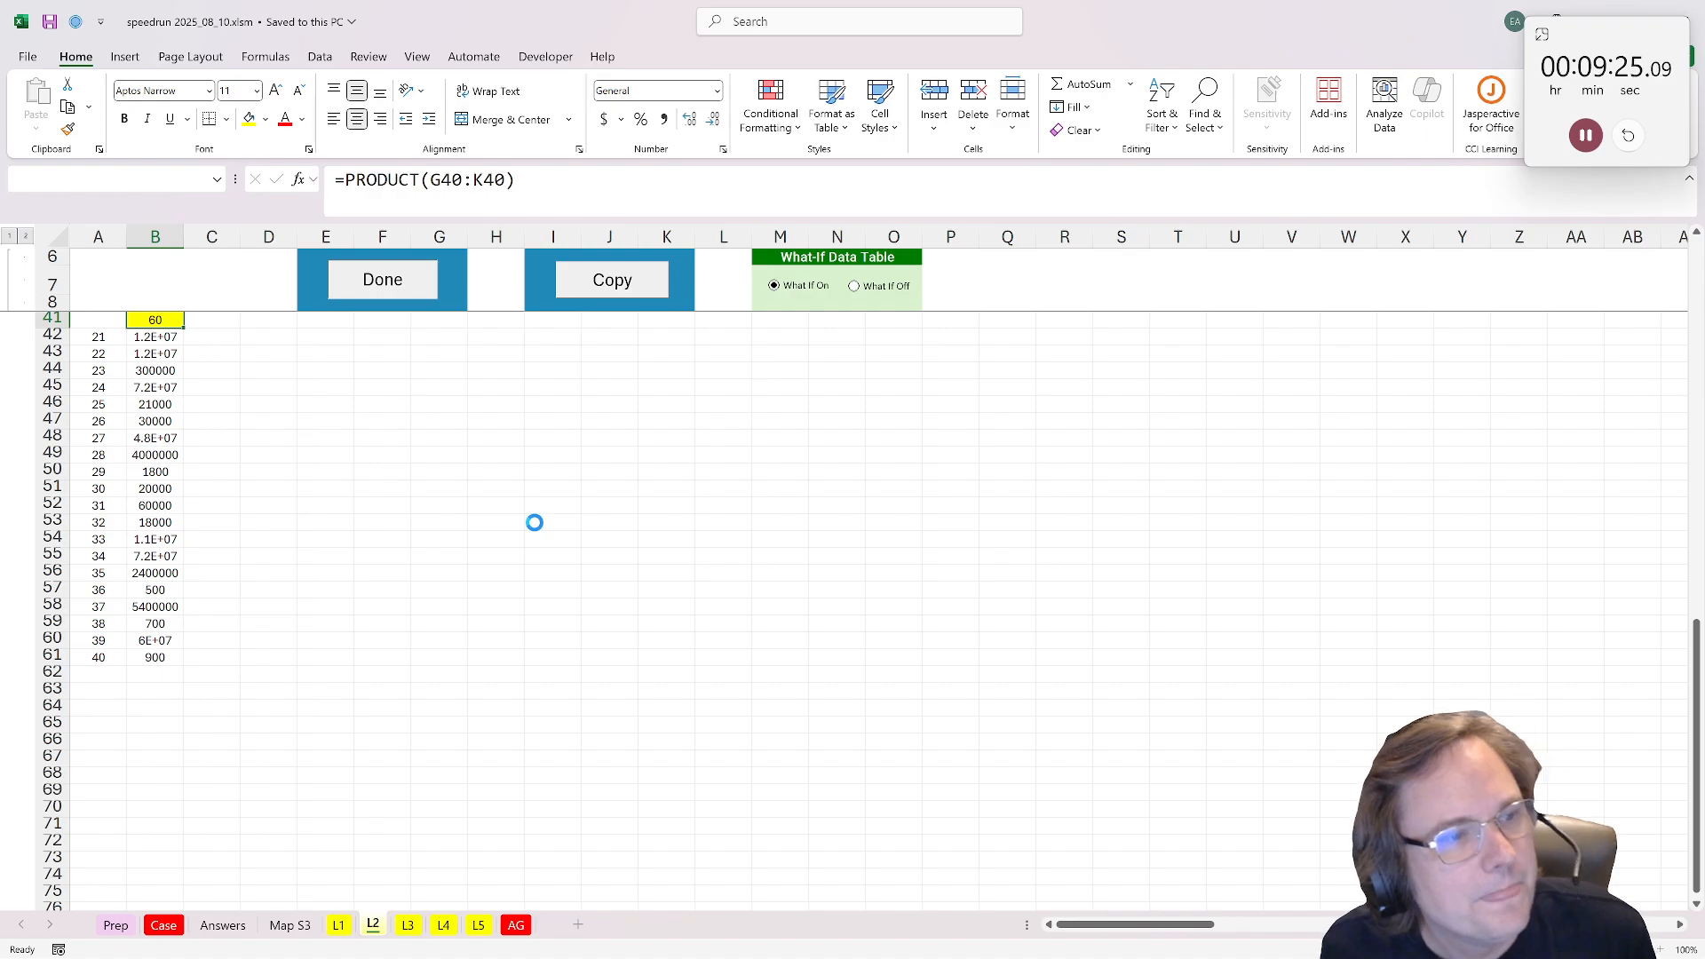
scroll(484, 518, "down", 3)
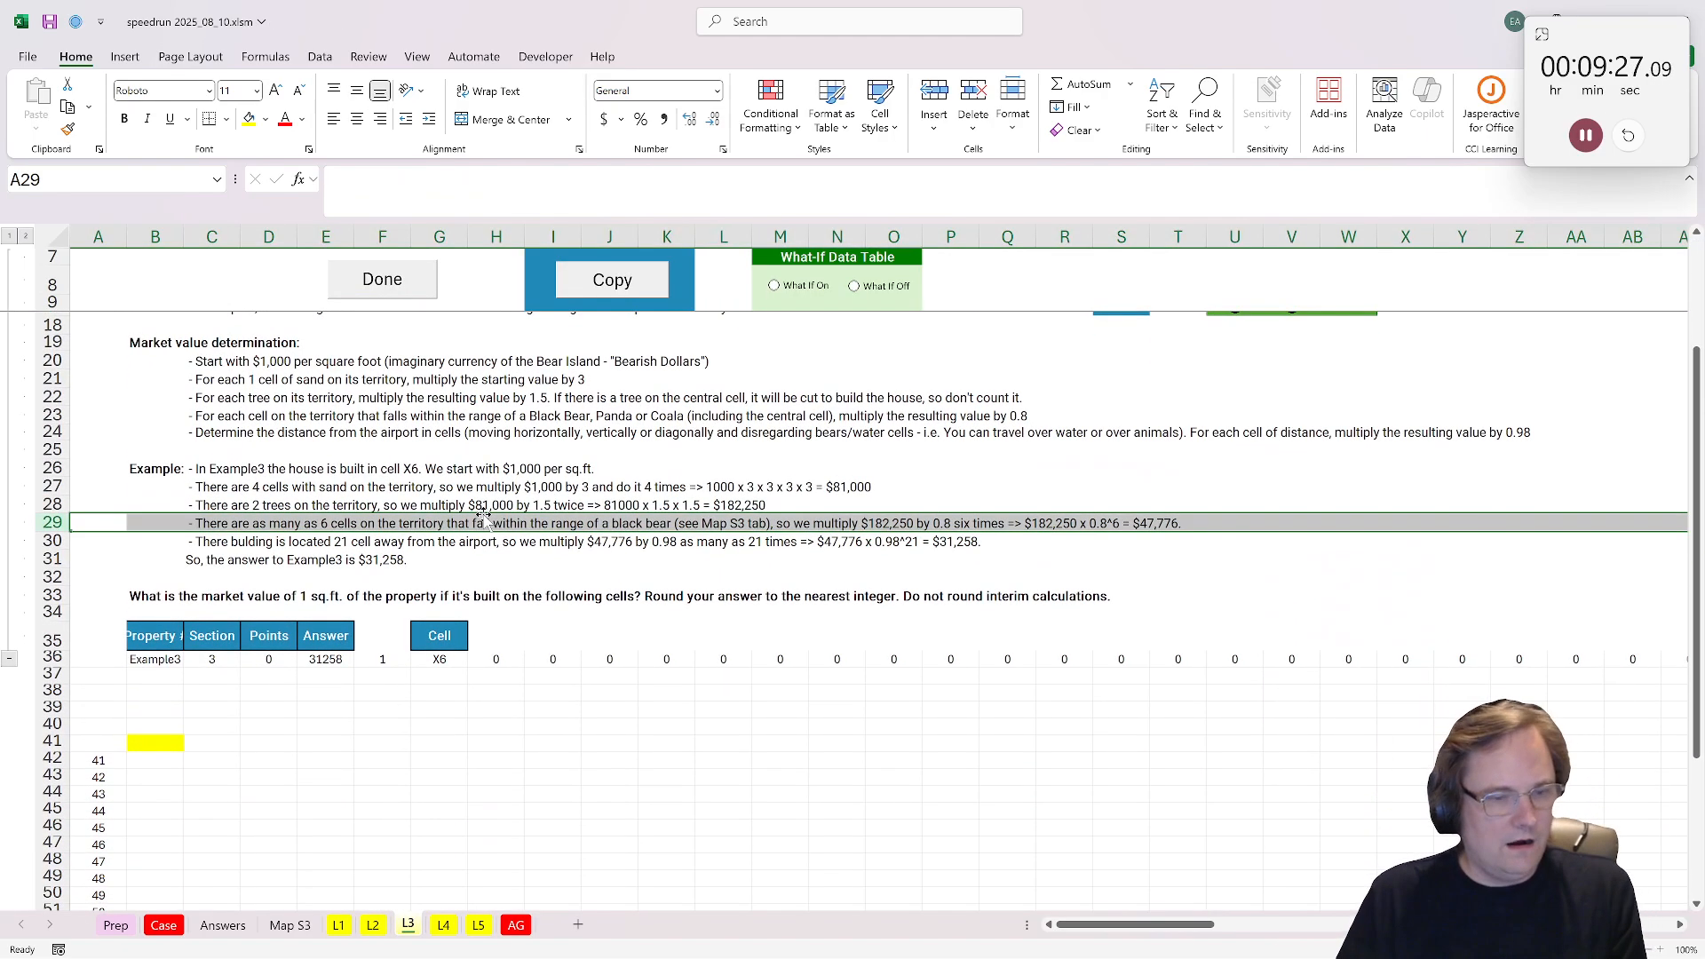
Step: Look at the L4 and L5 sheets, then return to L3 and review its market value rules and example
left_click(441, 935)
left_click(477, 929)
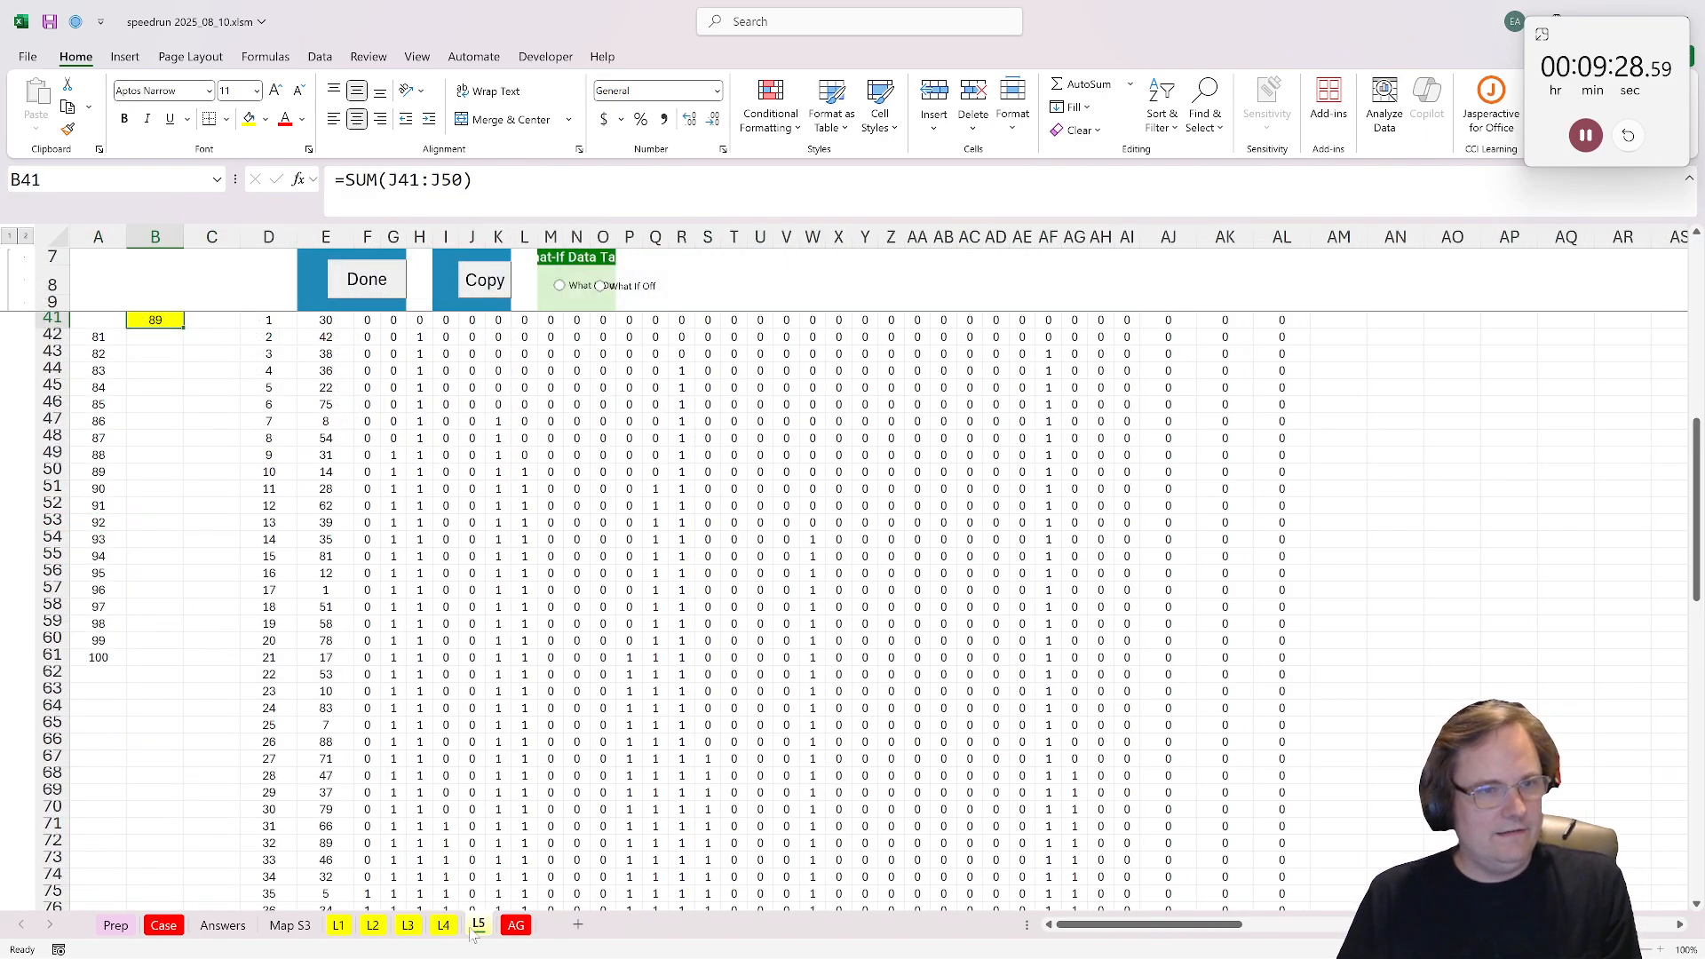
left_click(408, 929)
scroll(271, 746, "up", 1)
scroll(271, 746, "down", 2)
left_click(271, 735)
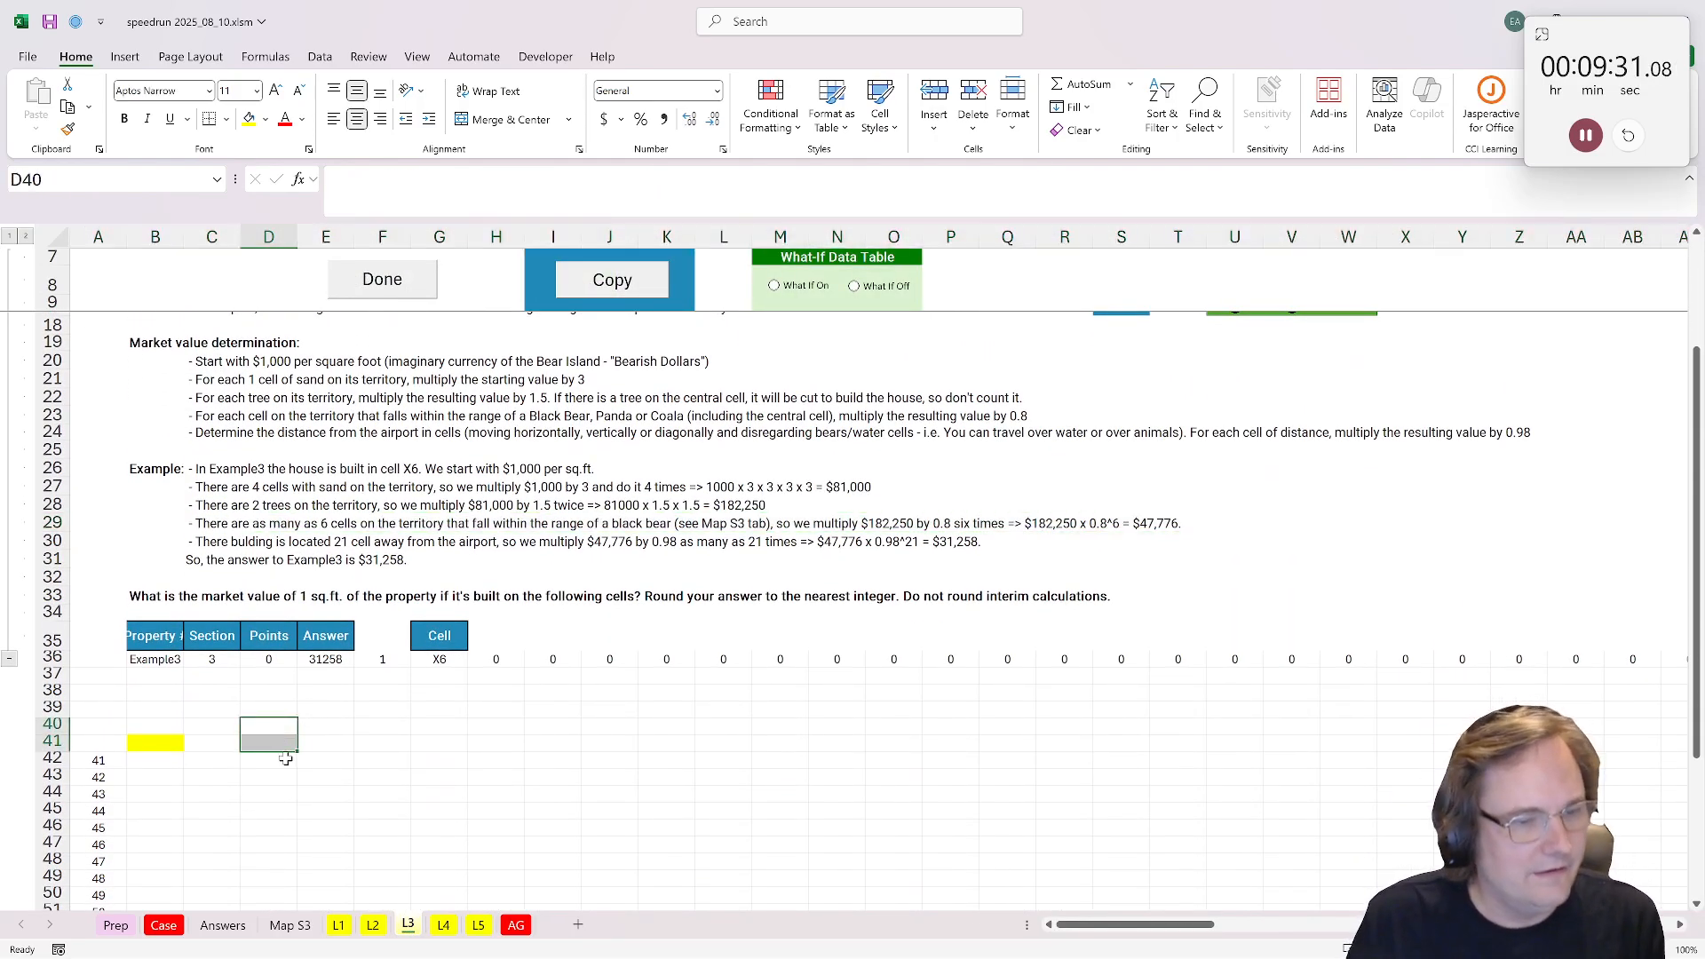
left_click(280, 755)
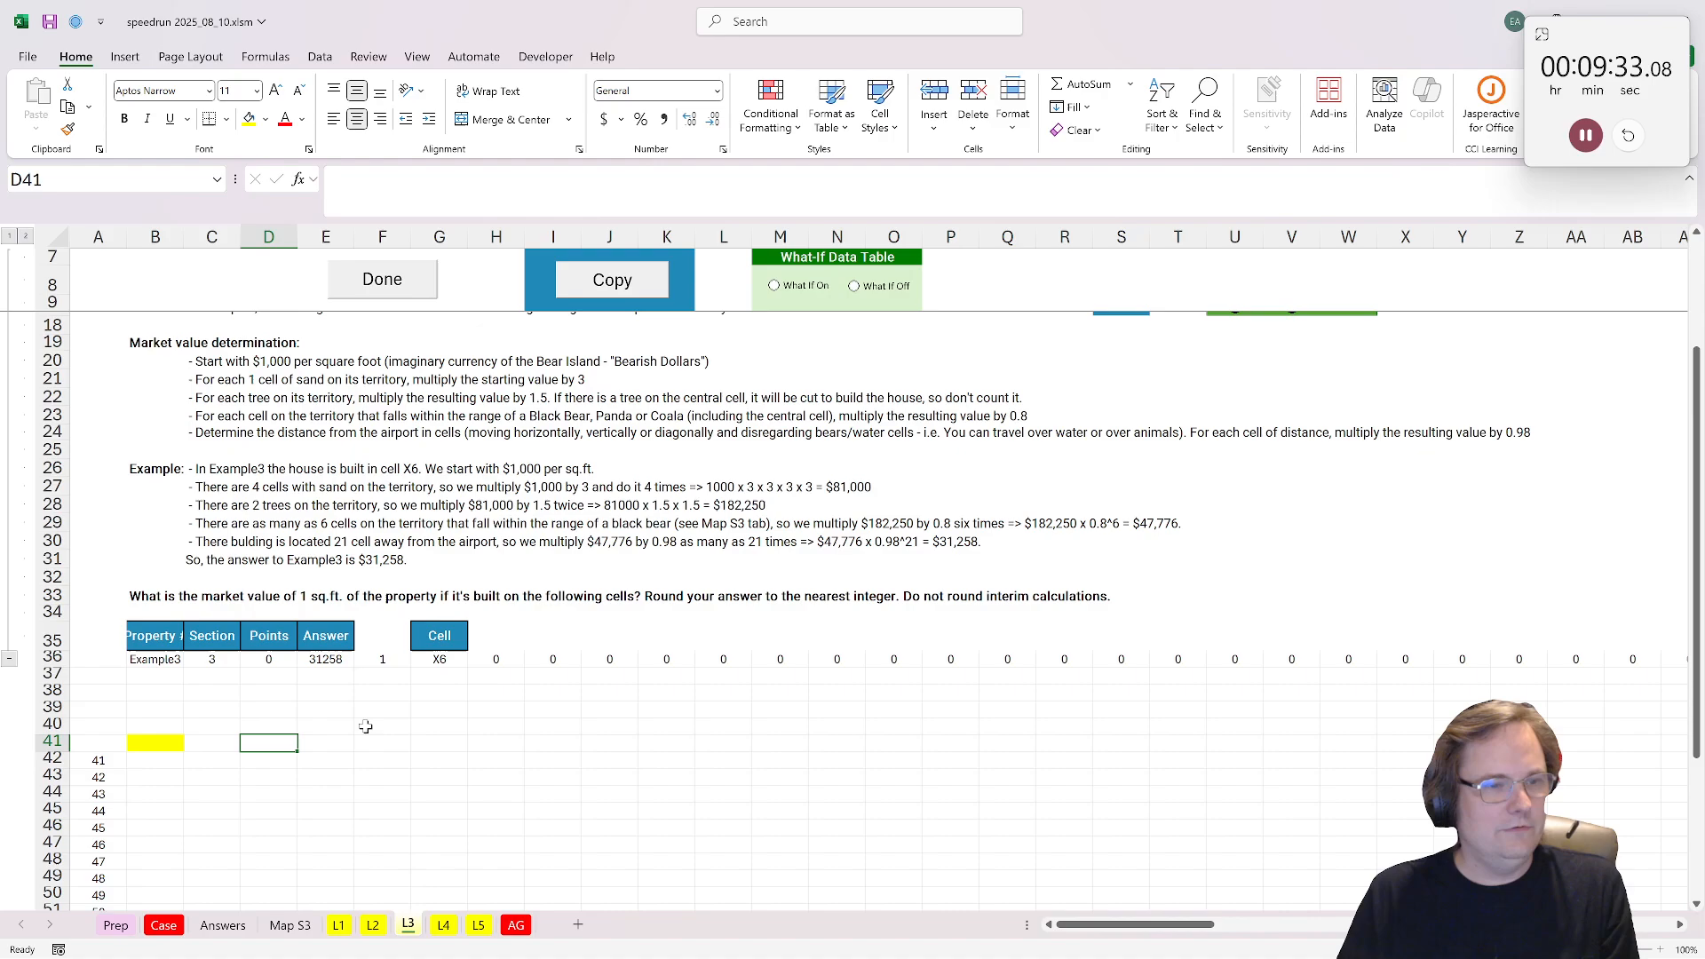
scroll(384, 744, "up", 2)
scroll(391, 764, "down", 1)
Step: Label E41 on L3 as House and link F41 to the property cell reference in G36
left_click(336, 796)
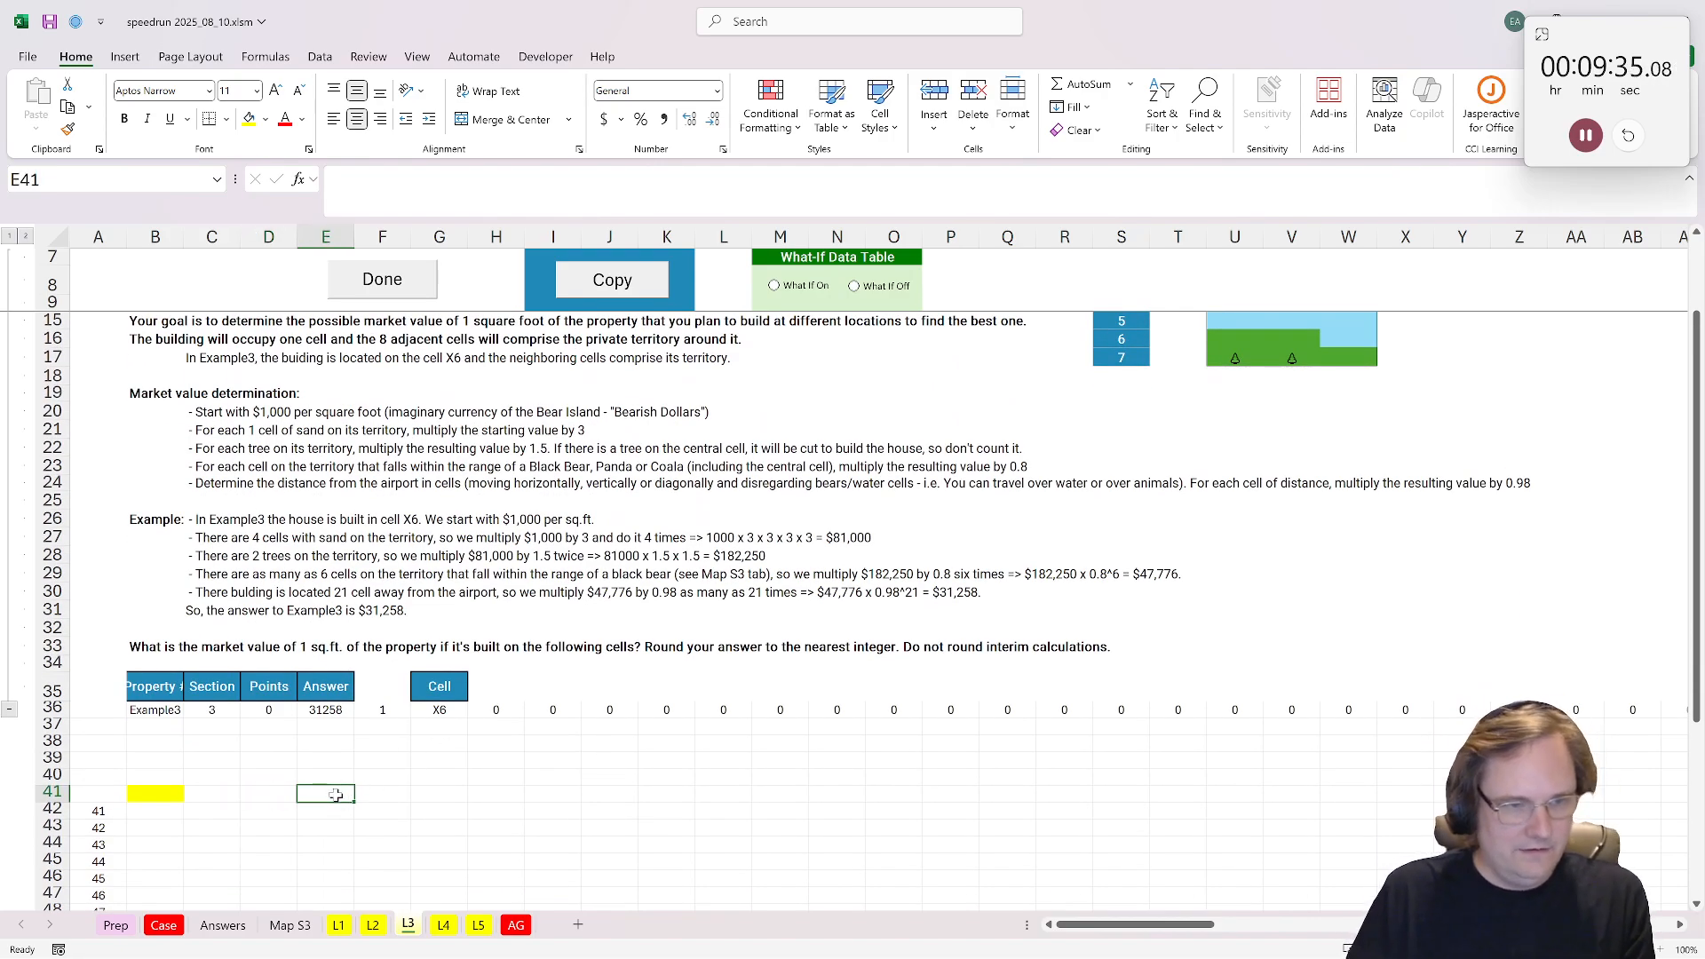
type("House")
key("Tab")
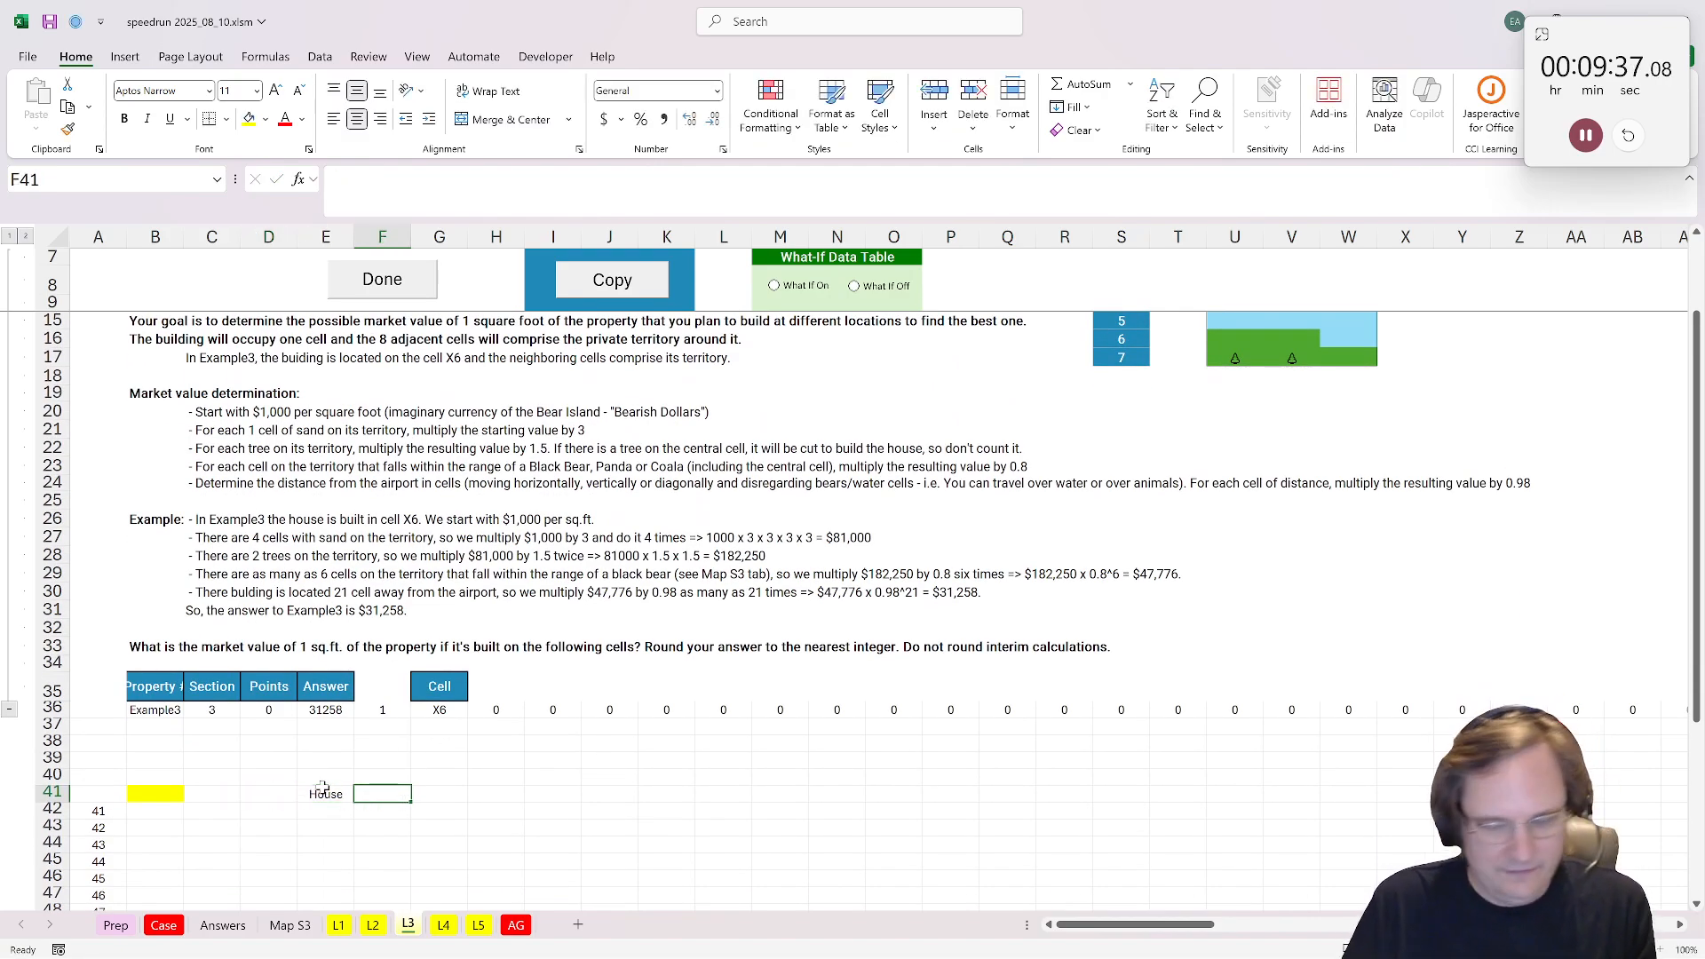
type("=")
left_click(432, 710)
key("Return")
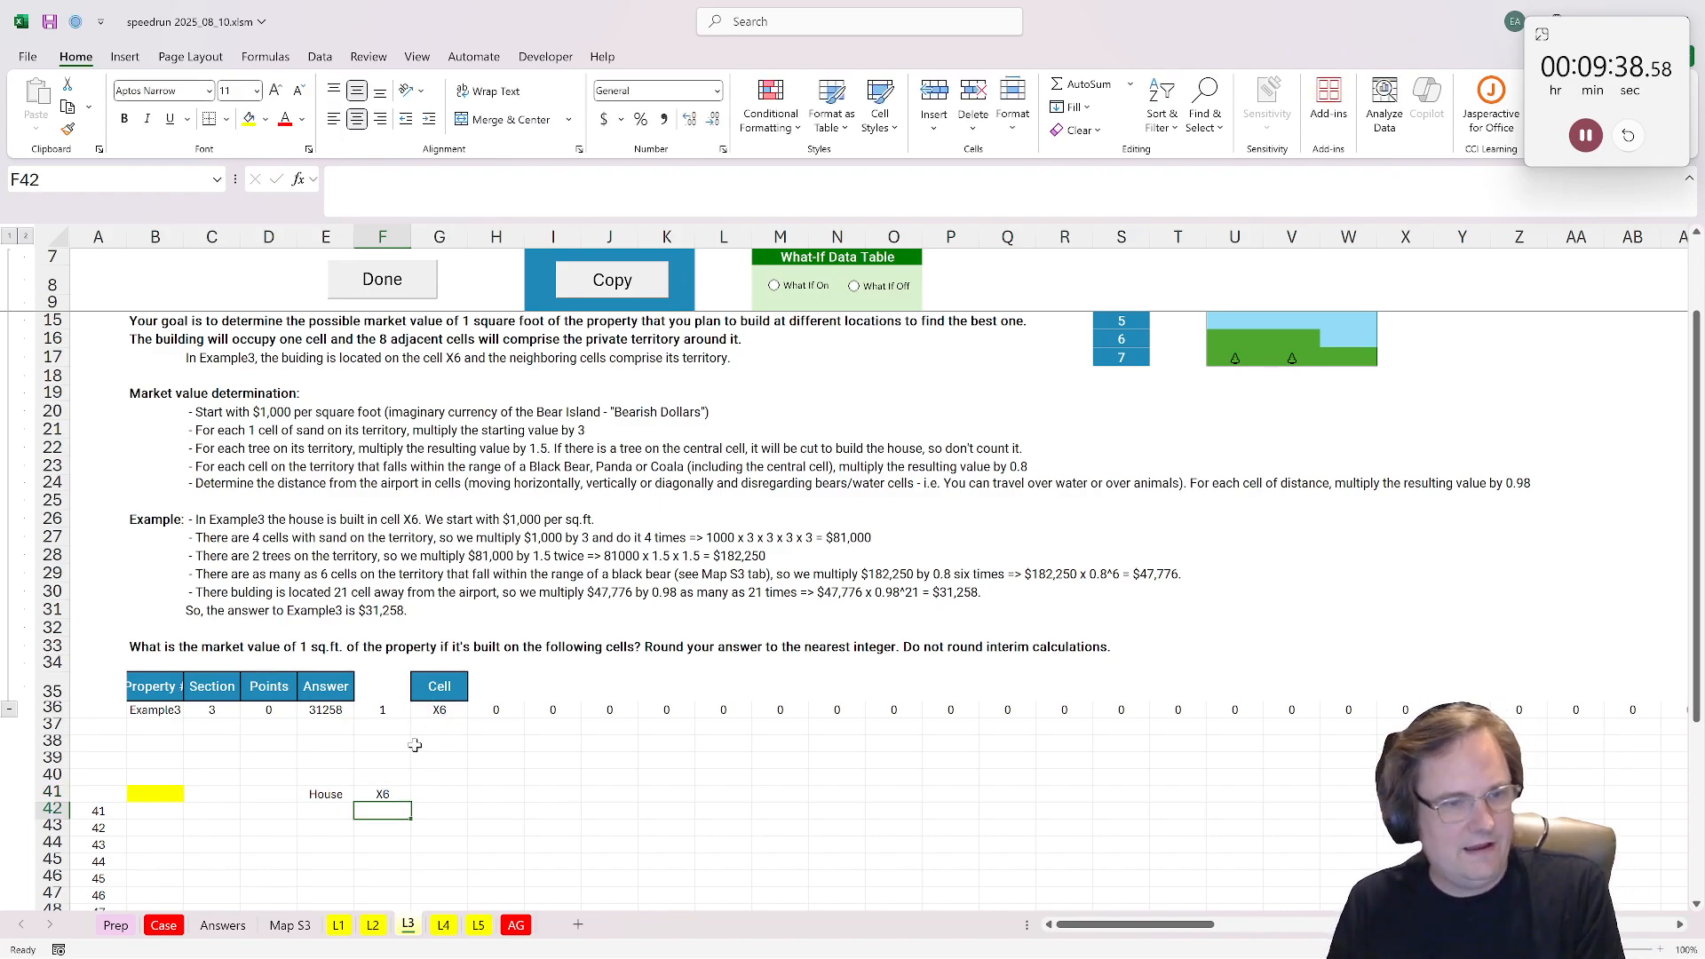
Step: Enter =neighbors_list(F41) in F42 to list the house's adjacent cells, and select the resulting list
left_click(333, 811)
key("Right")
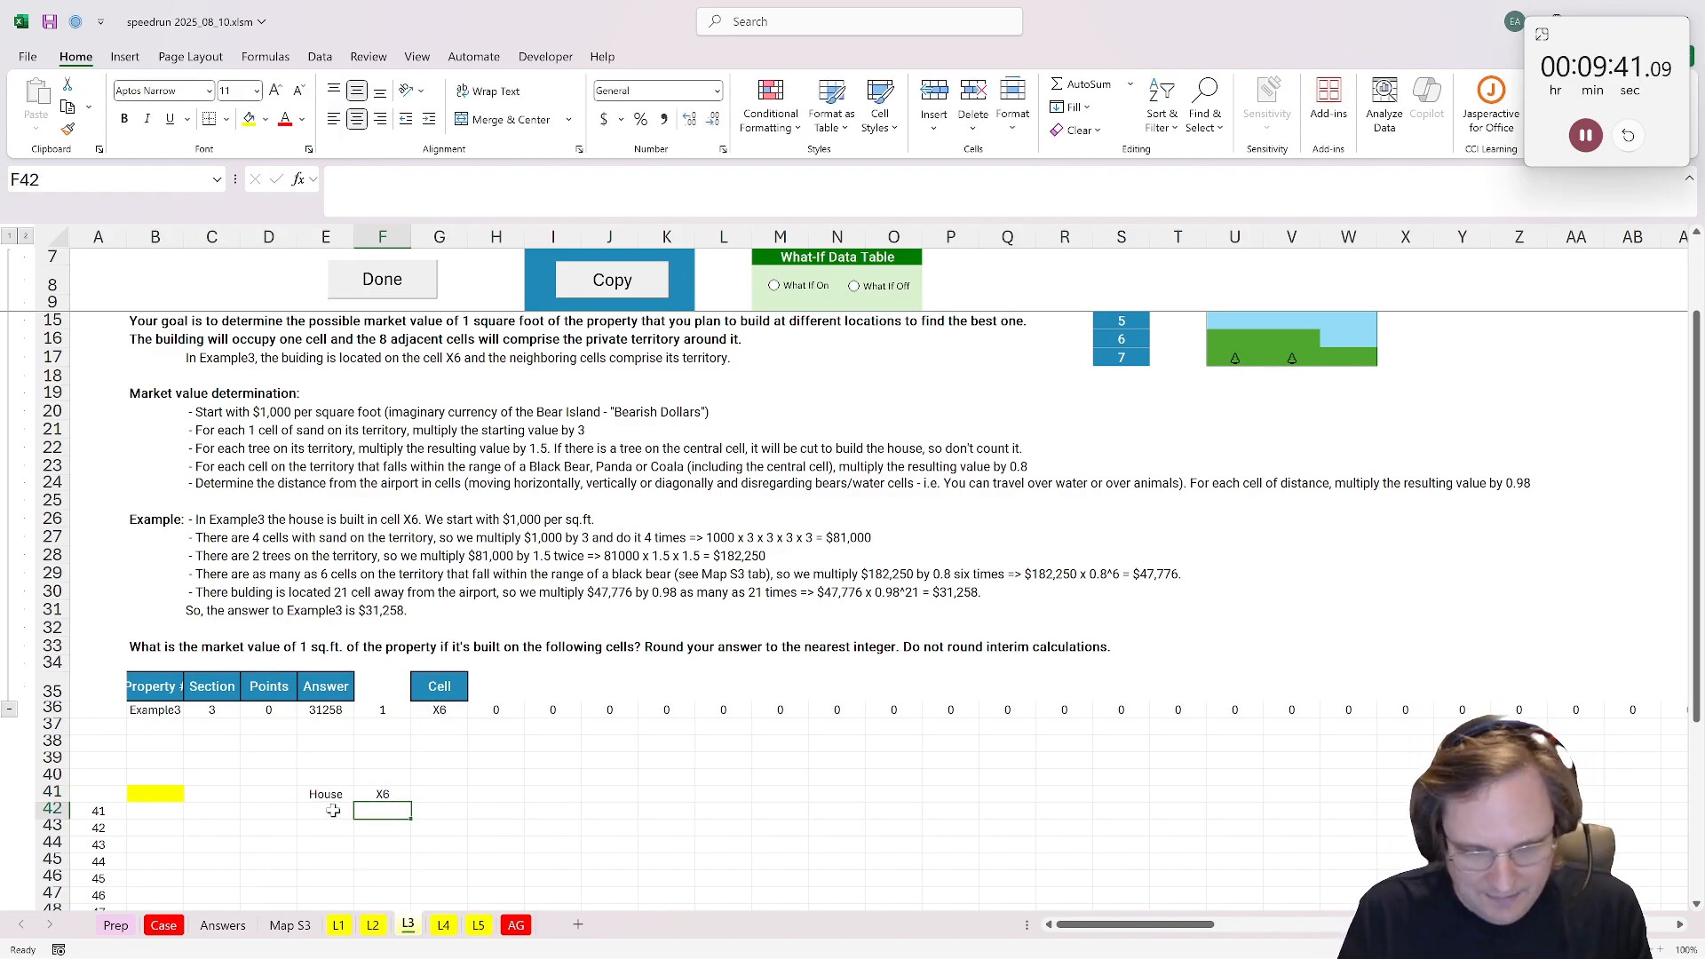
type("=ne")
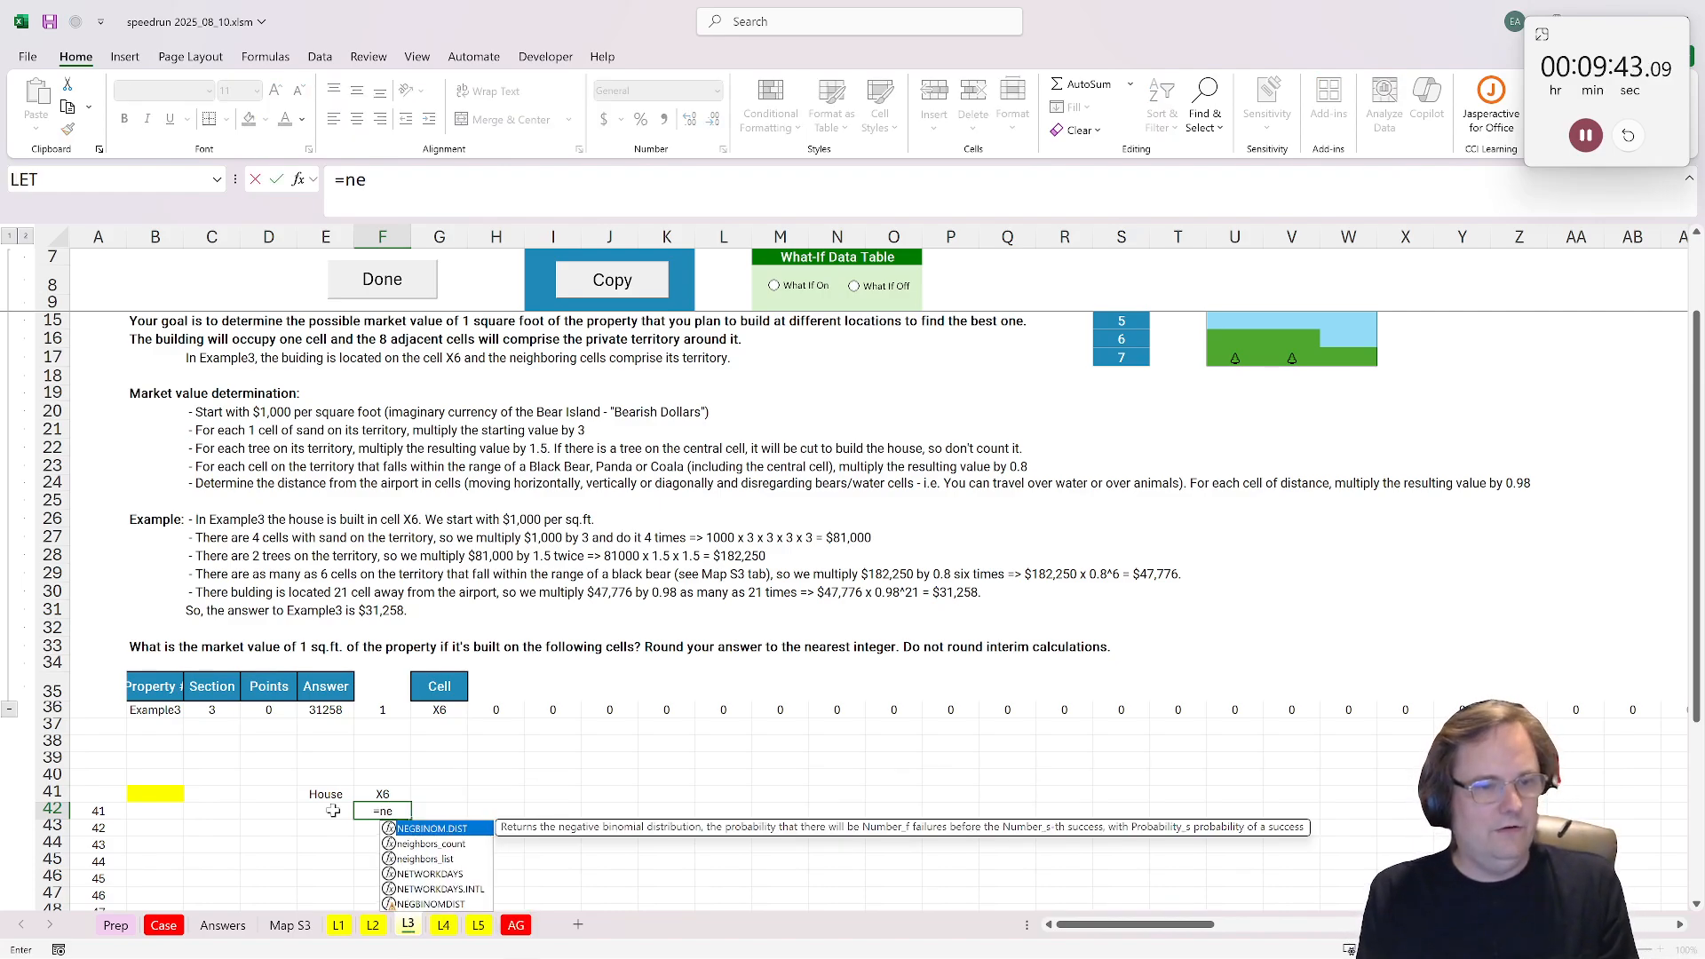
type("i")
key("Down")
key("Tab")
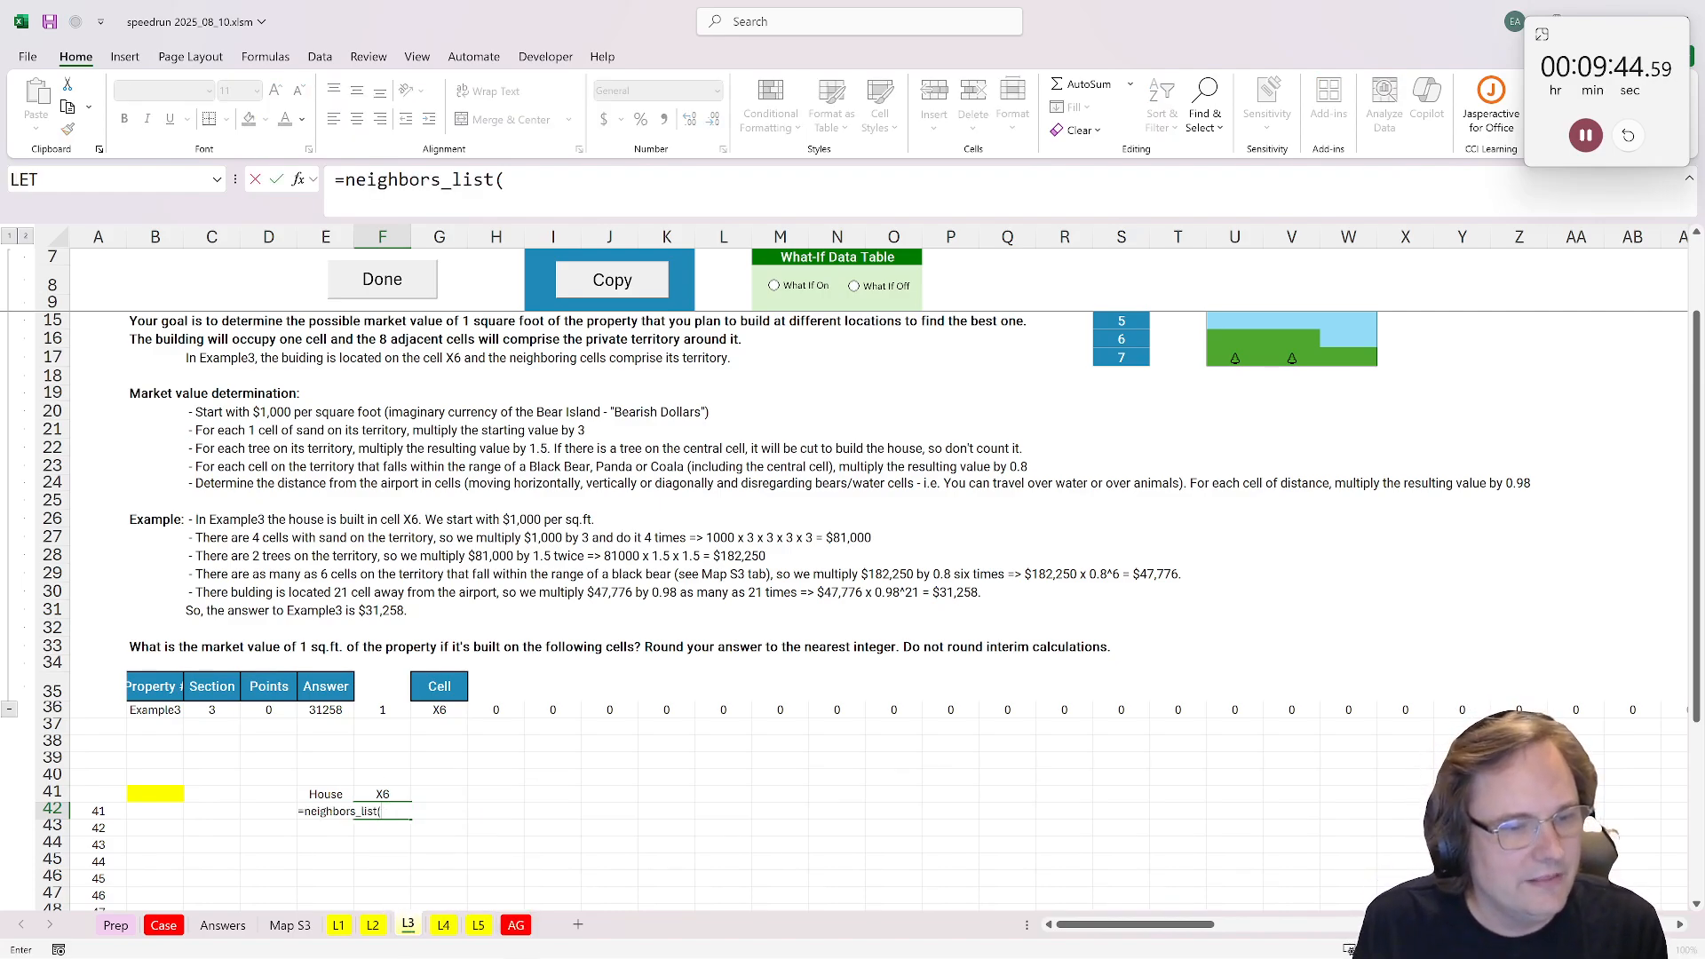
left_click(397, 791)
key("ctrl+Return")
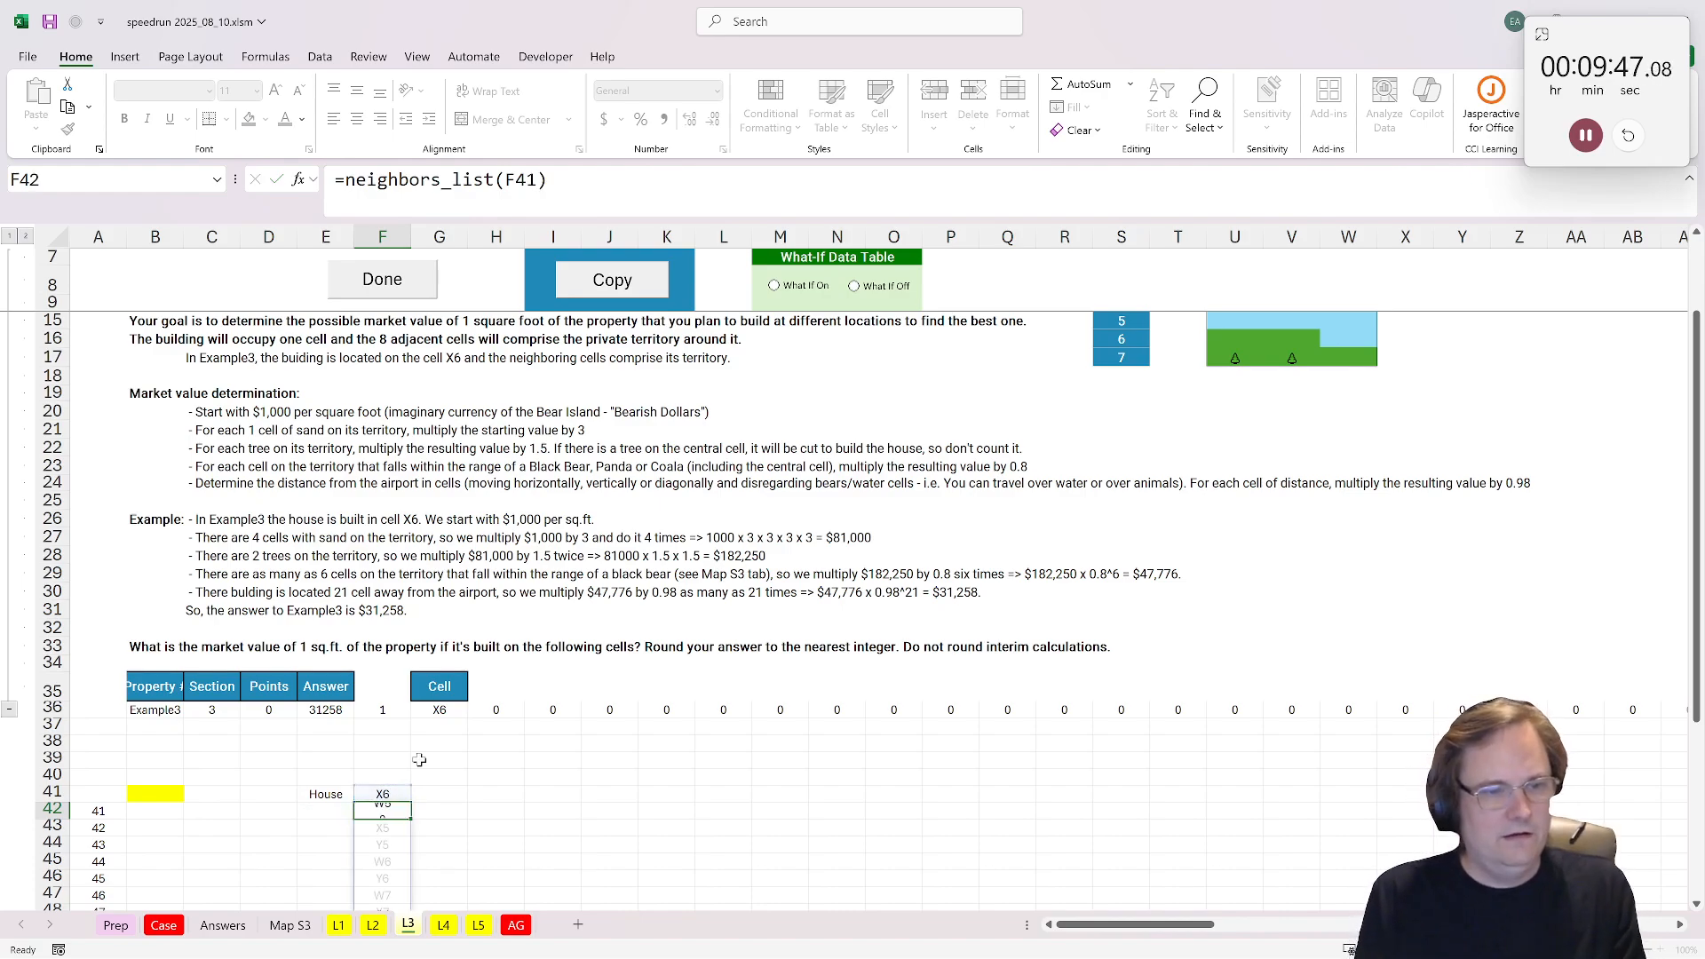
scroll(420, 760, "down", 1)
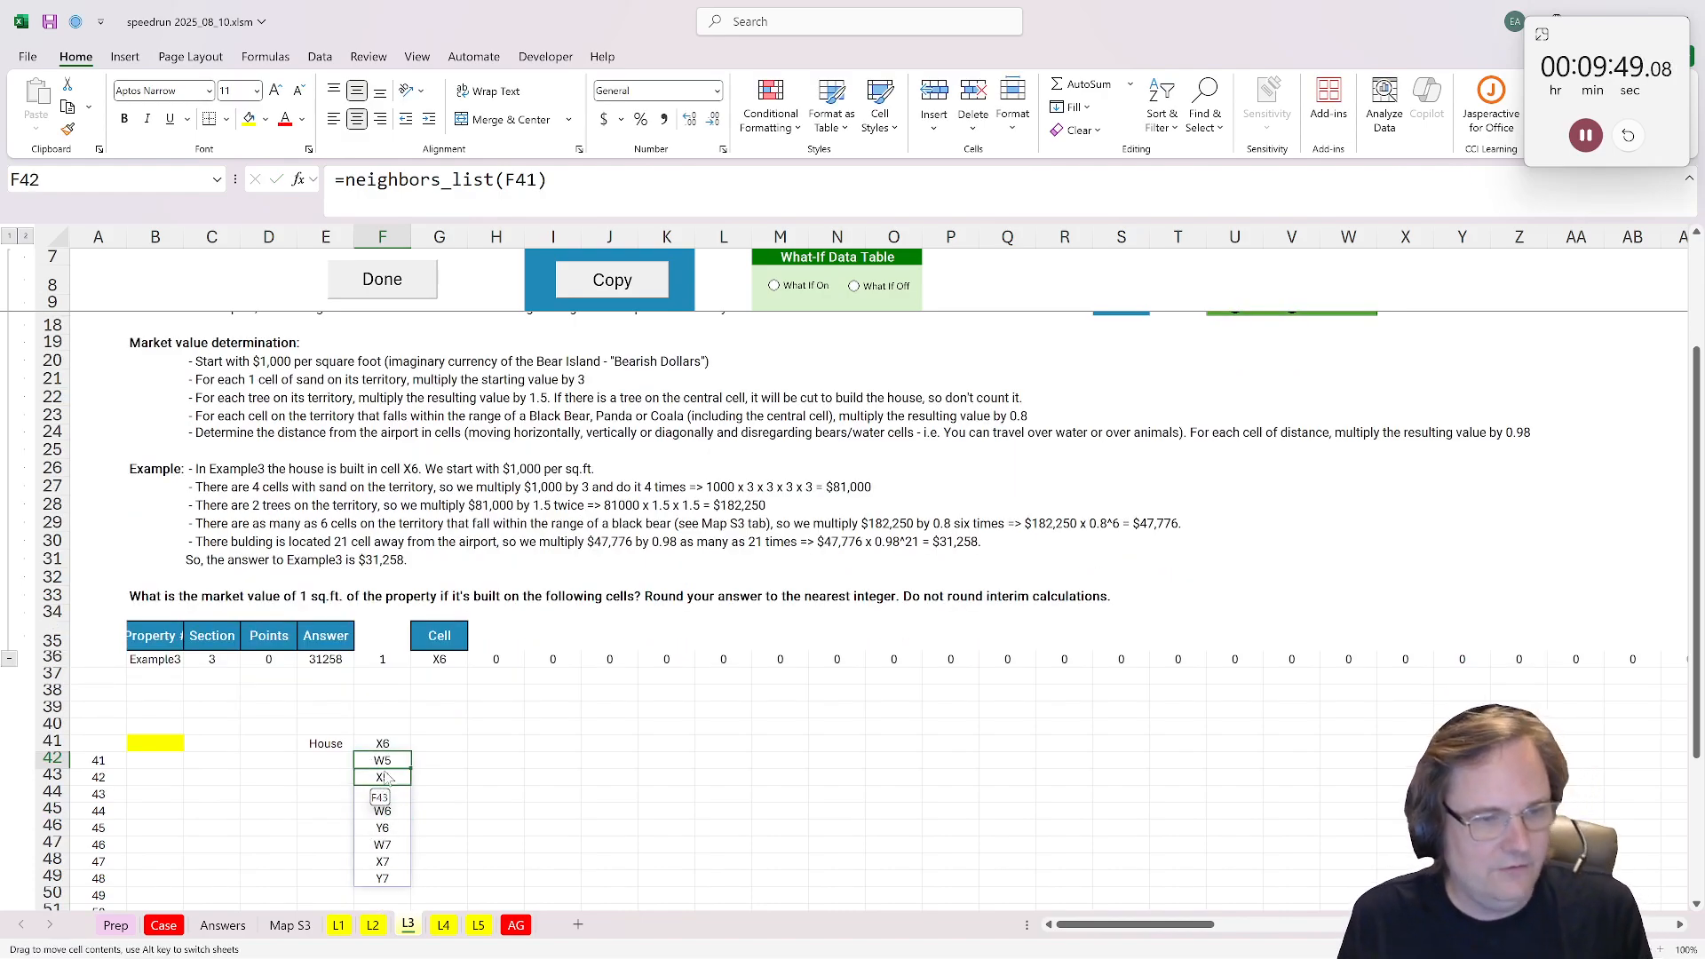
left_click_drag(383, 762, 383, 879)
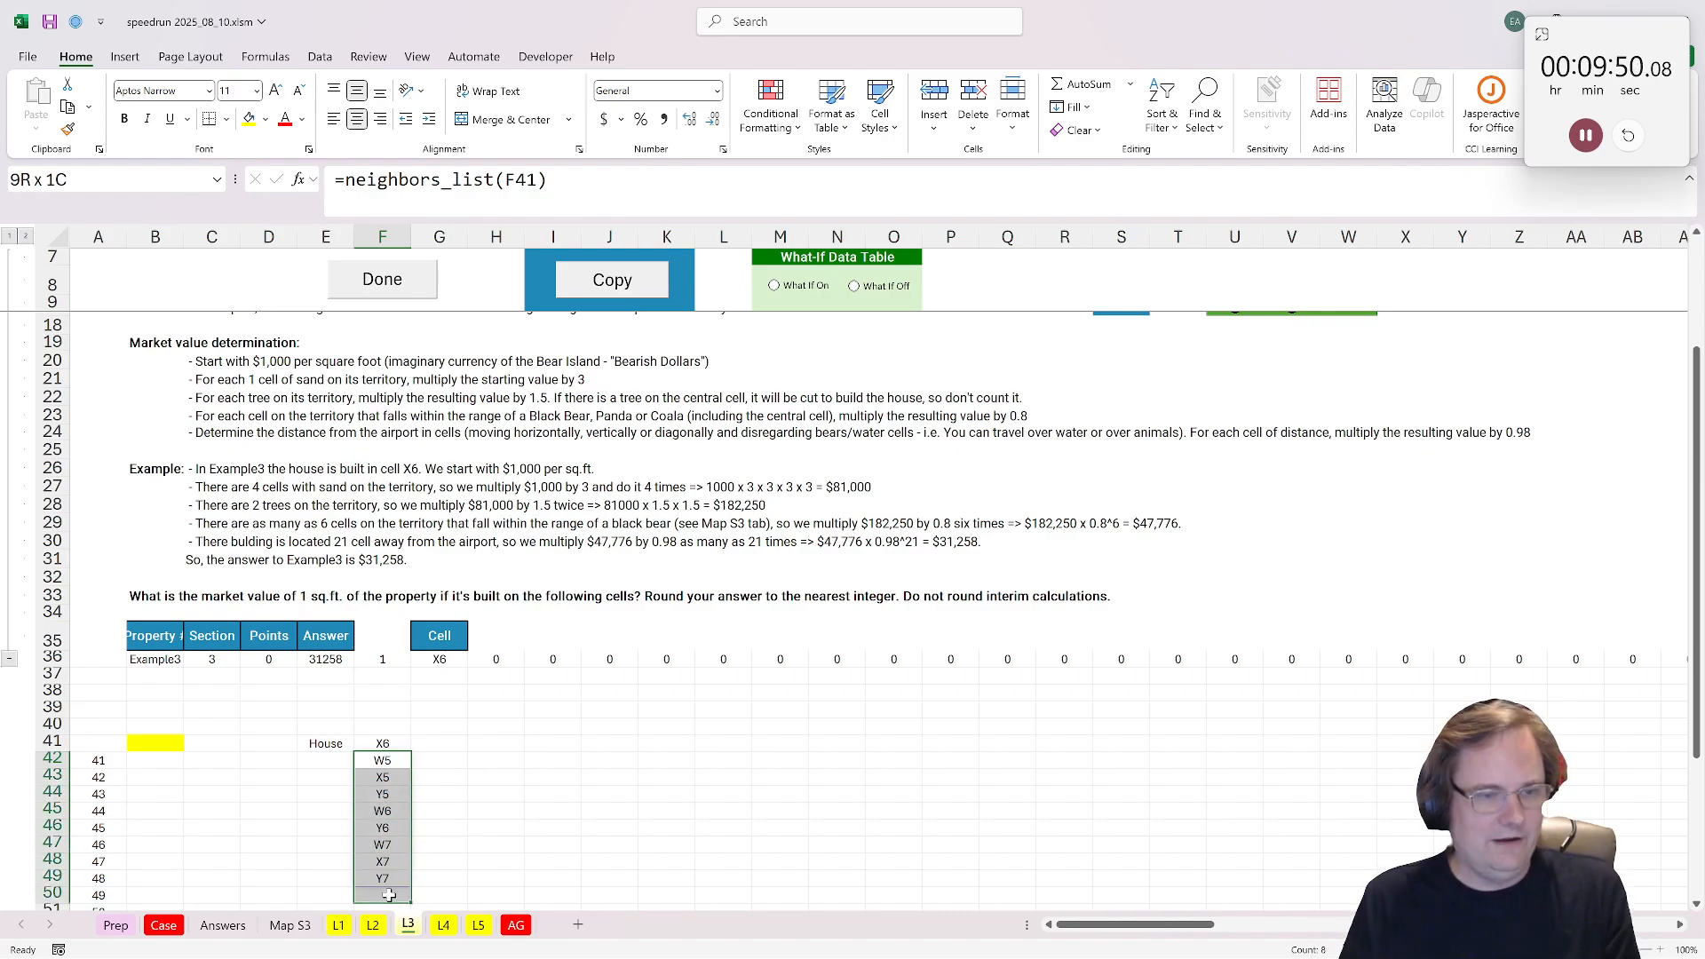
Step: Enter the heading Base in G39, above and beside the list of territory cells
left_click(444, 744)
scroll(450, 746, "up", 1)
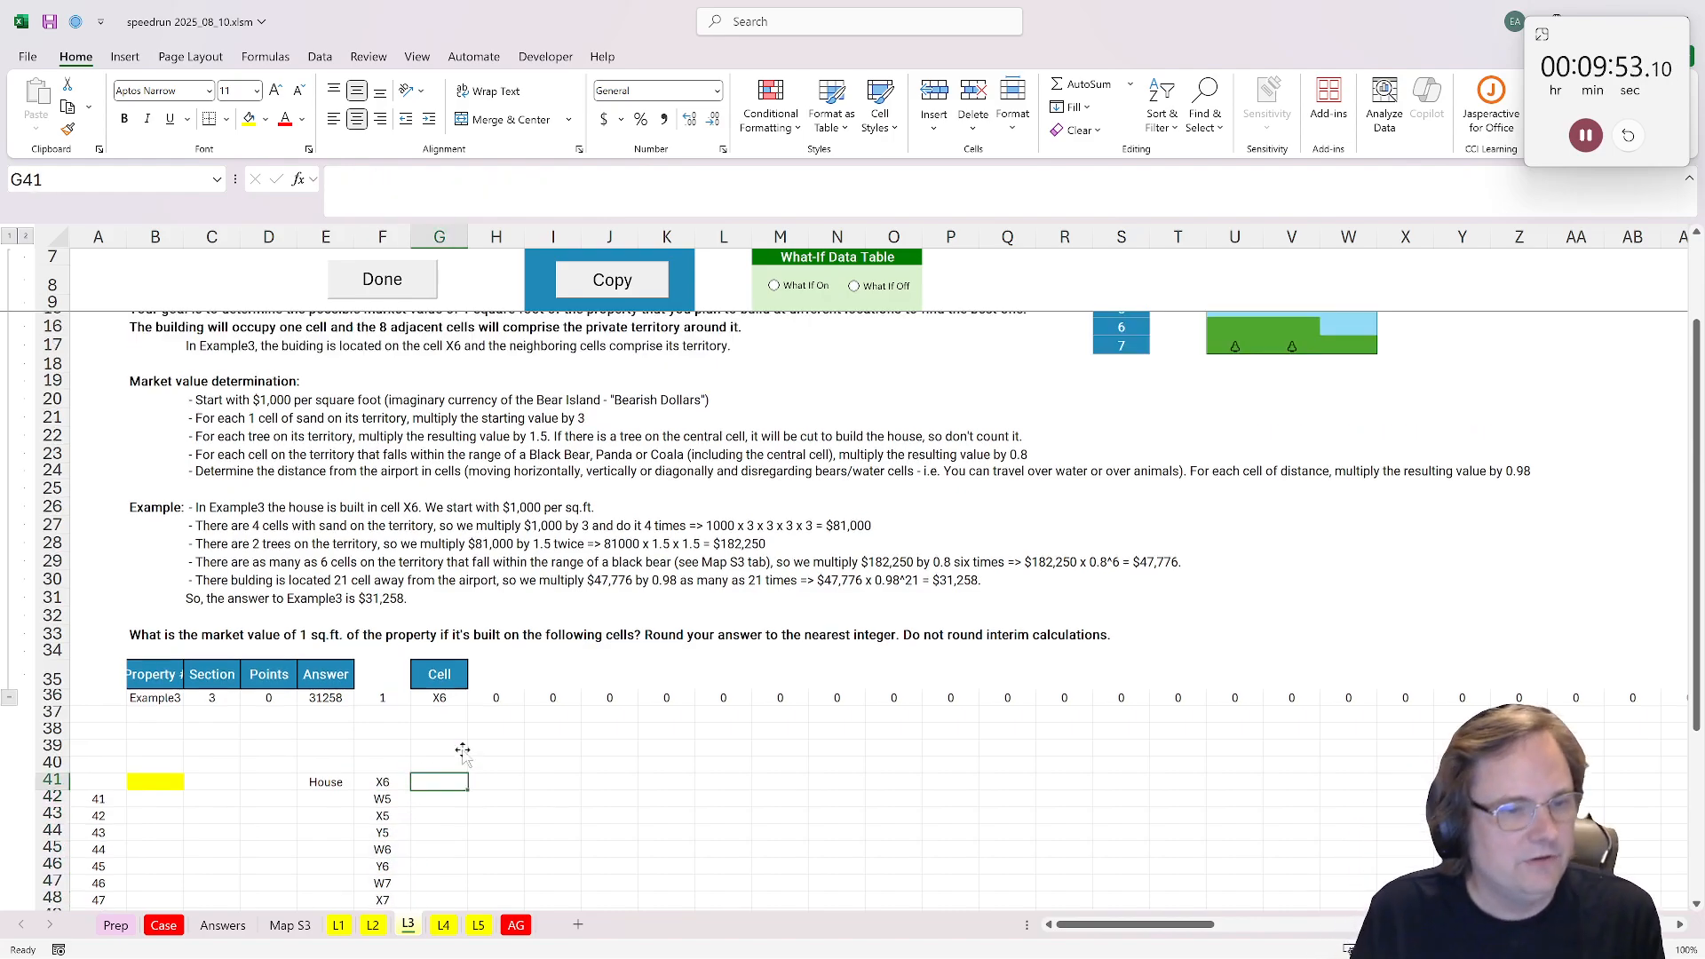
scroll(451, 768, "up", 2)
scroll(445, 786, "down", 3)
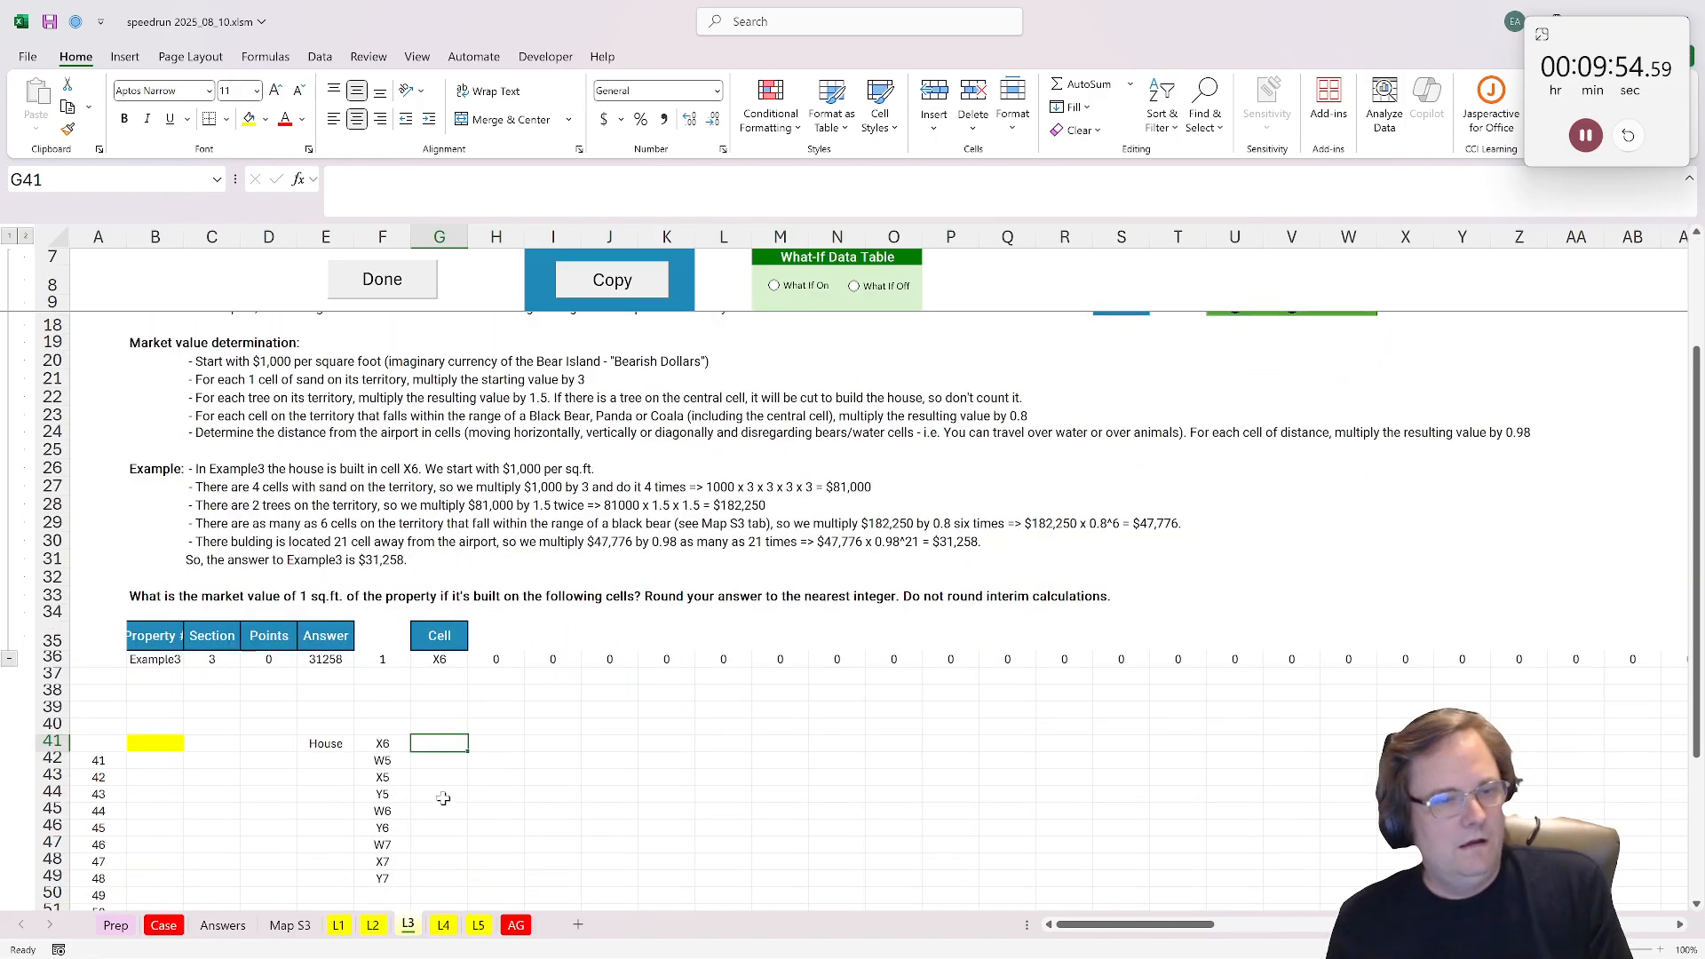
left_click(380, 723)
left_click(453, 727)
left_click(440, 712)
type("B")
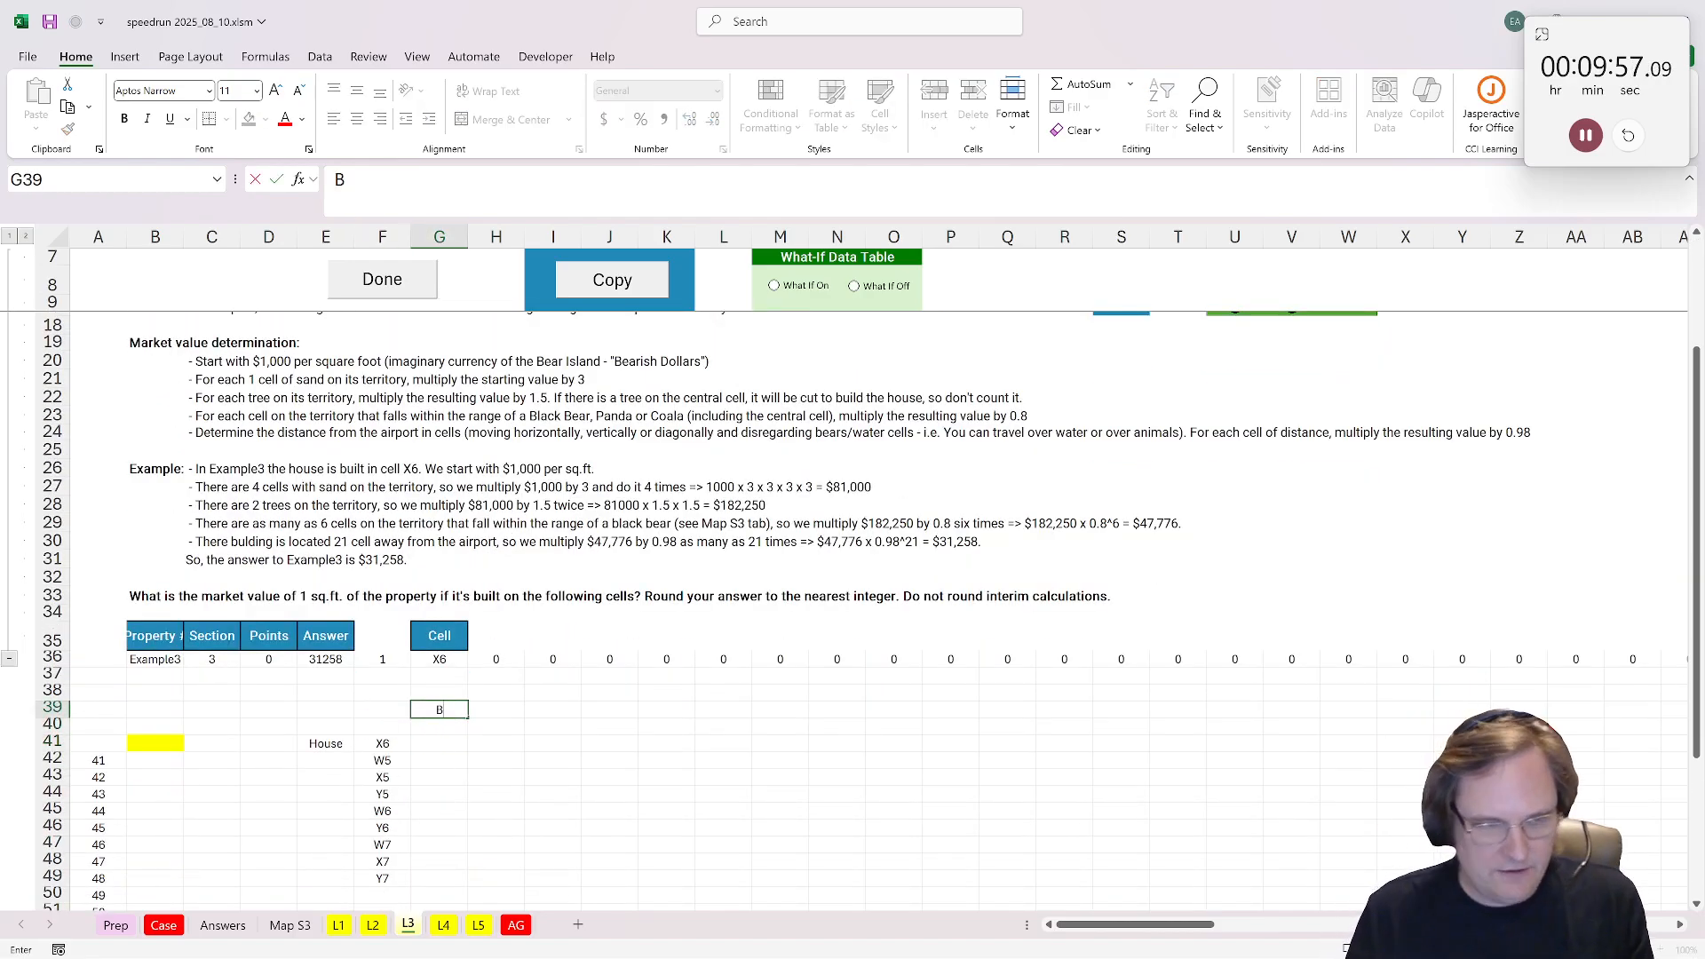
type("ans")
key("Tab")
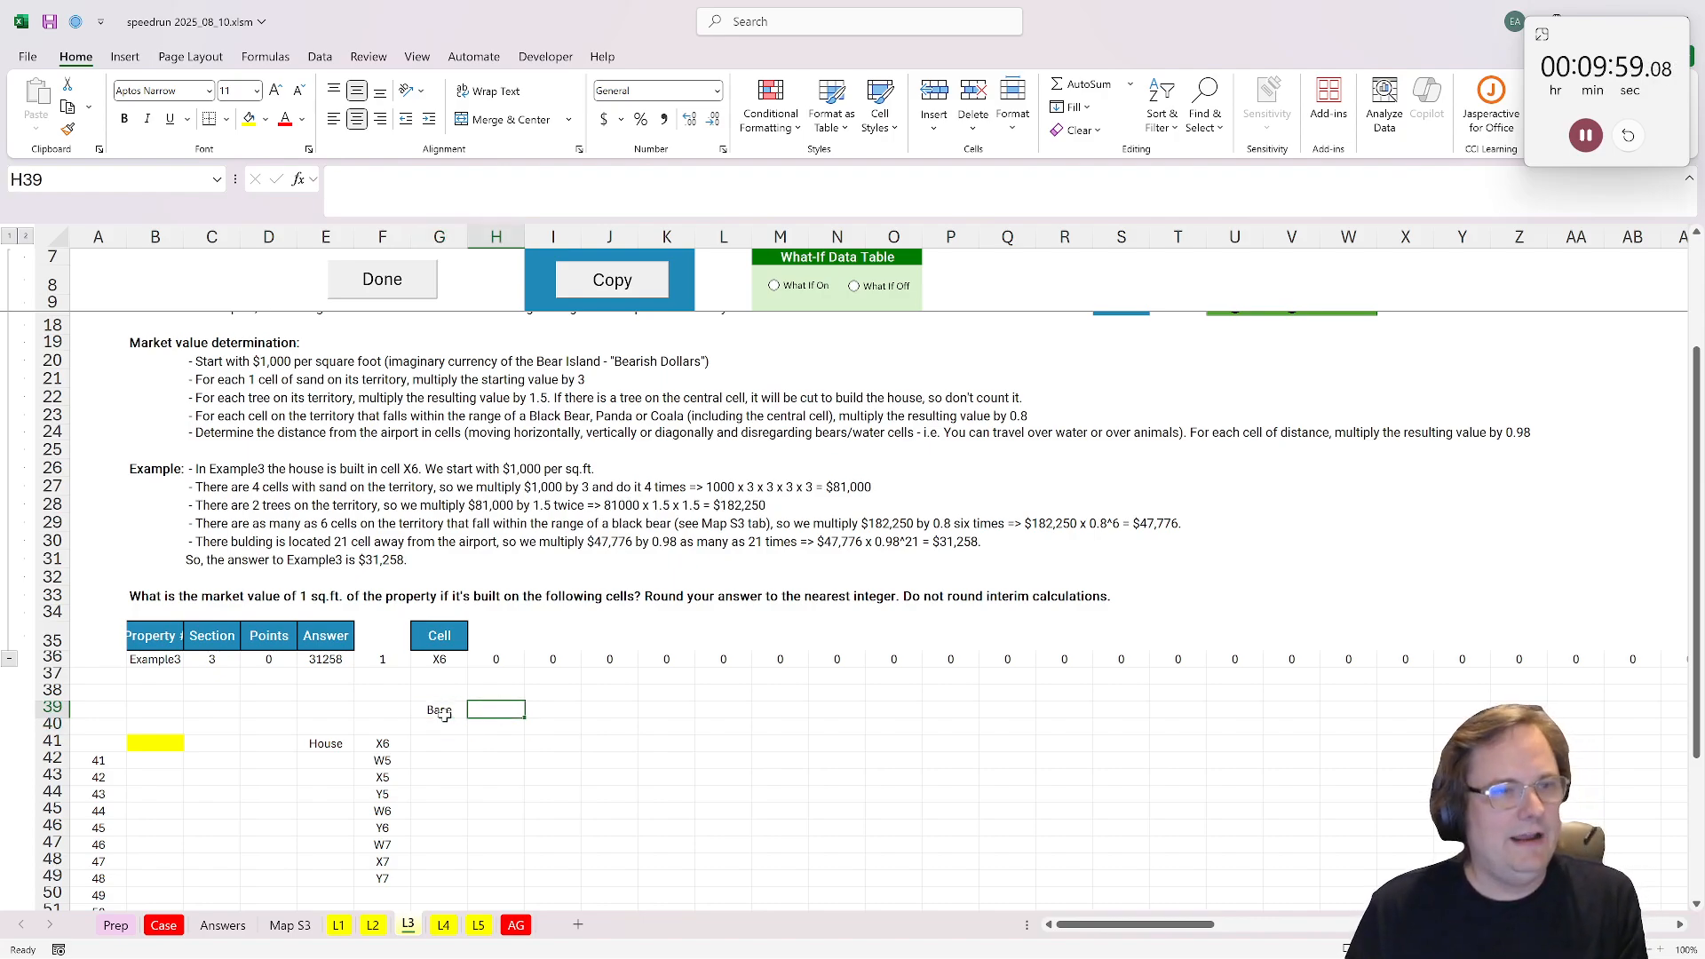
Step: Enter the headings Sand, Tree and Bear in H39:J39 and start the next heading in K39
type("Sa")
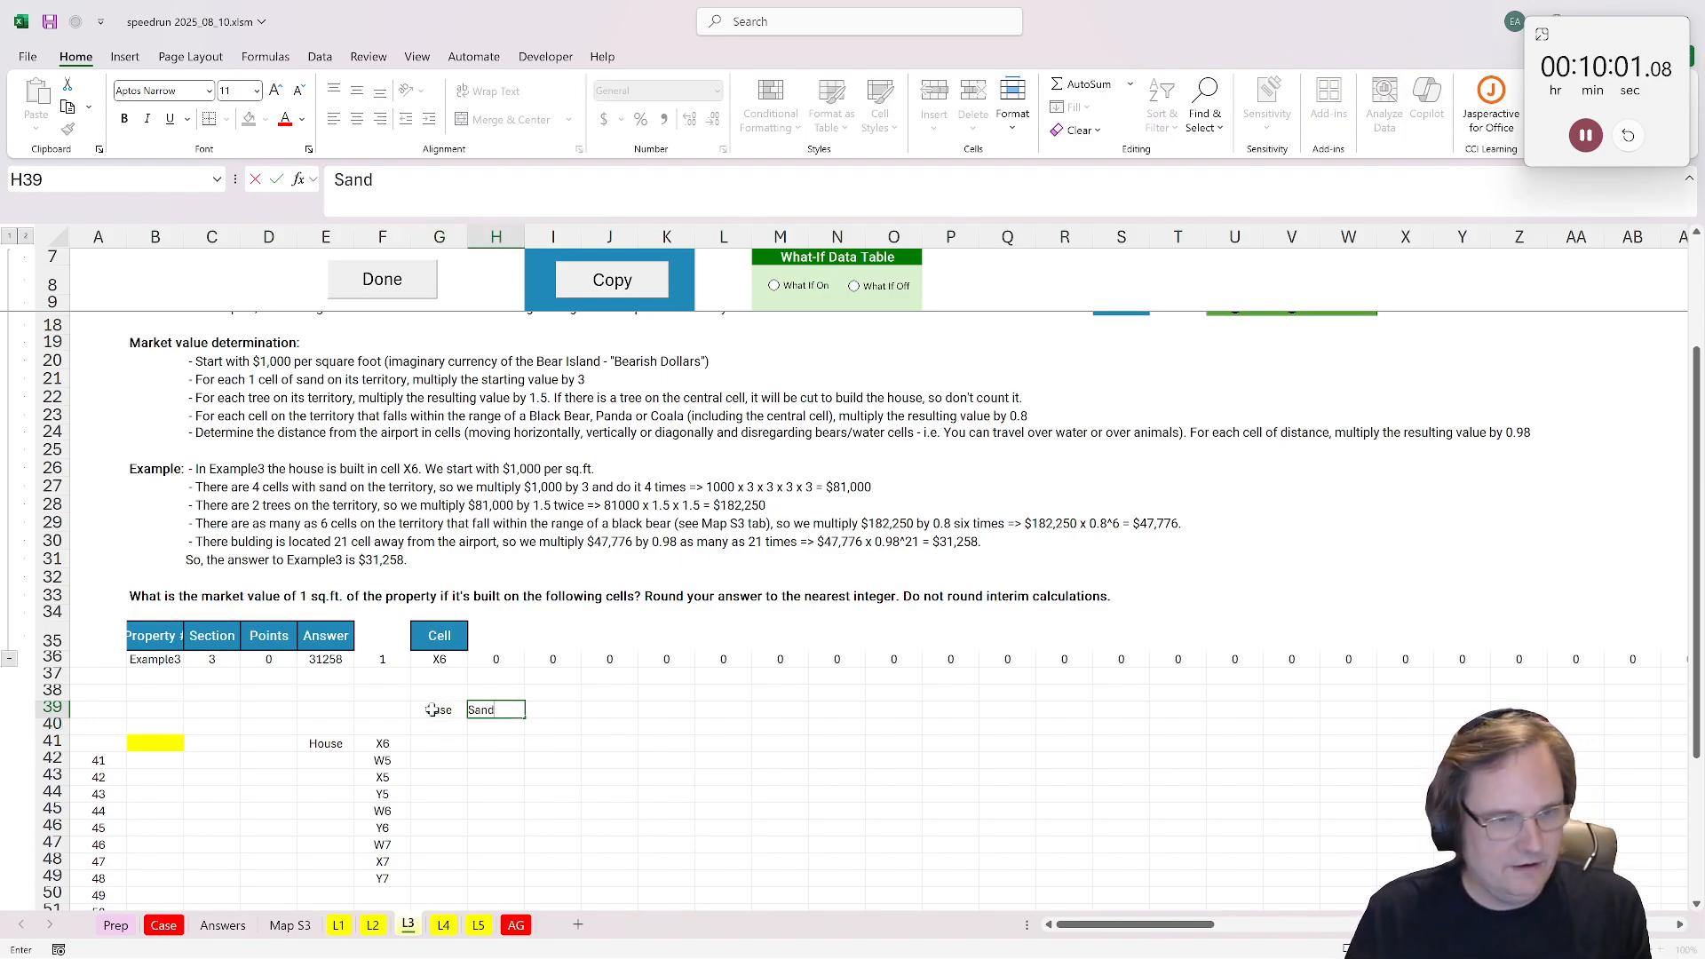
type("nd")
key("Tab")
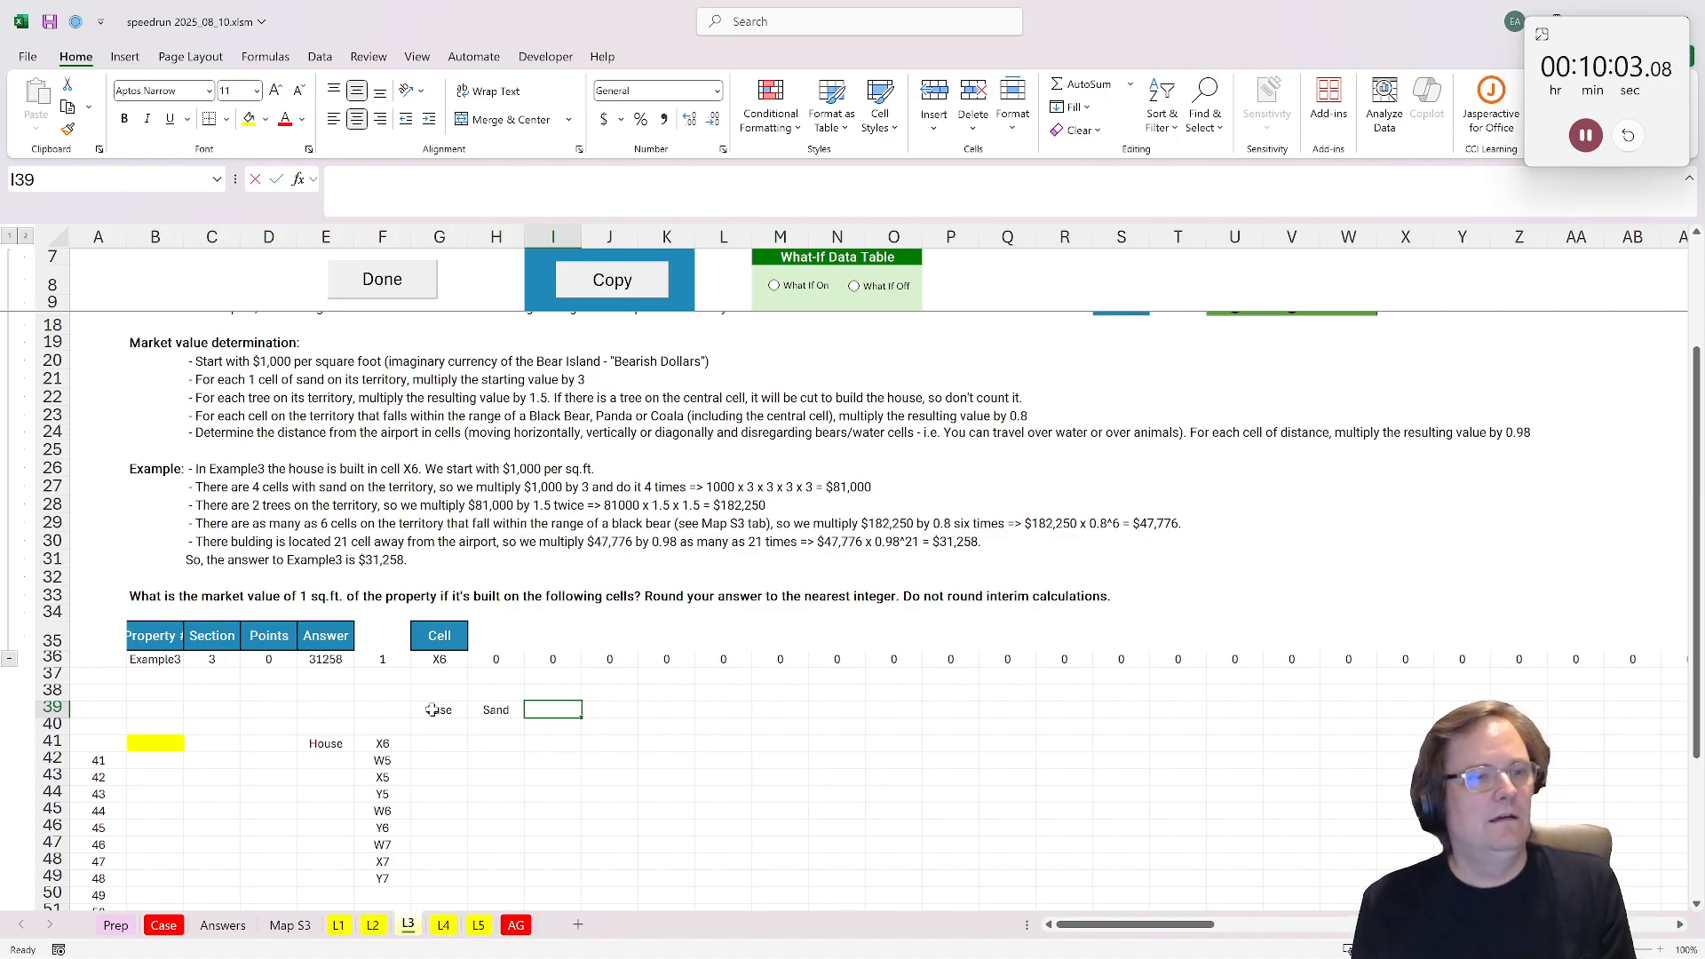
type("Tree")
key("Tab")
type("Bear")
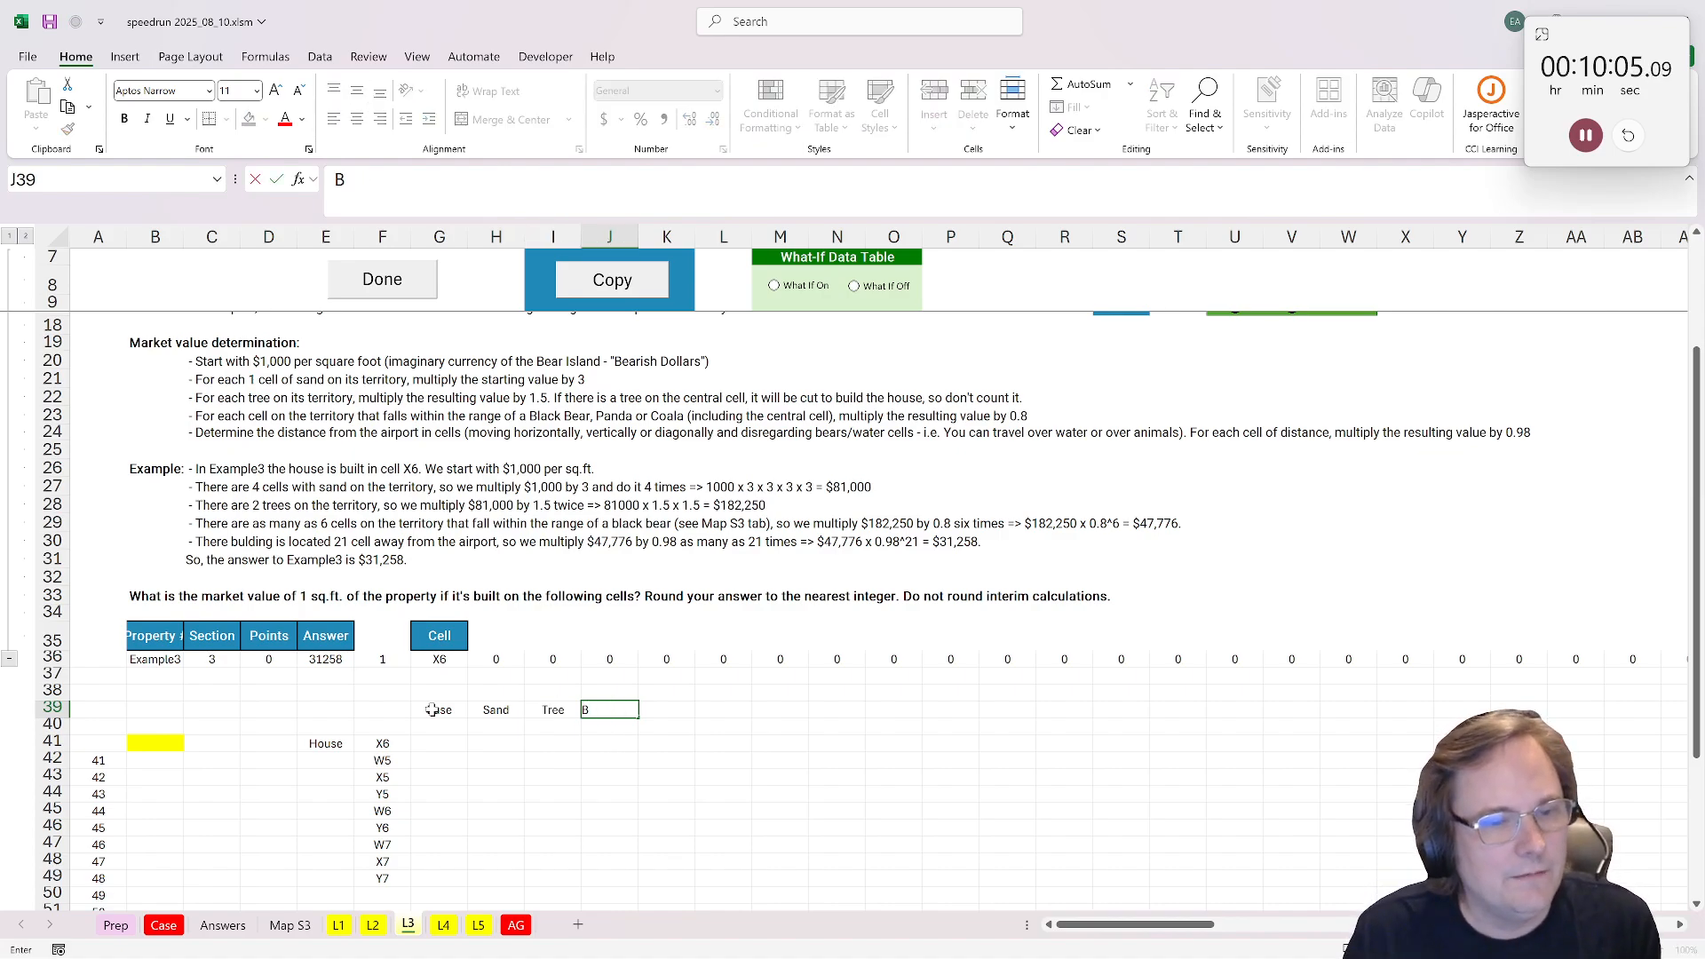
key("Tab")
Step: Complete the Airport heading in K39 and enter the base value 1000 in G40
type("Aur")
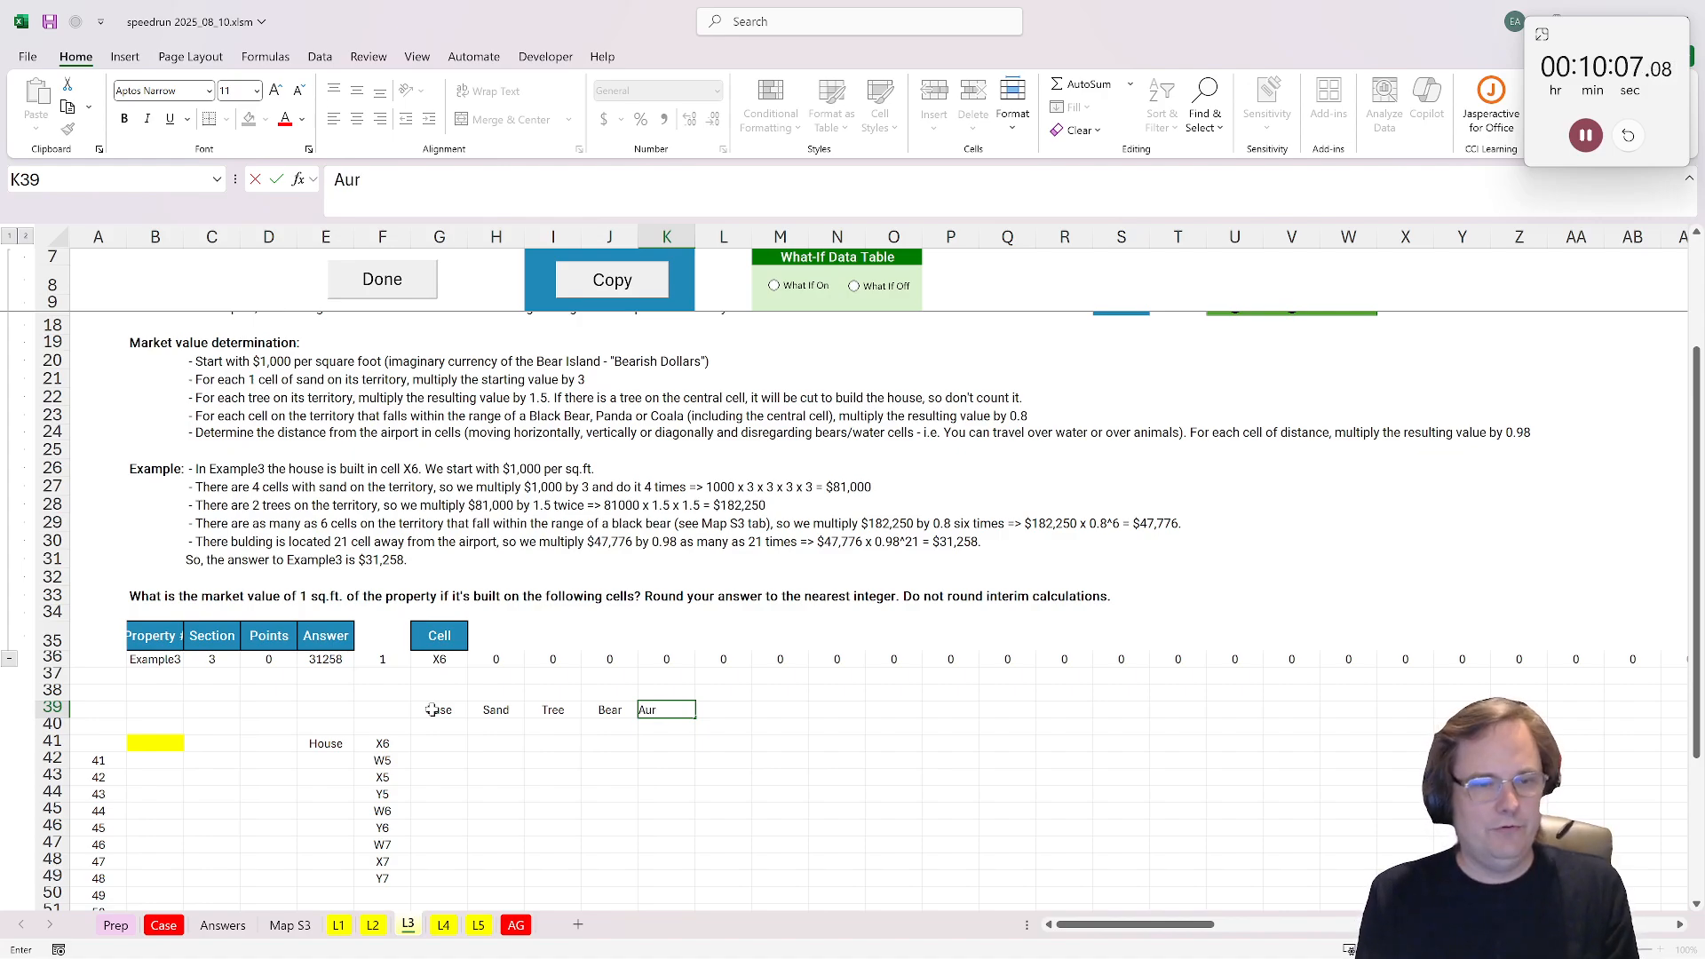
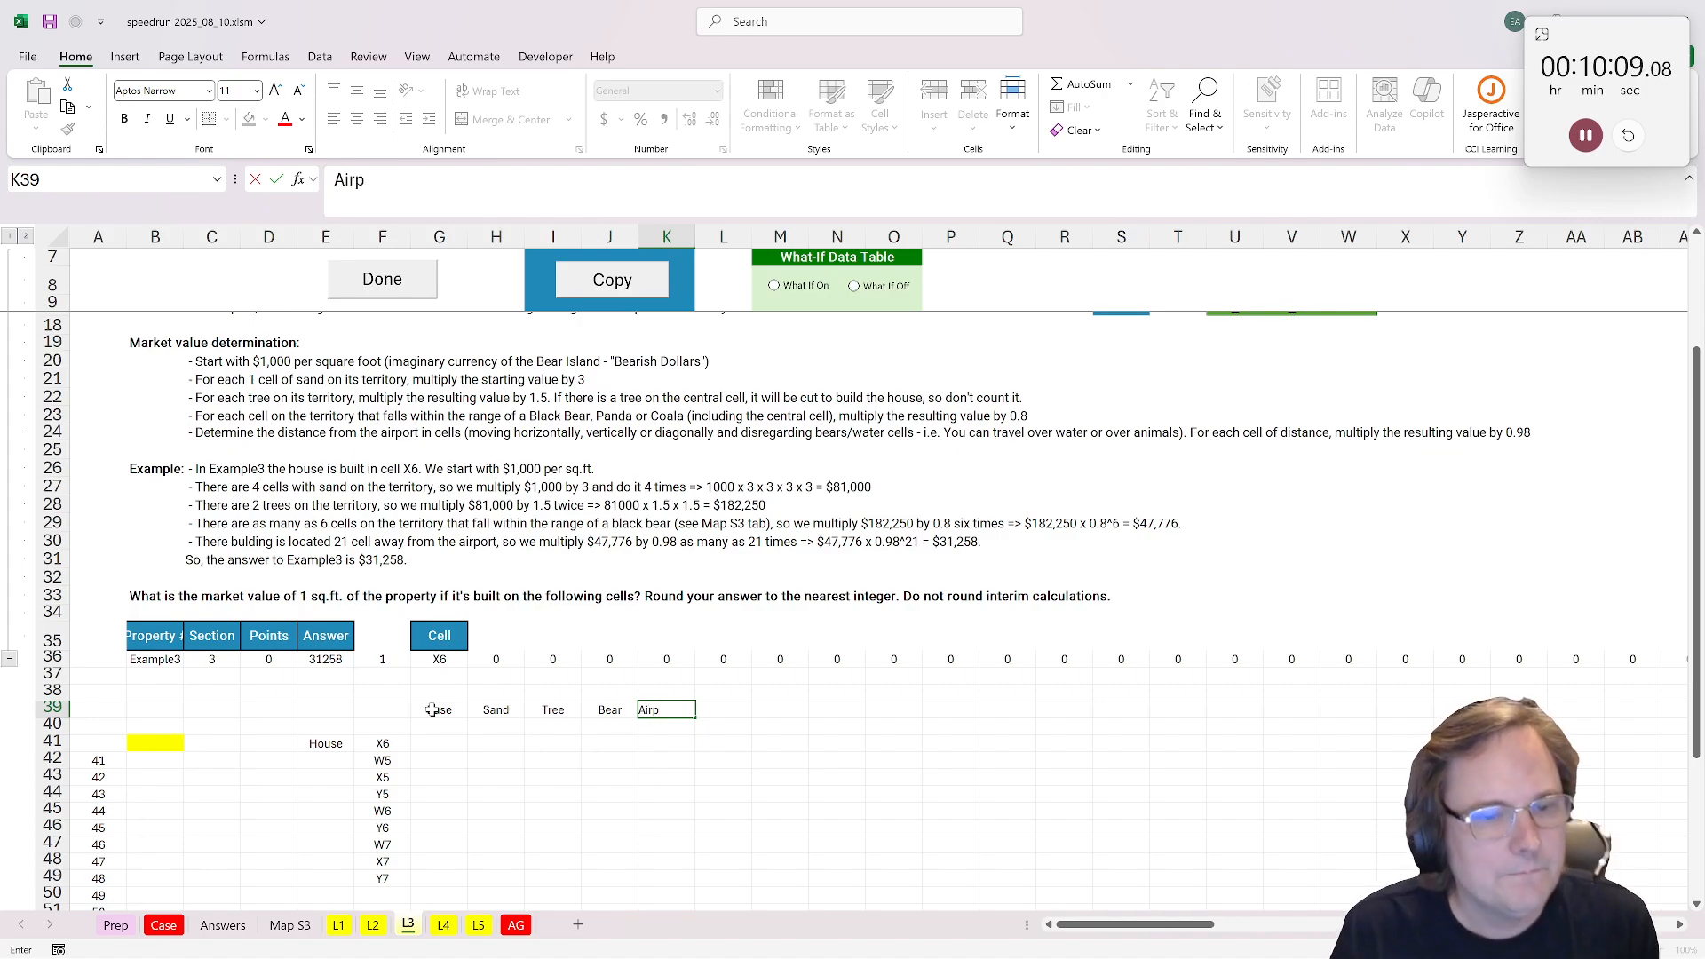
Step: Enter the headings Sand, Tree and Bear in H39:J39 and start the next heading in K39
Step: Complete the Airport heading in K39 and enter the base value 1000 in G40
type("port")
key("Return")
key("Left")
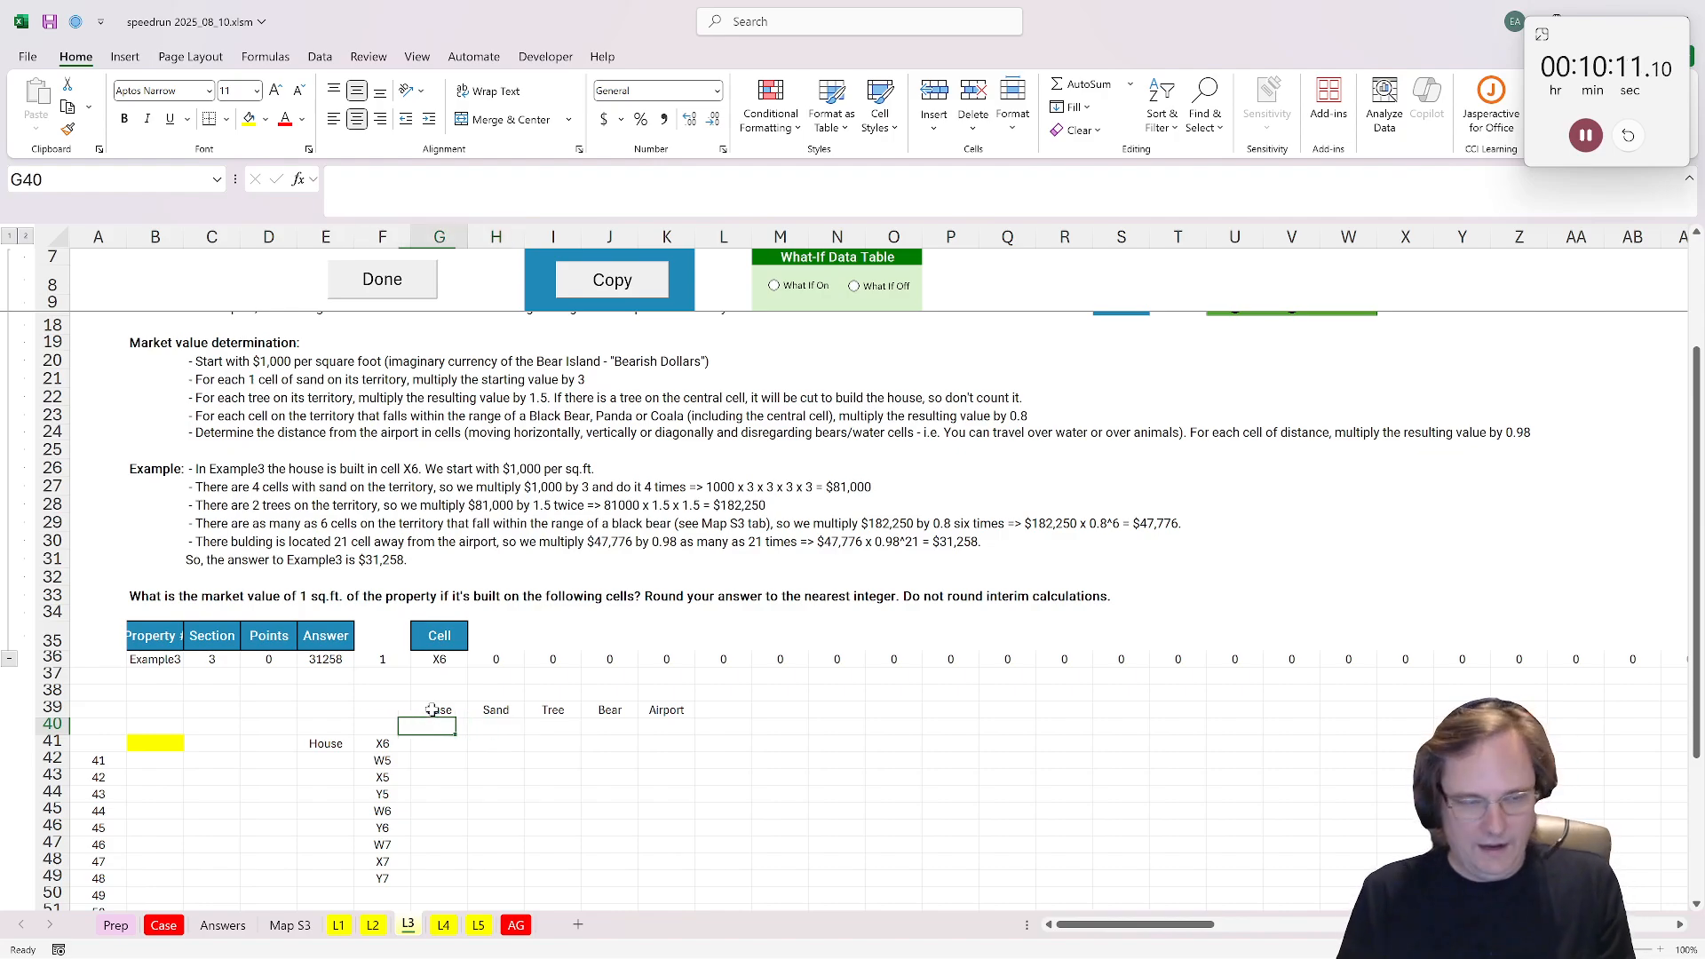
type("1000")
key("Return")
key("Up")
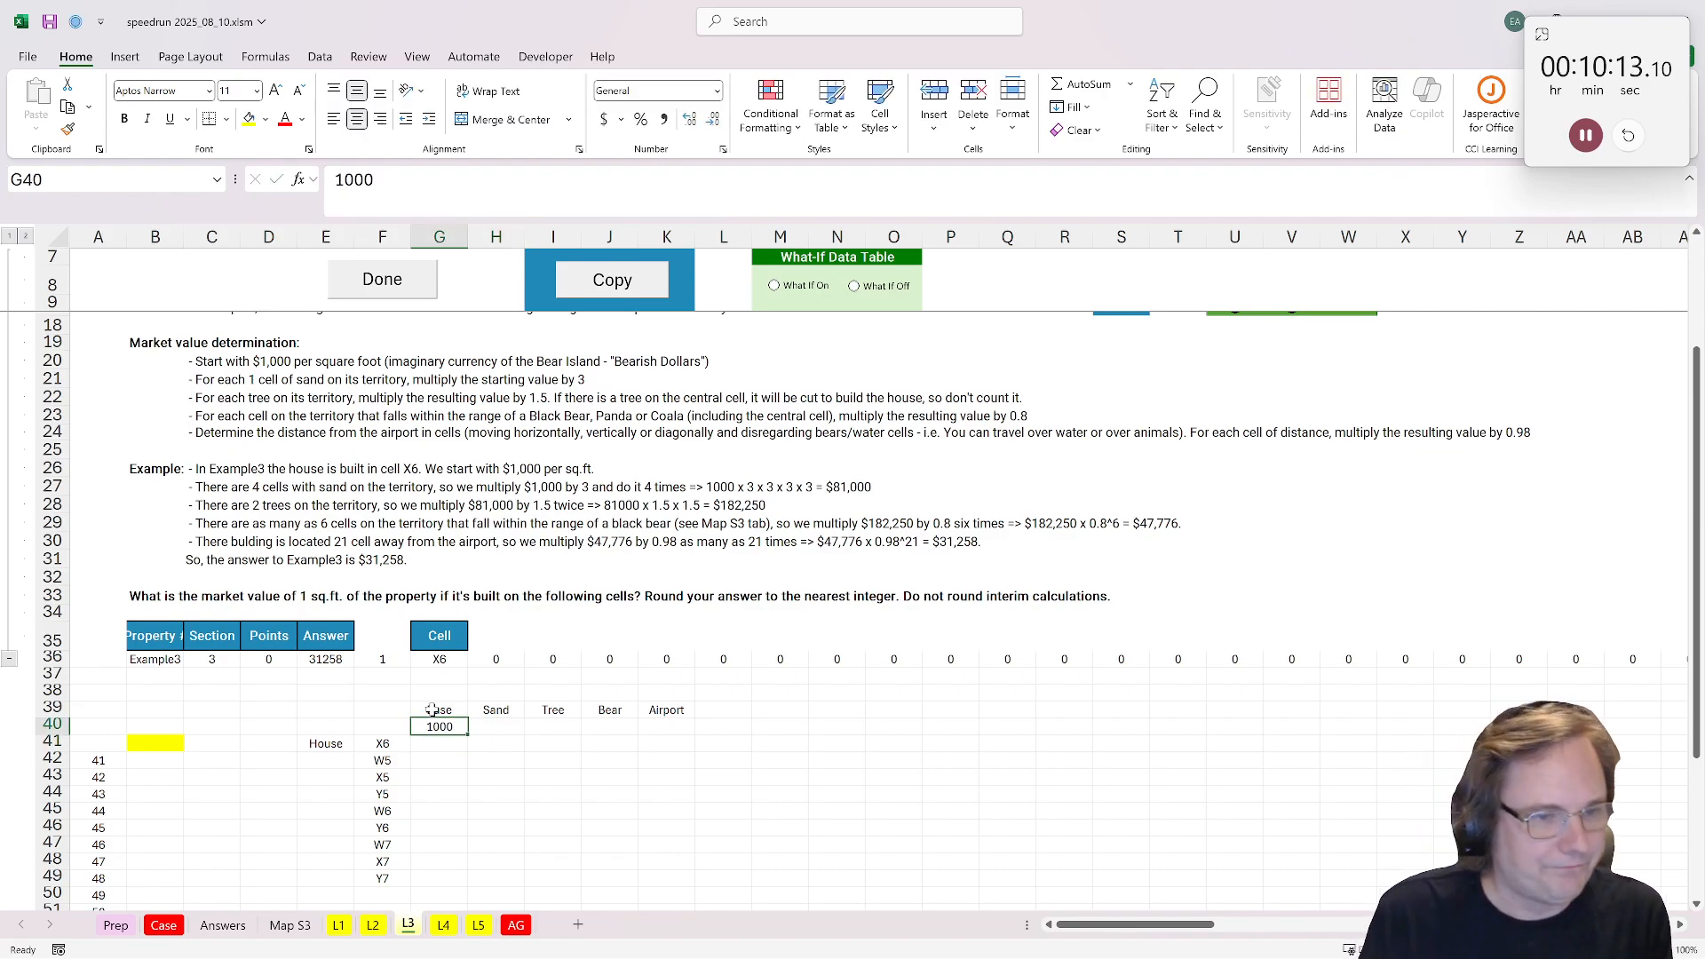
key("Right")
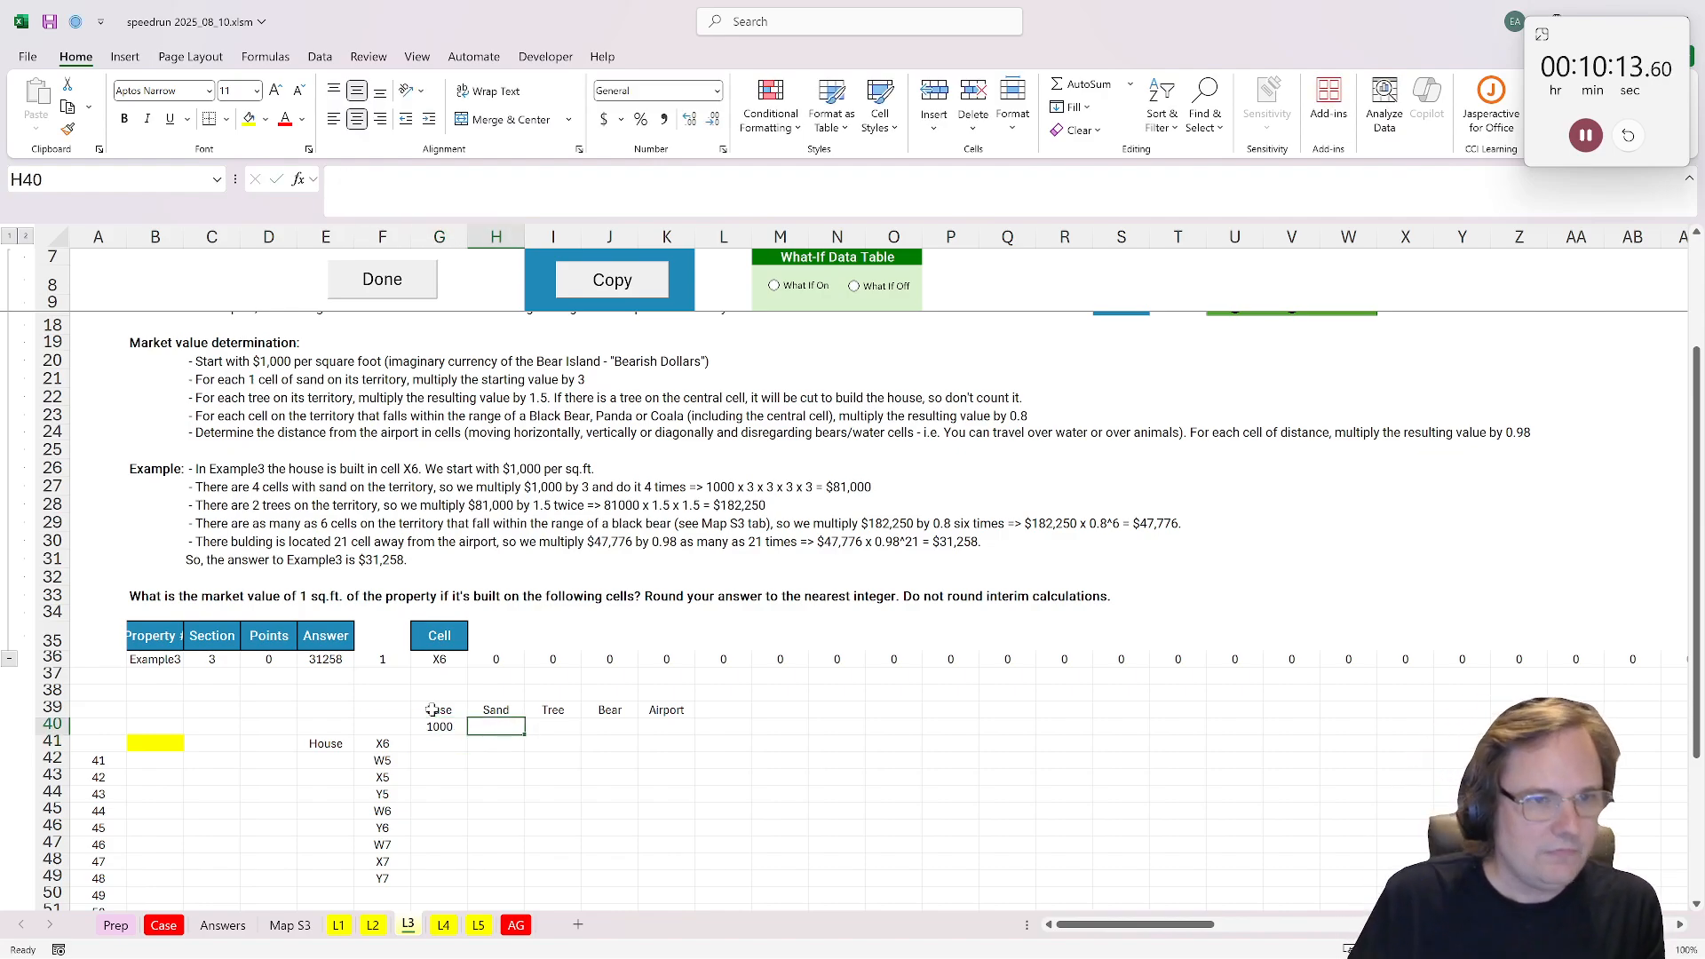
left_click(482, 750)
Step: Duplicate the Map S3 sheet, place the copy between Map S3 and L1, and rename it sand
right_click(293, 928)
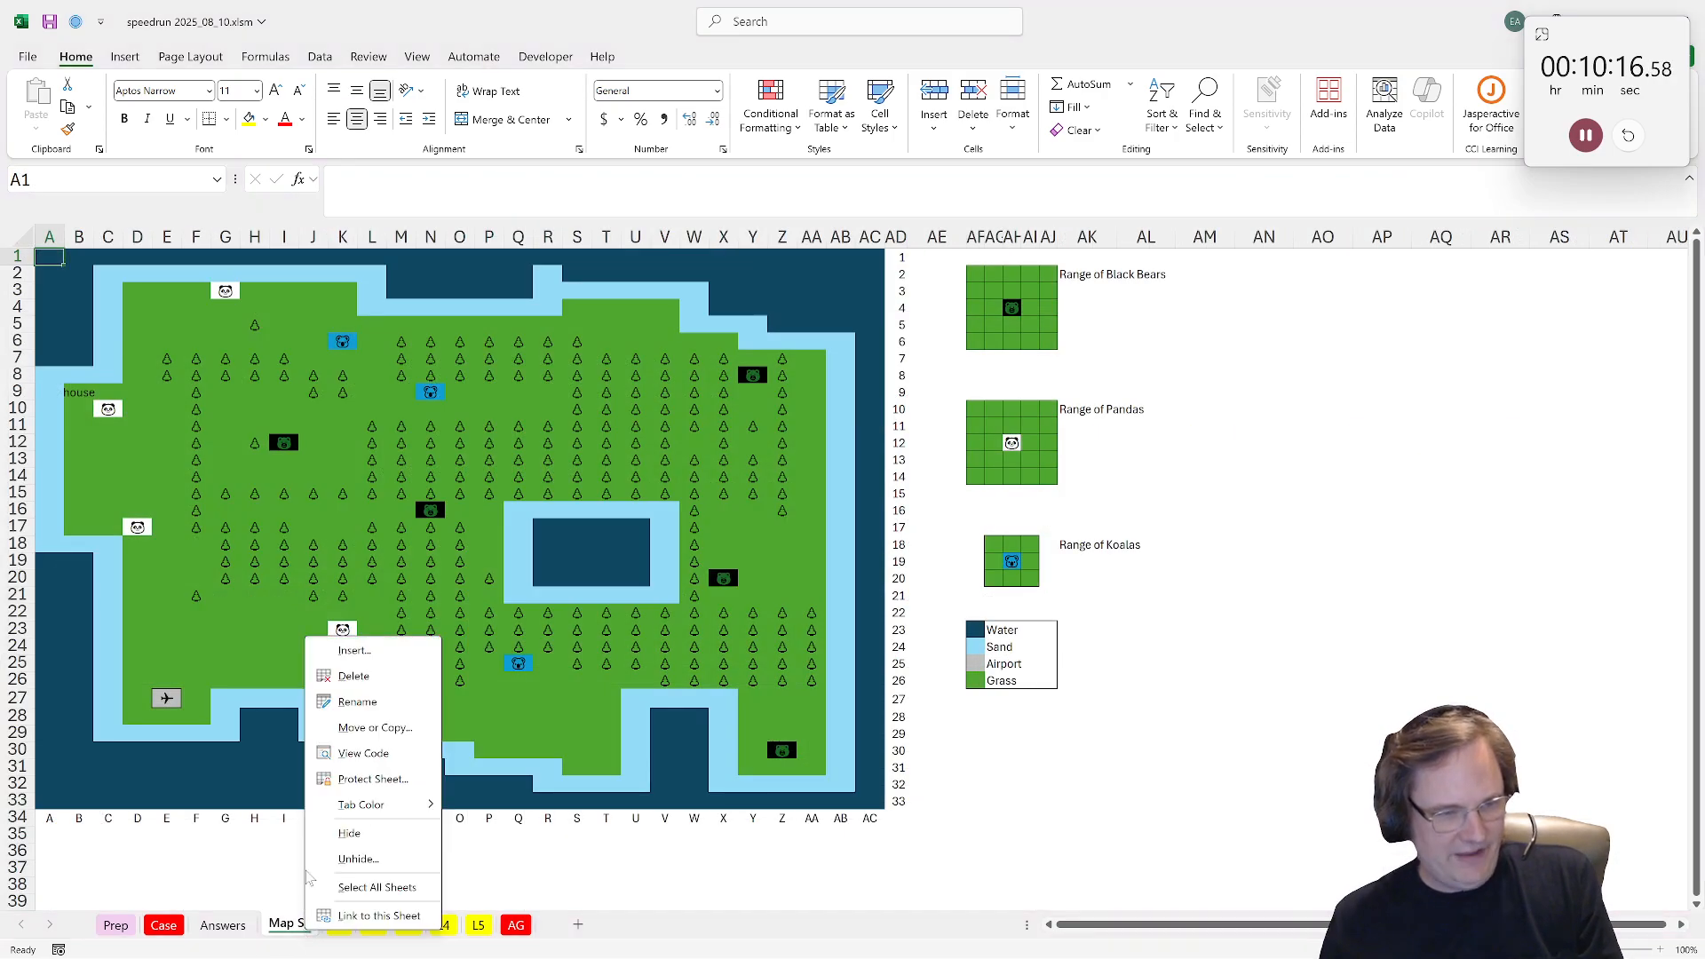
left_click(356, 730)
left_click(266, 845)
left_click(401, 877)
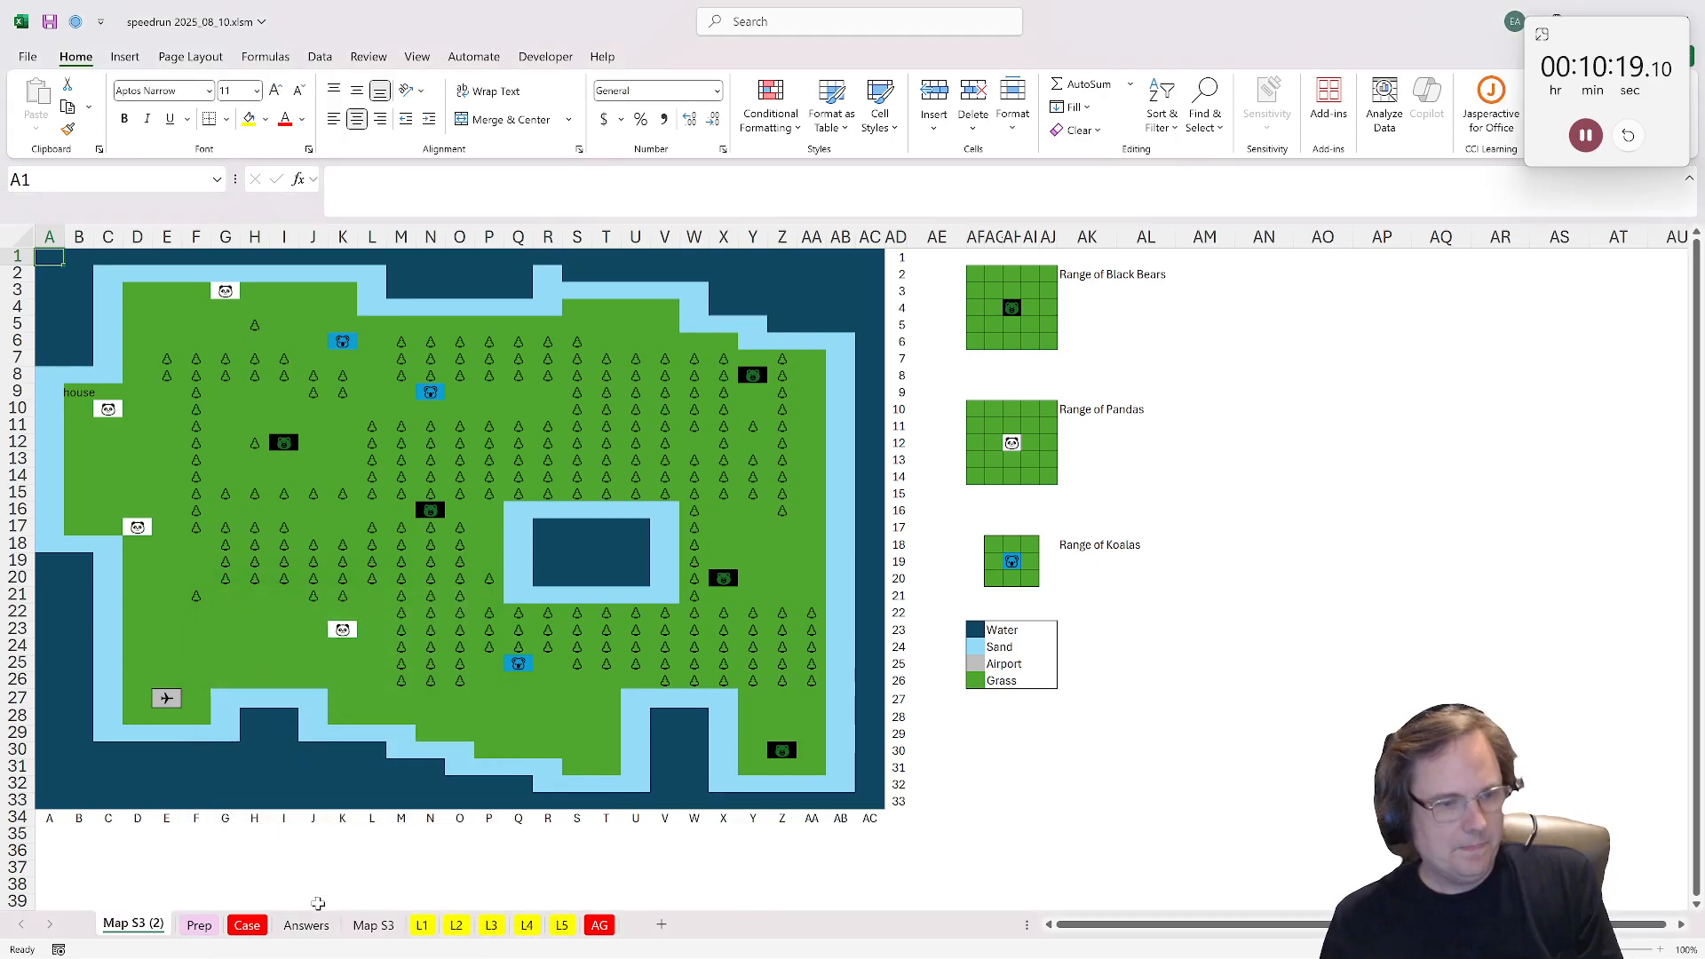
left_click_drag(132, 928, 388, 937)
double_click(387, 931)
type("sand")
key("Return")
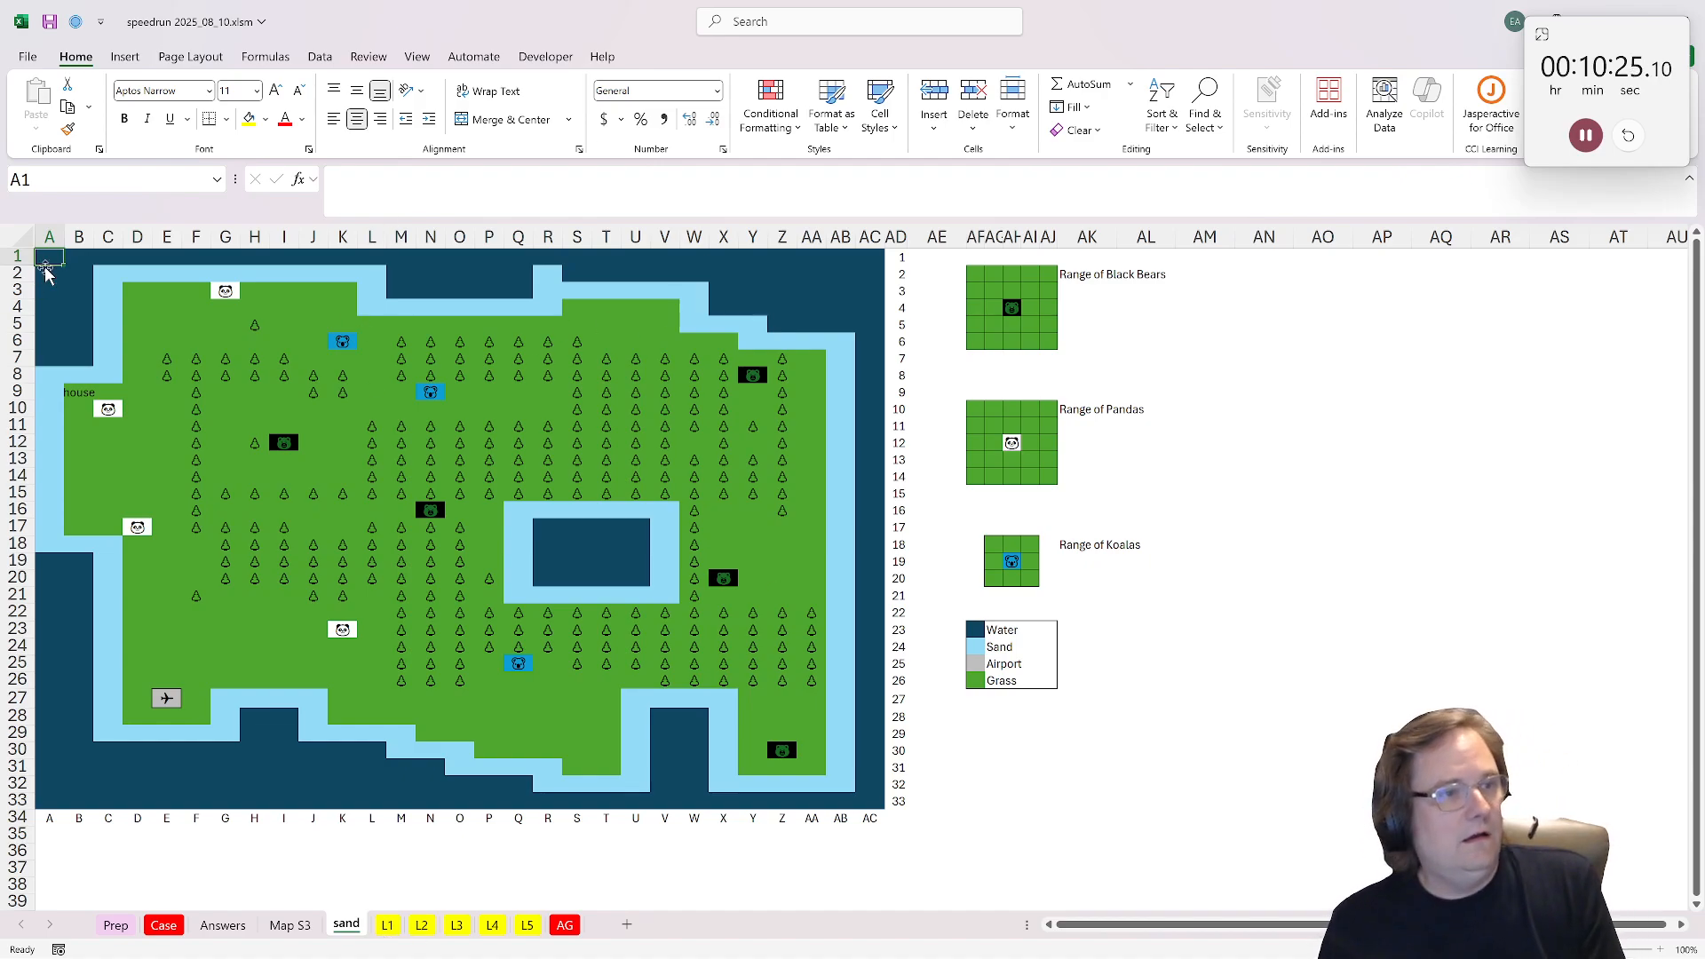
Step: Clear the contents of map range A1:AC33 on the sand sheet and enter 1 in sand cell AB24
left_click_drag(46, 259, 873, 797)
key("Delete")
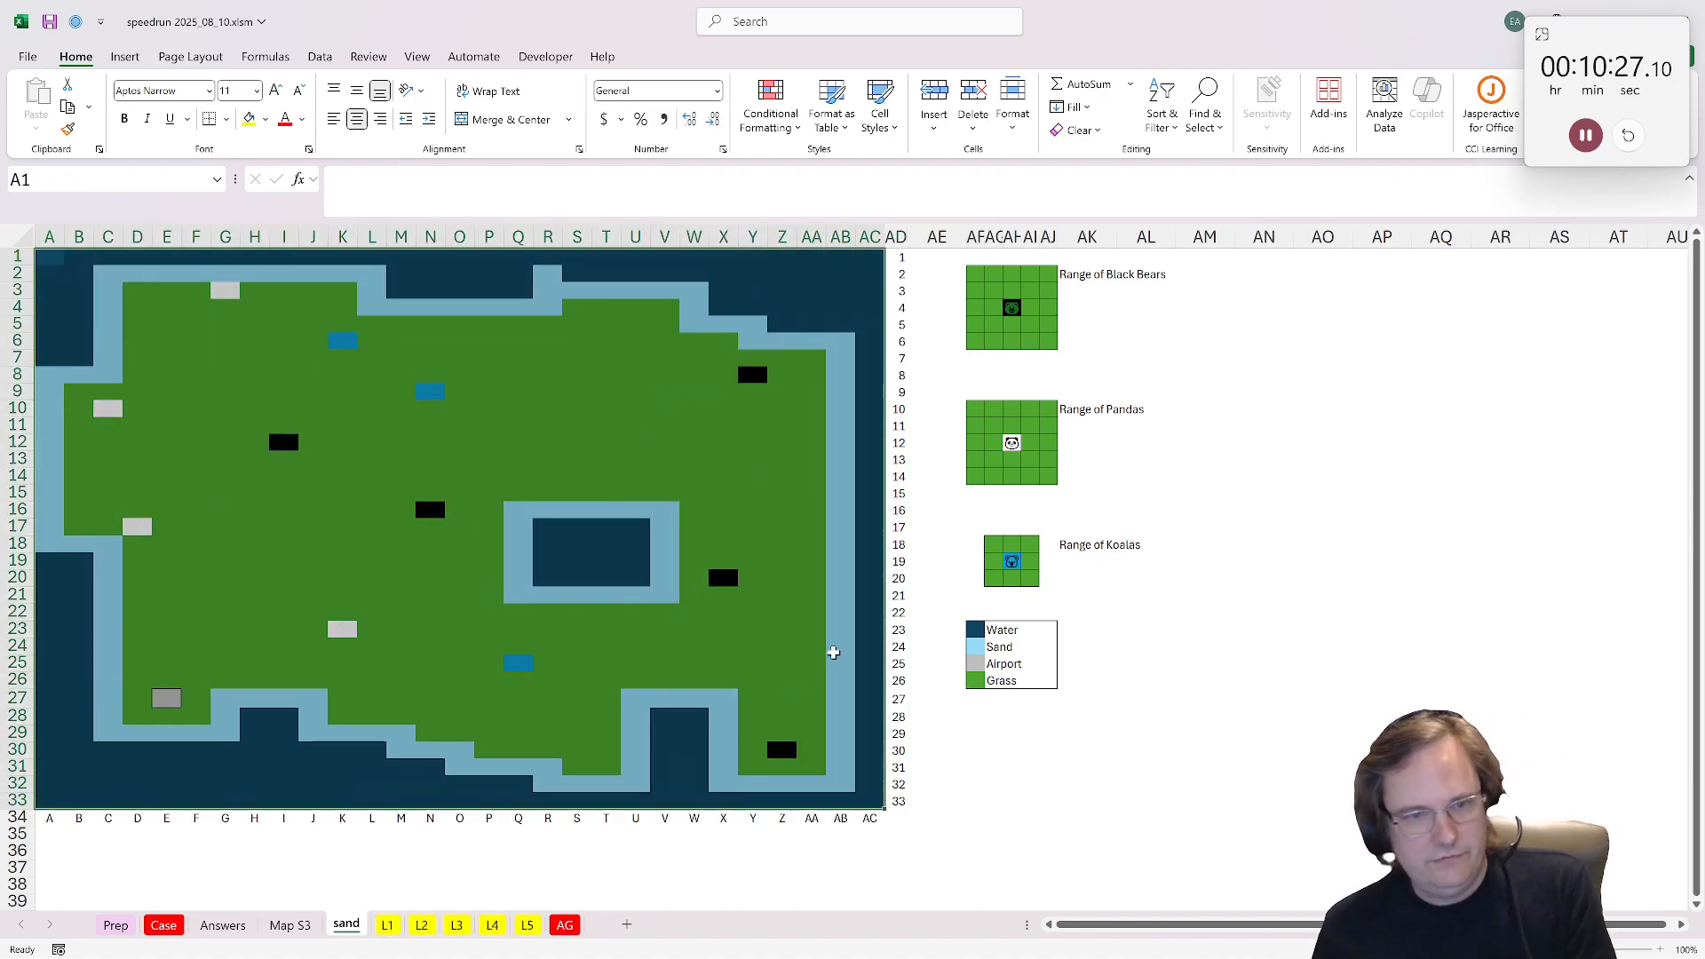
left_click(833, 650)
type("1")
left_click(852, 598)
key("ctrl+Down")
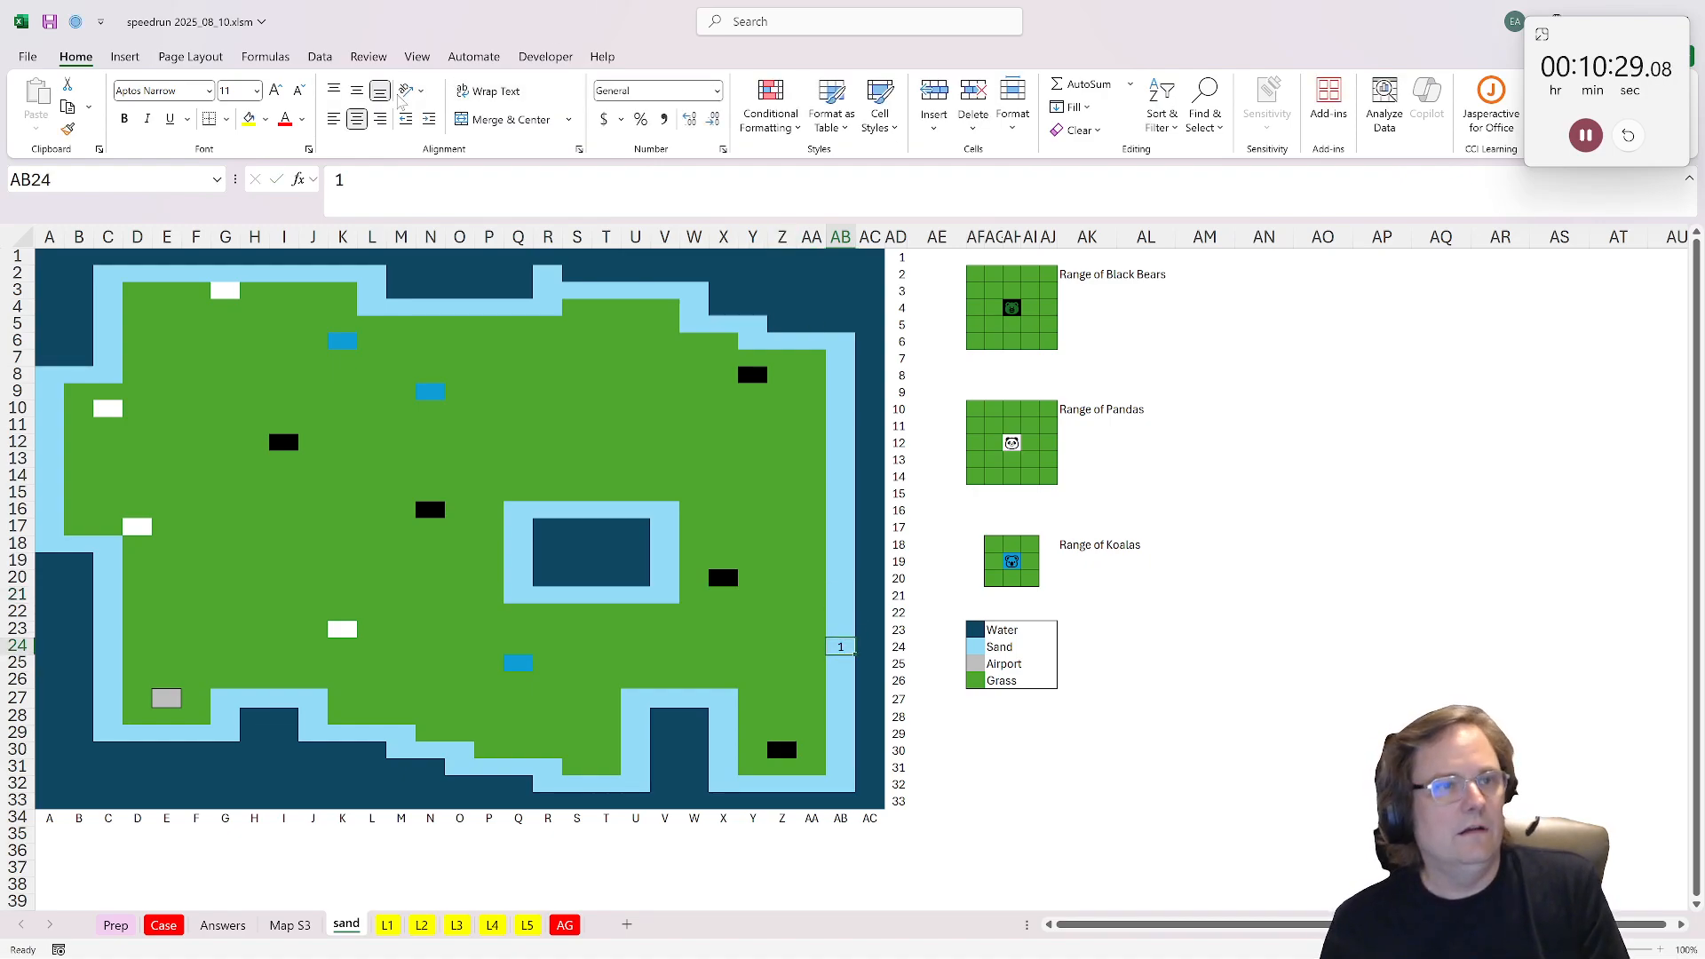
Step: Run the flood_fill macro from AB24 to fill the map's sand cells with 1
left_click(545, 59)
left_click(77, 99)
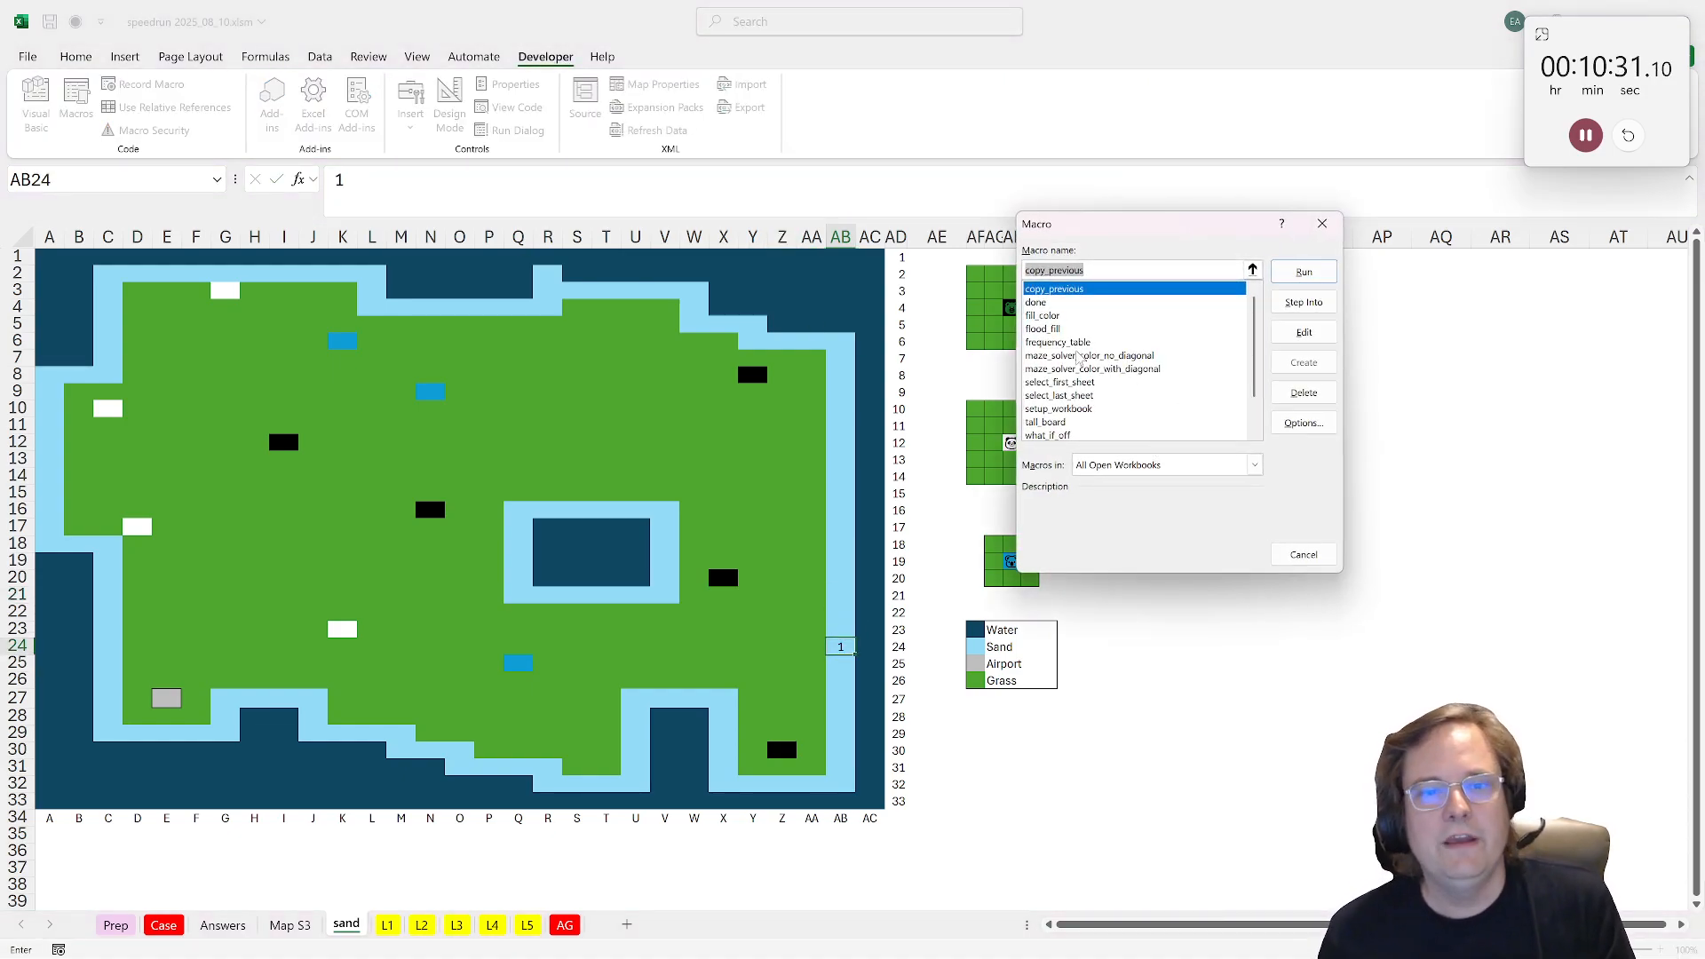
left_click(1045, 328)
left_click(1304, 272)
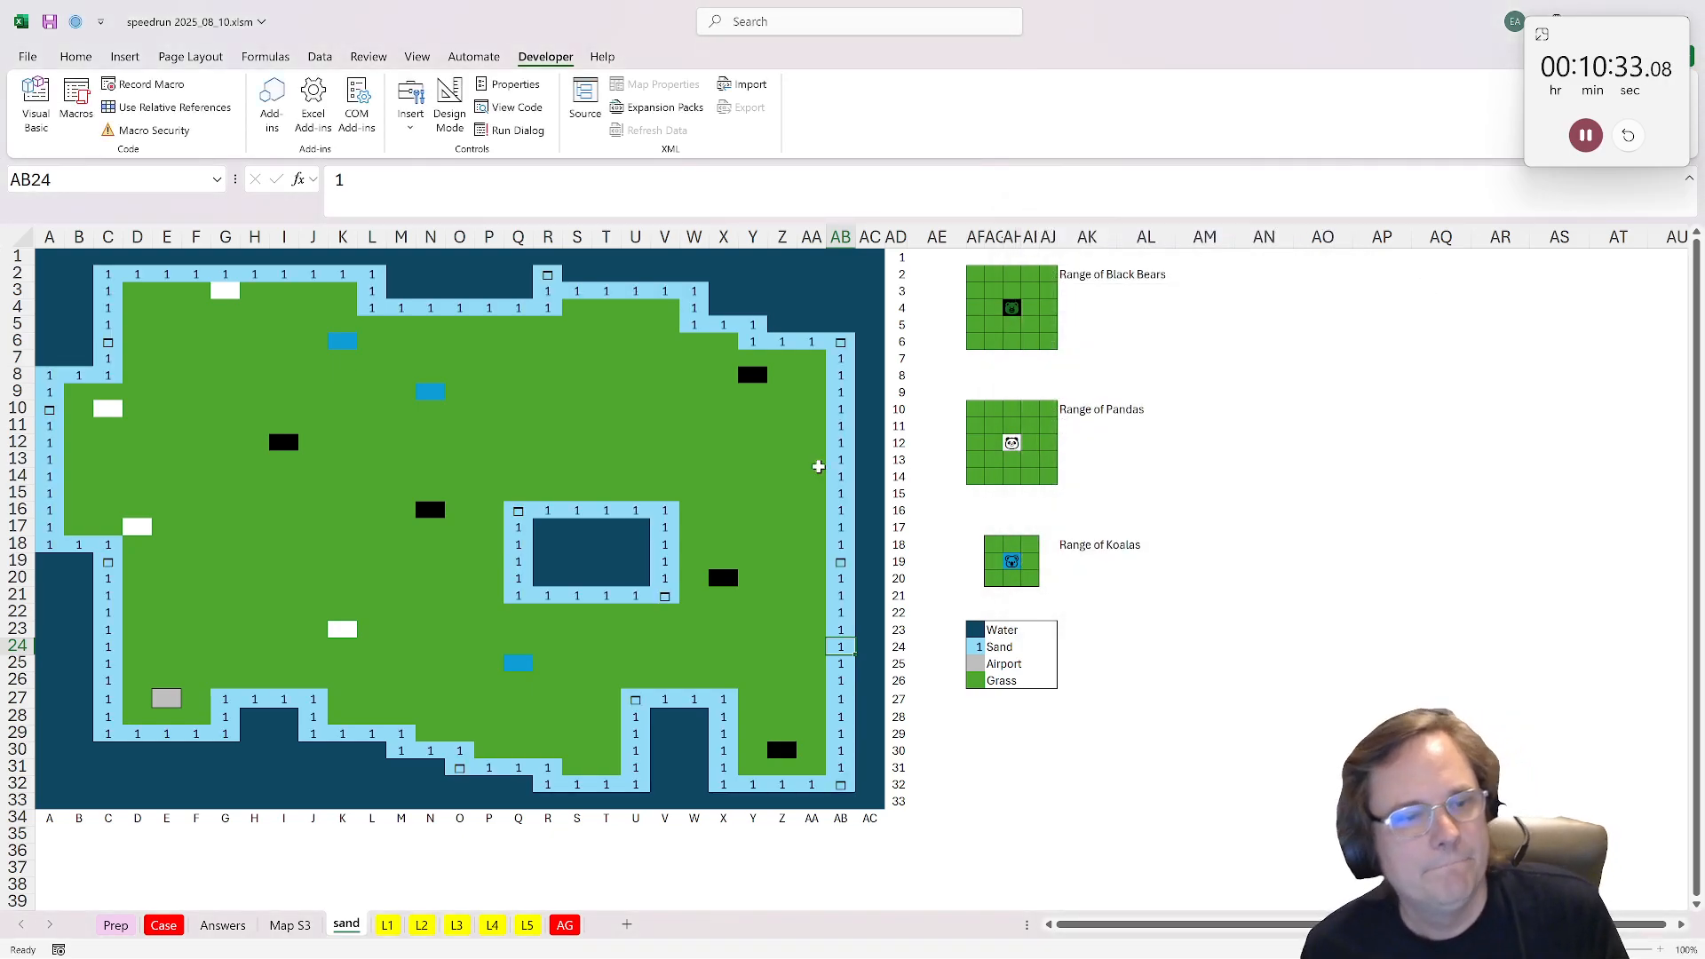
Step: Set the font of the whole map range A1:AC33 to Aptos Display
left_click_drag(49, 256, 880, 805)
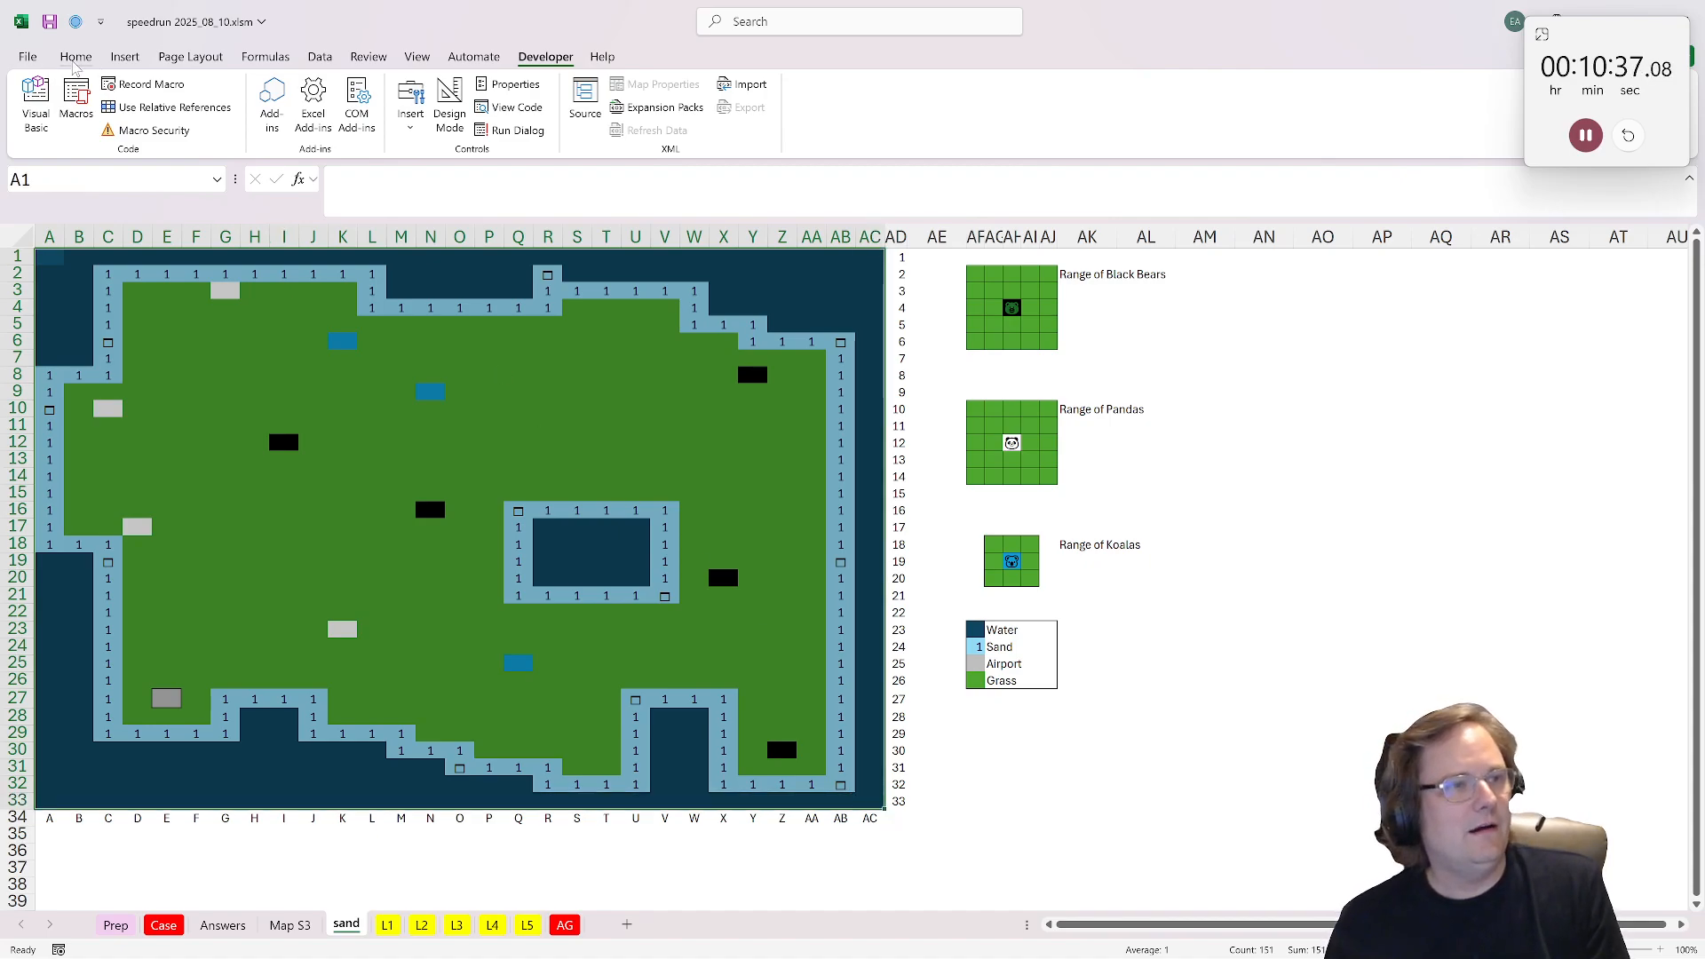
left_click(75, 57)
left_click(210, 91)
left_click(169, 641)
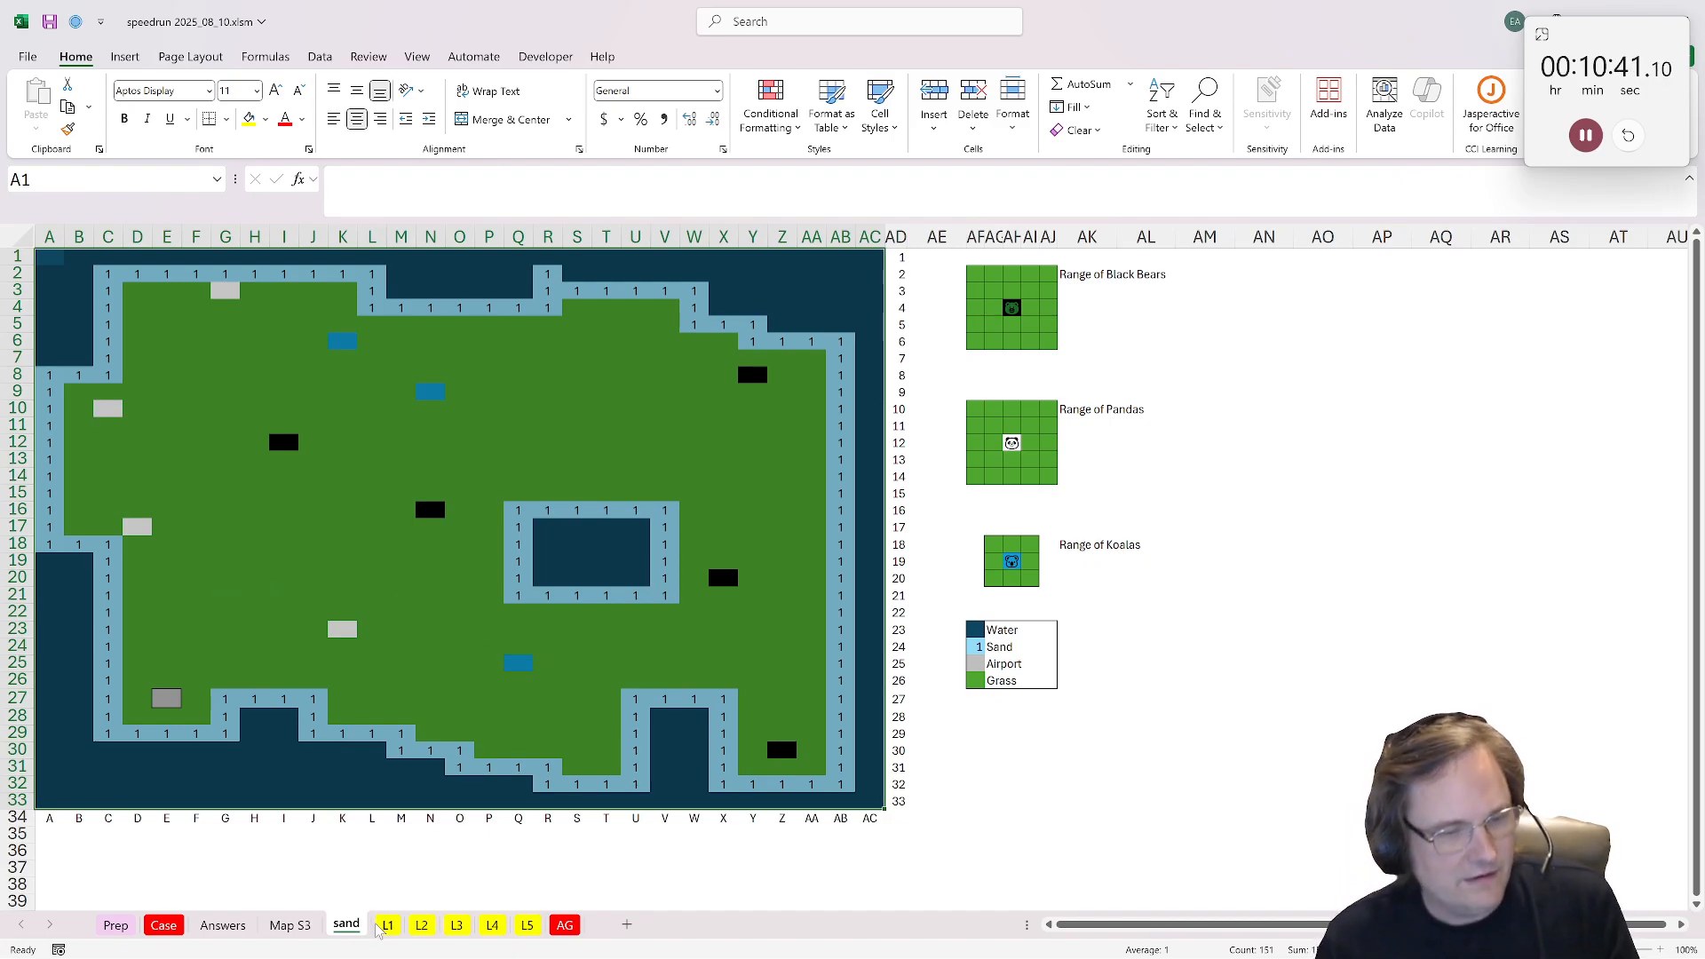
Step: Enter =xtocol(A1:AC33) in AN1 to list the sand cell addresses with their values
left_click(1254, 260)
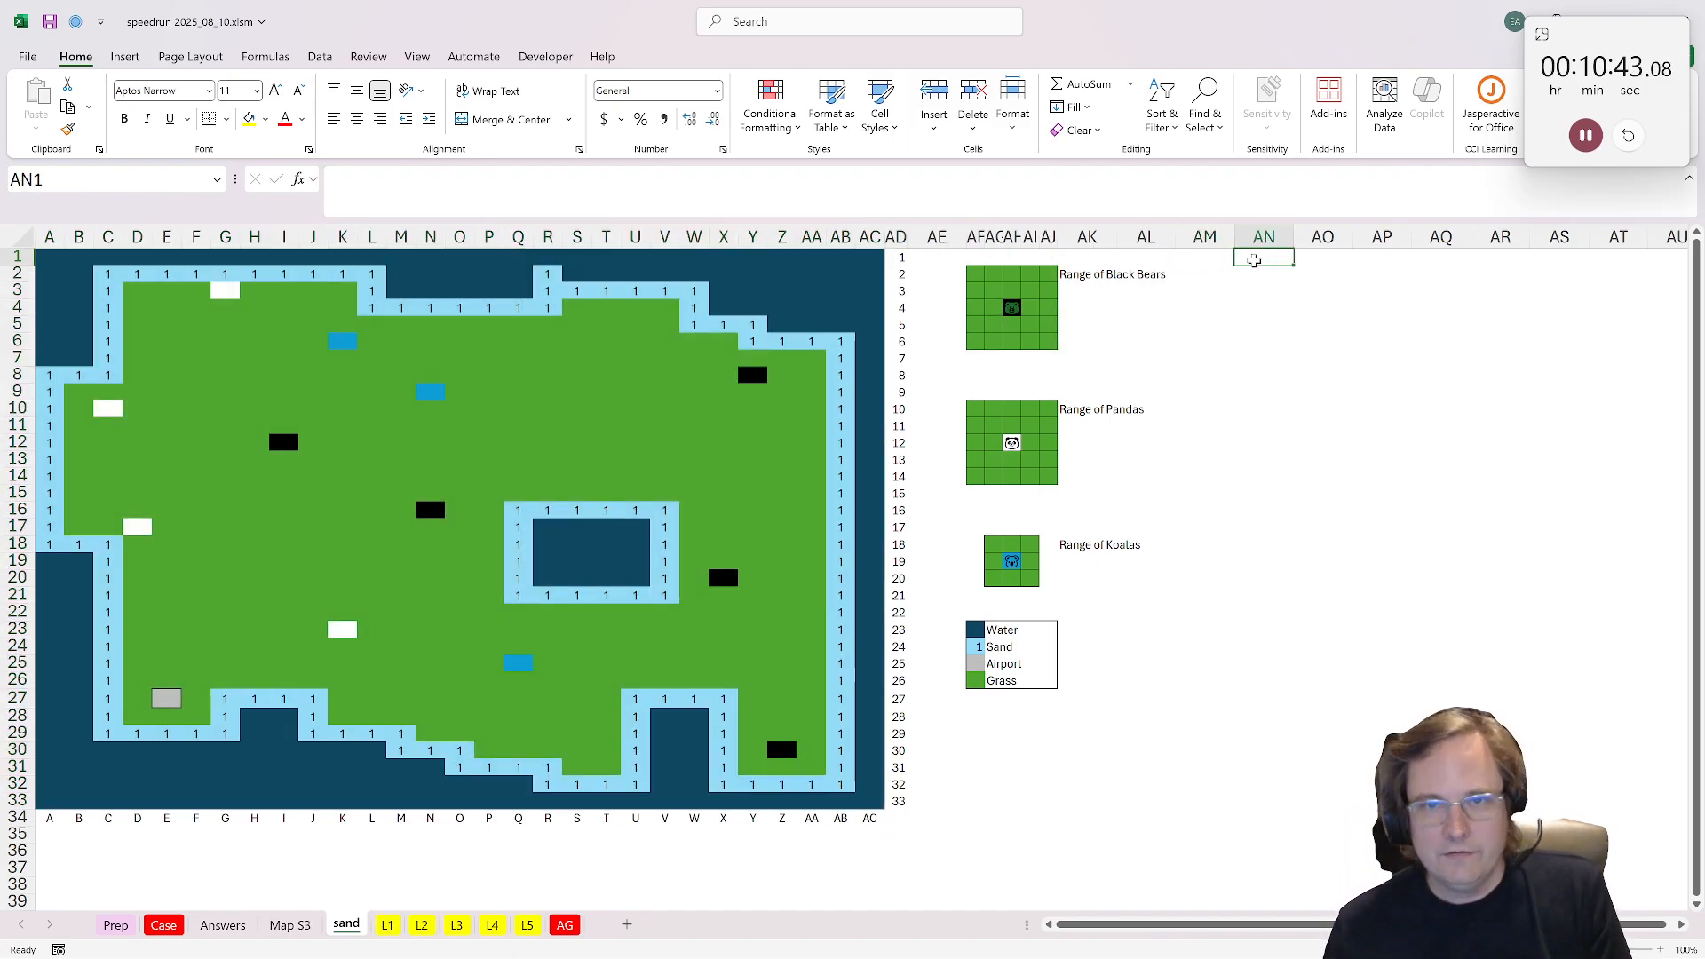
type("=xto")
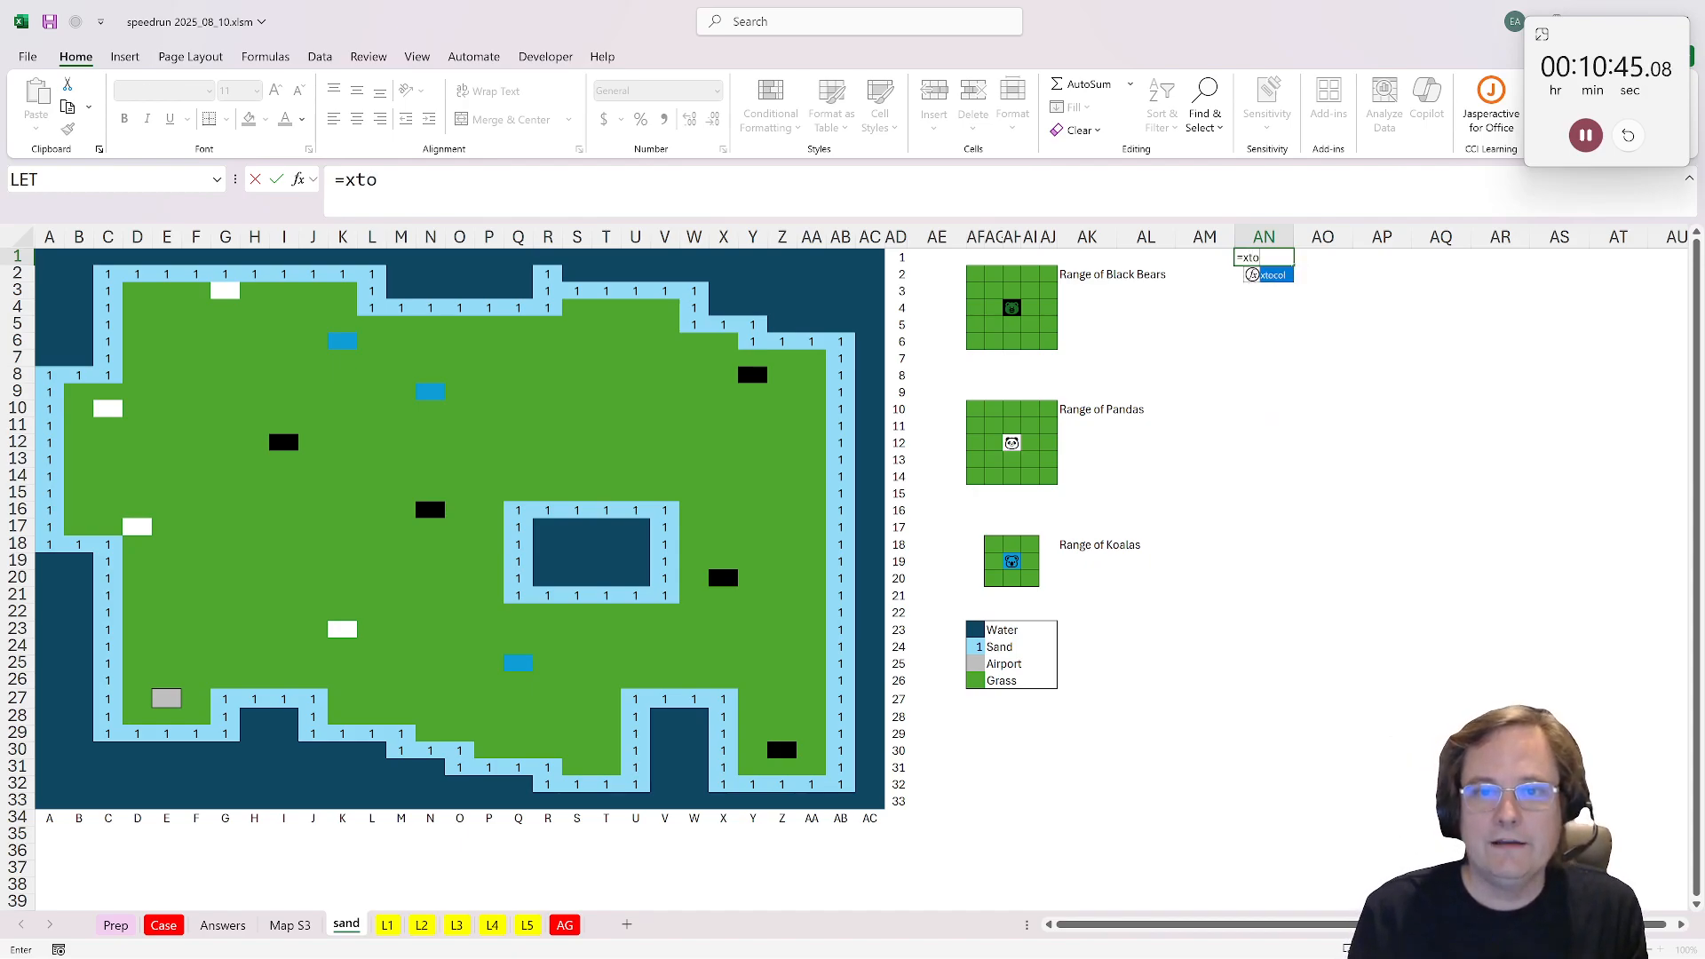
key("Tab")
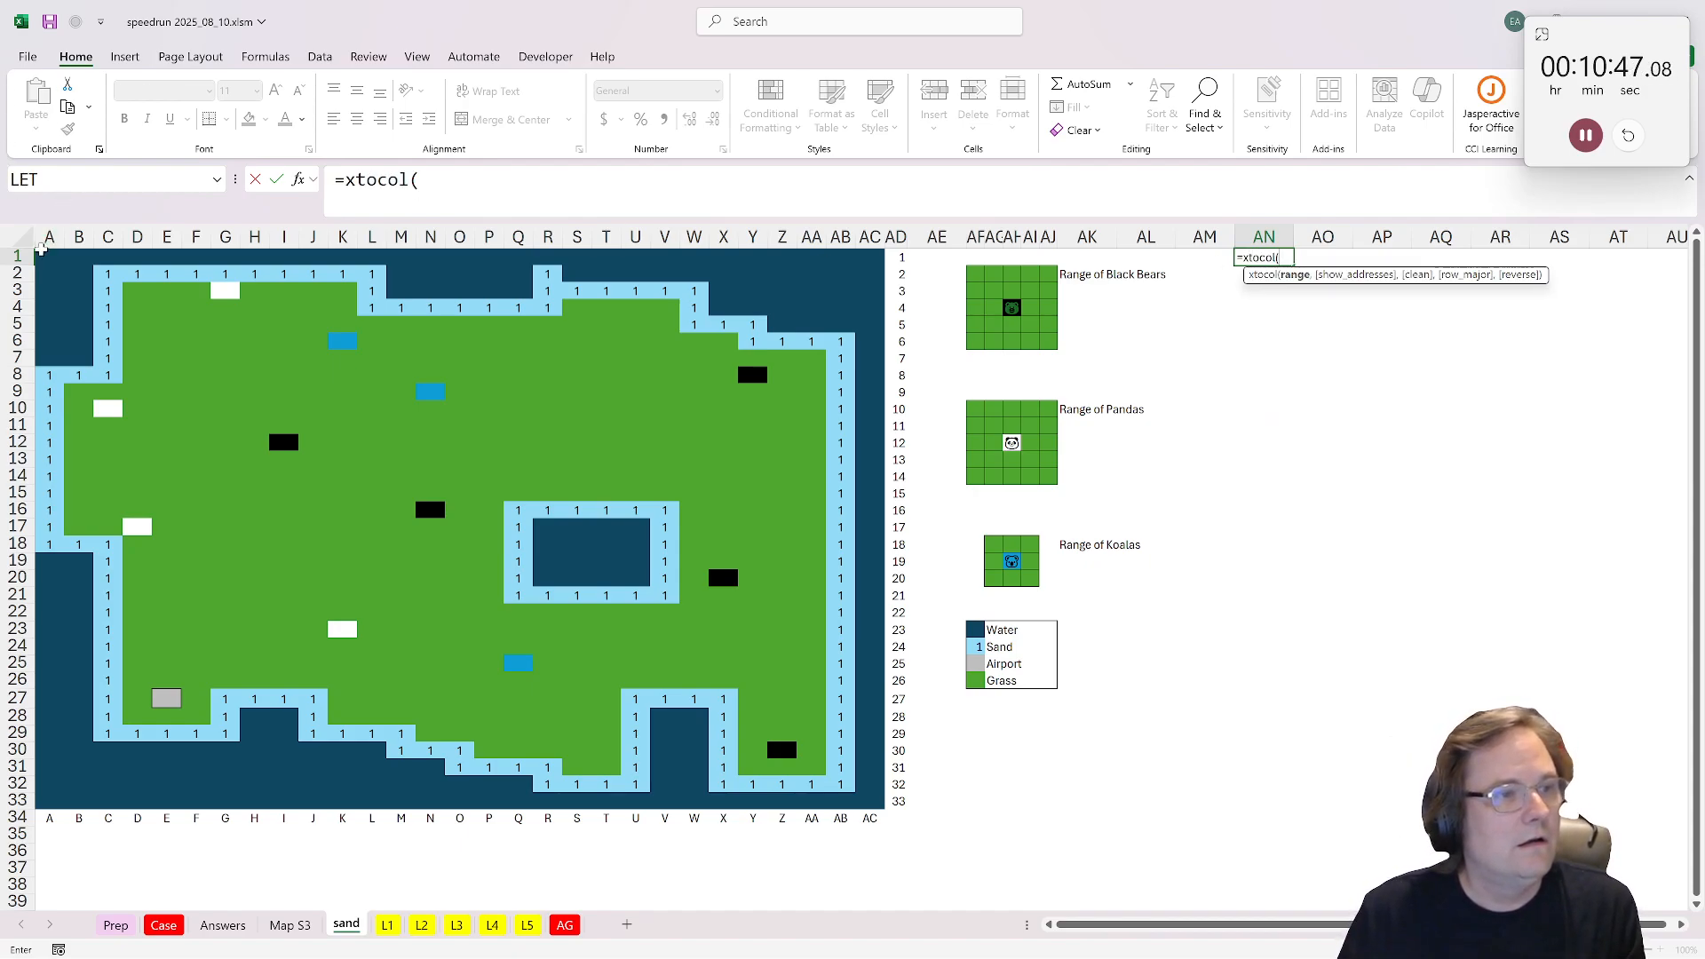
left_click_drag(42, 251, 870, 801)
key("Return")
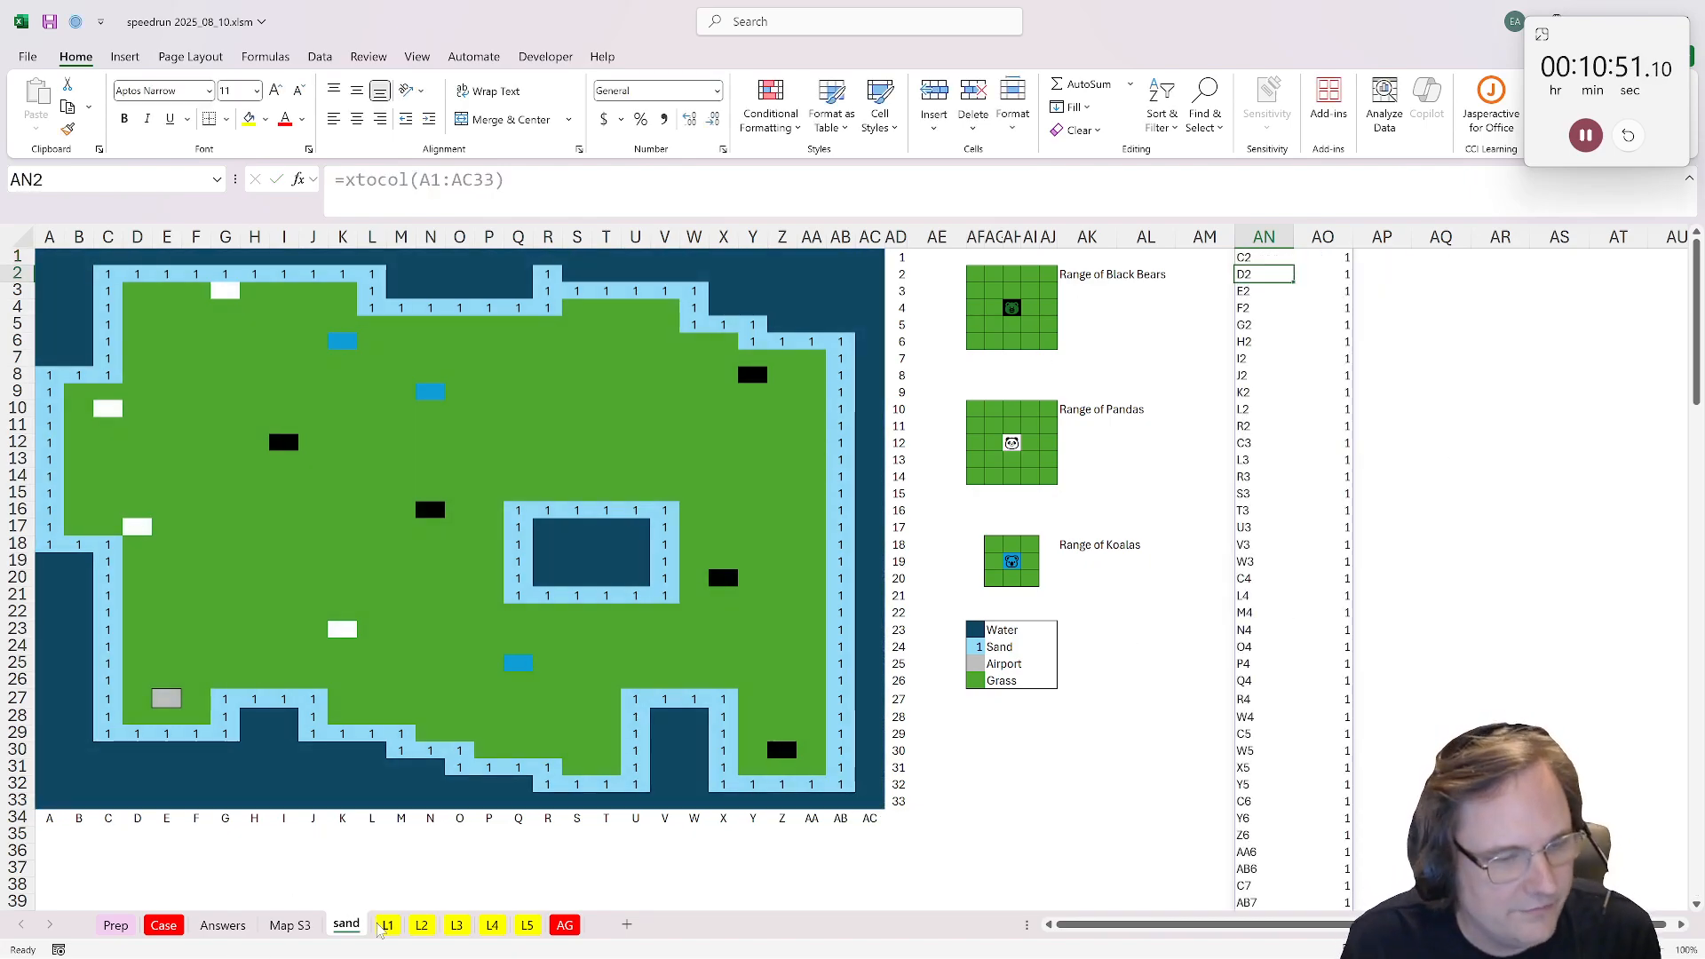
Step: On L3, enter =XLOOKUP(F41,sand!AN:AN,sand!AO:AO) in H41 to flag whether the house cell is sand
left_click(456, 926)
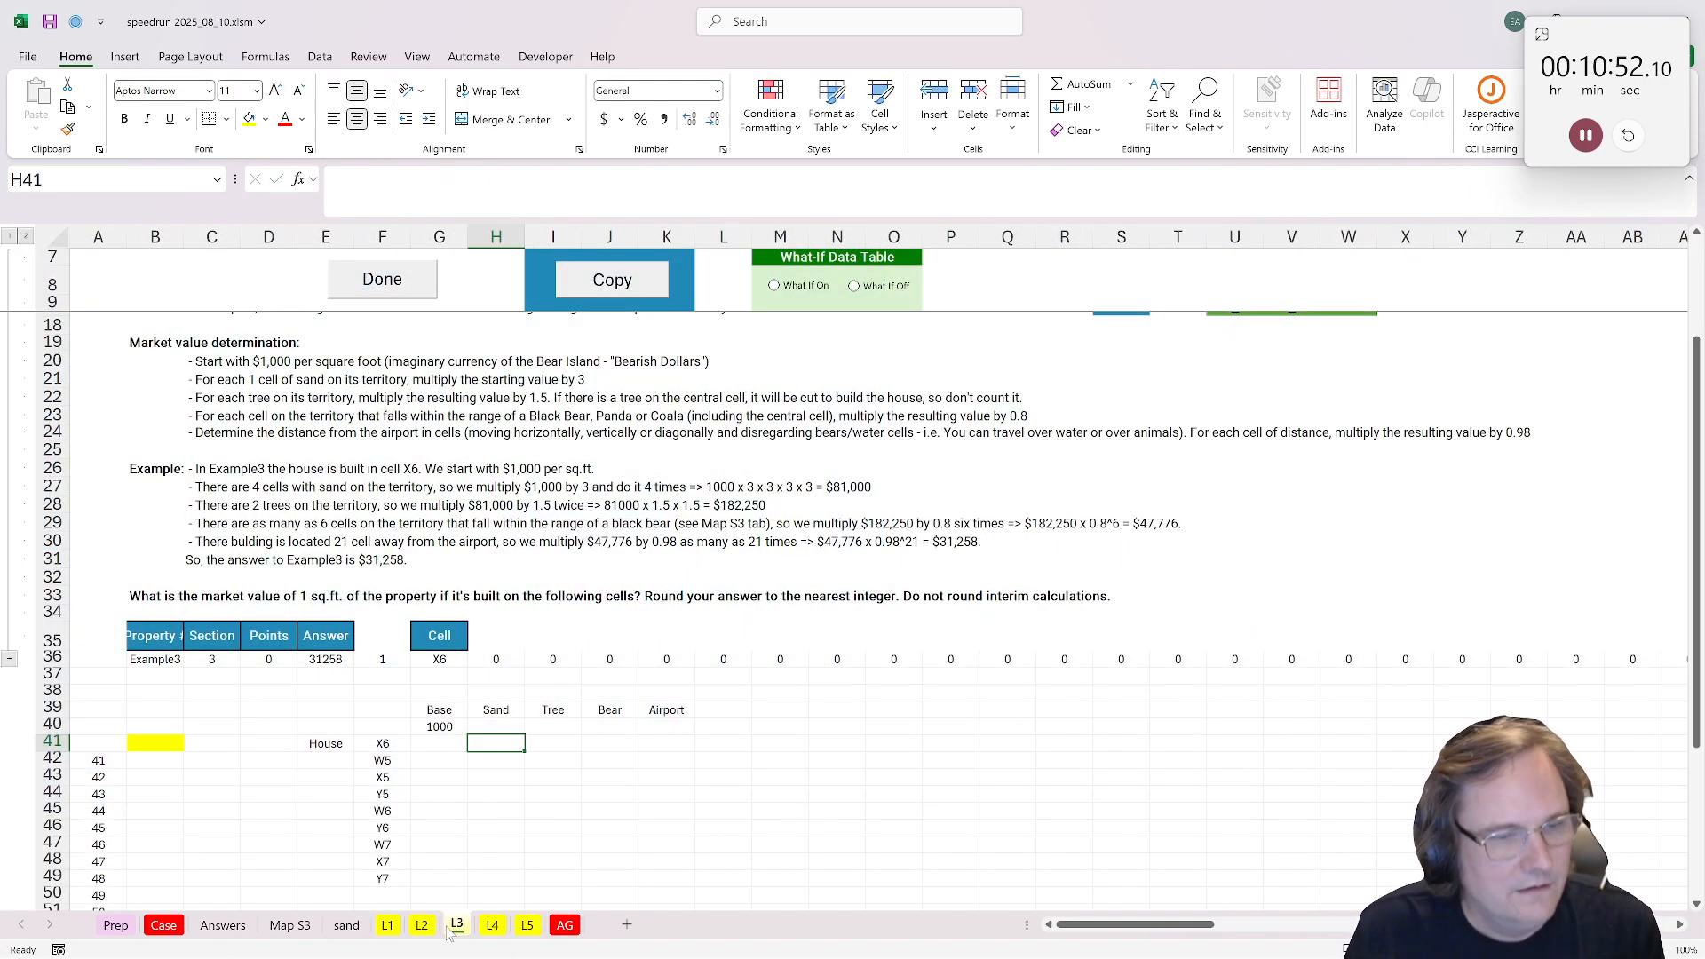
left_click(435, 740)
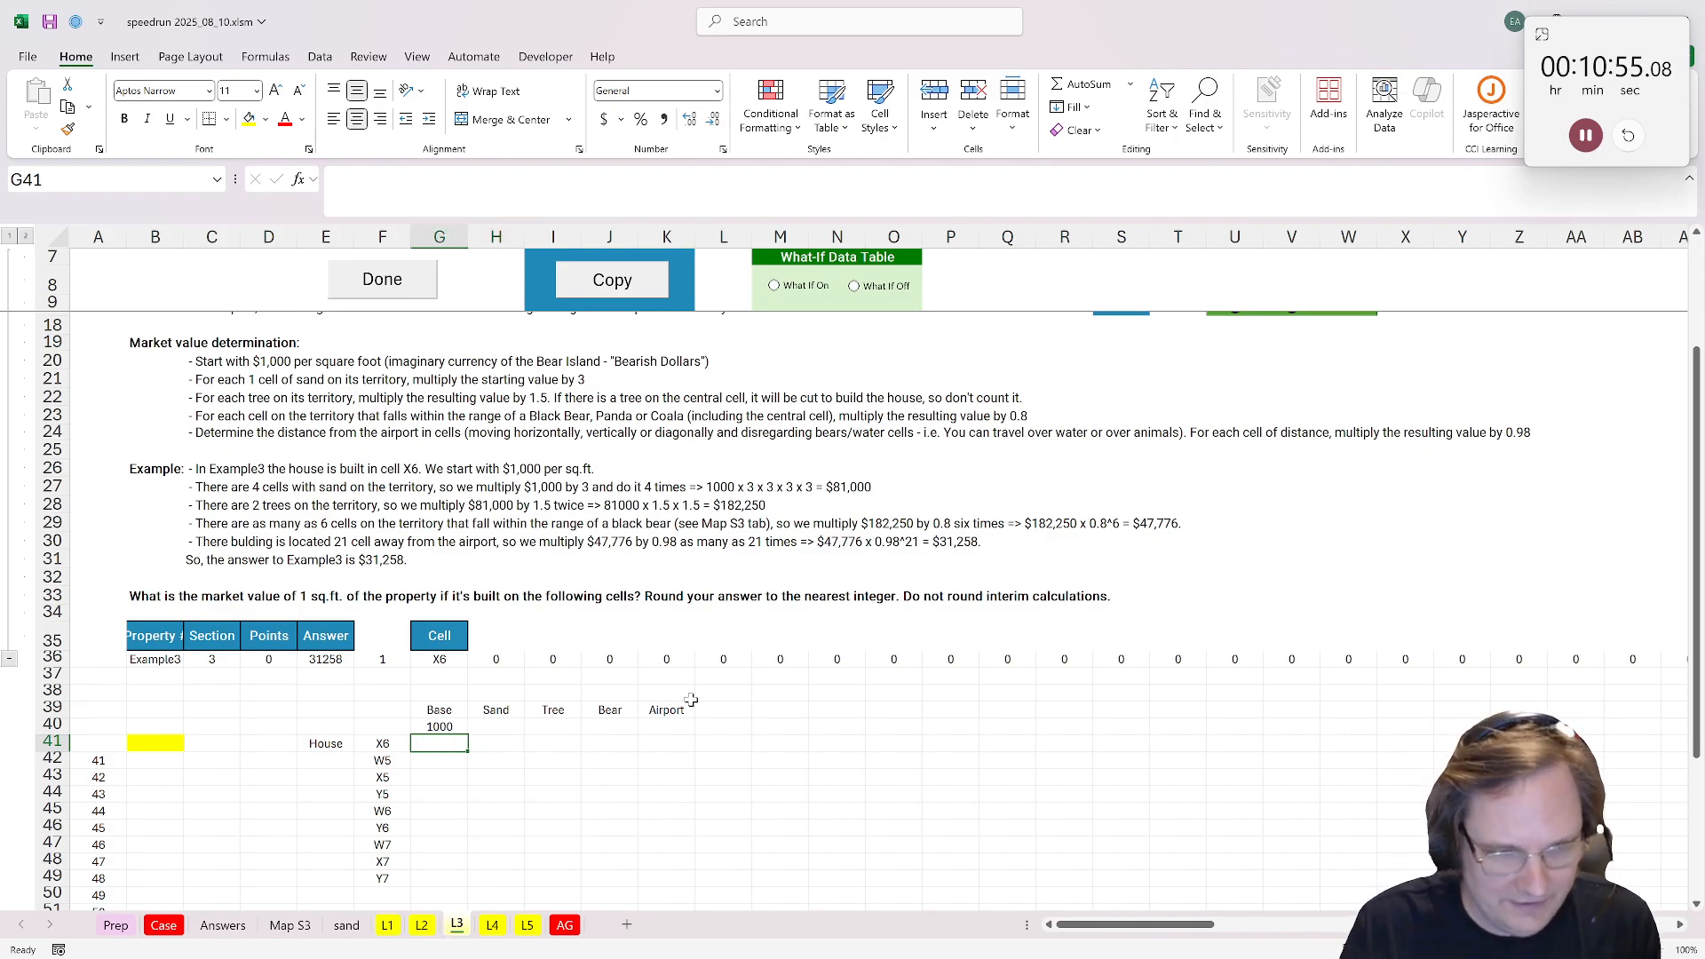
key("Right")
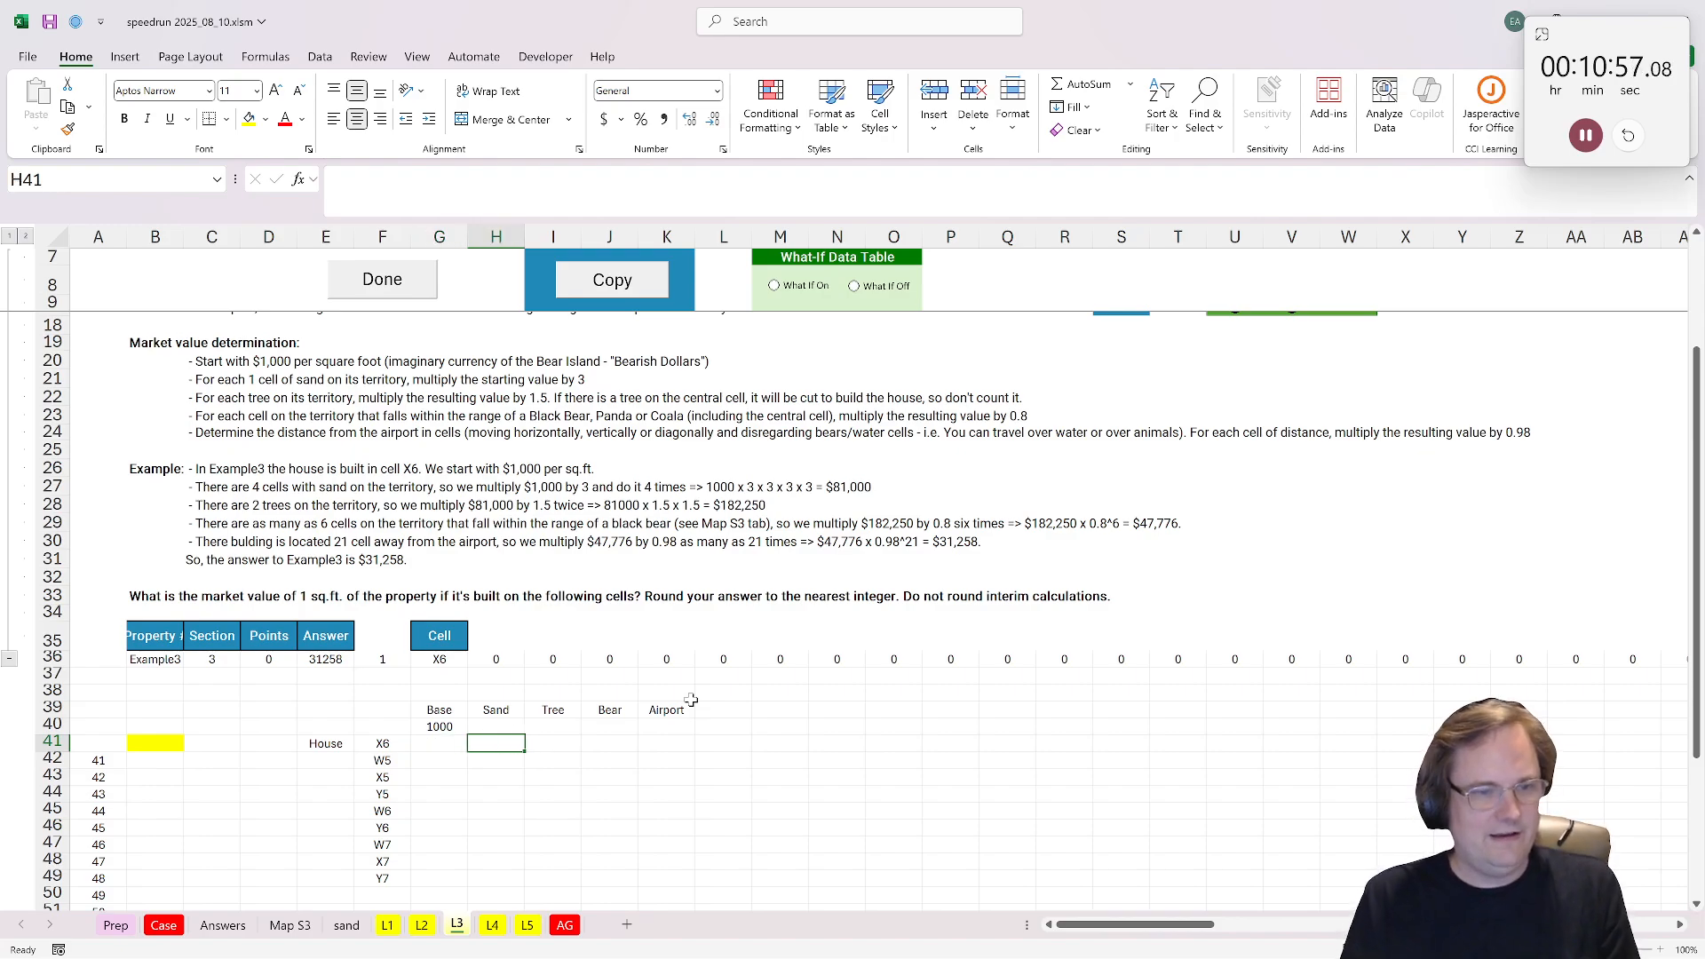
type("=xlookup(")
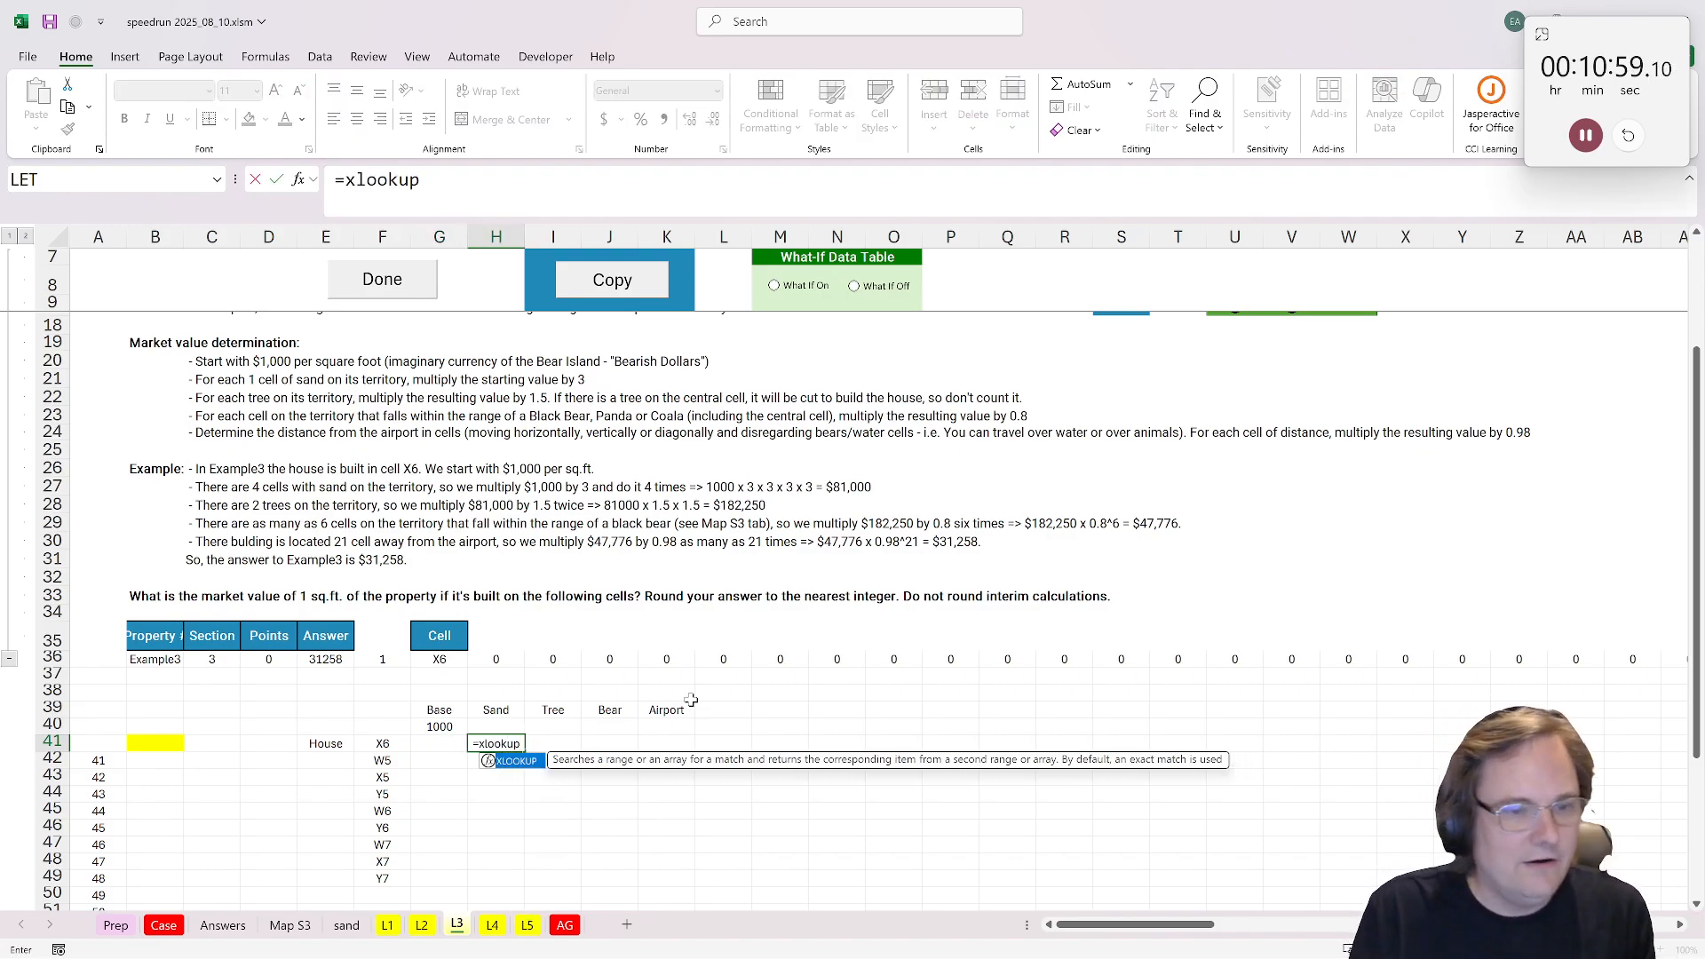
left_click(384, 743)
type(",")
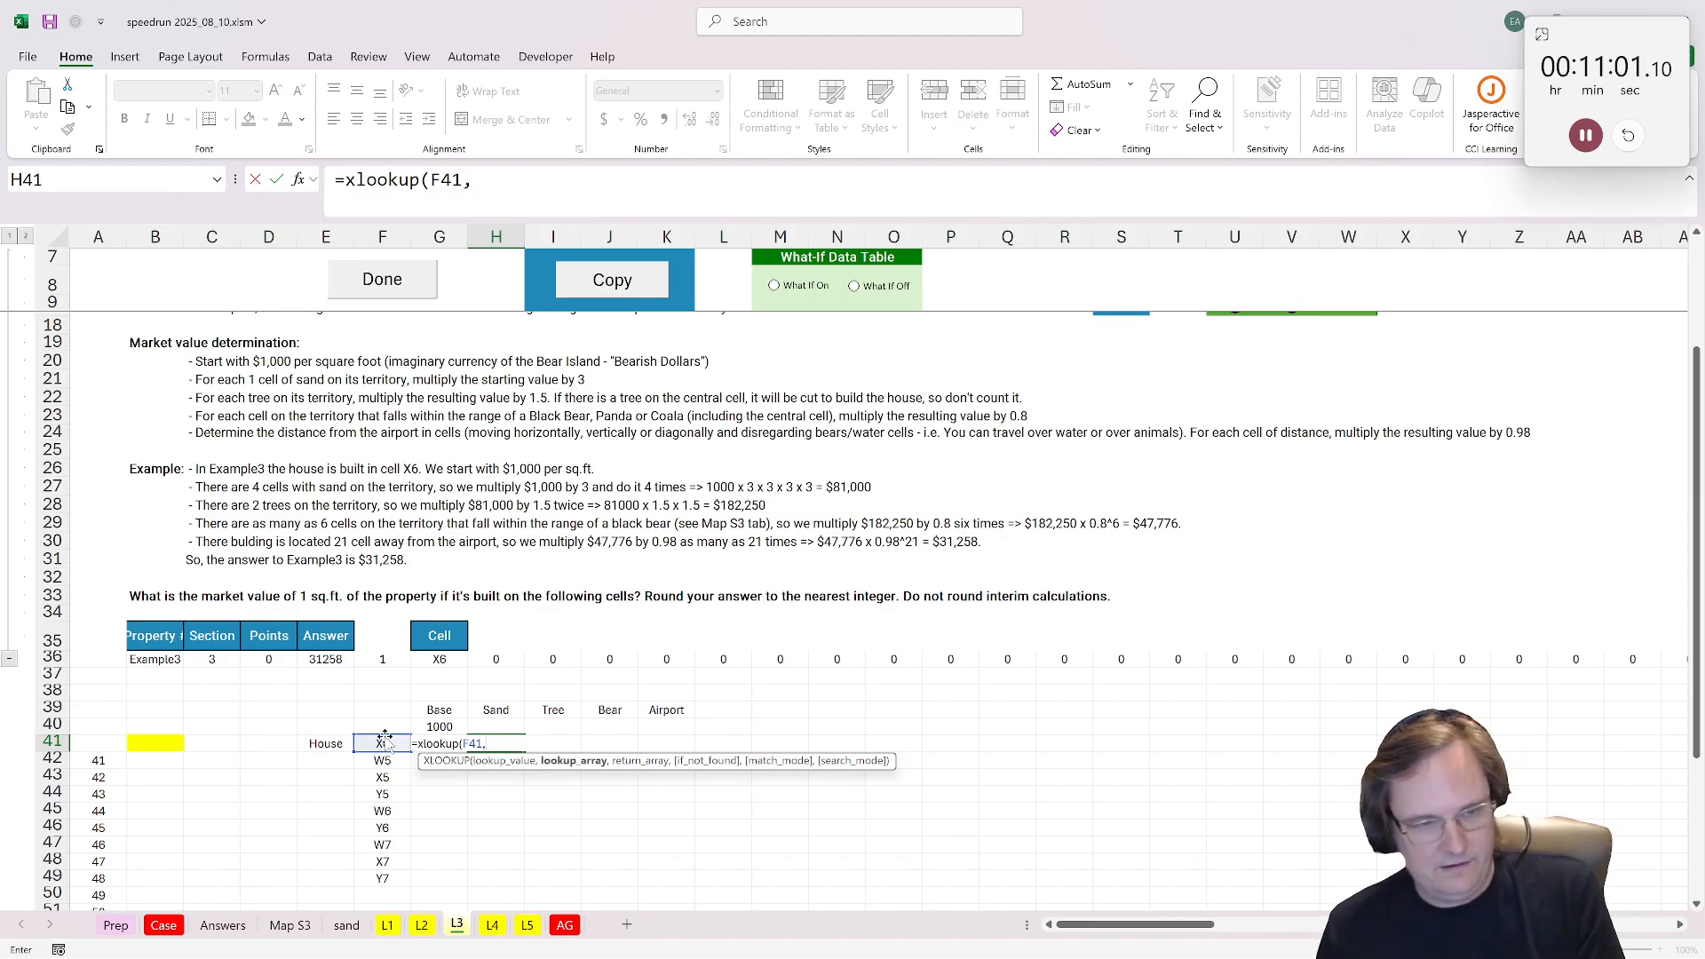
left_click(347, 925)
left_click(1254, 233)
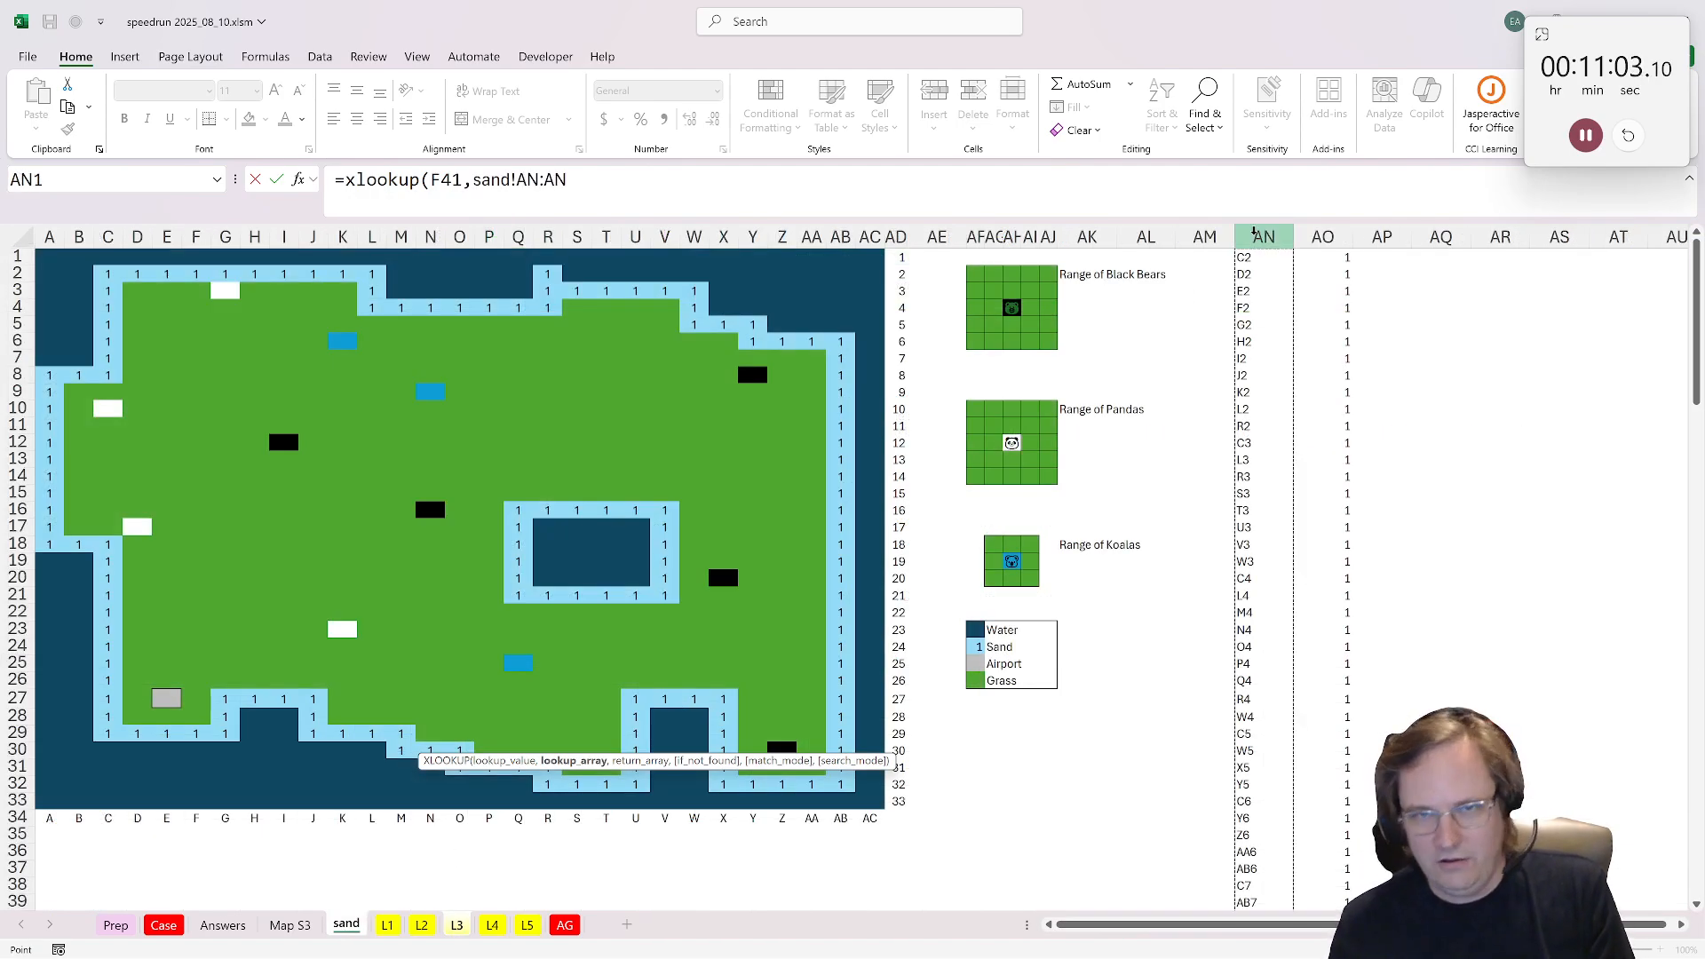
type(",")
left_click(1324, 234)
key("Return")
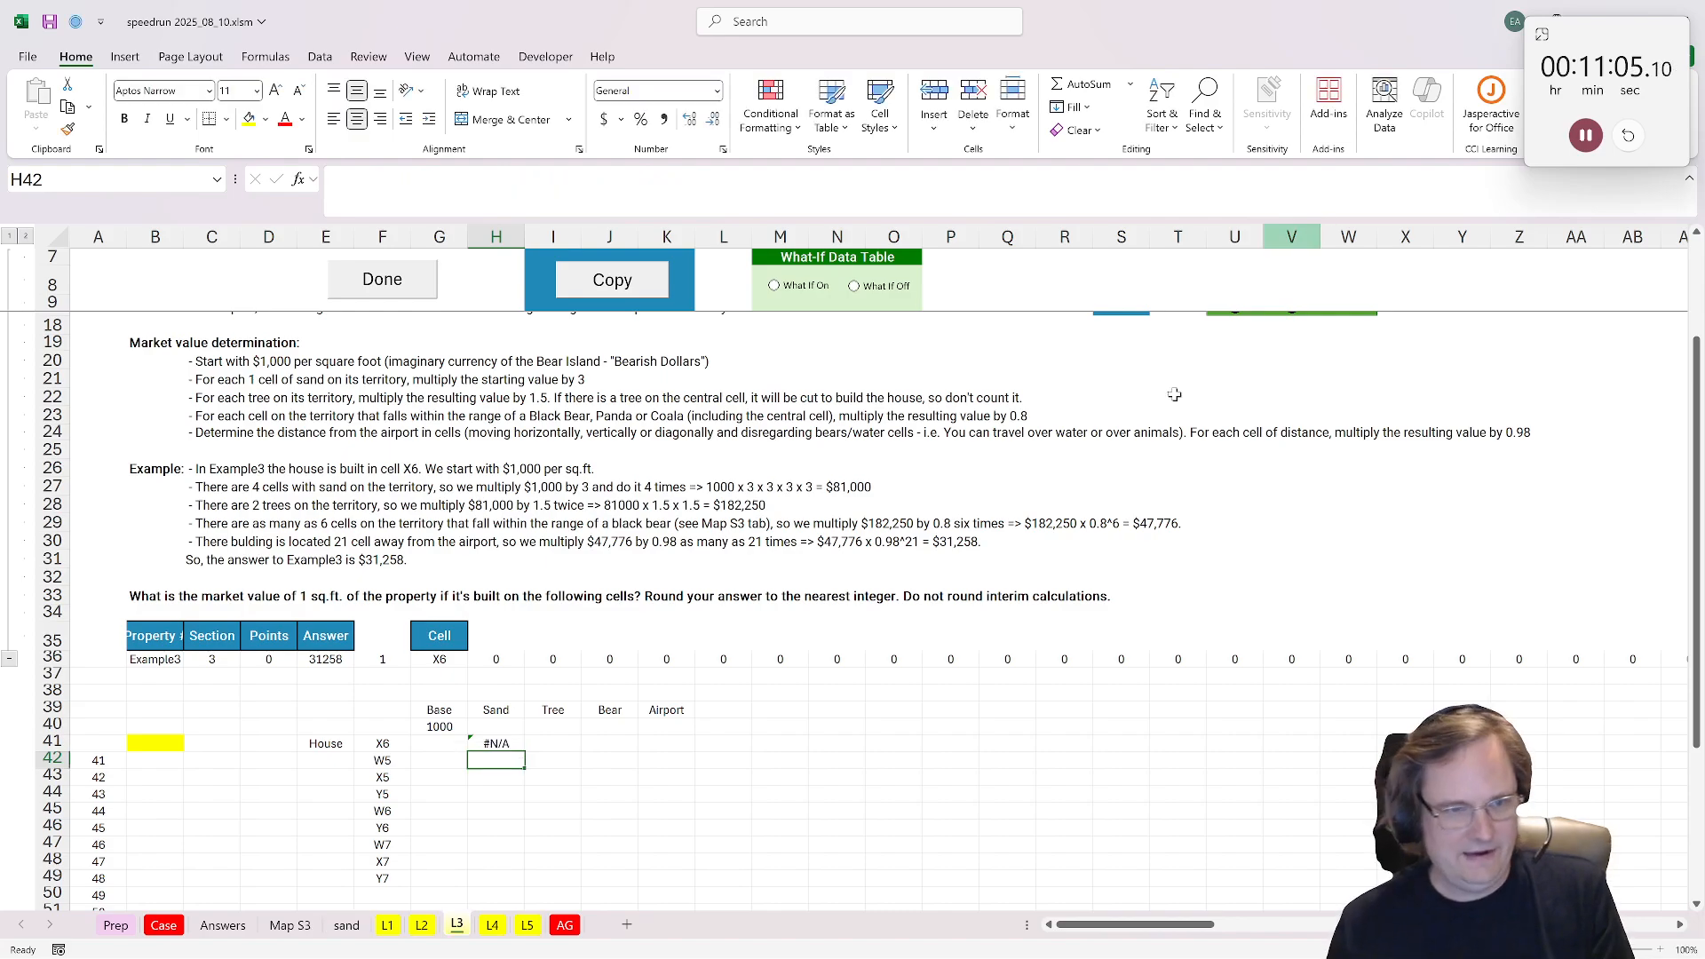
Step: Add 0 as the not-found value to the H41 lookup and copy the formula down through H49
scroll(675, 648, "down", 1)
key("Up")
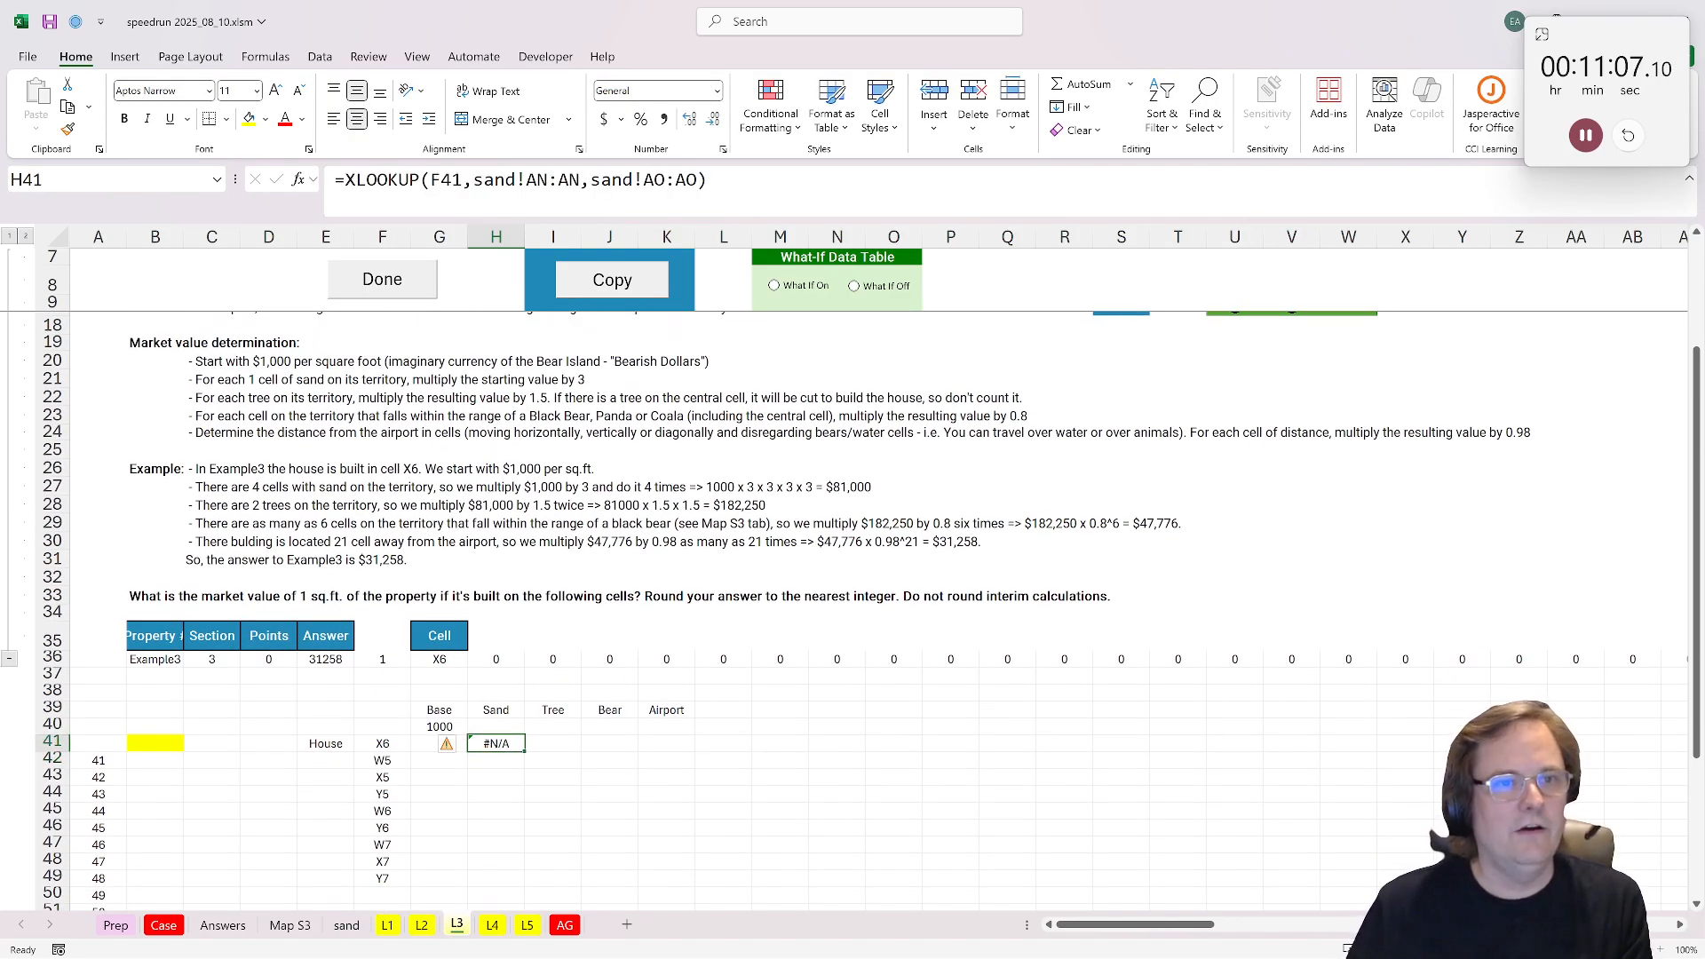
key("F2")
type(",0")
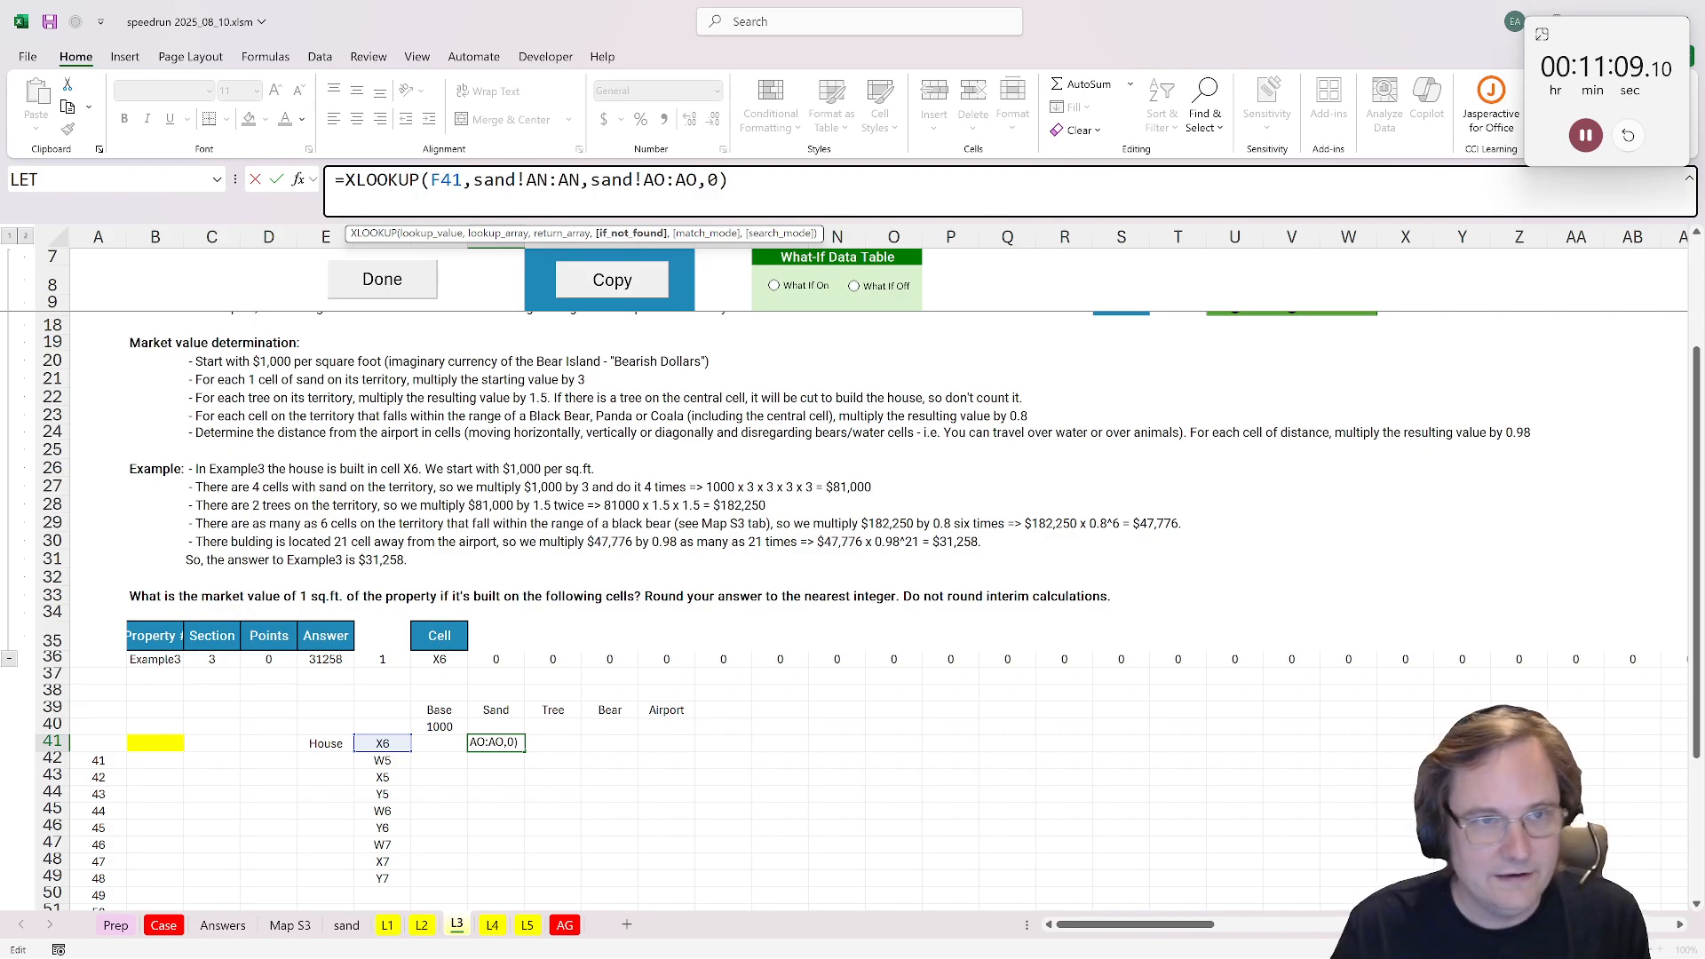
key("ctrl+Return")
key("ctrl+c")
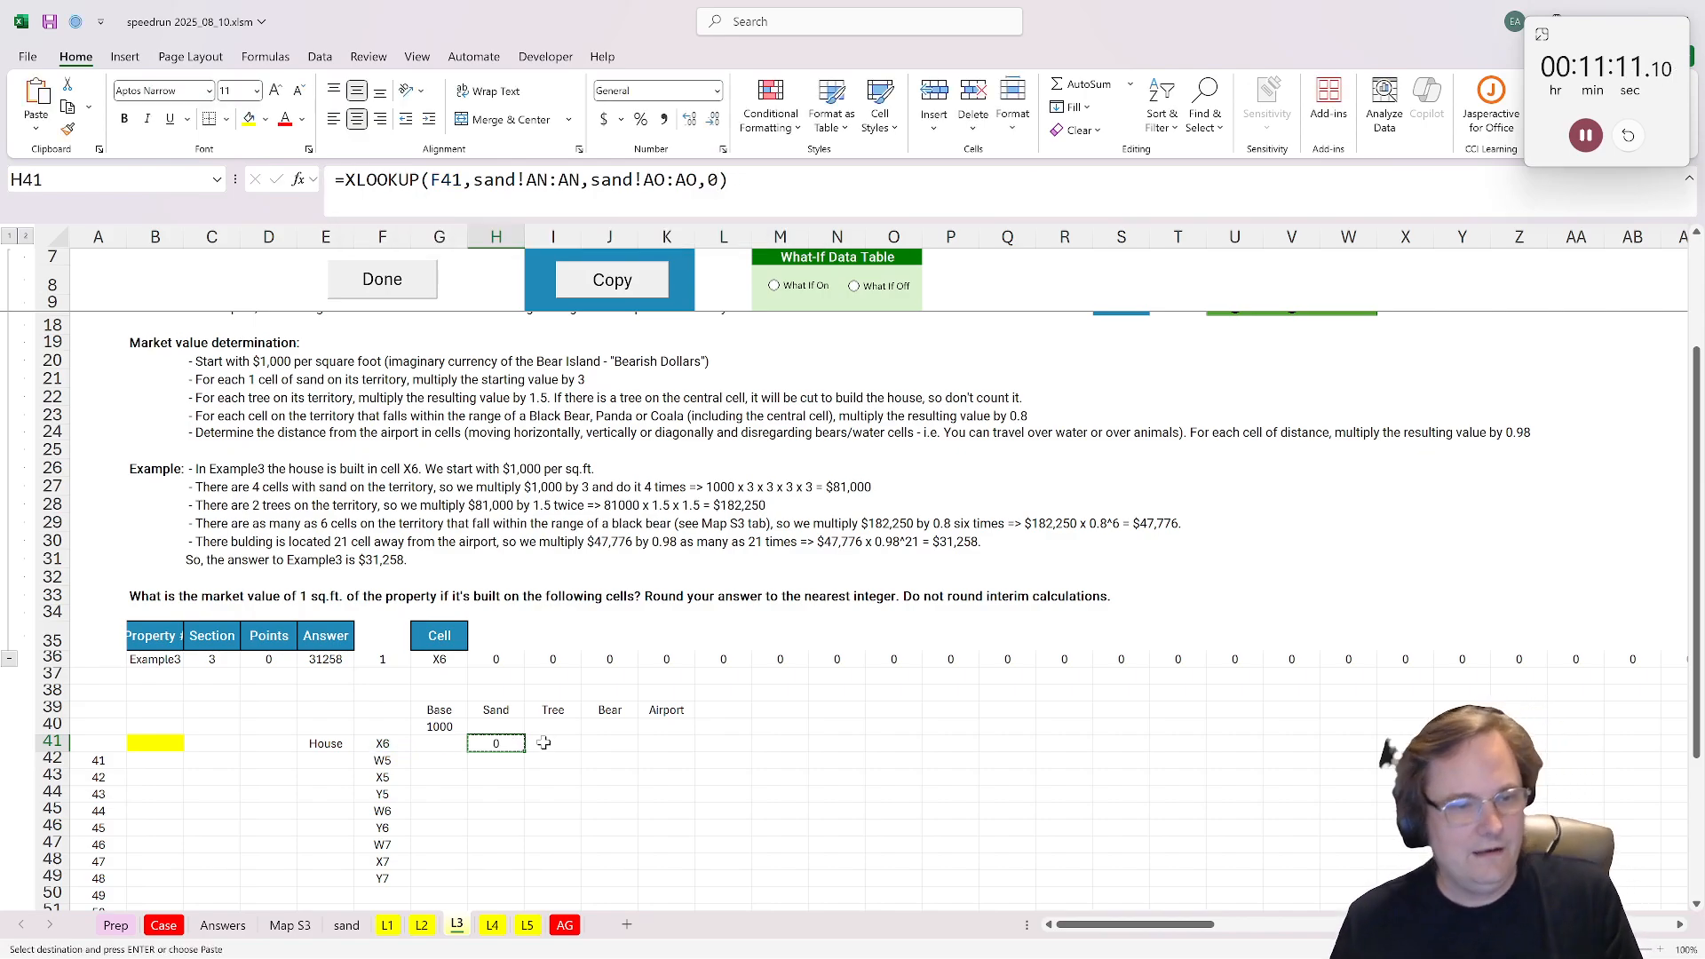
left_click(500, 875, "shift")
key("ctrl+v")
Step: Enter =3^SUM(H41:H49) in H40 as the sand multiplier
left_click(506, 724)
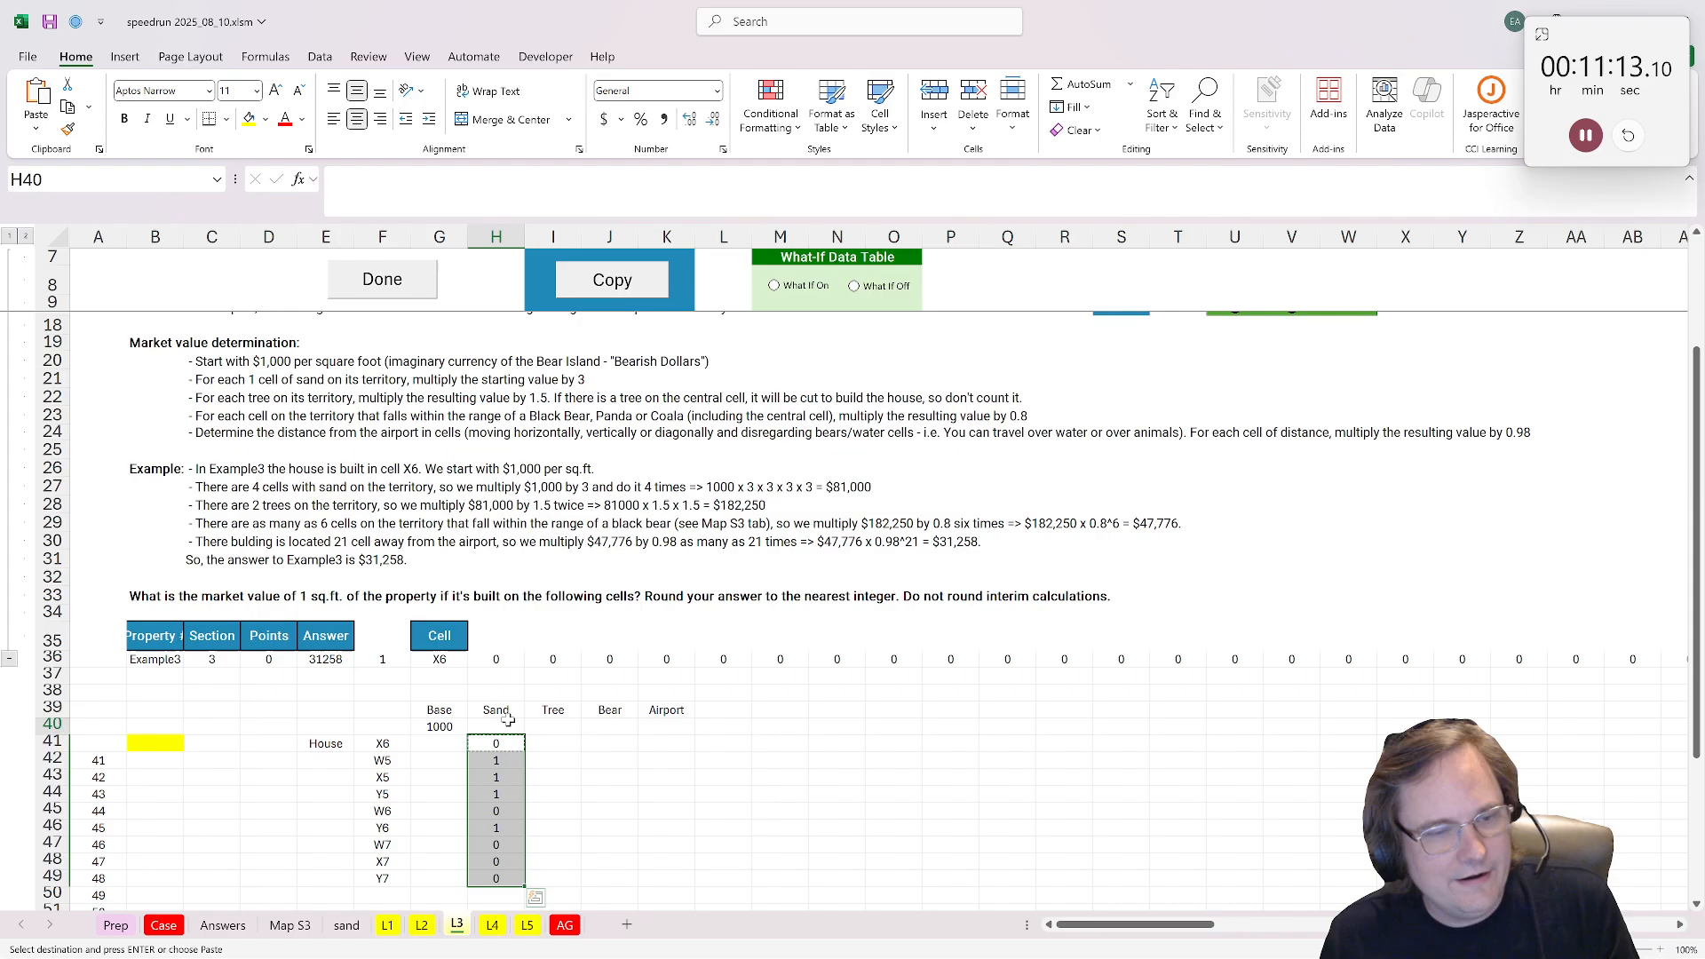
scroll(604, 733, "up", 1)
scroll(604, 733, "up", 3)
scroll(604, 733, "down", 2)
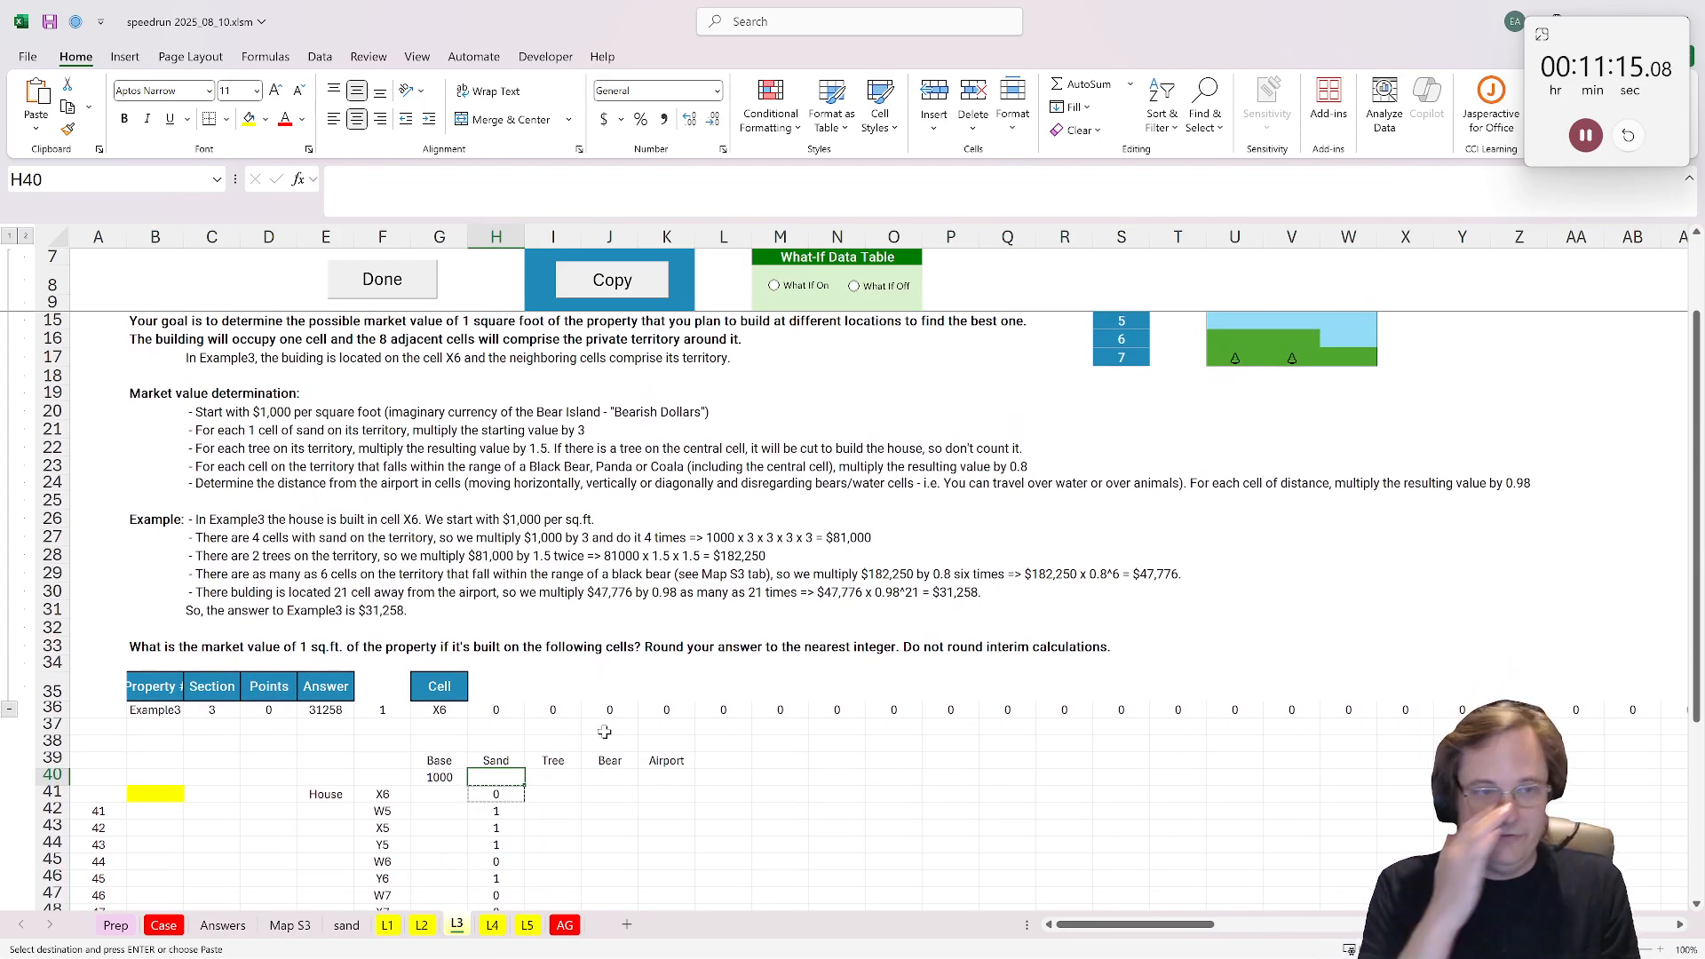
type("=")
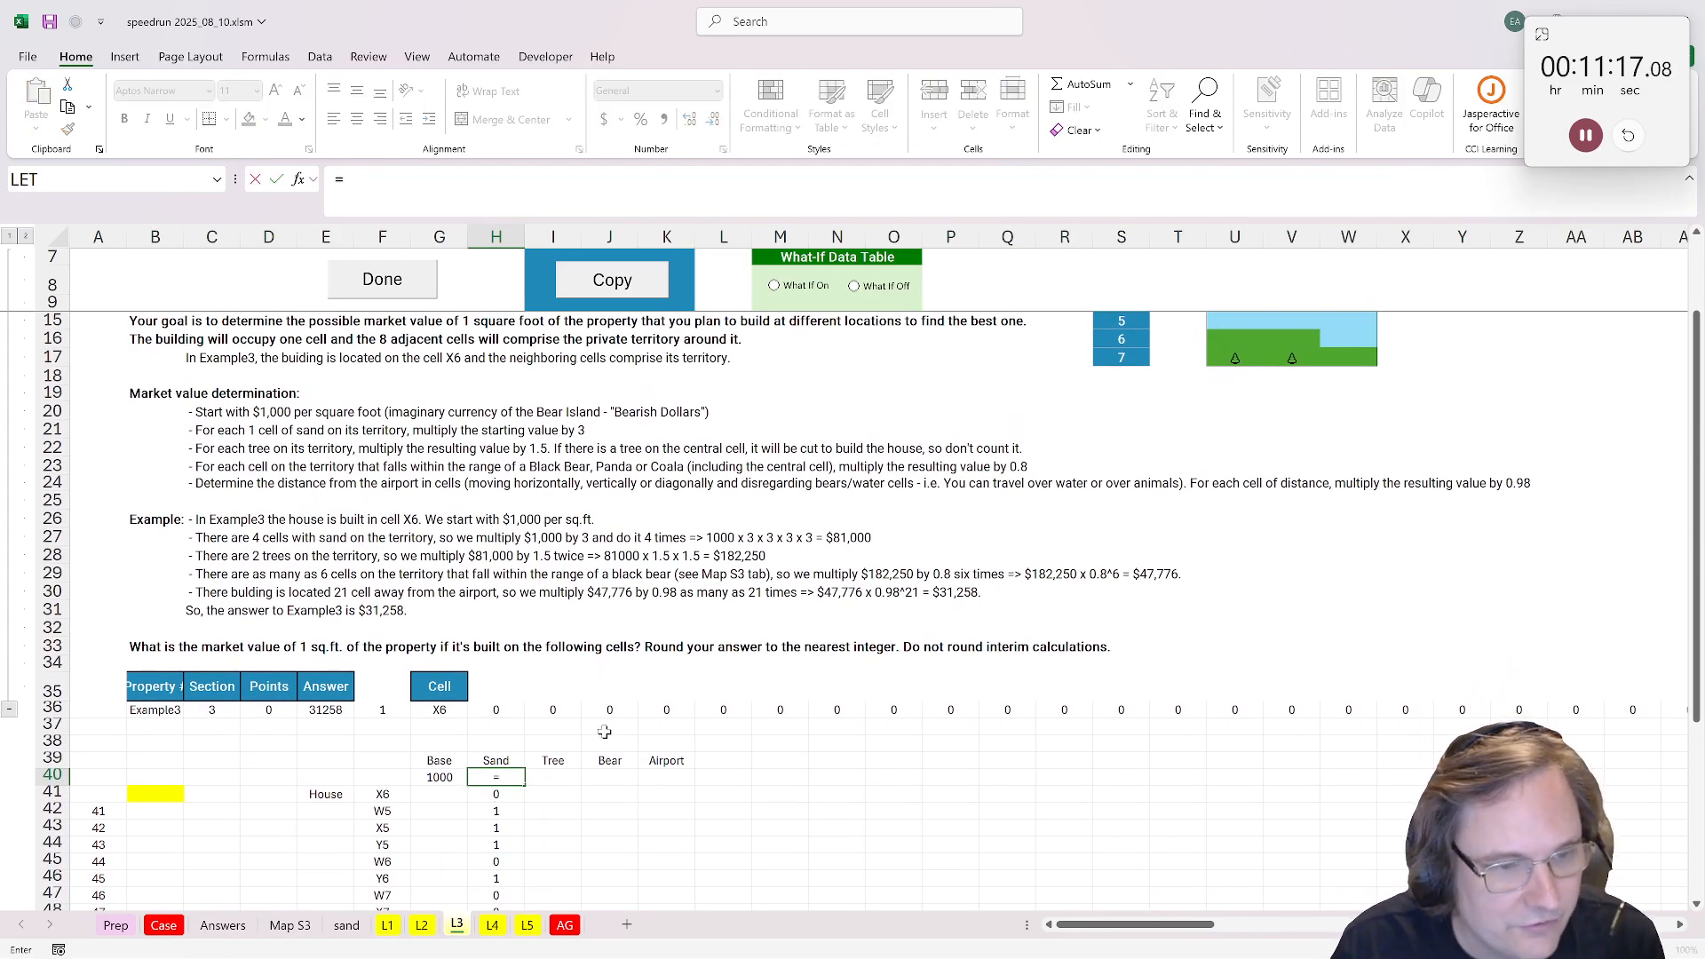
type("3^")
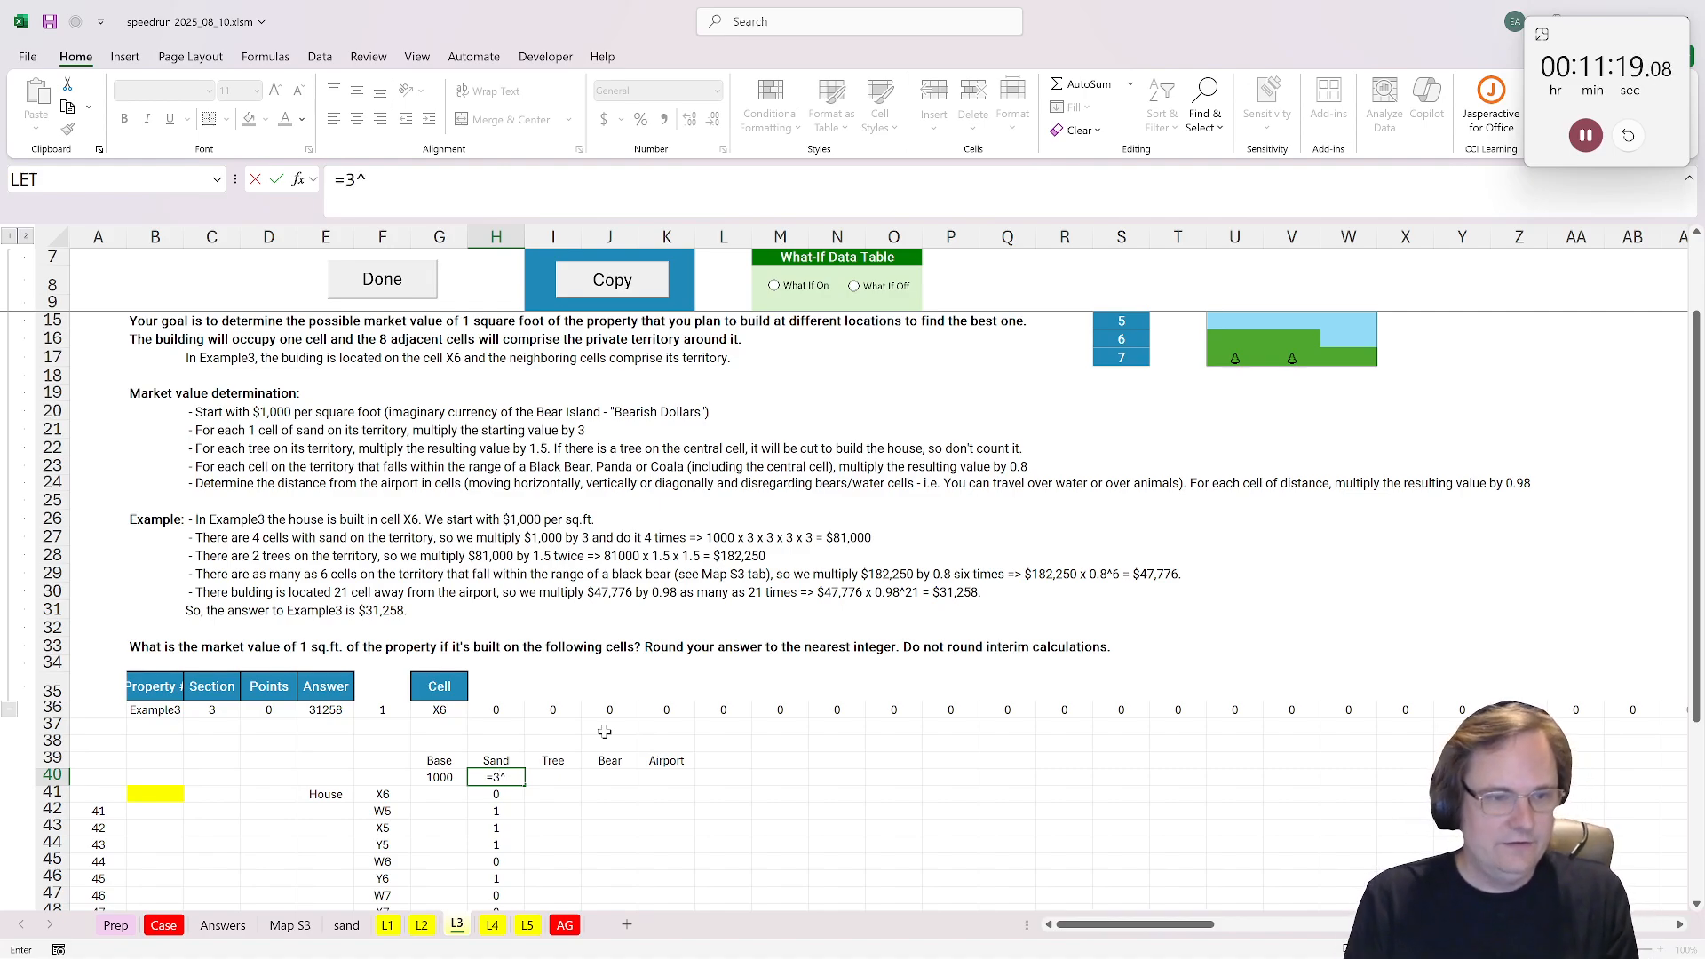
type("sum(")
scroll(513, 760, "down", 1)
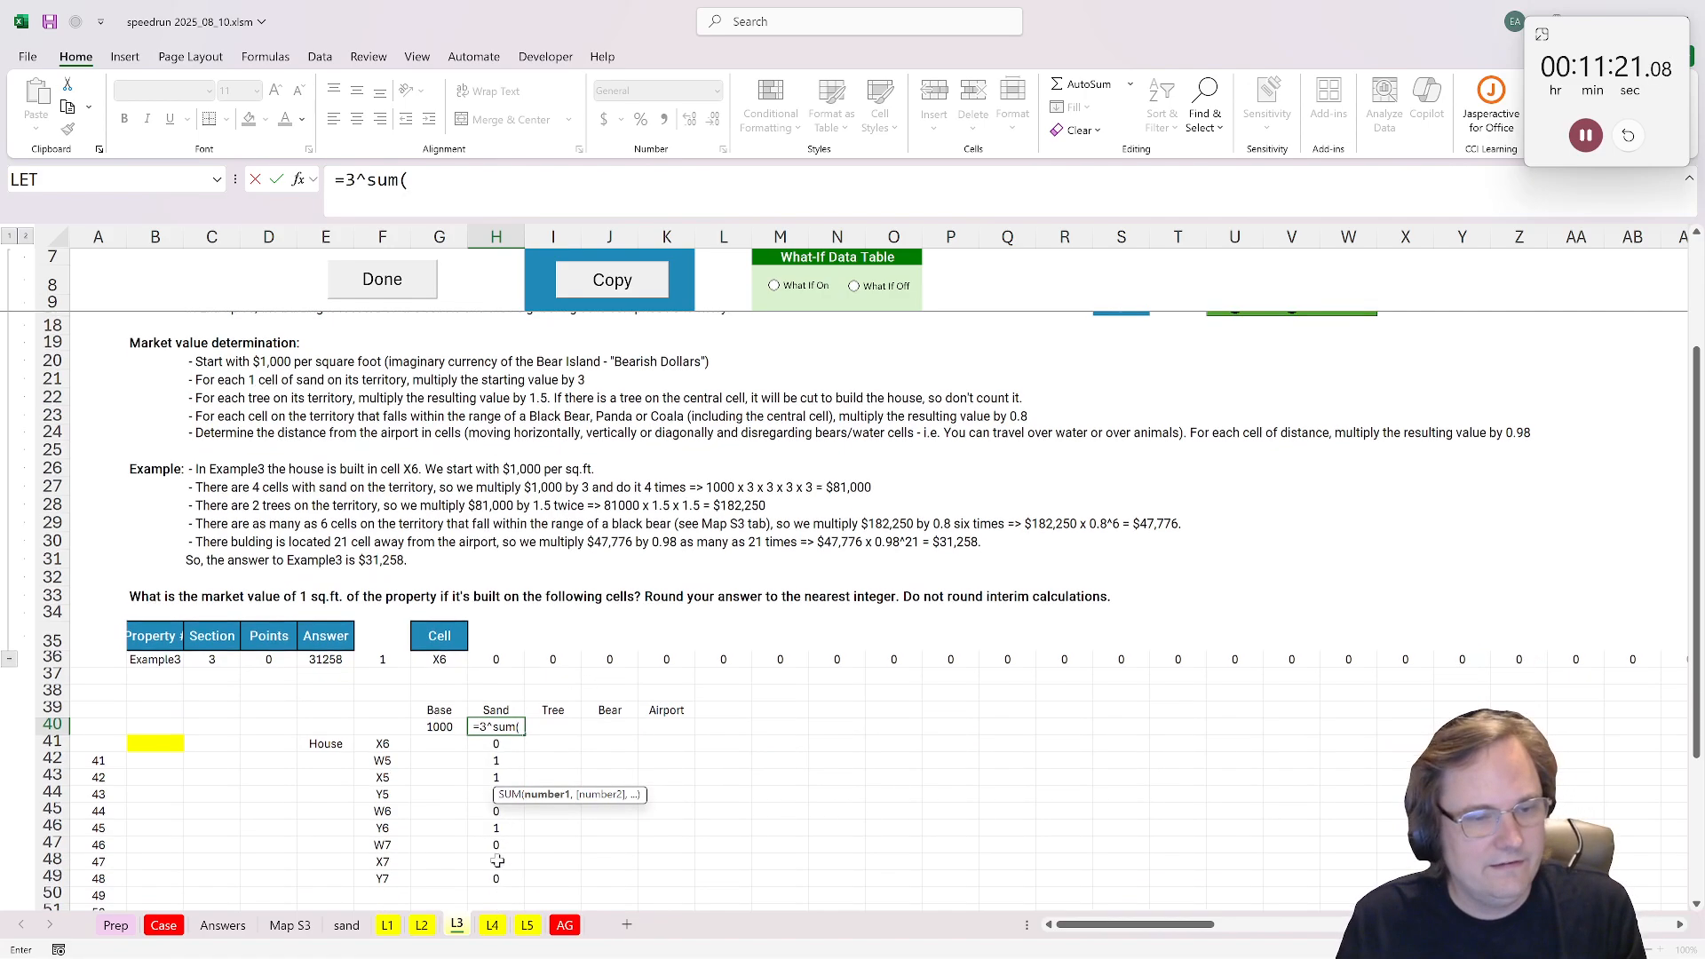
left_click_drag(495, 878, 497, 750)
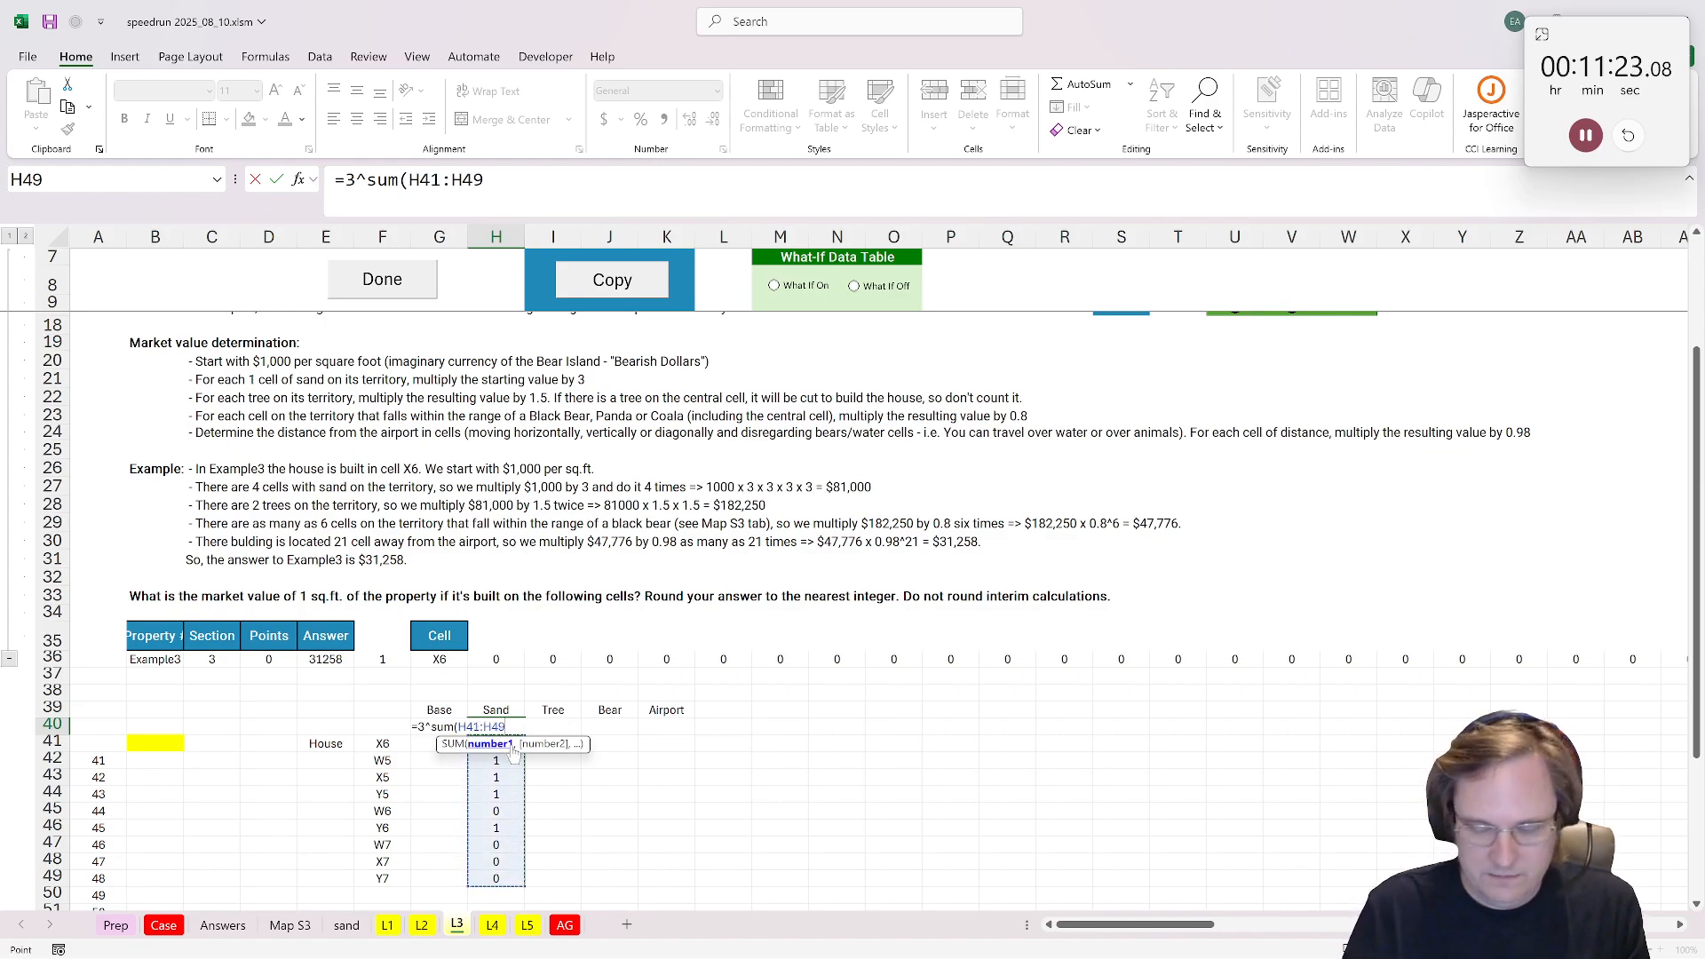
key("ctrl+Return")
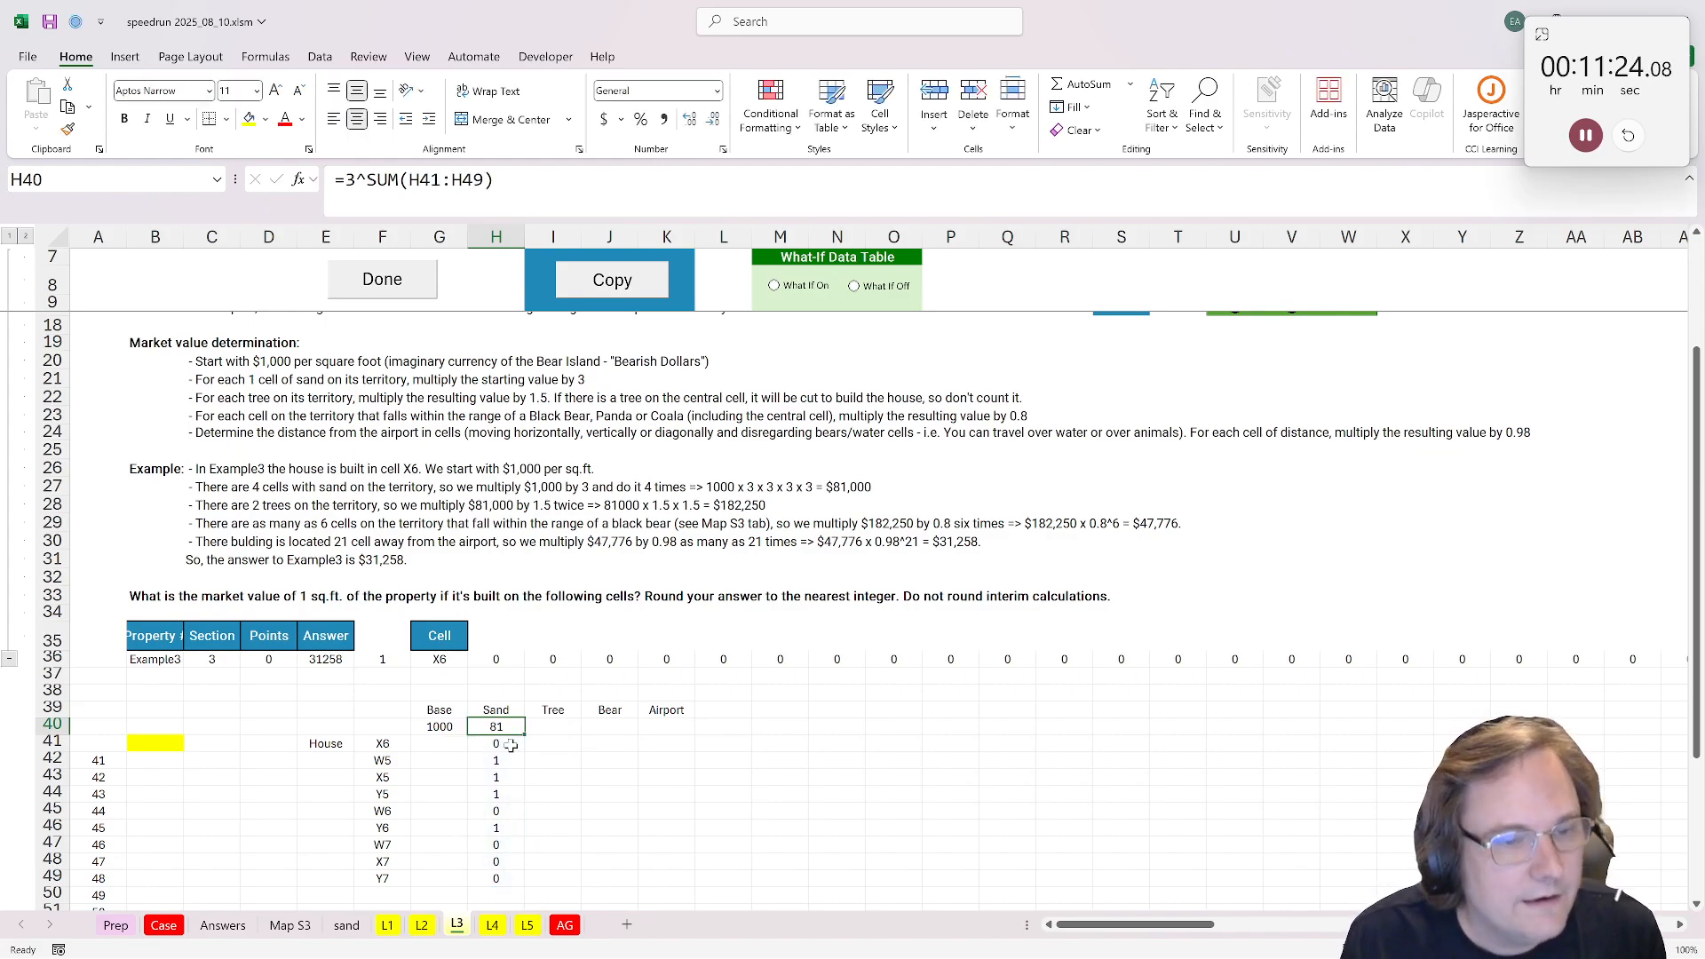
Step: Select I42 in L3's Tree column and enter =xtocol(A1:AC33) in AN1 of Map S3 to list the map's cell addresses and symbols
left_click(557, 727)
scroll(527, 754, "up", 1)
scroll(527, 761, "down", 1)
key("Down")
key("Down")
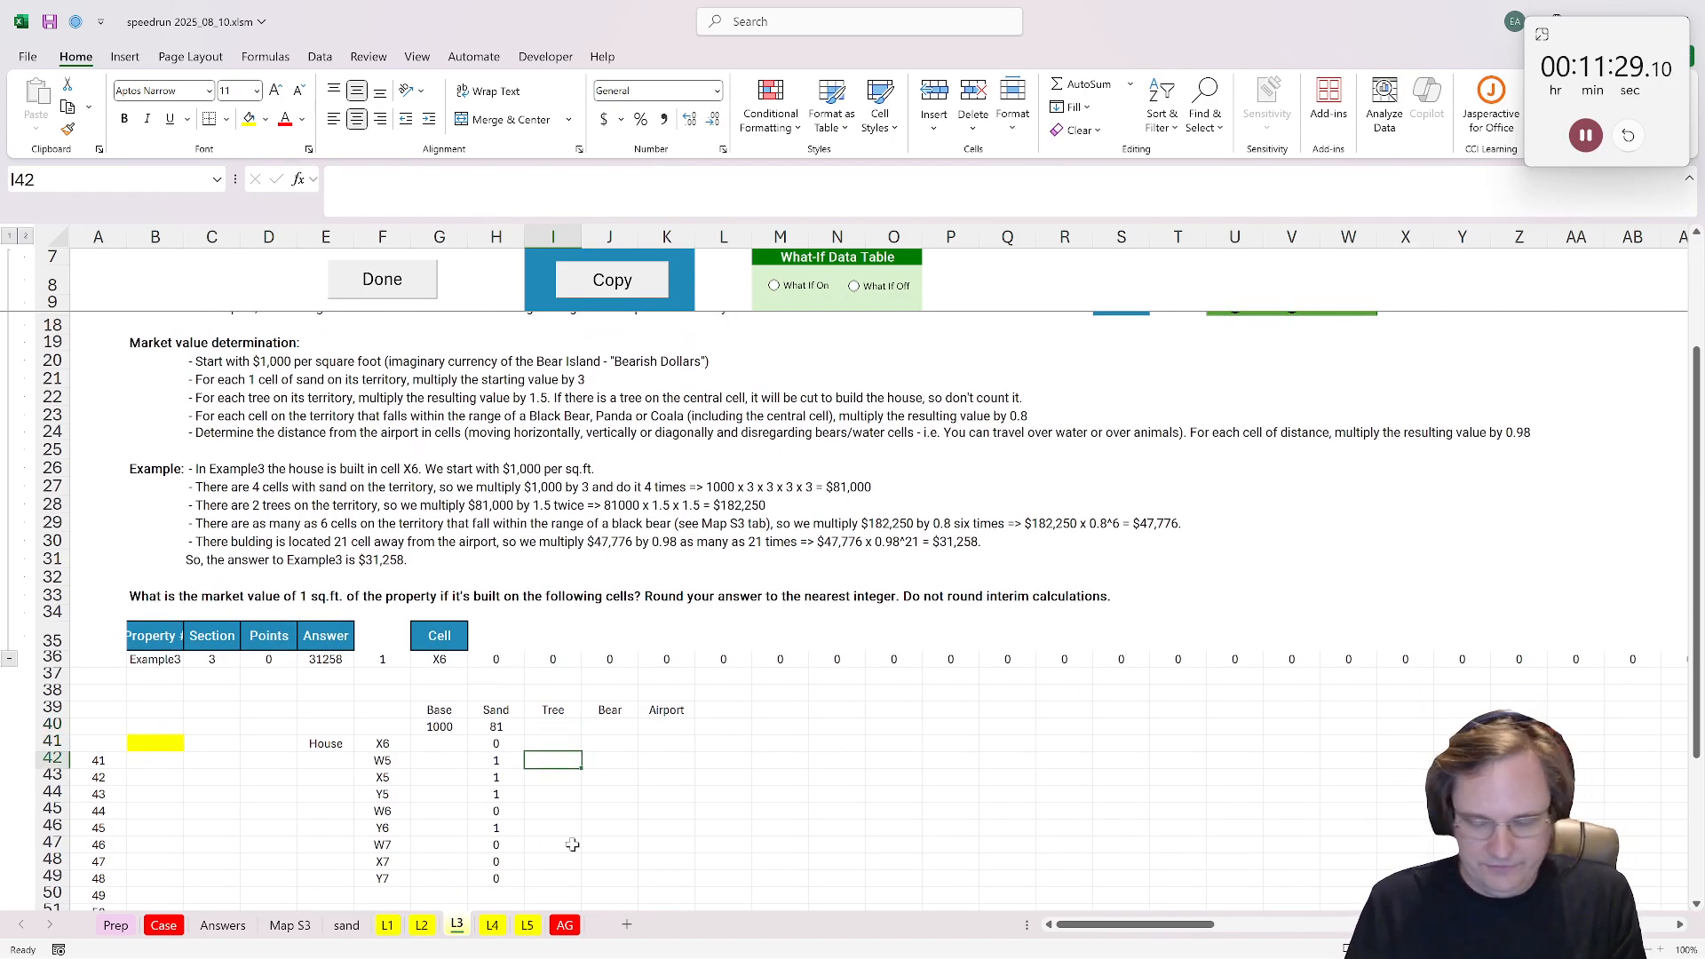
left_click(310, 925)
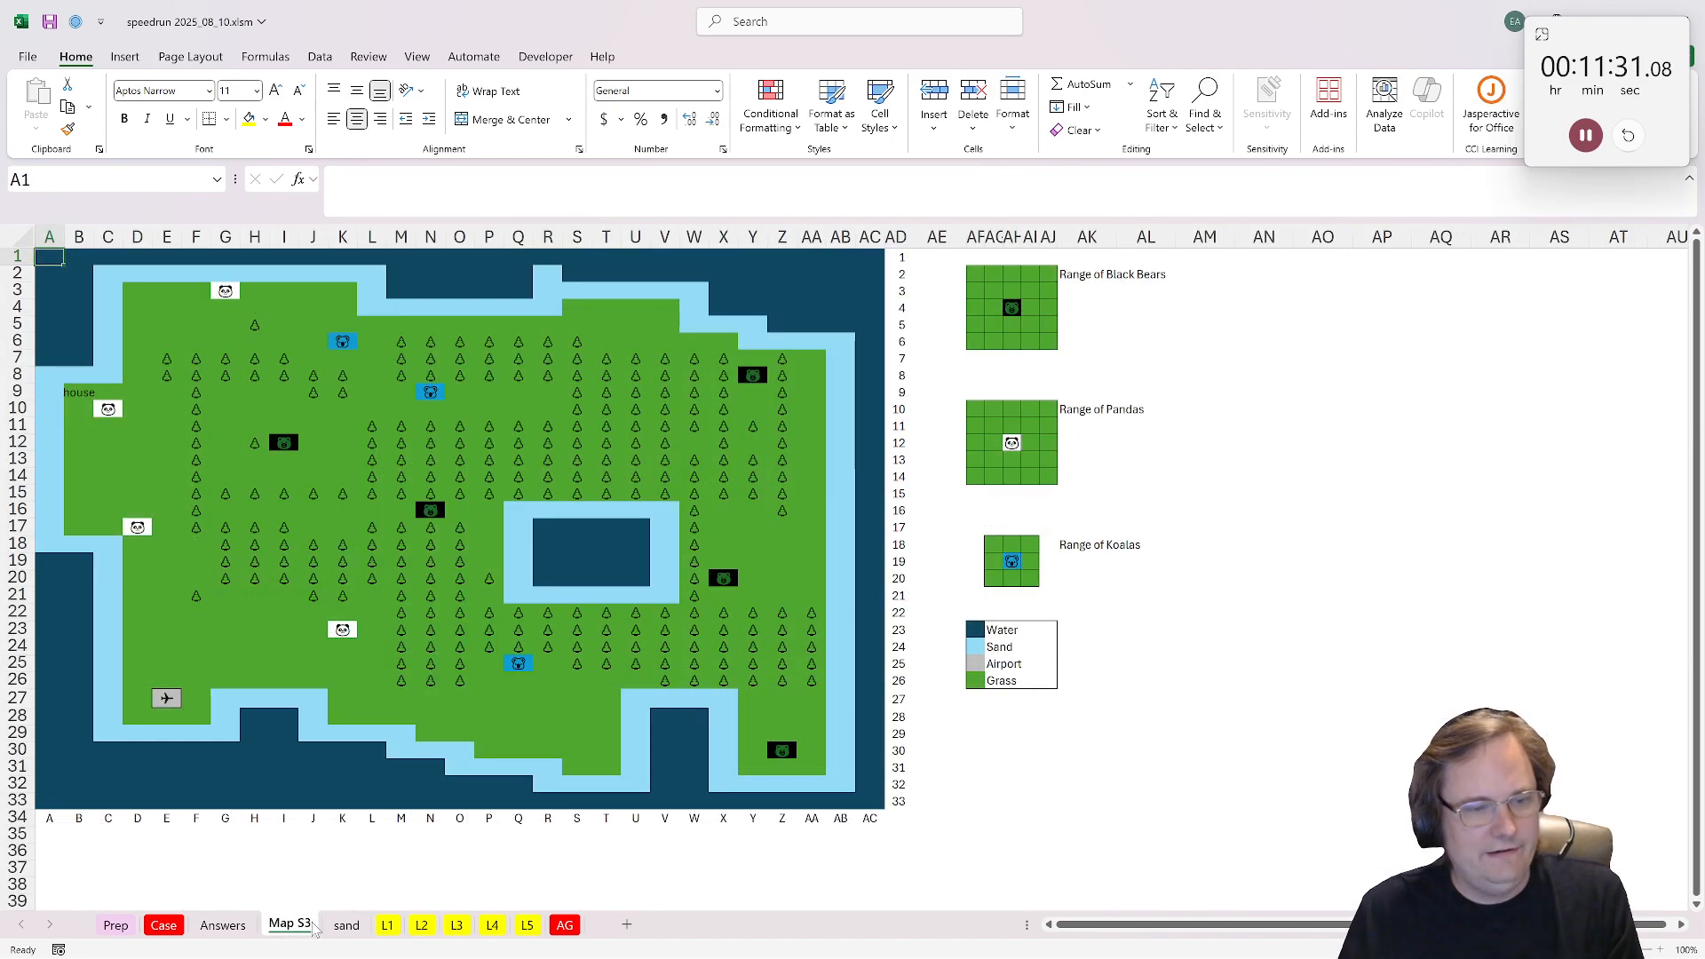
left_click(347, 926)
left_click(289, 925)
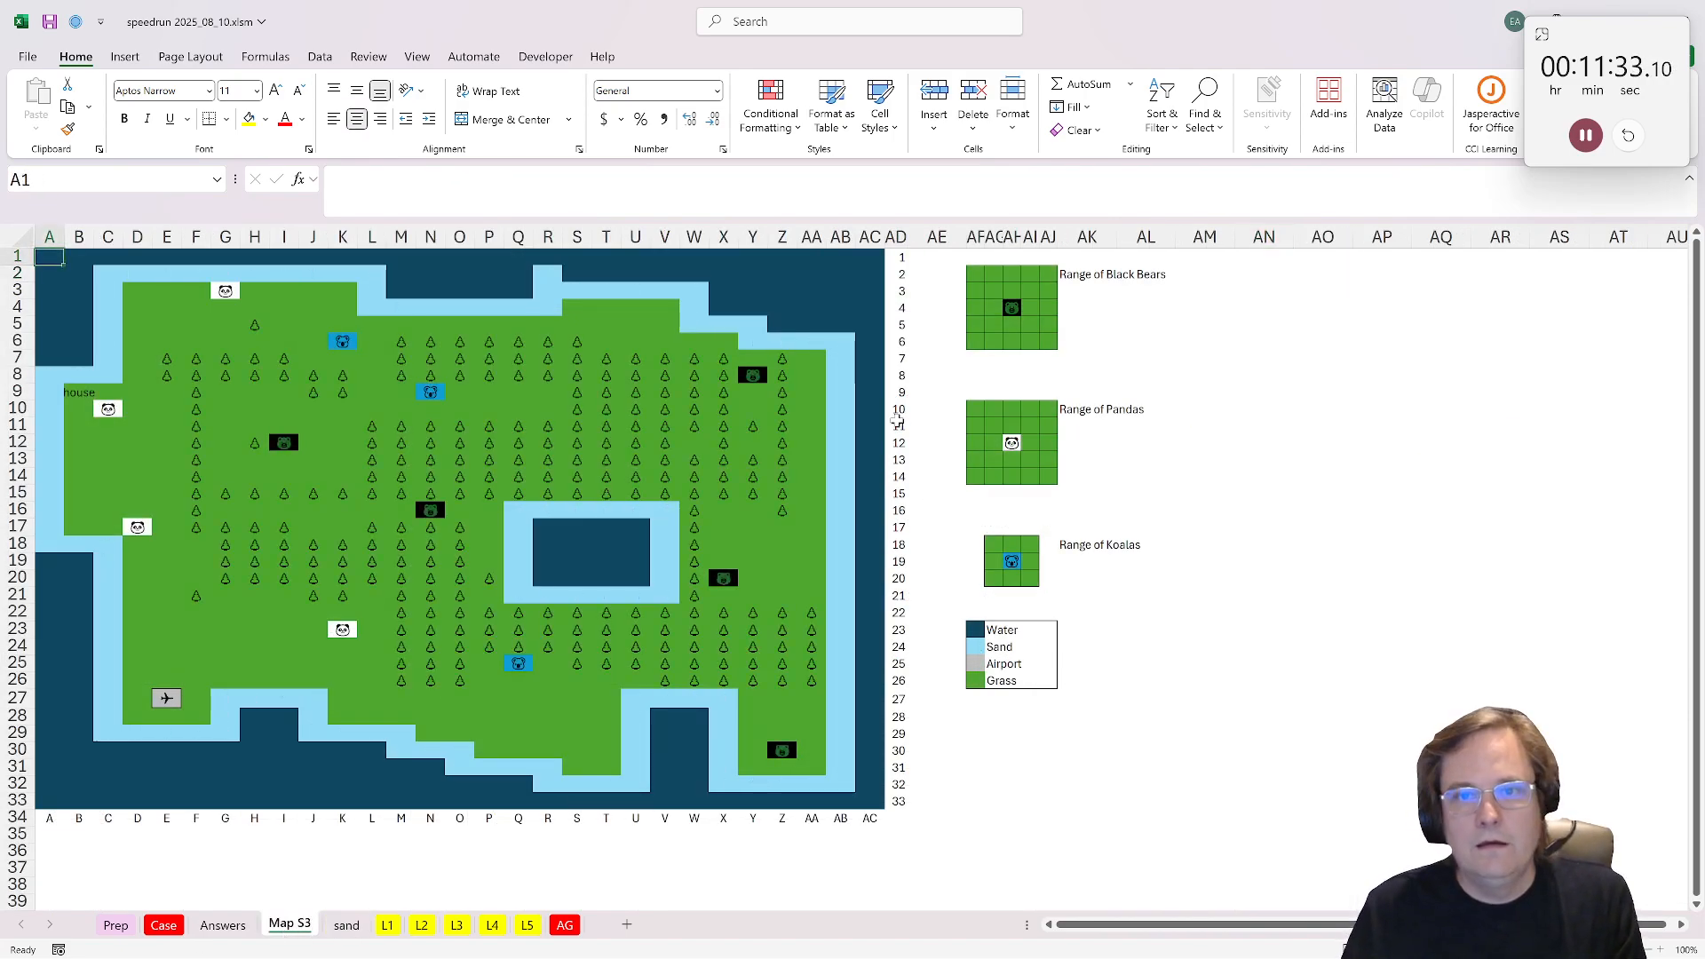
left_click(1261, 258)
type("=xtrol")
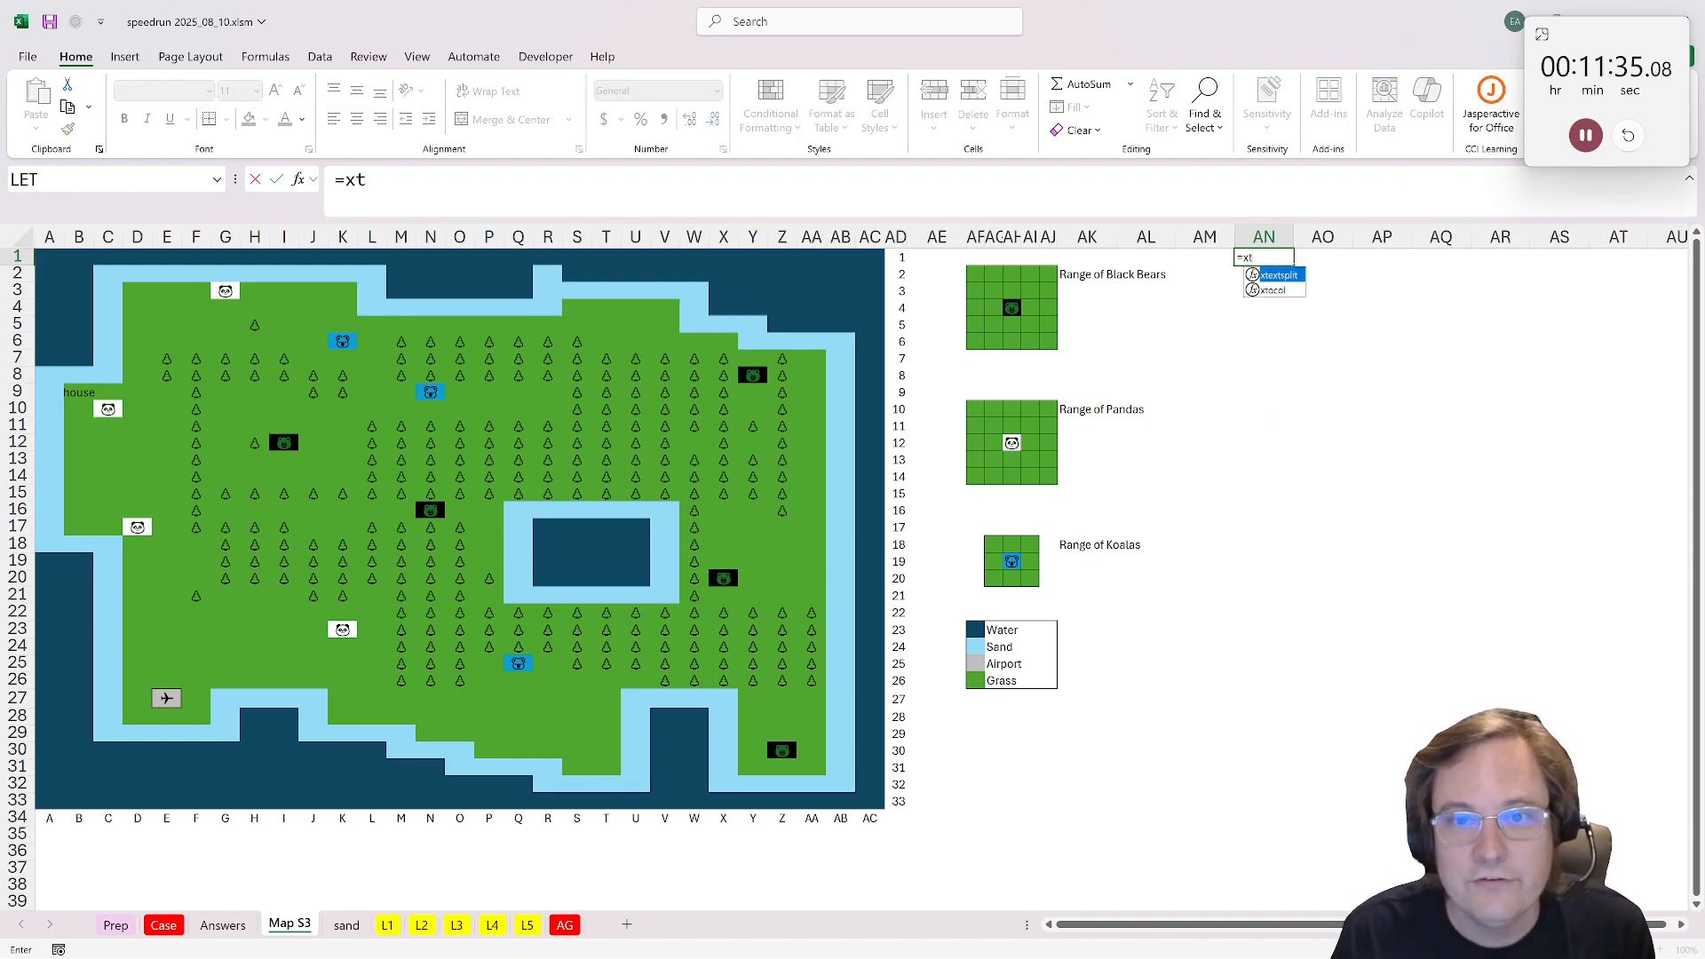
key("BackSpace")
key("BackSpace")
key("BackSpace")
type("ocol(*")
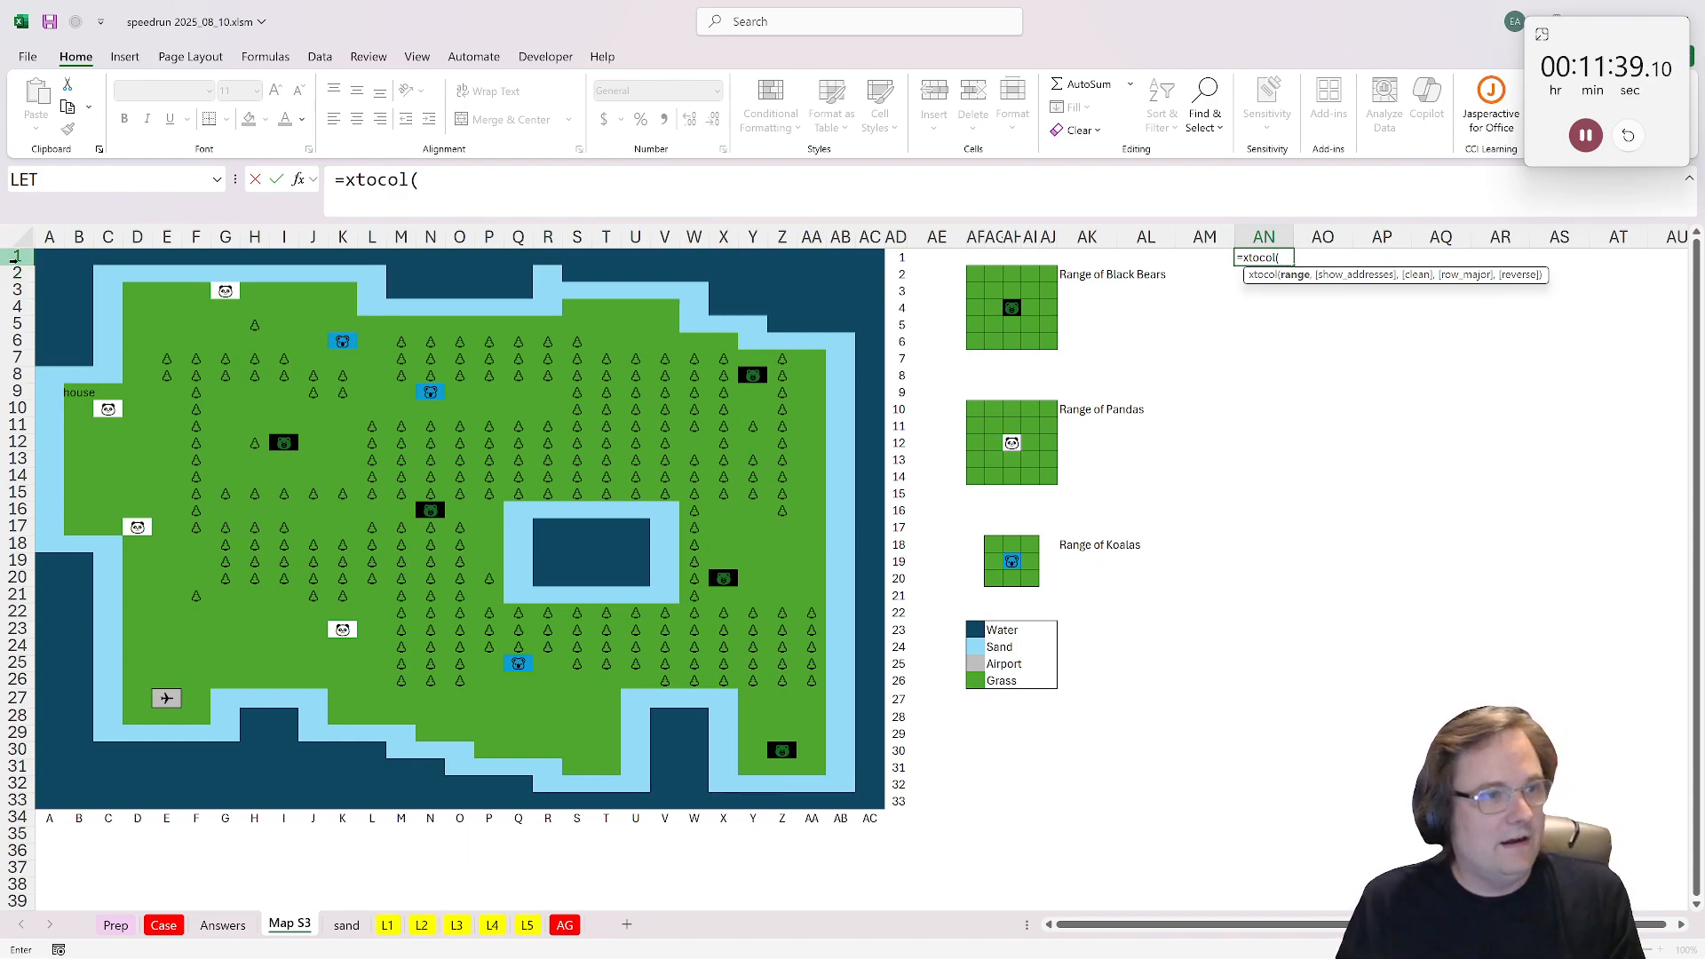
left_click_drag(50, 259, 870, 802)
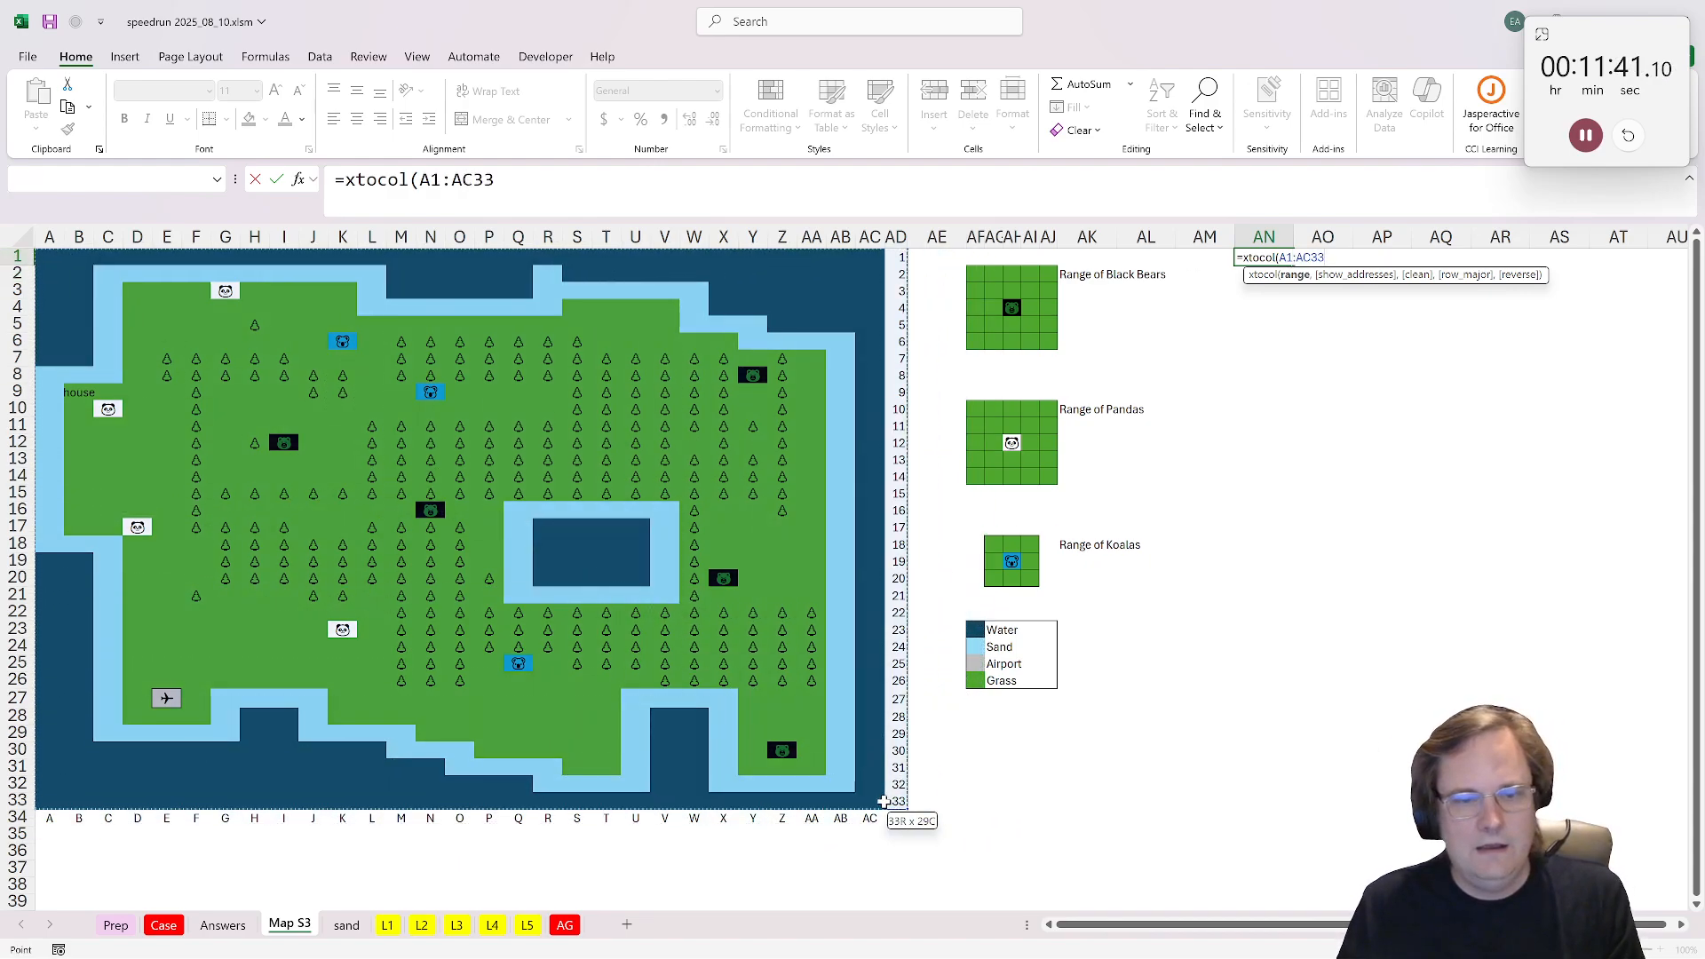
type(")")
key("ctrl+Return")
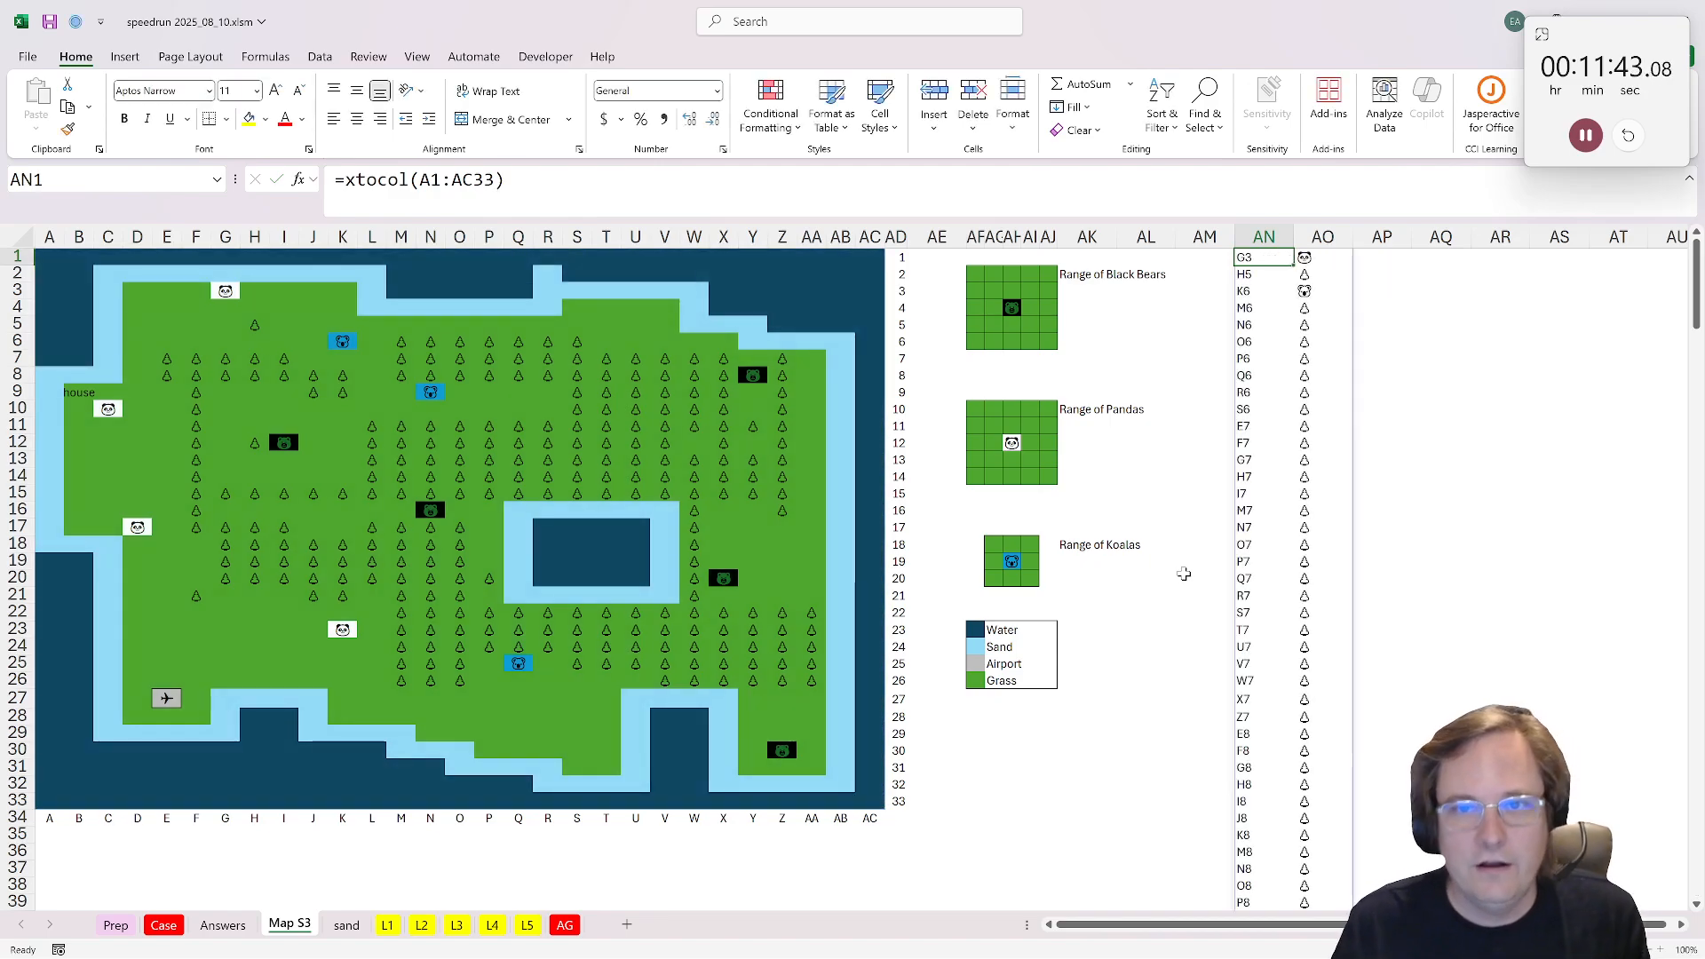
Step: On L3, enter =XLOOKUP(F42,'Map S3'!AN:AN,'Map S3'!AO:AO) in I42 to fetch the map symbol of the first neighbouring cell
left_click(457, 925)
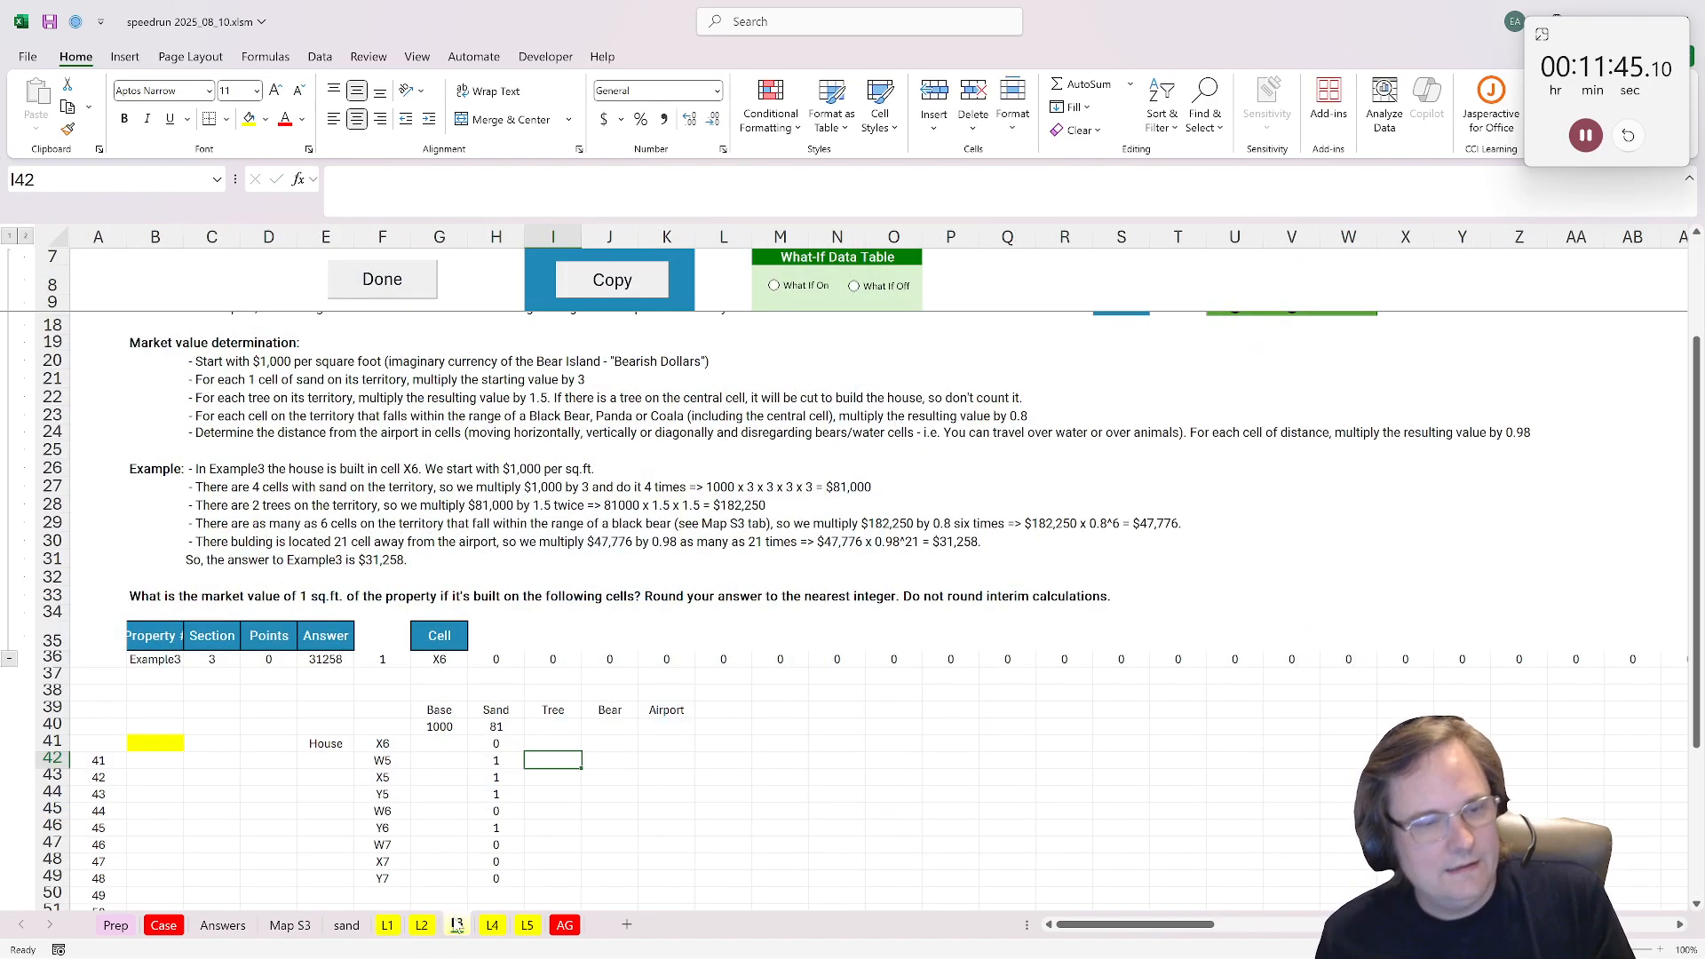
type("=xlookup(")
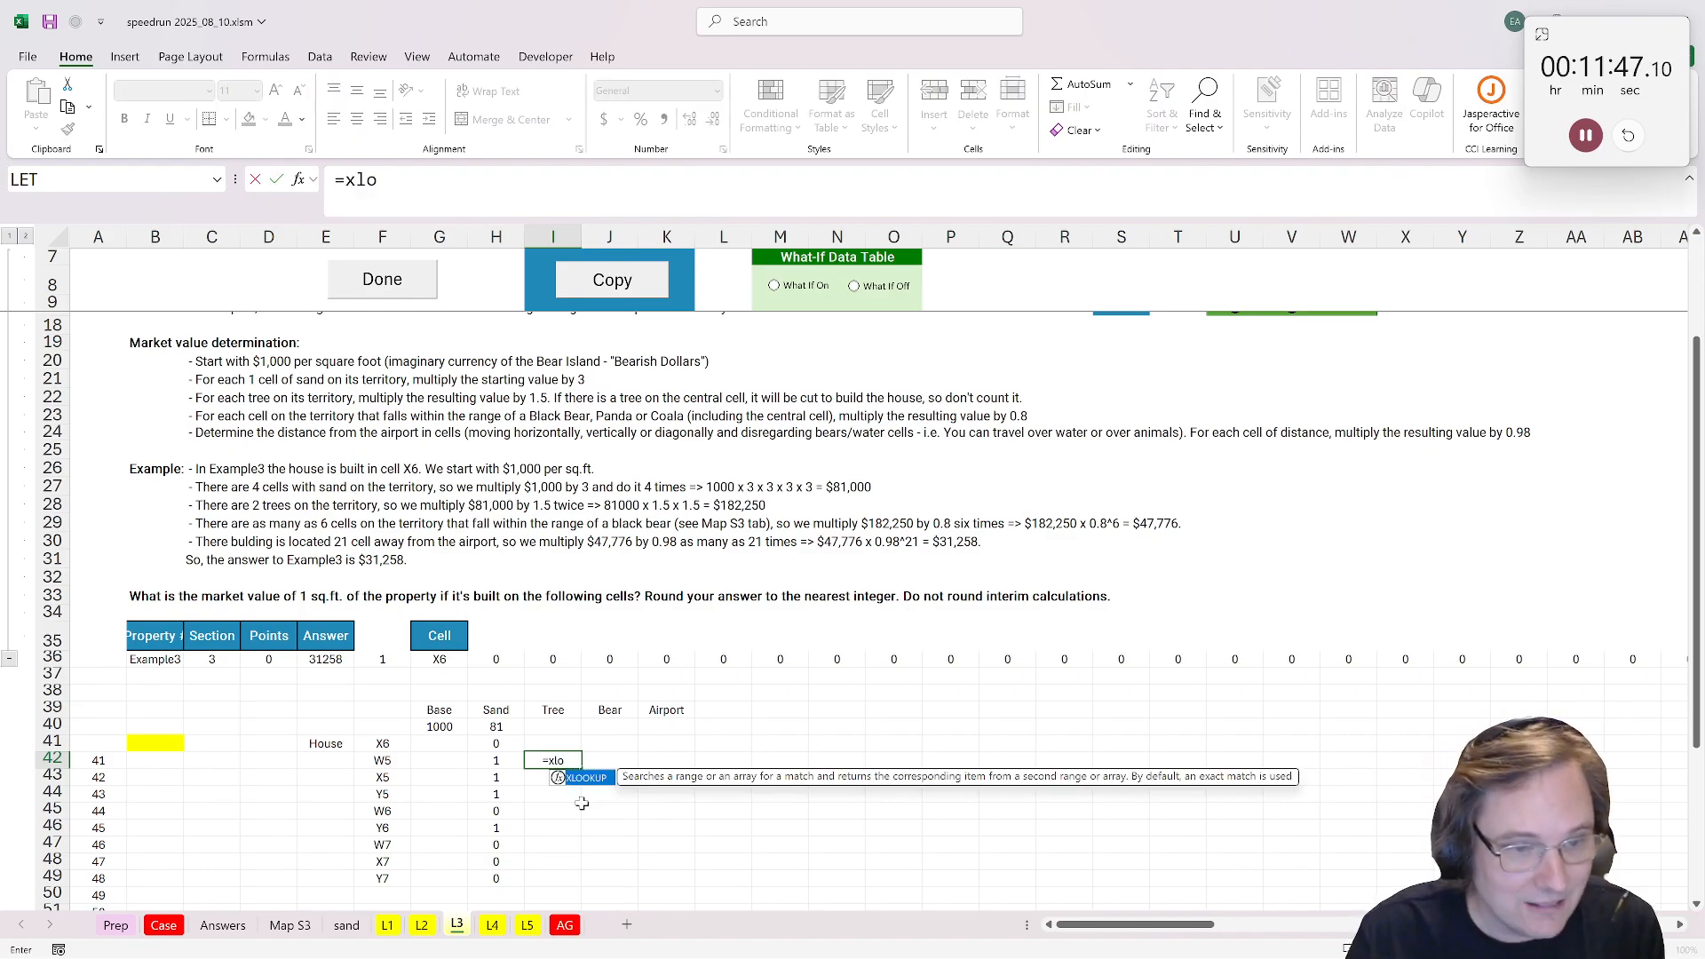
left_click(369, 762)
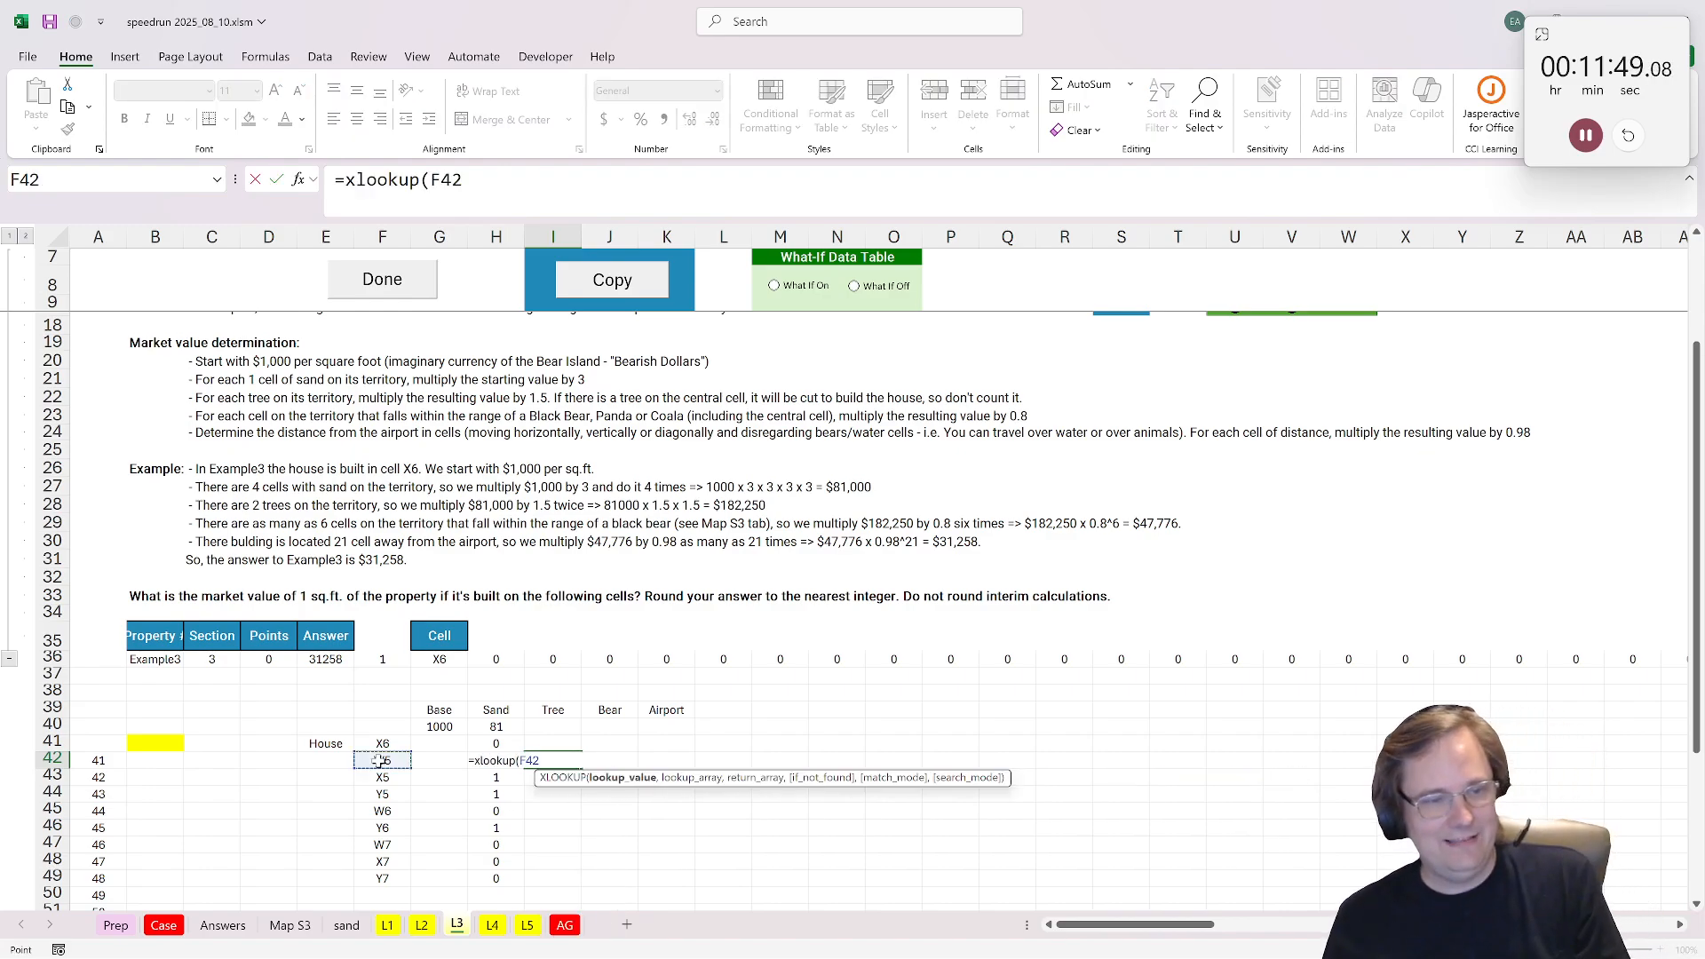
type(",")
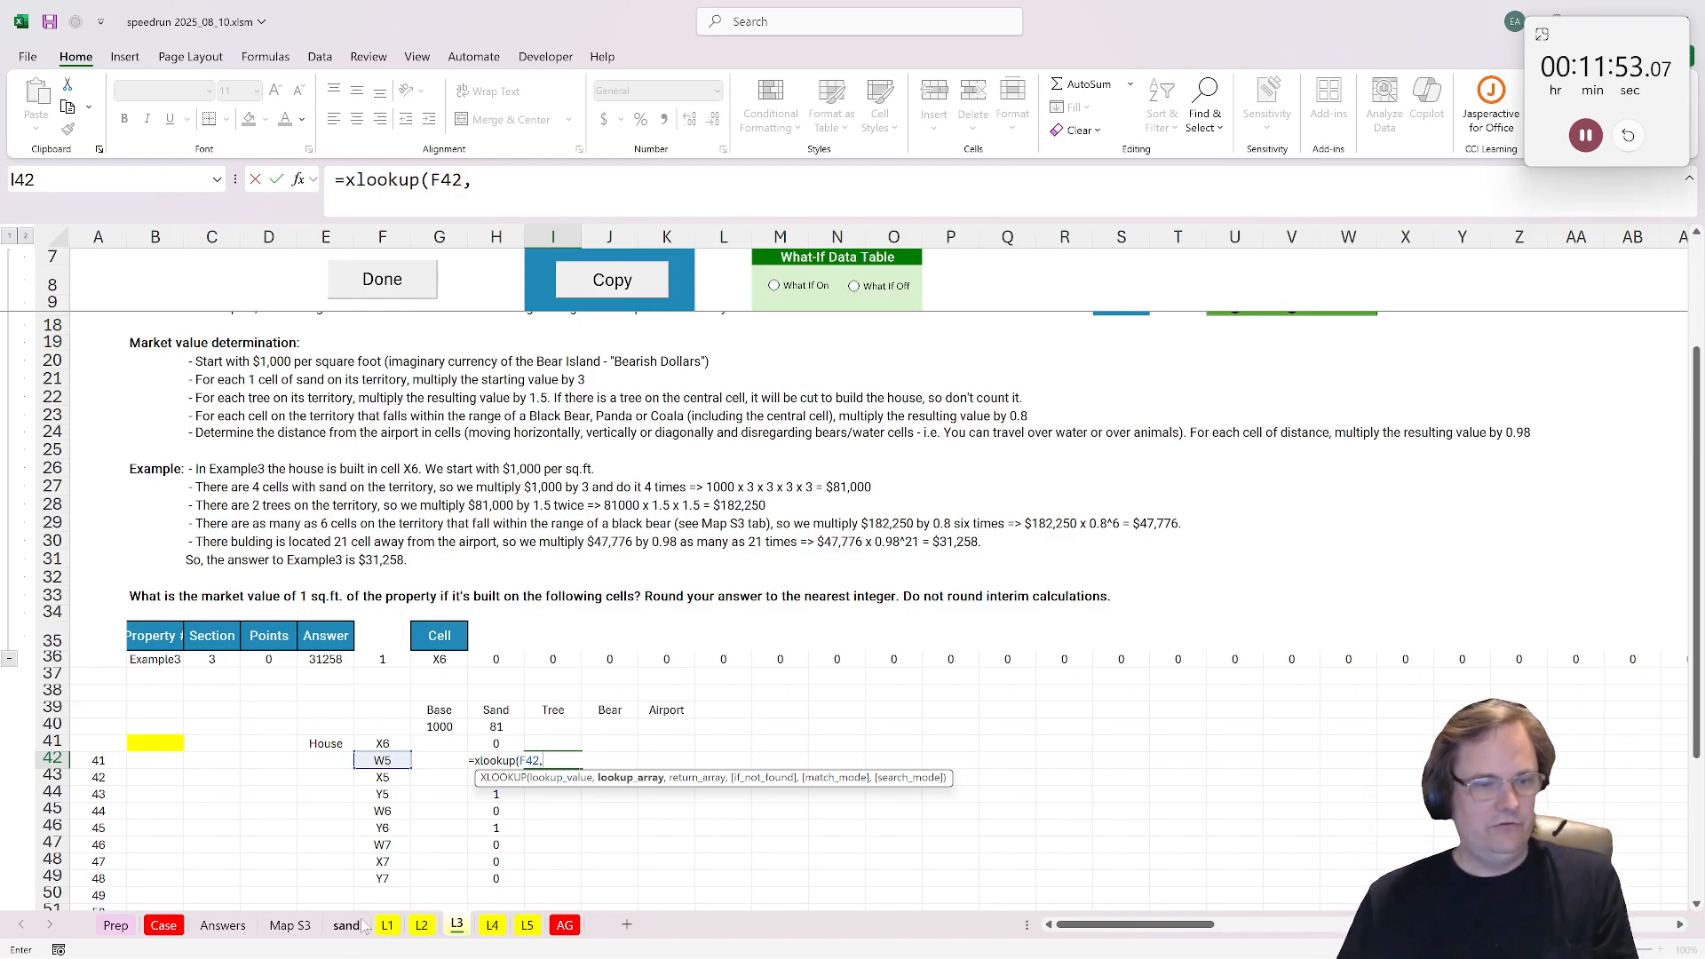
left_click(306, 927)
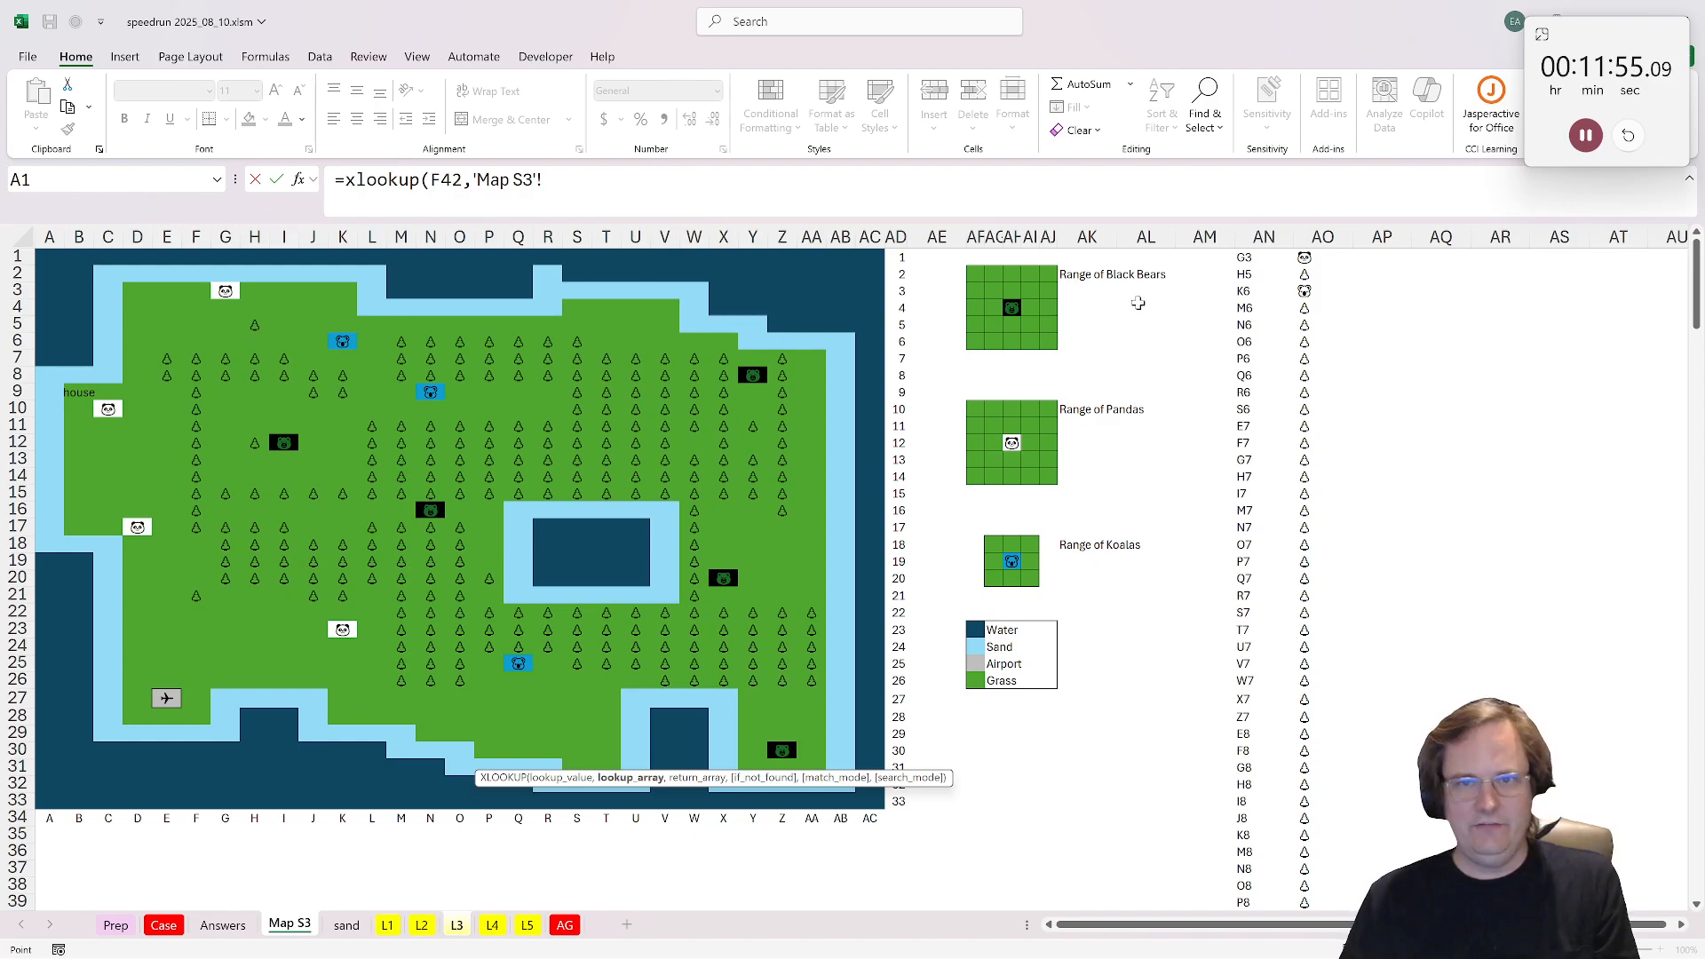
left_click(1266, 237)
type(",")
left_click(1313, 237)
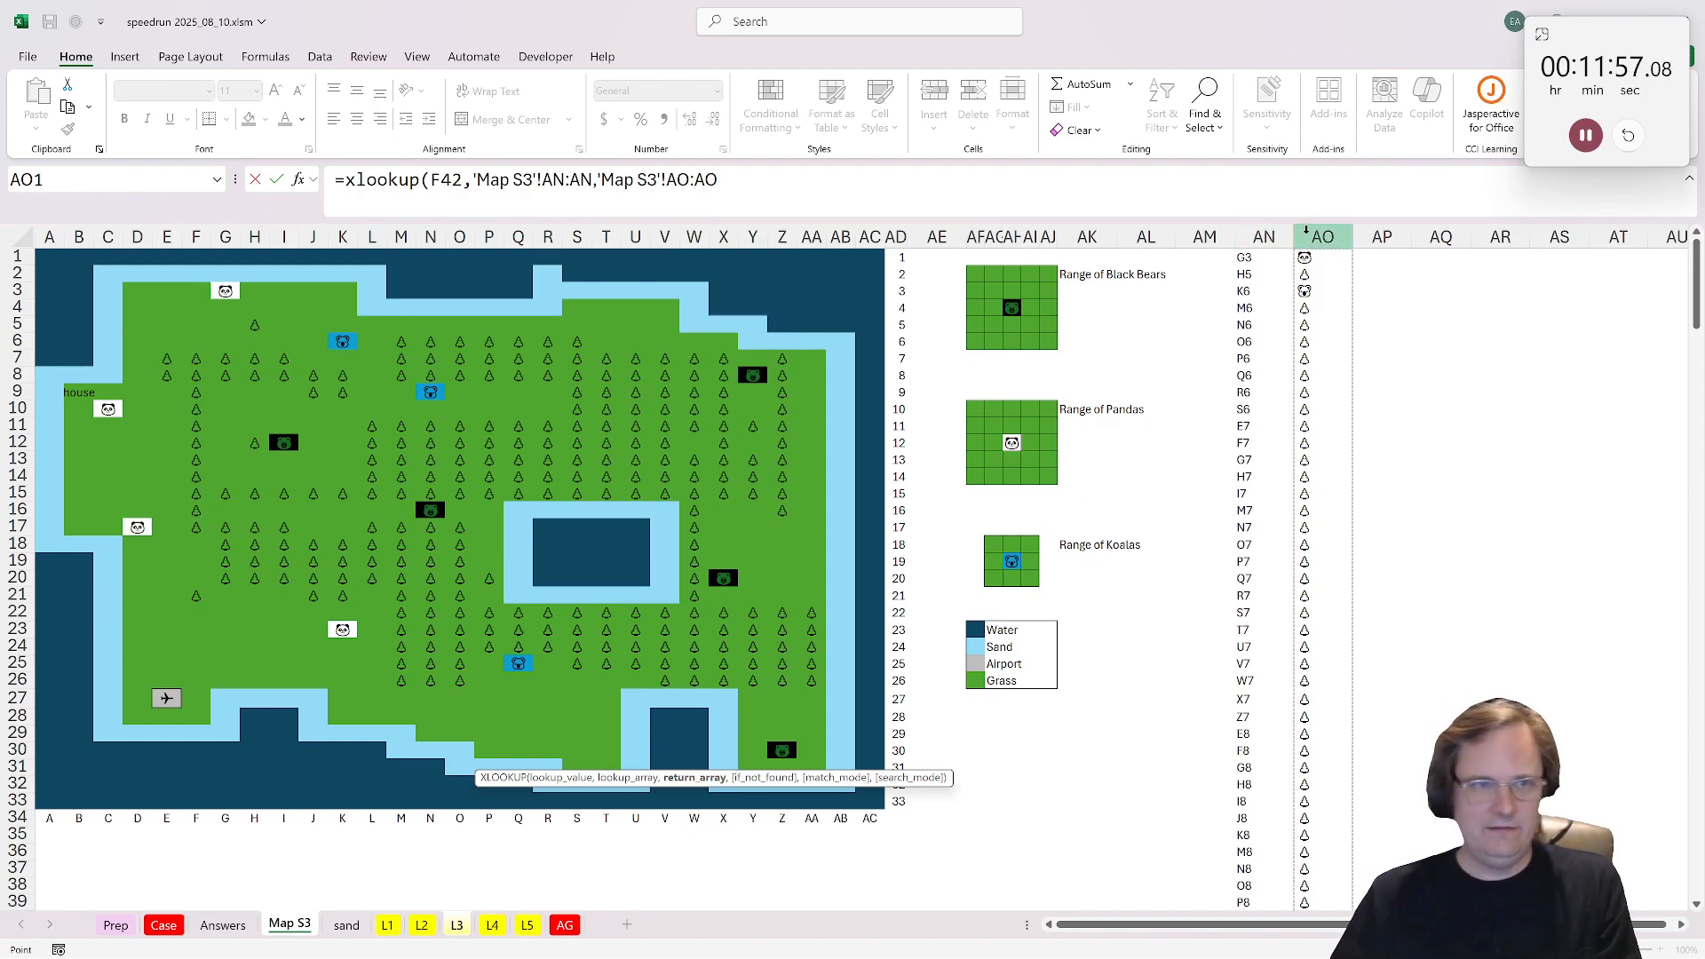
key("Return")
key("Up")
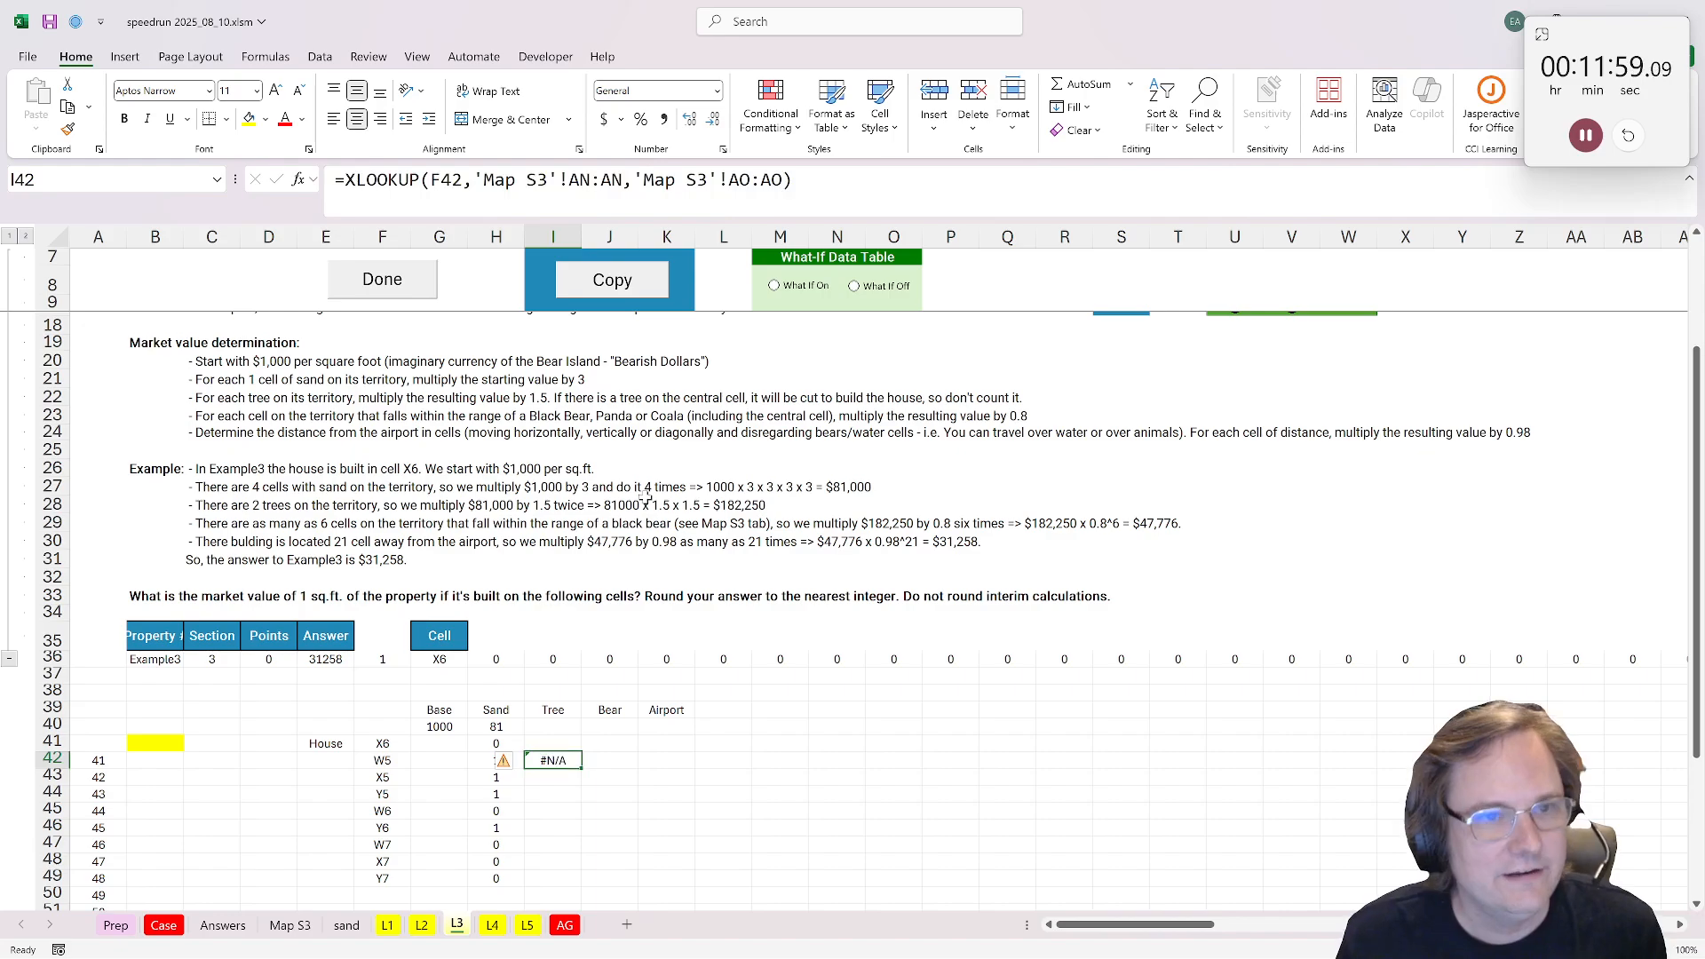
Step: Add 0 as the not-found value to the I42 lookup and copy the formula down through I49
key("F2")
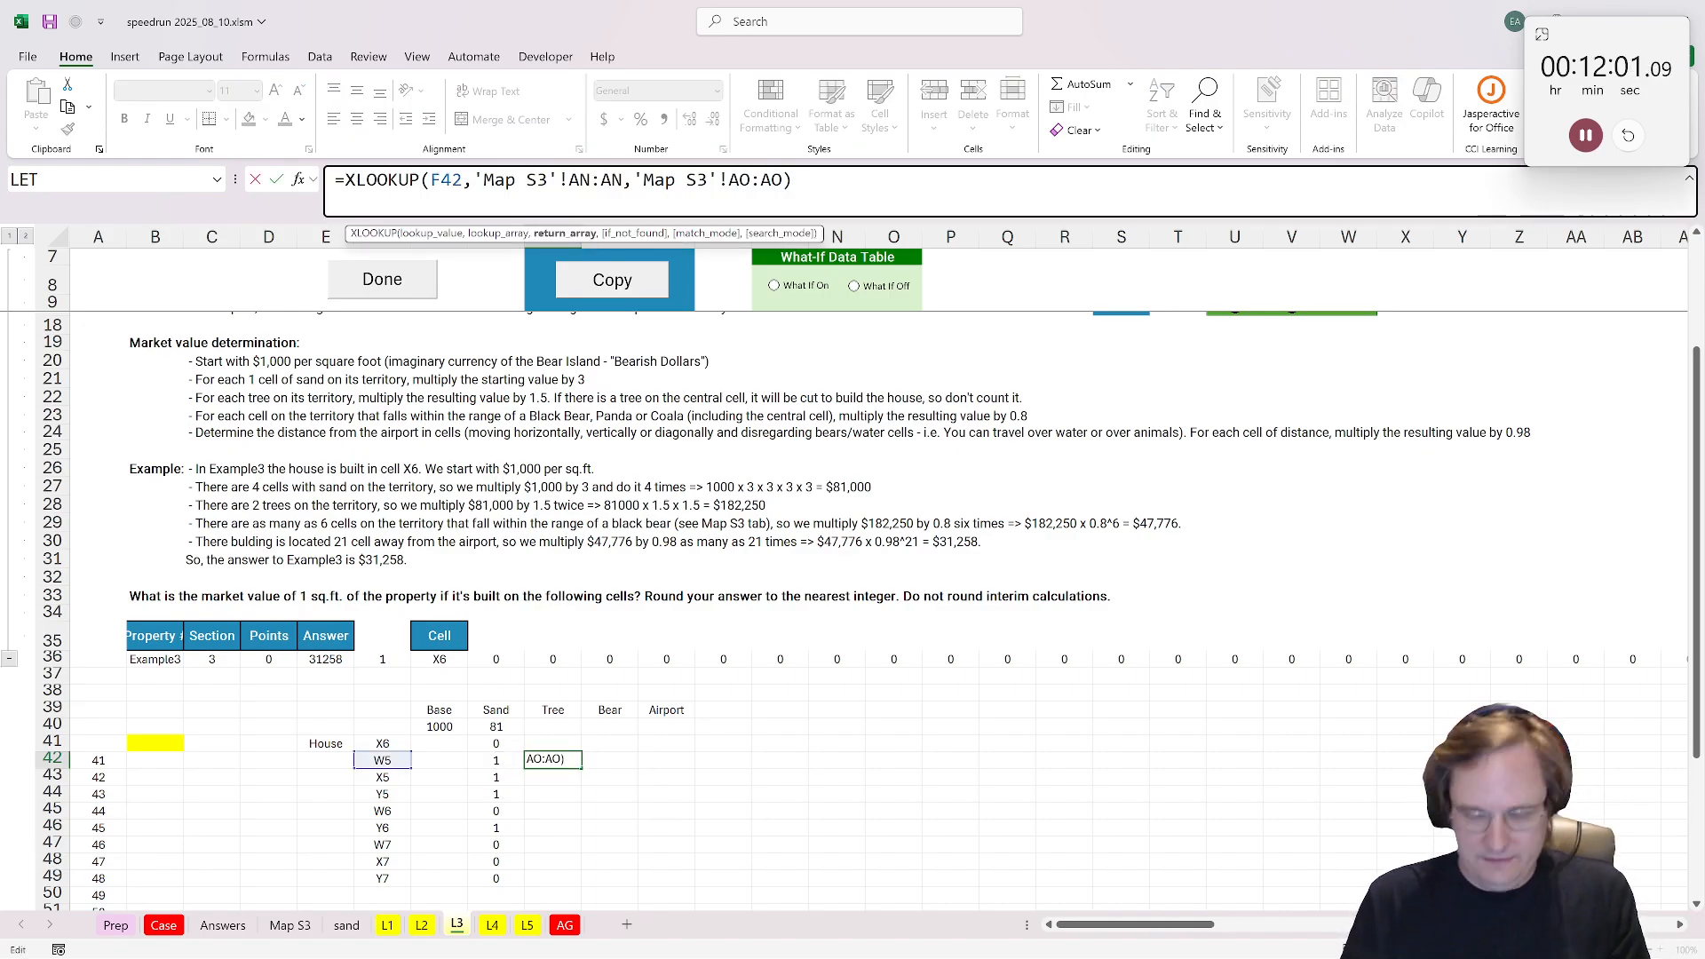
type(",0")
key("ctrl+Return")
key("ctrl+c")
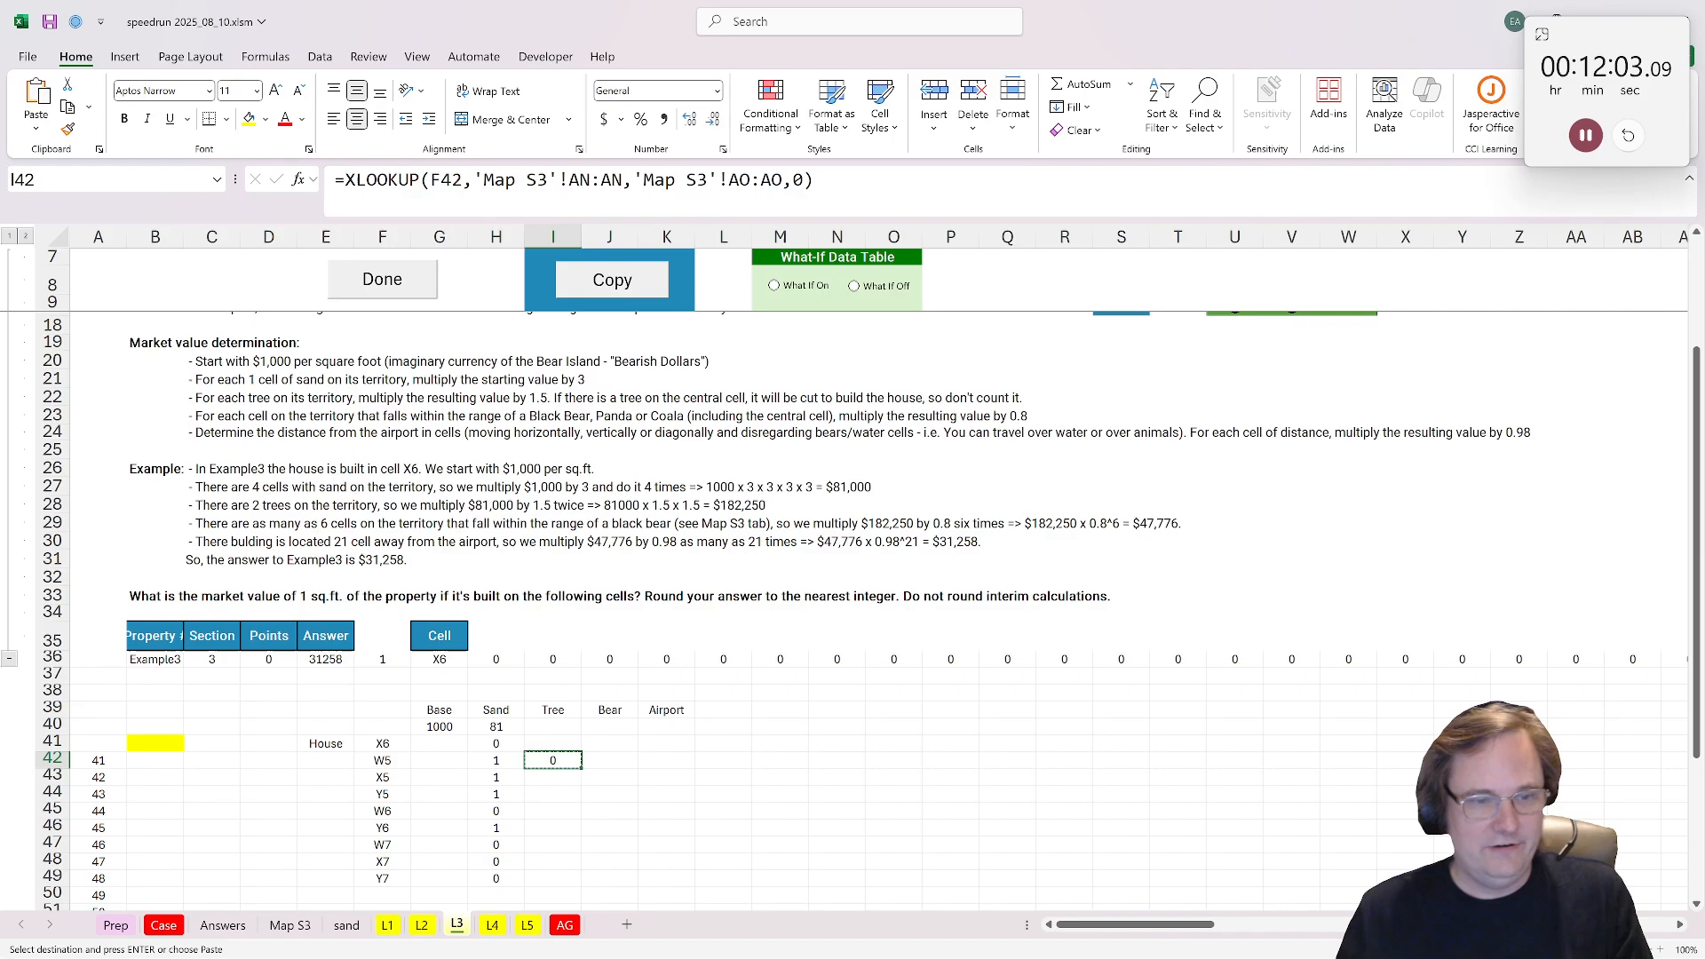
left_click_drag(533, 780, 560, 880)
key("ctrl+v")
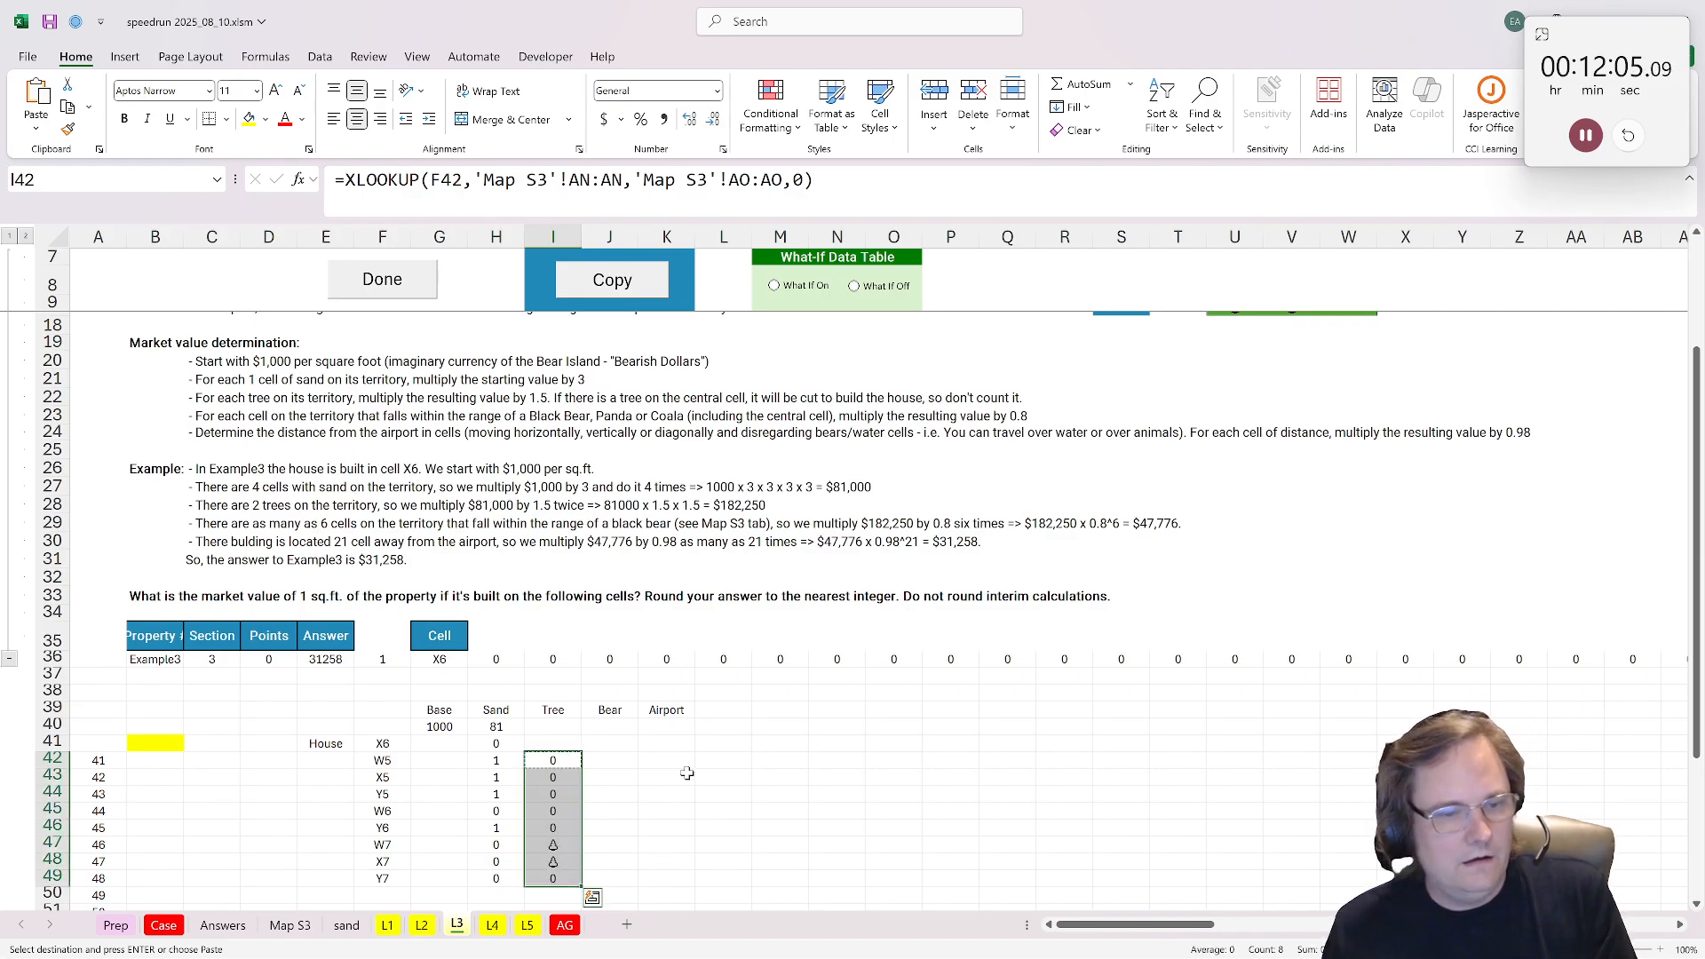
Step: On Map S3, name the tree symbol cell U11 "tree"
left_click(666, 777)
left_click(334, 928)
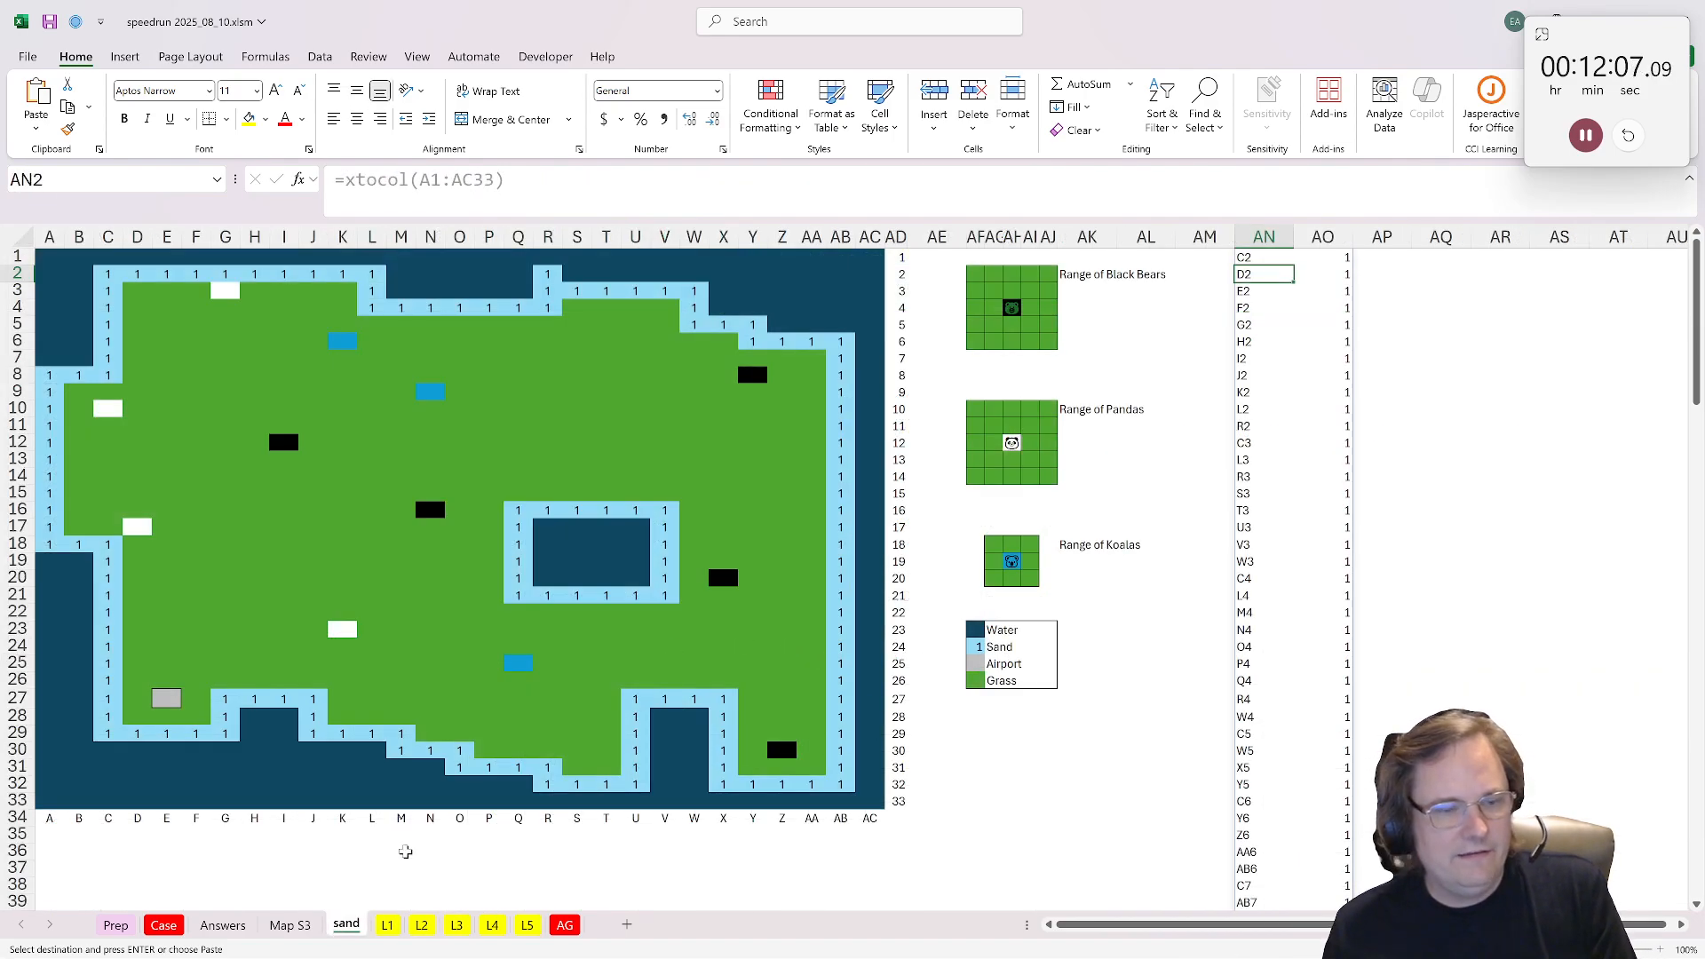
left_click(289, 925)
left_click(223, 924)
left_click(271, 930)
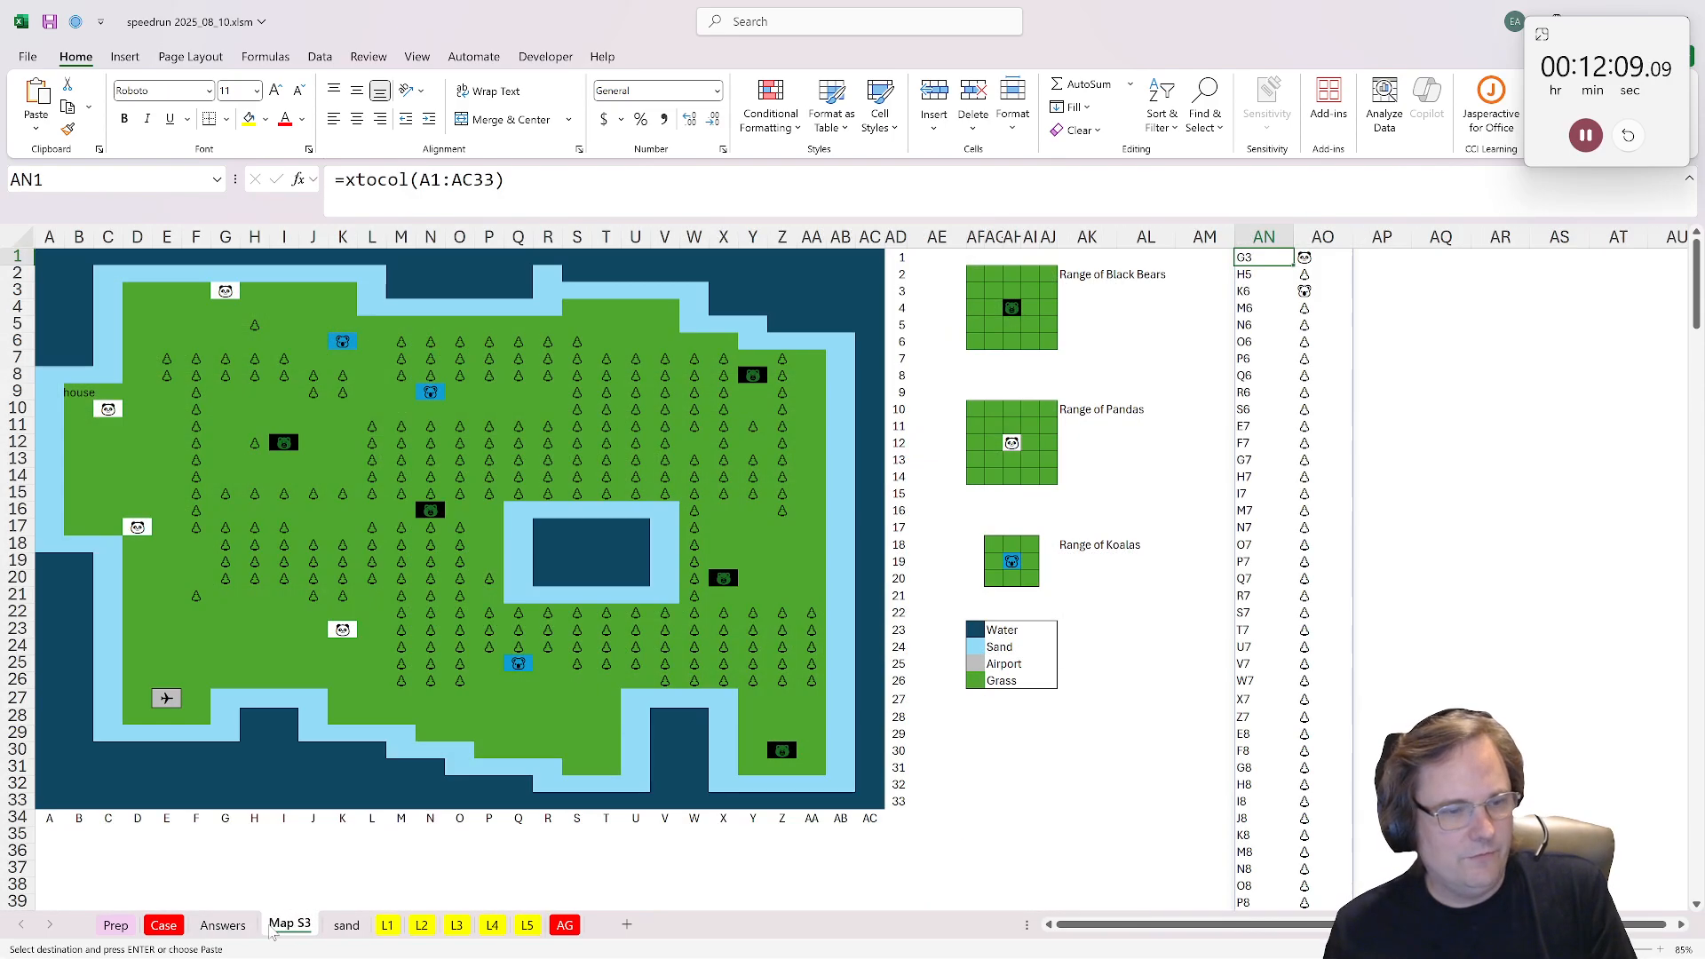
left_click(635, 427)
left_click(115, 179)
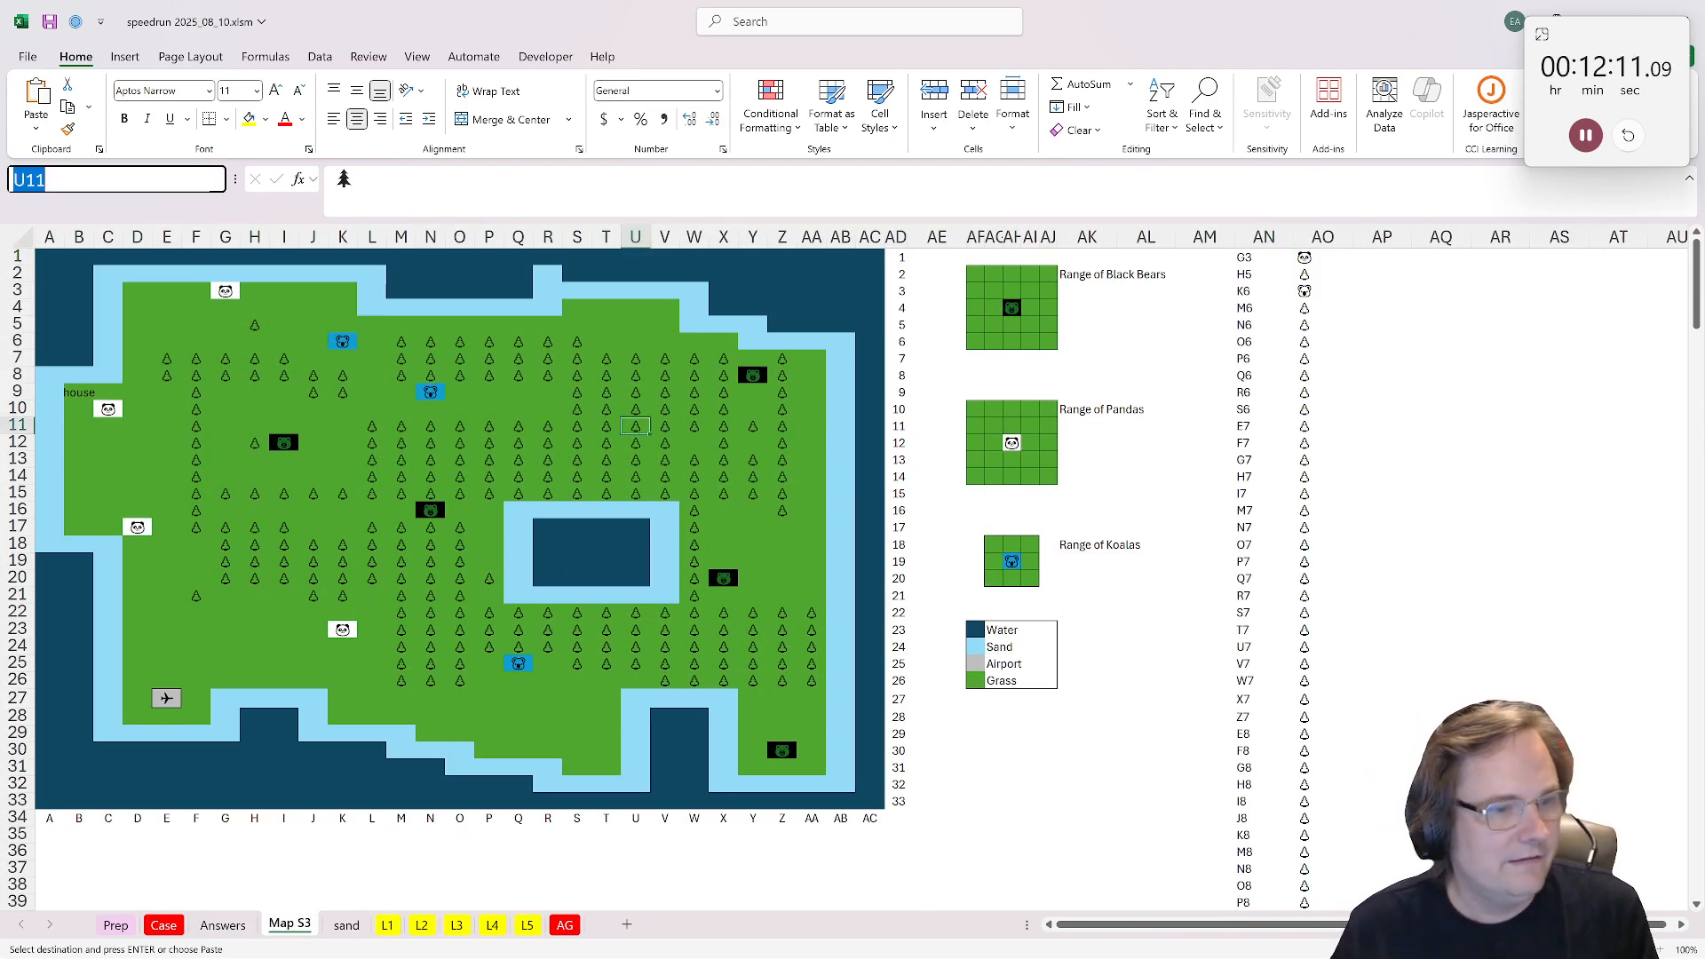
type("tree")
key("Return")
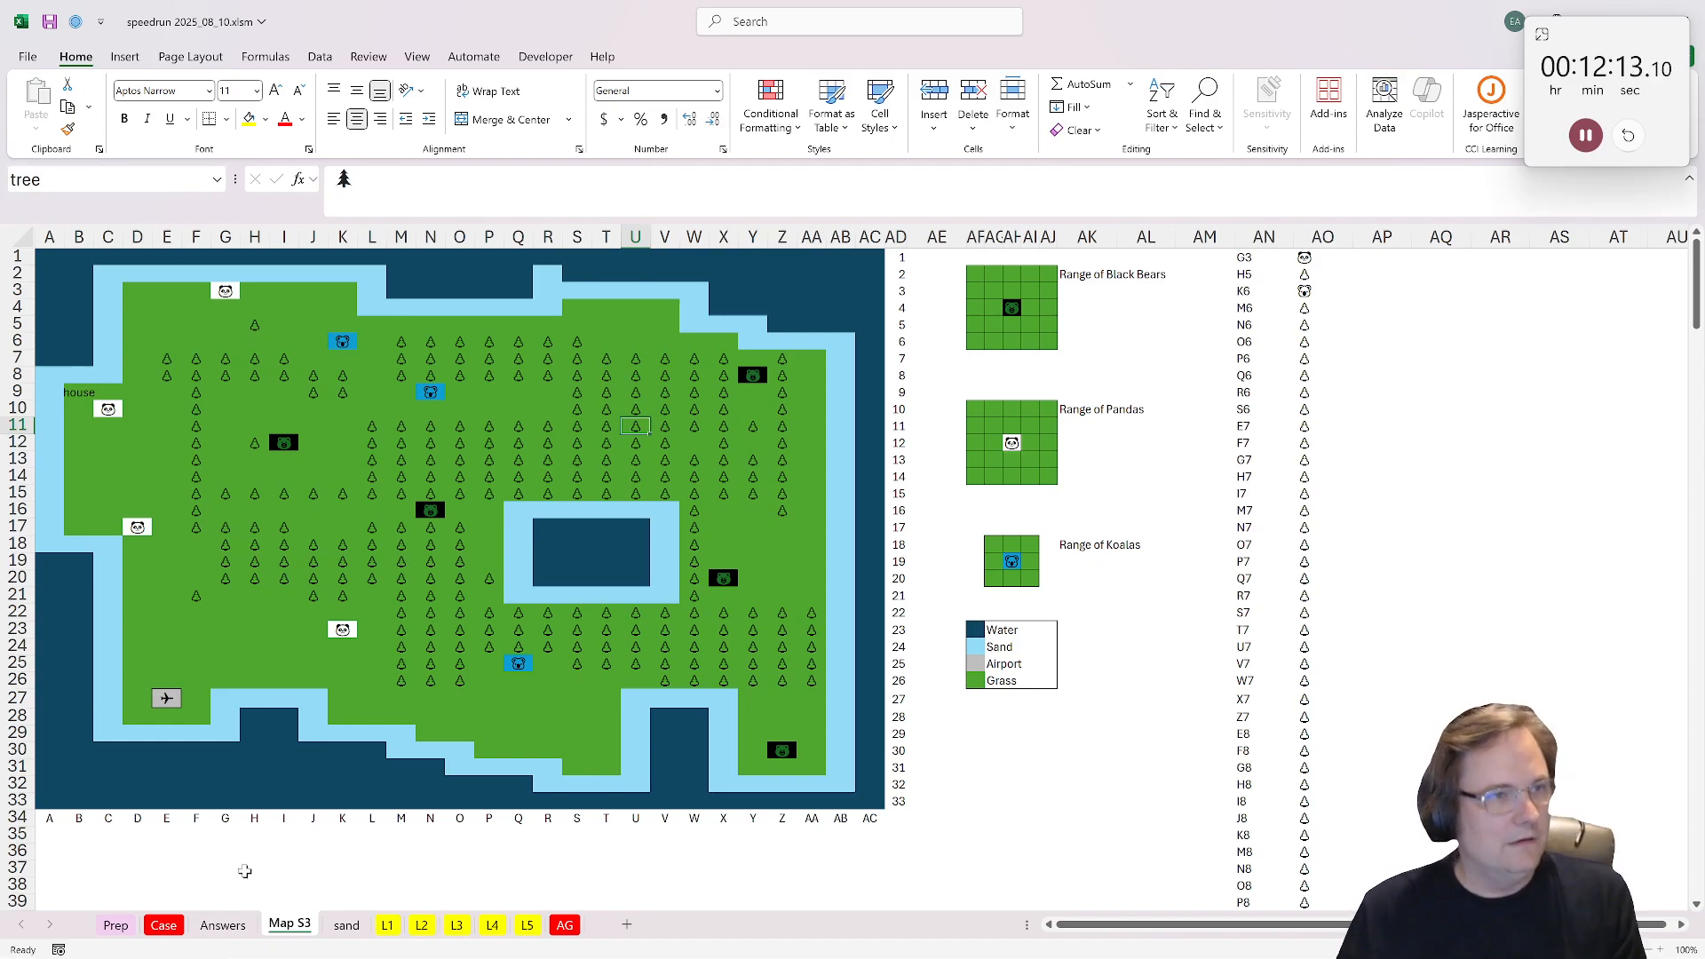
Step: On L3, enter =COUNTIF(I42:I49,tree) in I40 to count the trees around the house
left_click(457, 925)
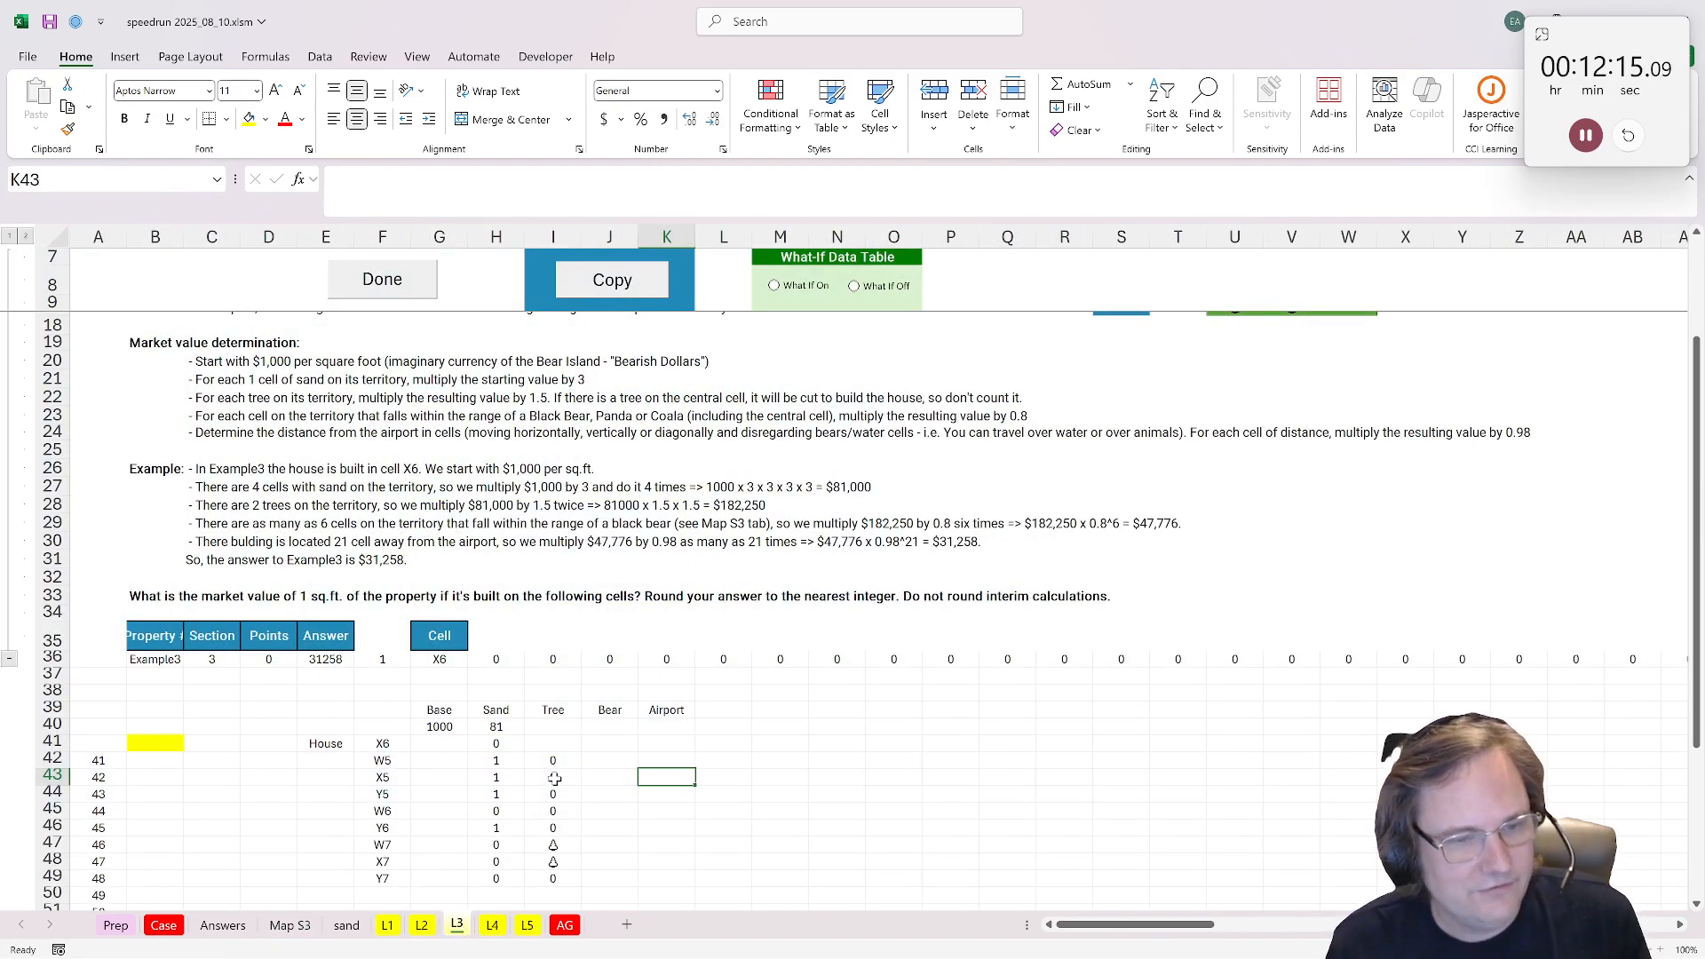
left_click(553, 760)
left_click(565, 741)
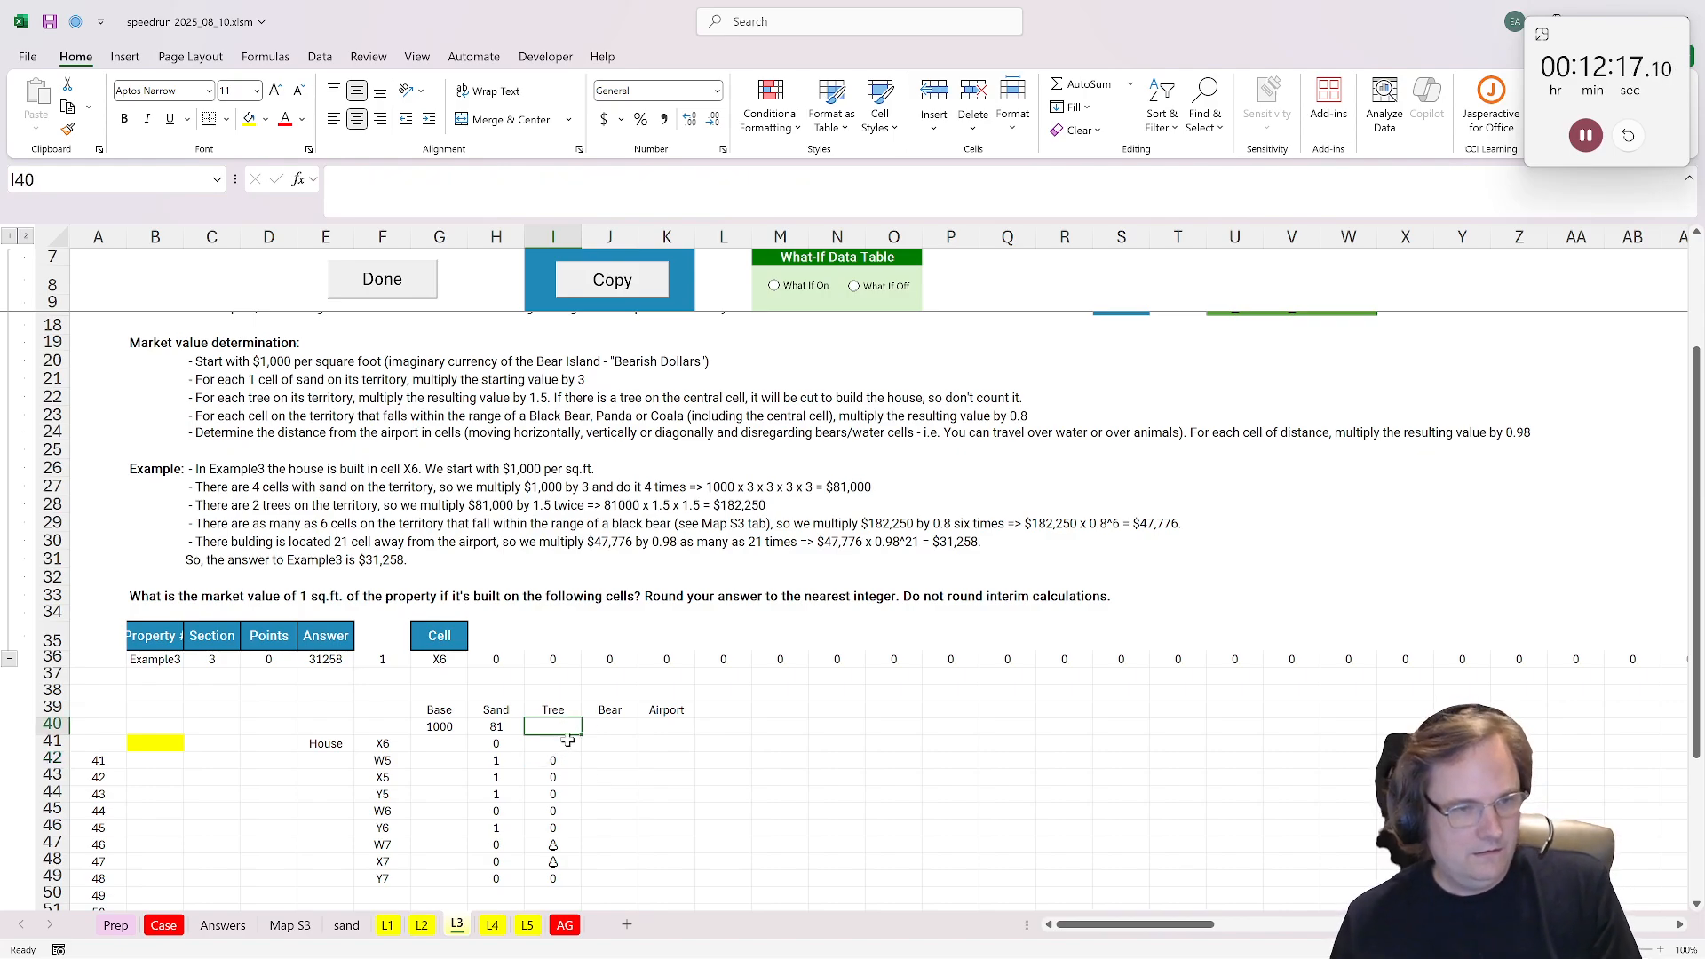
left_click(559, 726)
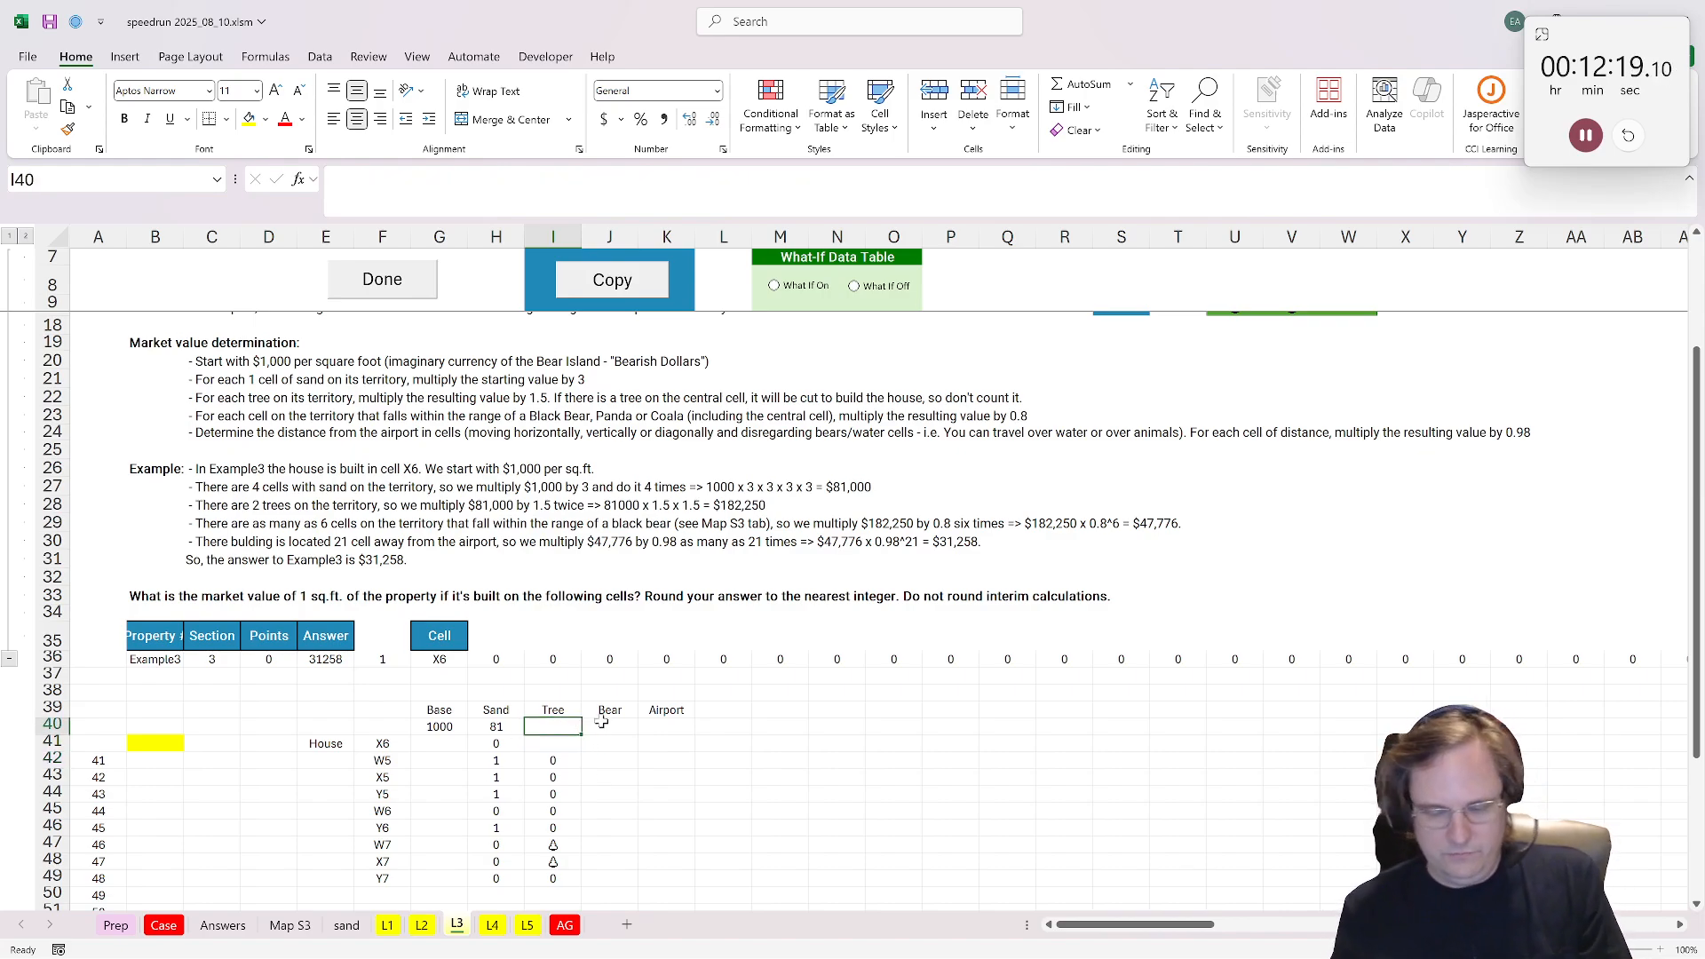
type("=countif(")
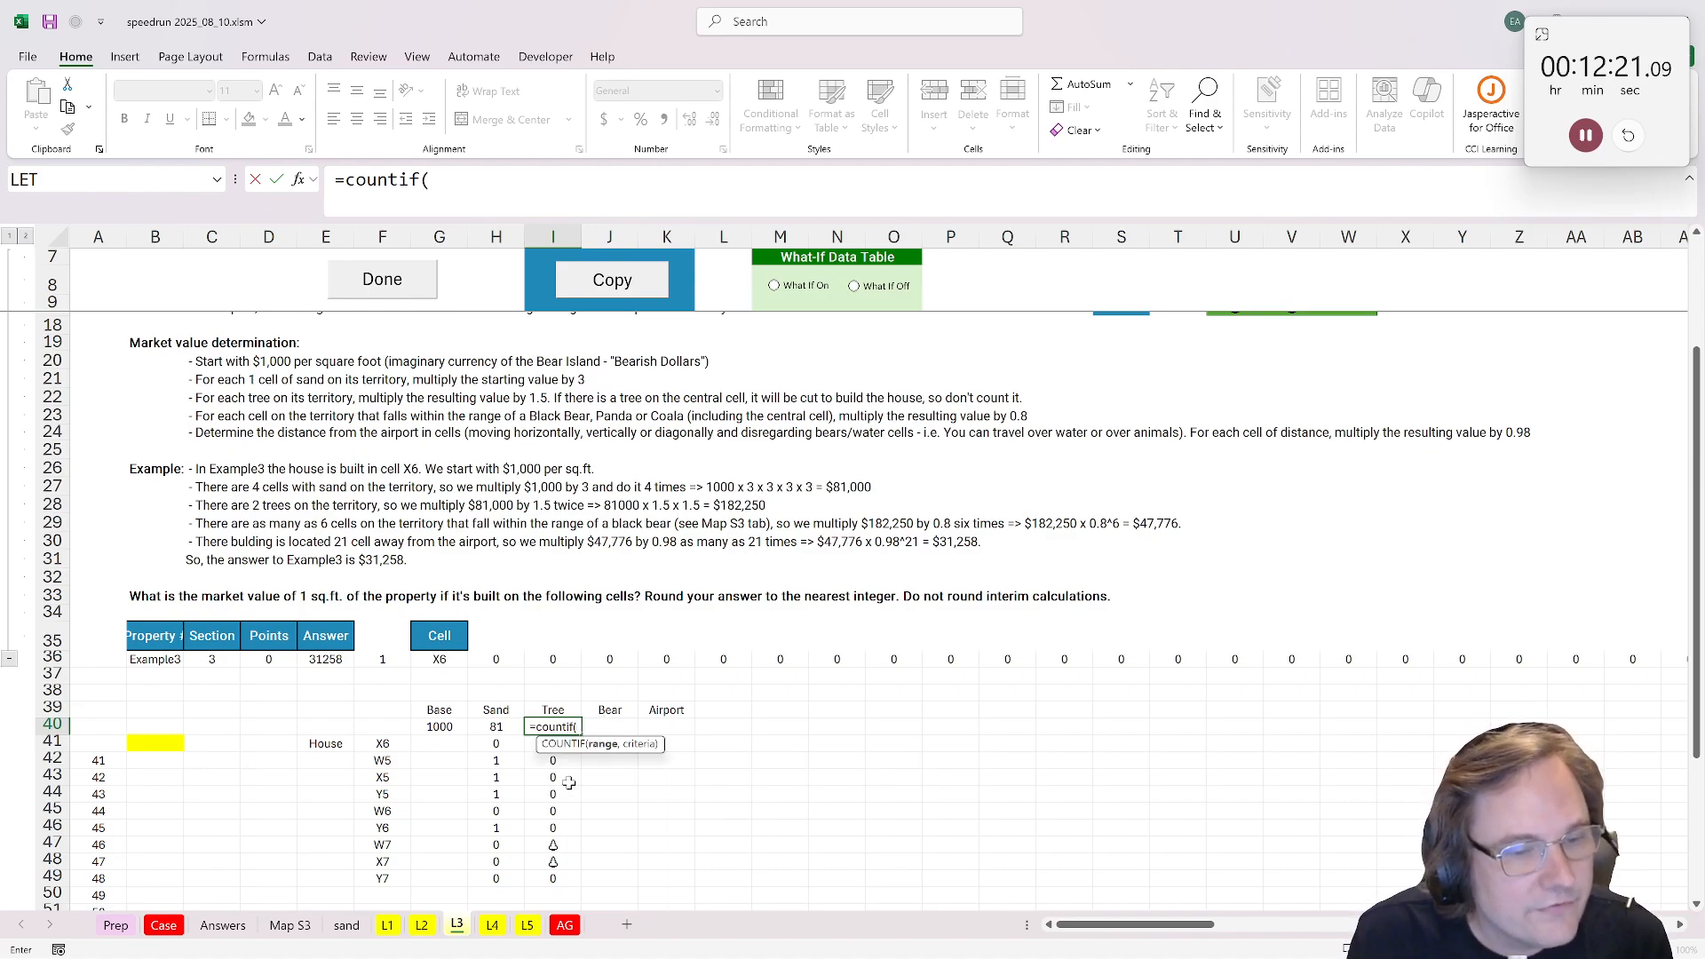
left_click_drag(559, 762, 561, 883)
type(",")
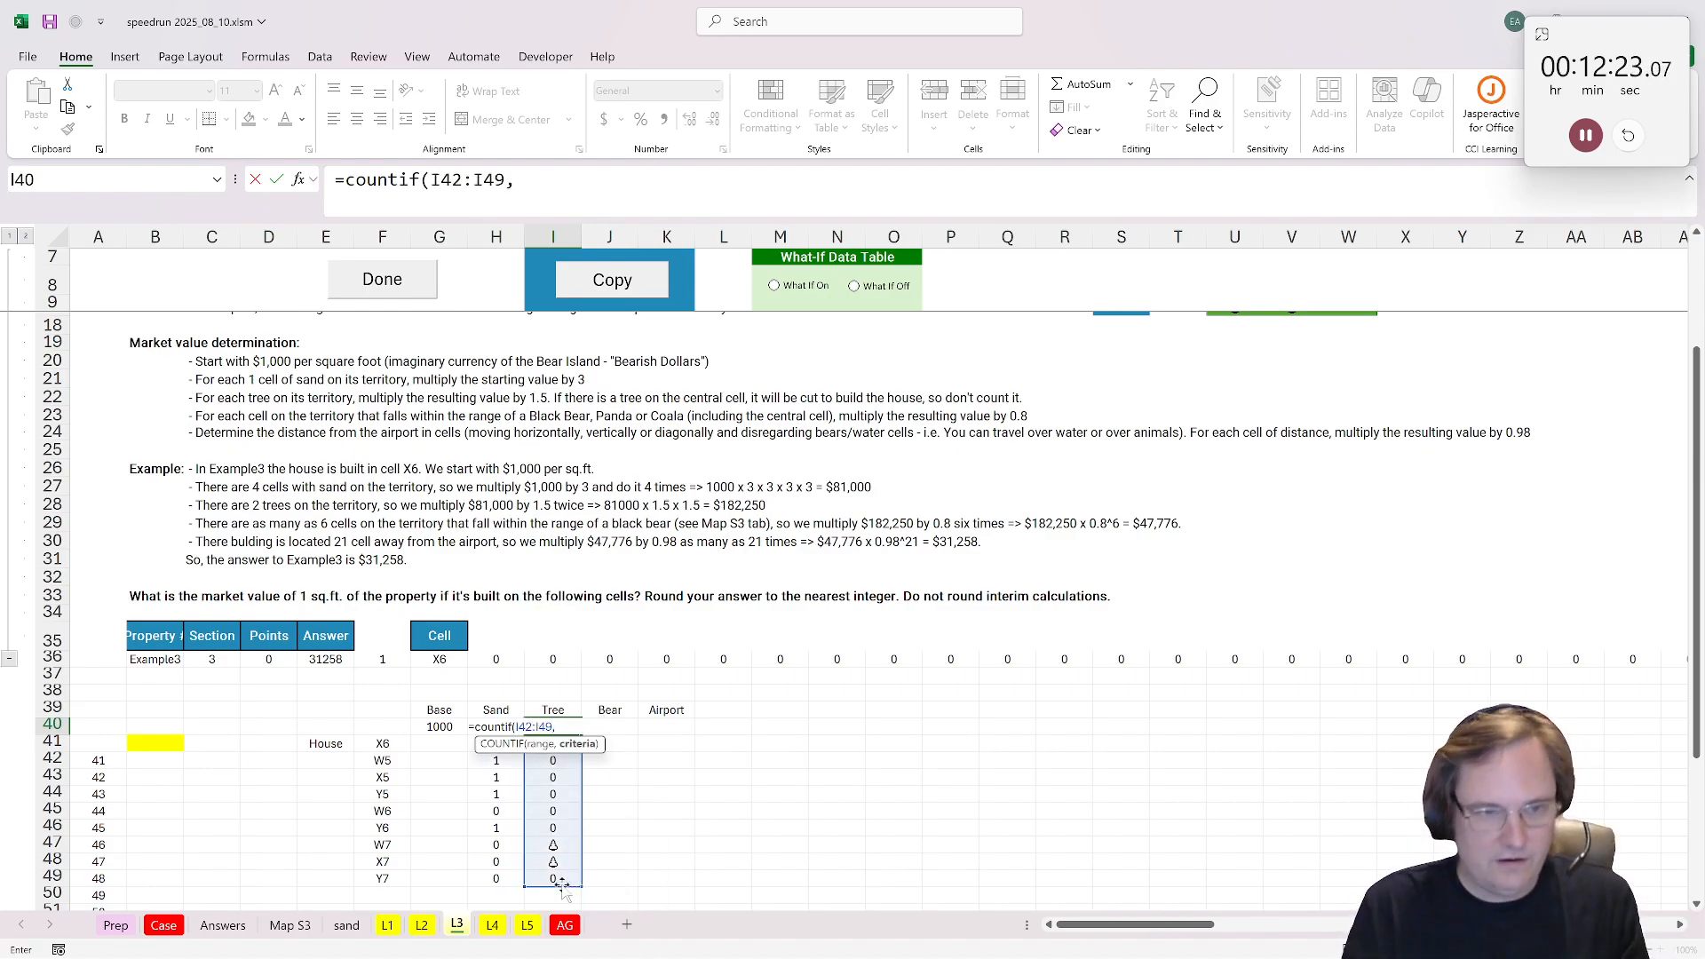
type("tree")
key("ctrl+Return")
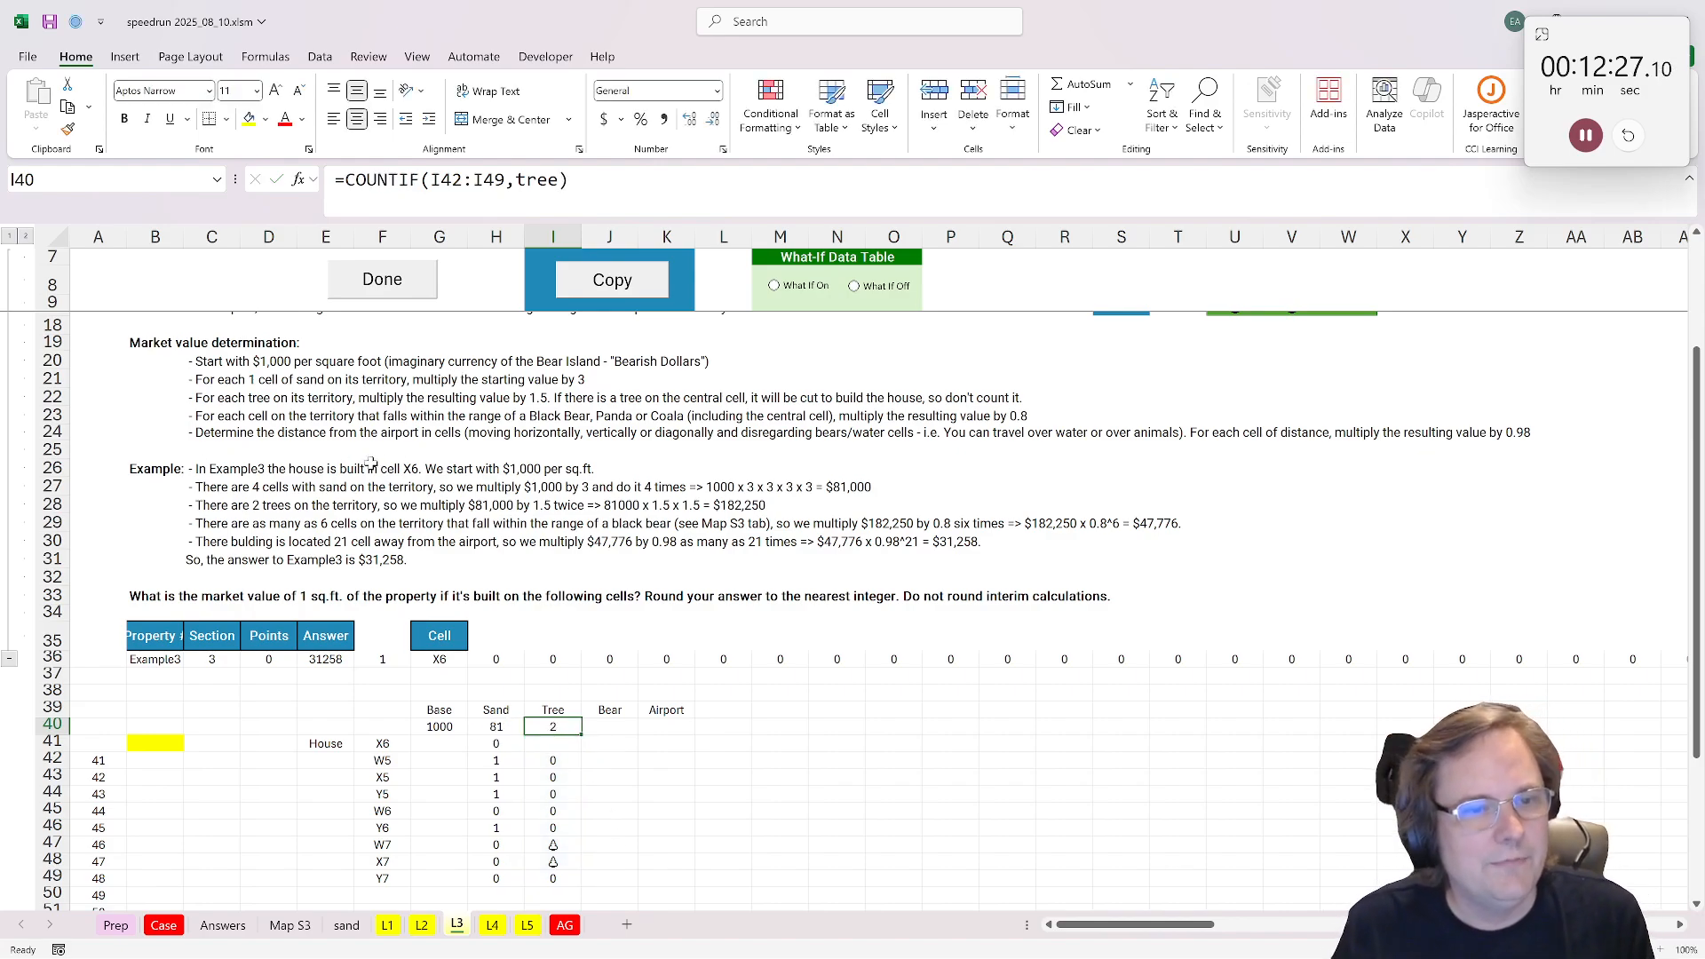
Step: Change the I40 formula to =1.5^COUNTIF(I42:I49,tree) as the tree multiplier
left_click(346, 180)
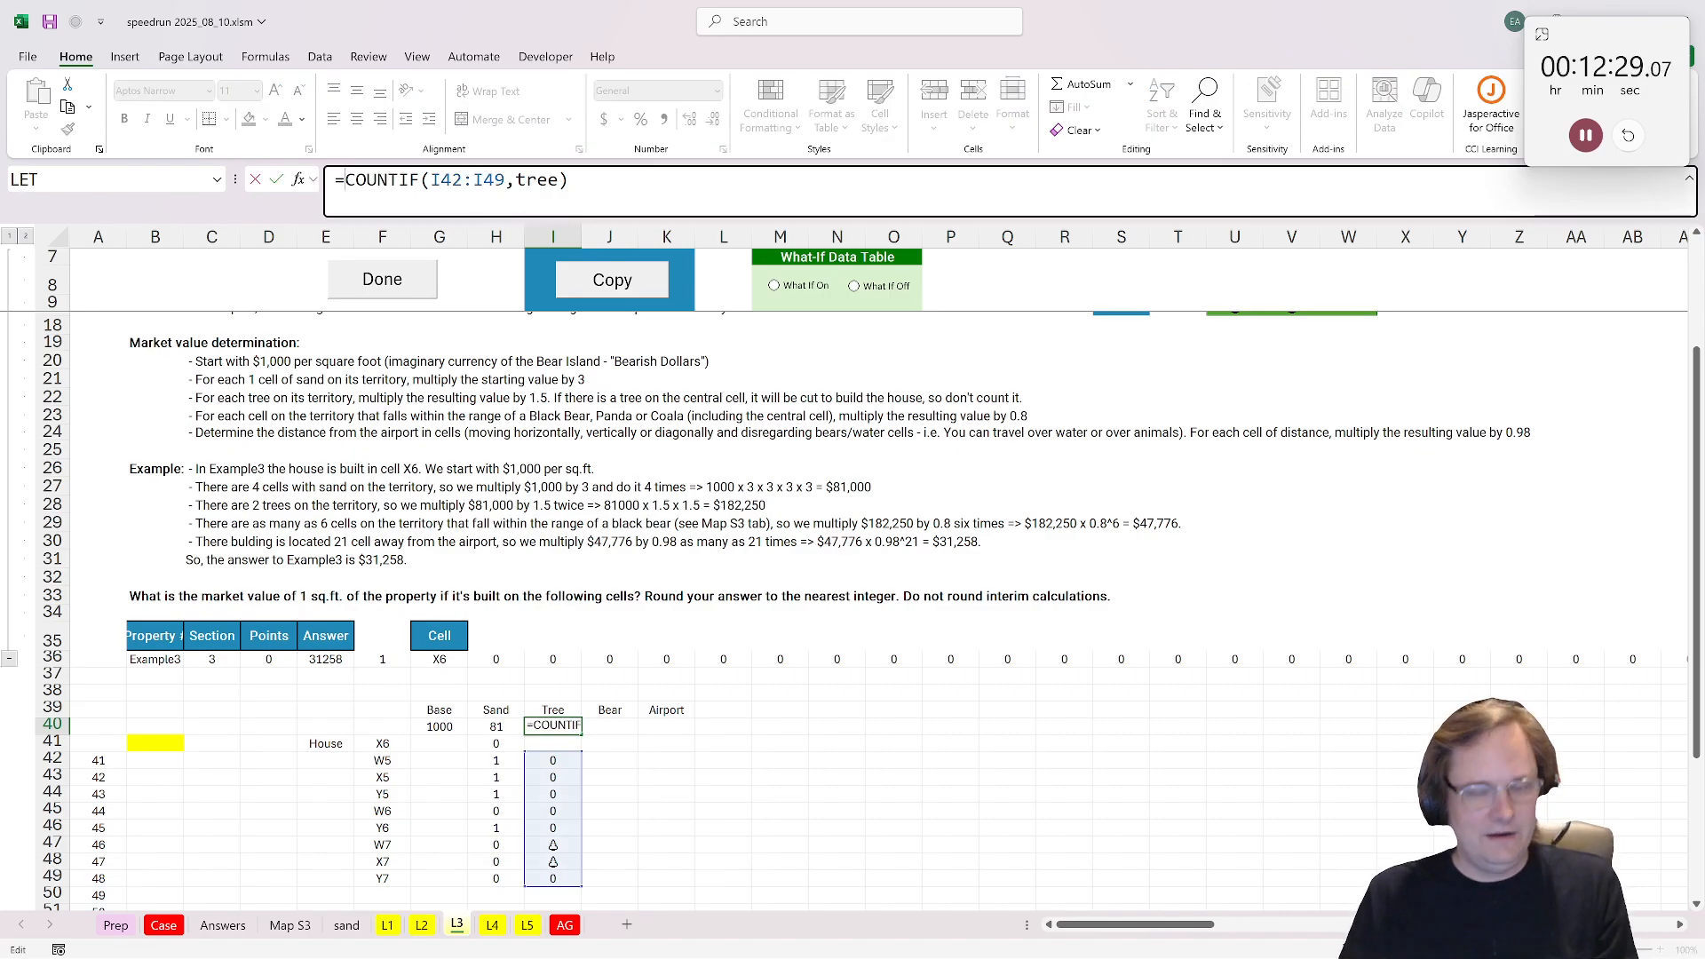
type("1.4")
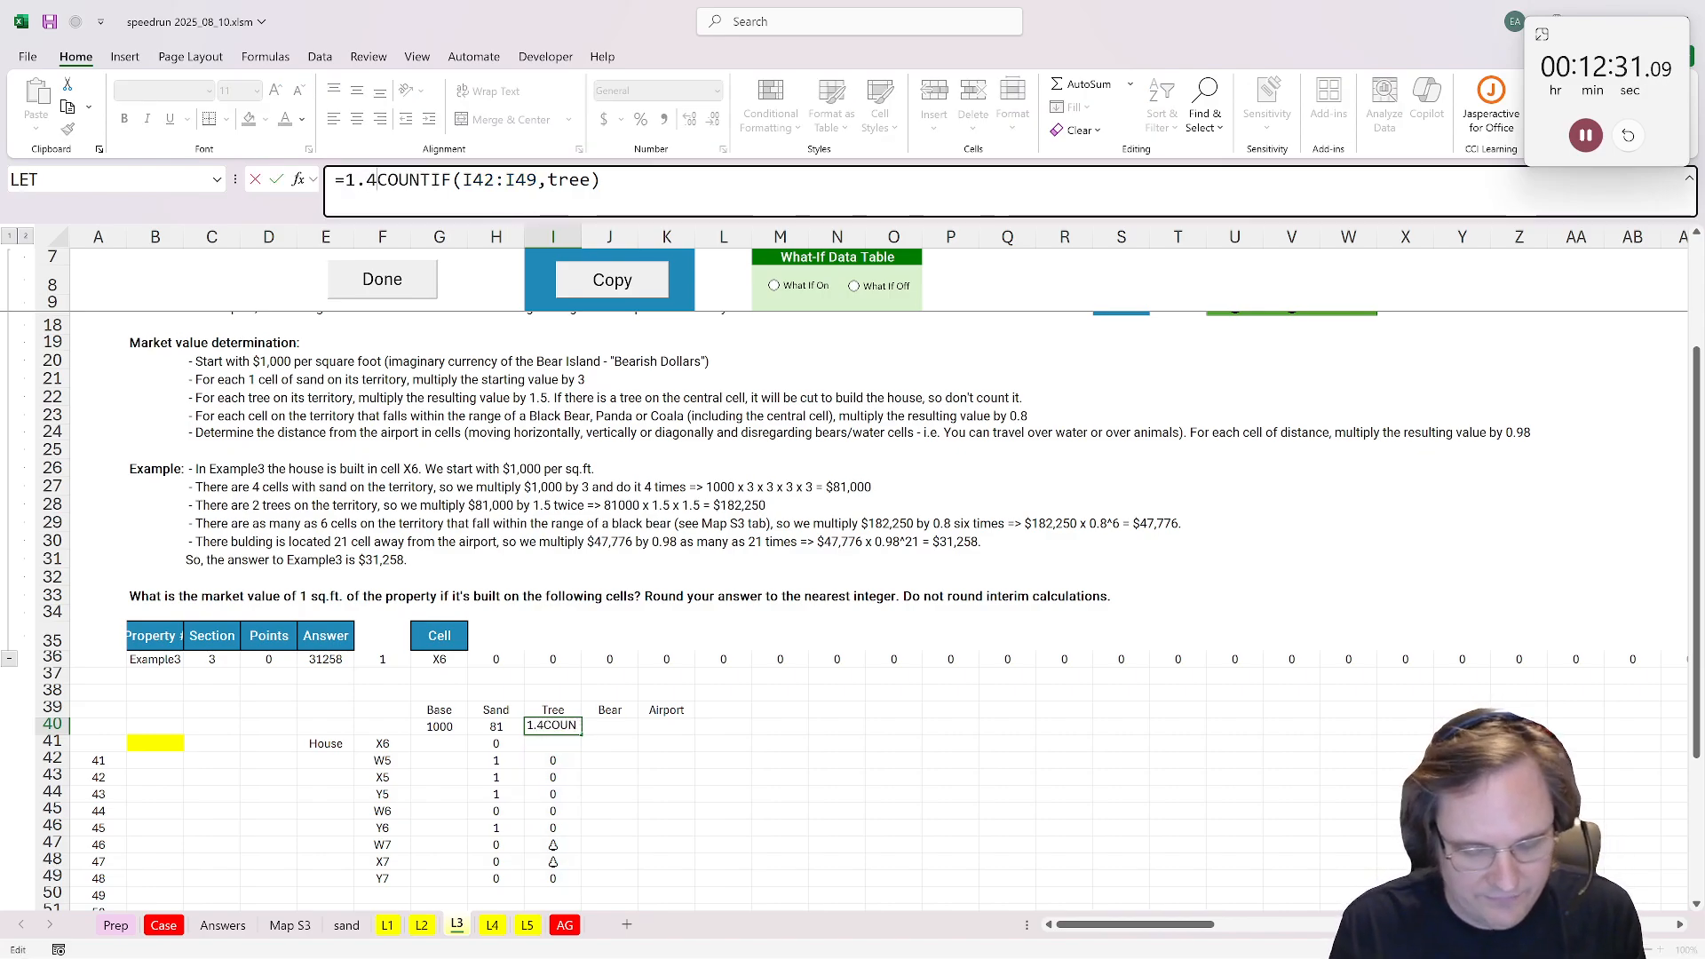
key("BackSpace")
type("5")
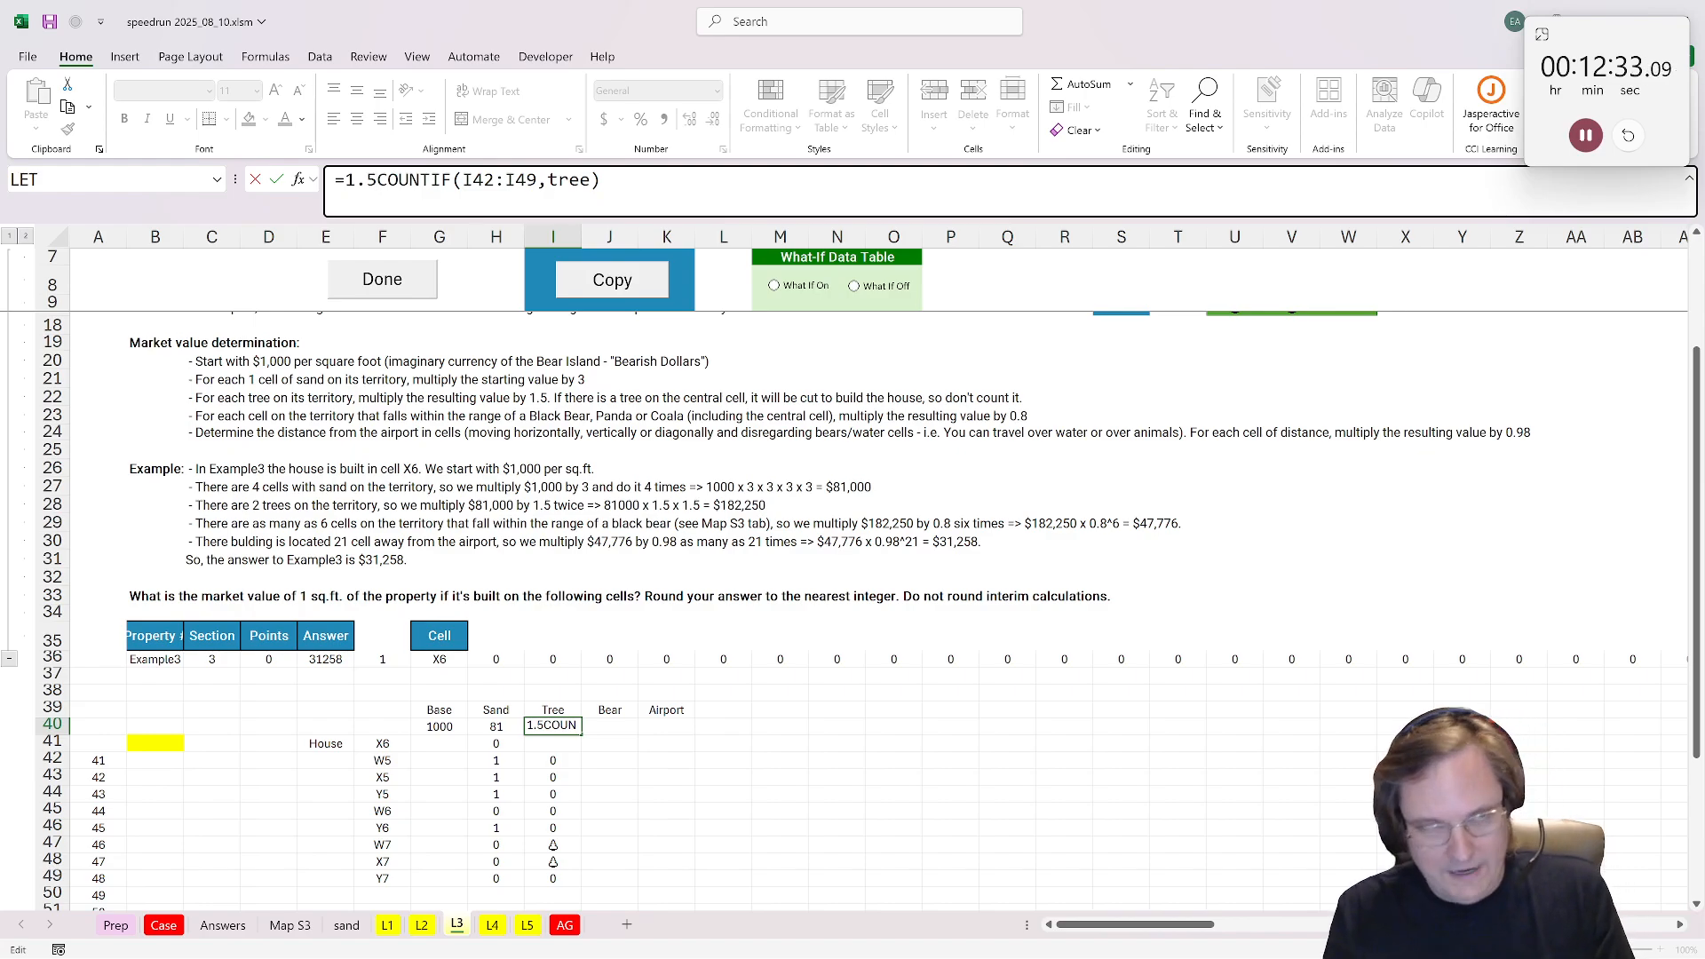
type("^")
key("ctrl+Return")
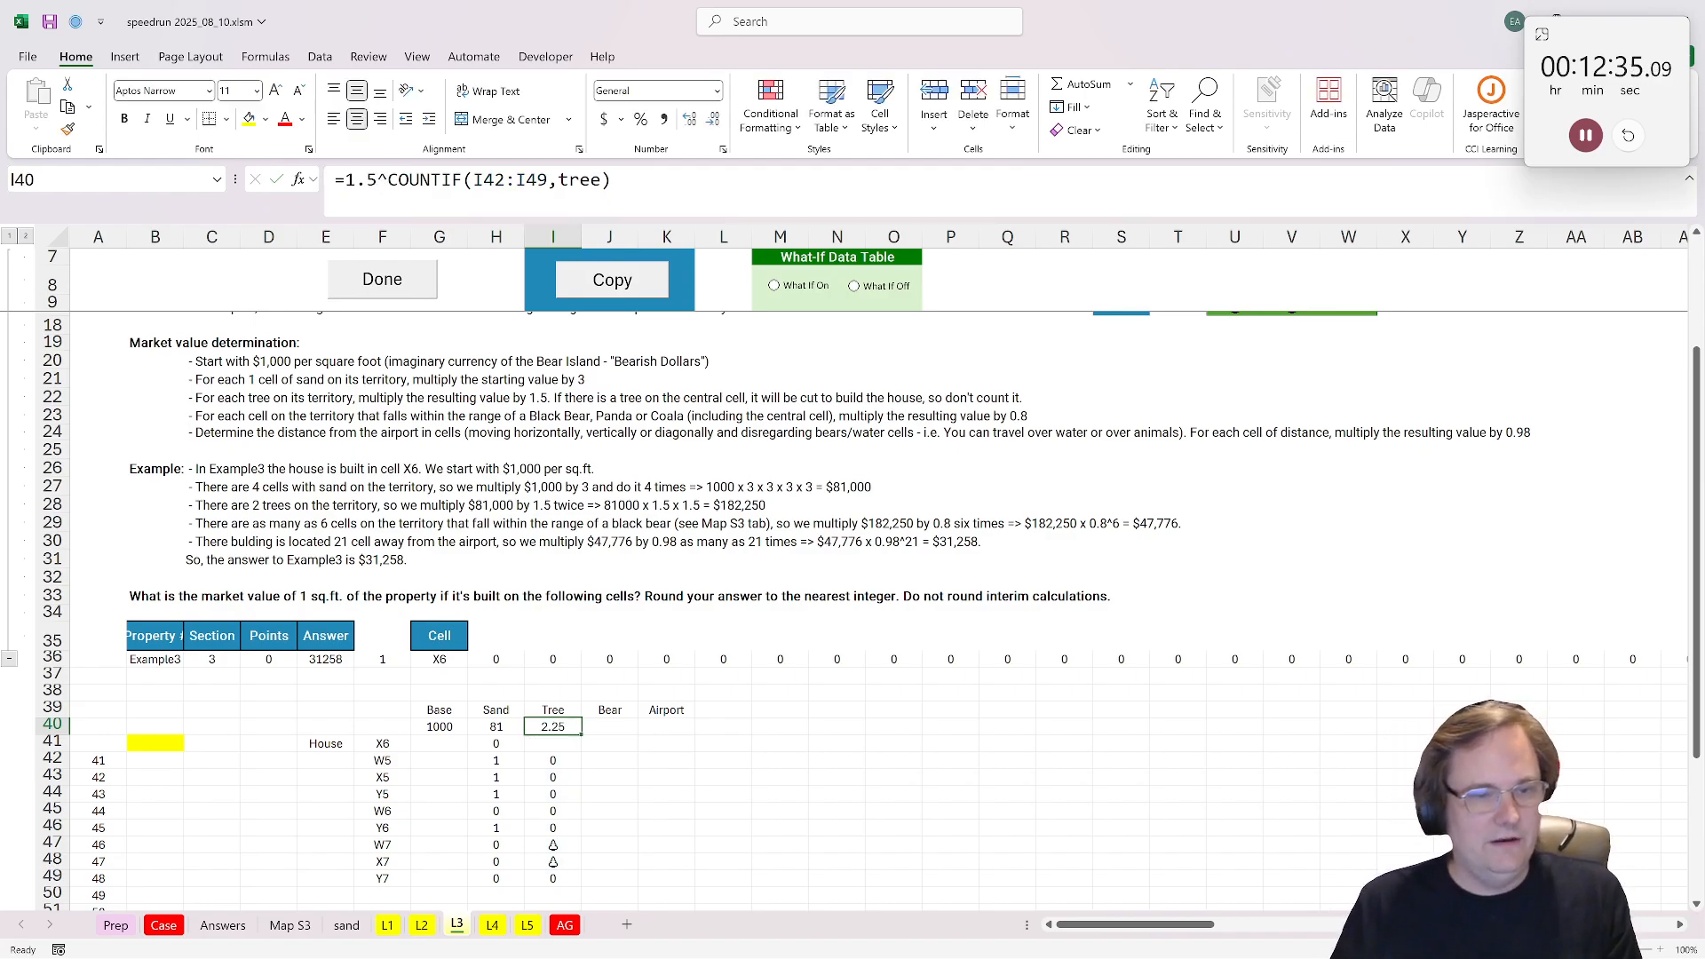
Step: Select J40 under Bear on L3 and create a copy of the Map S3 sheet before the Prep sheet
left_click(601, 726)
left_click(334, 926)
left_click(289, 925)
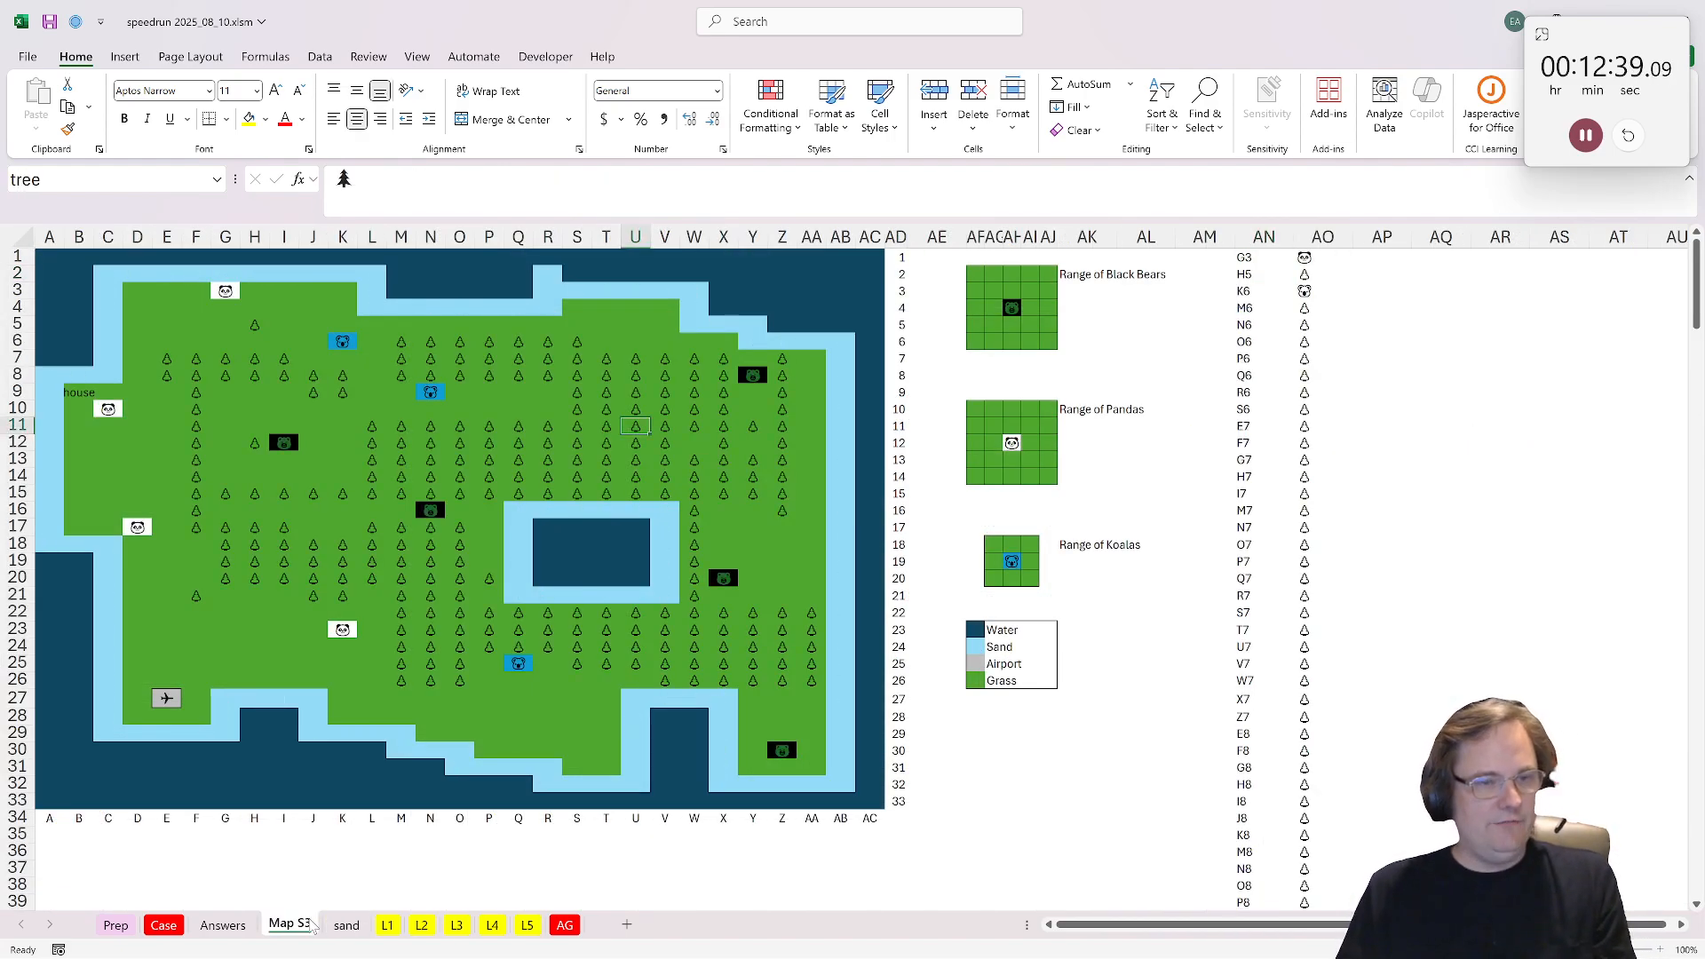
right_click(290, 926)
left_click(360, 719)
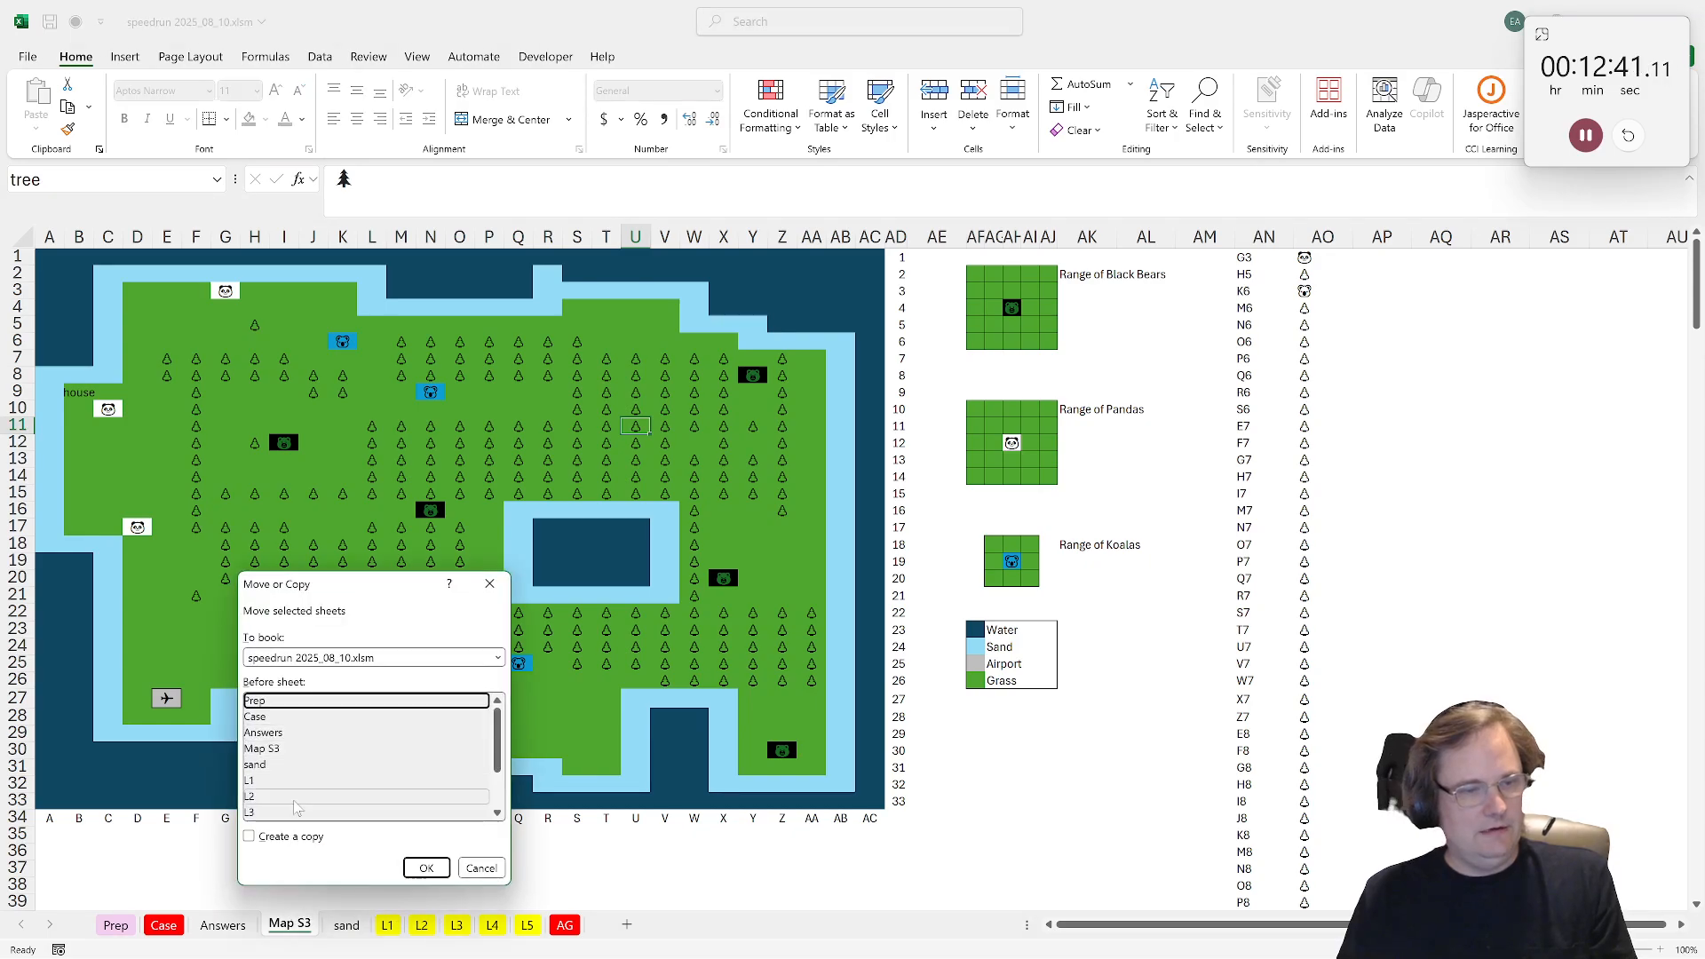
left_click(249, 837)
left_click(427, 868)
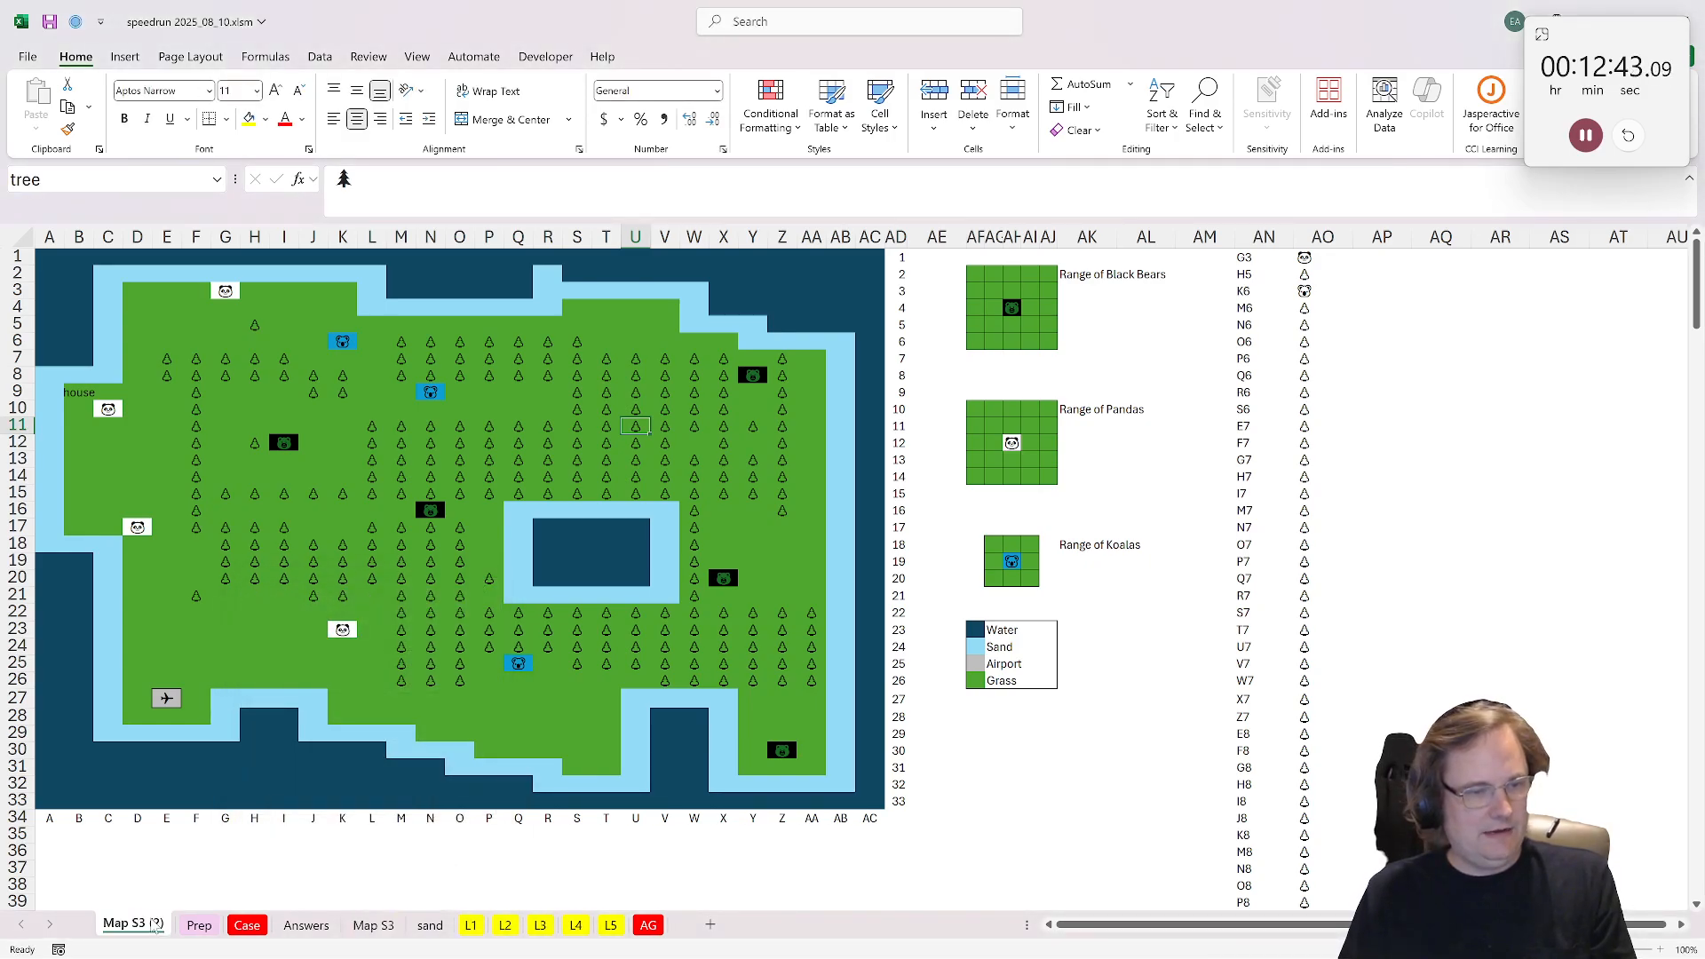
Step: Rename the copied map sheet "bear" and move it between the sand and L1 sheets
double_click(125, 925)
type("bear")
key("Return")
left_click(191, 868)
left_click_drag(116, 926, 417, 925)
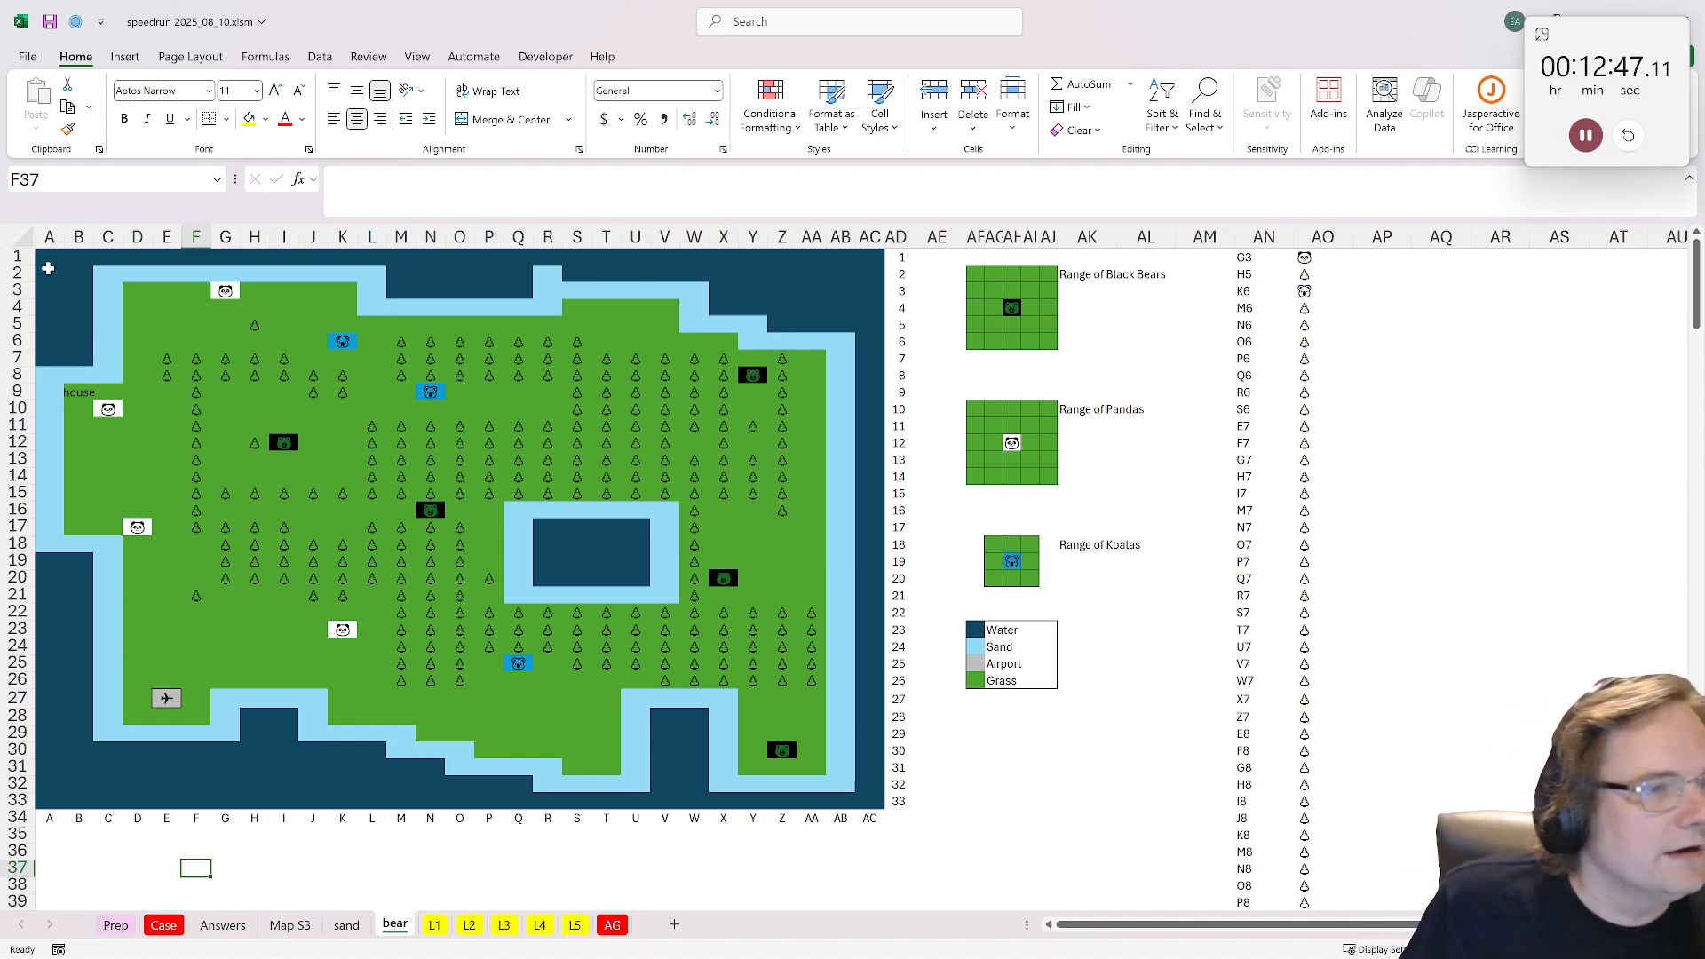
Step: Clear the map contents from A1:AC33 on the bear sheet
left_click_drag(49, 258, 885, 799)
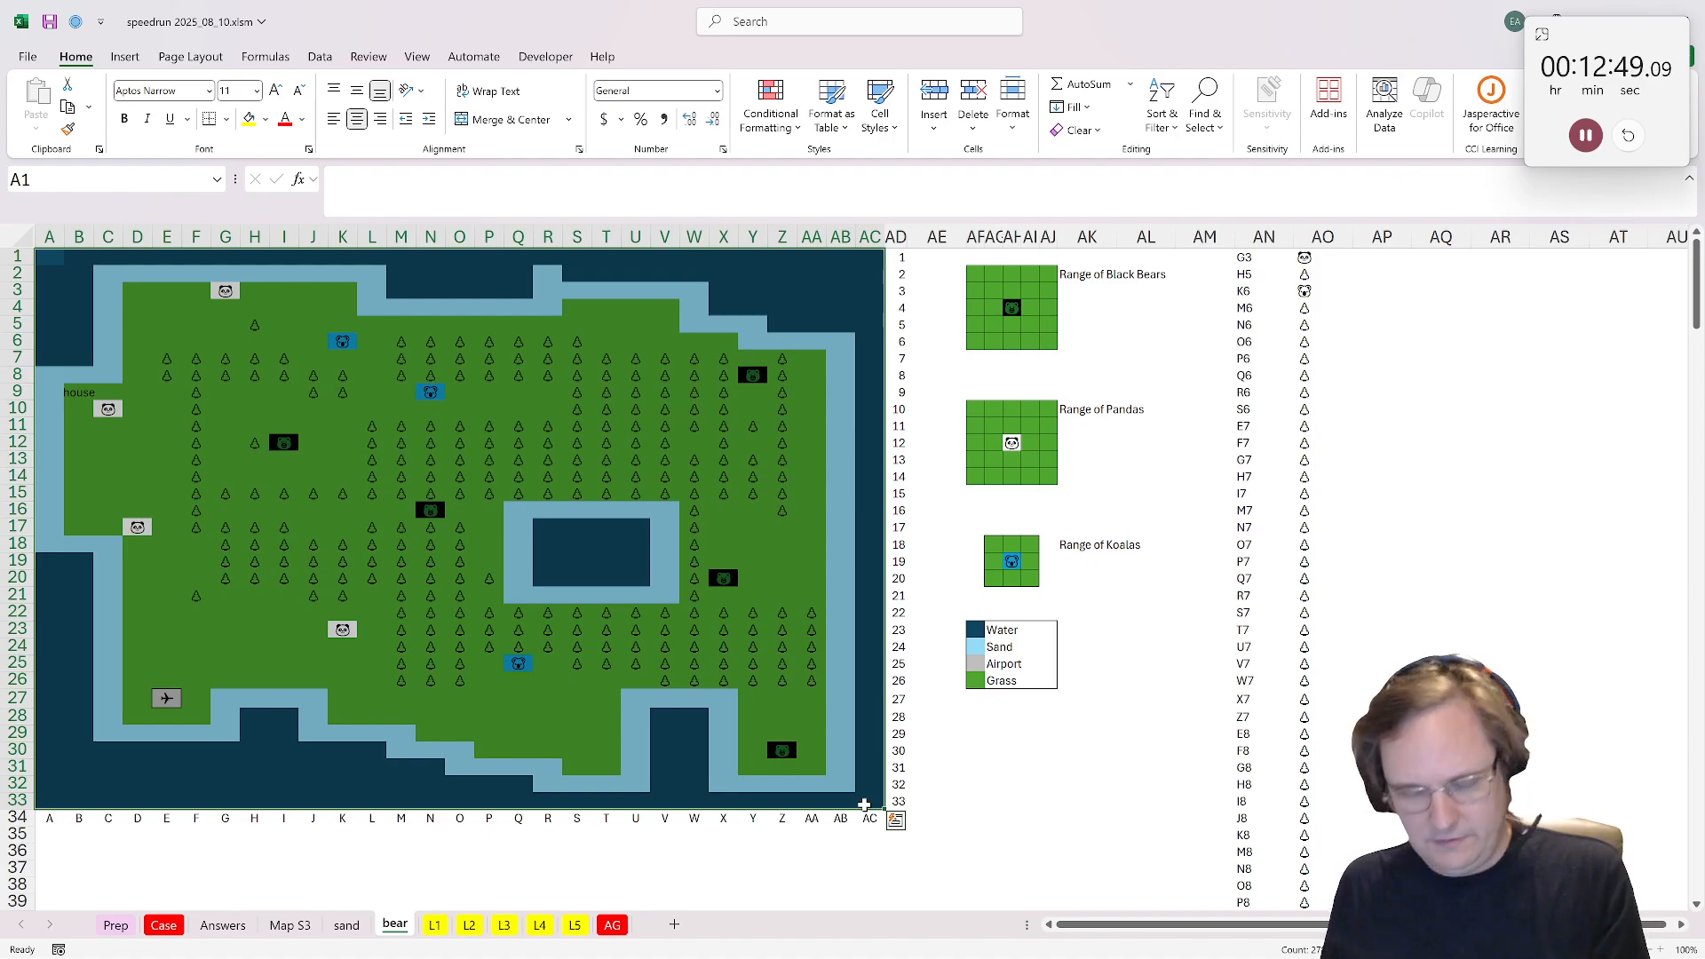
key("Delete")
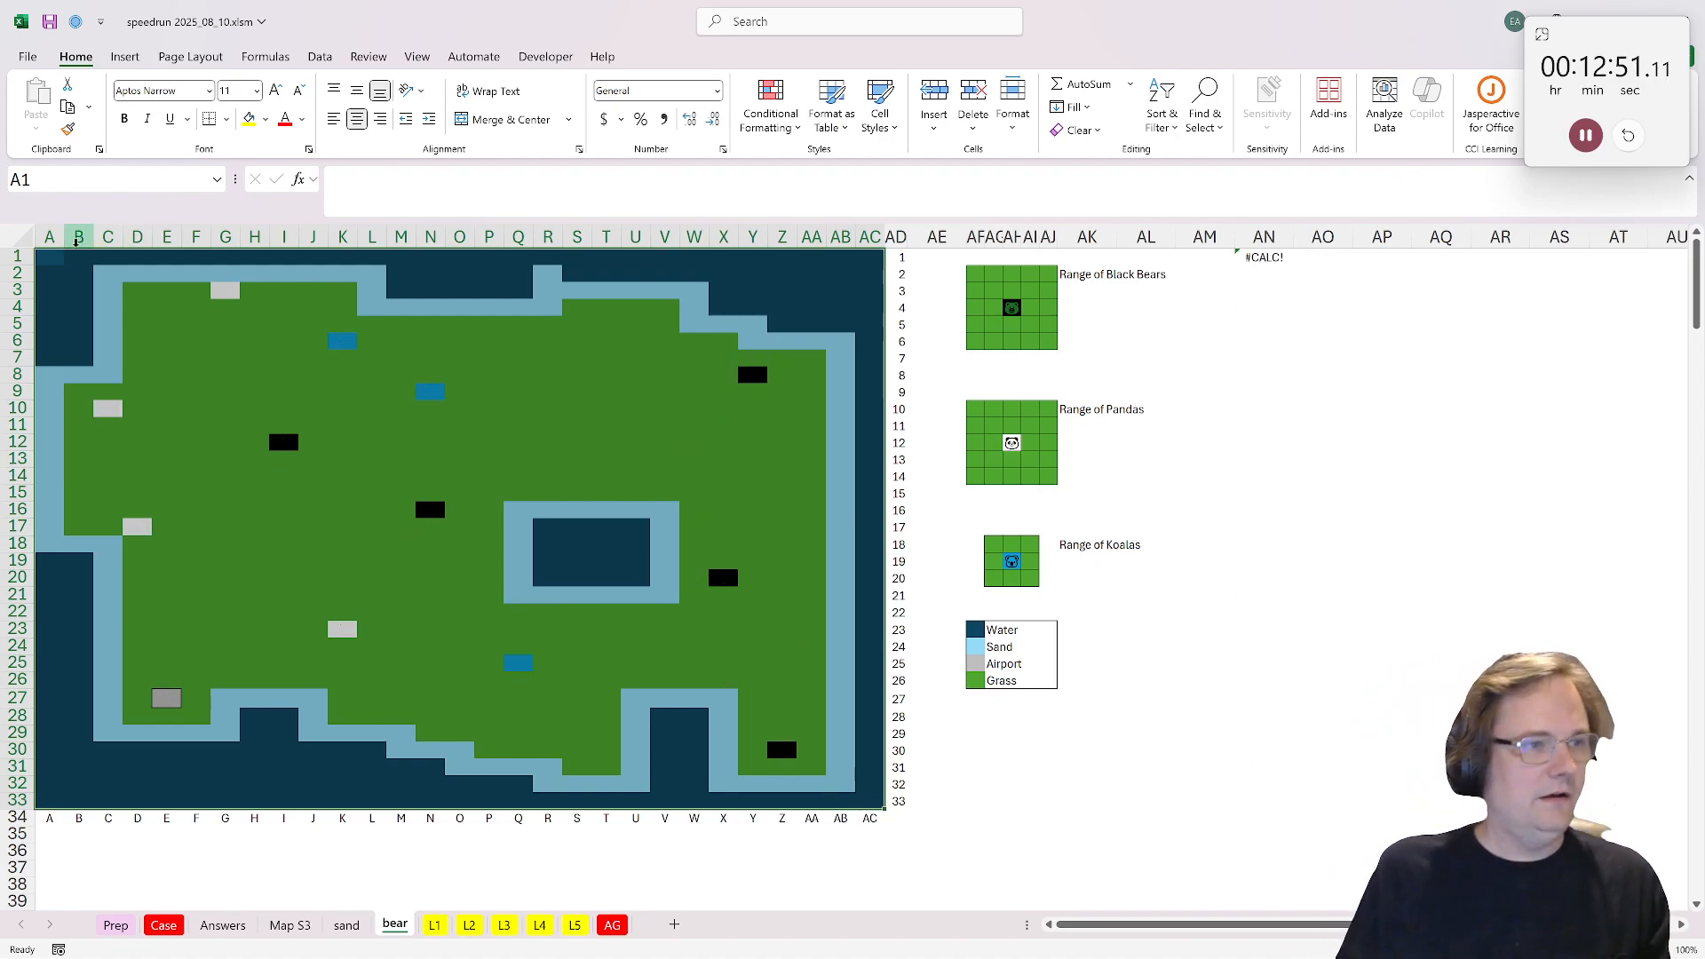
Step: Start a neighbors_count formula in A1 of the bear sheet with 'Map S3'!A1:AC33 as its first argument
left_click(49, 258)
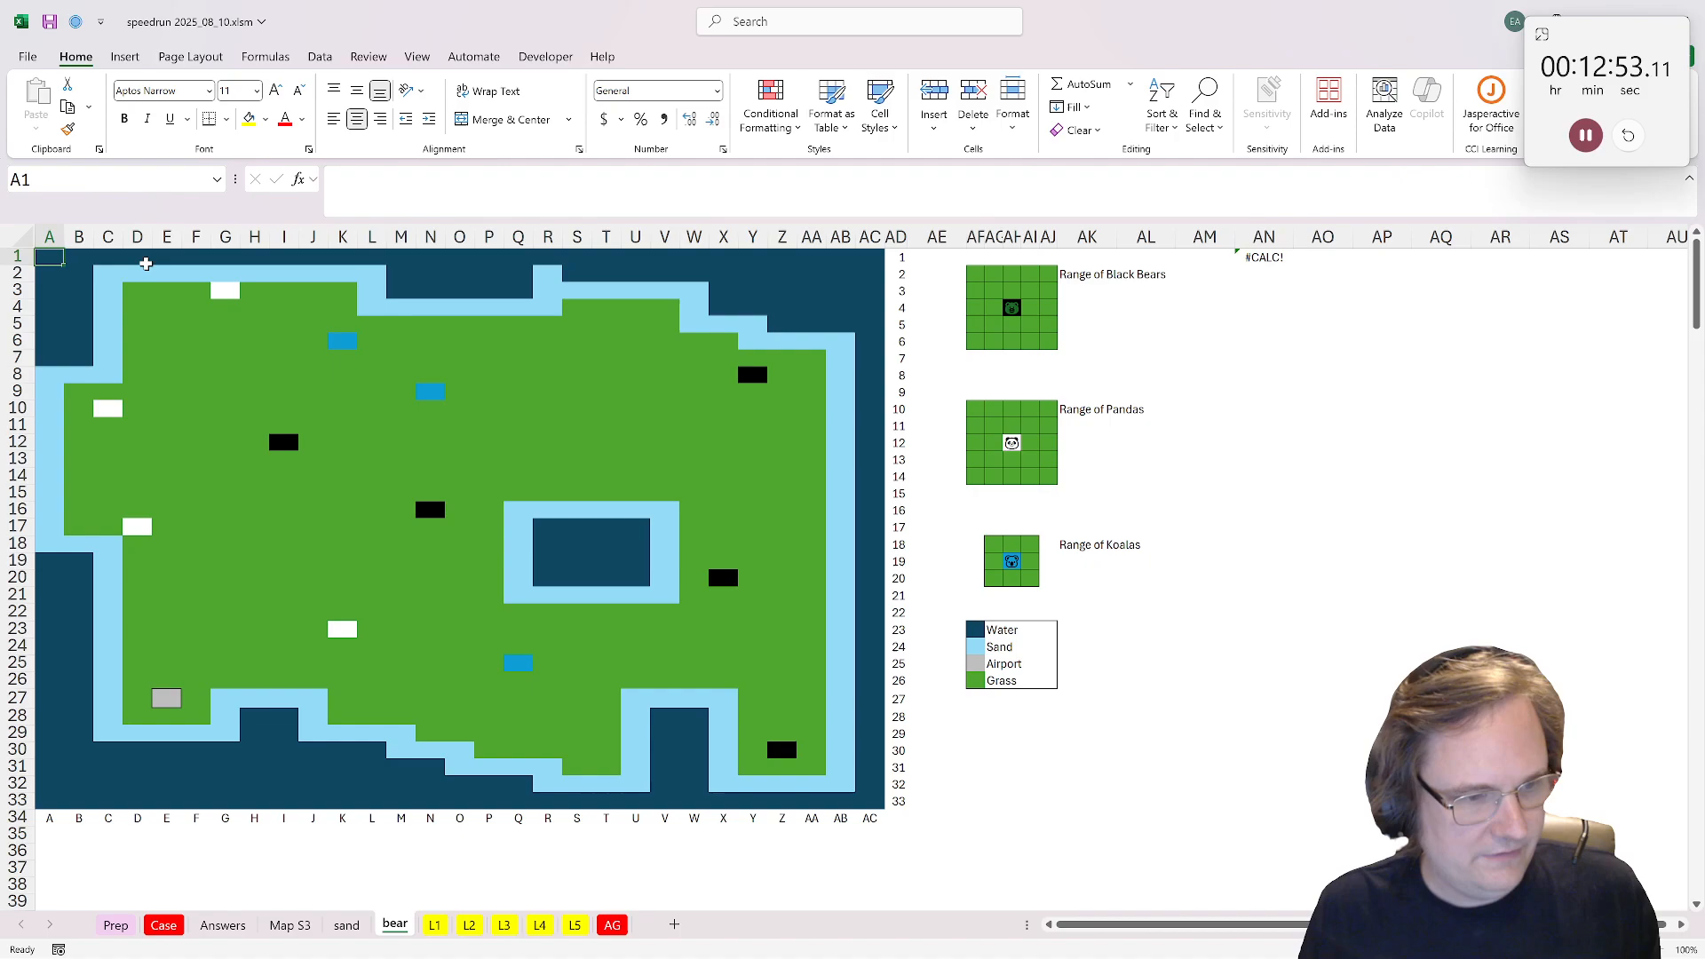
type("=ne")
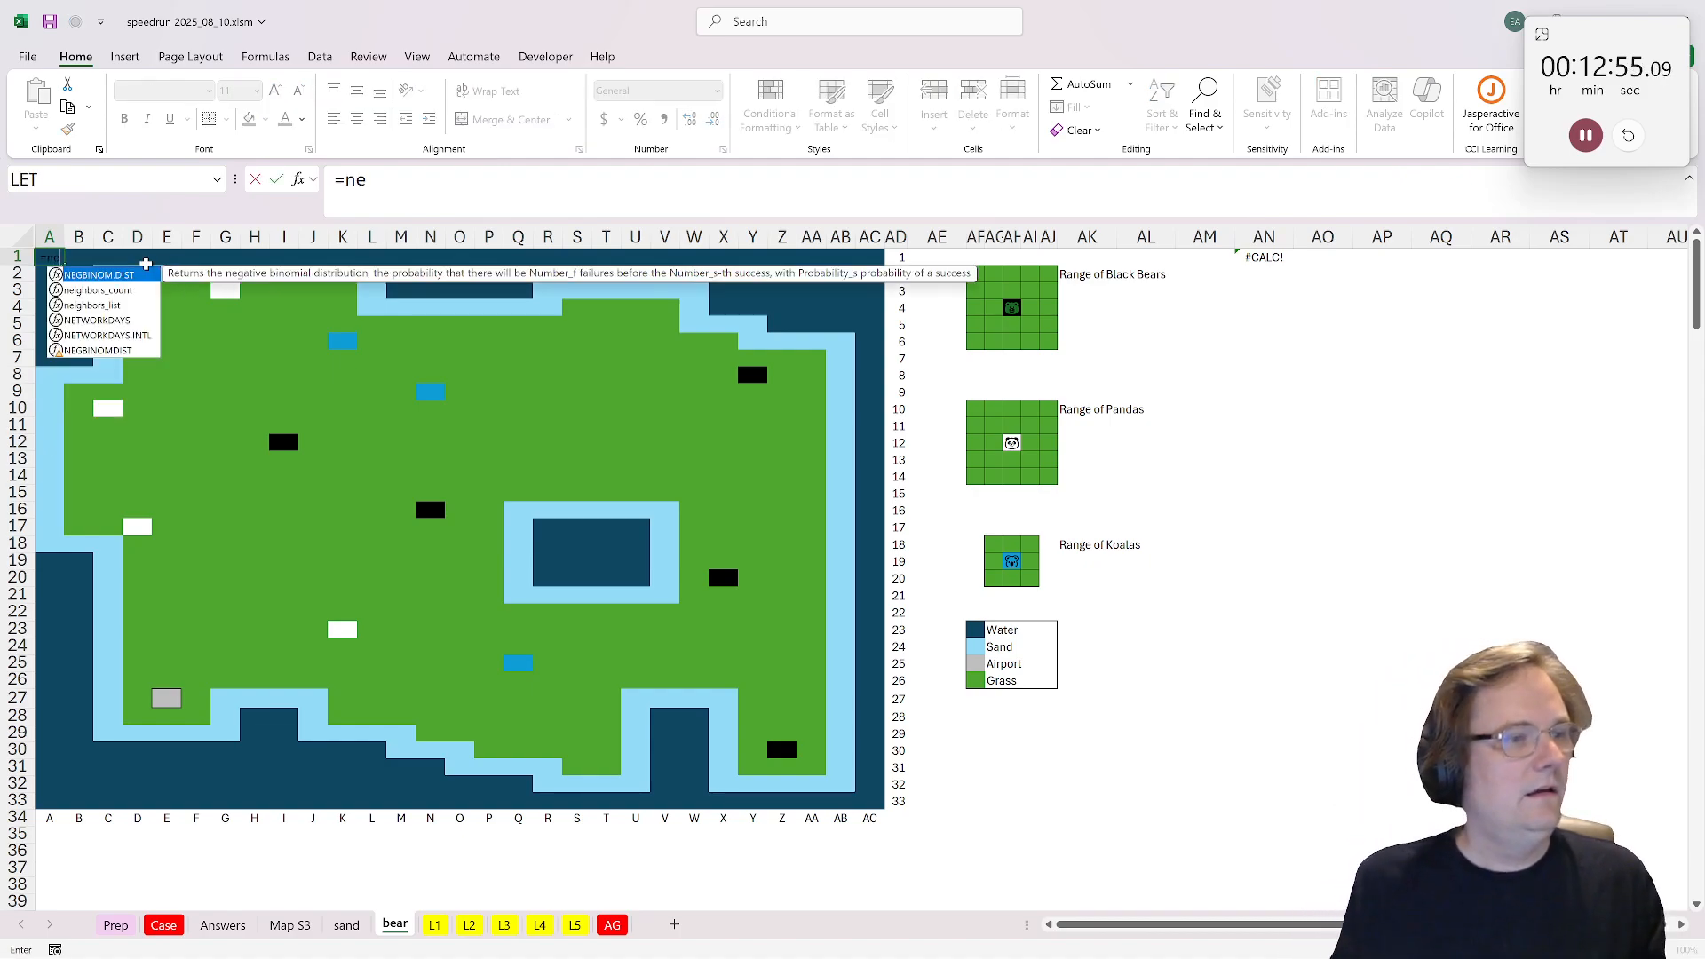
key("Return")
key("Down")
key("Left")
key("Left")
key("Up")
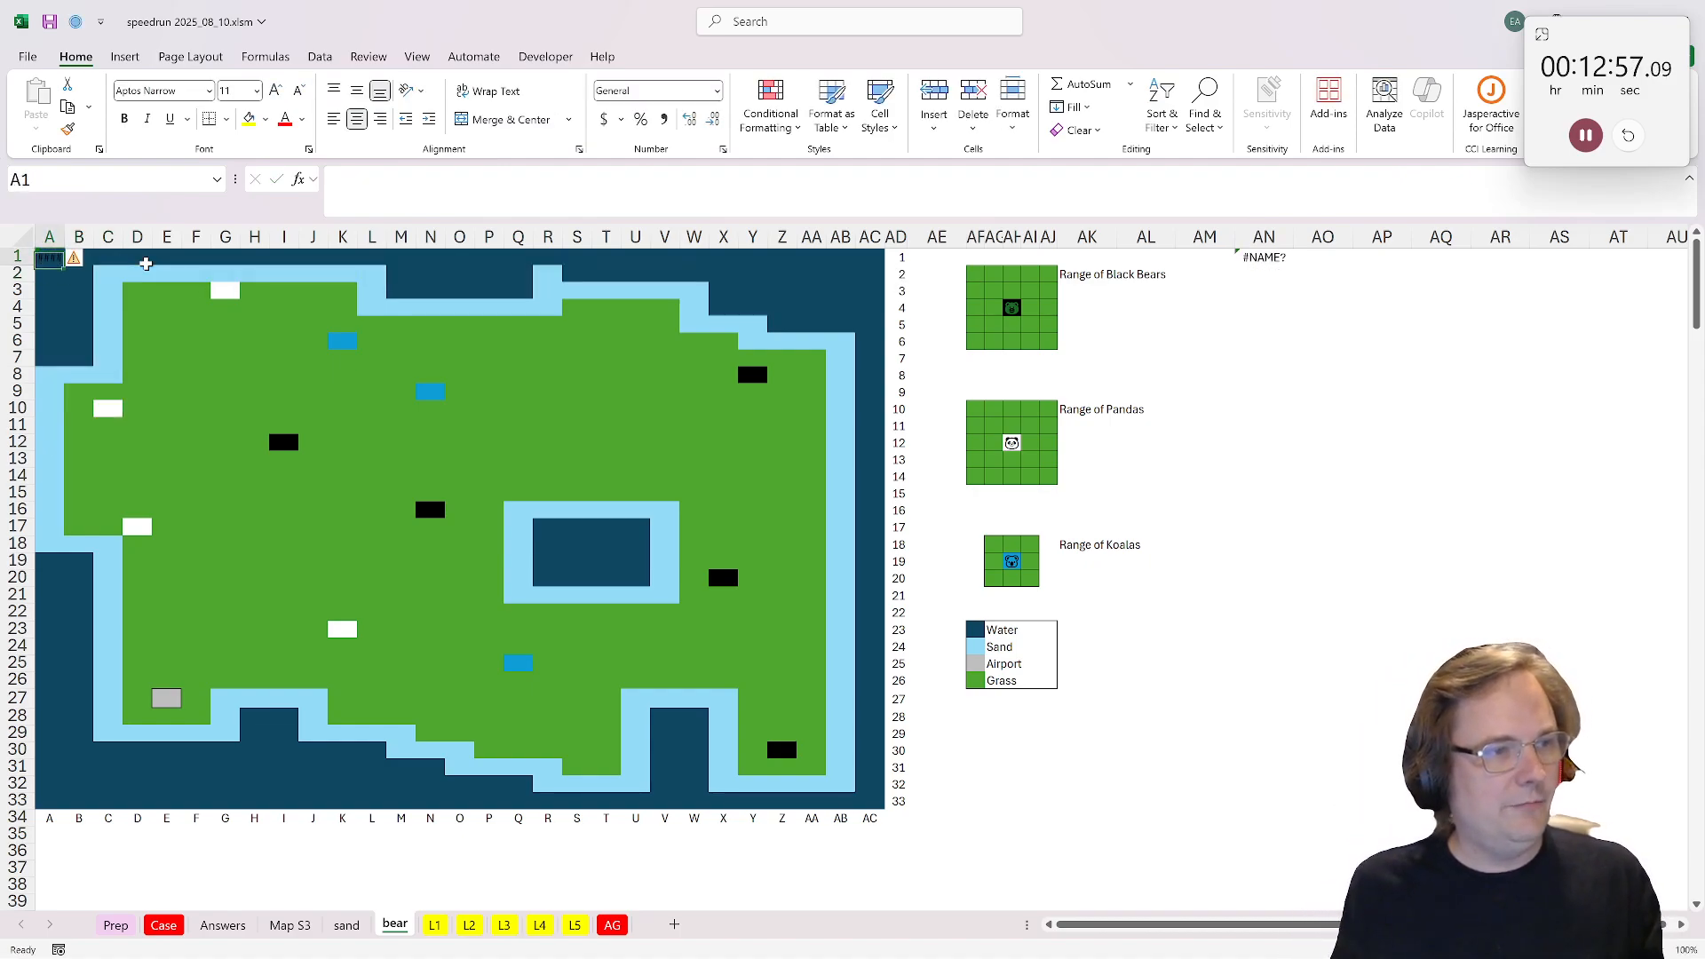
key("F2")
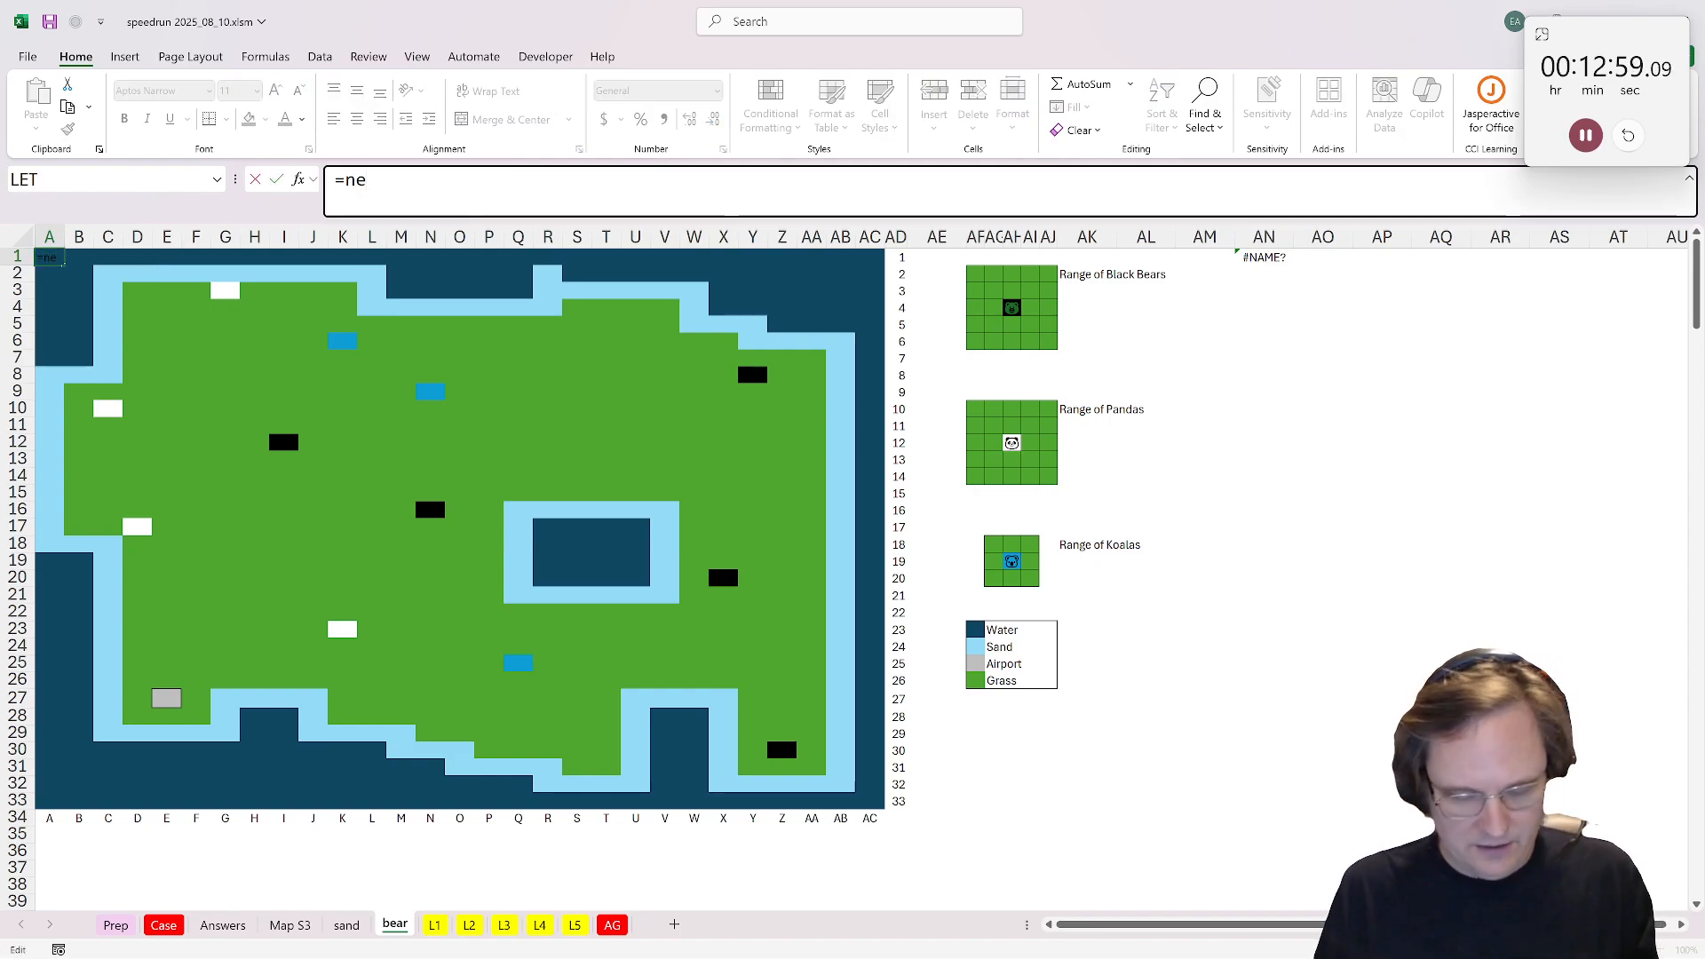
type("ig")
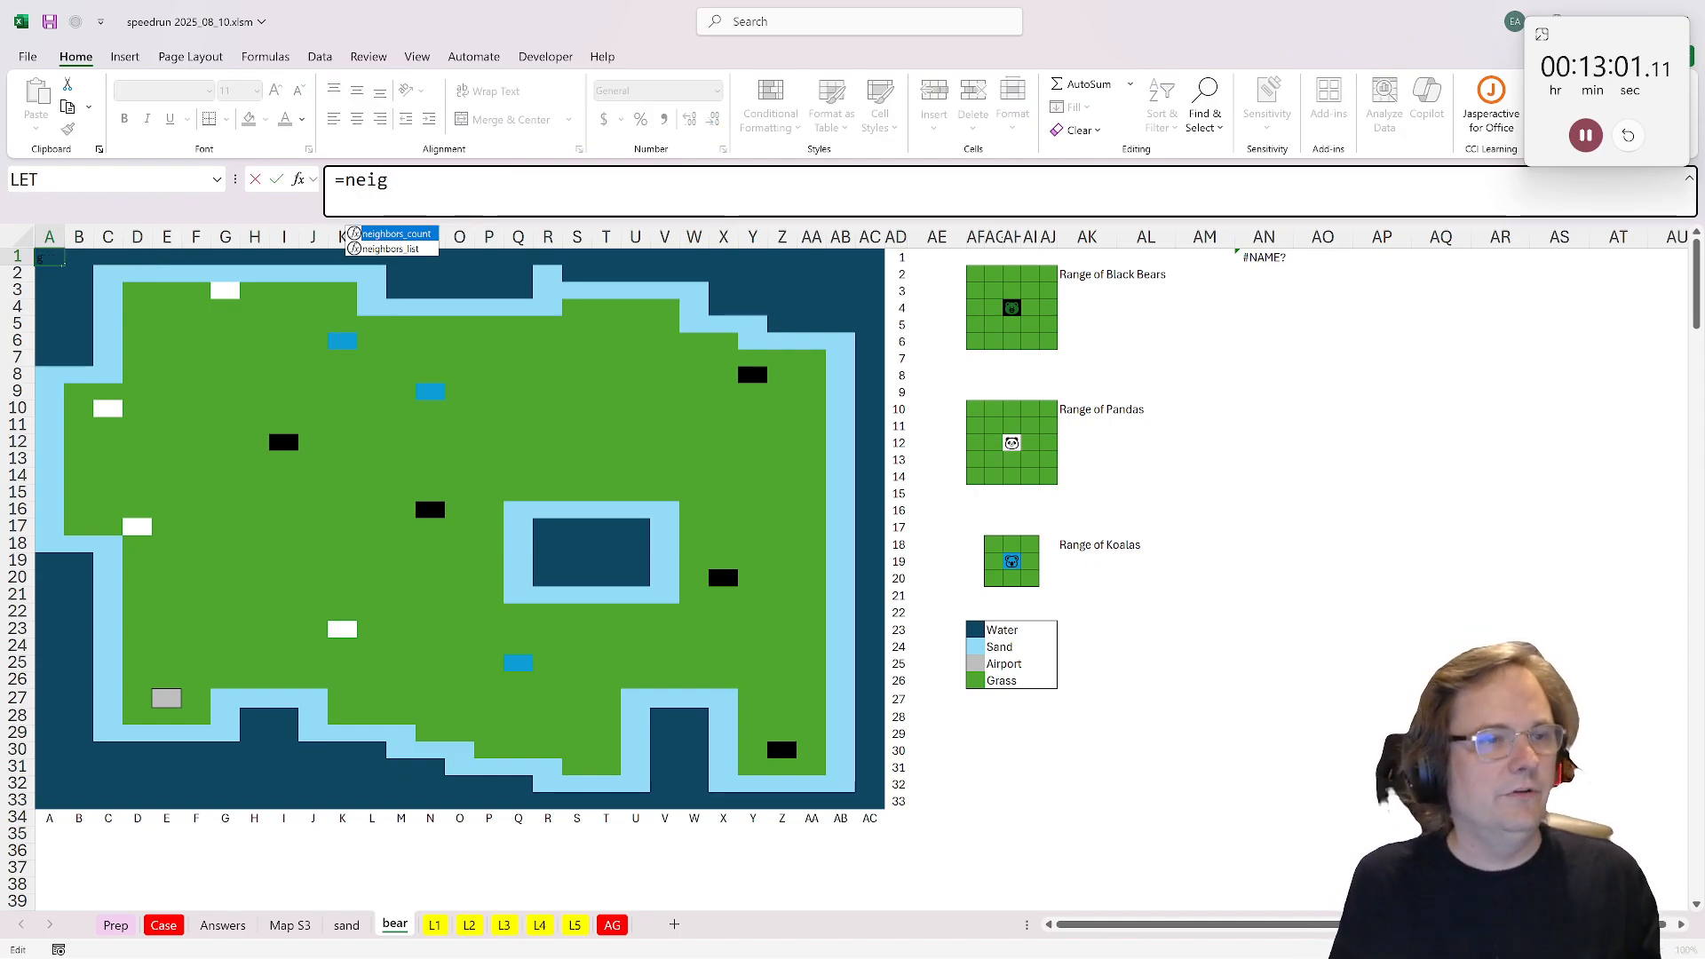
double_click(397, 234)
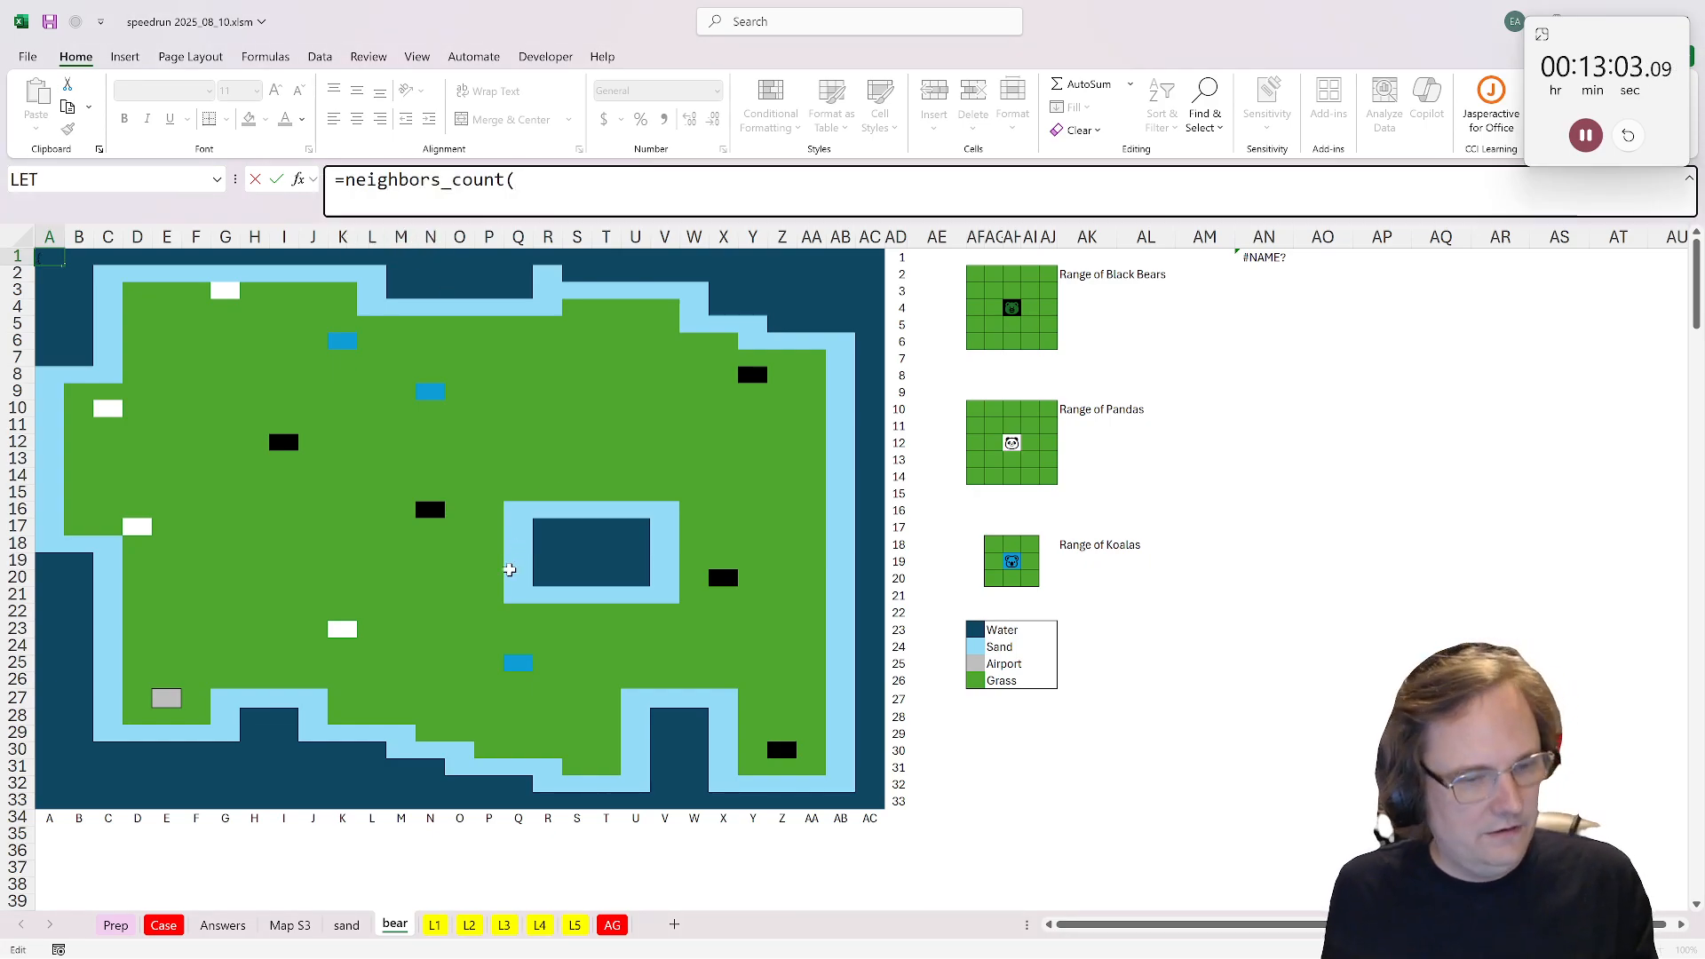
left_click(289, 924)
left_click_drag(49, 257, 881, 800)
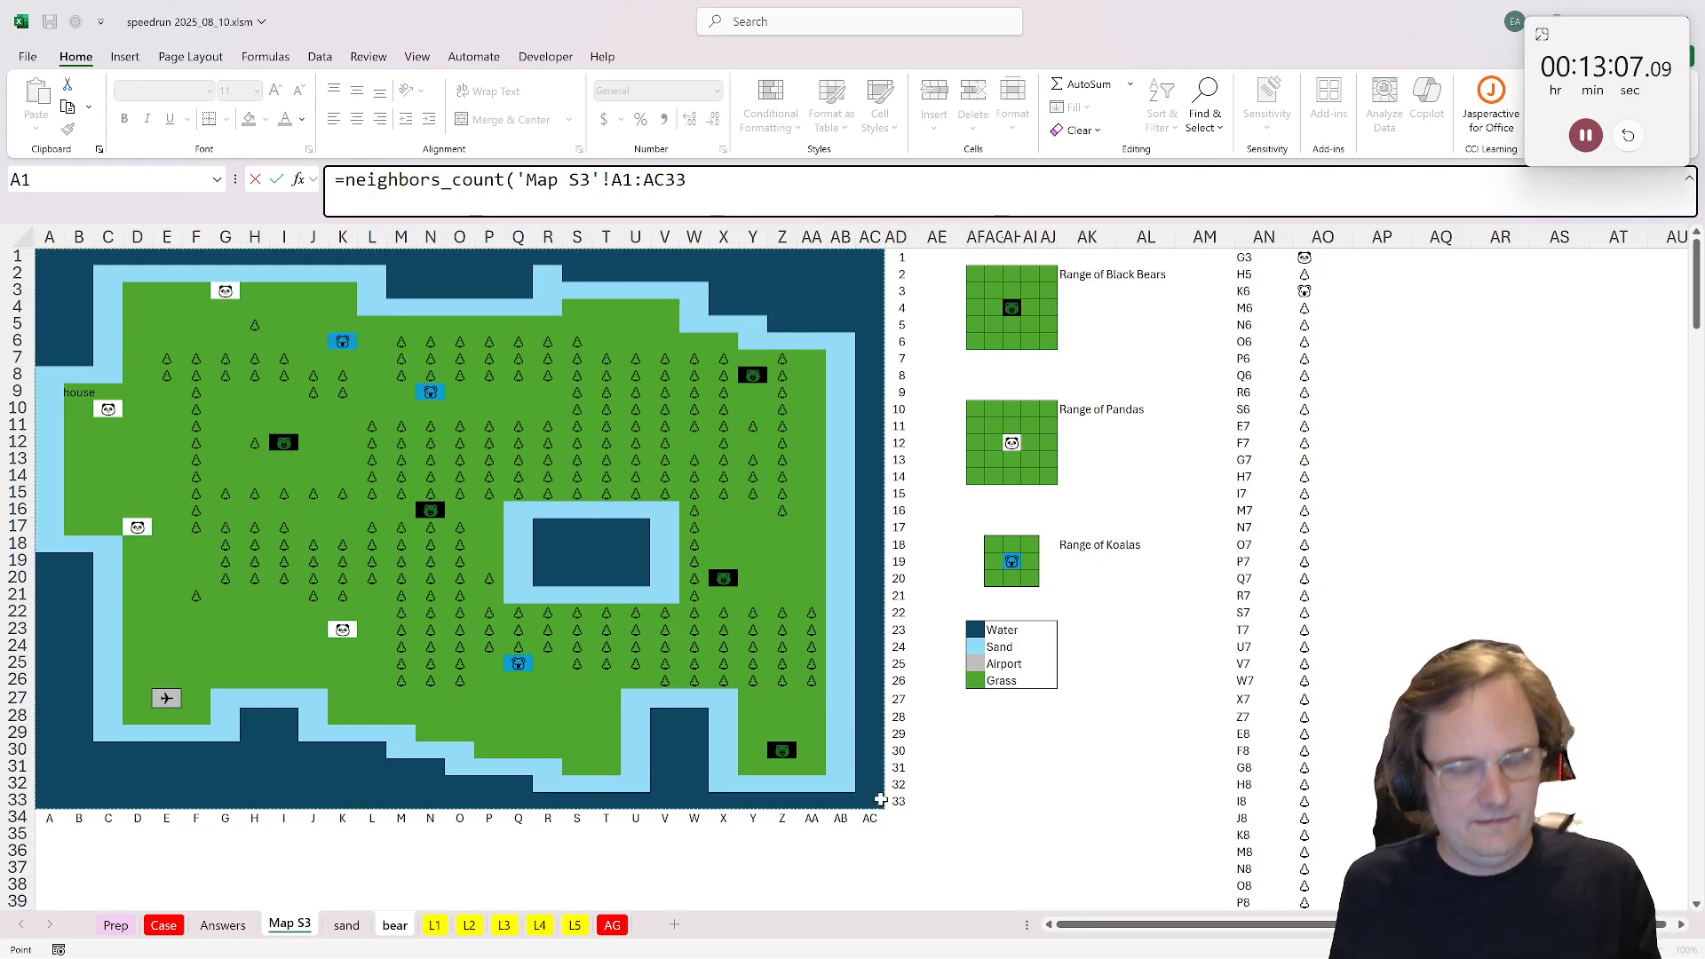
Step: Complete the A1 formula with the black bear cell 'Map S3'!AH4 and a range of 2
type(",")
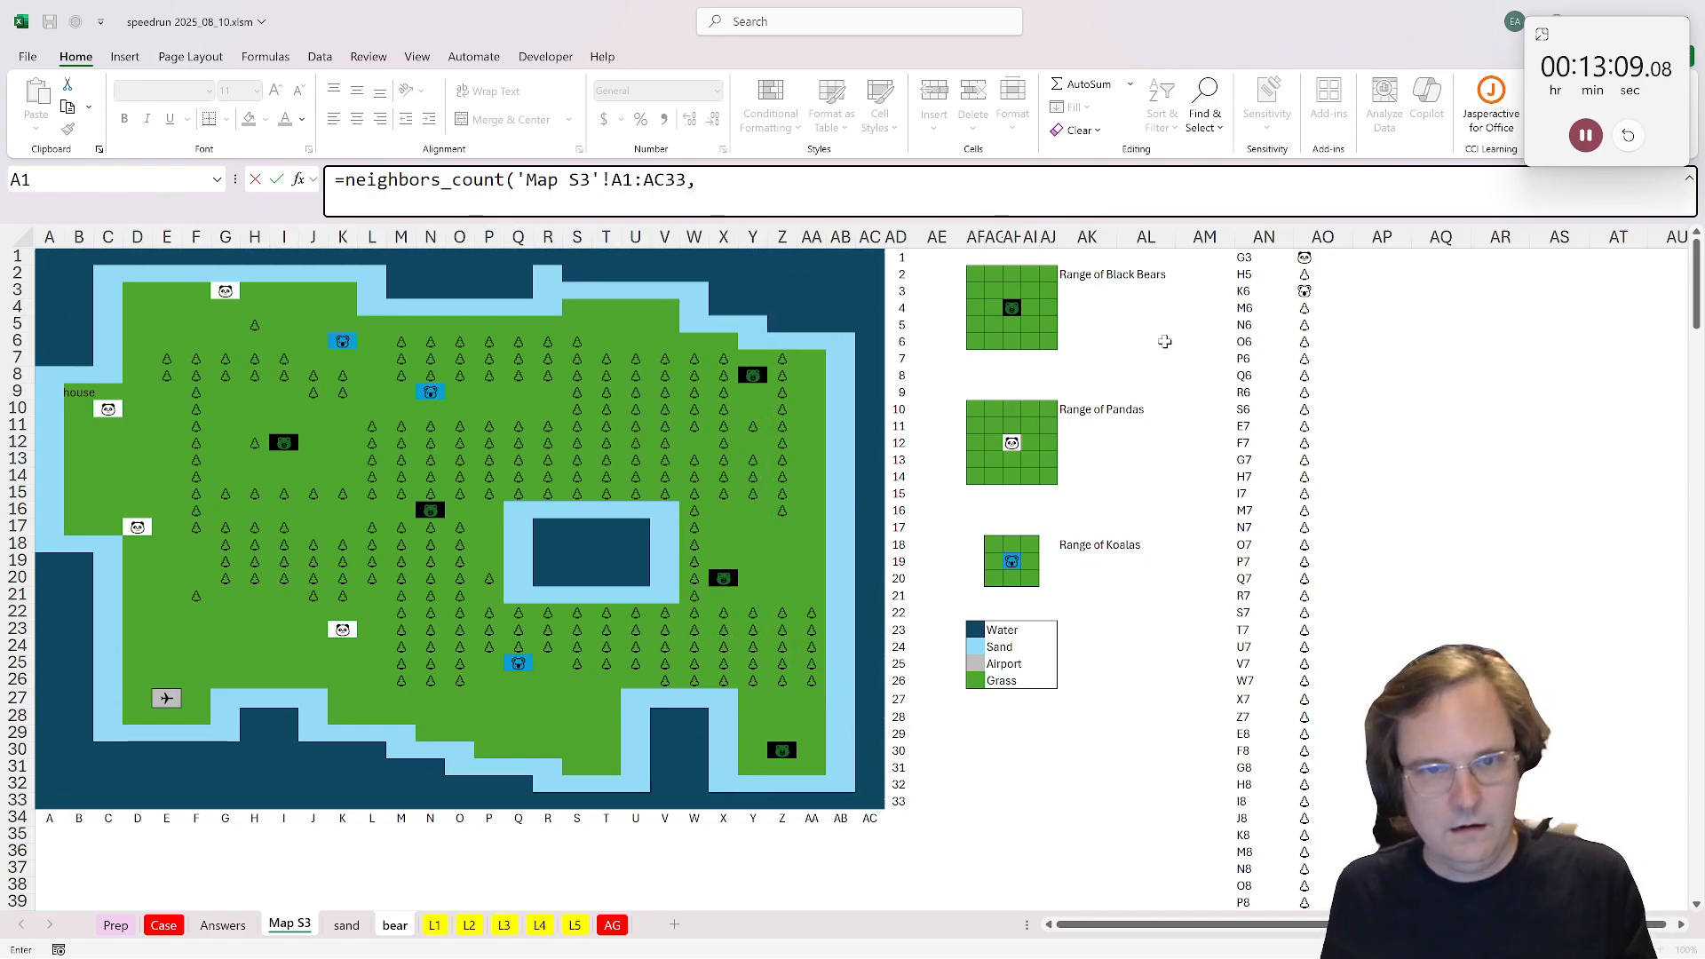
left_click(1012, 308)
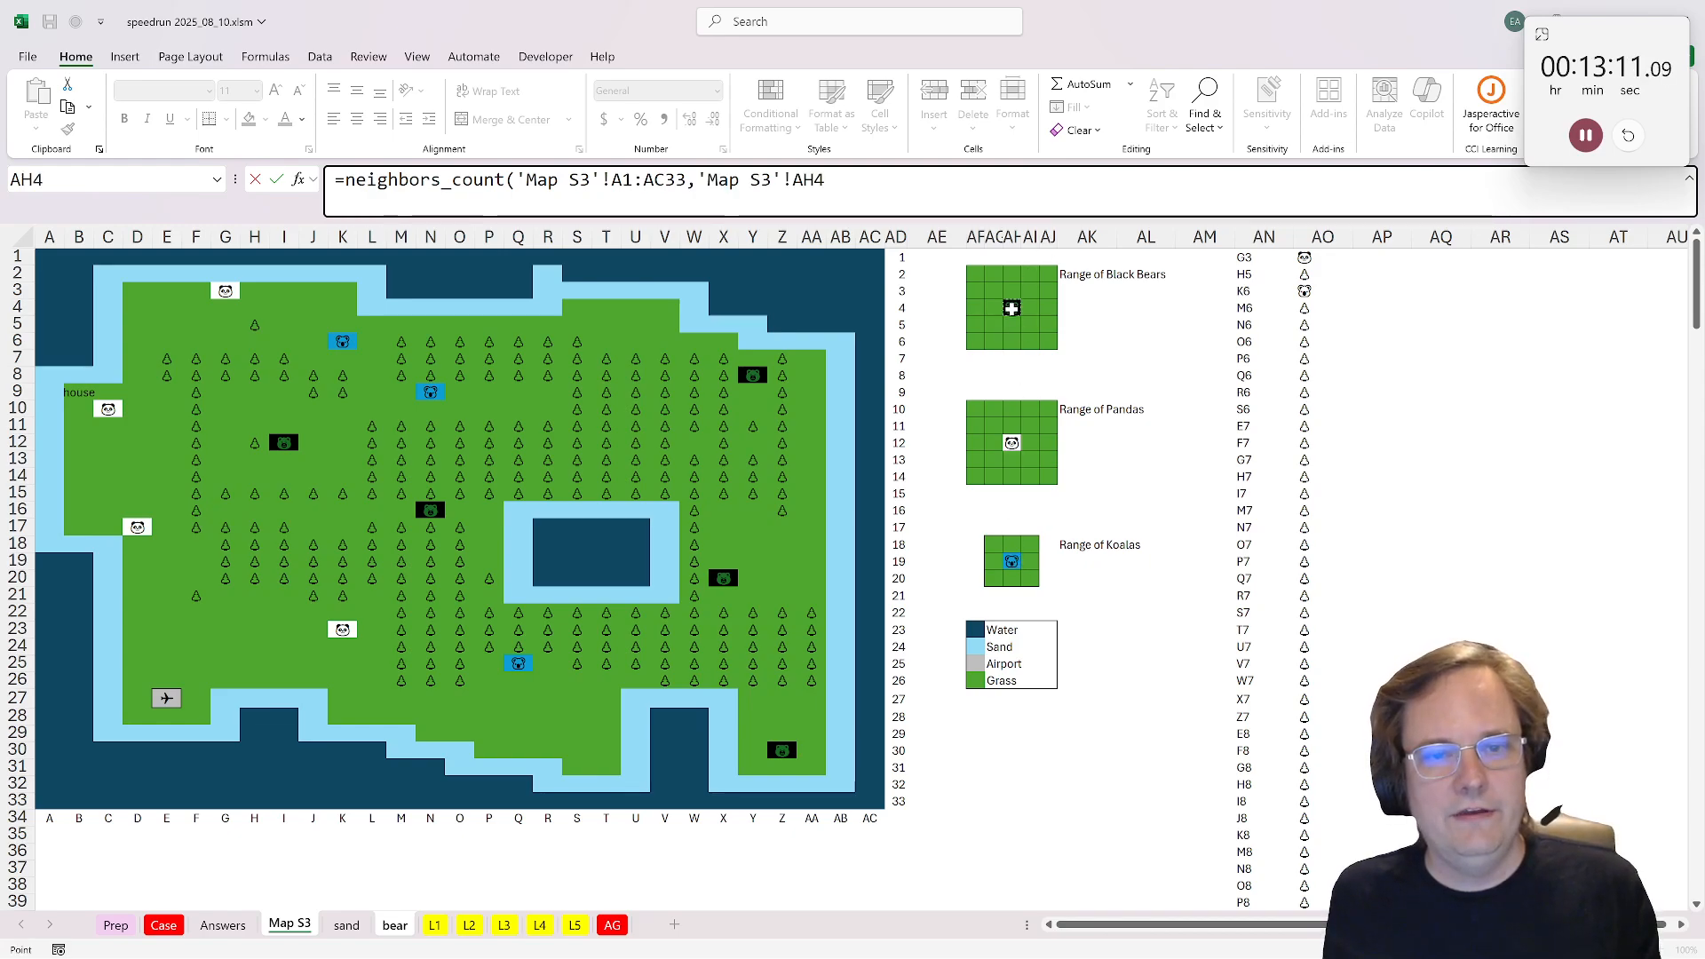
type(",")
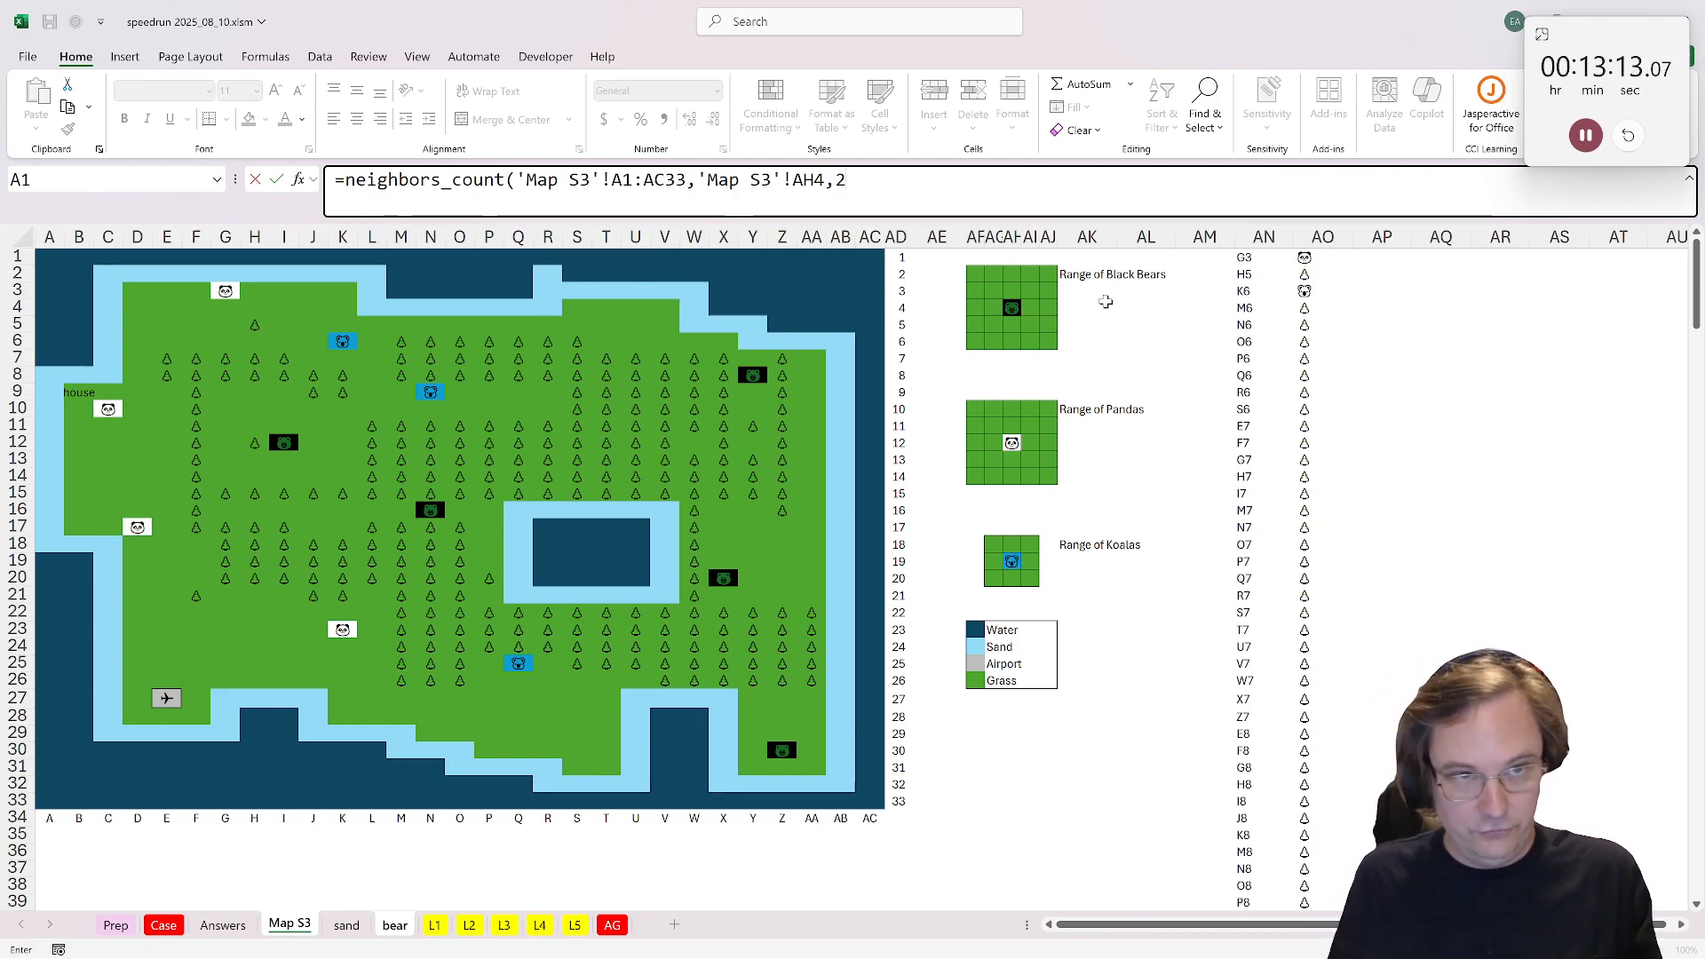
type("2)")
key("Return")
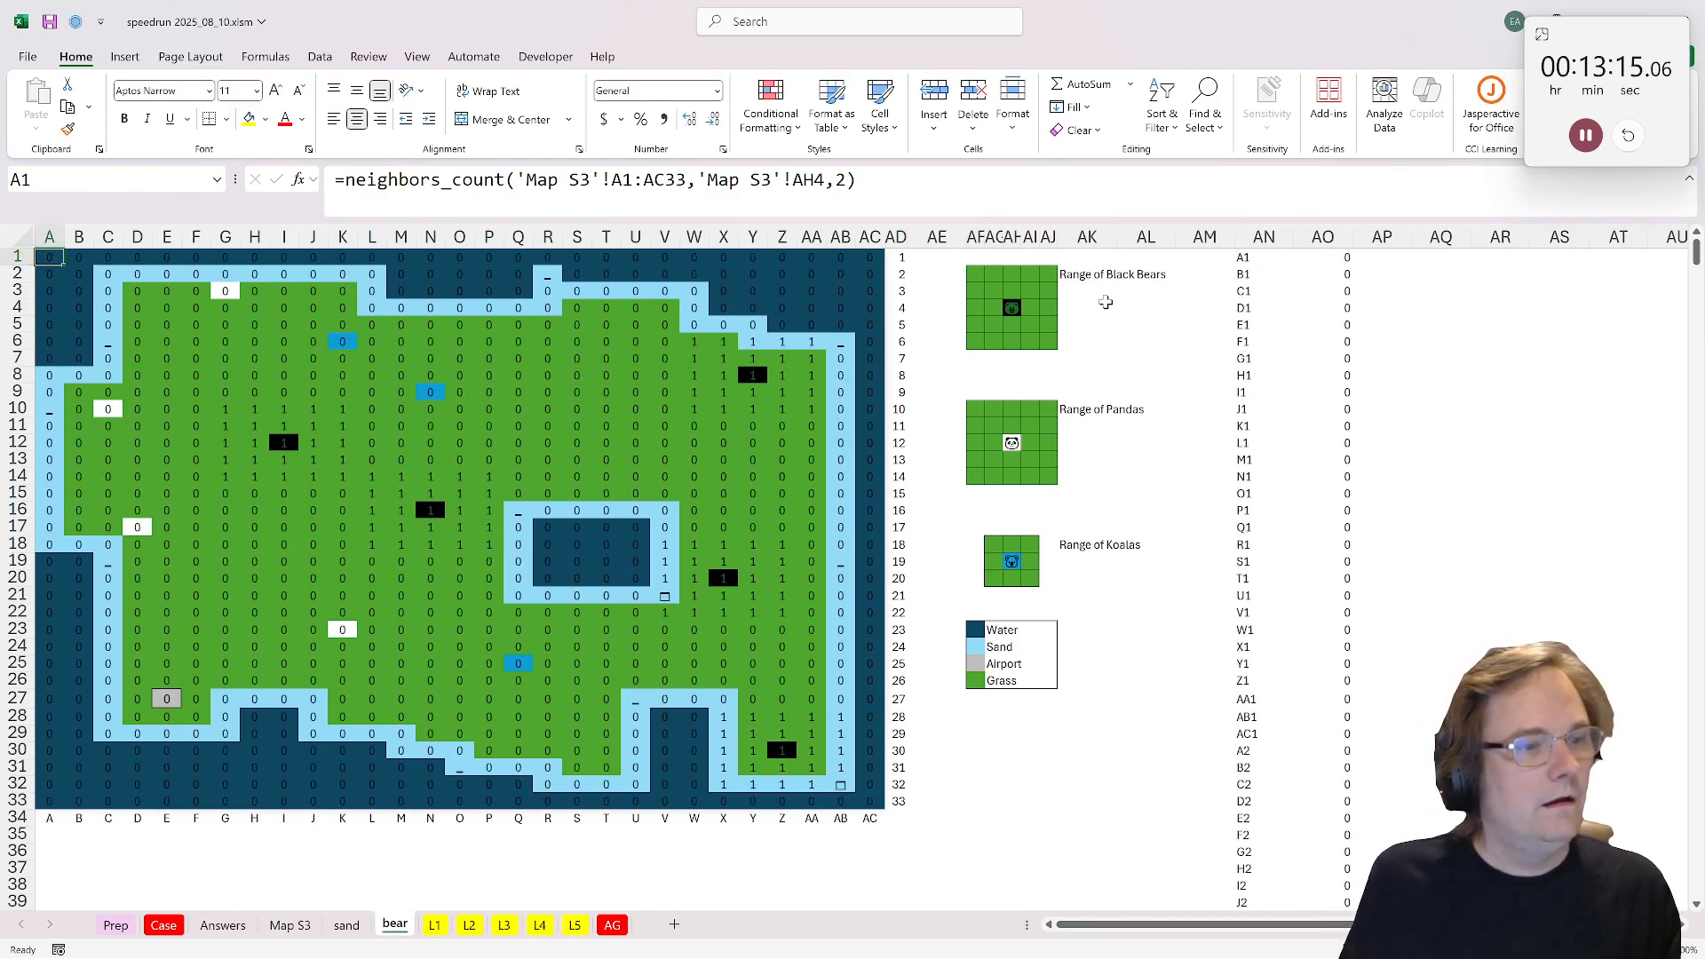
Step: Set the font of the spilled counts in A1:AC33 to Aptos Display and check the five-by-five ranges around the black bears
left_click_drag(229, 411, 335, 476)
left_click_drag(49, 273, 871, 801)
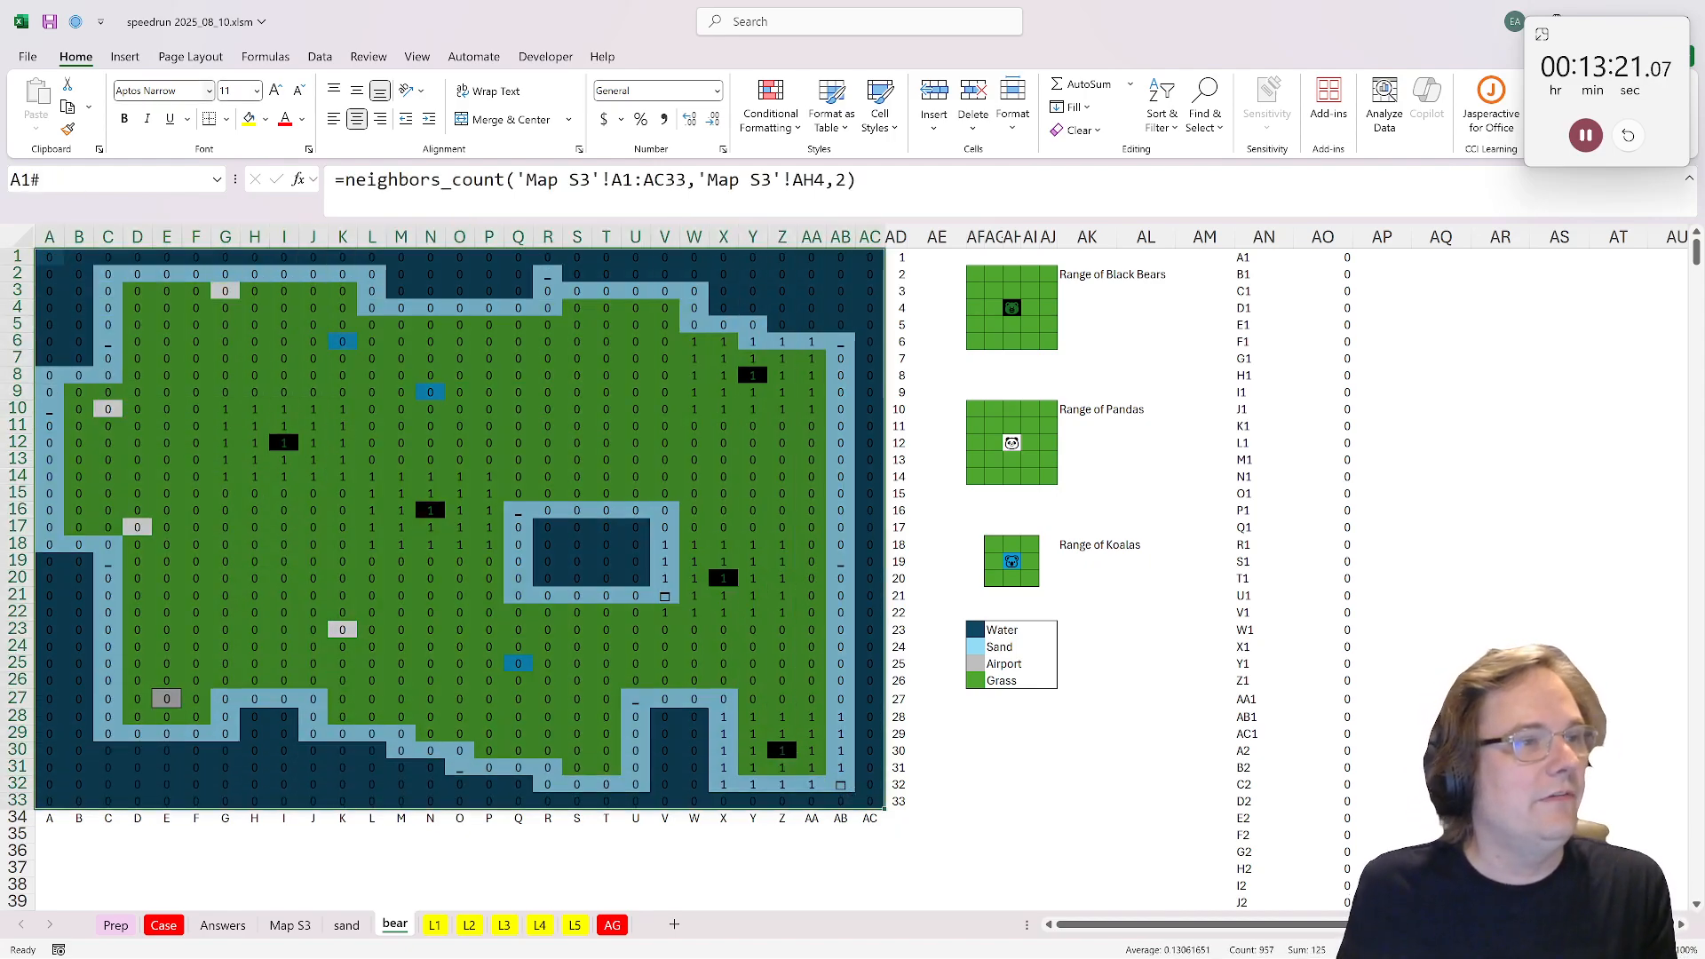
left_click(209, 91)
left_click(183, 144)
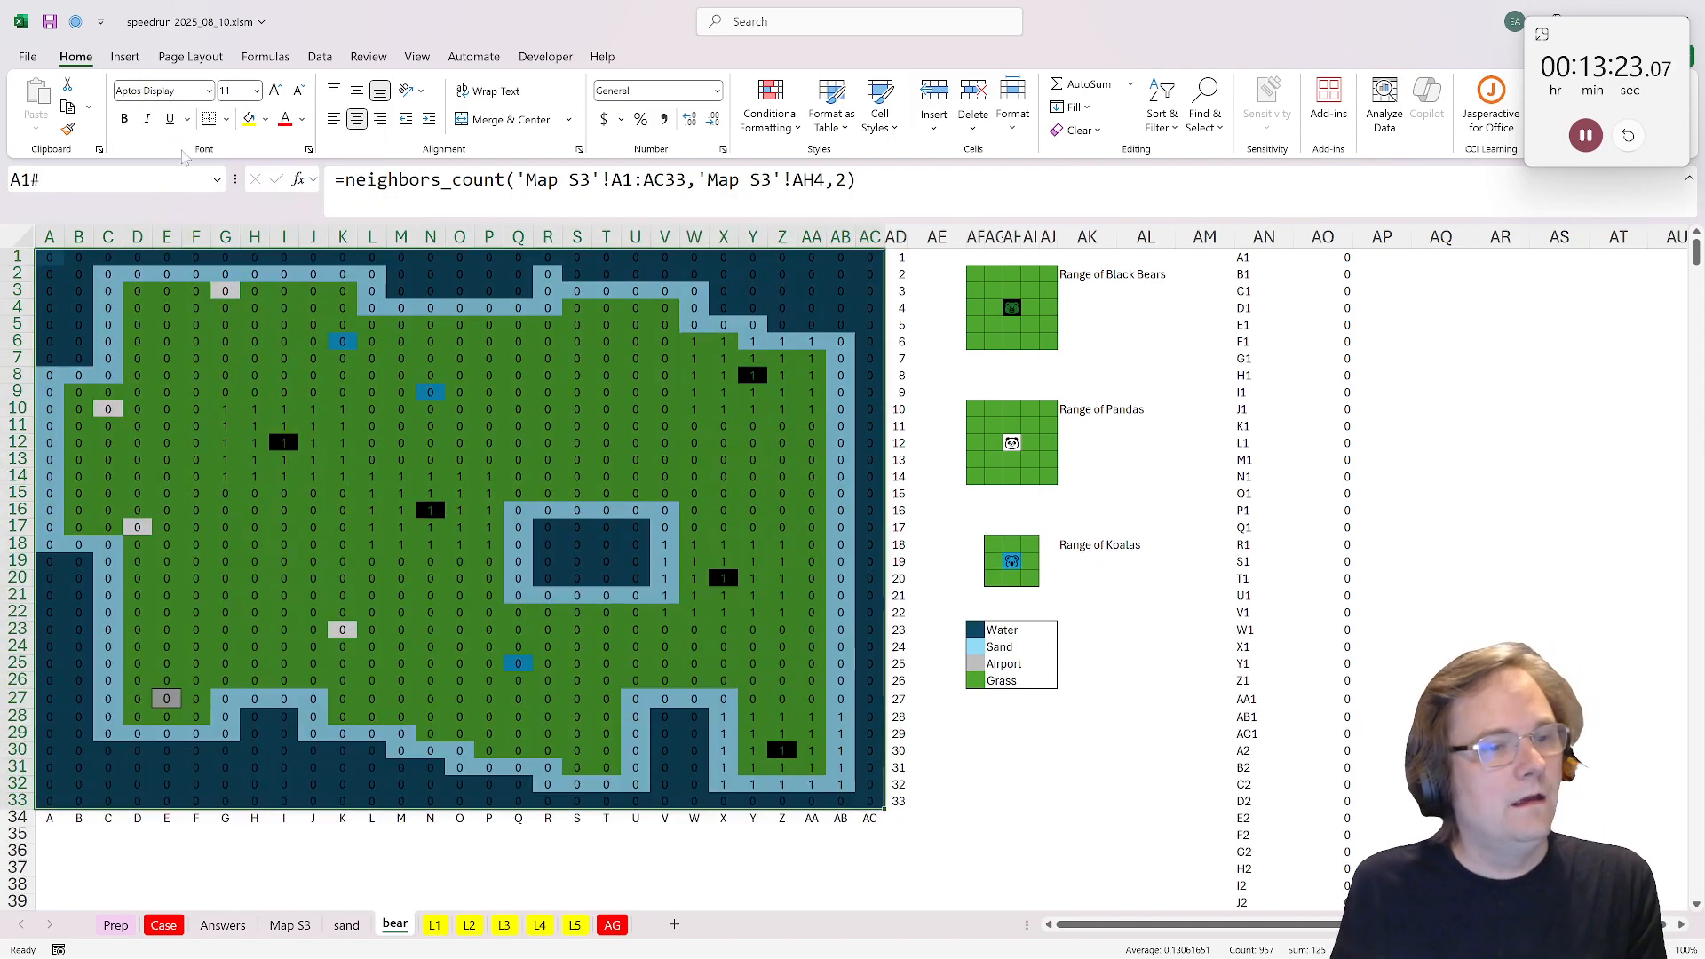
left_click(429, 509)
left_click(1012, 307)
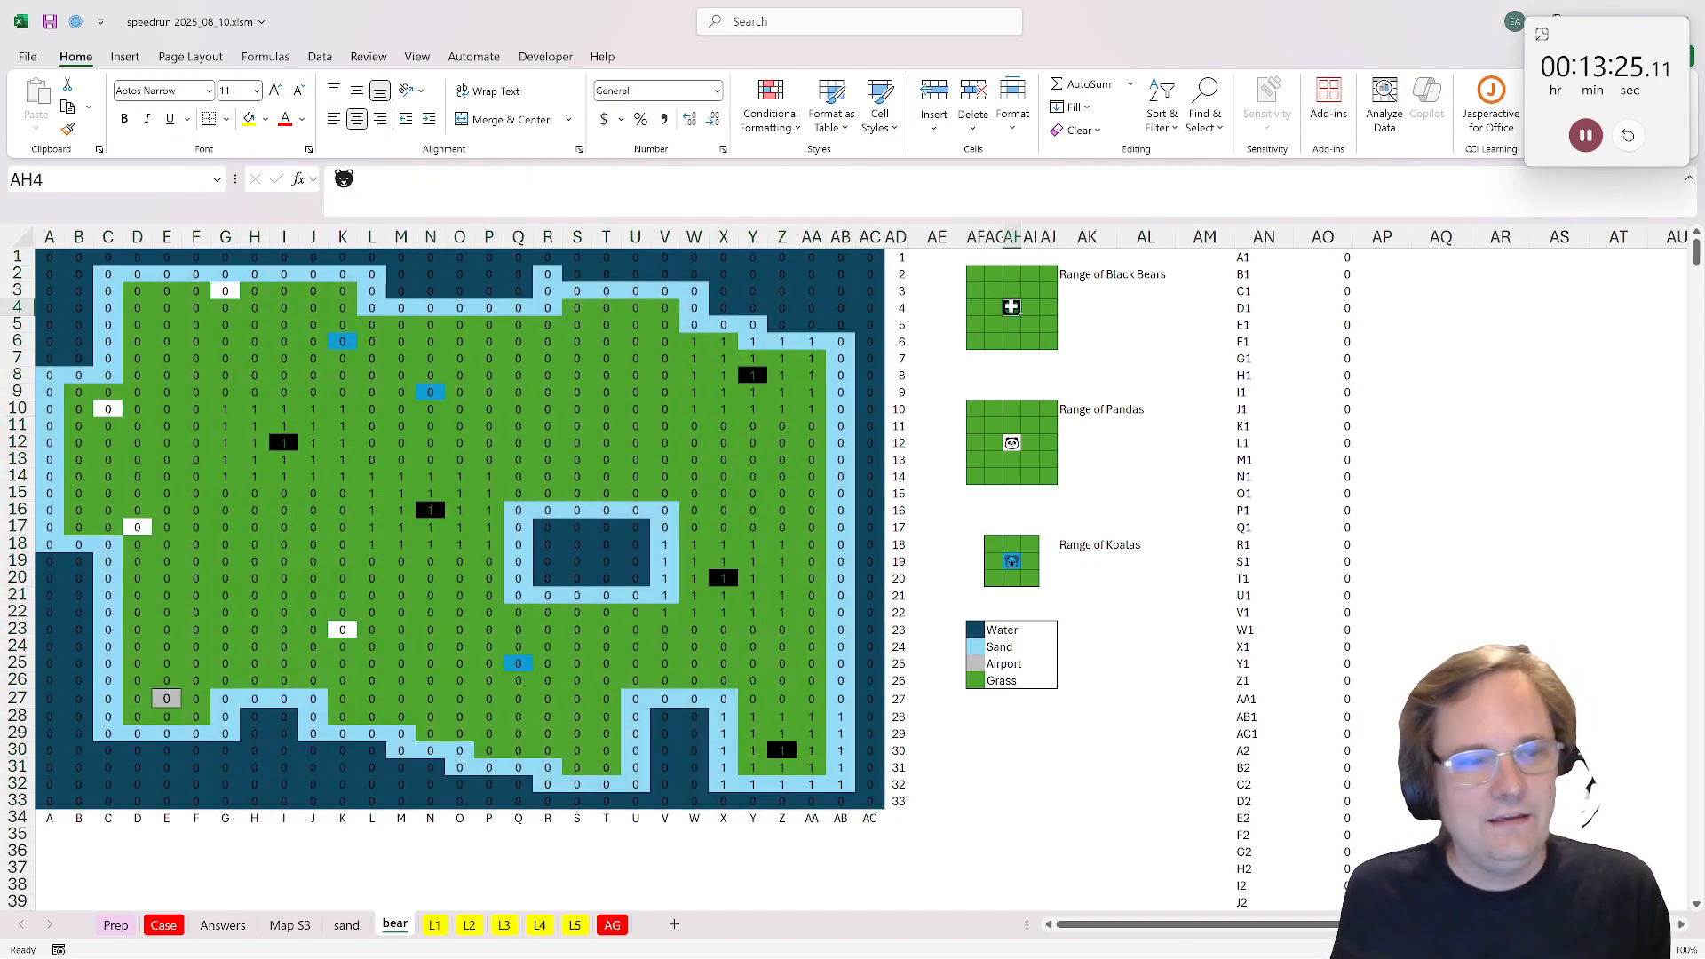
left_click_drag(372, 476, 488, 543)
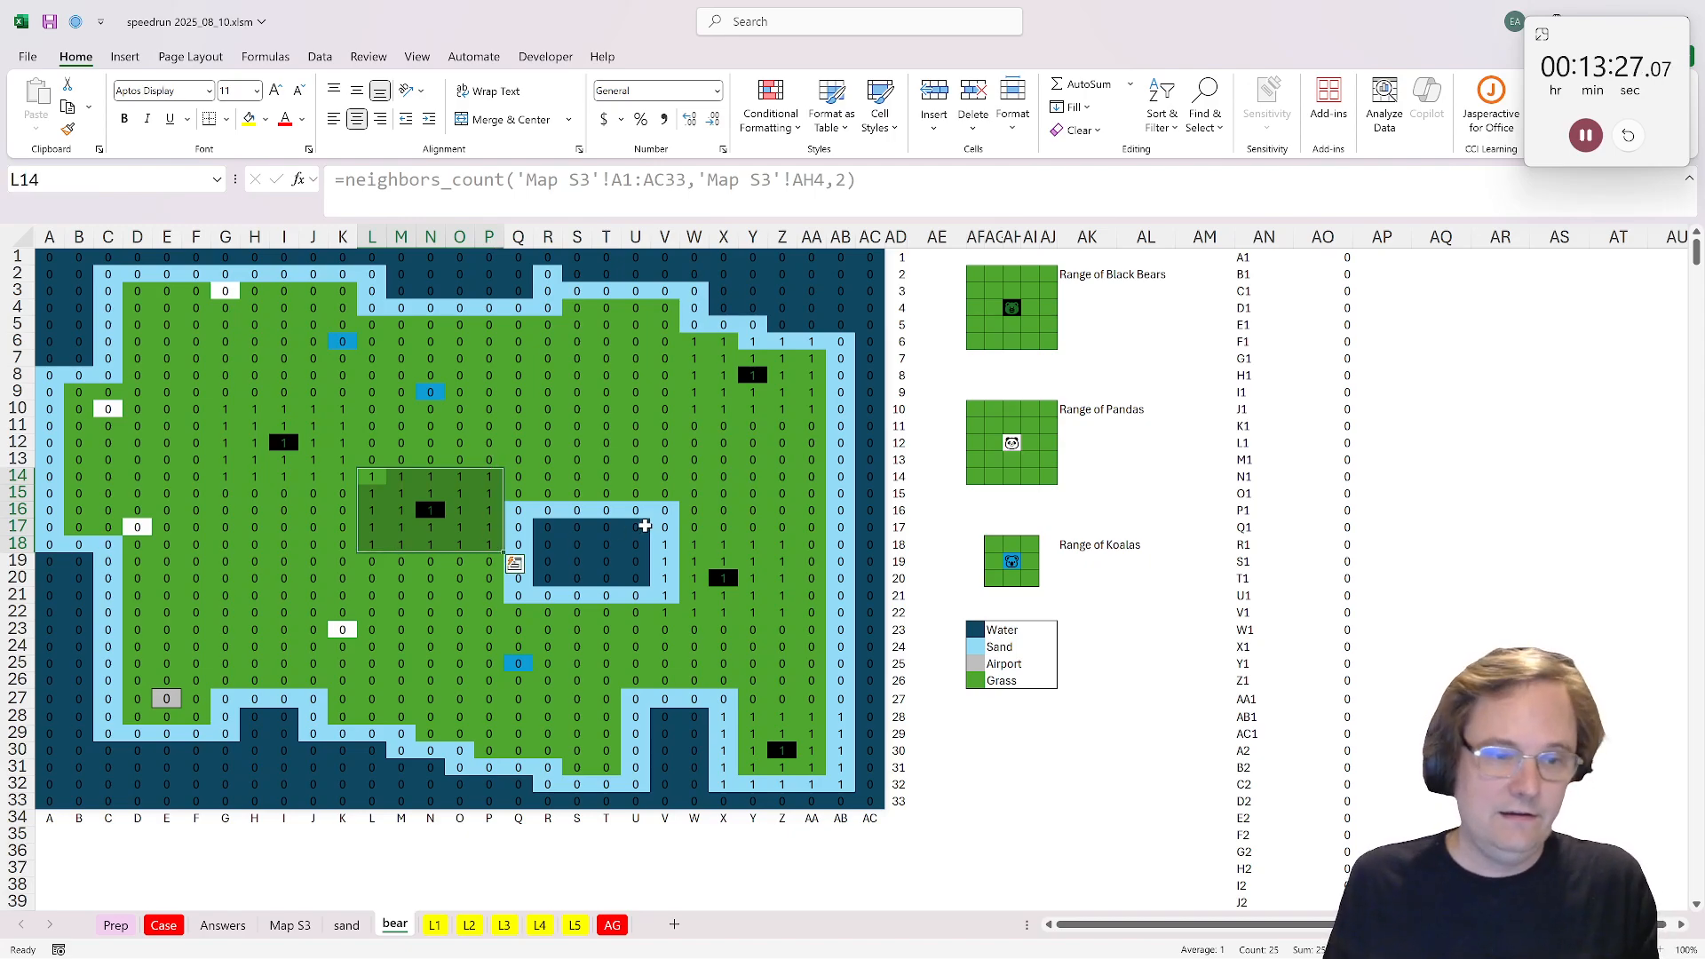
left_click_drag(664, 545, 783, 613)
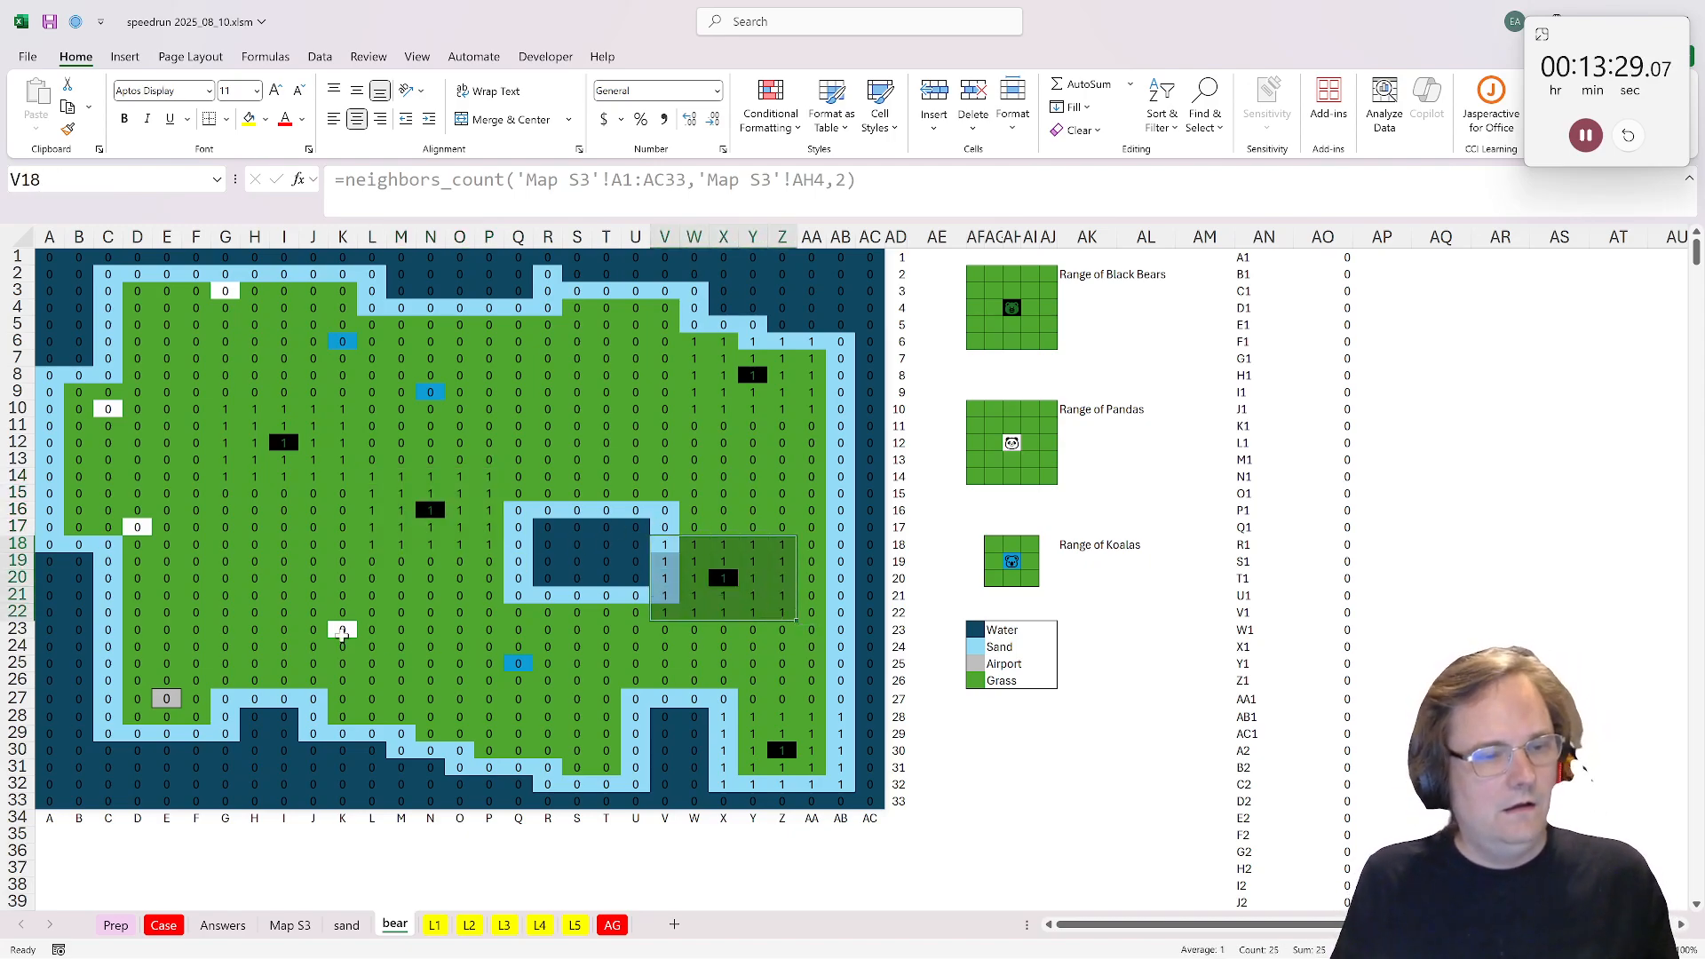
Step: Add a second neighbors_count term to the A1 formula for the panda in AH12, keeping the 'Map S3'!A1:AC33 map and a range of 2
left_click(48, 257)
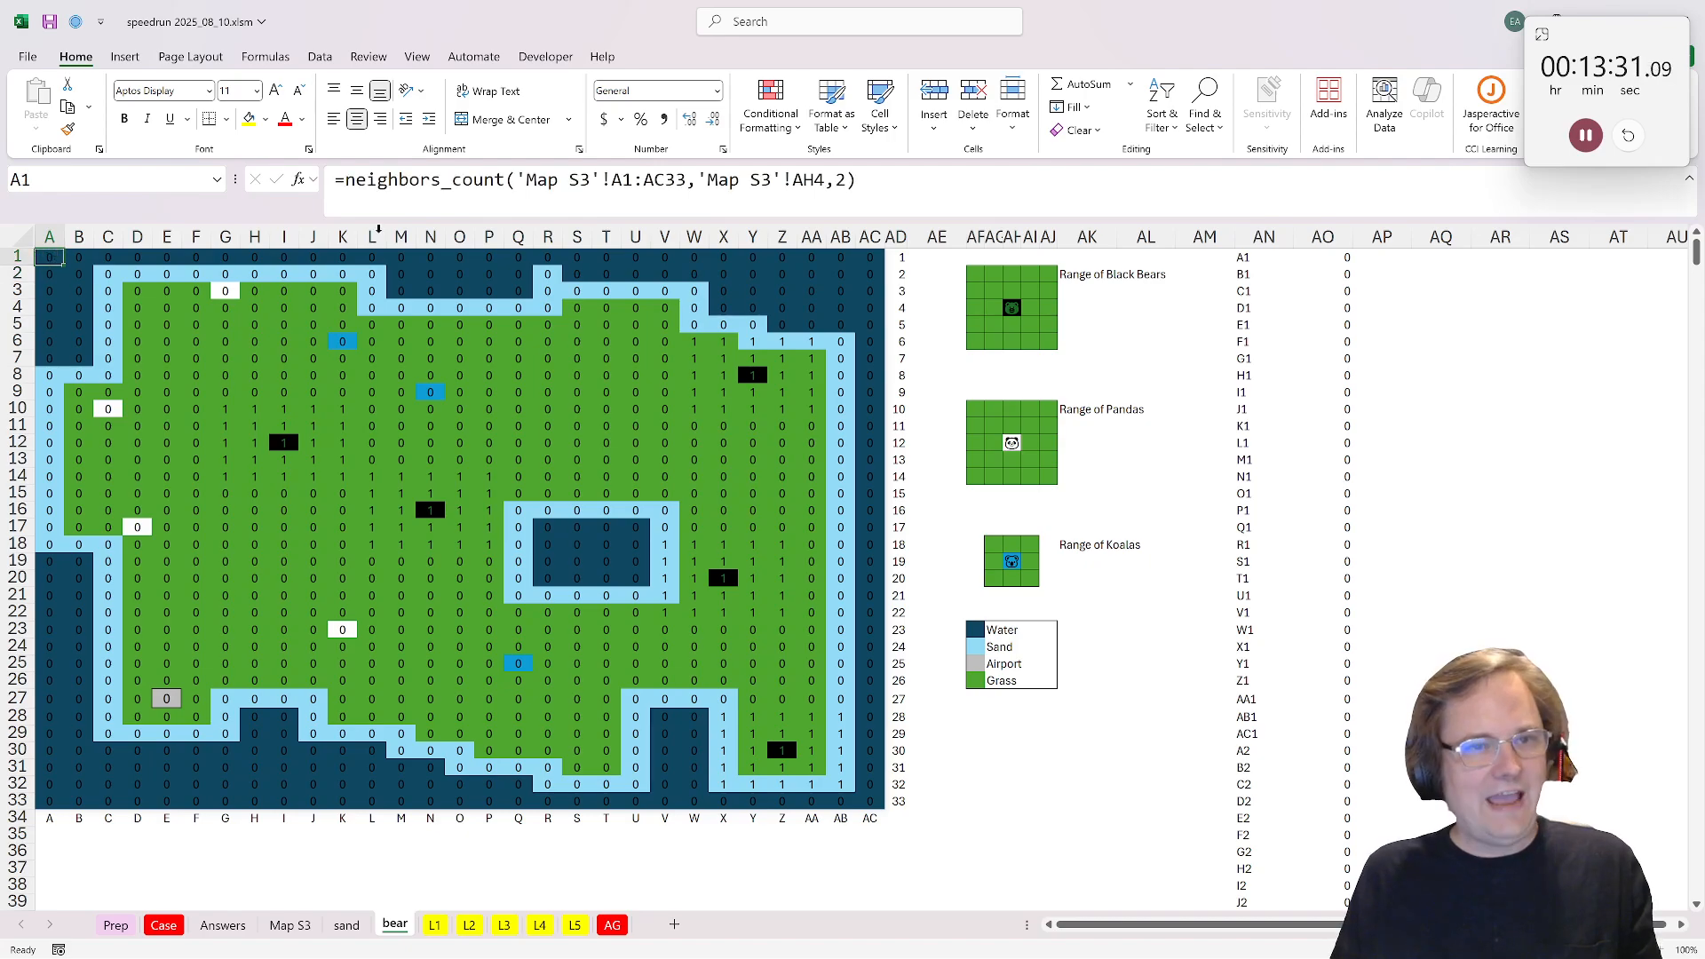
key("F2")
type("+")
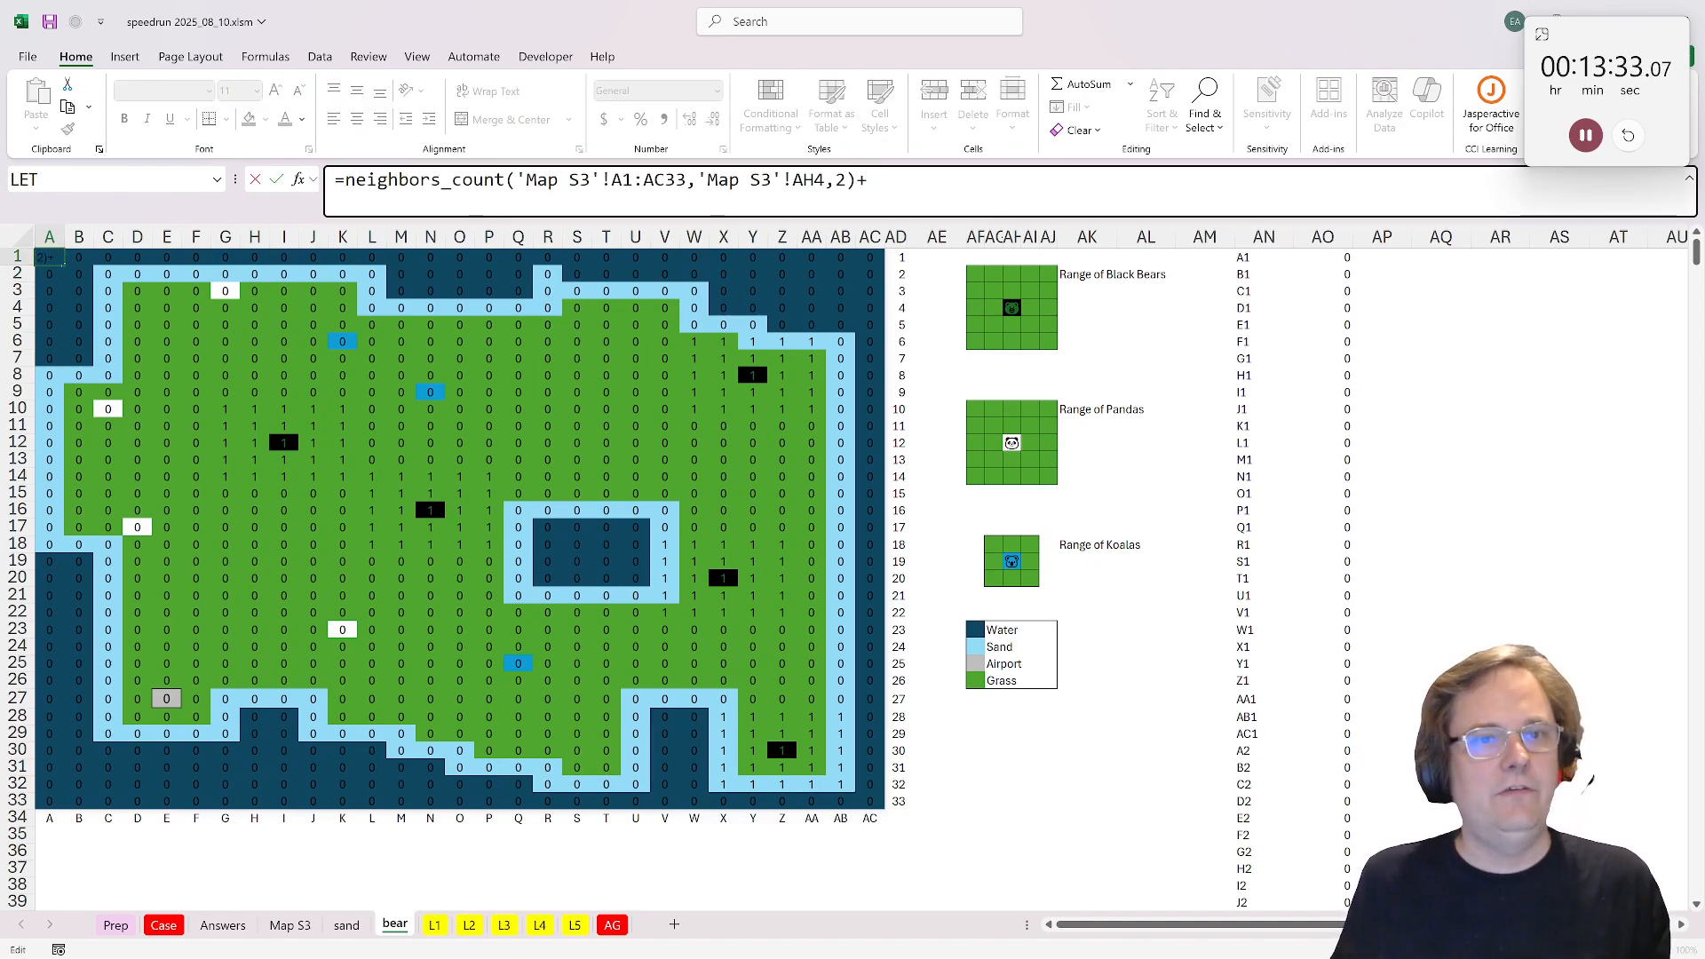
left_click_drag(857, 180, 345, 180)
key("ctrl+c")
key("End")
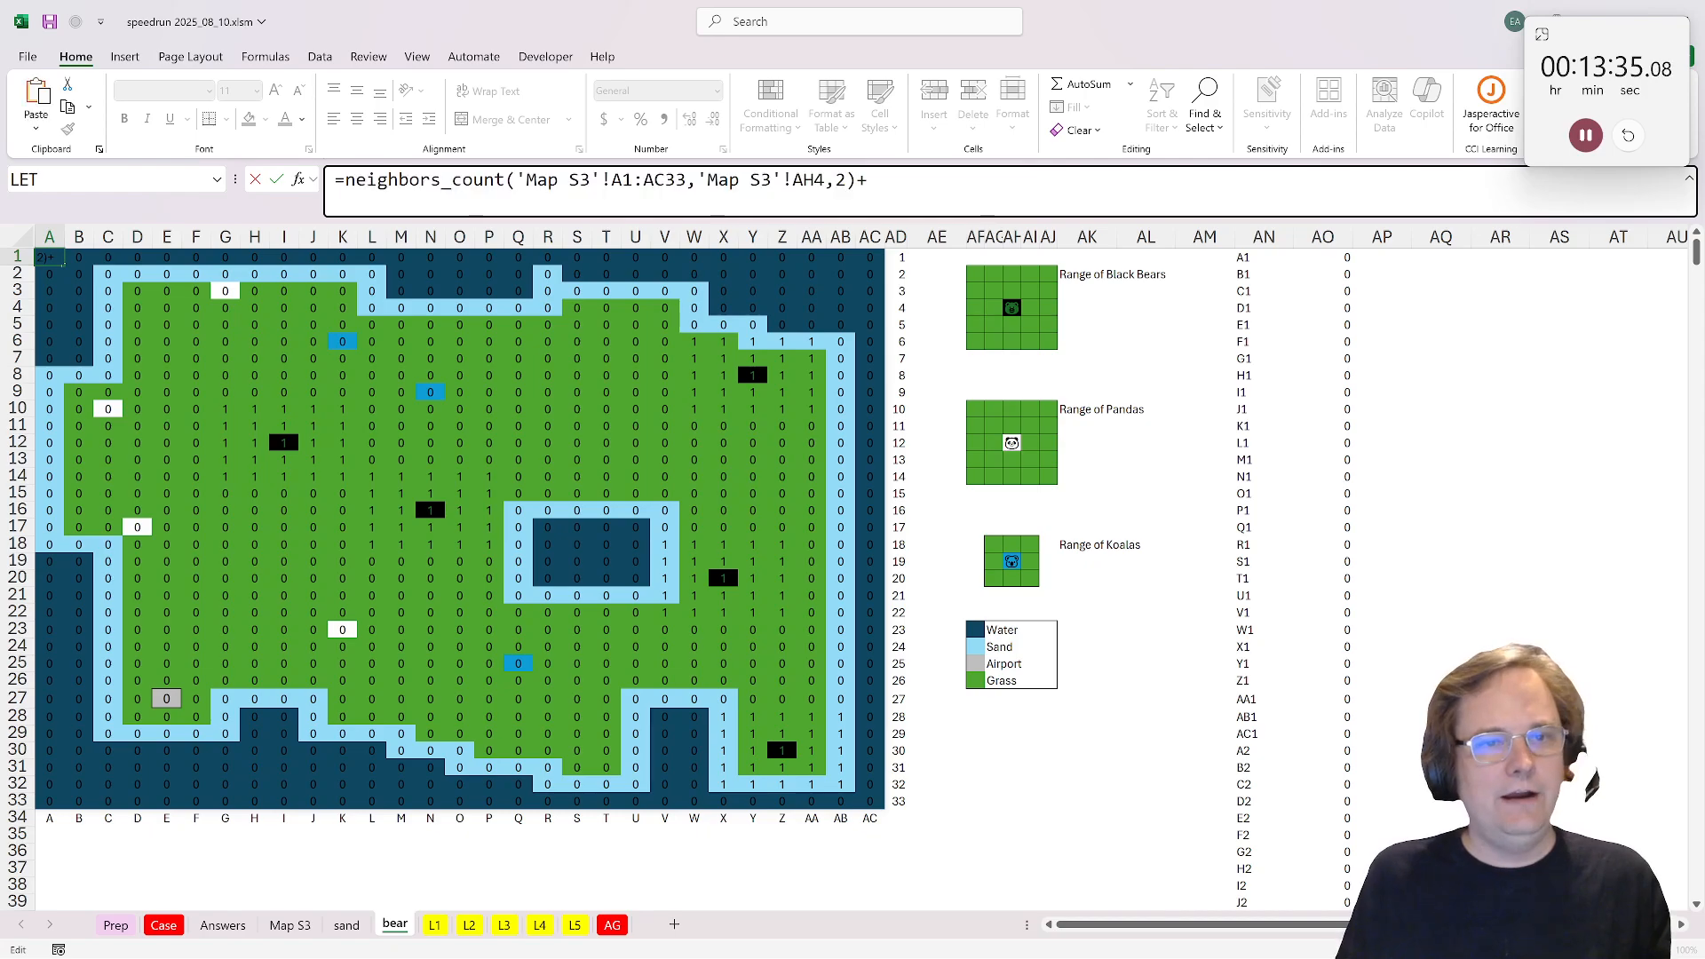
key("ctrl+v")
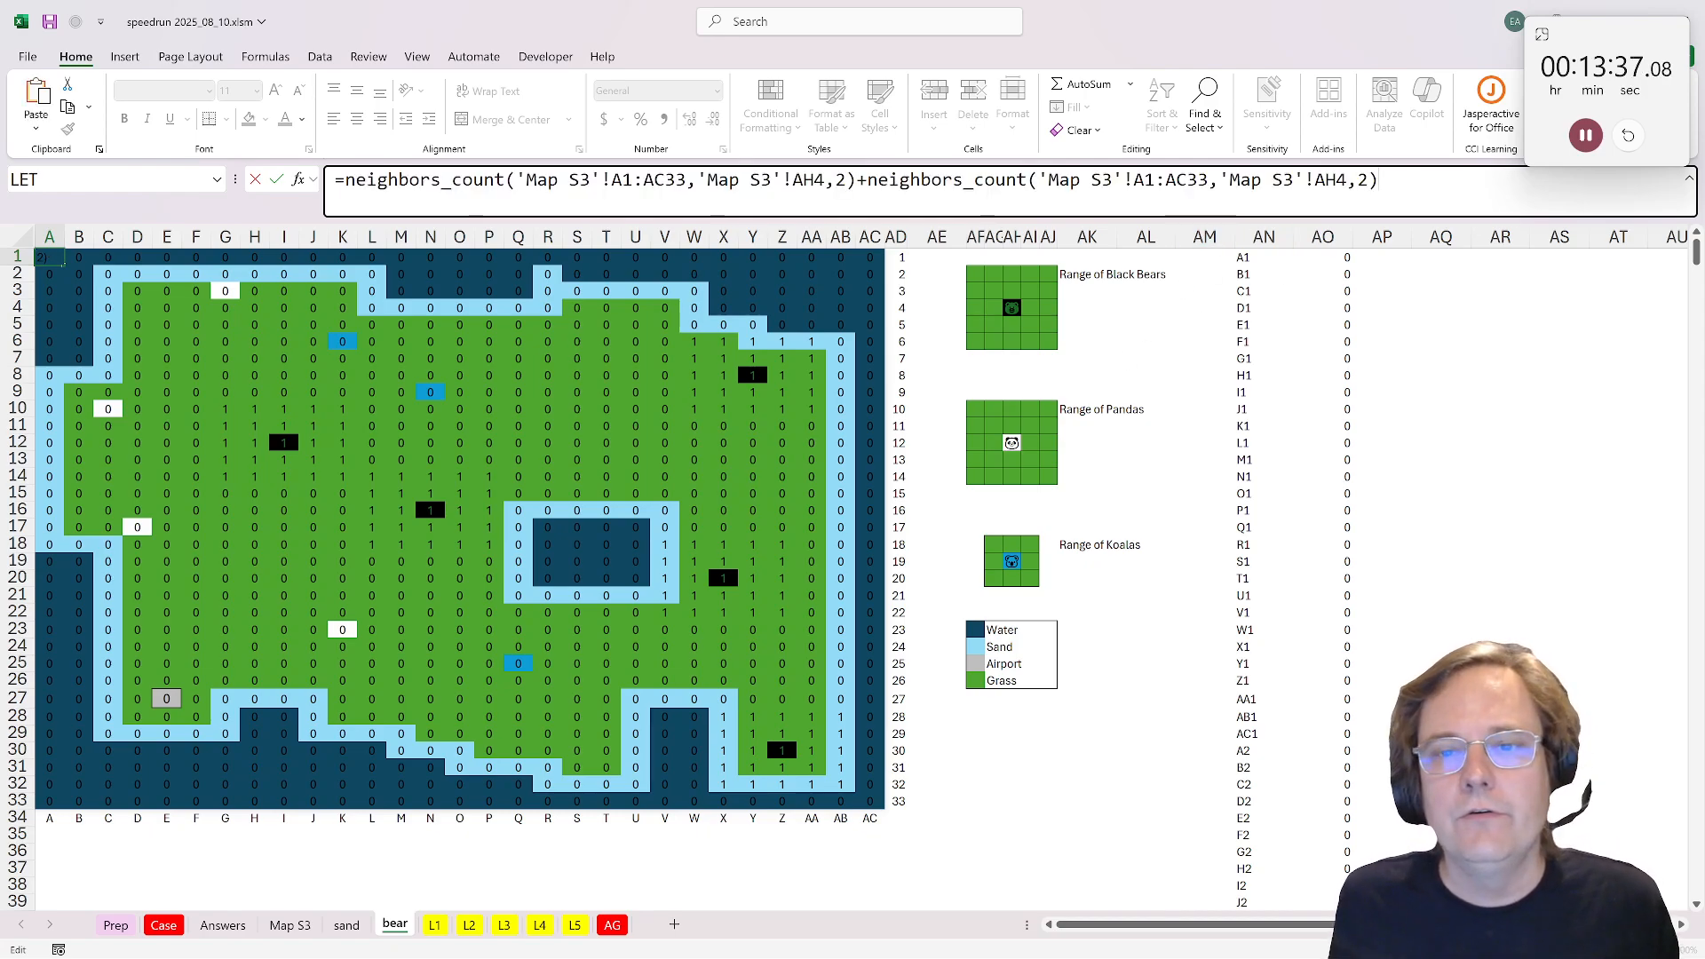
key("Left")
key("Left")
key("Left")
key("shift+Left")
key("shift+Left")
key("shift+Left")
key("shift+Left")
key("shift+Left")
key("shift+Left")
key("shift+Left")
key("shift+Left")
key("shift+Left")
key("shift+Left")
key("shift+Left")
key("shift+Left")
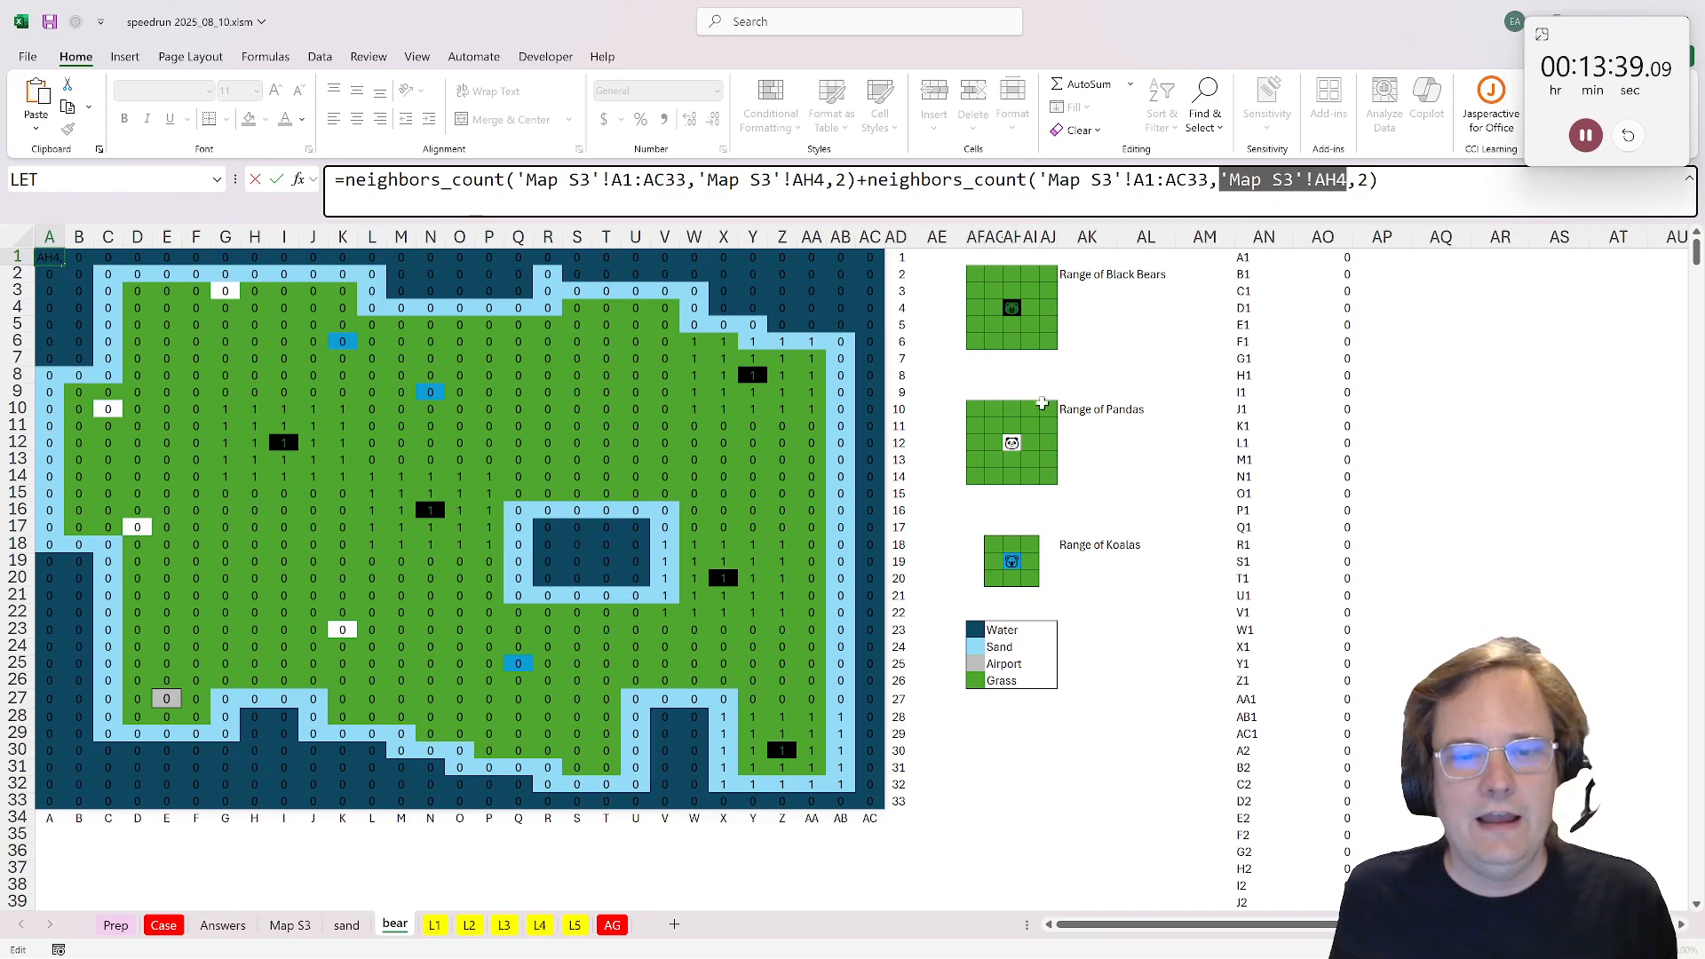
left_click(1013, 443)
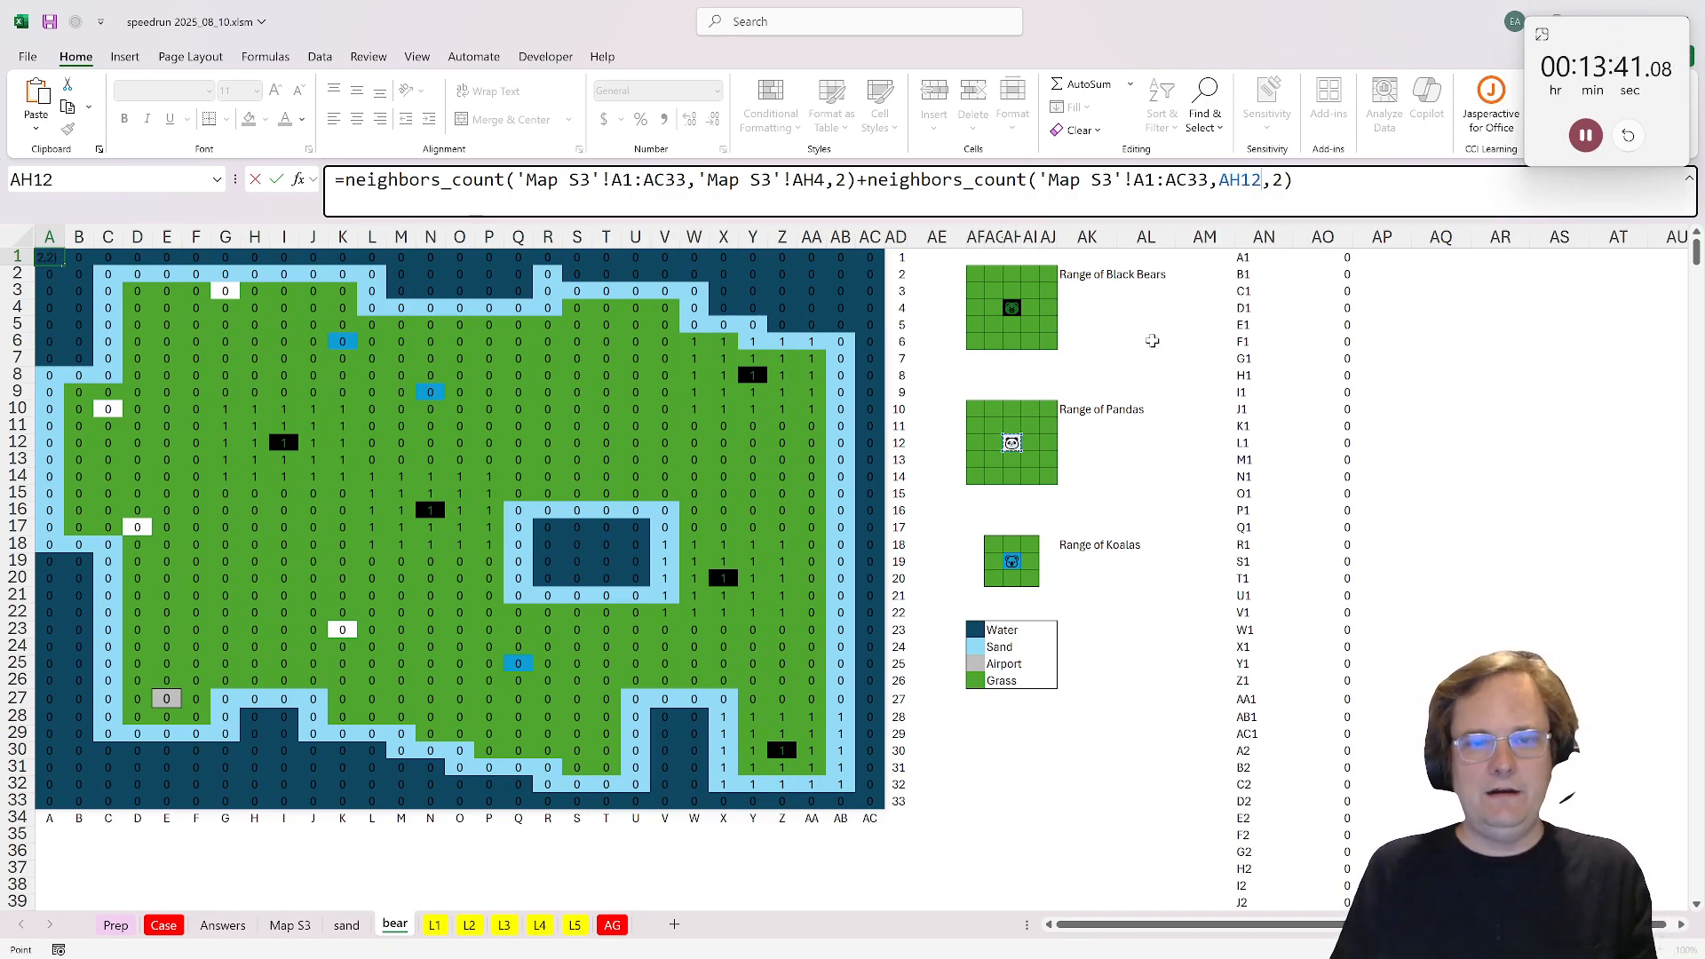
Step: Add a third neighbors_count term to the A1 formula for the koala in AH19 with a range of 1
left_click_drag(1294, 180, 856, 180)
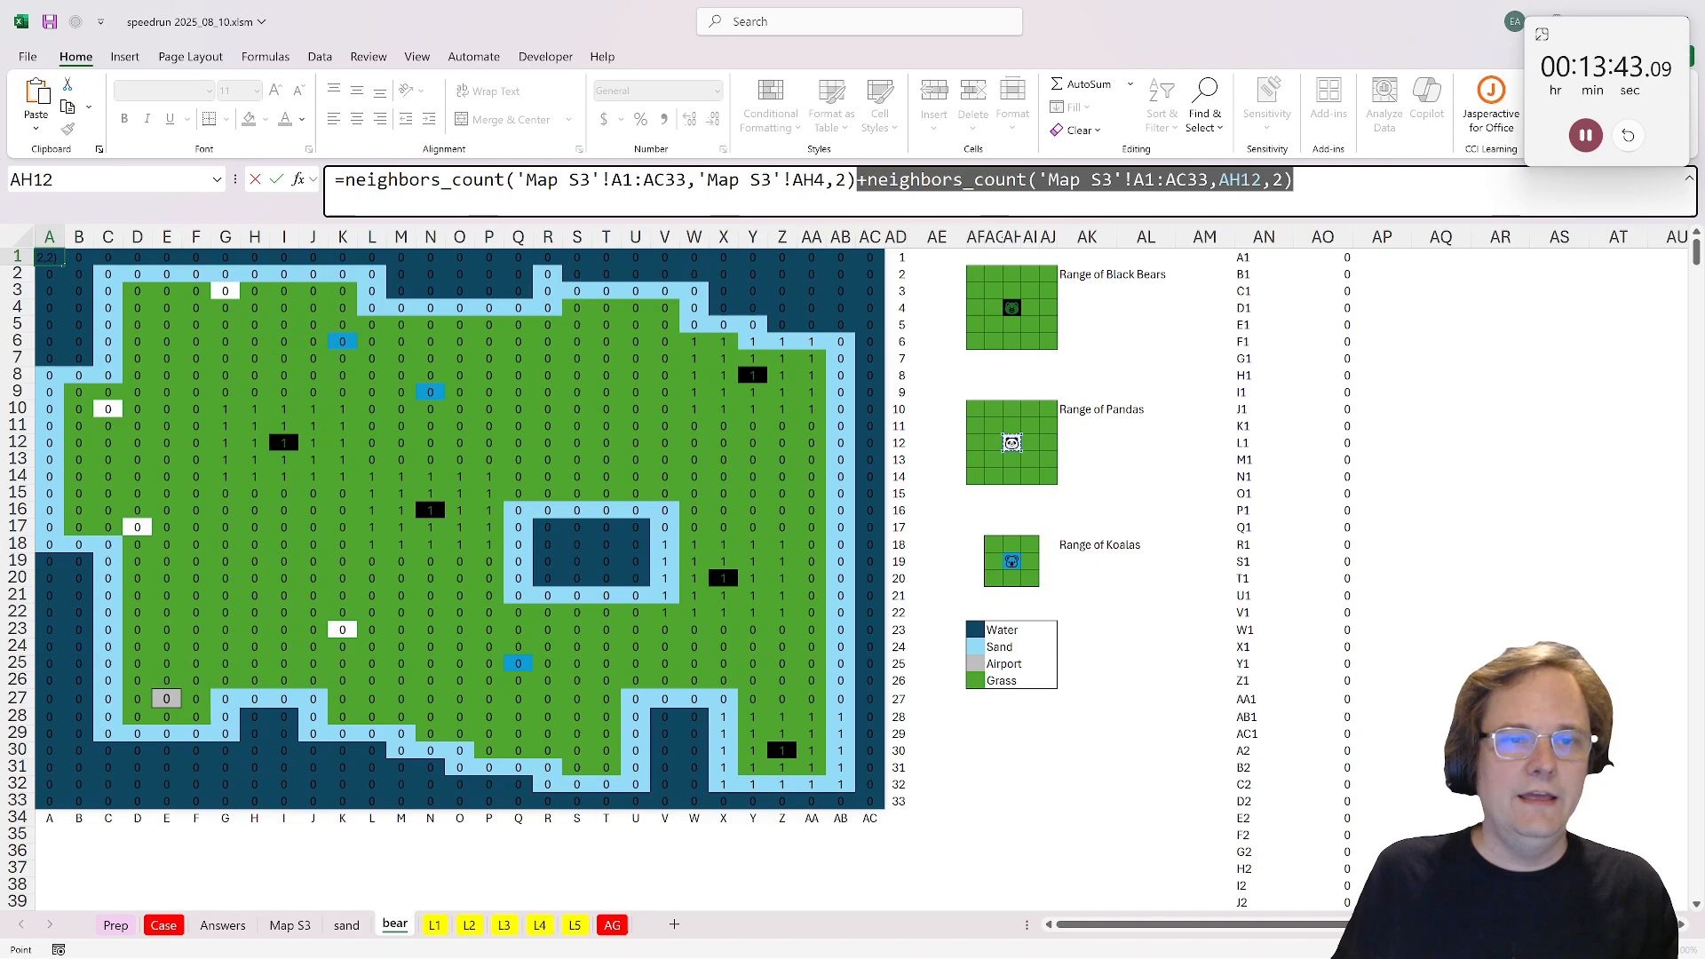
key("End")
type("+")
key("ctrl+v")
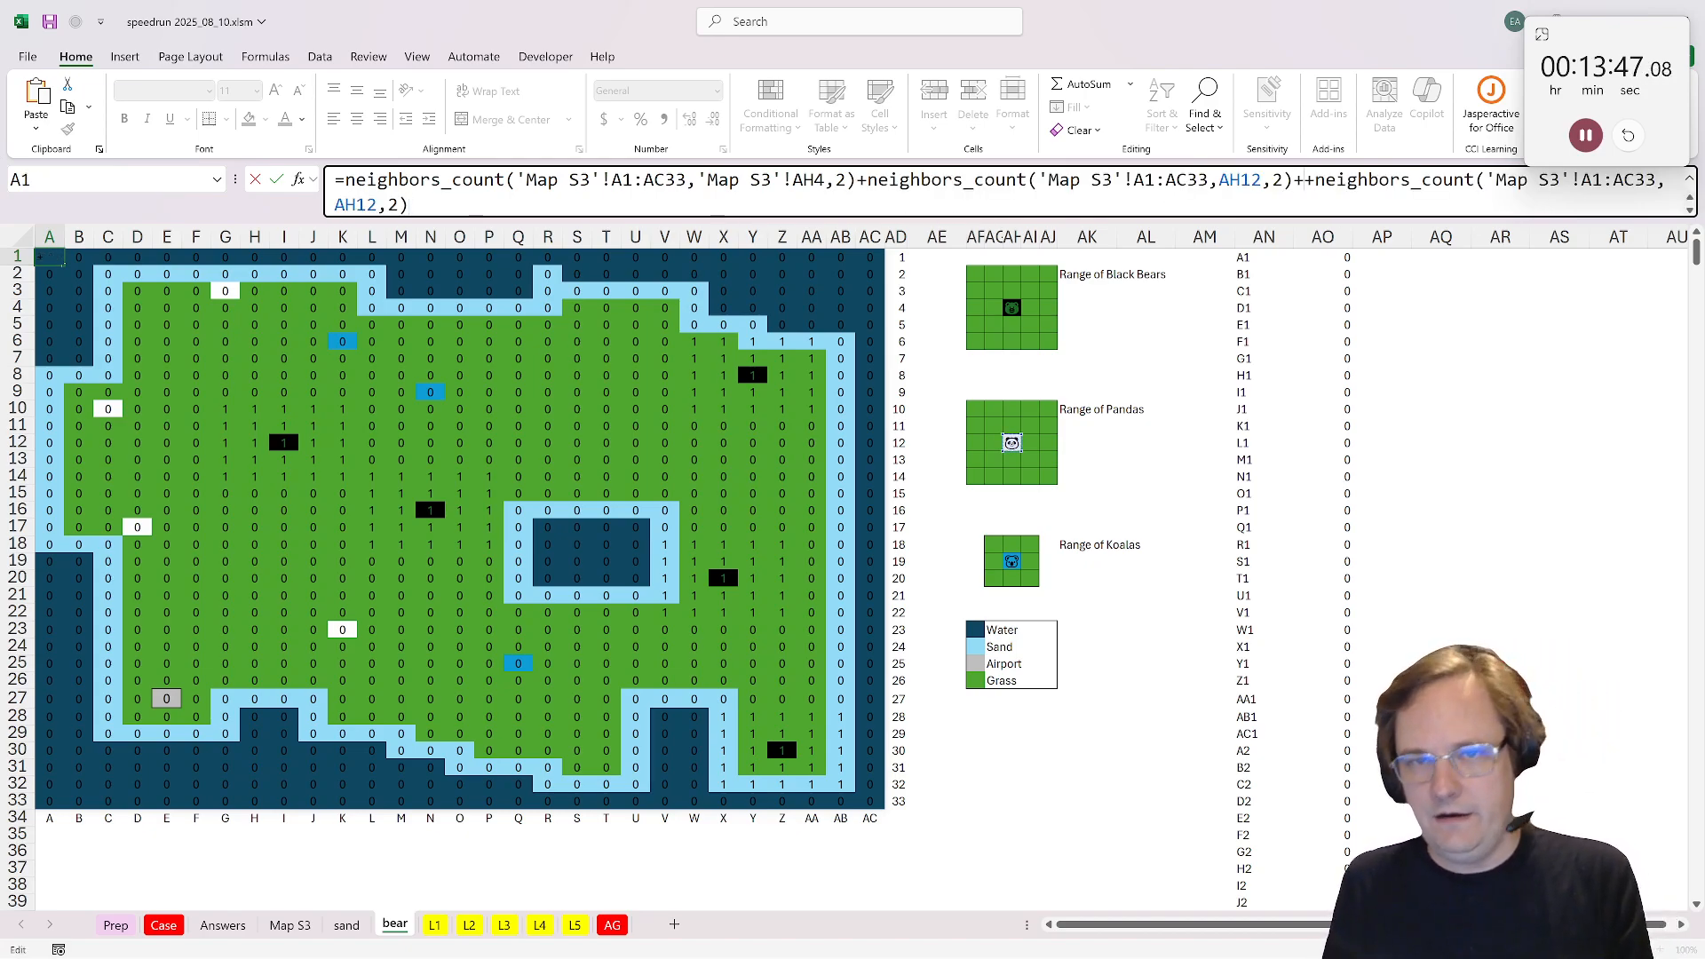
key("BackSpace")
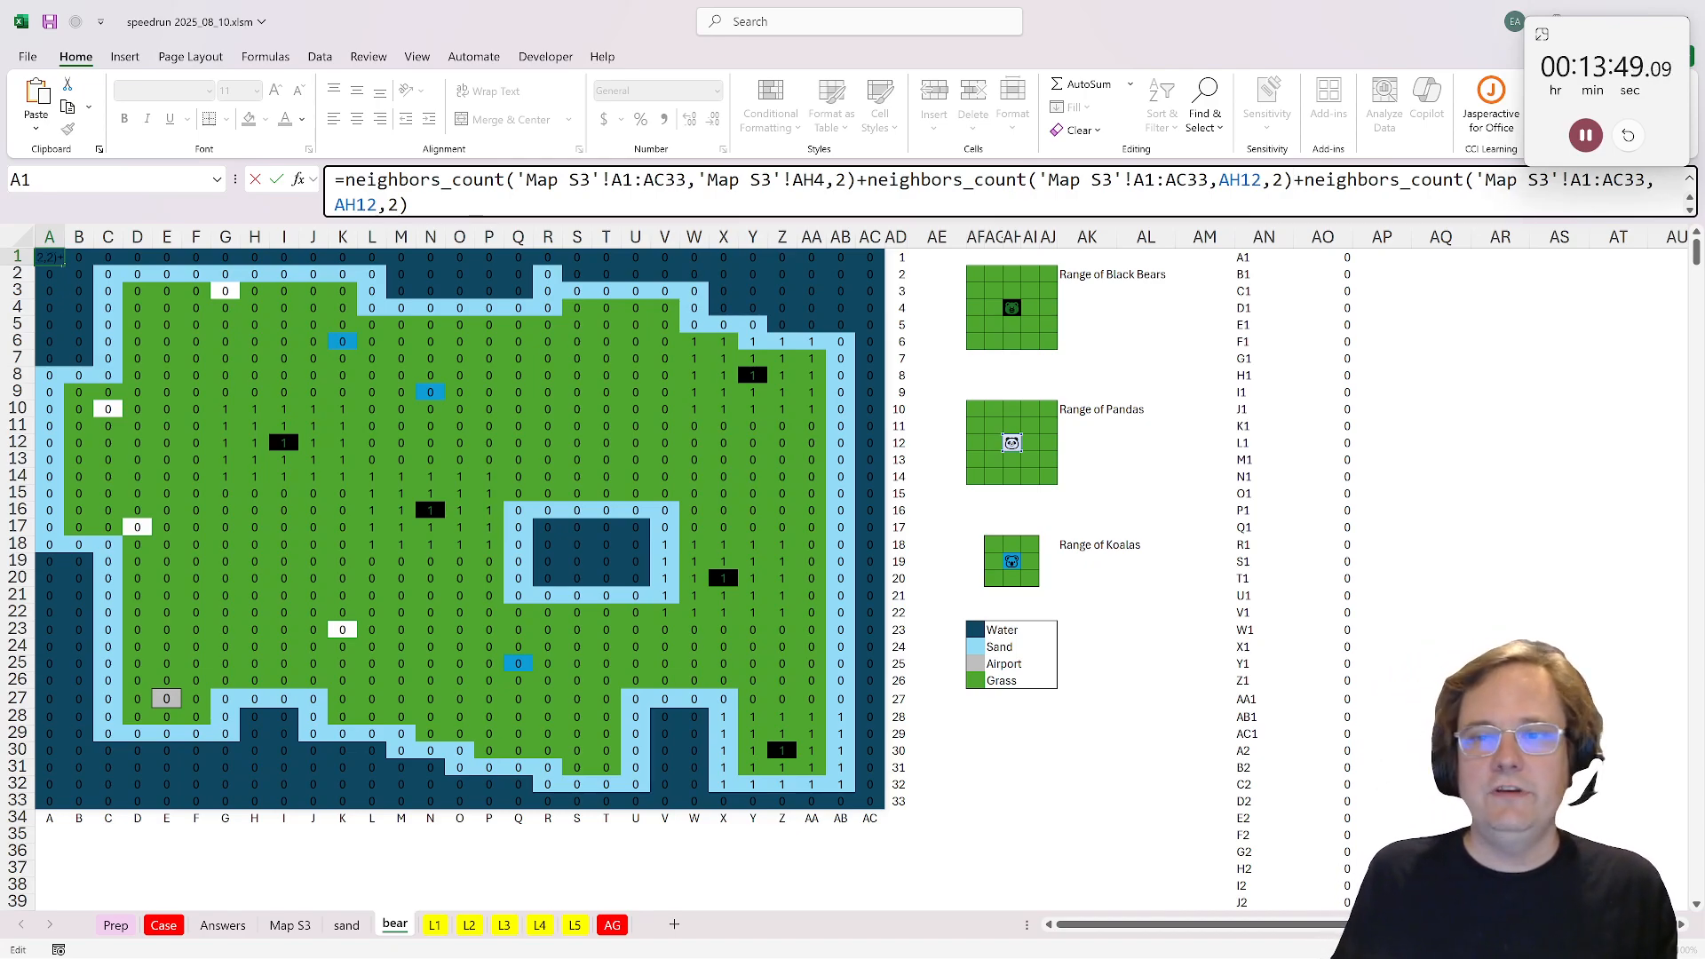
double_click(357, 205)
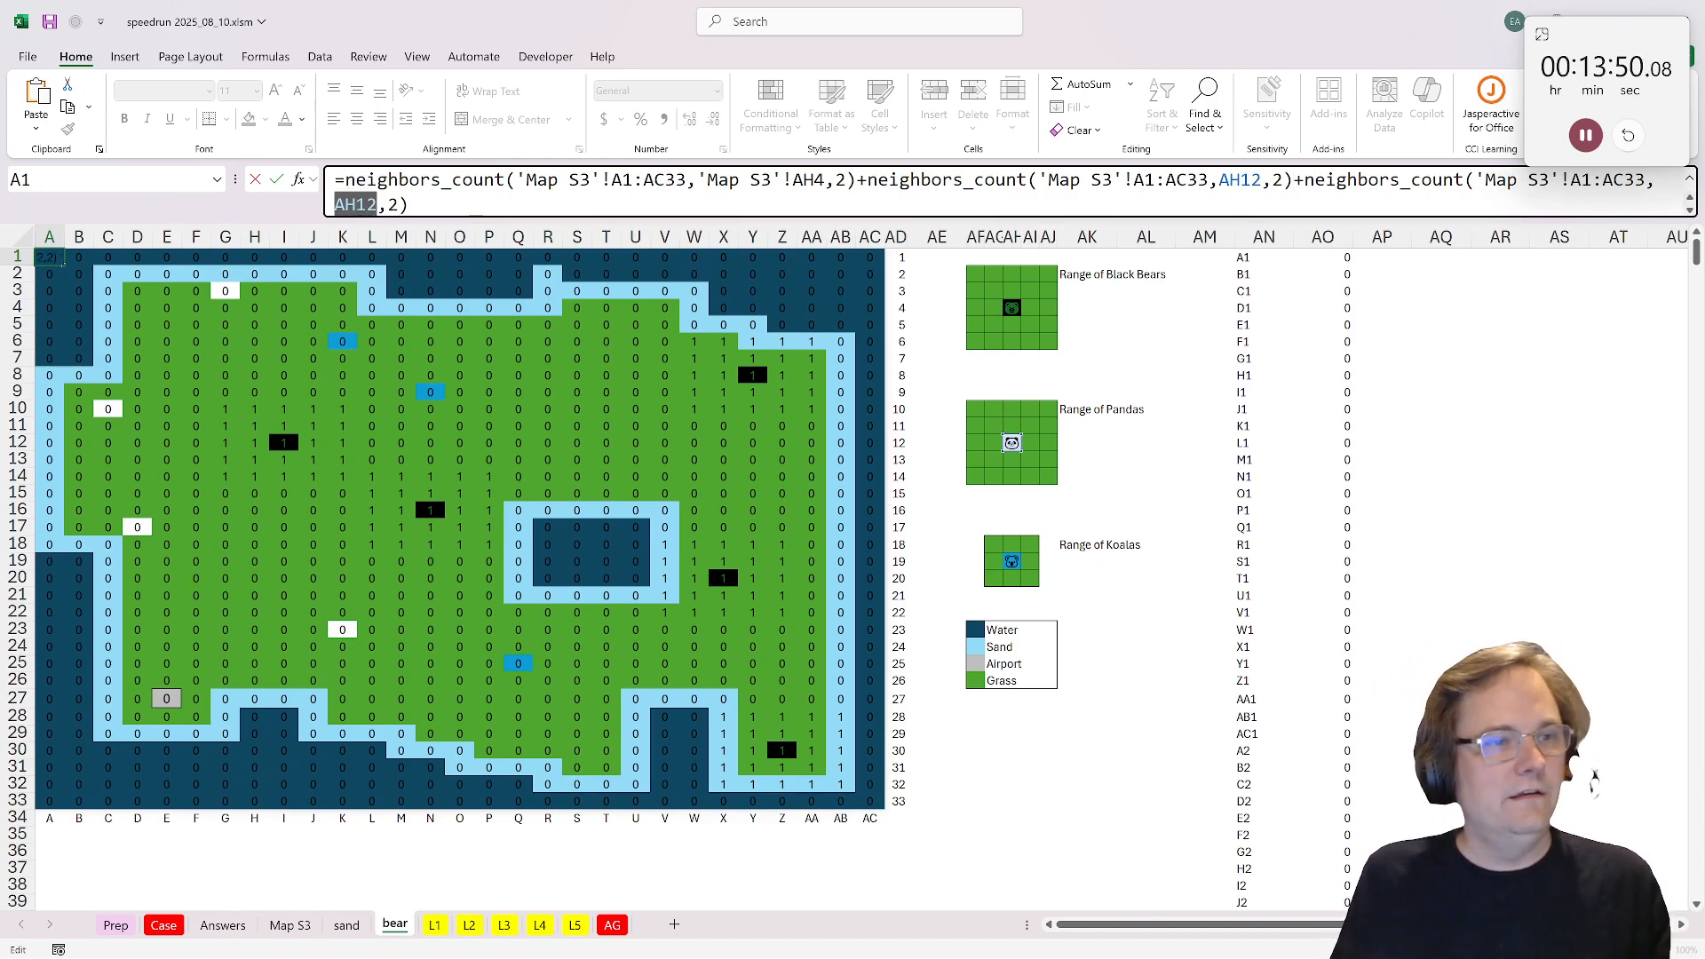
left_click(1007, 564)
double_click(393, 206)
type("1")
key("Return")
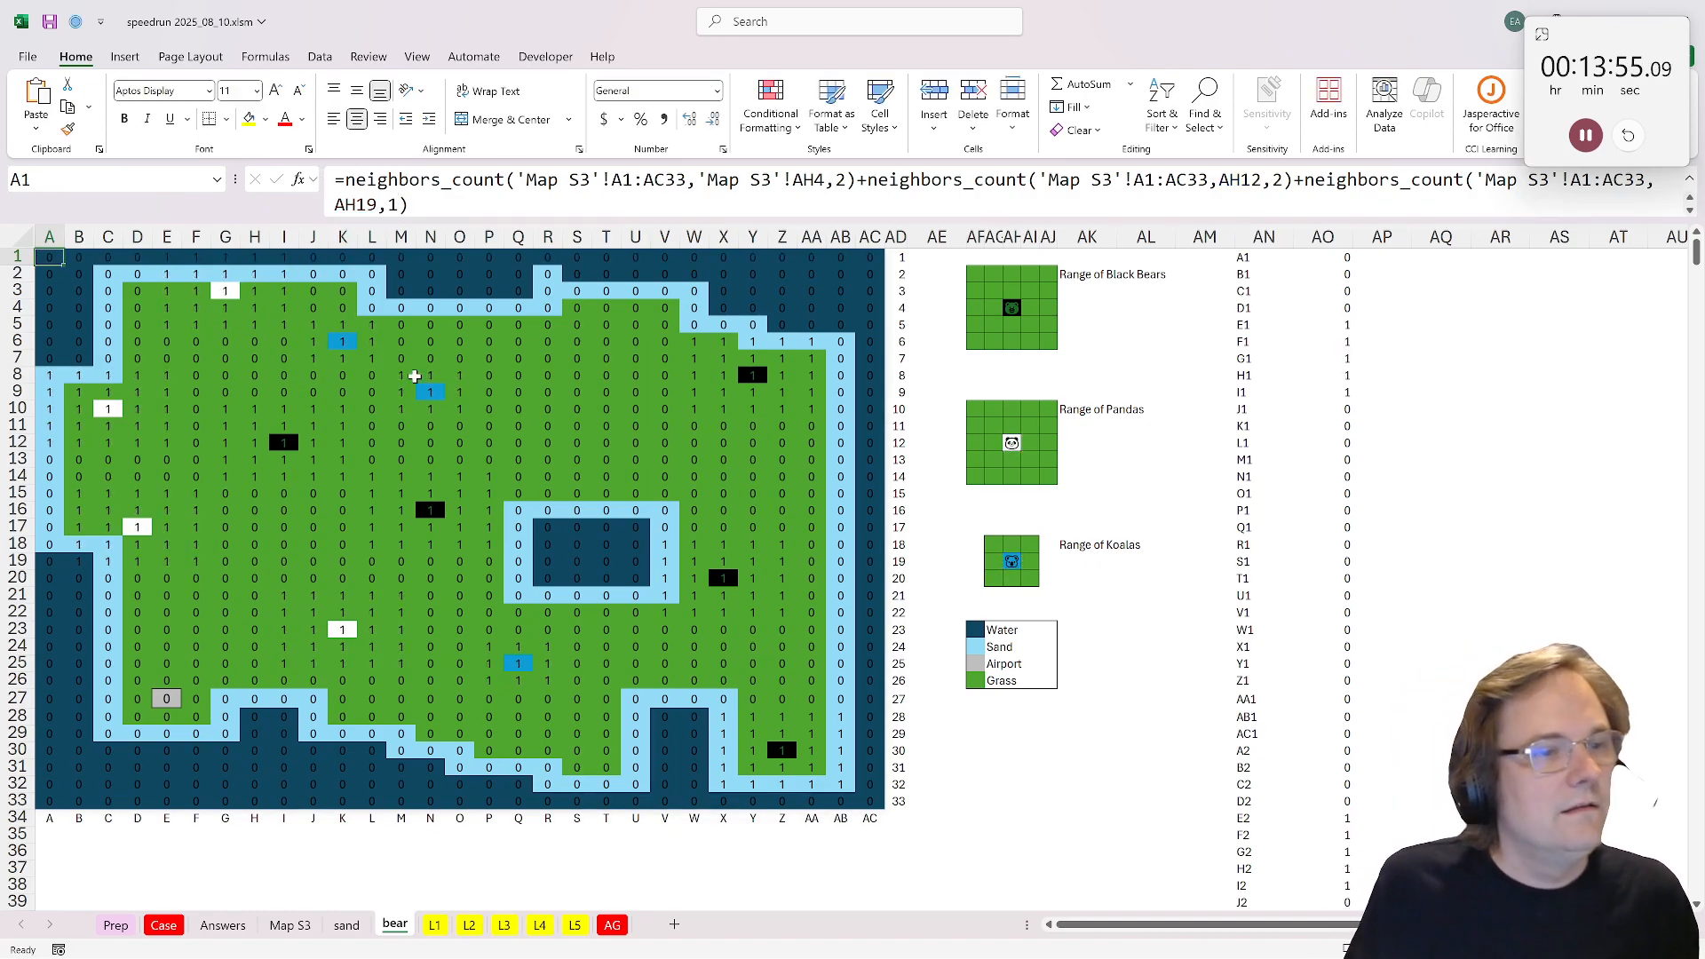
Step: Check the counts around the koala at N9 and the pandas at C10, D17 and K23 on the bear sheet
left_click_drag(404, 373, 466, 414)
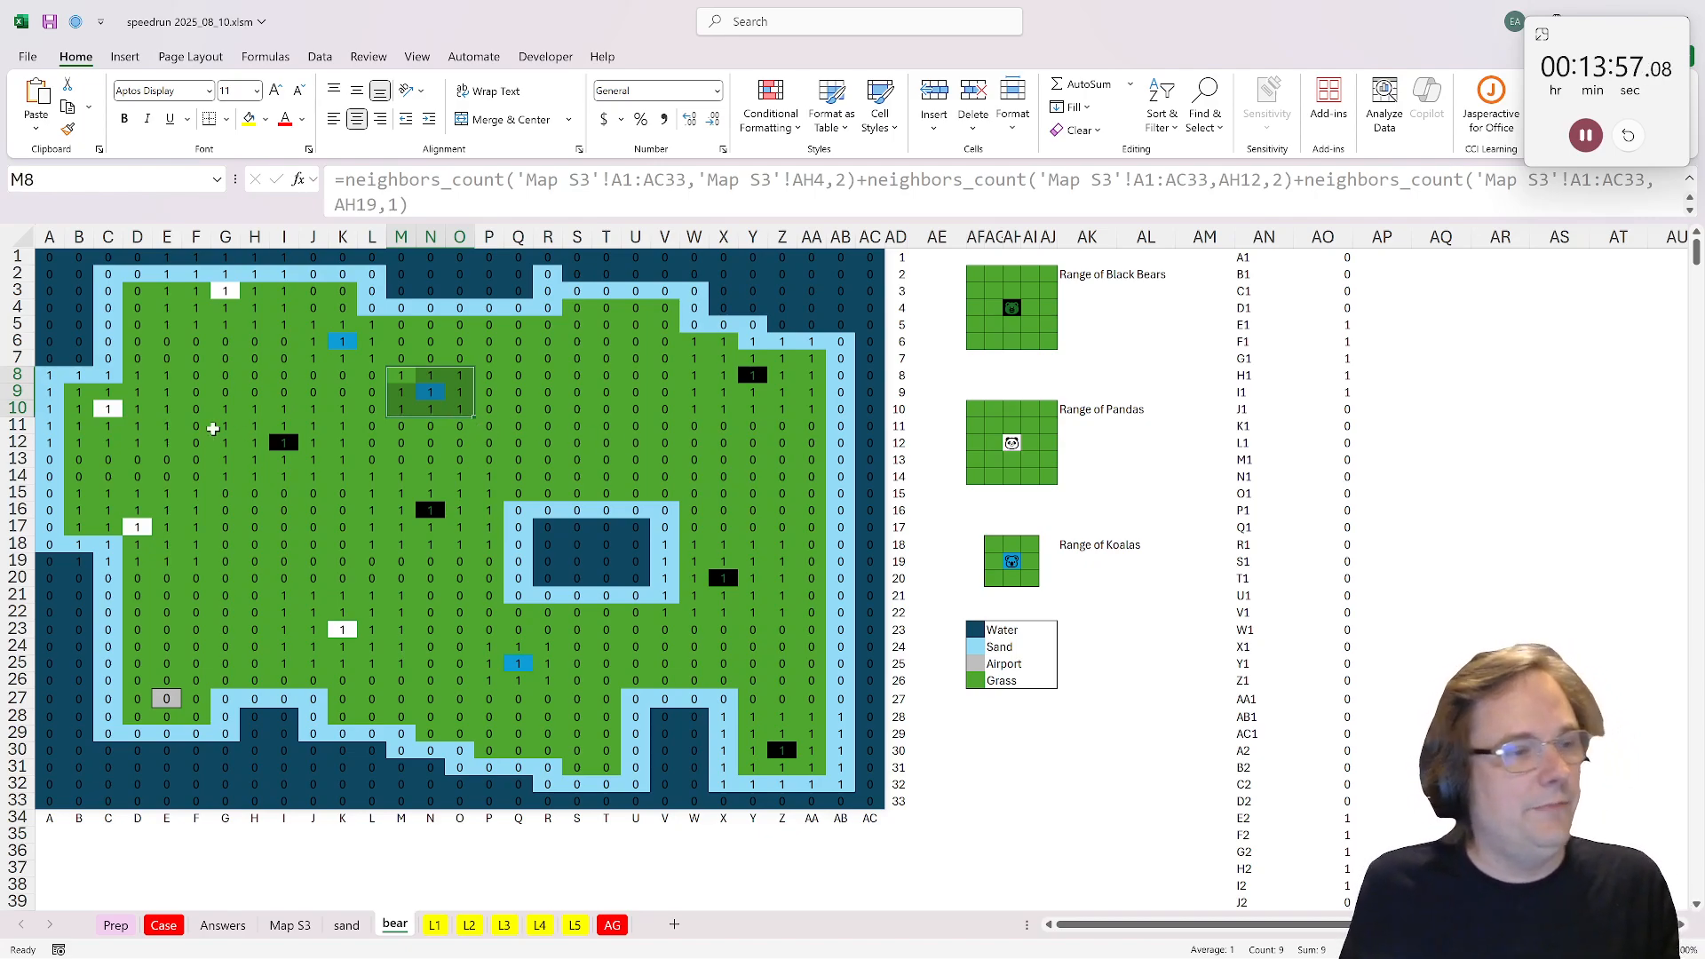
left_click_drag(47, 375, 167, 442)
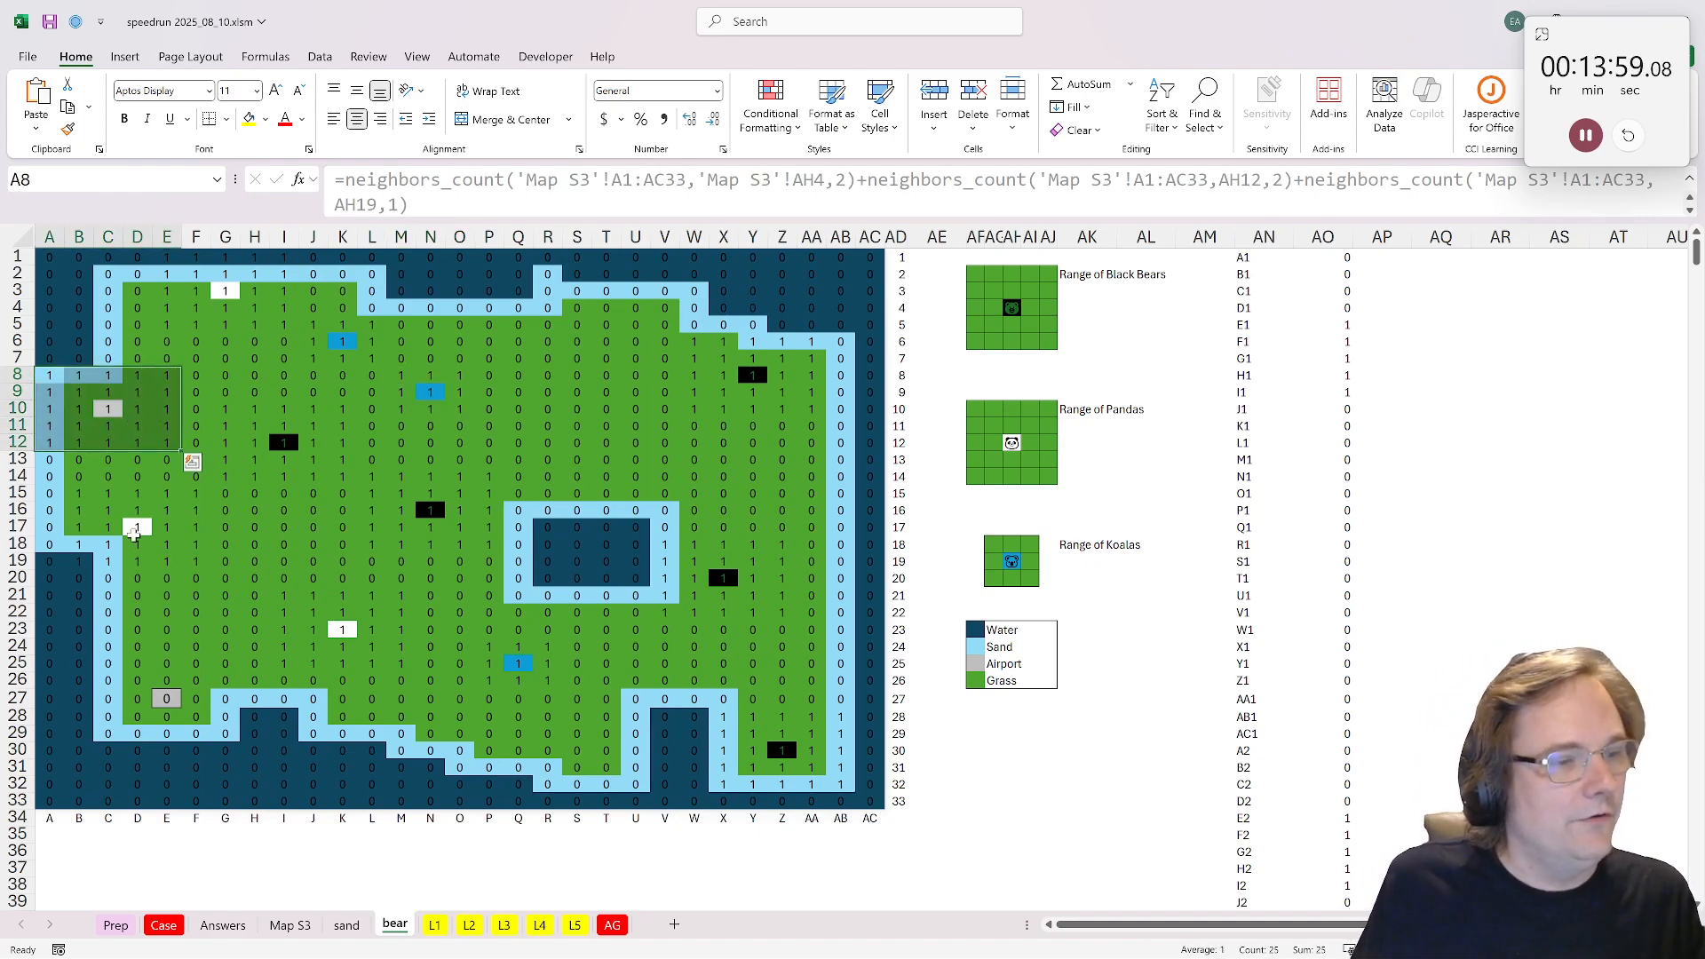
left_click_drag(66, 493, 435, 670)
left_click(871, 629)
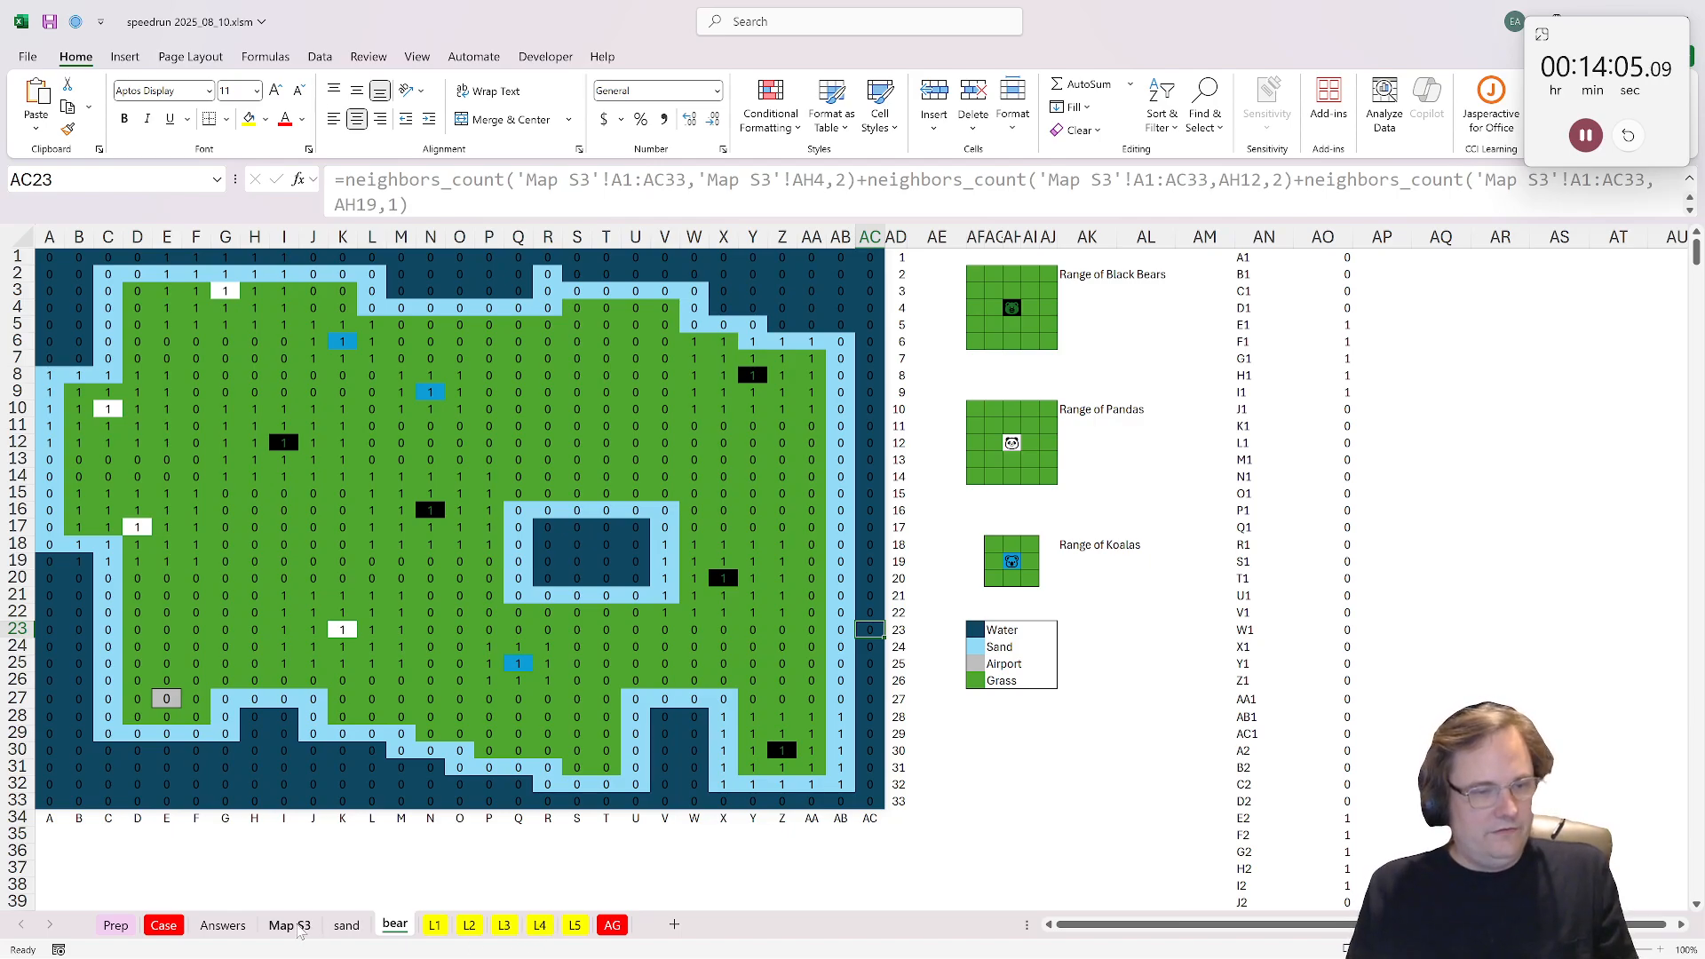
Step: Return to L3 and reread the example line in C29 on territory cells within a black bear's range
left_click(511, 930)
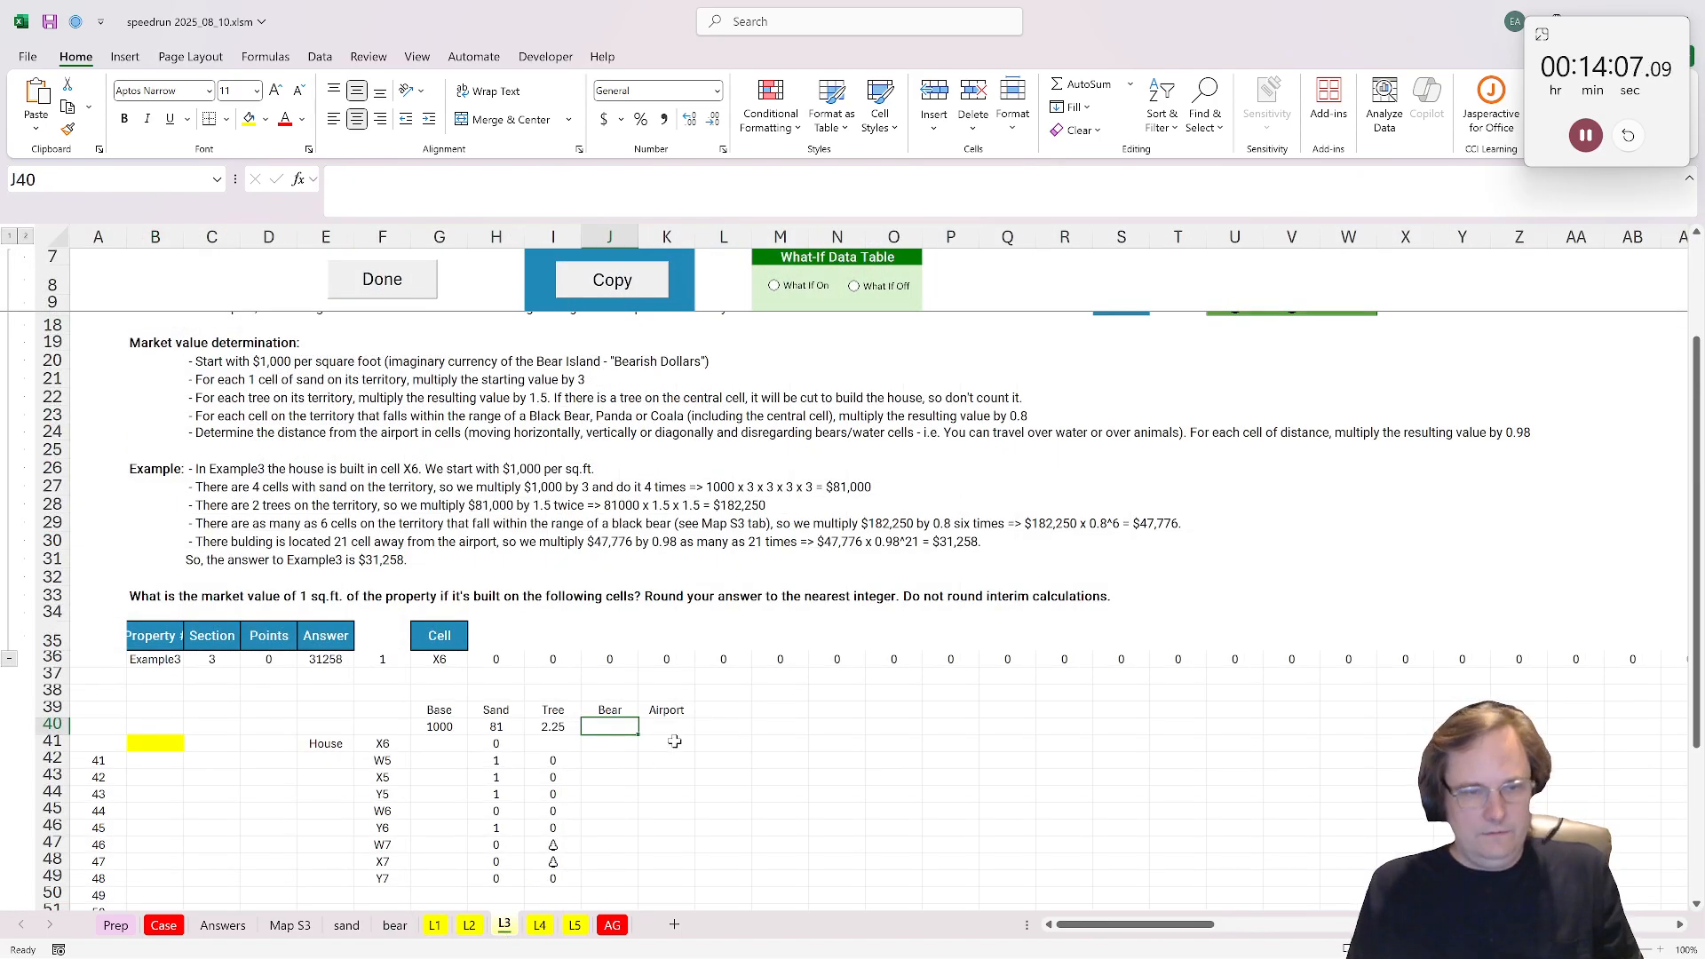
key("Down")
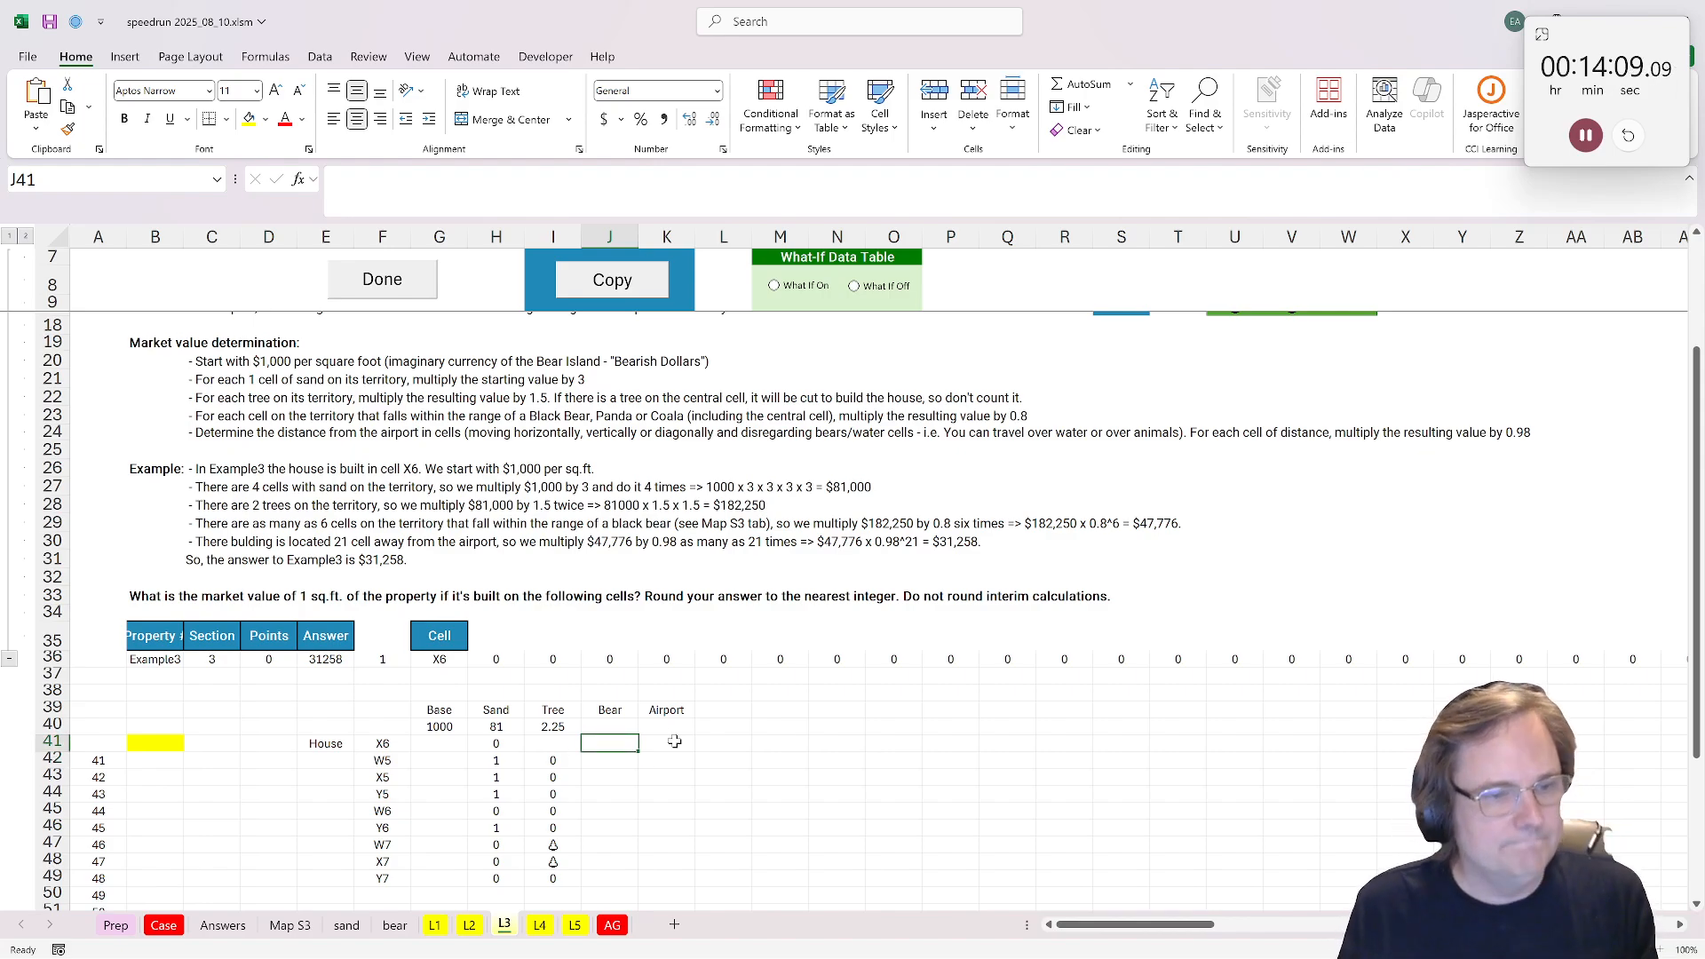
left_click_drag(212, 524, 695, 524)
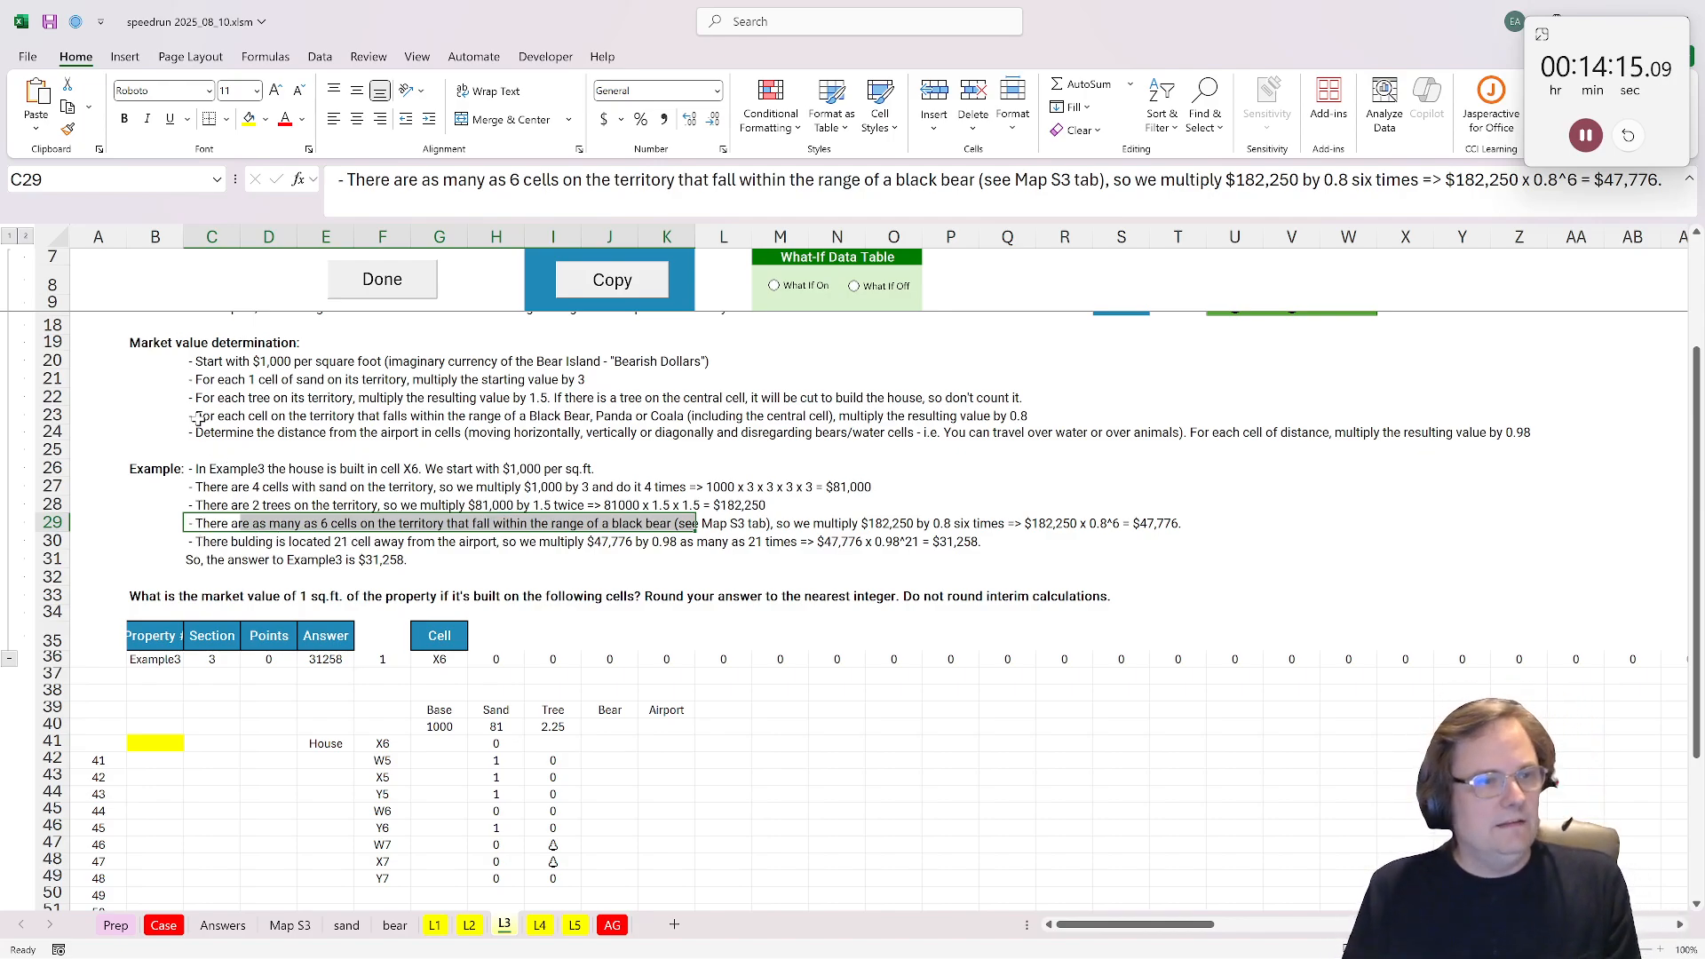
Step: Reread the bear-range rule in C23, and in J41 look up F41 with XLOOKUP in bear!AN:AN, returning bear!AO:AO
left_click_drag(199, 419, 914, 417)
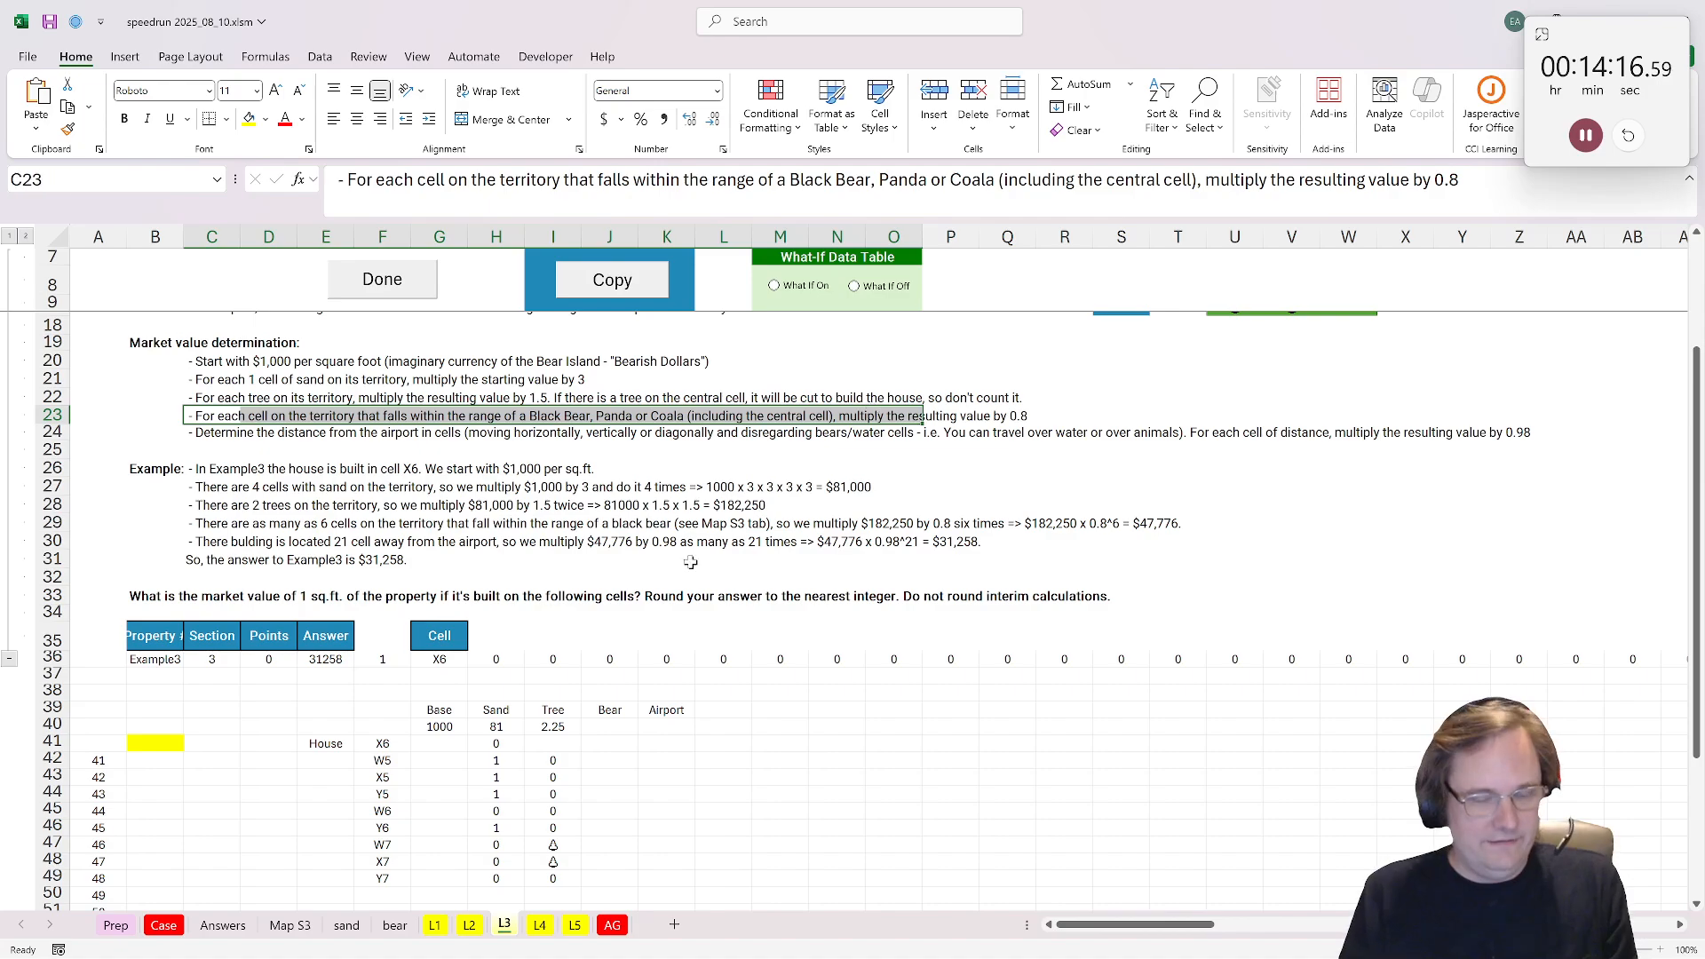
left_click(623, 740)
type("=")
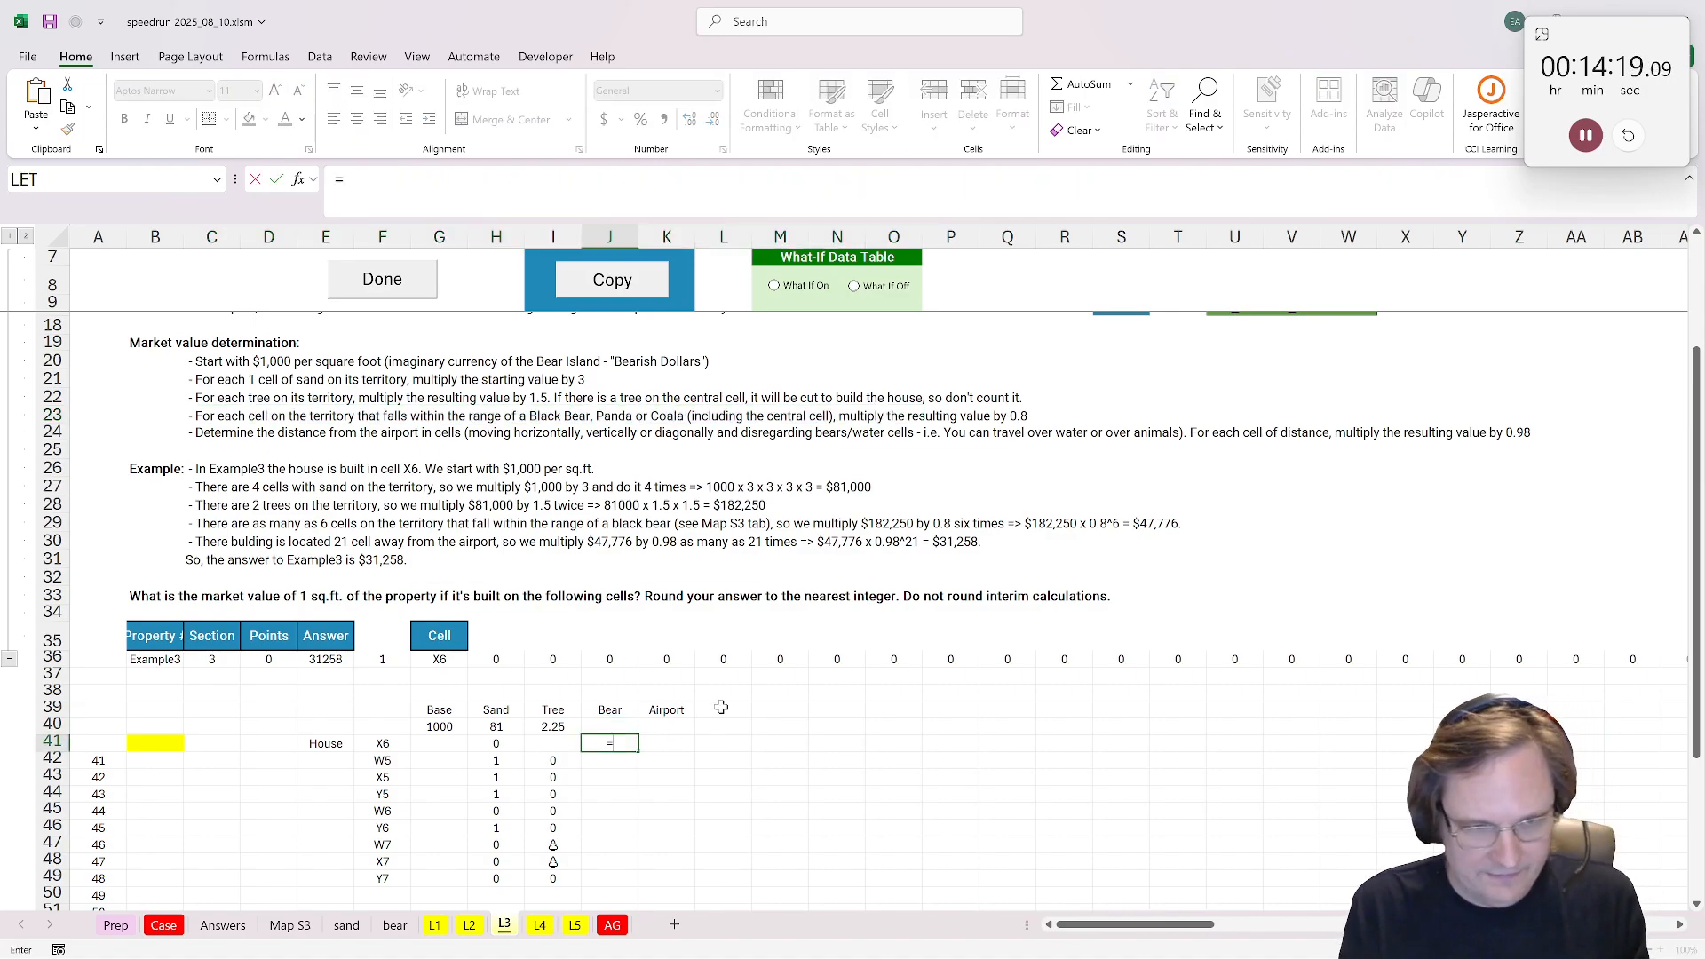
type("xlookuP(")
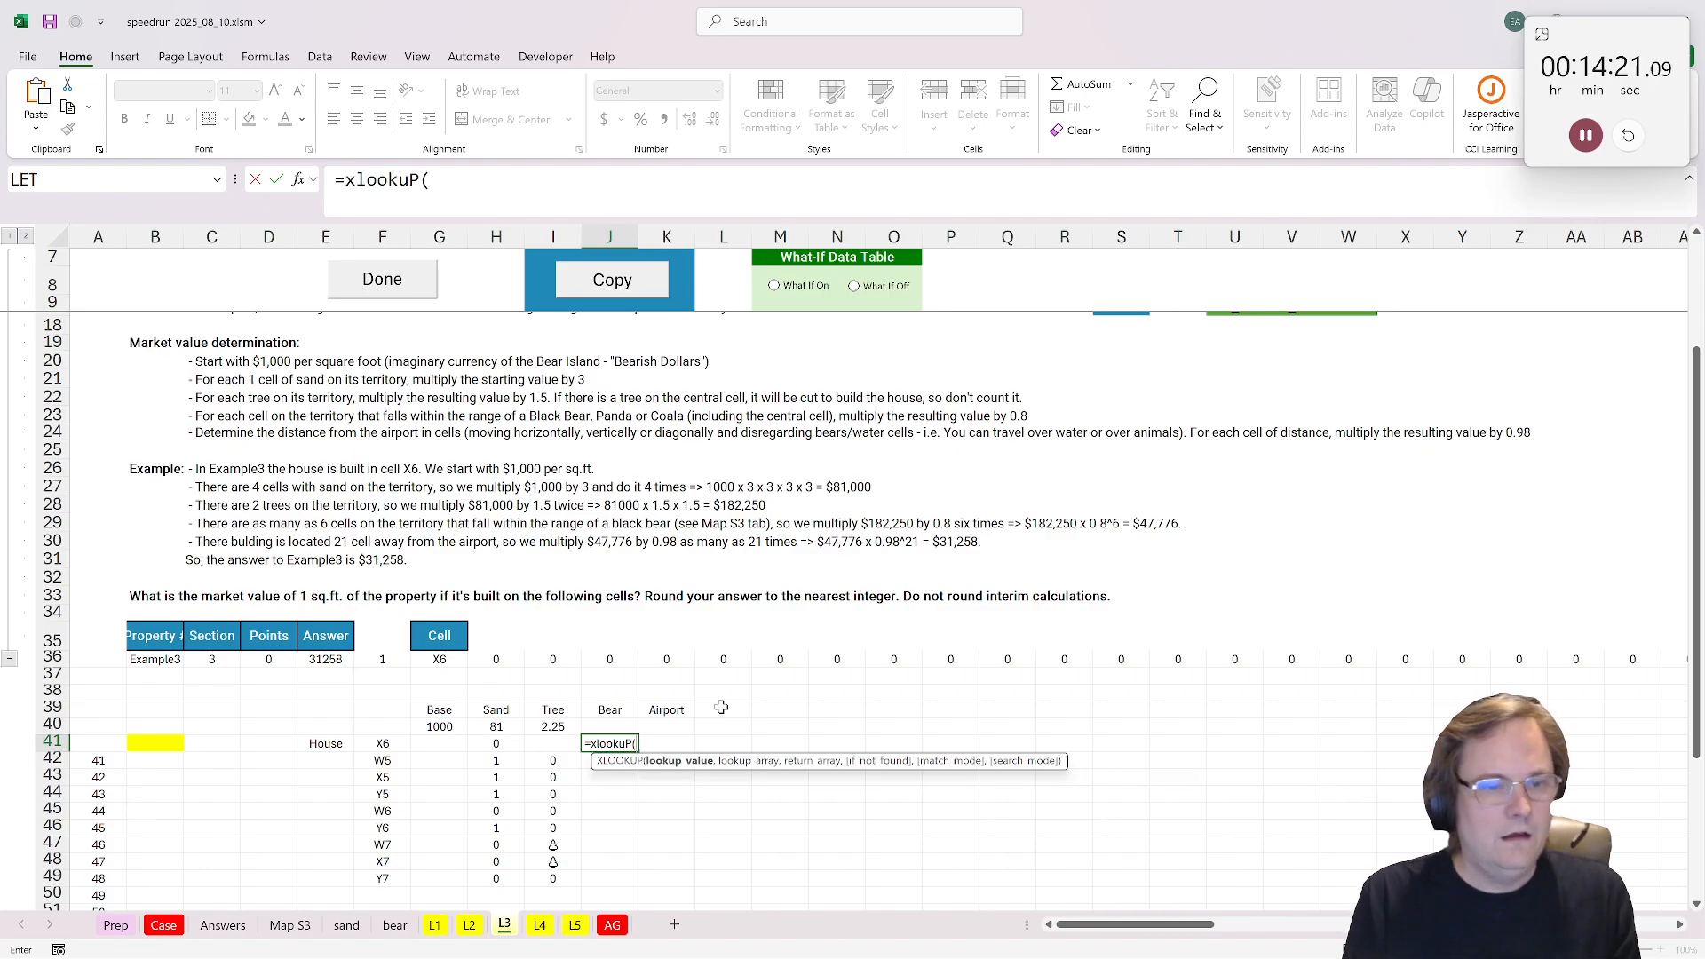
left_click(394, 744)
type(",")
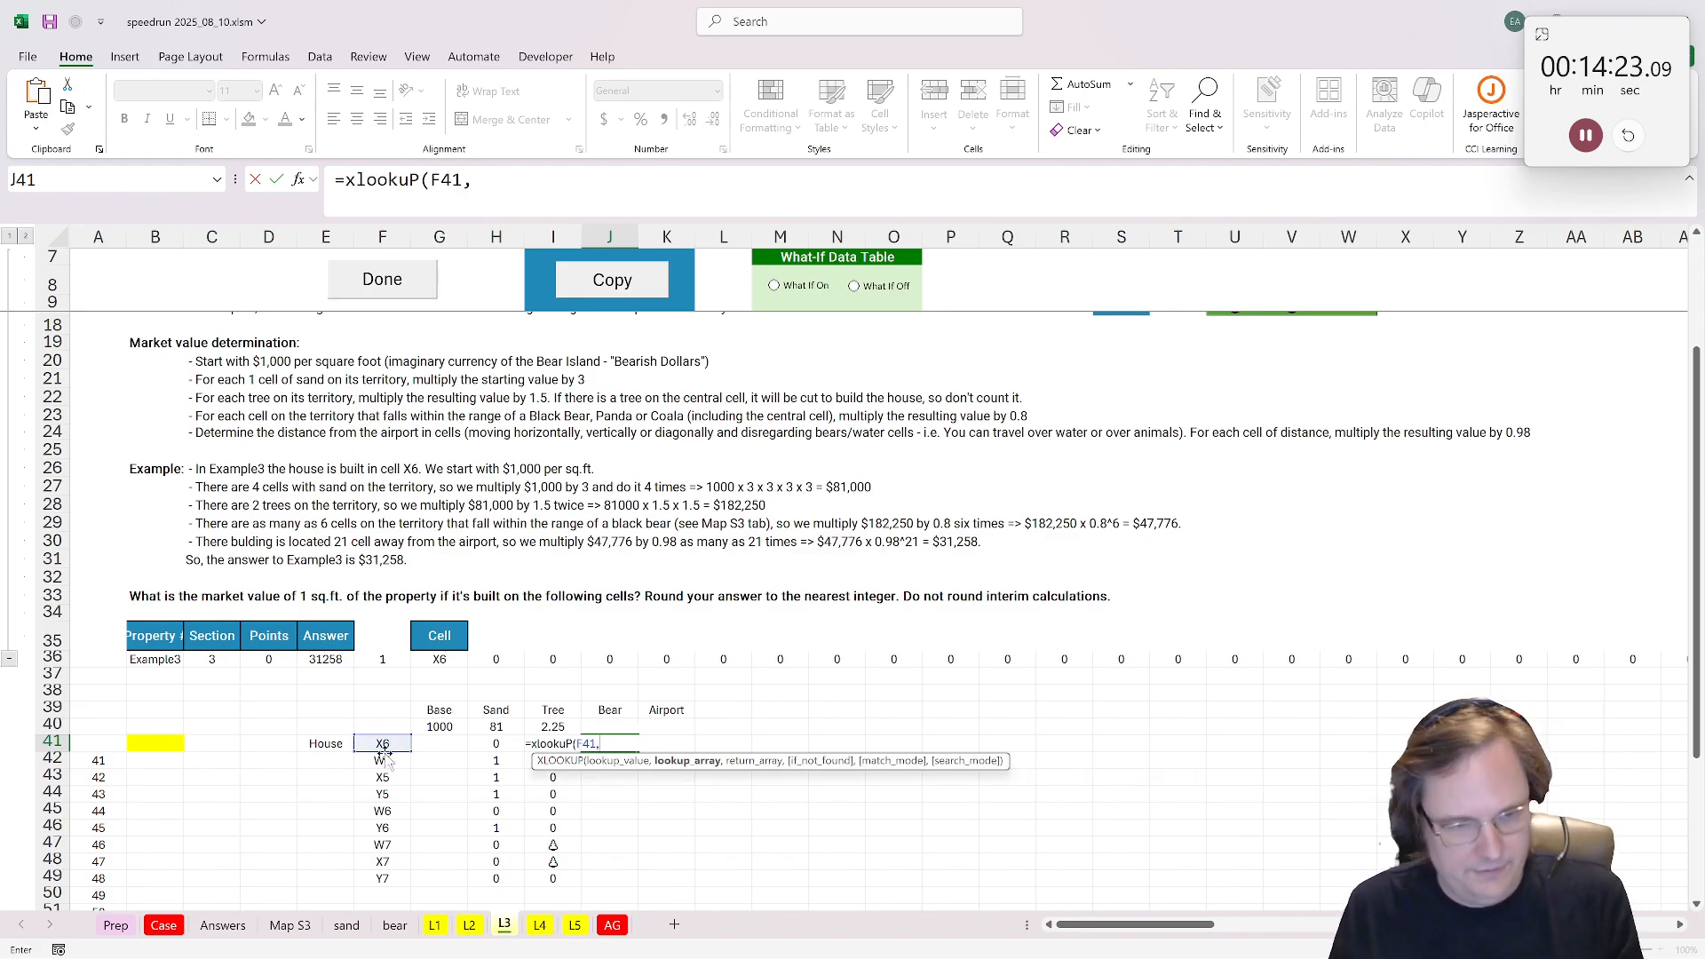
left_click(395, 925)
left_click(1264, 236)
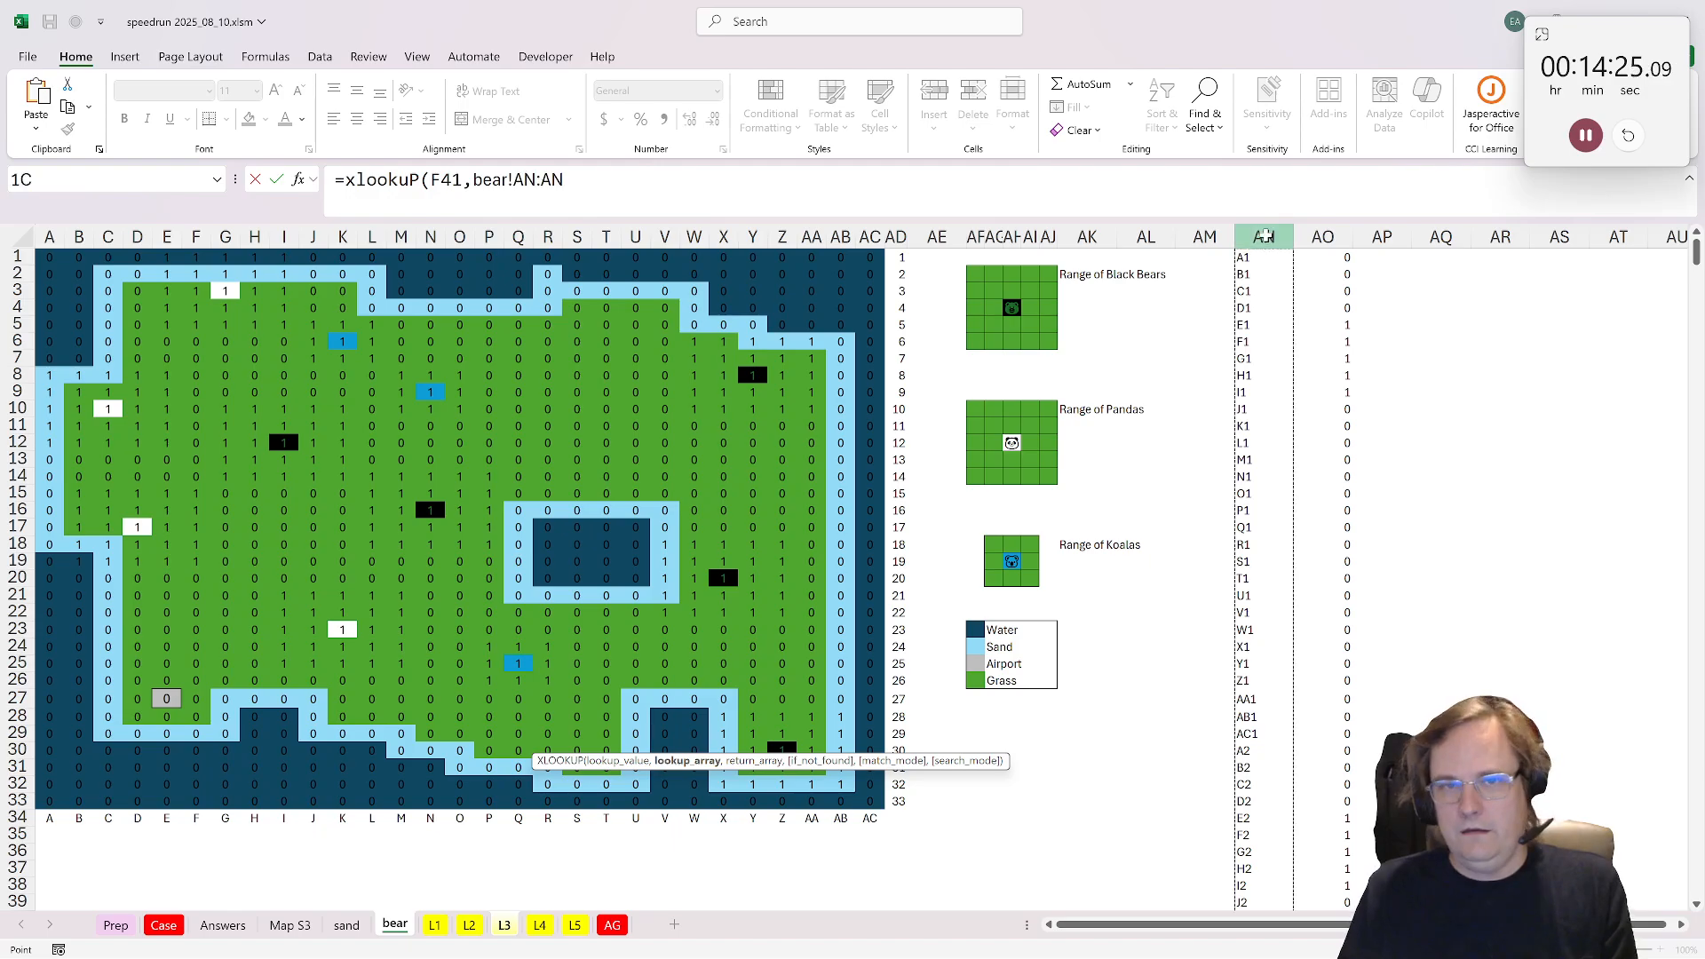
type(",")
left_click(1323, 236)
key("Return")
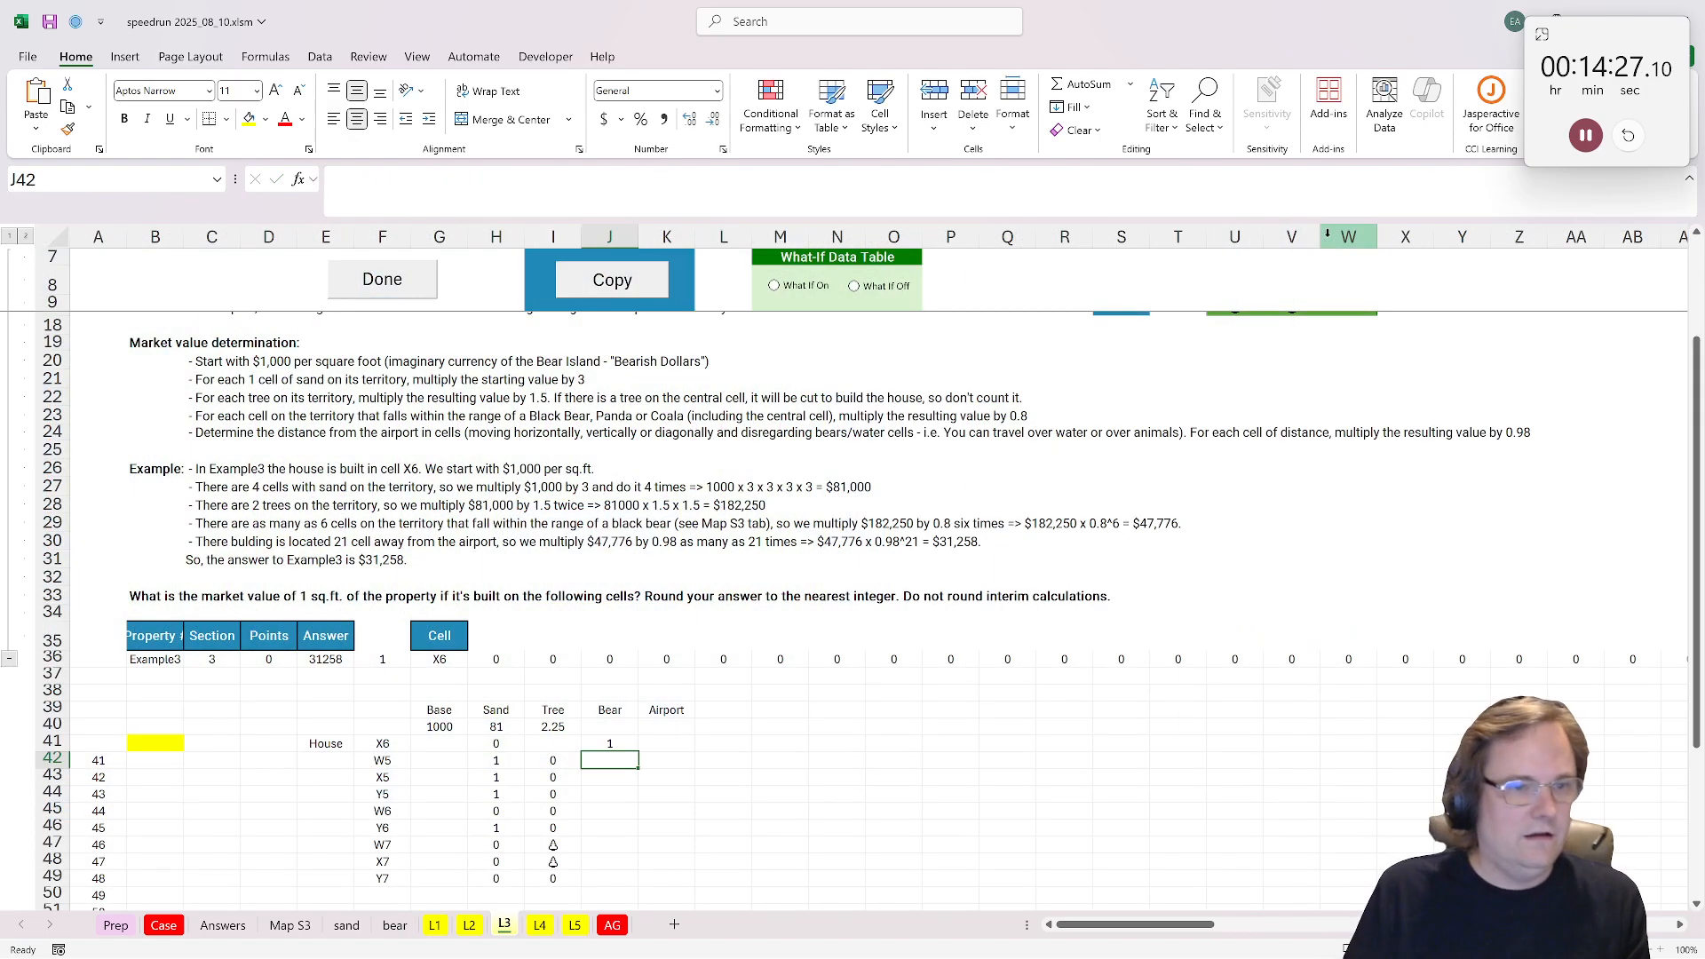
Step: Copy the bear lookup formula from J41 through J49 for all the territory cells
left_click(611, 743)
key("ctrl+c")
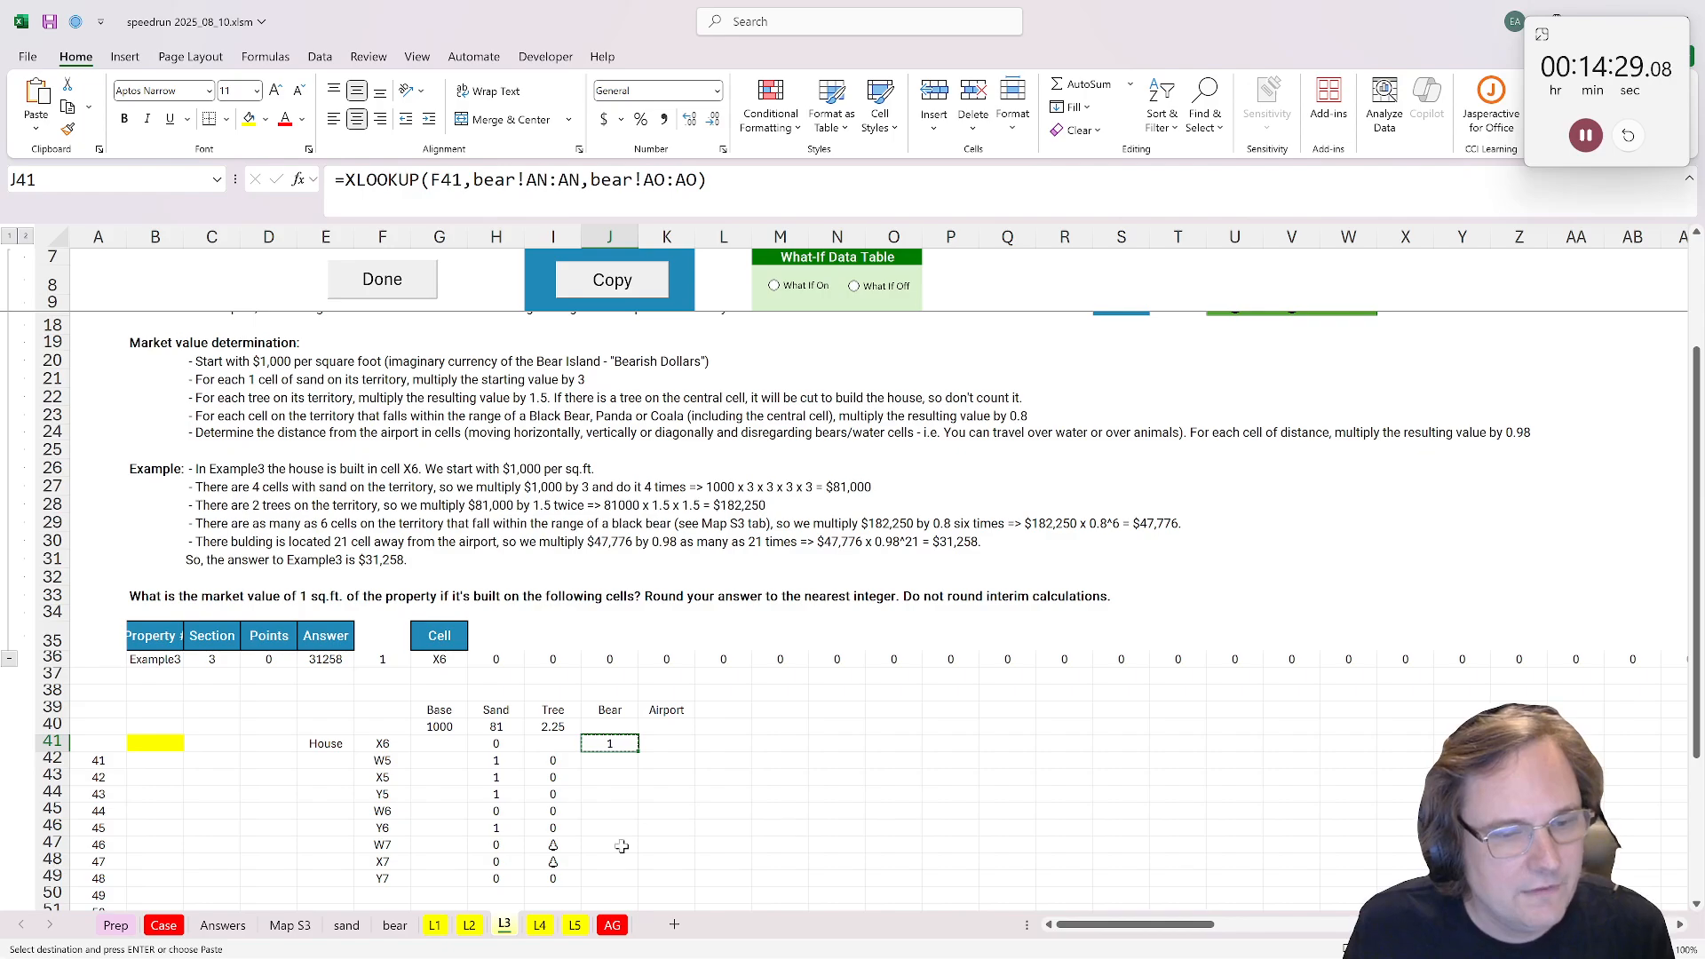
left_click_drag(610, 744, 610, 879)
key("ctrl+v")
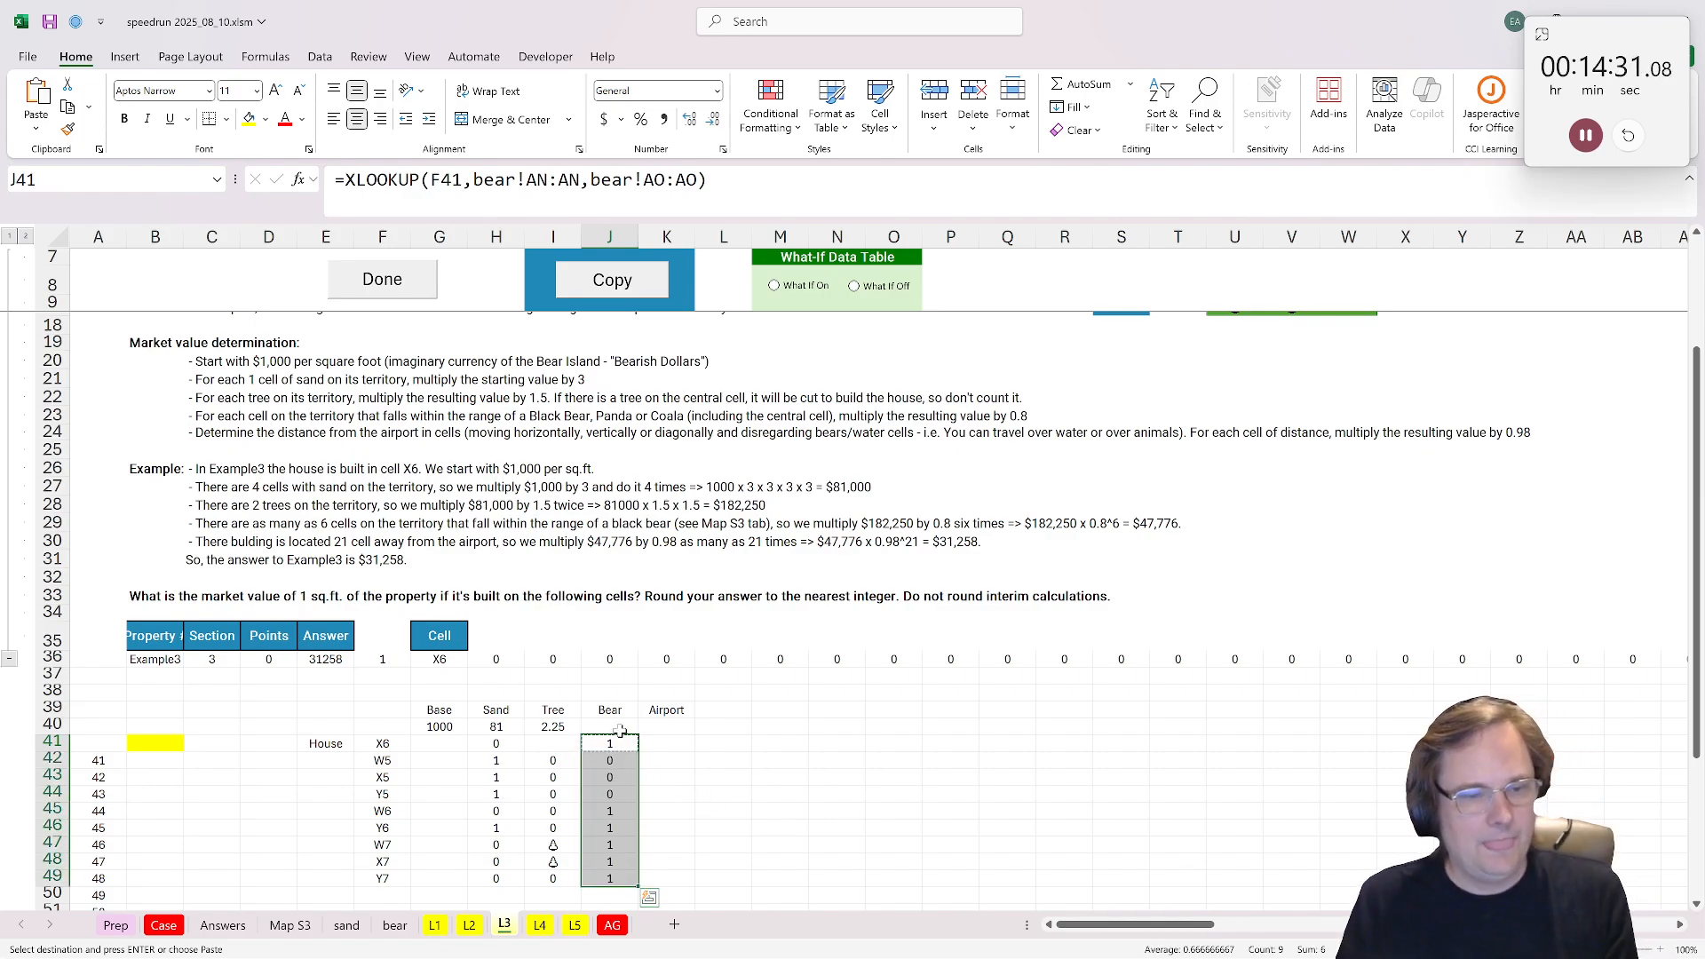
Step: Calculate the Bear multiplier in J40 with =0.8^SUM(J41:J49)
key("Up")
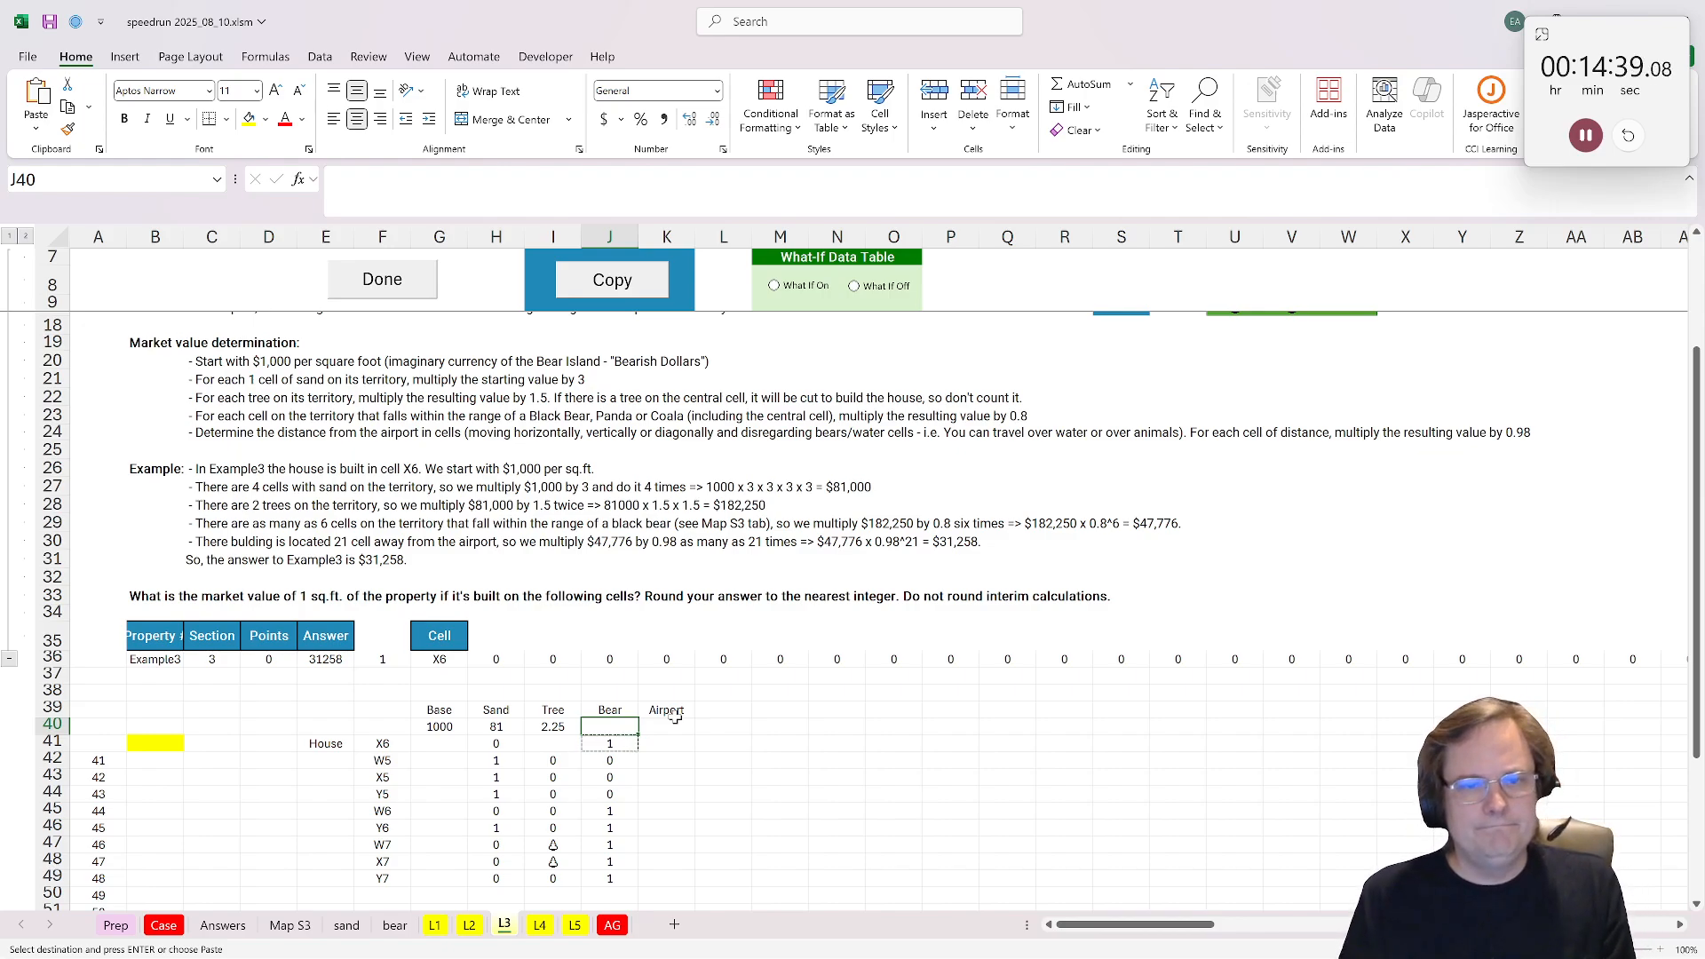
type("=0")
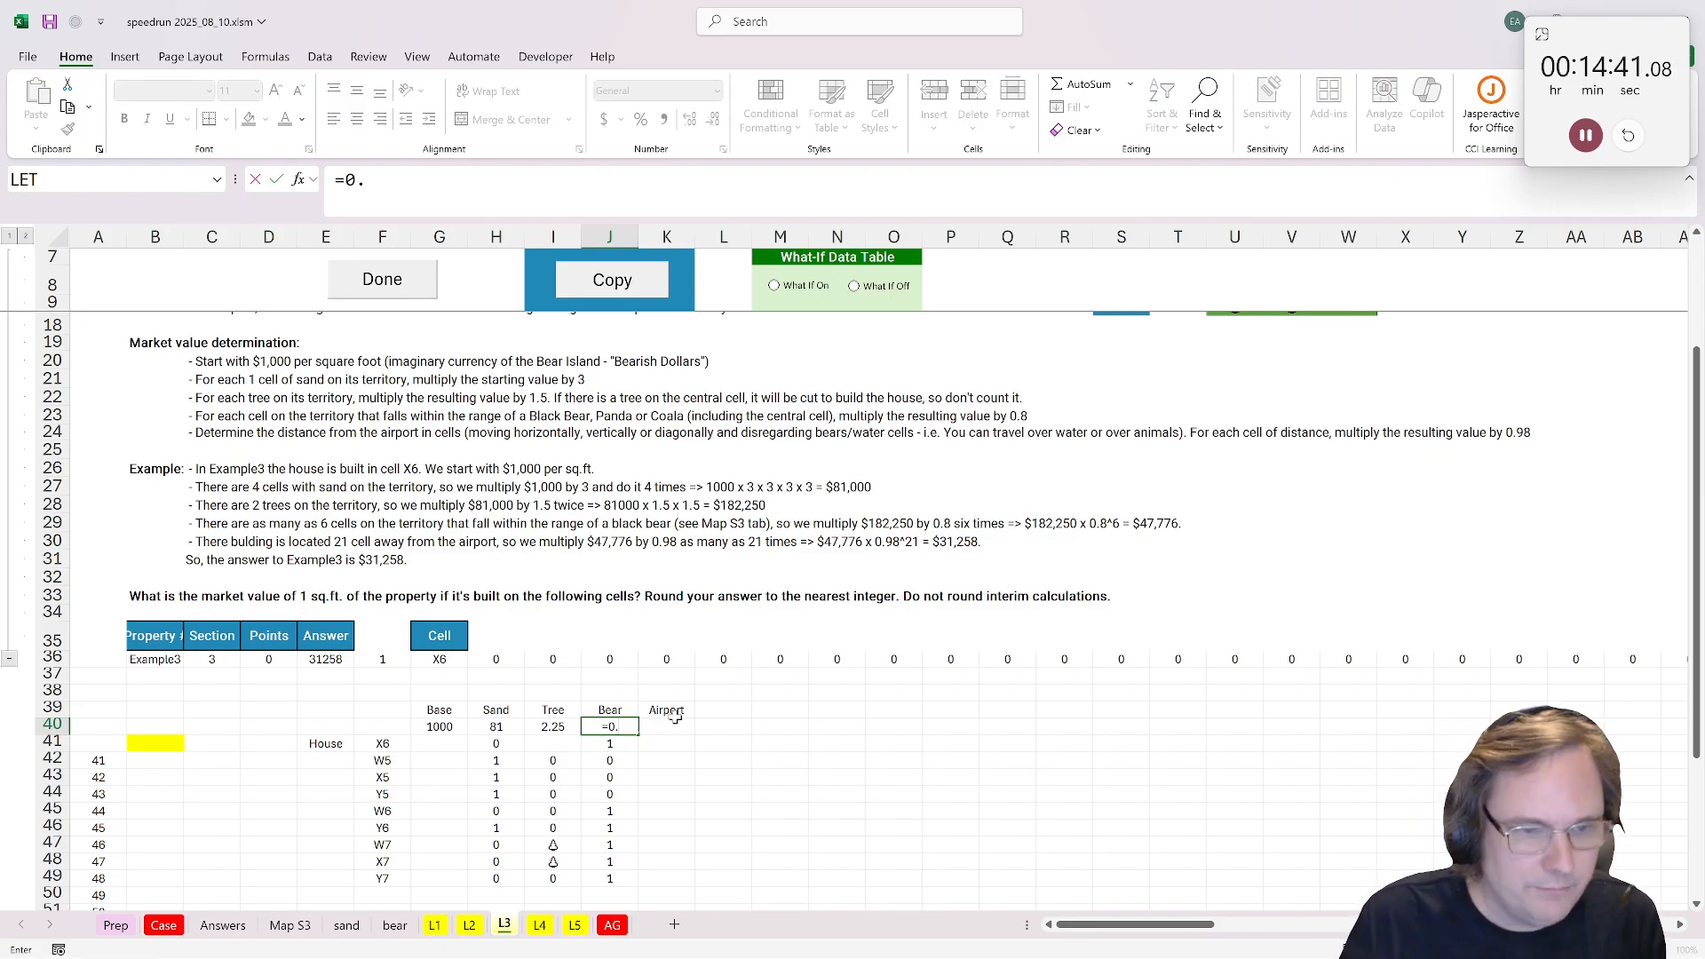
type(".8^sum(")
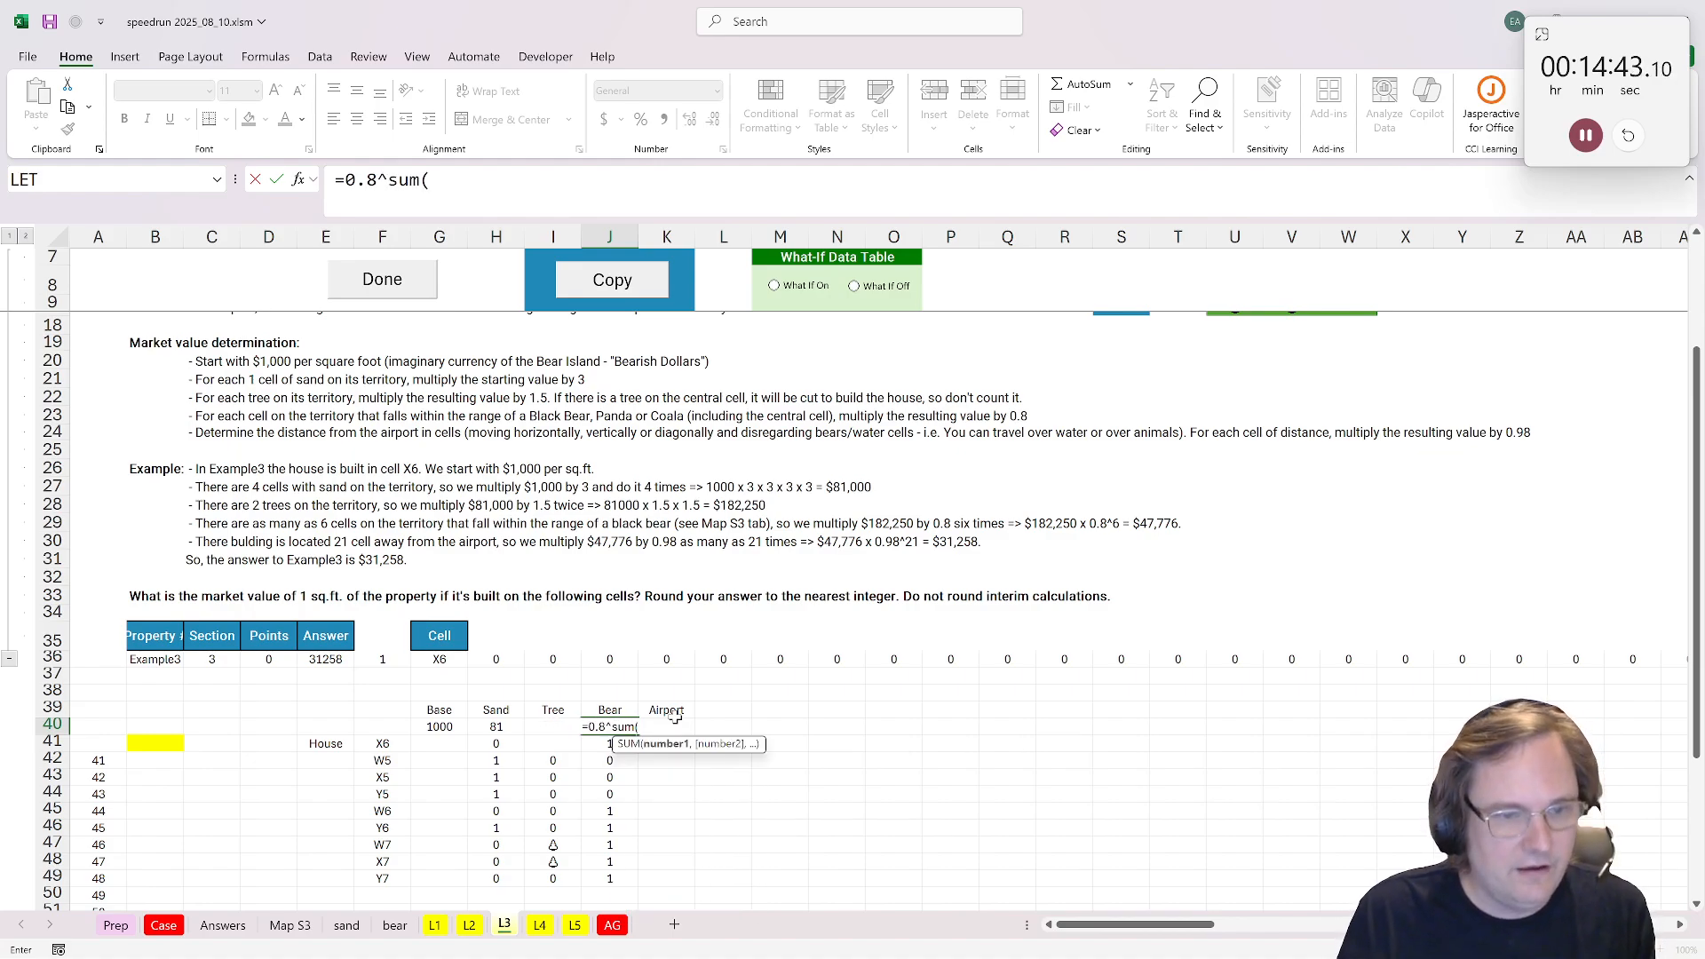
left_click_drag(600, 745, 609, 878)
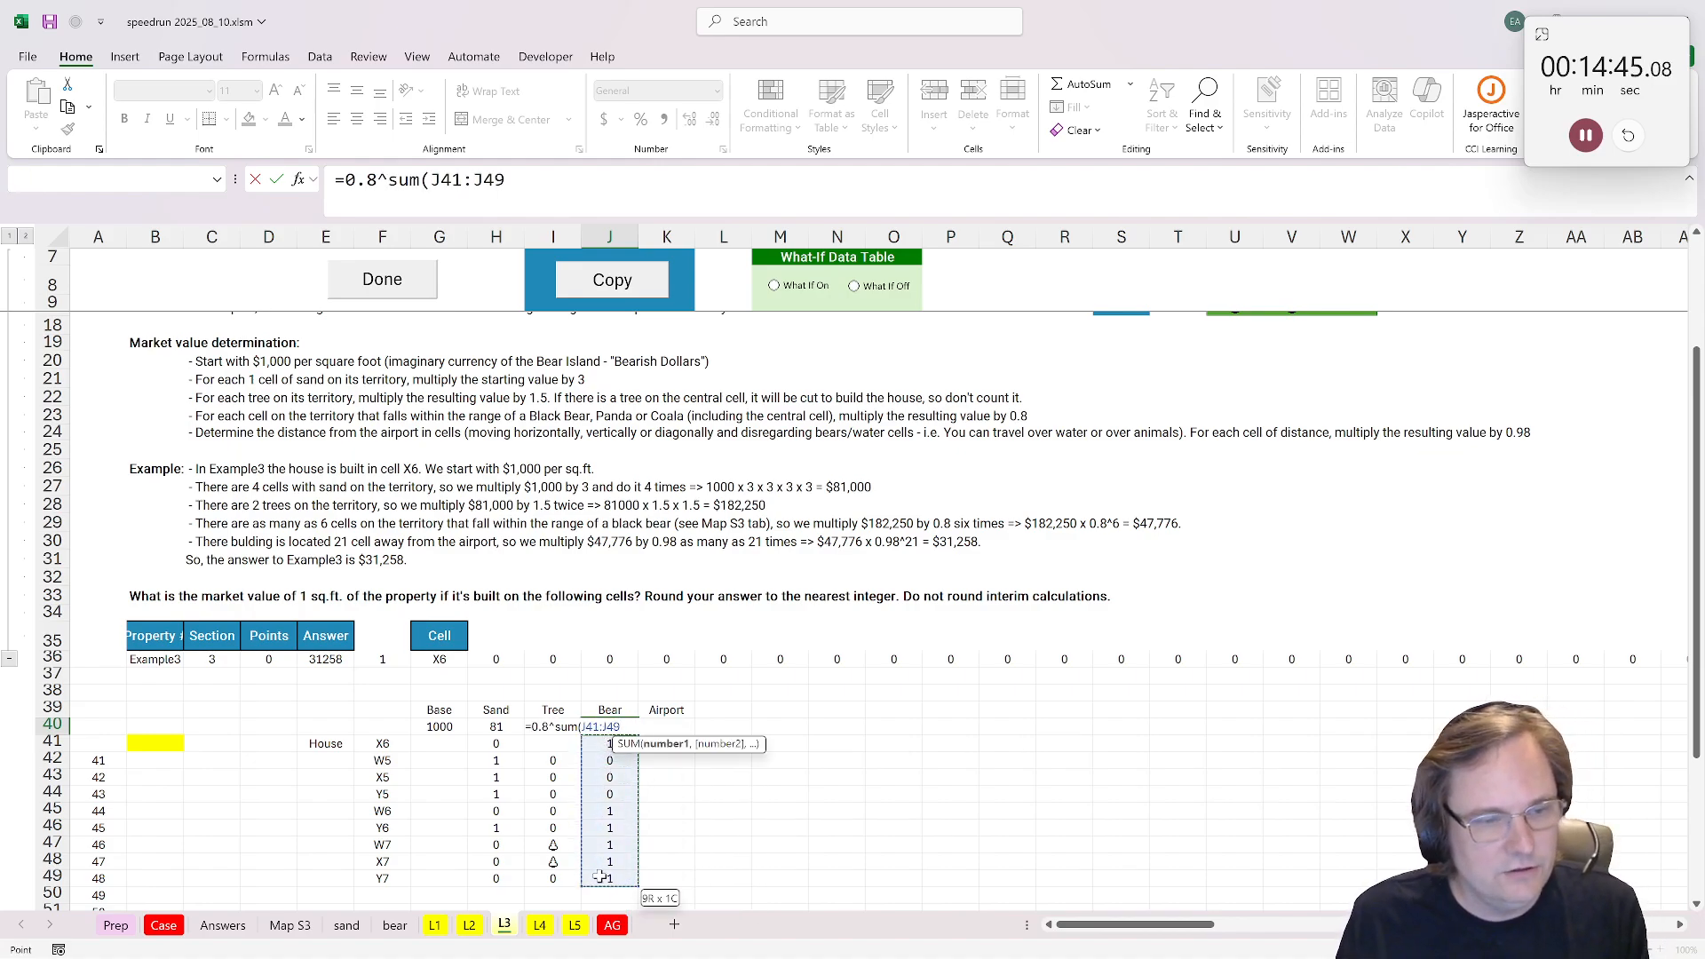
key("ctrl+Return")
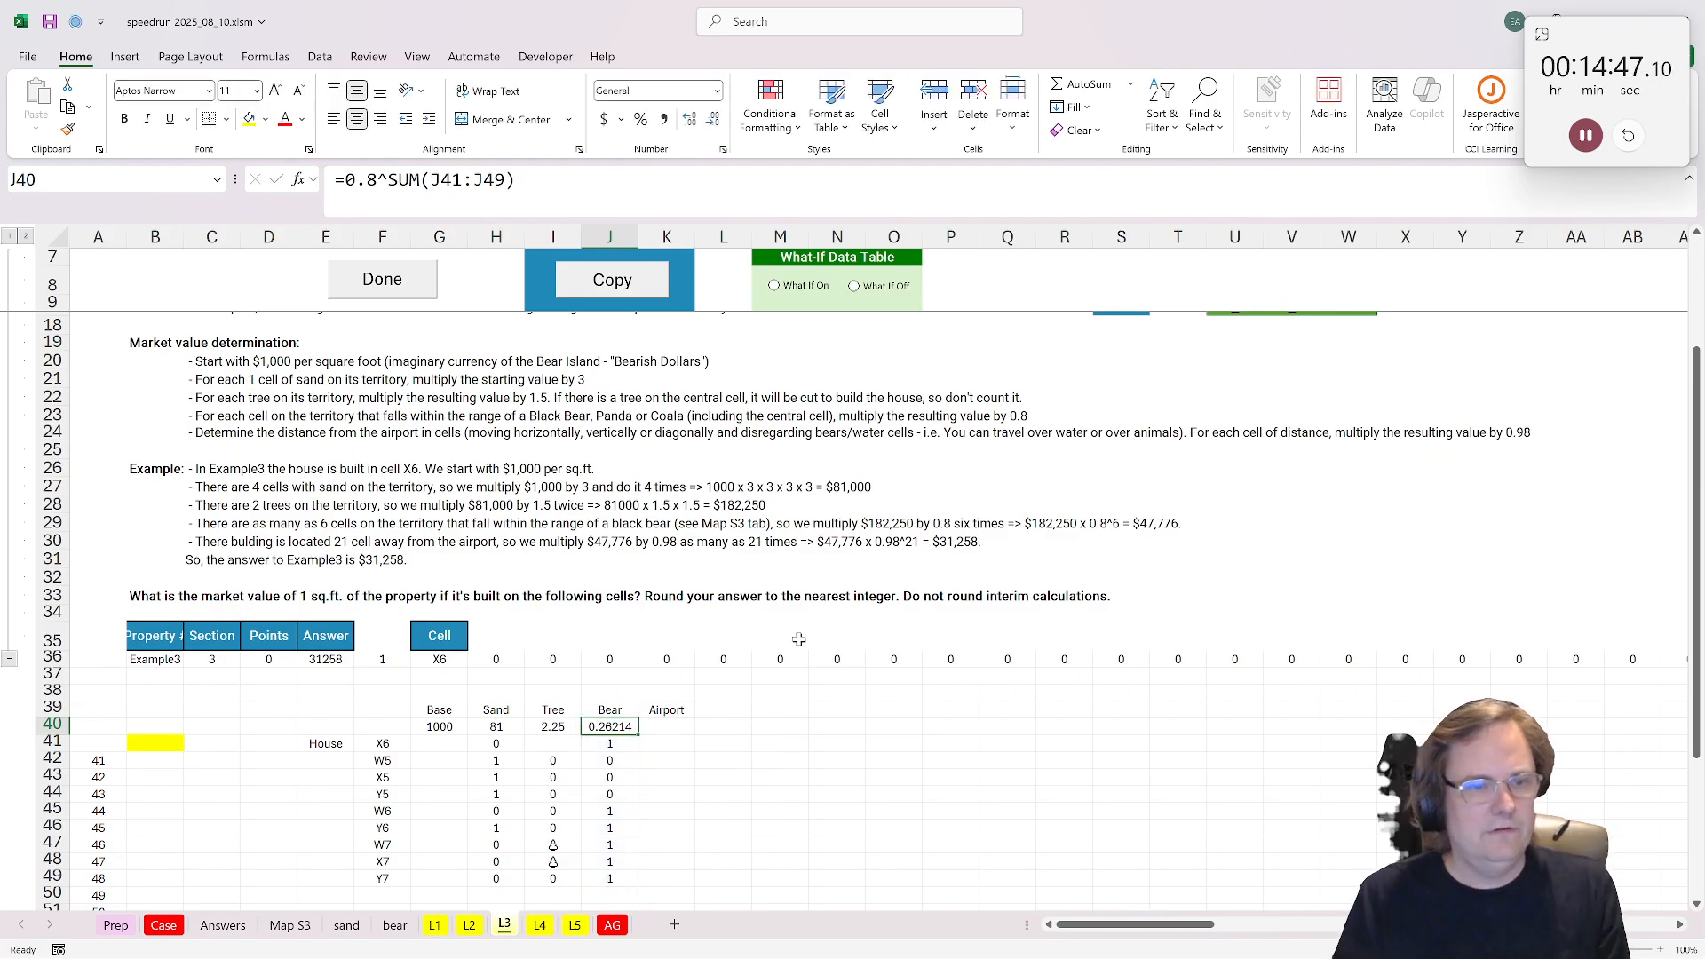
Step: Find the airport's cell reference on the Map S3 sheet and return to the Airport cell K40 on L3
left_click(686, 711)
left_click(666, 726)
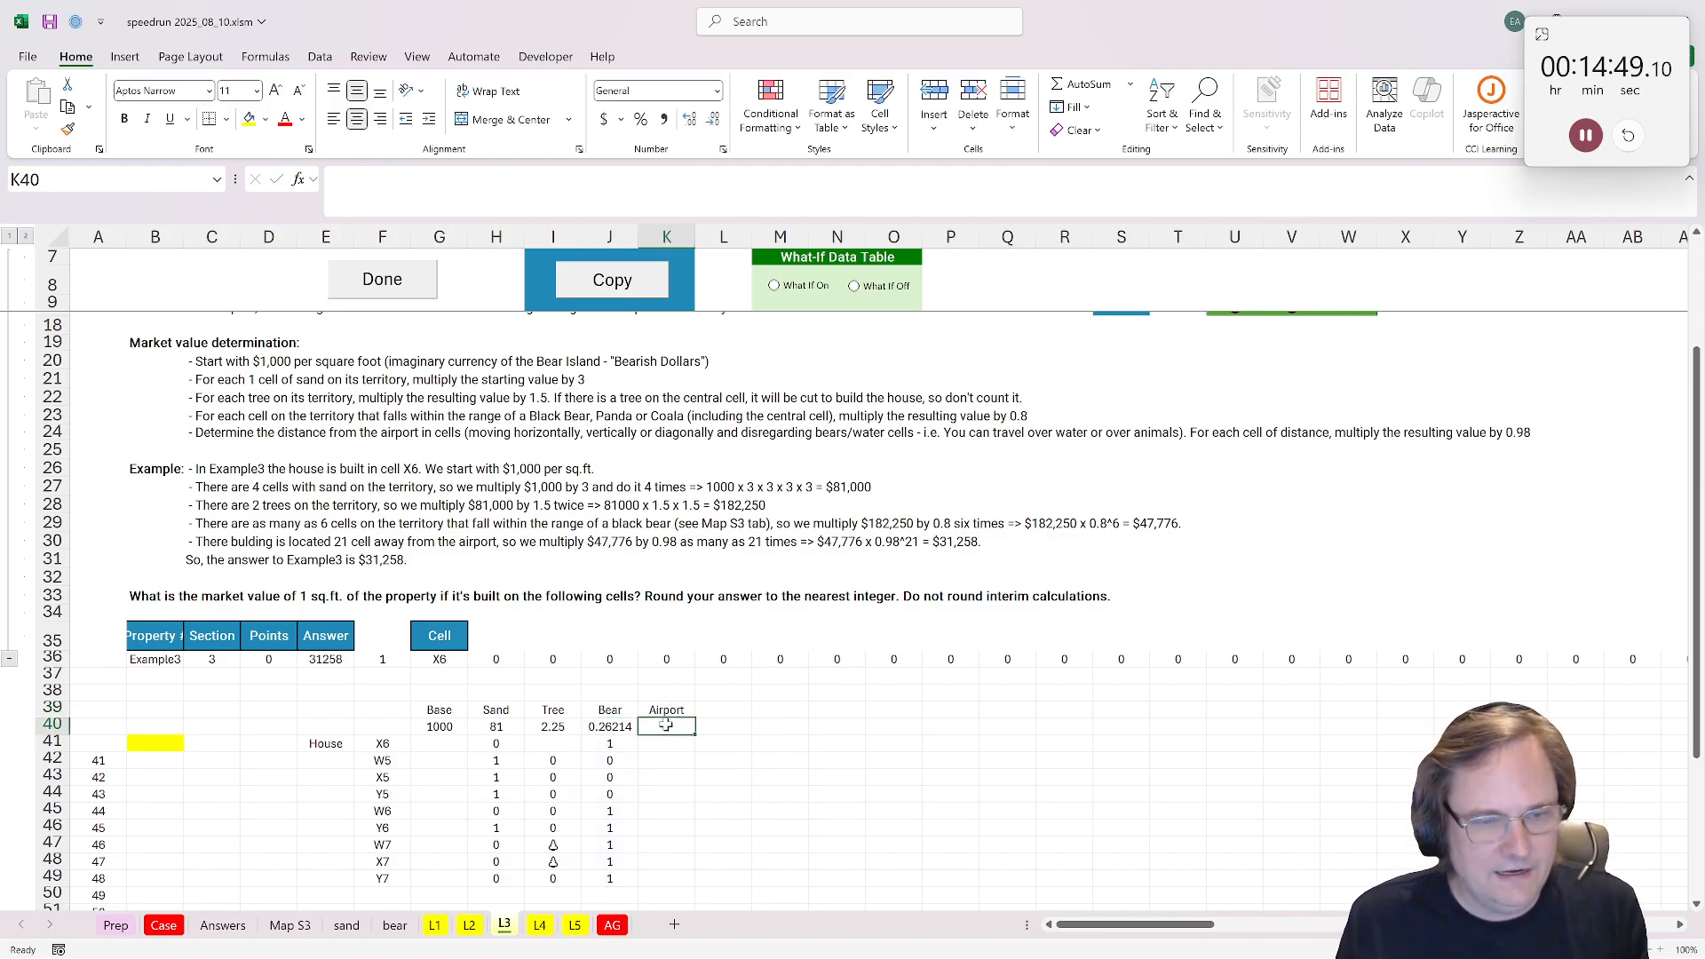
left_click(289, 925)
left_click(168, 699)
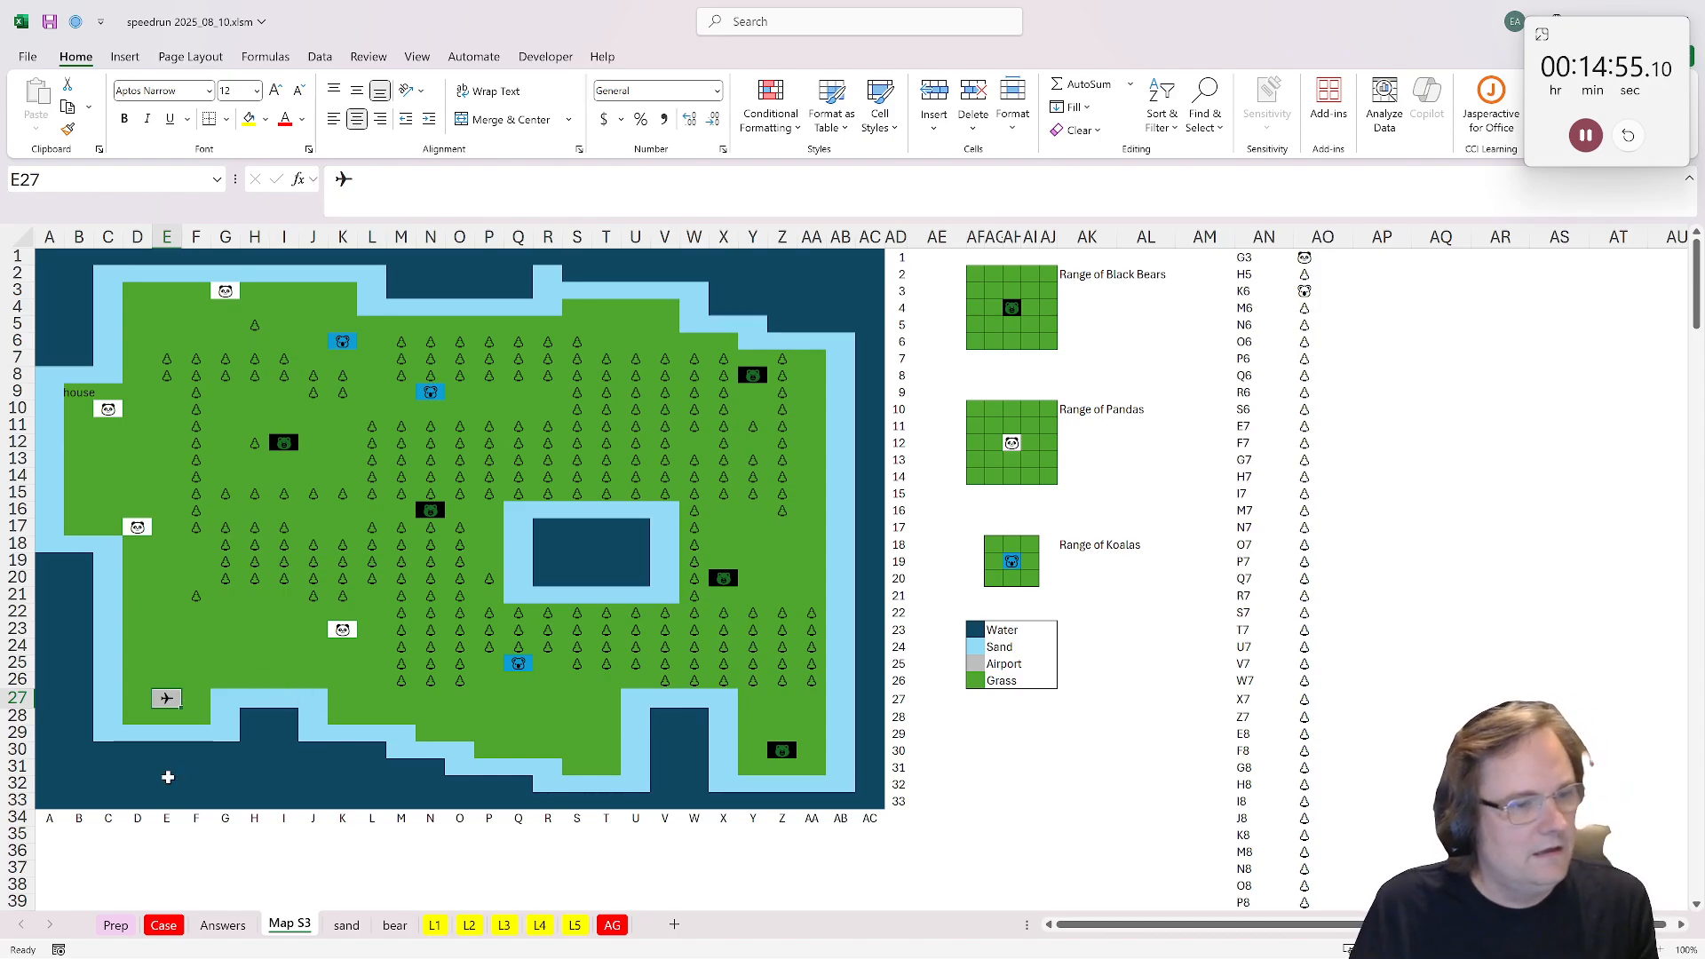
left_click(575, 928)
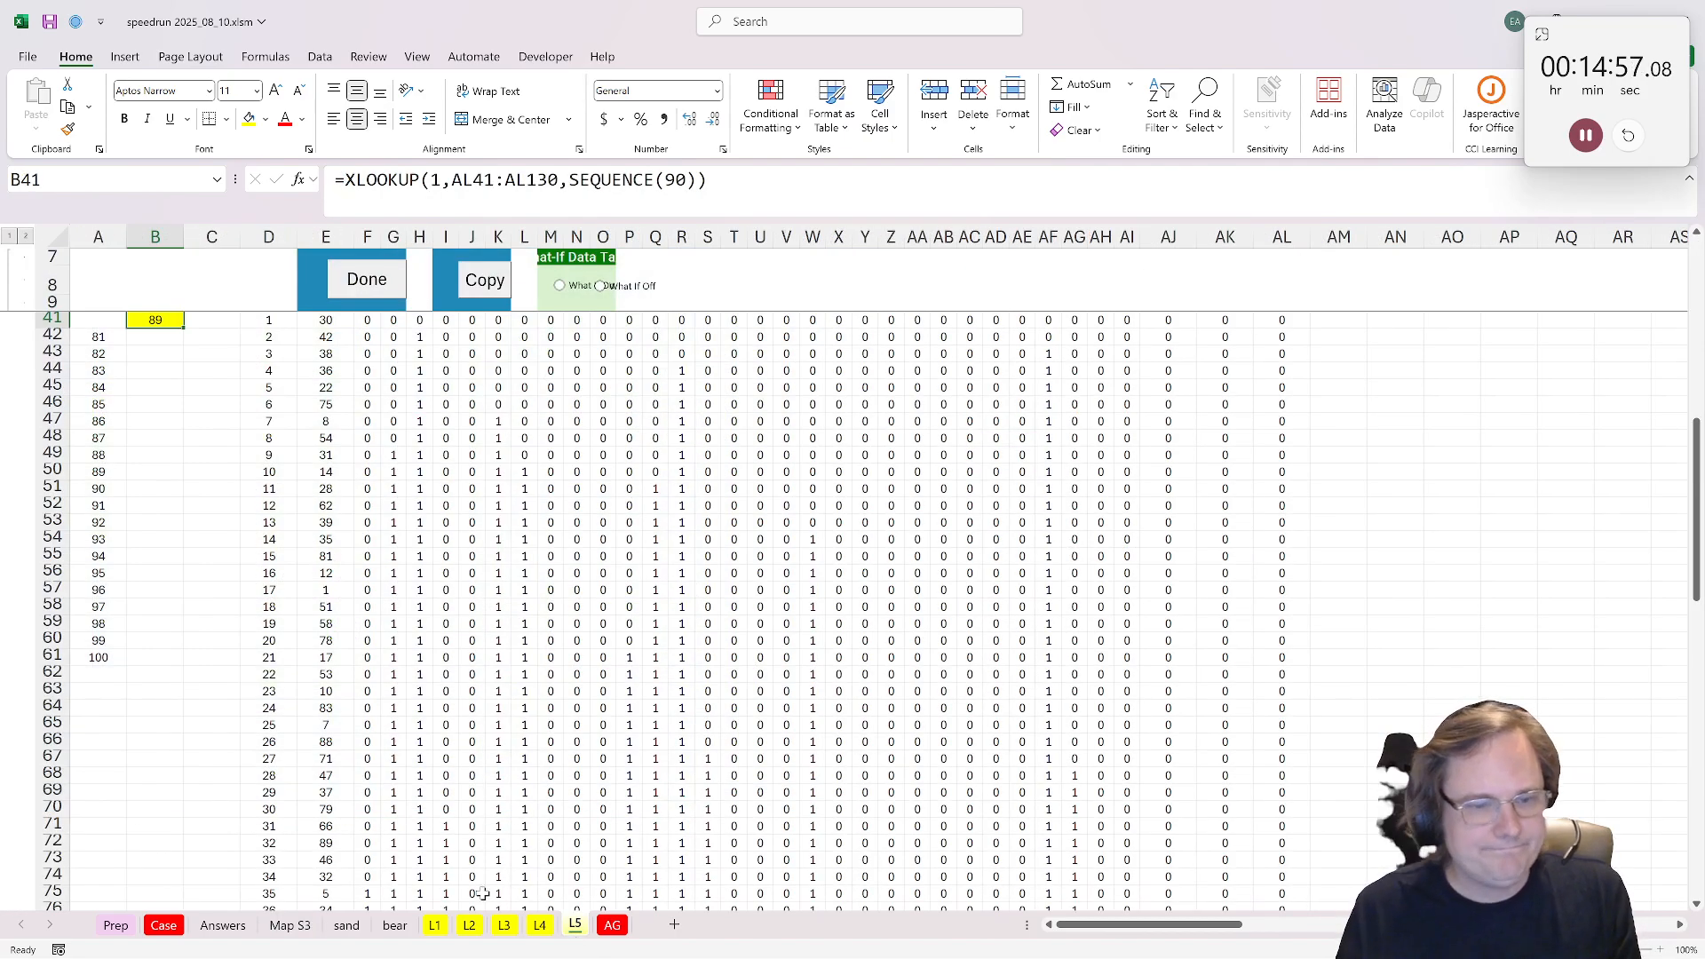
left_click(396, 925)
left_click(346, 925)
left_click(302, 926)
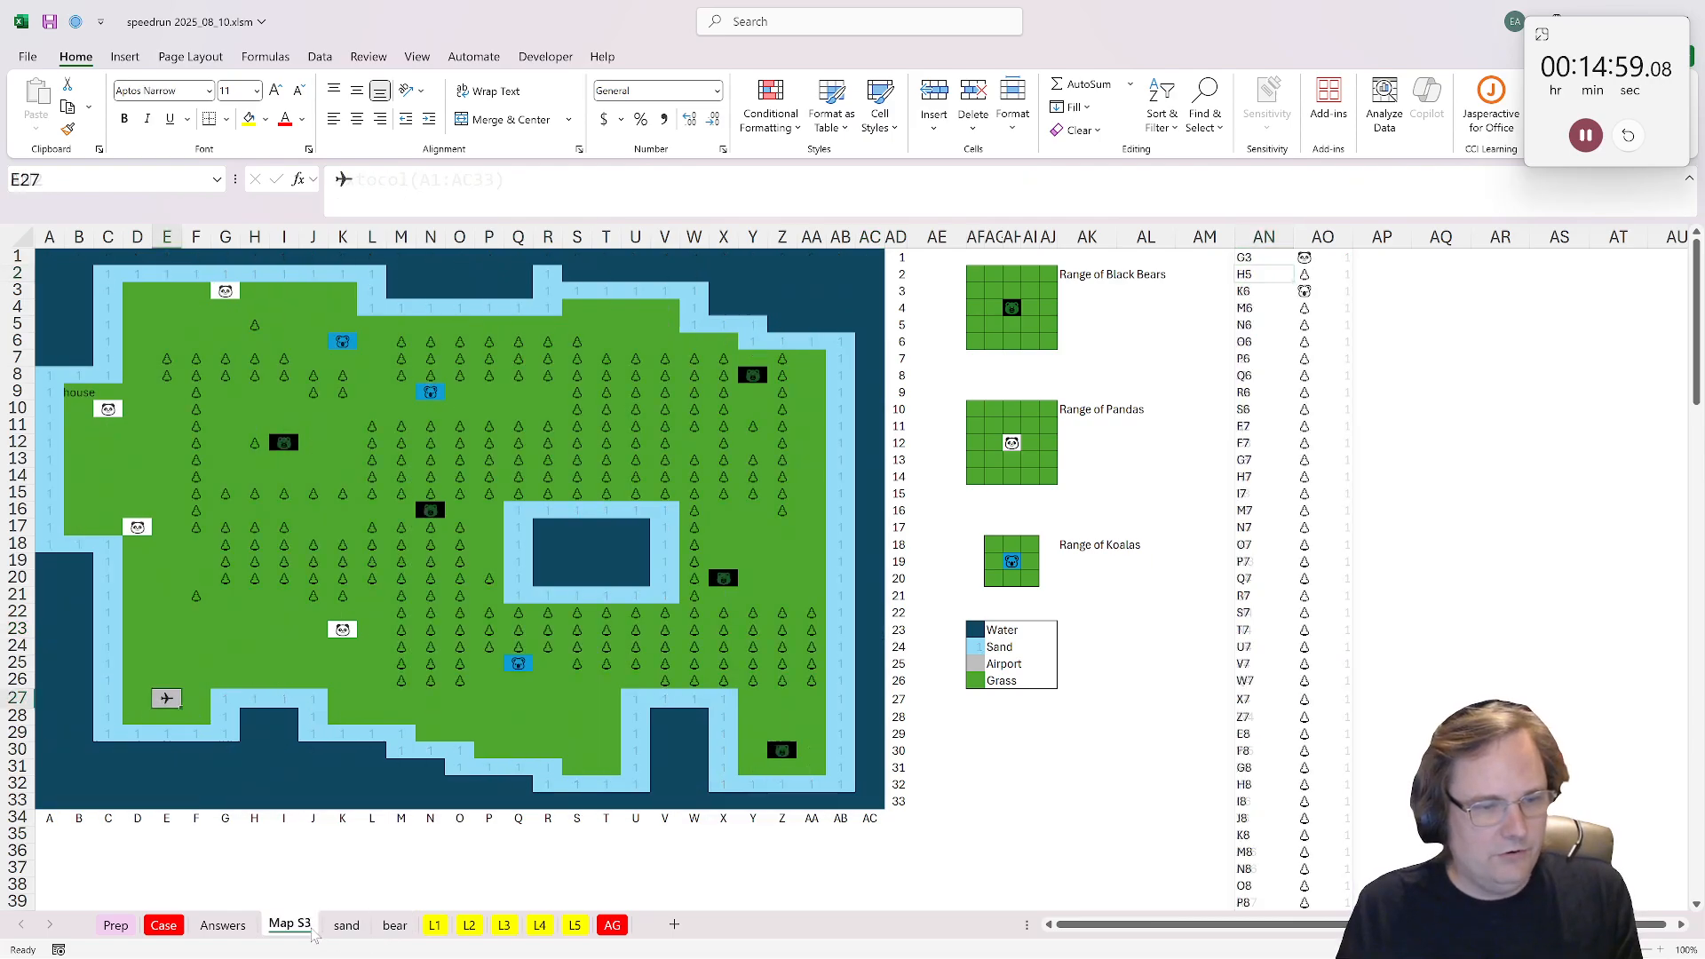
left_click(504, 927)
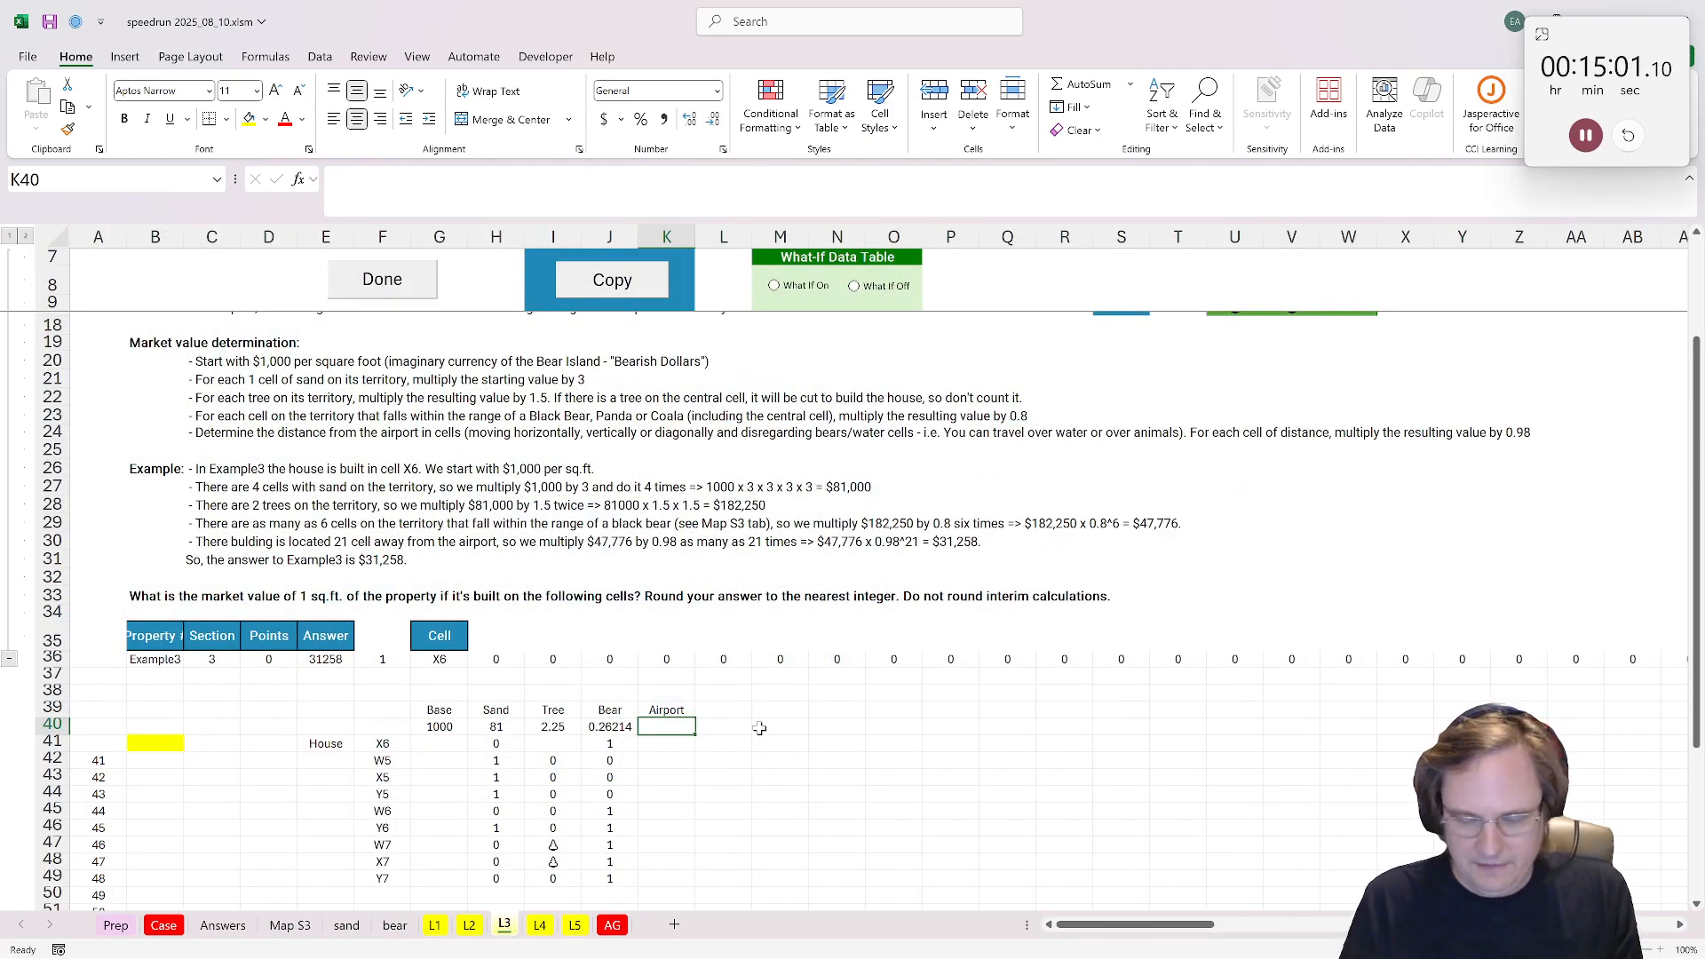
Step: Calculate the airport distance in K40 with =dist("E27",G36)
type("=dist(")
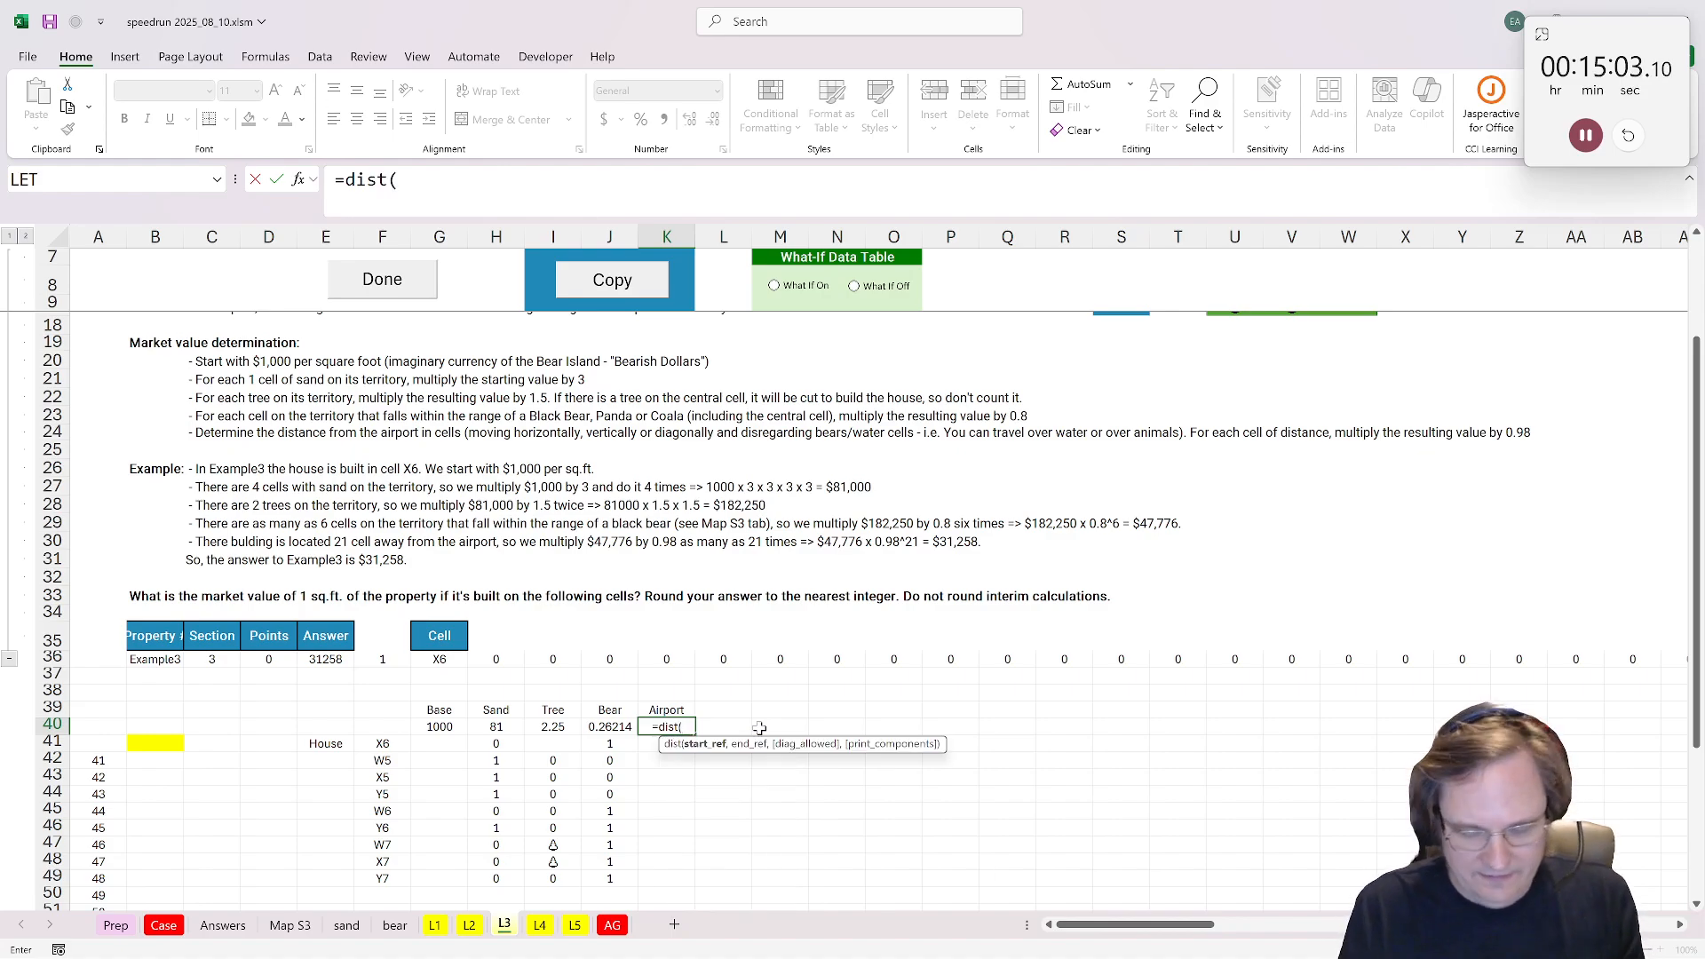
type("\"E27\"")
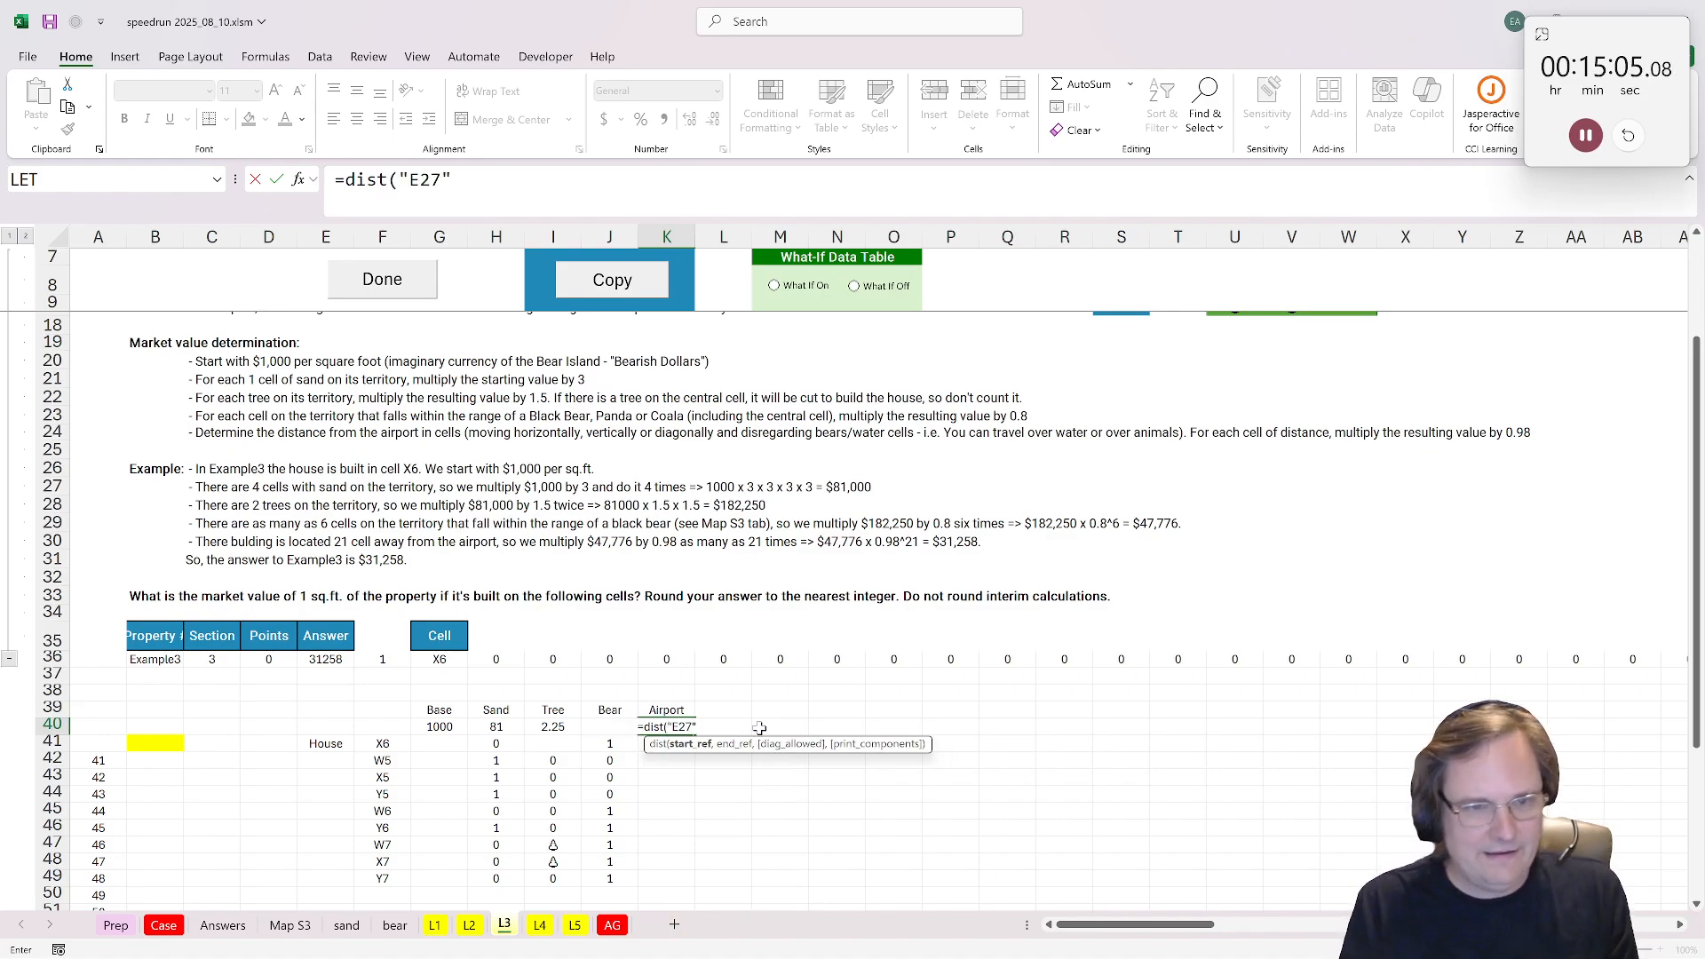
type(",")
left_click(425, 666)
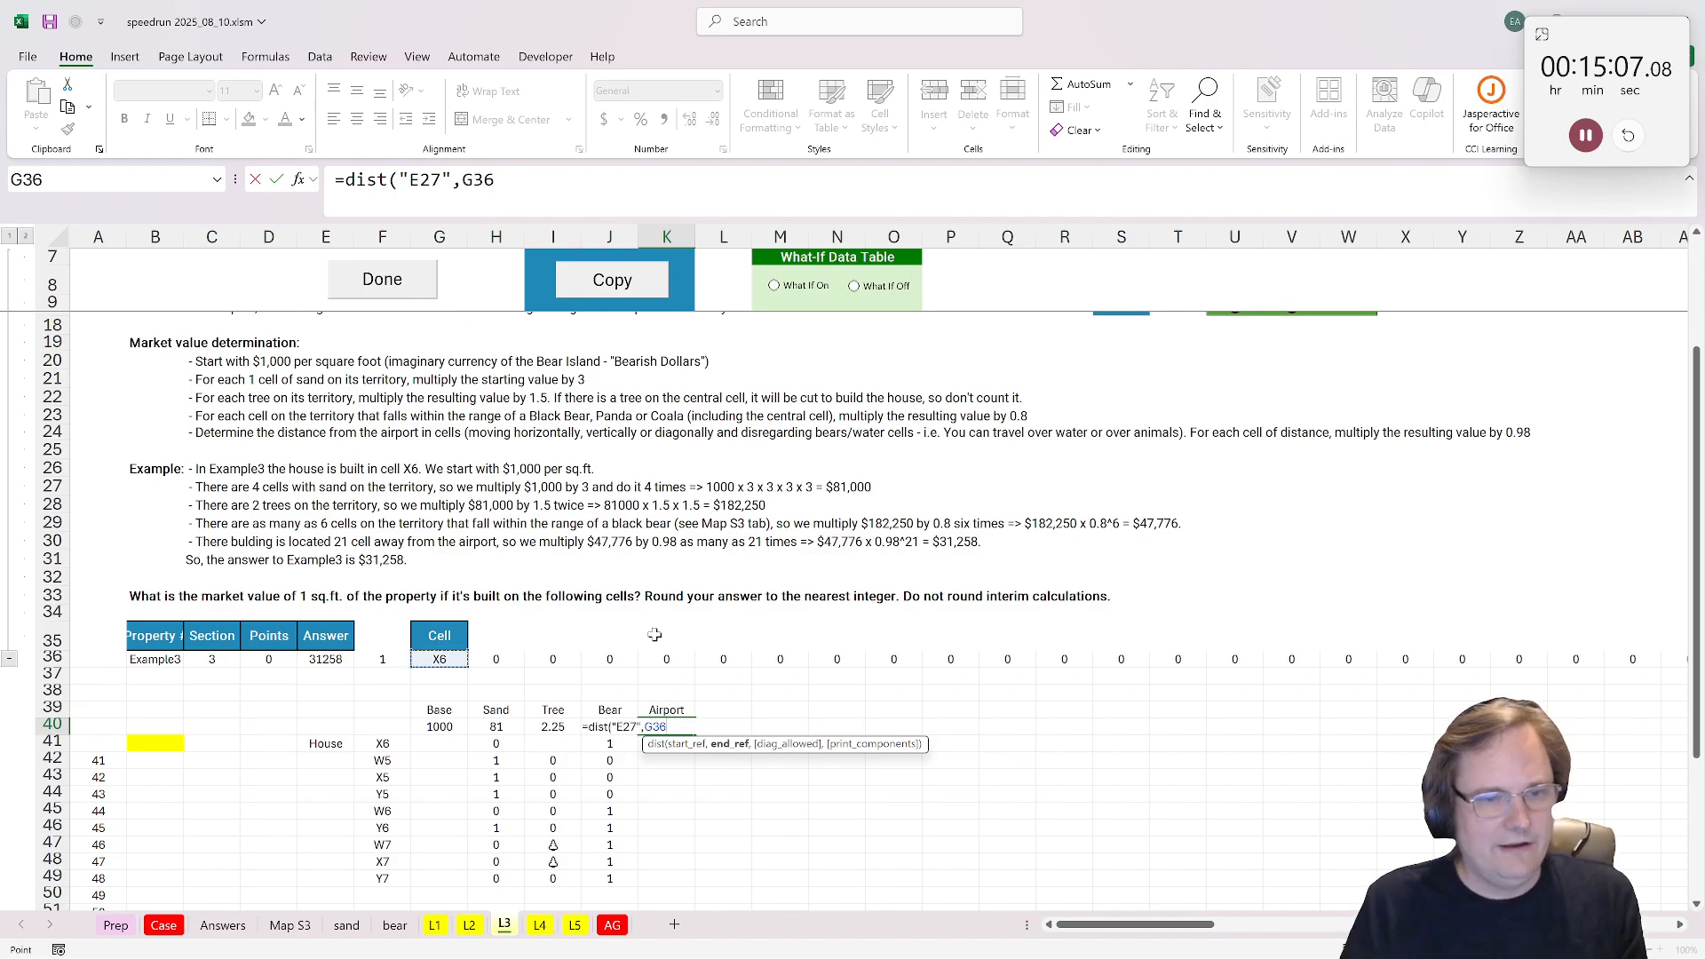
key("ctrl+Return")
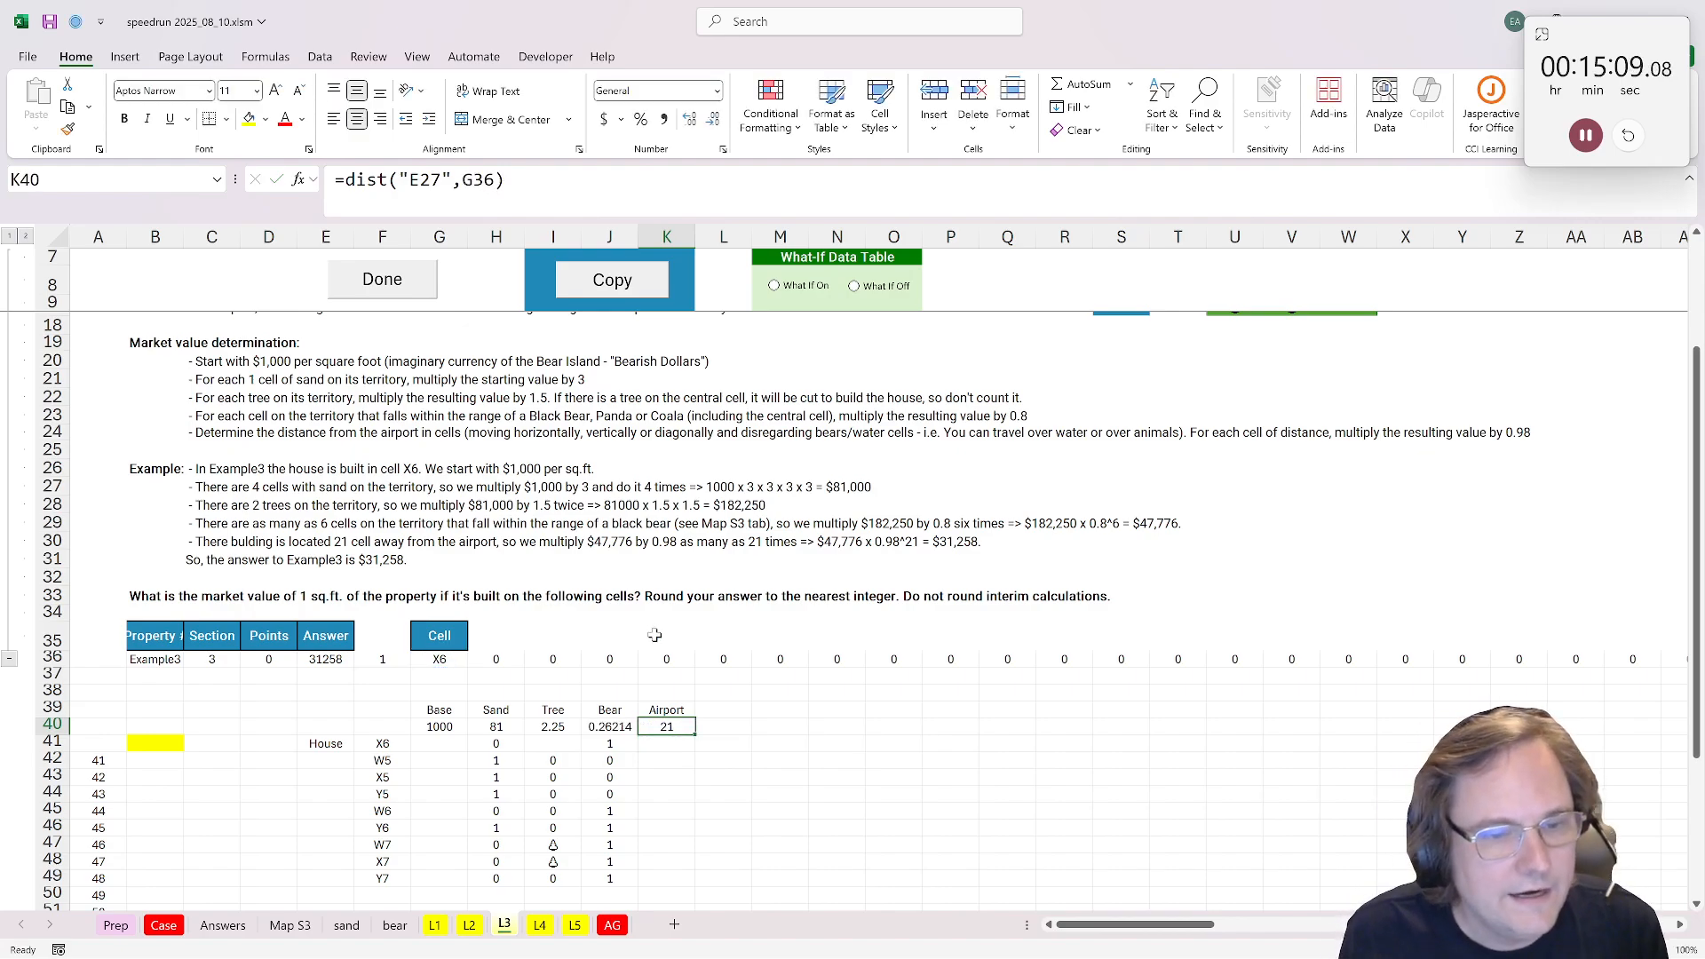
Step: Reread the airport example in C30 and change K40 to the multiplier =0.98^dist("E27",G36)
left_click_drag(232, 539, 1013, 549)
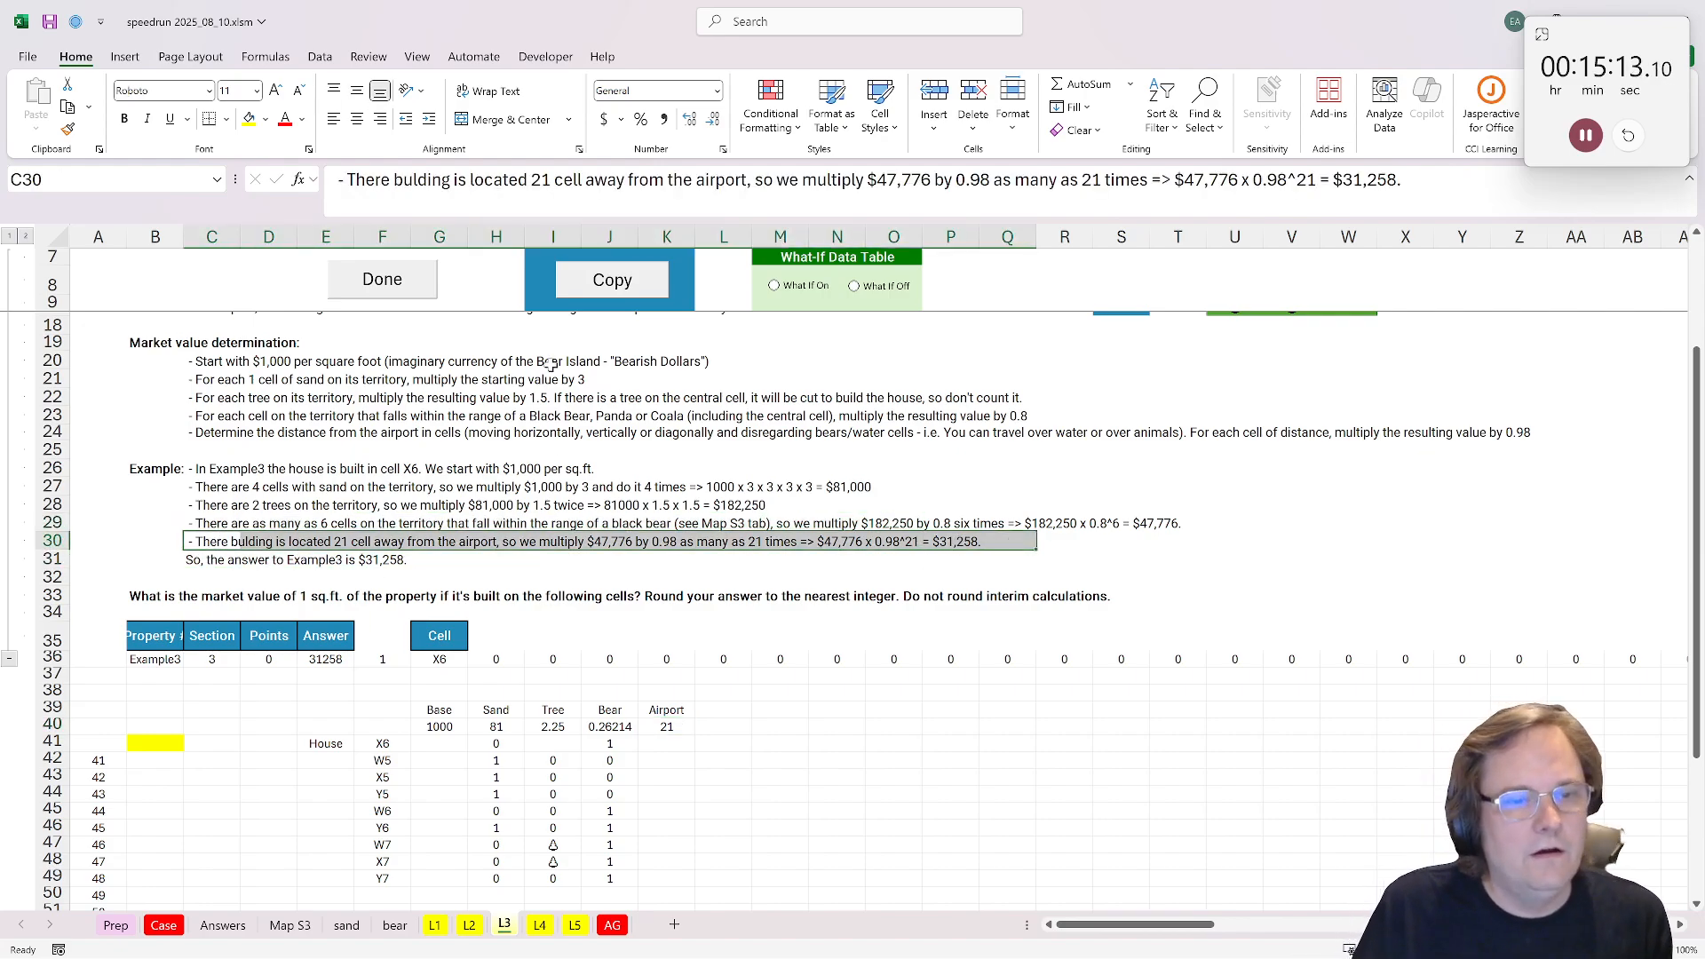
left_click(676, 728)
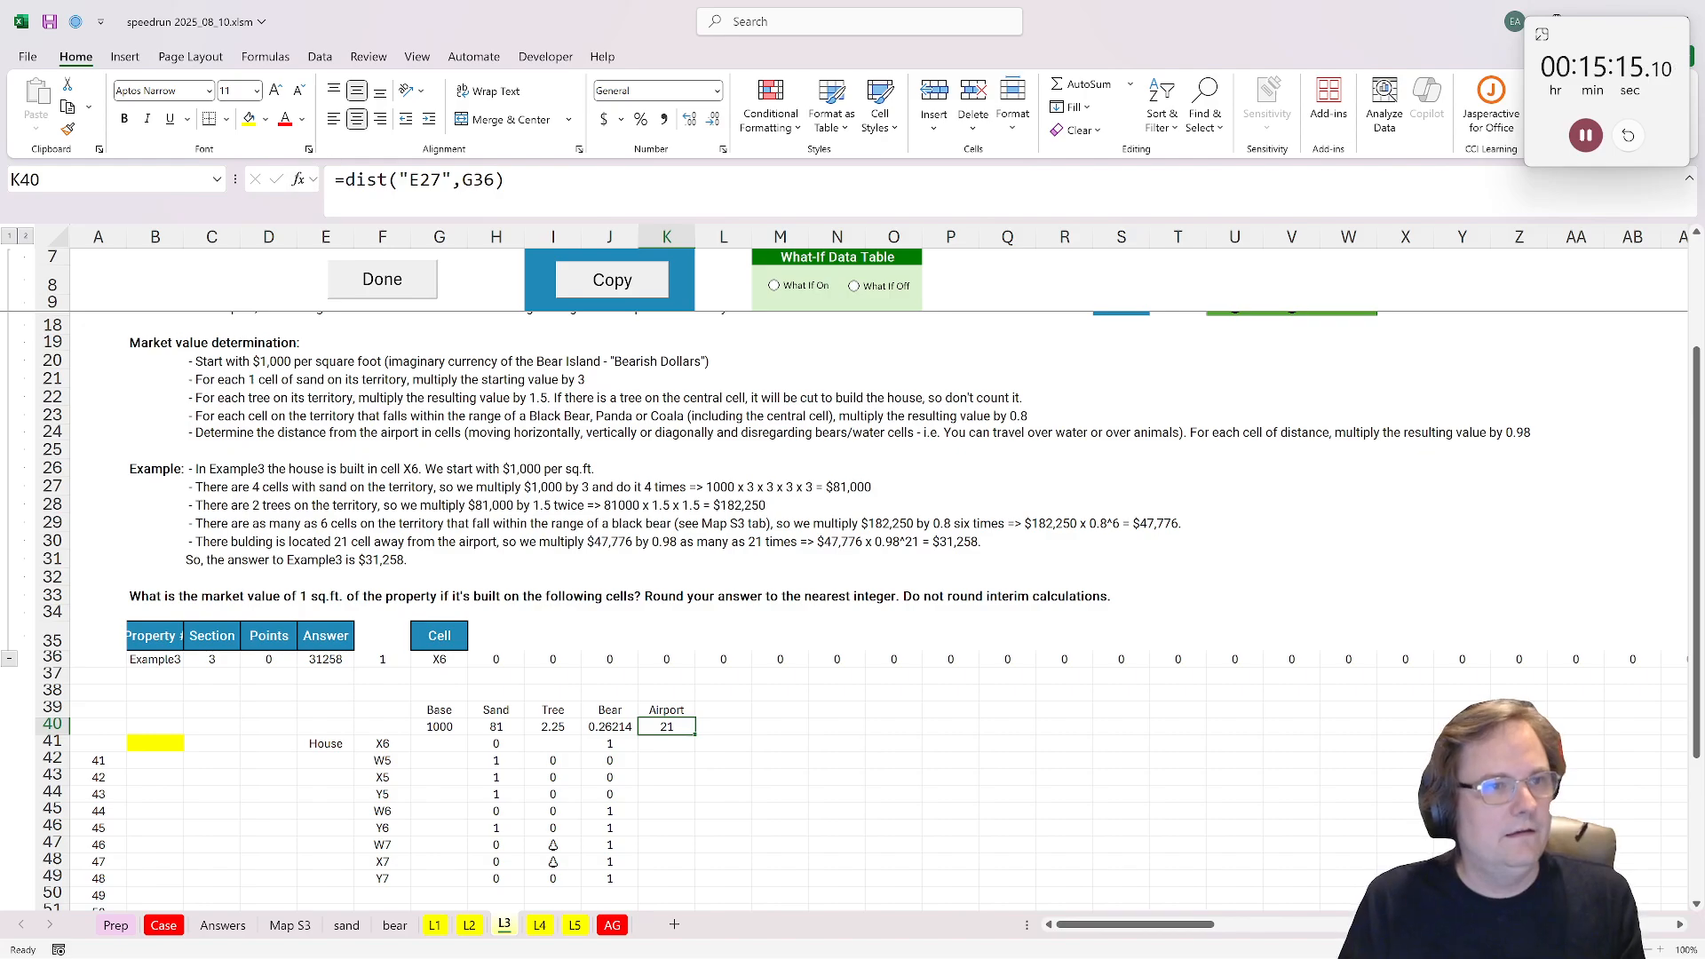
left_click(344, 180)
type("0.9")
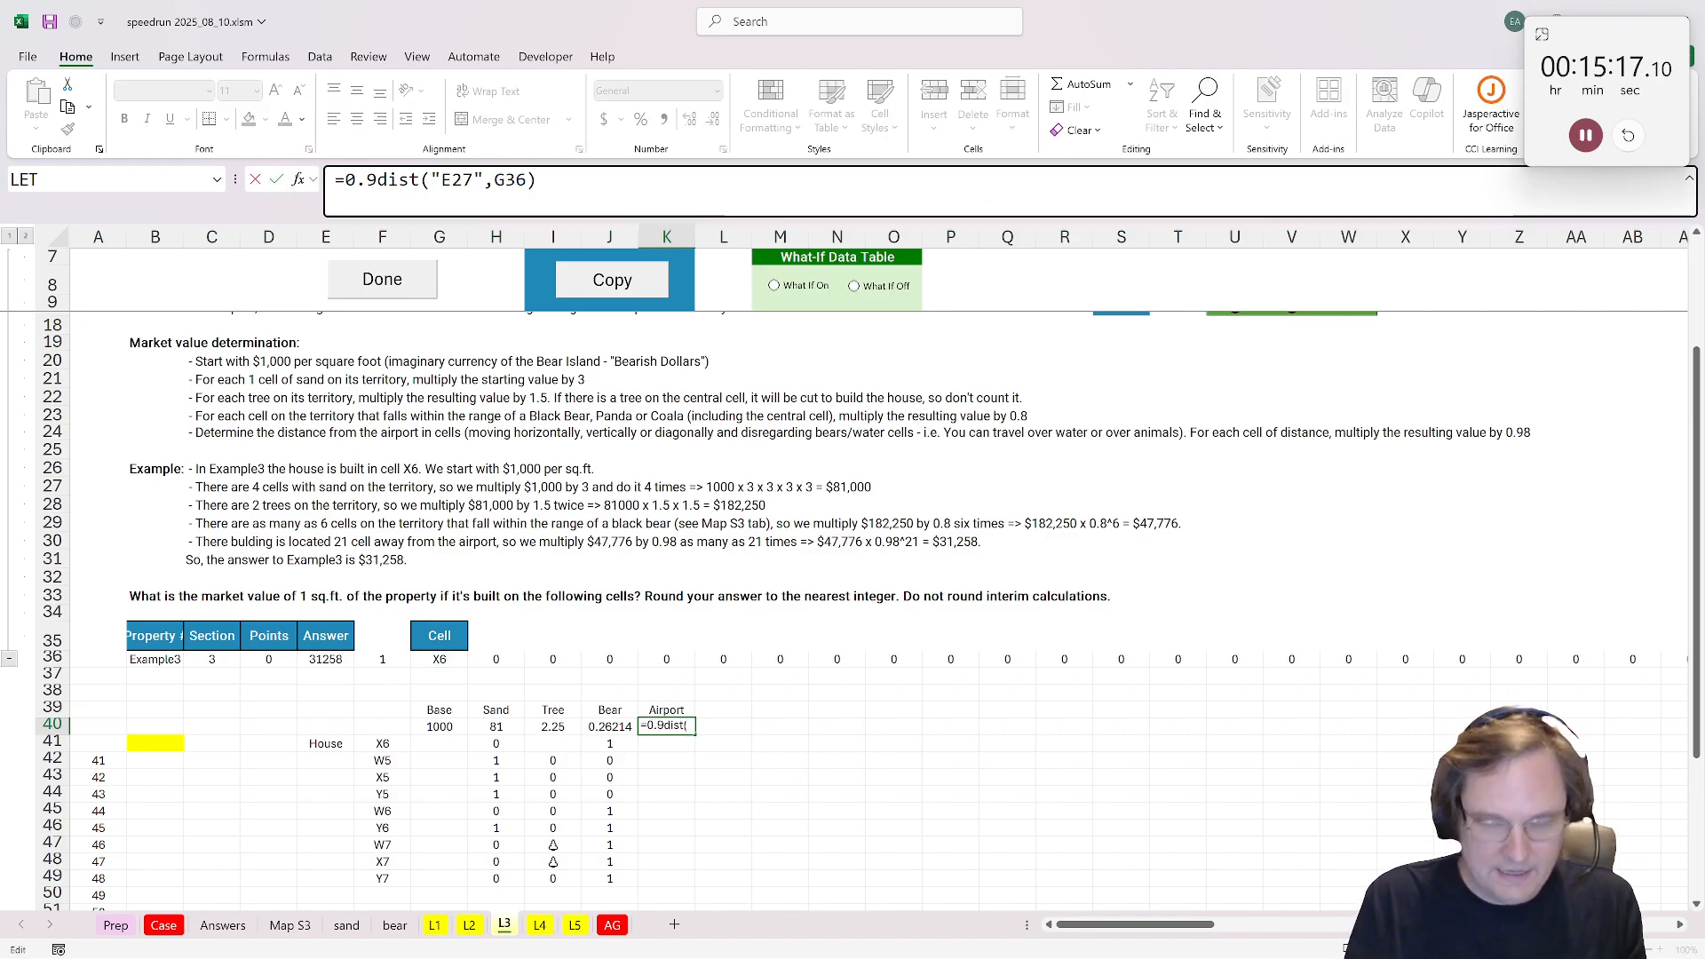
type("8")
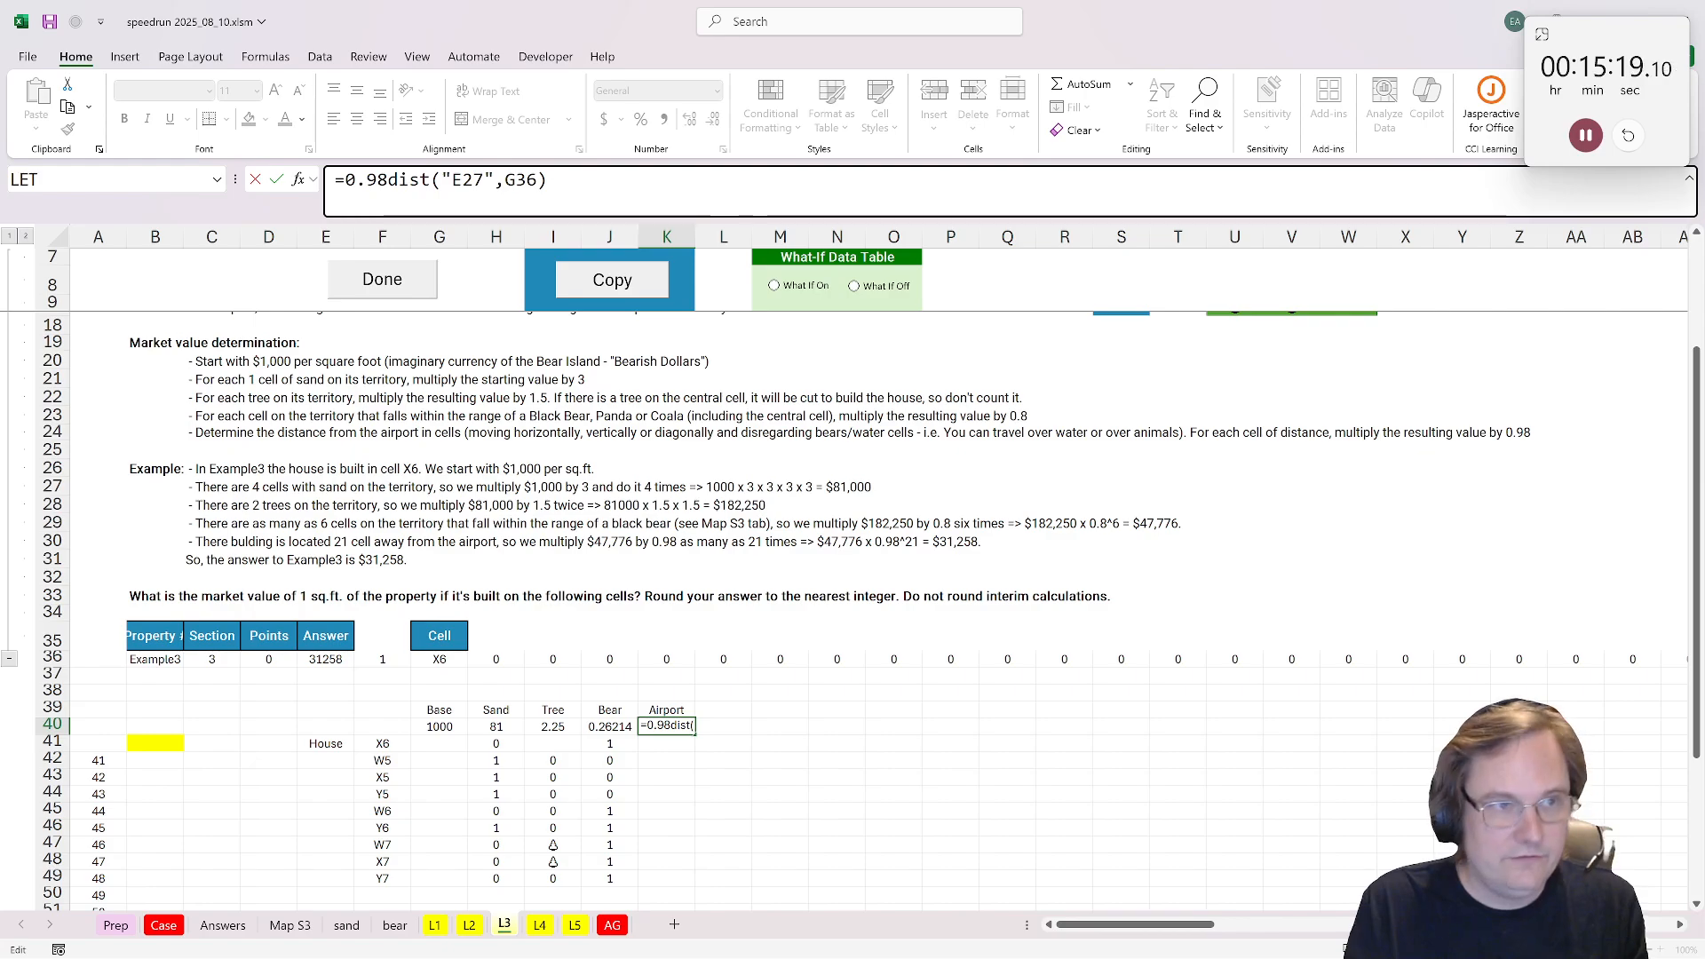
type("^")
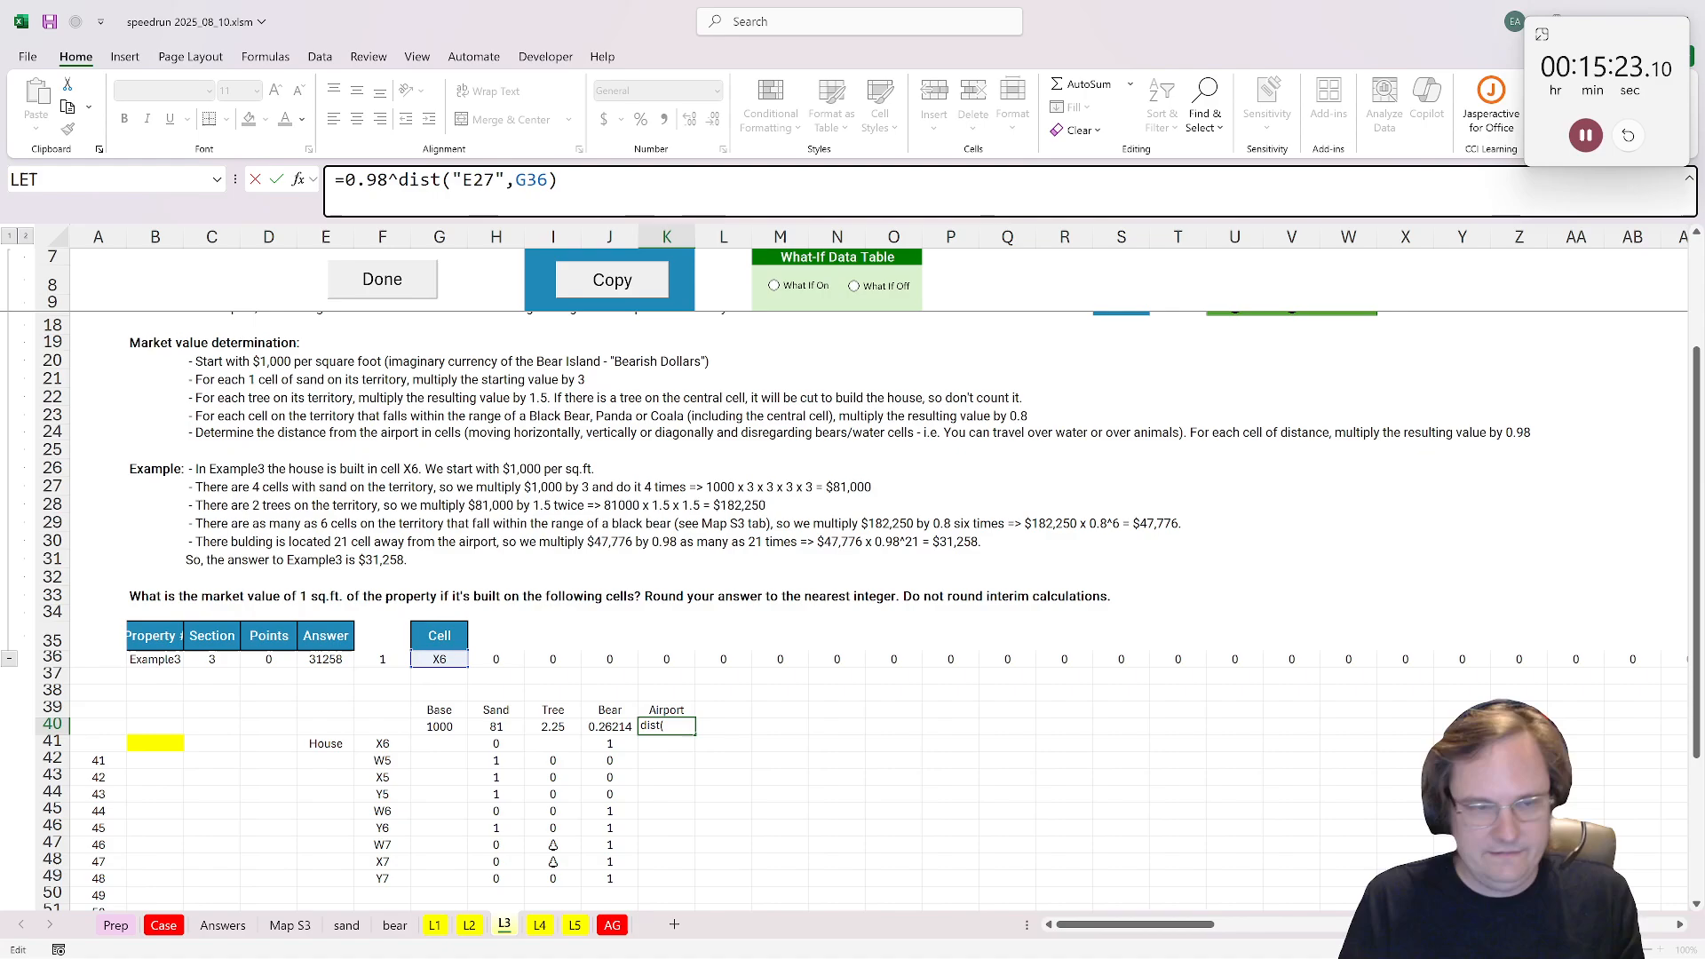
key("ctrl+Return")
Step: Calculate the market value in the yellow answer cell B41 with =PRODUCT(G40:K40)
left_click(156, 746)
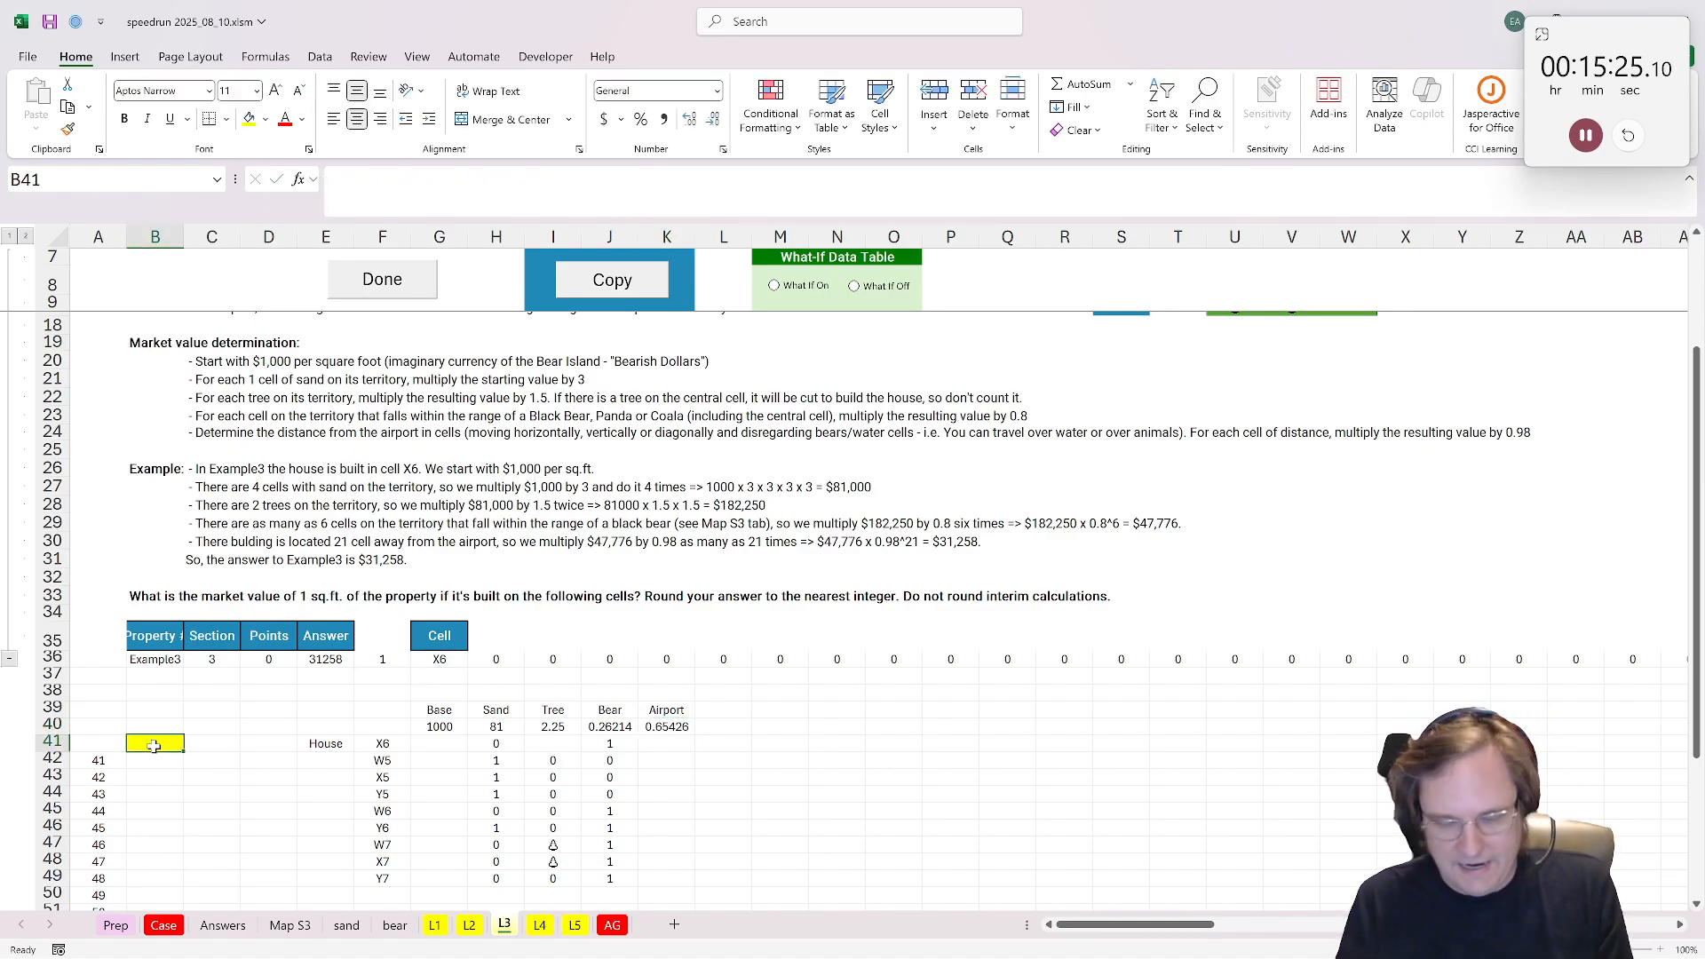
type("=product(")
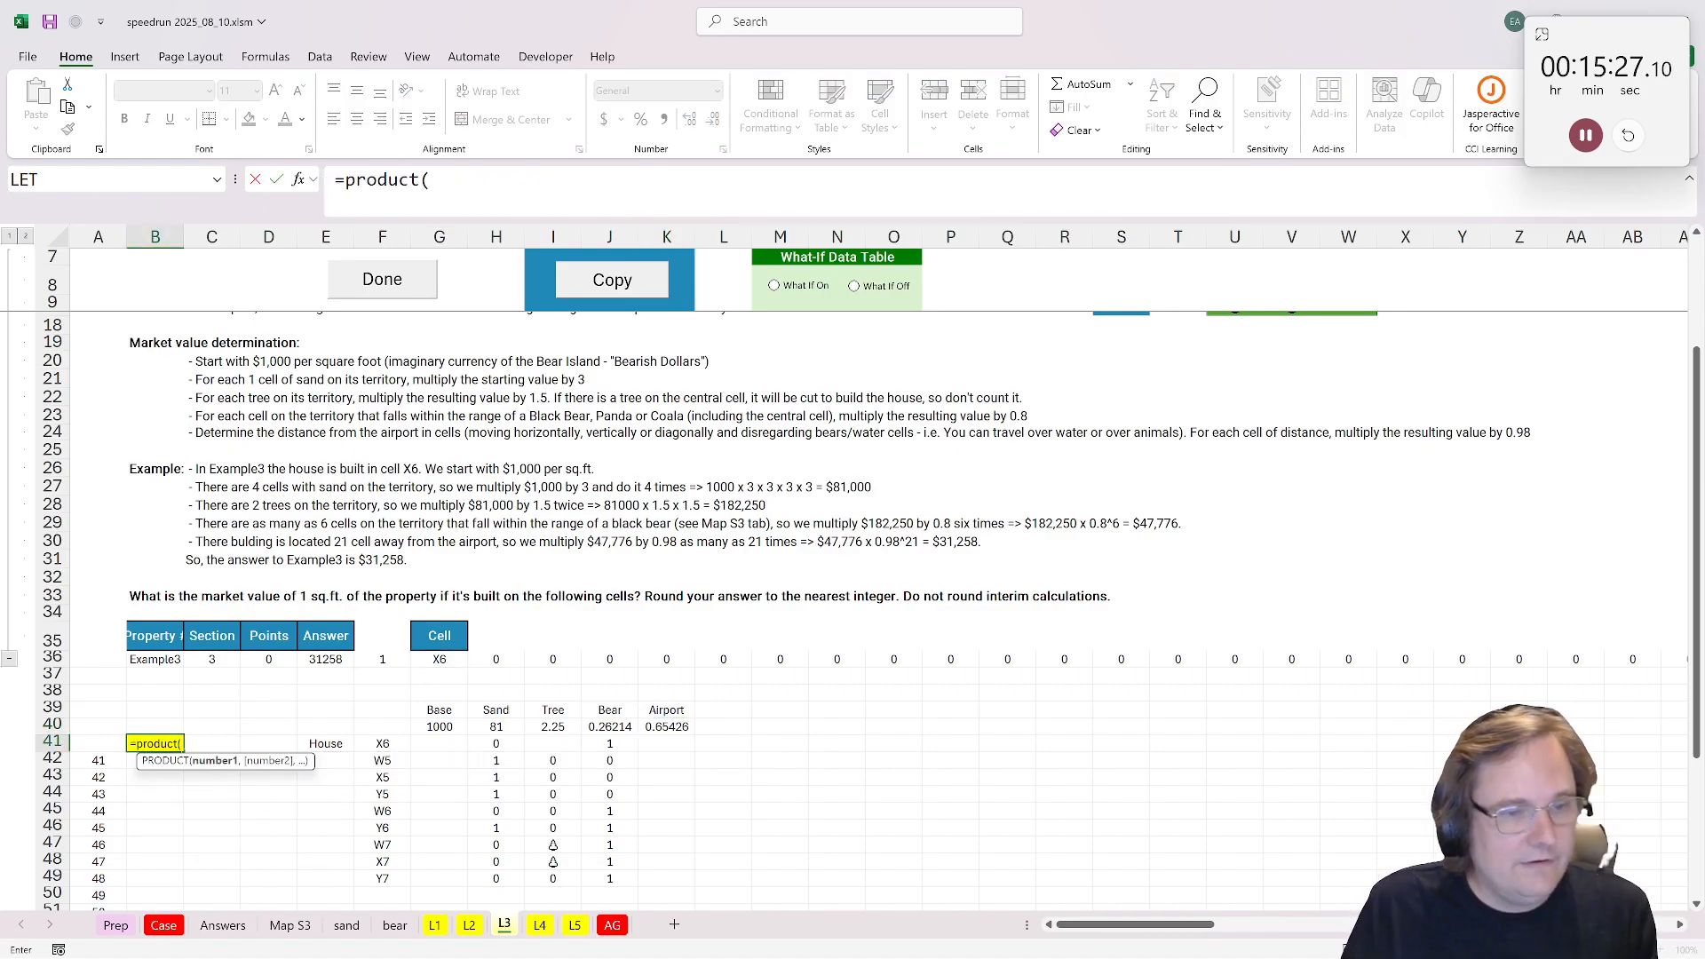
left_click_drag(439, 726, 667, 727)
type(")")
key("Return")
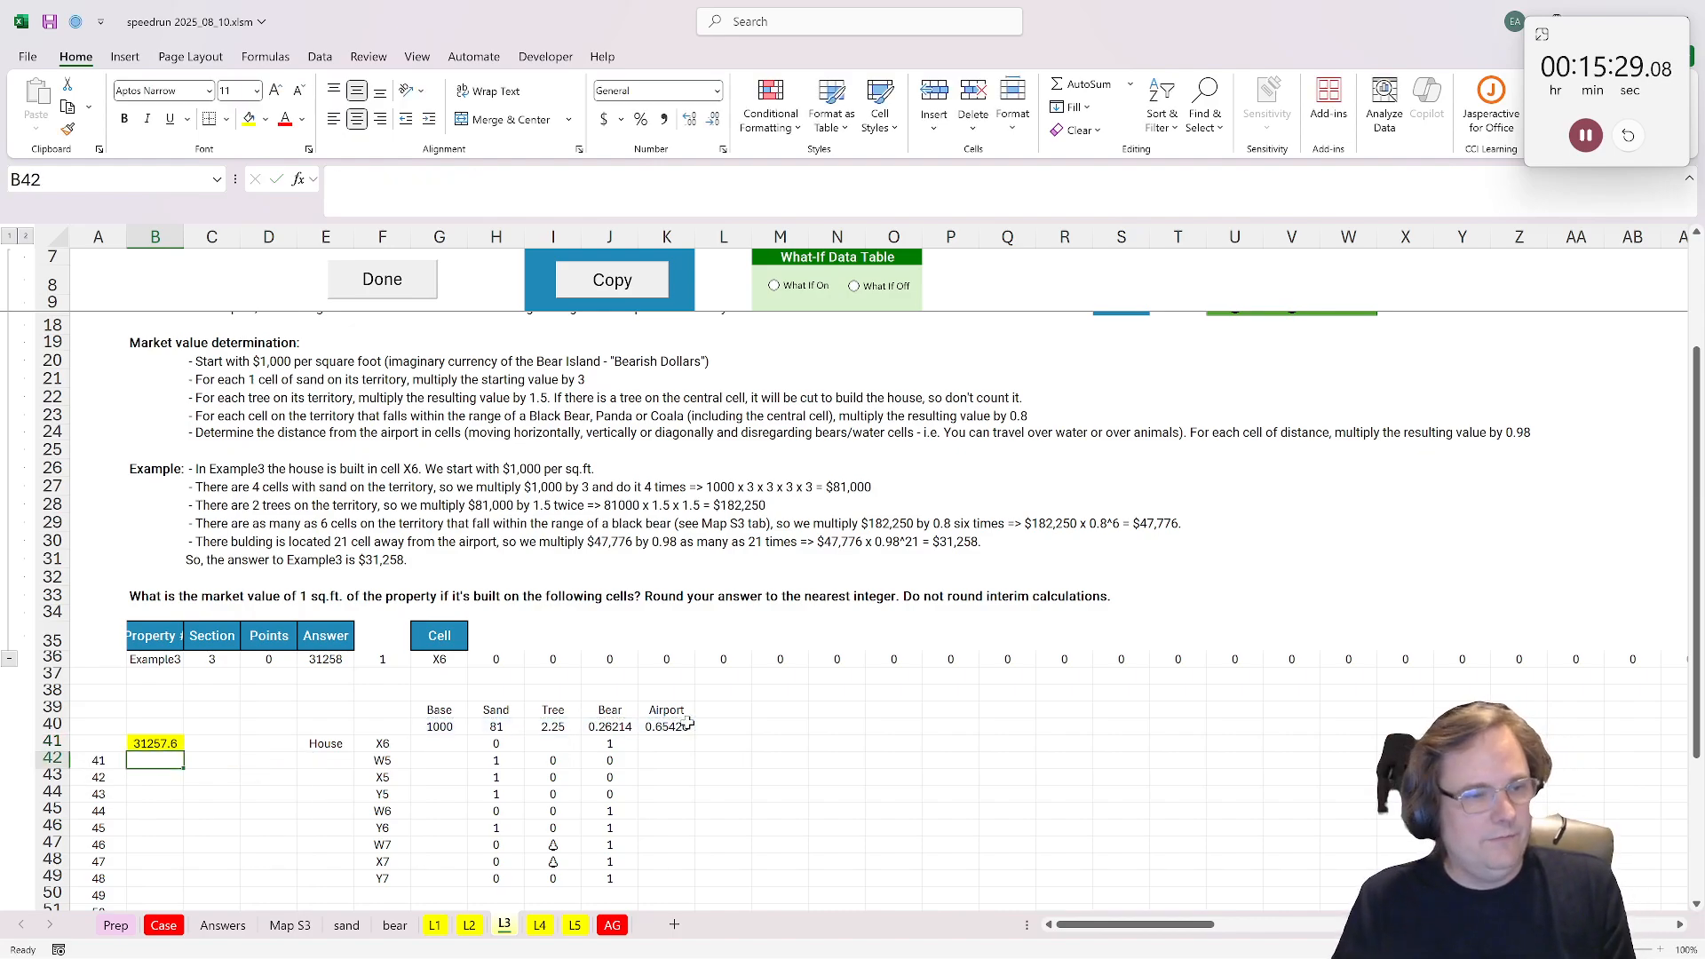
Step: Wrap the B41 formula in ROUND with 0 digits to give =ROUND(PRODUCT(G40:K40),0)
left_click(134, 746)
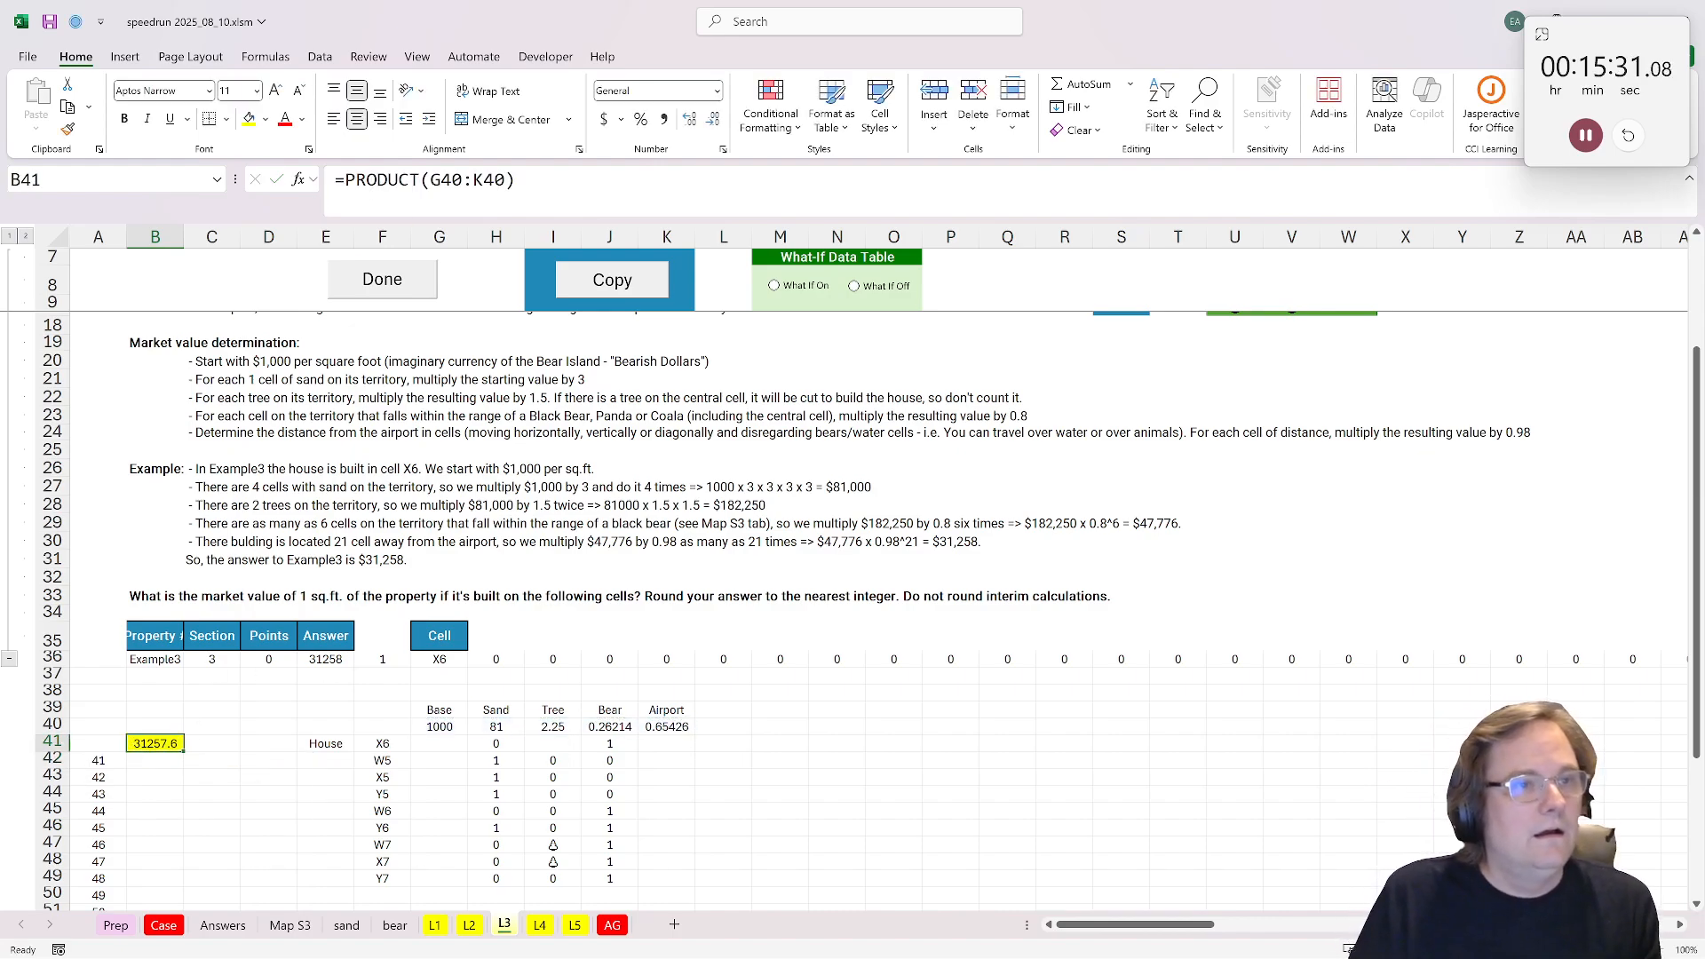
left_click(342, 179)
type("round(")
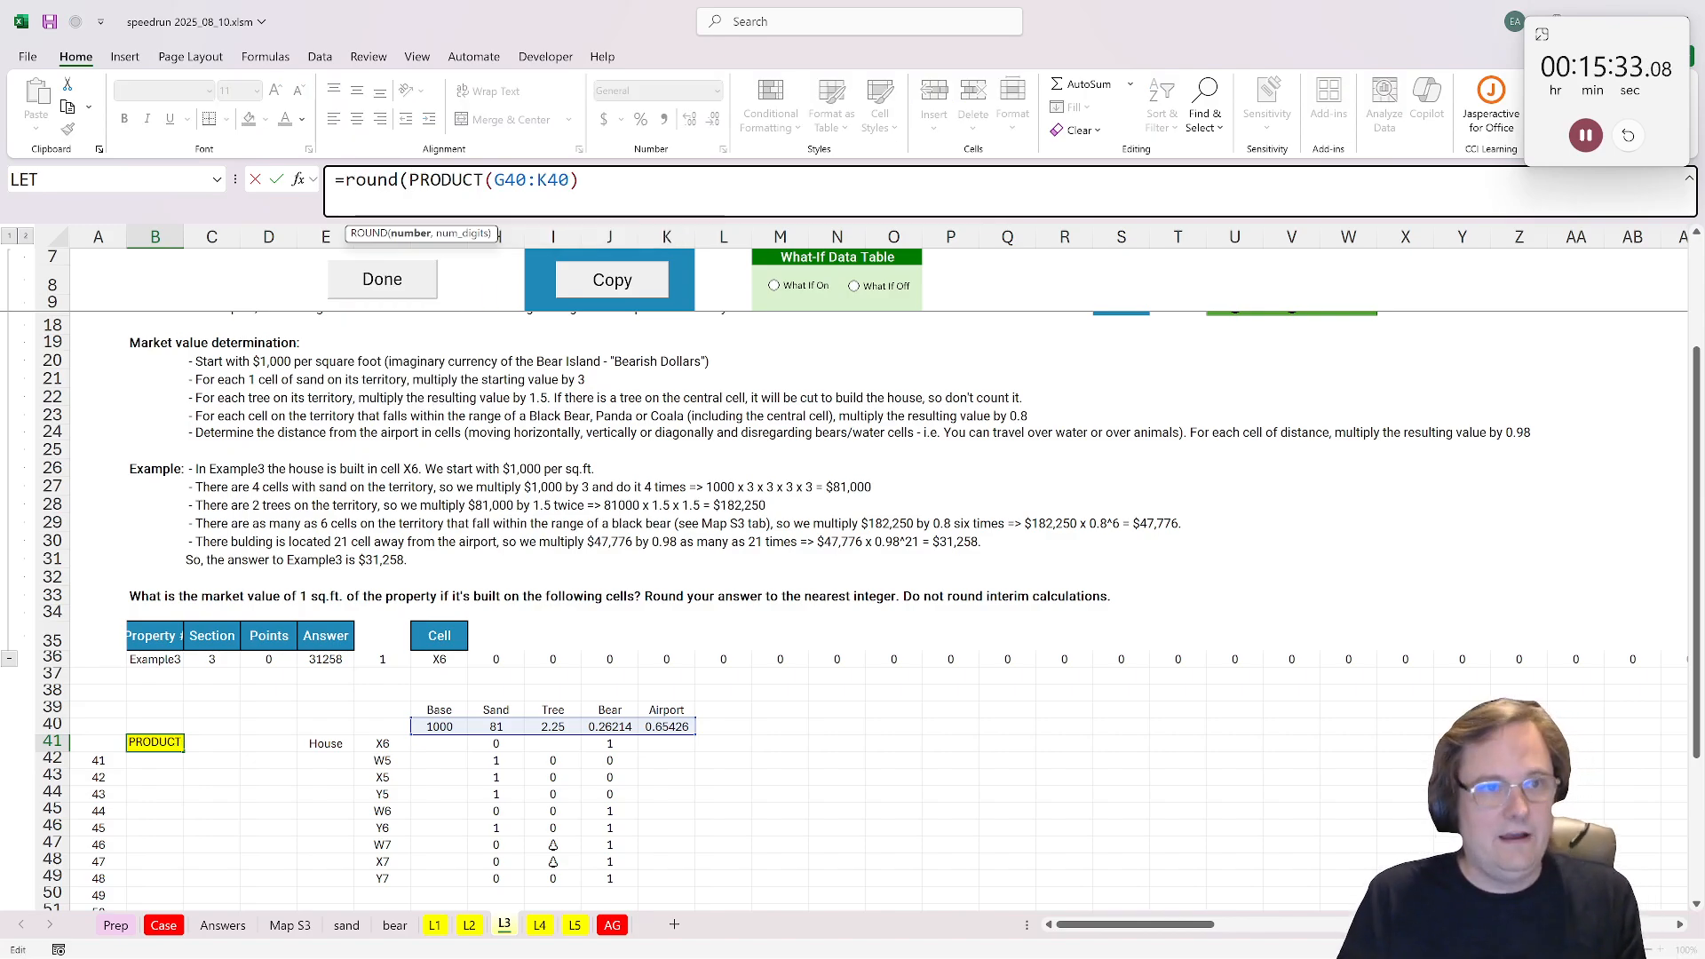
key("End")
type(",0)")
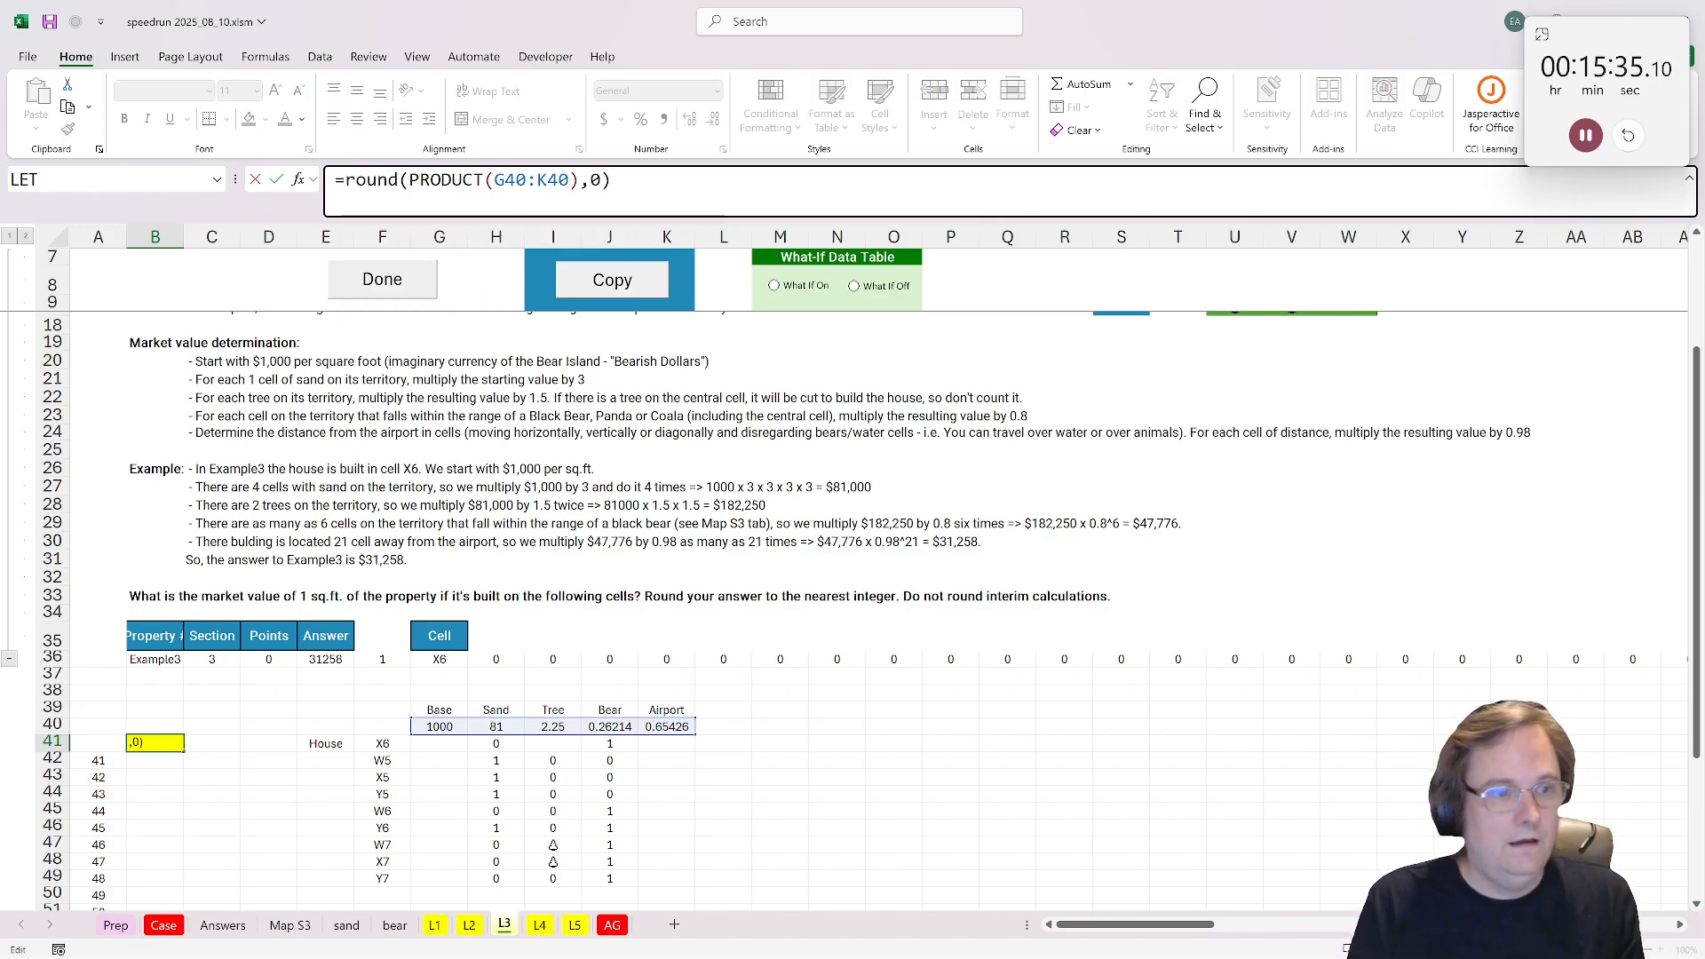
key("ctrl+Return")
Step: Run L3's Done macro to fill the answers for properties 41 to 60, and move to the L4 sheet
left_click(383, 286)
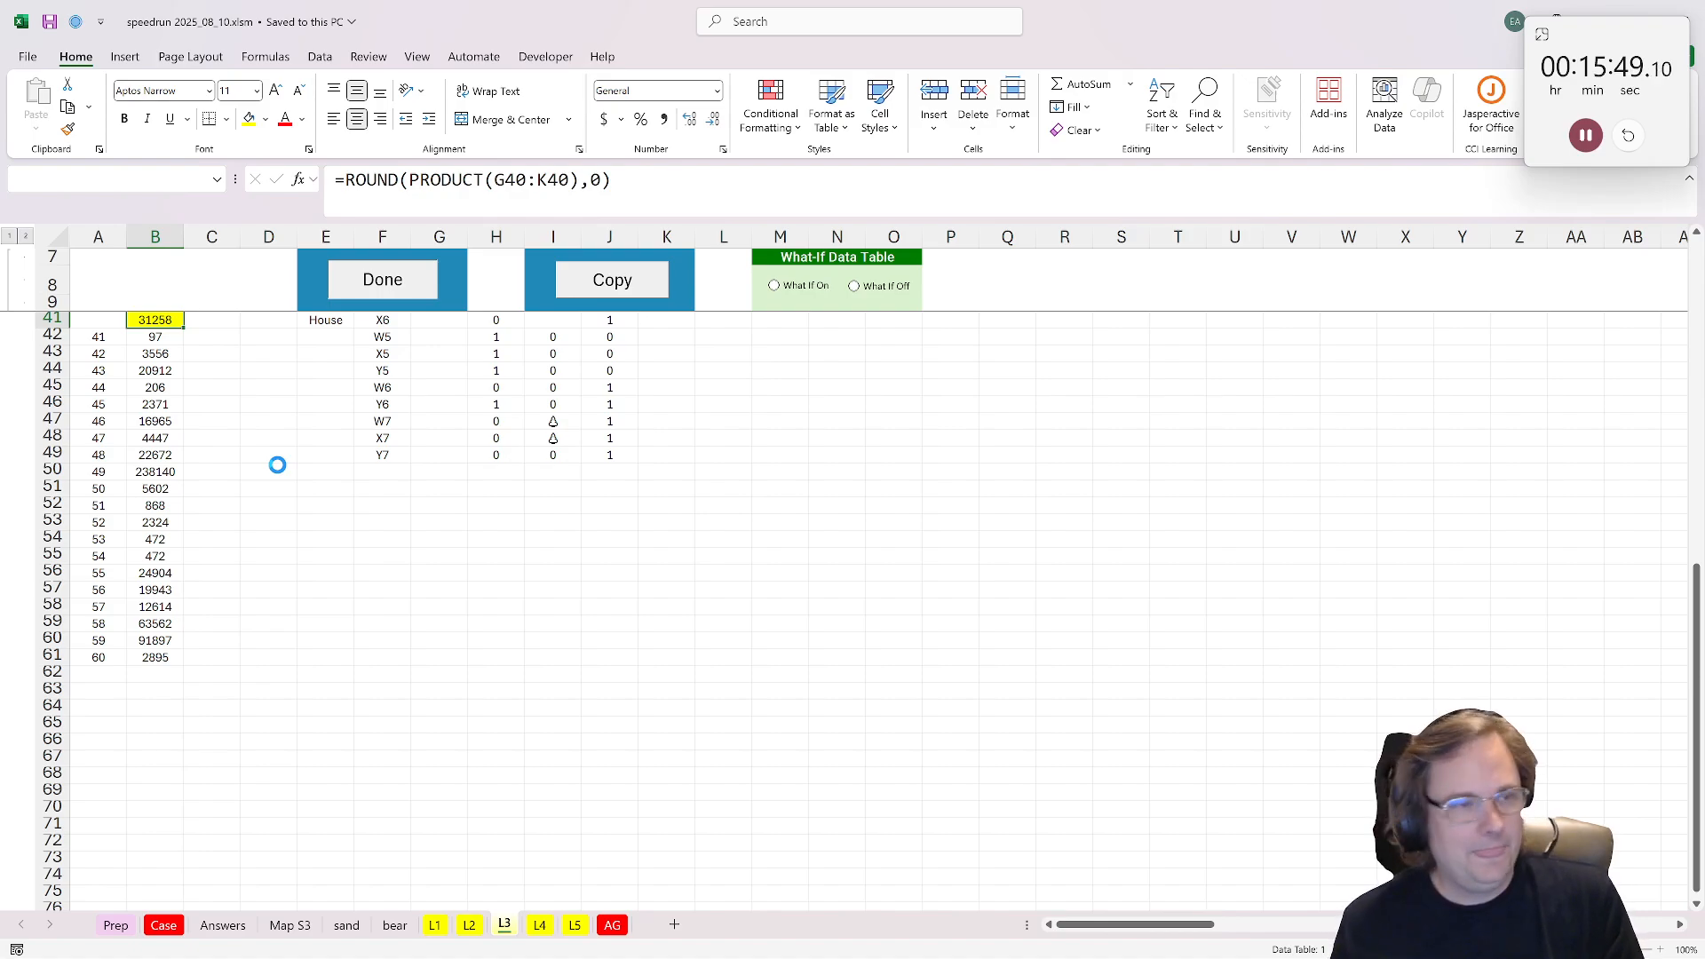
key("ctrl+Page_Down")
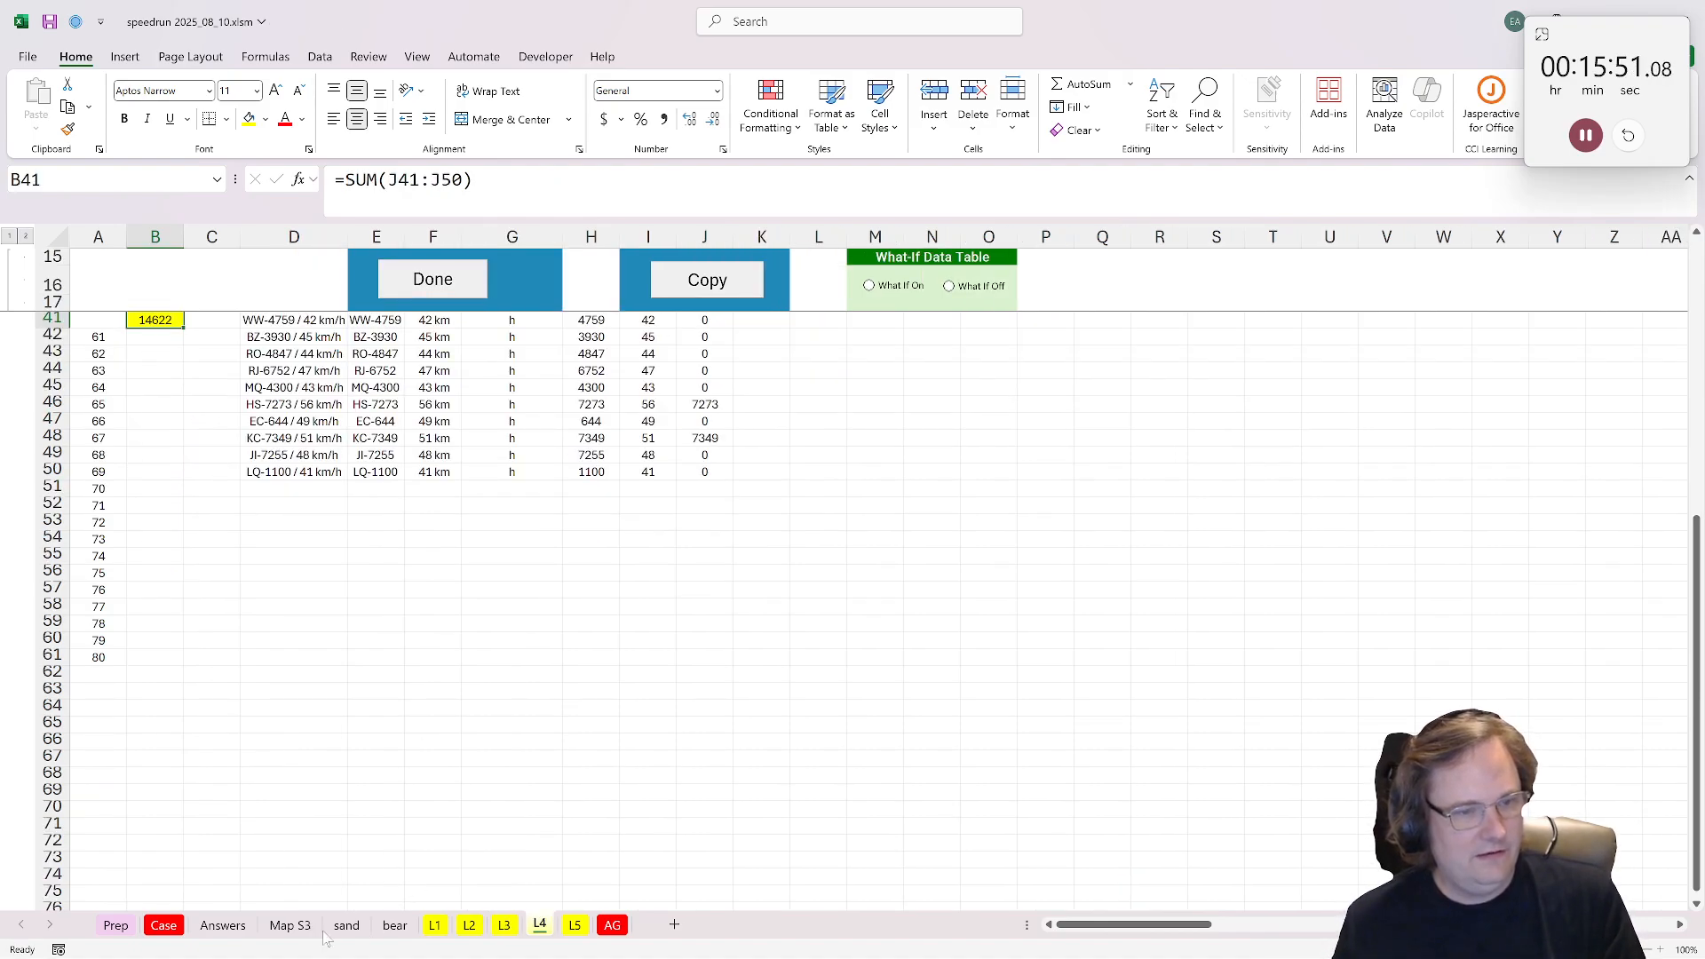
Step: Look through the sections of the Case sheet and return to the Bonus Questions table
left_click(164, 926)
scroll(305, 765, "down", 2)
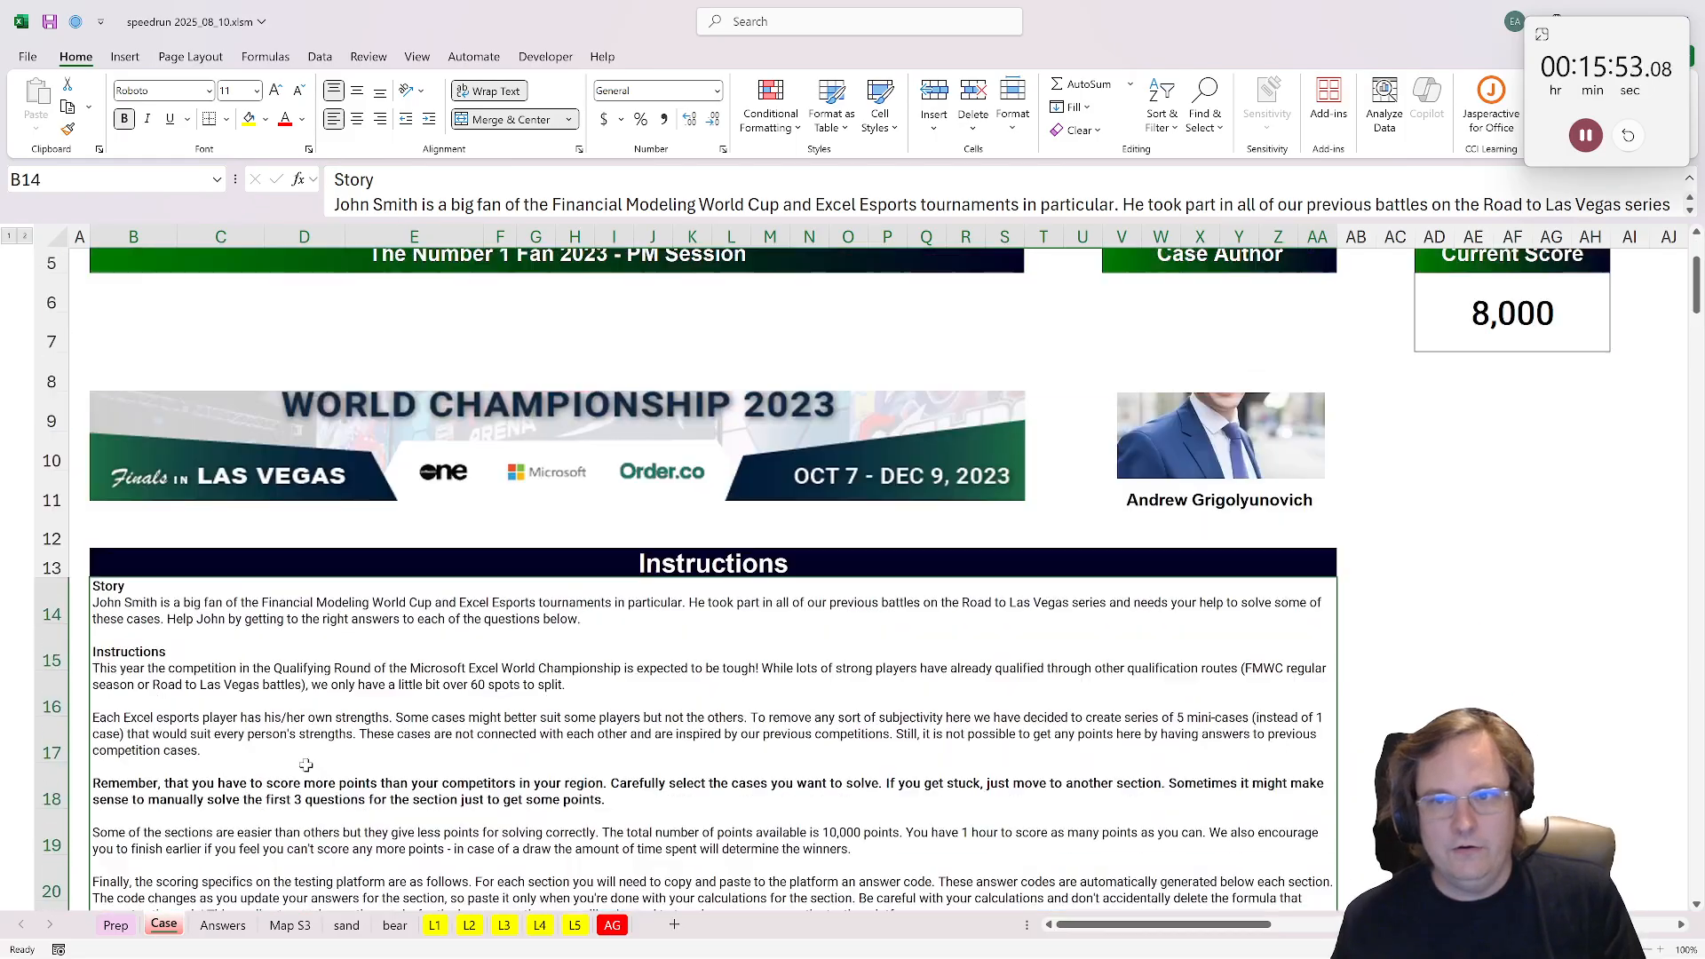
scroll(306, 764, "up", 2)
scroll(577, 490, "down", 15)
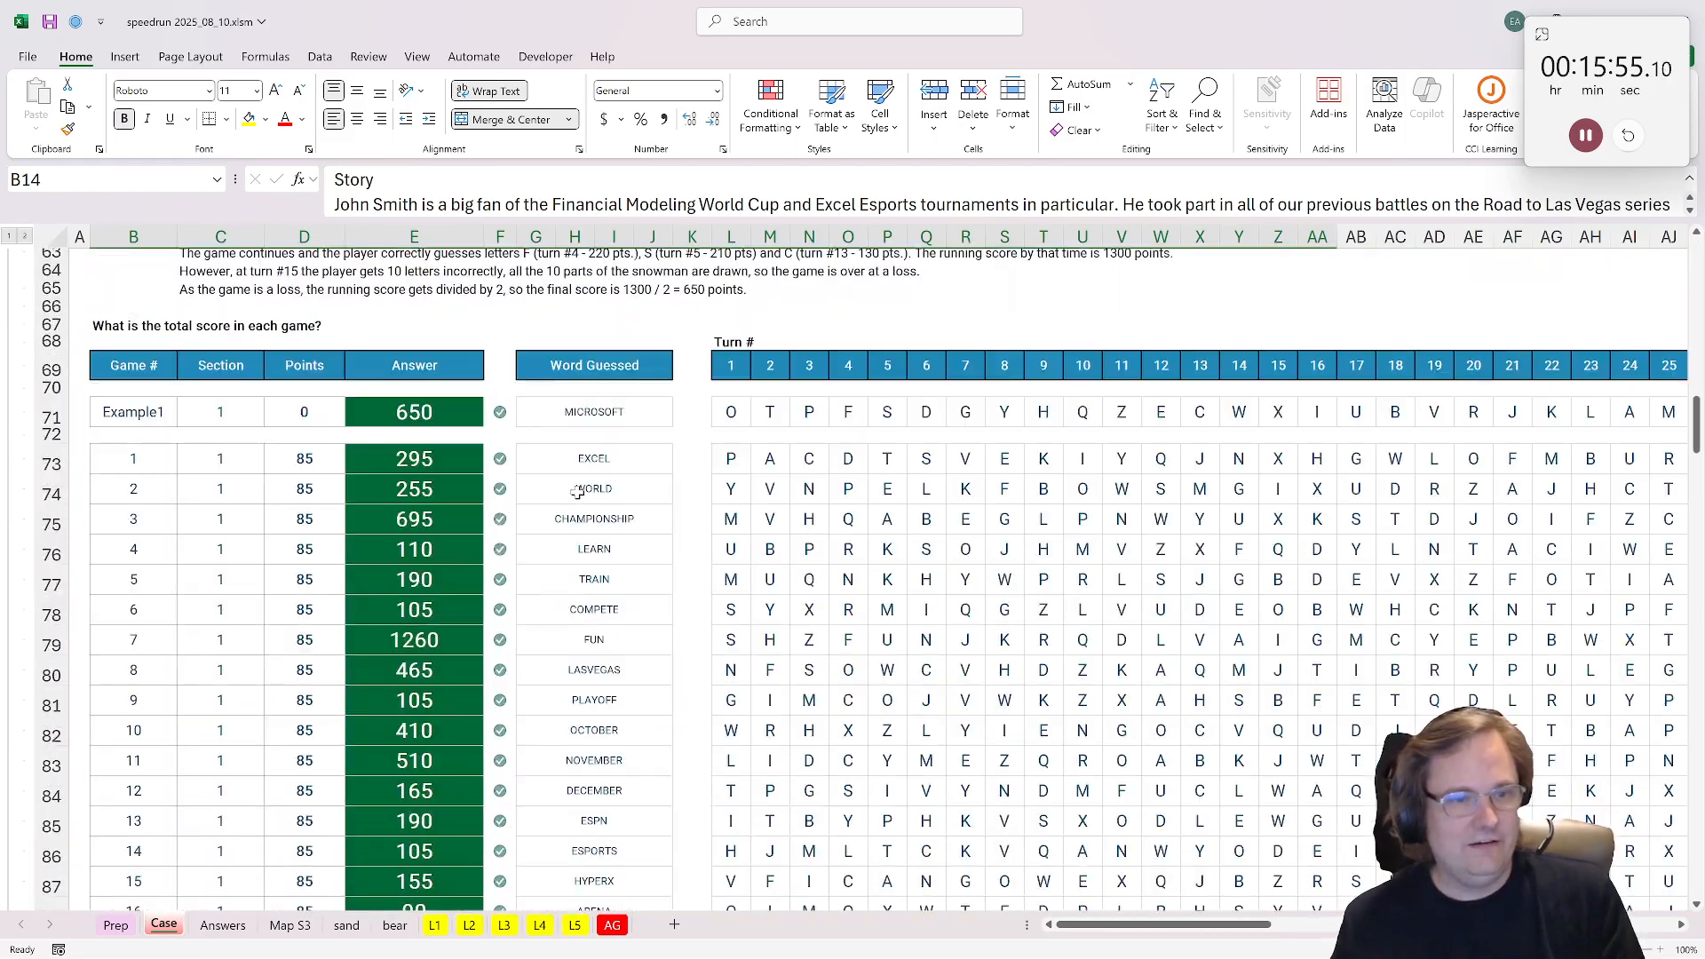
scroll(577, 490, "down", 20)
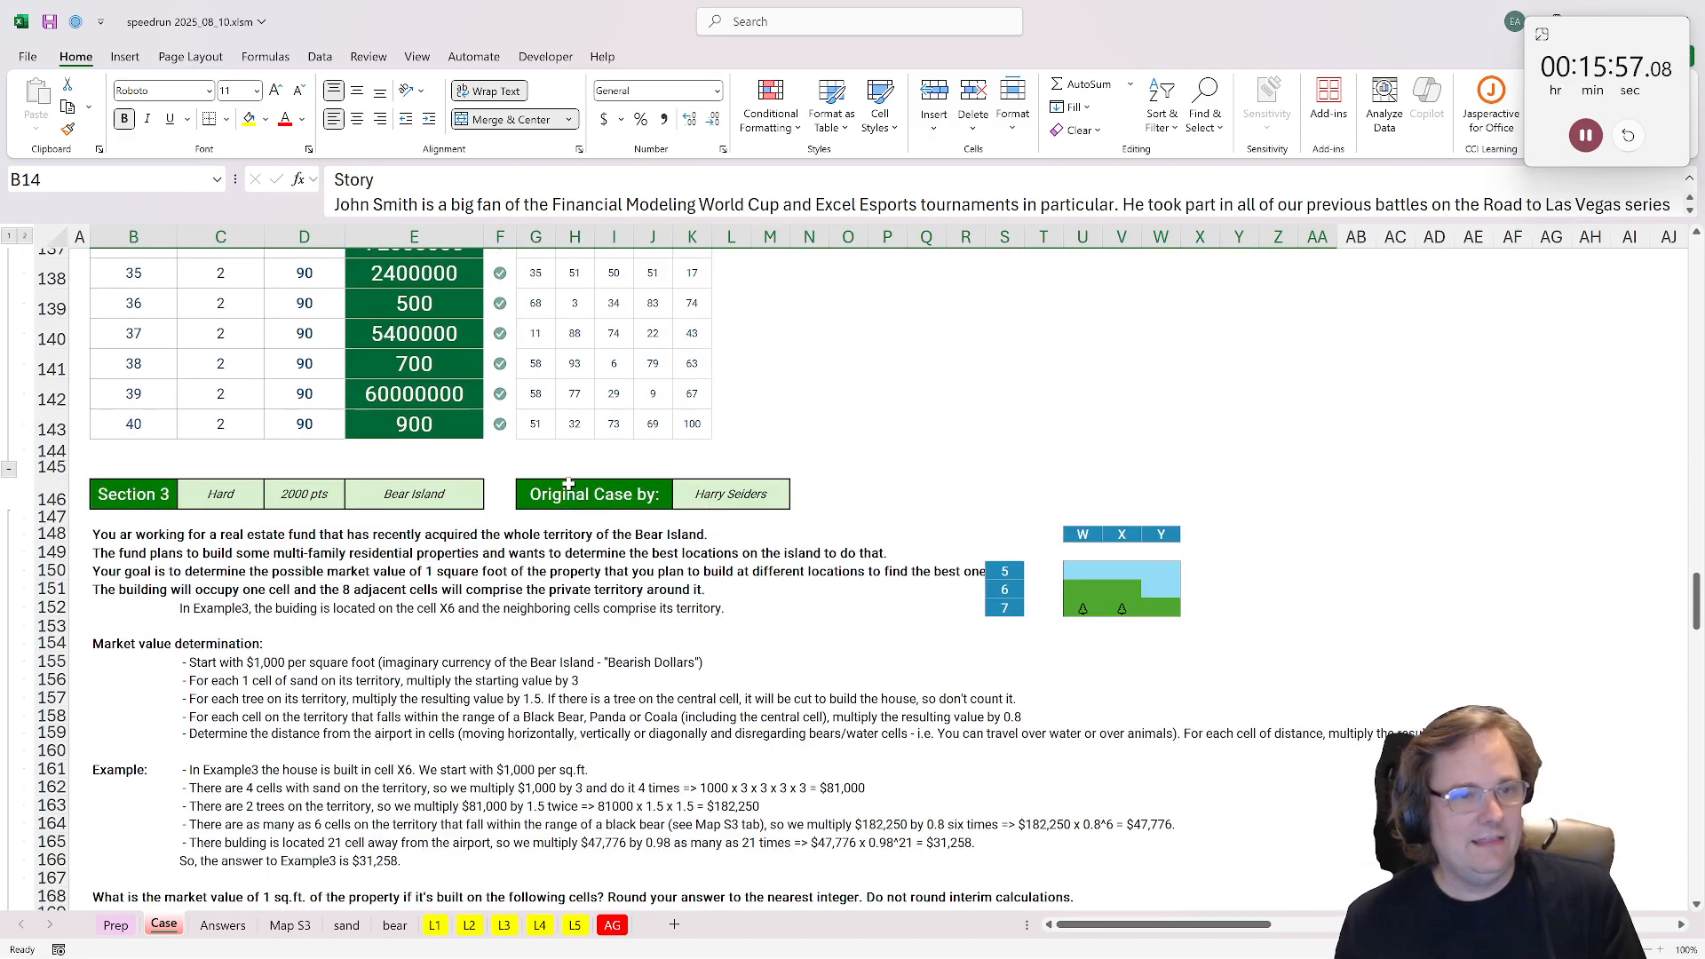
scroll(569, 484, "down", 20)
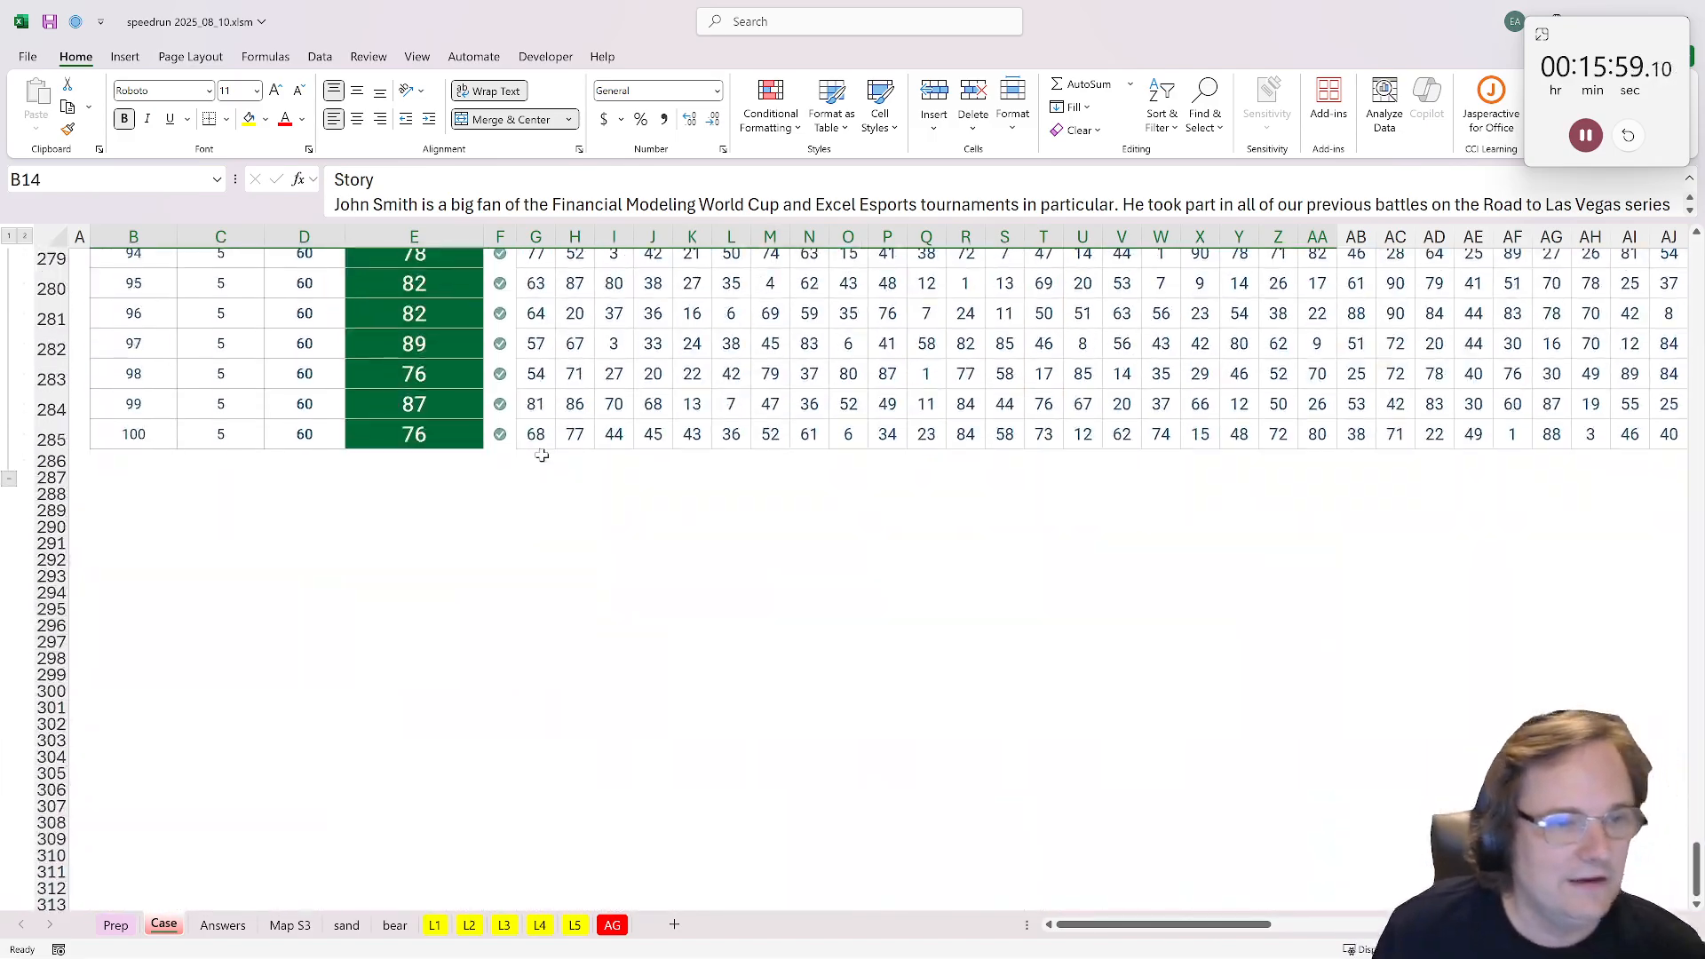
scroll(622, 489, "up", 6)
left_click_drag(1695, 842, 1604, 354)
Step: Join the Section 1 words in the Bonus 1 answer cell E30 with =CONCAT(G73:J92)
left_click(412, 491)
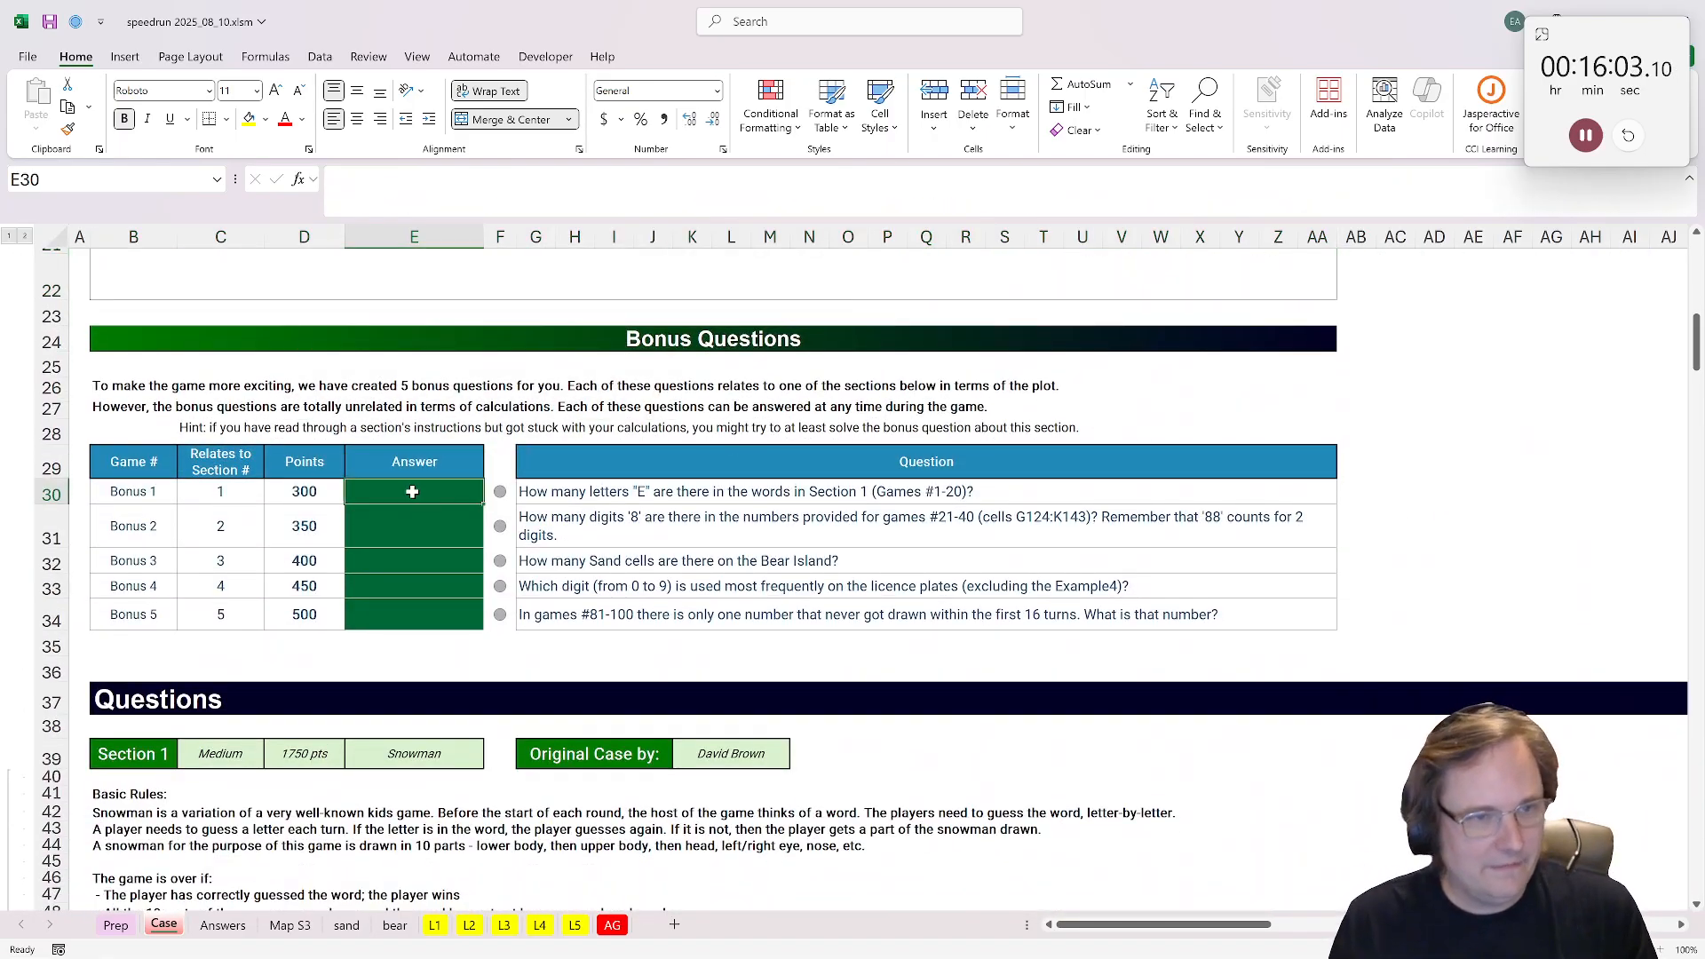
scroll(1017, 384, "down", 1)
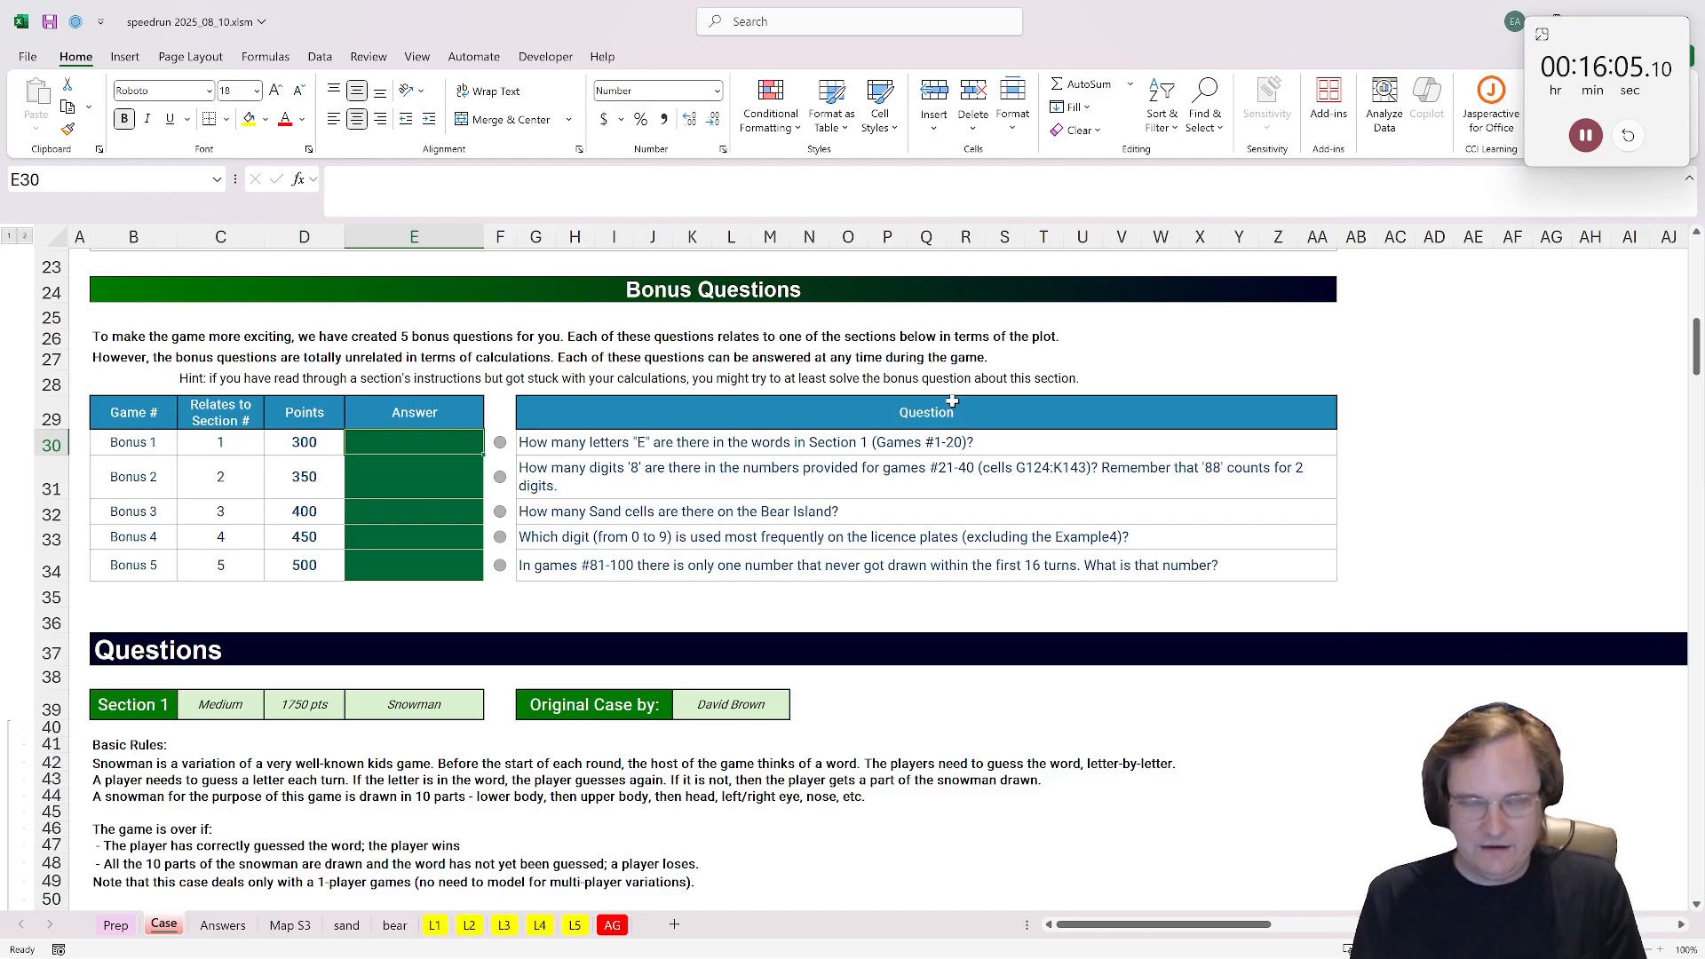
type("=concat(")
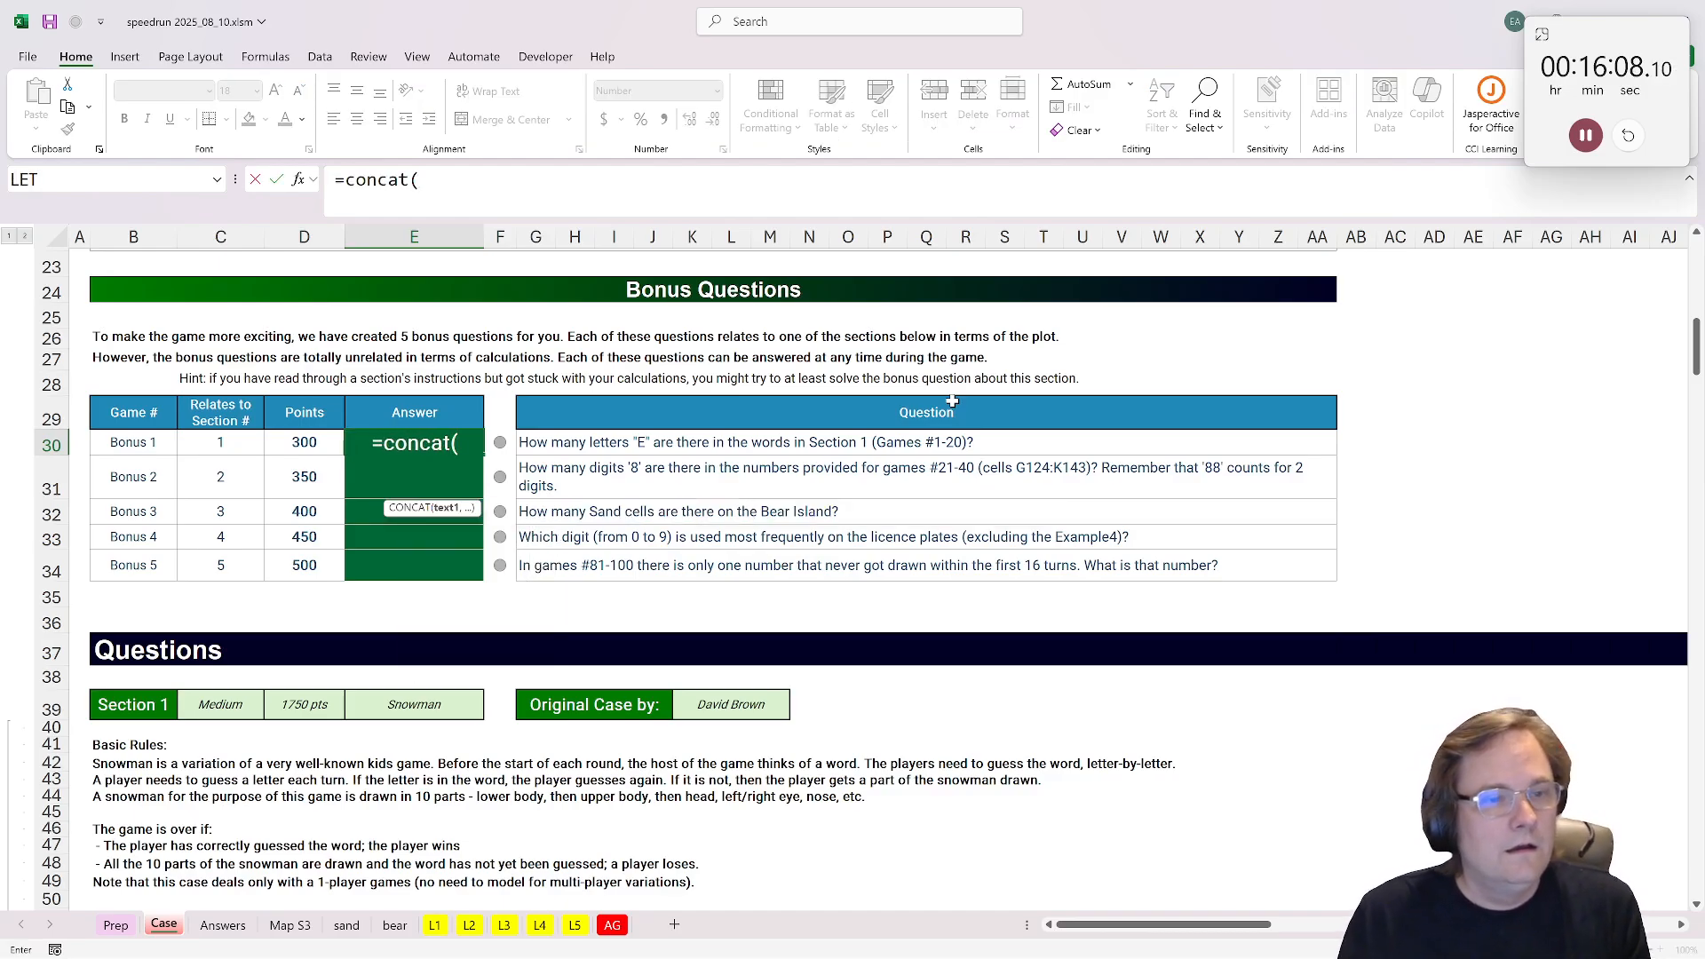
scroll(756, 503, "down", 13)
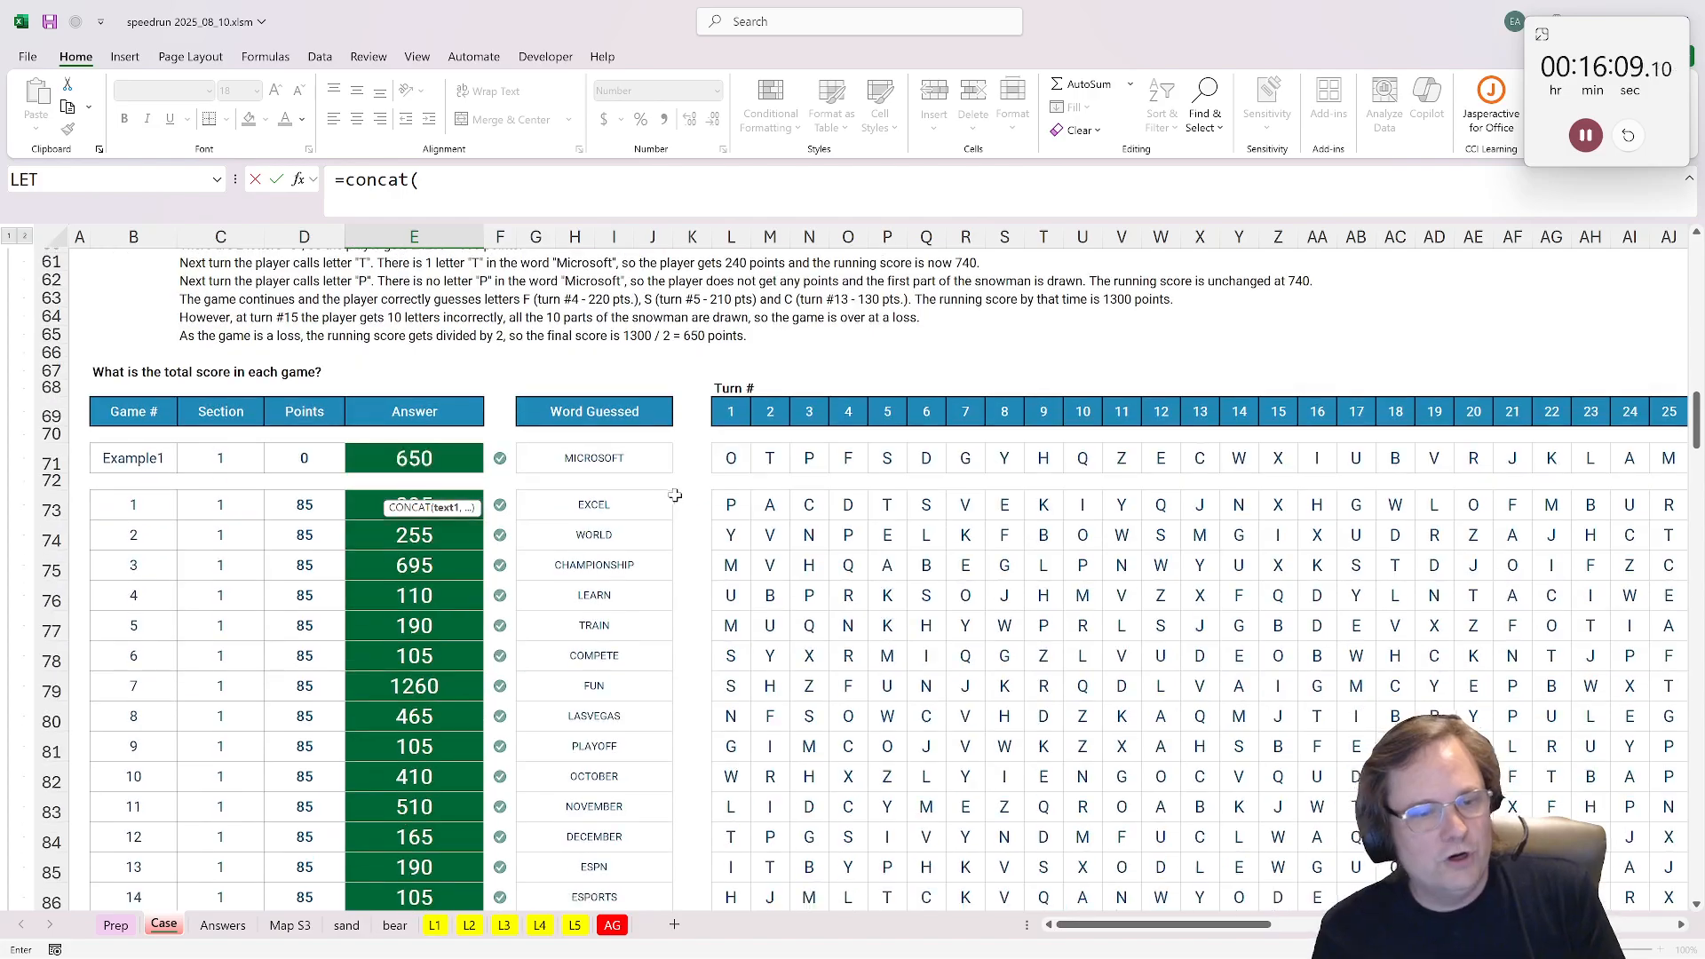
left_click_drag(626, 504, 633, 864)
type(")")
key("ctrl+Return")
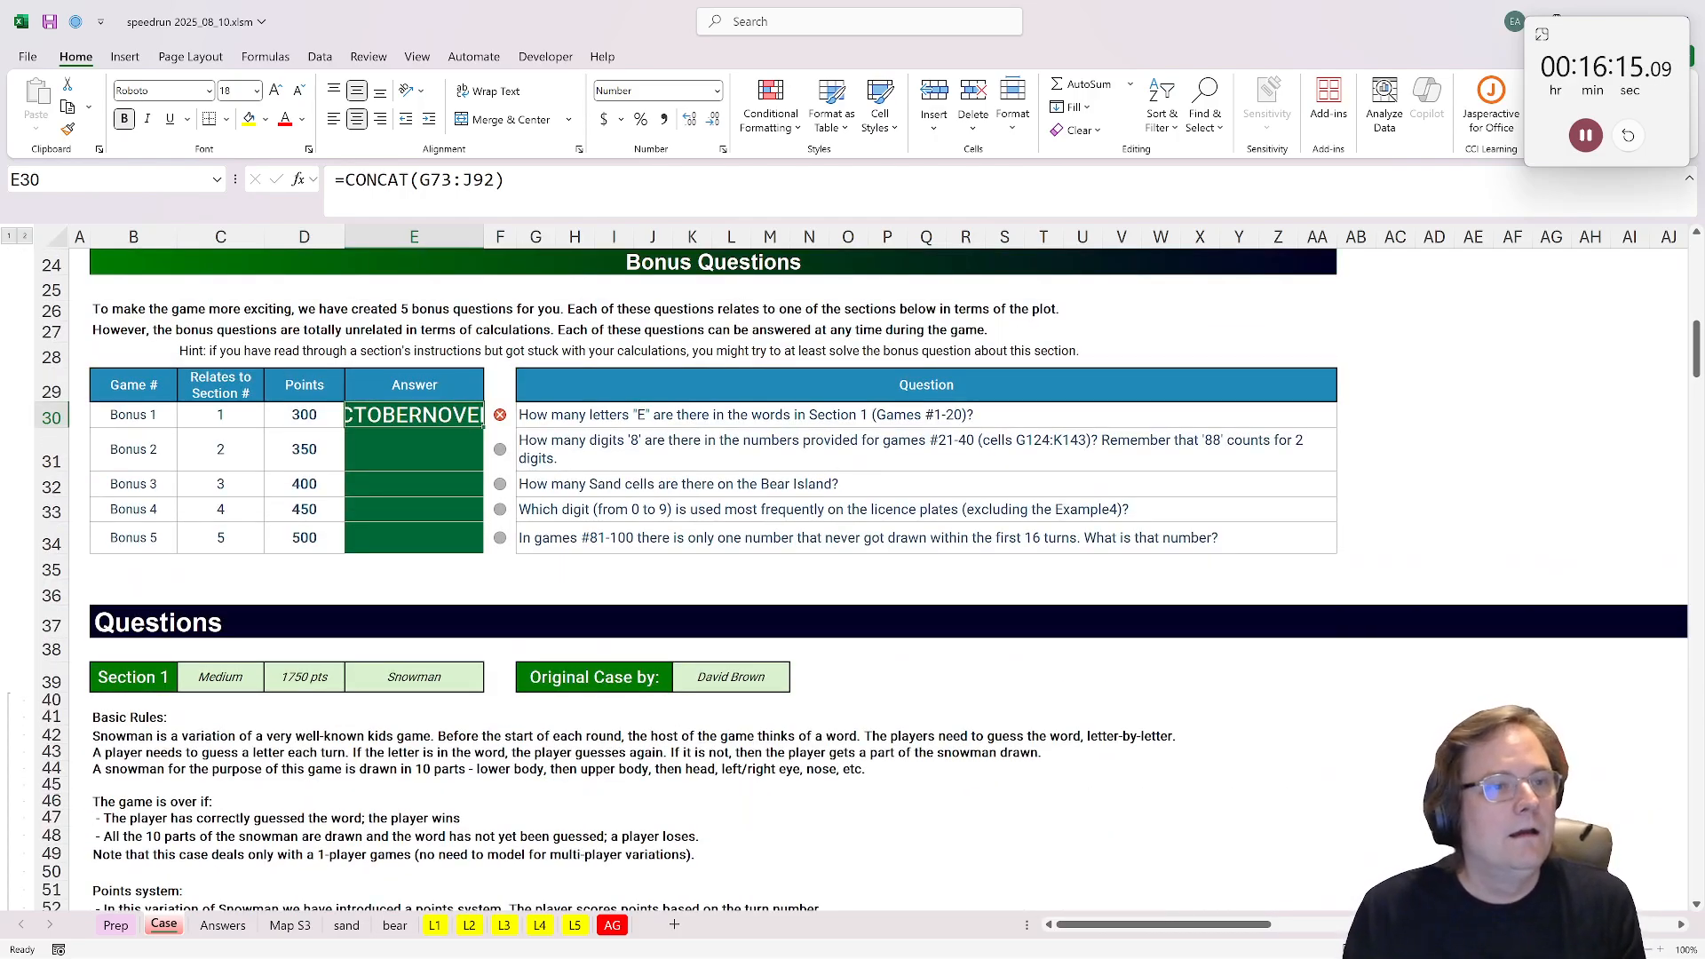
Step: Wrap the E30 formula to count the letter E, giving =count_substring(CONCAT(G73:J92),"E")
key("F2")
key("Home")
key("Right")
type("count_substring(")
key("Down")
key("Tab")
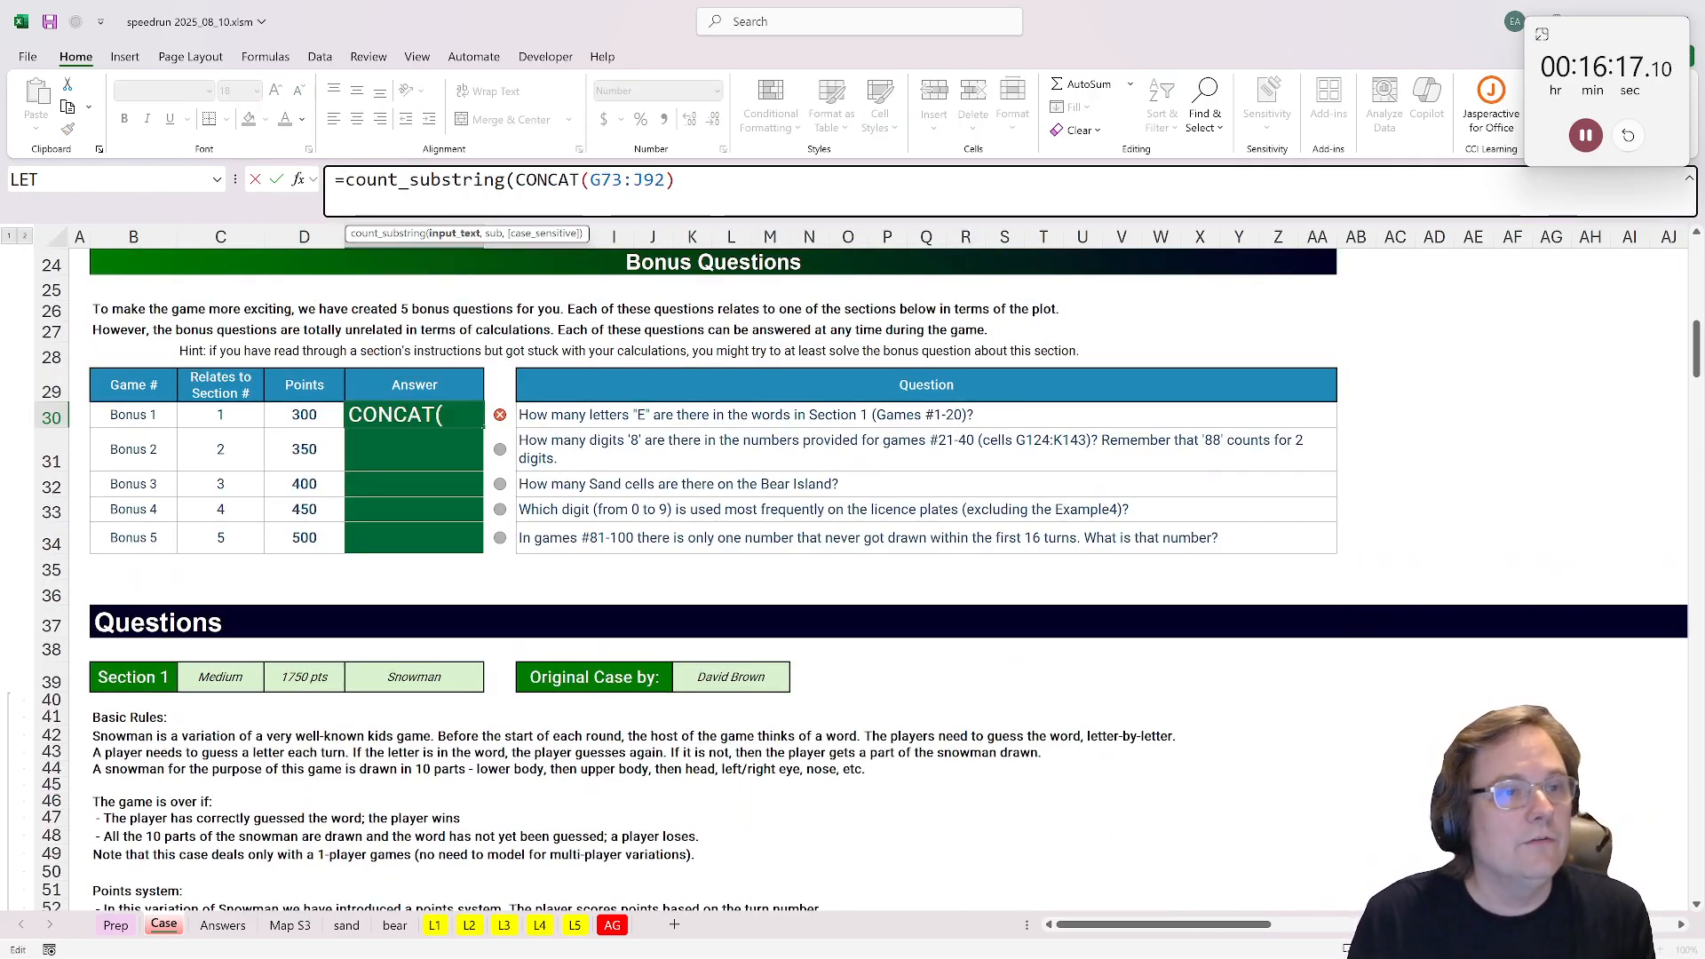
key("End")
type(",\"E")
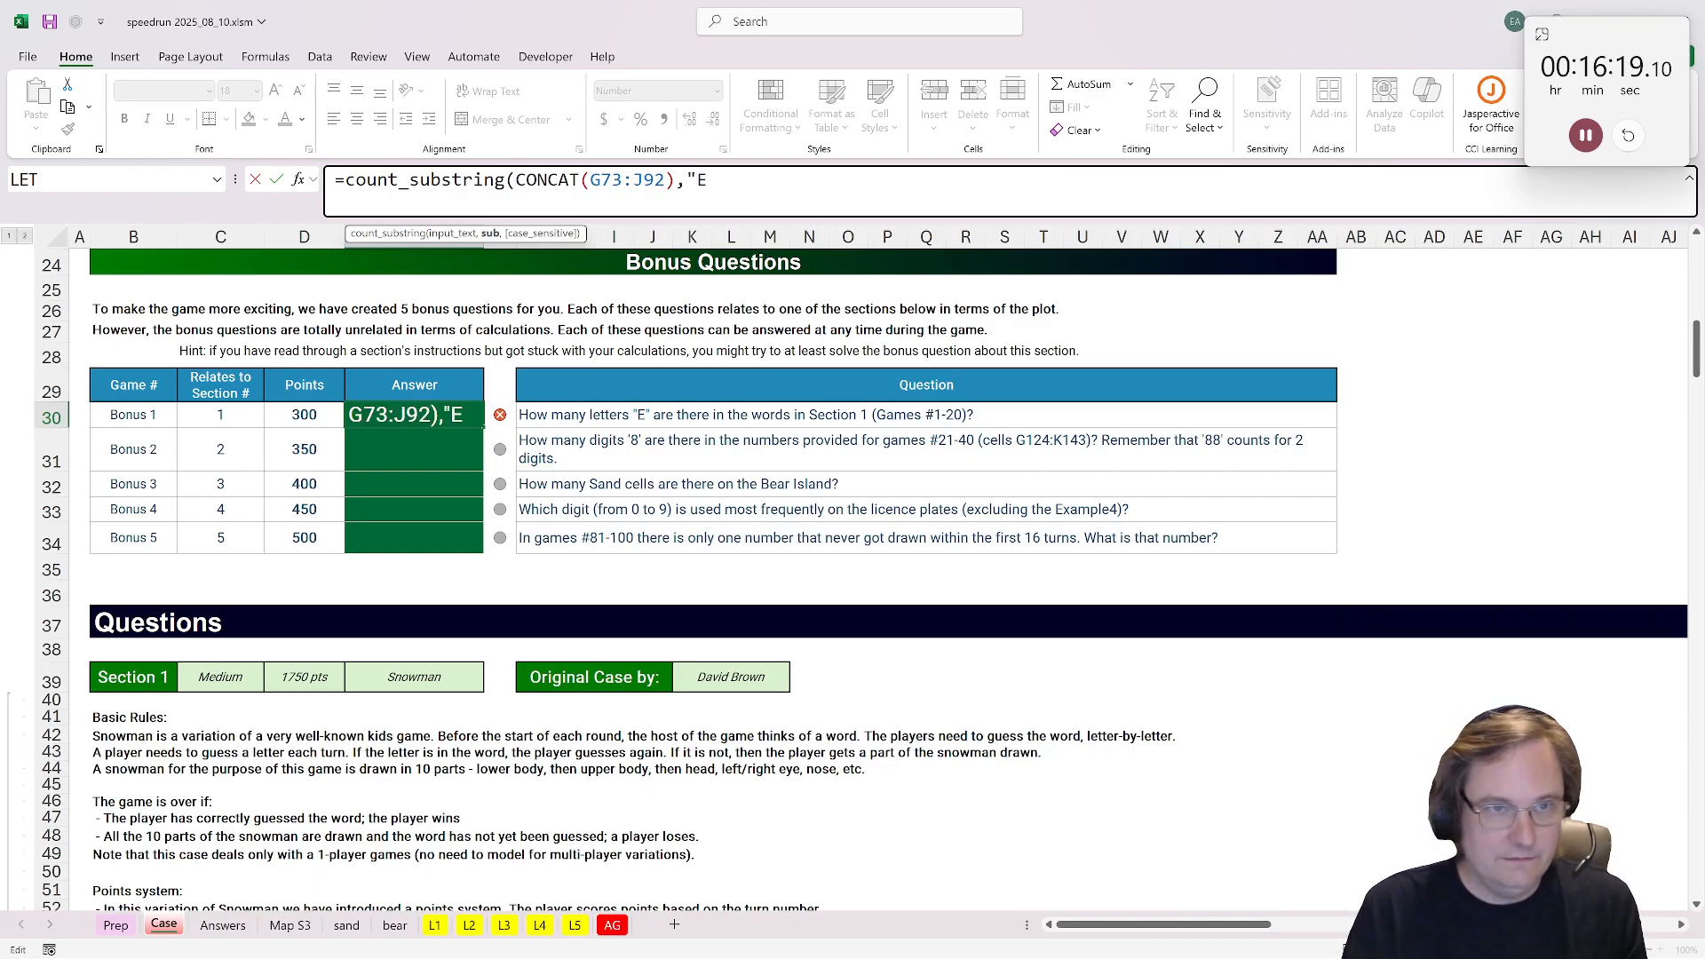
key("ctrl+Return")
key("Down")
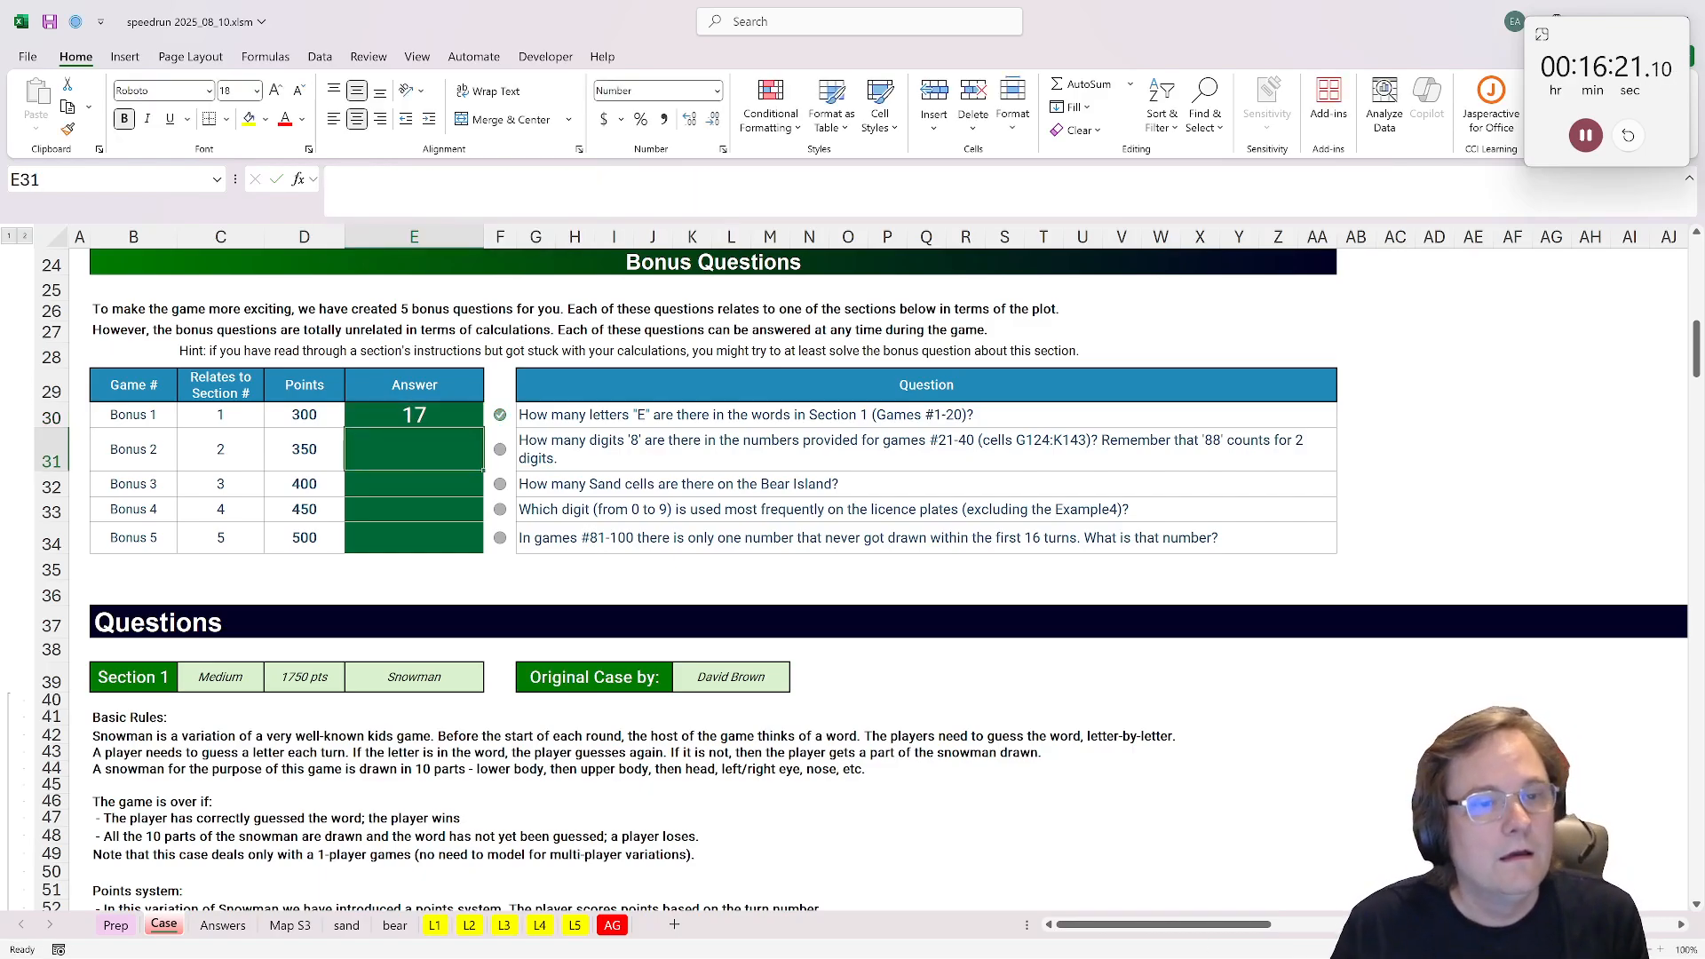
Step: Copy the formula text of E30 into the Bonus 2 answer cell E31, keeping its references
left_click(397, 410)
left_click_drag(733, 181, 331, 184)
key("ctrl+c")
key("Escape")
left_click(415, 450)
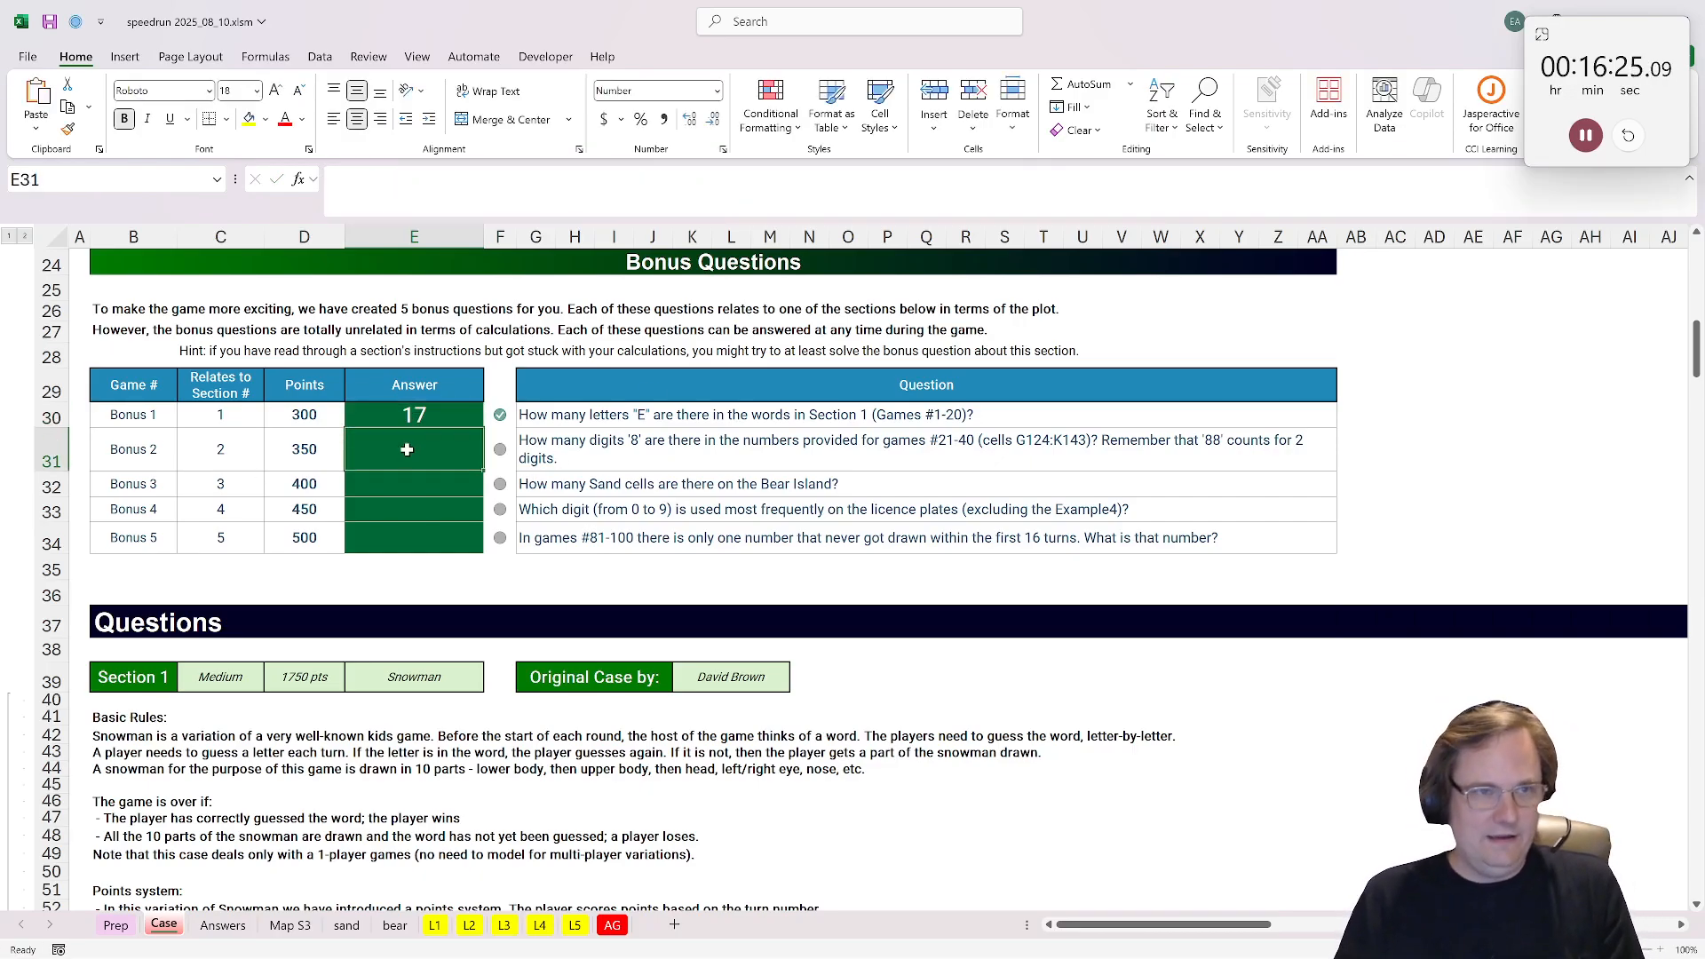
left_click(484, 193)
key("ctrl+v")
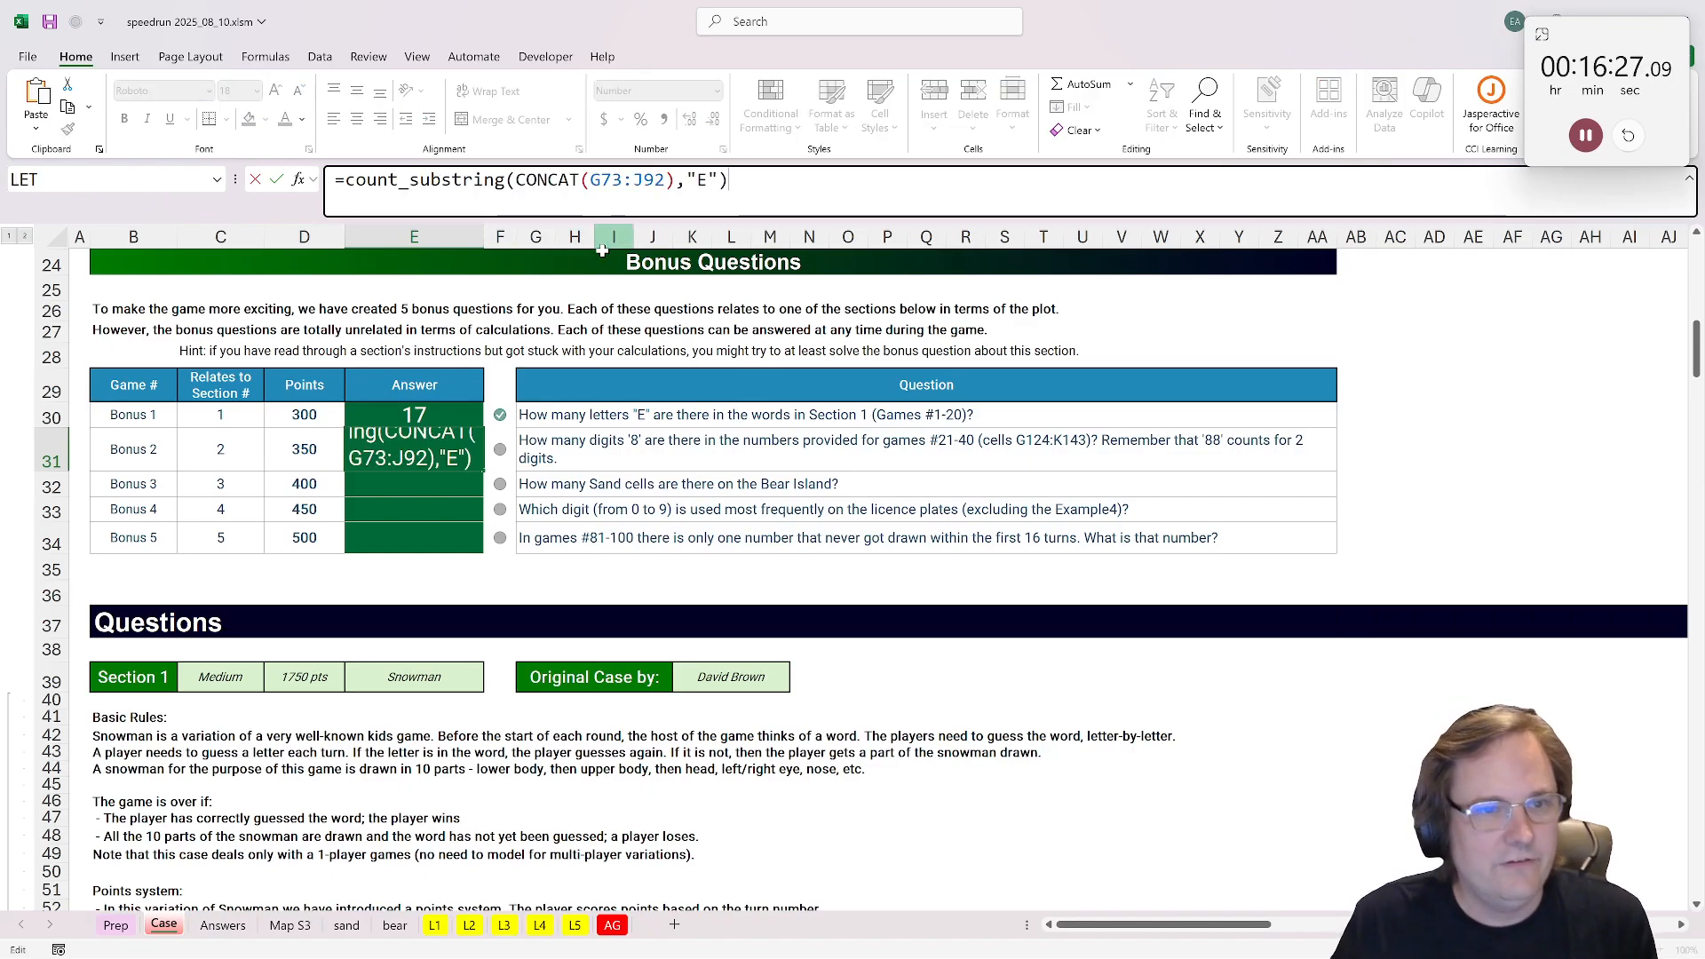
Step: Change the E31 formula to count the digit 8 in games 21-40: =count_substring(CONCAT(G124:K143),"8")
left_click_drag(665, 181, 591, 181)
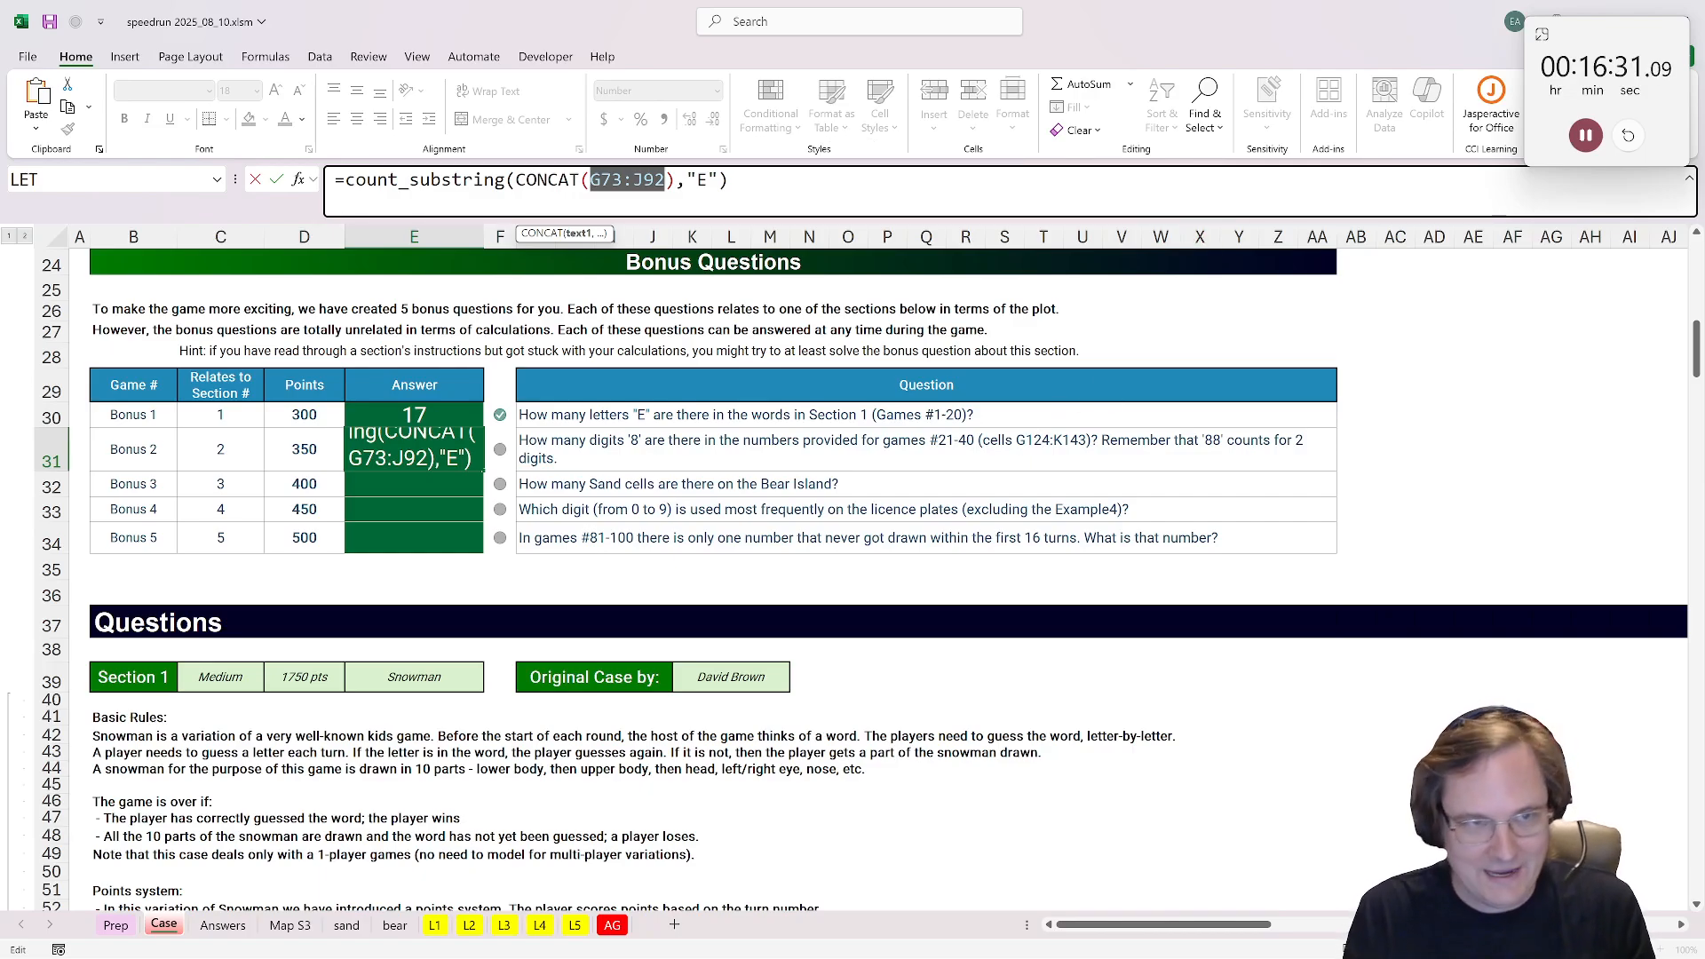
type("G12")
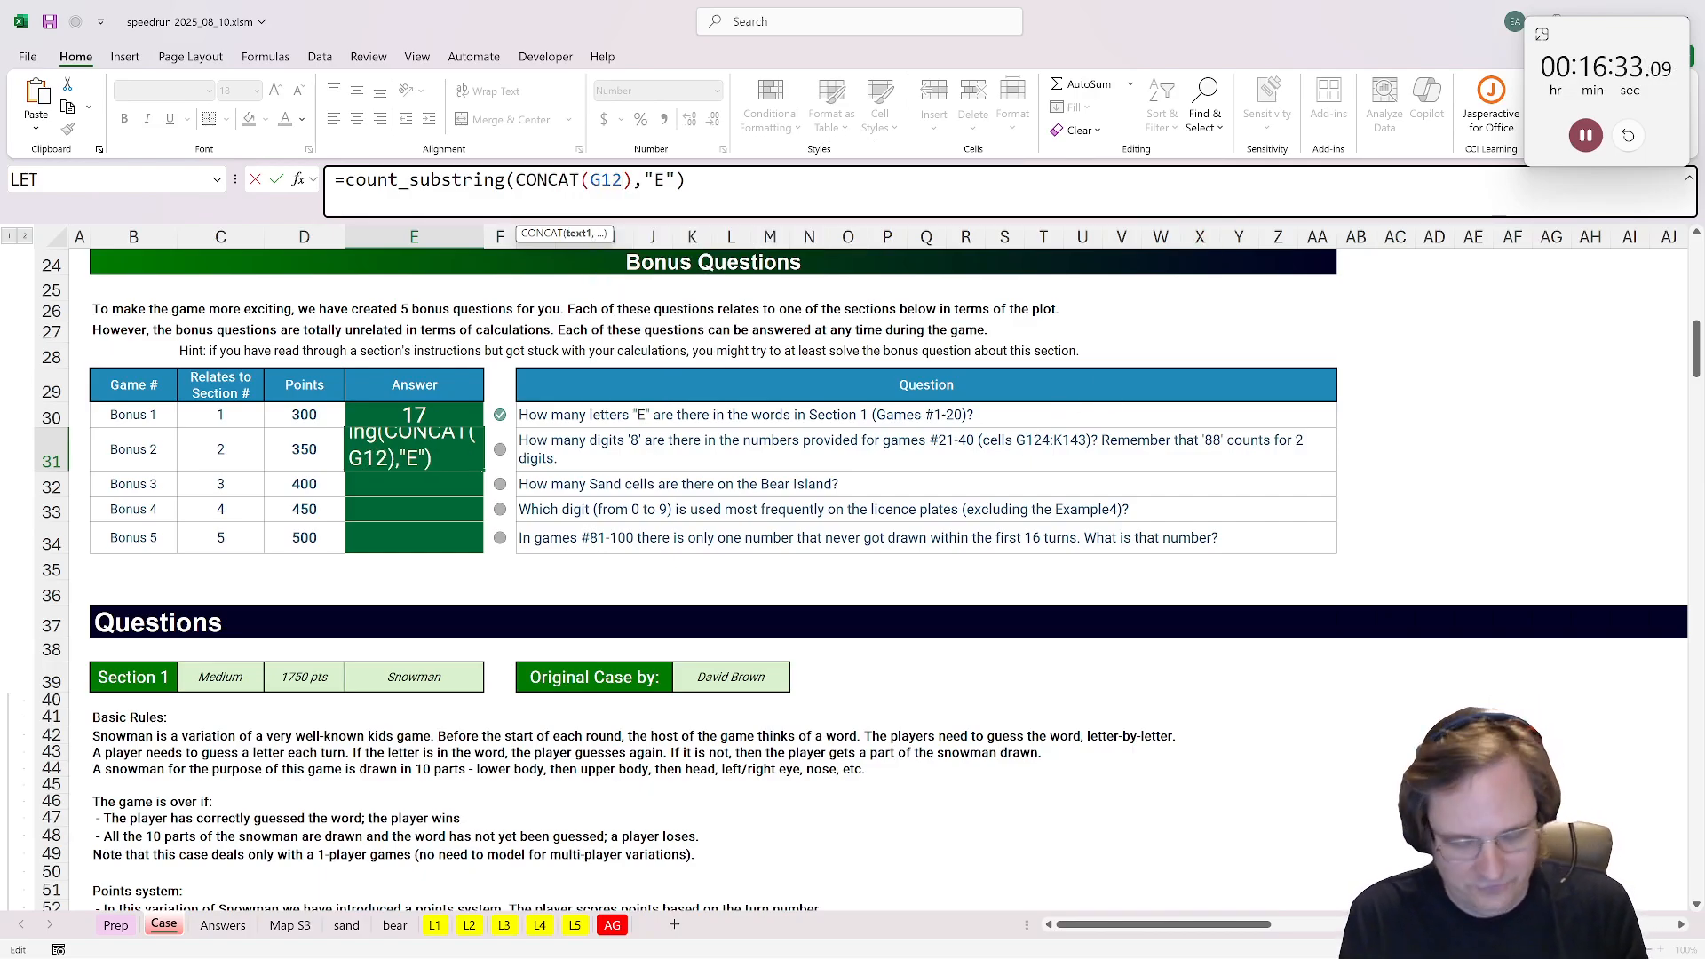
type("4:K")
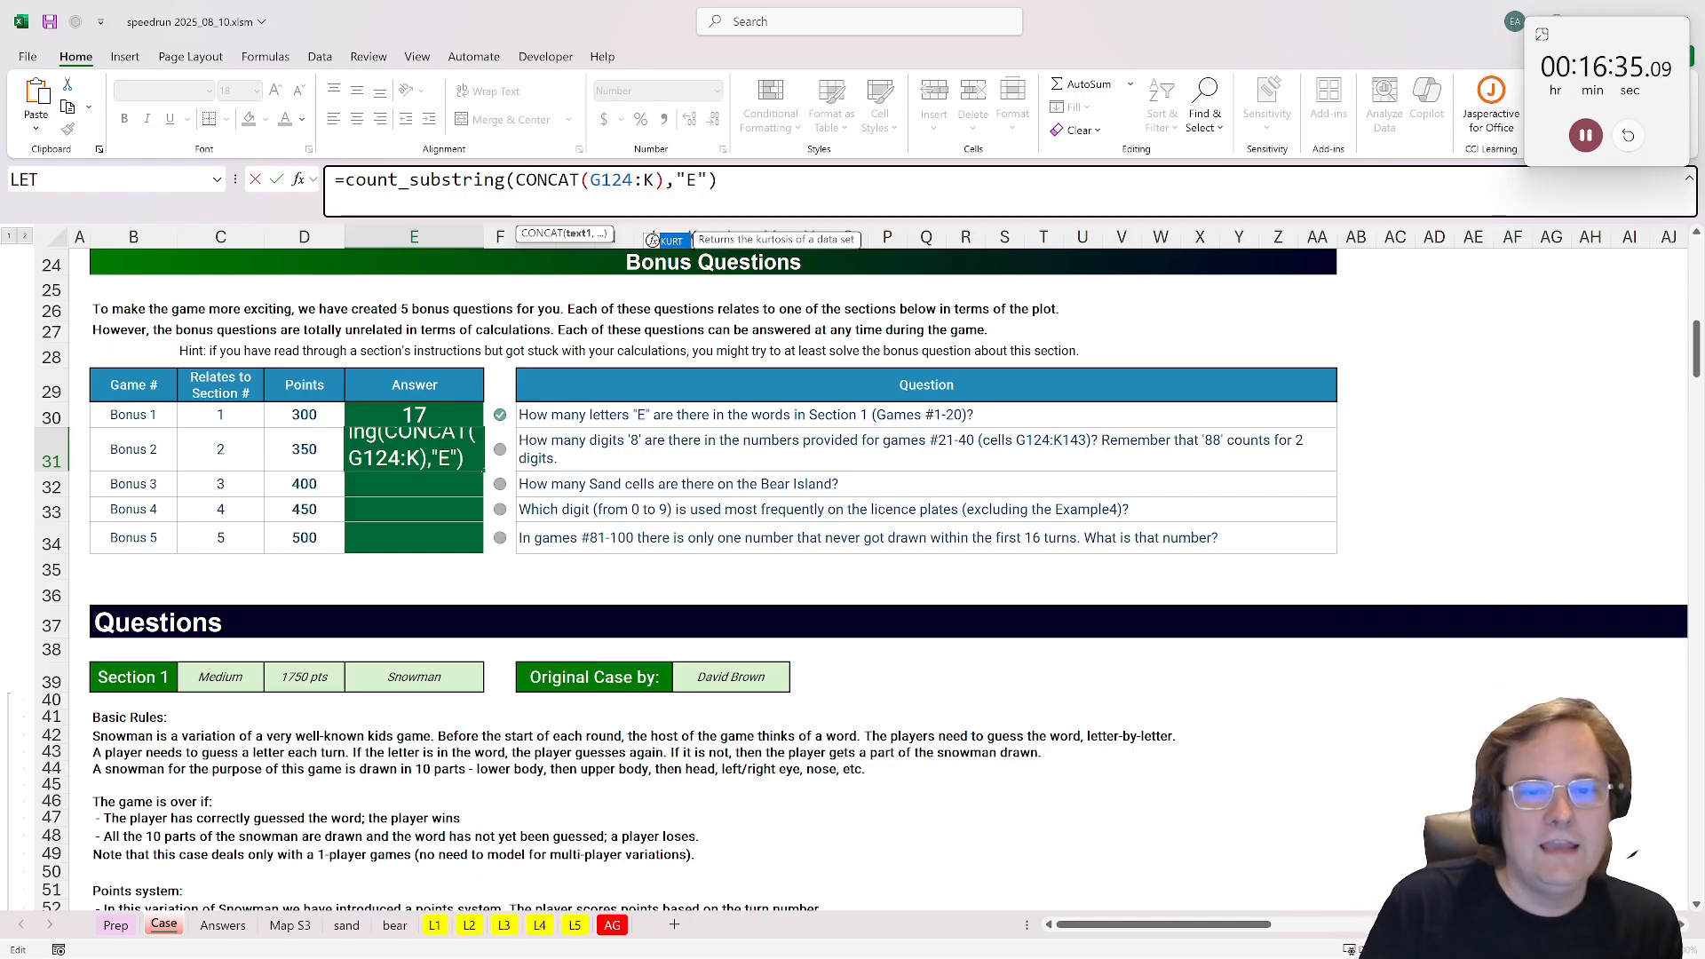
type("13")
key("BackSpace")
type("43")
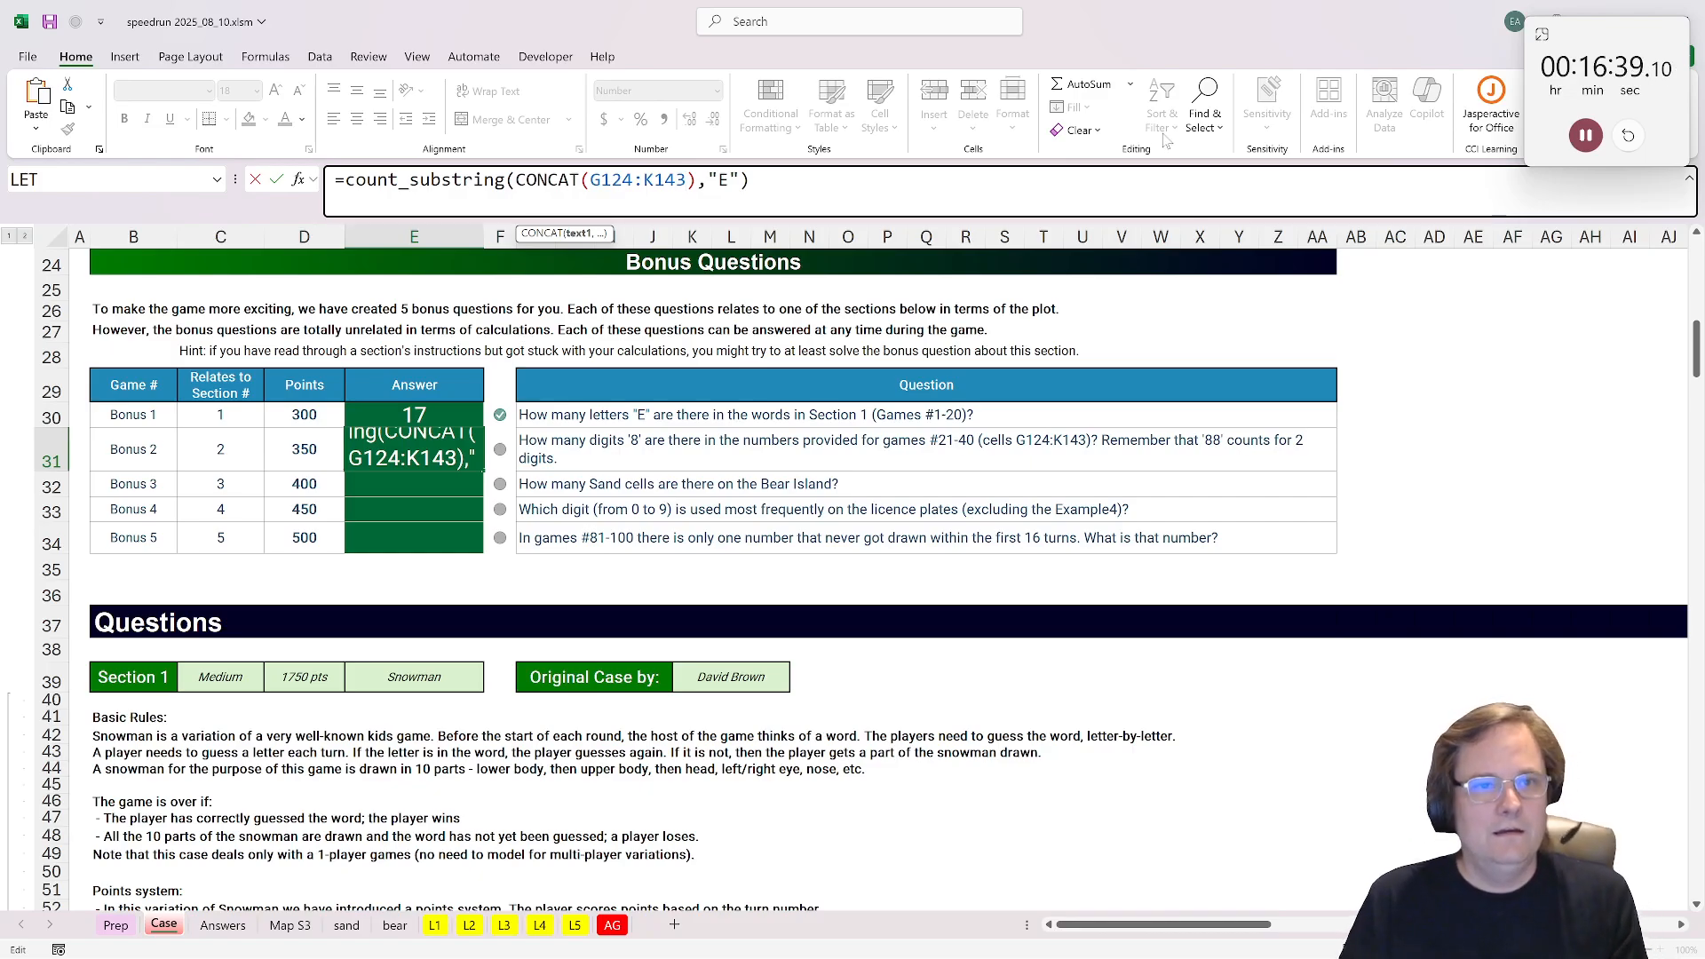
key("BackSpace")
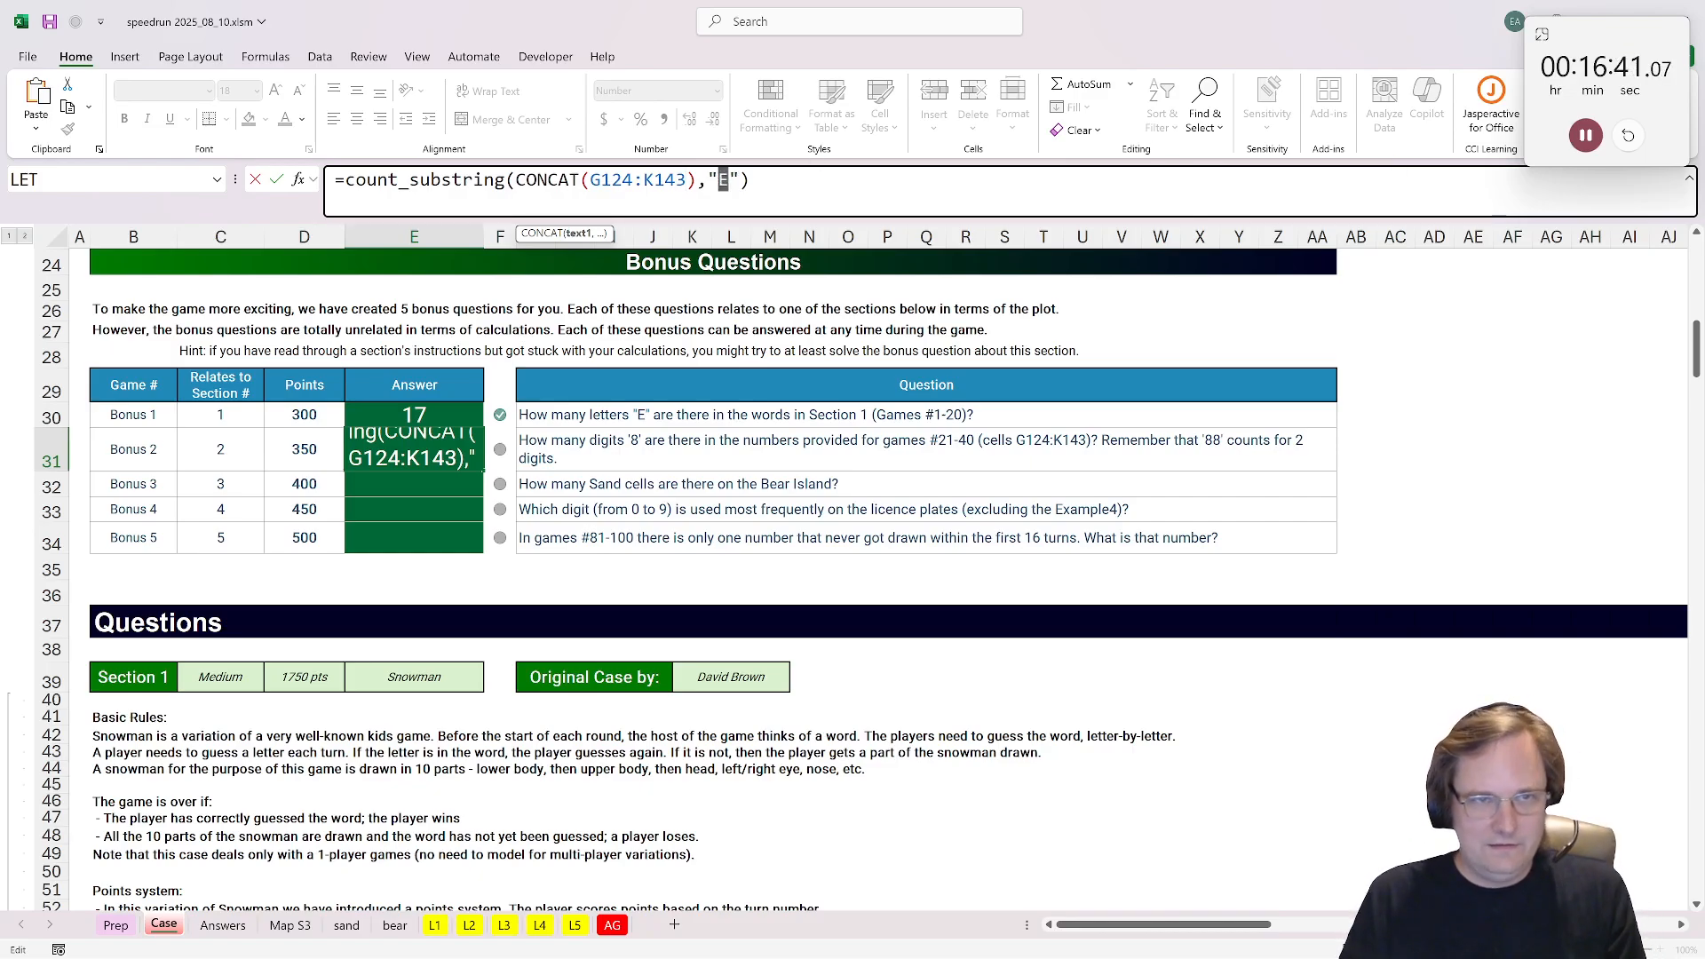
type("8")
key("Return")
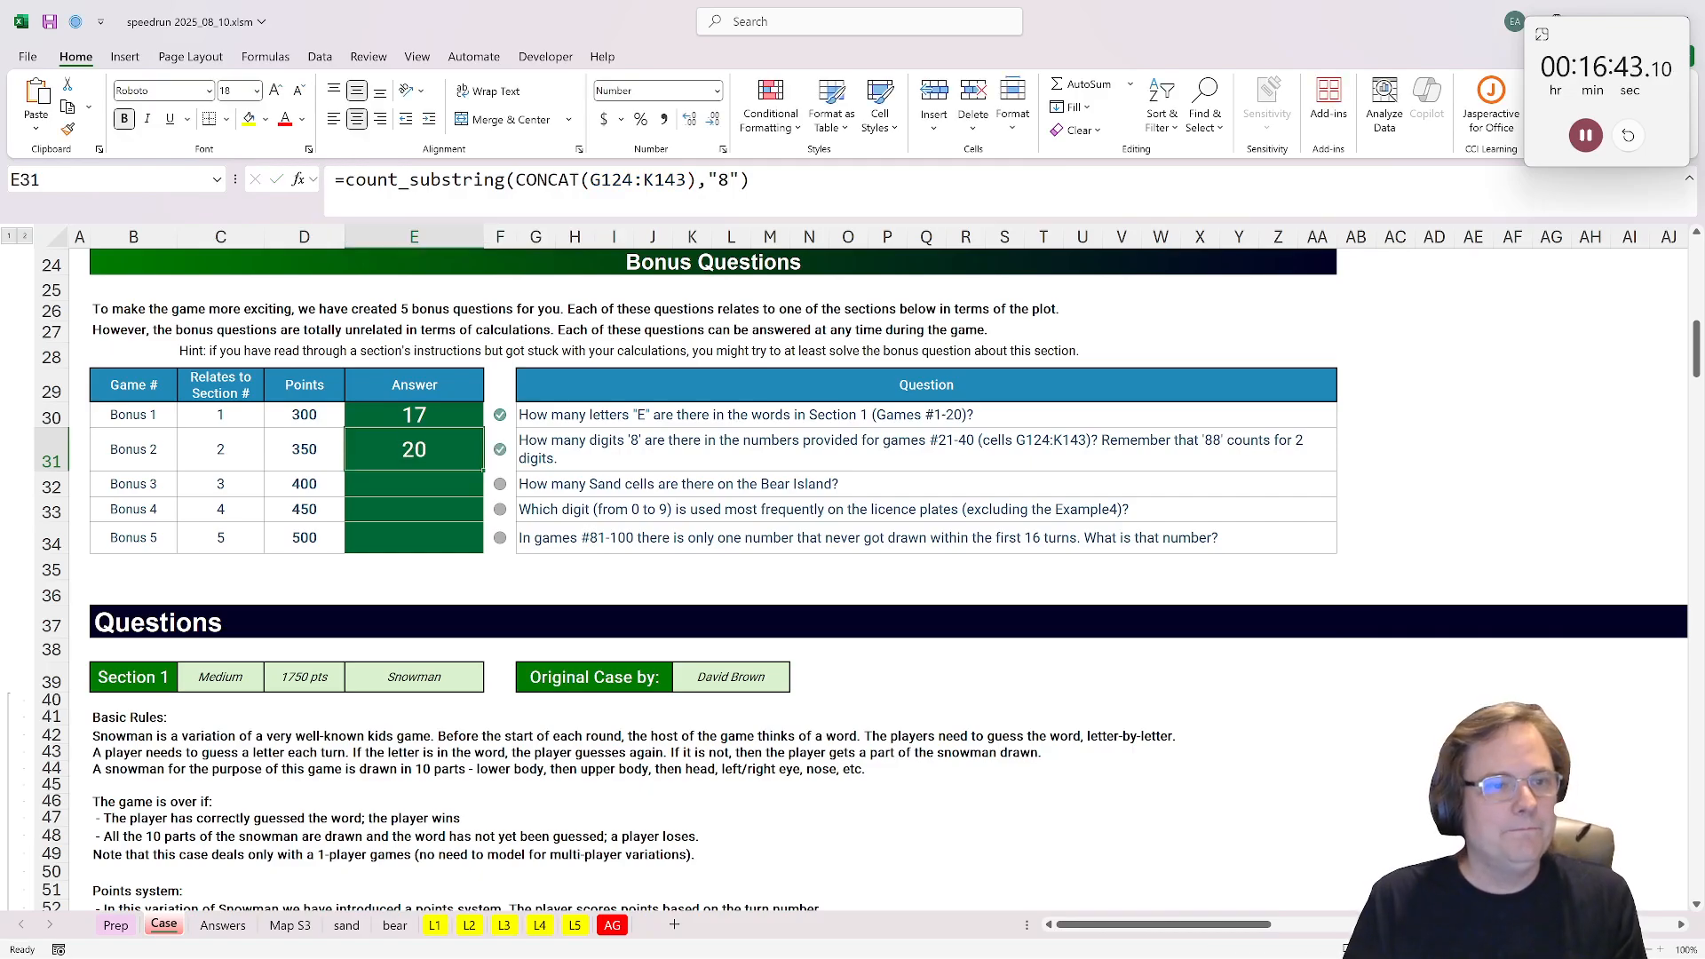
Step: Count the Sand cells for Bonus 3 in E32 by summing the sand sheet's whole map grid, A1:AC33
left_click(436, 484)
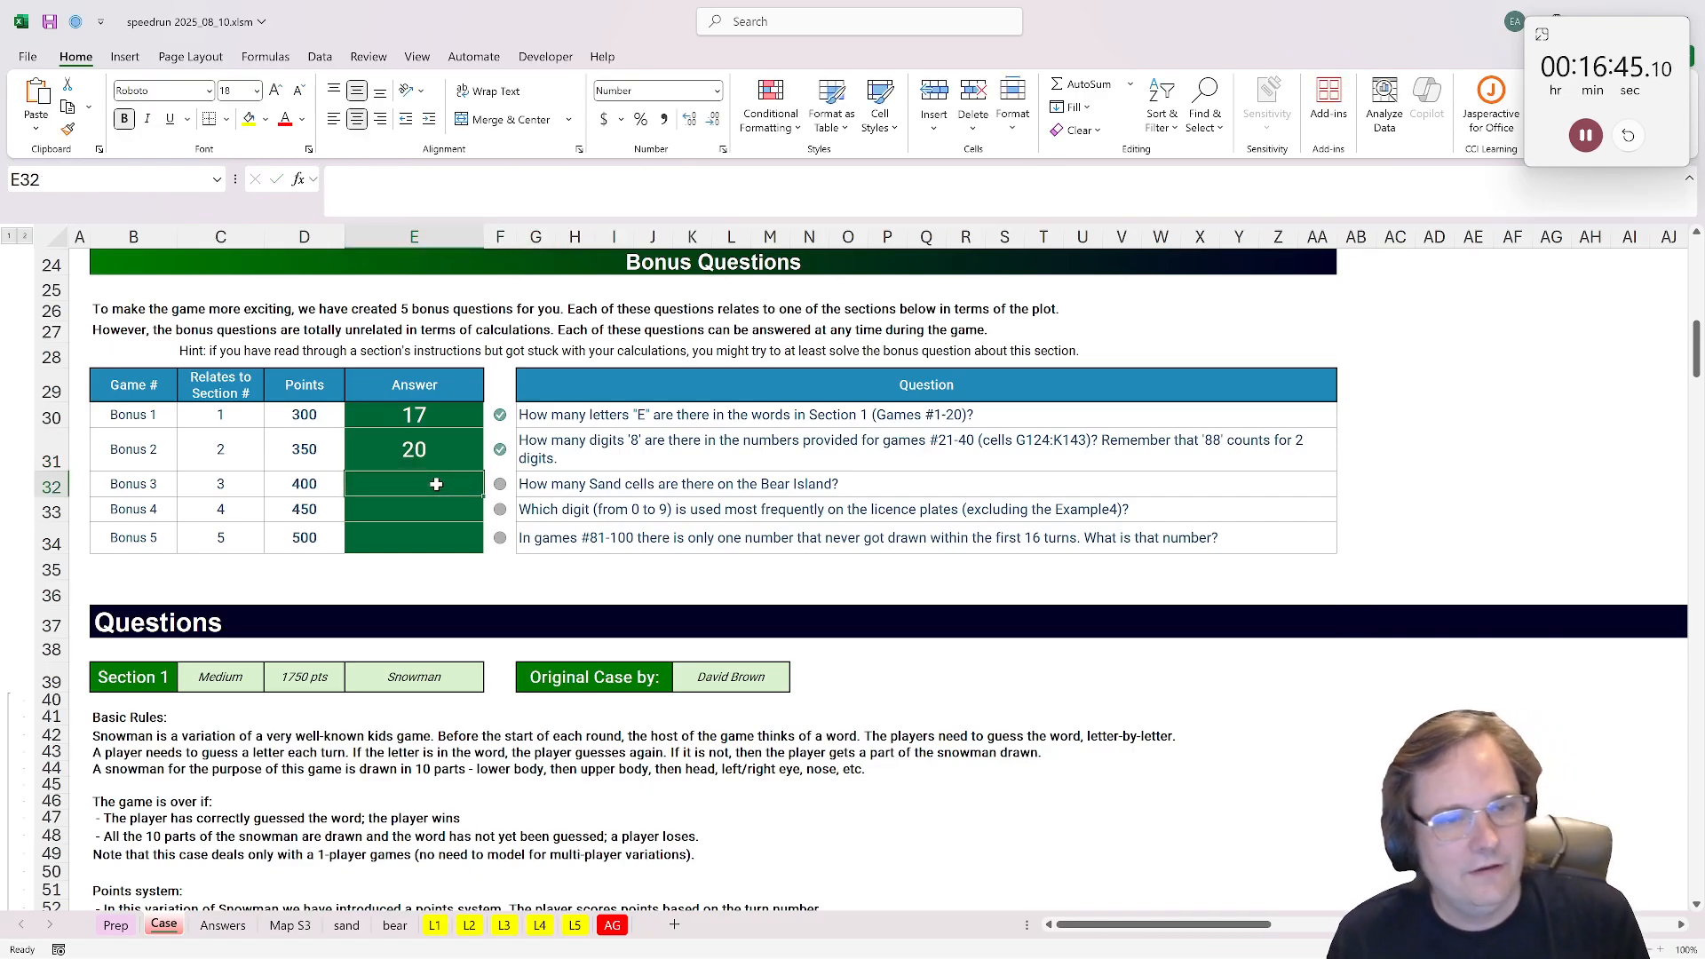
type("=")
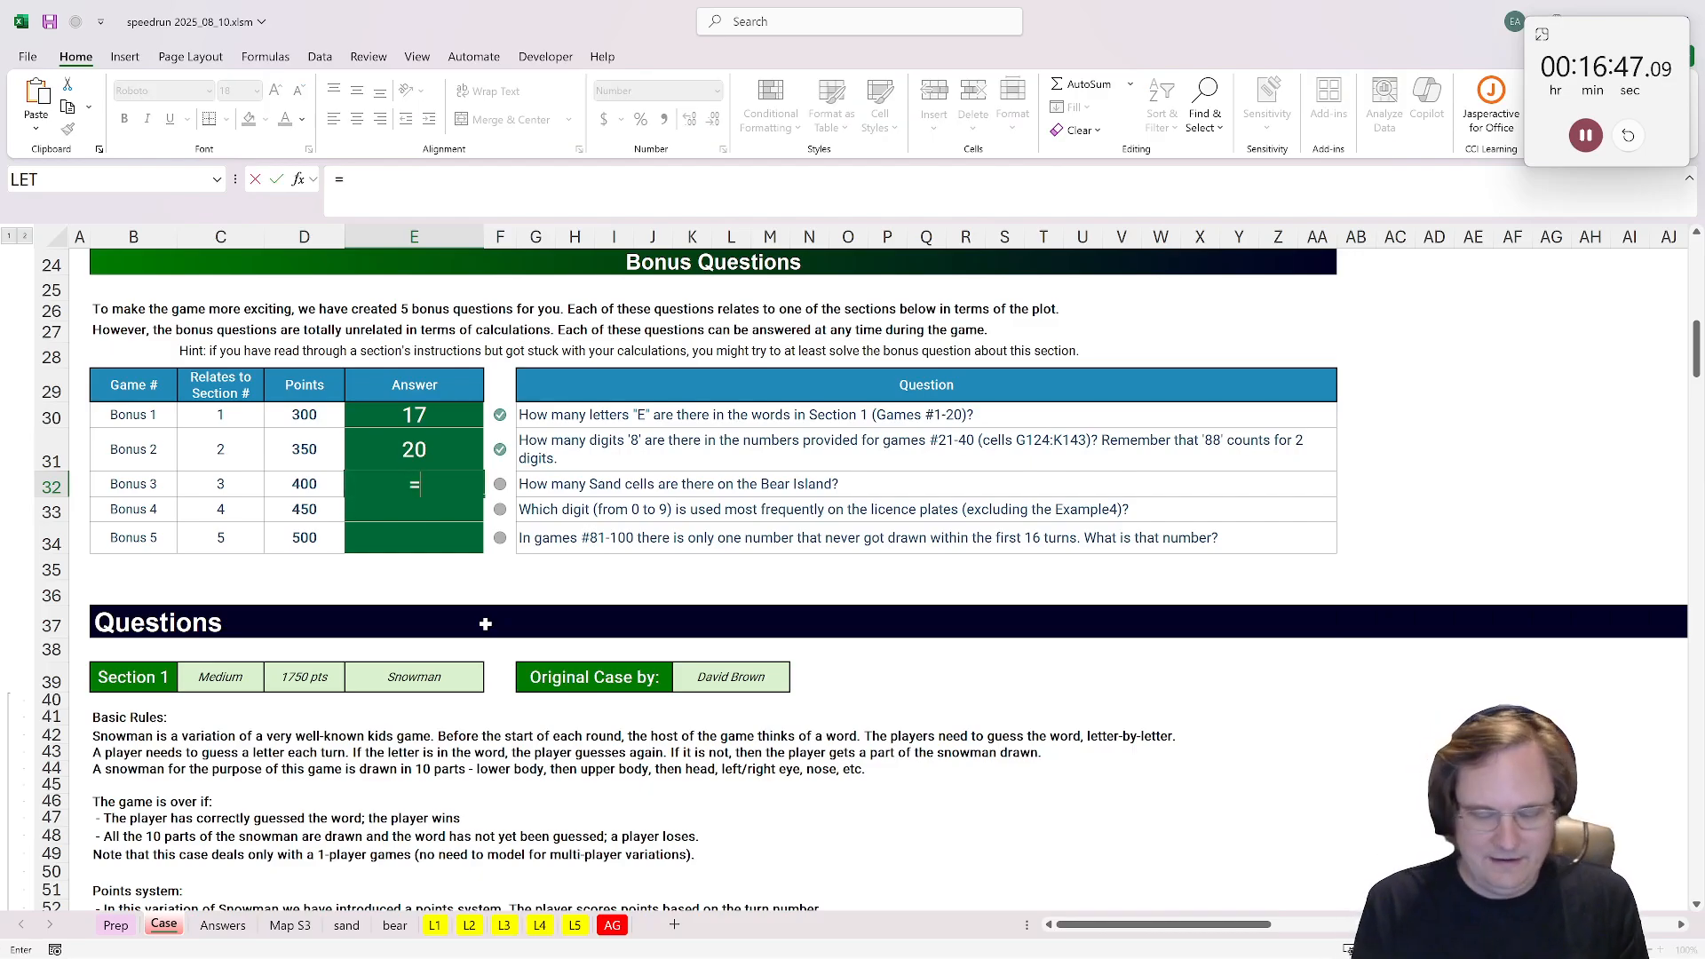
type("sum(")
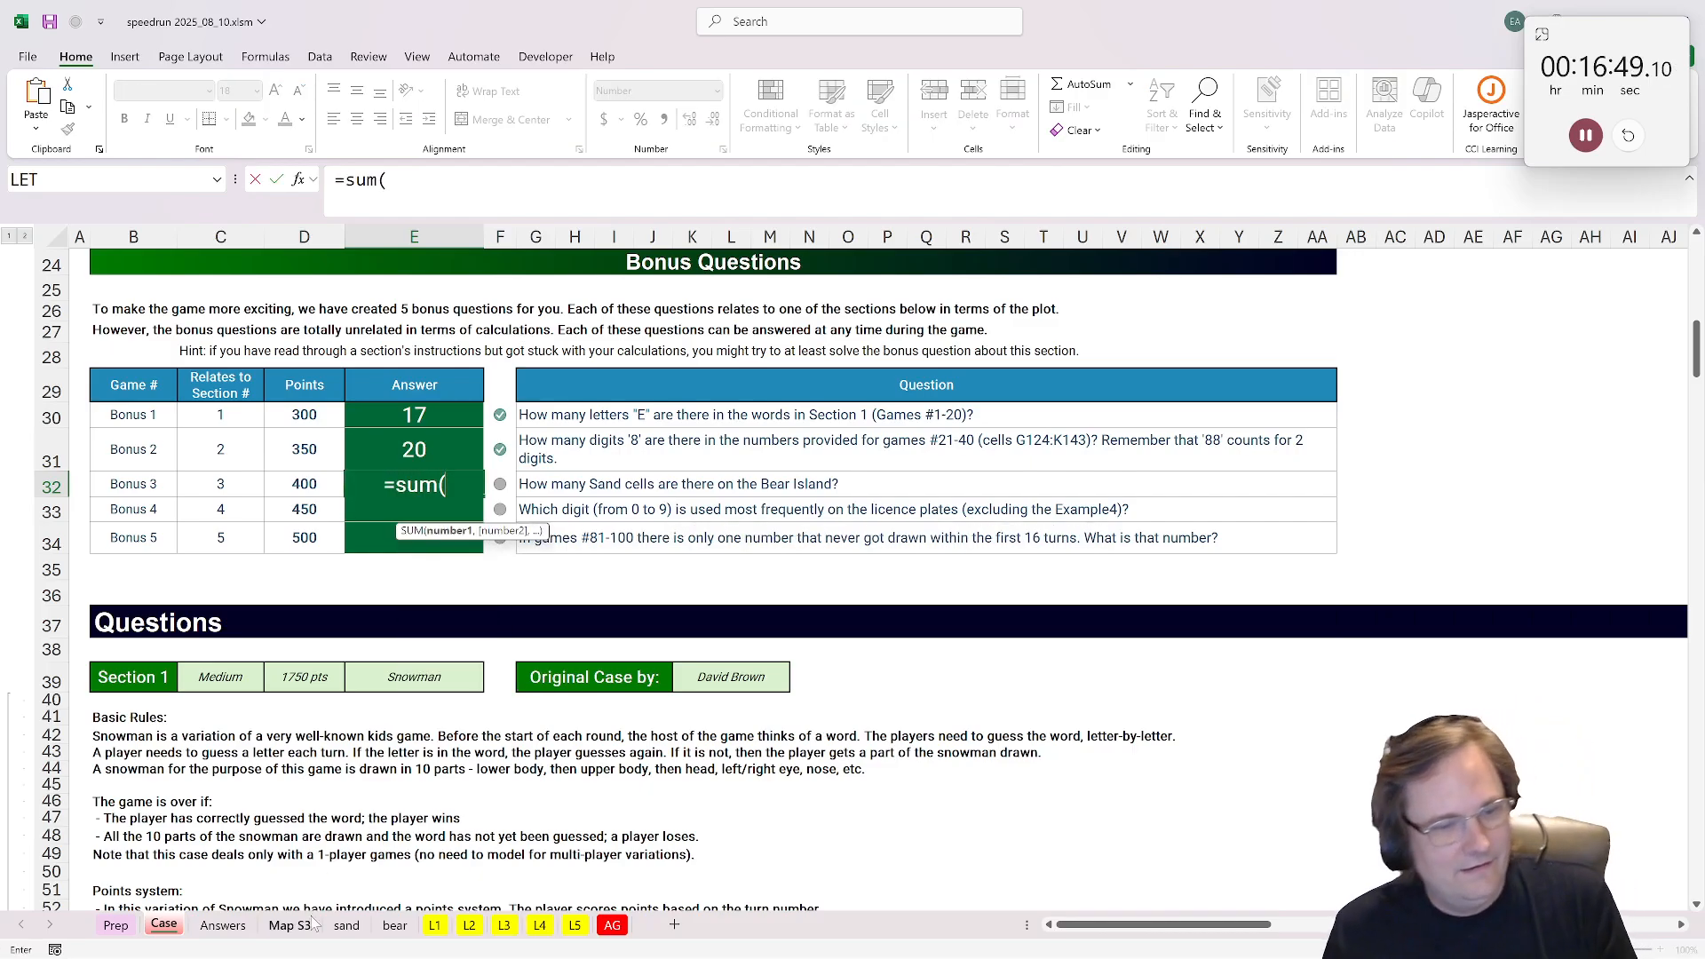
left_click(345, 925)
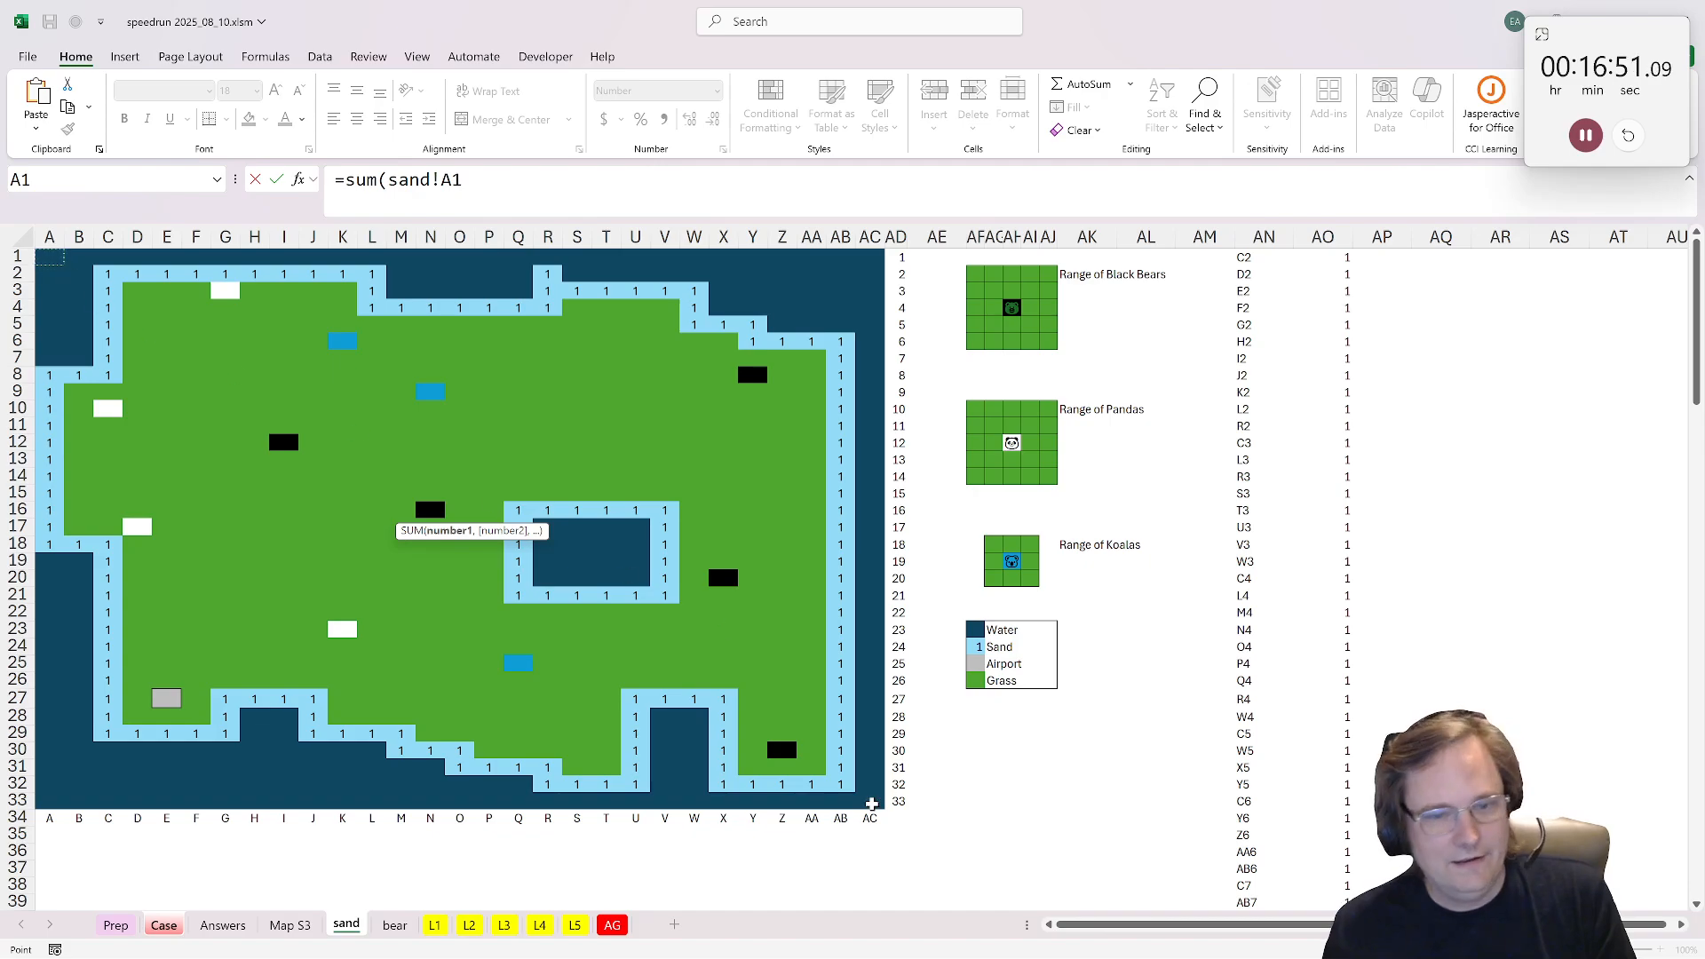
left_click(871, 804, "shift")
key("Return")
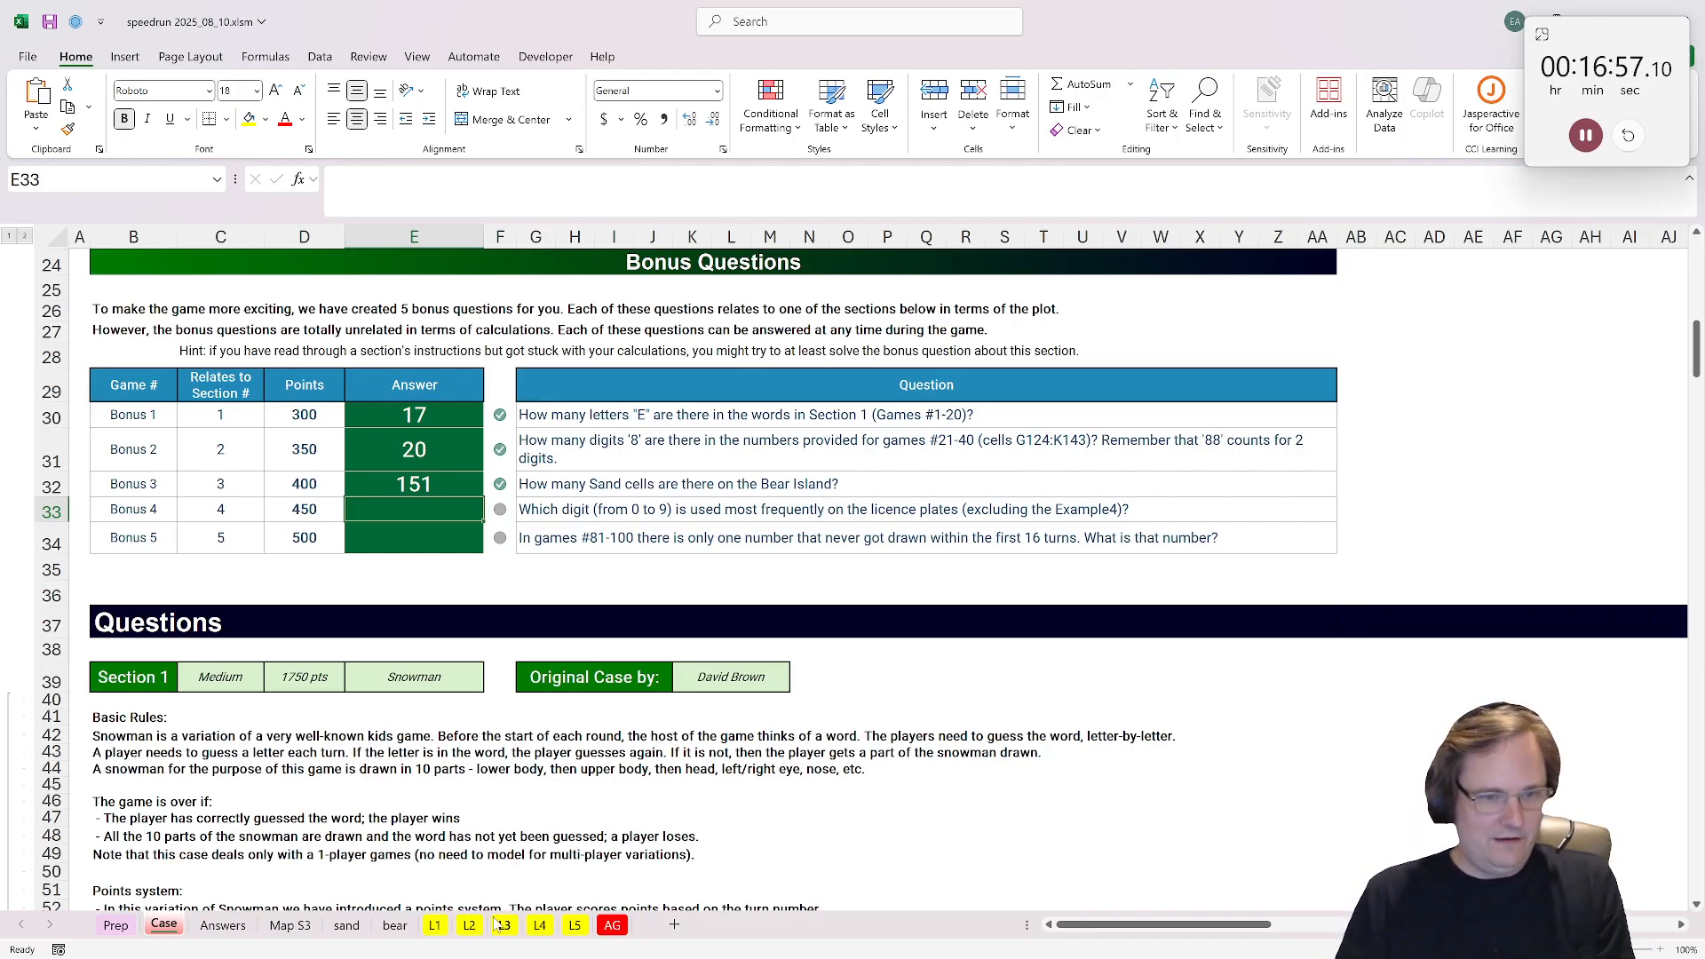
Step: Duplicate the L4 sheet, rename the copy B4 and place it between L4 and L5
left_click(531, 927)
right_click(531, 926)
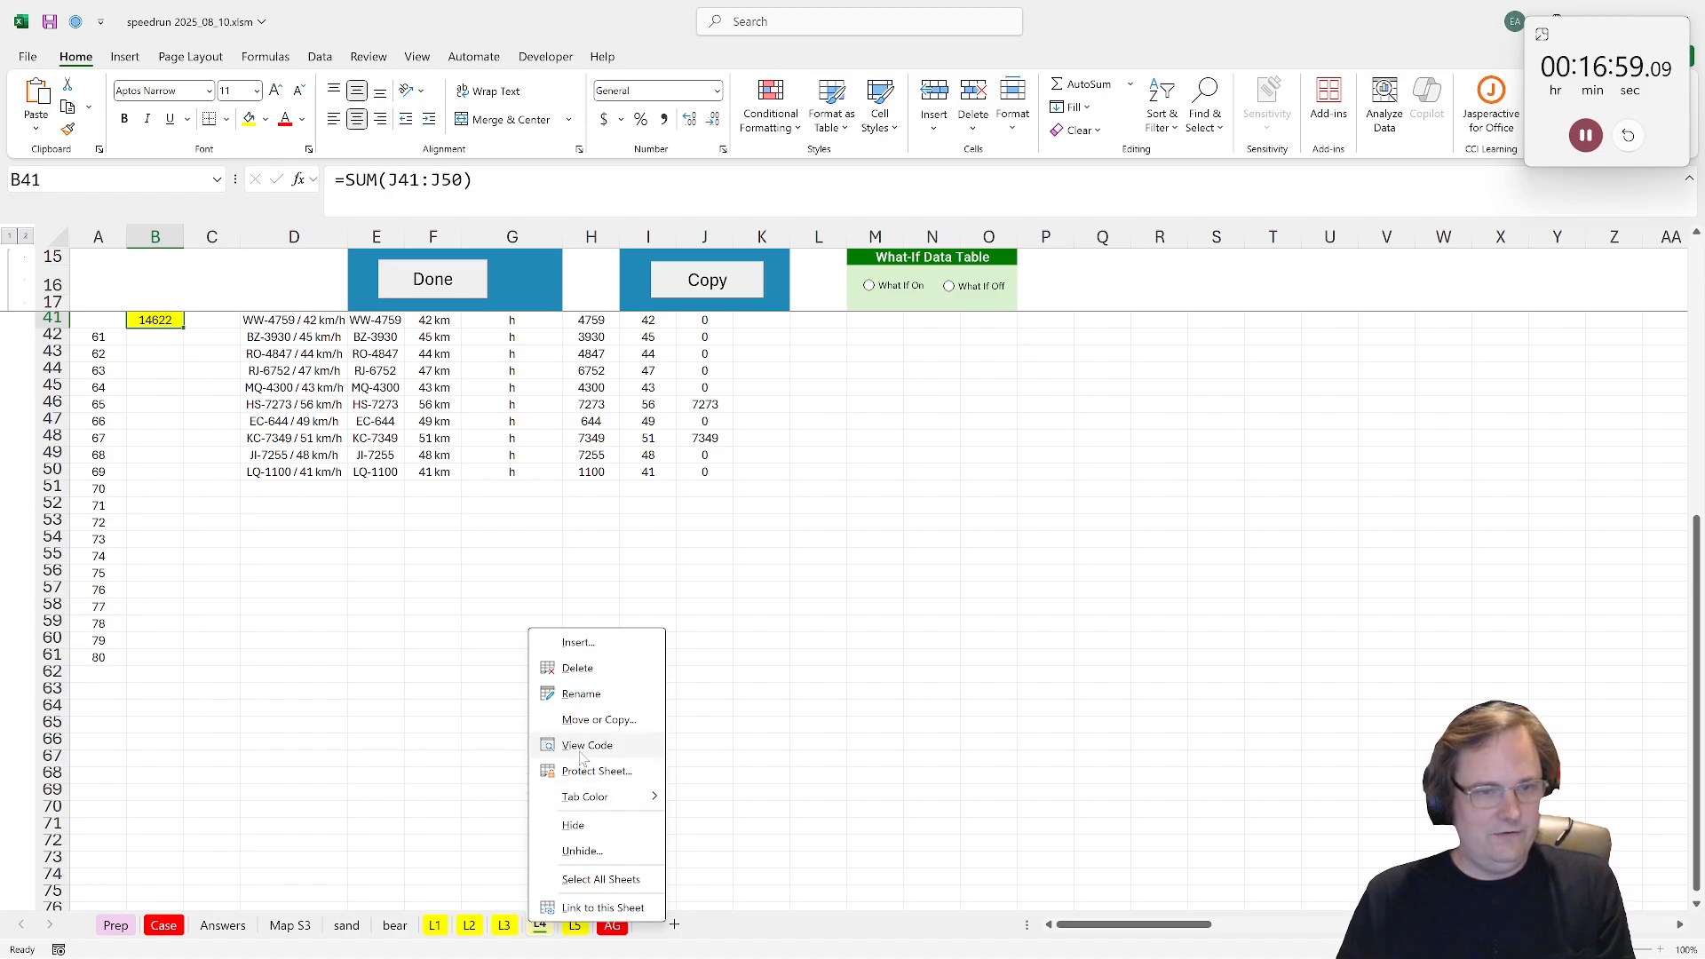
left_click(604, 720)
left_click(457, 850)
left_click(634, 882)
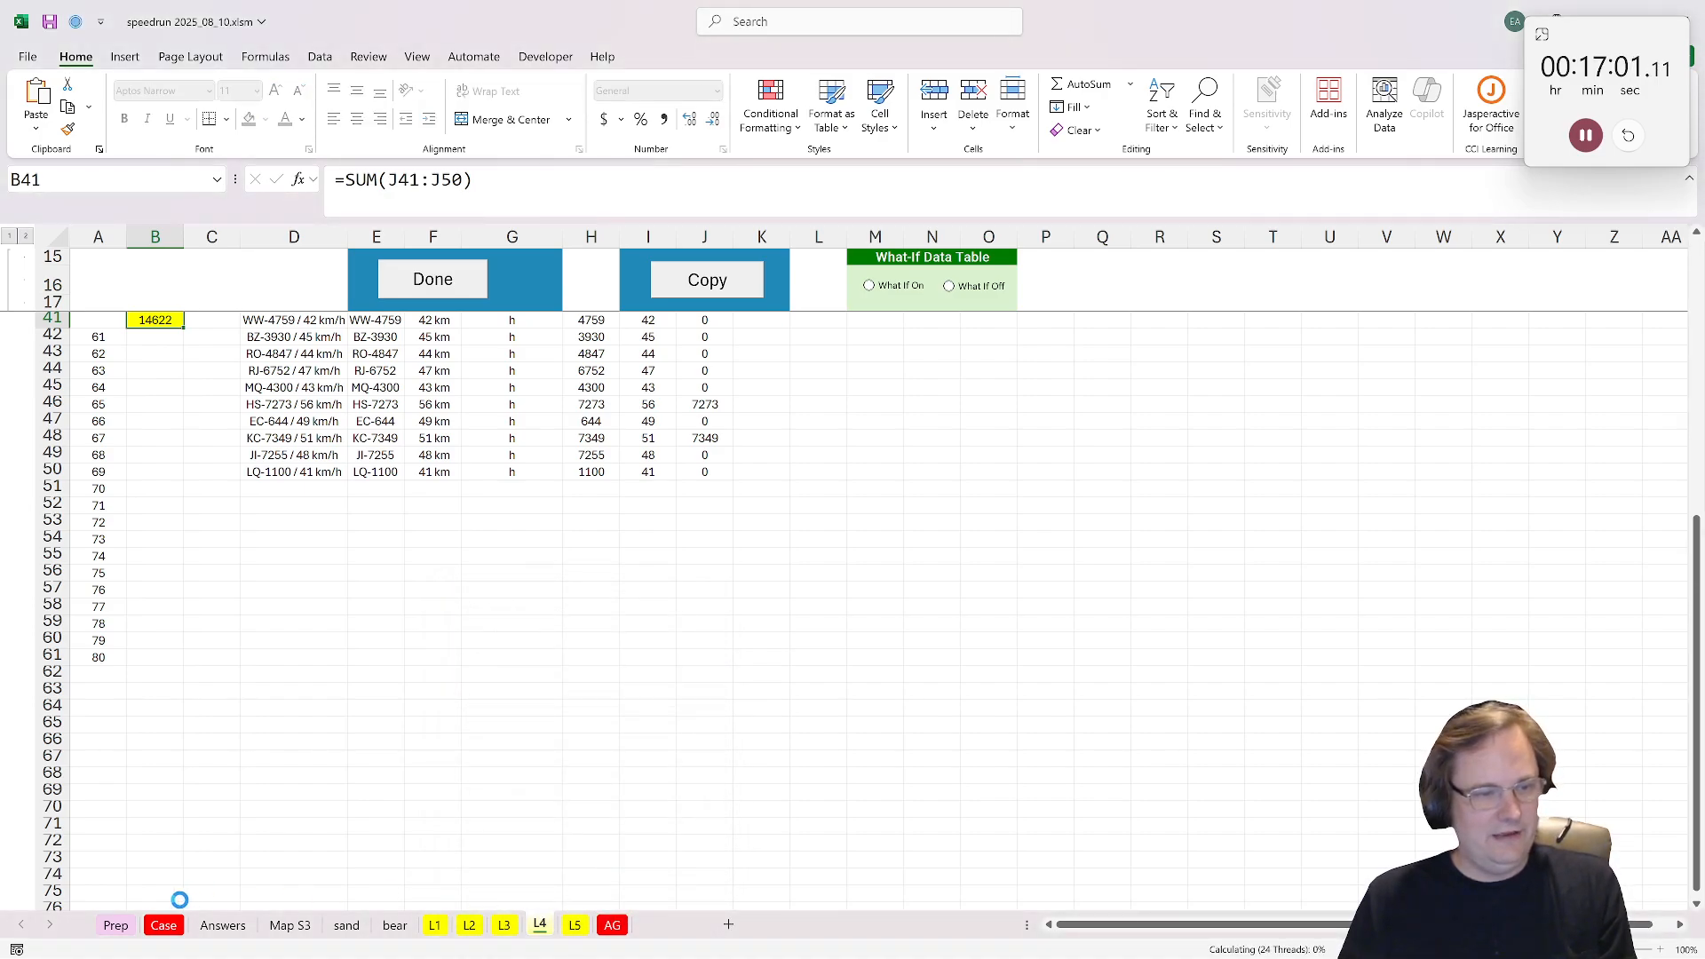
key("alt+h")
type("orB4")
left_click(158, 875)
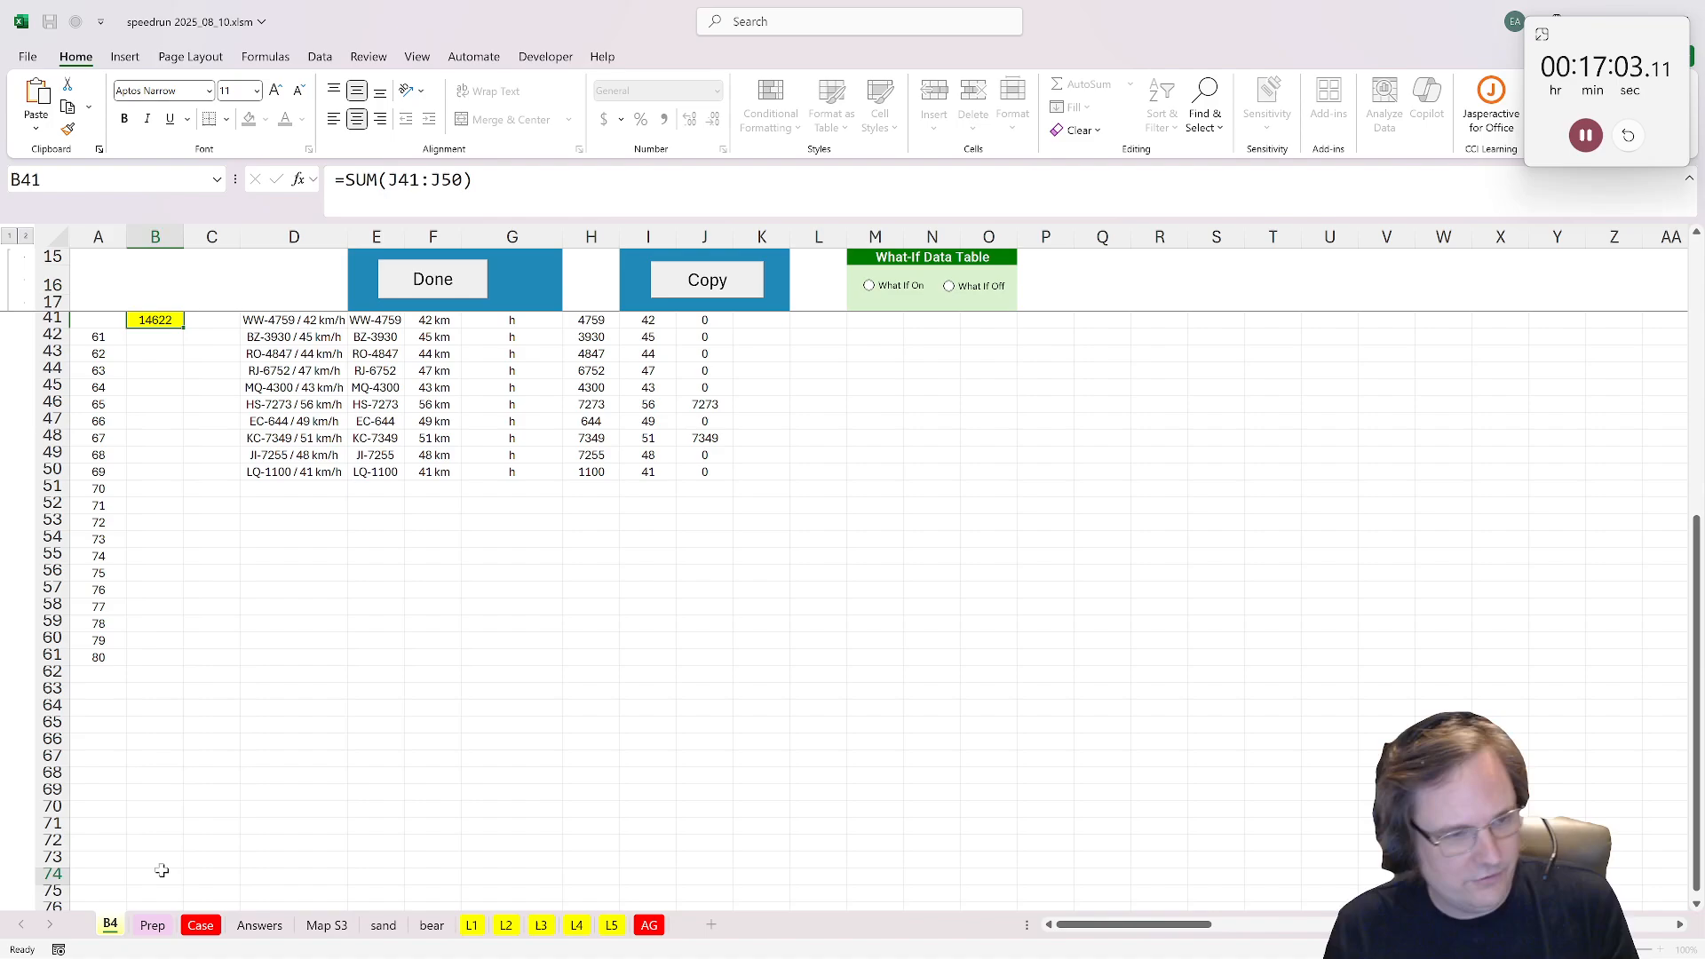
left_click_drag(610, 924, 611, 925)
Step: Replace the yellow cell B41 on B4 with =CONCAT(H41:H50) to join the licence plate numbers
scroll(426, 602, "up", 8)
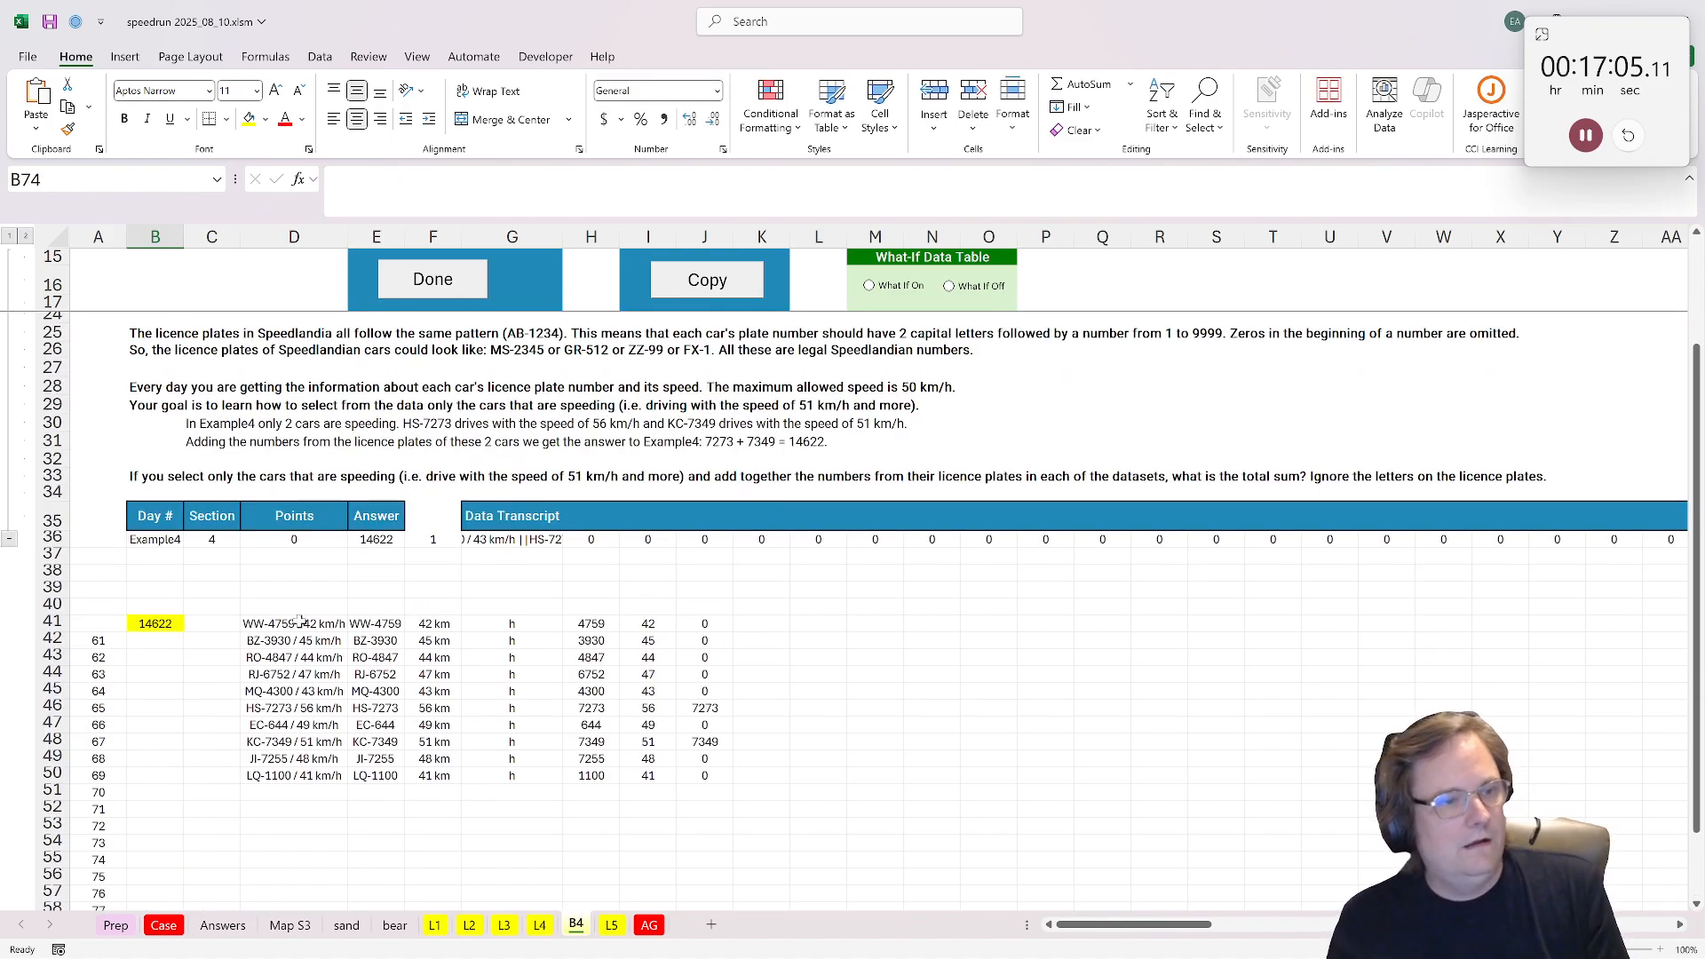
scroll(298, 621, "down", 4)
left_click(156, 522)
type("=concat(")
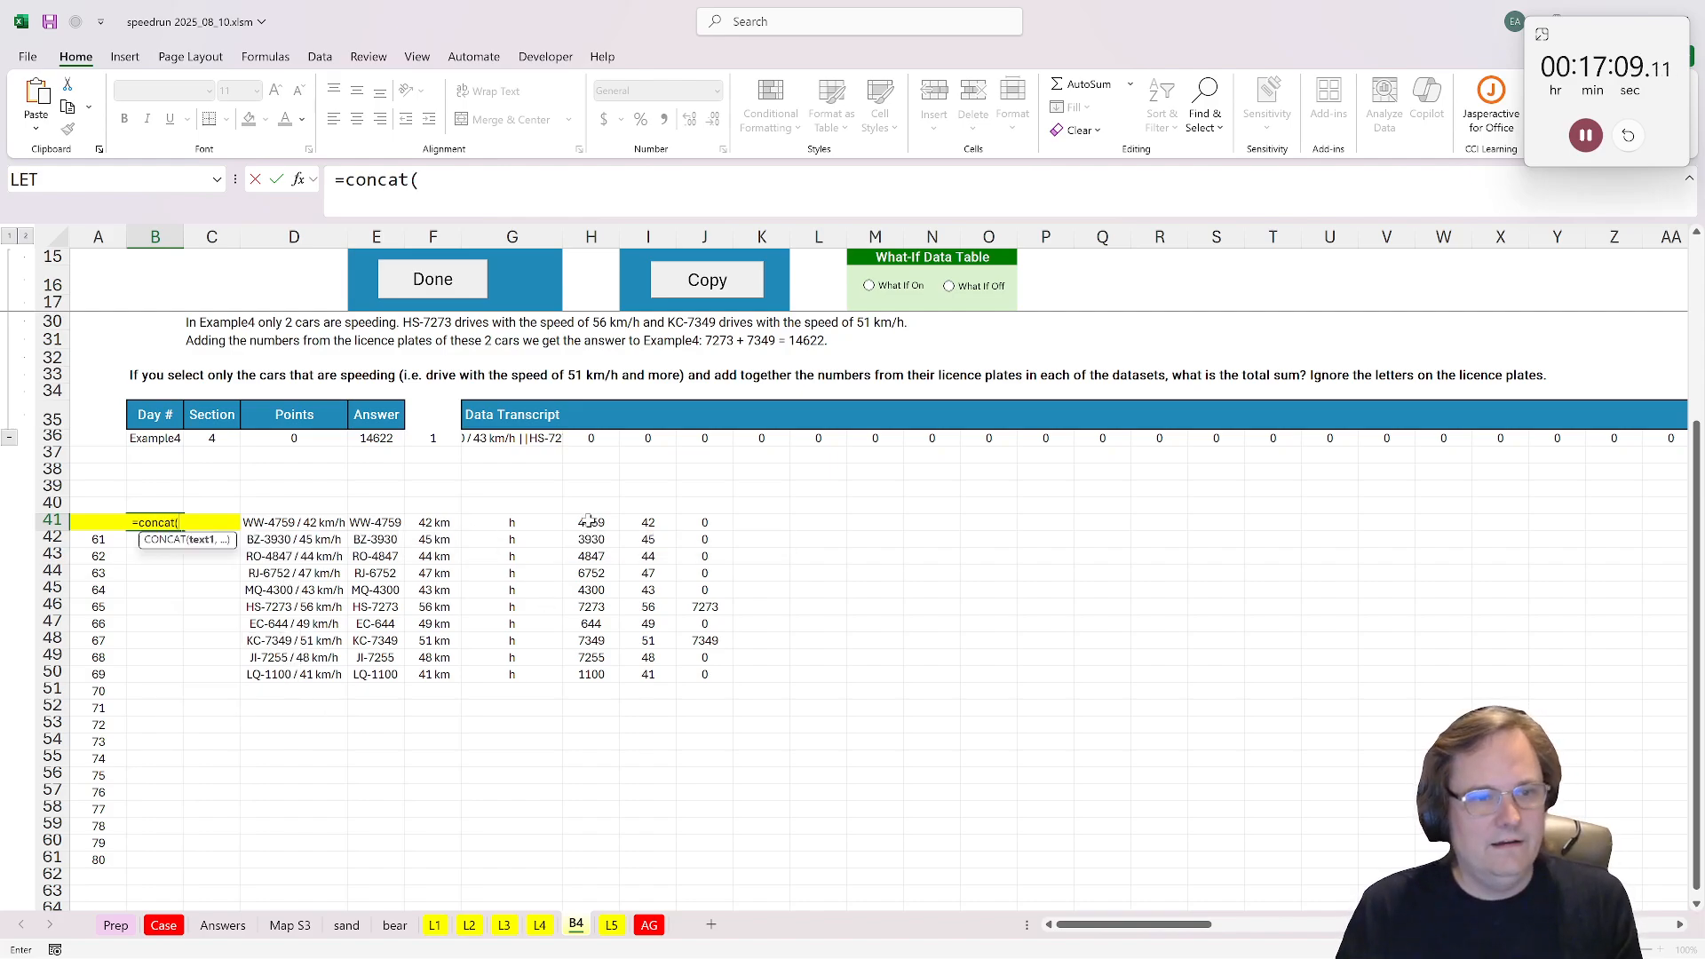
left_click_drag(590, 522, 591, 672)
key("ctrl+Return")
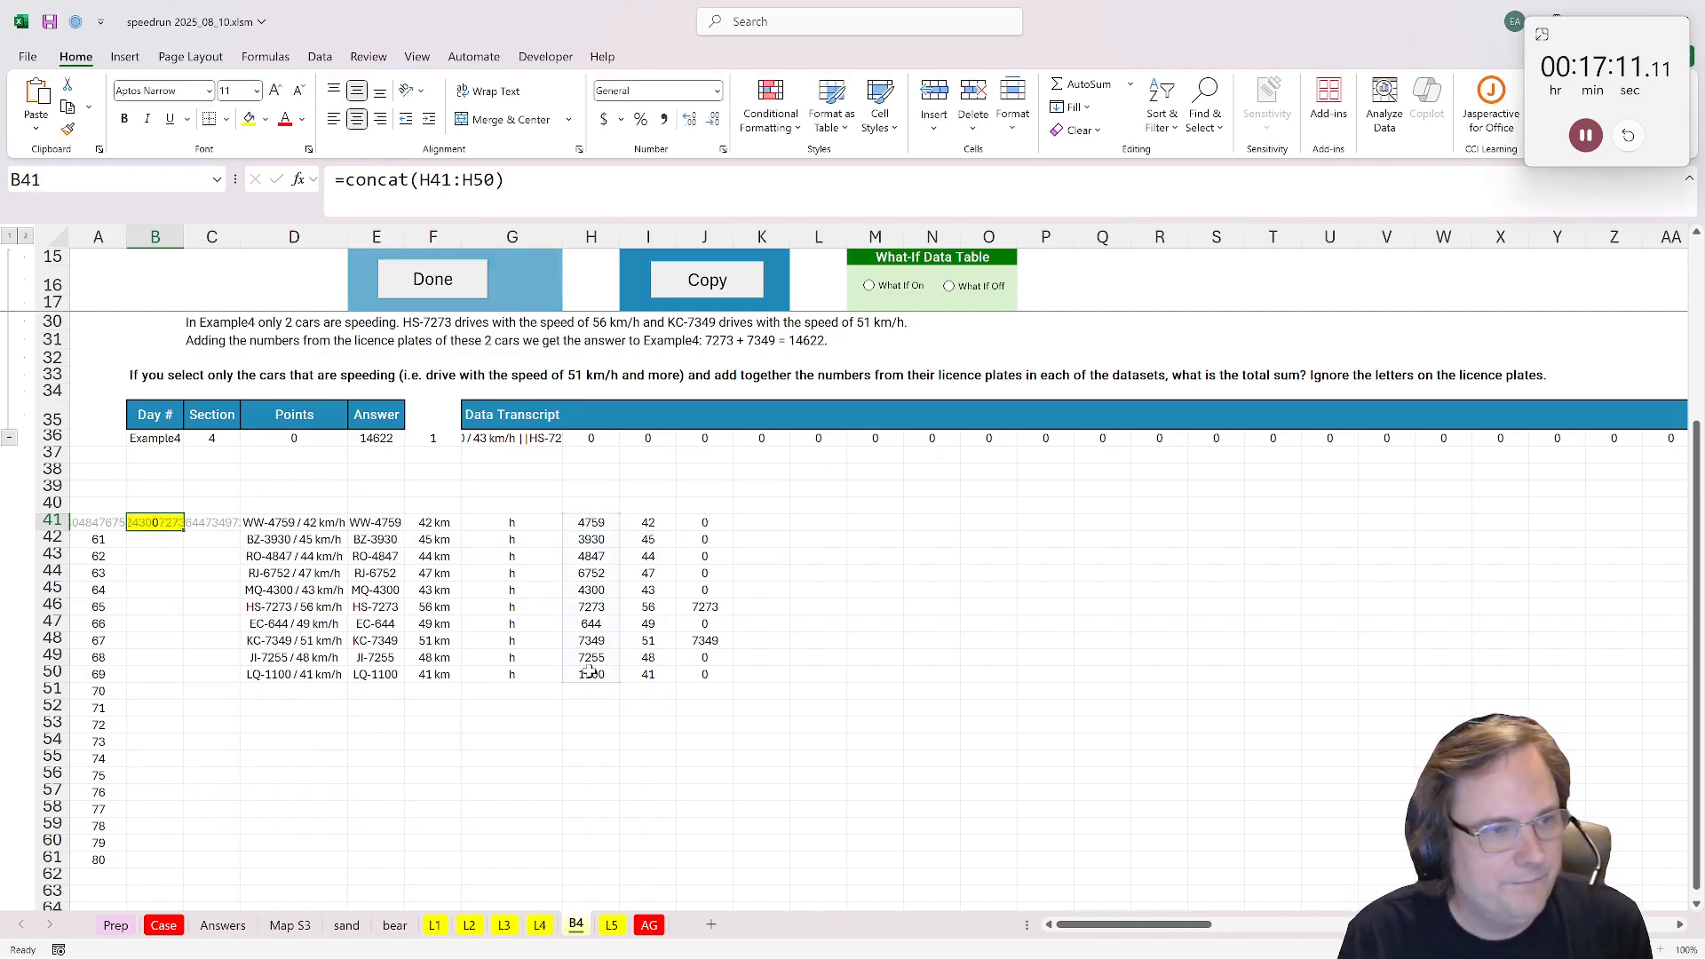
Step: Switch the What-If Data Table on and join its results in N40 with =CONCAT(B42:B61)
left_click(875, 292)
left_click(938, 508)
type("=concat(")
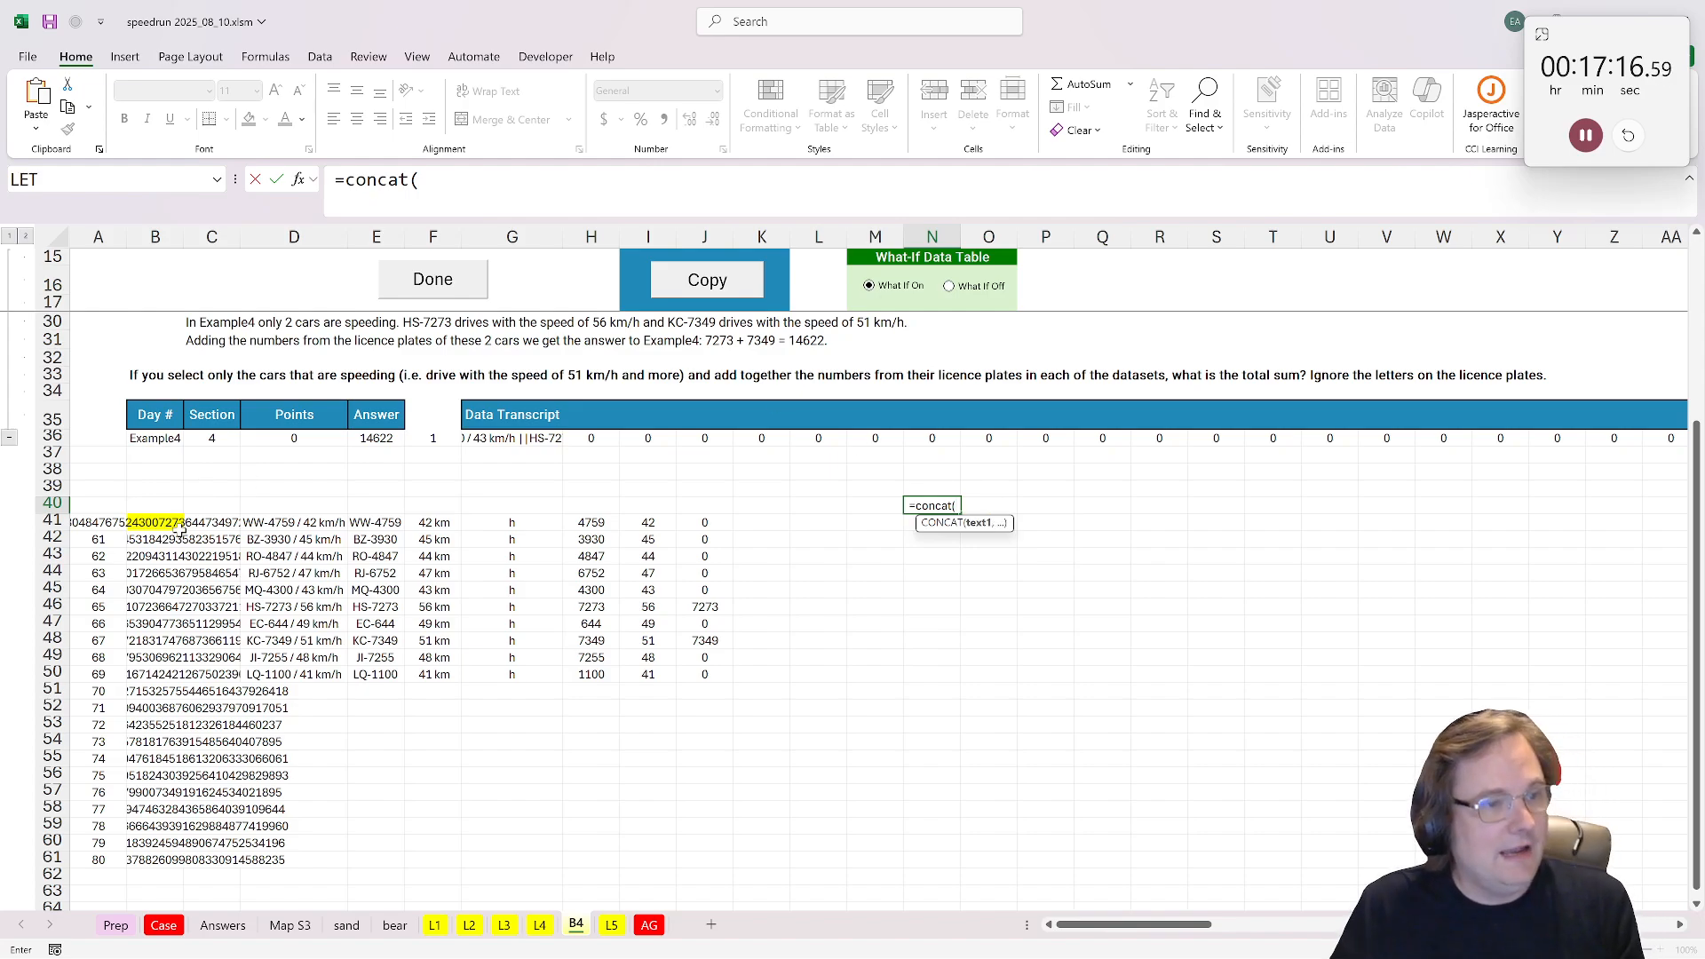
left_click_drag(180, 529, 186, 860)
key("Return")
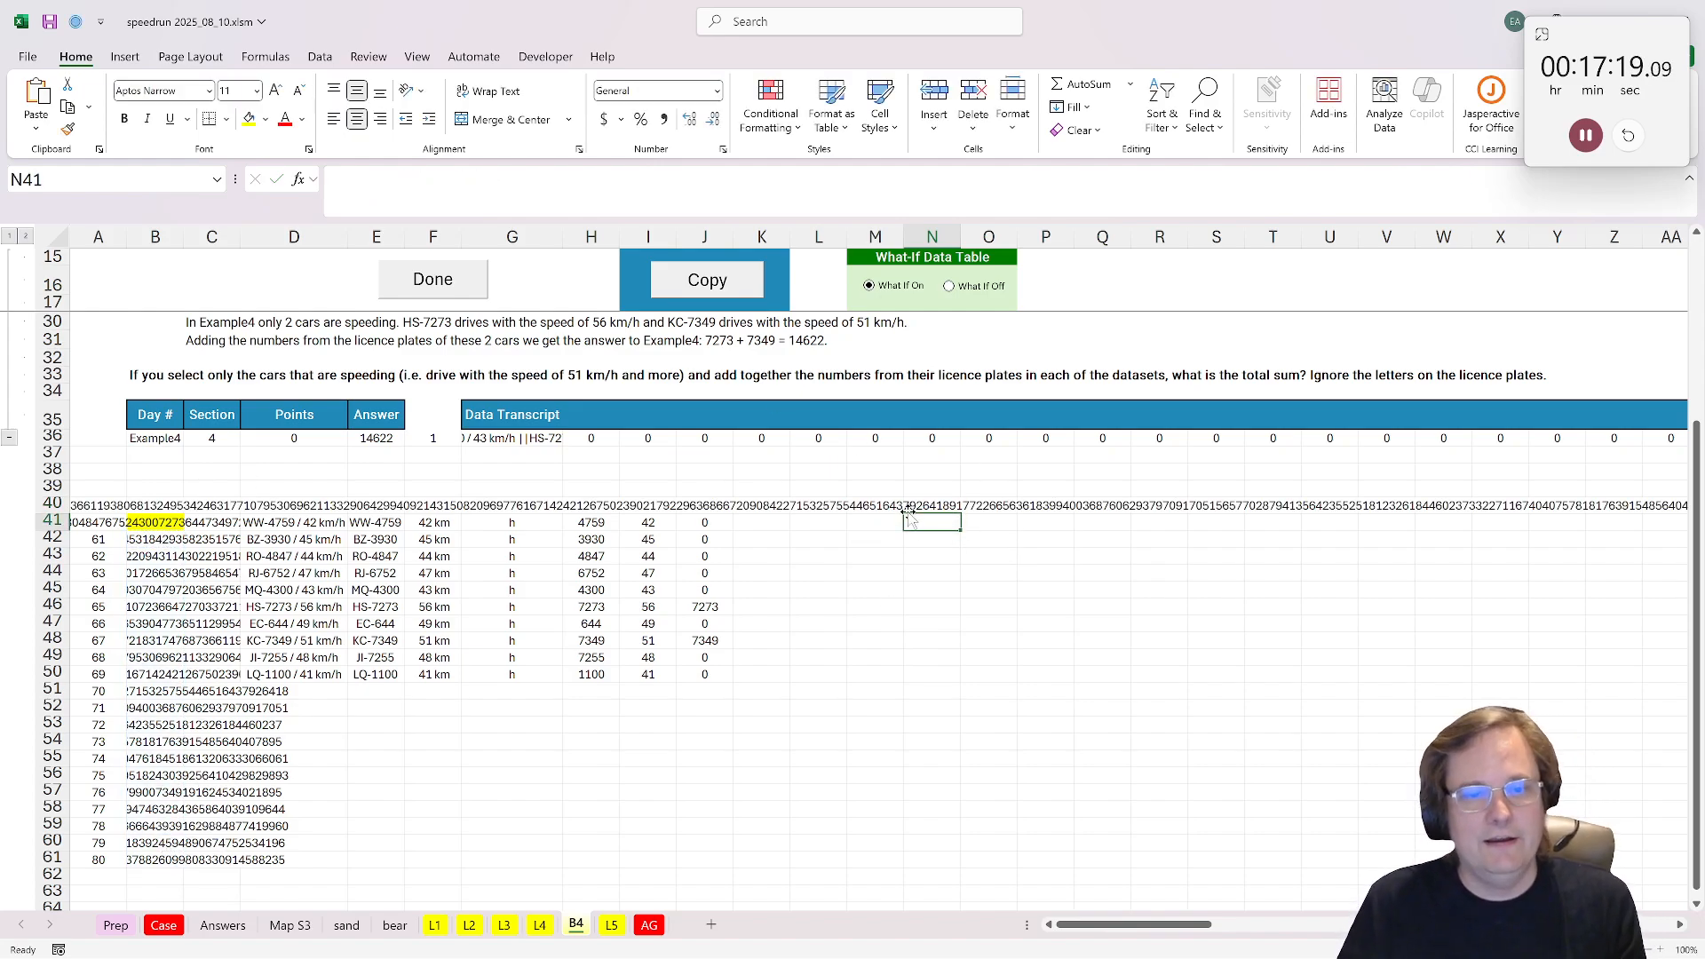
Step: Split the joined digits in N40 into single characters by changing the formula to =str2arr(CONCAT(B42:B61))
left_click_drag(908, 513, 946, 508)
left_click(961, 525)
key("Up")
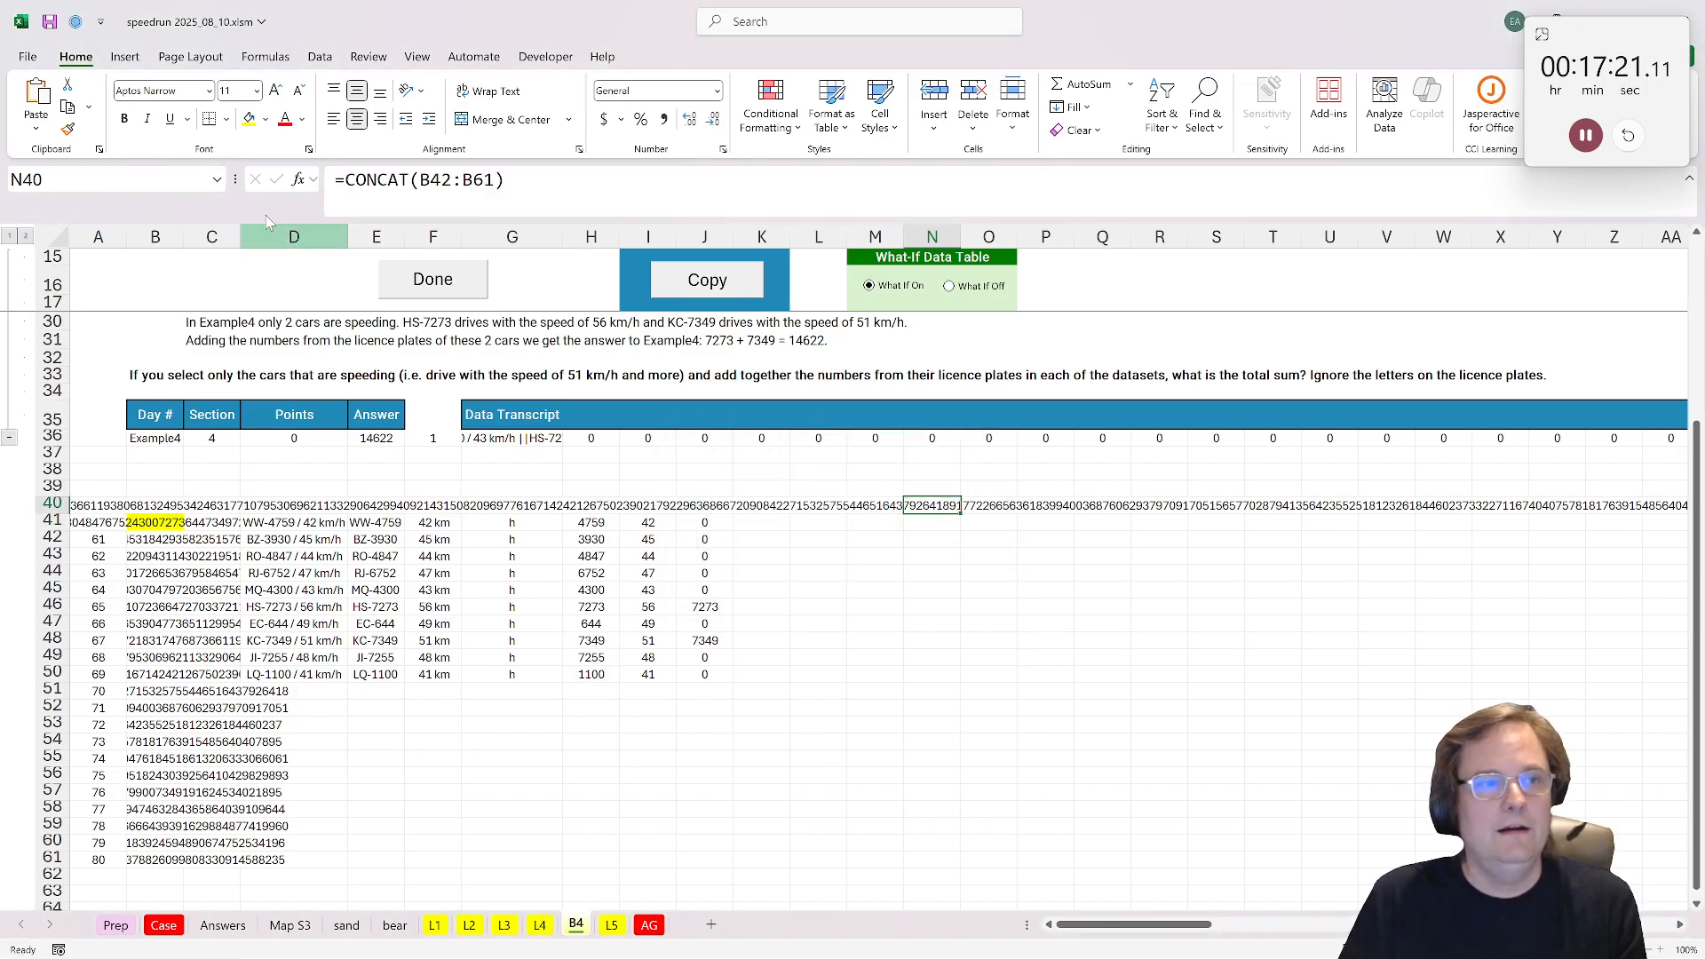
key("F2")
type("str2arr")
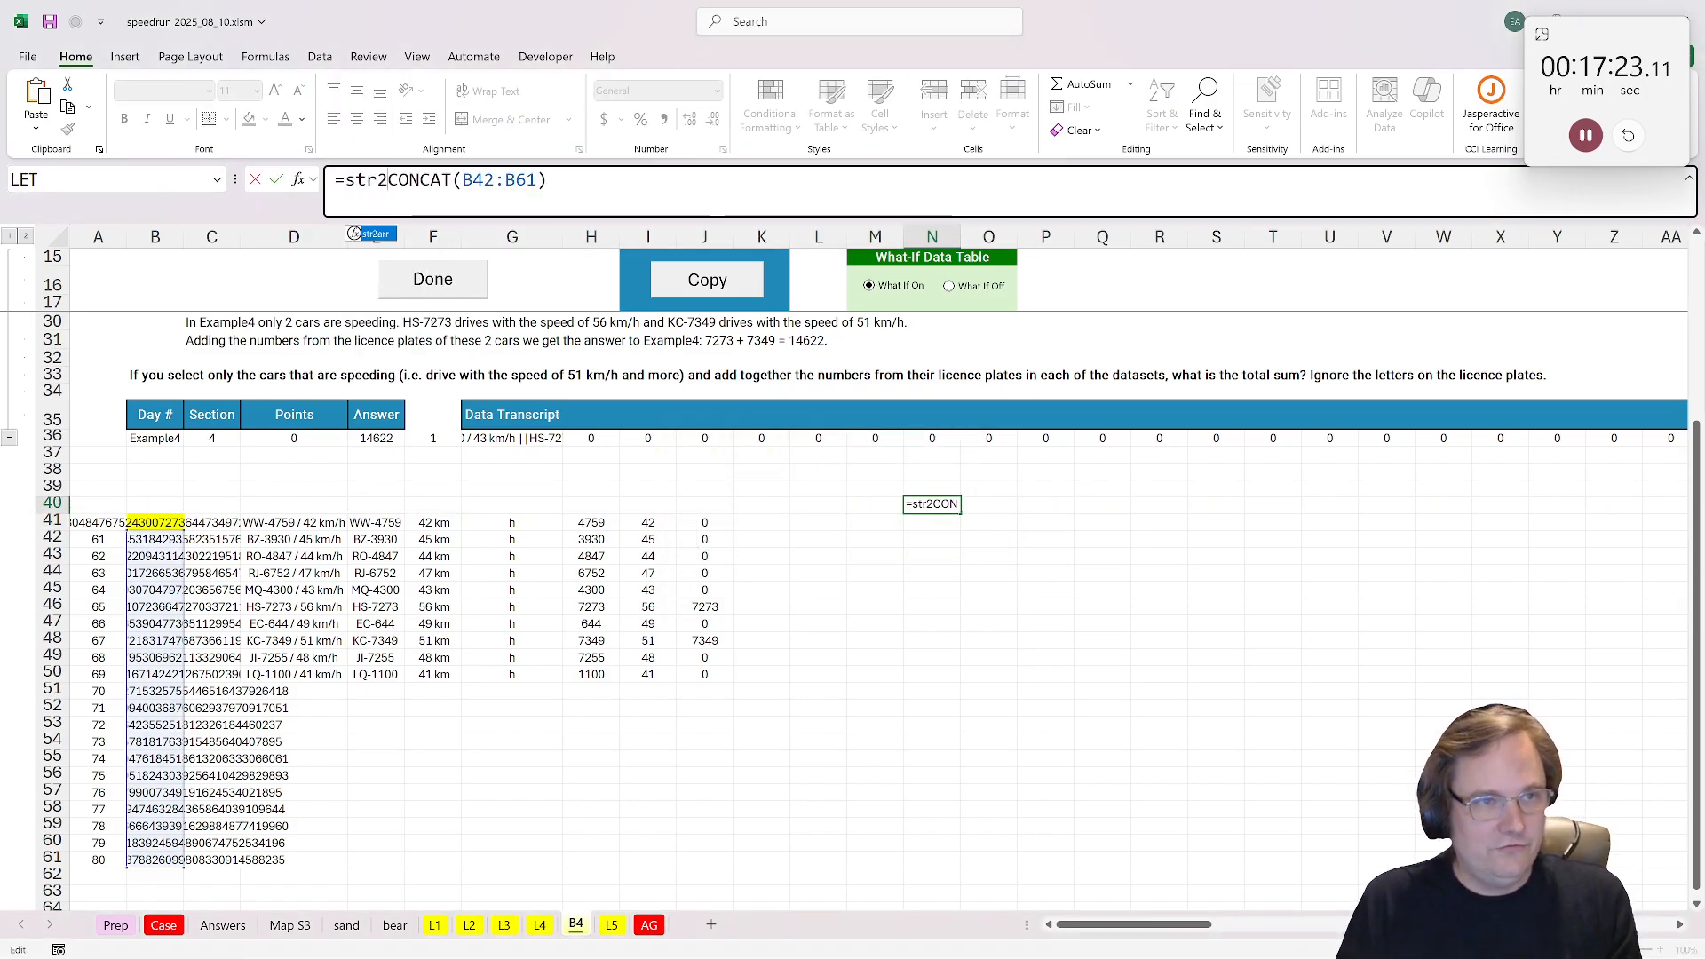
type("(")
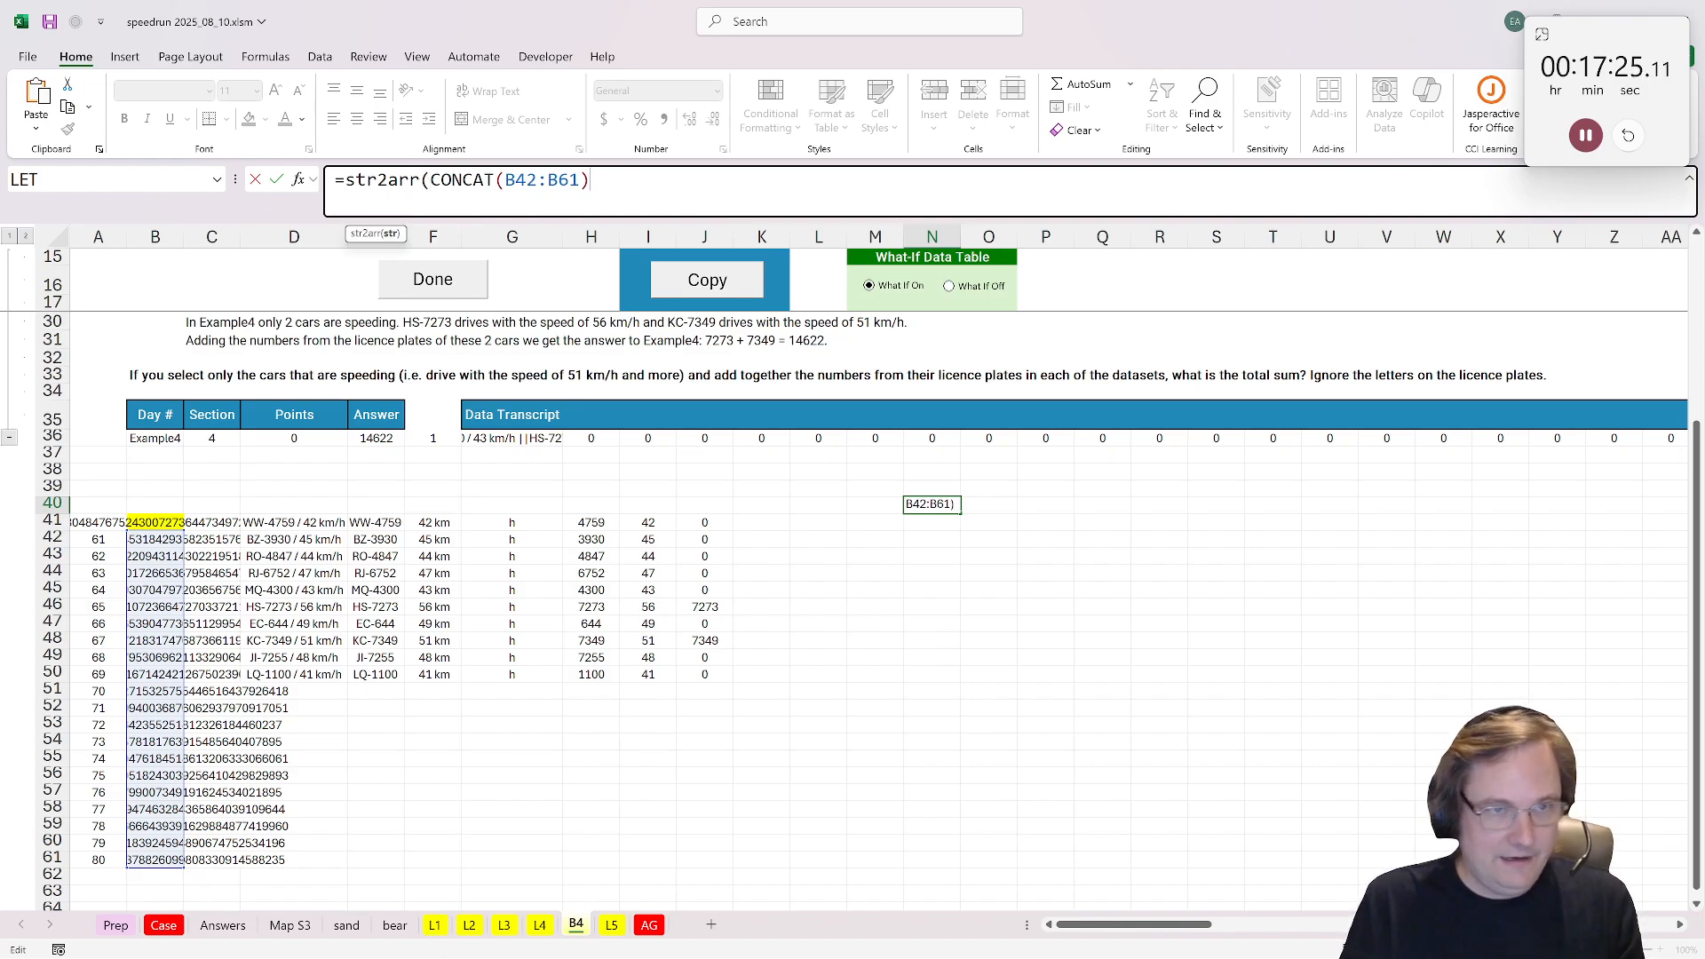
key("ctrl+Return")
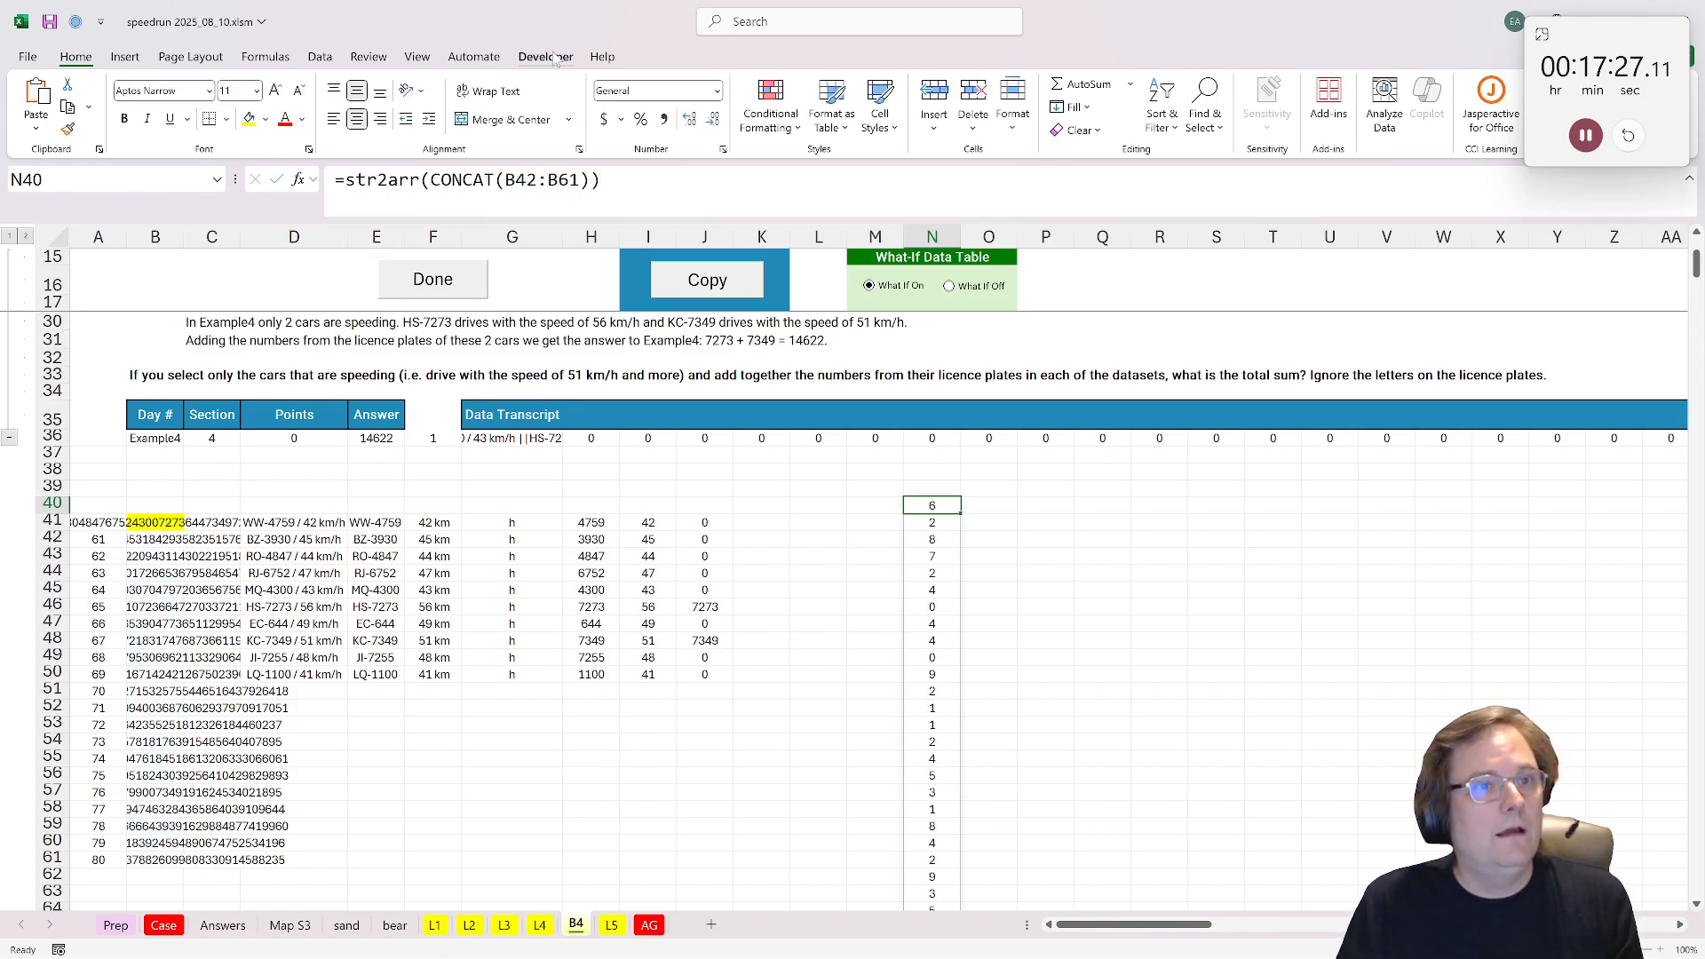
Step: Run the frequency_table macro on the whole range of digits spilled down from N40
left_click(555, 59)
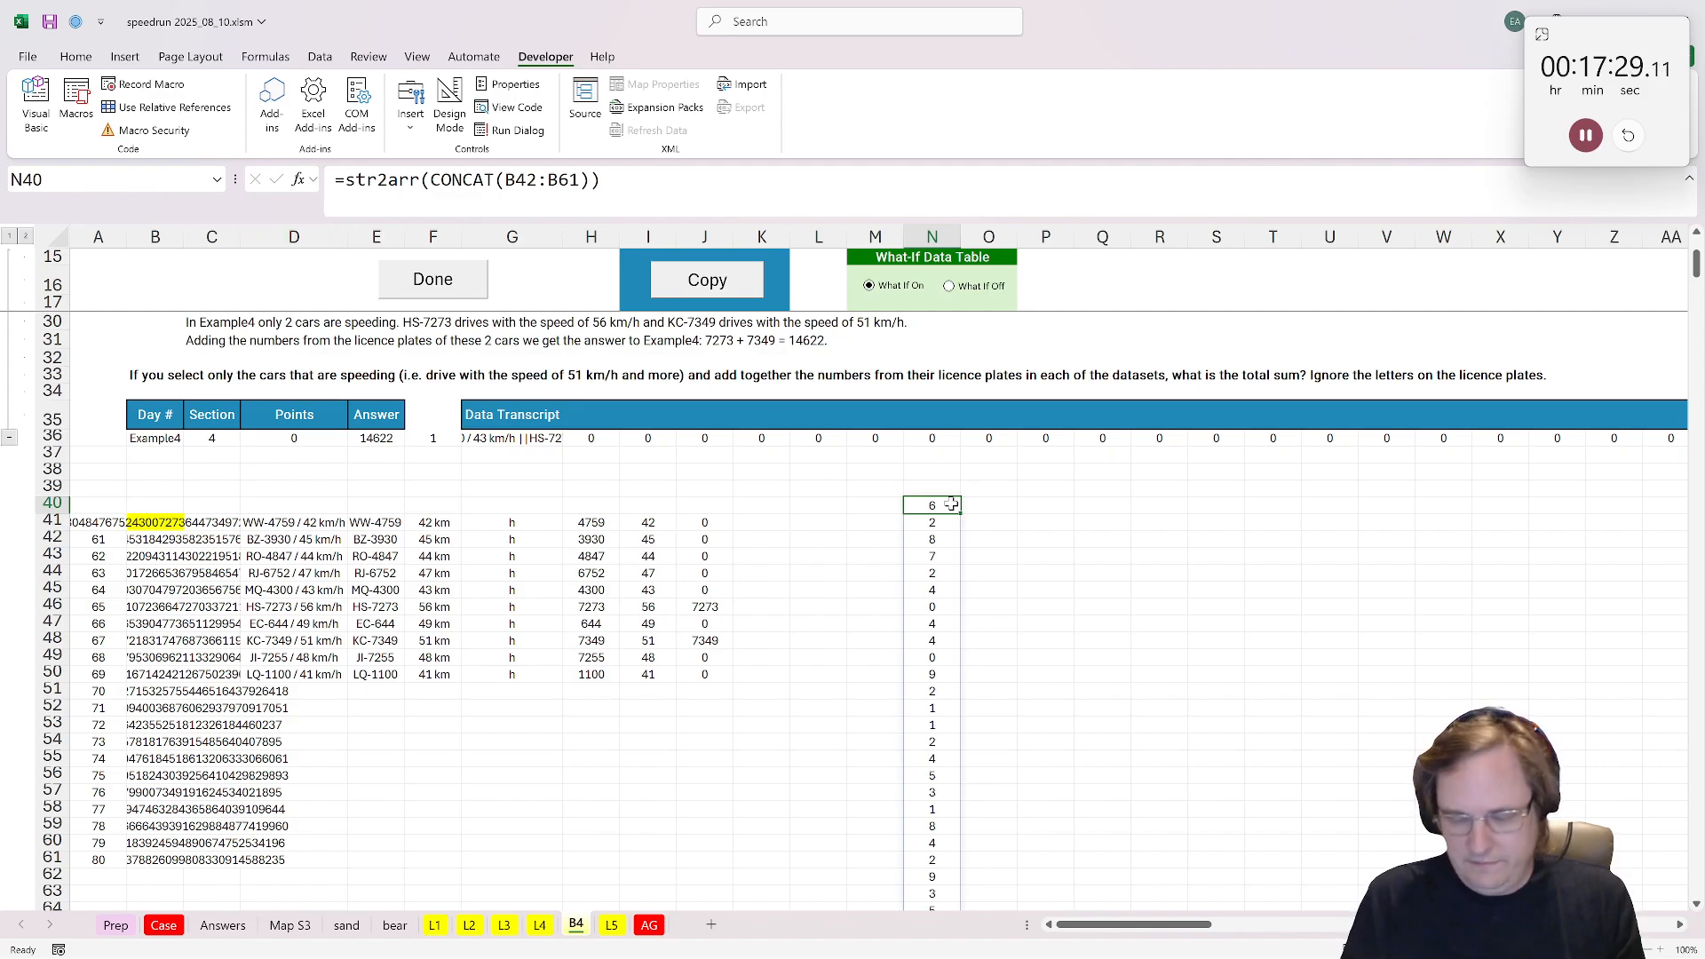
key("ctrl+shift+Down")
left_click(82, 124)
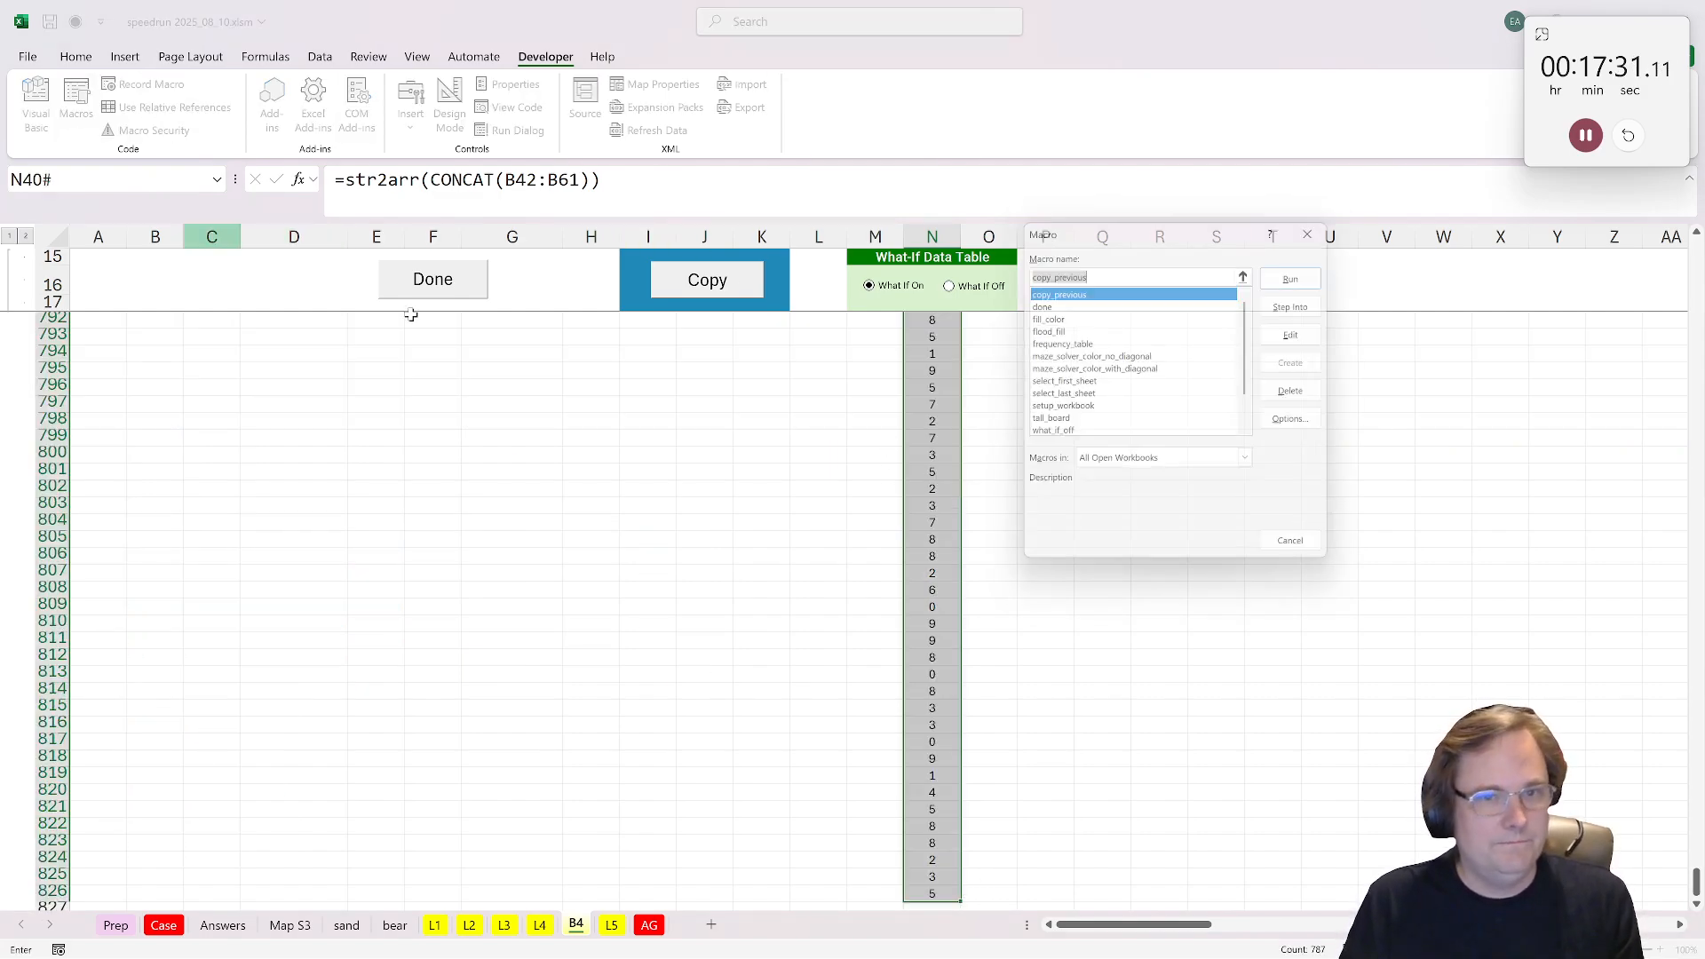
left_click(1081, 343)
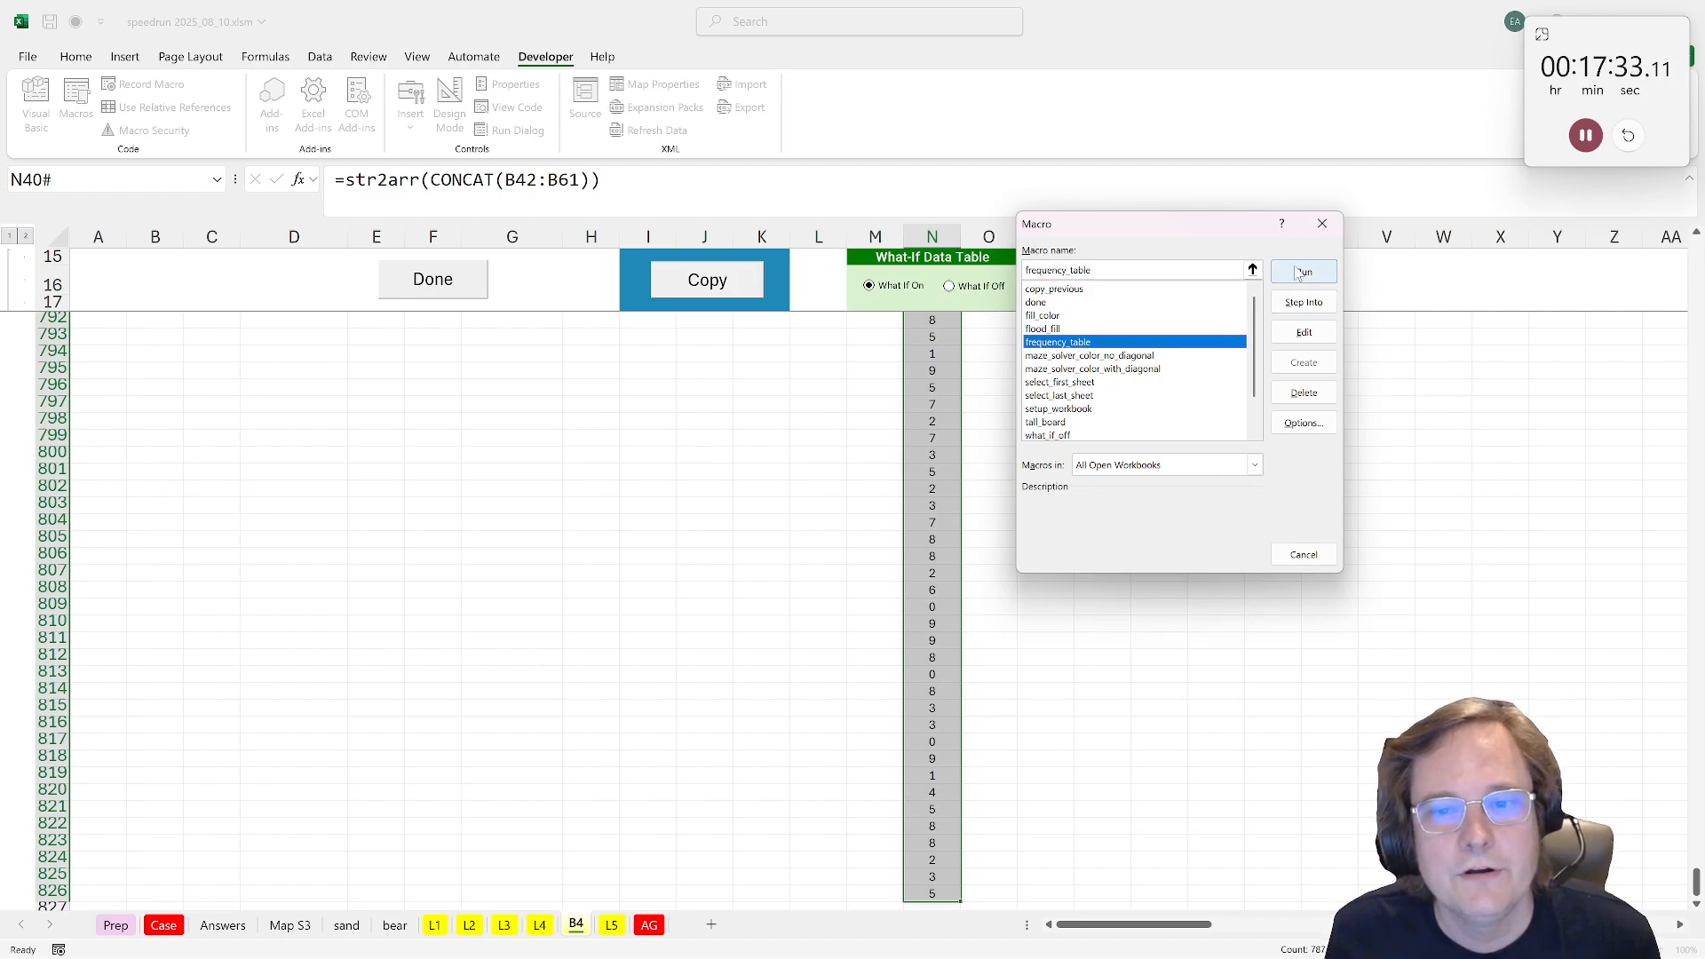
key("Return")
Step: Check the most frequent digit's row in the frequency table and enter 4 as the Bonus 4 answer in E33 on Case
left_click_drag(282, 391, 357, 385)
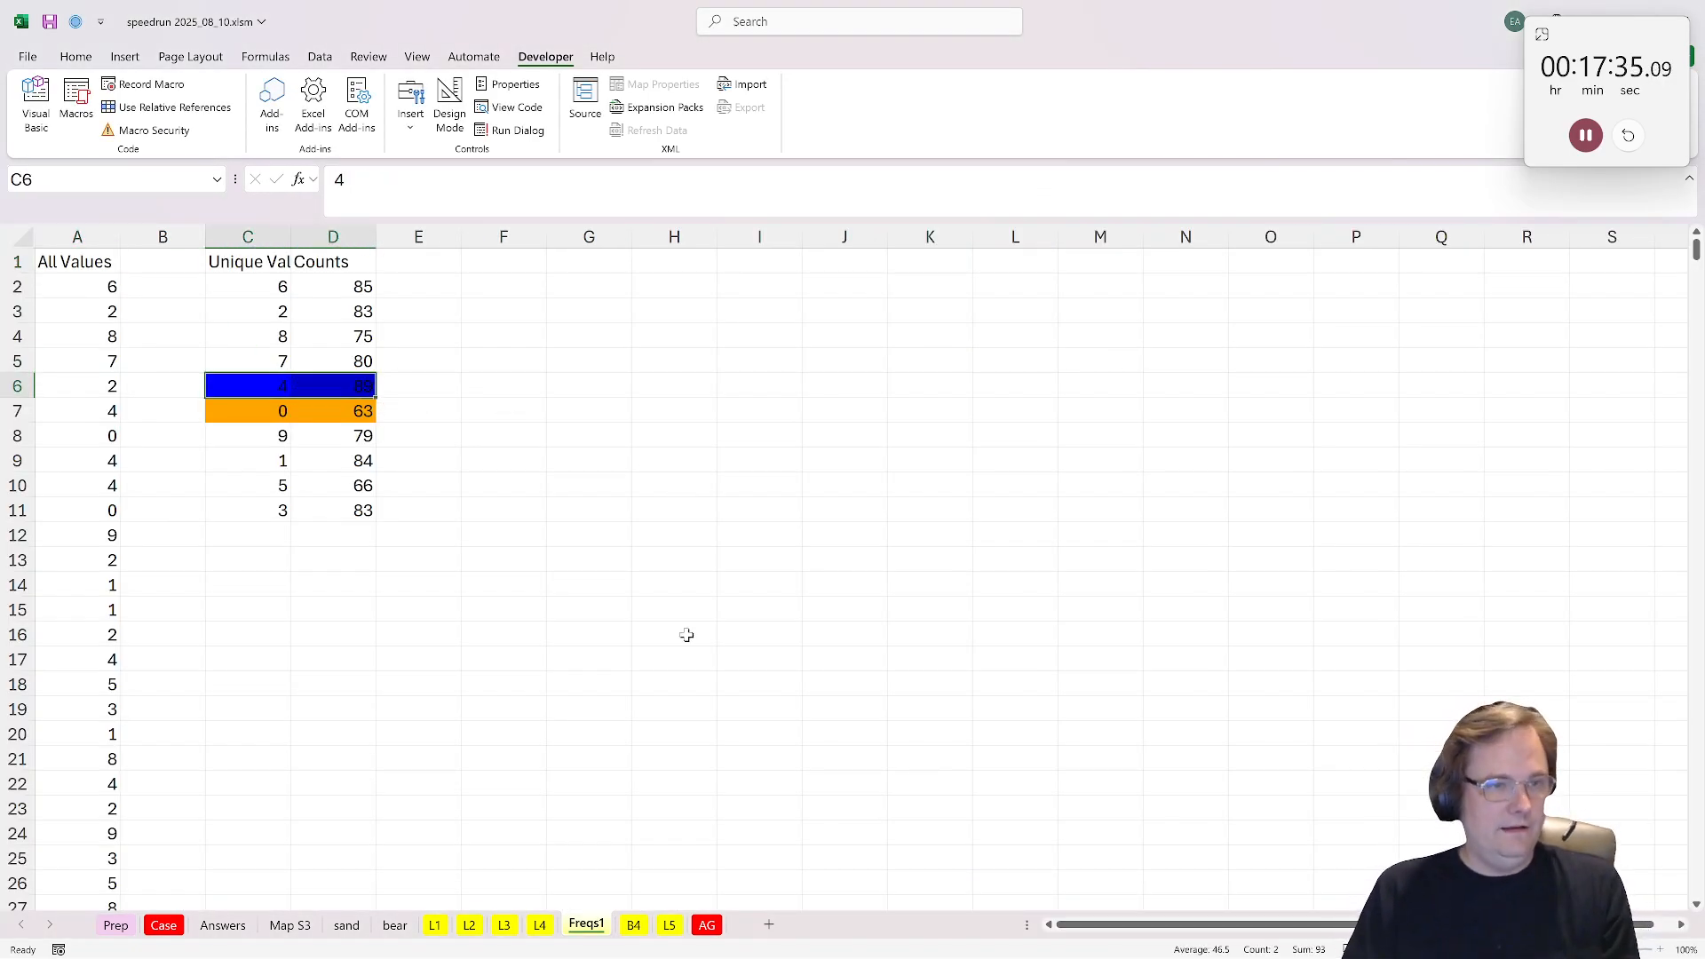
left_click(160, 925)
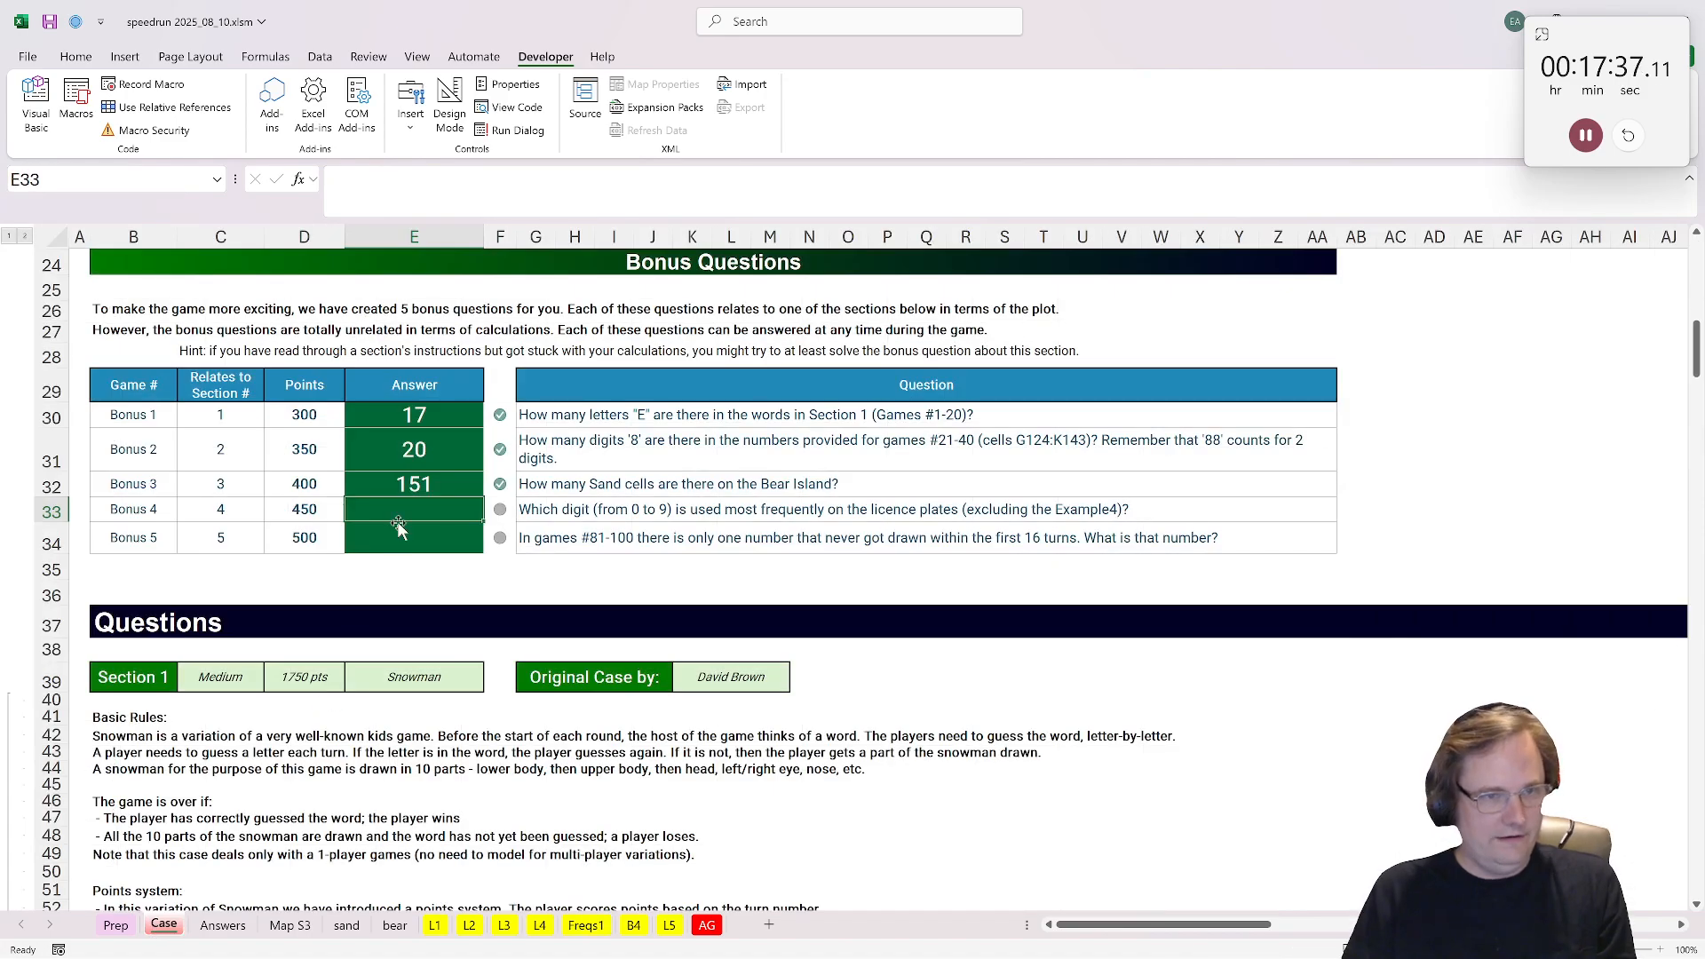
type("4")
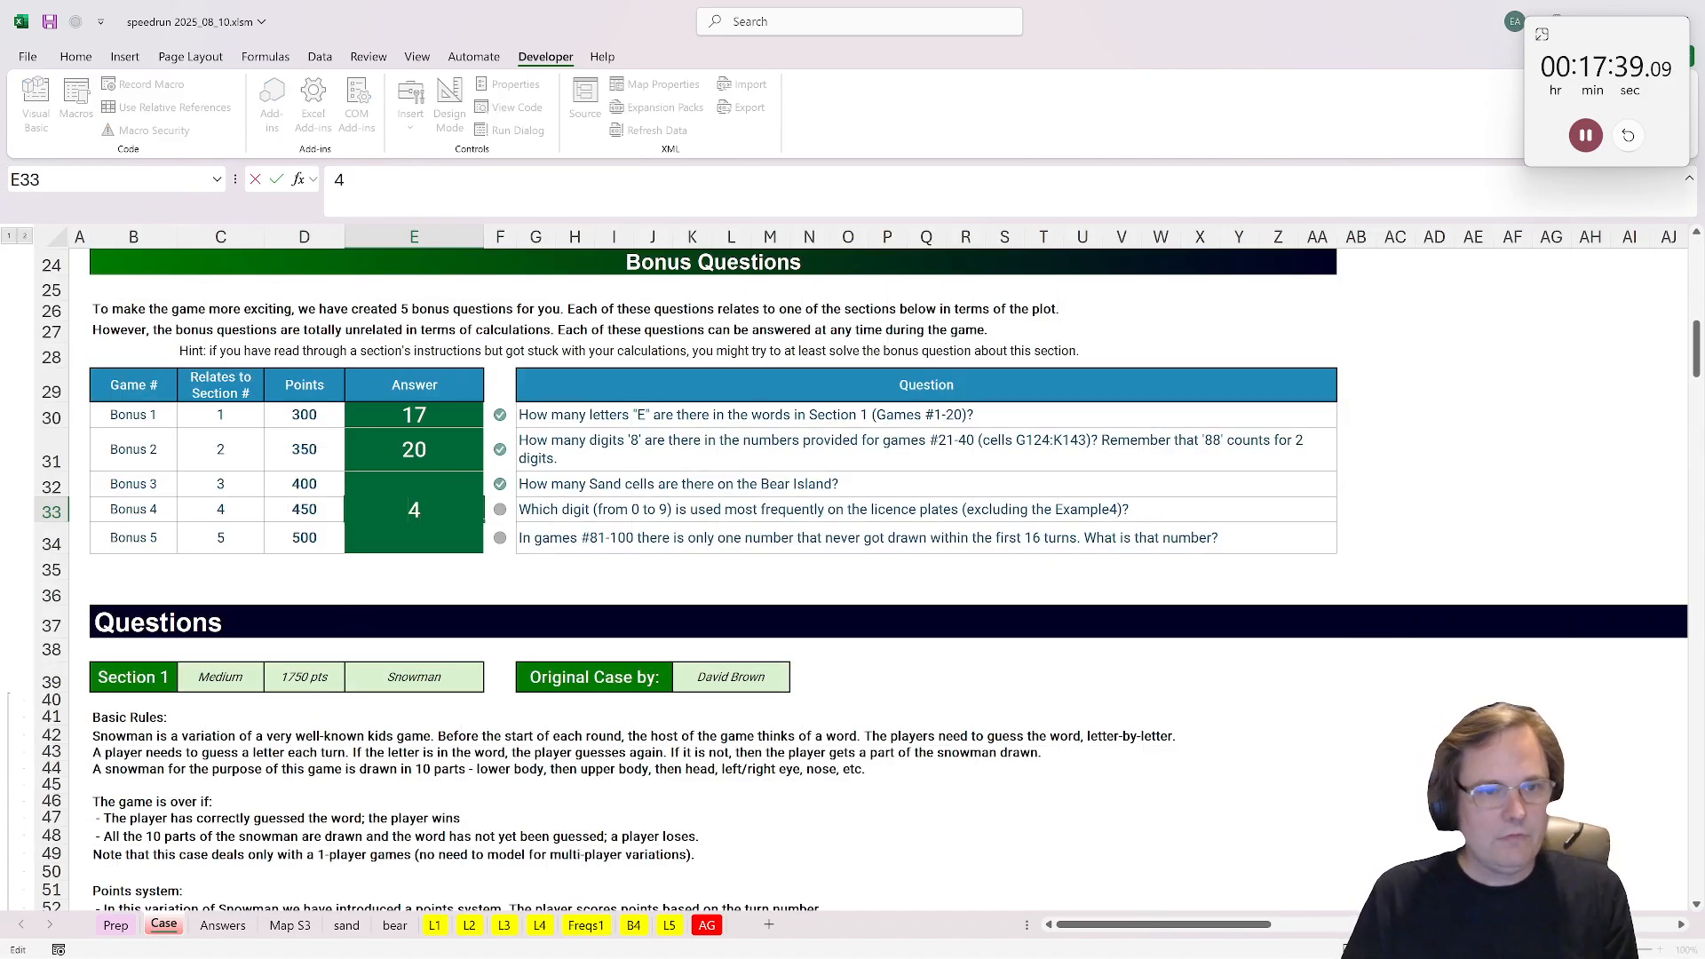
left_click(435, 623)
Step: Run the frequency_table macro on the first 16 drawn numbers of games 81-100 in Section 5 of the Case sheet
left_click(398, 548)
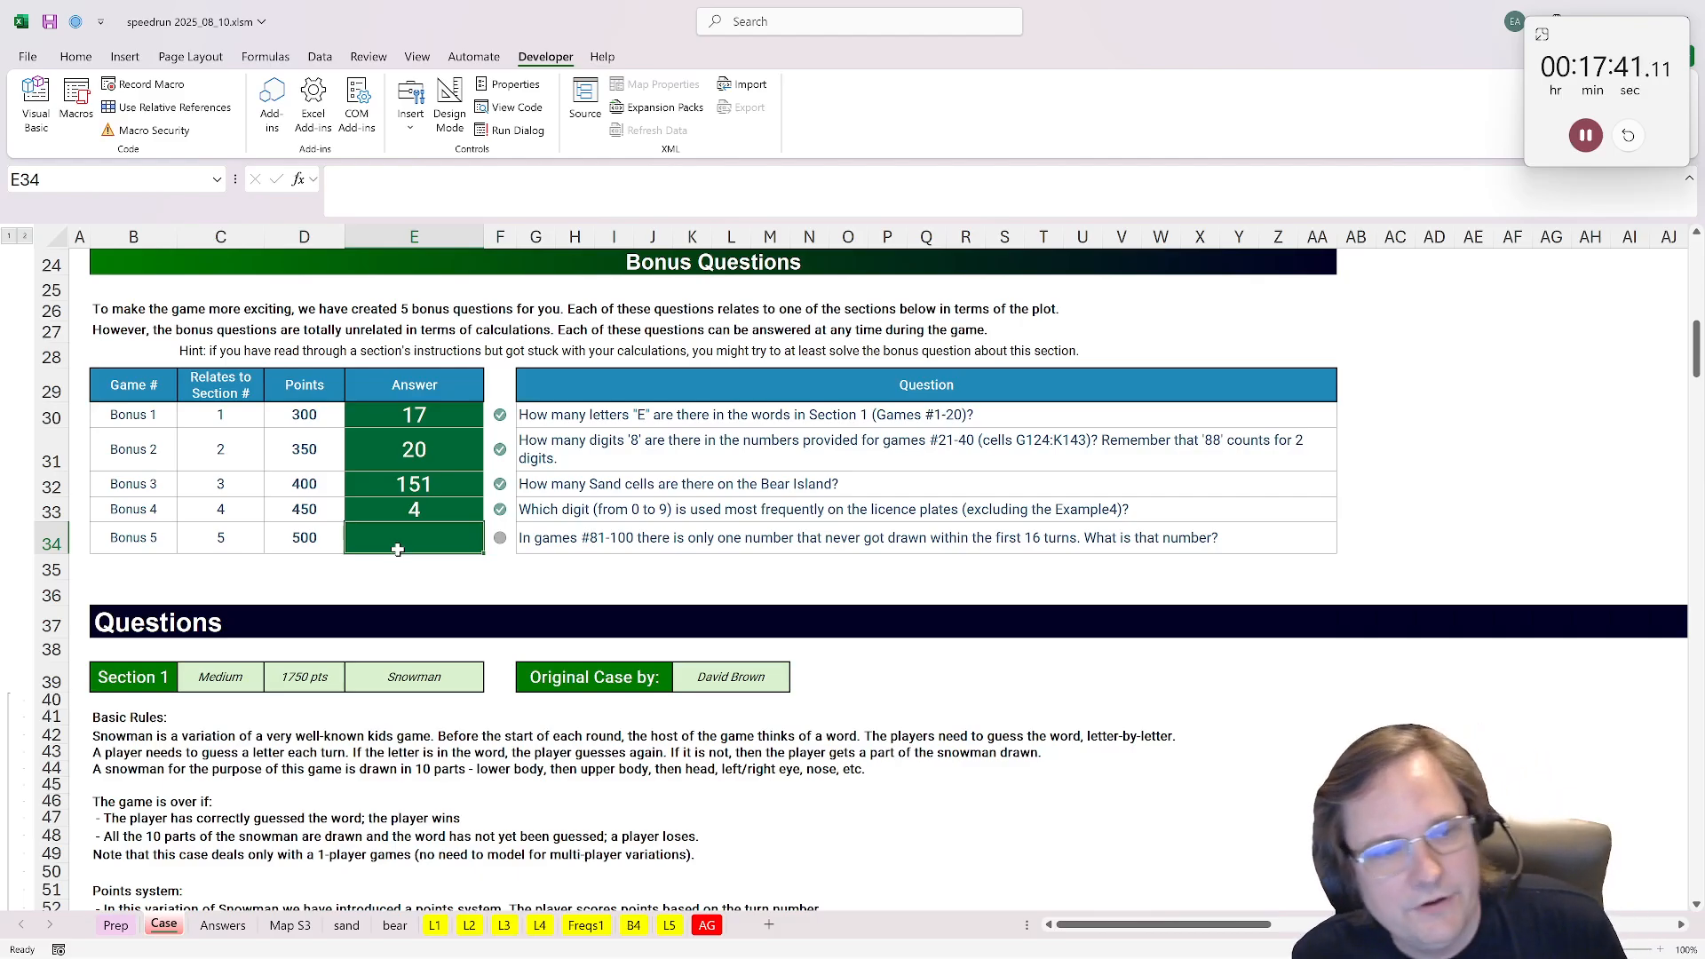
scroll(533, 768, "down", 20)
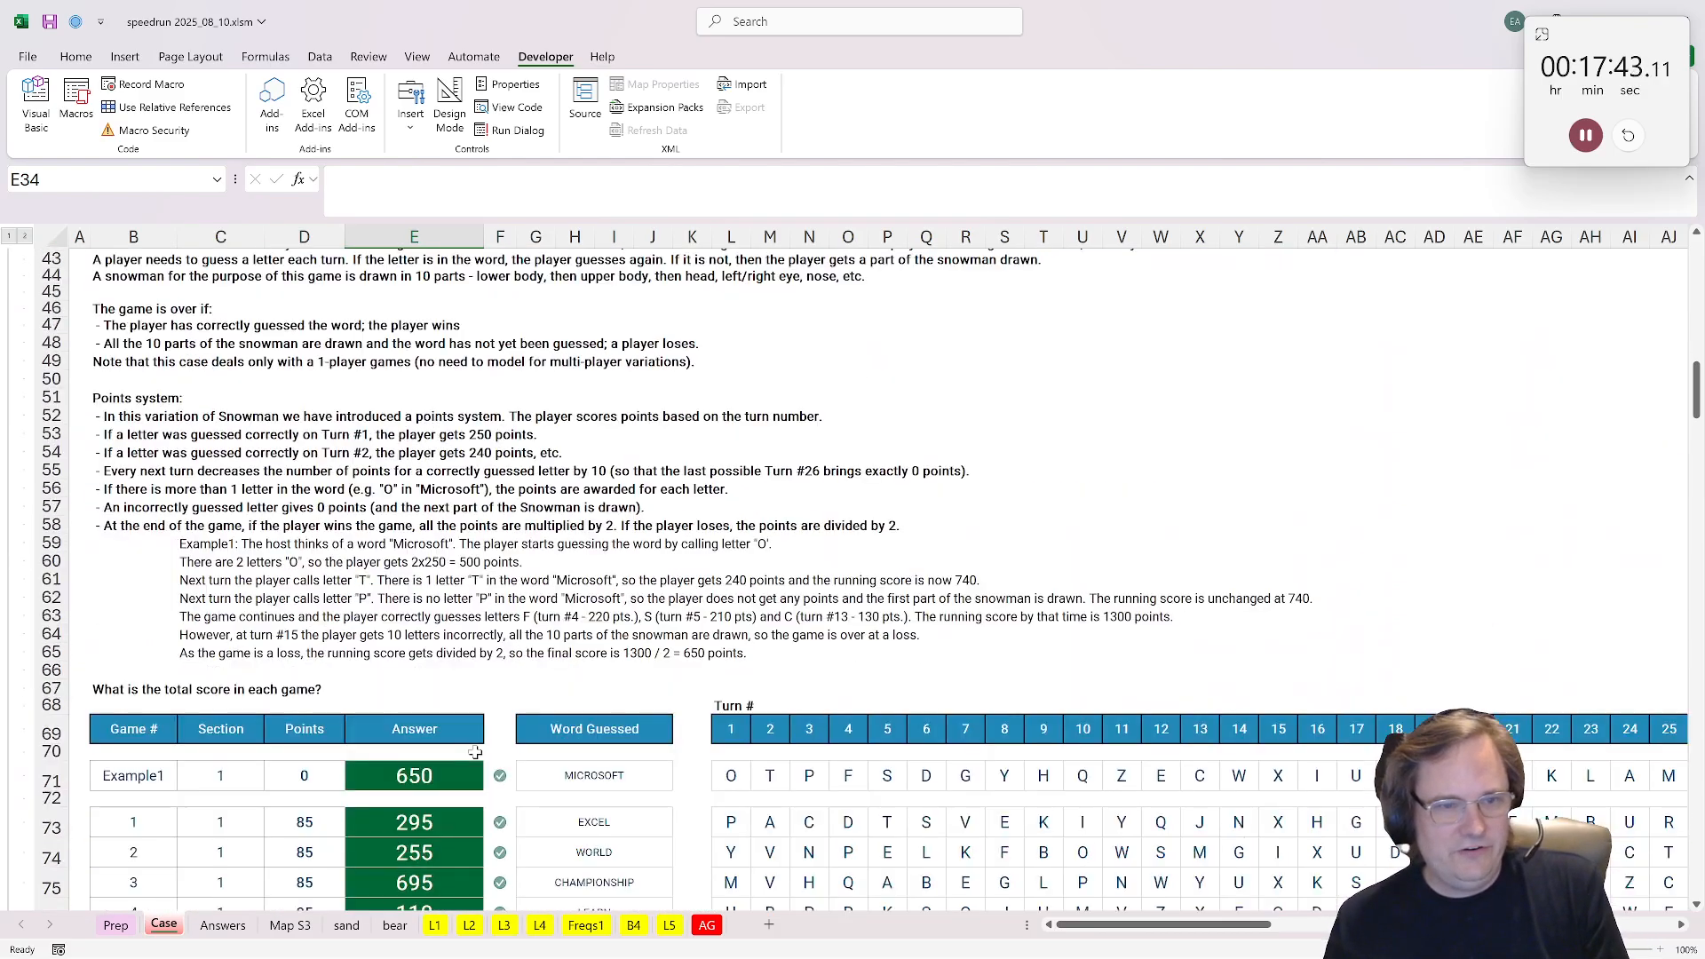
scroll(466, 733, "down", 20)
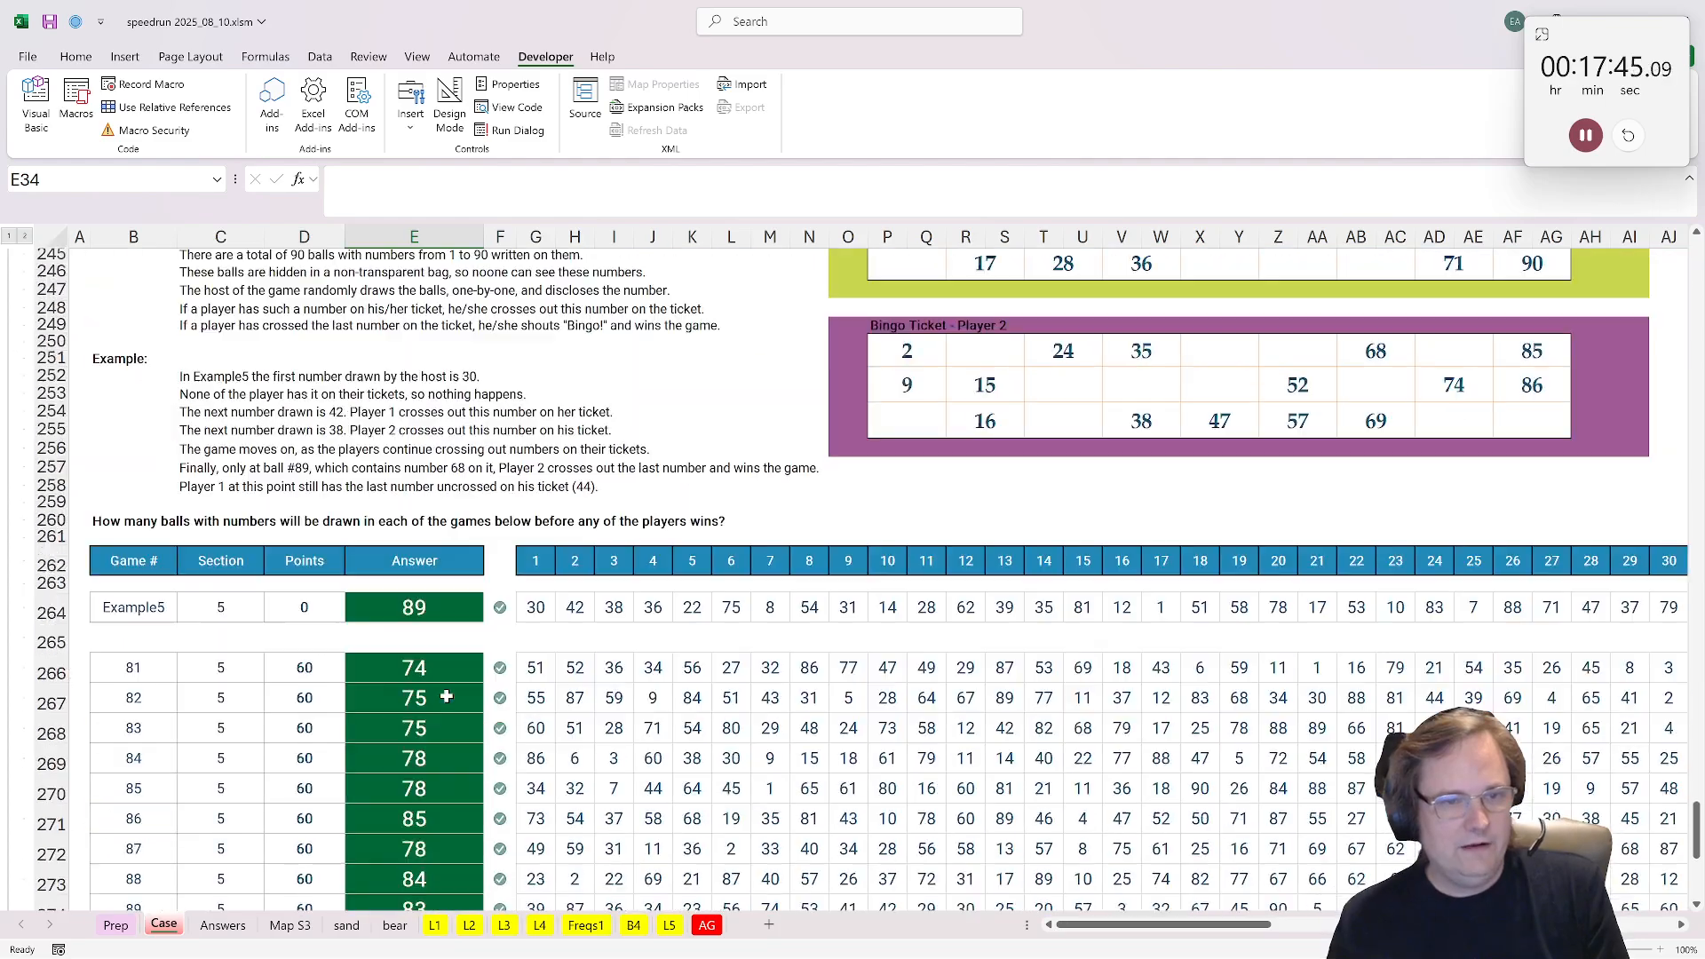
left_click_drag(531, 417, 1105, 757)
scroll(889, 496, "up", 6)
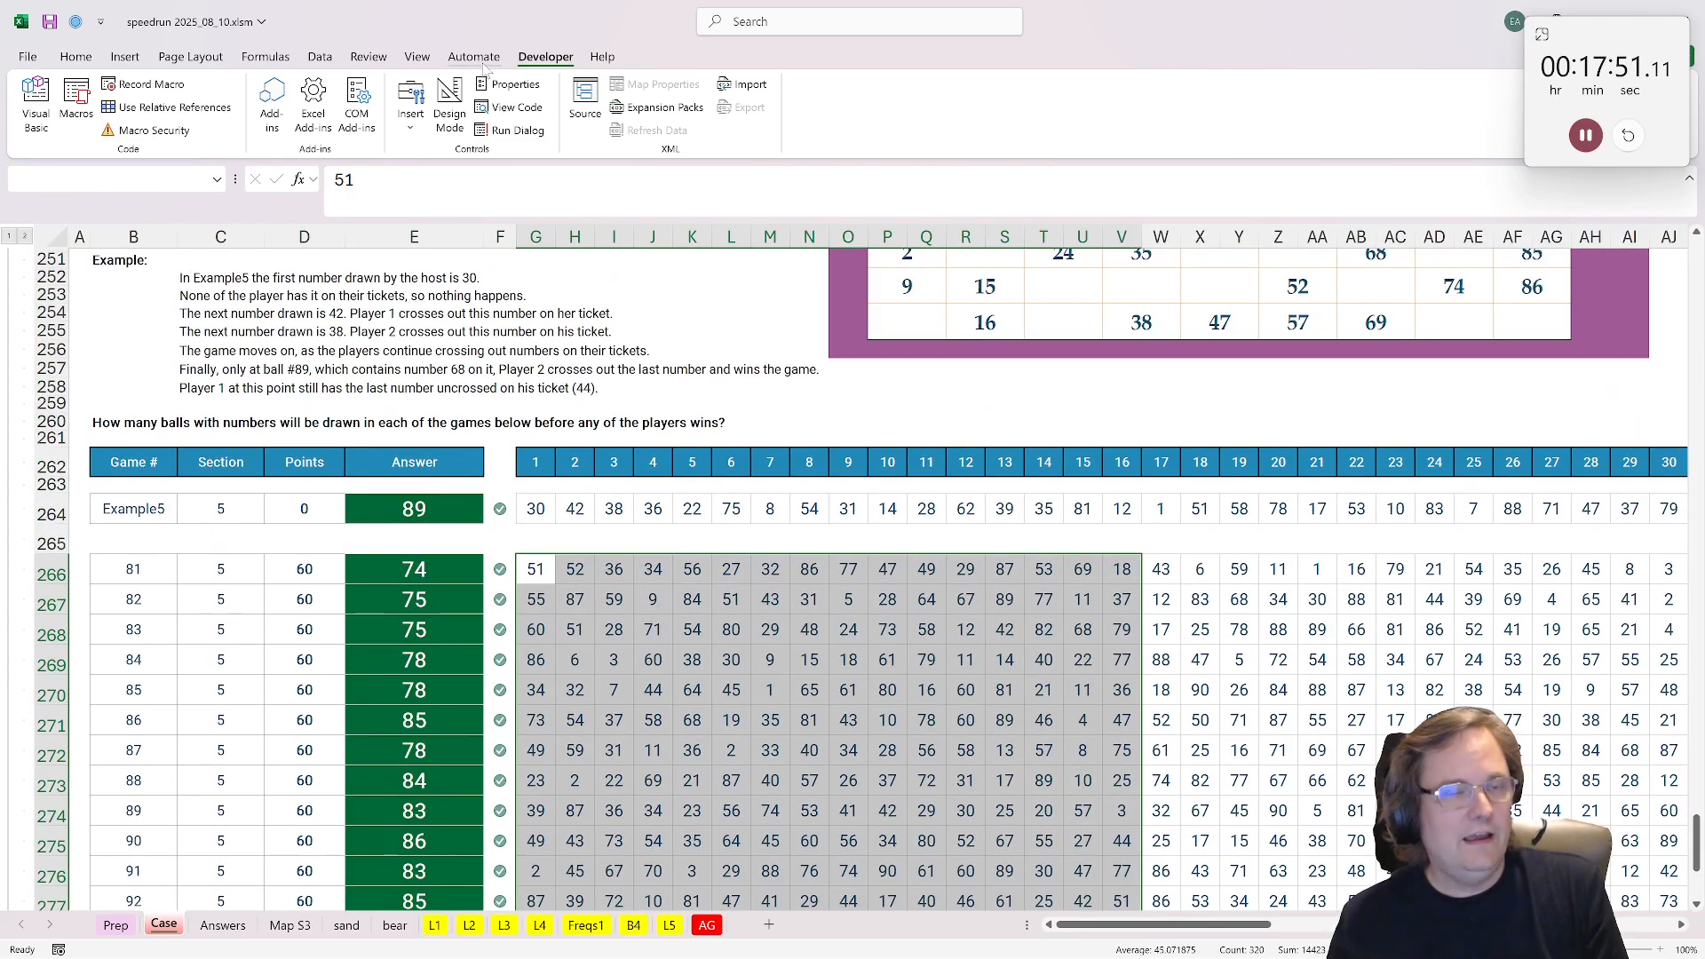
left_click(76, 100)
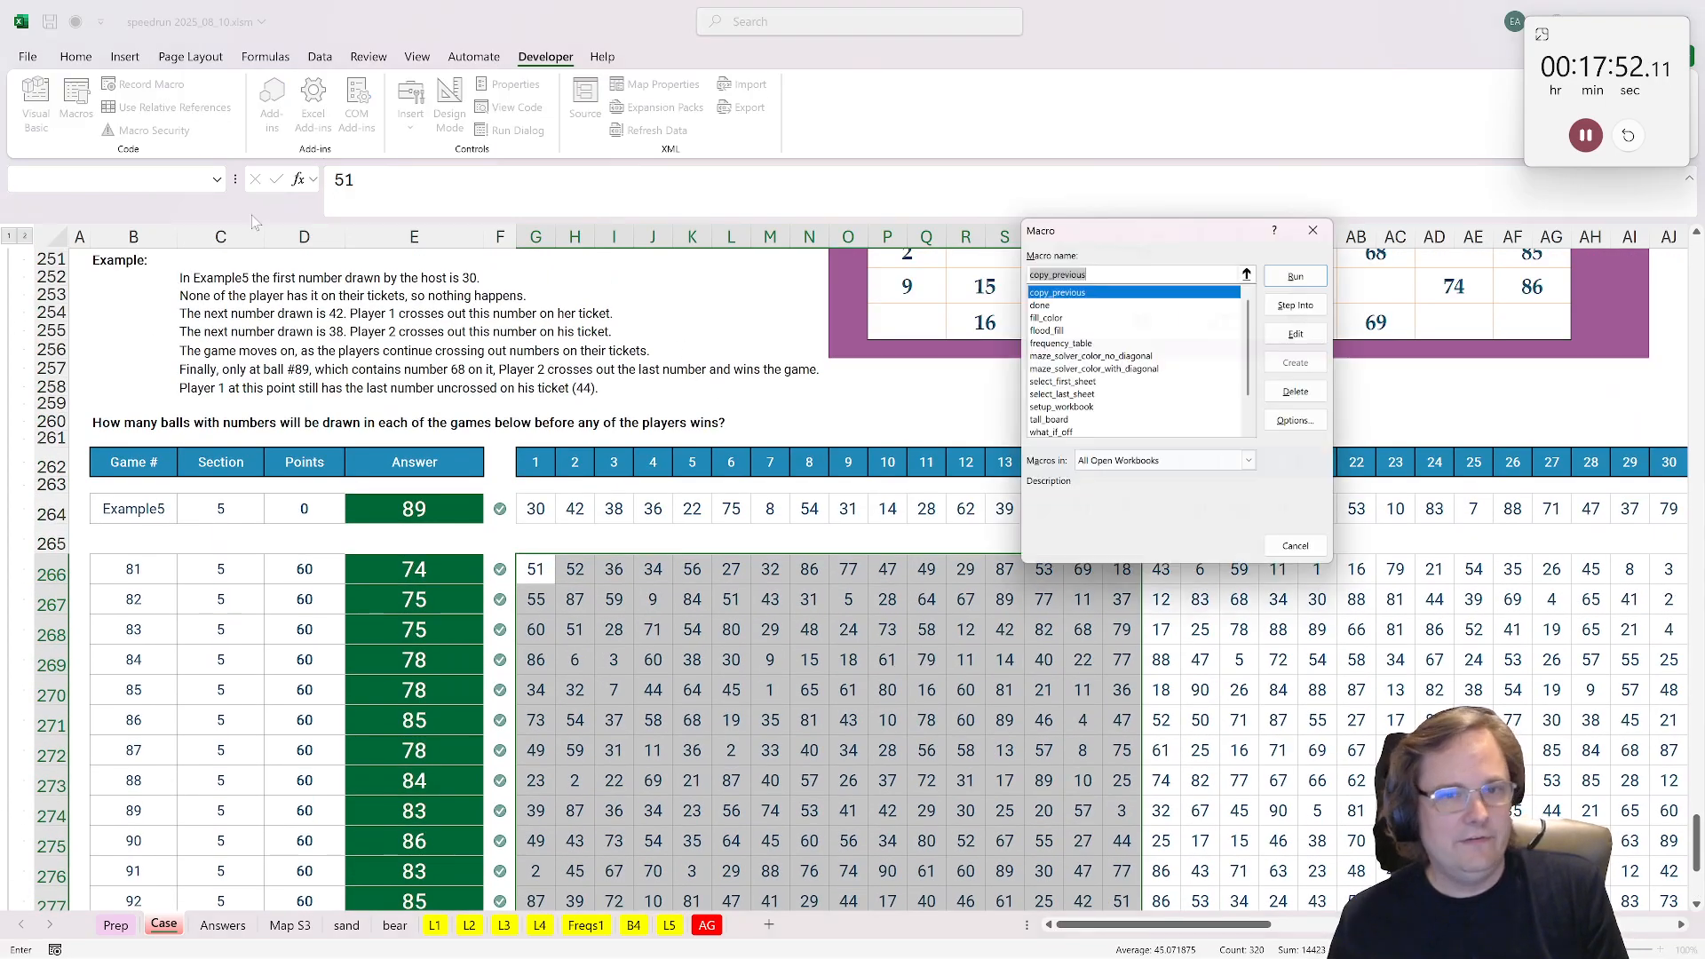
left_click(1060, 343)
left_click(1295, 276)
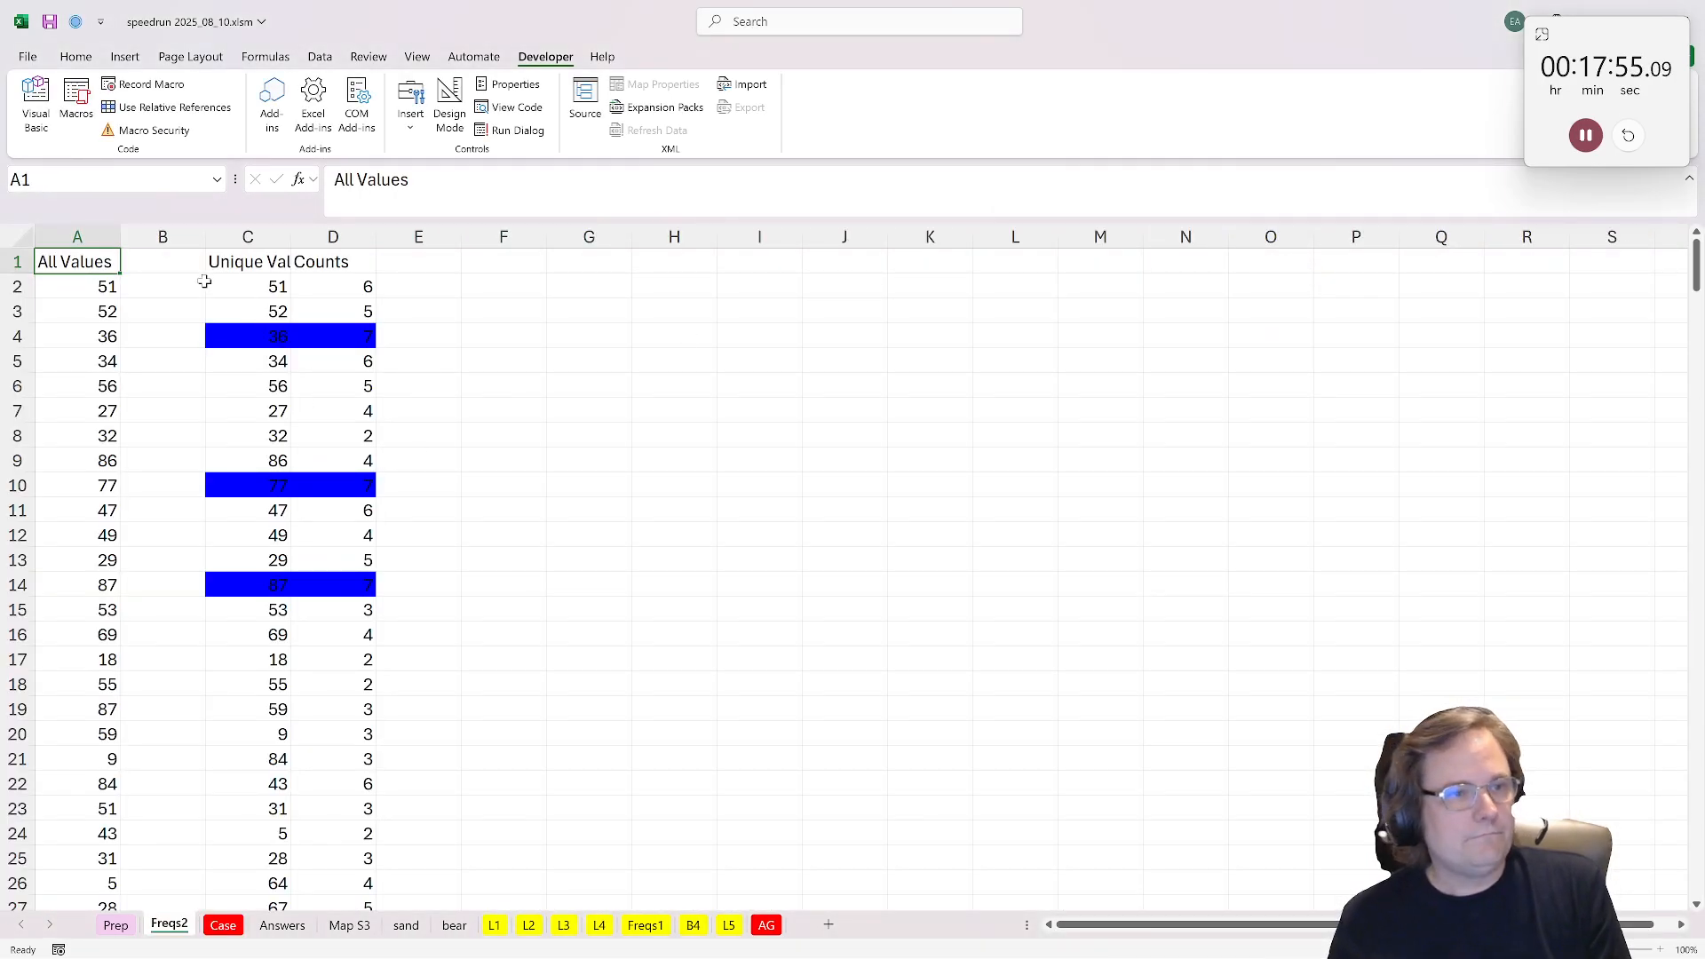
Step: Add a filter to columns C:D of Freqs2 and sort the unique values from smallest to largest
left_click_drag(248, 237, 333, 237)
left_click(320, 56)
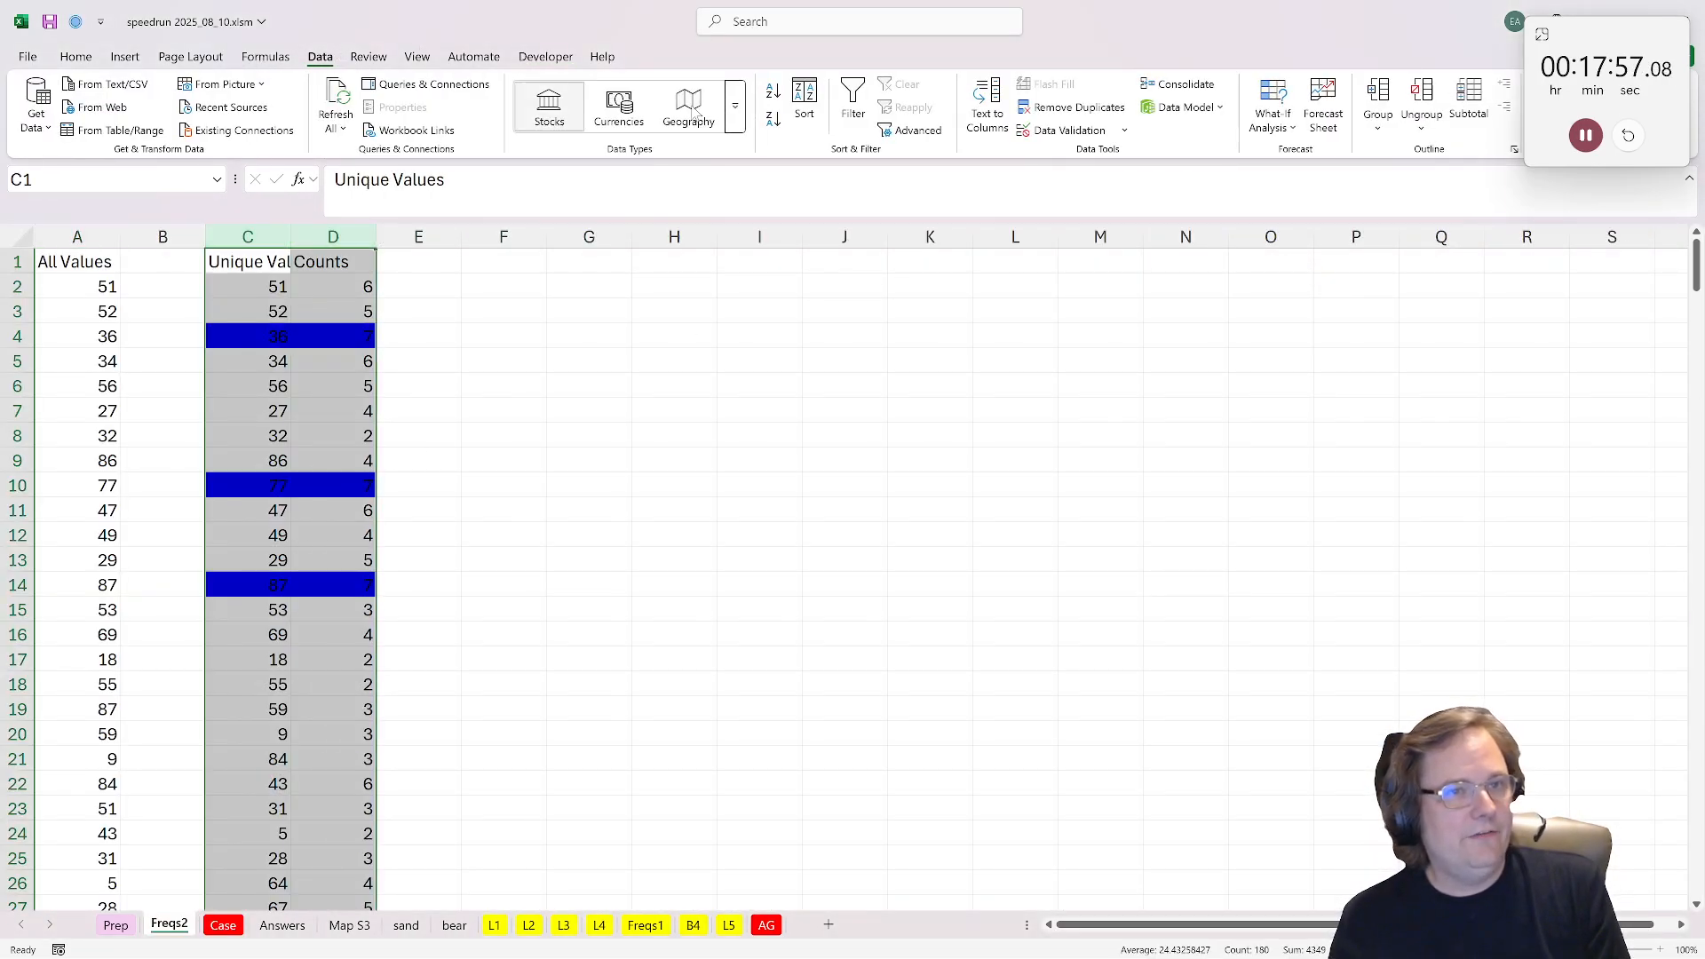
left_click(853, 105)
left_click(281, 263)
left_click(281, 264)
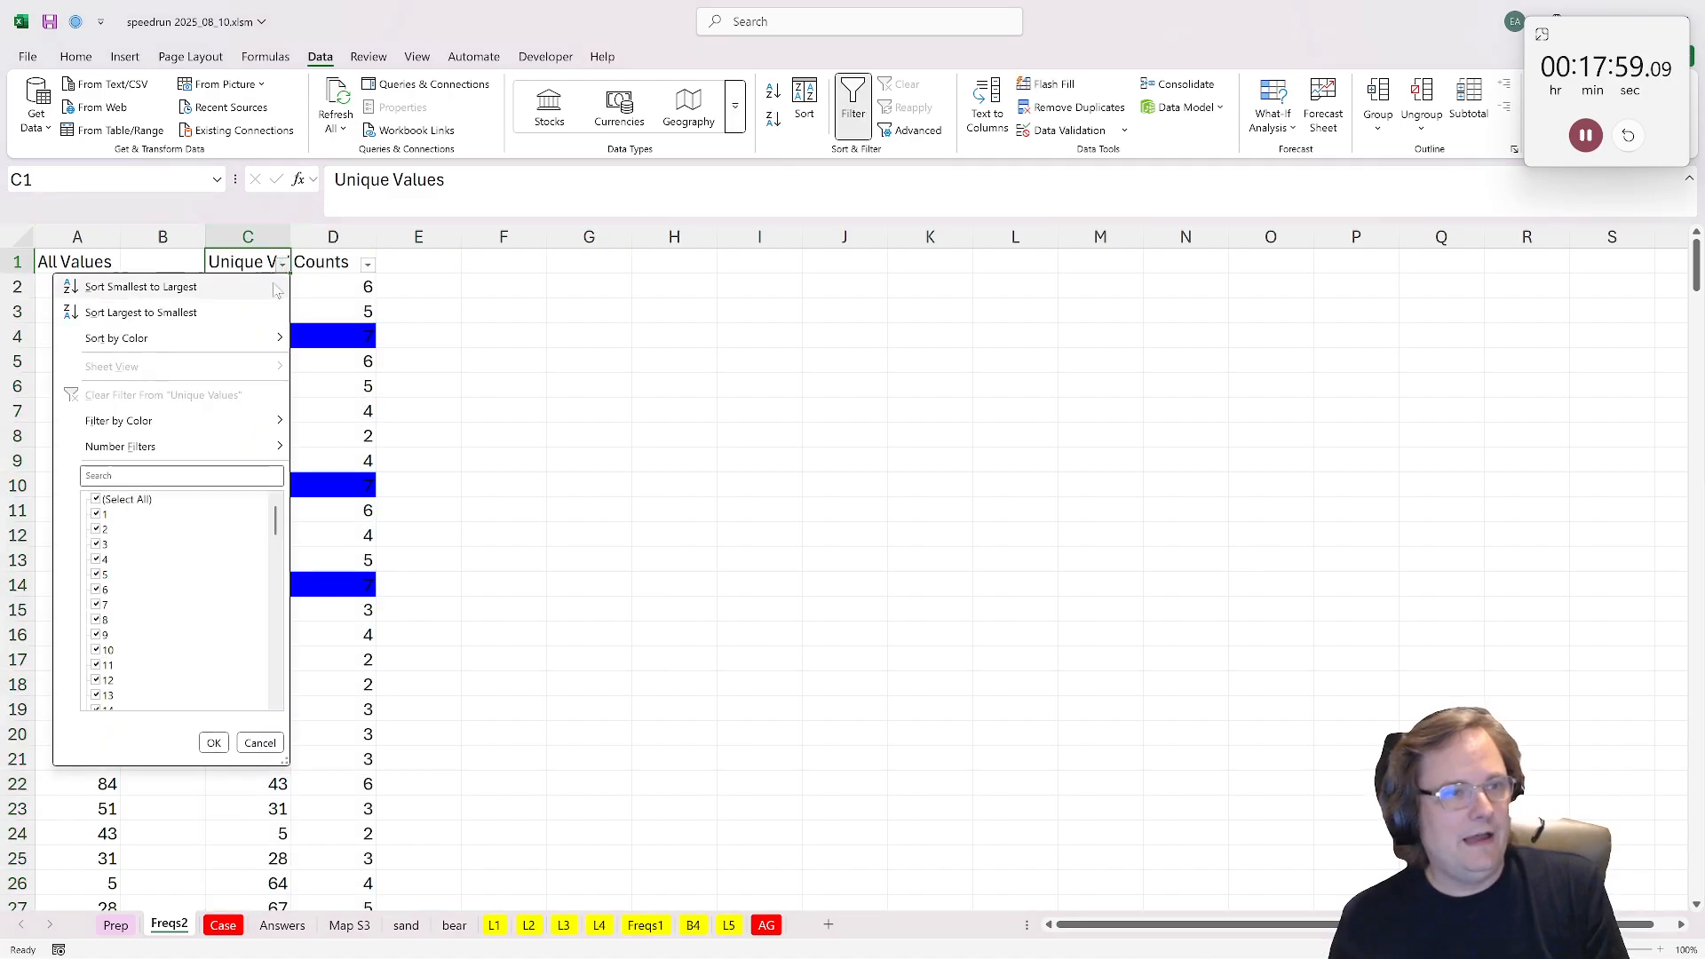
left_click(133, 286)
Step: Calculate the gap between consecutive unique values with =C3-C2 in E3 and fill it down column E
left_click(417, 314)
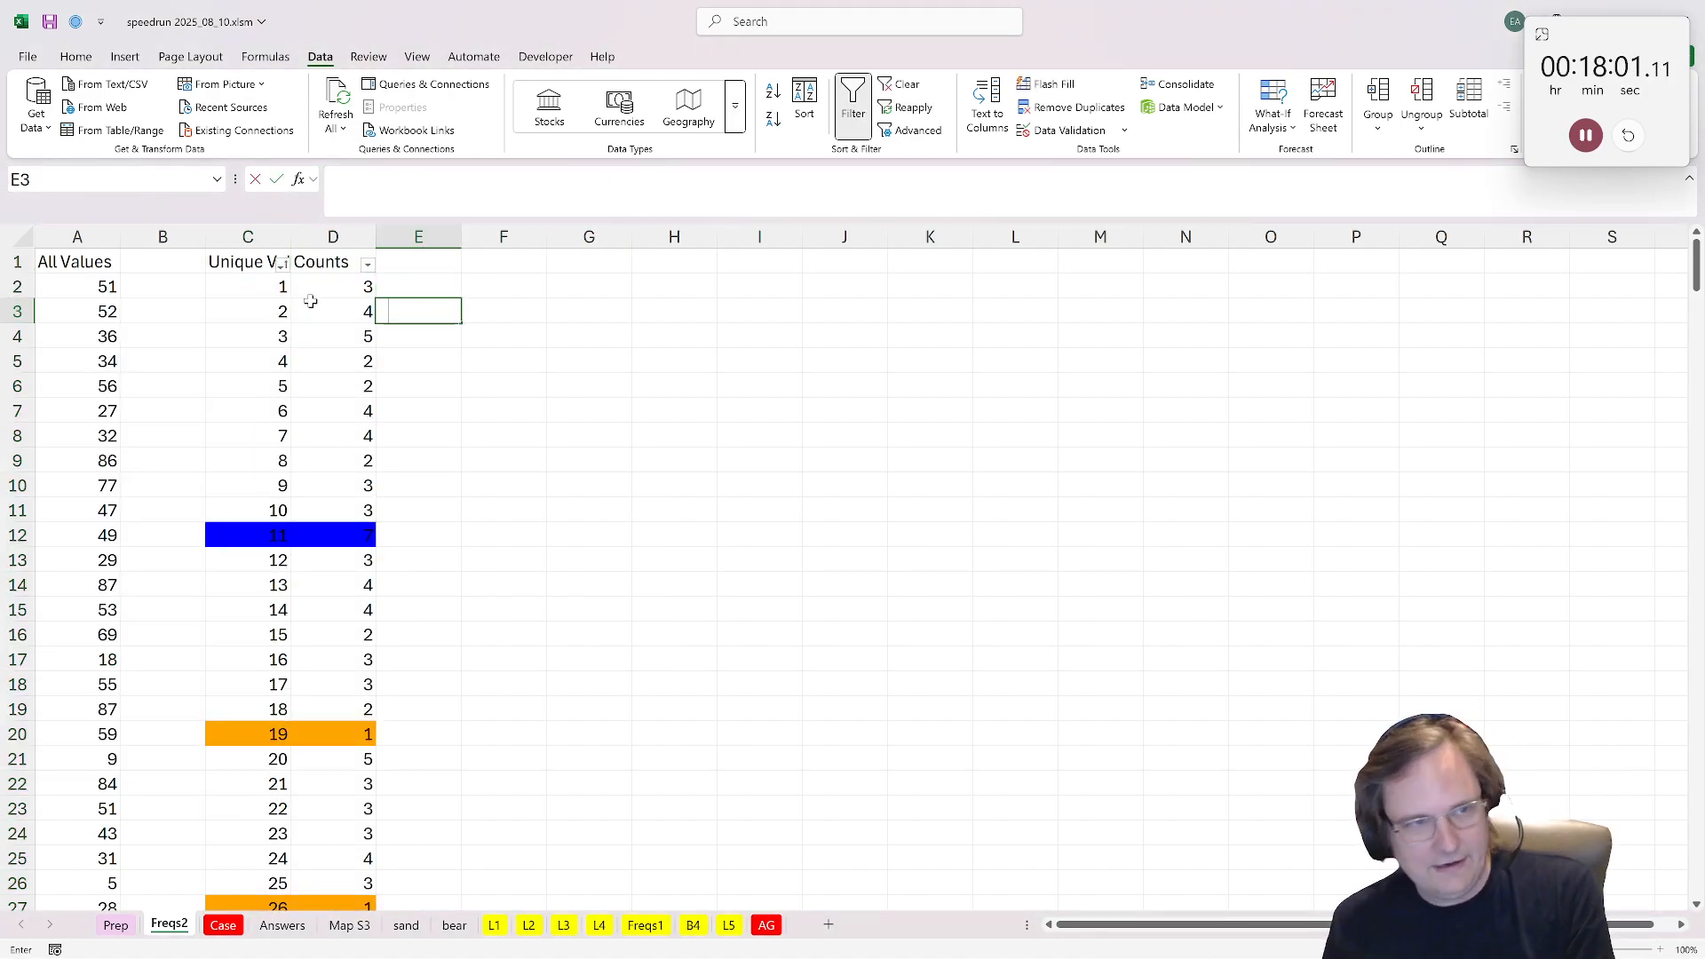
type("=")
left_click(277, 310)
type("-")
left_click(283, 286)
key("ctrl+Return")
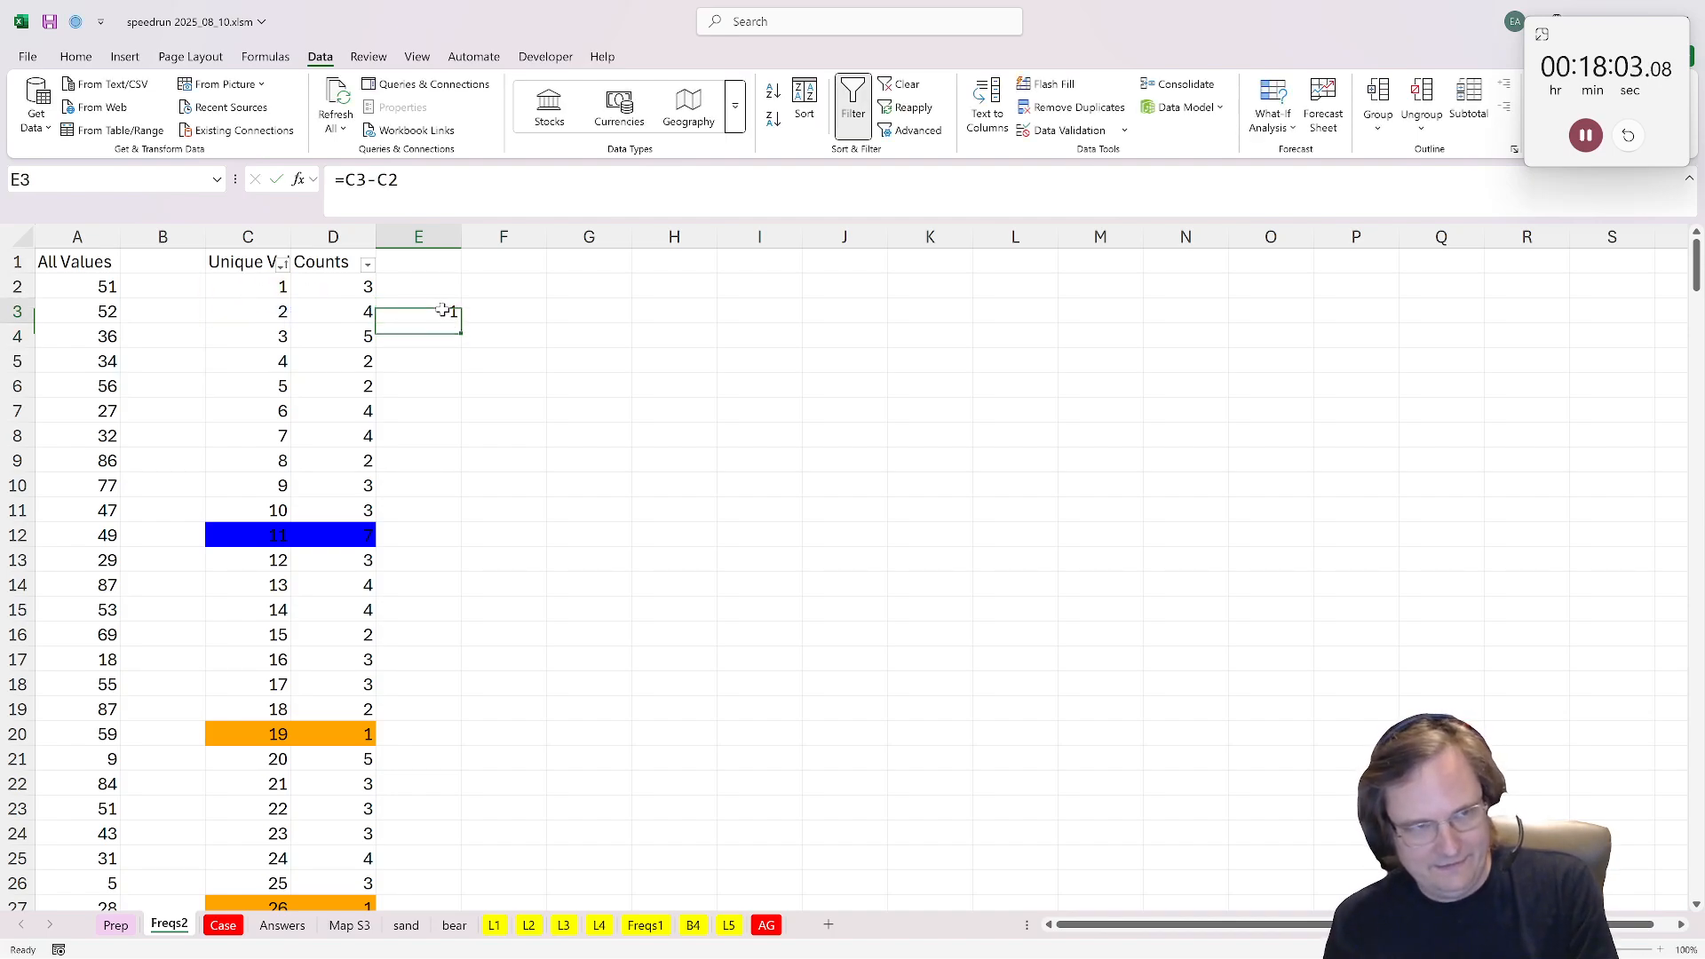
double_click(462, 323)
Step: Examine the differences in column E for one other than 1 and check the unique values on either side
scroll(502, 417, "down", 19)
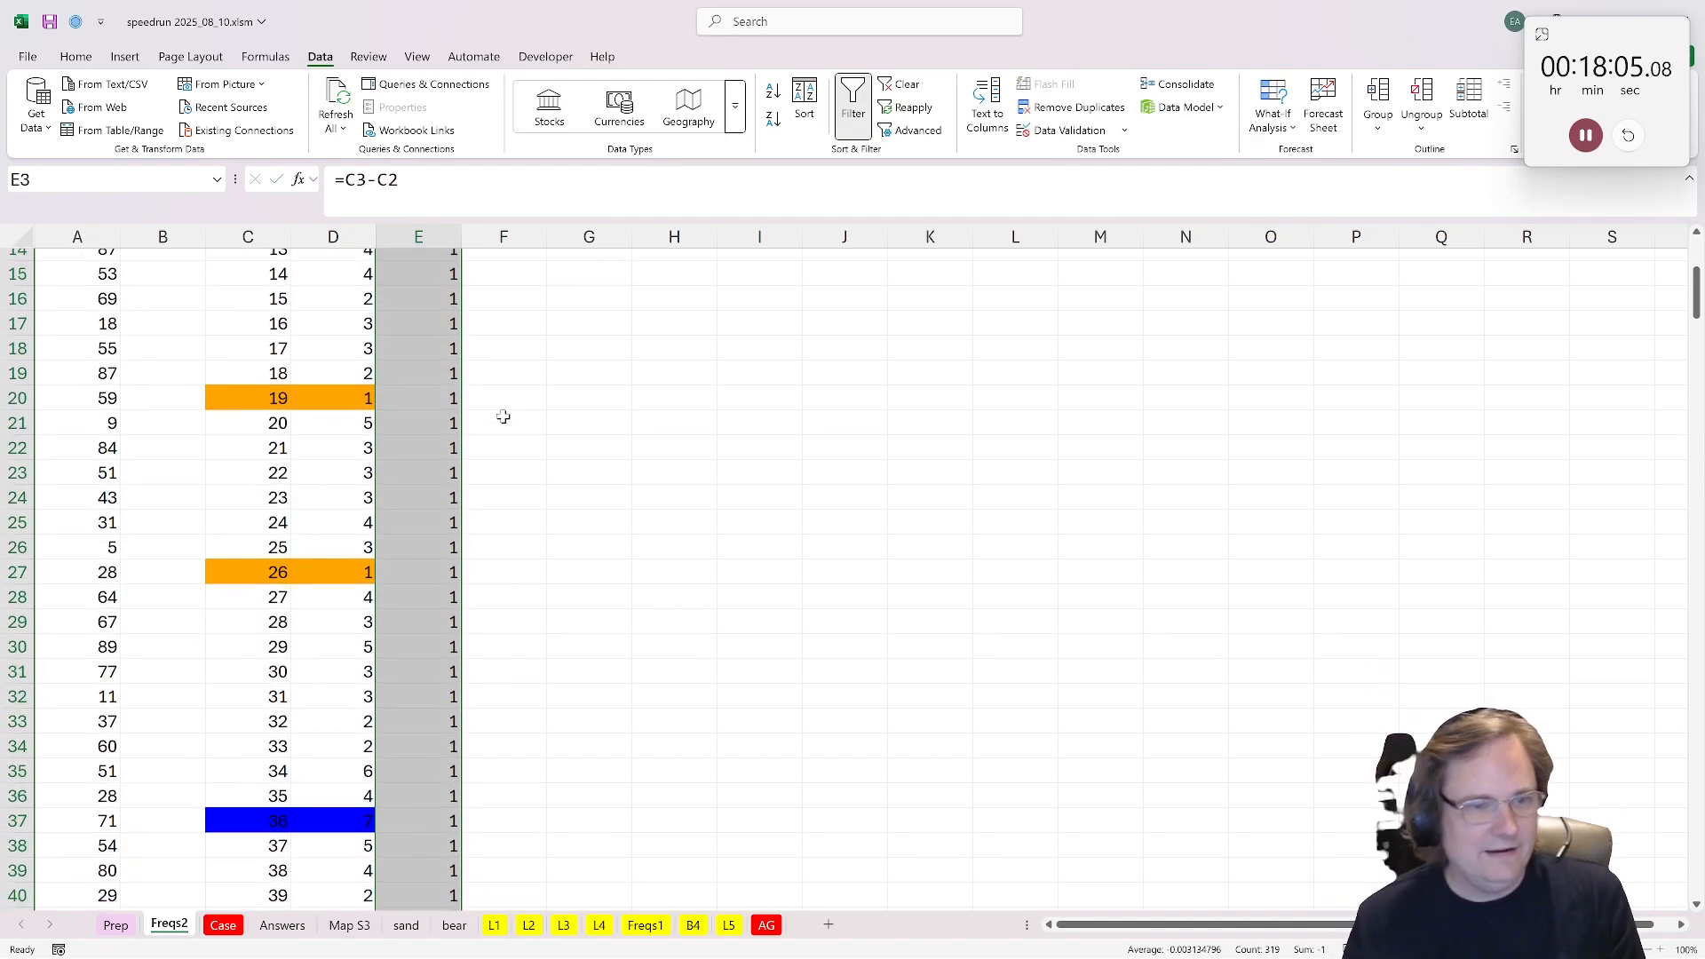
scroll(503, 417, "down", 1)
left_click(410, 500)
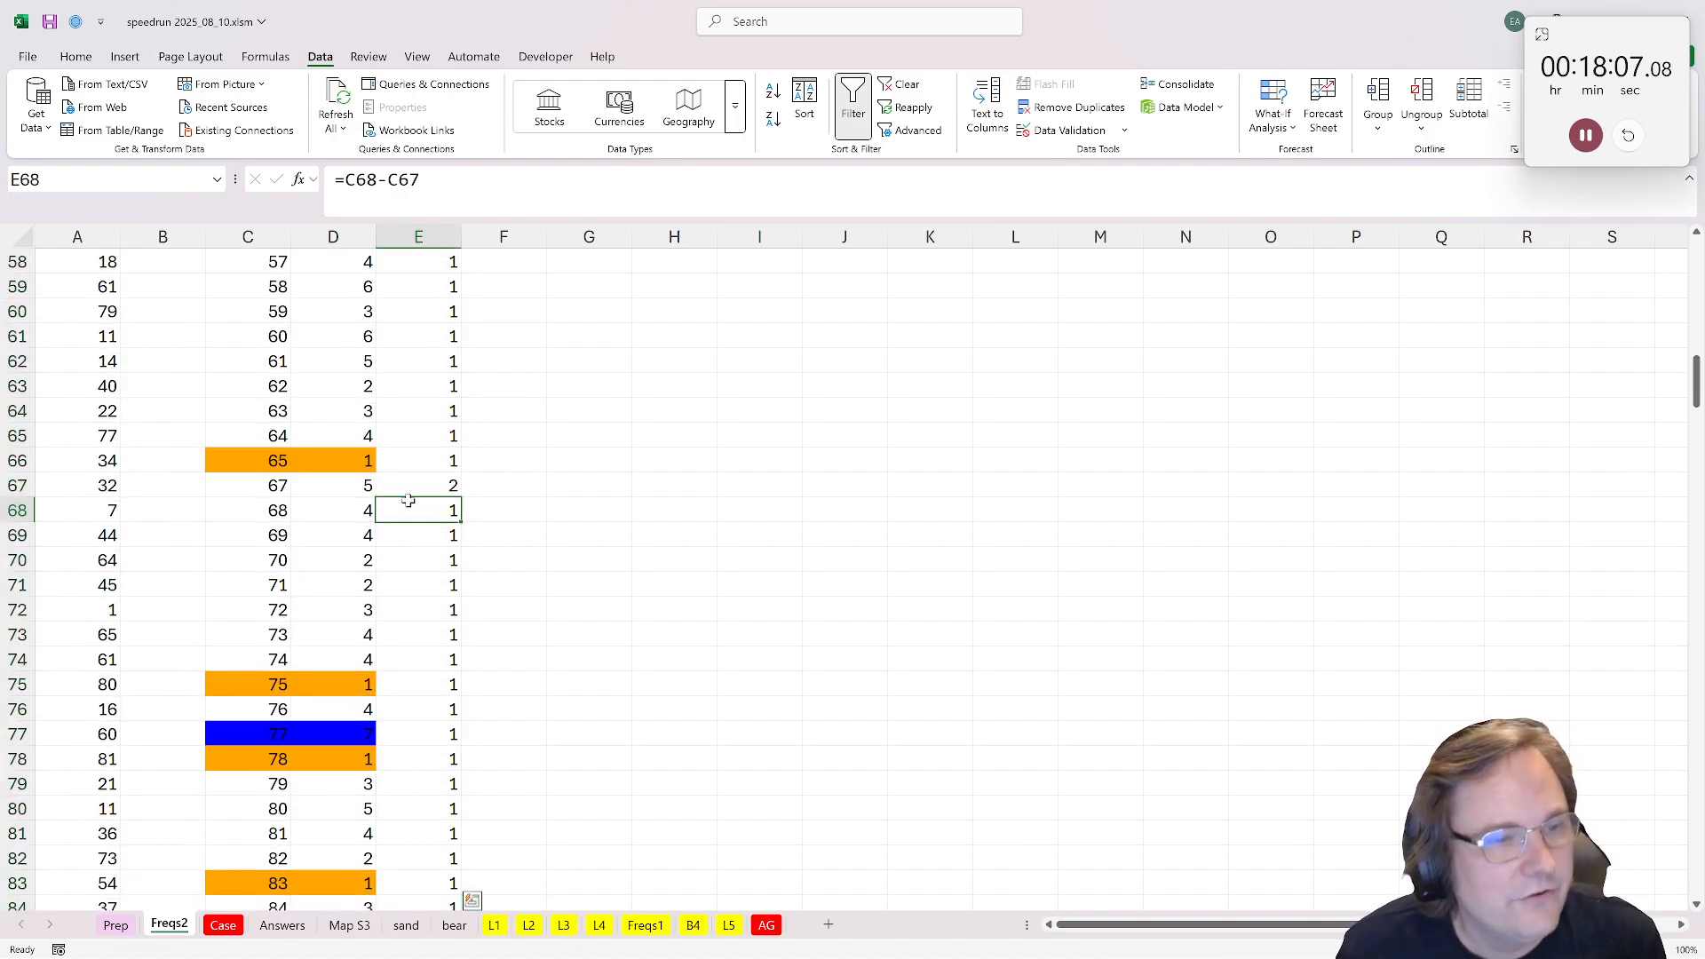
left_click(411, 484)
left_click(250, 459)
left_click_drag(250, 459, 257, 487)
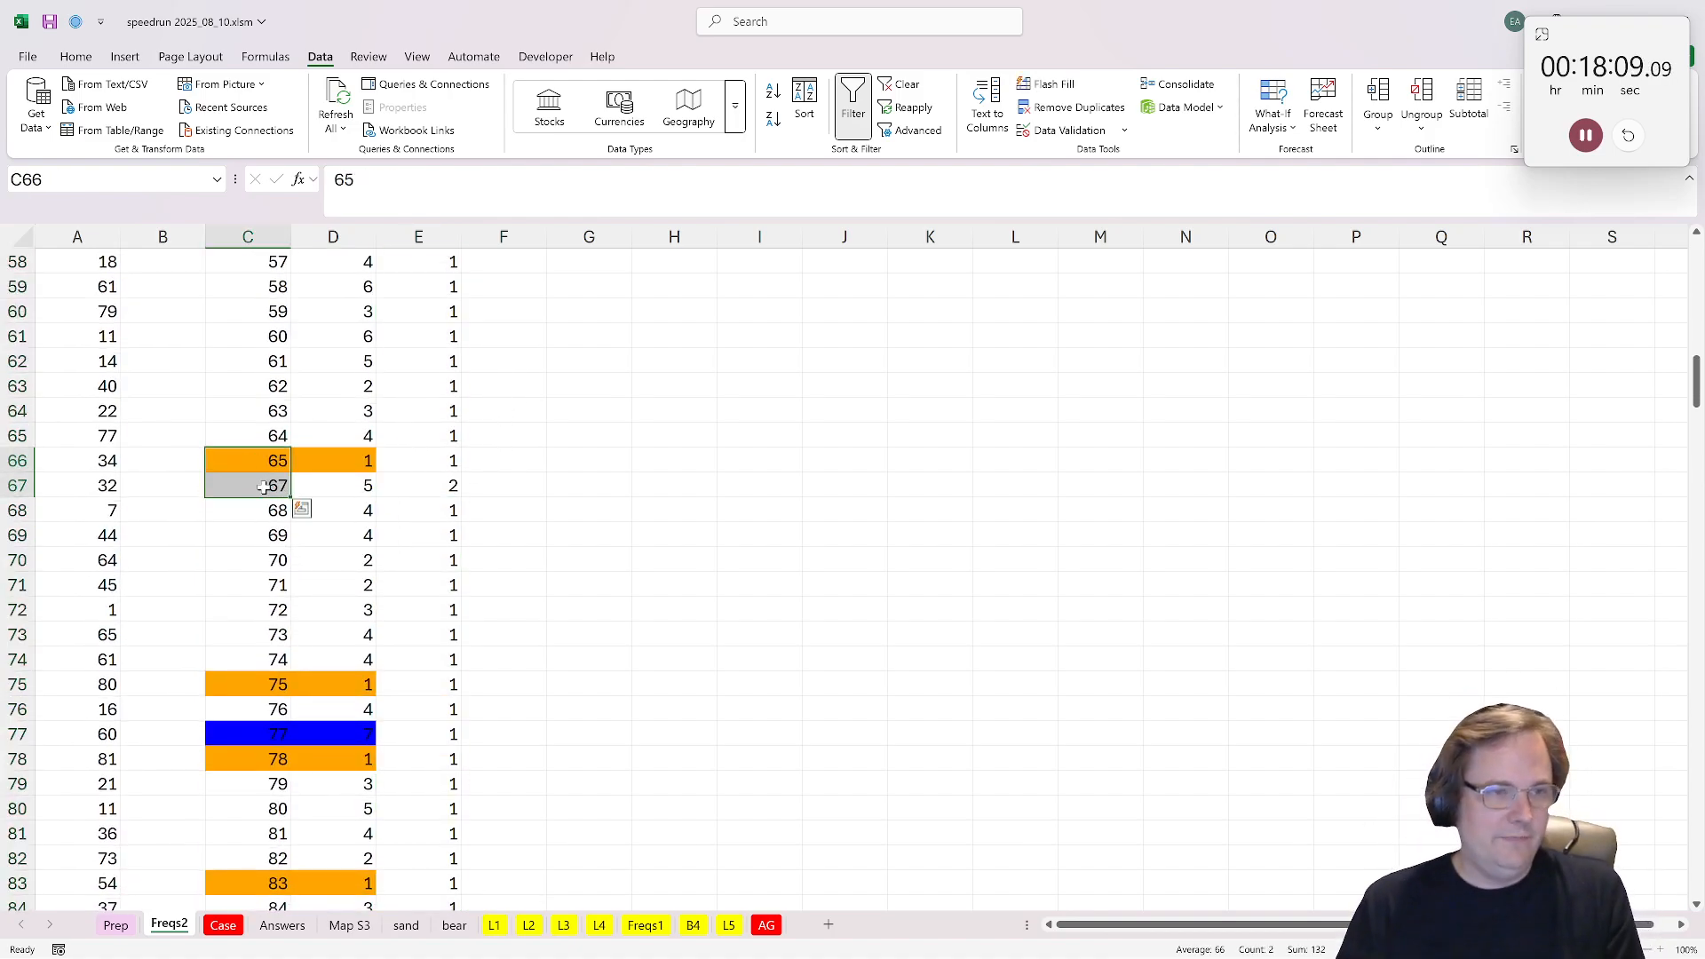
scroll(263, 491, "down", 10)
scroll(263, 491, "up", 12)
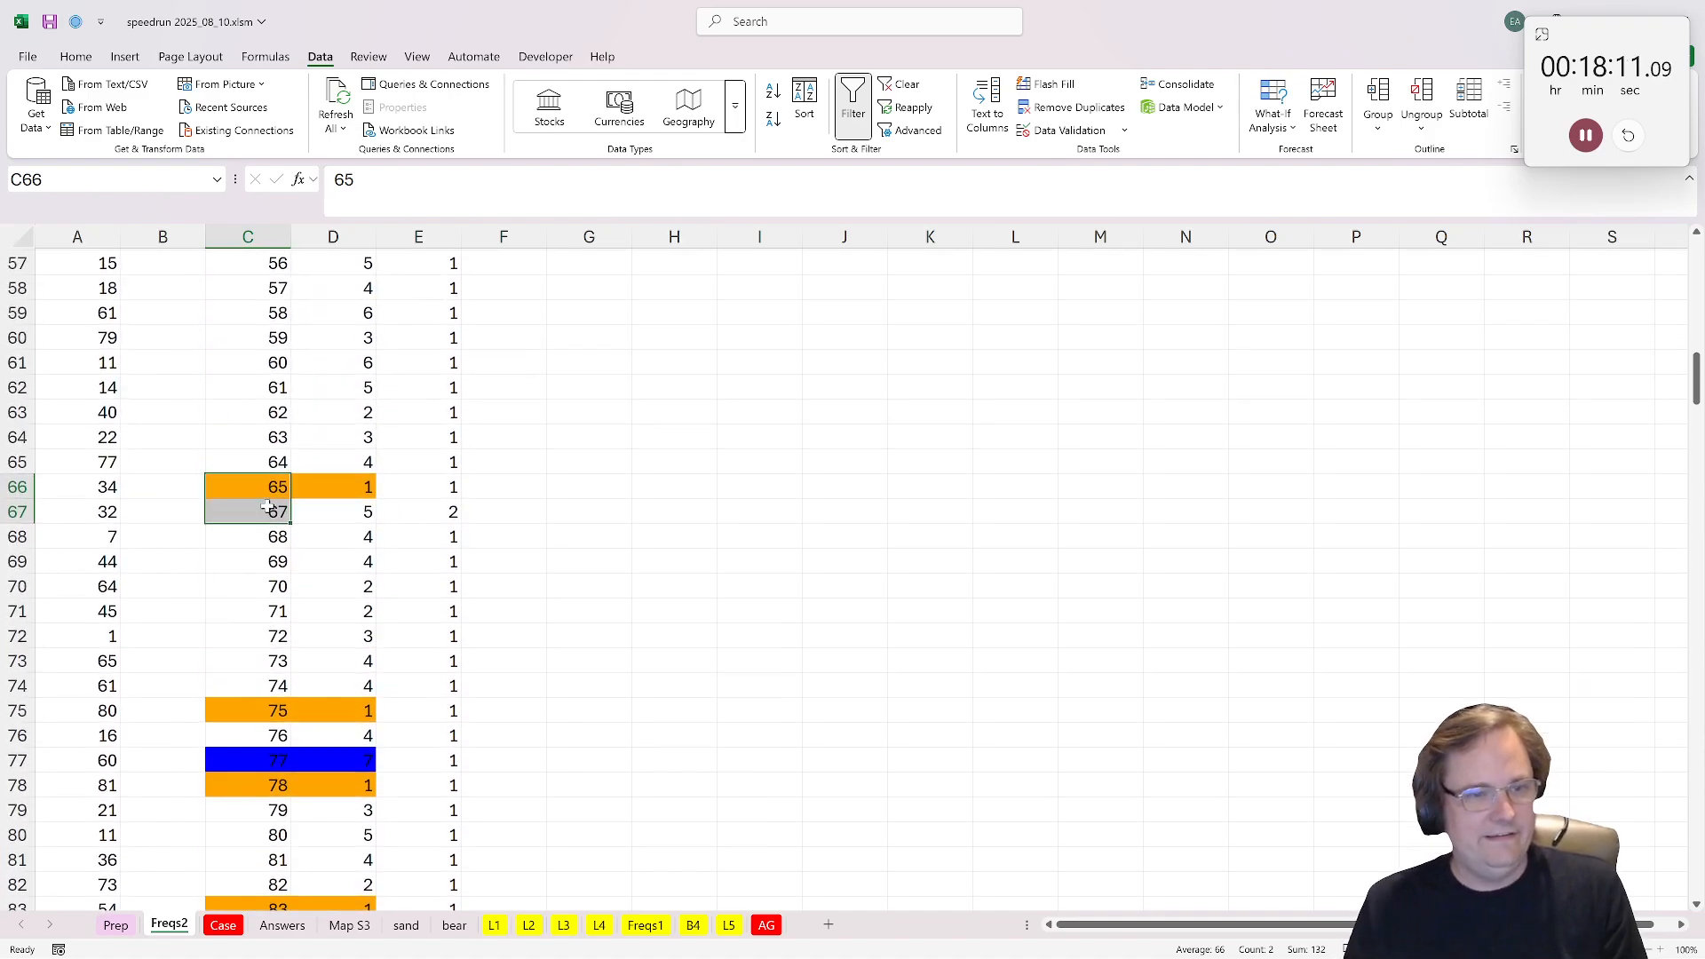
Step: Enter 66 as the Bonus 5 answer in E34 on the Case sheet and pause the stopwatch
left_click(222, 926)
scroll(1574, 733, "up", 20)
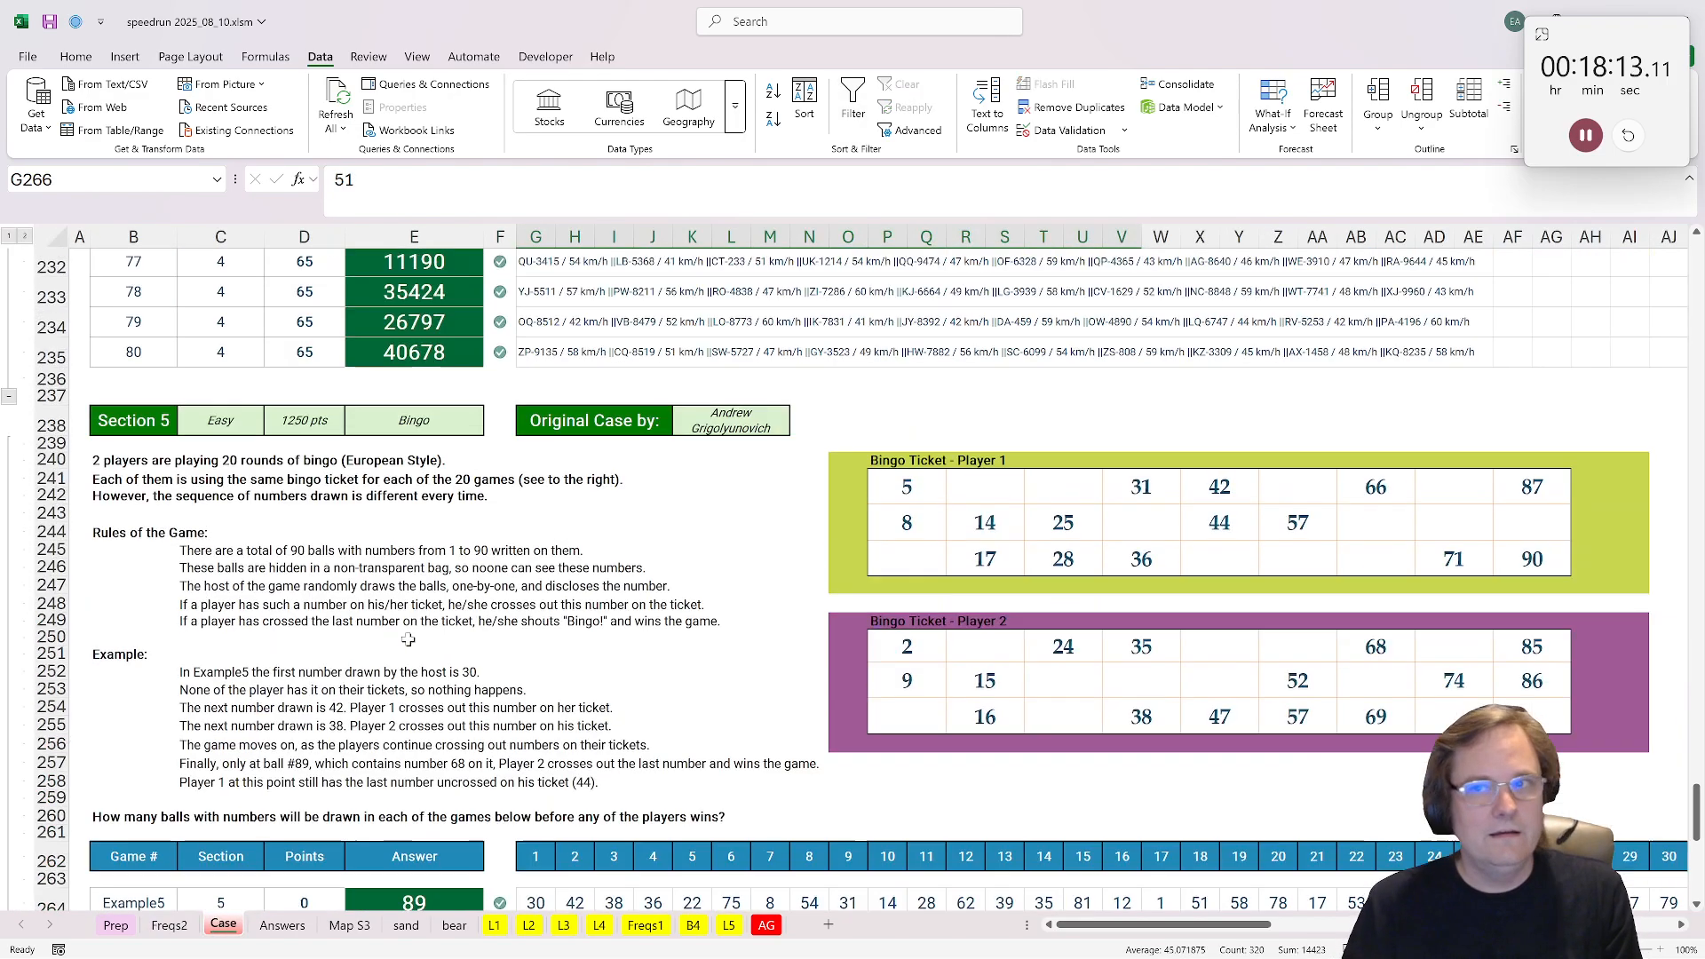
left_click_drag(1695, 737, 1696, 320)
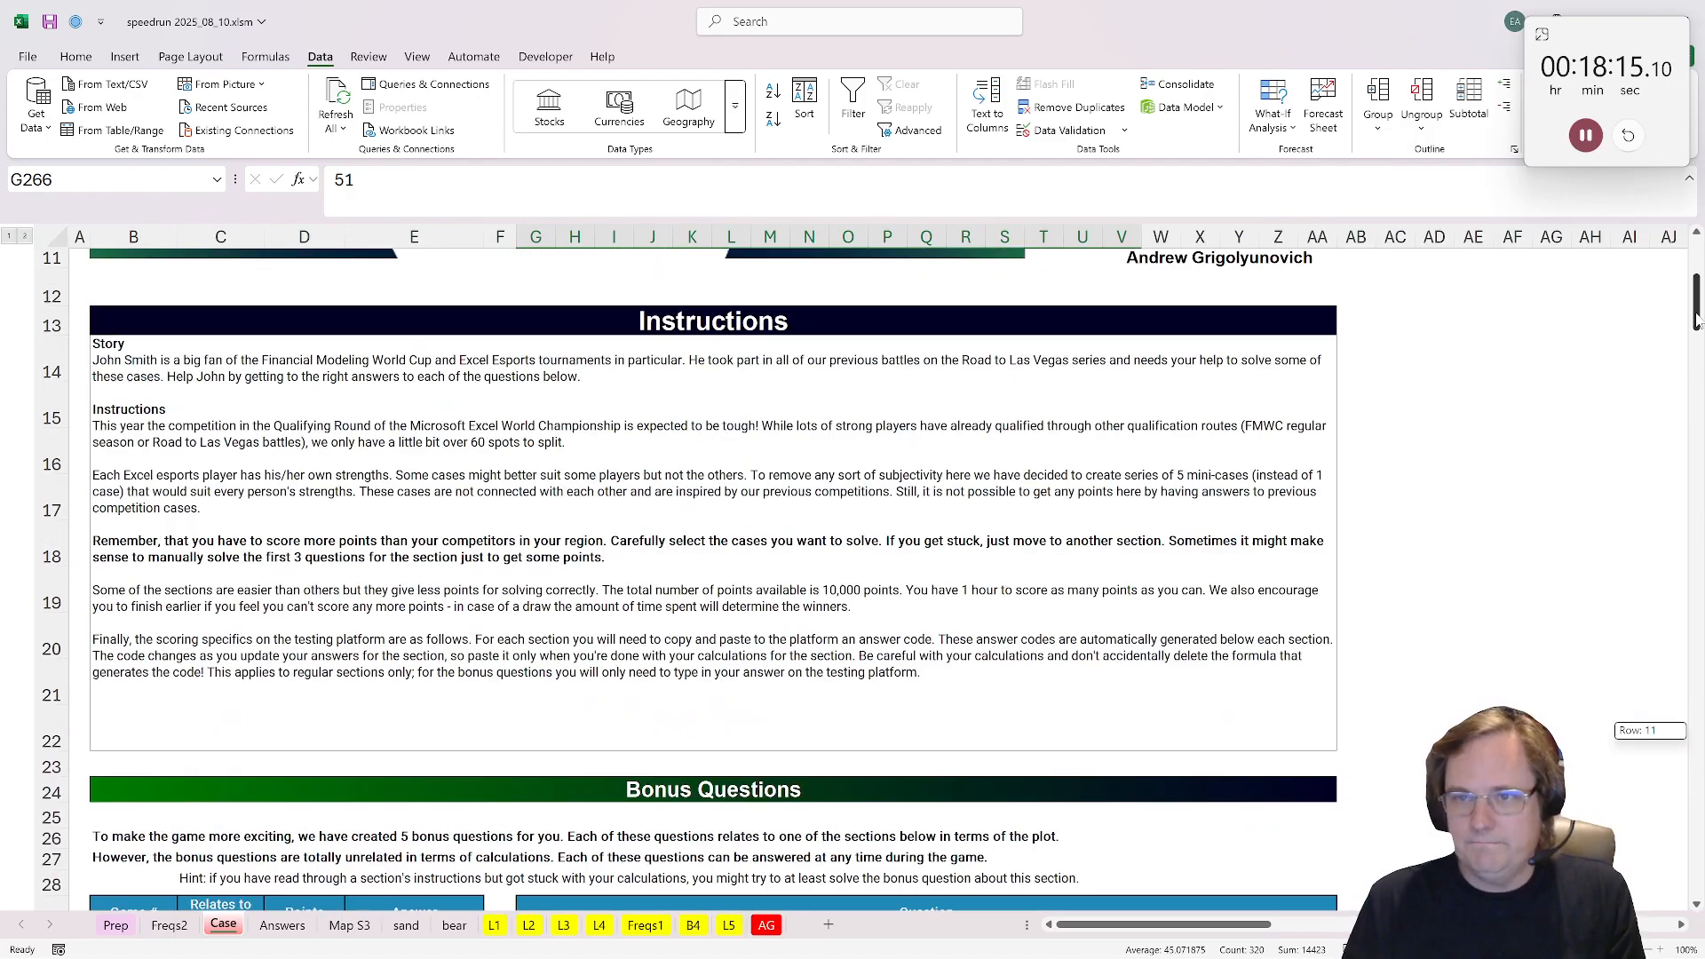
scroll(742, 510, "down", 3)
left_click(418, 677)
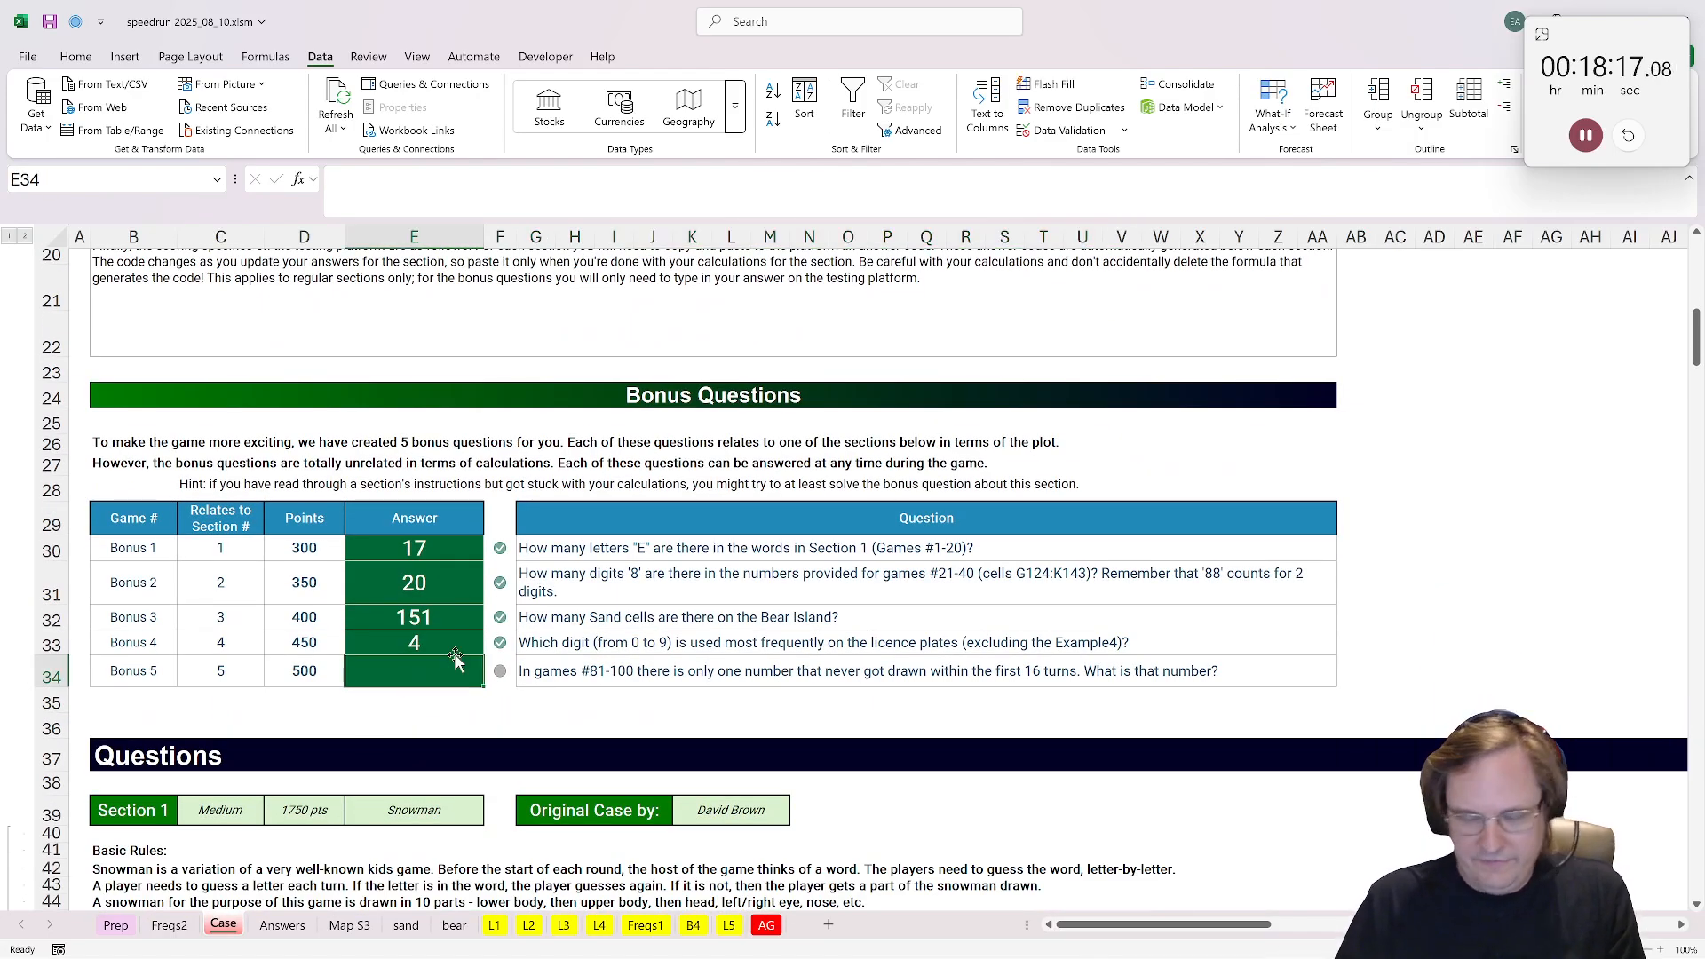
type("66")
key("Return")
left_click(1587, 135)
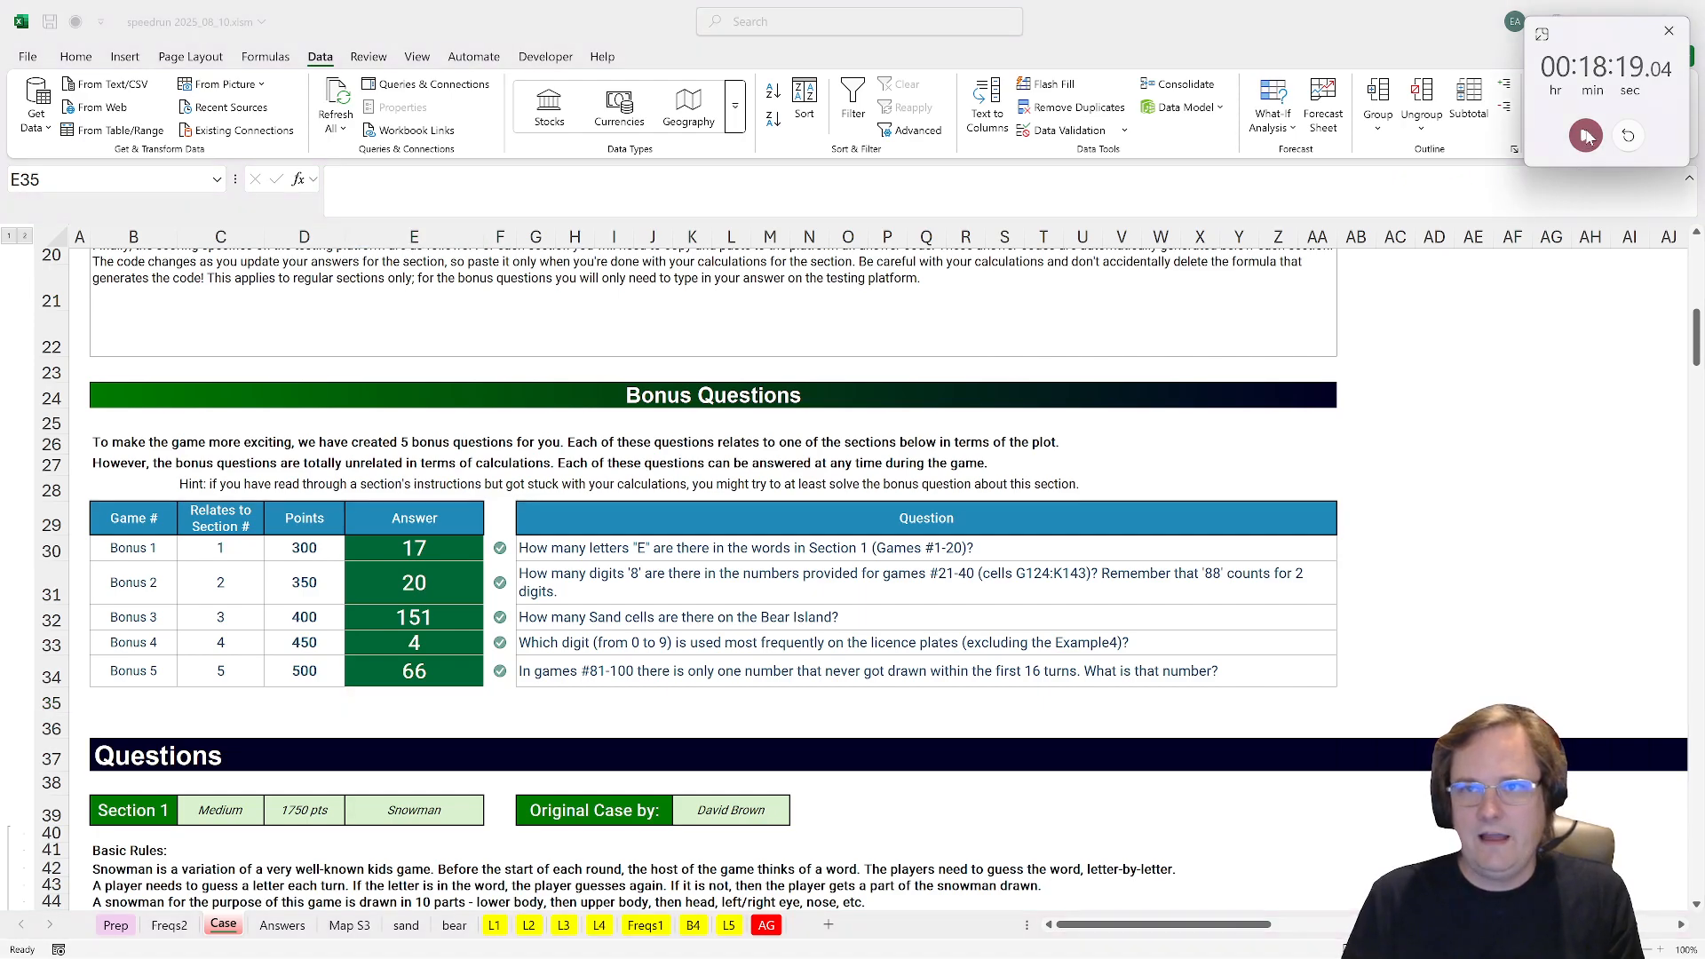